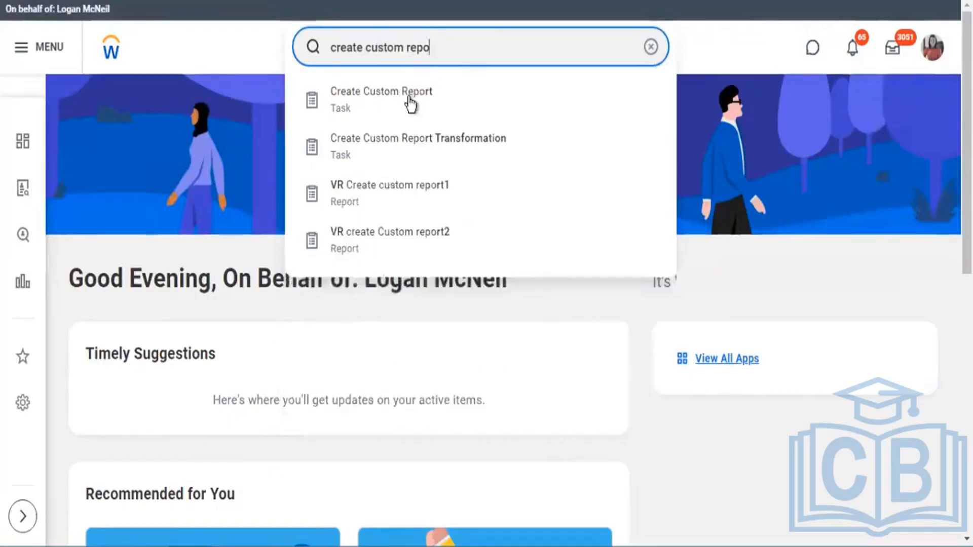
# Start the Create Custom Report task and set the report type to Matrix
pyautogui.click(410, 98)
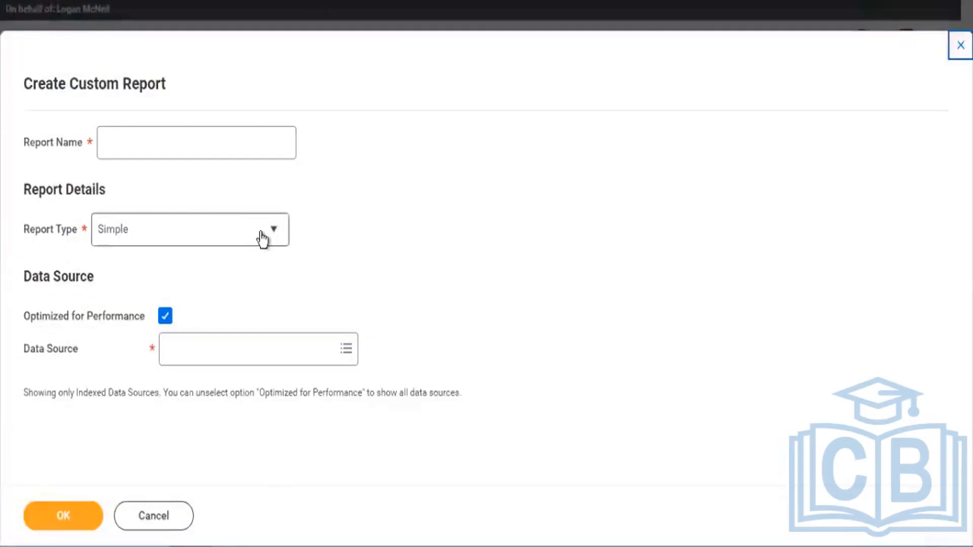
pyautogui.click(263, 238)
pyautogui.click(132, 340)
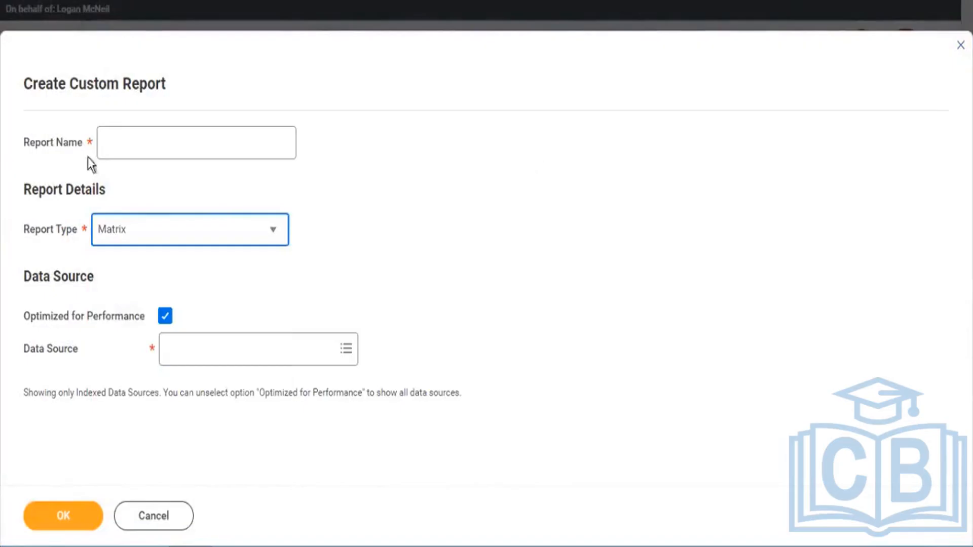
# Name the report "KPMG2 - Worker Count by Company"
pyautogui.click(140, 147)
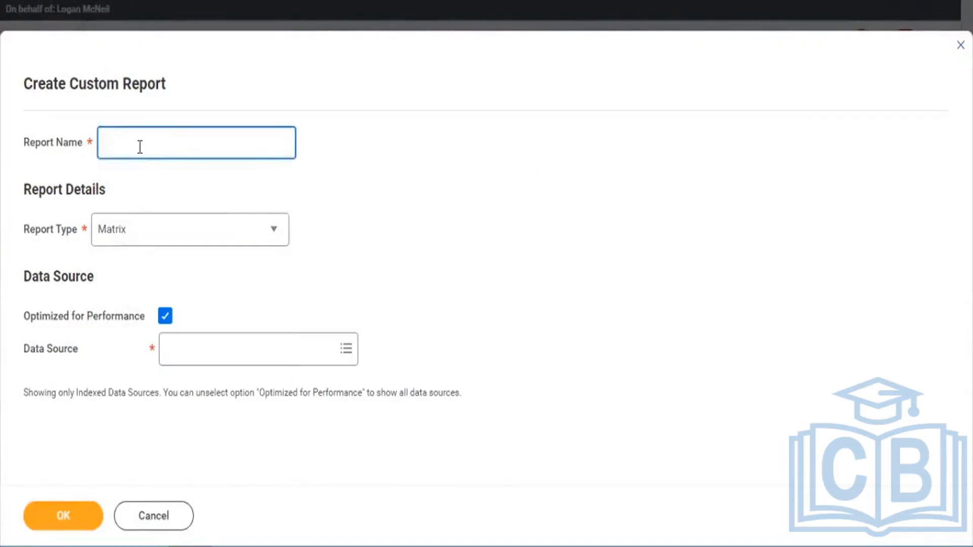
pyautogui.write('KPMG2 -')
pyautogui.write('Worker Cou')
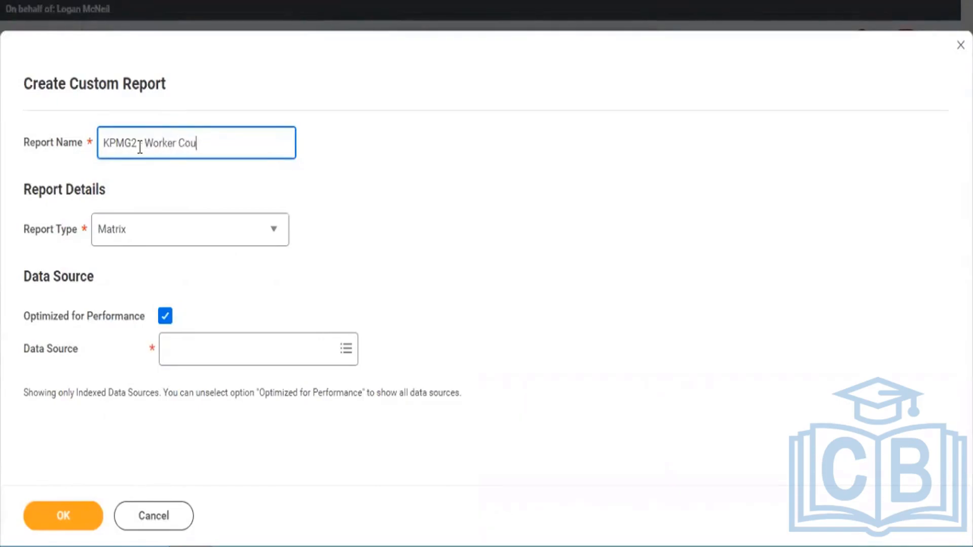
pyautogui.write('nt by Comp')
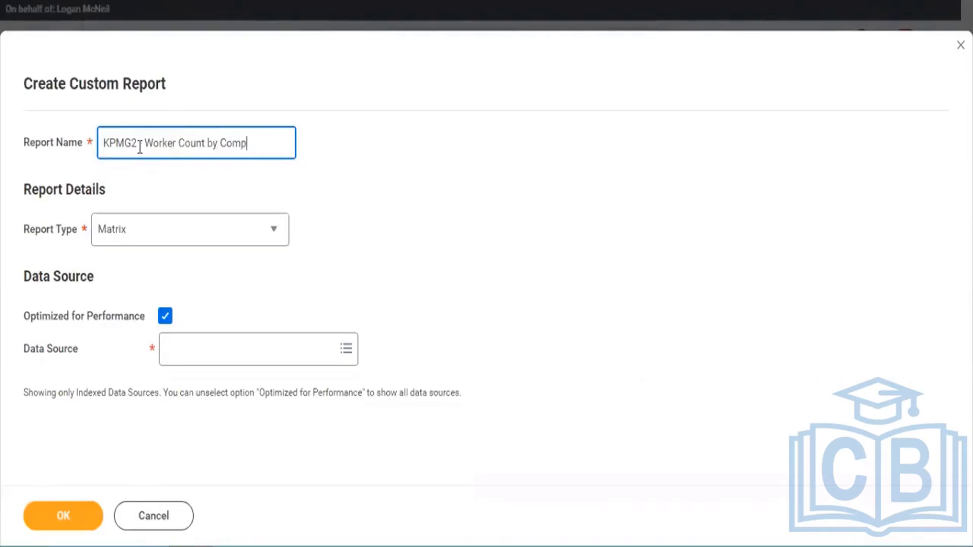
pyautogui.write('any')
pyautogui.click(241, 279)
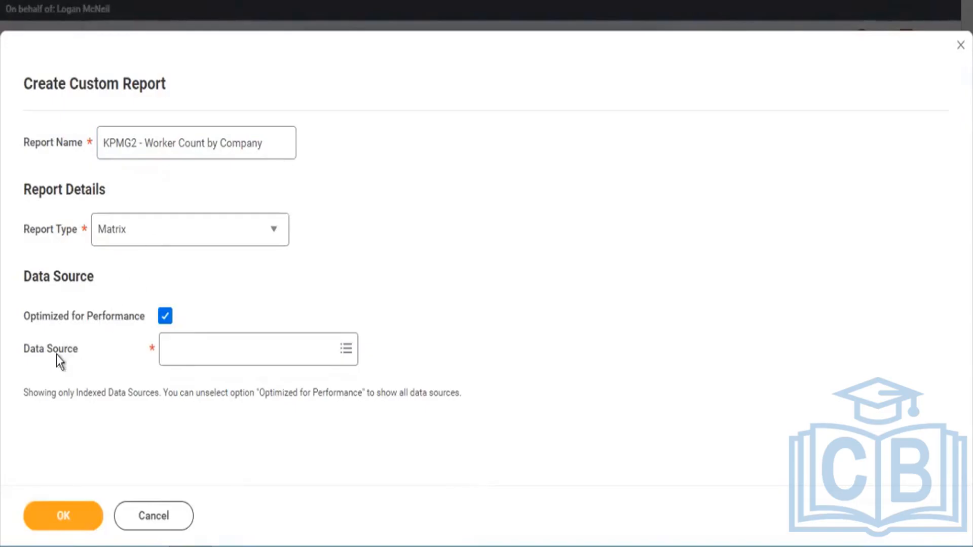
# Choose Workers for HCM Reporting as the data source and create the report
pyautogui.moveTo(75, 354); pyautogui.dragTo(36, 351)
pyautogui.click(228, 352)
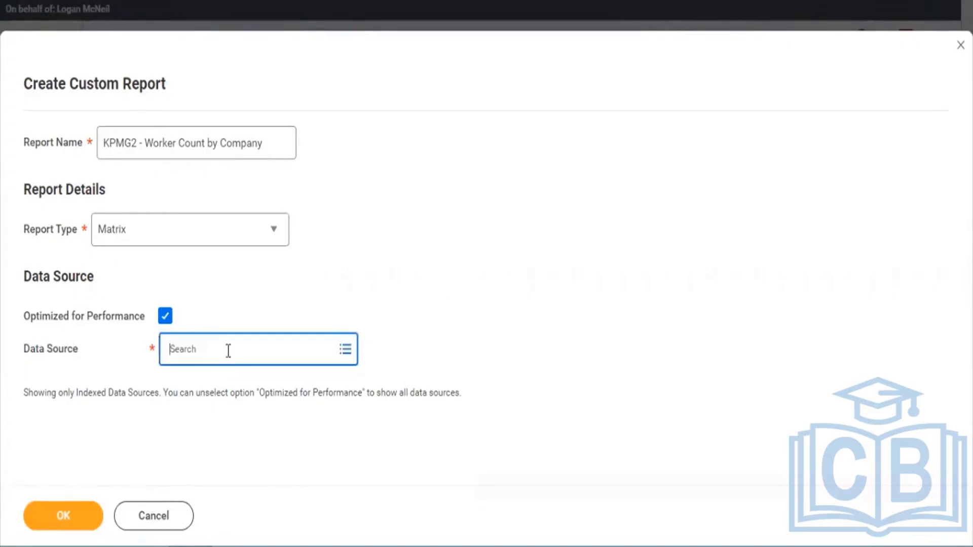
pyautogui.write('workers')
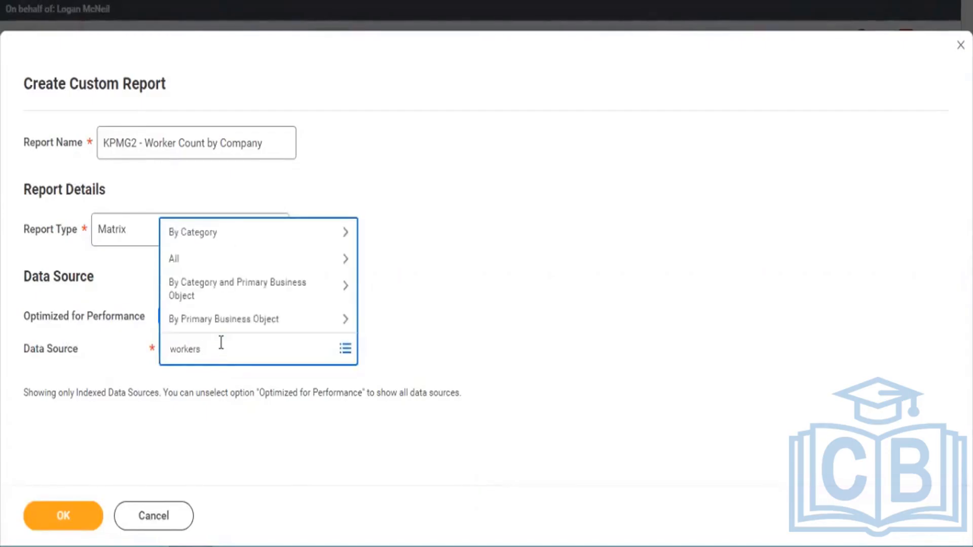
pyautogui.write(' hcm reporting')
pyautogui.press('Return')
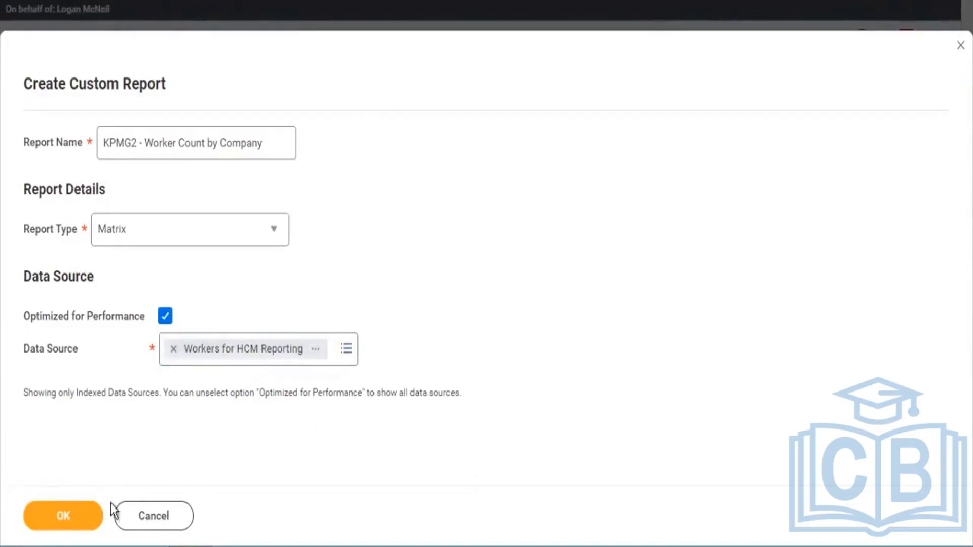
pyautogui.click(71, 519)
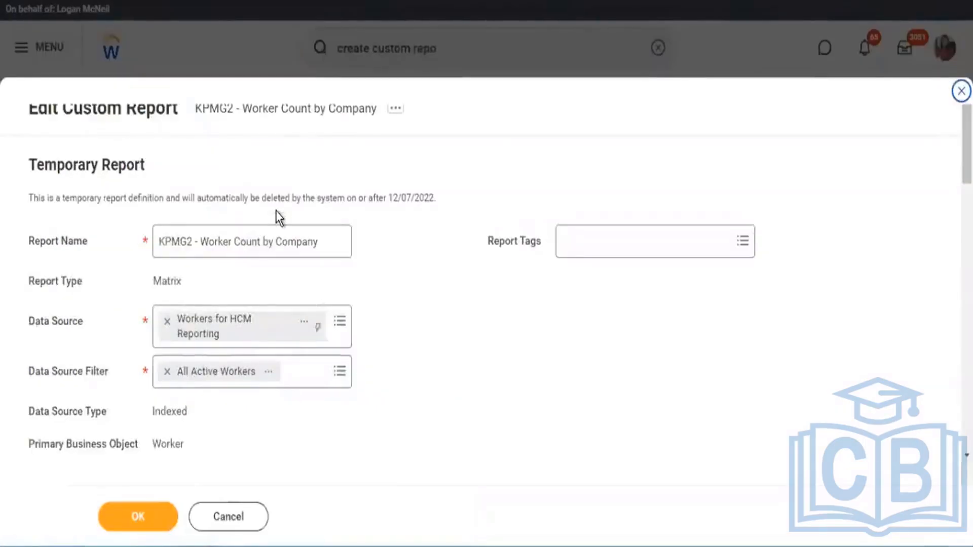
# Check the report's data source and the Optimized for Performance setting among the advanced options
pyautogui.scroll(-5, 275, 212)
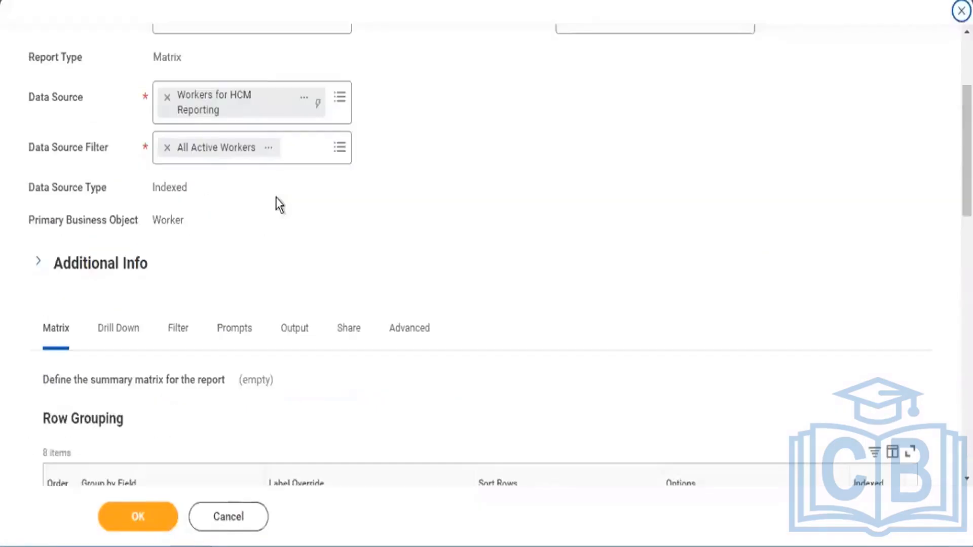
pyautogui.click(427, 330)
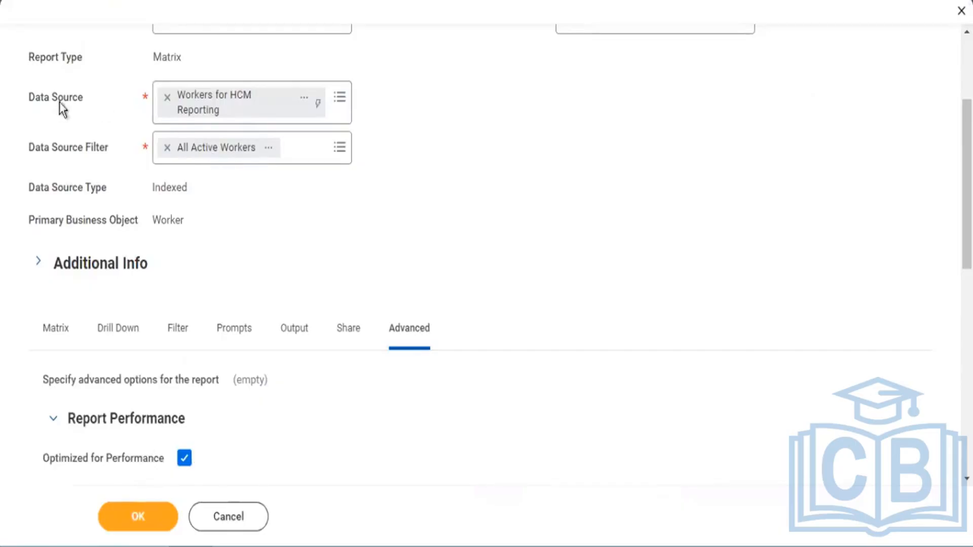
pyautogui.moveTo(42, 97); pyautogui.dragTo(363, 122)
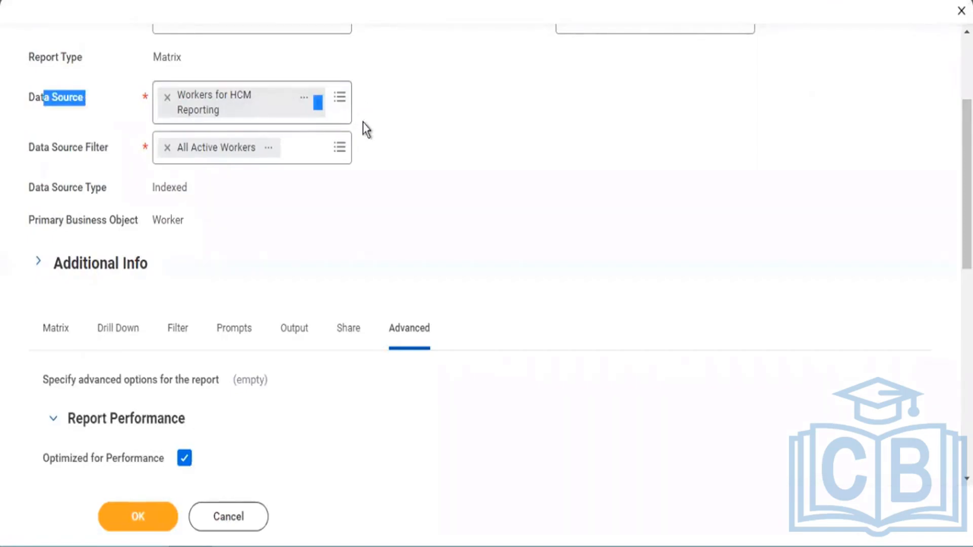
pyautogui.scroll(-3, 410, 221)
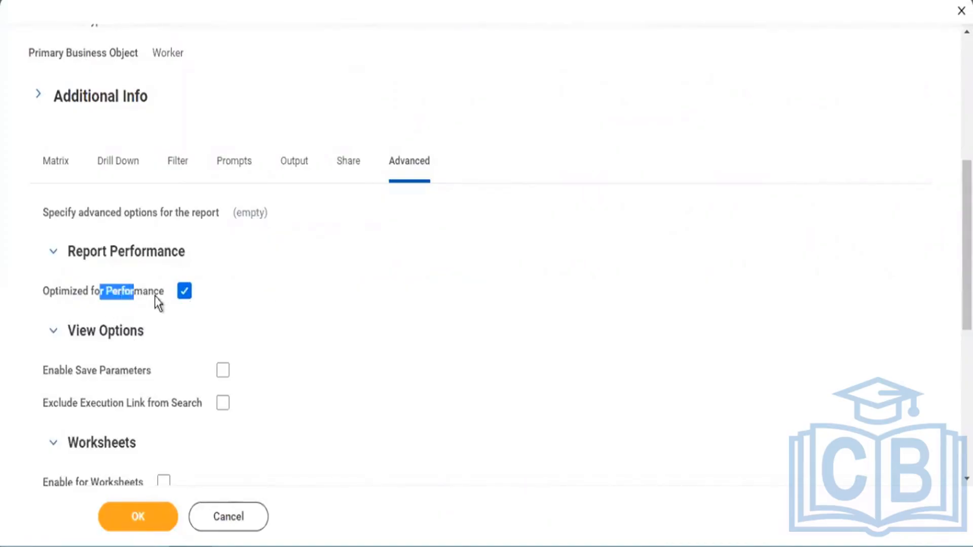
pyautogui.click(214, 293)
pyautogui.moveTo(186, 293); pyautogui.dragTo(159, 295)
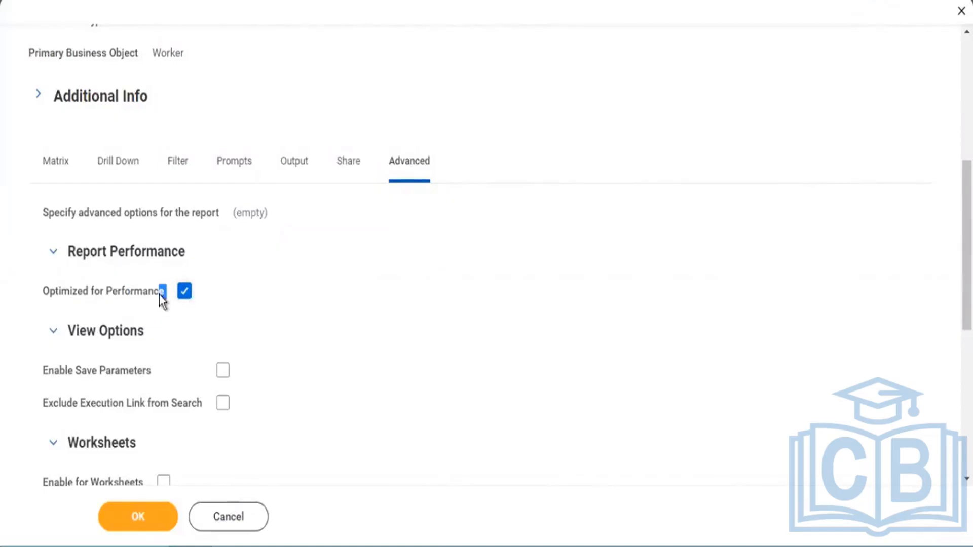
# Search for "company" among the Group by fields in the first row grouping of the matrix
pyautogui.click(59, 175)
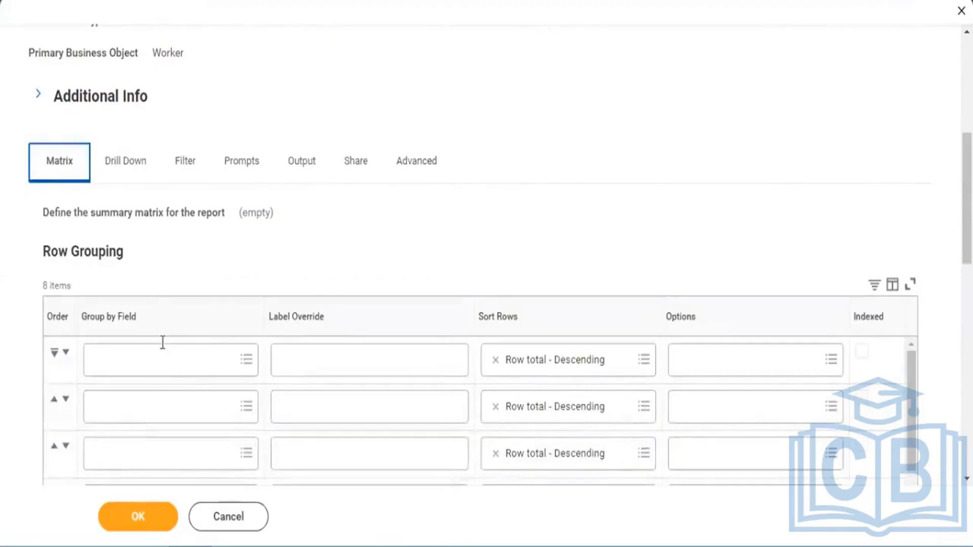
pyautogui.click(161, 350)
pyautogui.write('comp')
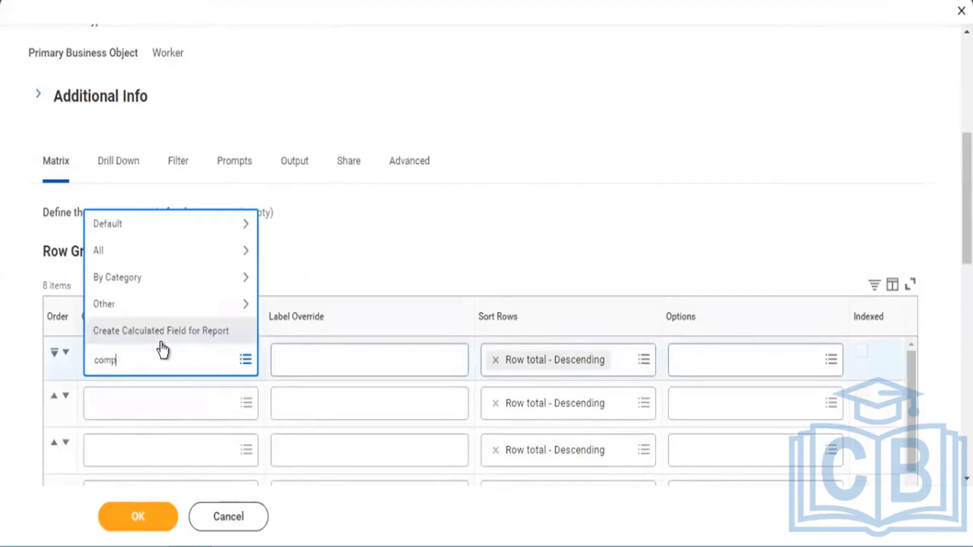
pyautogui.write('any')
pyautogui.press('Return')
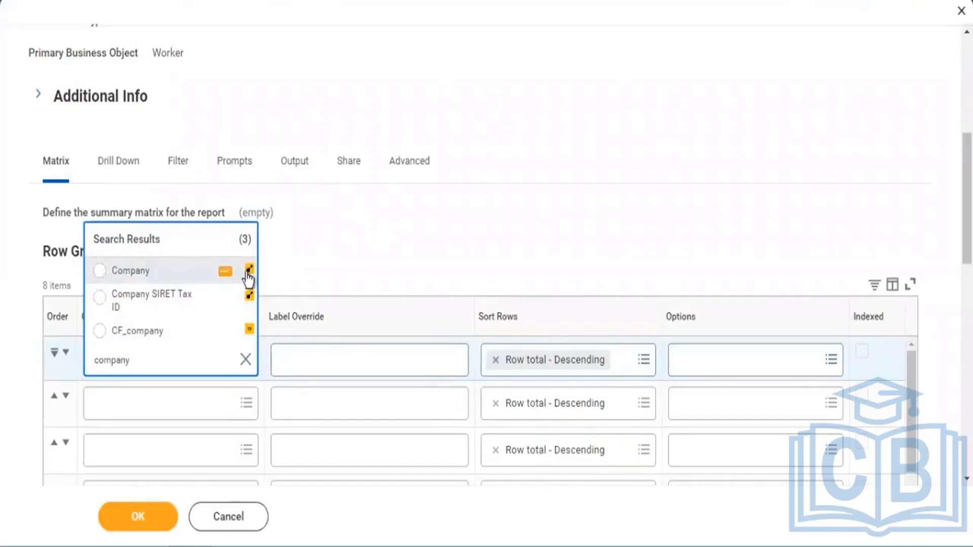
# Turn off Optimized for Performance in the report's advanced options
pyautogui.click(413, 167)
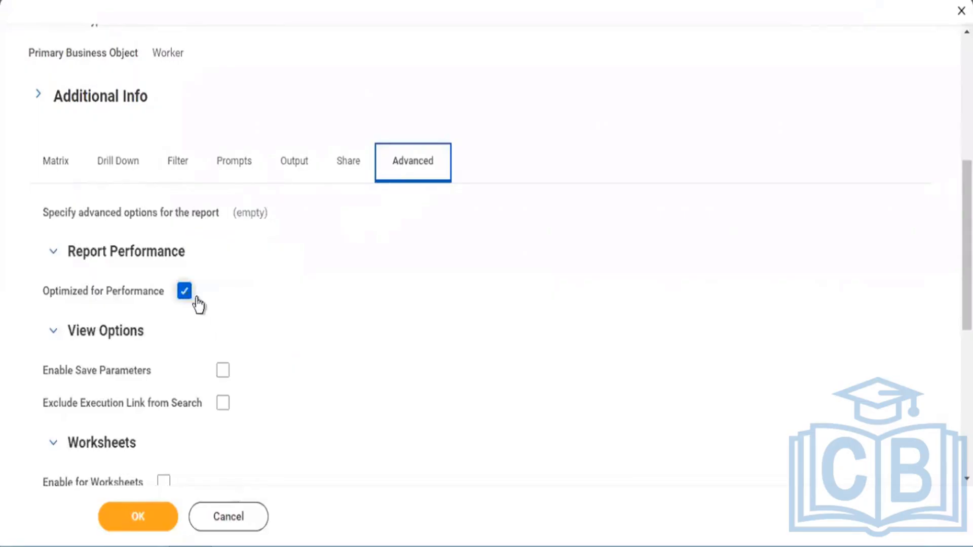
pyautogui.click(189, 294)
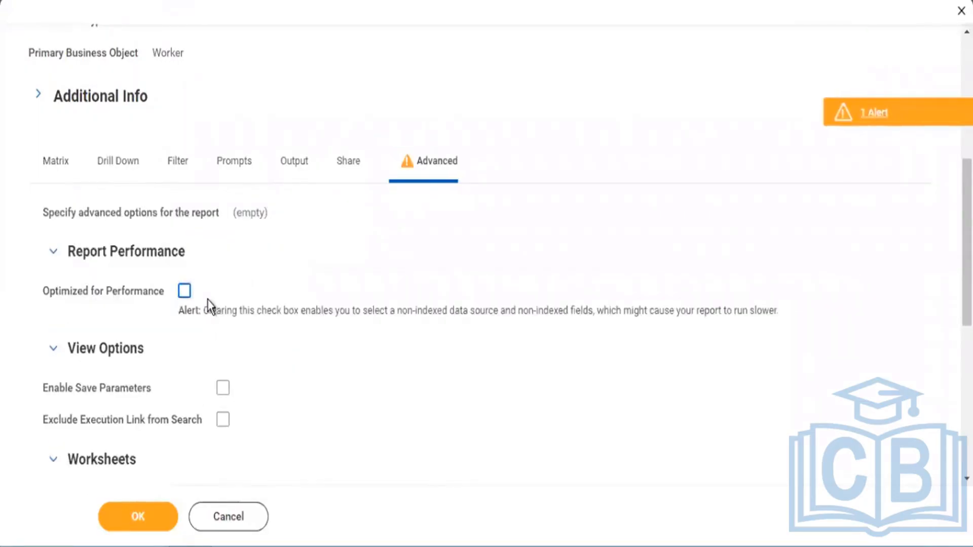
pyautogui.scroll(2, 297, 203)
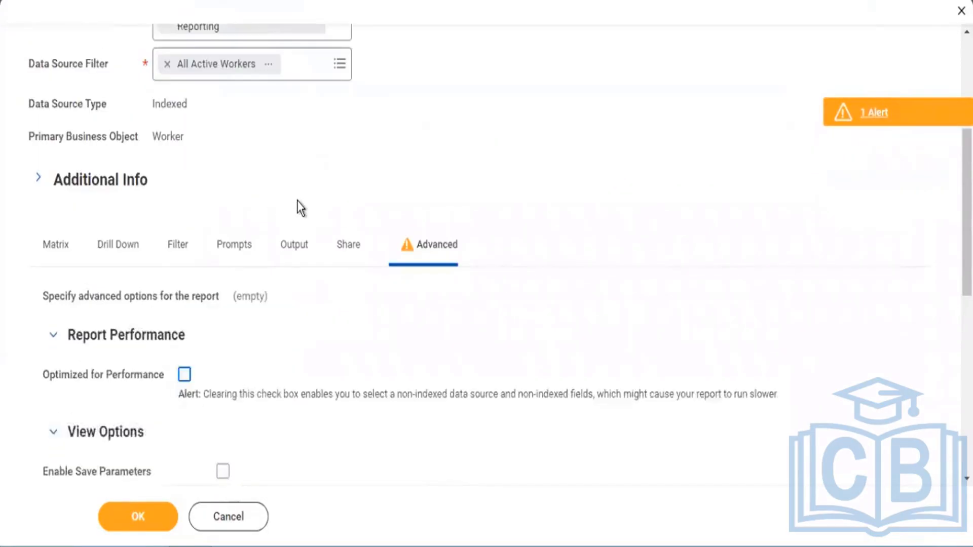
# Search the first row's Group by Field for "company" again with performance optimization off and look through the listed fields
pyautogui.click(65, 260)
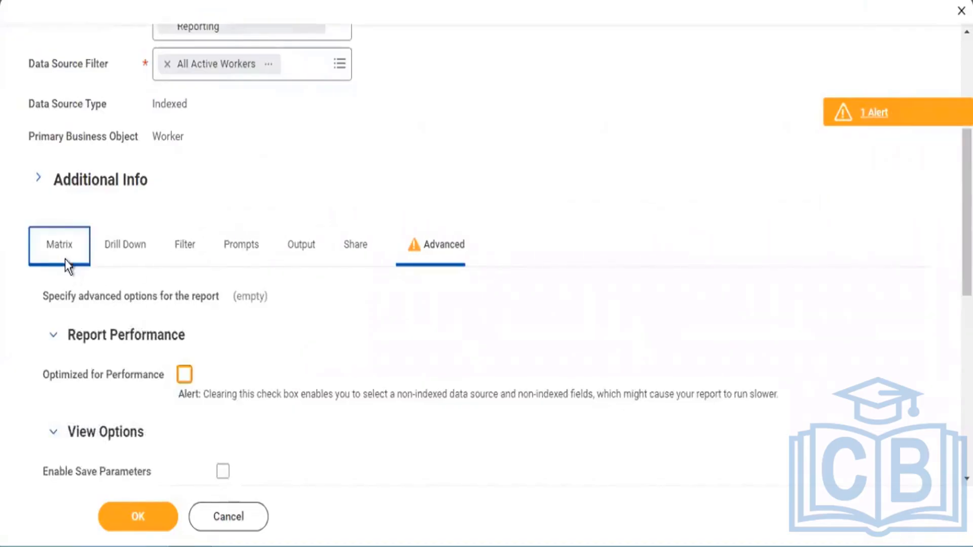
pyautogui.click(130, 438)
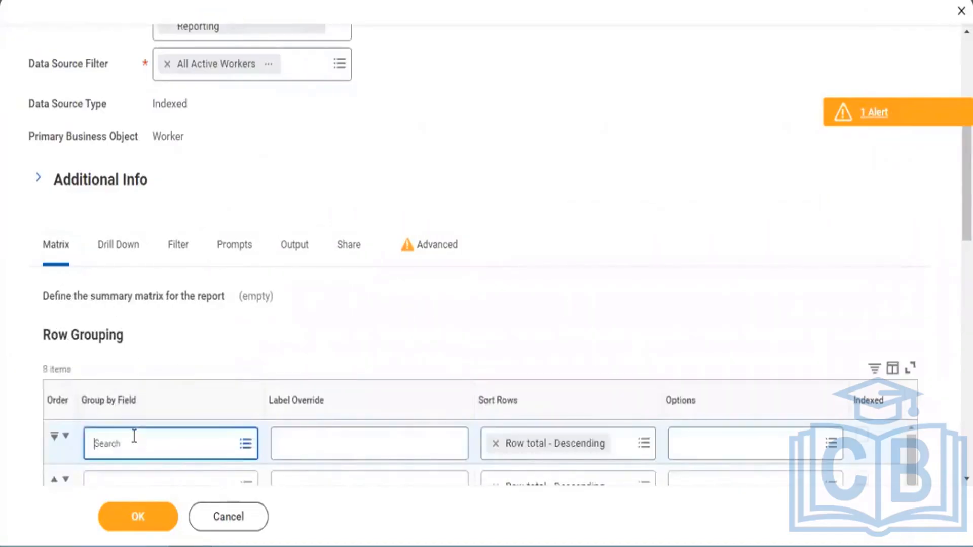
pyautogui.write('co')
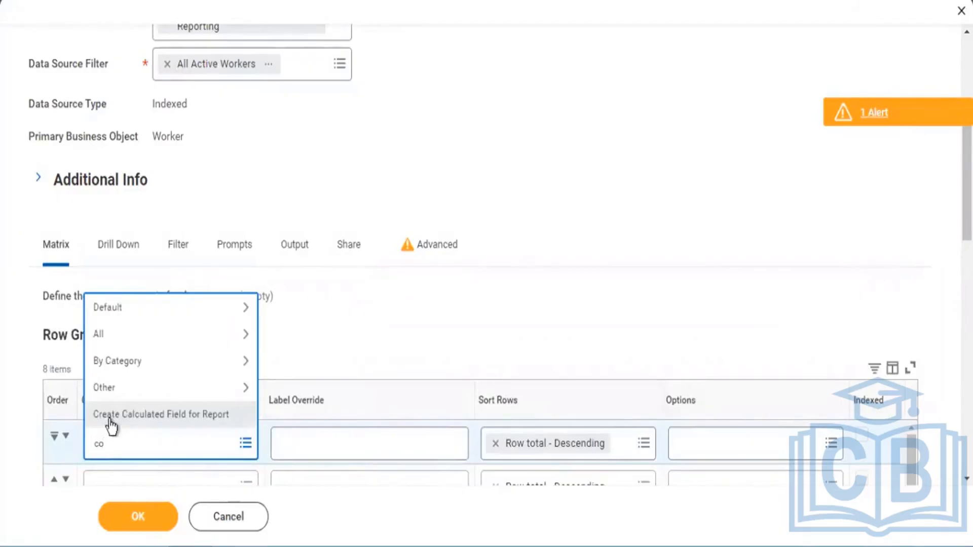
pyautogui.write('m')
pyautogui.press('BackSpace')
pyautogui.write('mpany')
pyautogui.press('Return')
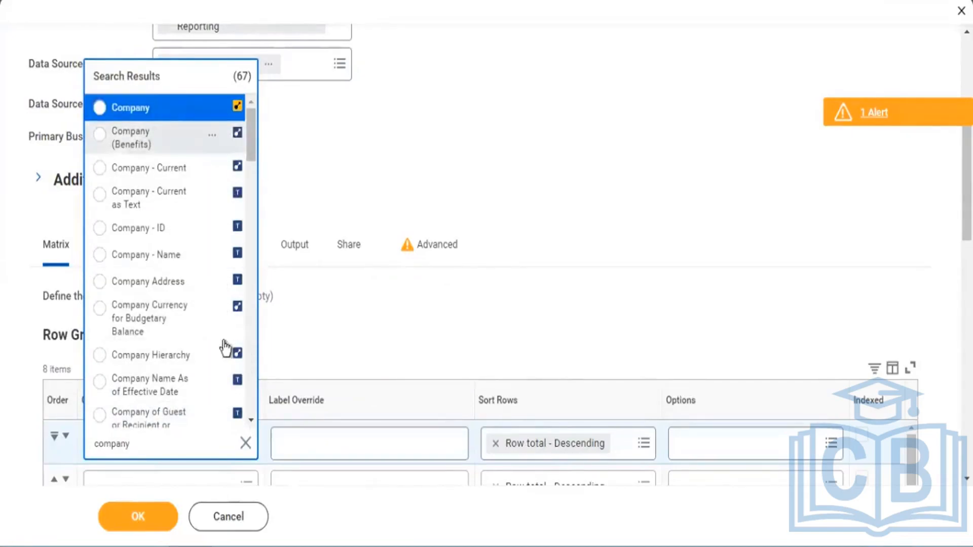
pyautogui.scroll(-3, 227, 231)
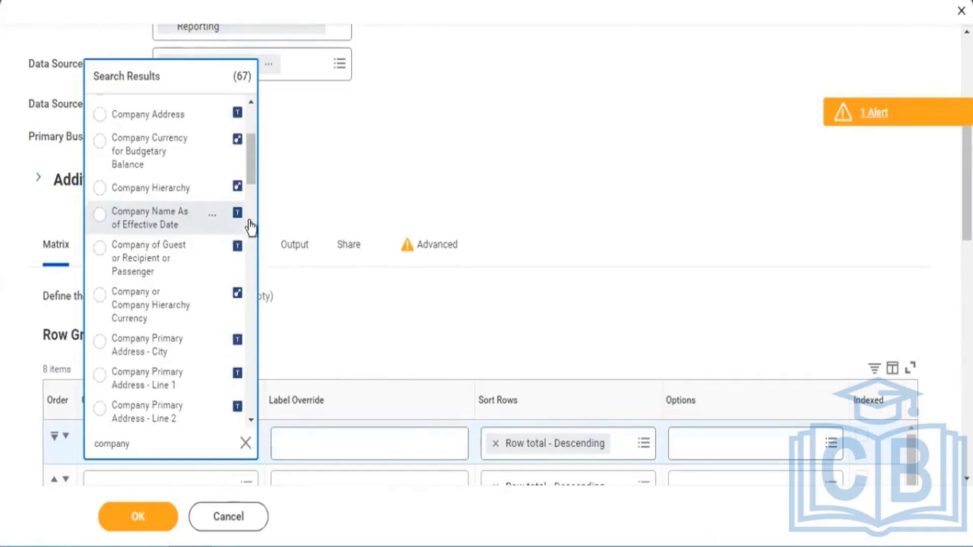
# Turn Optimized for Performance back on in the report's advanced options
pyautogui.click(435, 253)
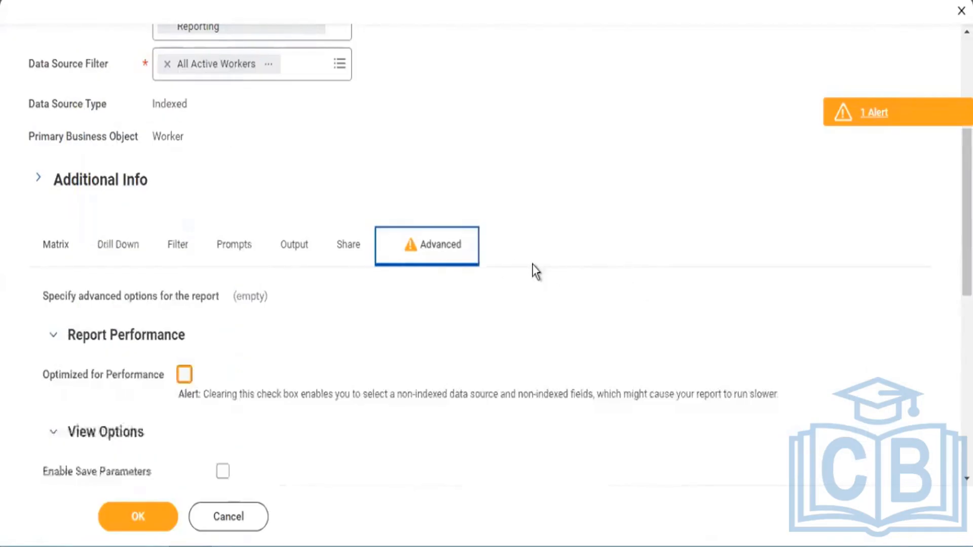
pyautogui.scroll(-5, 243, 383)
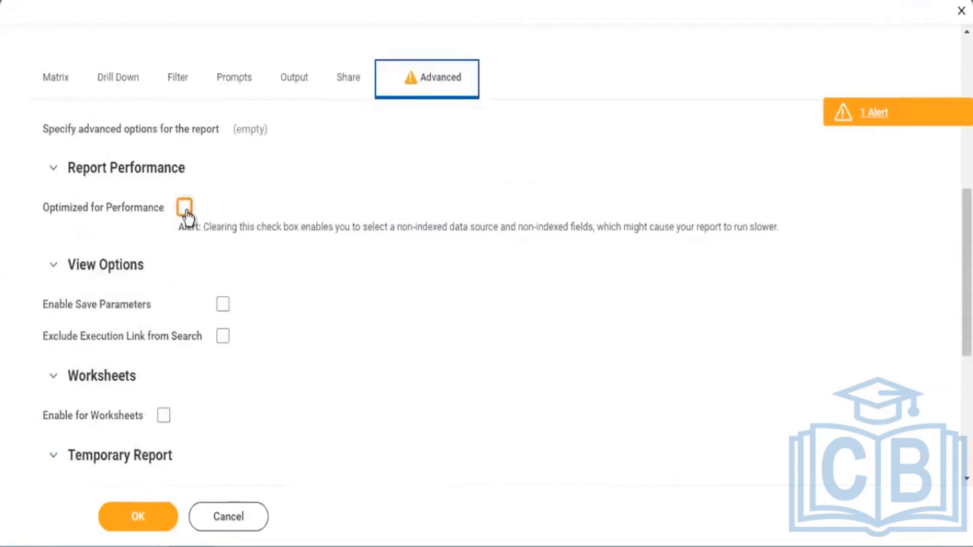
pyautogui.click(184, 207)
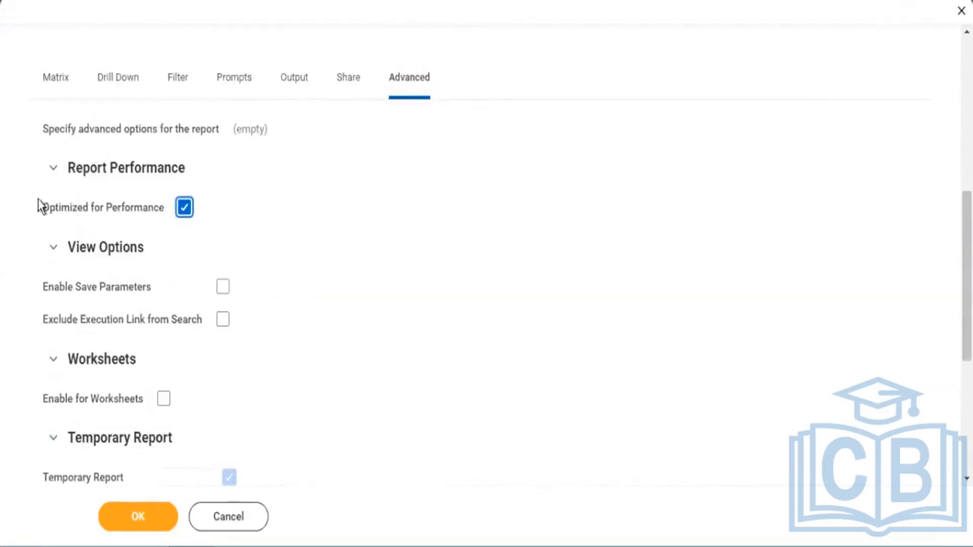
pyautogui.moveTo(39, 209); pyautogui.dragTo(144, 211)
pyautogui.moveTo(153, 211); pyautogui.dragTo(160, 212)
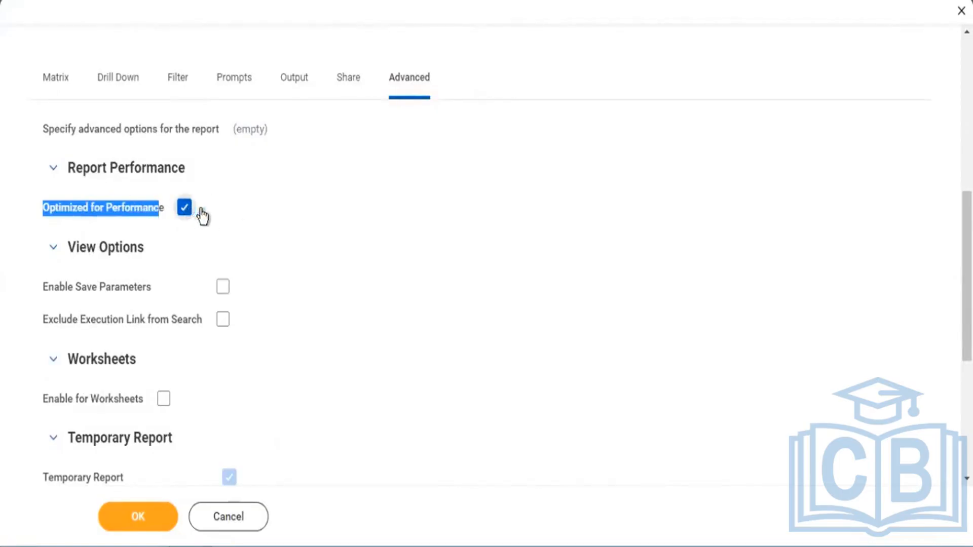
# Review the report's data source and its filter, and list the available data source filters
pyautogui.scroll(3, 366, 235)
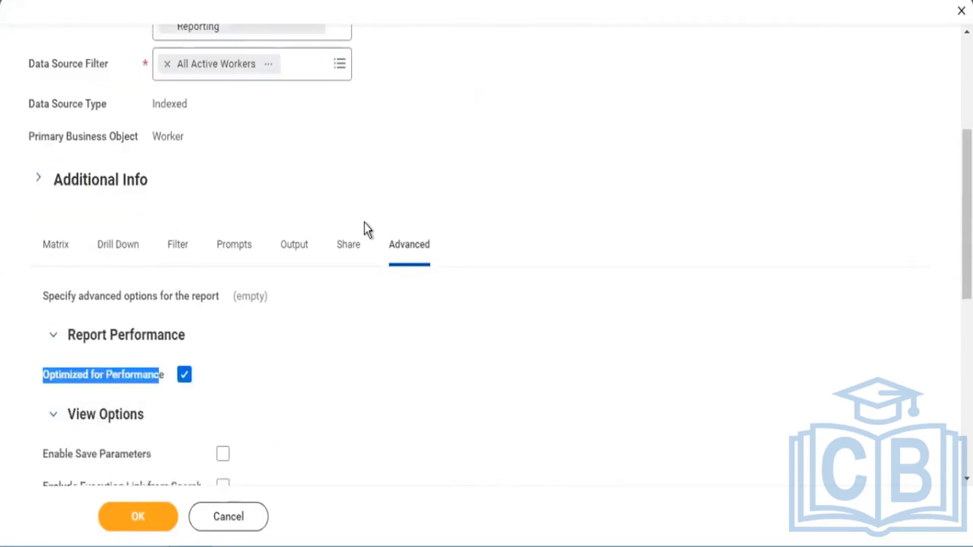
pyautogui.scroll(3, 364, 223)
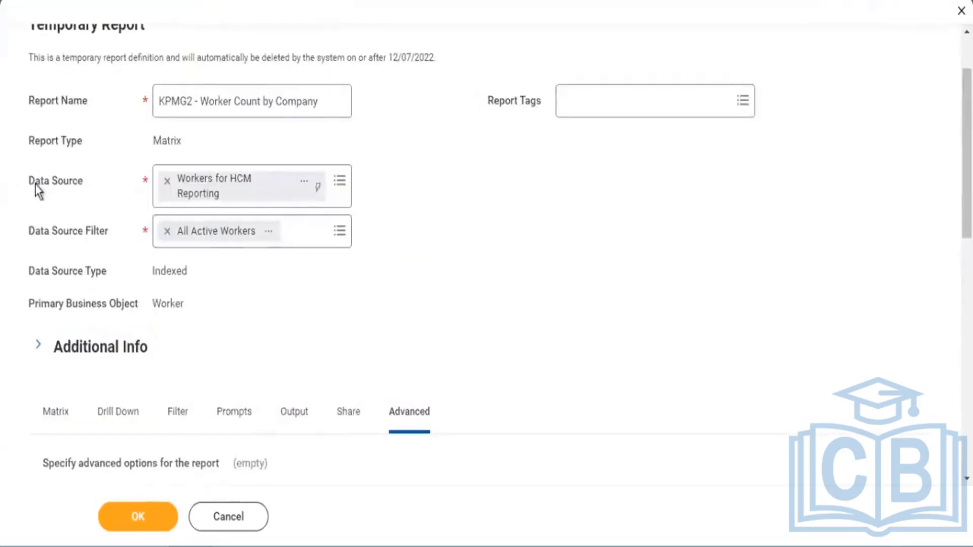
pyautogui.moveTo(35, 184); pyautogui.dragTo(78, 185)
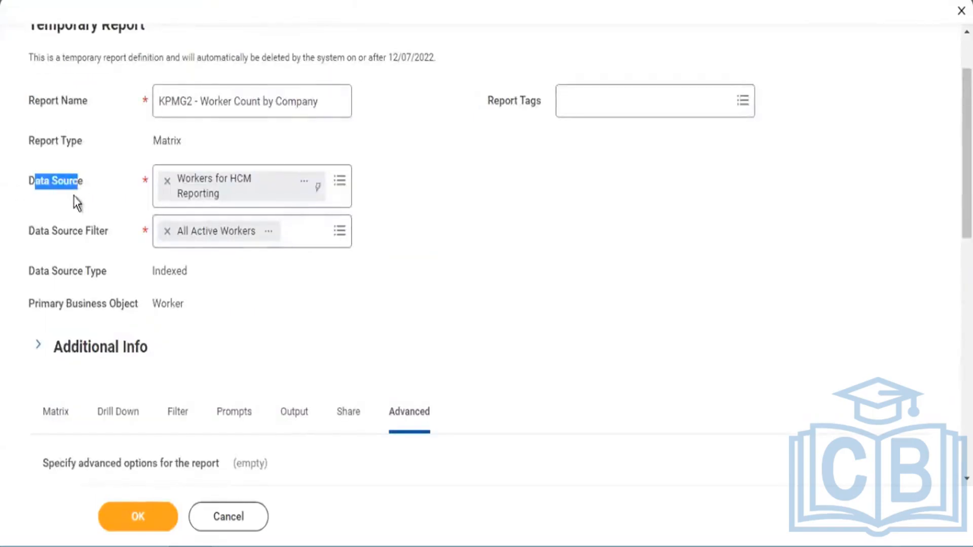
pyautogui.moveTo(49, 237); pyautogui.dragTo(86, 239)
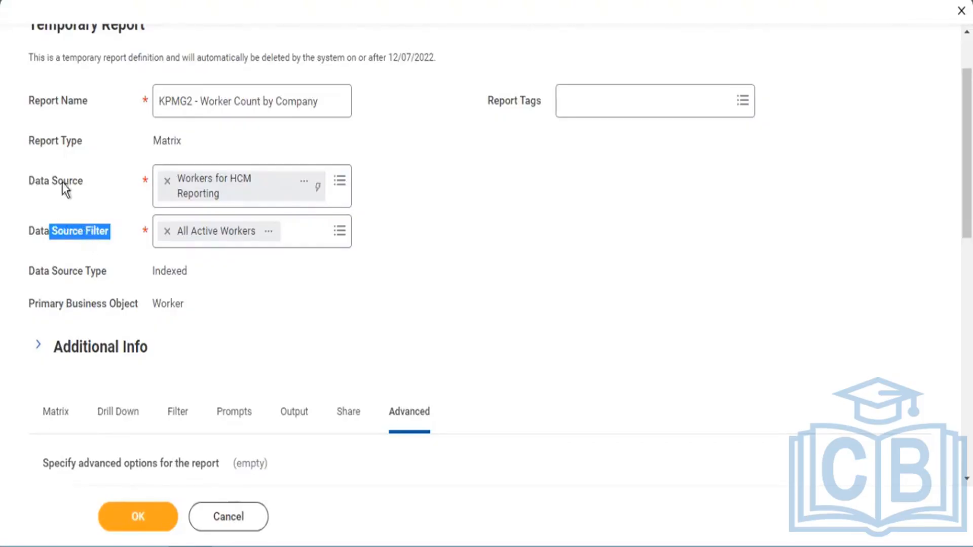
pyautogui.moveTo(35, 181); pyautogui.dragTo(81, 184)
pyautogui.moveTo(53, 232); pyautogui.dragTo(87, 233)
pyautogui.click(339, 233)
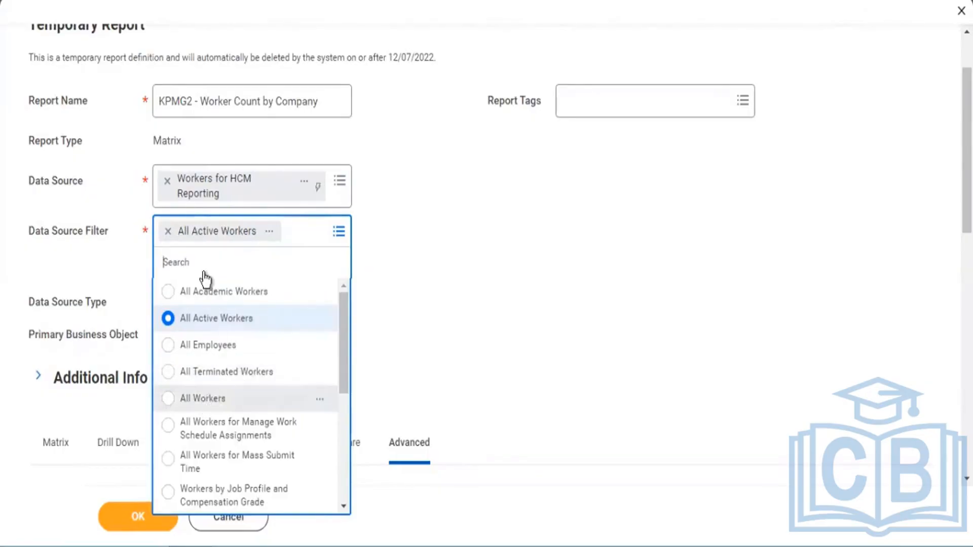
# Look through the data source filters, try All Terminated Workers, and set the Data Source Filter back to All Active Workers
pyautogui.scroll(-3, 275, 389)
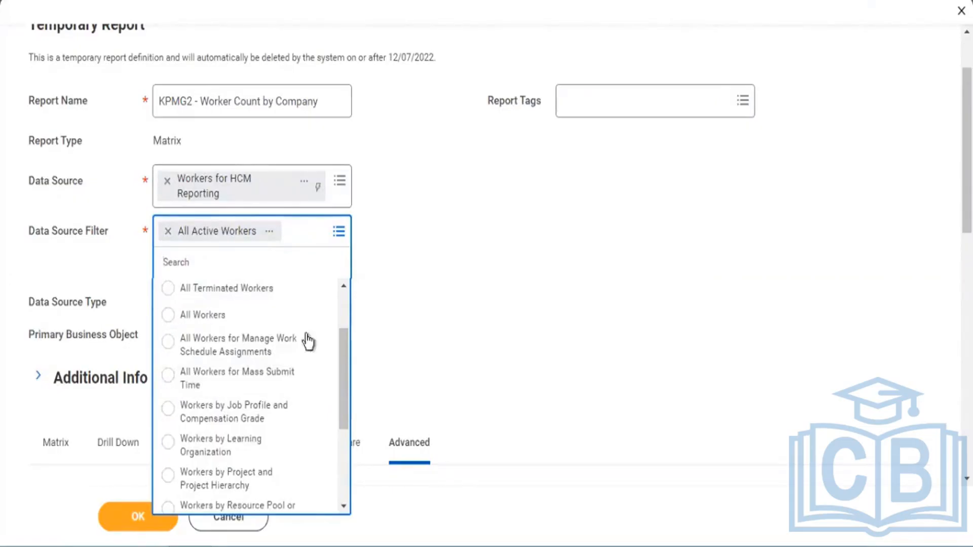
pyautogui.moveTo(344, 359); pyautogui.dragTo(344, 303)
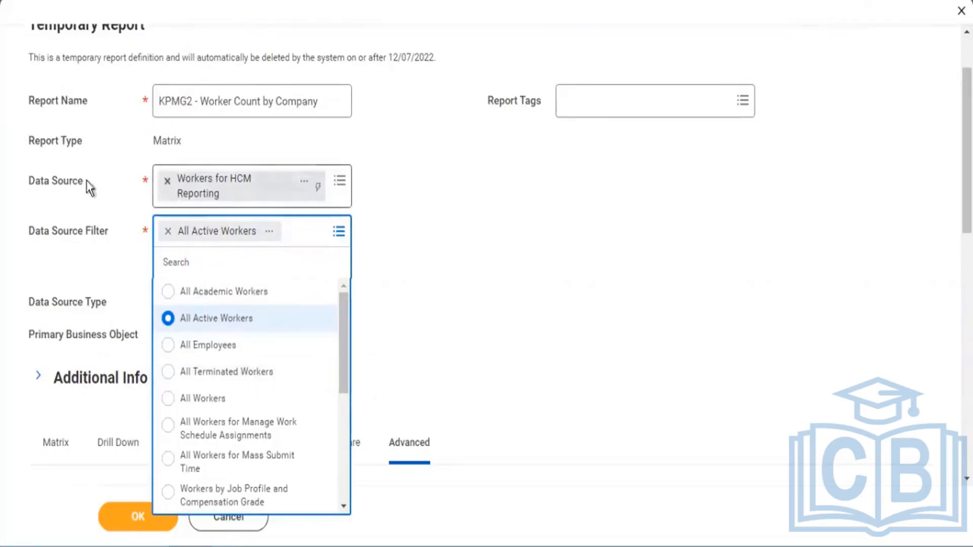
pyautogui.click(228, 375)
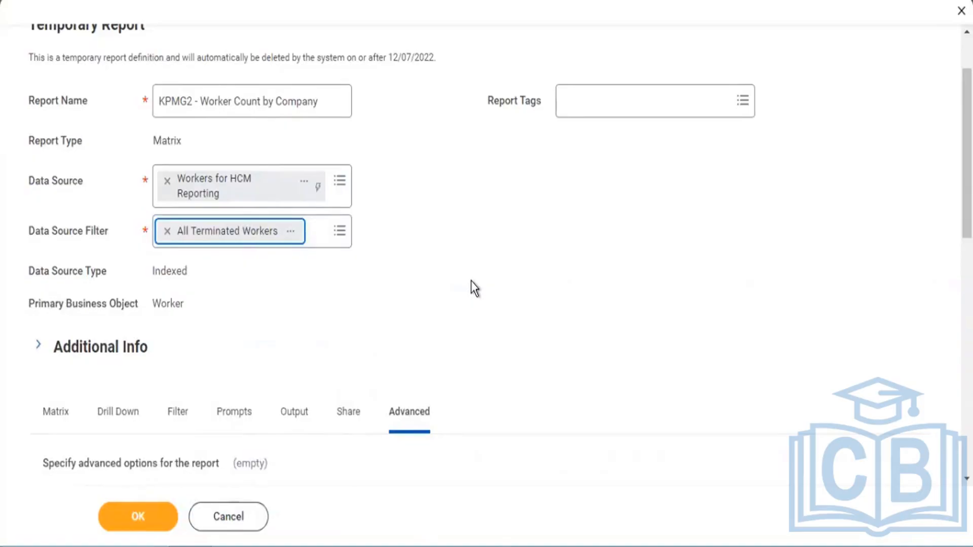
pyautogui.click(343, 247)
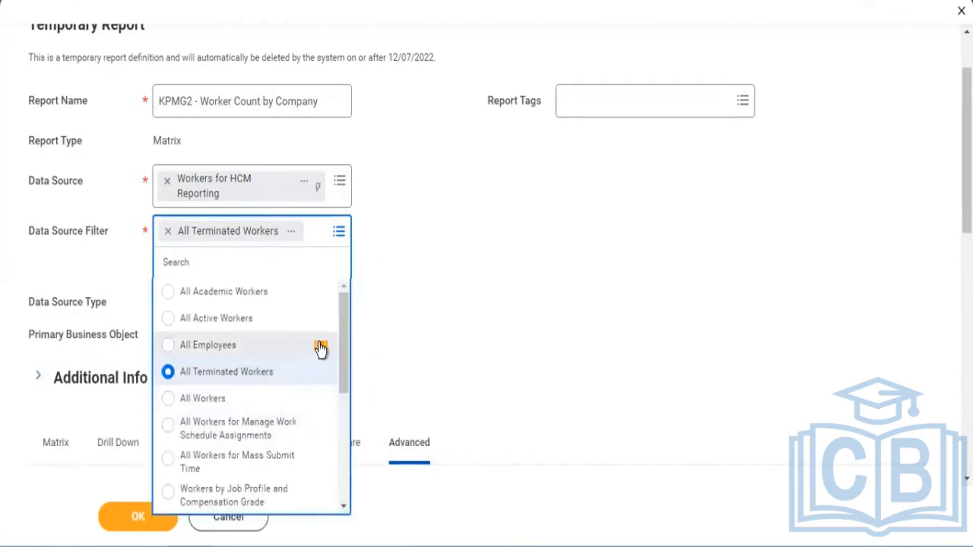
pyautogui.click(223, 319)
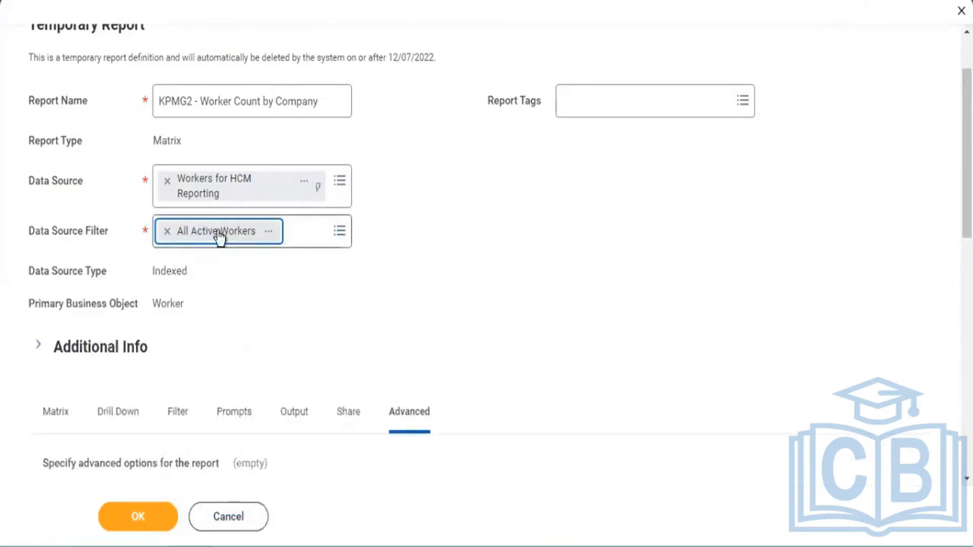
# Set the Data Source Filter to All Workers and view the available data sources while keeping Workers for HCM Reporting
pyautogui.click(346, 236)
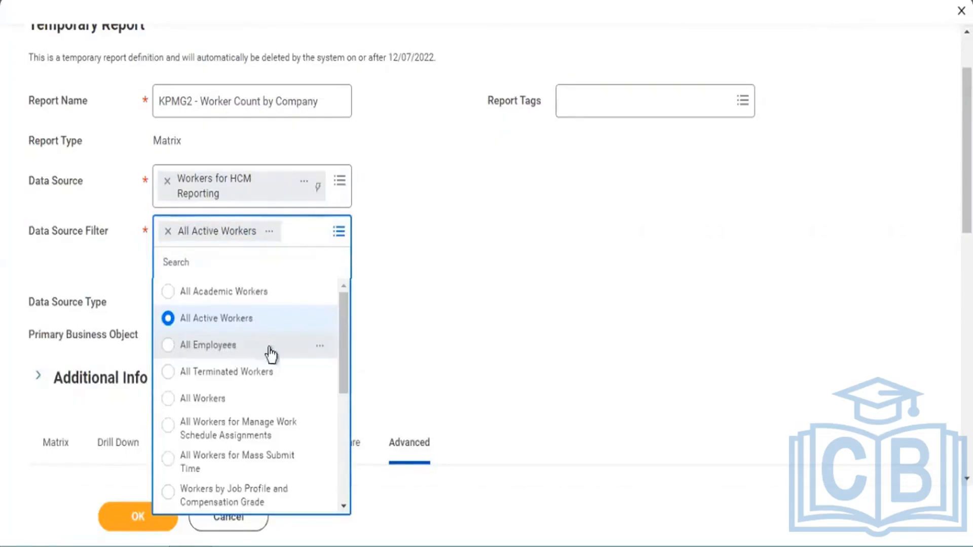
pyautogui.click(169, 400)
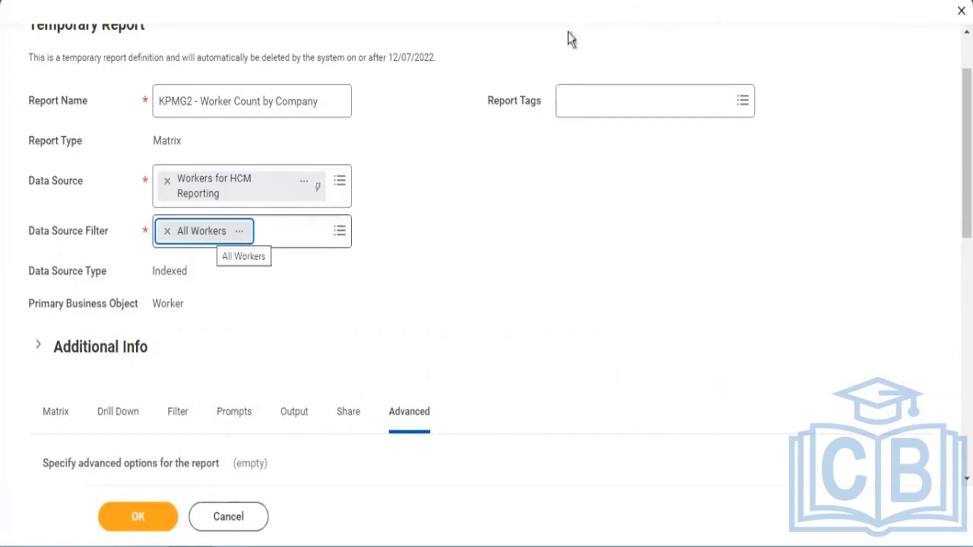
pyautogui.click(222, 206)
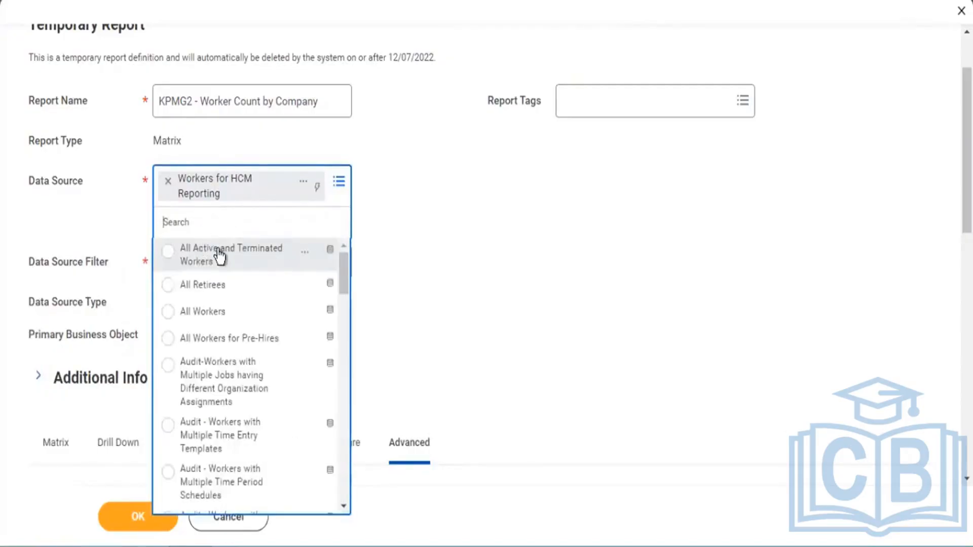
pyautogui.click(497, 230)
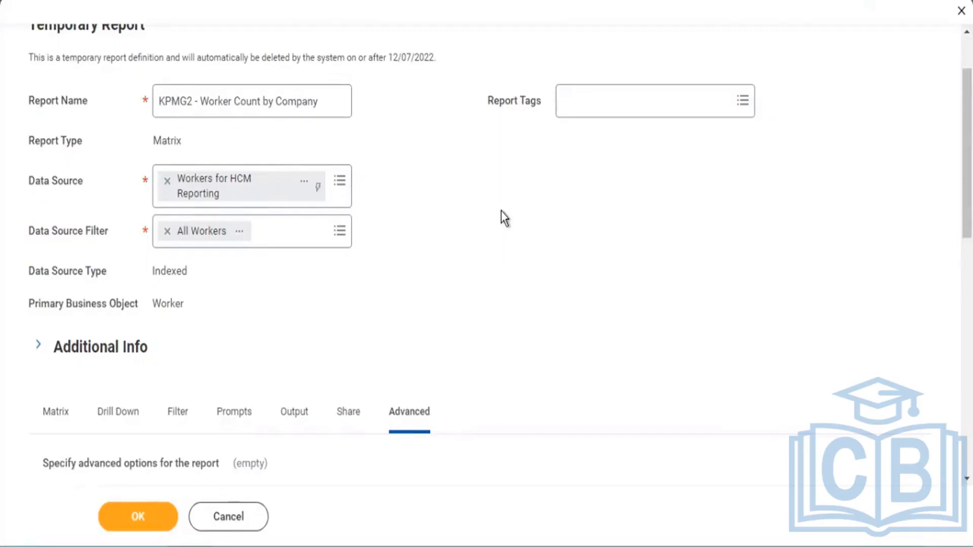
pyautogui.click(339, 181)
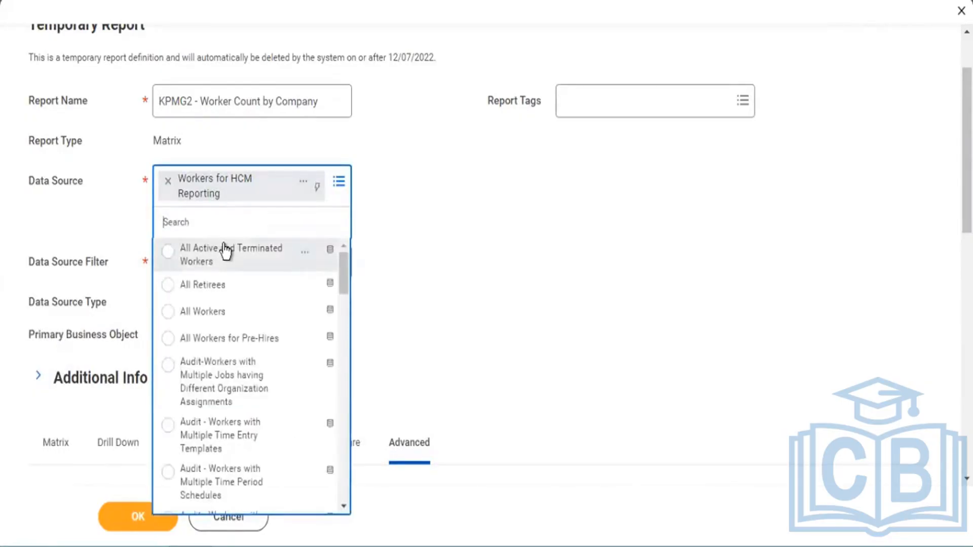
pyautogui.click(435, 249)
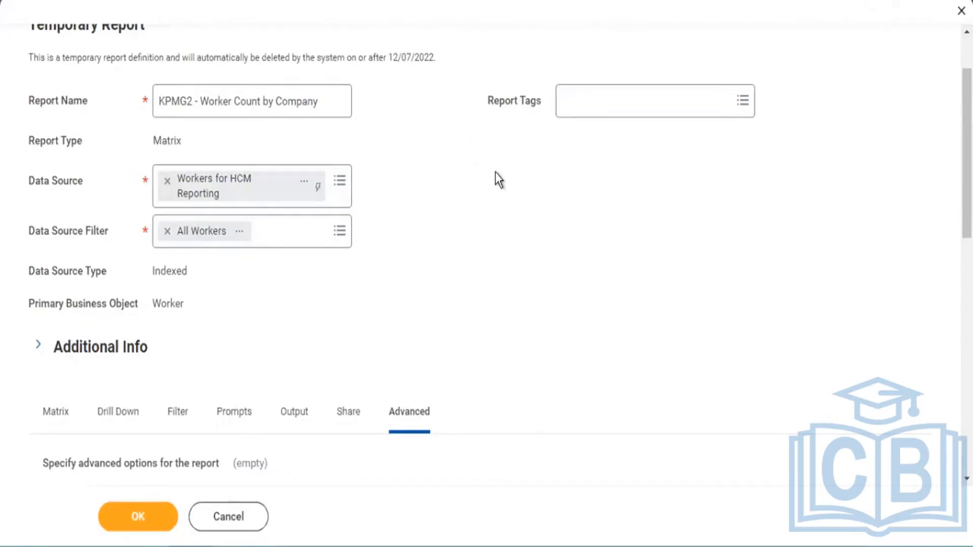
# Set the report's Data Source Filter to All Active Workers
pyautogui.scroll(-3, 501, 152)
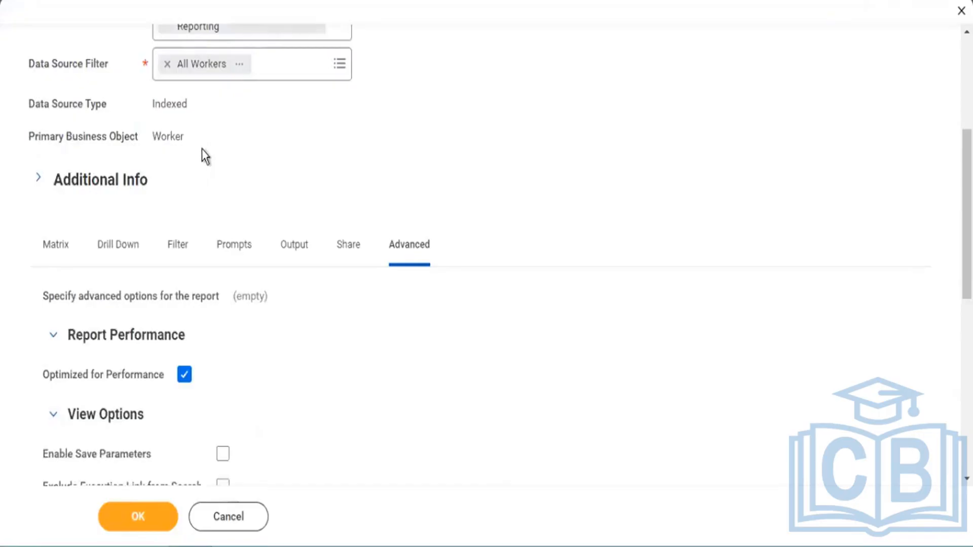
pyautogui.click(340, 71)
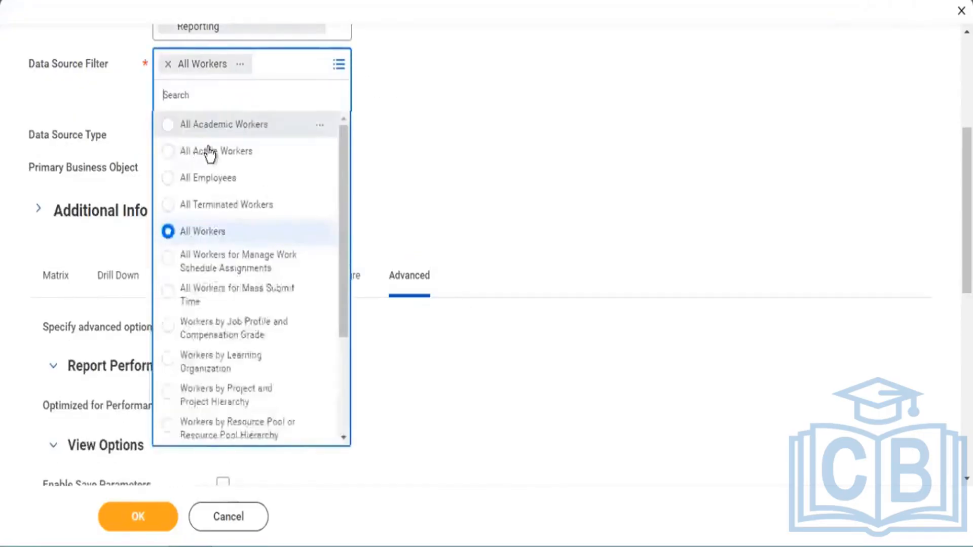
pyautogui.click(317, 139)
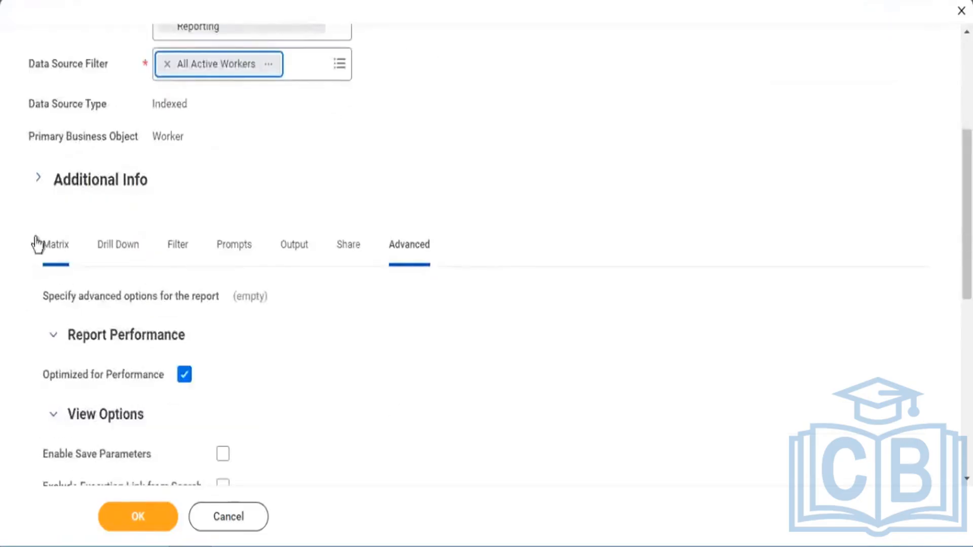
# Review the matrix definition's row grouping, optional column grouping and fields to summarize, and compare it with the grouping named in the report name
pyautogui.moveTo(471, 257); pyautogui.dragTo(170, 252)
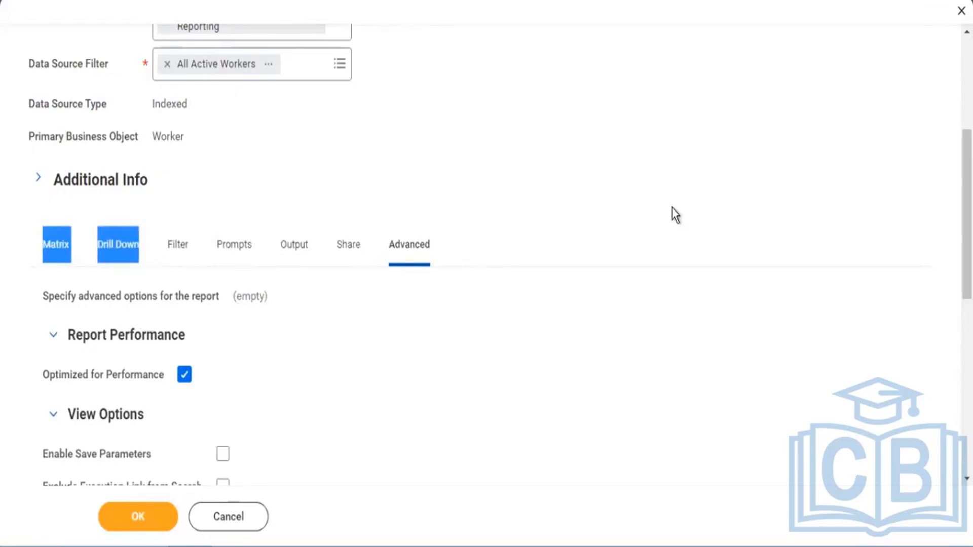
pyautogui.click(56, 248)
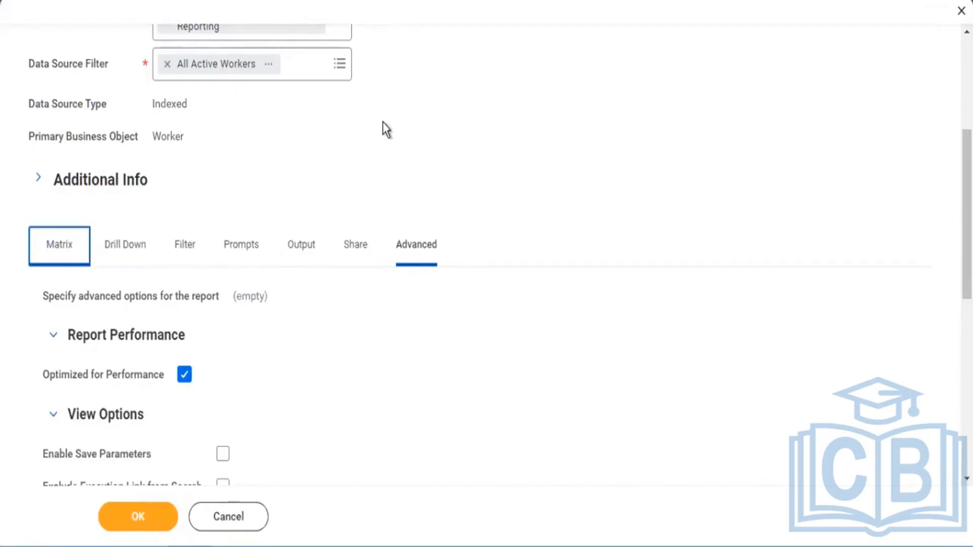
pyautogui.scroll(-2, 382, 122)
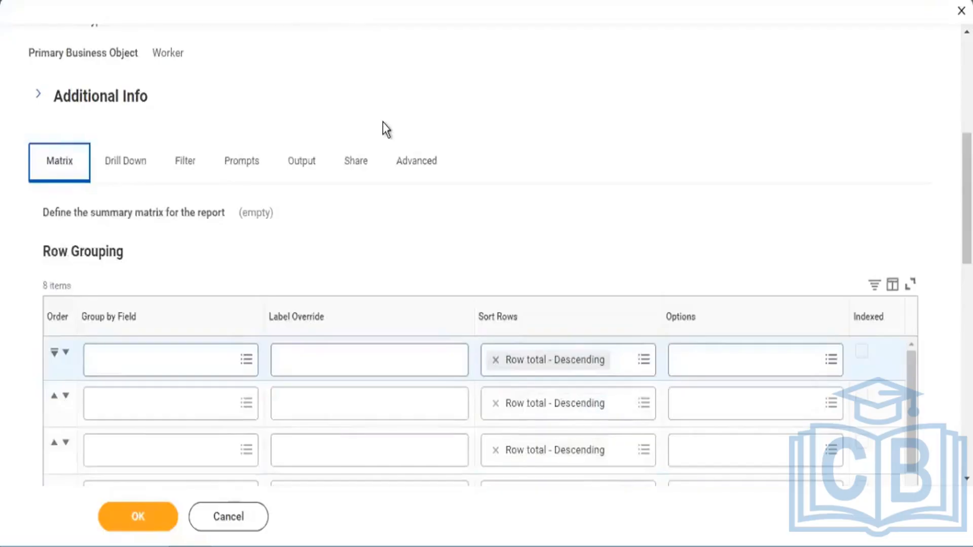
pyautogui.scroll(-2, 382, 122)
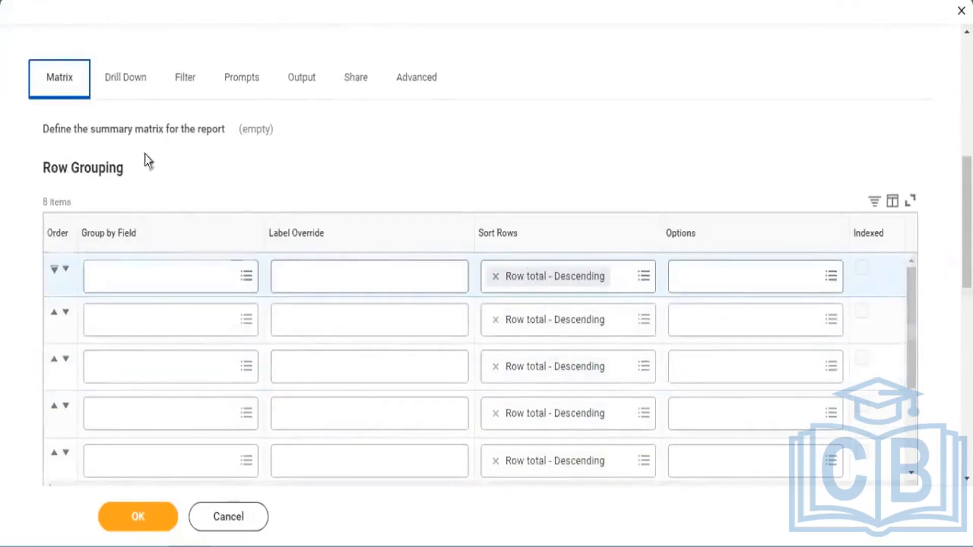
pyautogui.scroll(-2, 145, 159)
pyautogui.moveTo(39, 84); pyautogui.dragTo(181, 98)
pyautogui.scroll(-2, 374, 147)
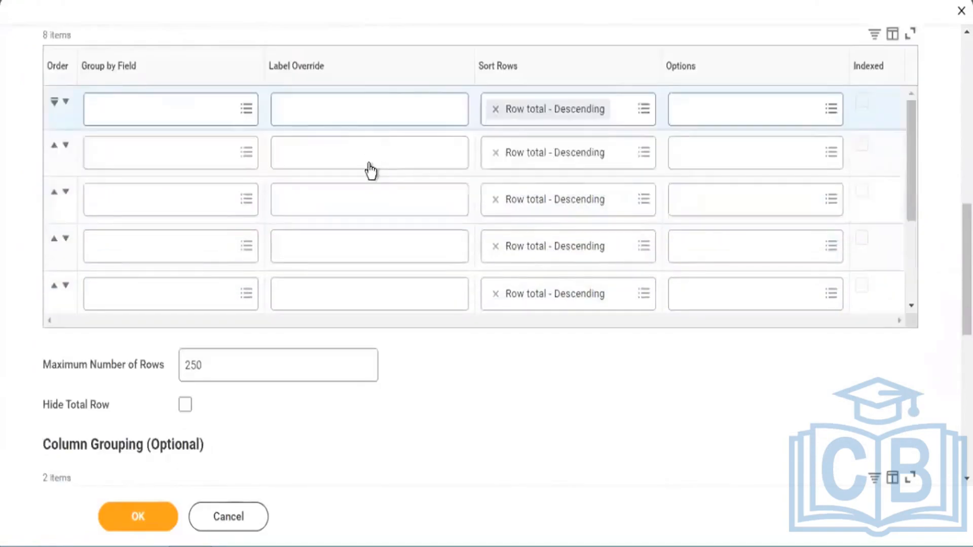
pyautogui.scroll(-3, 370, 169)
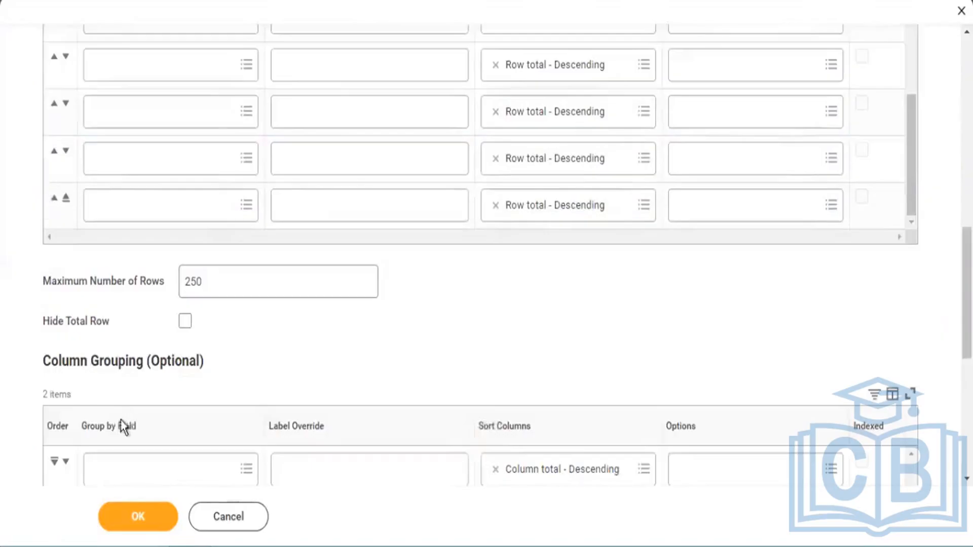
pyautogui.scroll(-2, 163, 390)
pyautogui.moveTo(197, 361); pyautogui.dragTo(50, 361)
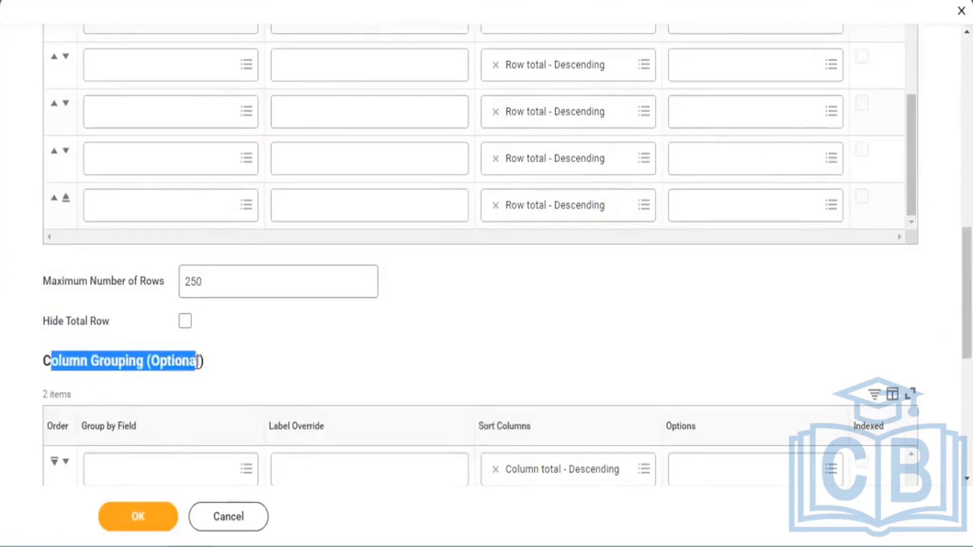
pyautogui.scroll(-10, 831, 287)
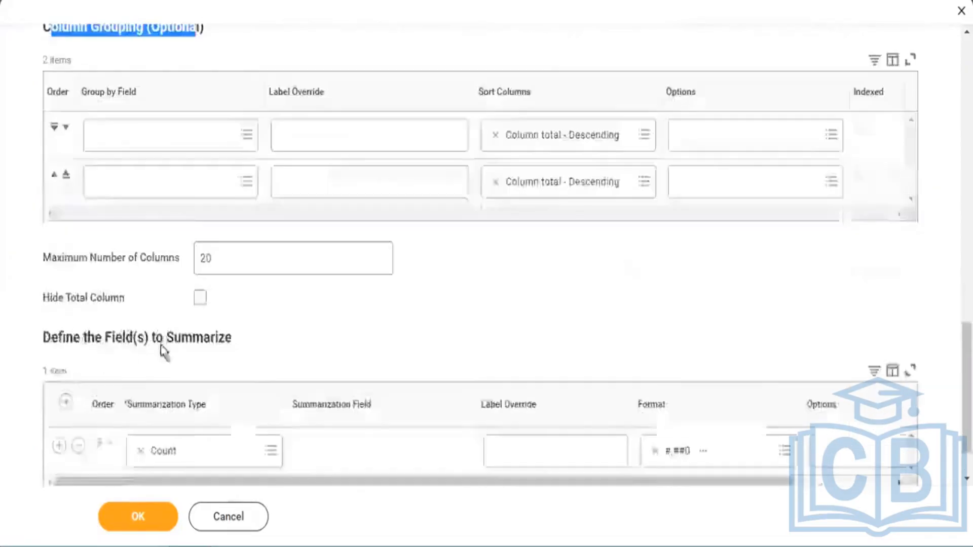
pyautogui.moveTo(283, 277); pyautogui.dragTo(143, 277)
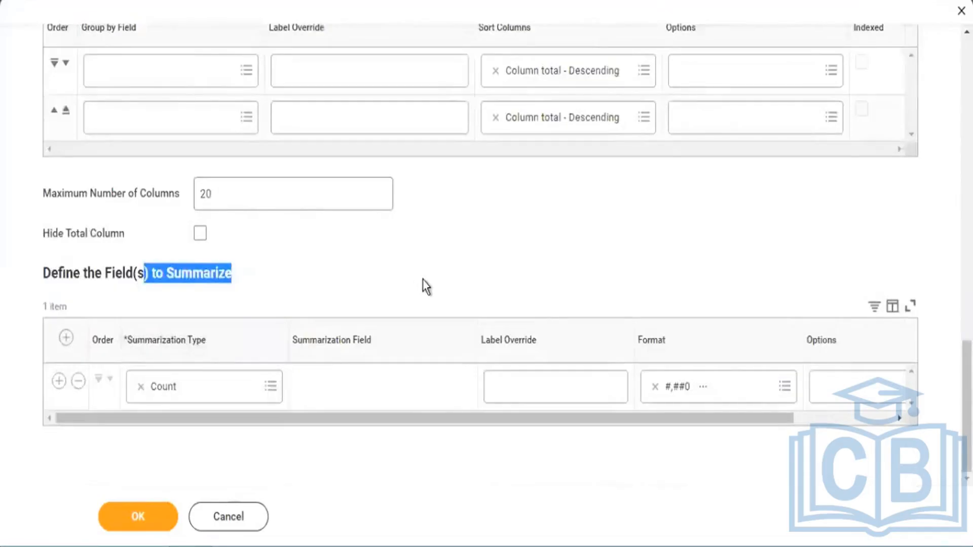
pyautogui.scroll(15, 423, 281)
pyautogui.scroll(8, 423, 284)
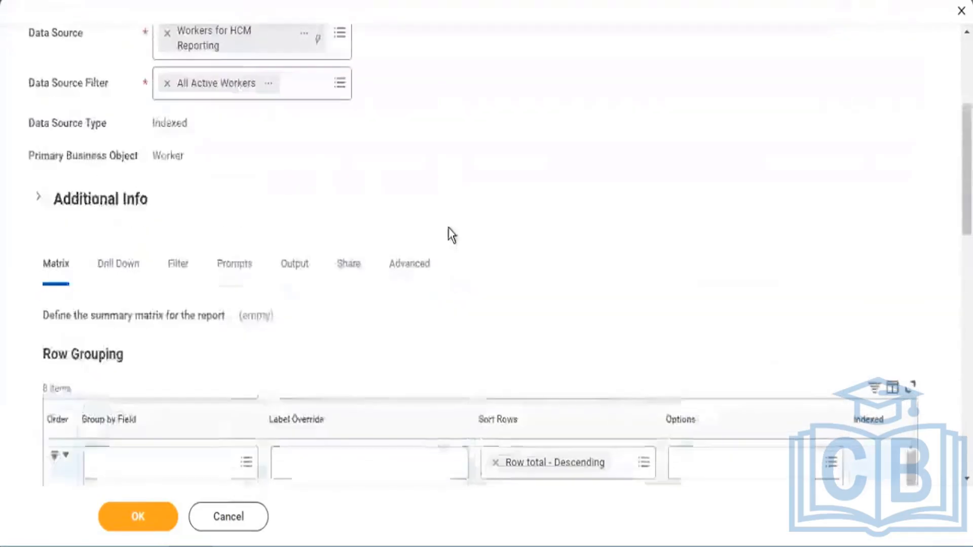
pyautogui.click(262, 185)
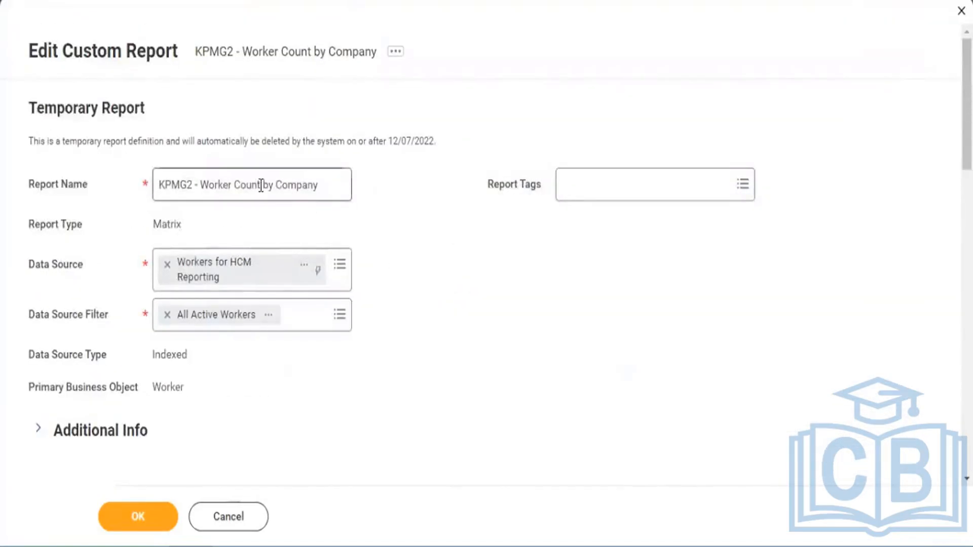
pyautogui.moveTo(263, 185); pyautogui.dragTo(320, 185)
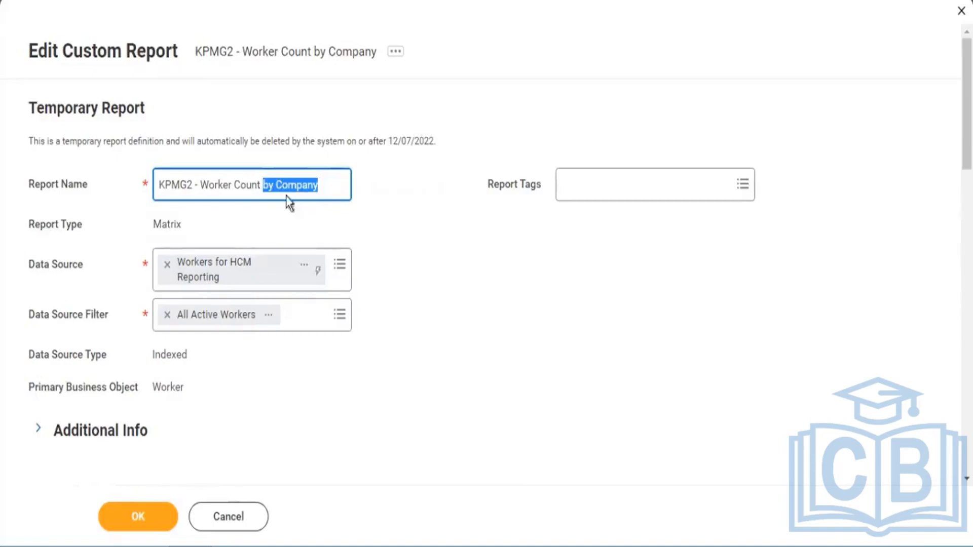
# Search the Group by Field of the first Row Grouping line for "company" and select Company
pyautogui.scroll(-6, 530, 283)
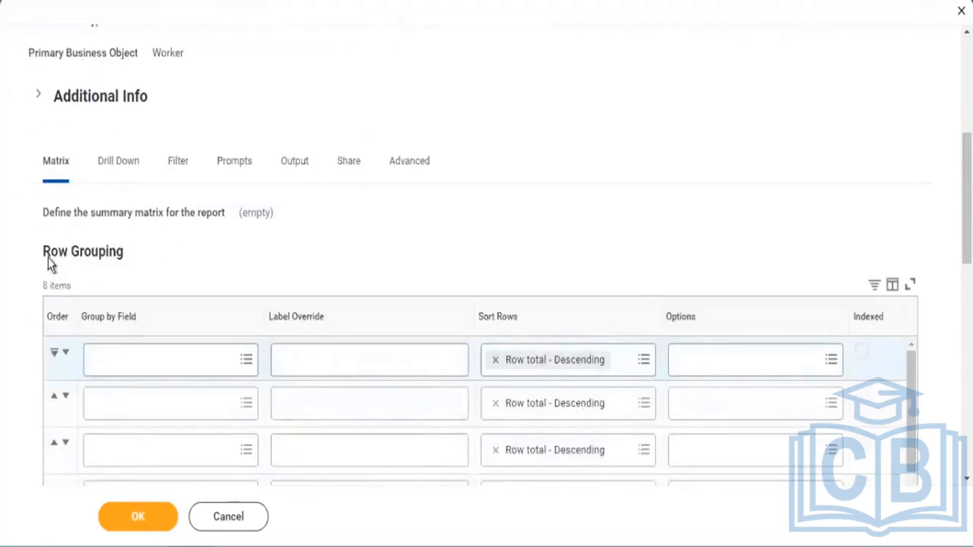
pyautogui.moveTo(42, 254); pyautogui.dragTo(130, 258)
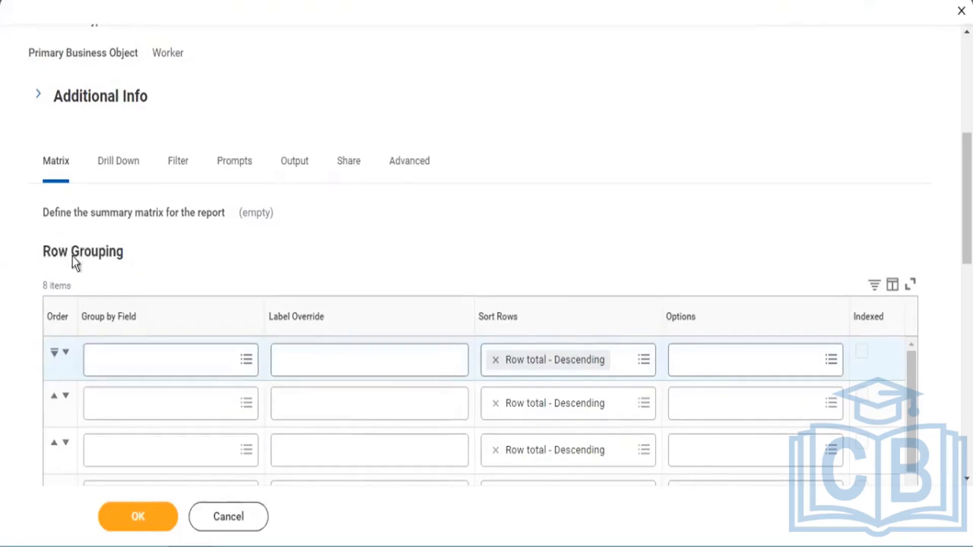
pyautogui.click(89, 345)
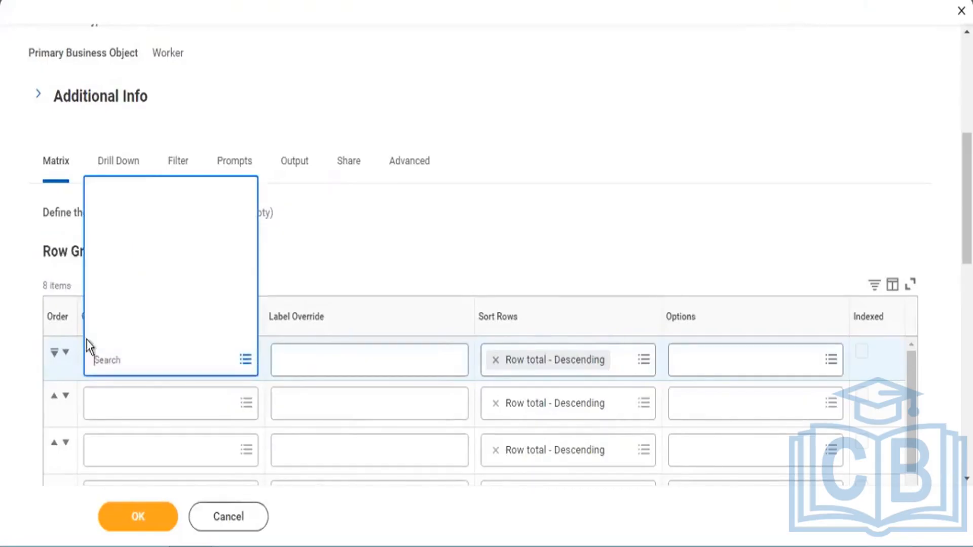
pyautogui.write('company')
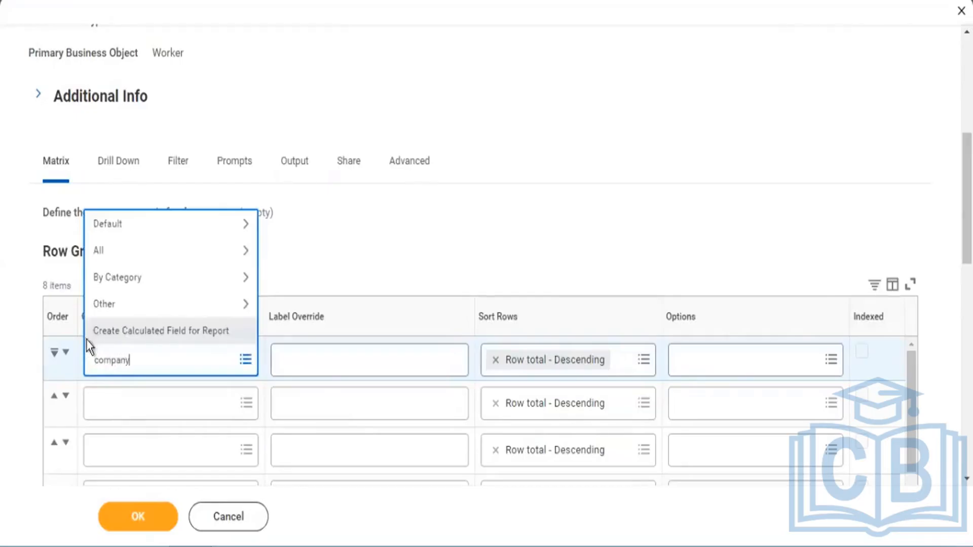
pyautogui.press('Return')
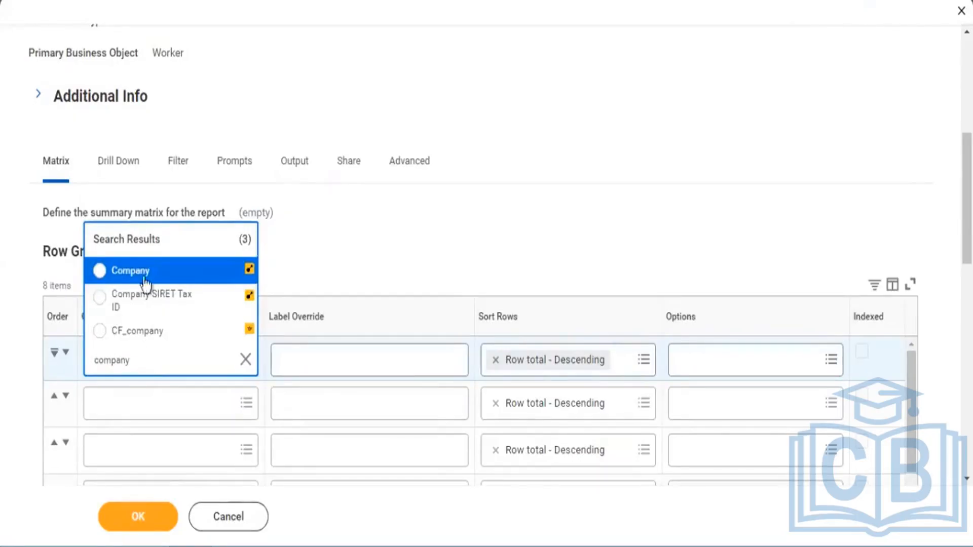
pyautogui.click(131, 272)
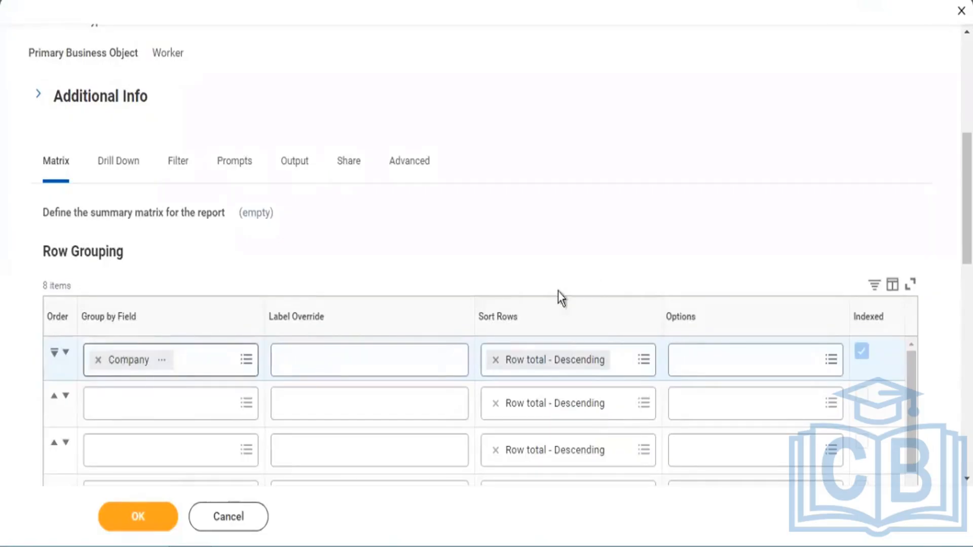
pyautogui.moveTo(484, 317); pyautogui.dragTo(513, 319)
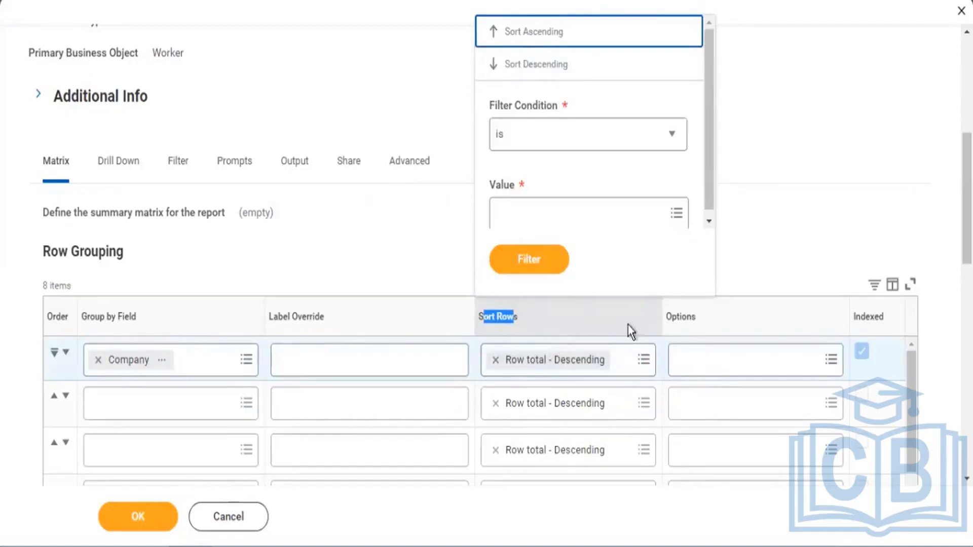
pyautogui.click(762, 250)
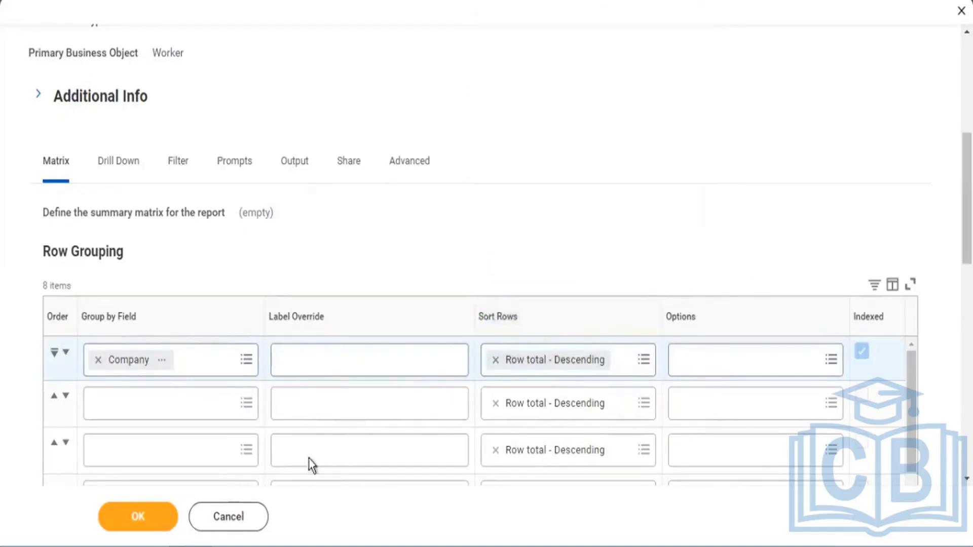
pyautogui.click(427, 145)
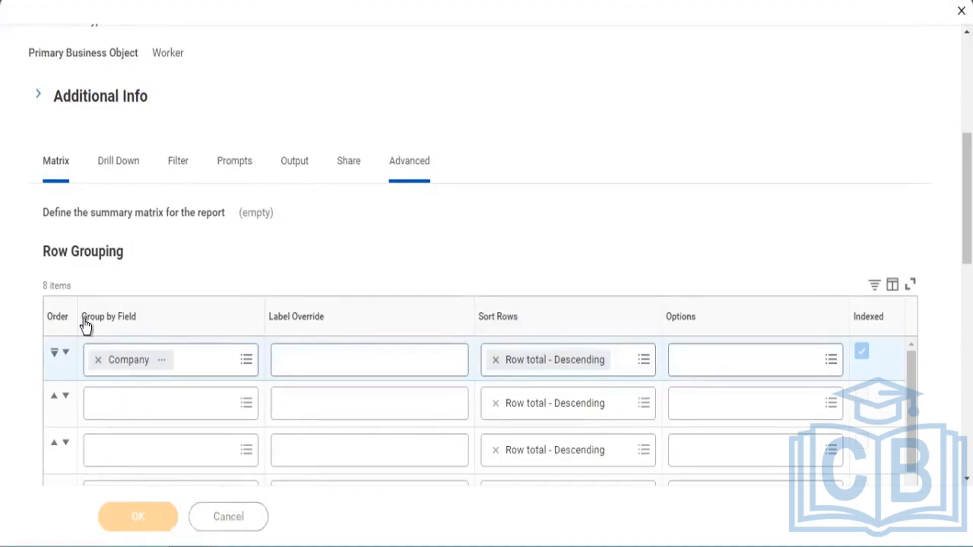
# Save the report definition and run the report with Worker Types, Employee Type and Contingent Worker Type left blank
pyautogui.click(127, 517)
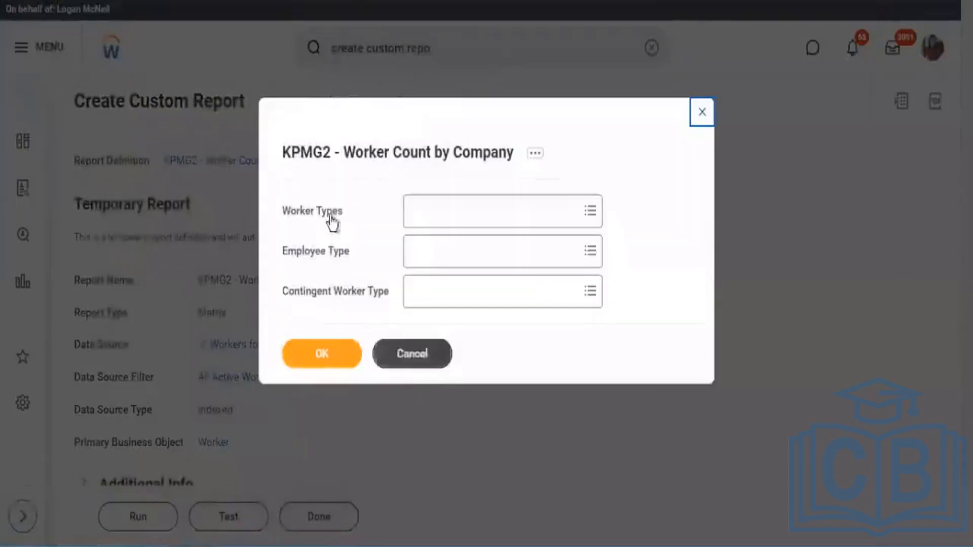
pyautogui.moveTo(276, 203); pyautogui.dragTo(306, 212)
pyautogui.moveTo(594, 289); pyautogui.dragTo(606, 289)
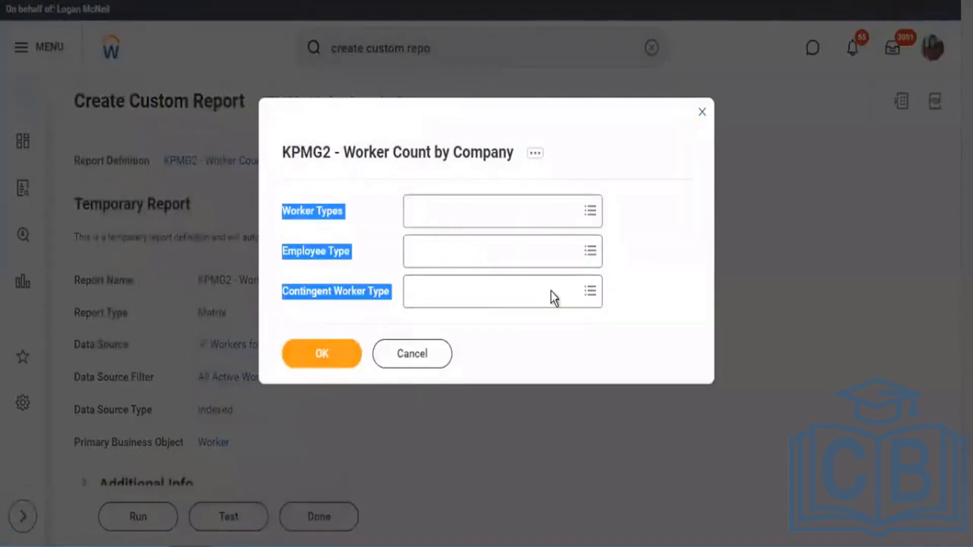
pyautogui.click(338, 357)
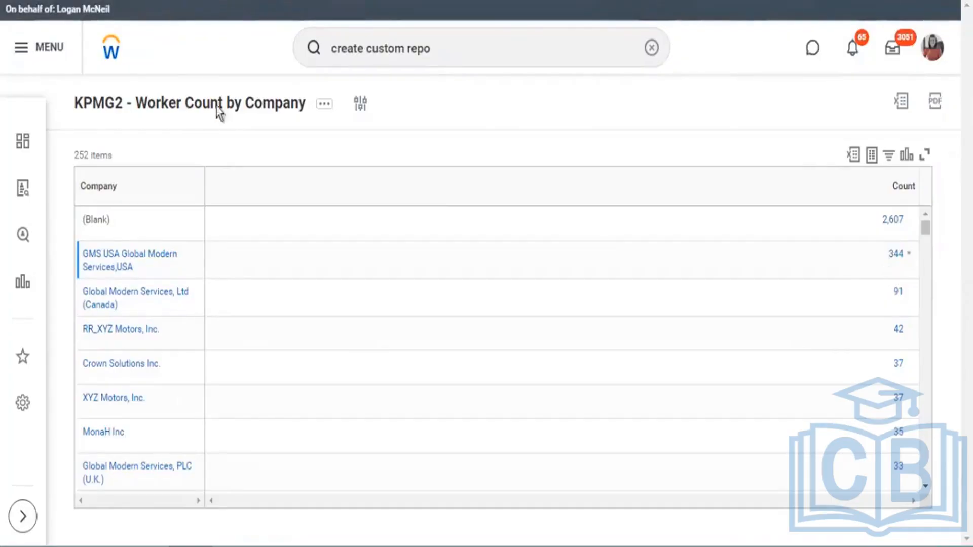
# Review the report output, open the list of workers behind the RR_XYZ Motors, Inc. count and check its item count
pyautogui.moveTo(218, 107); pyautogui.dragTo(236, 125)
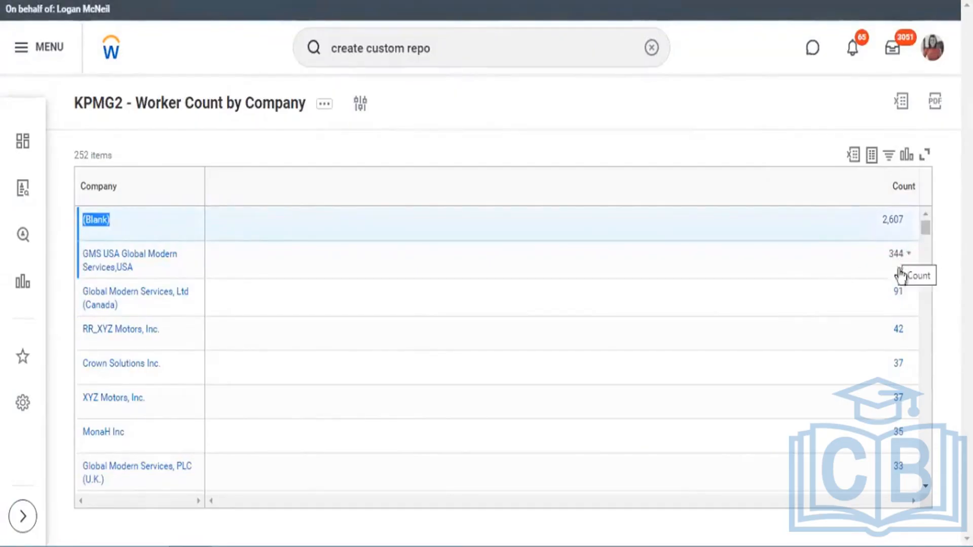
pyautogui.click(898, 330)
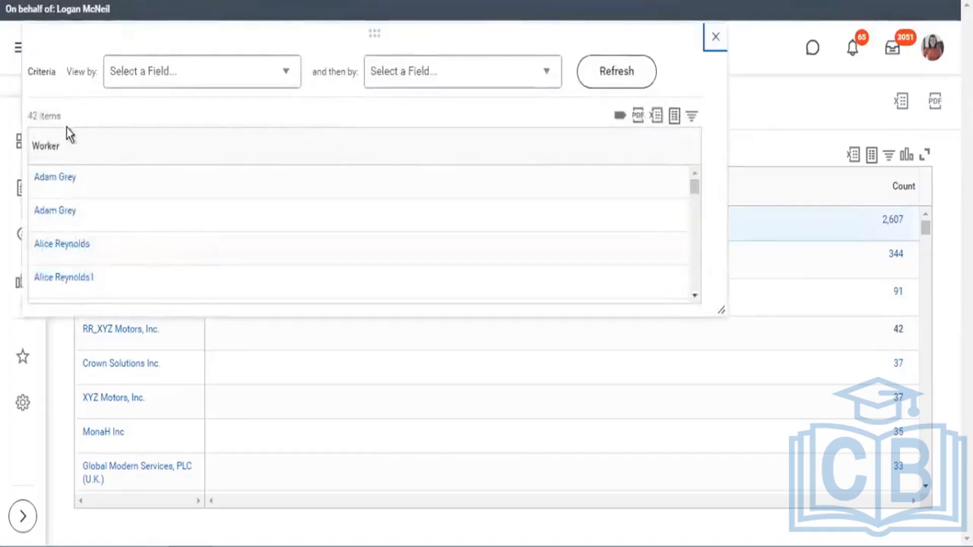
pyautogui.tripleClick(61, 118)
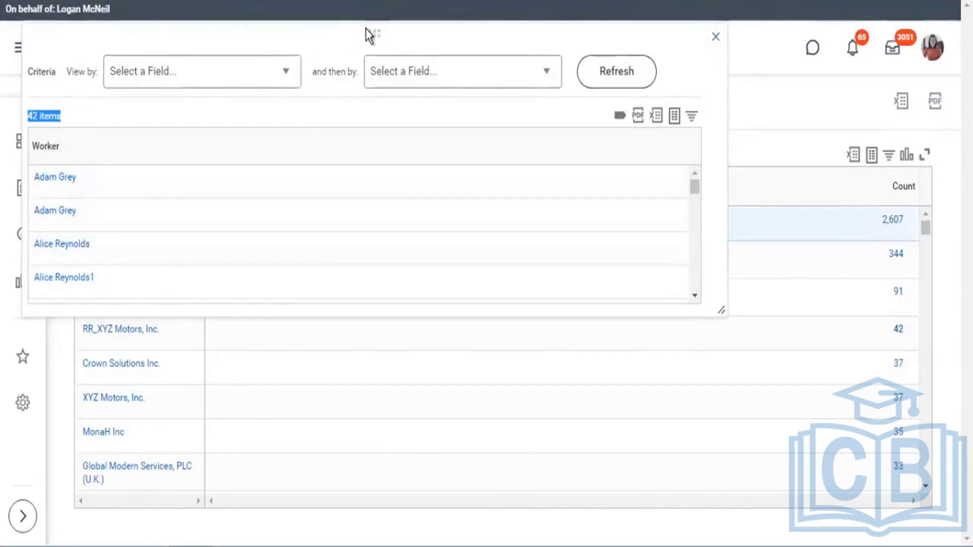
pyautogui.moveTo(370, 30); pyautogui.dragTo(513, 24)
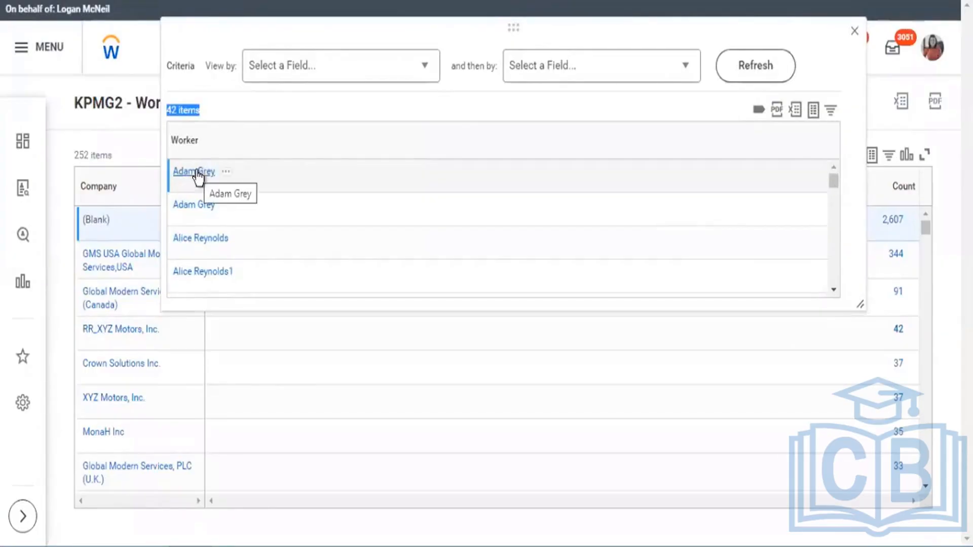
# Open the profile of the second worker in the drill-down list and check the job data and organizations for the worker's company
pyautogui.click(199, 206)
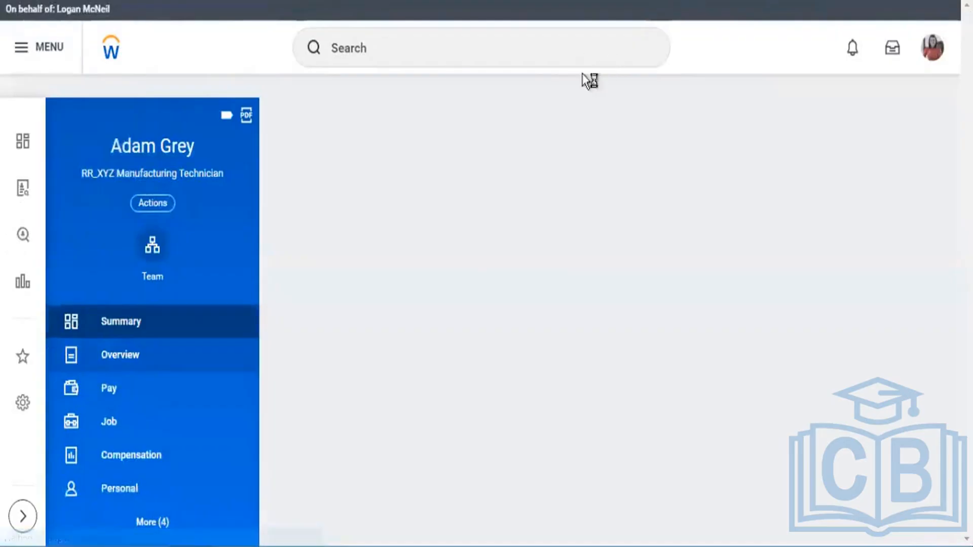
pyautogui.click(199, 369)
pyautogui.click(162, 422)
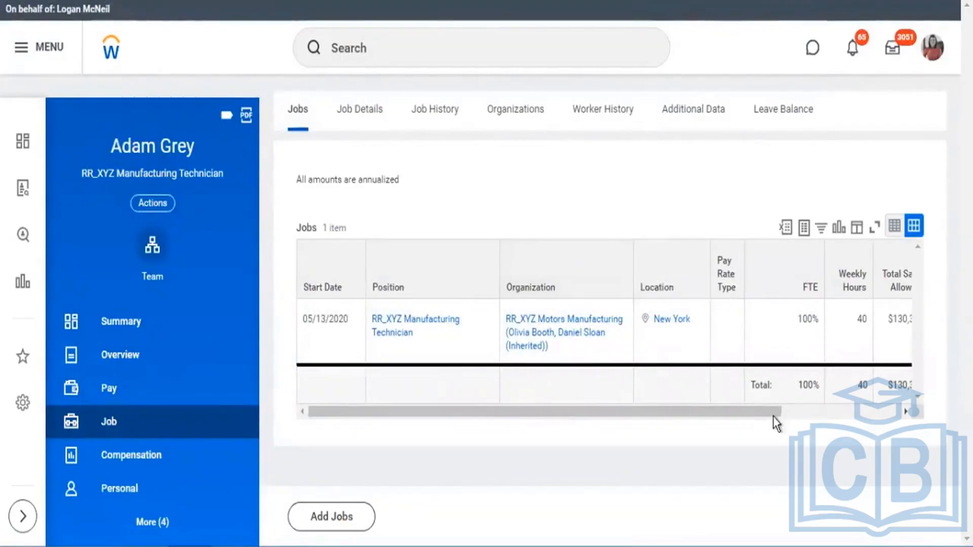
pyautogui.moveTo(774, 414); pyautogui.dragTo(933, 430)
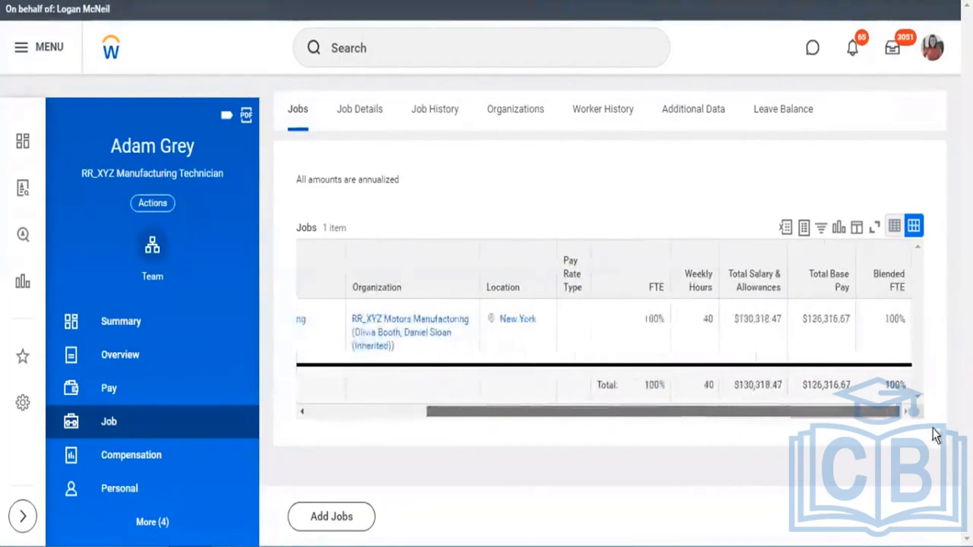
pyautogui.moveTo(781, 428); pyautogui.dragTo(927, 451)
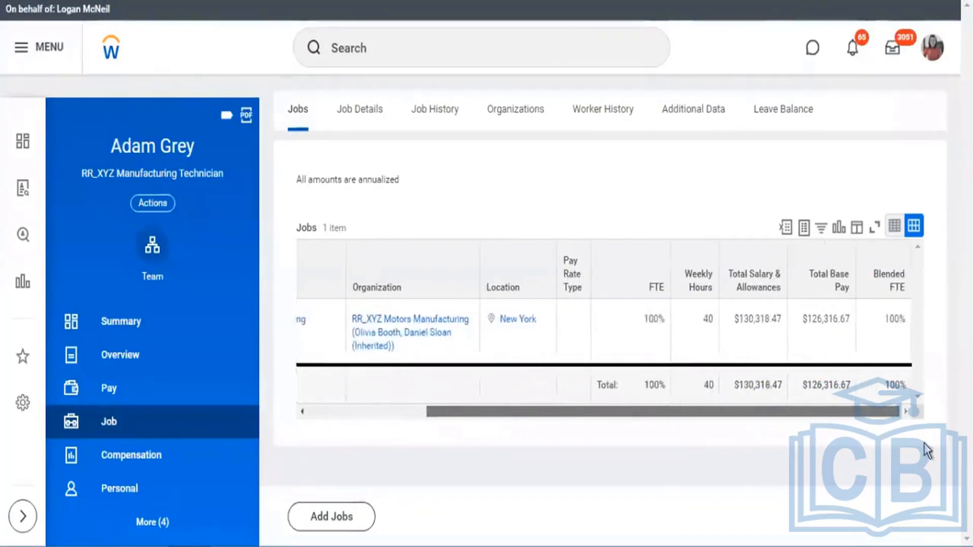
pyautogui.click(513, 121)
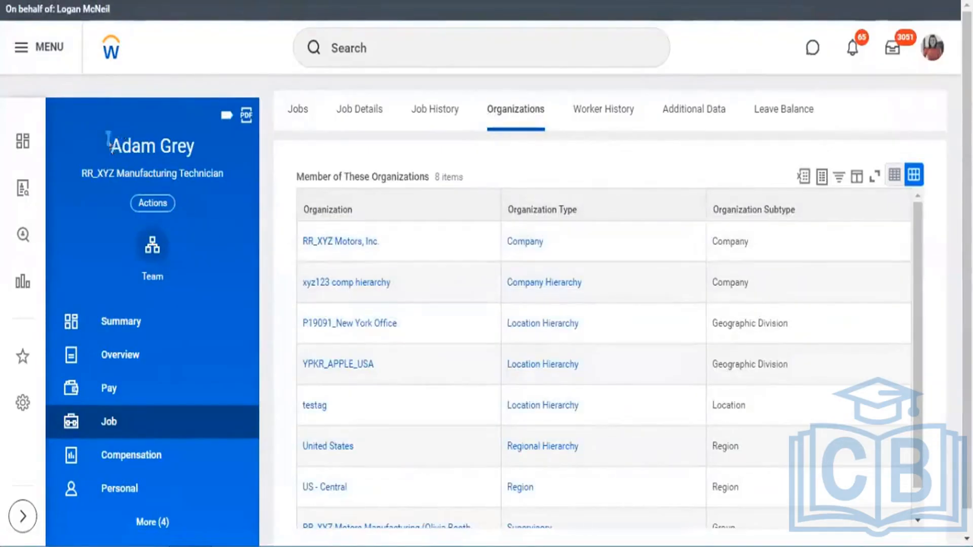
pyautogui.moveTo(108, 142); pyautogui.dragTo(196, 147)
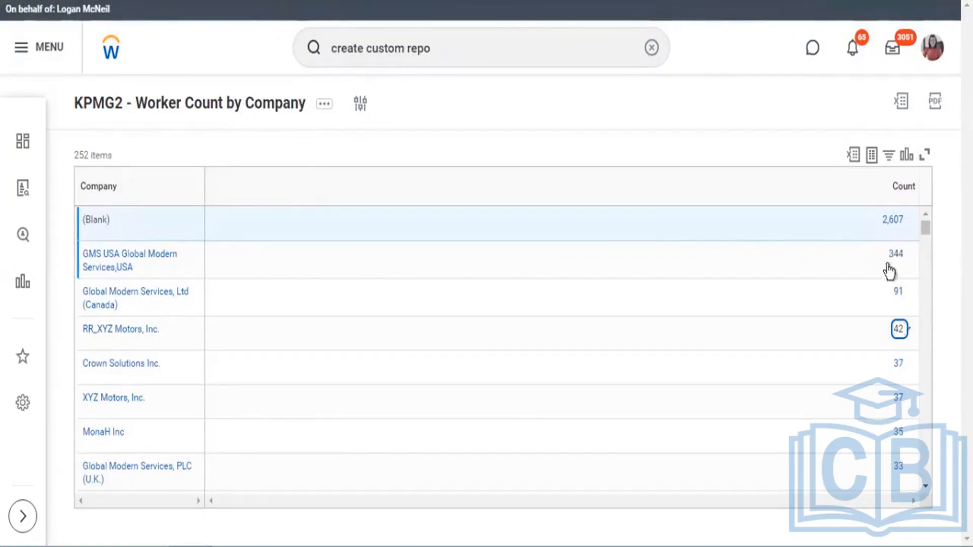
# Open the definition of KPMG2 - Worker Count by Company and review its row grouping and optional column grouping
pyautogui.click(250, 104)
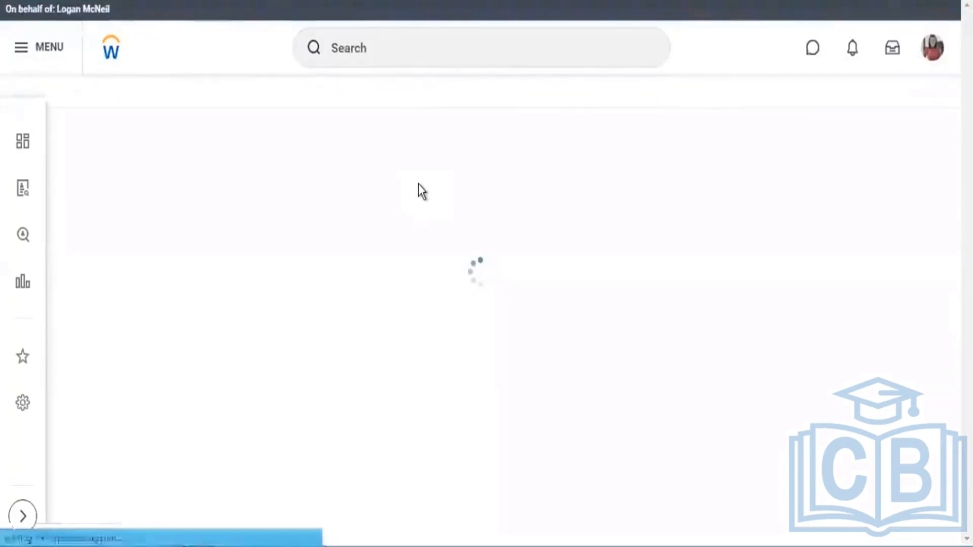
pyautogui.scroll(-8, 423, 184)
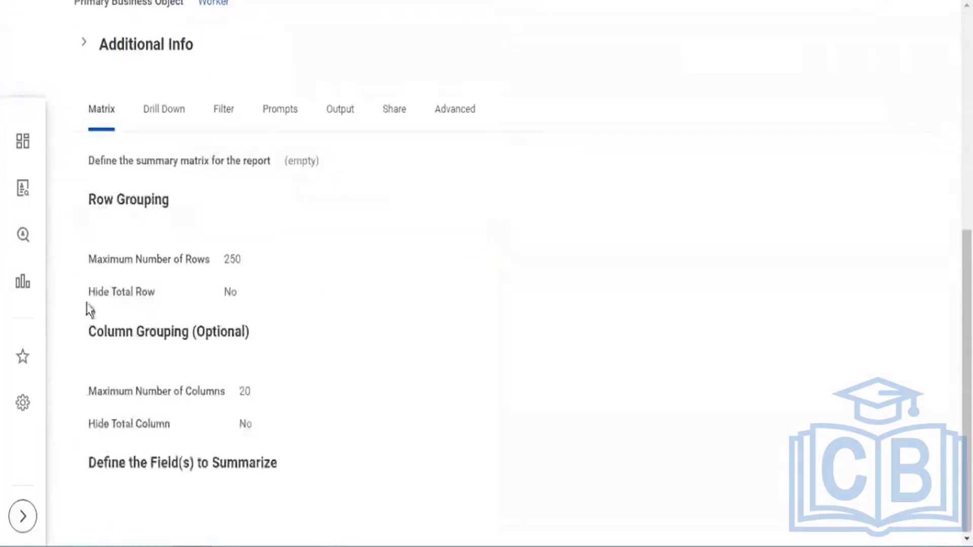
pyautogui.moveTo(104, 202); pyautogui.dragTo(479, 196)
pyautogui.scroll(-5, 478, 196)
pyautogui.scroll(-7, 478, 196)
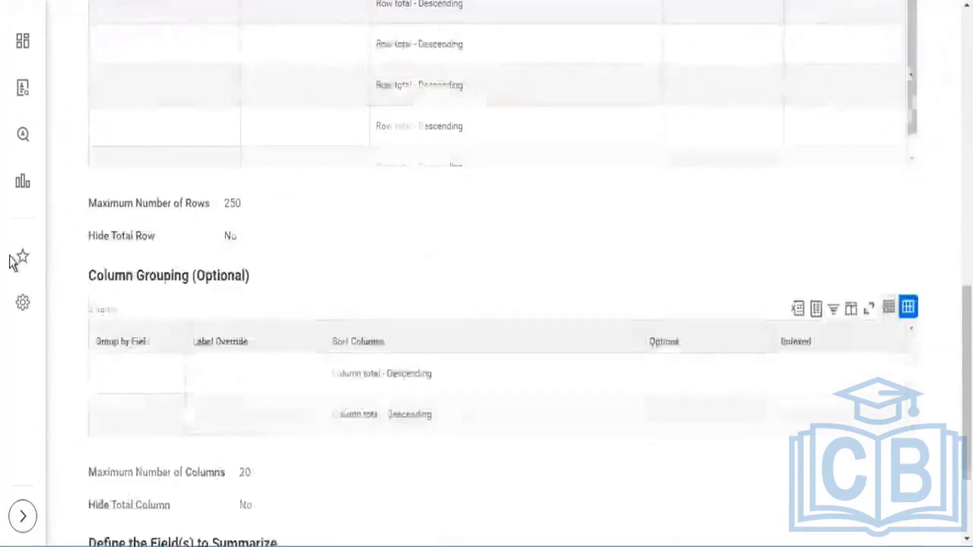
pyautogui.moveTo(114, 108); pyautogui.dragTo(253, 113)
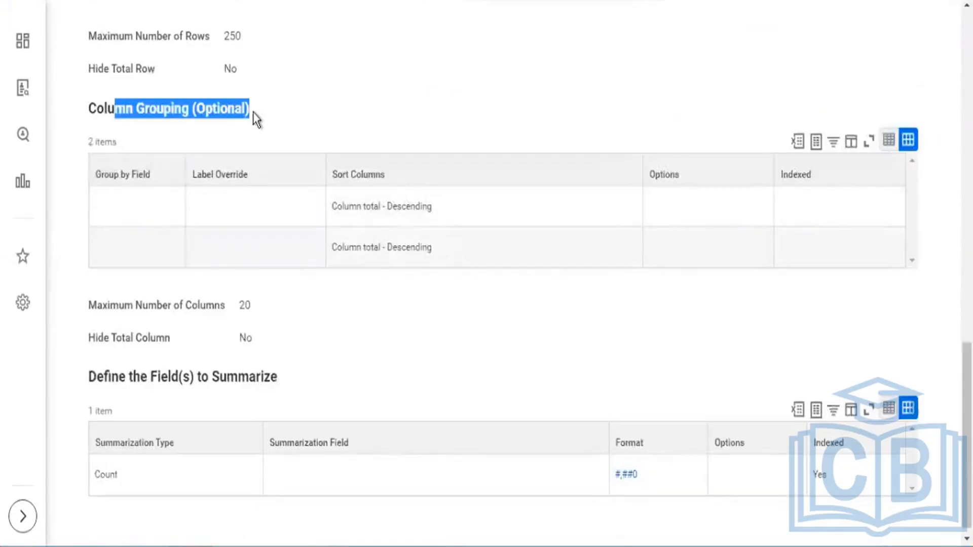
pyautogui.scroll(-1, 260, 183)
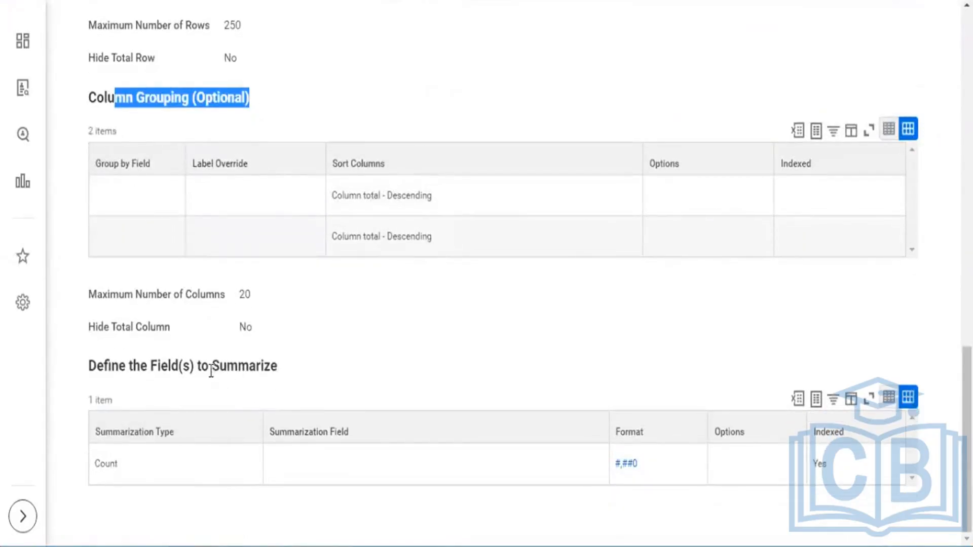
# Examine the summarization type defined under the report's fields to summarize
pyautogui.doubleClick(287, 369)
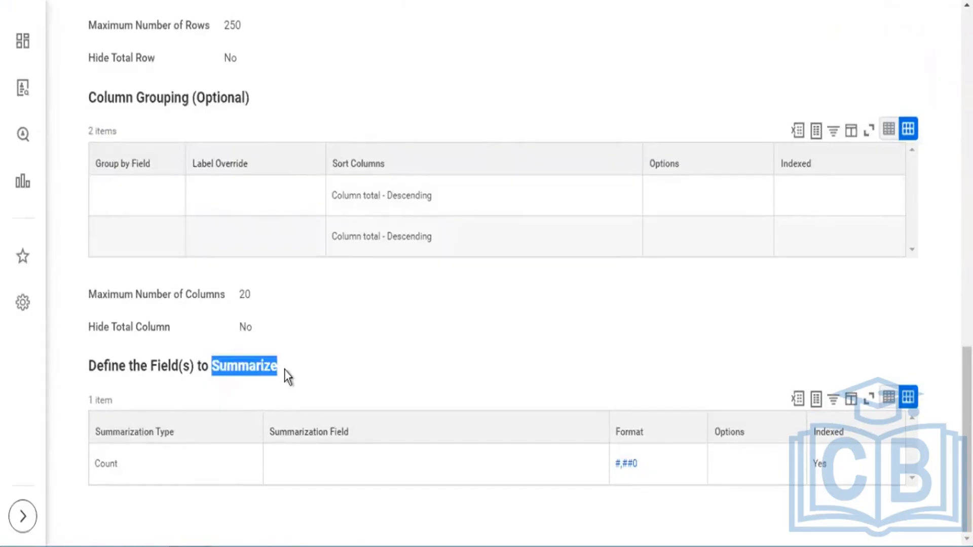
pyautogui.moveTo(96, 464); pyautogui.dragTo(107, 464)
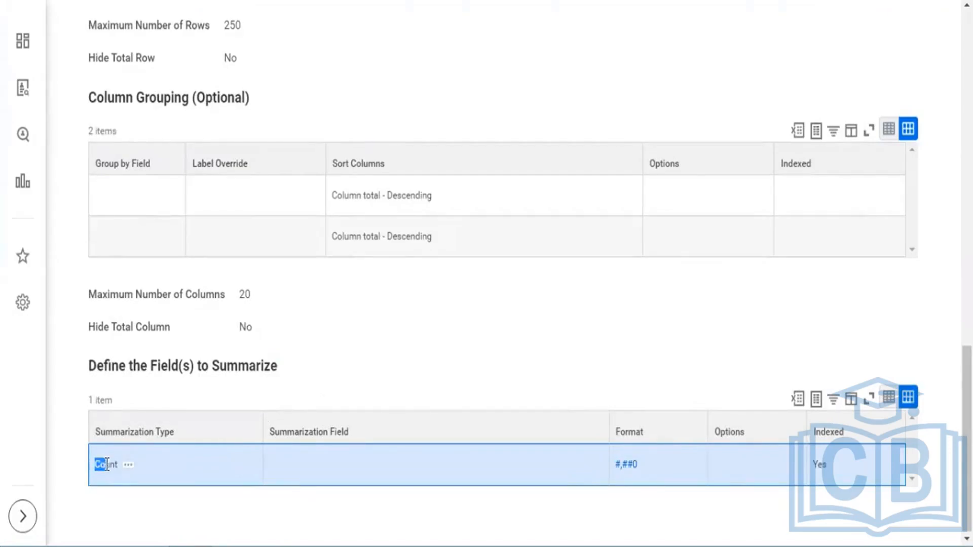
pyautogui.moveTo(115, 465); pyautogui.dragTo(94, 465)
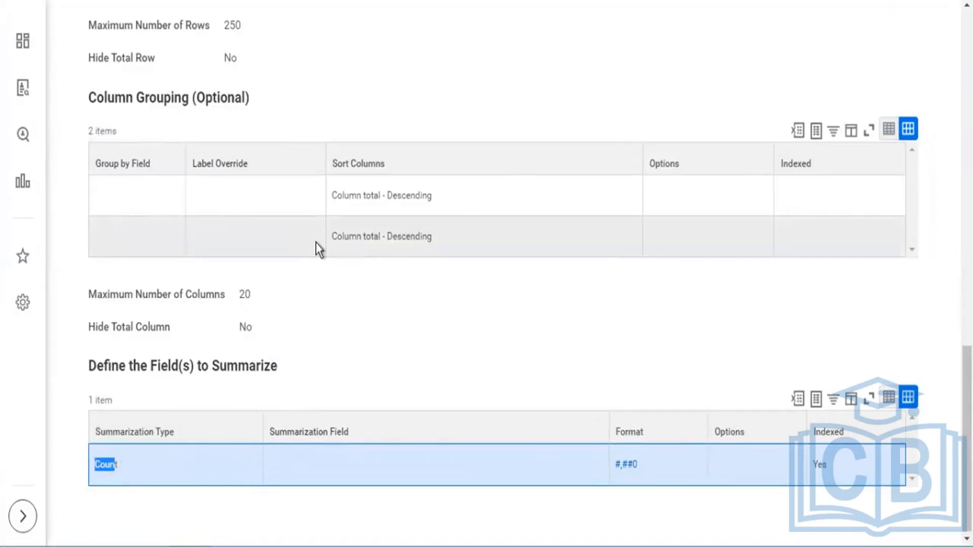
pyautogui.scroll(3, 316, 242)
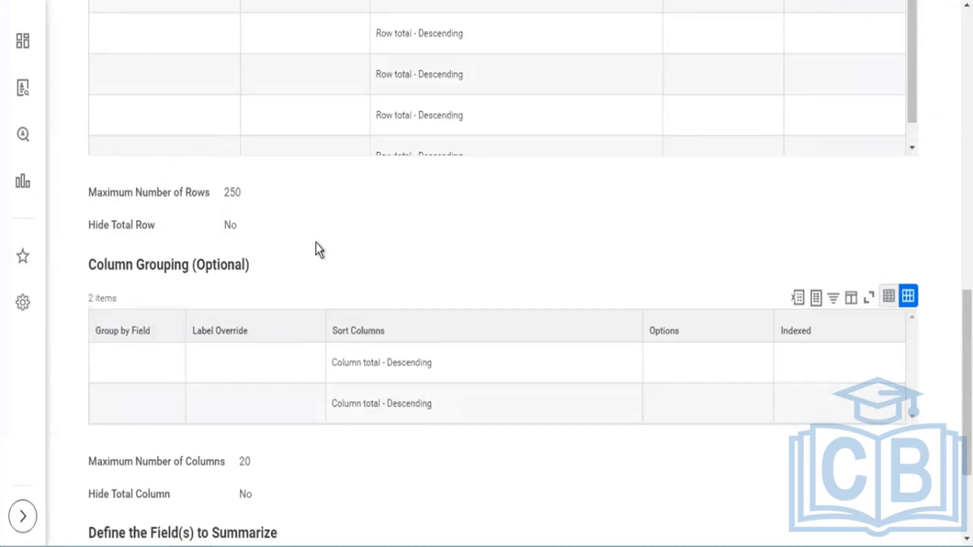
pyautogui.scroll(-3, 304, 456)
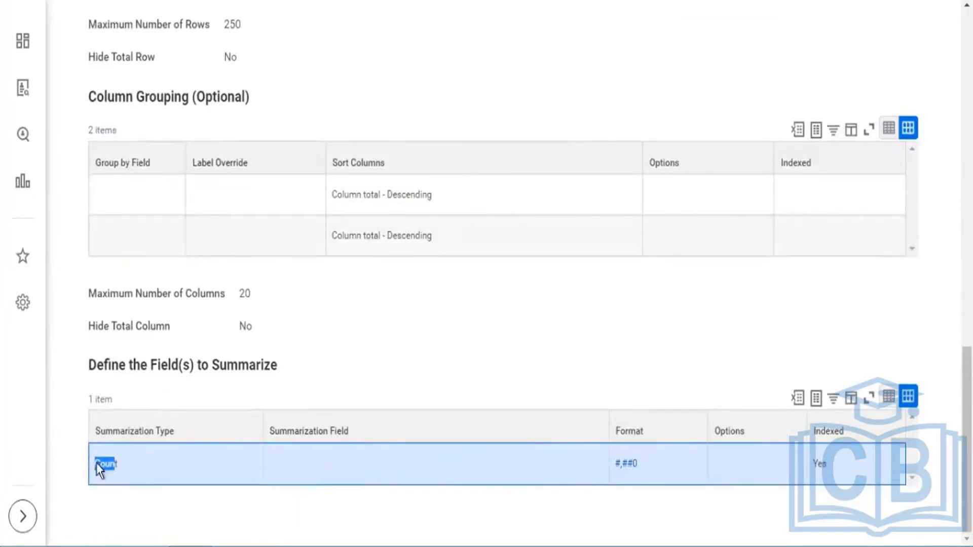
pyautogui.moveTo(89, 466); pyautogui.dragTo(120, 465)
# View the details of the Workers for HCM Reporting data source, read how many rows it returns per worker, and close them
pyautogui.scroll(8, 233, 297)
pyautogui.scroll(5, 233, 297)
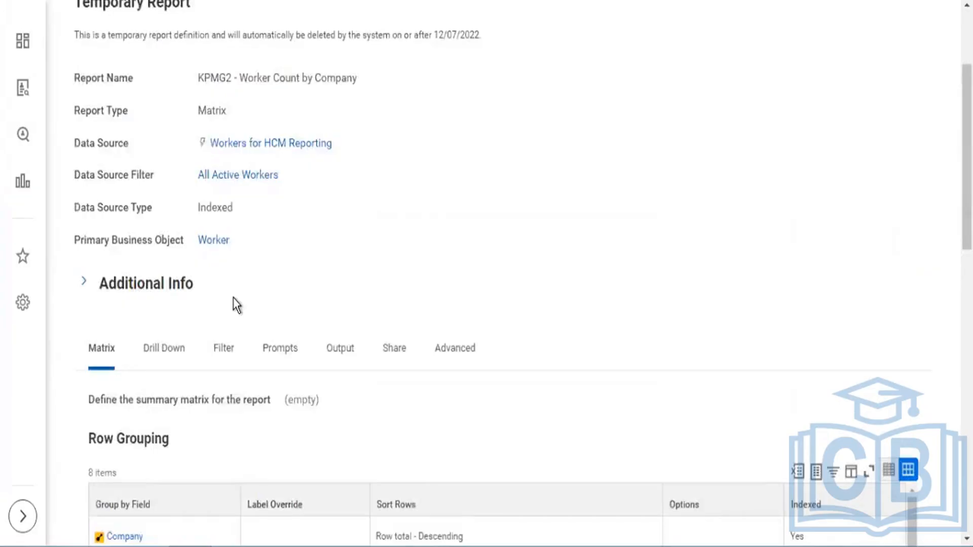
pyautogui.moveTo(187, 145); pyautogui.dragTo(334, 147)
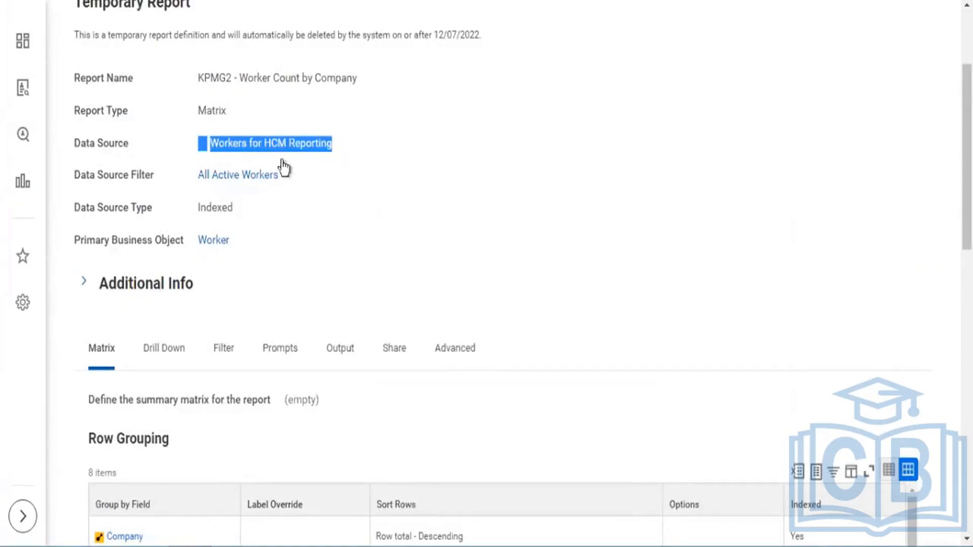
pyautogui.moveTo(319, 144)
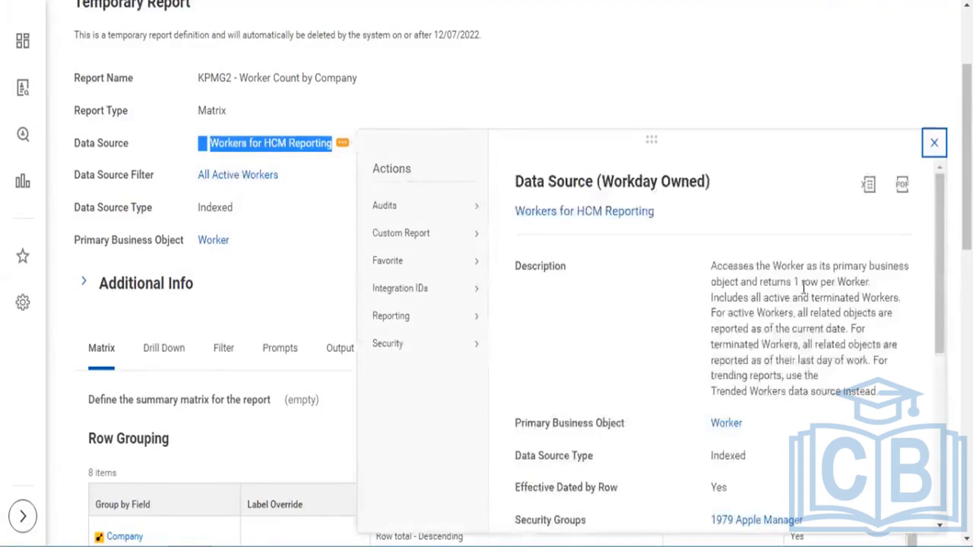
pyautogui.moveTo(770, 282); pyautogui.dragTo(843, 285)
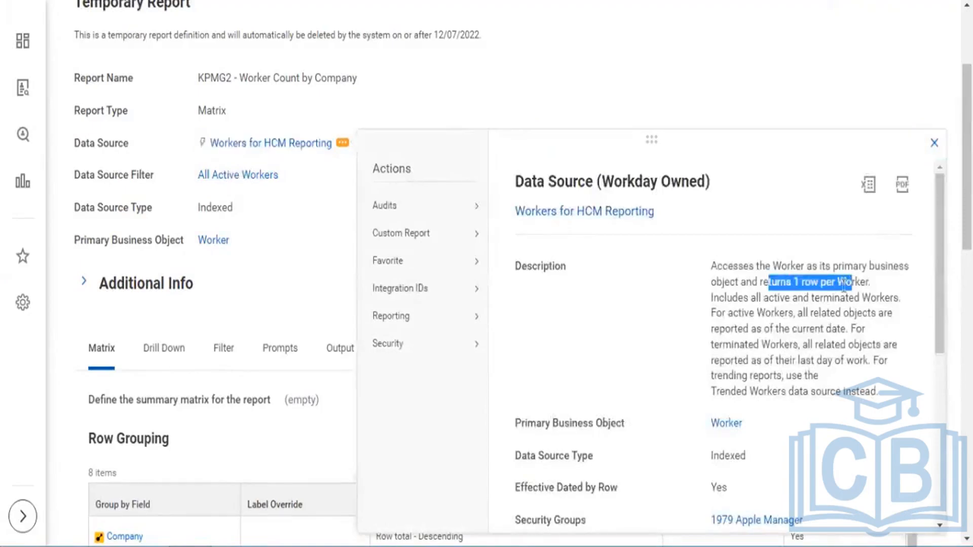
pyautogui.click(936, 148)
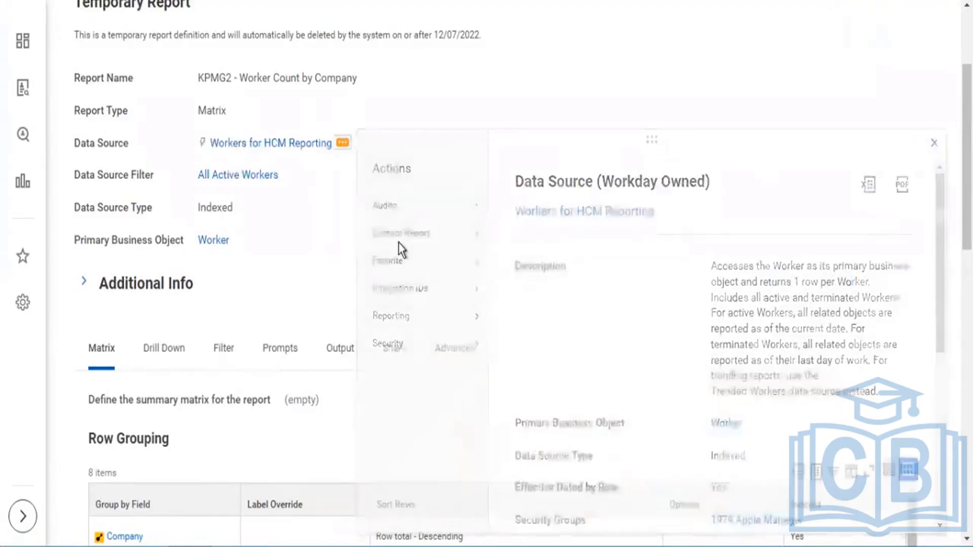
# Recheck the Count summarization line against the Company row grouping in the matrix definition
pyautogui.scroll(-2, 401, 248)
pyautogui.scroll(-5, 405, 261)
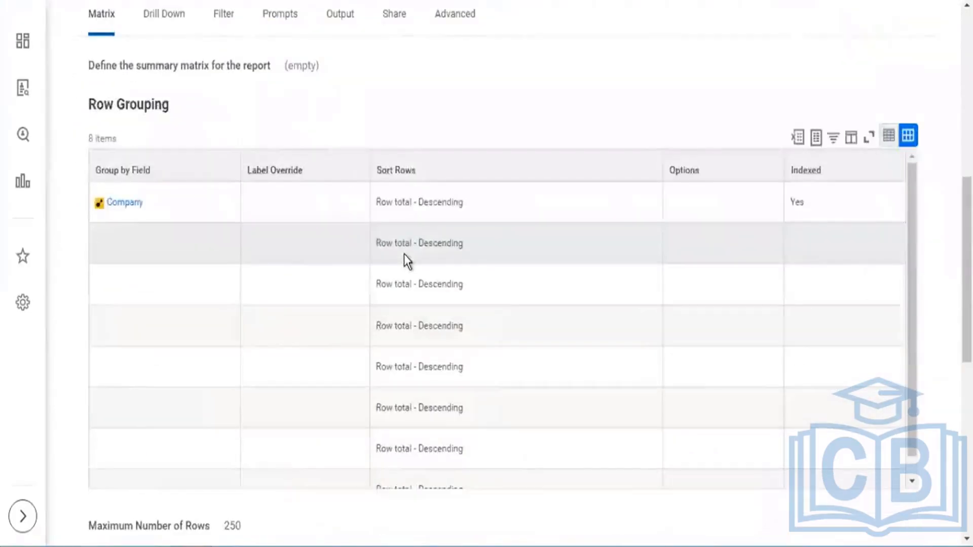
pyautogui.scroll(-3, 406, 254)
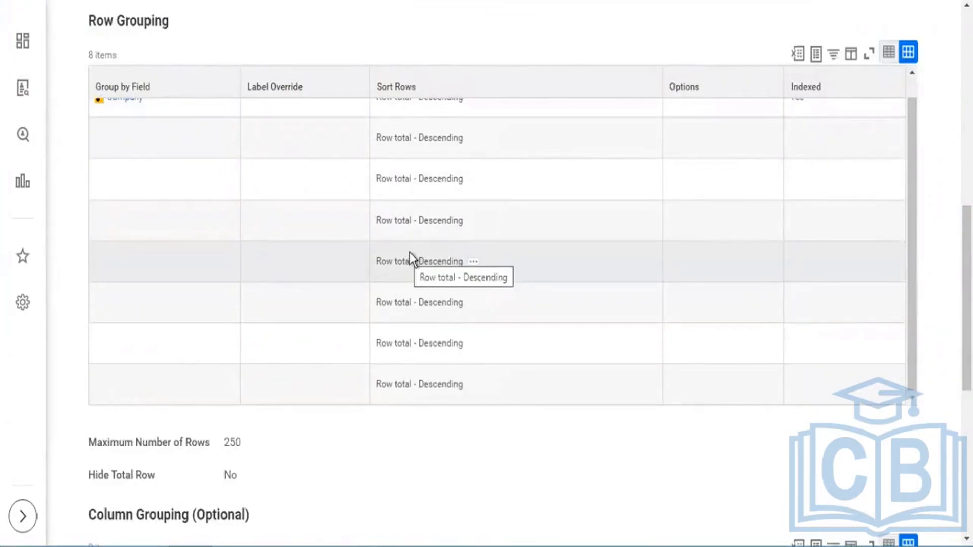
pyautogui.scroll(-5, 409, 254)
pyautogui.scroll(-3, 201, 463)
pyautogui.click(160, 467)
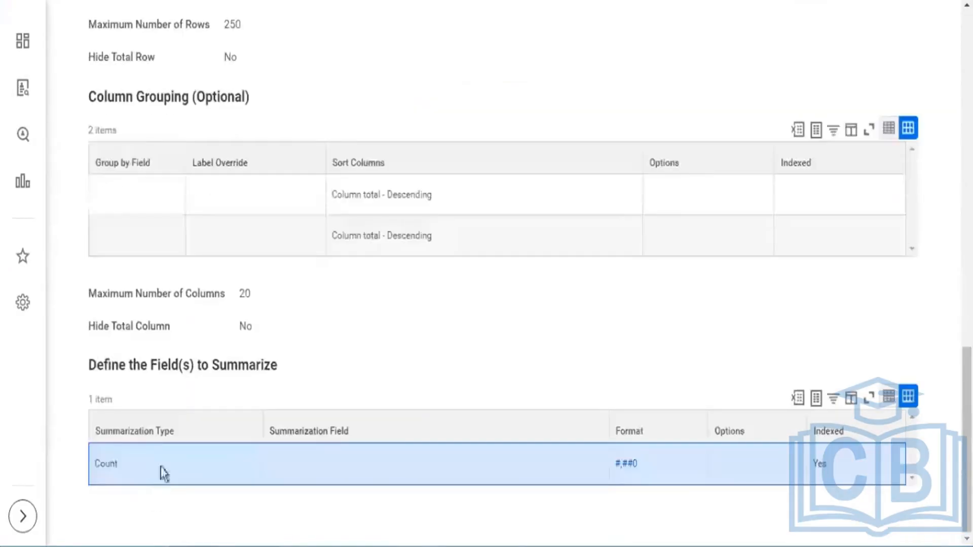
pyautogui.moveTo(95, 466); pyautogui.dragTo(105, 466)
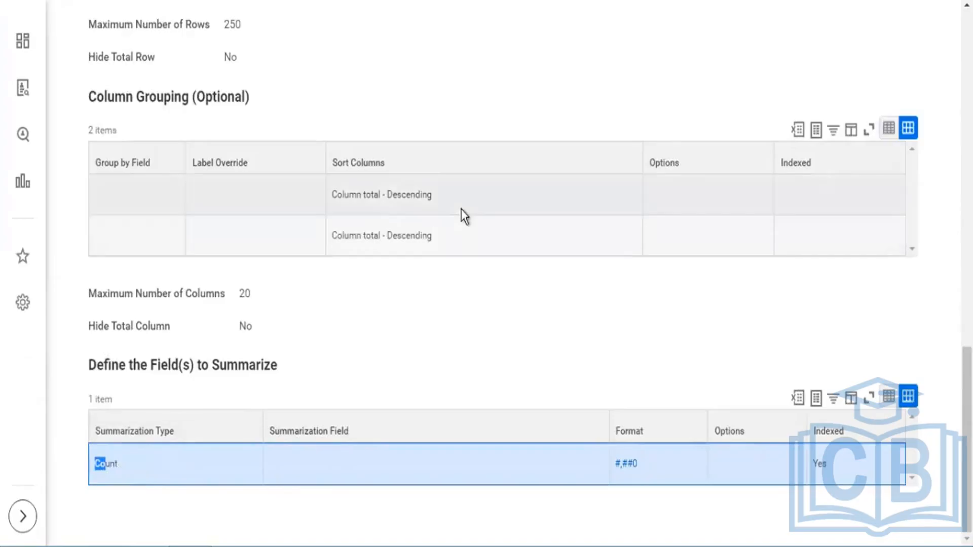
pyautogui.scroll(5, 461, 209)
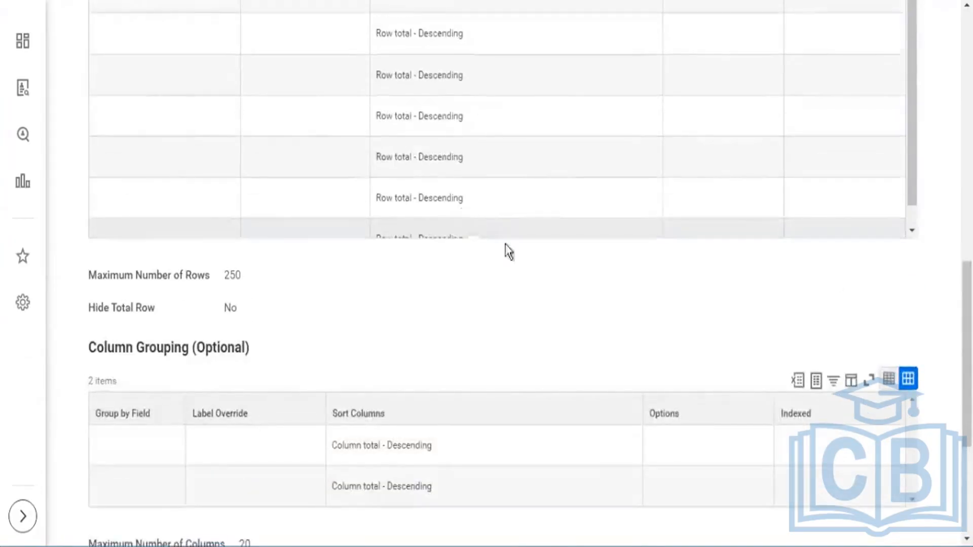
pyautogui.scroll(5, 613, 330)
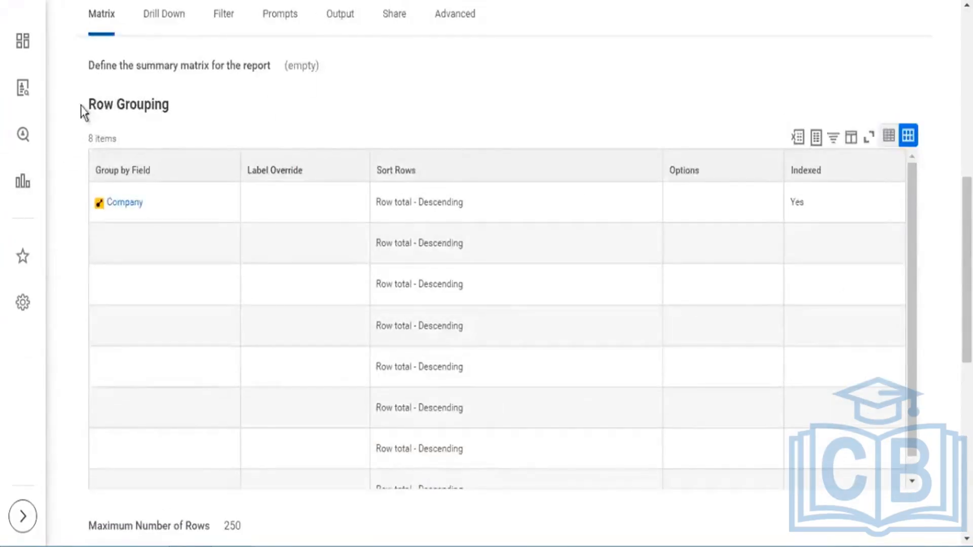
pyautogui.moveTo(82, 109); pyautogui.dragTo(163, 112)
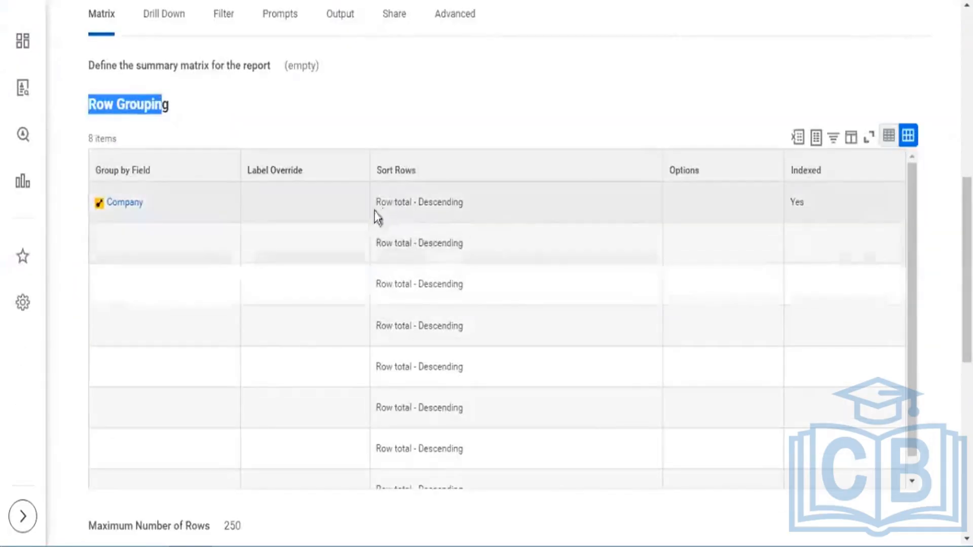
# Compare the Company grouping's row sort setting with the order of the report results, through to the Other and Total rows
pyautogui.moveTo(442, 203); pyautogui.dragTo(449, 204)
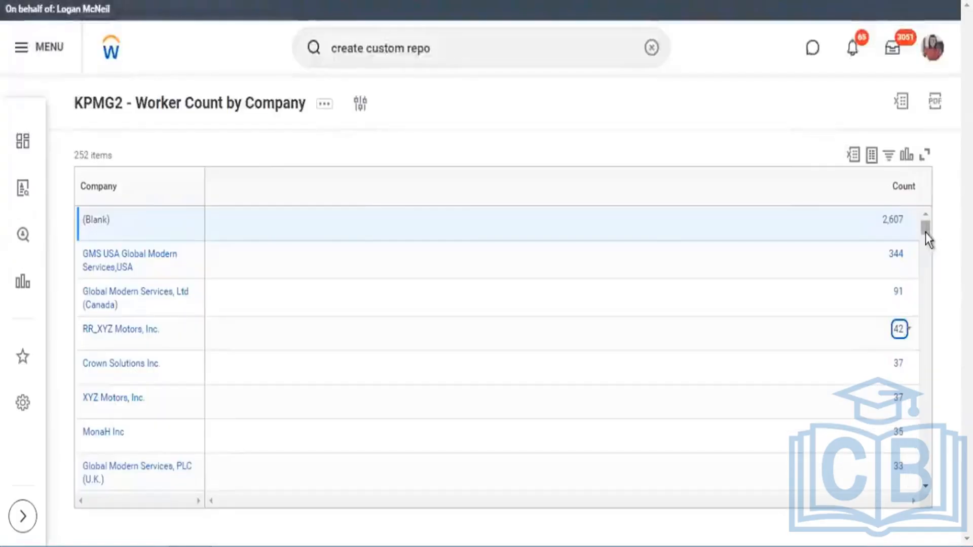
pyautogui.moveTo(925, 232); pyautogui.dragTo(937, 538)
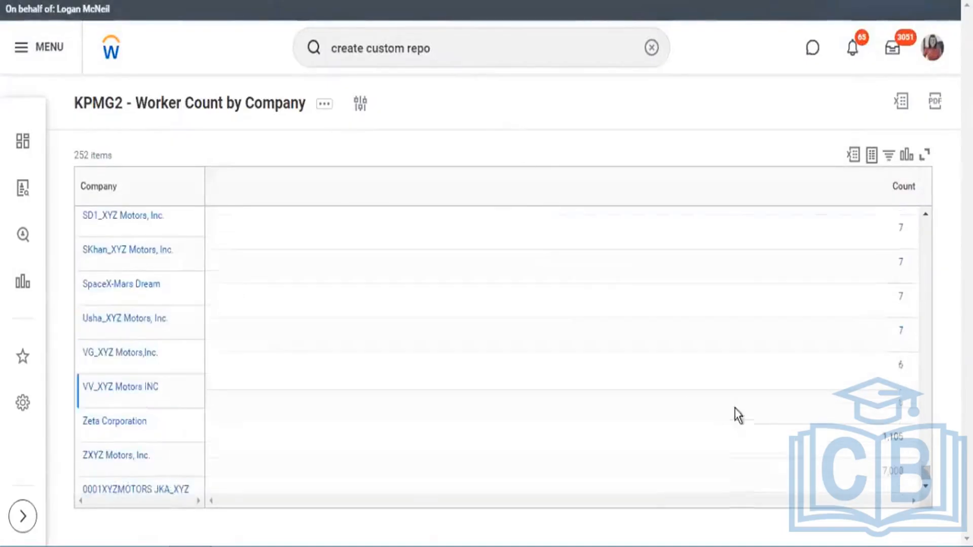
pyautogui.scroll(-3, 735, 413)
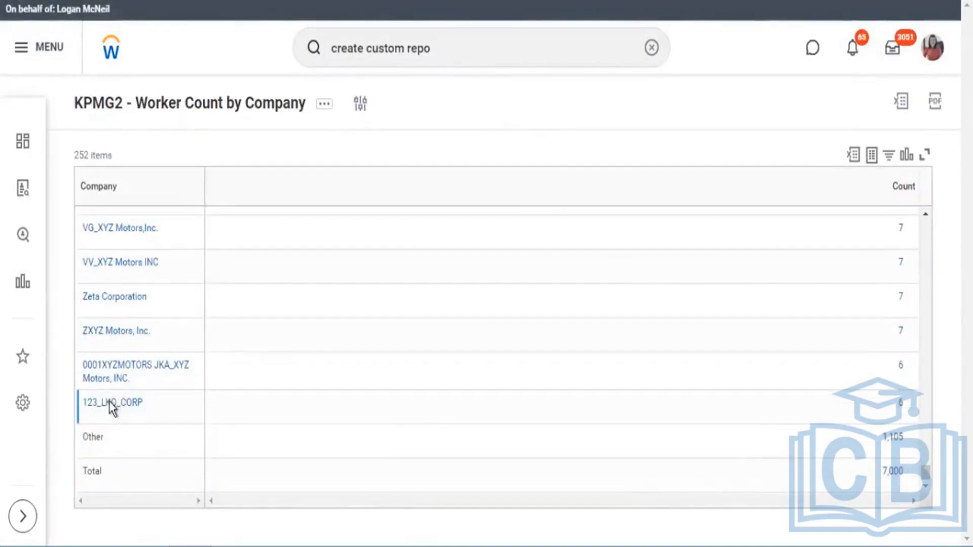
pyautogui.moveTo(79, 155); pyautogui.dragTo(113, 160)
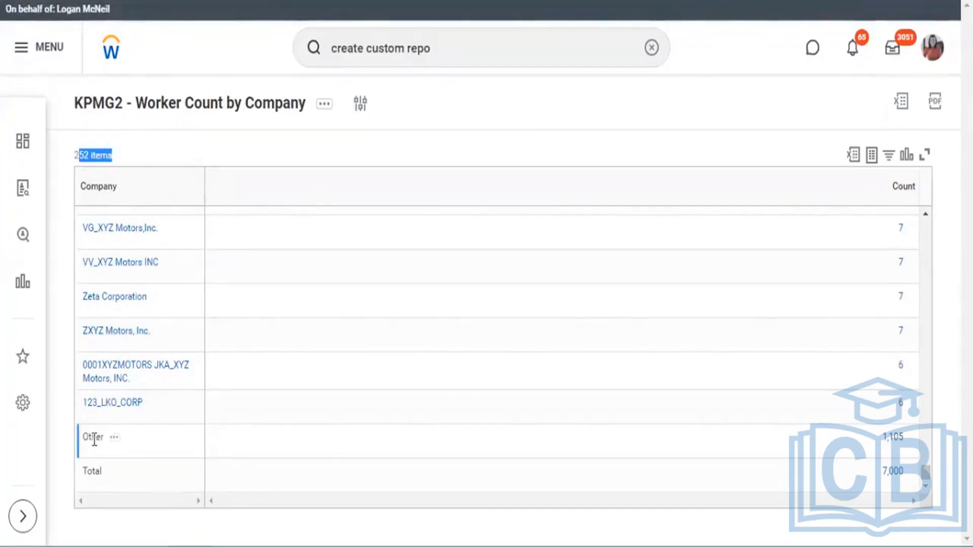
pyautogui.moveTo(89, 437); pyautogui.dragTo(657, 463)
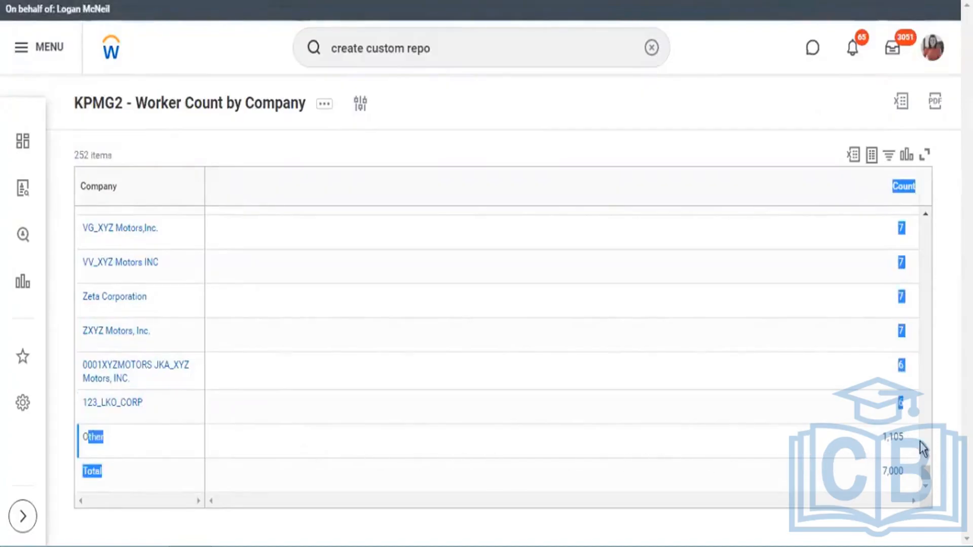
pyautogui.moveTo(928, 476); pyautogui.dragTo(927, 196)
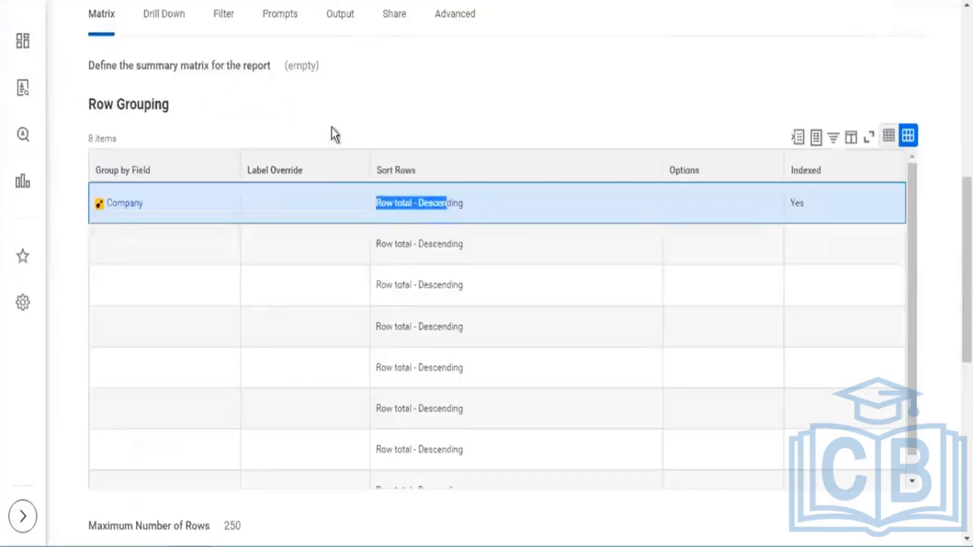
# Check the Maximum Number of Rows setting in the definition against the Other row in the report results
pyautogui.scroll(-3, 100, 386)
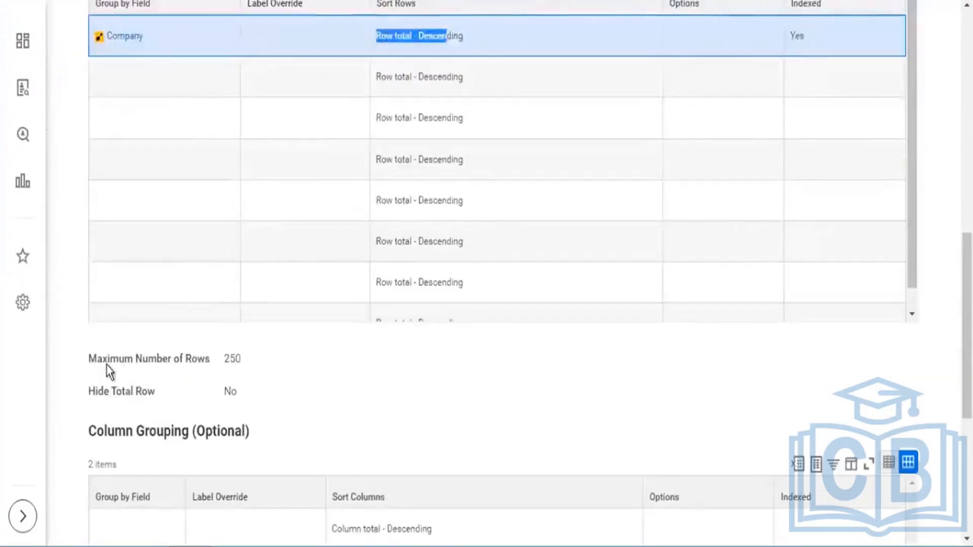
pyautogui.moveTo(107, 365); pyautogui.dragTo(202, 365)
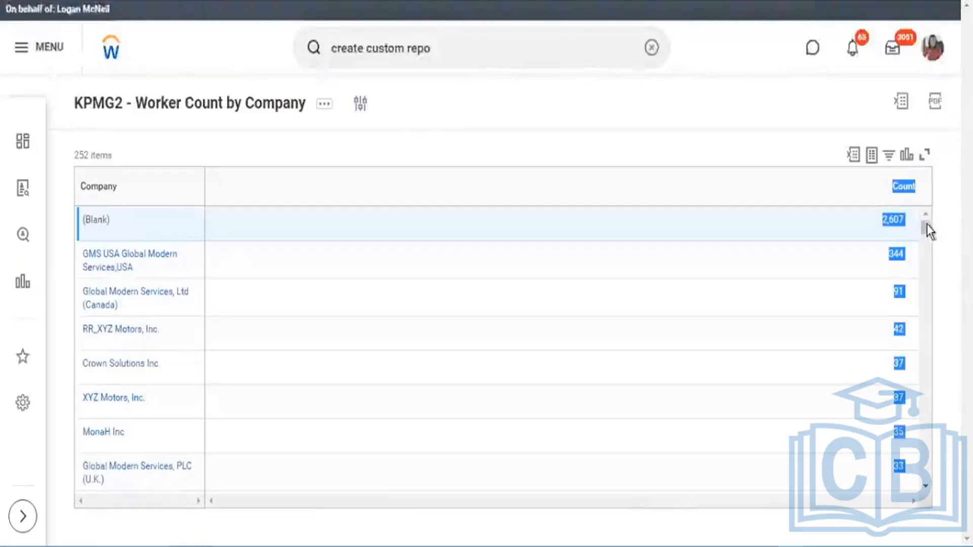
pyautogui.moveTo(927, 224); pyautogui.dragTo(936, 533)
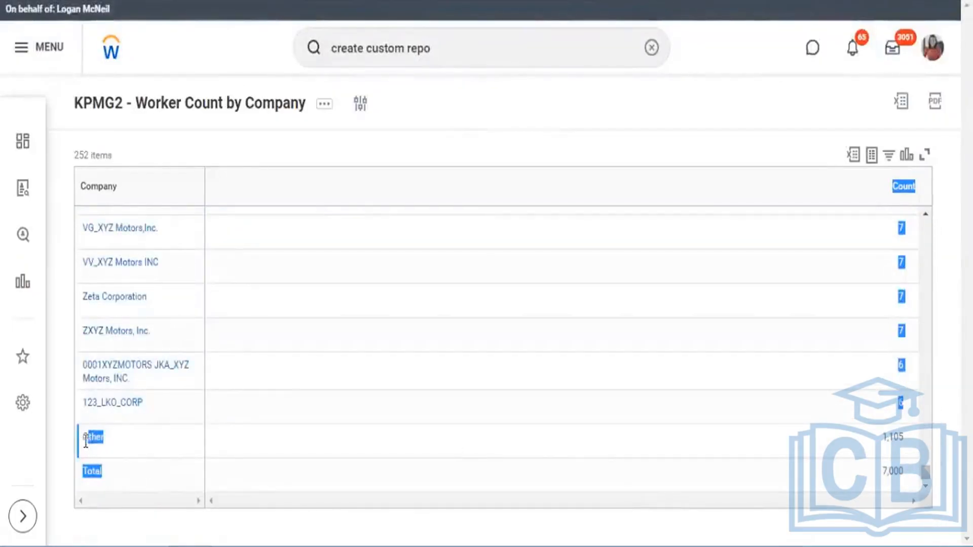
pyautogui.moveTo(86, 443); pyautogui.dragTo(813, 423)
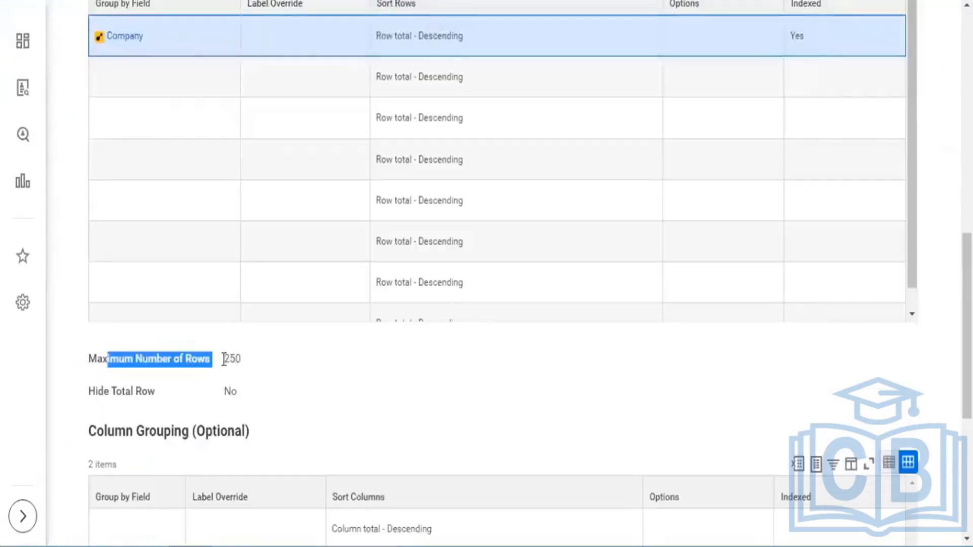
pyautogui.moveTo(241, 366); pyautogui.dragTo(244, 365)
pyautogui.moveTo(235, 365)
pyautogui.scroll(5, 384, 162)
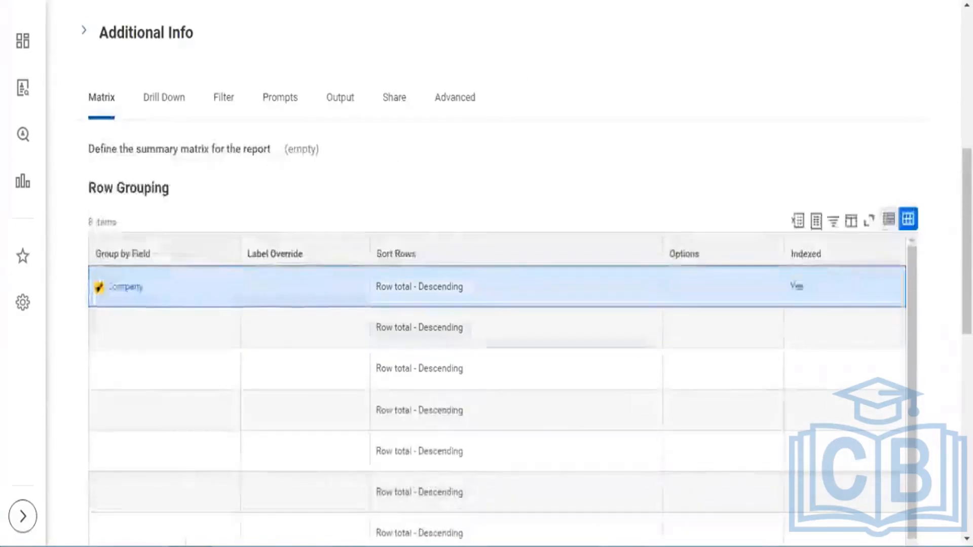
pyautogui.scroll(5, 384, 162)
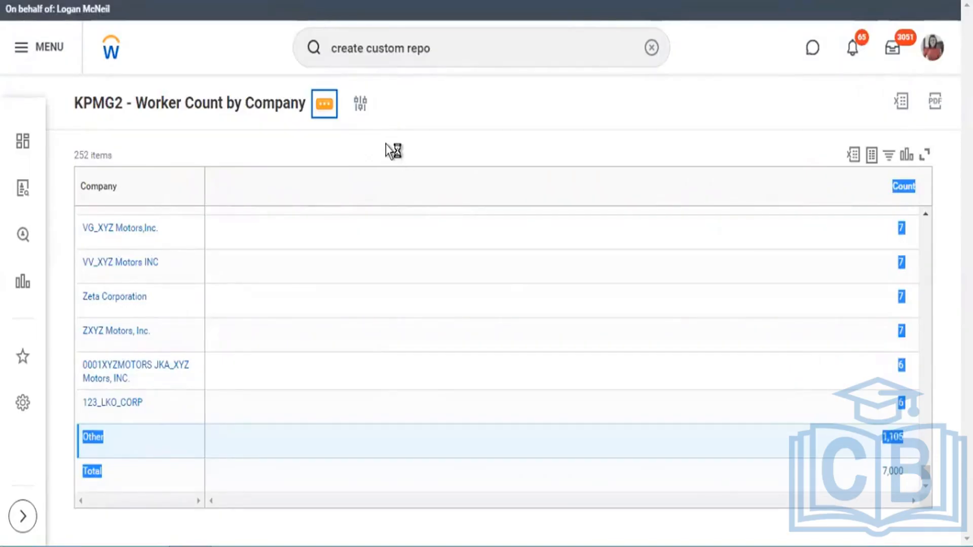
# Open KPMG2 - Worker Count by Company for editing and add an empty condition for filtering on instances
pyautogui.moveTo(385, 148)
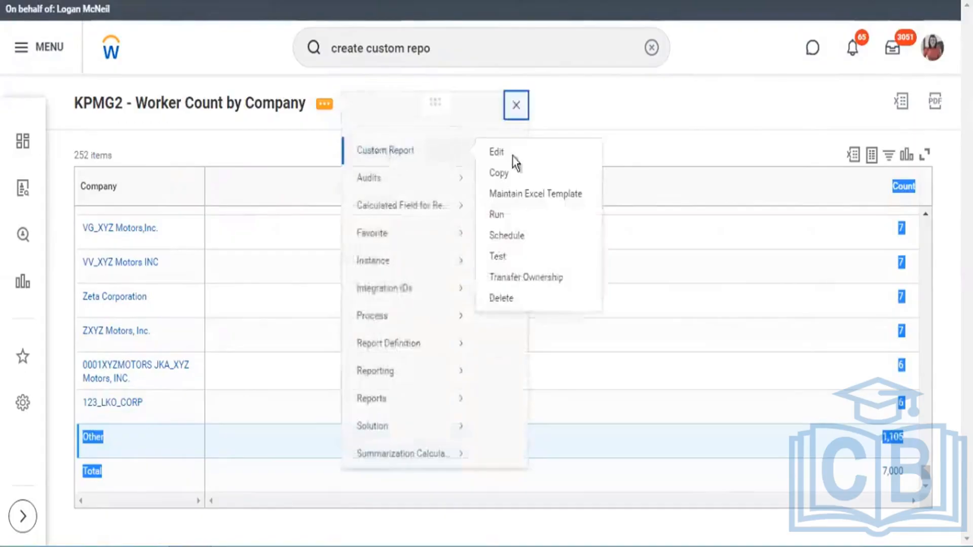
pyautogui.click(500, 154)
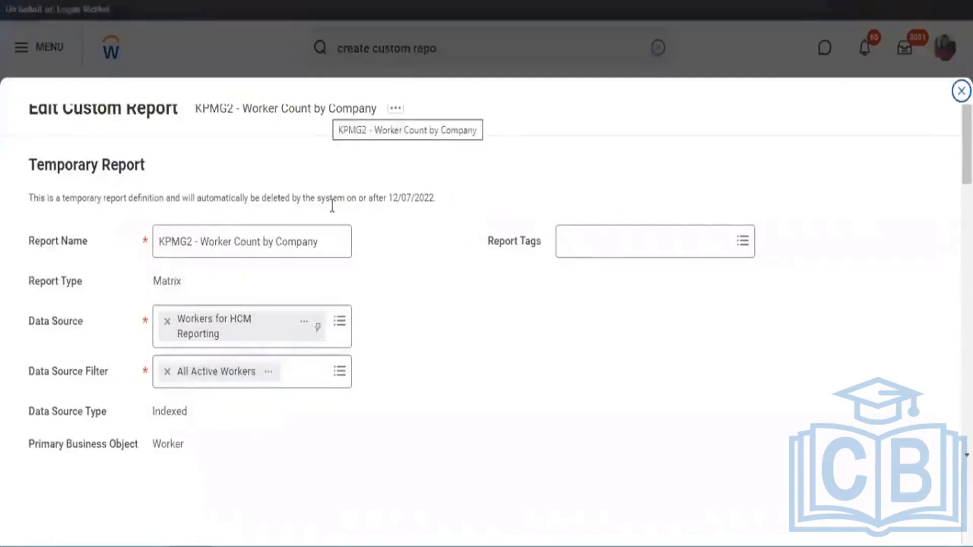
pyautogui.scroll(-5, 251, 260)
pyautogui.click(178, 255)
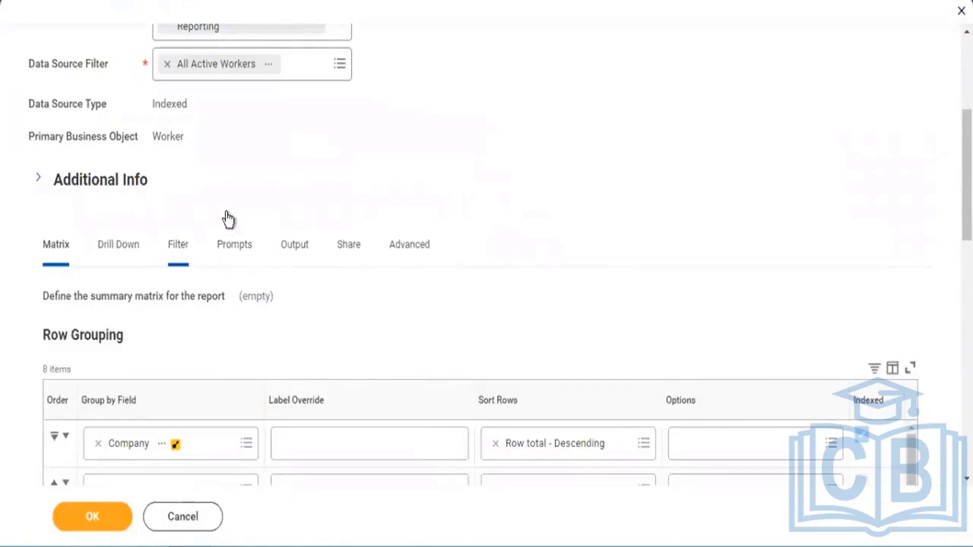
pyautogui.scroll(-3, 51, 304)
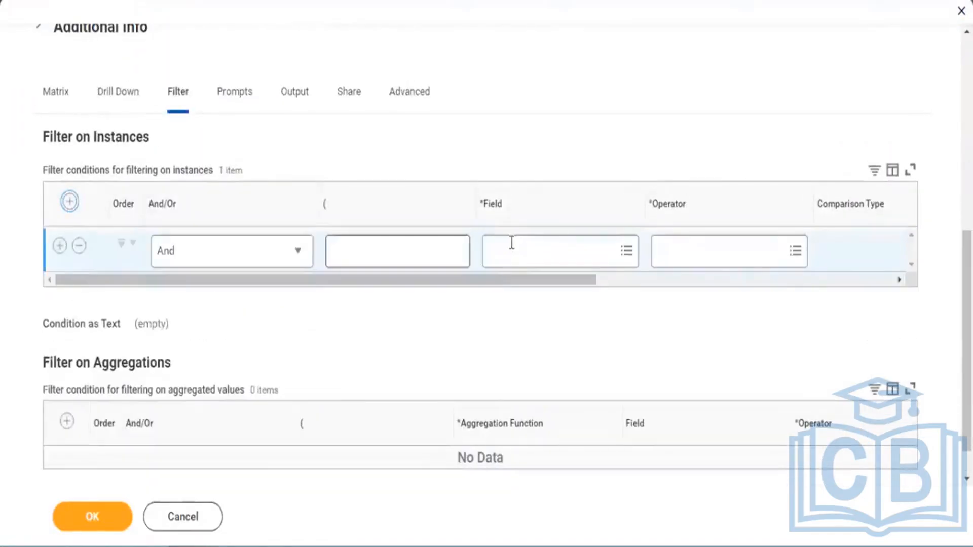
# Set the instance filter condition's field to Company and its operator to "in the selection list"
pyautogui.click(493, 256)
pyautogui.write('comp')
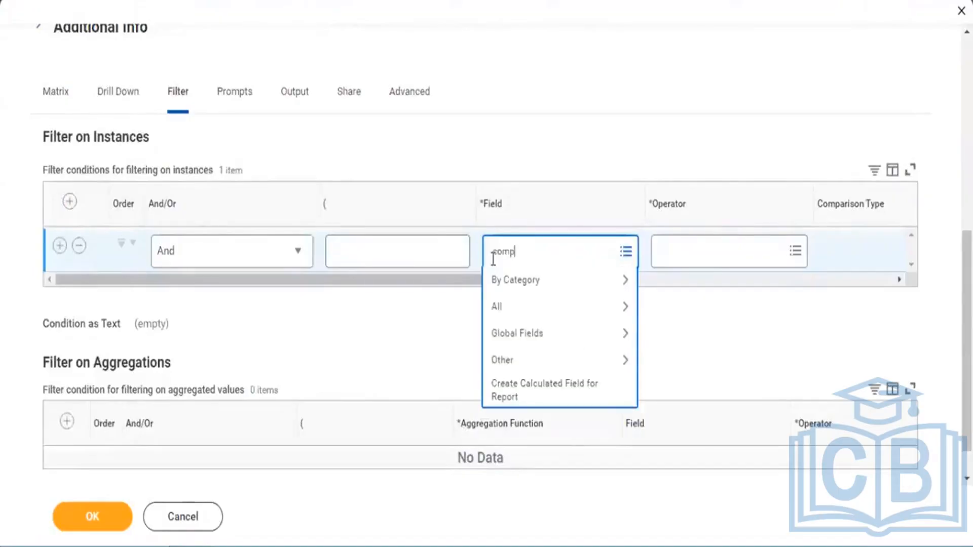
pyautogui.write('any')
pyautogui.press('Return')
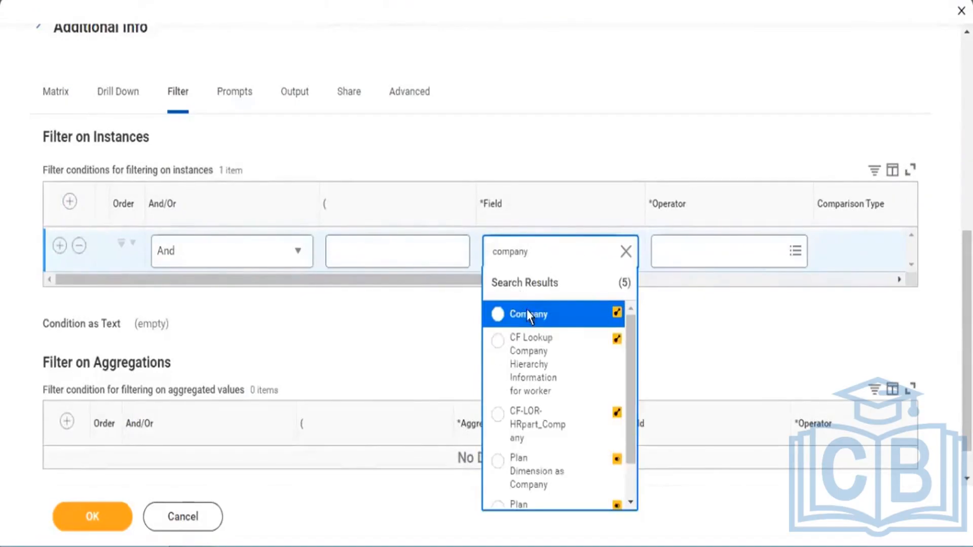
pyautogui.click(529, 316)
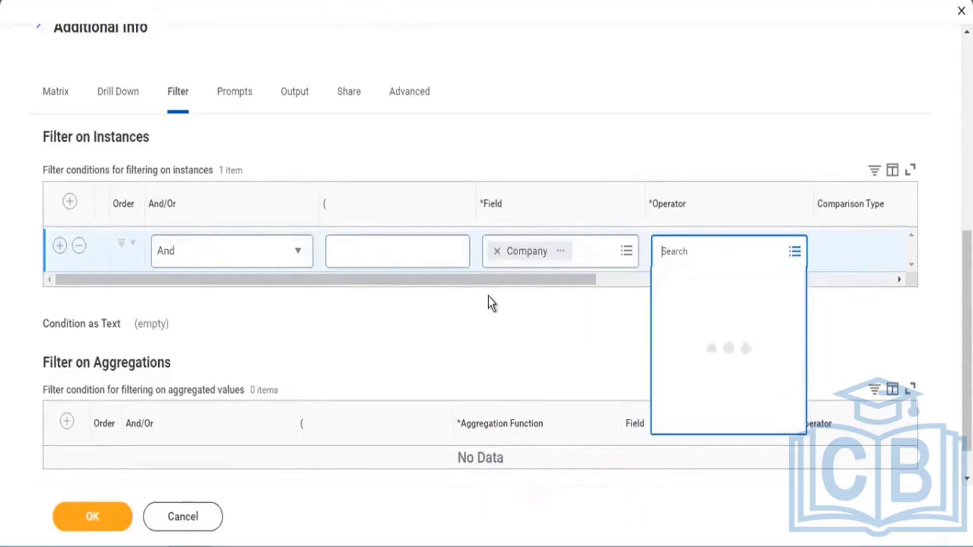
pyautogui.press('Return')
pyautogui.press('Return')
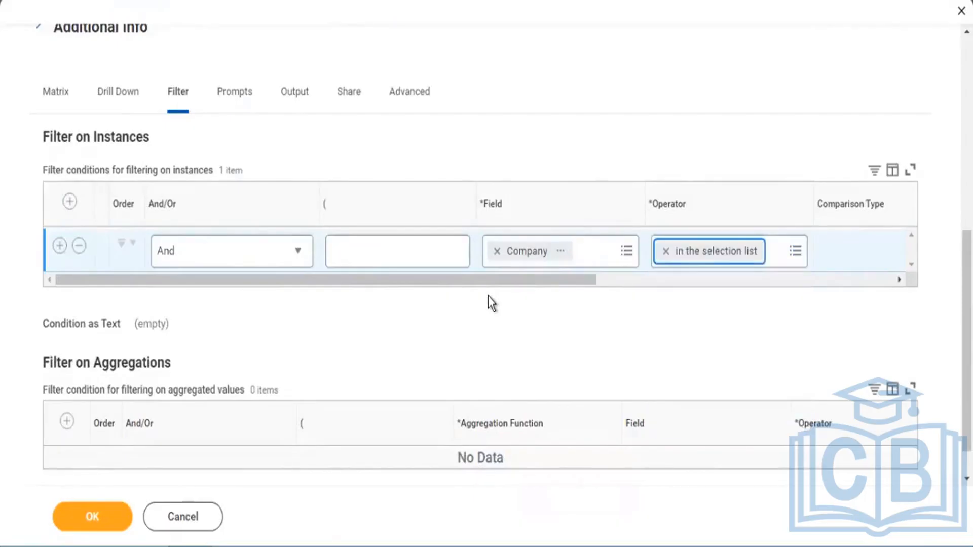
# Search the comparison values for "global modern services" and select Global Modern Services AG (Switzerland), ApS (Denmark) and AS (Norway)
pyautogui.press('Tab')
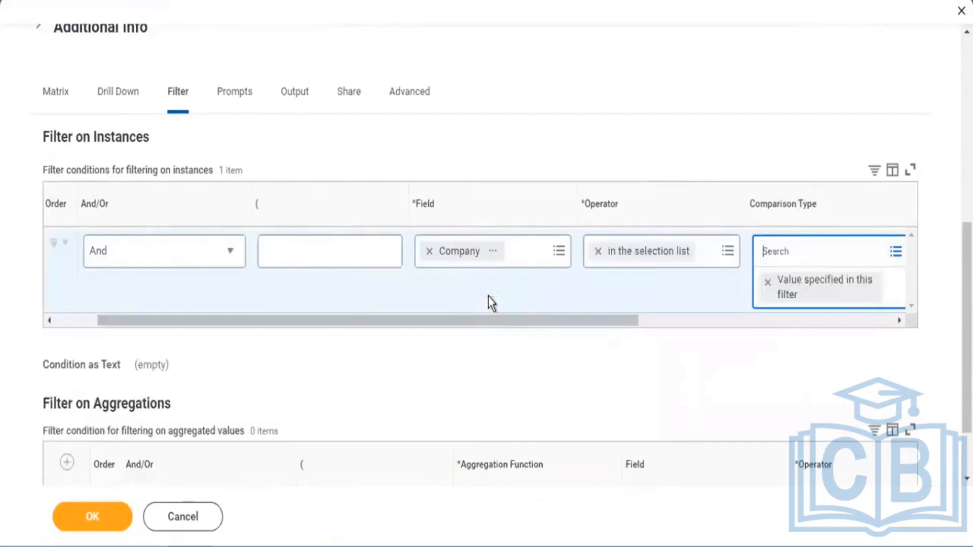
pyautogui.press('Tab')
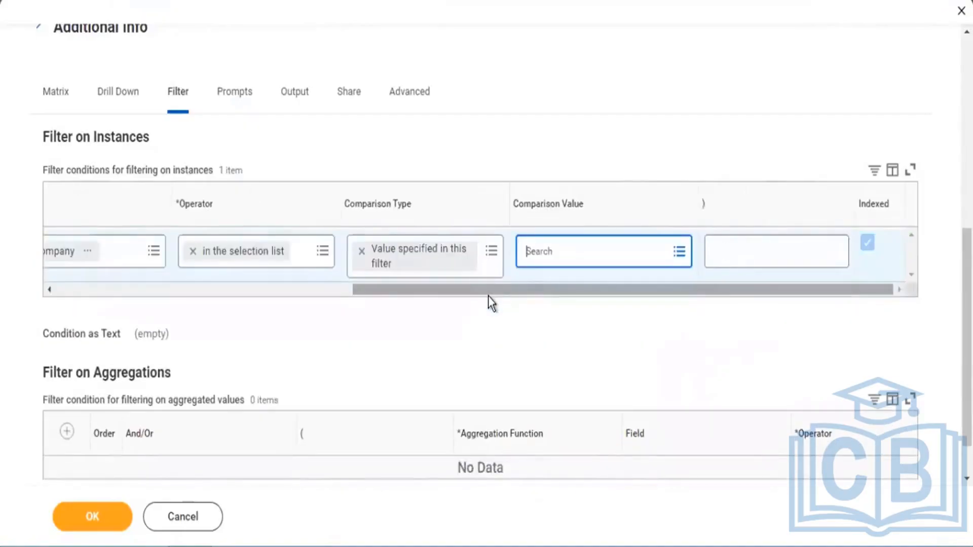
pyautogui.write('global modern ser')
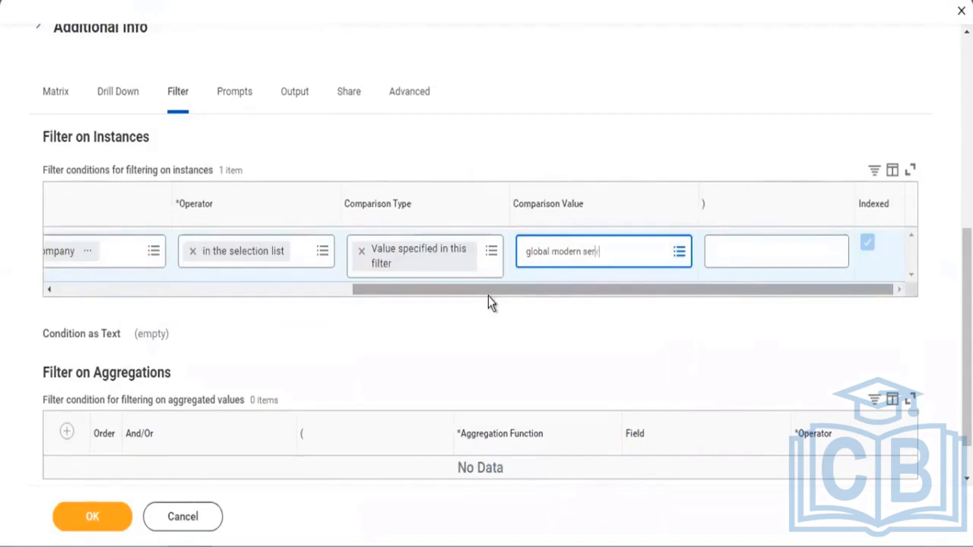
pyautogui.write('vices')
pyautogui.press('Return')
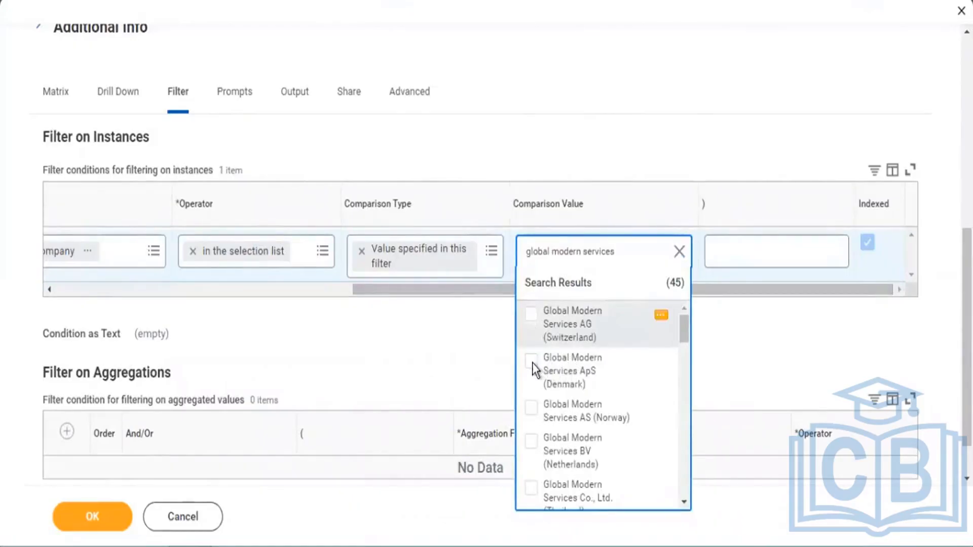
pyautogui.press('Return')
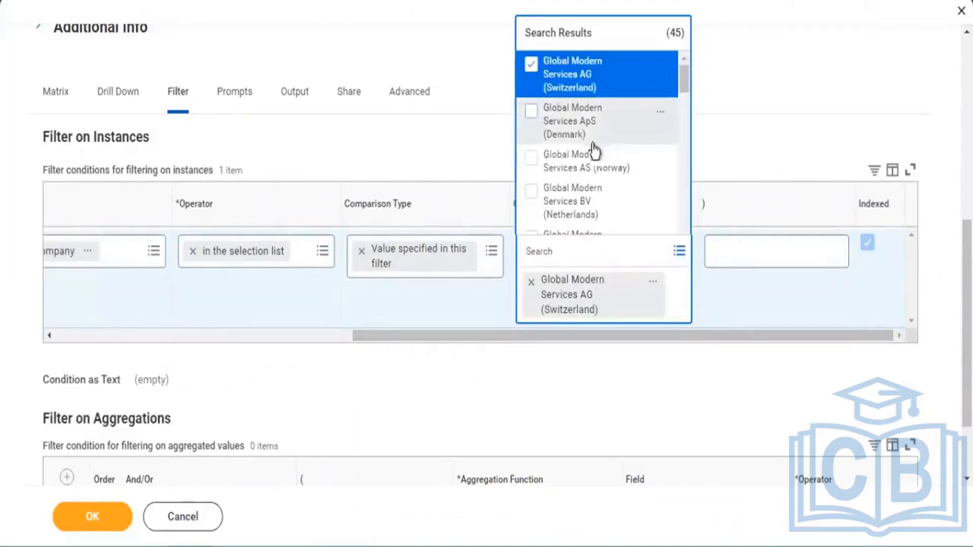
pyautogui.press('Down')
pyautogui.press('Return')
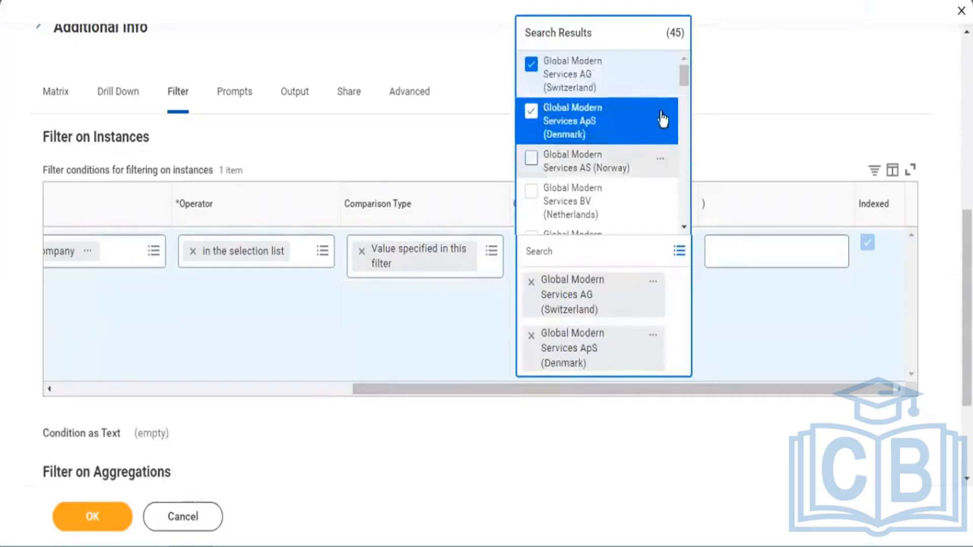
pyautogui.press('Down')
pyautogui.press('Return')
# Add GMS USA Global Modern Services,USA, Global Modern Services, PLC (U.K.) and Global Modern Services, Ltd (Canada) to the comparison values
pyautogui.scroll(-3, 685, 166)
pyautogui.scroll(-10, 681, 203)
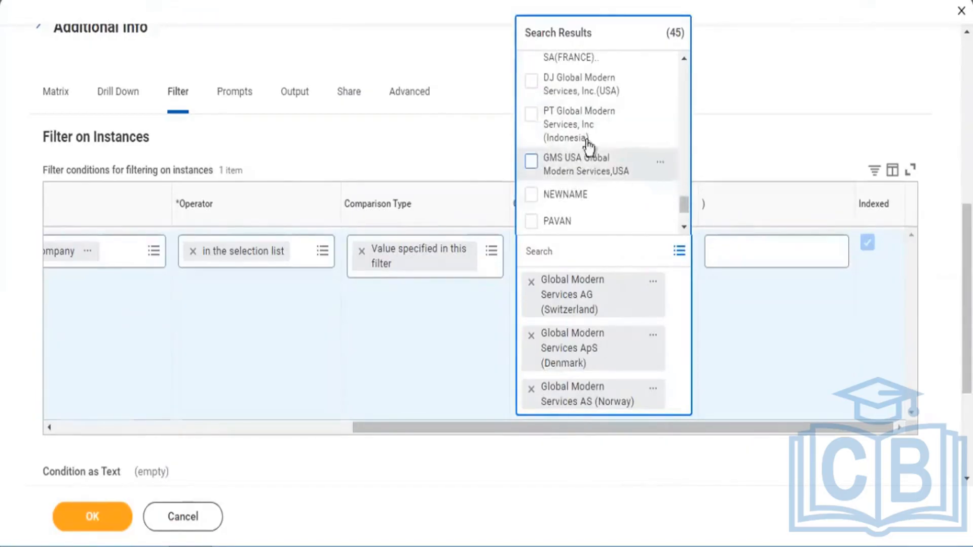
pyautogui.click(583, 161)
pyautogui.scroll(5, 685, 63)
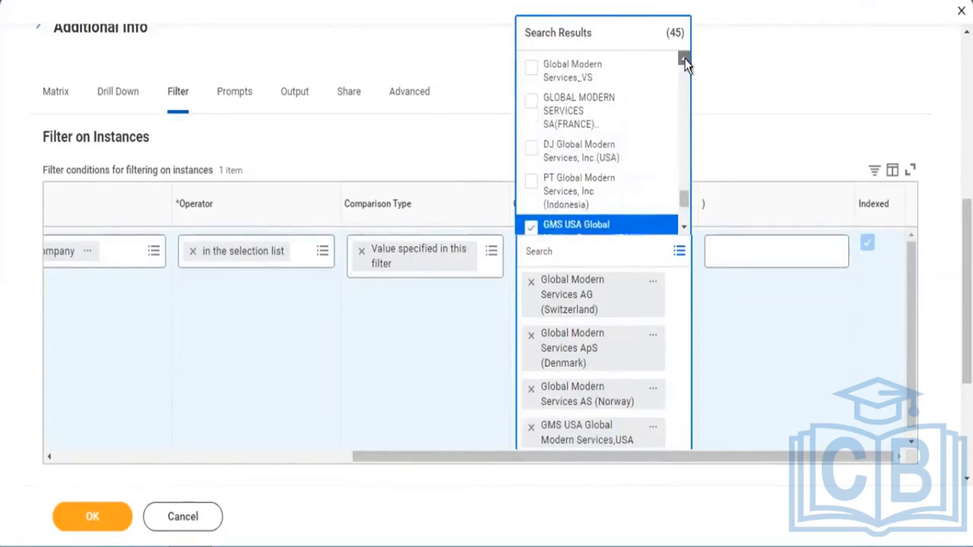
pyautogui.scroll(2, 686, 63)
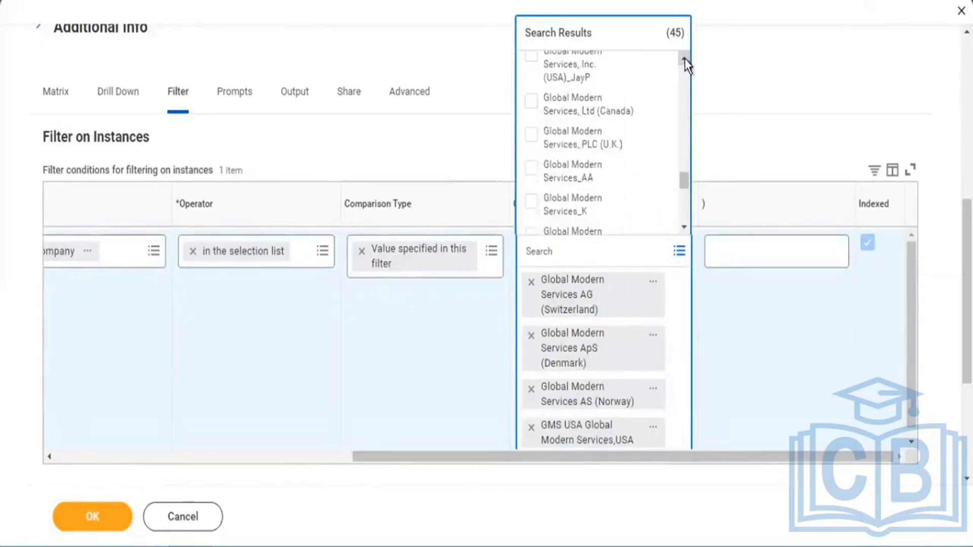
pyautogui.click(558, 135)
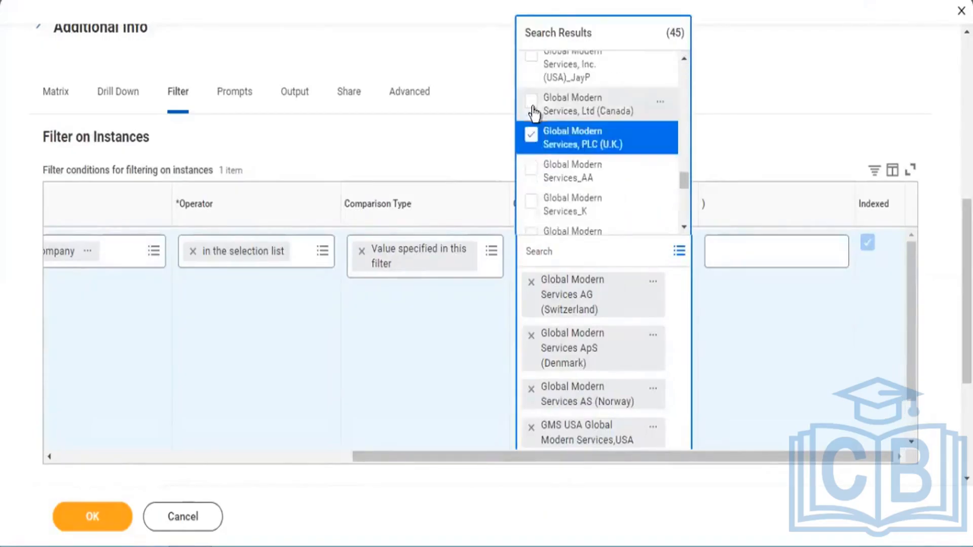
pyautogui.click(531, 101)
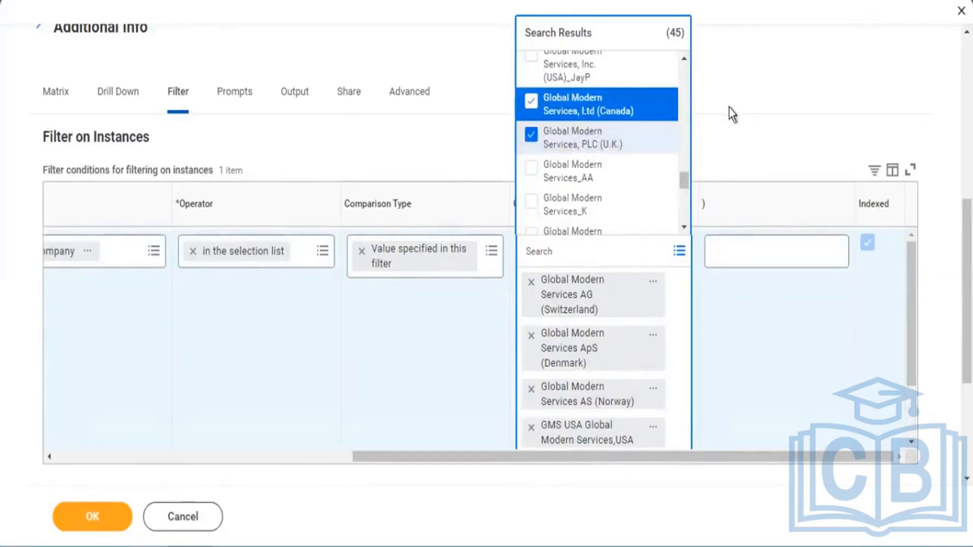
pyautogui.click(745, 92)
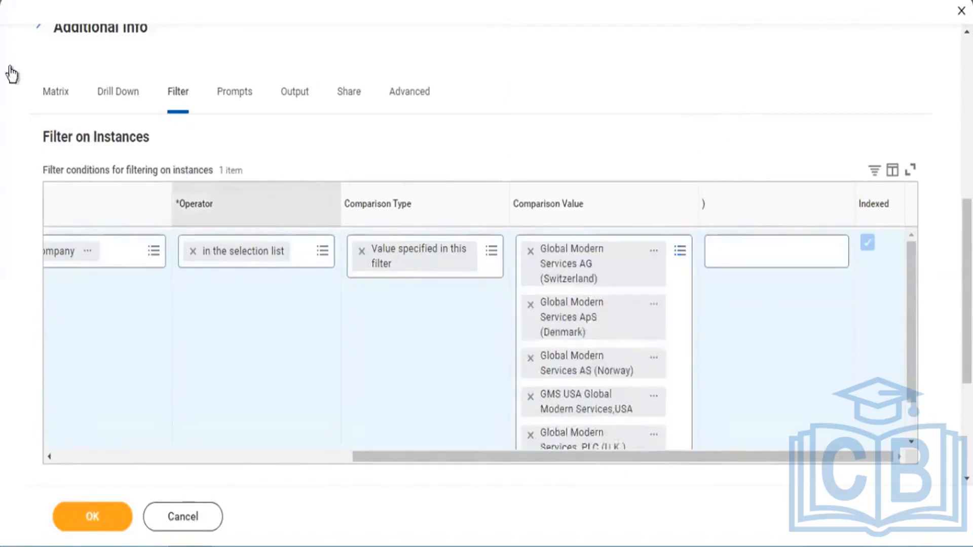
# Save the edited report and run it with the worker type prompts left blank
pyautogui.click(98, 510)
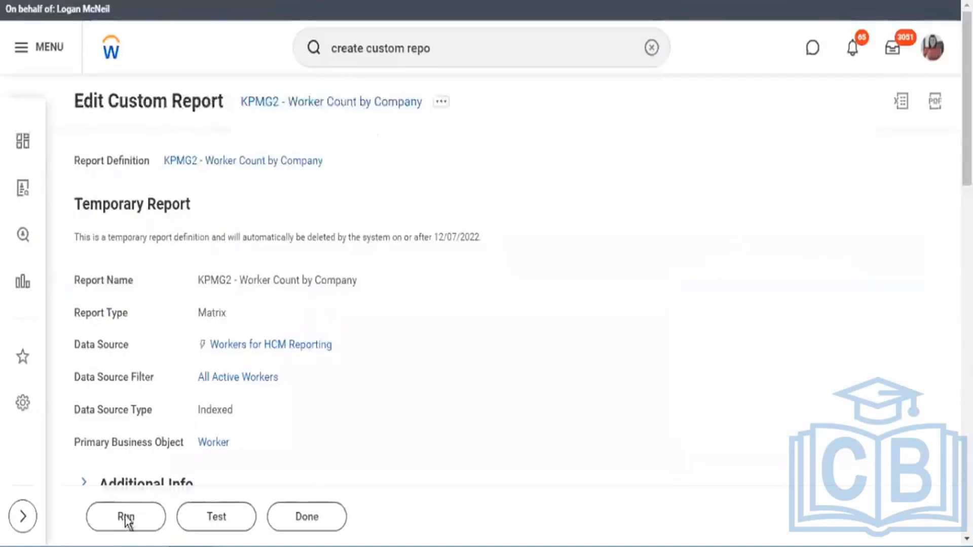
pyautogui.click(126, 520)
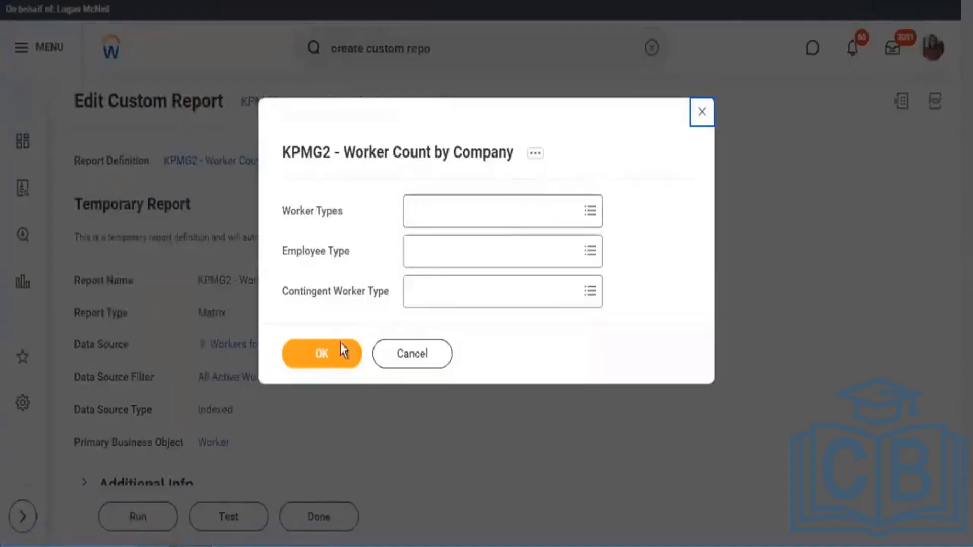
pyautogui.click(339, 349)
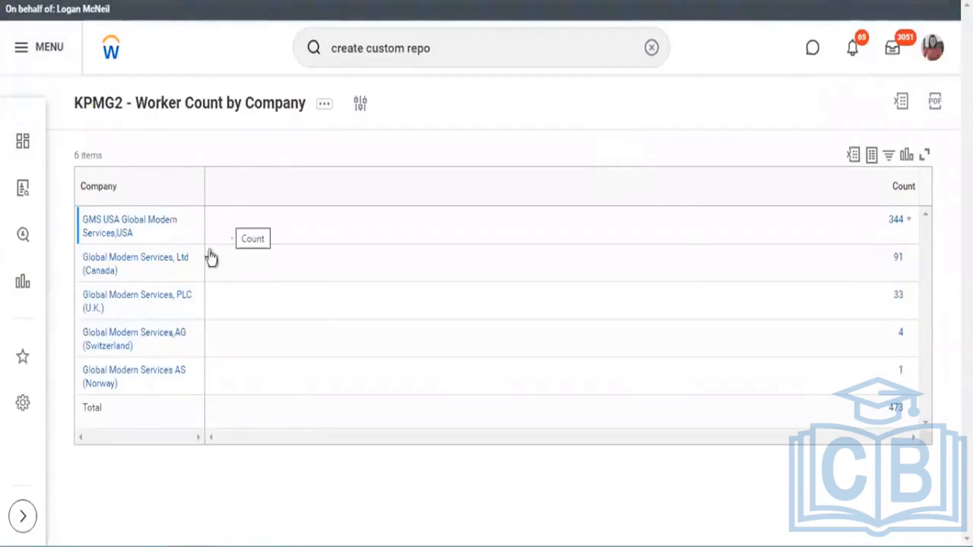
# Return to the KPMG2 - Worker Count by Company report definition and open it for editing
pyautogui.doubleClick(104, 412)
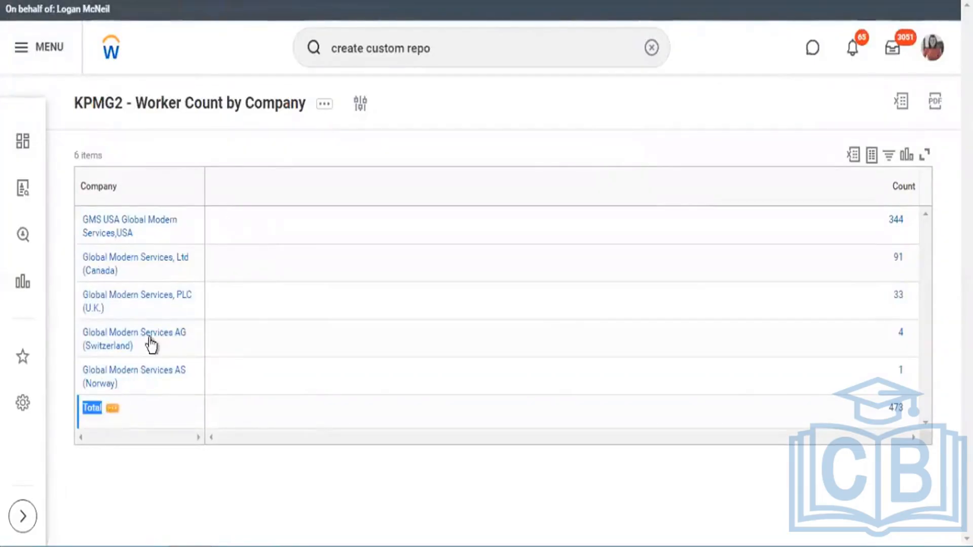
pyautogui.hotkey('ctrl', 'shift', 'Tab')
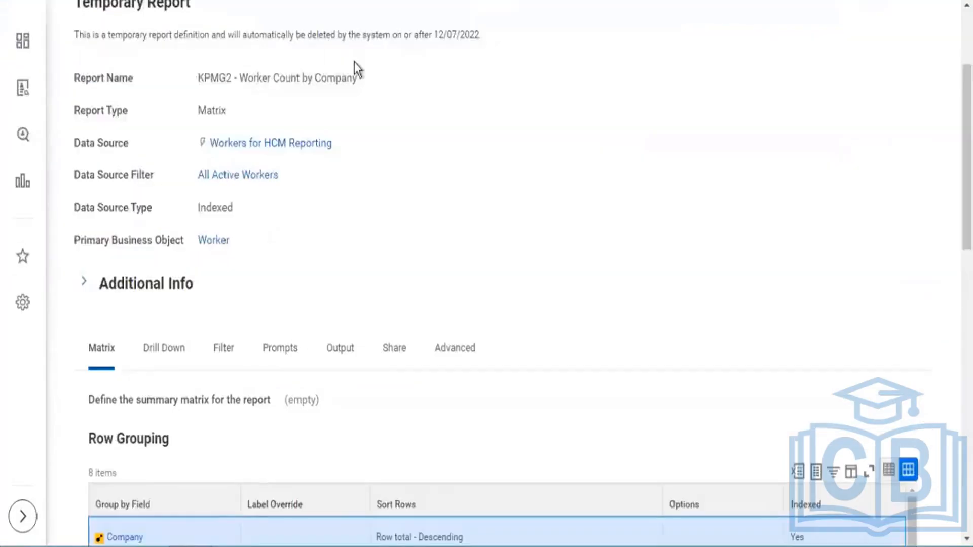
pyautogui.scroll(3, 327, 57)
pyautogui.click(447, 104)
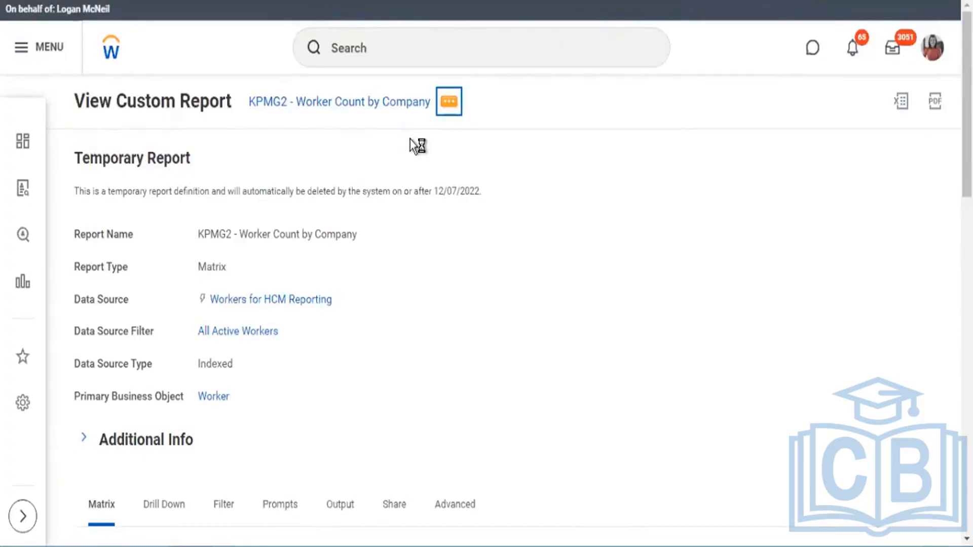
pyautogui.moveTo(511, 152)
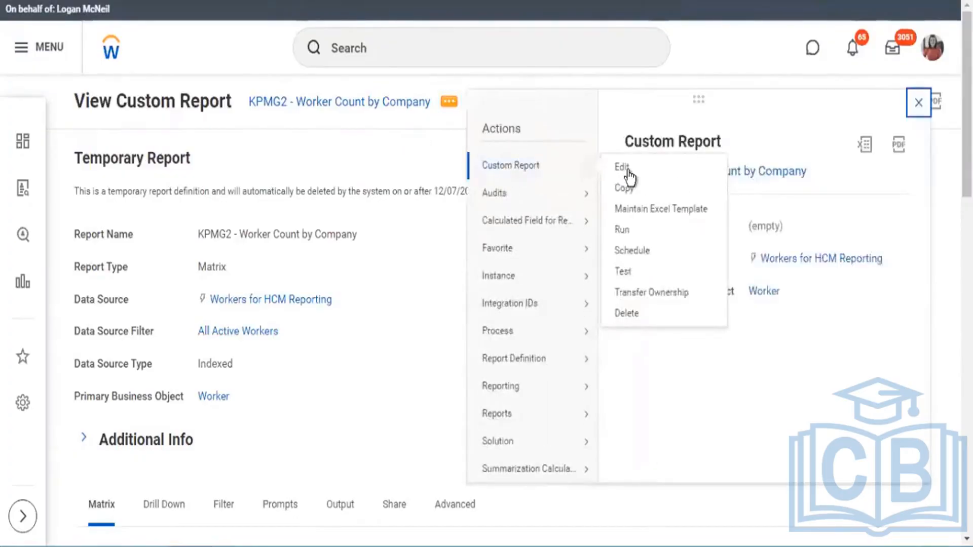
pyautogui.click(392, 146)
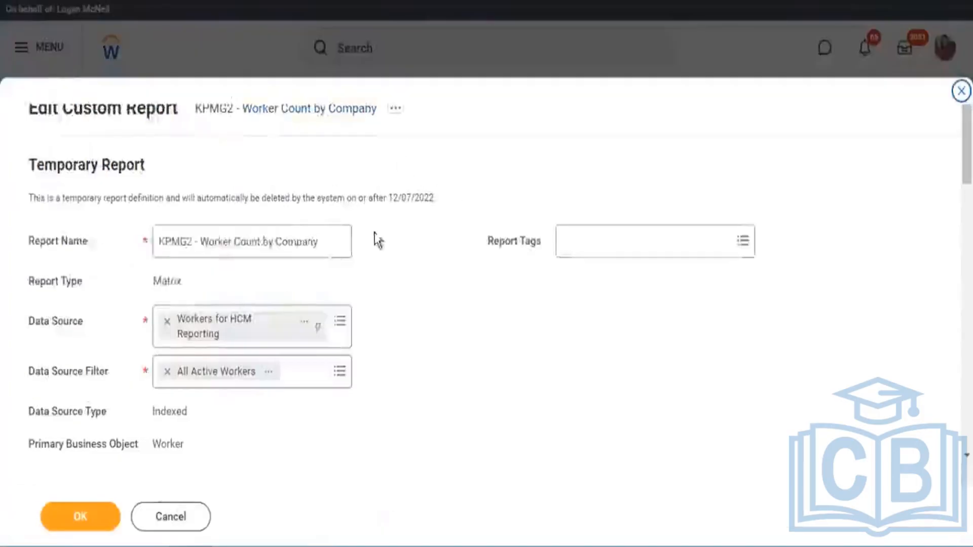
# Examine the Row Grouping and total row settings in the definition against the Total row of the report output
pyautogui.scroll(-10, 391, 223)
pyautogui.scroll(-3, 863, 361)
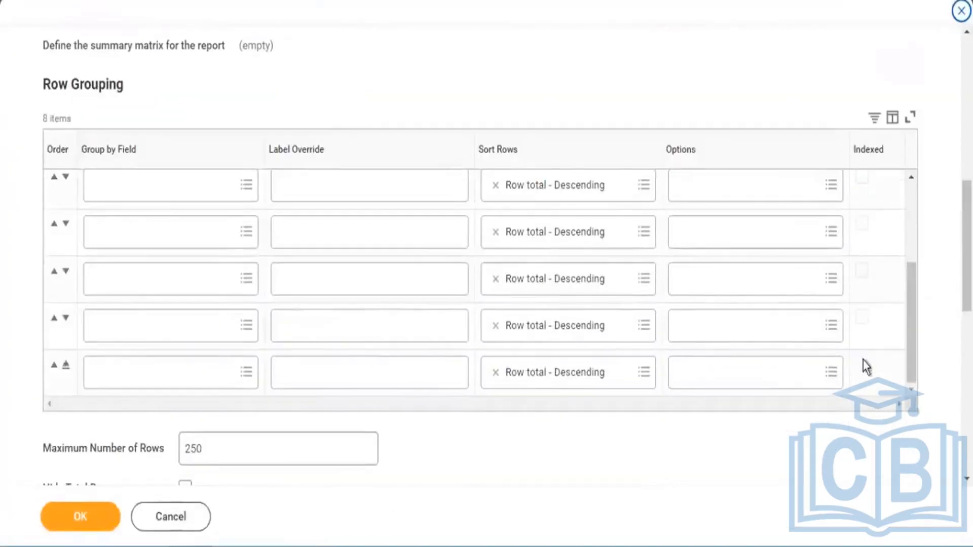
pyautogui.scroll(-5, 480, 254)
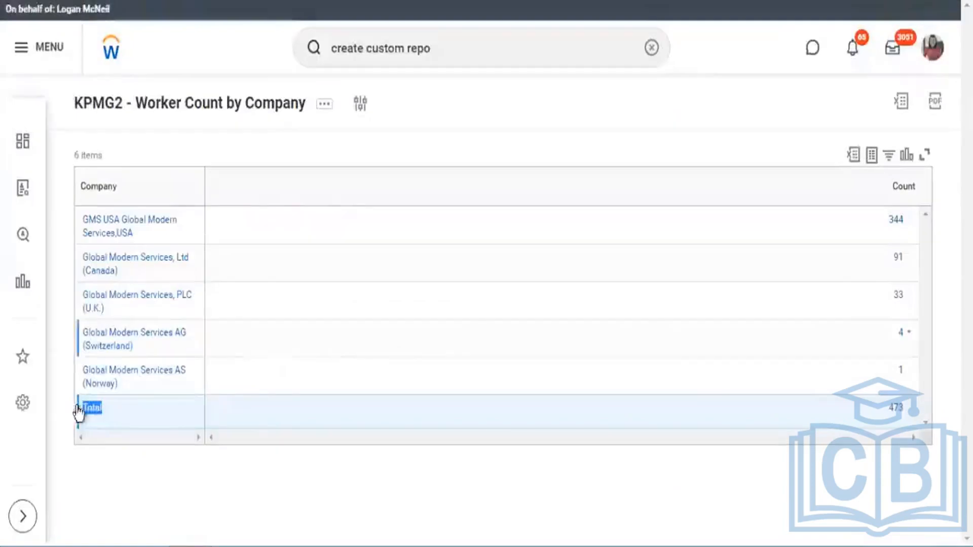
pyautogui.moveTo(78, 412); pyautogui.dragTo(474, 418)
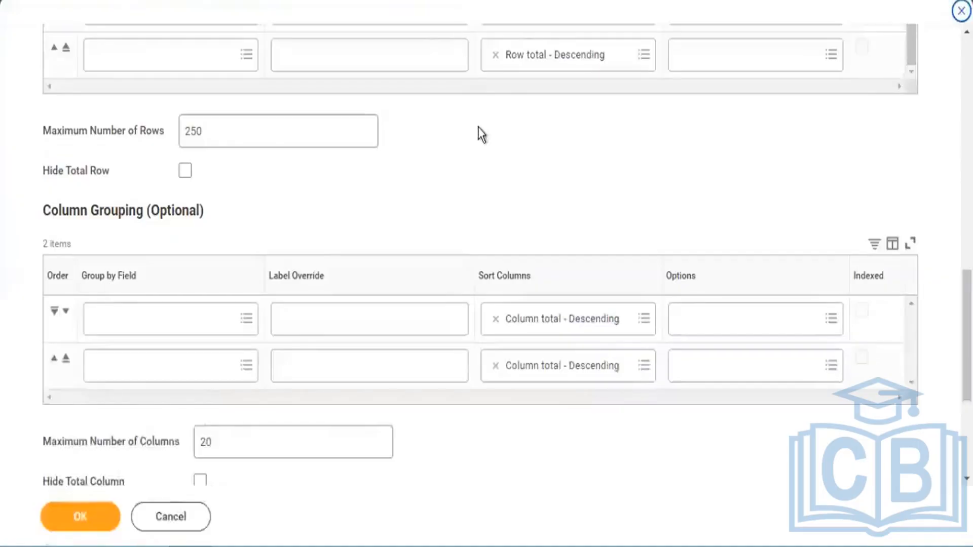
pyautogui.scroll(5, 479, 128)
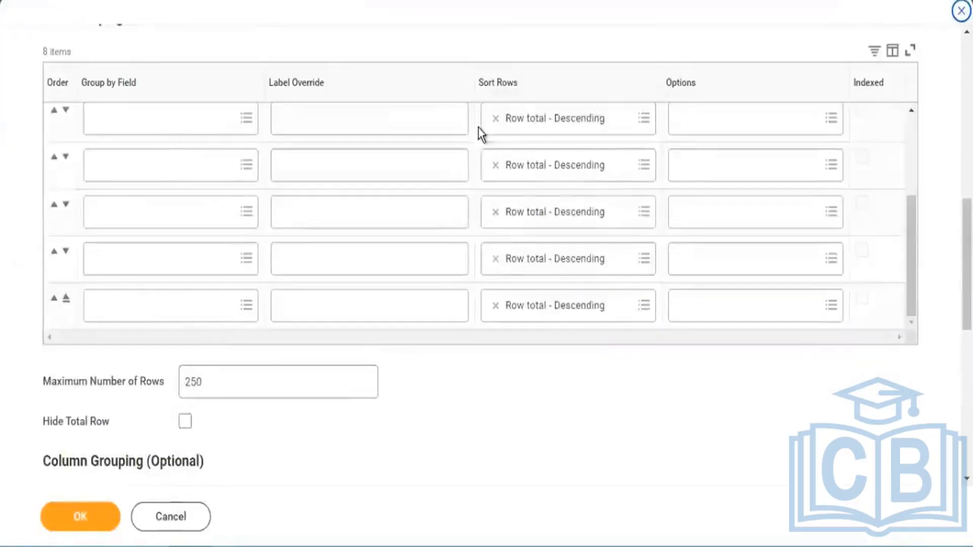
pyautogui.scroll(8, 479, 125)
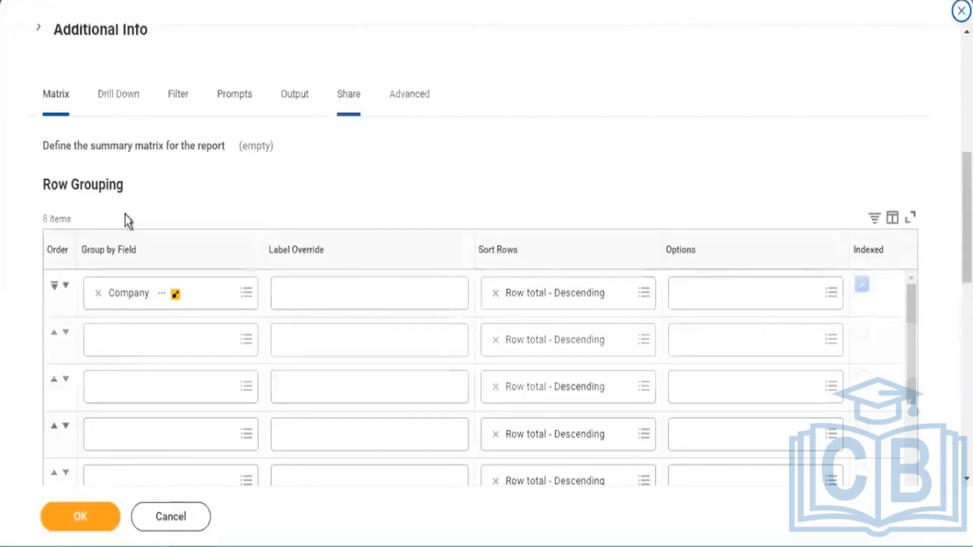
pyautogui.moveTo(43, 352); pyautogui.dragTo(106, 353)
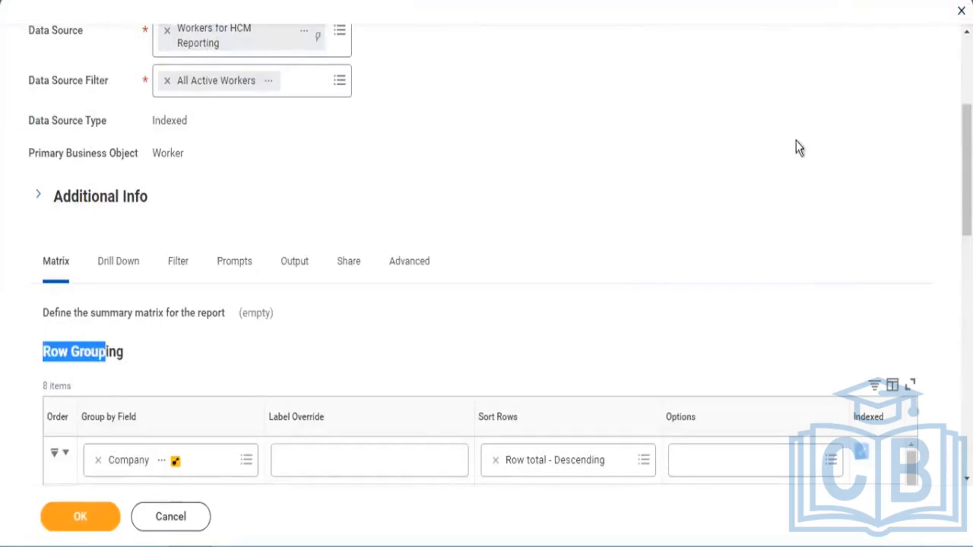
# Set the first Column Grouping field of the matrix to Gender
pyautogui.scroll(-3, 798, 140)
pyautogui.scroll(-5, 798, 140)
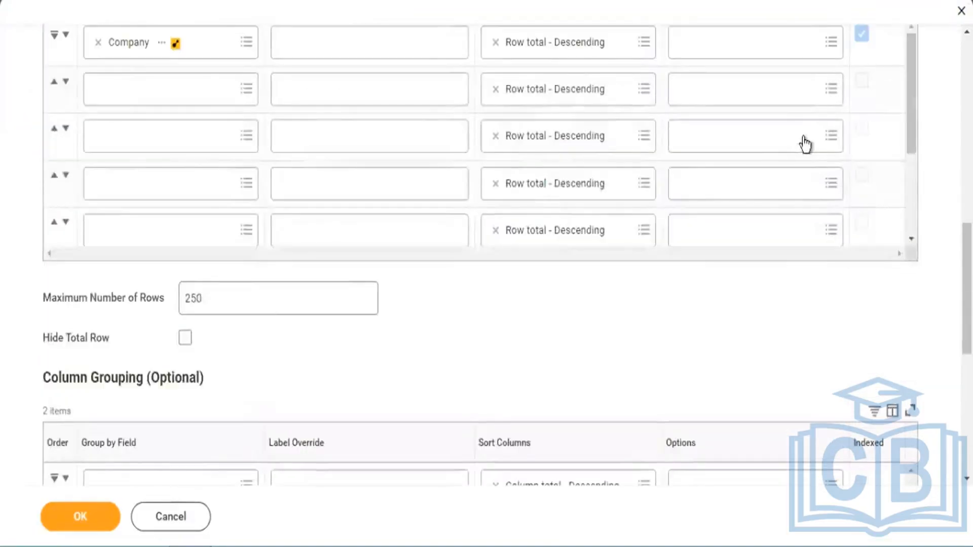
pyautogui.scroll(-2, 799, 146)
pyautogui.scroll(-3, 402, 326)
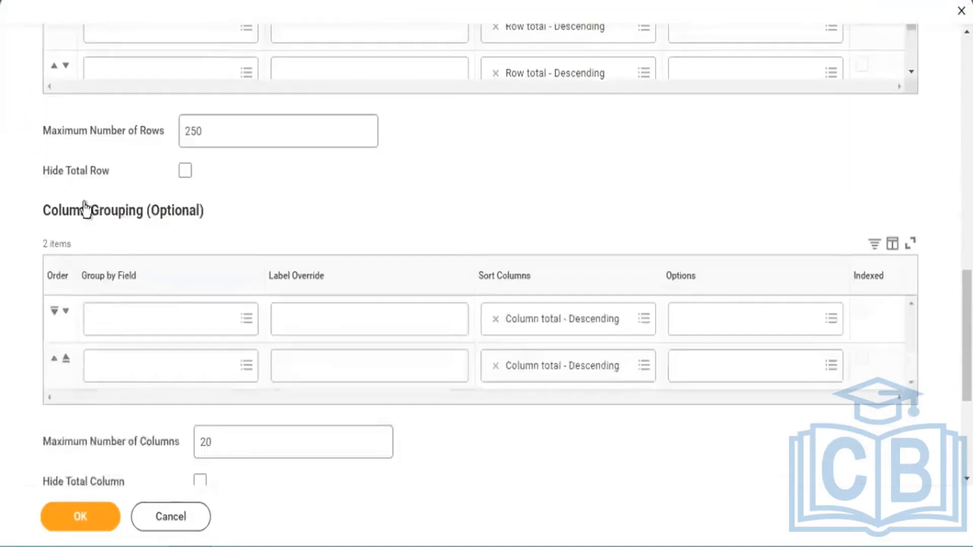
pyautogui.moveTo(151, 201); pyautogui.dragTo(87, 209)
pyautogui.click(122, 325)
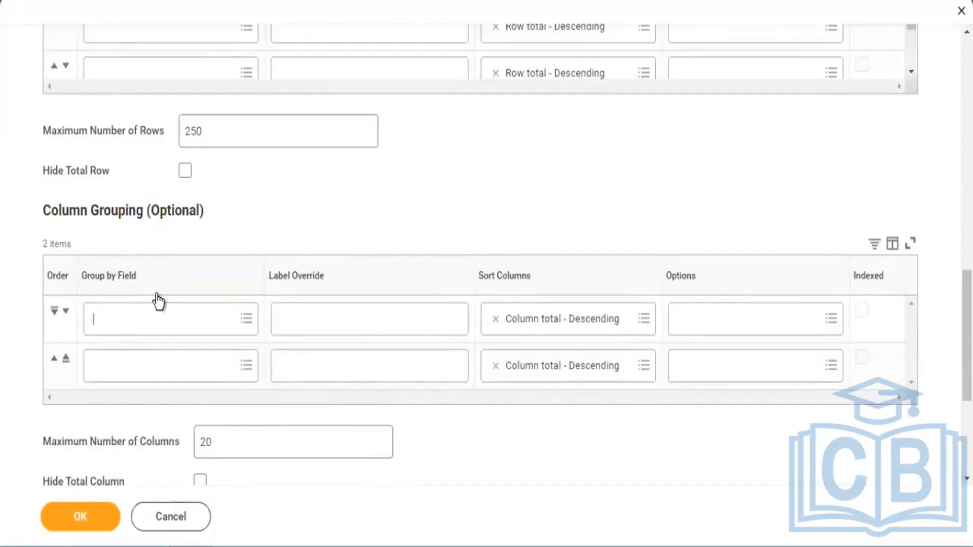
pyautogui.write('gender')
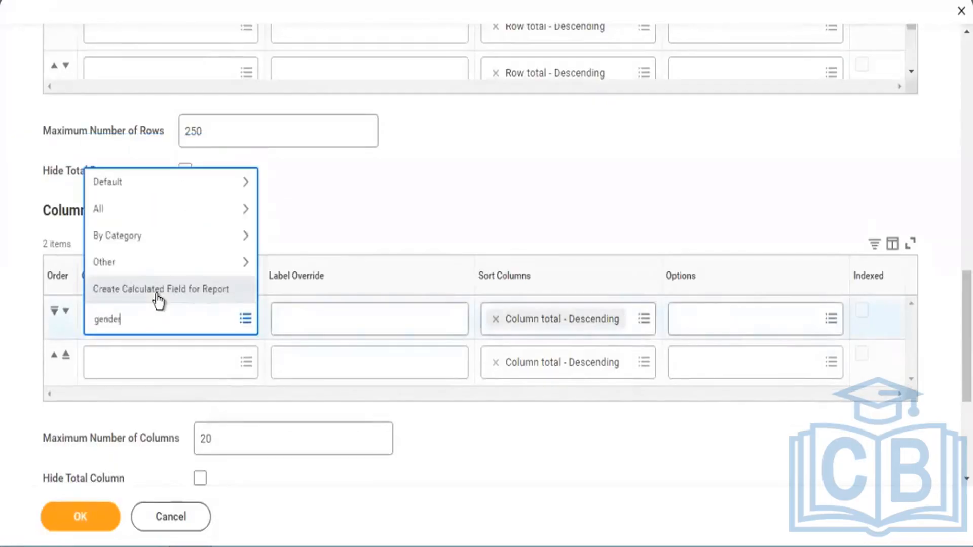
pyautogui.click(157, 294)
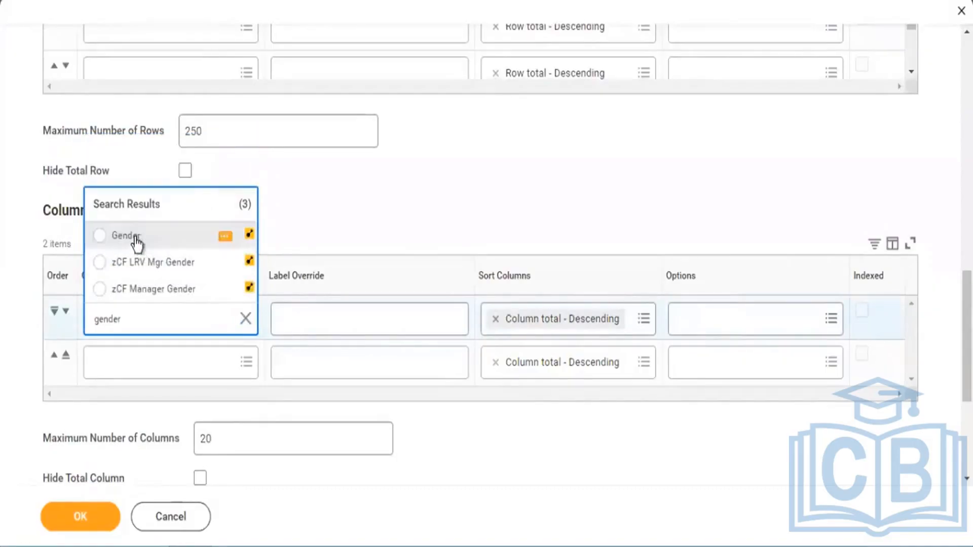
pyautogui.press('Return')
pyautogui.click(299, 309)
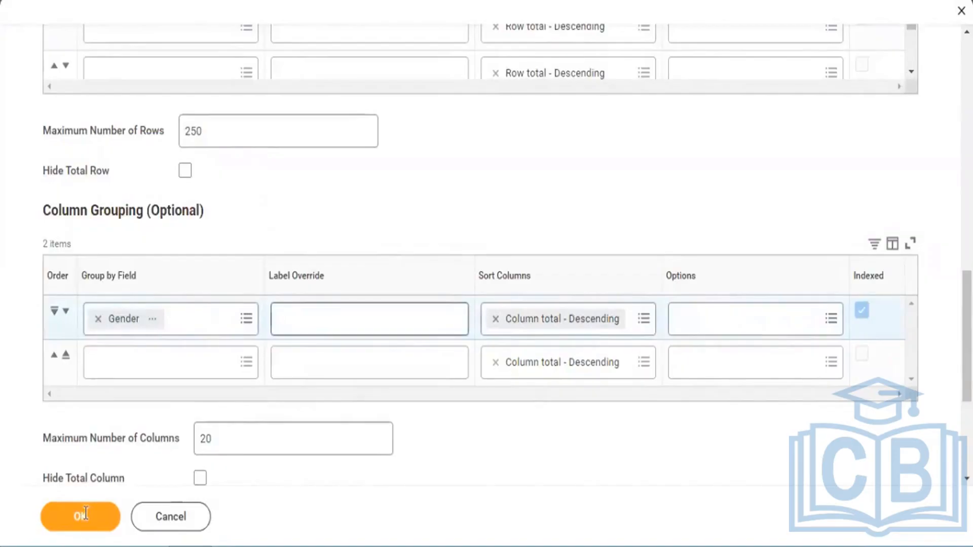
# Save the report definition and rerun the report with the worker type, employee type and contingent worker type prompts left blank
pyautogui.click(84, 516)
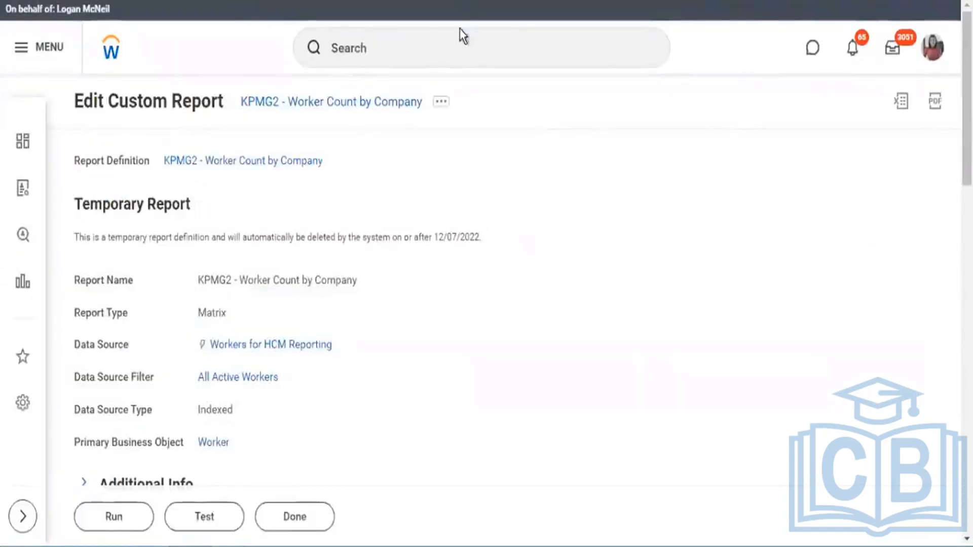
pyautogui.click(452, 2)
pyautogui.click(360, 105)
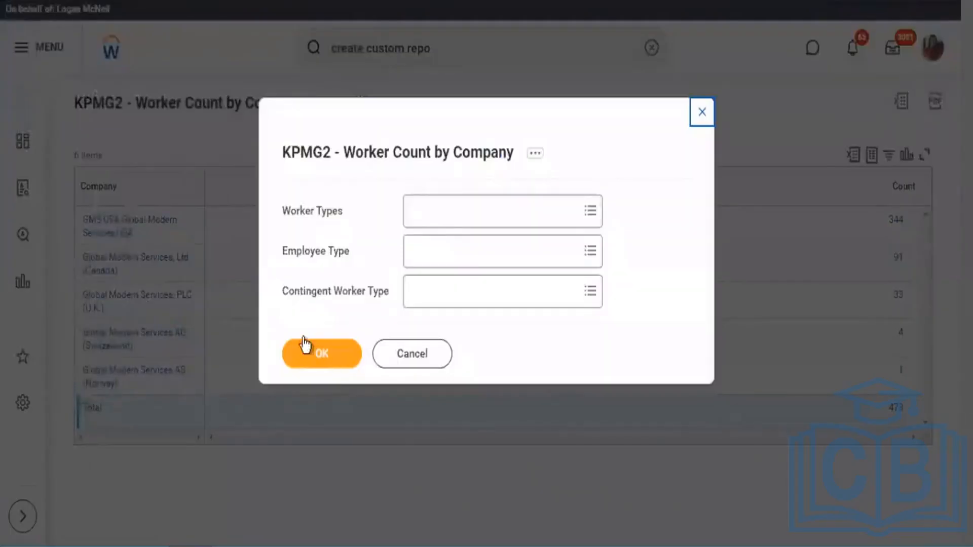
pyautogui.click(305, 349)
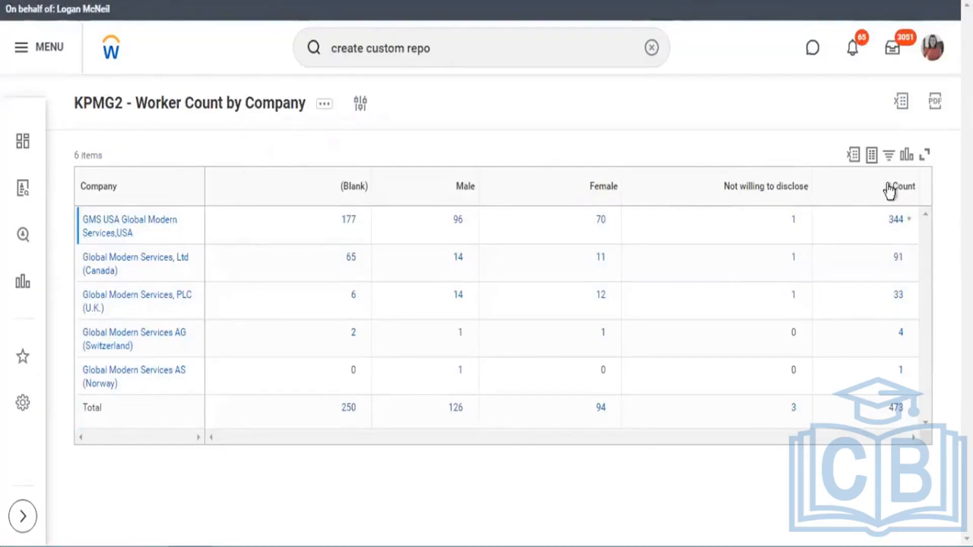
# Examine the Total row and the gender columns in the worker count results, including the (Blank) column
pyautogui.doubleClick(100, 408)
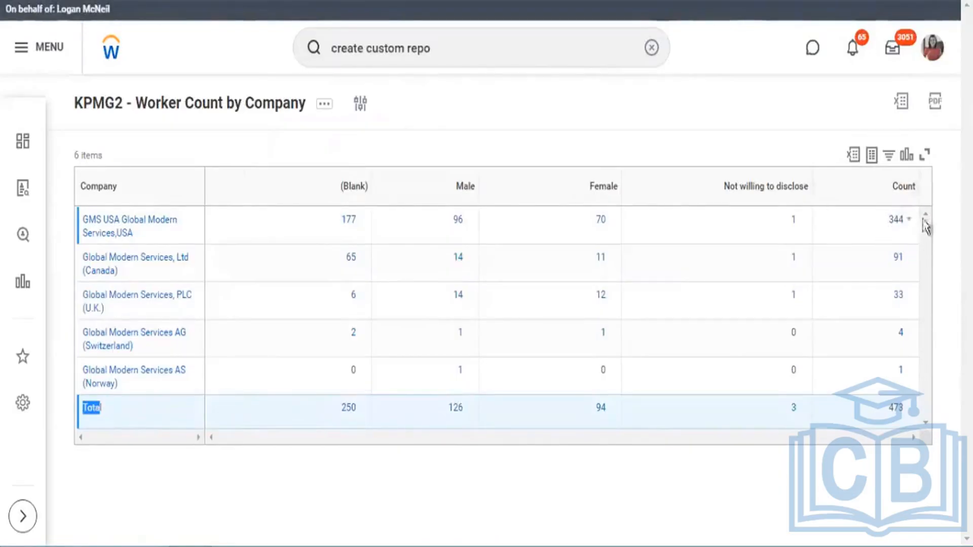
pyautogui.moveTo(329, 193); pyautogui.dragTo(806, 172)
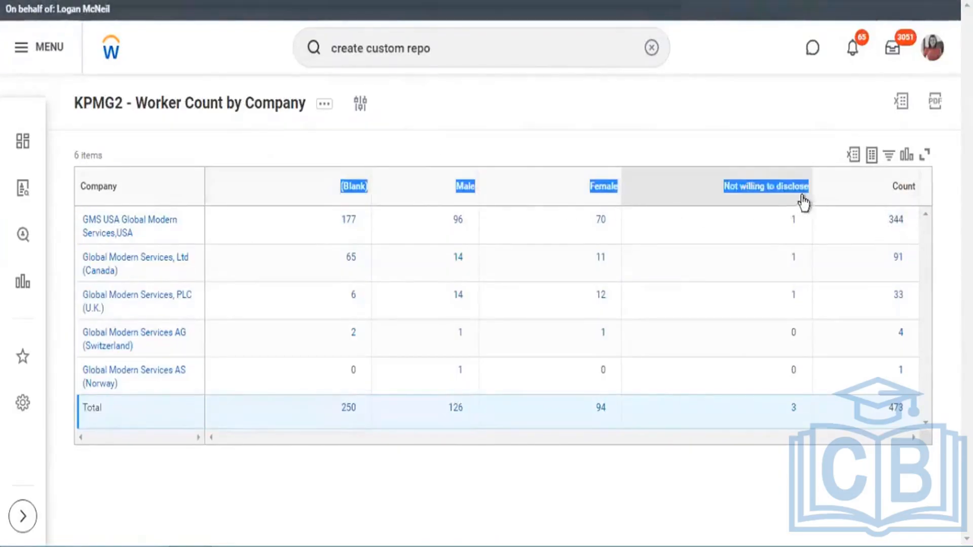
pyautogui.click(778, 93)
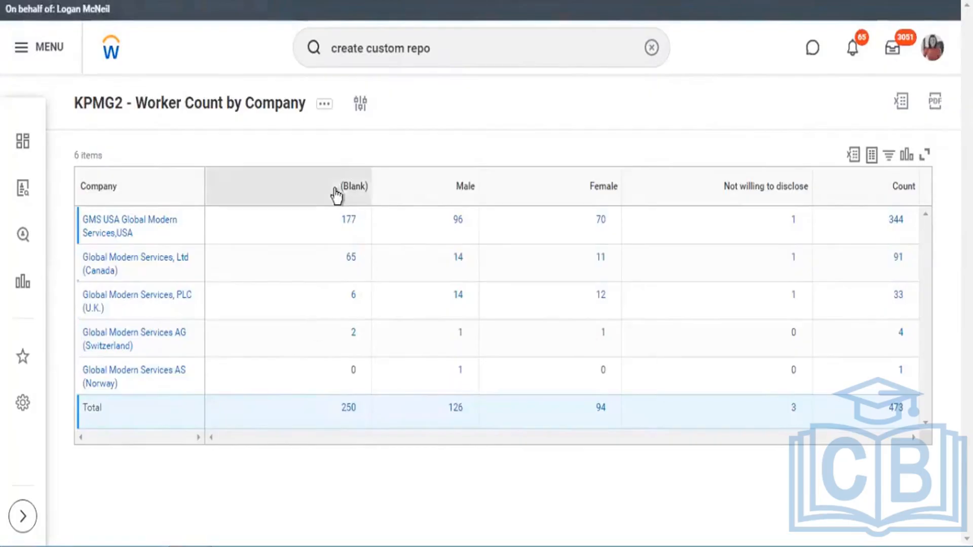
pyautogui.doubleClick(355, 196)
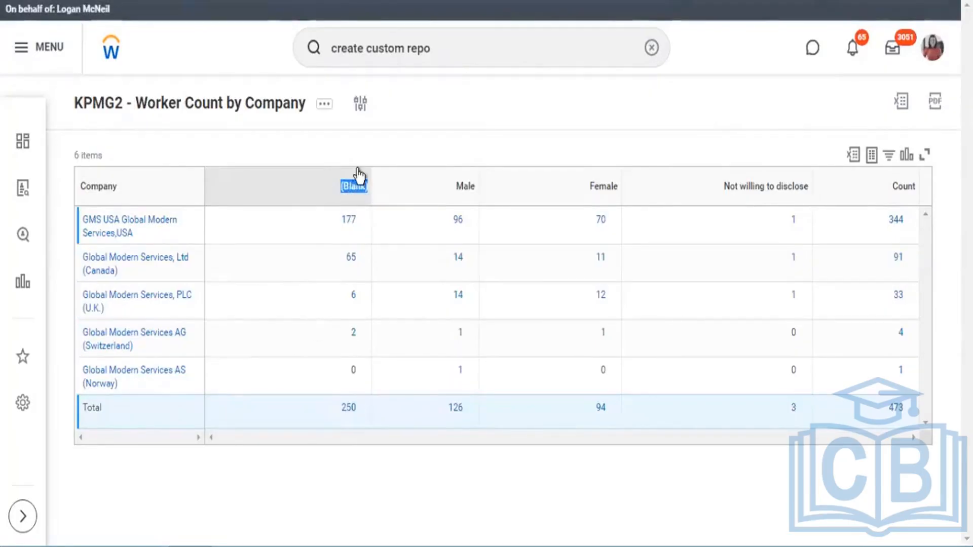
pyautogui.click(668, 125)
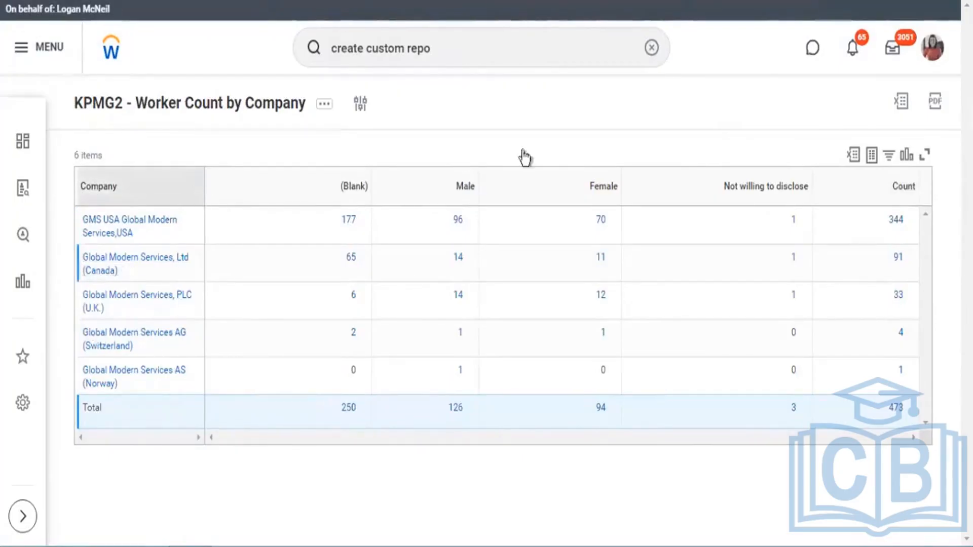
pyautogui.moveTo(326, 202); pyautogui.dragTo(793, 200)
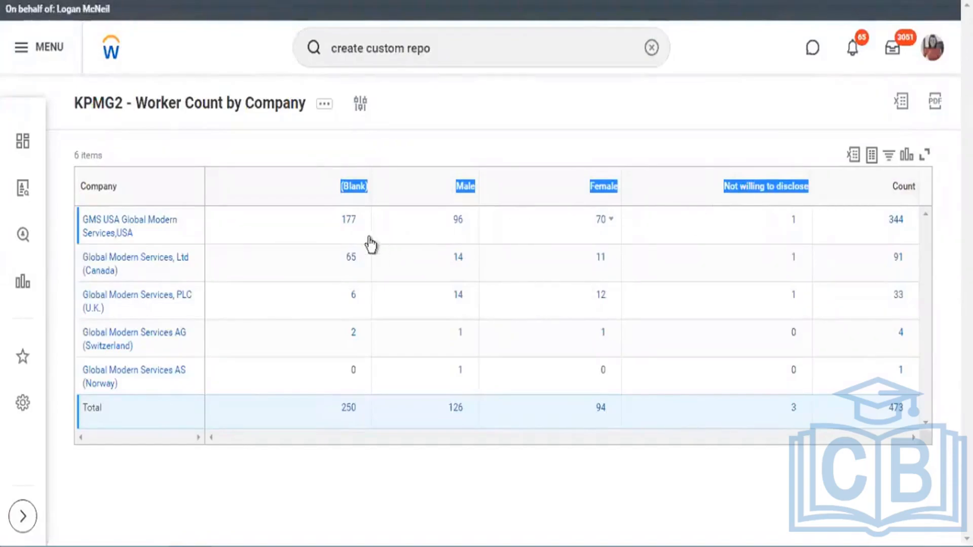
# Drill into the Male count for Global Modern Services, Ltd (Canada) to view its workers, and close the list
pyautogui.click(458, 259)
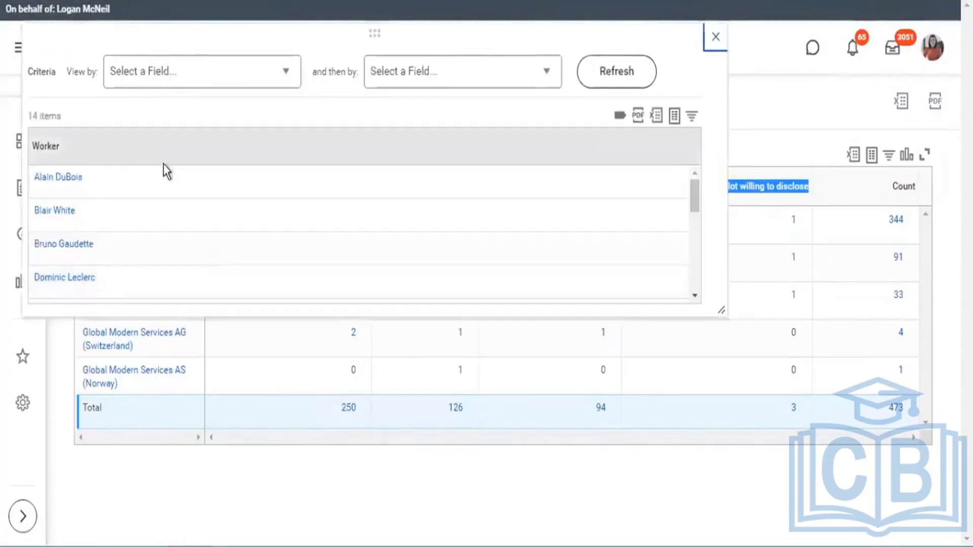
pyautogui.tripleClick(68, 122)
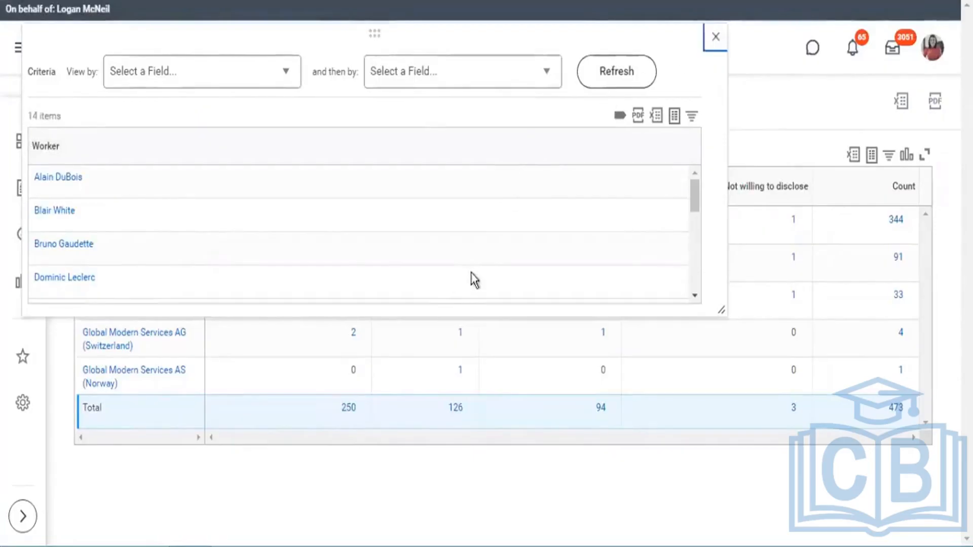
pyautogui.press('Escape')
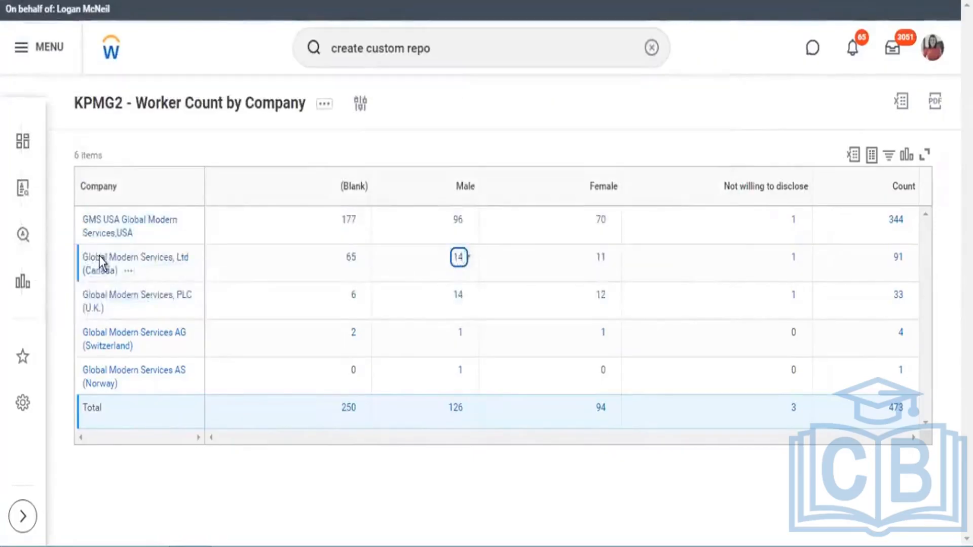
pyautogui.moveTo(101, 267)
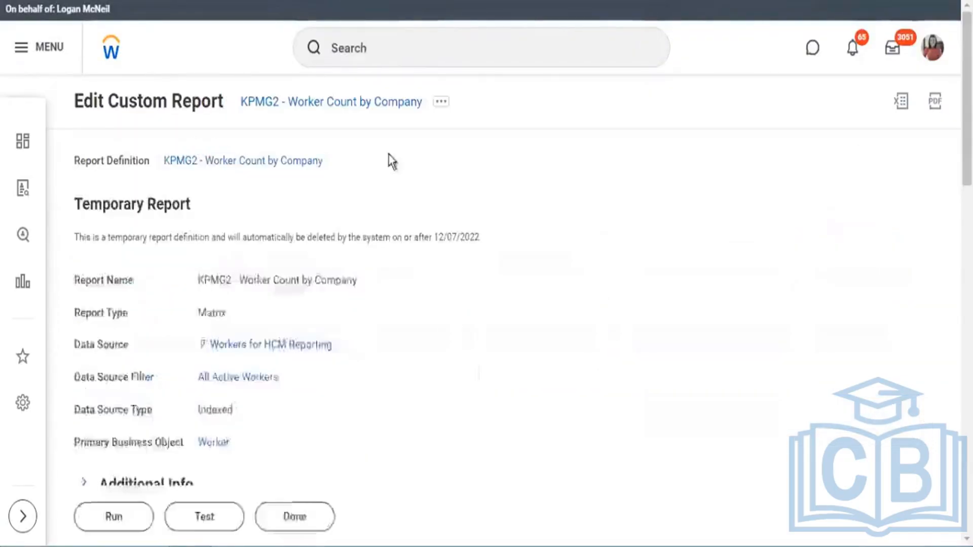
# Open the KPMG2 - Worker Count by Company report definition for editing again
pyautogui.click(441, 102)
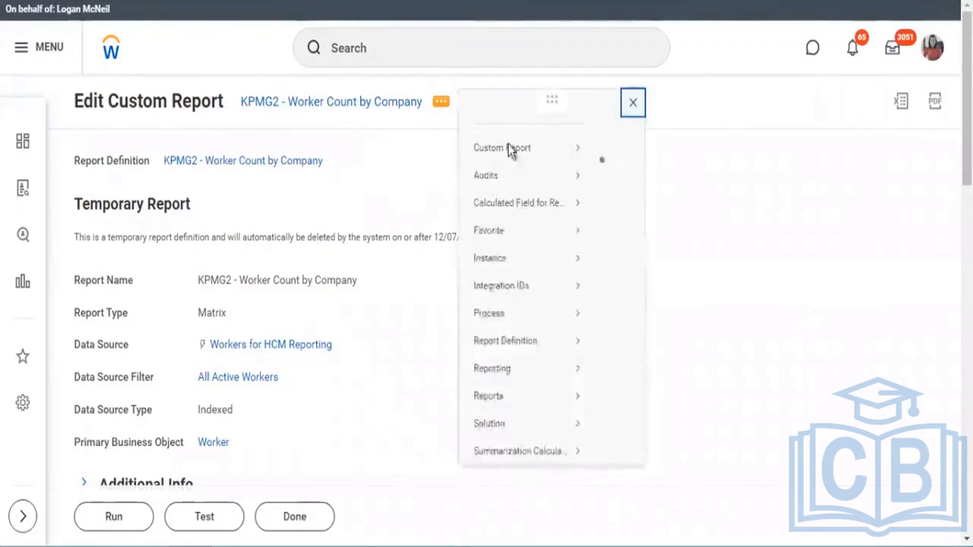
pyautogui.moveTo(502, 166)
pyautogui.click(617, 169)
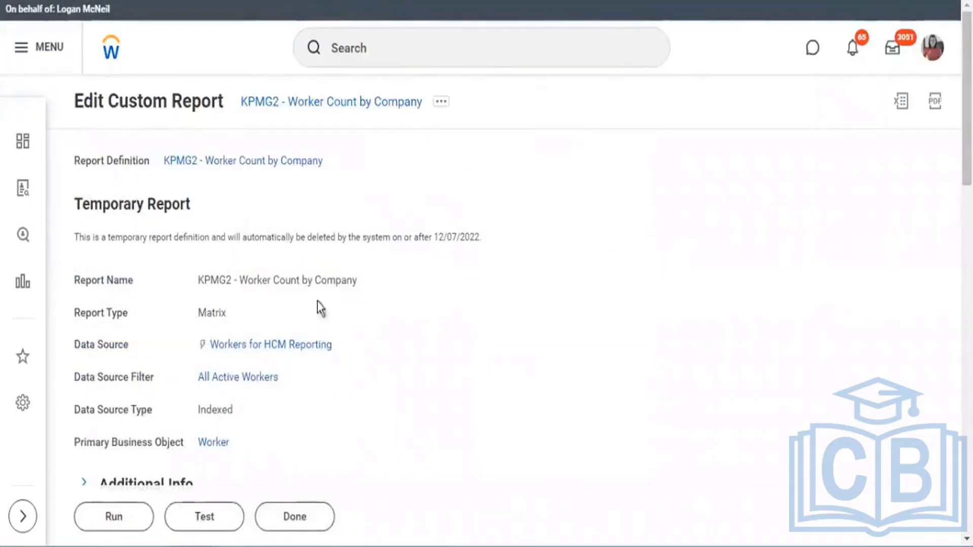
pyautogui.click(293, 257)
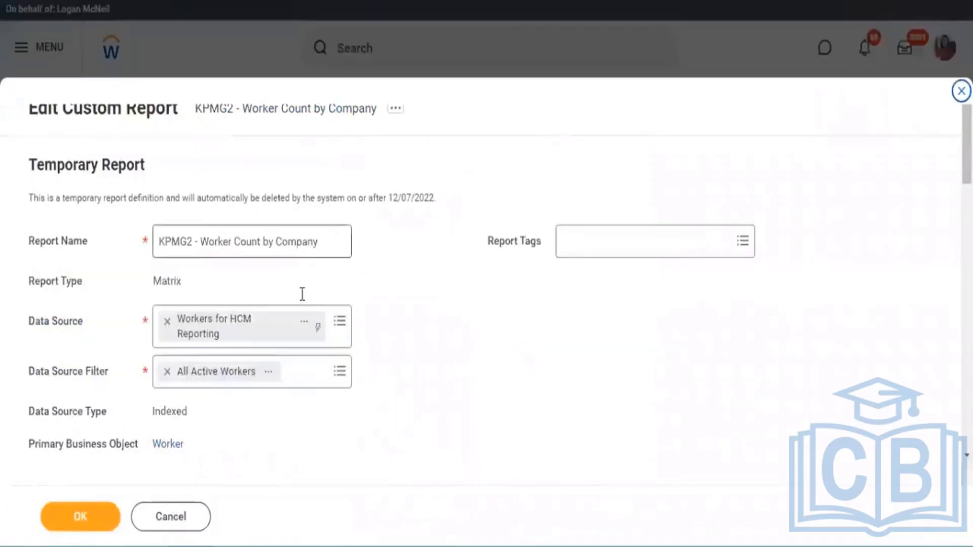
# Review all the Row Grouping rows and their sort settings in the report's matrix definition
pyautogui.scroll(-6, 246, 364)
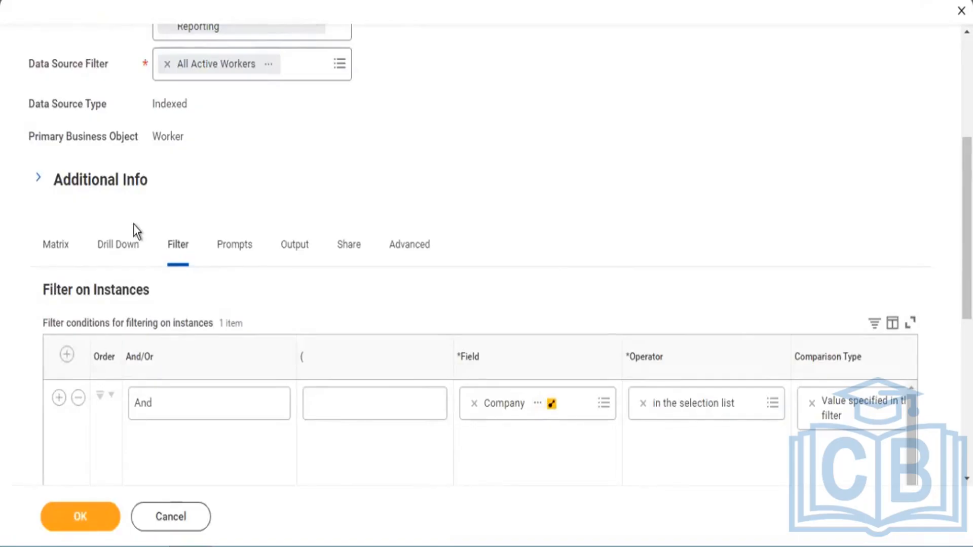
pyautogui.click(57, 258)
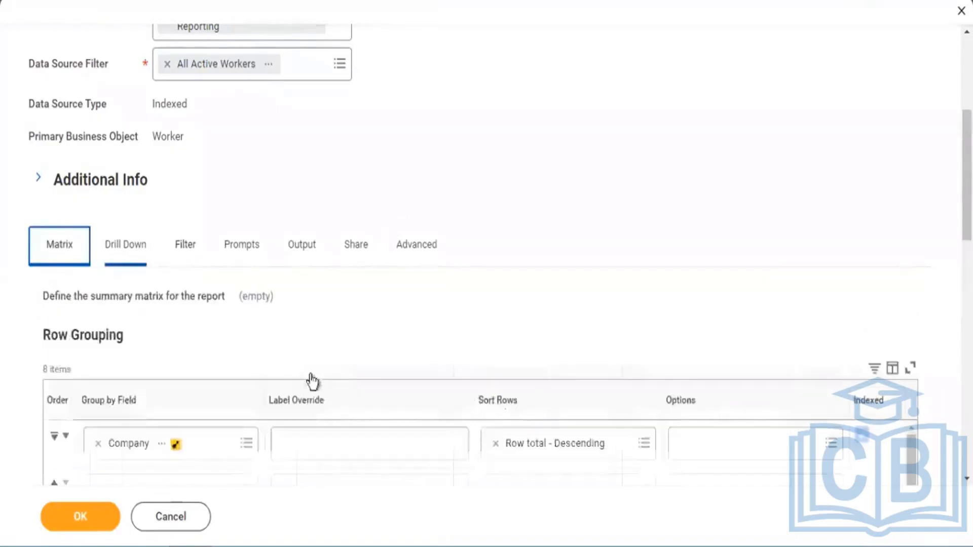
pyautogui.scroll(-2, 289, 236)
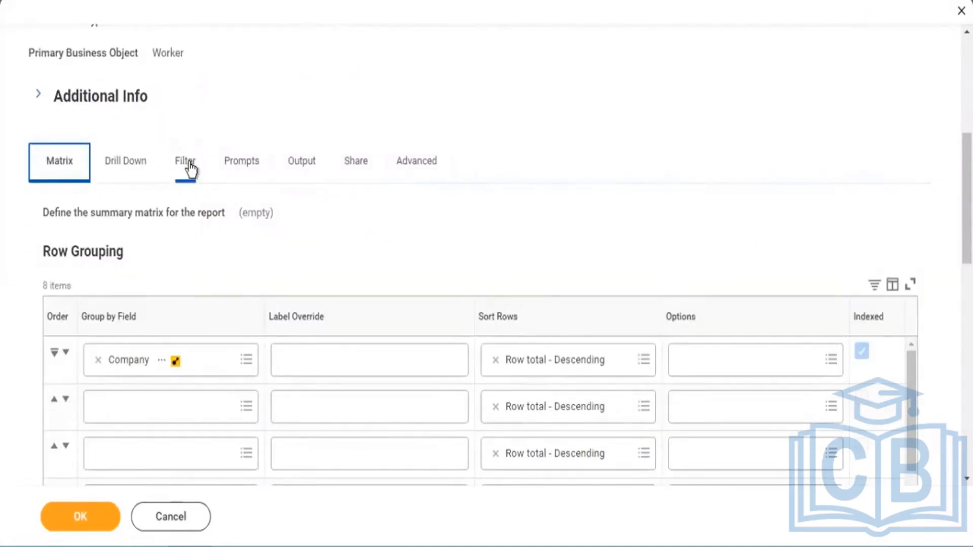
pyautogui.scroll(-2, 111, 192)
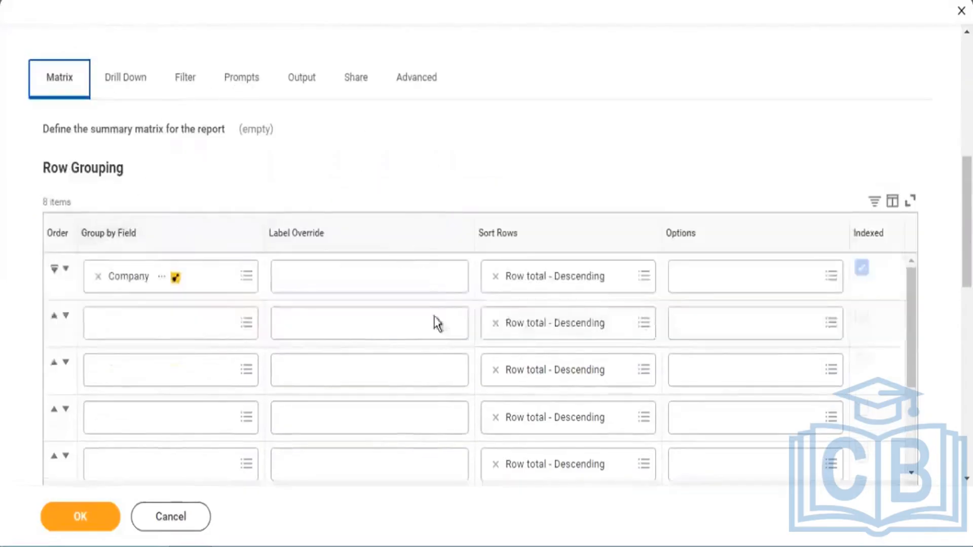
pyautogui.scroll(-3, 507, 329)
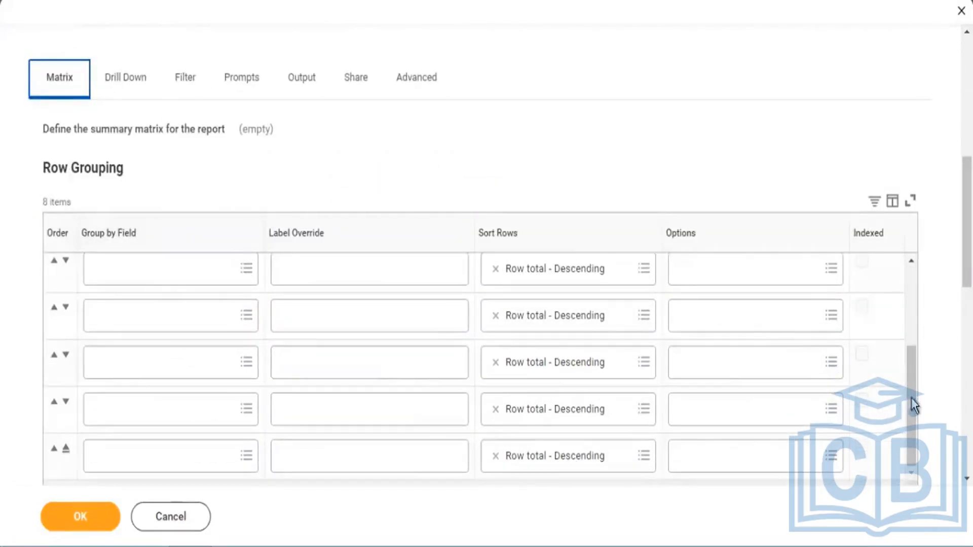
pyautogui.moveTo(911, 397); pyautogui.dragTo(922, 283)
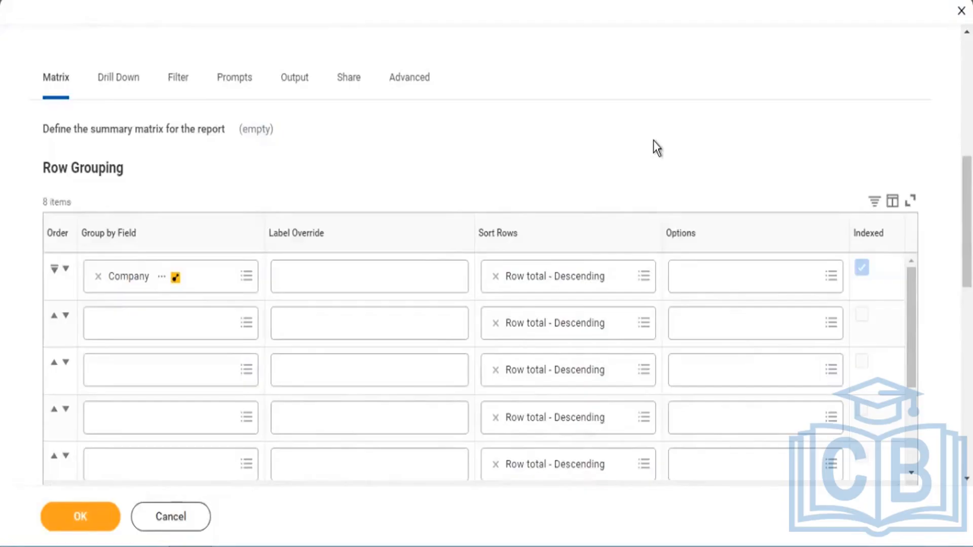
# Compare the Group by Field column of the Row Grouping table with the report's Primary Business Object
pyautogui.scroll(3, 113, 276)
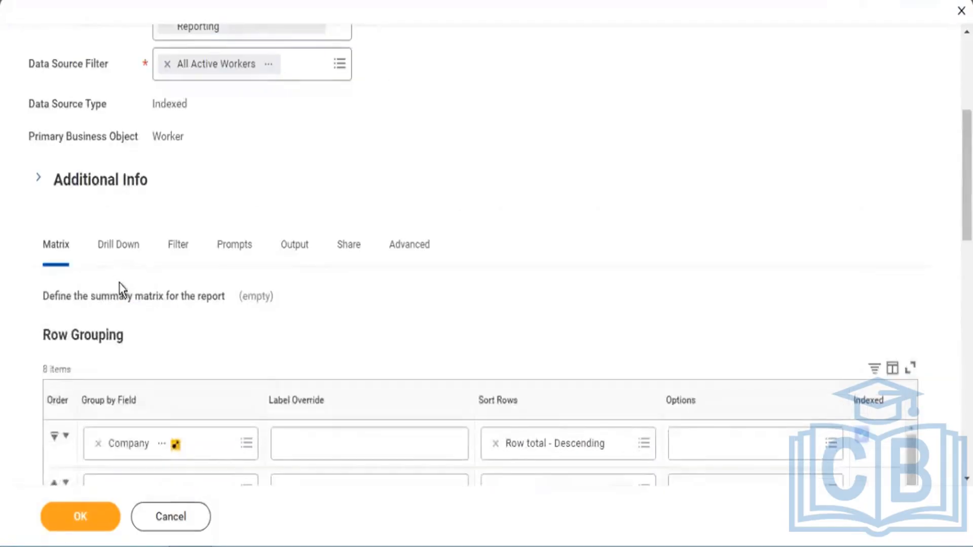
pyautogui.scroll(-2, 124, 286)
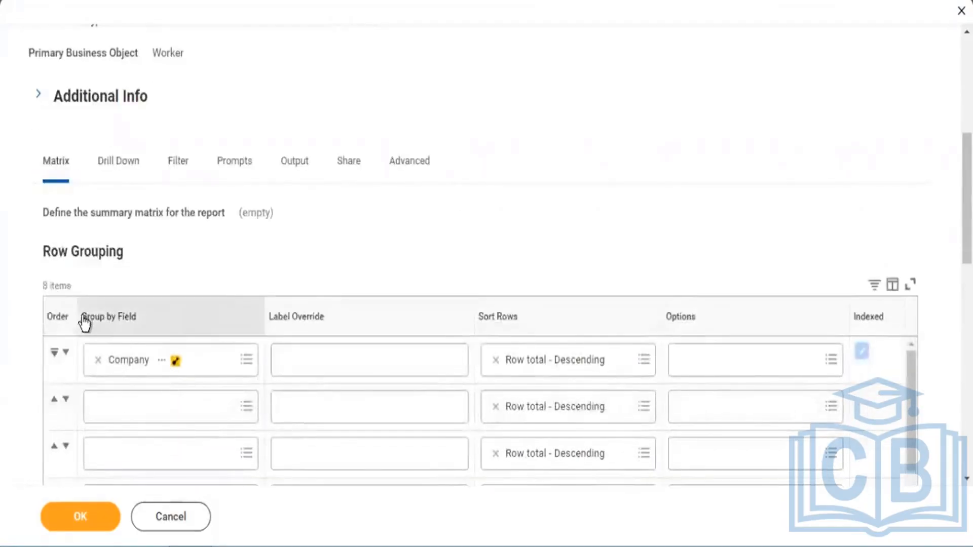
pyautogui.moveTo(82, 322); pyautogui.dragTo(141, 326)
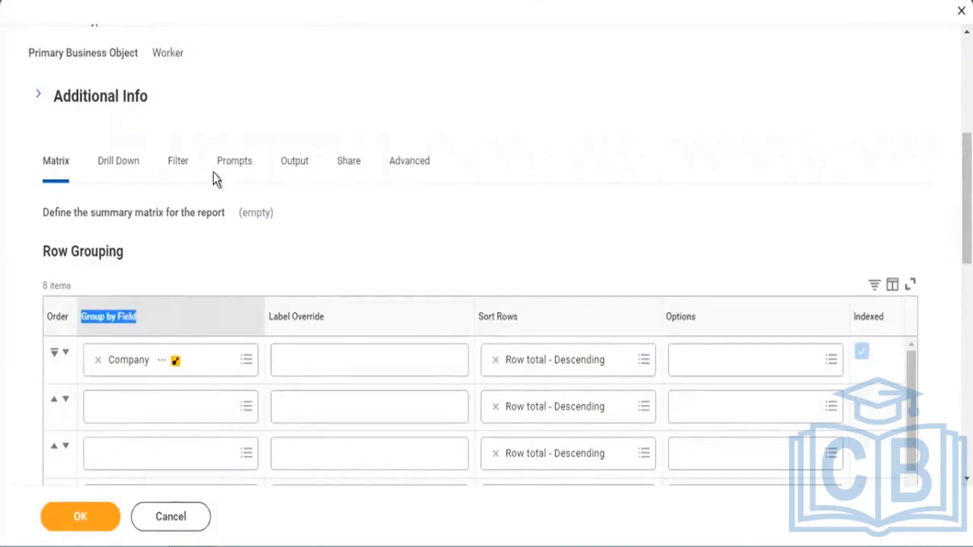
pyautogui.click(102, 329)
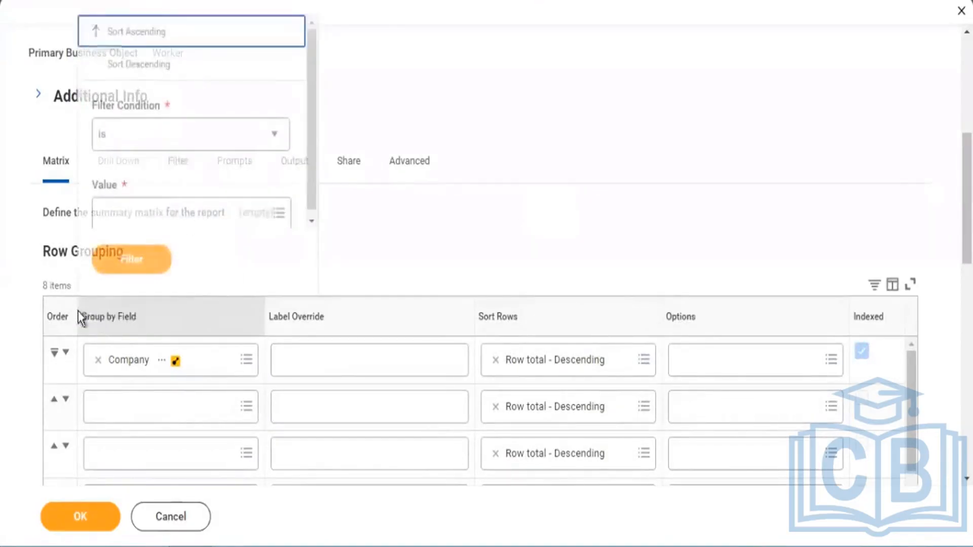
pyautogui.click(140, 288)
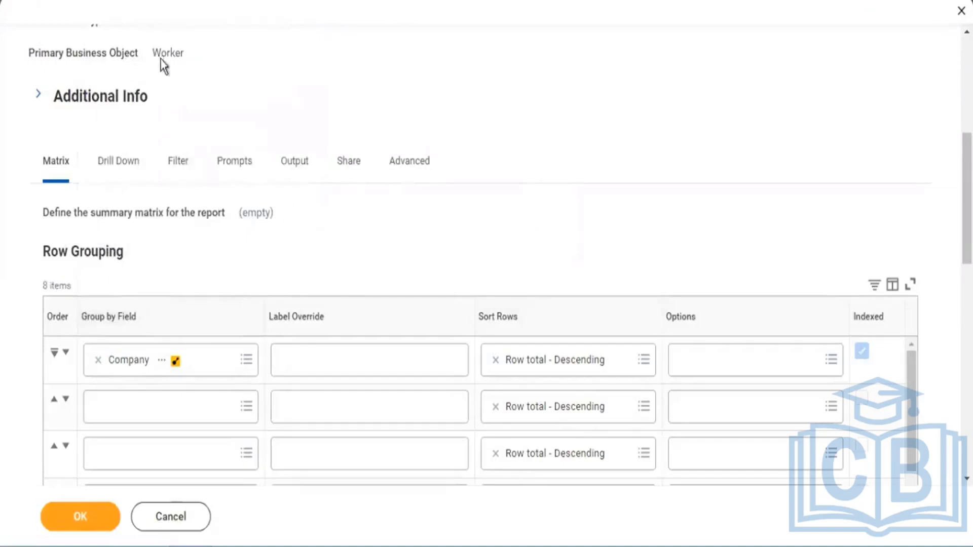
pyautogui.moveTo(153, 54); pyautogui.dragTo(169, 57)
pyautogui.scroll(-2, 227, 245)
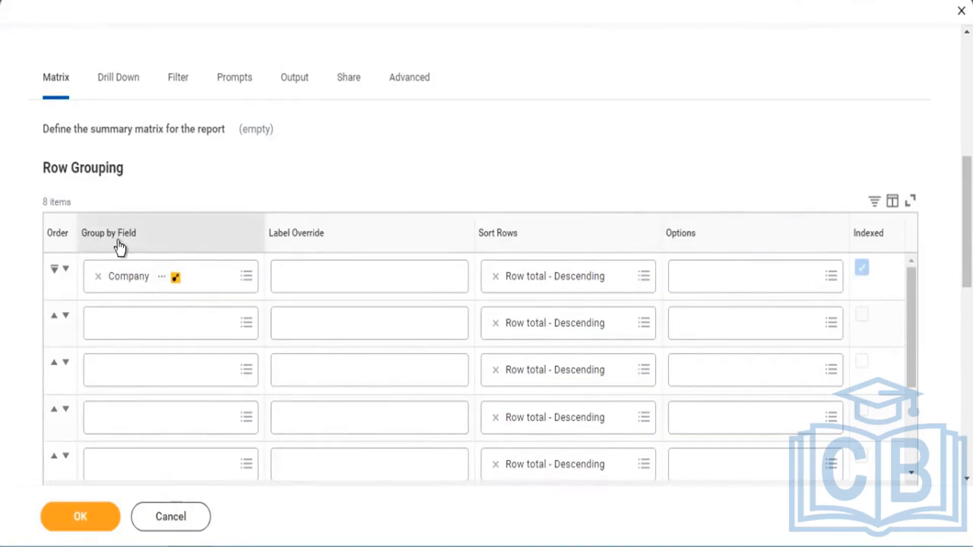
pyautogui.moveTo(87, 236)
pyautogui.mouseDown()
pyautogui.moveTo(134, 248)
pyautogui.moveTo(154, 224)
pyautogui.mouseUp()
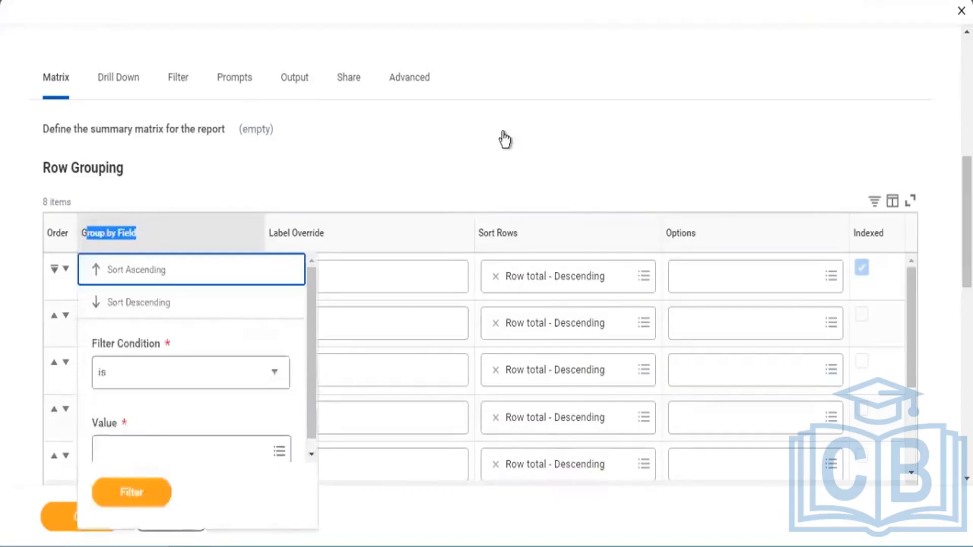
pyautogui.click(85, 220)
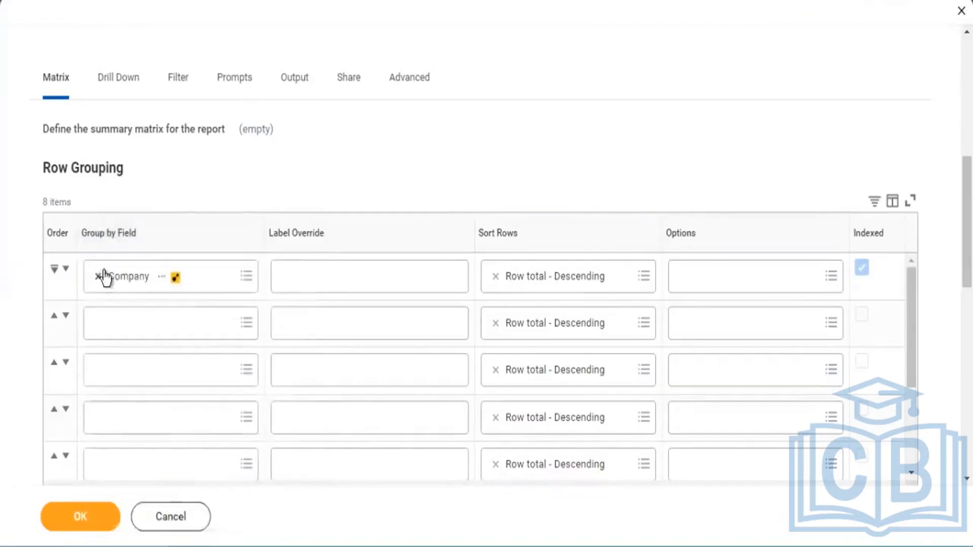
# View the report field details of the Company row grouping to check its business object, and close them
pyautogui.click(169, 280)
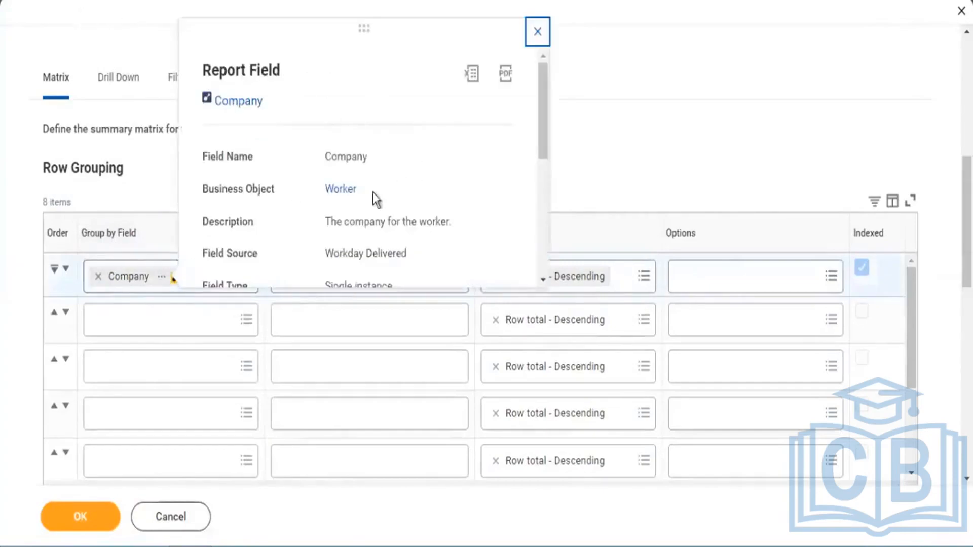
pyautogui.moveTo(310, 188); pyautogui.dragTo(357, 189)
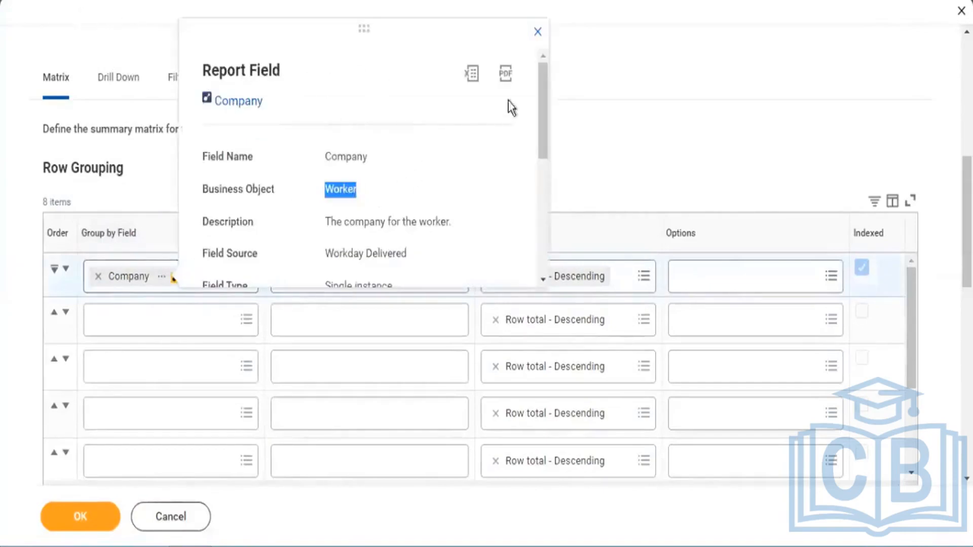
pyautogui.click(538, 34)
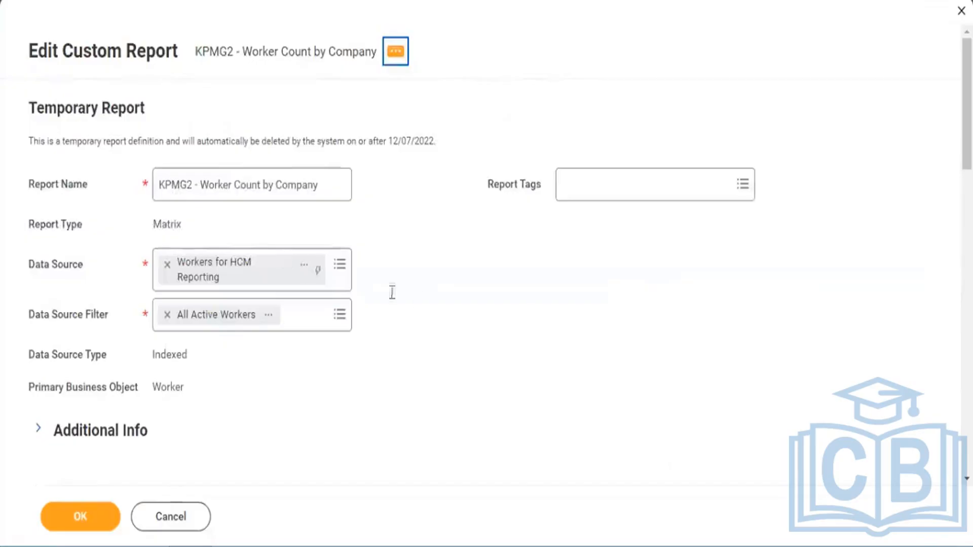
# Add an And filter condition on instances with the field Gender and the operator is not empty
pyautogui.scroll(-3, 414, 299)
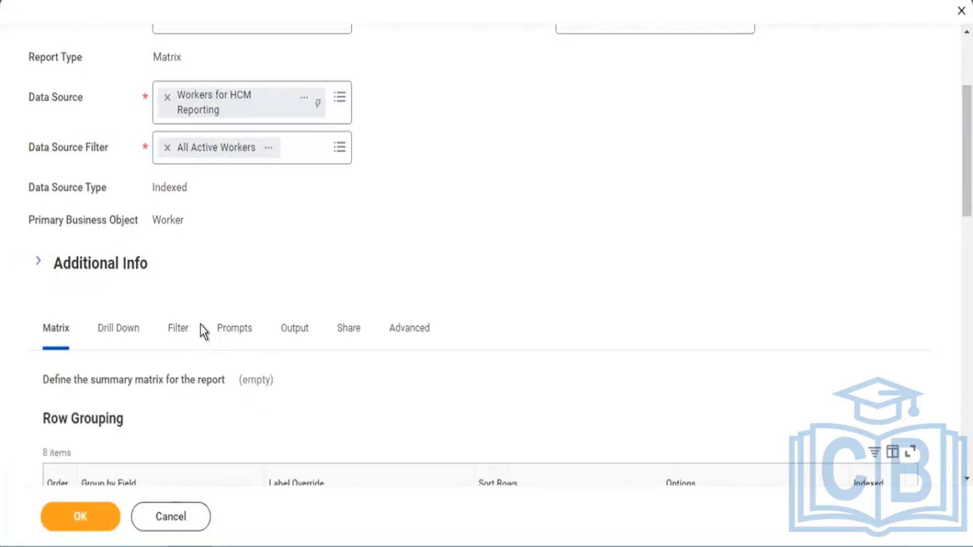
pyautogui.click(176, 333)
pyautogui.click(182, 335)
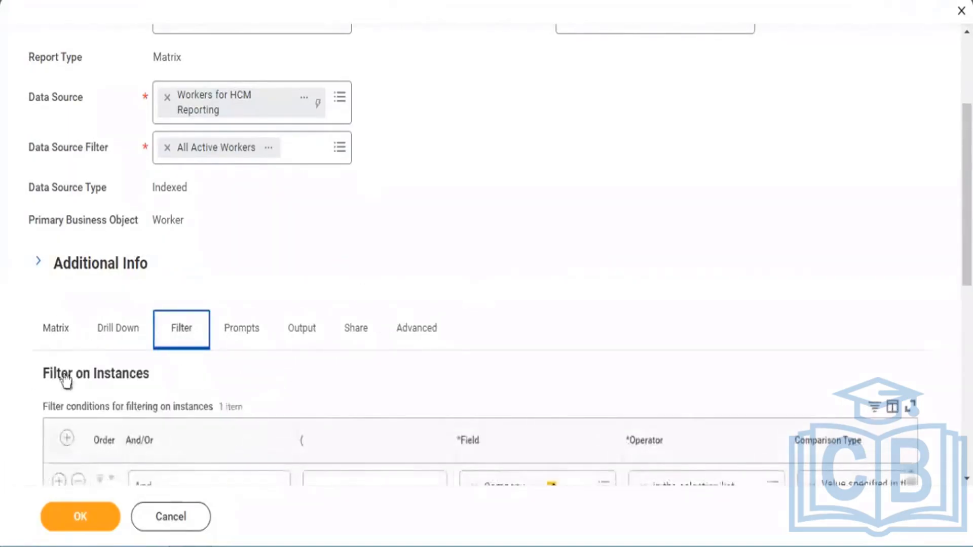
pyautogui.scroll(-3, 66, 379)
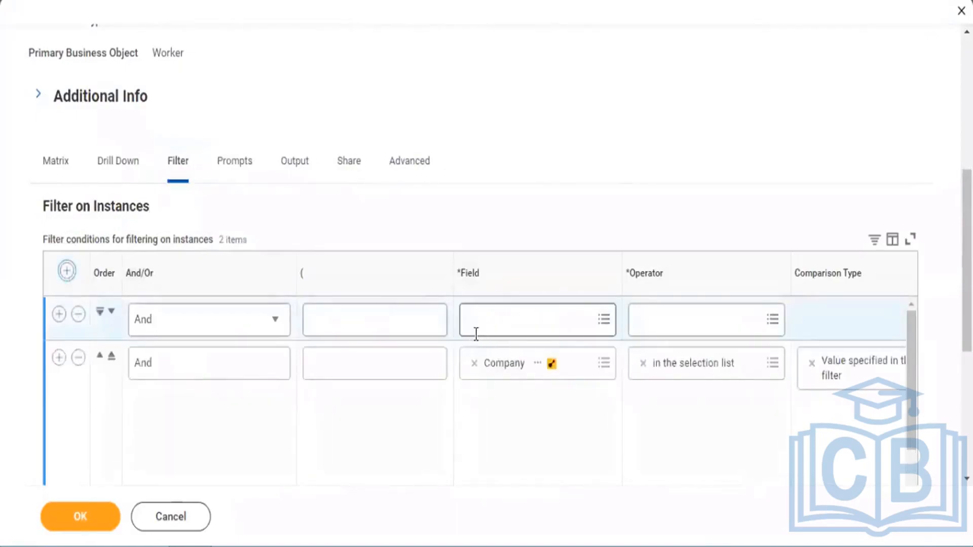
pyautogui.click(476, 334)
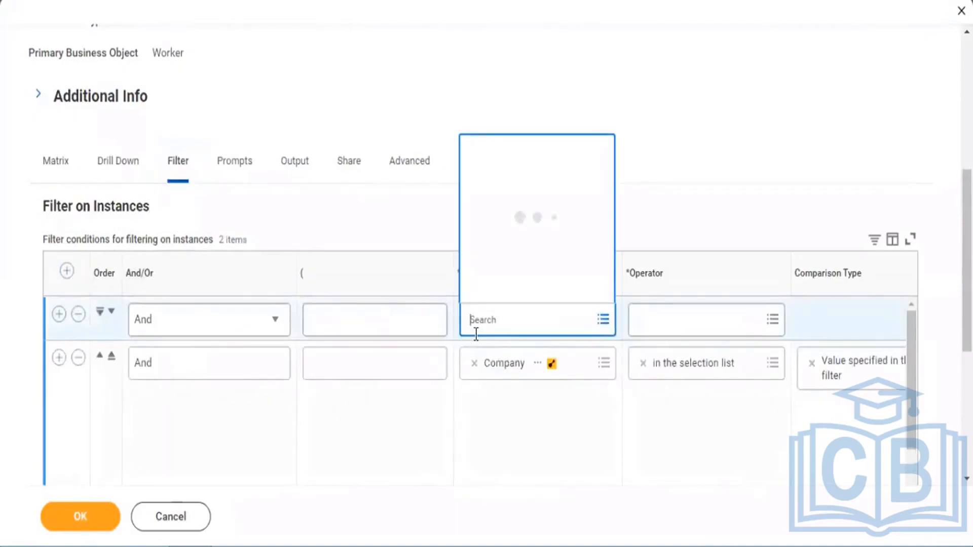
pyautogui.write('gender')
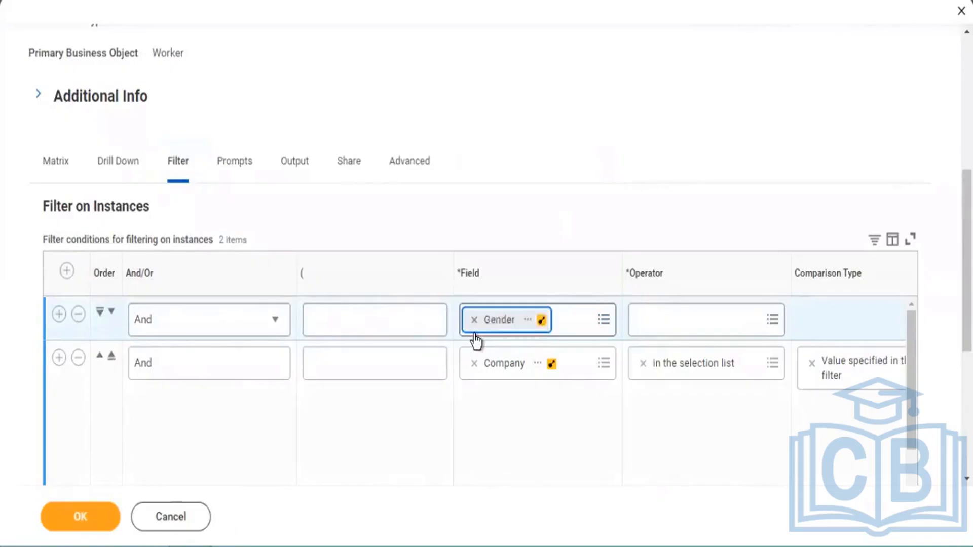
pyautogui.press('Tab')
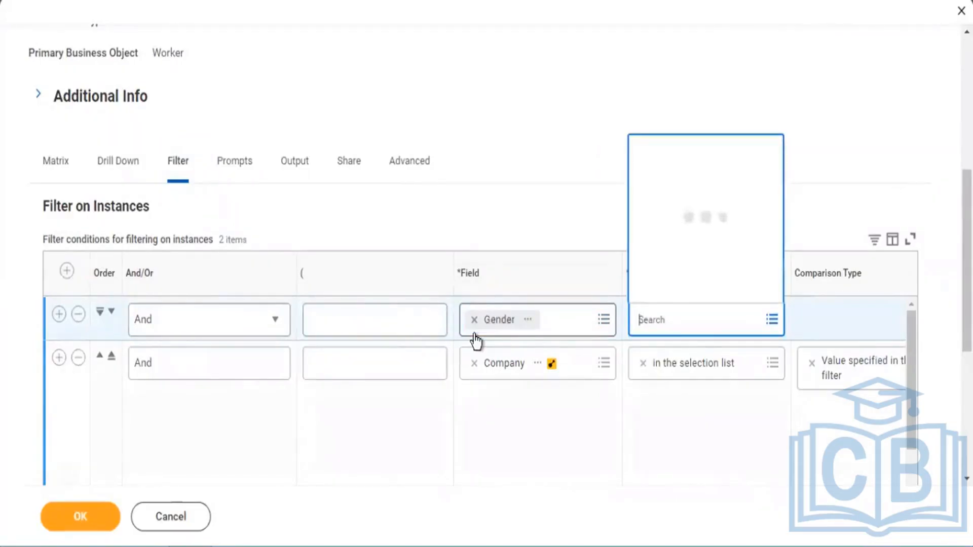
pyautogui.press('Return')
pyautogui.press('Up')
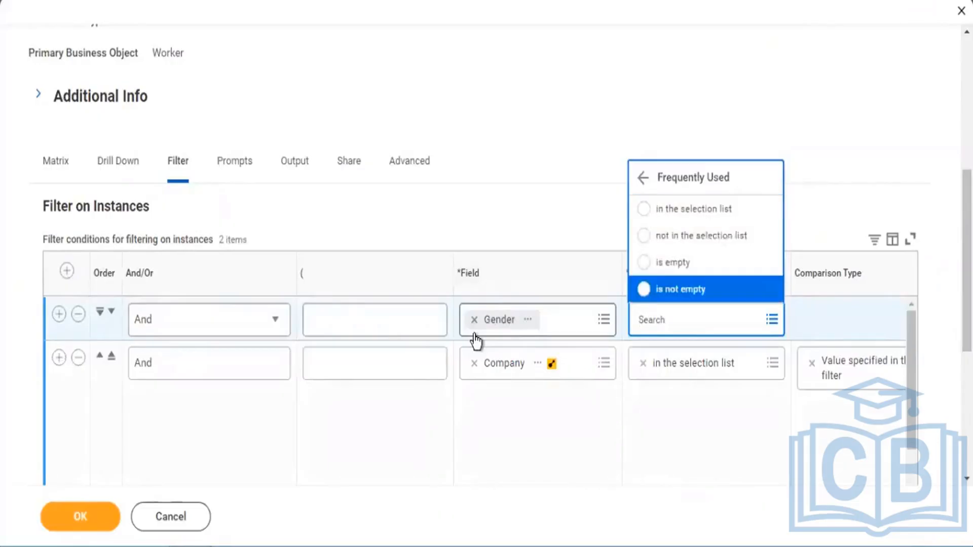
pyautogui.press('Up')
pyautogui.press('Down')
pyautogui.press('Return')
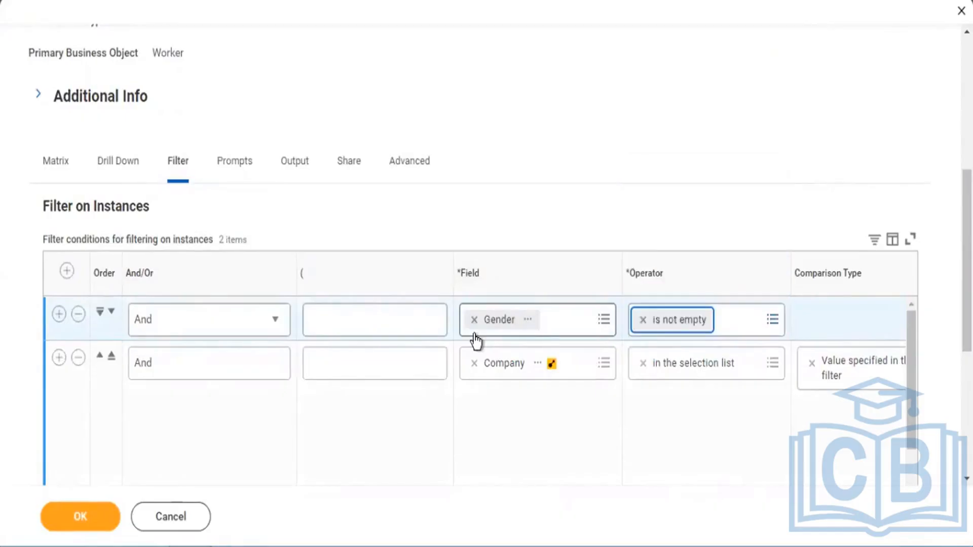
# Save the filtered report definition and rerun the report, leaving the worker type, employee type and contingent worker type prompts blank
pyautogui.click(68, 515)
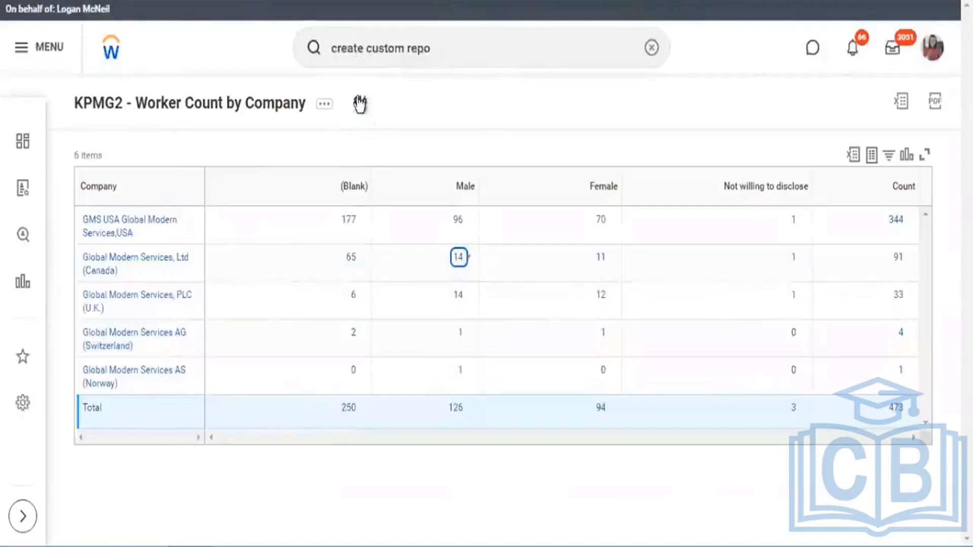
pyautogui.click(360, 104)
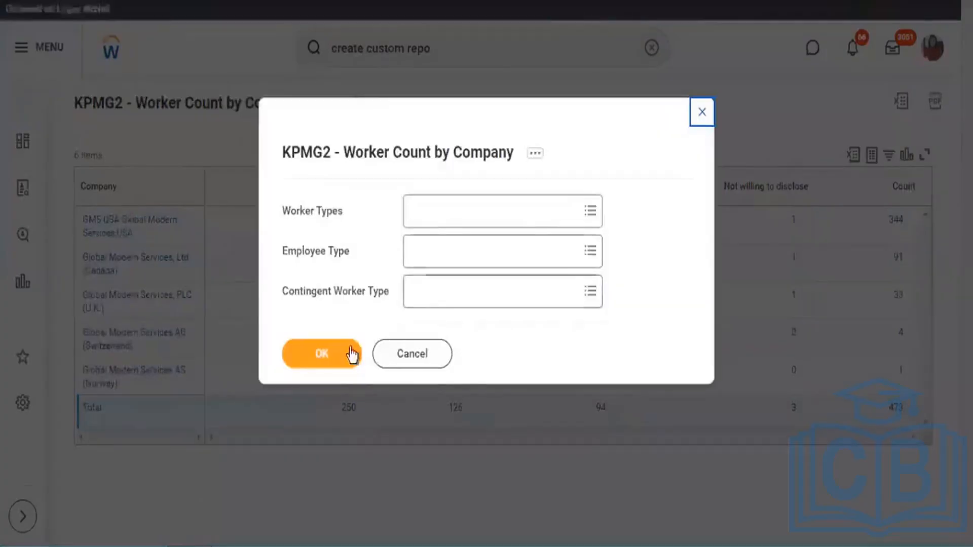
pyautogui.click(351, 355)
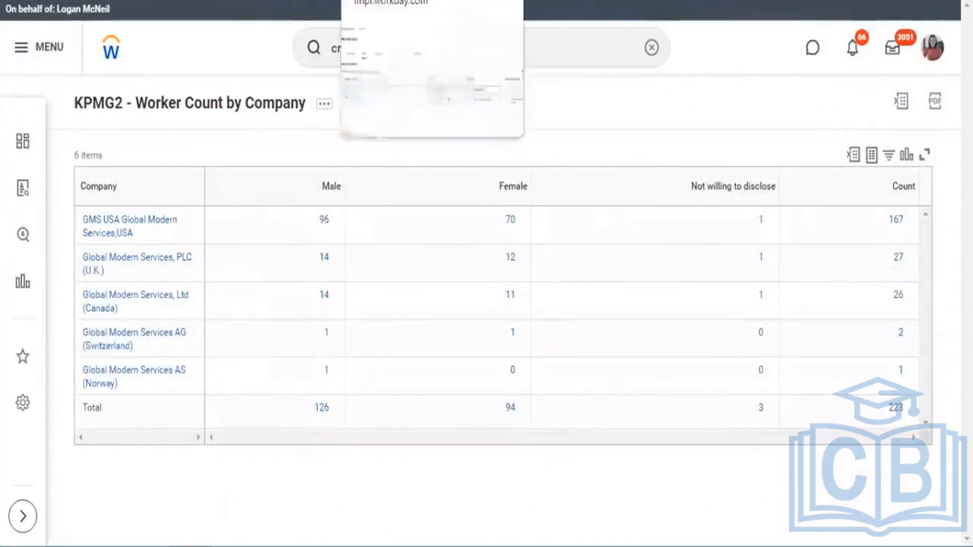
# Return to the definition of the KPMG2 - Worker Count by Company report and open it for editing
pyautogui.click(437, 1)
pyautogui.click(441, 102)
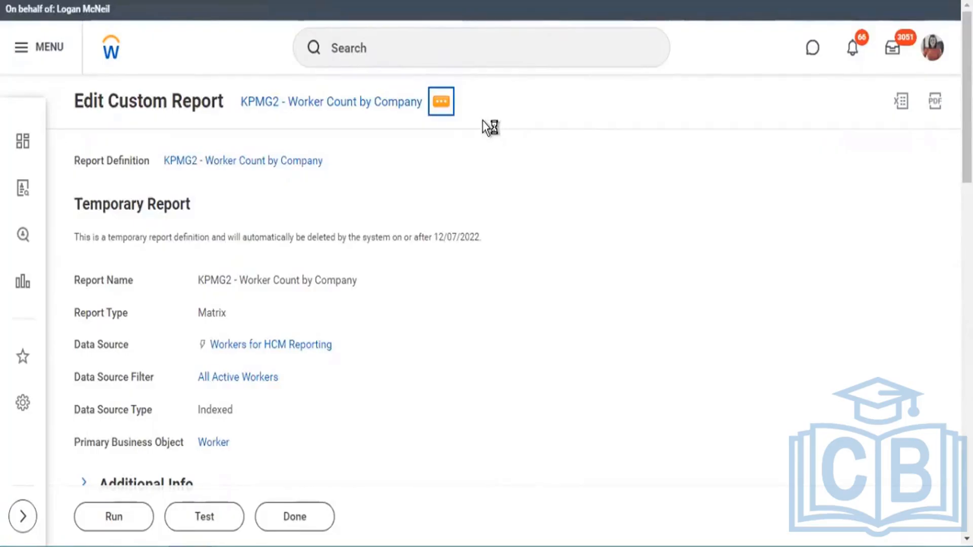
pyautogui.moveTo(497, 162)
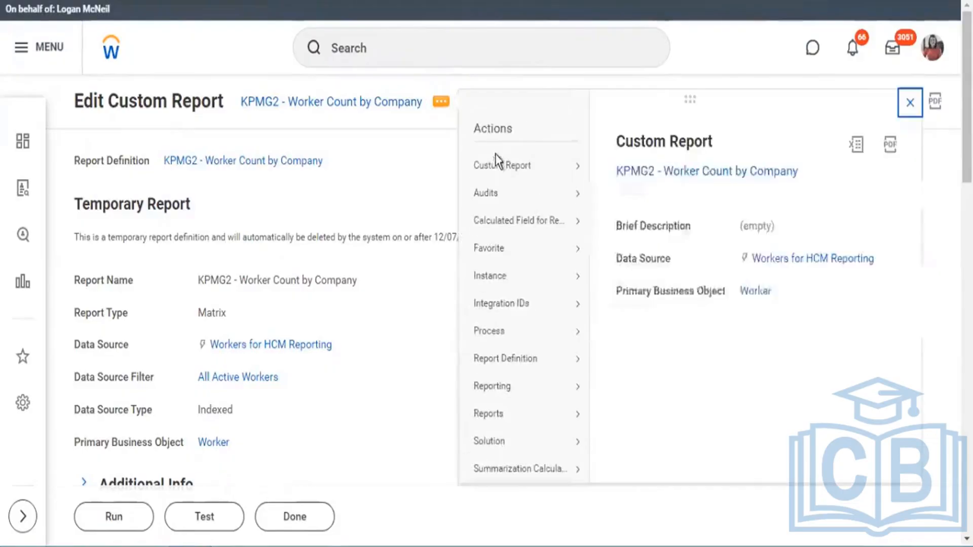
pyautogui.moveTo(536, 166)
pyautogui.click(613, 167)
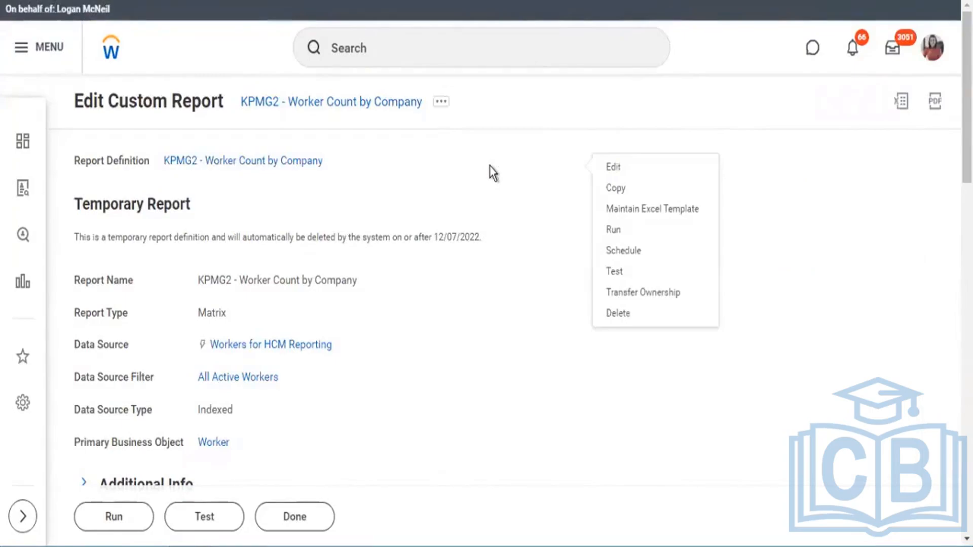
# Examine the Row Grouping and Column Grouping tables of the matrix to compare how many grouping fields each allows
pyautogui.scroll(-5, 495, 160)
pyautogui.scroll(-3, 495, 160)
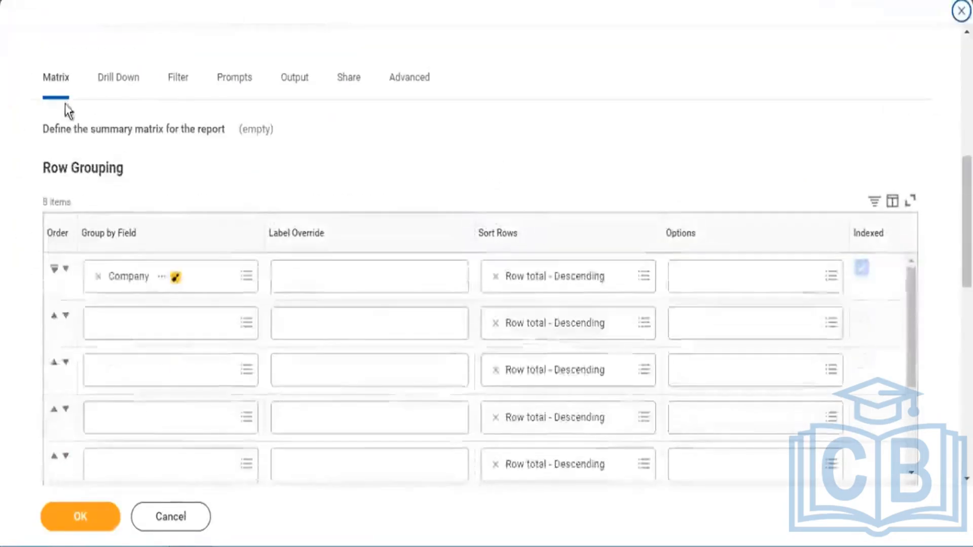
pyautogui.moveTo(44, 167); pyautogui.dragTo(126, 180)
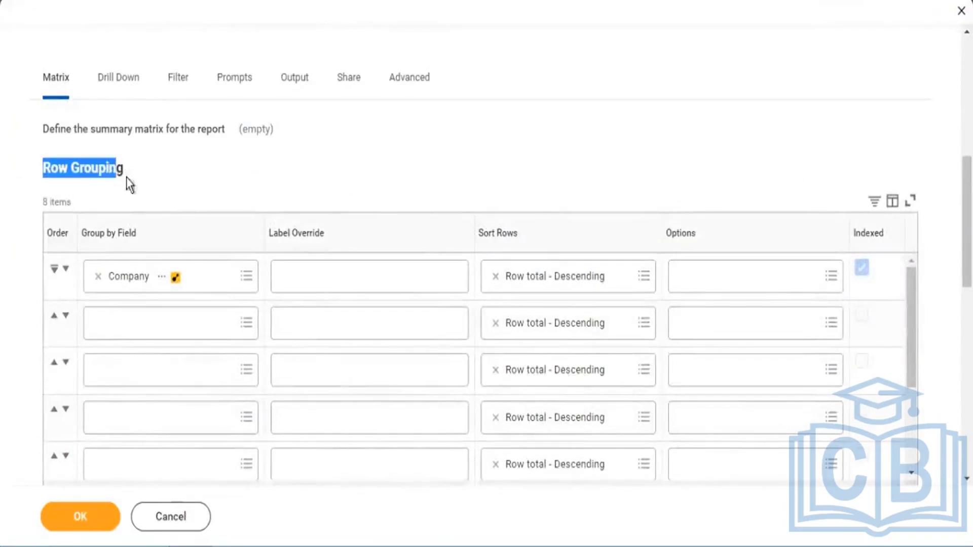
pyautogui.scroll(-2, 51, 203)
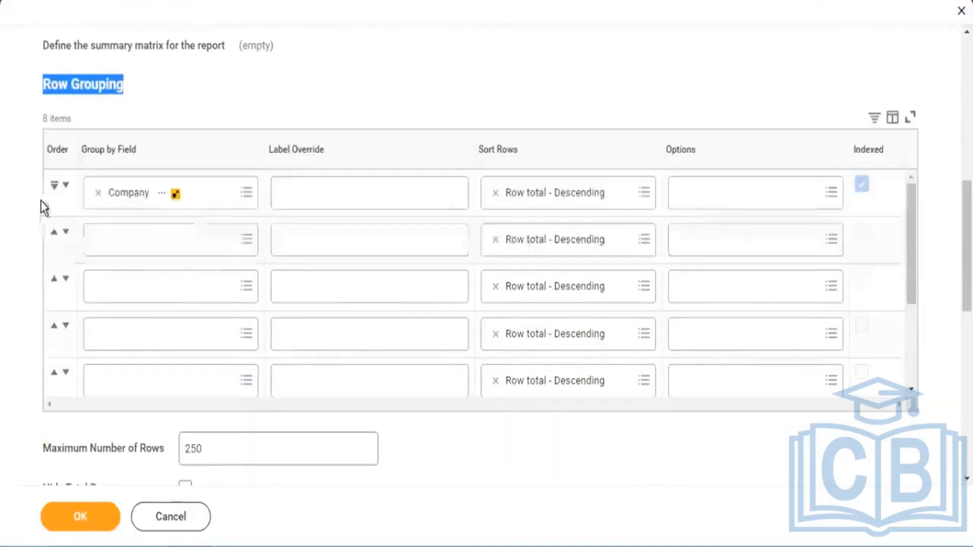
pyautogui.moveTo(44, 116); pyautogui.dragTo(136, 143)
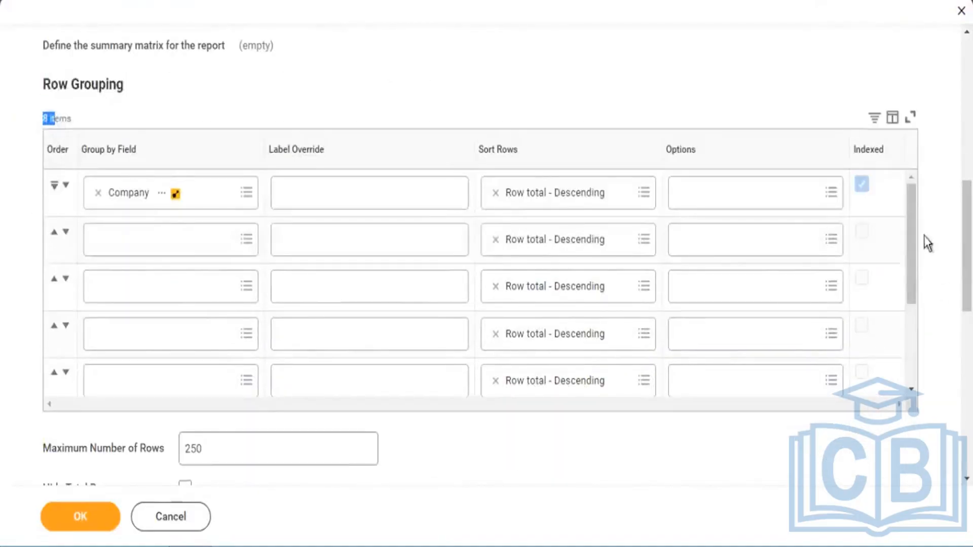
pyautogui.moveTo(913, 283); pyautogui.dragTo(910, 369)
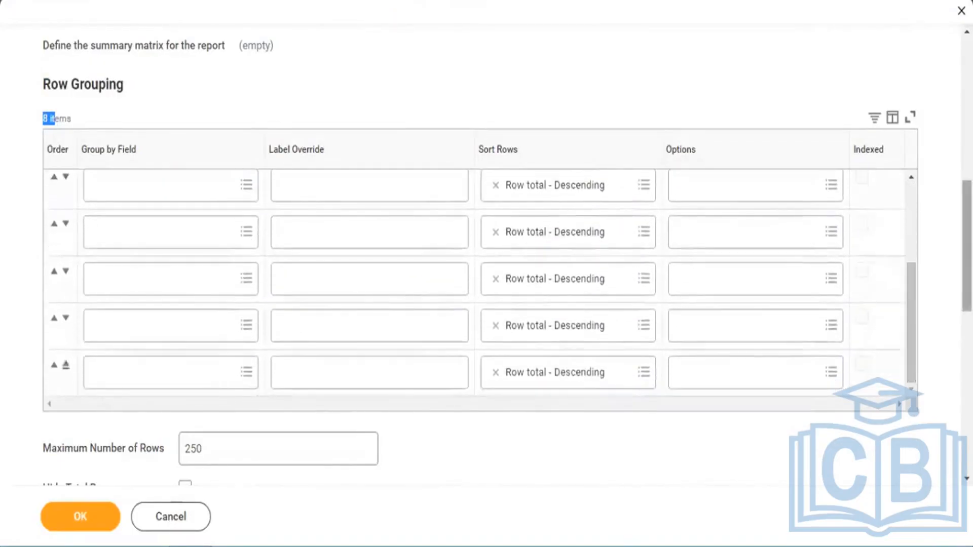
pyautogui.moveTo(967, 269); pyautogui.dragTo(967, 383)
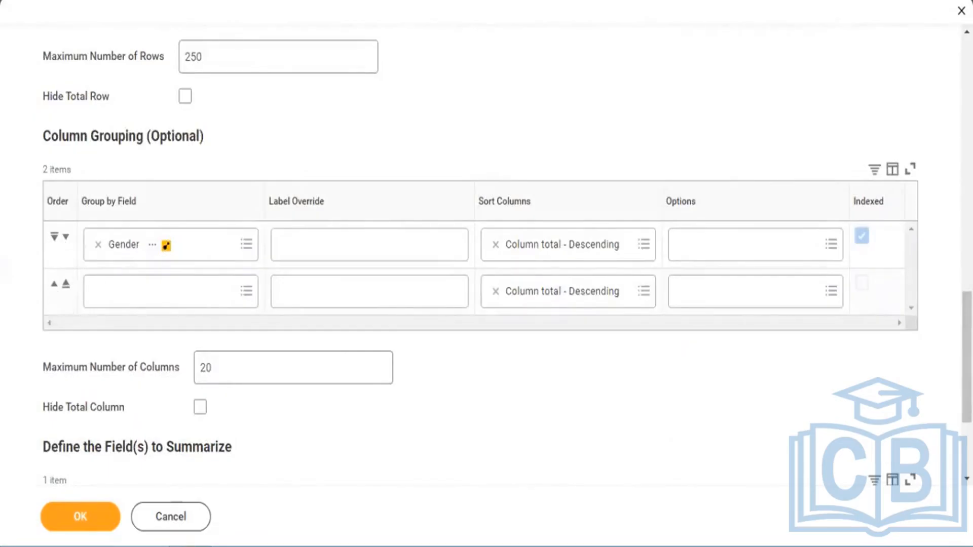
pyautogui.scroll(10, 486, 273)
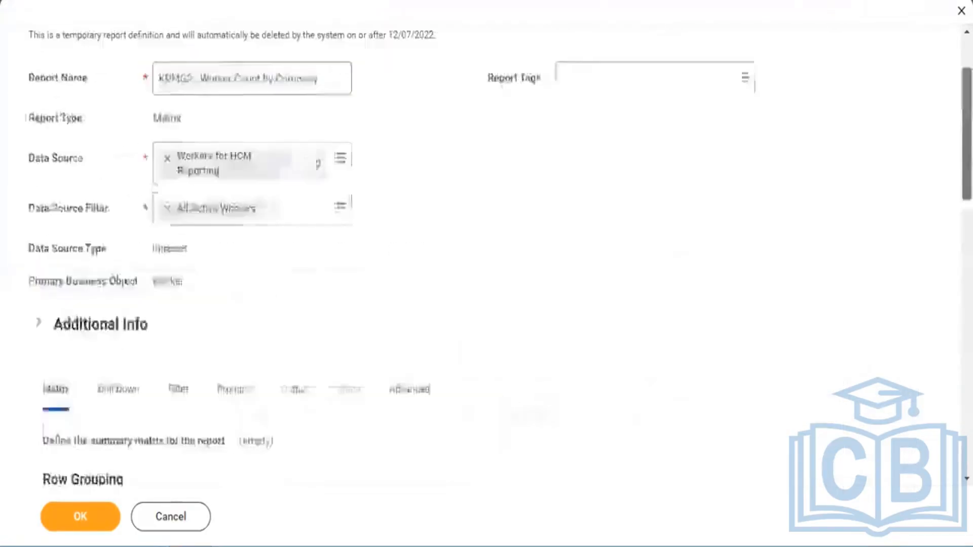
pyautogui.scroll(-7, 486, 274)
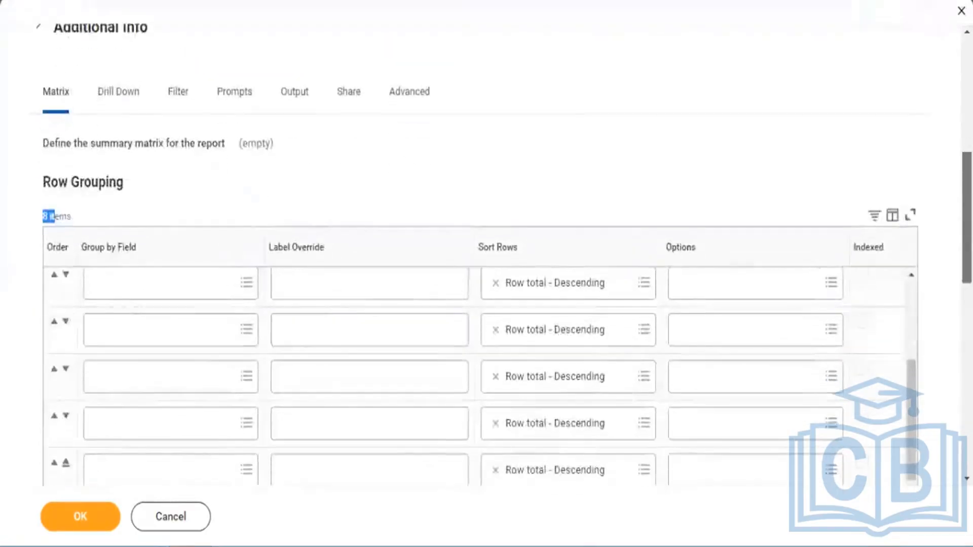
pyautogui.scroll(-2, 486, 274)
pyautogui.moveTo(913, 291); pyautogui.dragTo(918, 197)
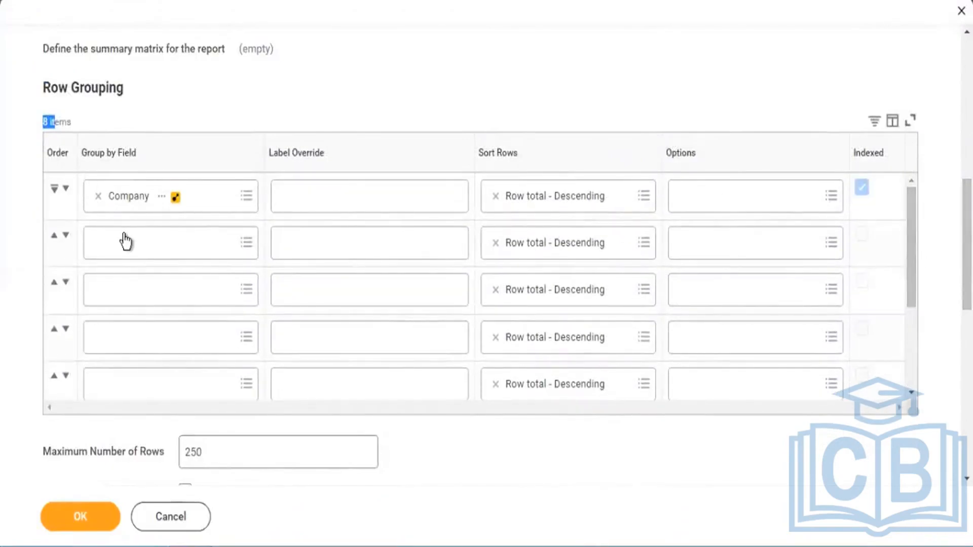
pyautogui.scroll(-5, 152, 250)
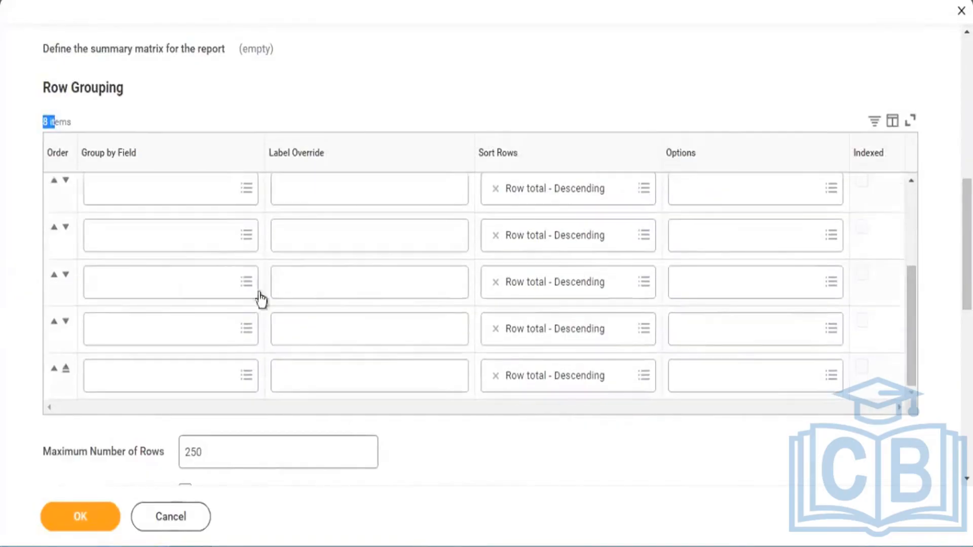
pyautogui.scroll(-5, 408, 350)
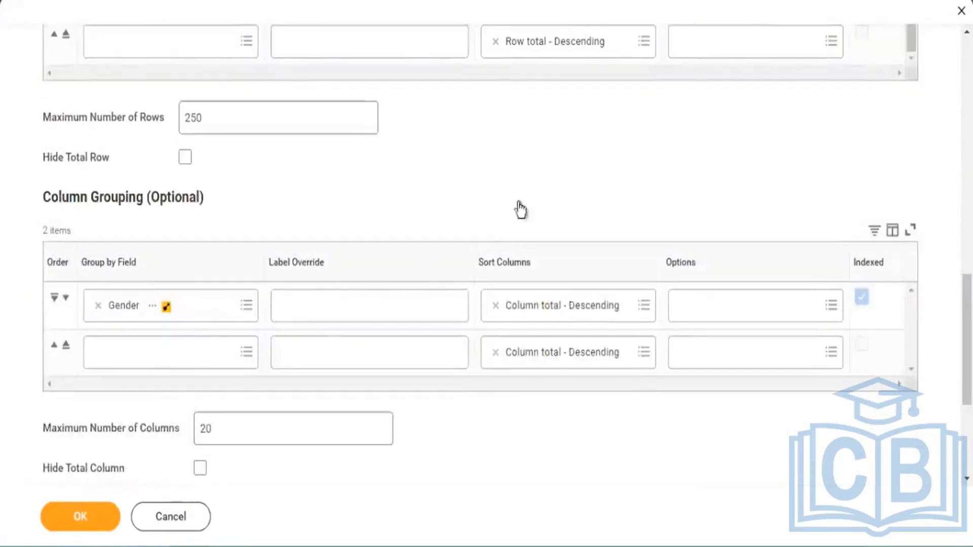
pyautogui.scroll(6, 513, 200)
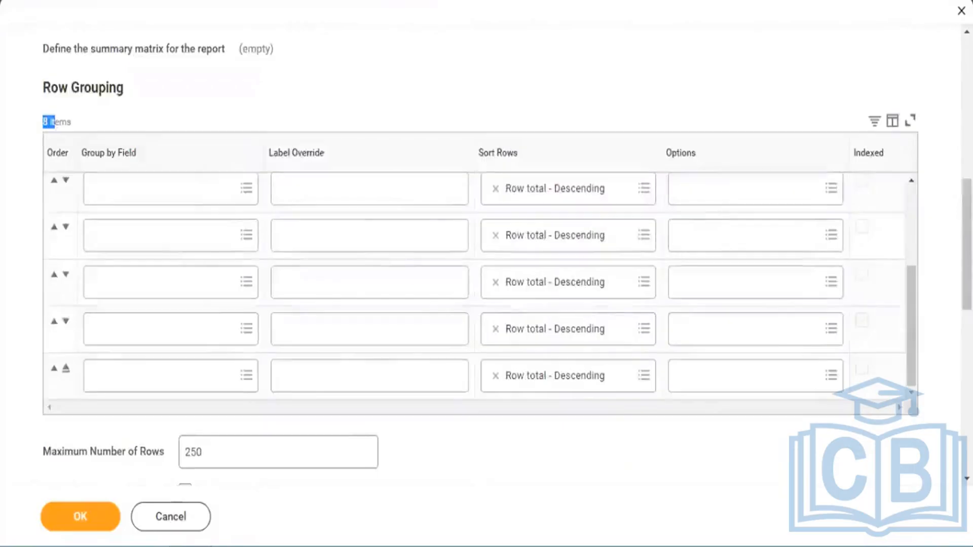
pyautogui.moveTo(912, 317); pyautogui.dragTo(915, 183)
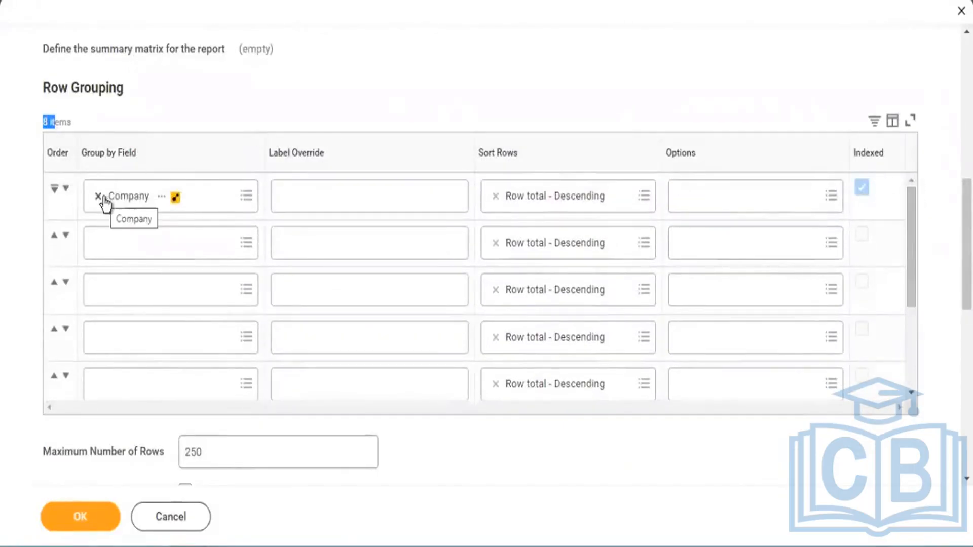
# Add Location Address - Country as the second row grouping with the label override Country, and save the report definition
pyautogui.click(130, 249)
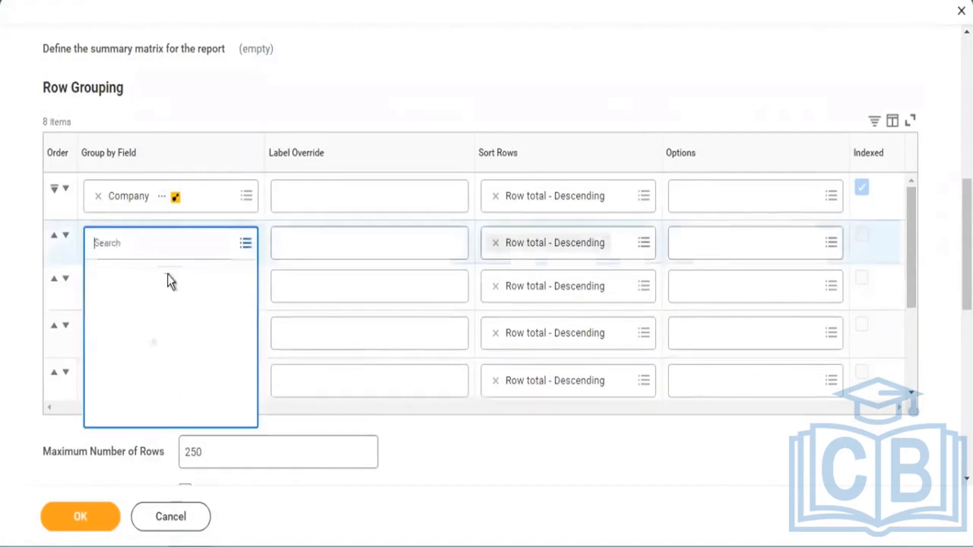
pyautogui.write('country')
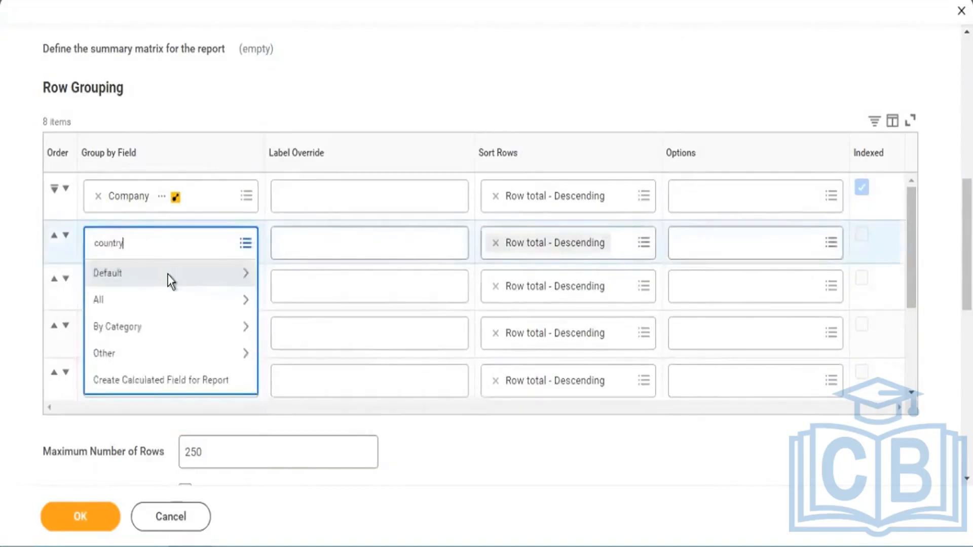
pyautogui.press('Return')
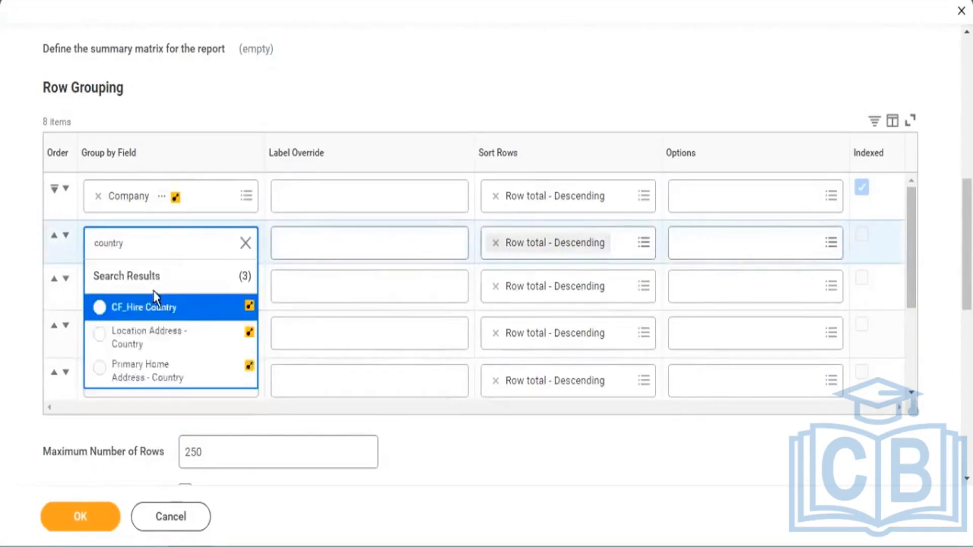
pyautogui.click(137, 339)
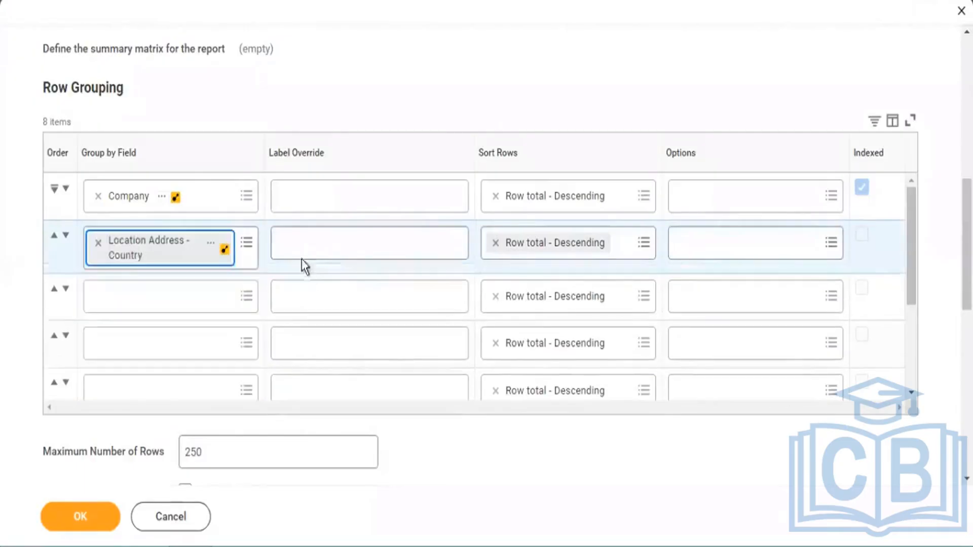
pyautogui.click(306, 248)
pyautogui.write('Country')
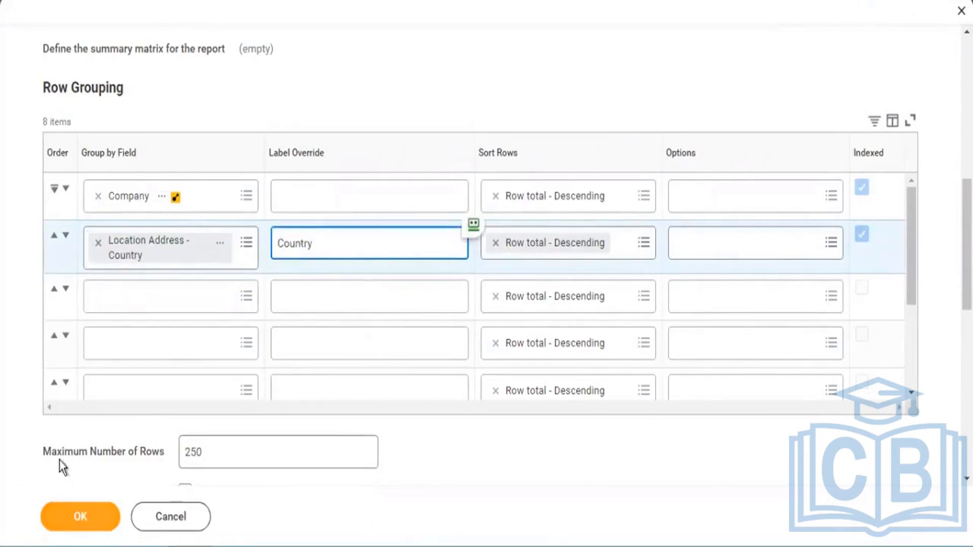
pyautogui.click(74, 532)
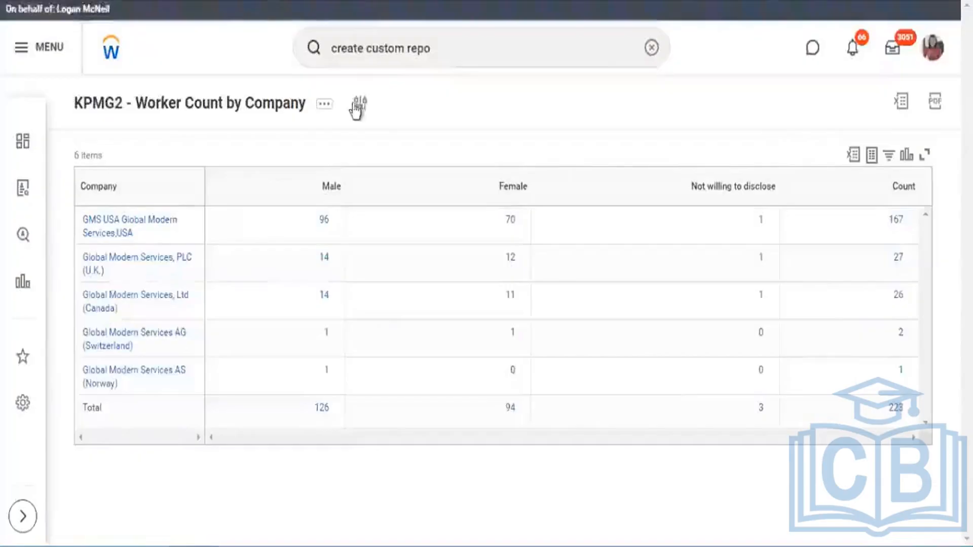
# Rerun the report with all worker type prompts blank and review the counts by company and country
pyautogui.click(358, 107)
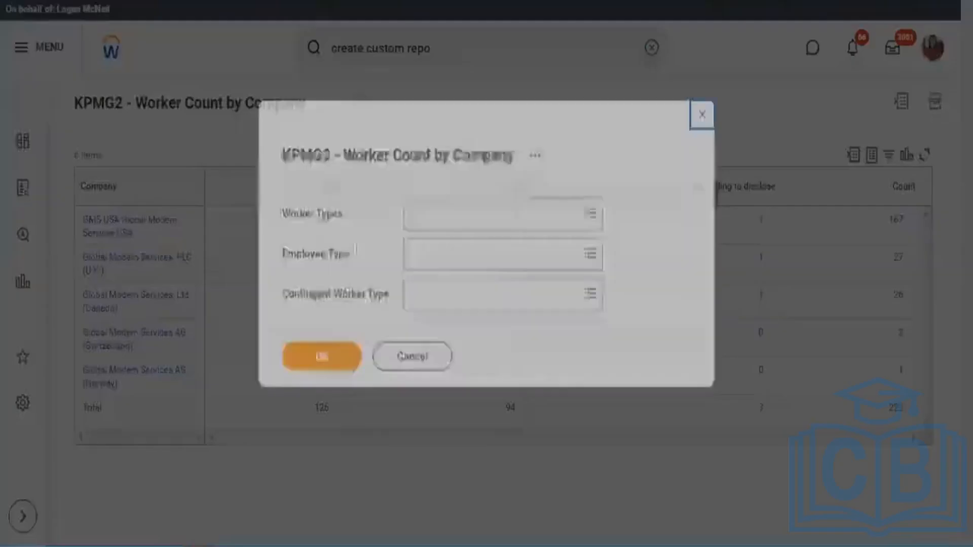
pyautogui.click(345, 356)
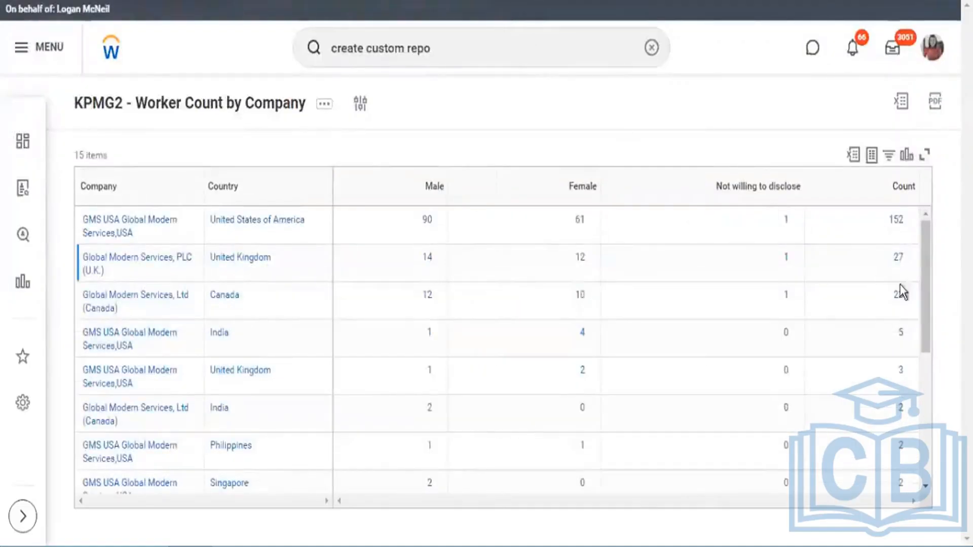
pyautogui.moveTo(923, 310); pyautogui.dragTo(926, 494)
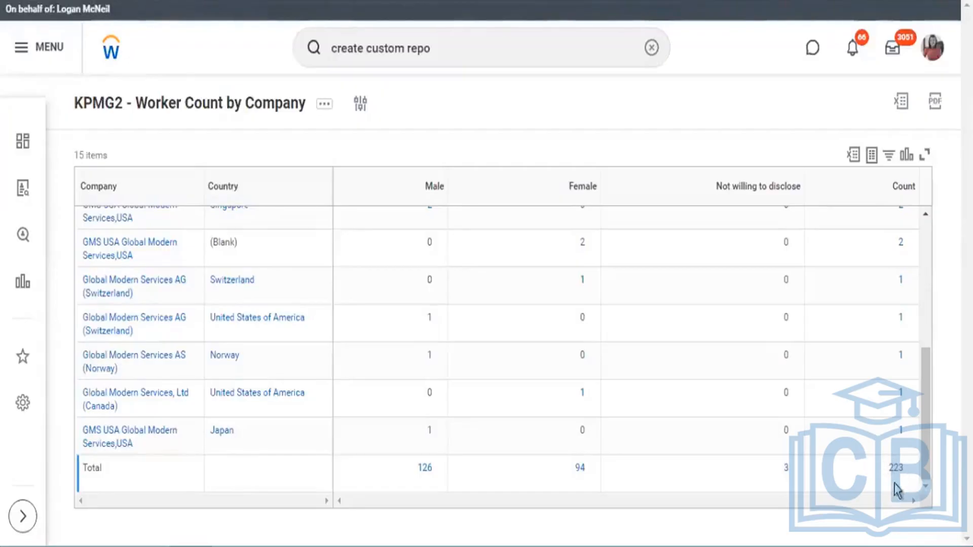
pyautogui.moveTo(925, 445); pyautogui.dragTo(949, 198)
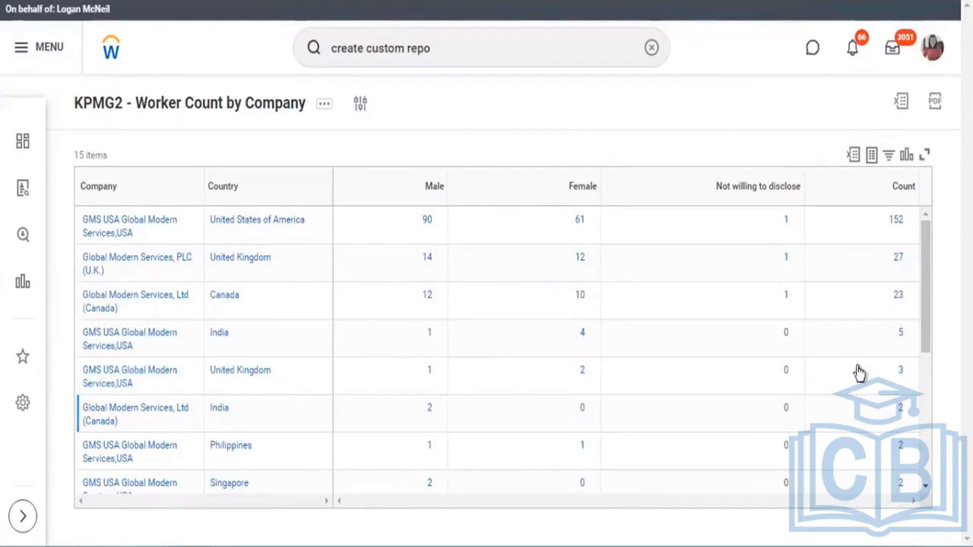
pyautogui.moveTo(930, 336); pyautogui.dragTo(929, 274)
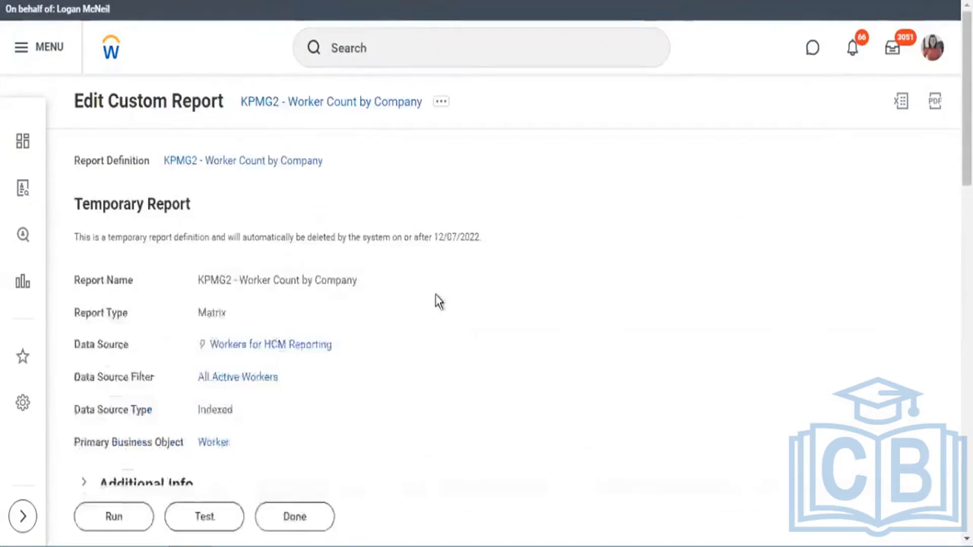
# Check the Sort Rows settings of the Company and Location Address - Country row groupings in the report definition
pyautogui.scroll(-5, 435, 298)
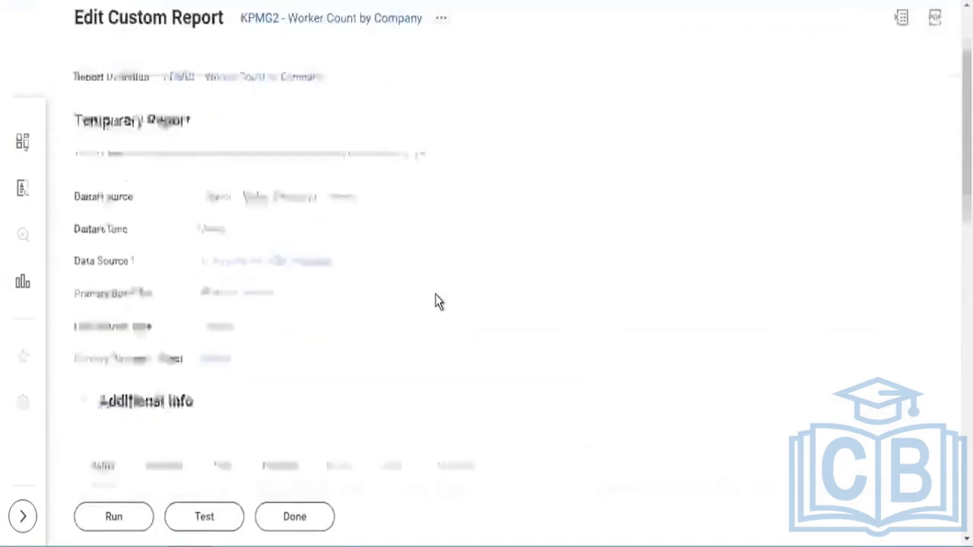
pyautogui.scroll(-3, 204, 365)
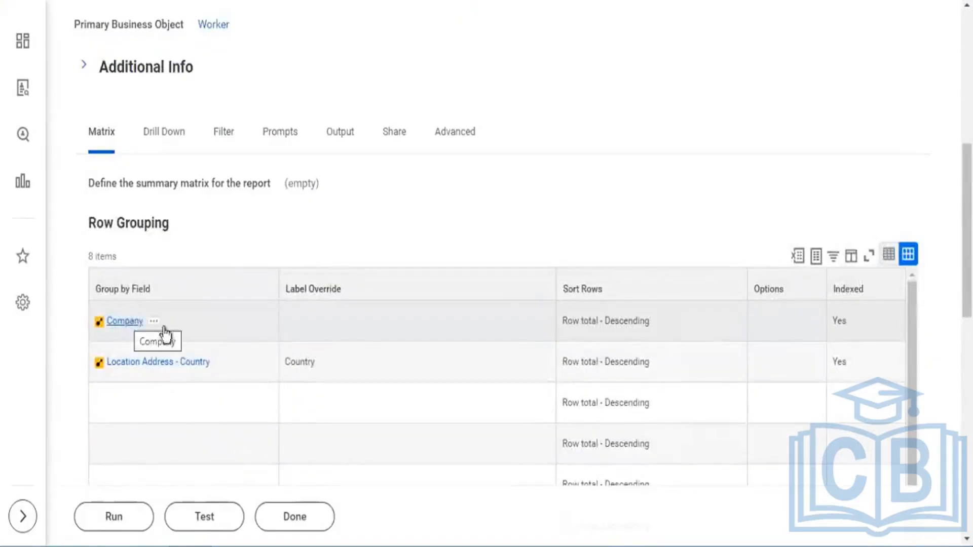
pyautogui.moveTo(217, 364); pyautogui.dragTo(107, 326)
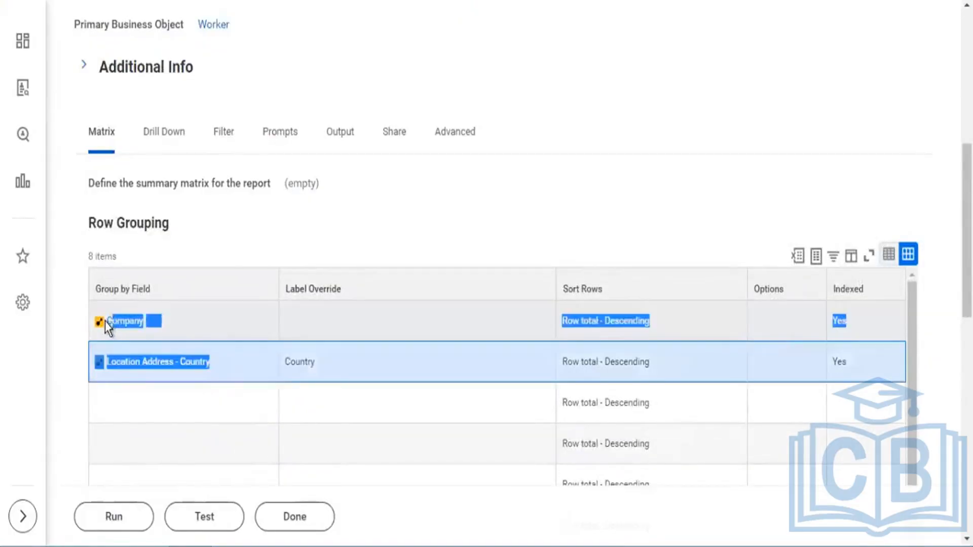
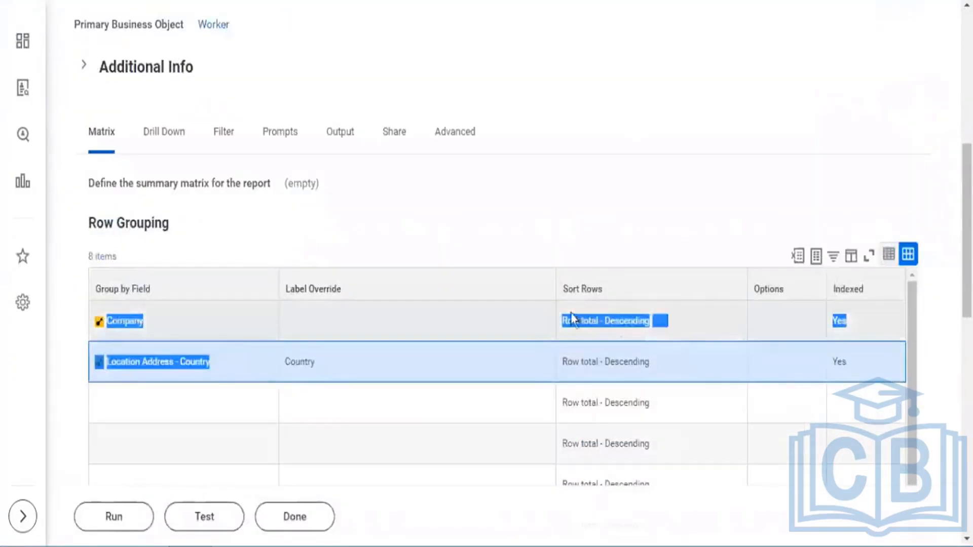
pyautogui.click(567, 322)
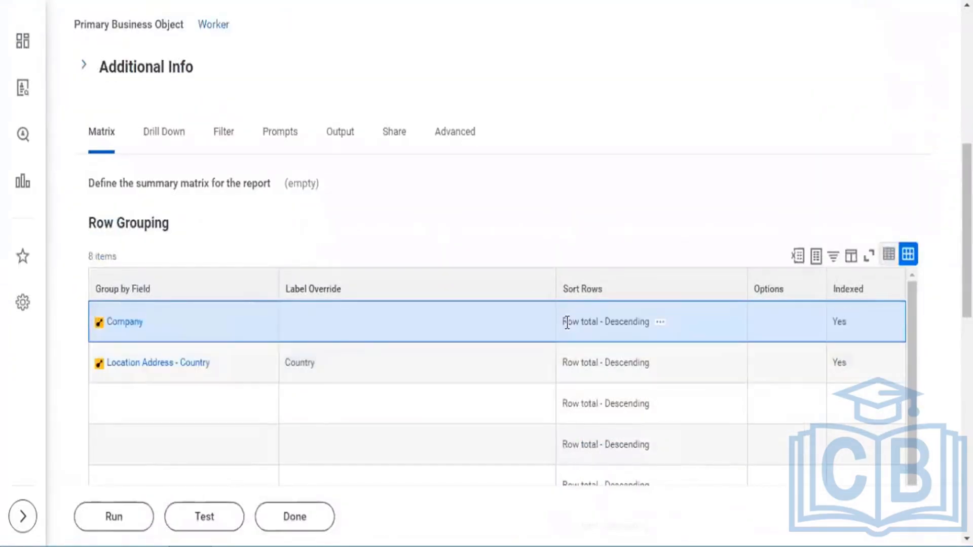
pyautogui.keyDown('shift'); pyautogui.click(633, 325); pyautogui.keyUp('shift')
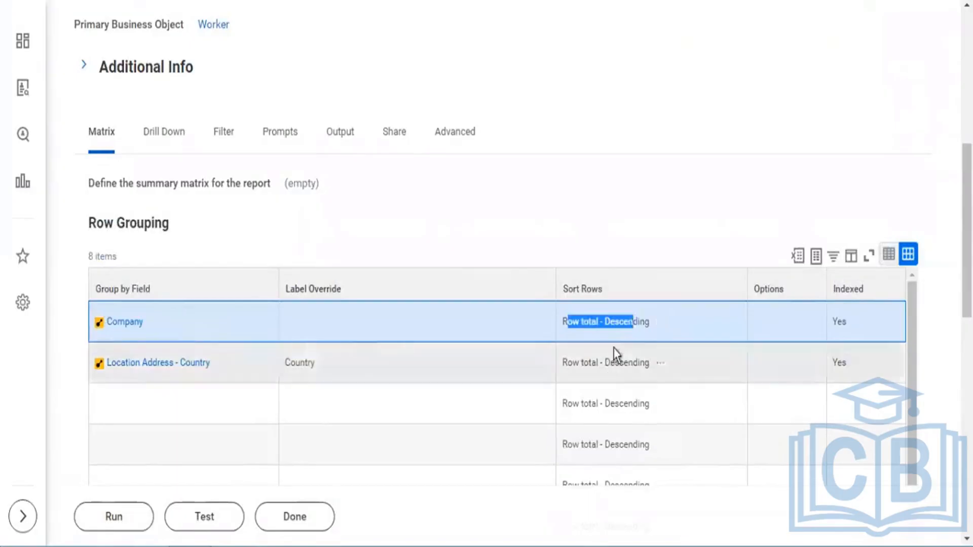
pyautogui.moveTo(572, 362); pyautogui.dragTo(629, 378)
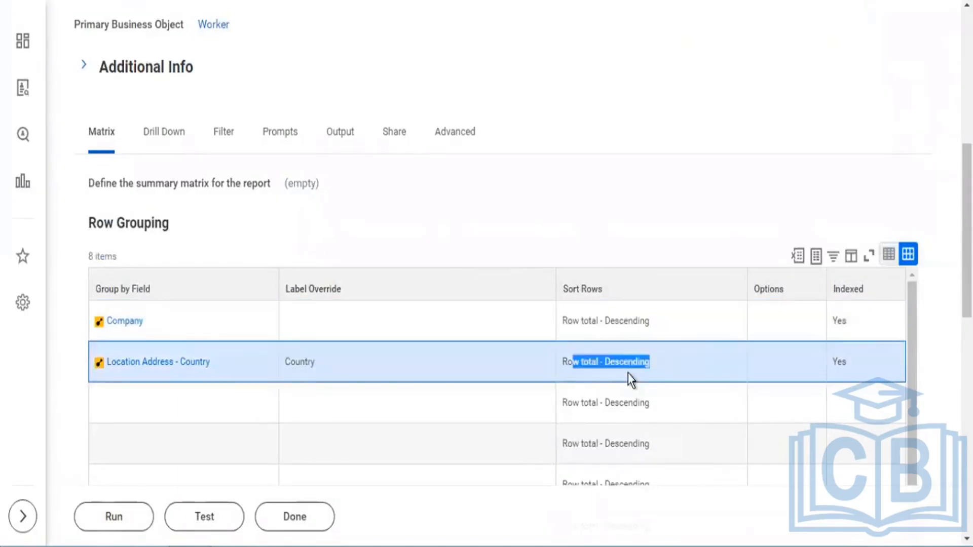
pyautogui.moveTo(611, 322); pyautogui.dragTo(561, 322)
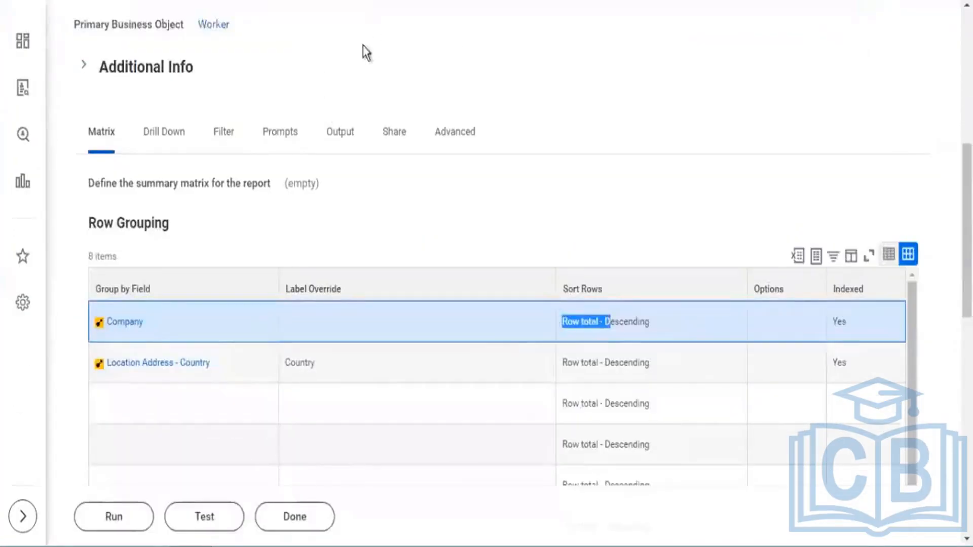
# Reopen the report definition for editing and set Sort Rows of the Location Address - Country row grouping to Alphabetical - Ascending
pyautogui.scroll(5, 366, 47)
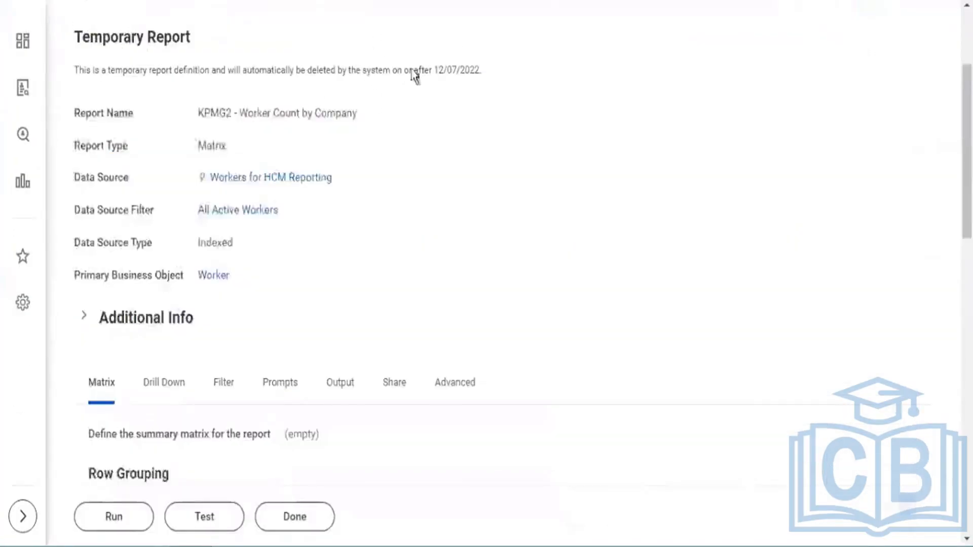
pyautogui.scroll(3, 415, 76)
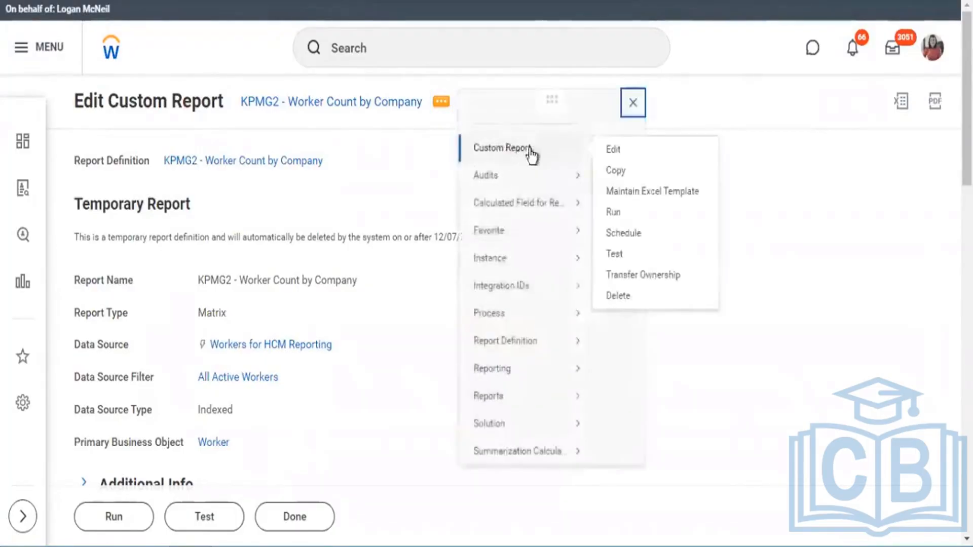
pyautogui.click(615, 170)
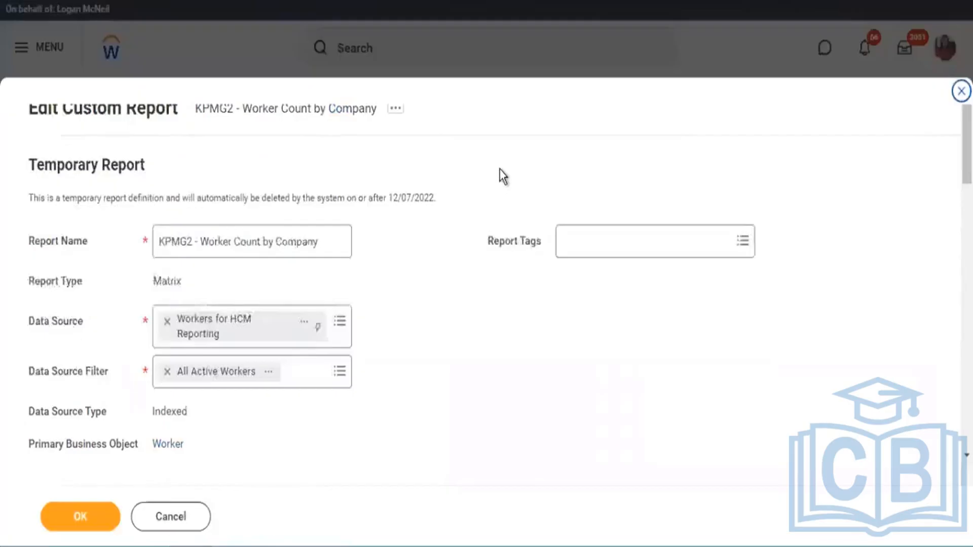
pyautogui.scroll(-7, 503, 174)
pyautogui.scroll(-2, 630, 261)
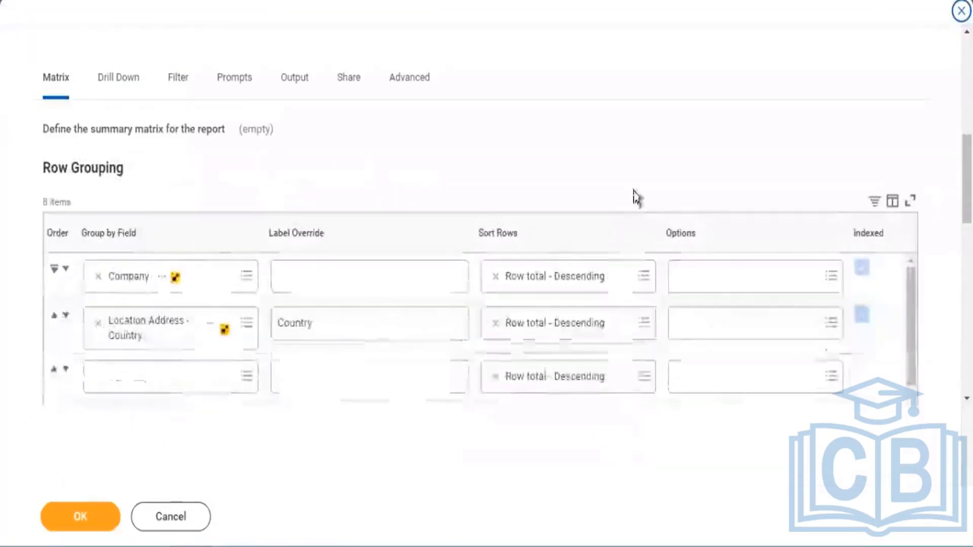
pyautogui.click(643, 323)
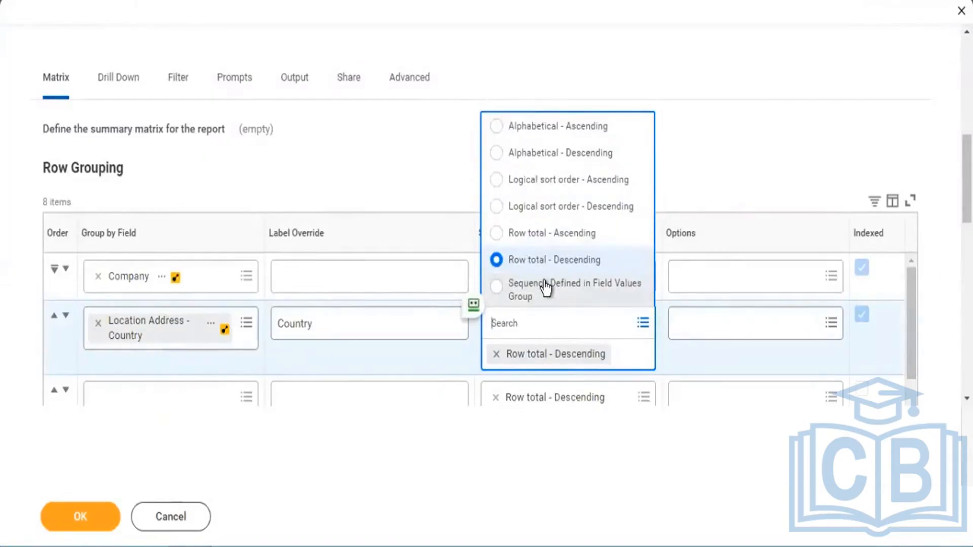
pyautogui.click(549, 132)
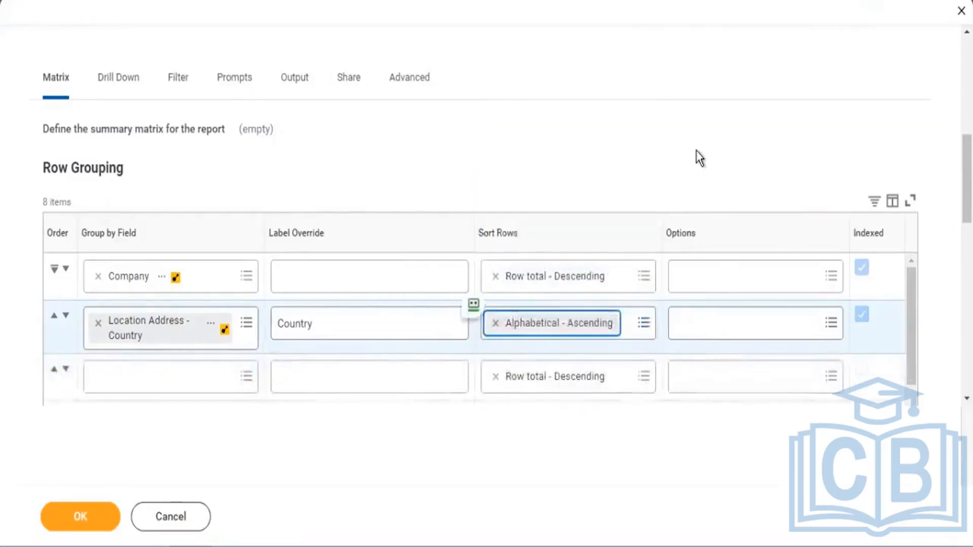
# Try to save the report definition, then read and dismiss the page error about the matrix row axis
pyautogui.click(102, 518)
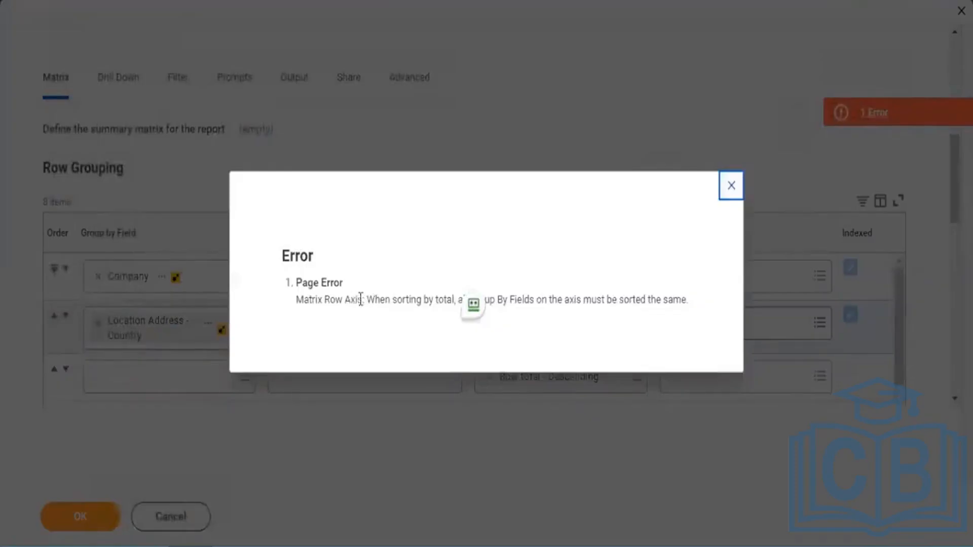
pyautogui.moveTo(695, 305); pyautogui.dragTo(401, 296)
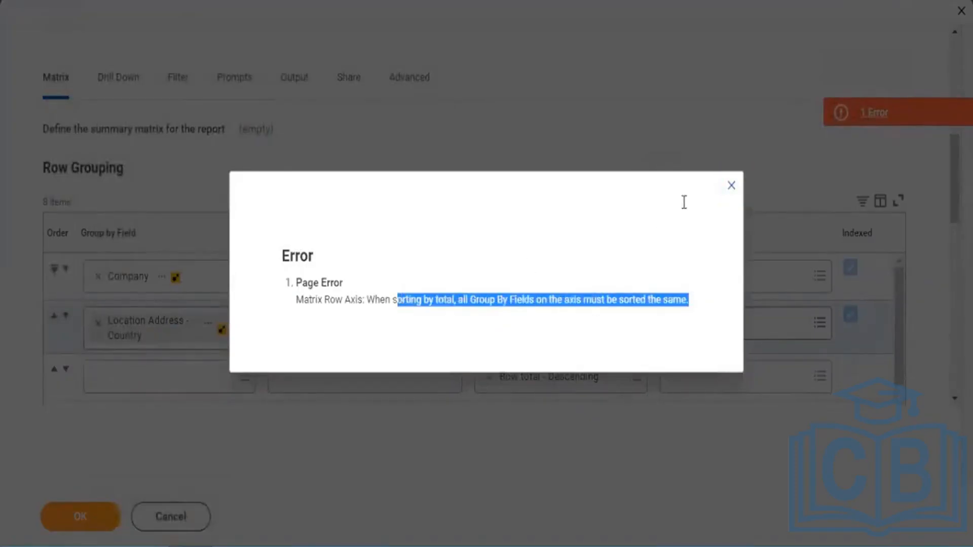
pyautogui.click(731, 191)
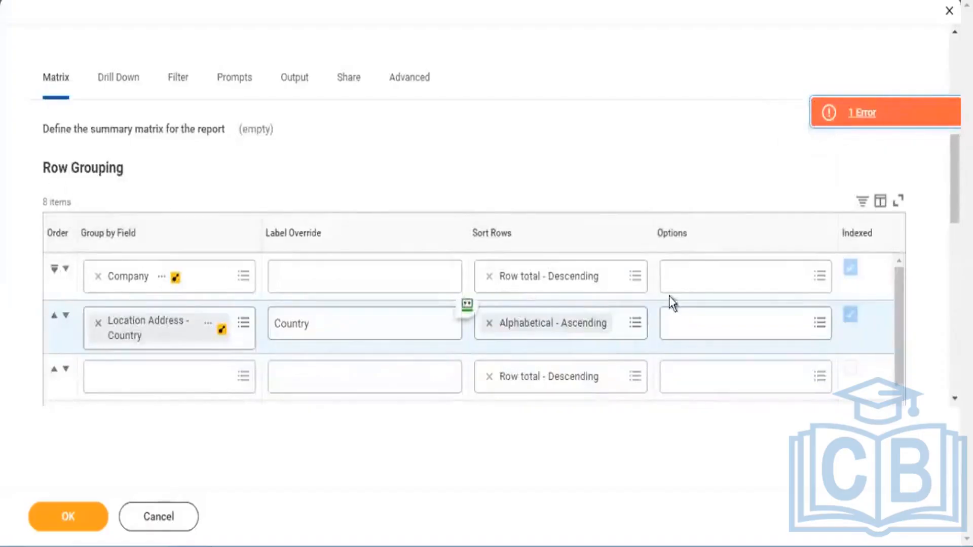
# Set Sort Rows of the Company row grouping to Alphabetical - Ascending as well
pyautogui.click(636, 277)
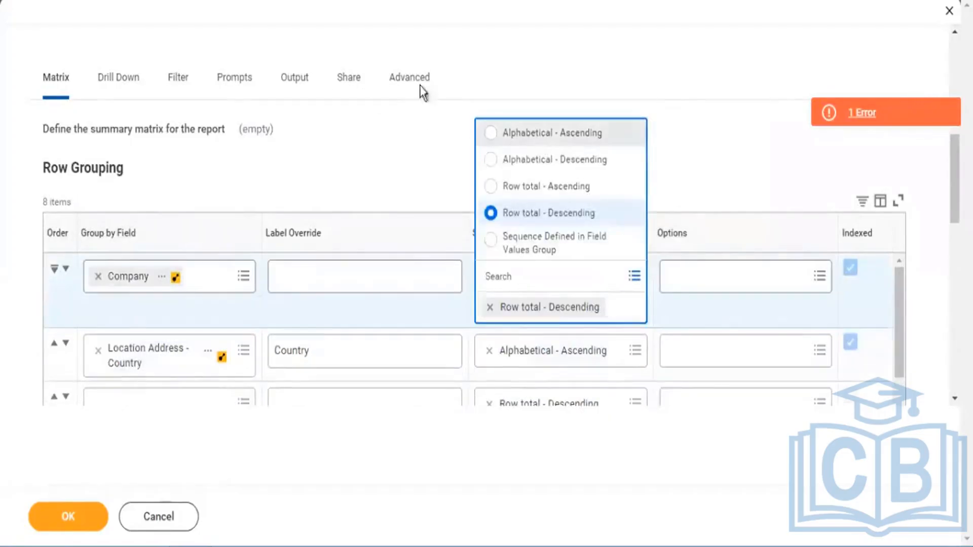
pyautogui.click(553, 133)
pyautogui.click(696, 138)
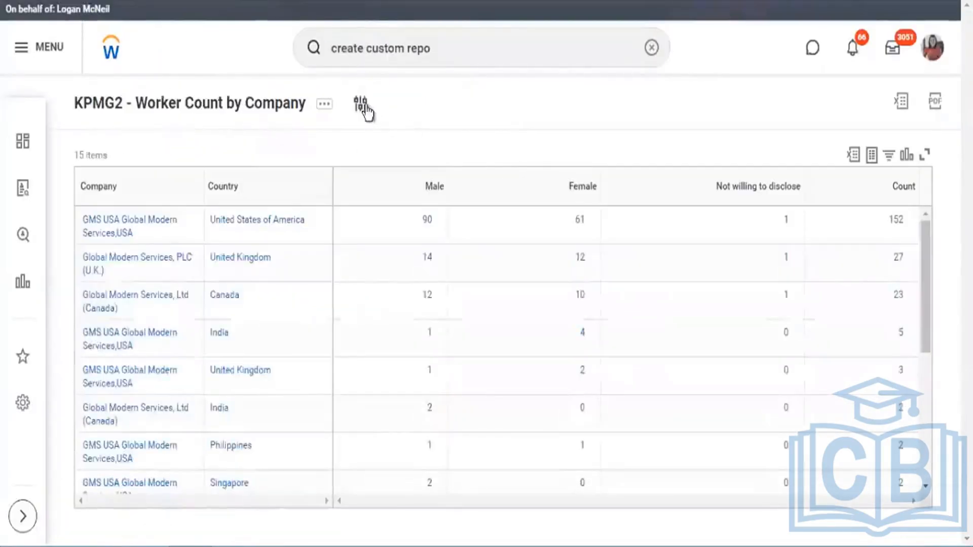
# Rerun the report with all worker type prompts blank and review the company and country order down to the total row
pyautogui.click(360, 104)
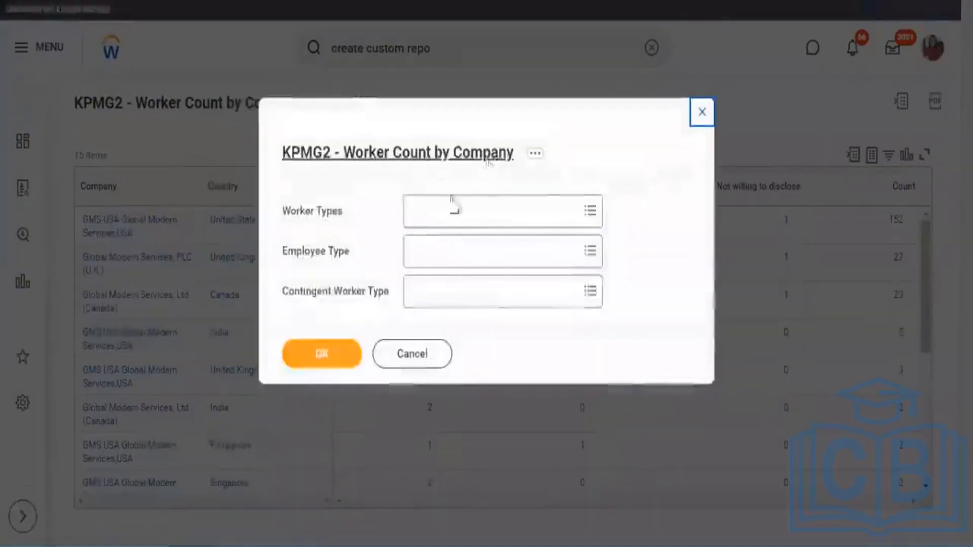
pyautogui.click(329, 355)
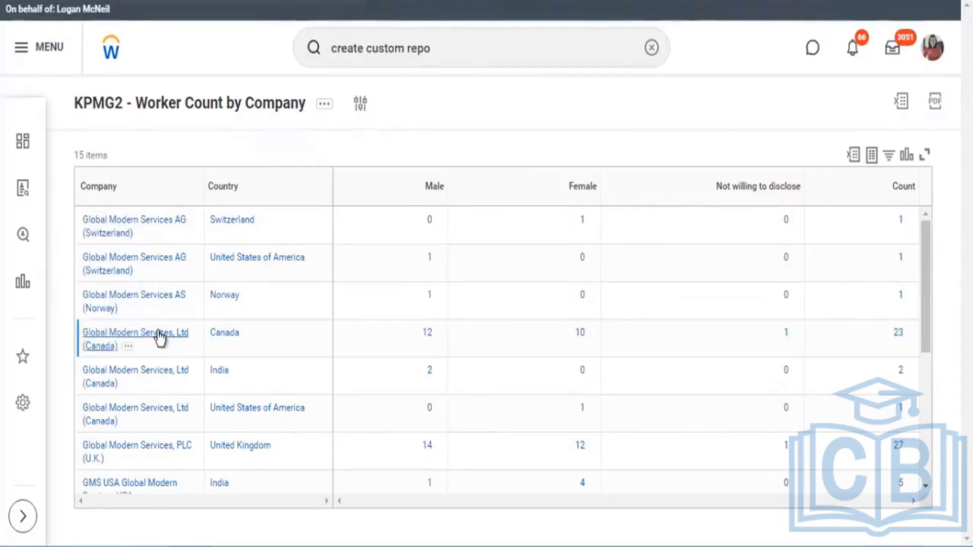
pyautogui.moveTo(926, 343); pyautogui.dragTo(939, 482)
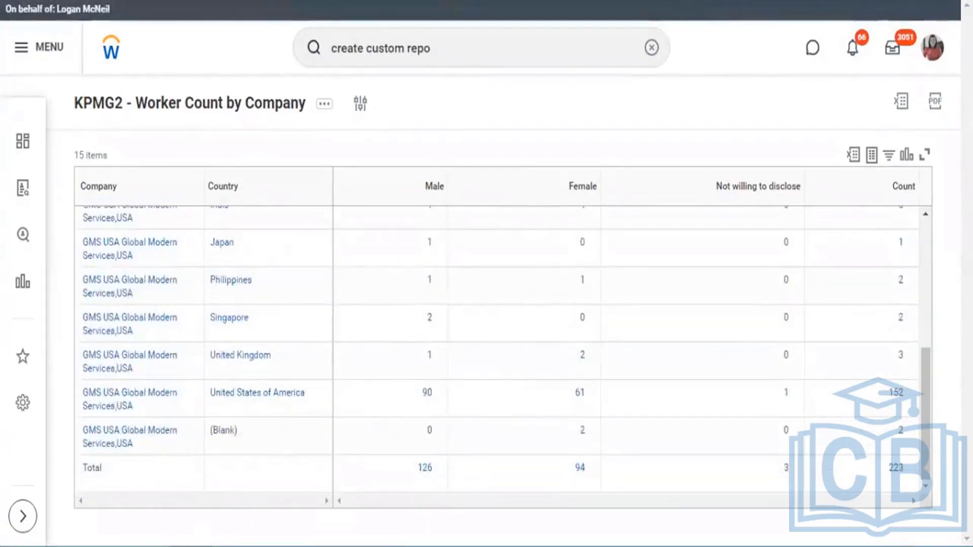
# Reopen the report definition for editing and list all available fields for the Company row grouping
pyautogui.click(442, 107)
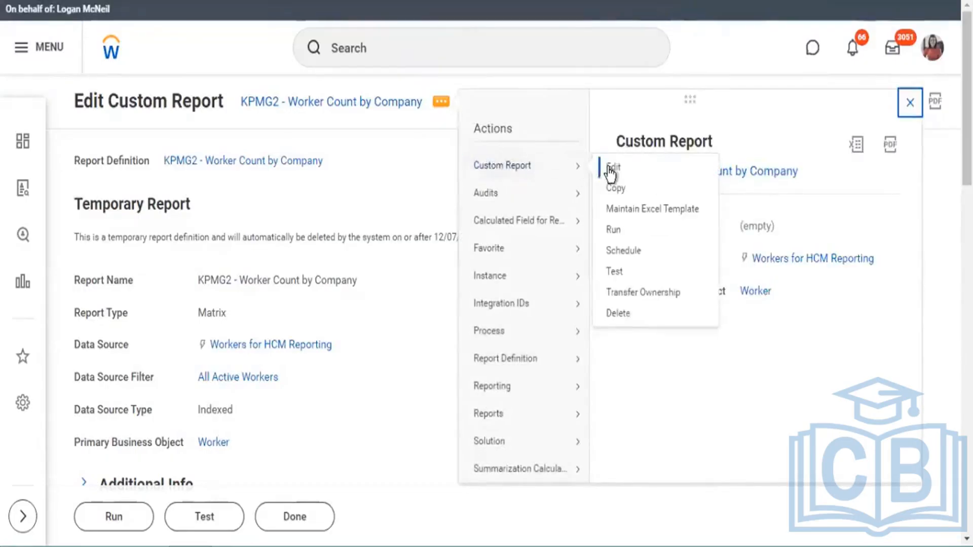
pyautogui.click(456, 176)
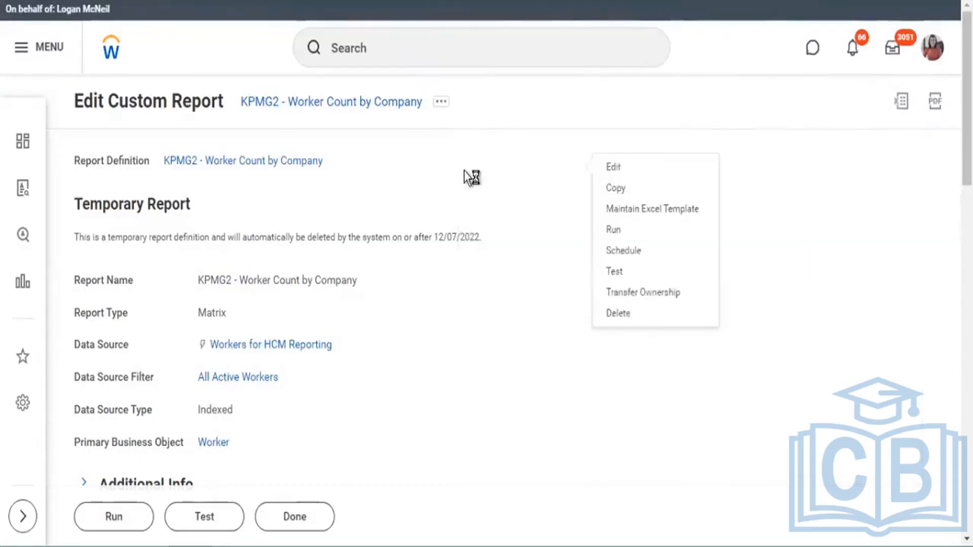
pyautogui.scroll(-5, 473, 168)
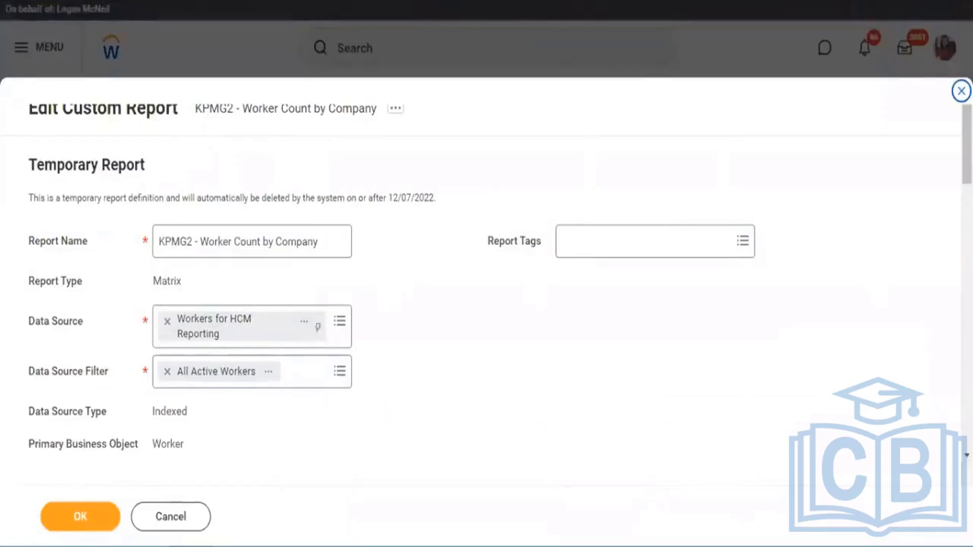
pyautogui.scroll(-9, 304, 254)
pyautogui.scroll(-2, 189, 387)
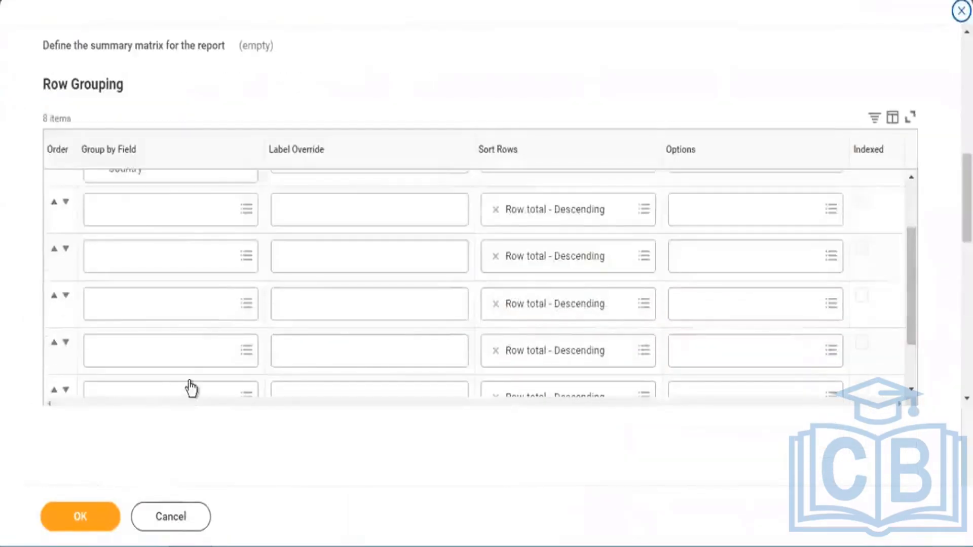
pyautogui.scroll(3, 354, 192)
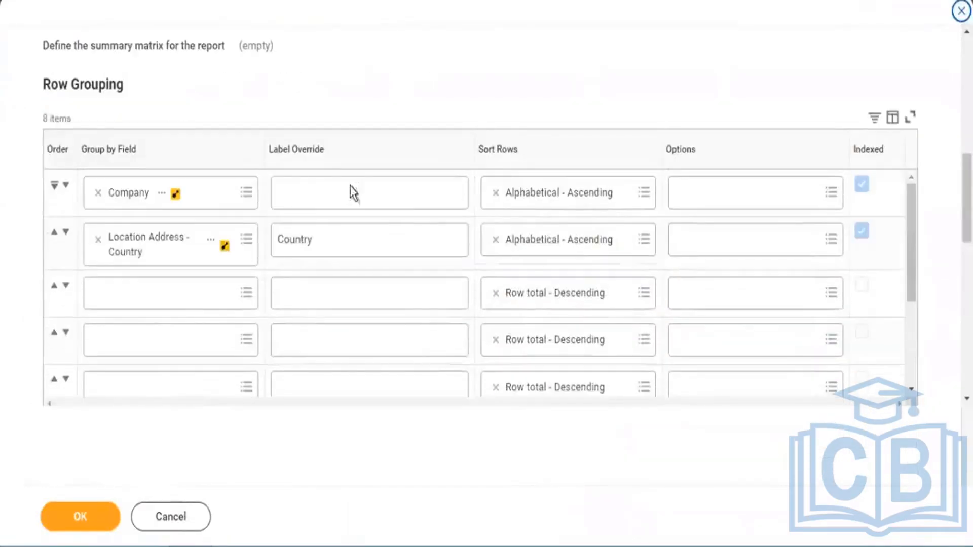
pyautogui.click(248, 195)
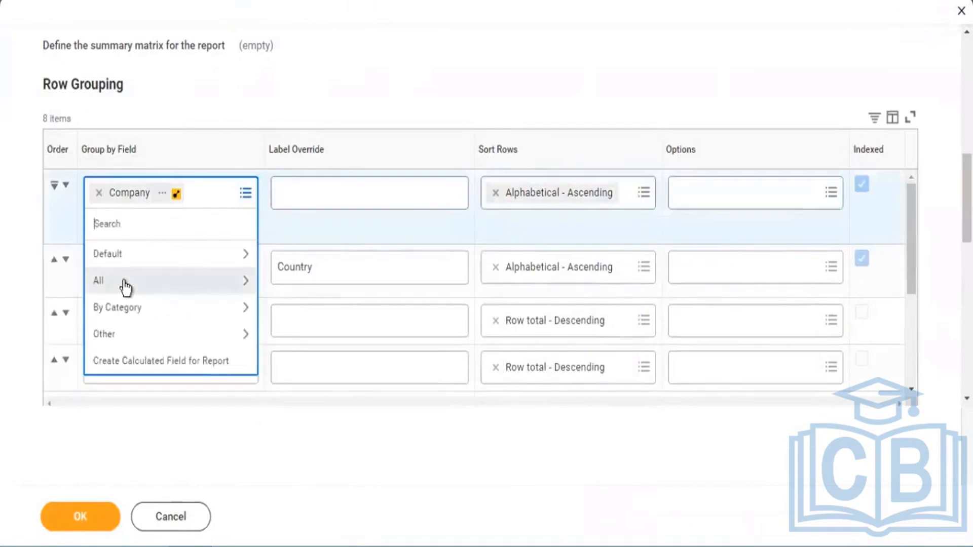
pyautogui.click(124, 282)
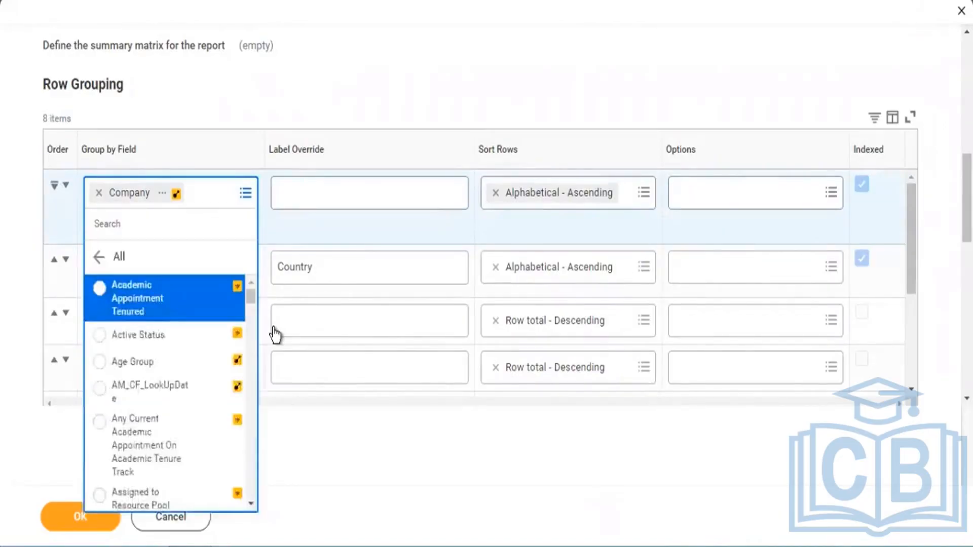
# Examine the available group-by fields and their field type markers from Academic Appointment Tenured to the Calibration ratings
pyautogui.press('Down')
pyautogui.press('Down')
pyautogui.press('Down')
pyautogui.press('Down')
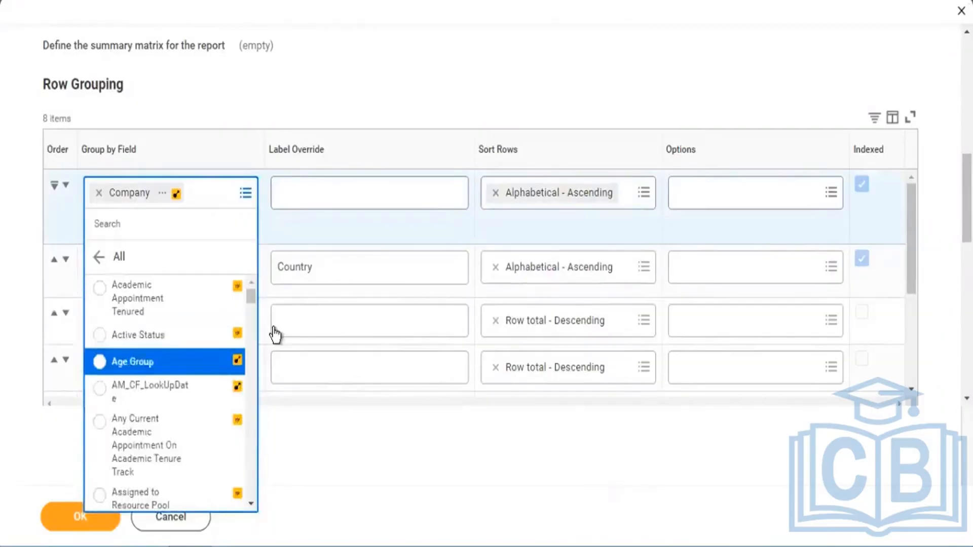
pyautogui.press('Down')
pyautogui.press('Down')
pyautogui.press('Down')
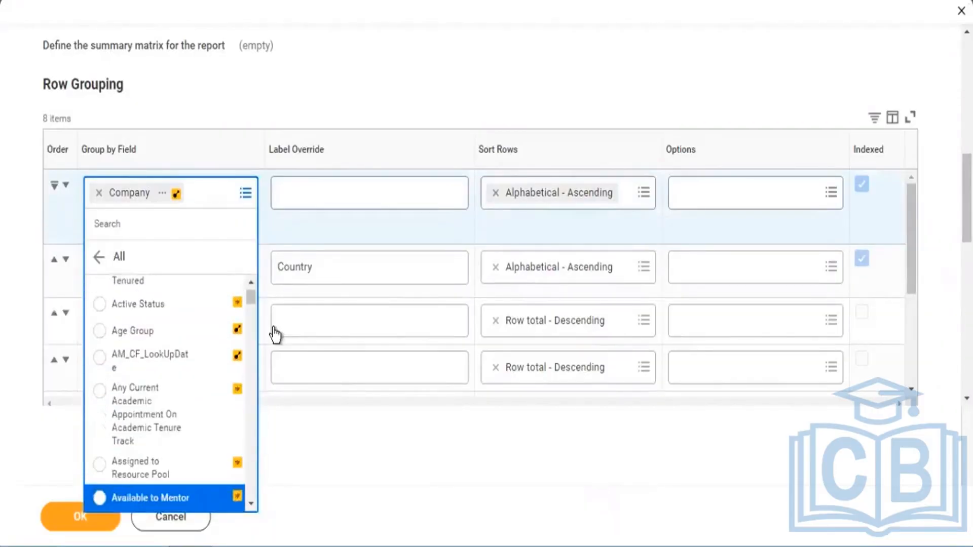
pyautogui.press('Down')
pyautogui.press('Down')
pyautogui.press('Down')
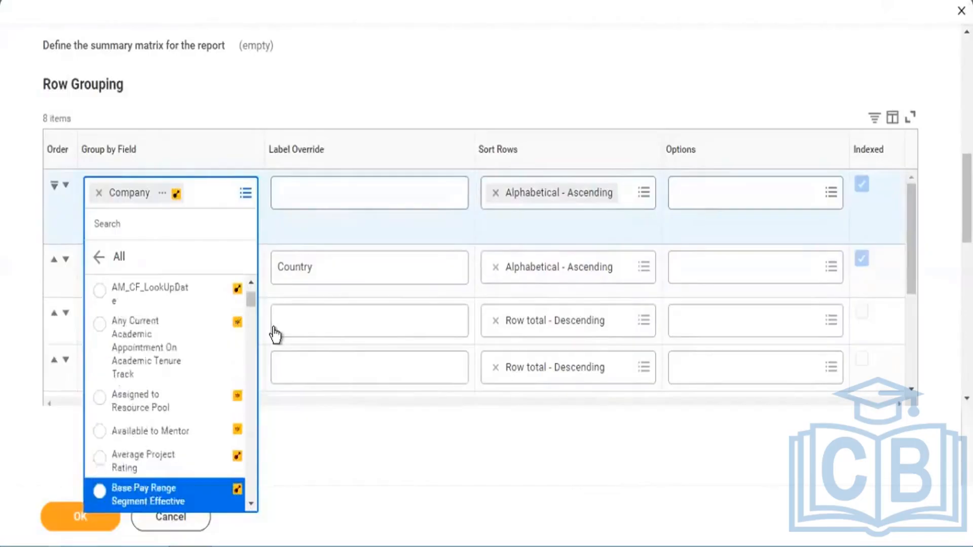
pyautogui.press('Down')
pyautogui.press('Down')
pyautogui.press('Down')
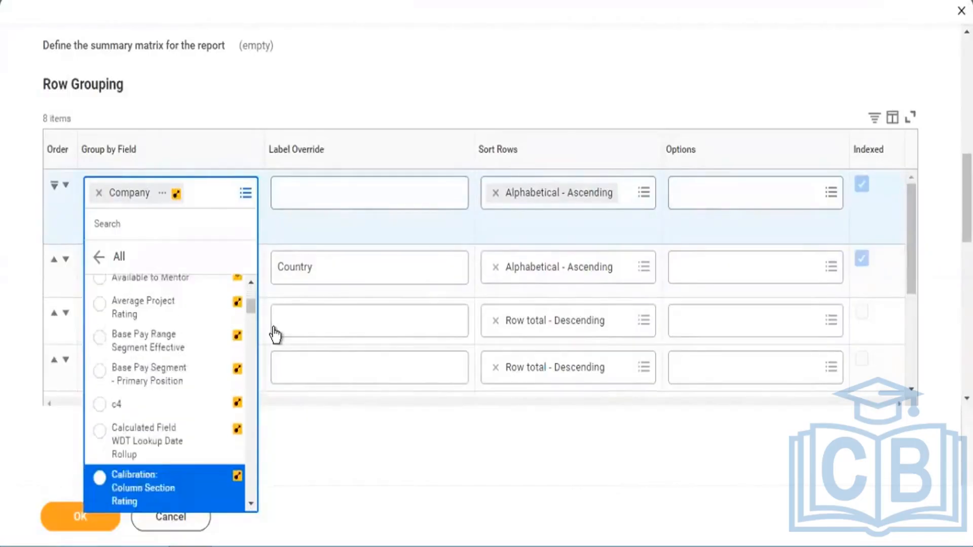
pyautogui.press('Down')
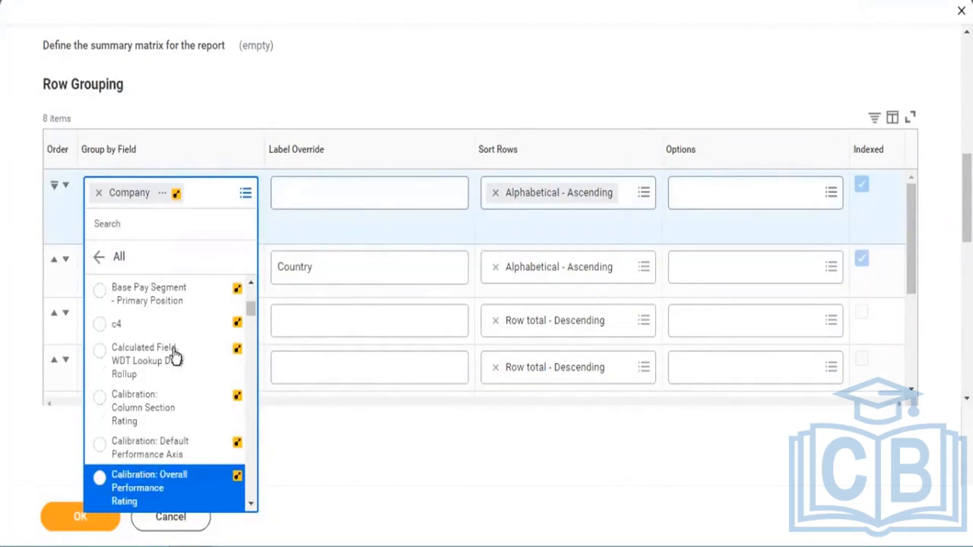
pyautogui.scroll(5, 204, 374)
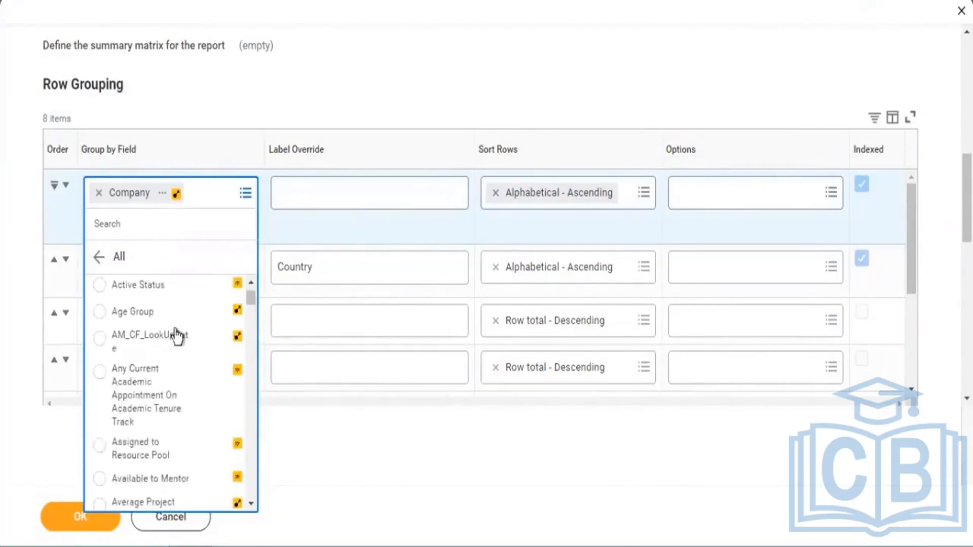
# Replace Company with Age Group as the first row grouping field and open the Age Group report field details
pyautogui.click(132, 313)
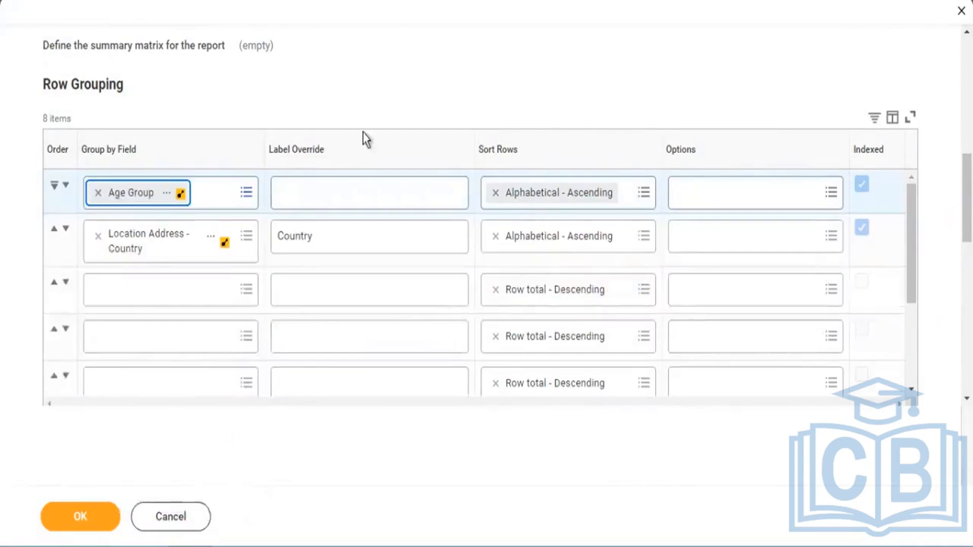
pyautogui.click(167, 195)
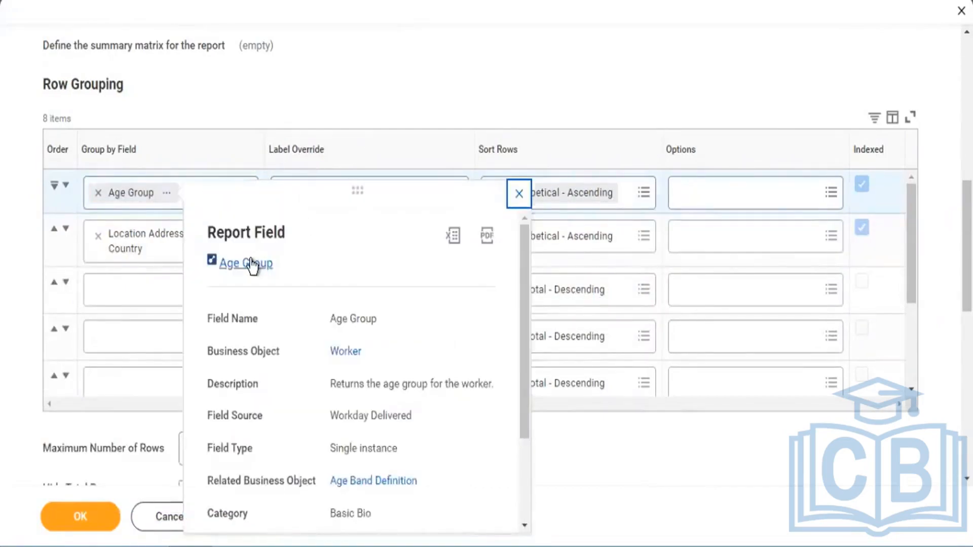
pyautogui.click(252, 264)
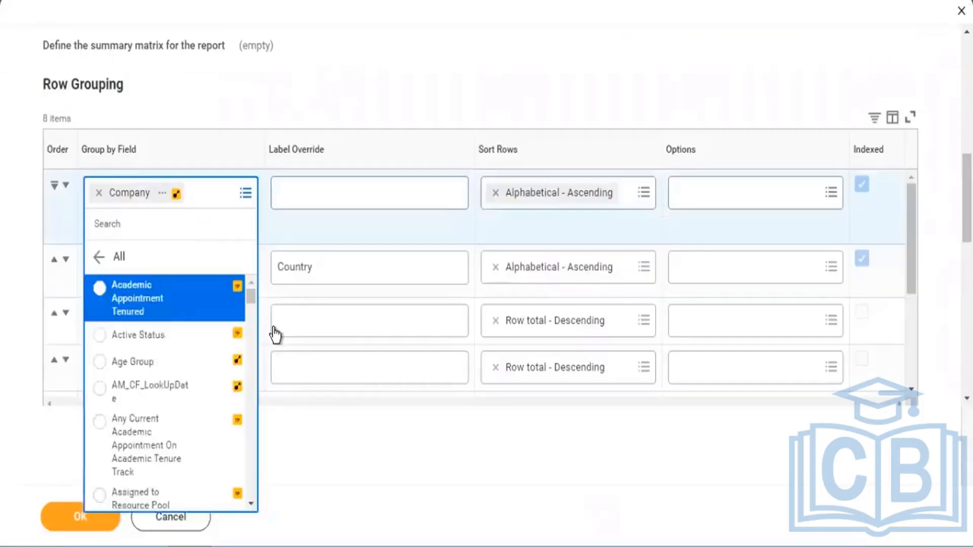
# Examine the list of available group-by fields for the first row grouping, down to the Calibration: Overall Performance Rating field
pyautogui.press('Down')
pyautogui.press('Down')
pyautogui.press('Down')
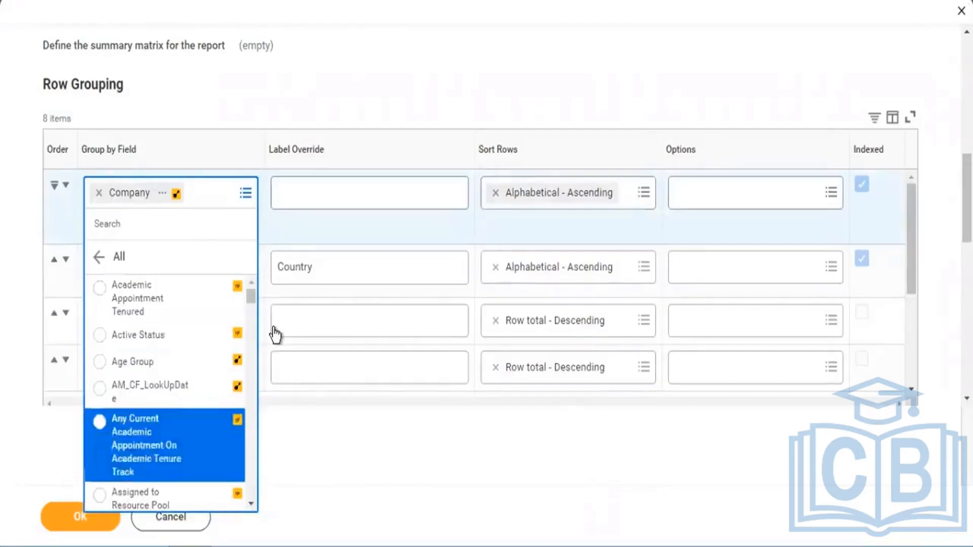
pyautogui.press('Down')
pyautogui.press('Down')
pyautogui.press('Down')
pyautogui.press('Down')
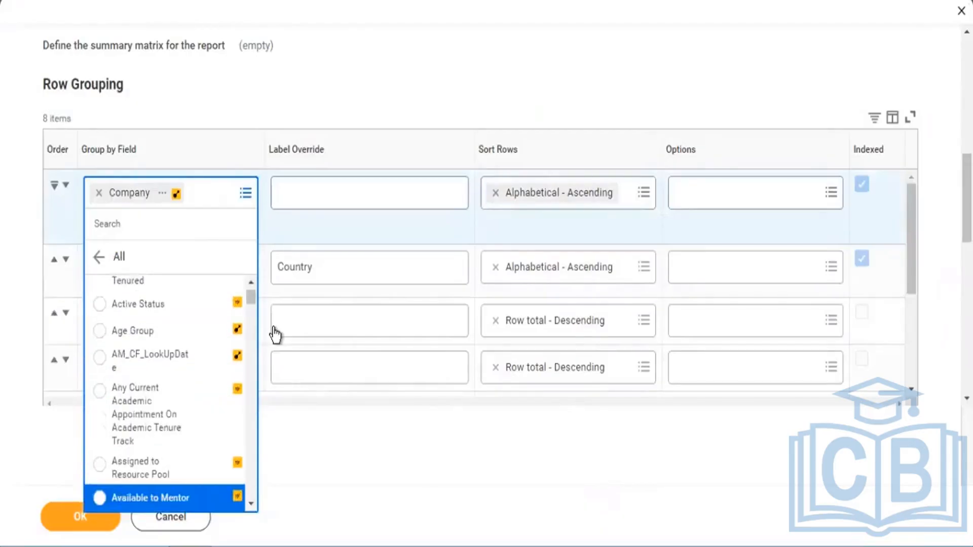
pyautogui.press('Down')
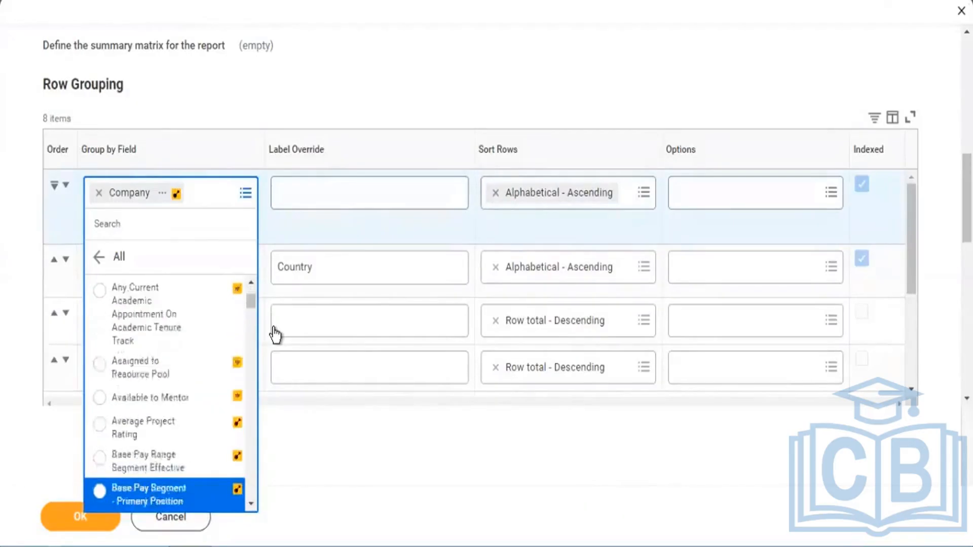
pyautogui.press('Down')
pyautogui.press('Down')
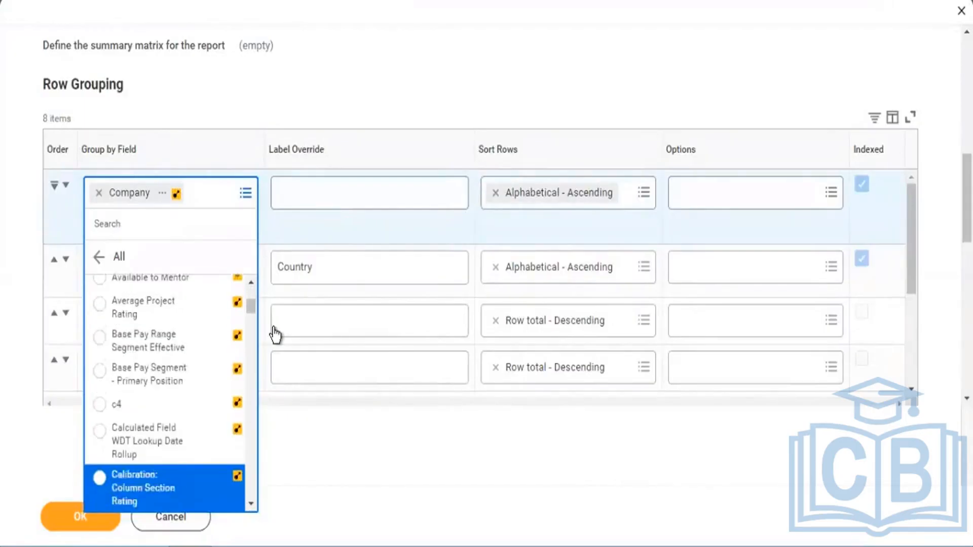
pyautogui.press('Down')
pyautogui.press('Down')
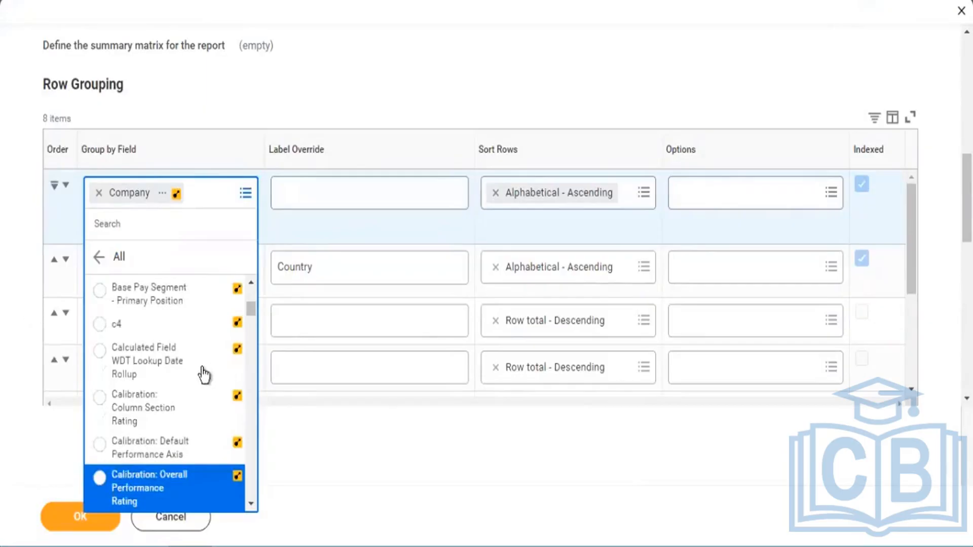
# Replace Company with Age Group as the first row grouping field and view the Age Group field's details
pyautogui.scroll(3, 197, 370)
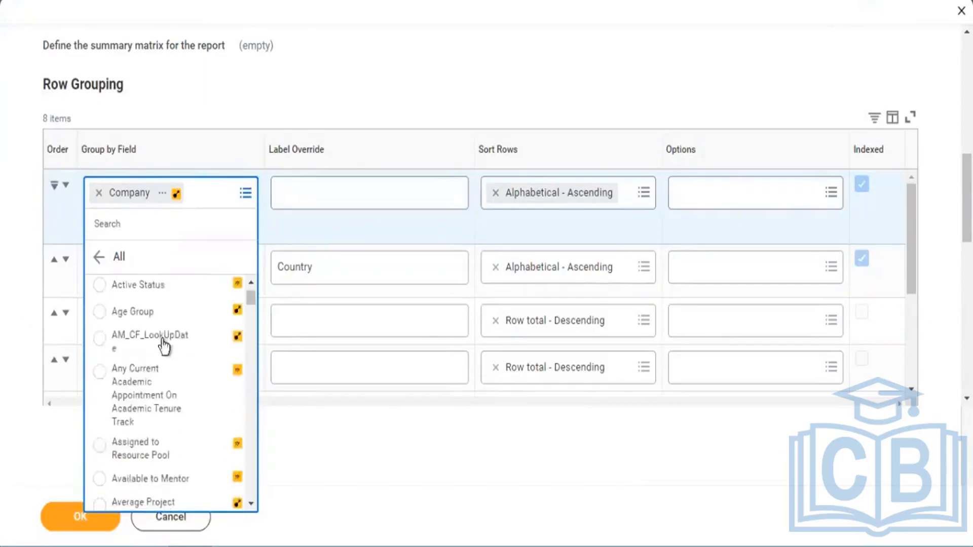
pyautogui.click(133, 315)
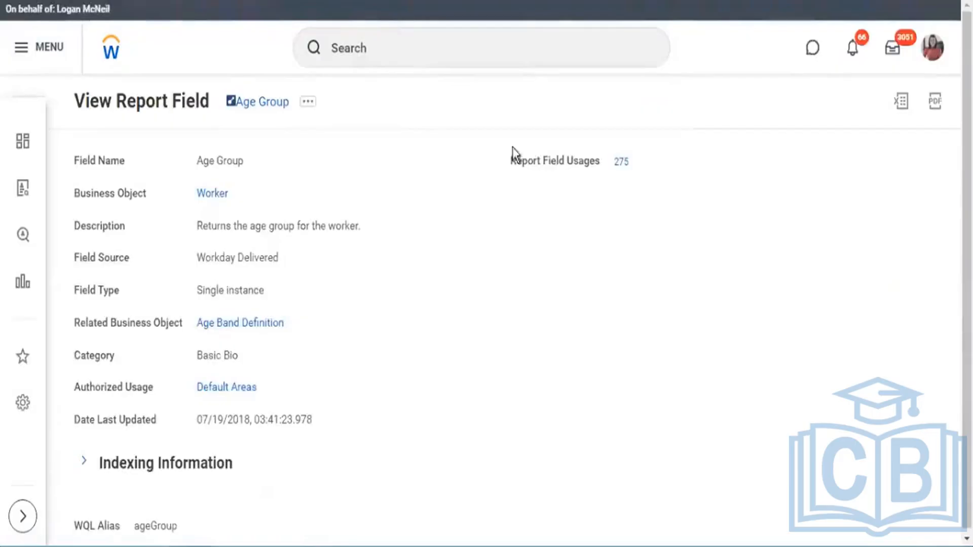
# Find and open the Maintain Age Band Definition task and review the minimum and maximum of every age band
pyautogui.click(423, 52)
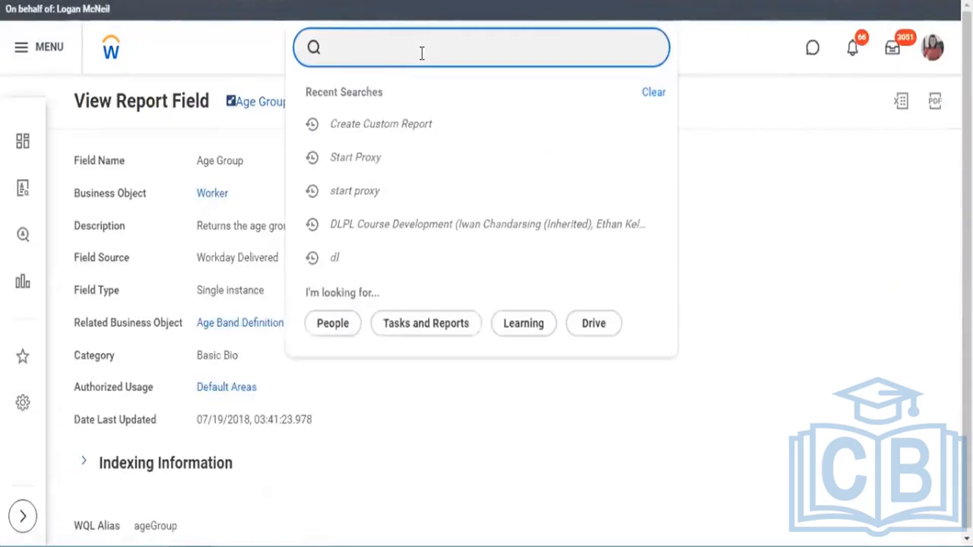
pyautogui.write('main age ba')
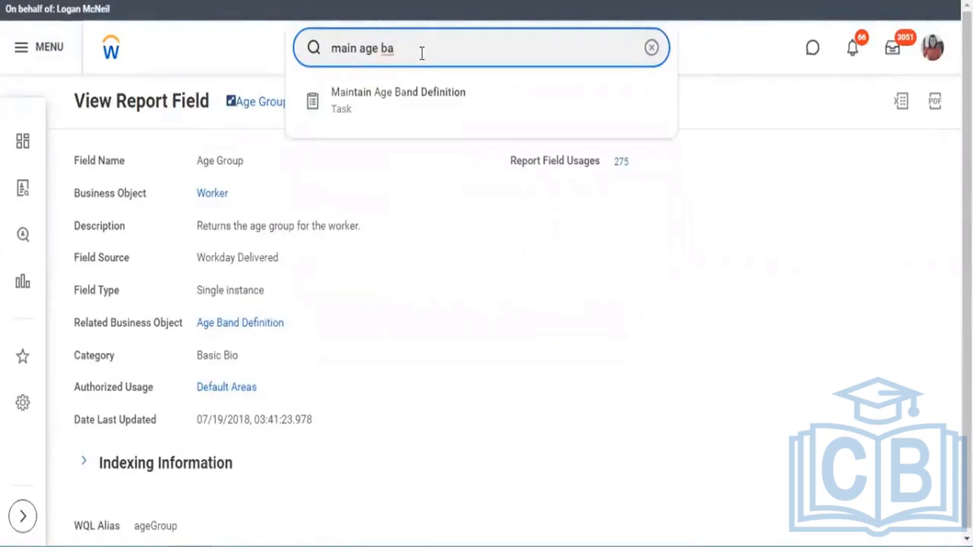
pyautogui.press('Down')
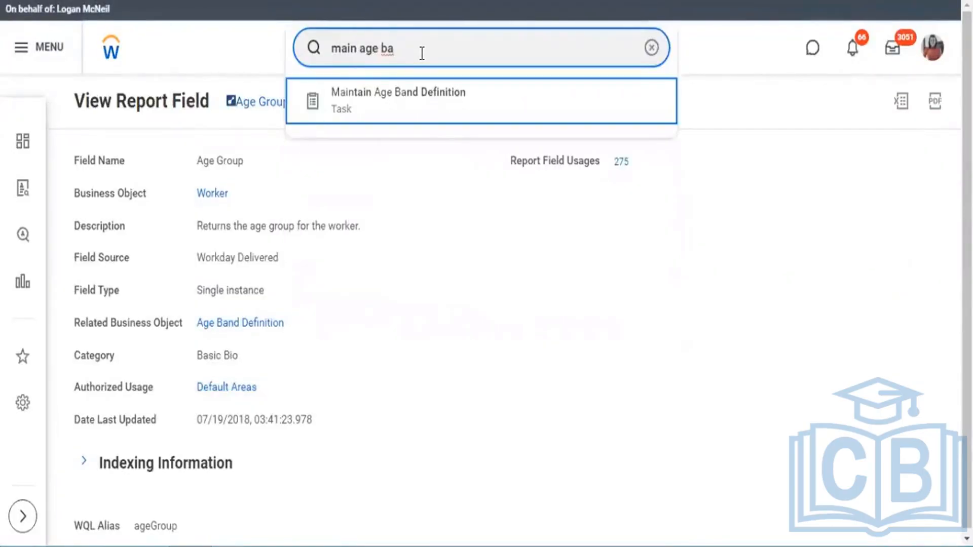
pyautogui.press('Return')
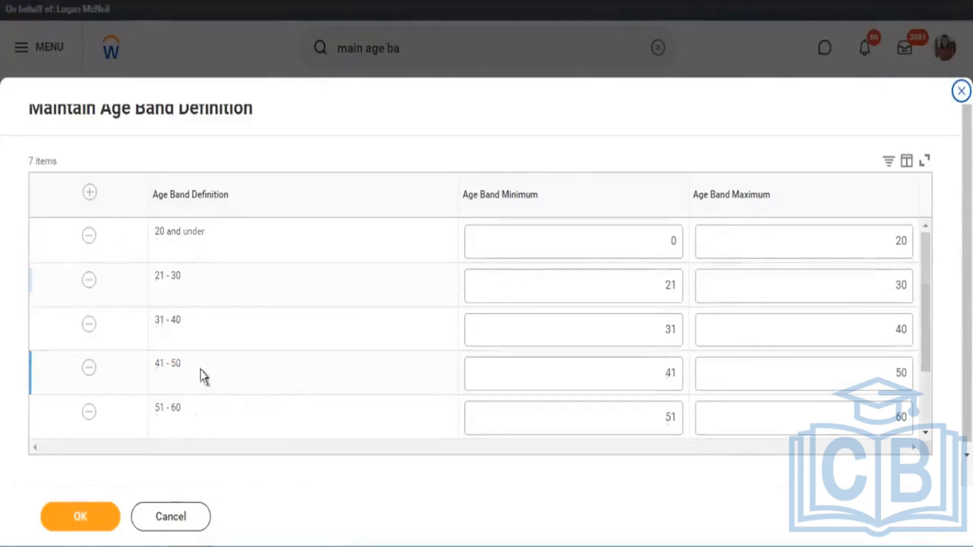
pyautogui.scroll(-2, 203, 373)
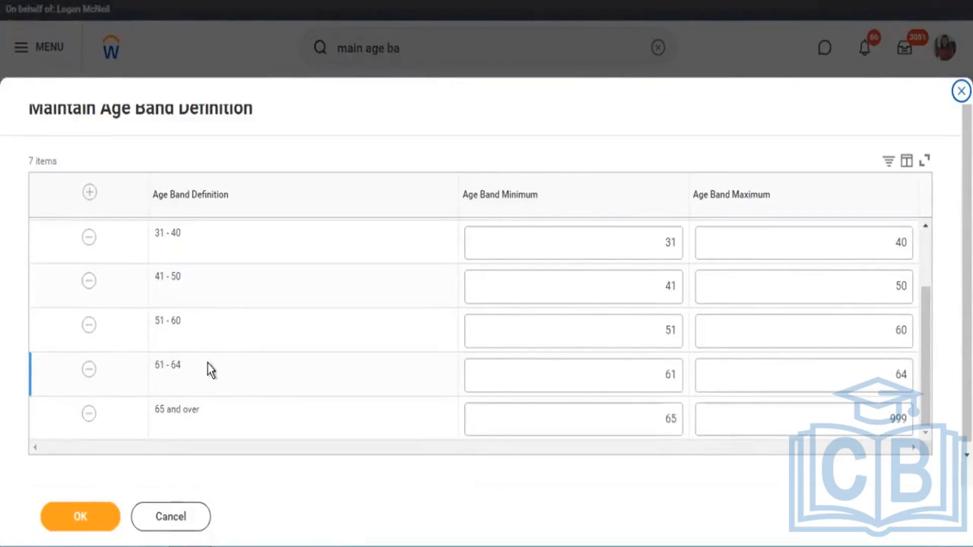
pyautogui.scroll(2, 207, 364)
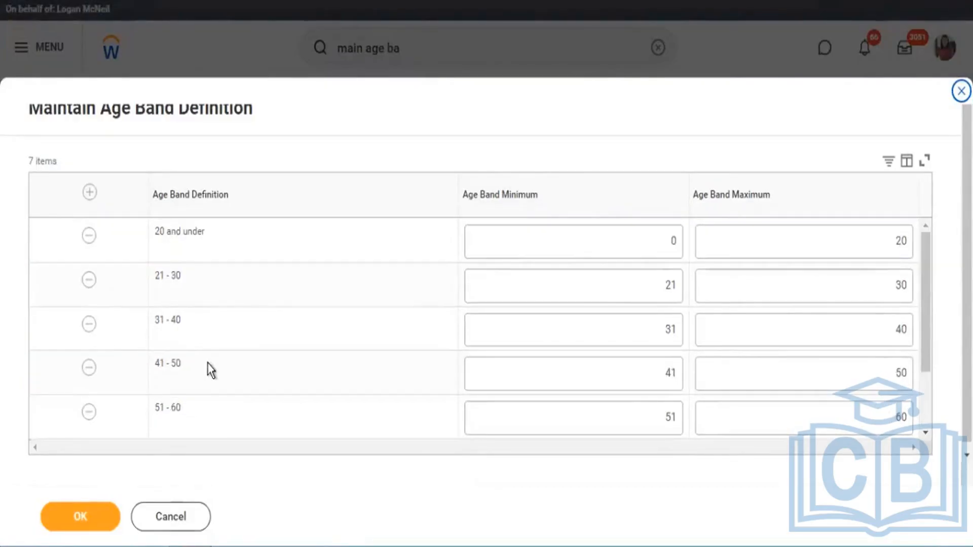
# Add a blank age band row, remove it again, and leave the age band definitions after checking the bands
pyautogui.click(90, 194)
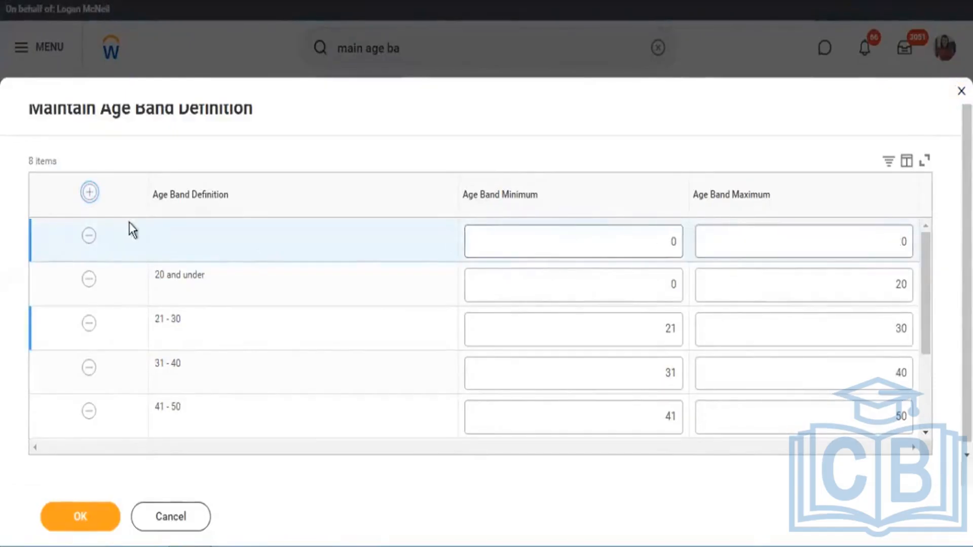
pyautogui.click(89, 240)
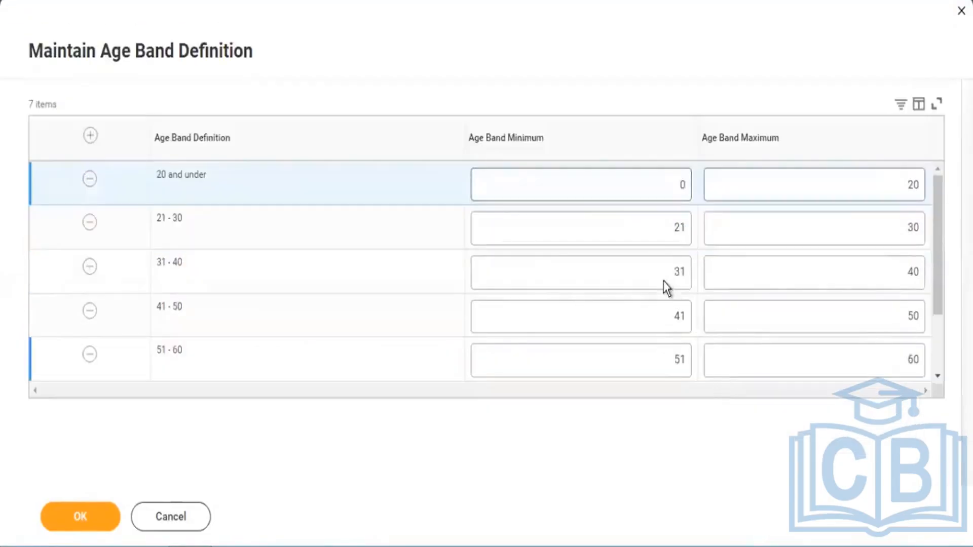
pyautogui.scroll(-2, 664, 280)
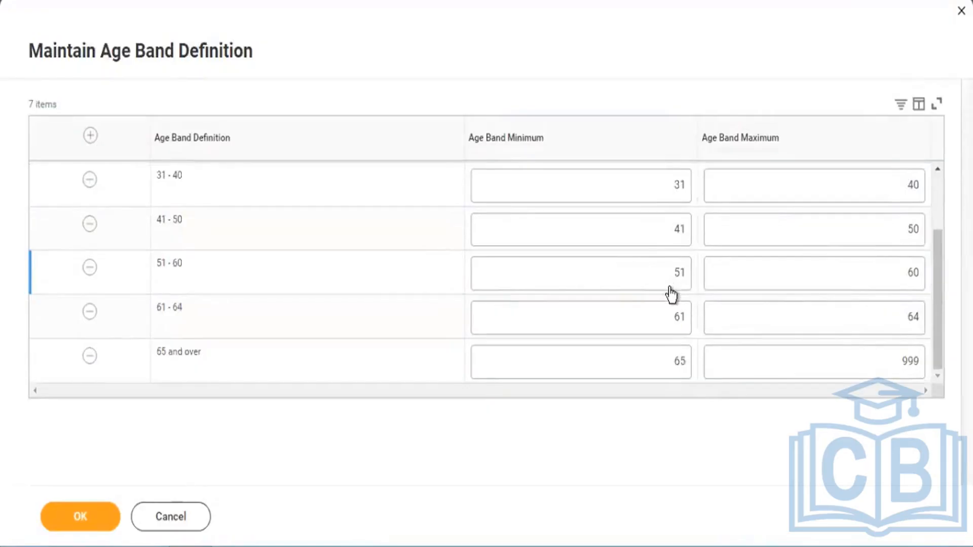
pyautogui.scroll(2, 667, 293)
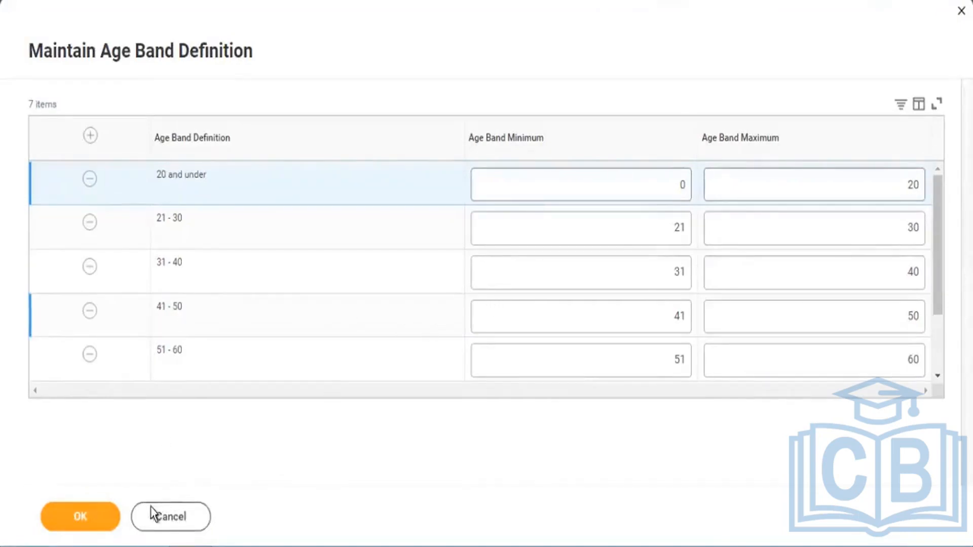
pyautogui.click(82, 516)
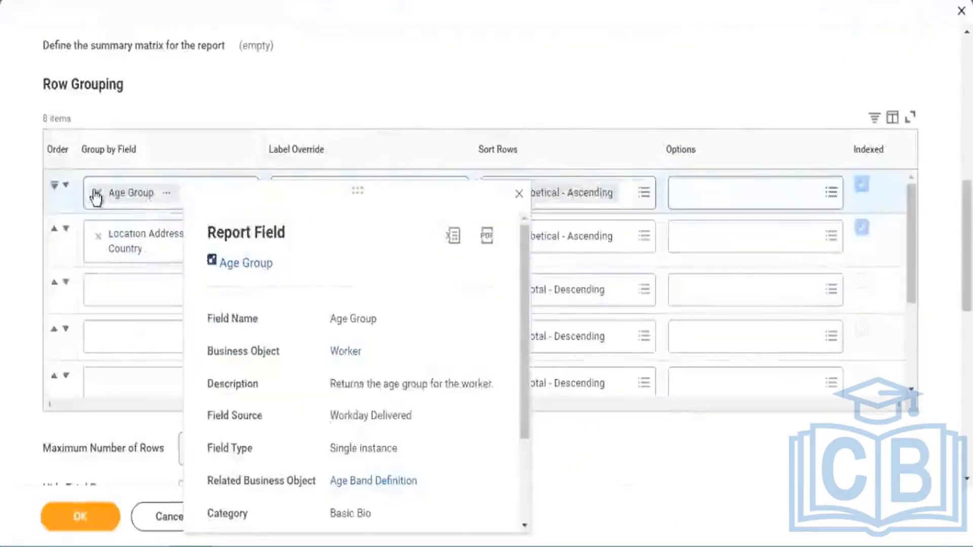
# Replace Age Group with Management Level - Primary Position as the first row grouping and clear Location Address - Country from the second
pyautogui.press('BackSpace')
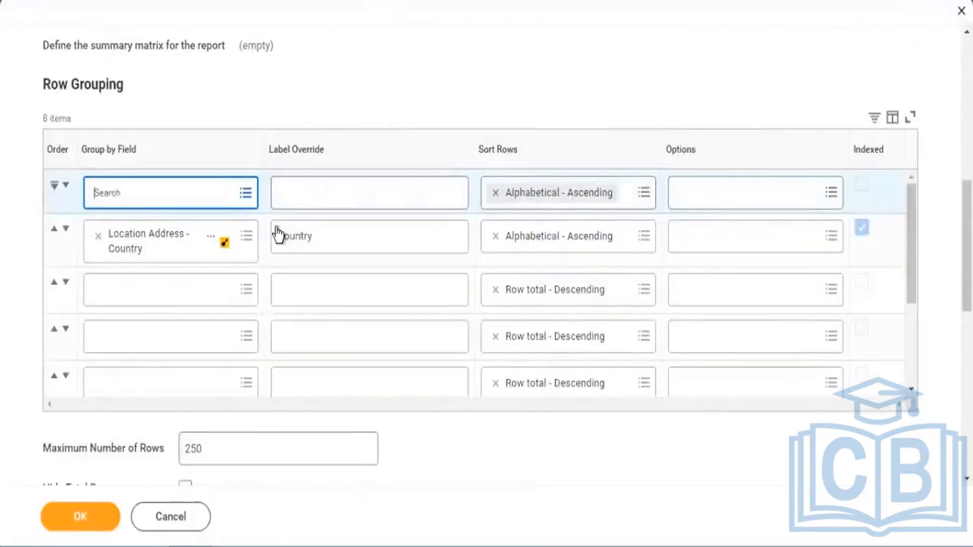
pyautogui.write('manage level')
pyautogui.press('Return')
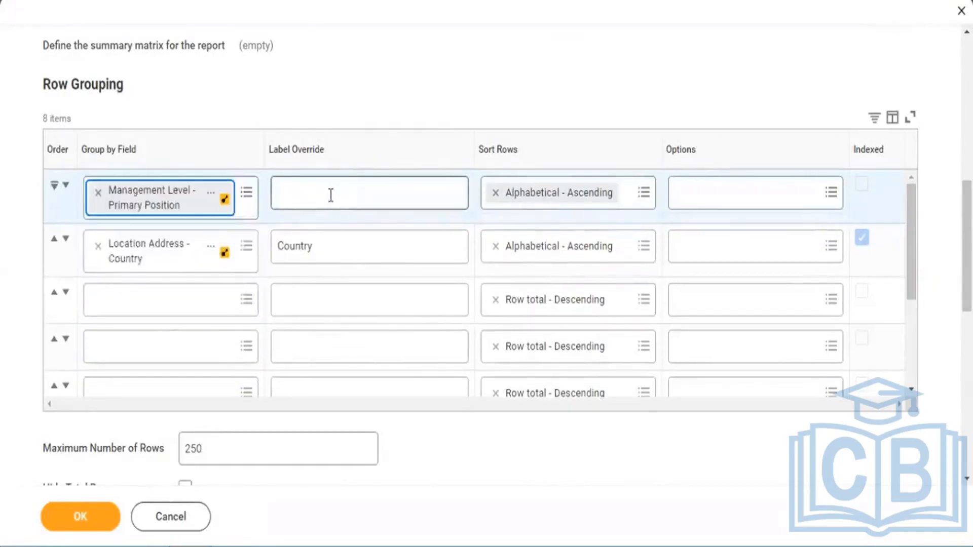
pyautogui.click(330, 195)
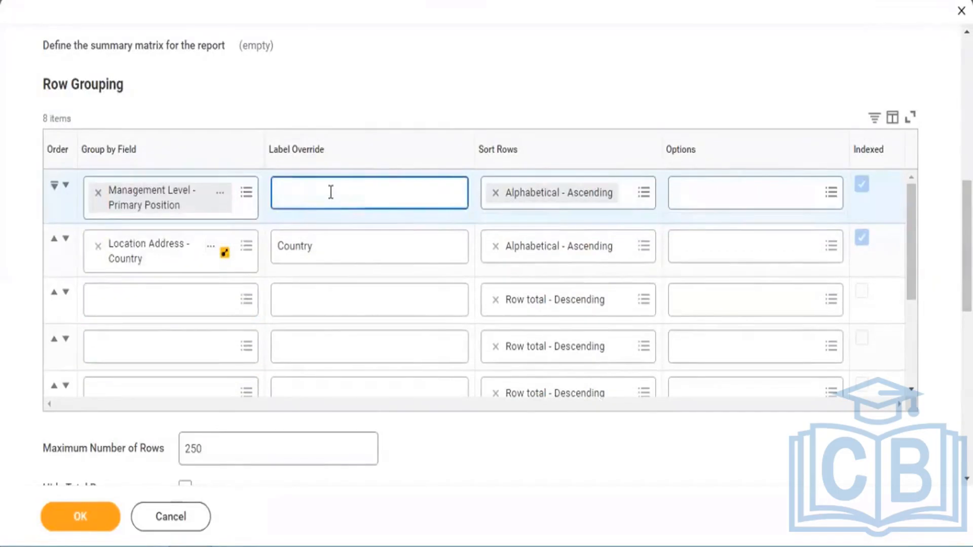
pyautogui.click(98, 247)
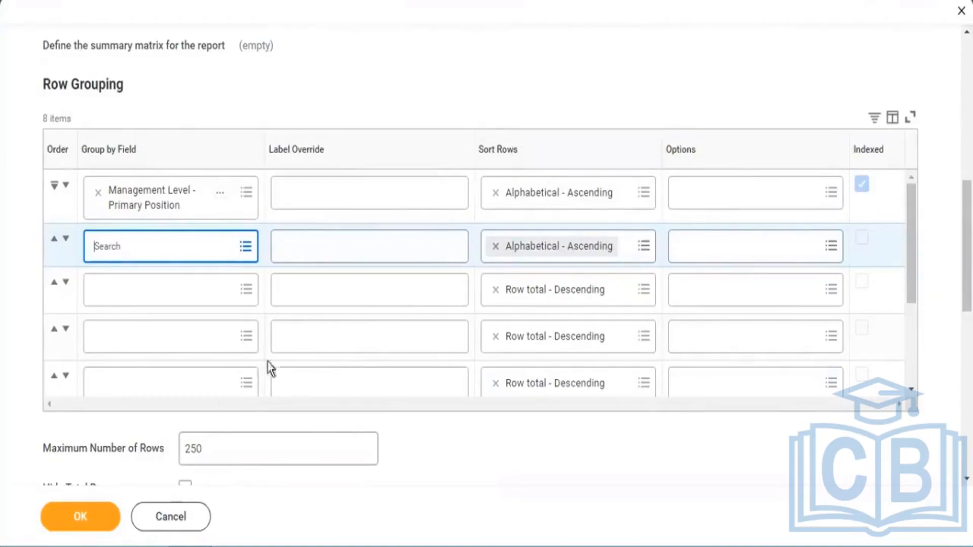
# Review the sort options for the management level rows, keep Alphabetical - Ascending, and save the report definition
pyautogui.click(642, 193)
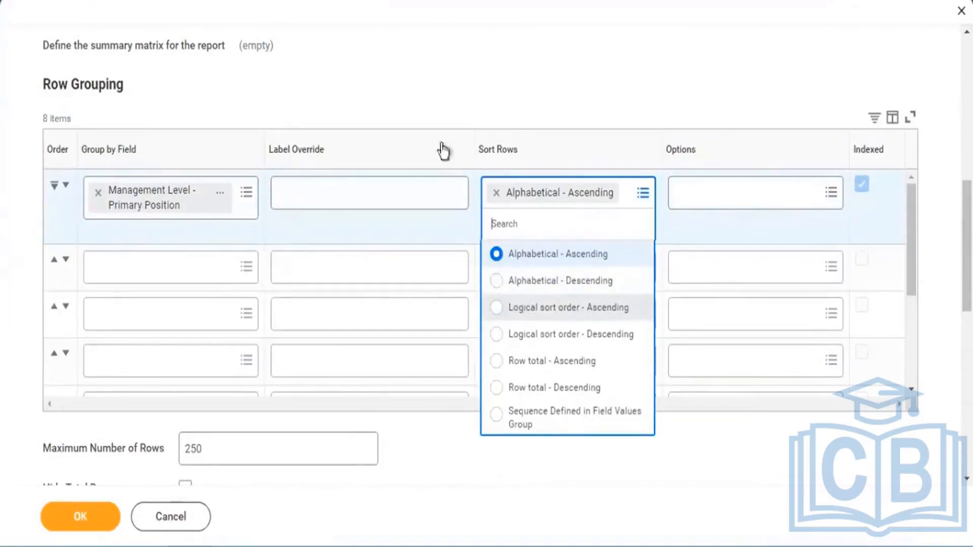
pyautogui.click(500, 44)
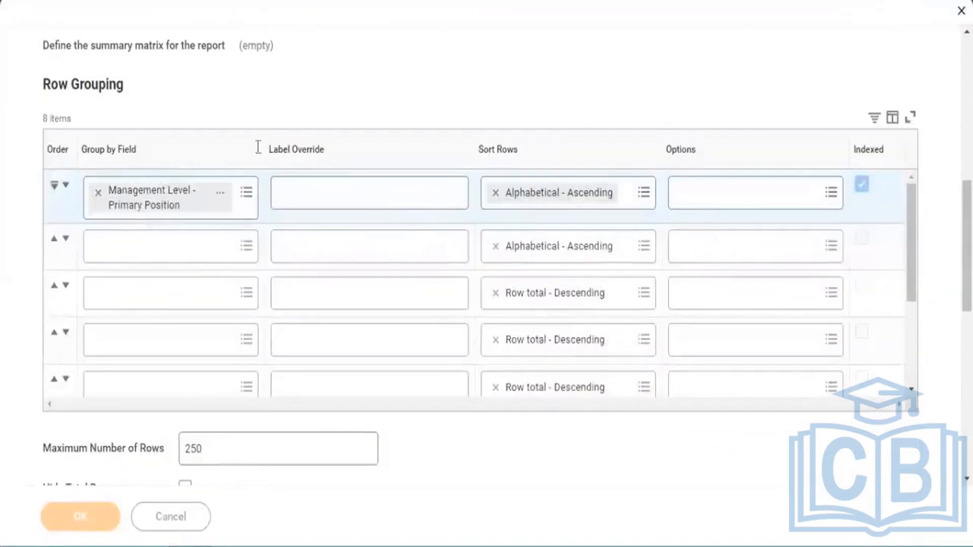
pyautogui.scroll(-2, 239, 256)
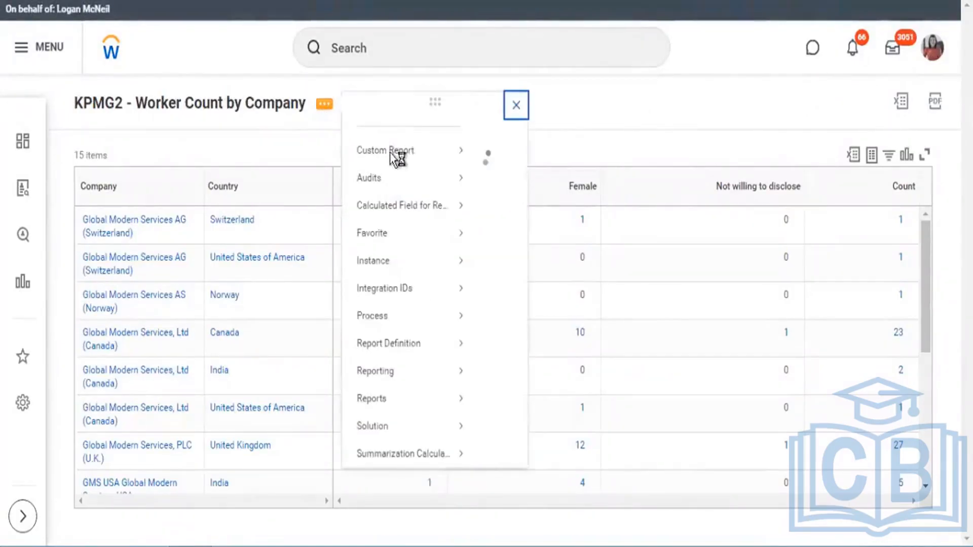
# Run the updated report and compare the order of its management level rows with the sort setting in the report definition
pyautogui.moveTo(393, 157)
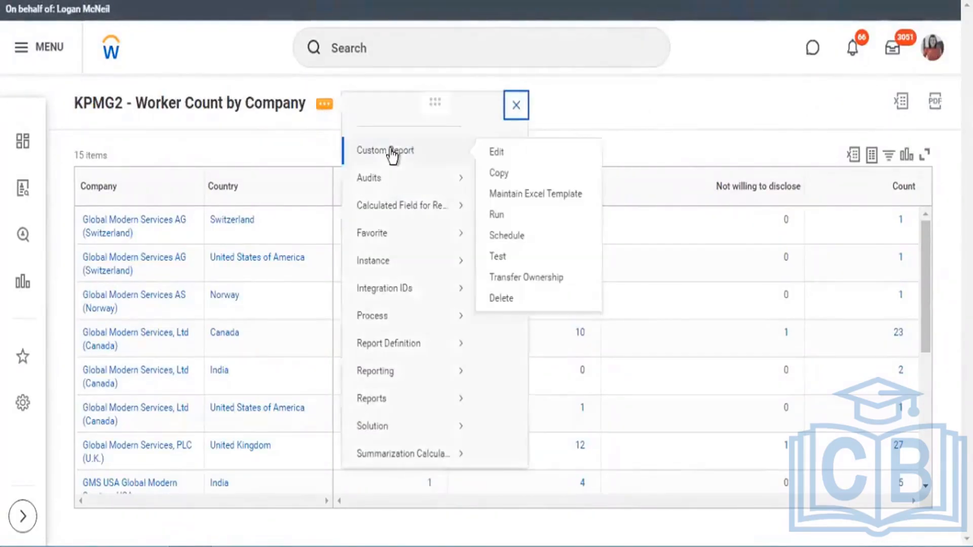
pyautogui.click(502, 215)
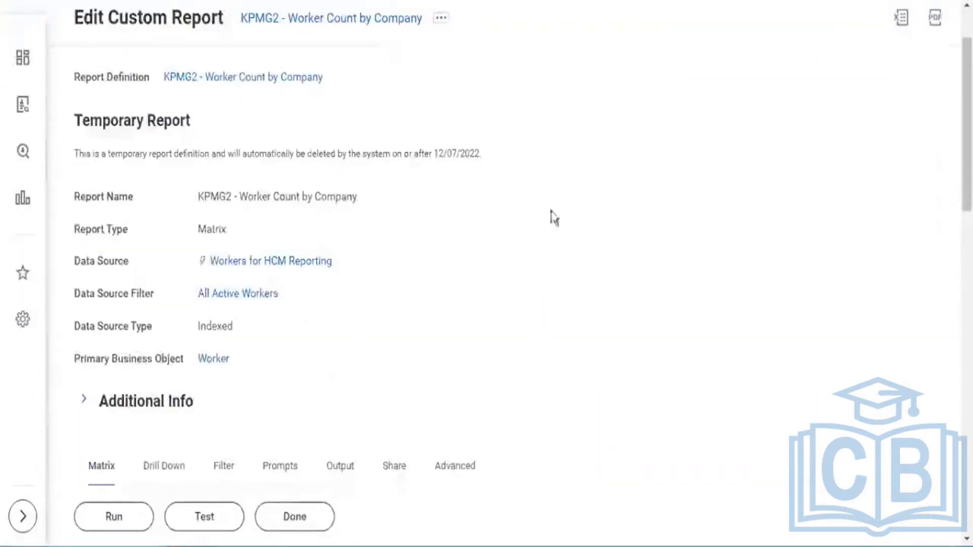
pyautogui.scroll(-3, 610, 211)
pyautogui.scroll(-2, 608, 210)
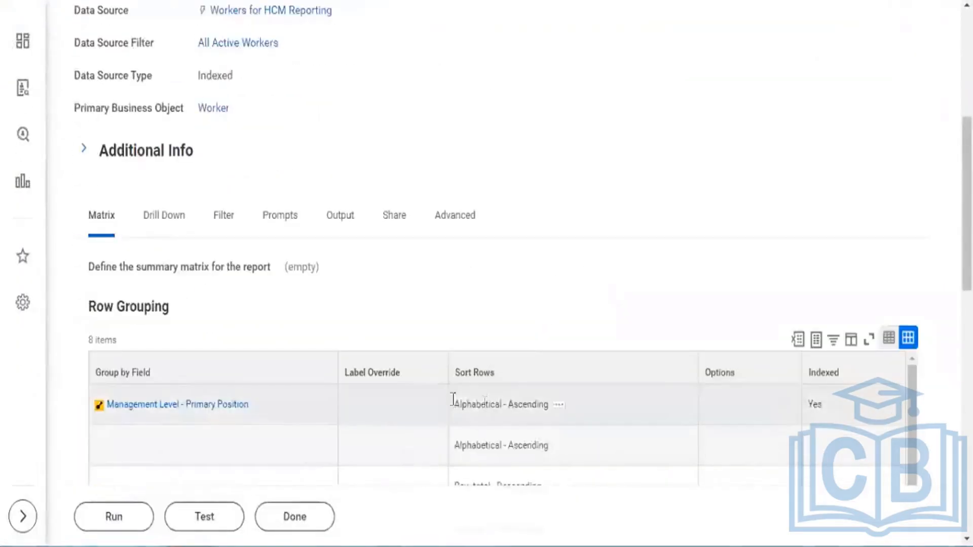
pyautogui.click(511, 408)
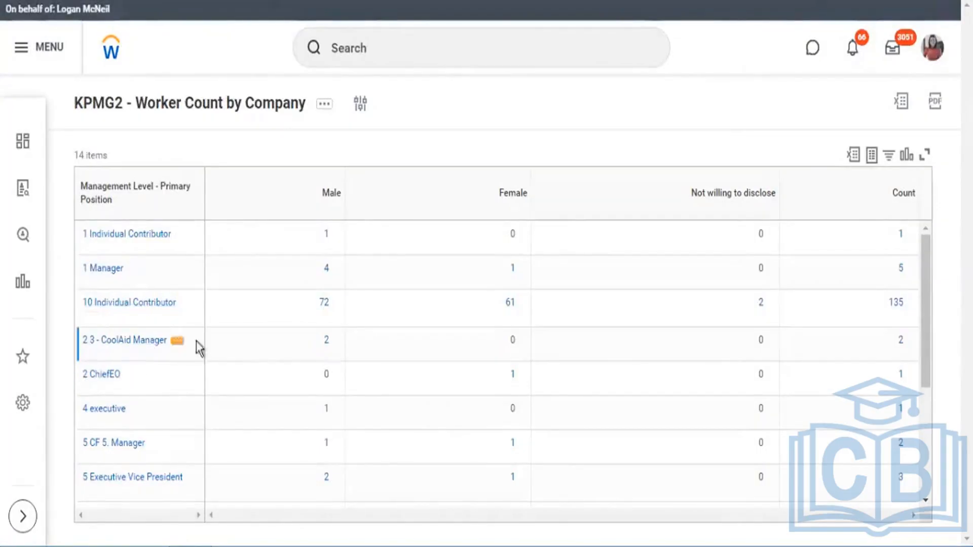
pyautogui.moveTo(199, 348); pyautogui.dragTo(81, 304)
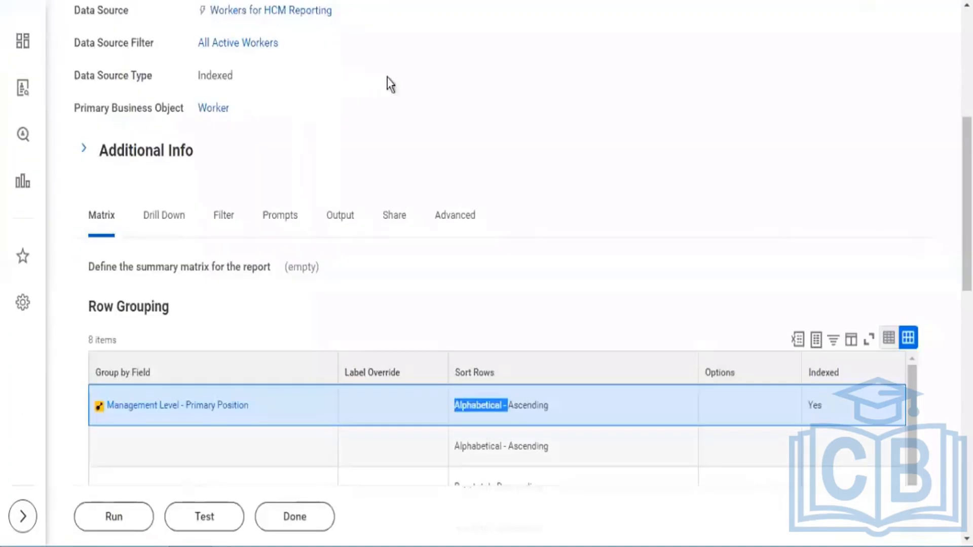
# Reopen the KPMG2 - Worker Count by Company definition for editing at its row grouping settings
pyautogui.scroll(6, 390, 81)
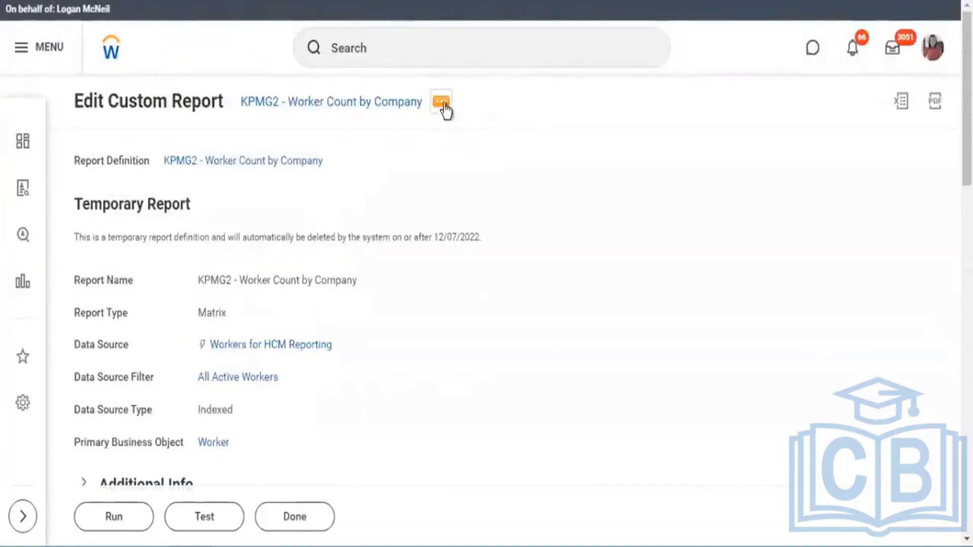
pyautogui.click(444, 104)
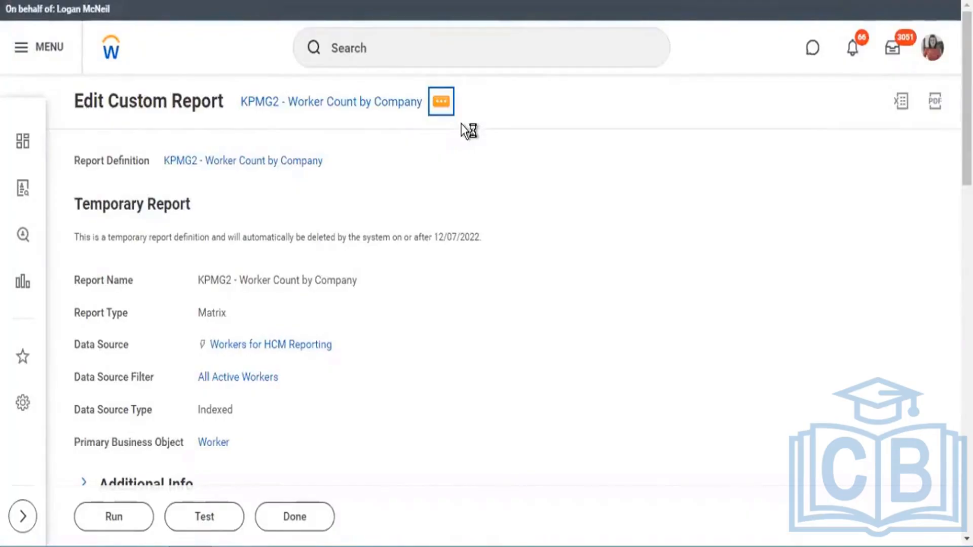
pyautogui.moveTo(514, 172)
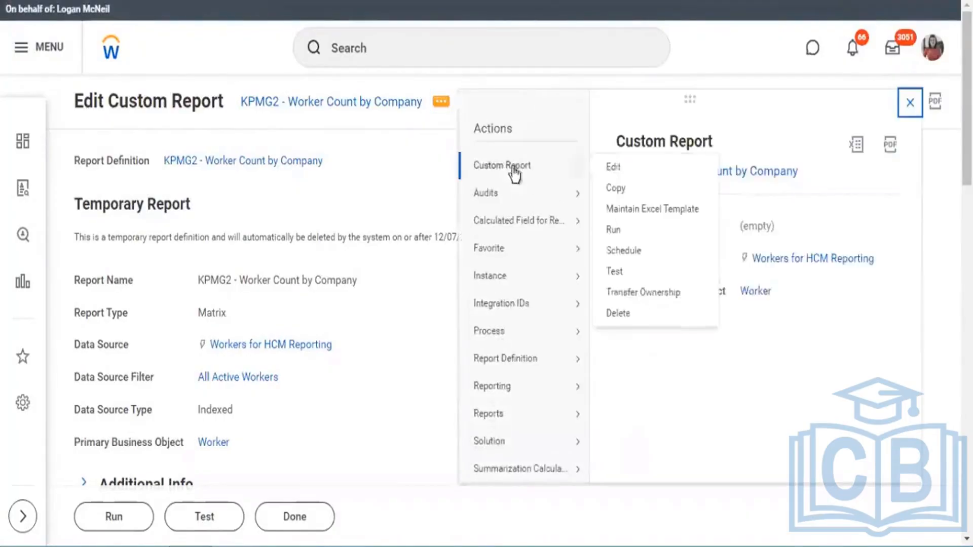
pyautogui.click(614, 167)
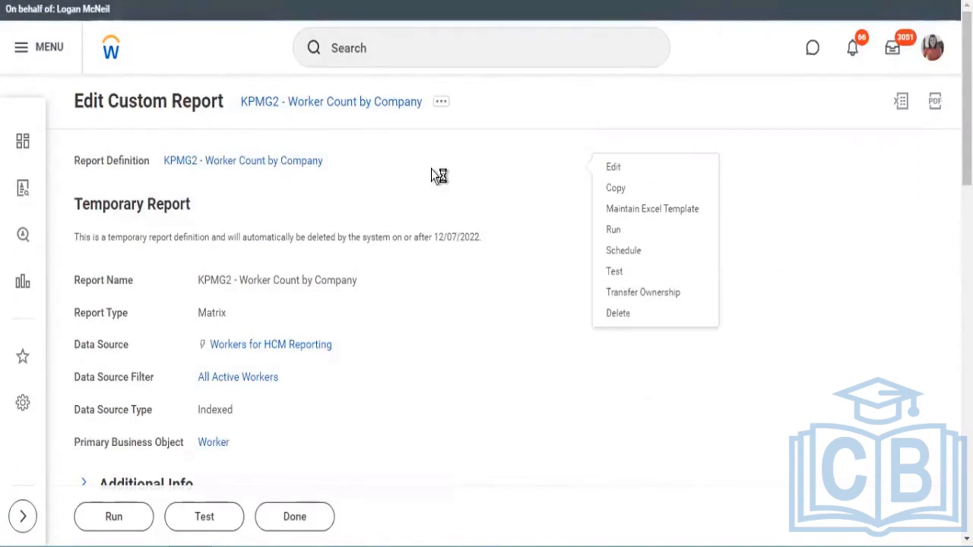
pyautogui.scroll(-15, 557, 218)
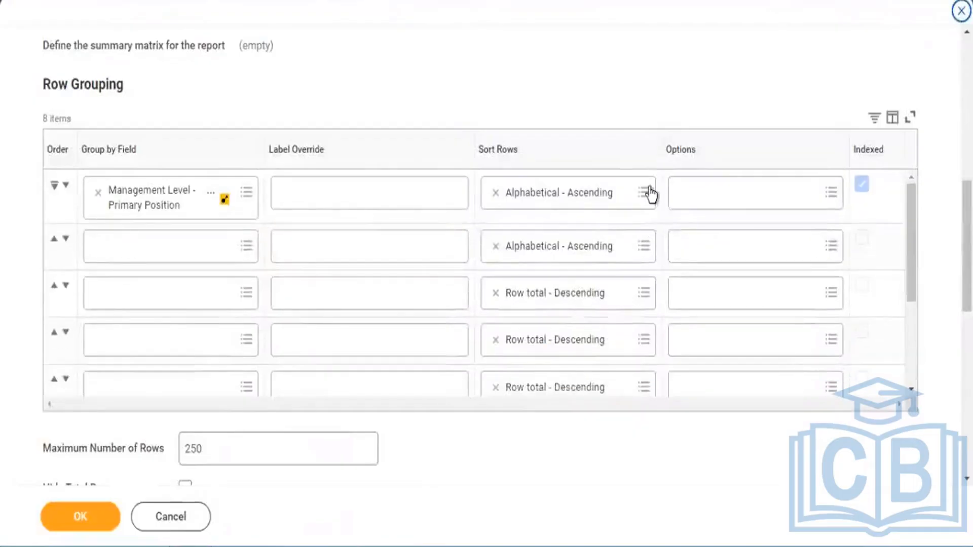
# Replace Management Level - Primary Position with Age Group as the first row grouping and sort its rows by Sequence Defined in Field Values Group
pyautogui.click(603, 208)
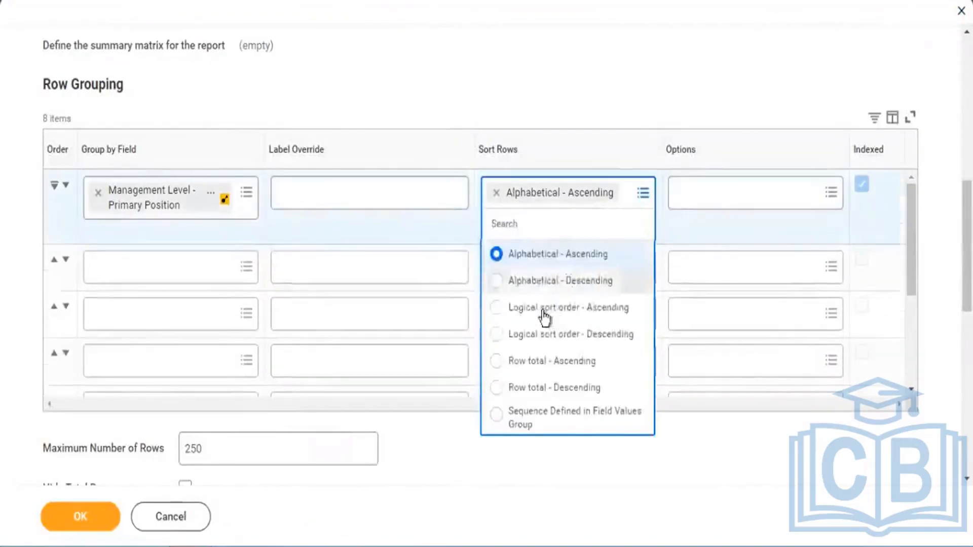
pyautogui.click(529, 422)
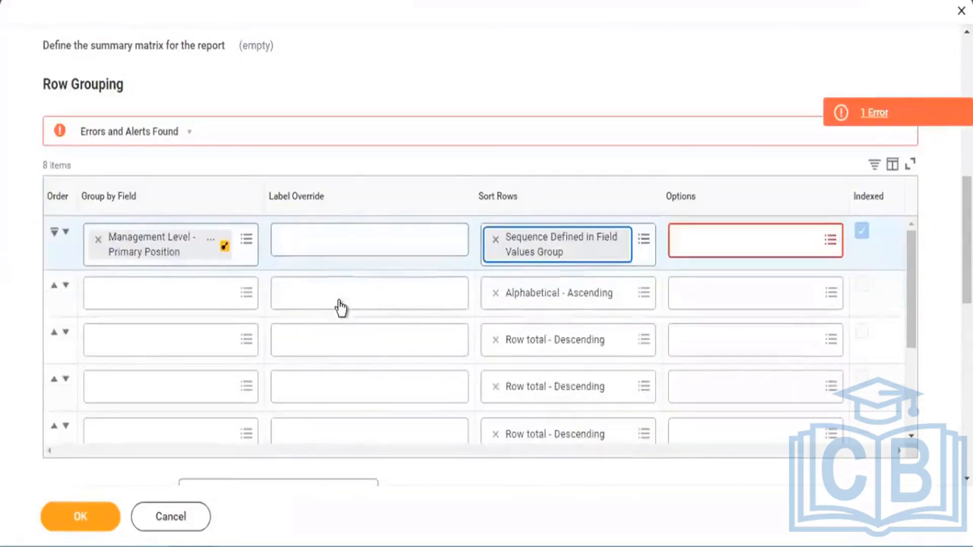
pyautogui.click(98, 243)
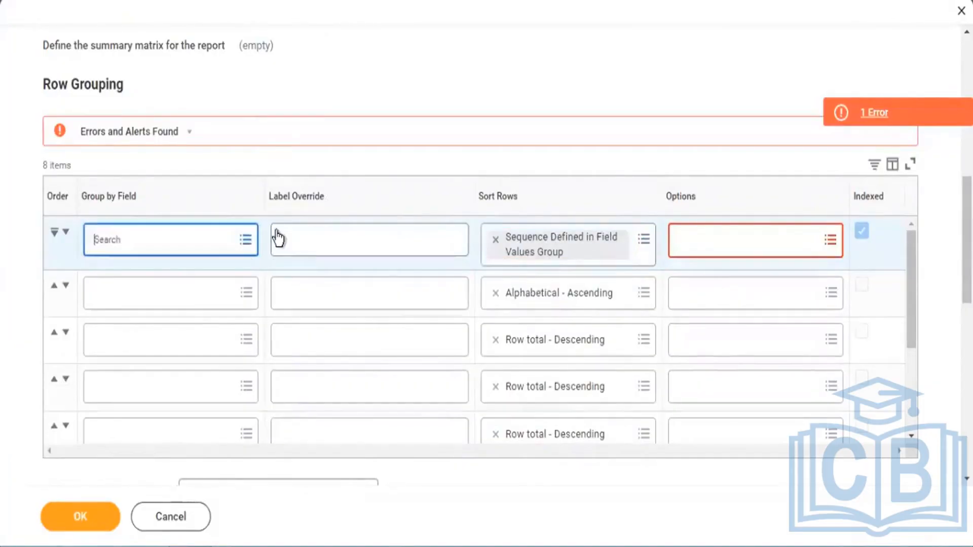
pyautogui.write('age group')
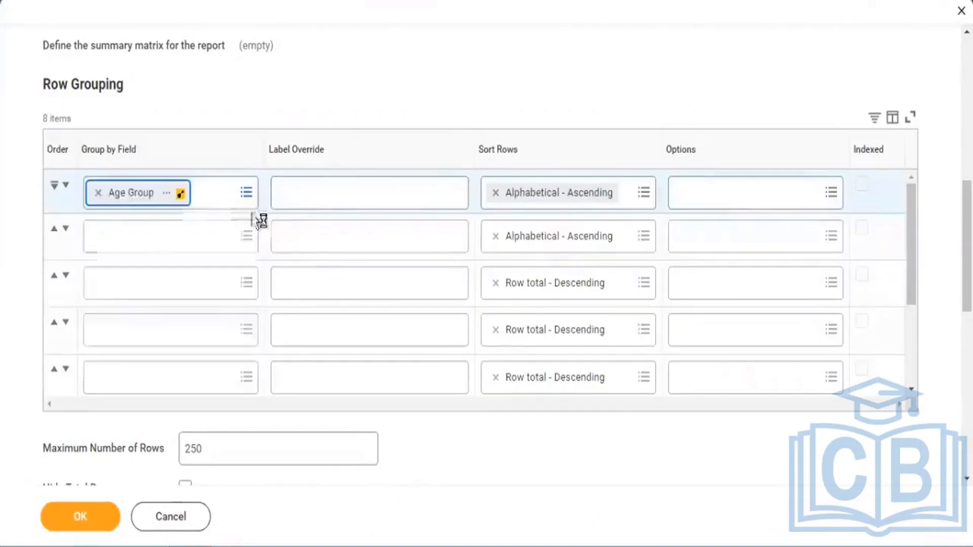
pyautogui.click(644, 193)
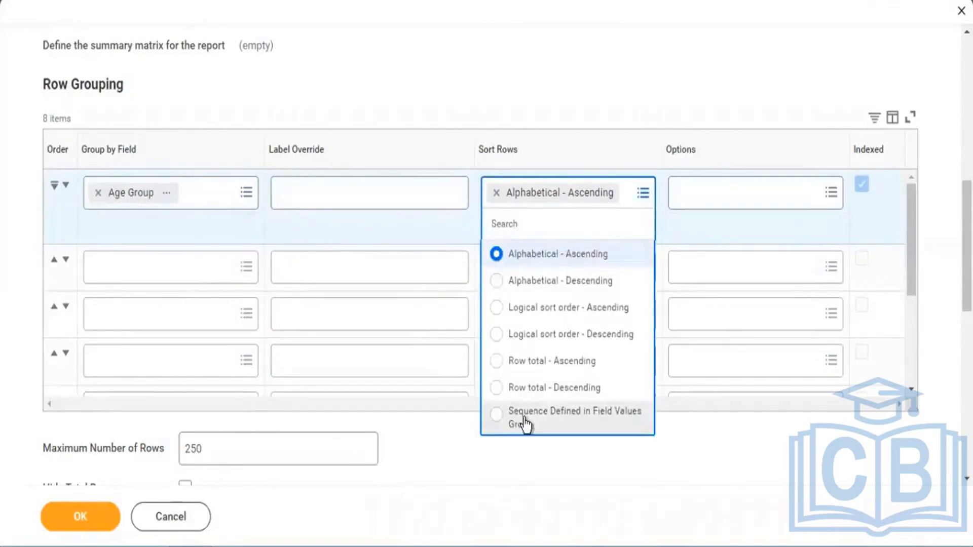
pyautogui.click(575, 417)
# Review the existing valid field values groups offered as options for the Age Group row grouping
pyautogui.click(760, 200)
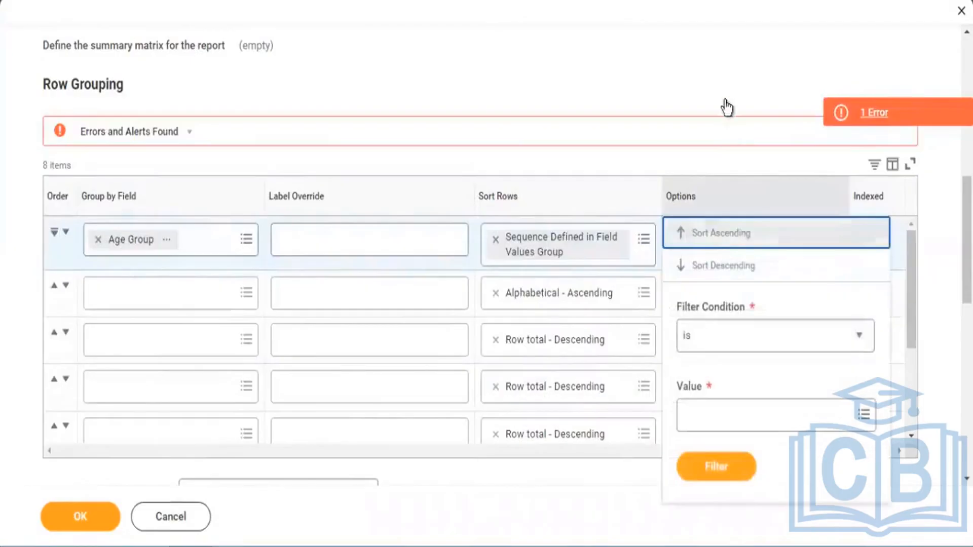
pyautogui.click(761, 254)
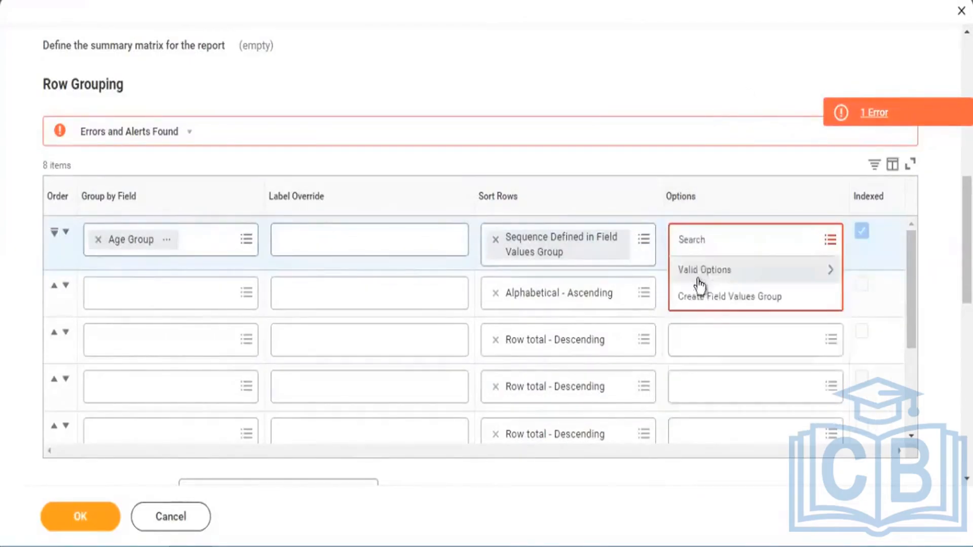
pyautogui.click(810, 274)
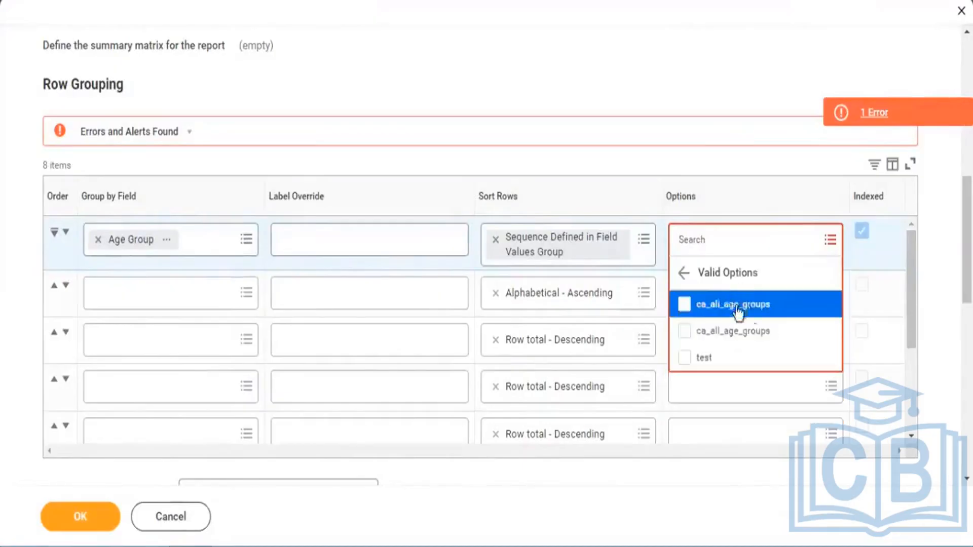
pyautogui.click(685, 274)
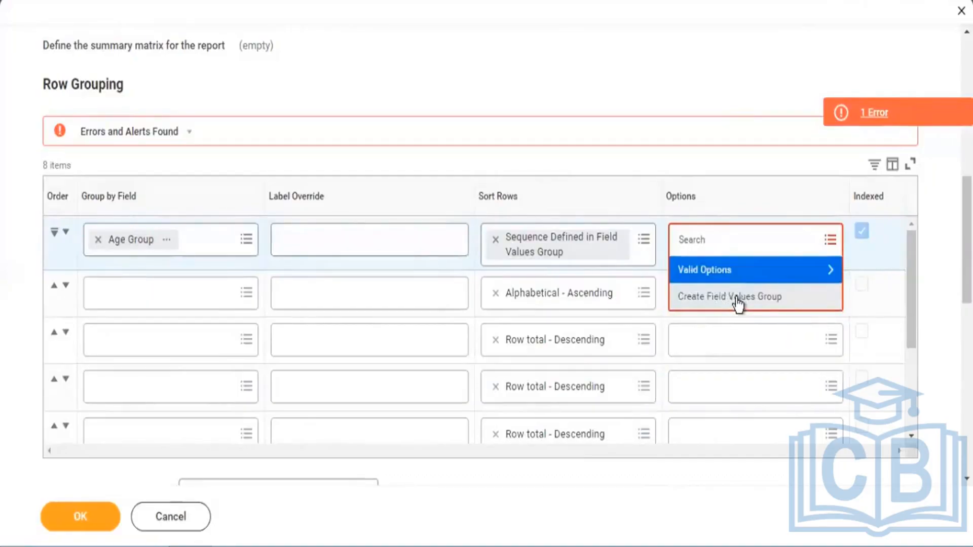
# Start a new field values group for Age Group from the row's options and set it to include blanks
pyautogui.click(746, 302)
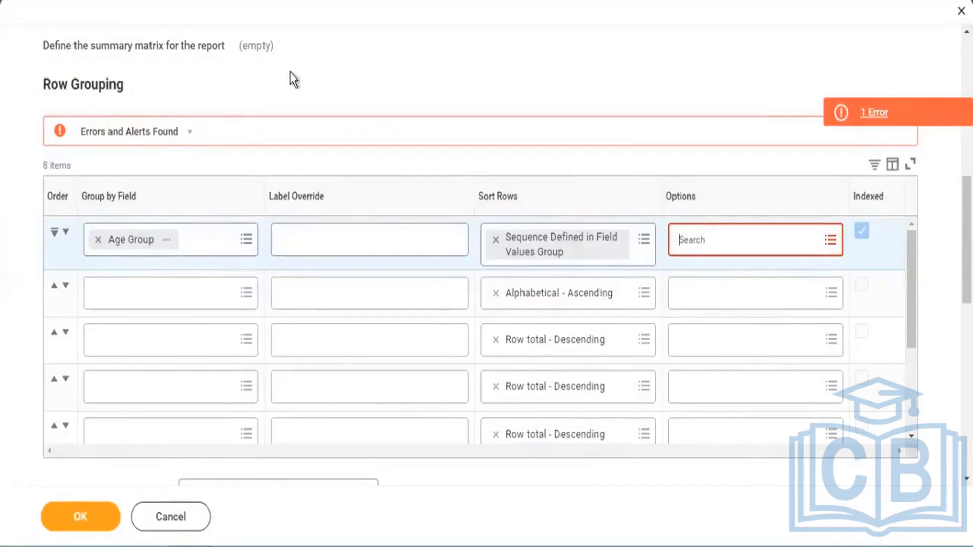
pyautogui.scroll(-3, 94, 206)
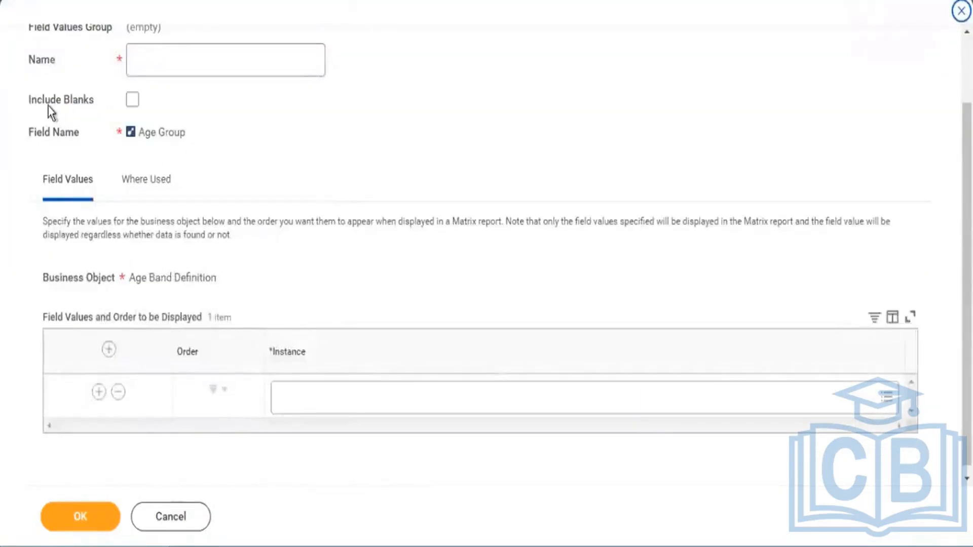
pyautogui.moveTo(50, 104); pyautogui.dragTo(81, 103)
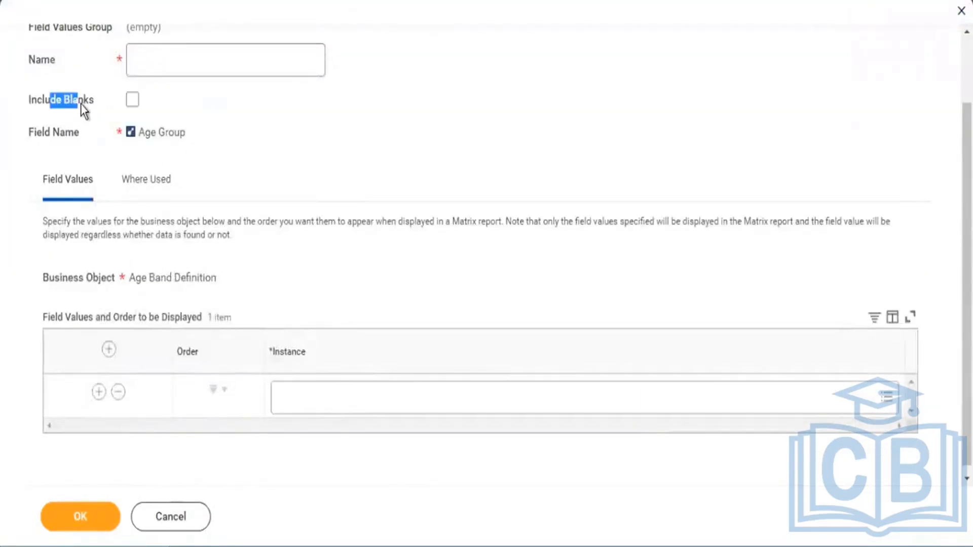
pyautogui.click(133, 101)
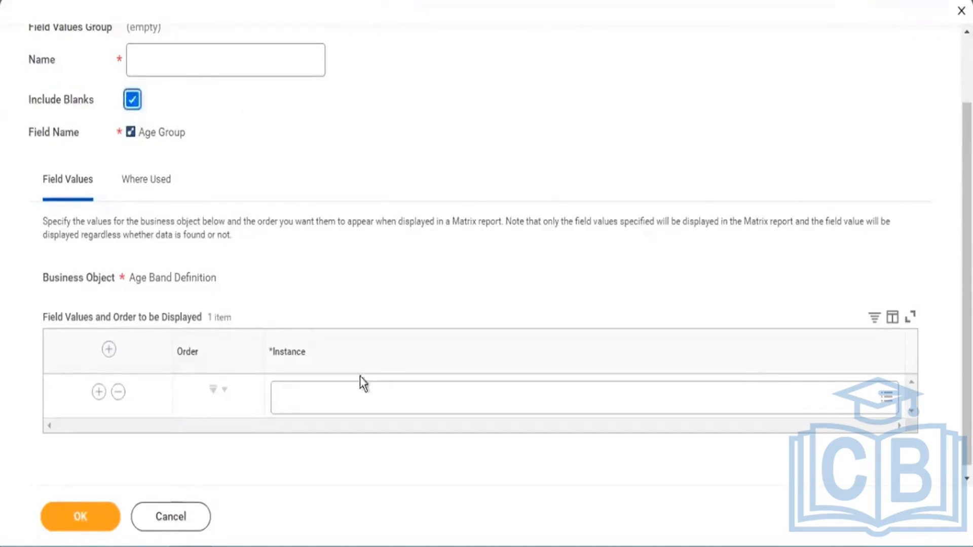
# Add the age bands 31 - 40, 21 - 30 and 20 and under, in that order, to the field values group
pyautogui.click(336, 396)
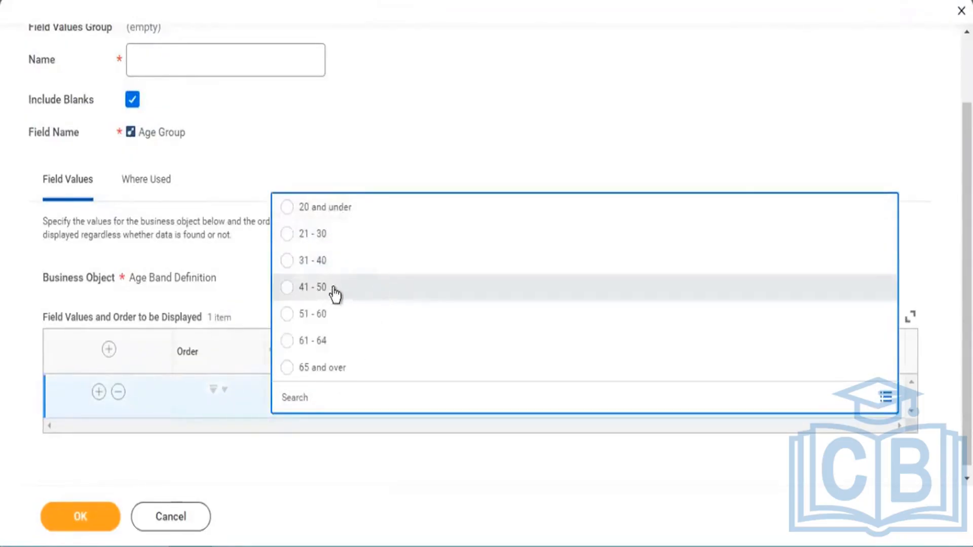
pyautogui.click(287, 261)
pyautogui.click(99, 393)
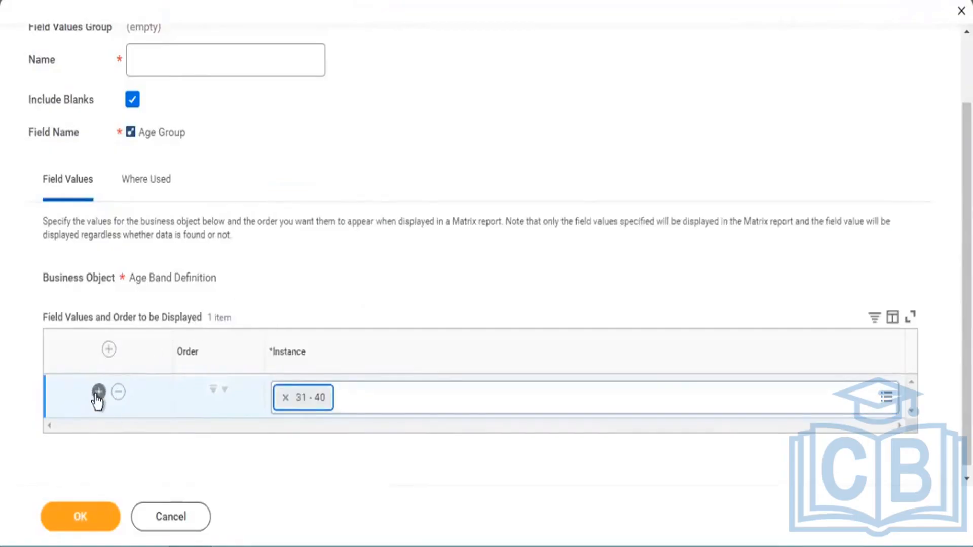
pyautogui.click(333, 442)
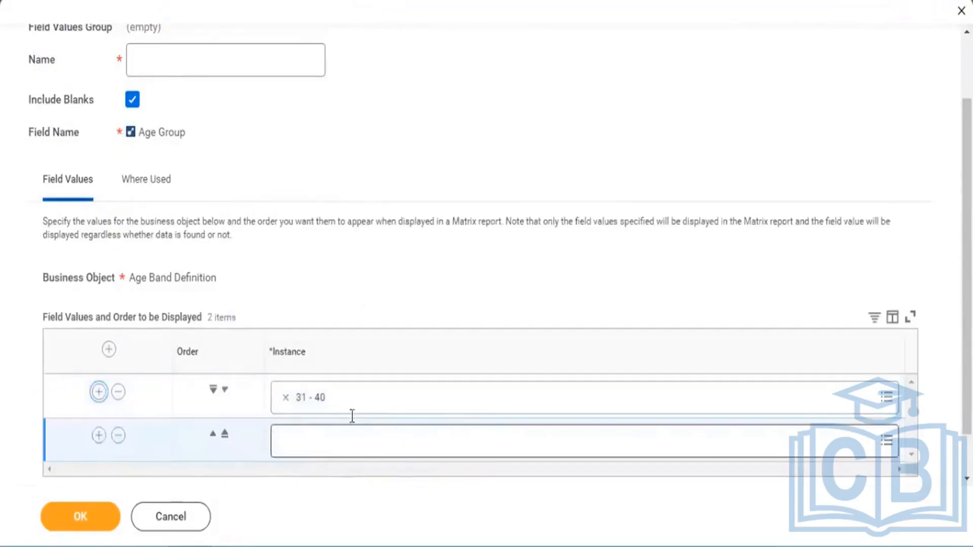
pyautogui.click(288, 278)
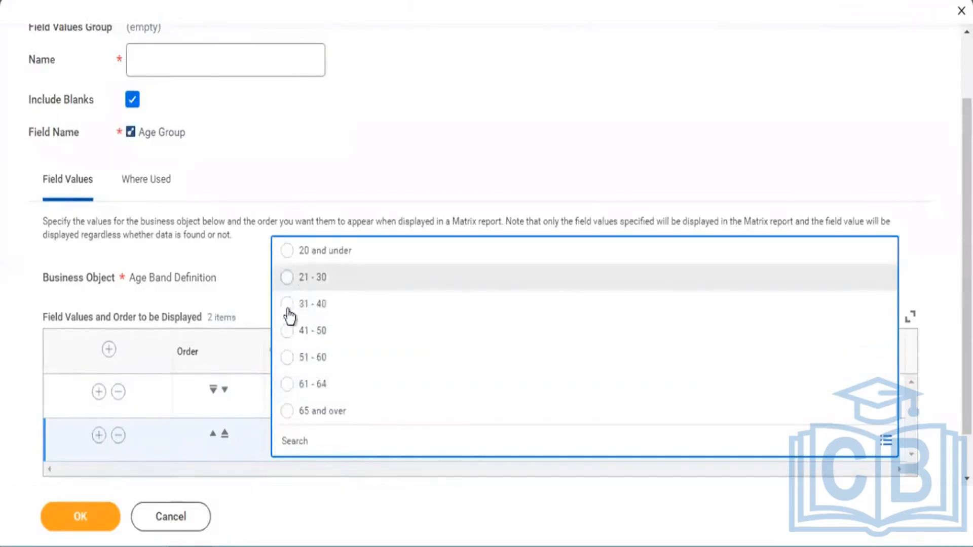
pyautogui.click(98, 435)
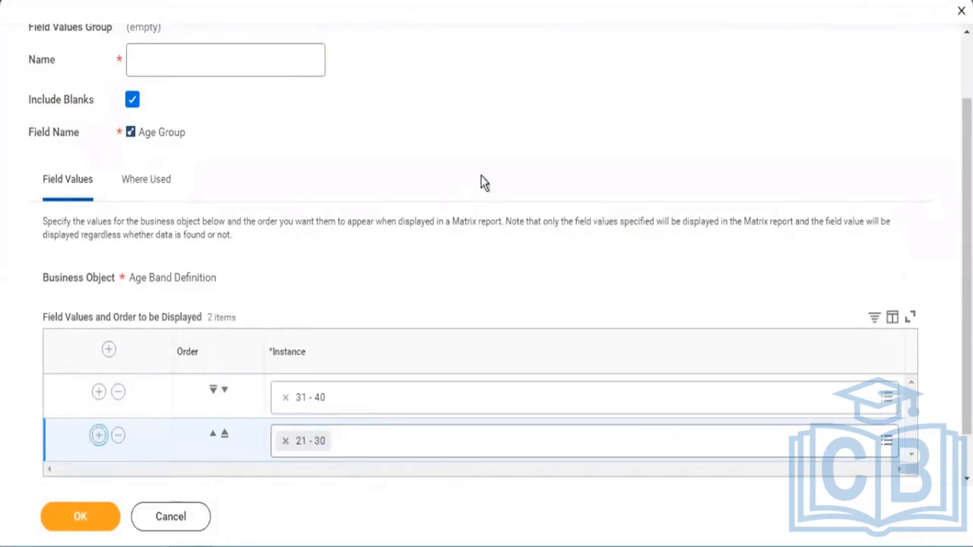
pyautogui.scroll(-2, 333, 369)
pyautogui.click(339, 393)
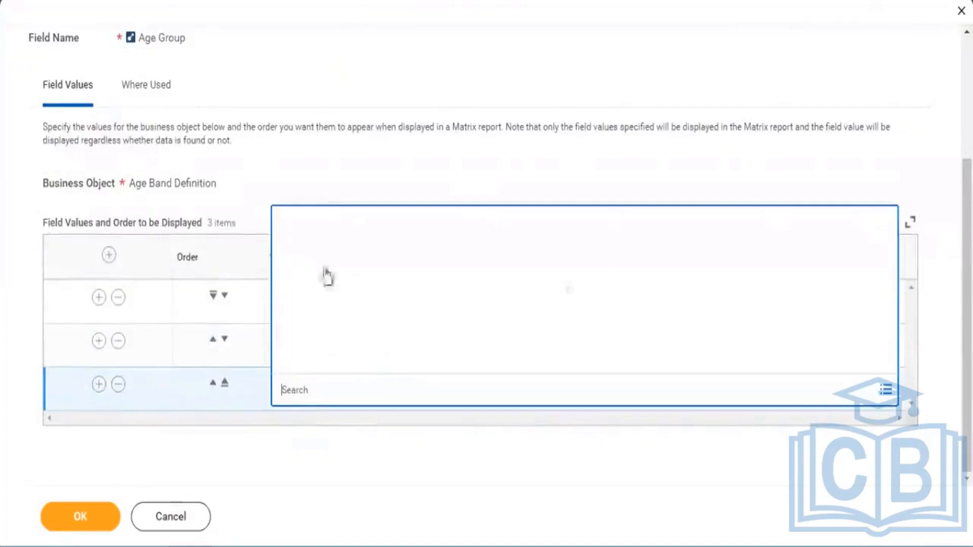
pyautogui.click(325, 200)
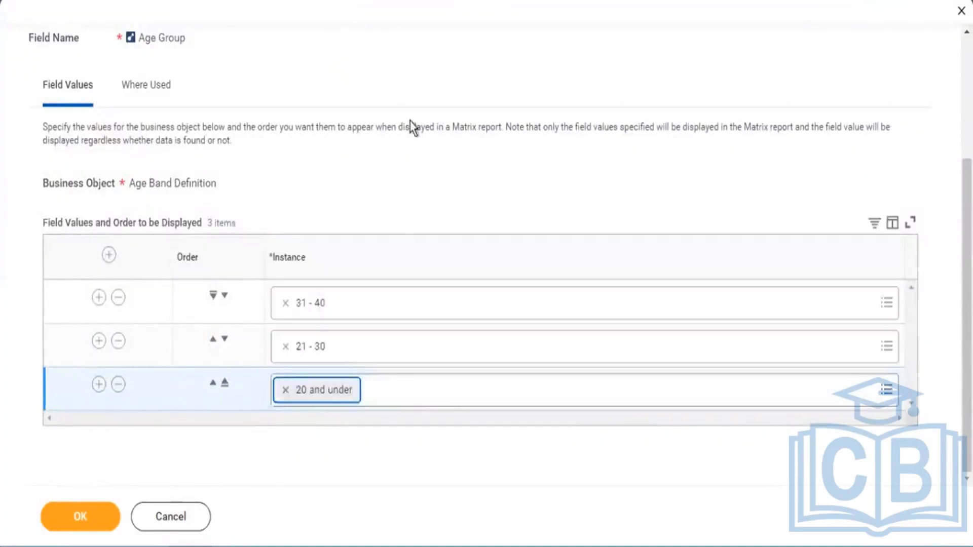
# Try to save the field values group and read the details of the reported error
pyautogui.click(101, 518)
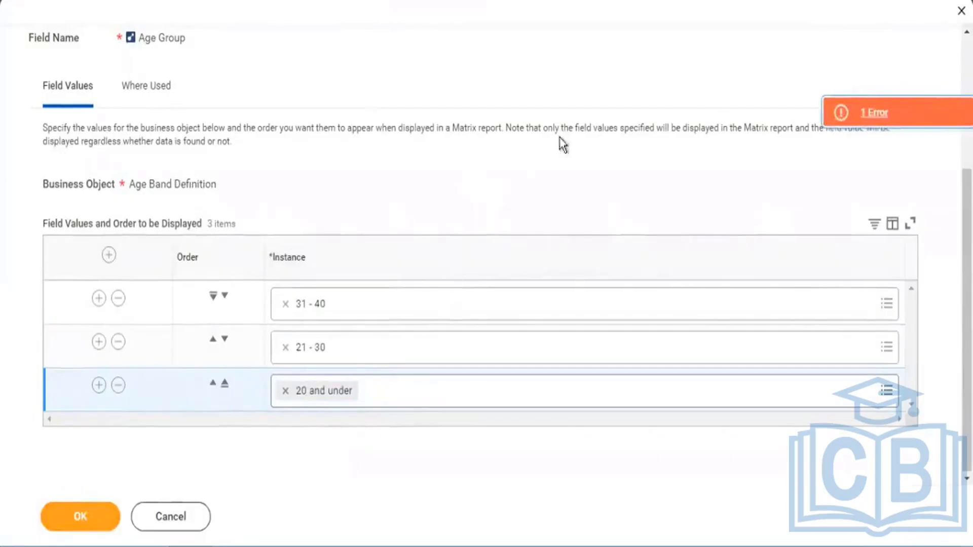
pyautogui.click(880, 114)
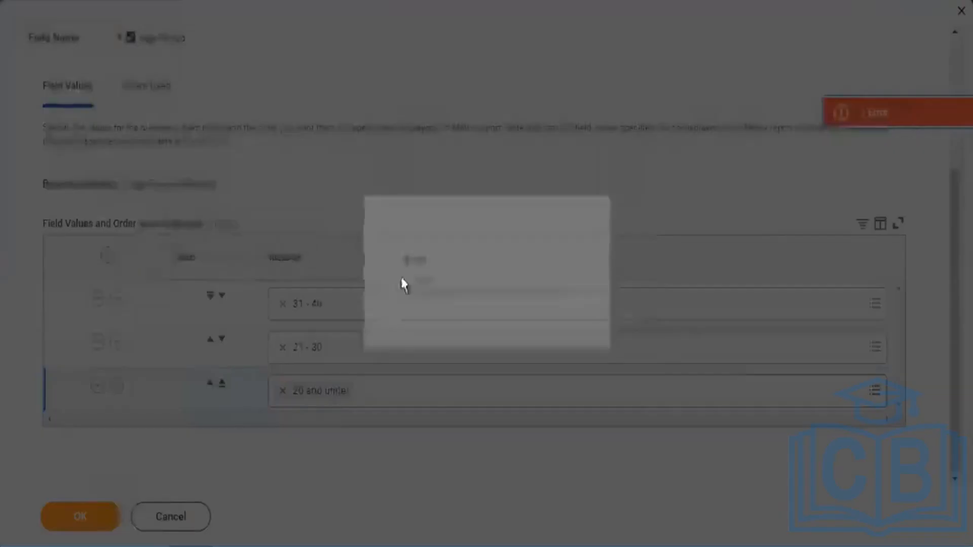
pyautogui.moveTo(406, 299); pyautogui.dragTo(527, 291)
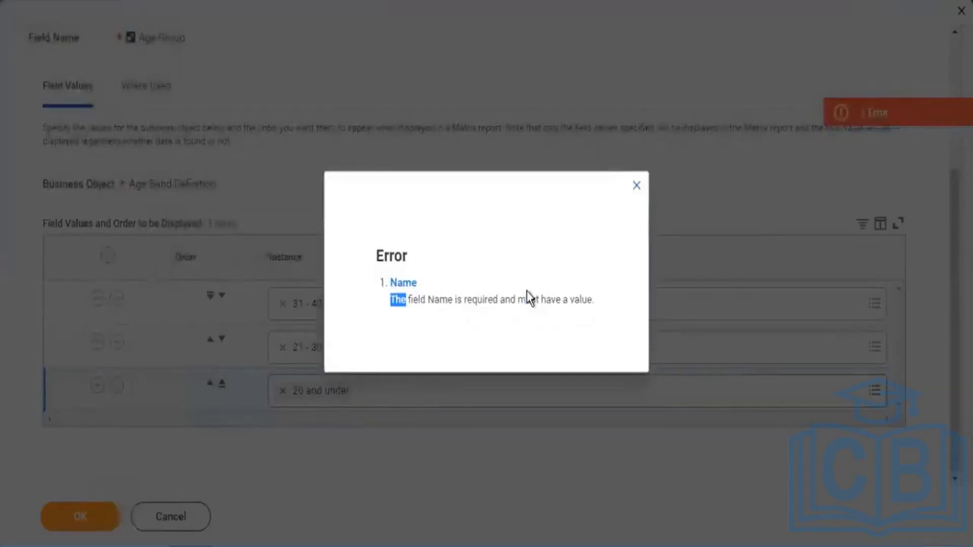
pyautogui.click(637, 187)
pyautogui.click(395, 223)
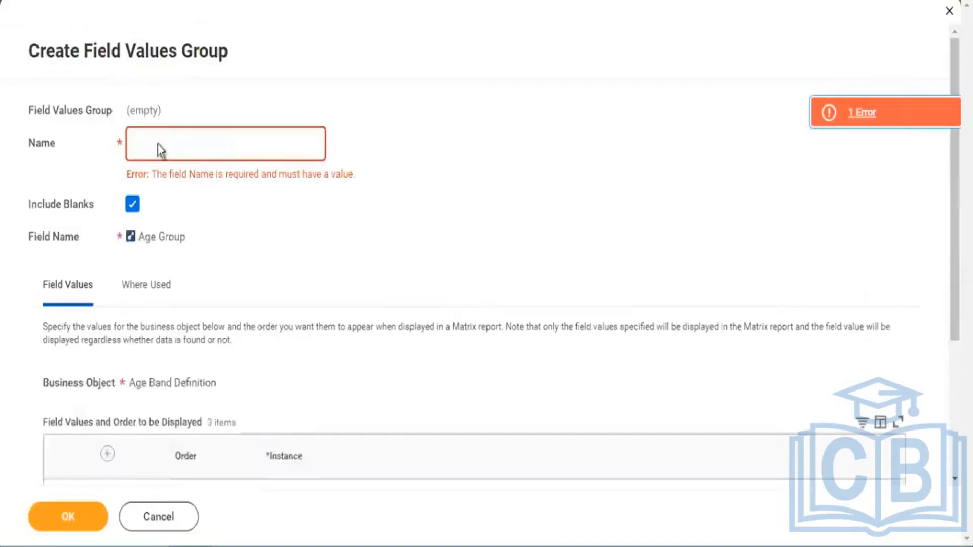
# Name the field values group AGe Group and save it
pyautogui.click(171, 134)
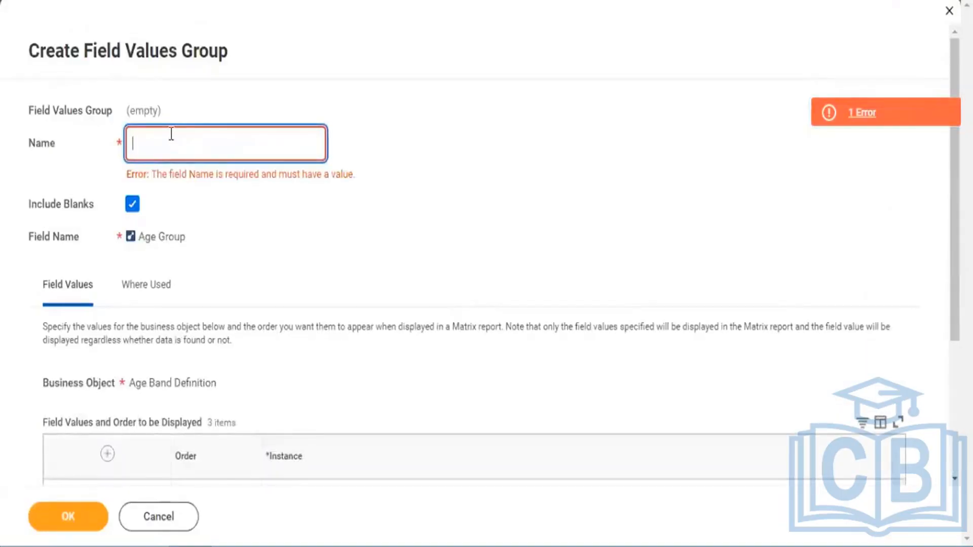
pyautogui.write('AGe Group')
pyautogui.scroll(-4, 408, 282)
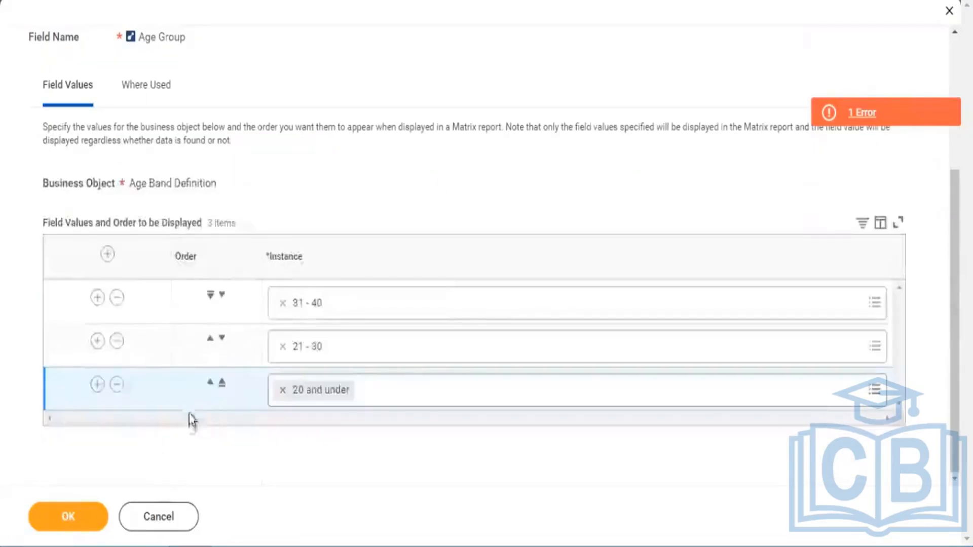
pyautogui.click(87, 525)
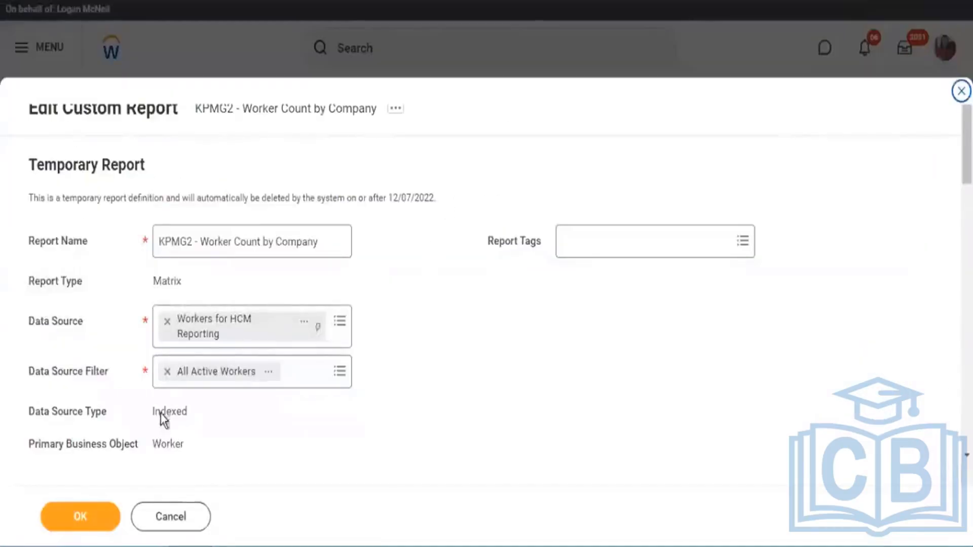
# Save the KPMG2 - Worker Count by Company definition and run the report with all prompts left blank
pyautogui.scroll(-4, 162, 418)
pyautogui.click(80, 516)
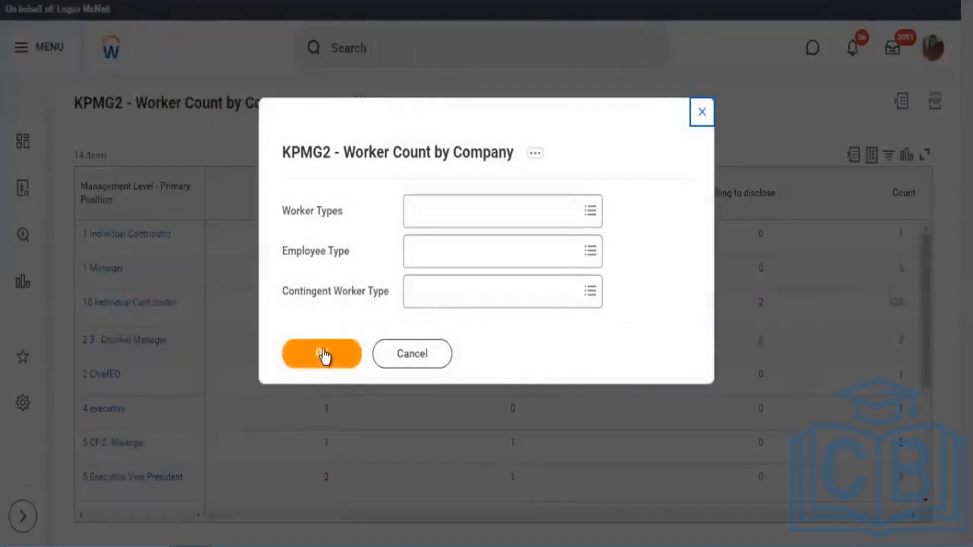
pyautogui.click(325, 352)
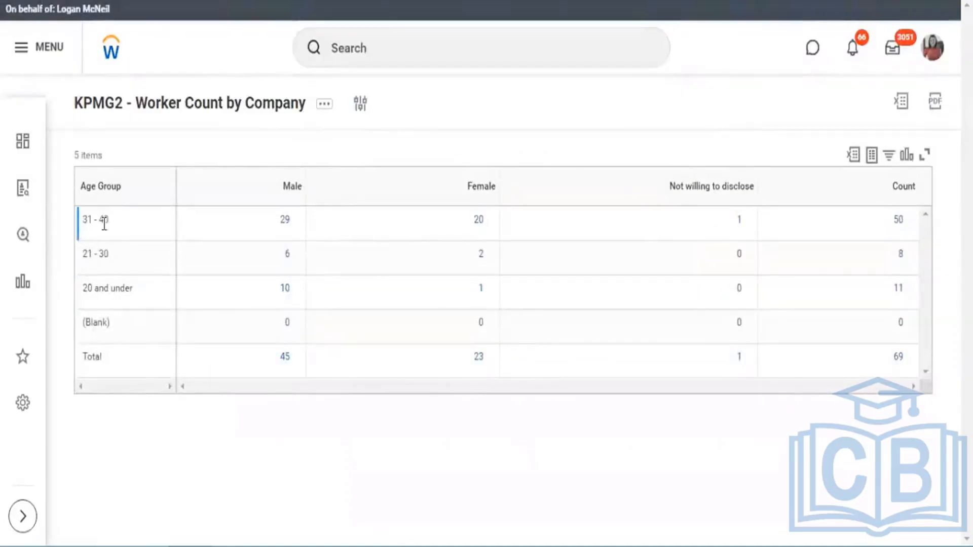
# Check the order of the age group rows and the blank row in the report against the field values group
pyautogui.moveTo(84, 222); pyautogui.dragTo(104, 224)
pyautogui.click(91, 260)
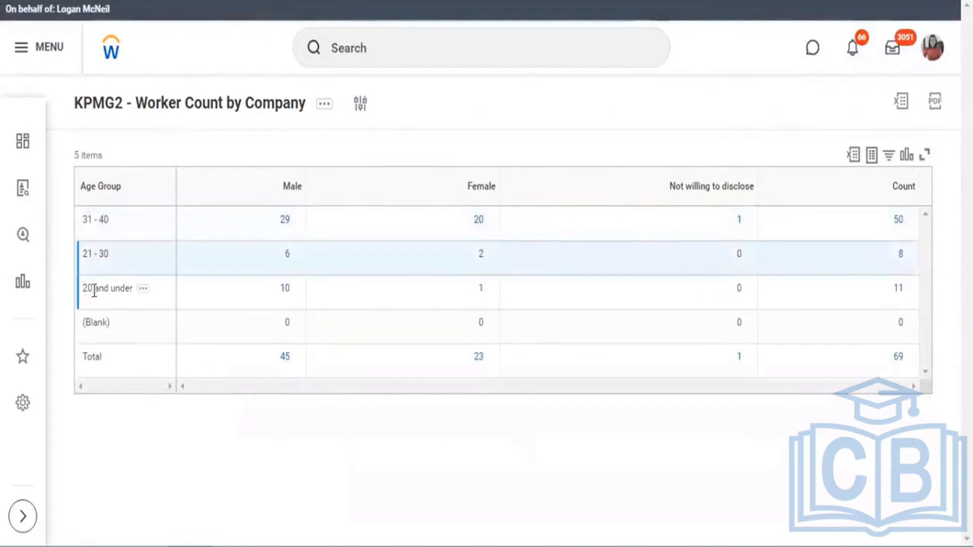
pyautogui.moveTo(94, 292); pyautogui.dragTo(98, 323)
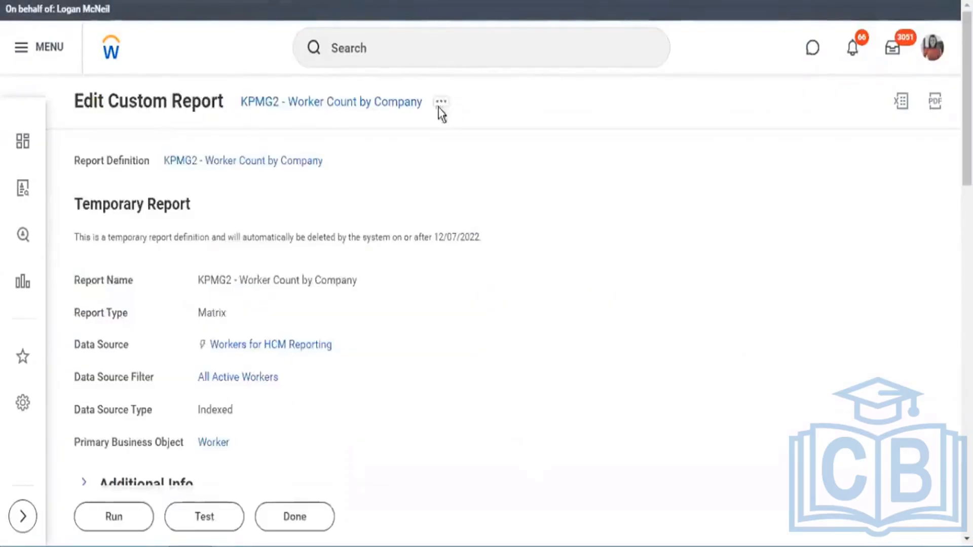
# Reopen the report definition for editing and review the Age Group row's sort setting and assigned field values group
pyautogui.click(442, 103)
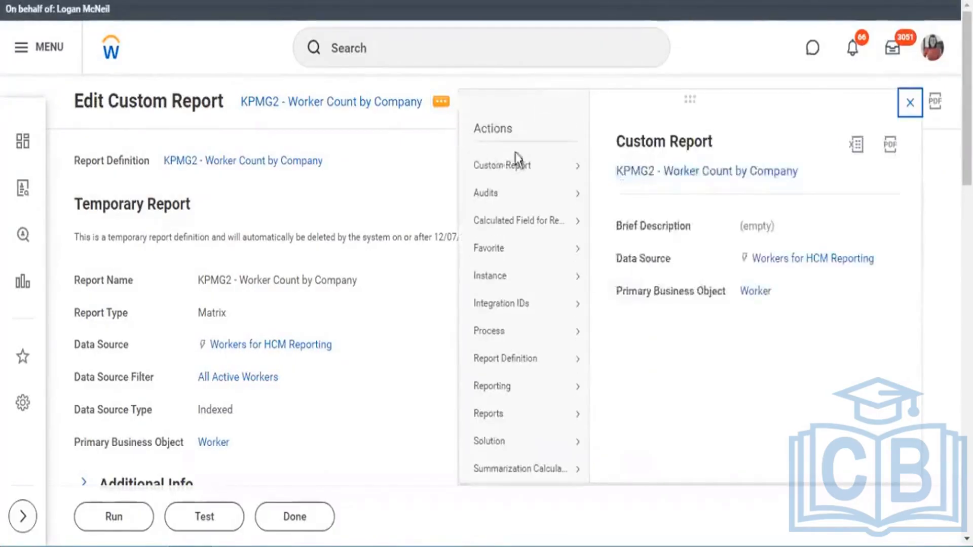
pyautogui.click(382, 134)
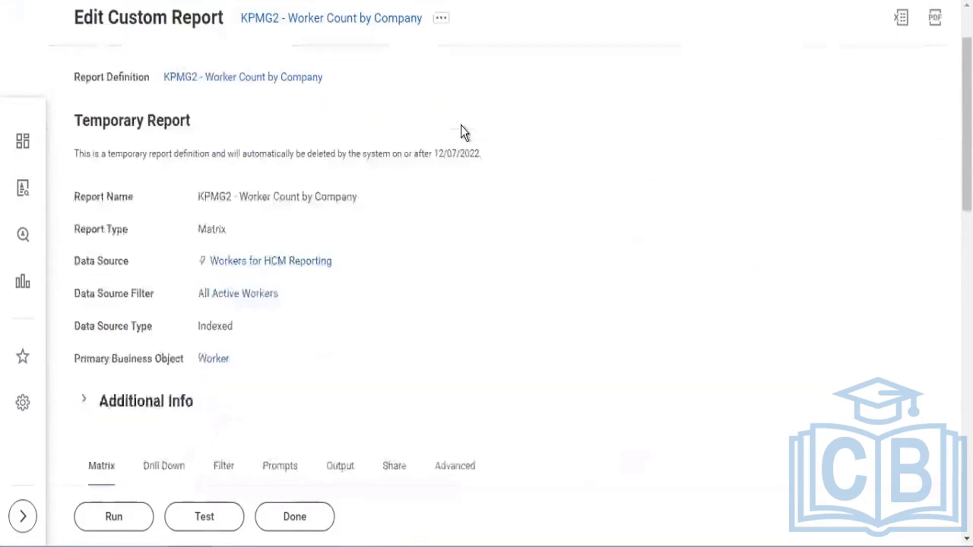
pyautogui.scroll(-5, 486, 185)
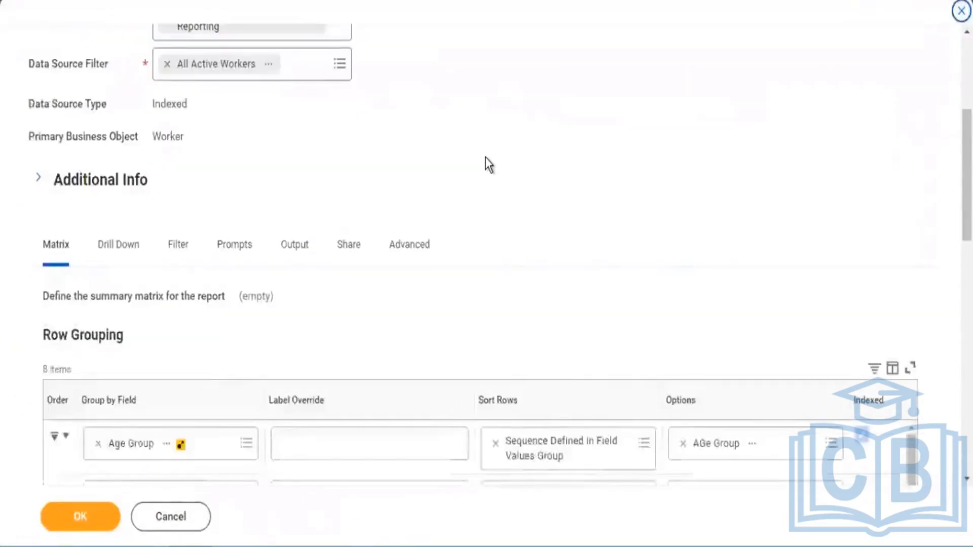
pyautogui.scroll(-3, 486, 162)
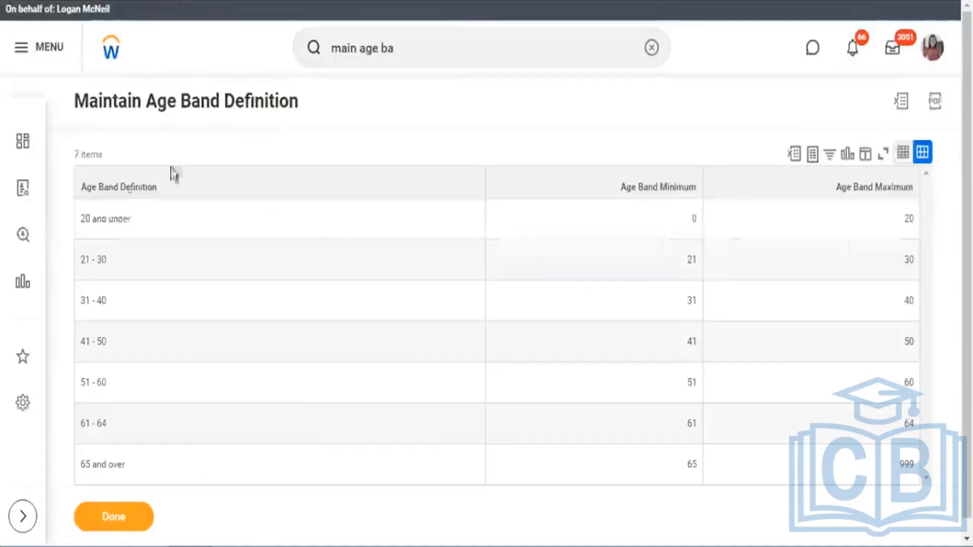
# Examine the age band definitions with their minimum and maximum ages in Maintain Age Band Definition
pyautogui.moveTo(82, 220); pyautogui.dragTo(107, 221)
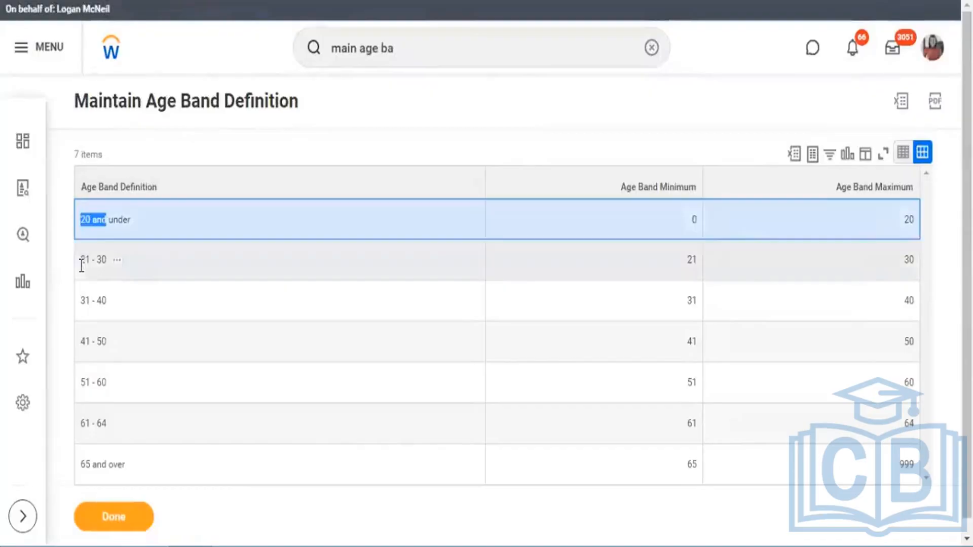
pyautogui.moveTo(81, 260); pyautogui.dragTo(107, 273)
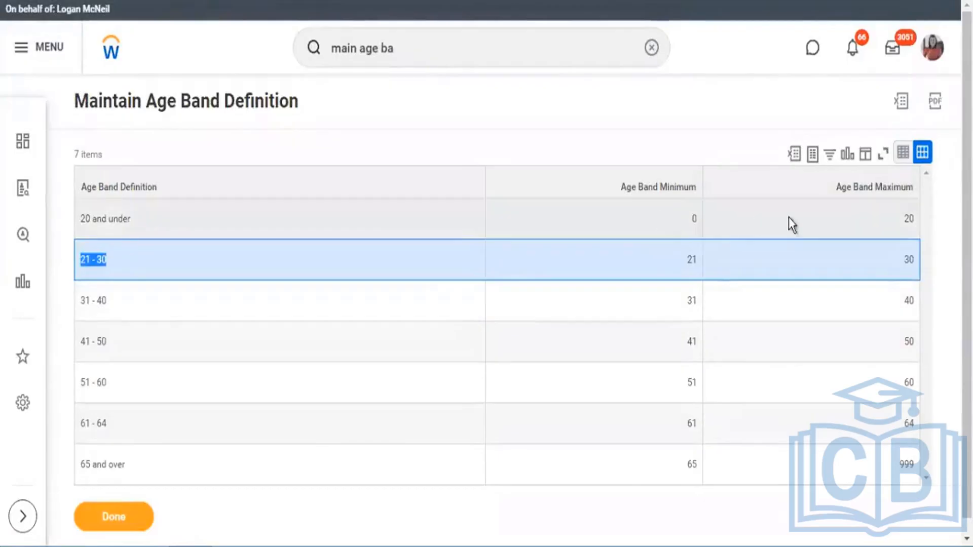
pyautogui.moveTo(691, 218); pyautogui.dragTo(789, 218)
pyautogui.moveTo(870, 300); pyautogui.dragTo(918, 468)
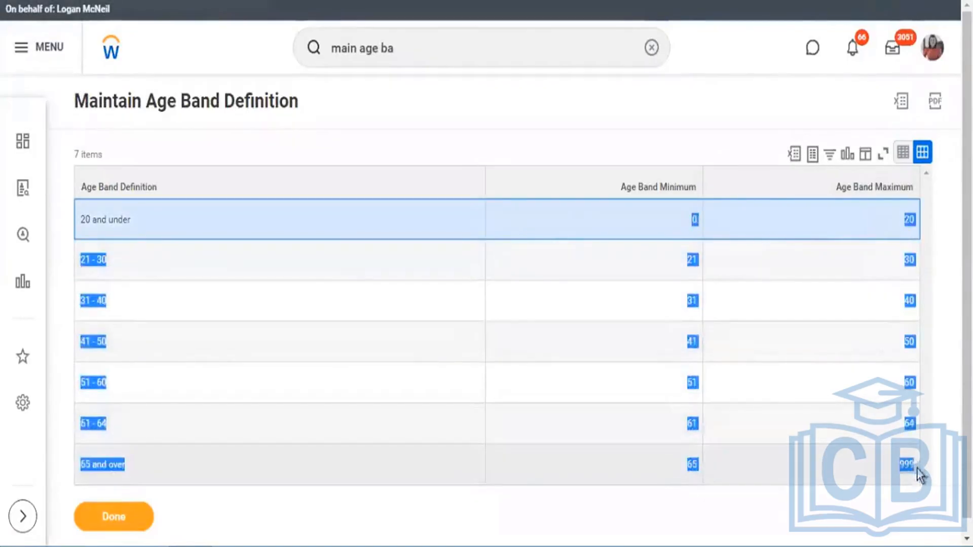
pyautogui.click(675, 223)
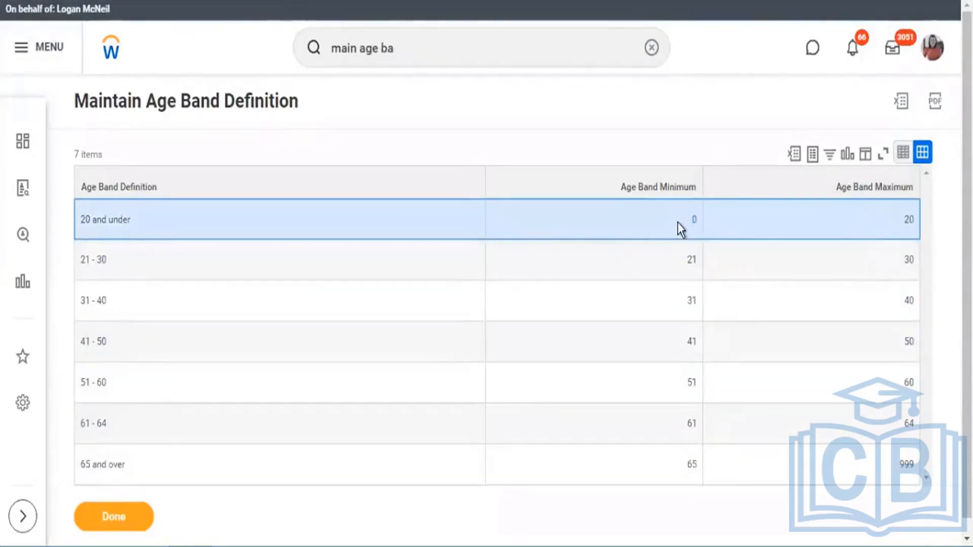
pyautogui.moveTo(893, 235); pyautogui.dragTo(915, 467)
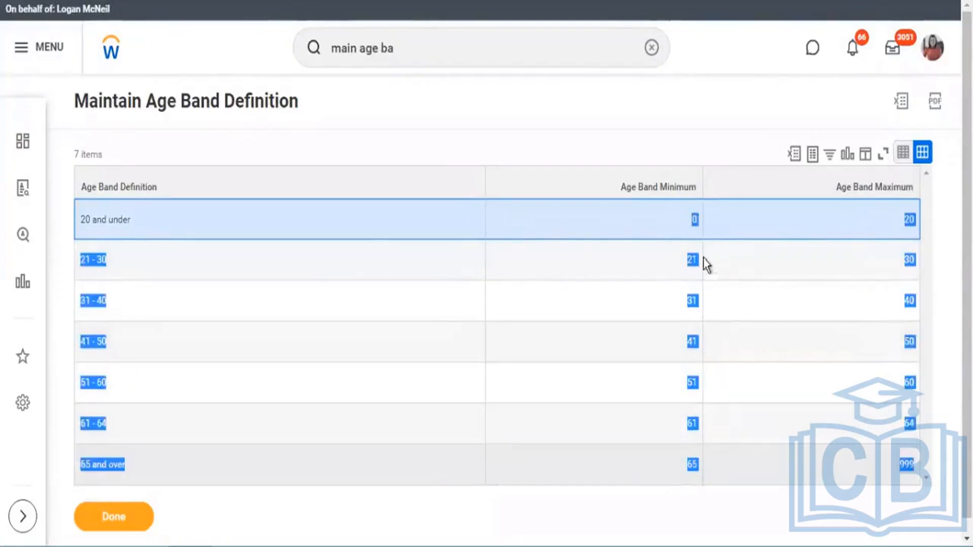
pyautogui.doubleClick(692, 220)
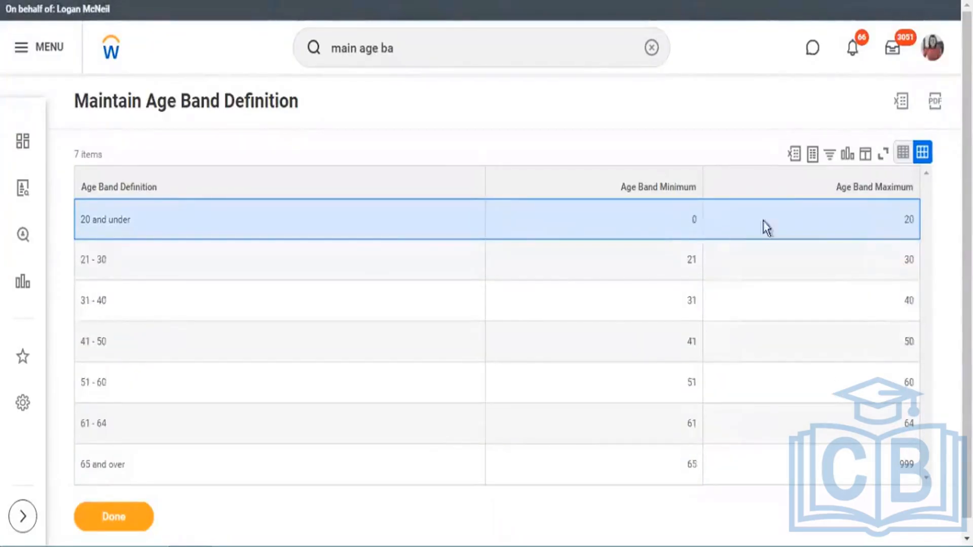
pyautogui.moveTo(918, 226); pyautogui.dragTo(920, 224)
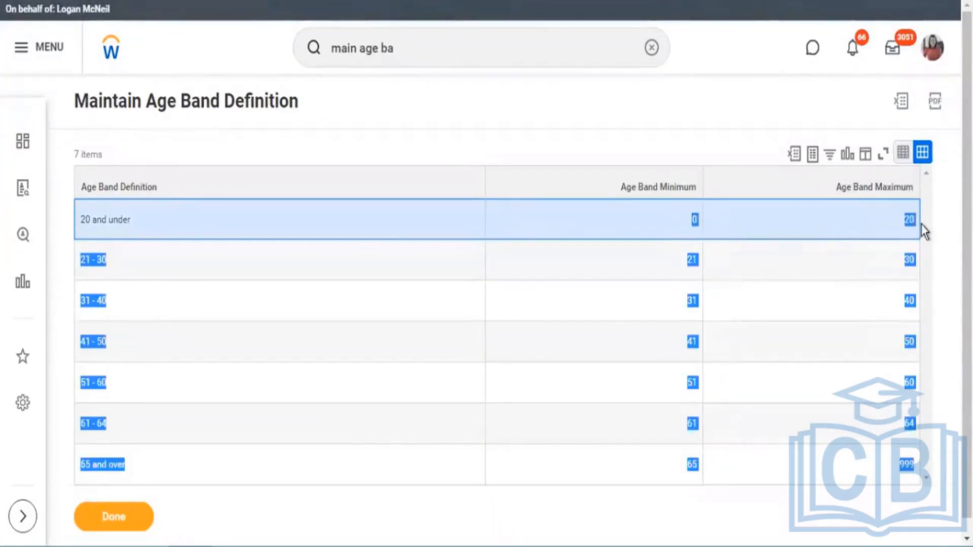
pyautogui.doubleClick(689, 220)
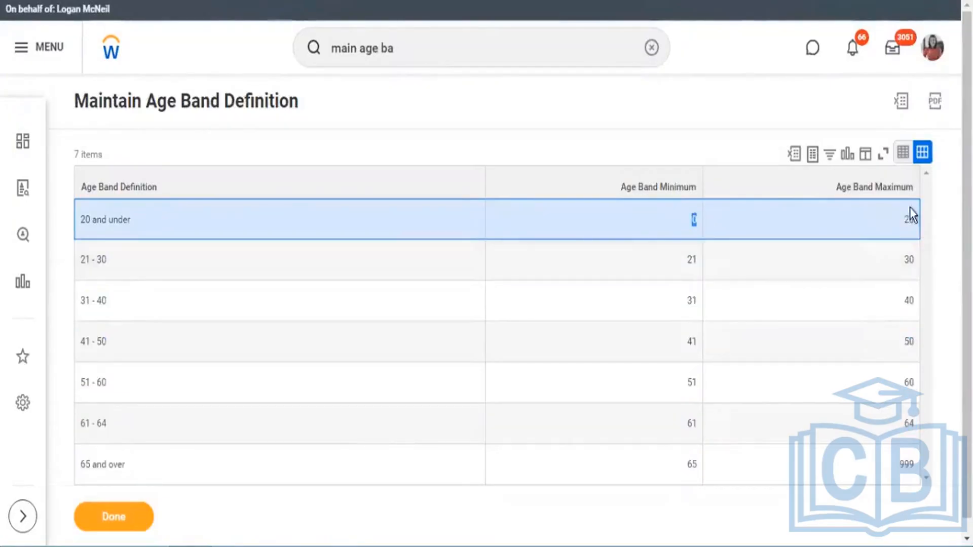
pyautogui.moveTo(74, 211); pyautogui.dragTo(68, 212)
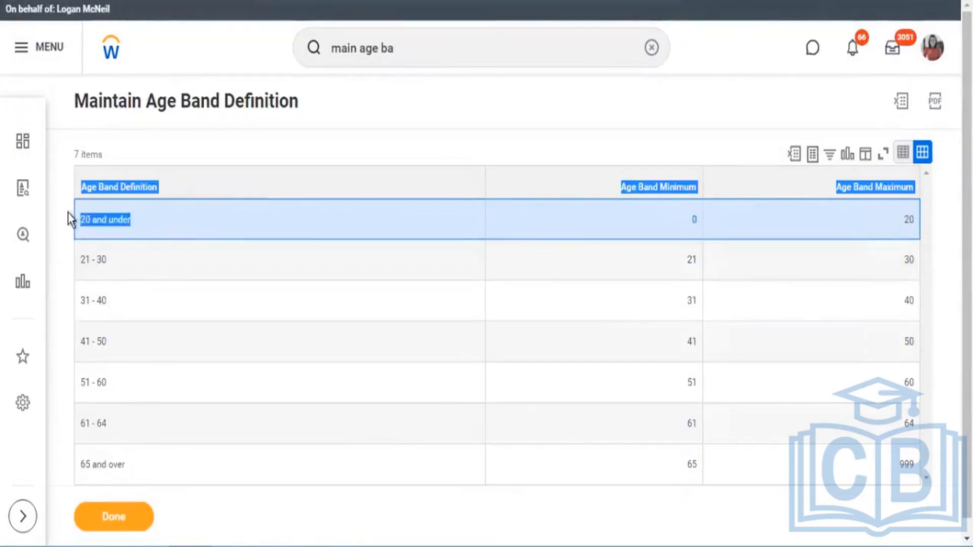
pyautogui.tripleClick(86, 219)
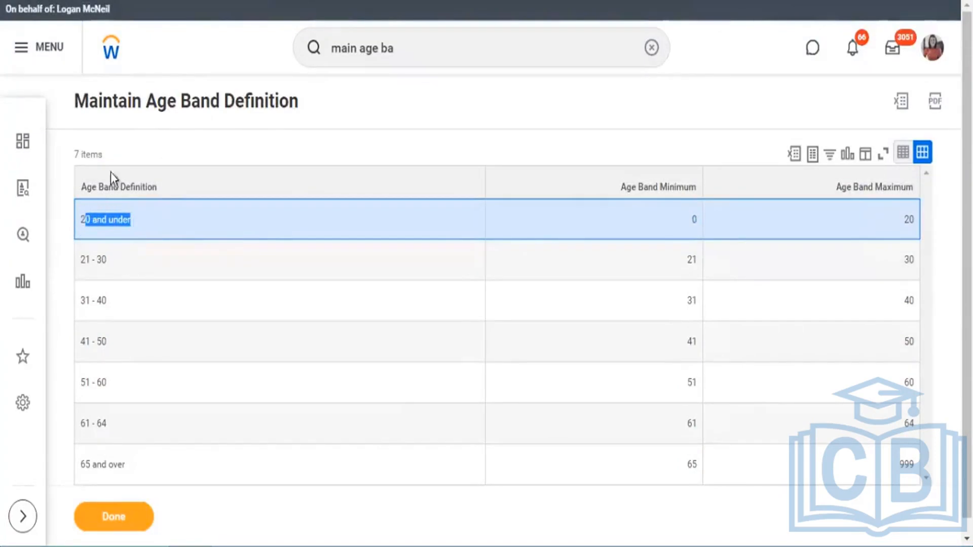
pyautogui.moveTo(118, 101); pyautogui.dragTo(287, 102)
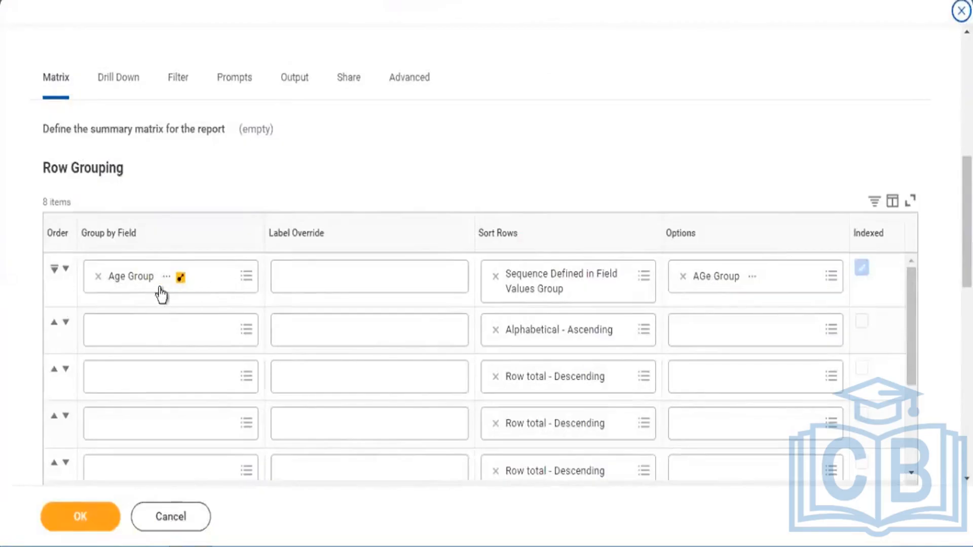
# Remove Age Group from the first row grouping and start creating a calculated field for the report in its place
pyautogui.click(99, 277)
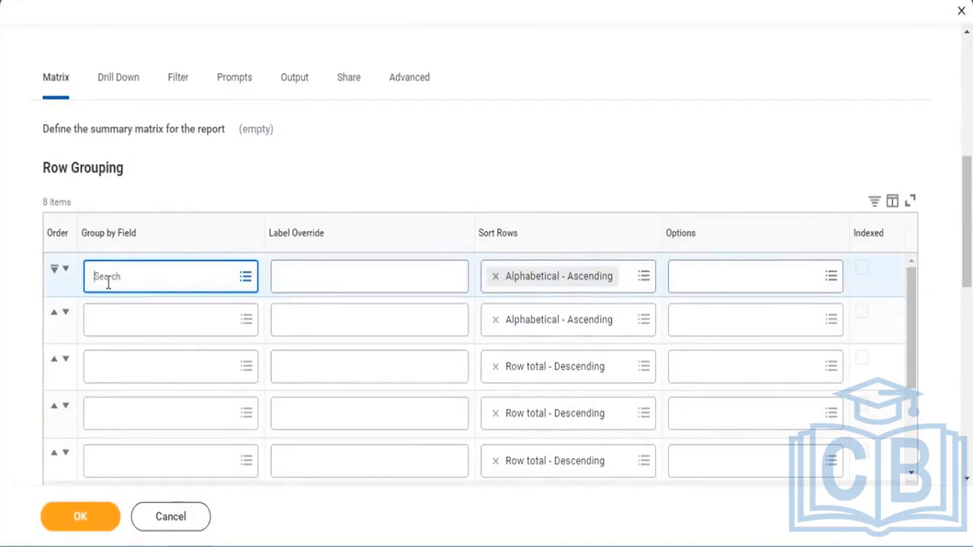
pyautogui.click(245, 277)
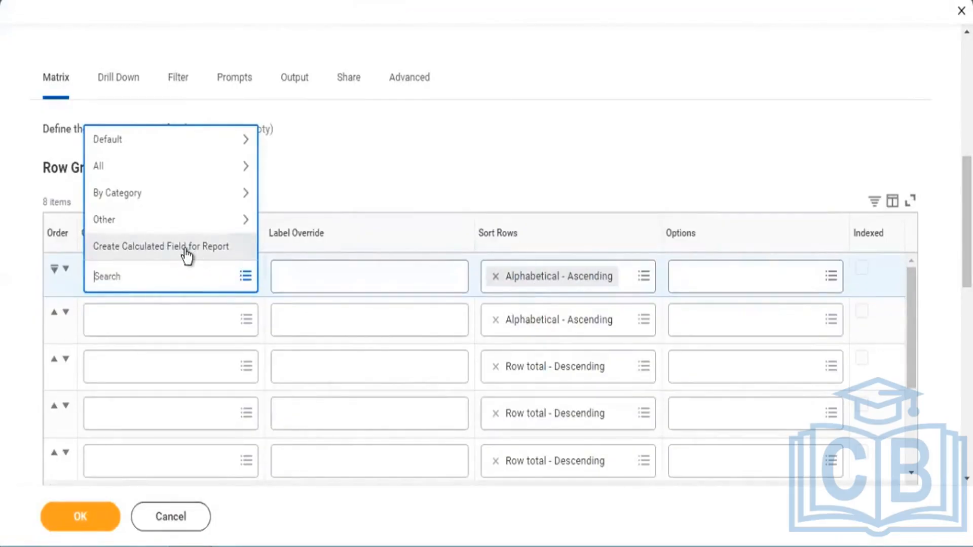
pyautogui.click(163, 248)
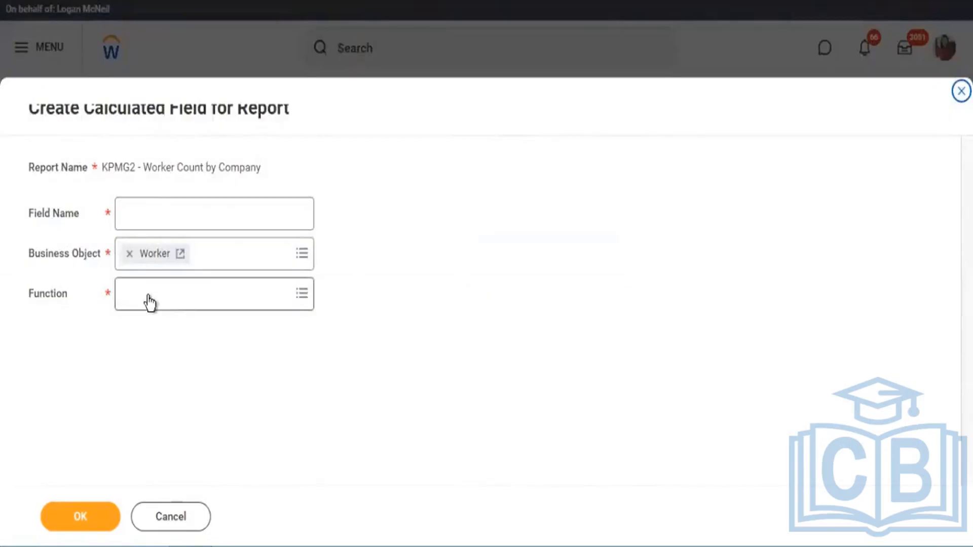
# Create the report calculated field CF - EEB - Worker - Company Grouping with the Evaluate Expression Band function on the Worker business object
pyautogui.write('eval')
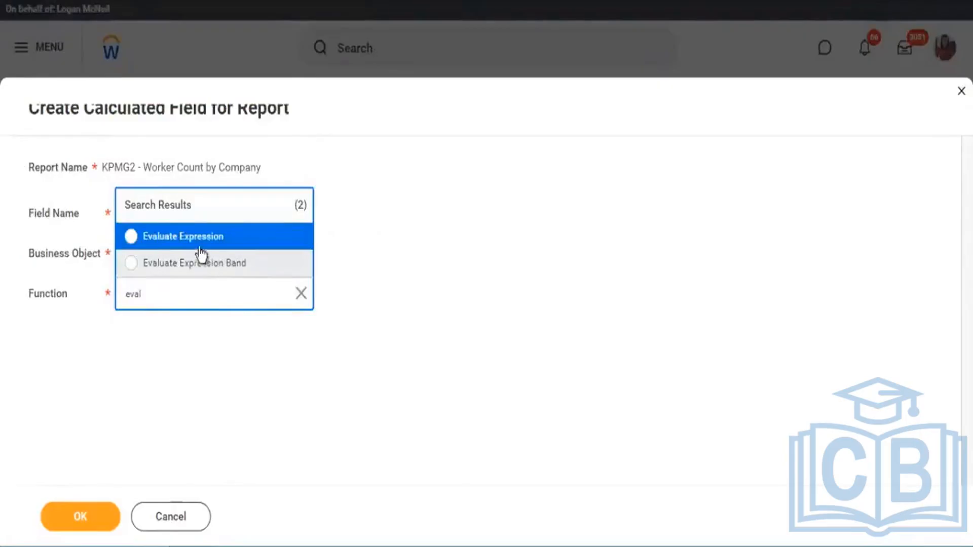
pyautogui.click(214, 266)
pyautogui.click(165, 212)
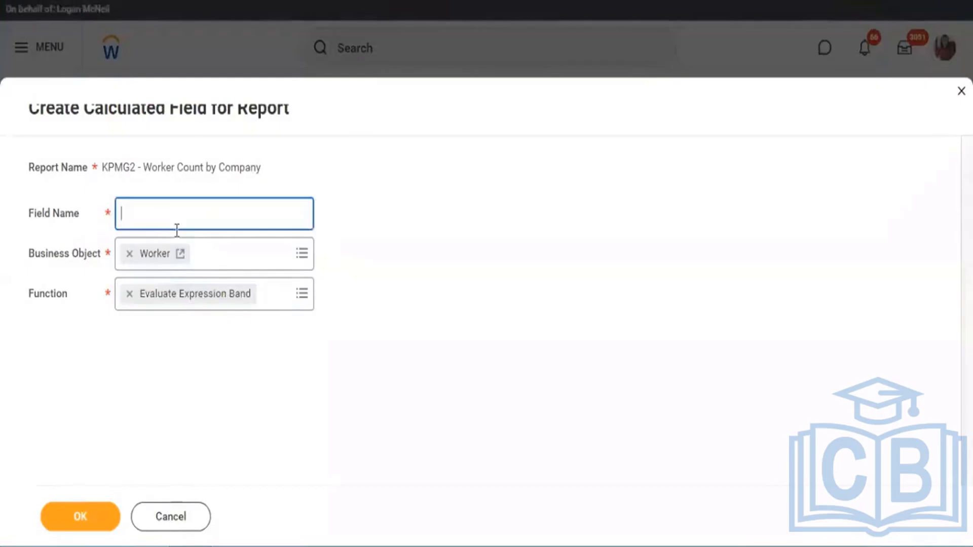
pyautogui.write('CF - EEB')
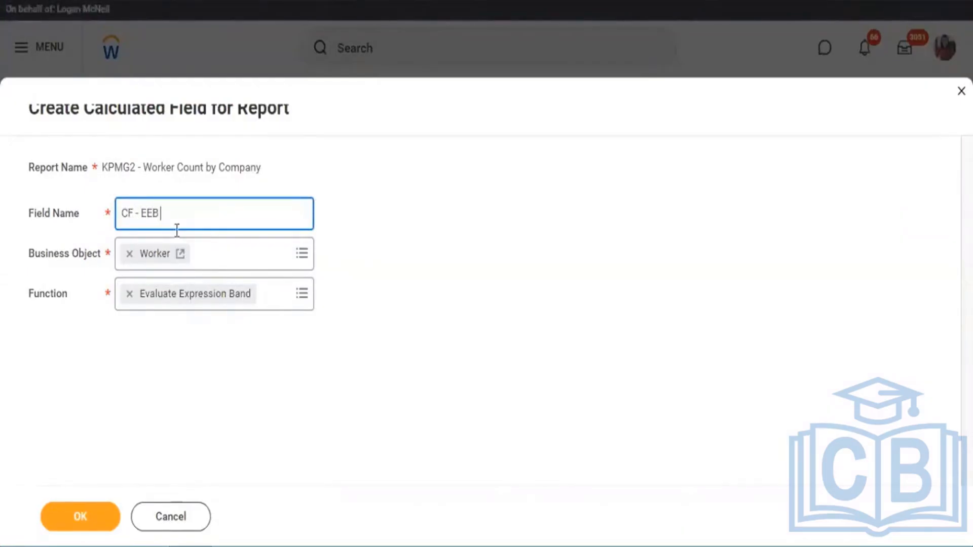
pyautogui.write(' - Worker - Company Gro')
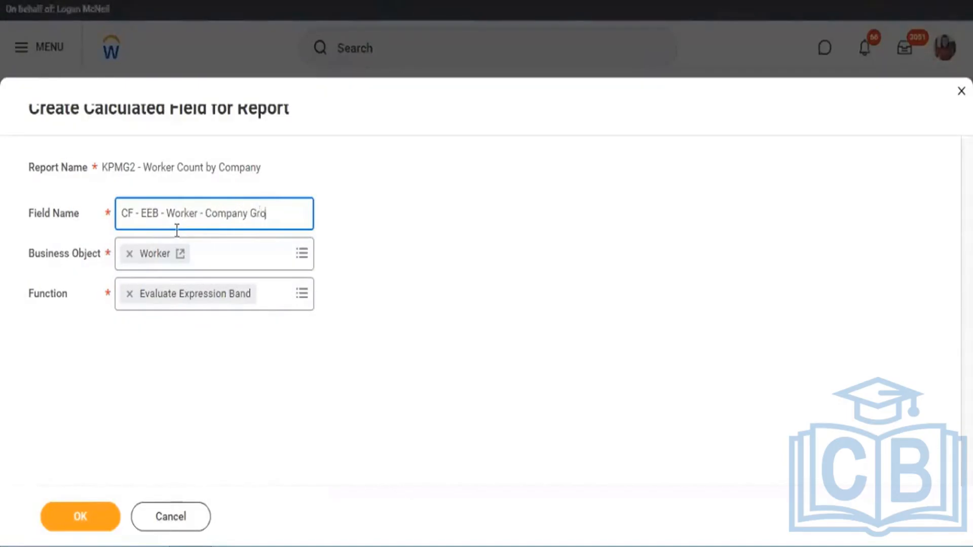
pyautogui.write('uping')
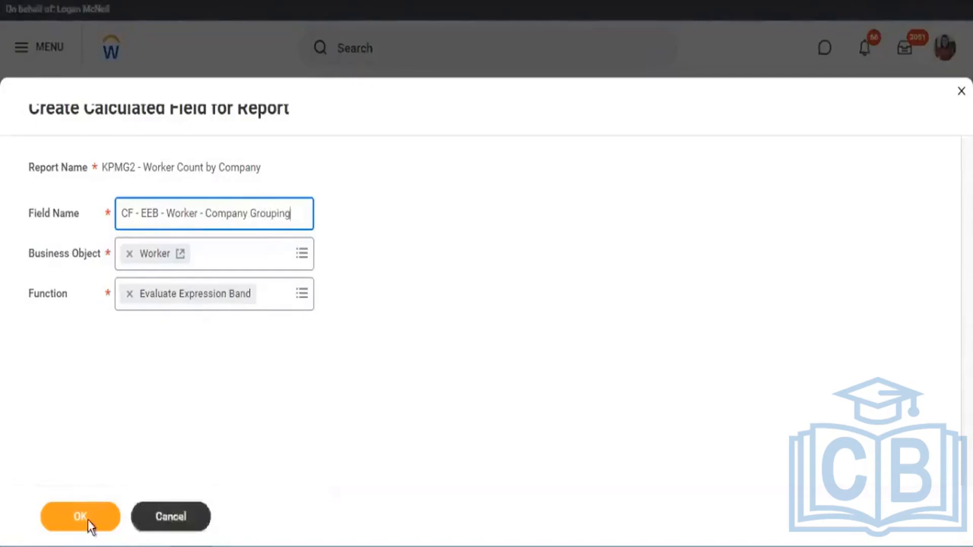
pyautogui.click(81, 517)
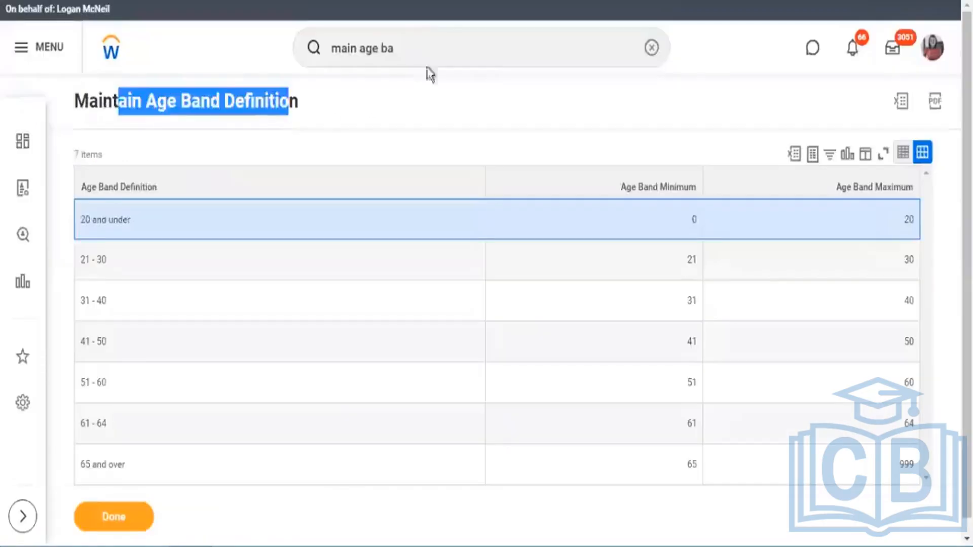
# Switch to the Maintain Age Band Definition page, search for create calc field and open the Create Calculated Field task
pyautogui.click(419, 48)
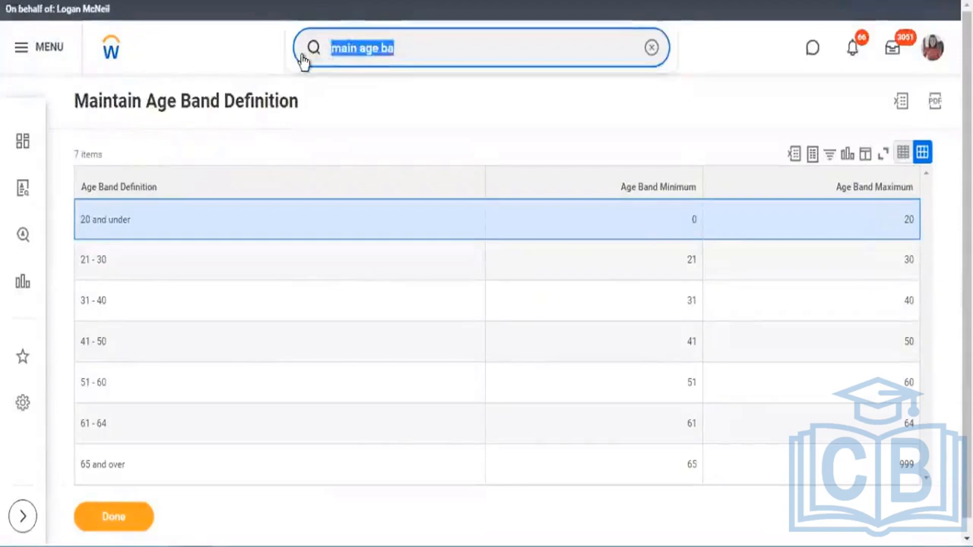
pyautogui.write('crea')
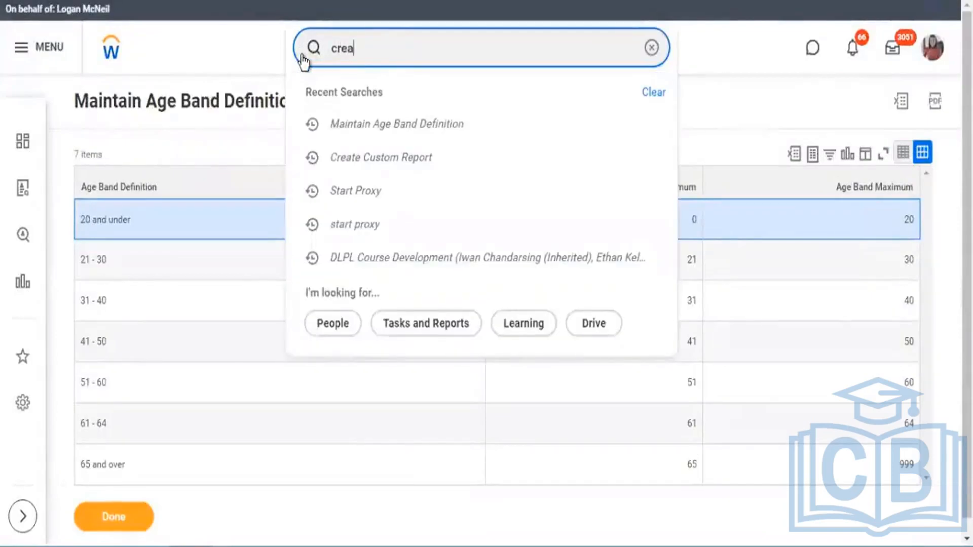
pyautogui.write('te va')
pyautogui.press('BackSpace')
pyautogui.press('BackSpace')
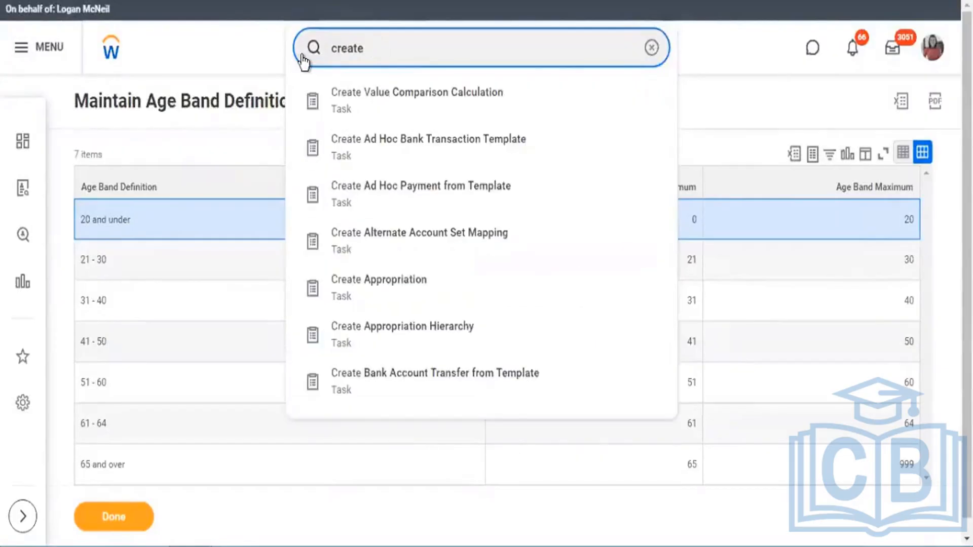
pyautogui.write('cal')
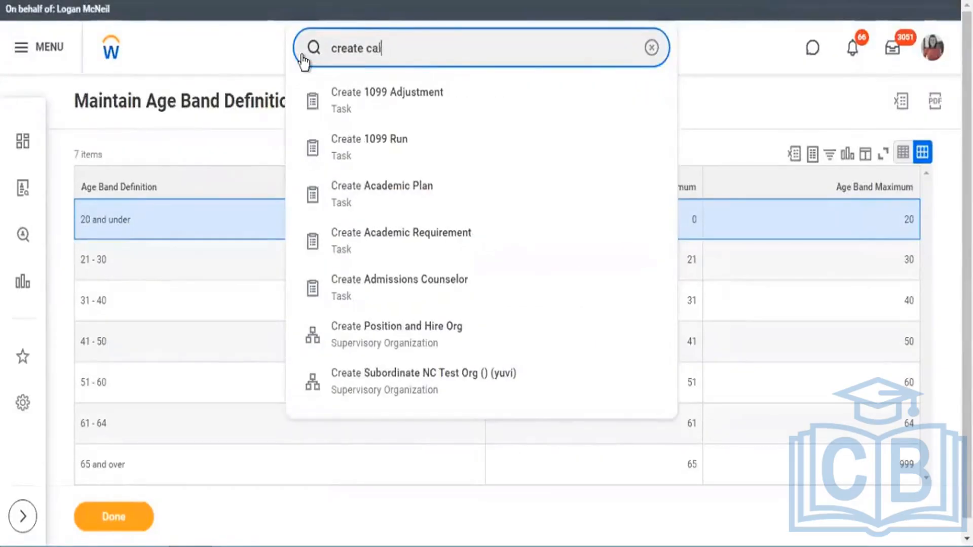
pyautogui.write('c field')
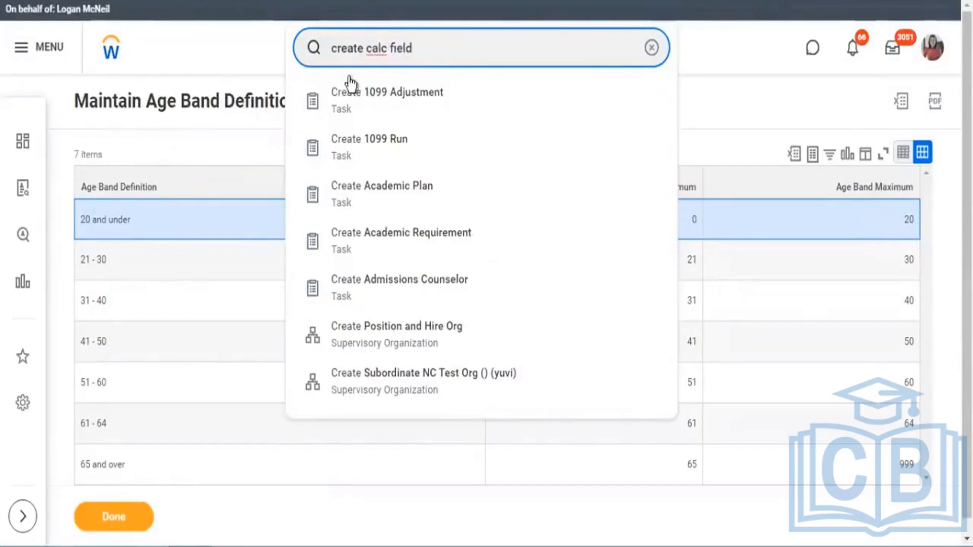
pyautogui.click(400, 110)
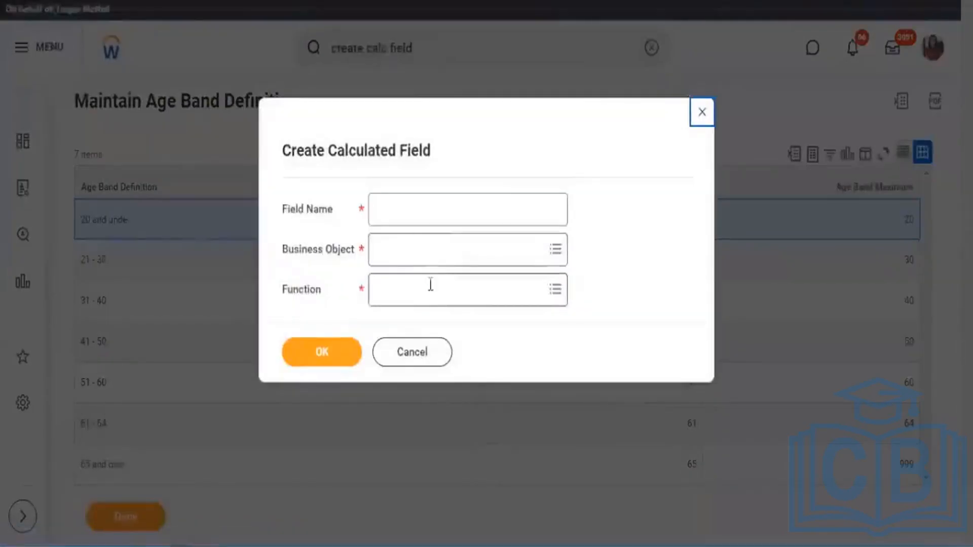
# Choose Evaluate Expression as the function of the new calculated field
pyautogui.click(431, 285)
pyautogui.write('eva')
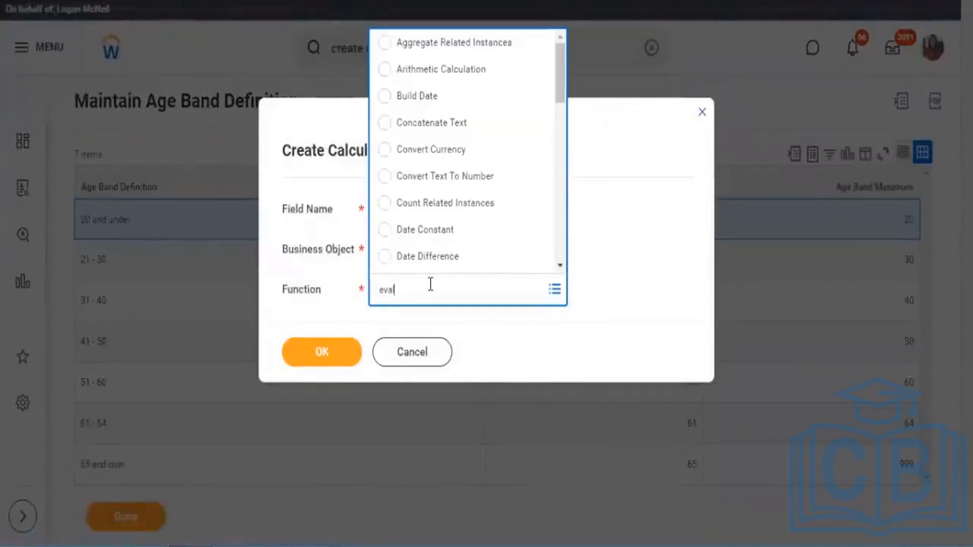
pyautogui.write('l')
pyautogui.press('Return')
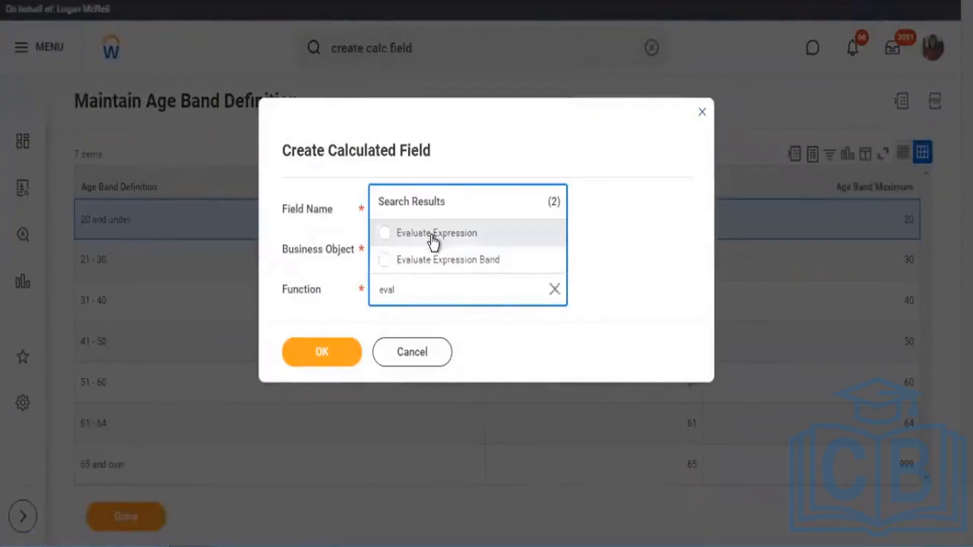
pyautogui.click(431, 236)
# Set the calculated field's business object to Worker, name the field test and continue to its definition
pyautogui.click(397, 254)
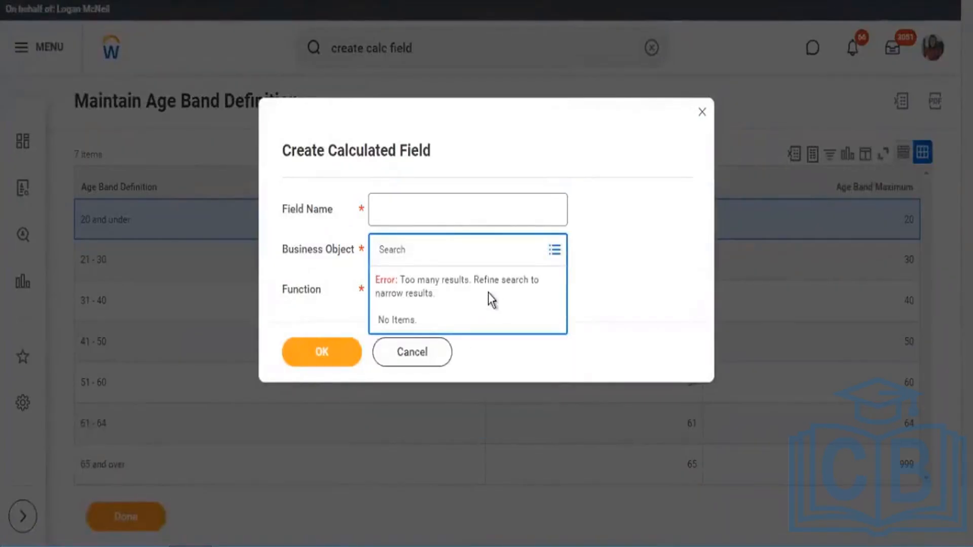
pyautogui.write('worker')
pyautogui.press('Return')
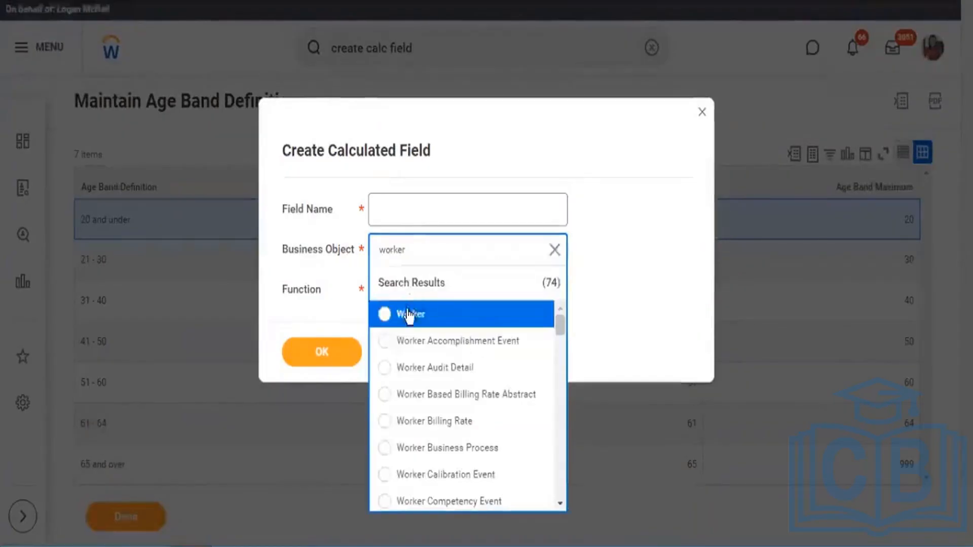
pyautogui.click(409, 314)
pyautogui.click(414, 203)
pyautogui.write('test')
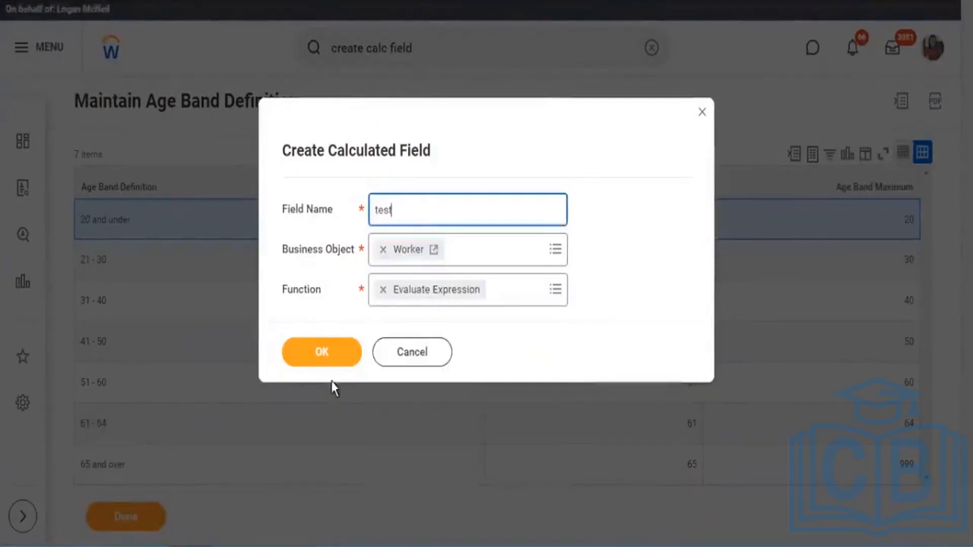
pyautogui.click(332, 357)
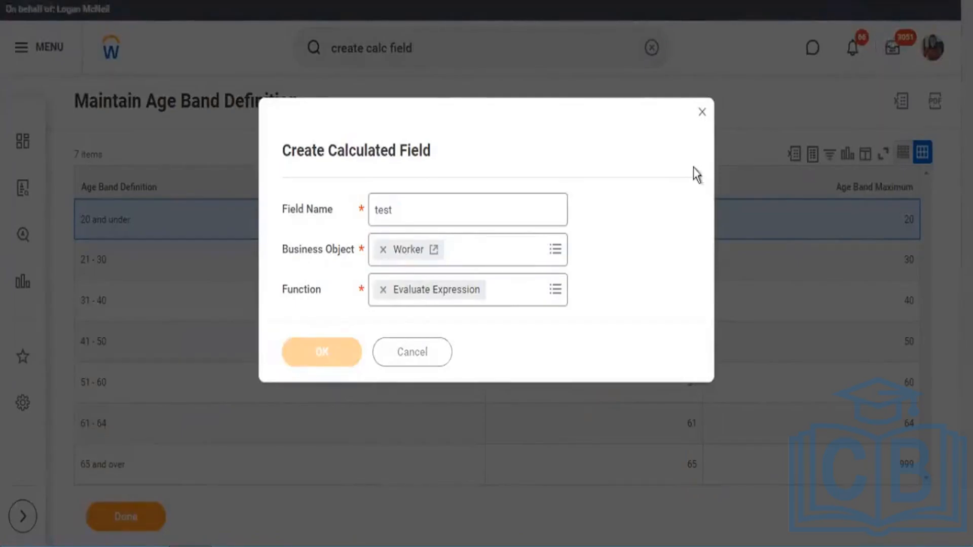
# Add a condition row to the CF - EEB - Worker - Company Grouping field and review the Condition and Return Value If Condition is True columns
pyautogui.scroll(-3, 715, 160)
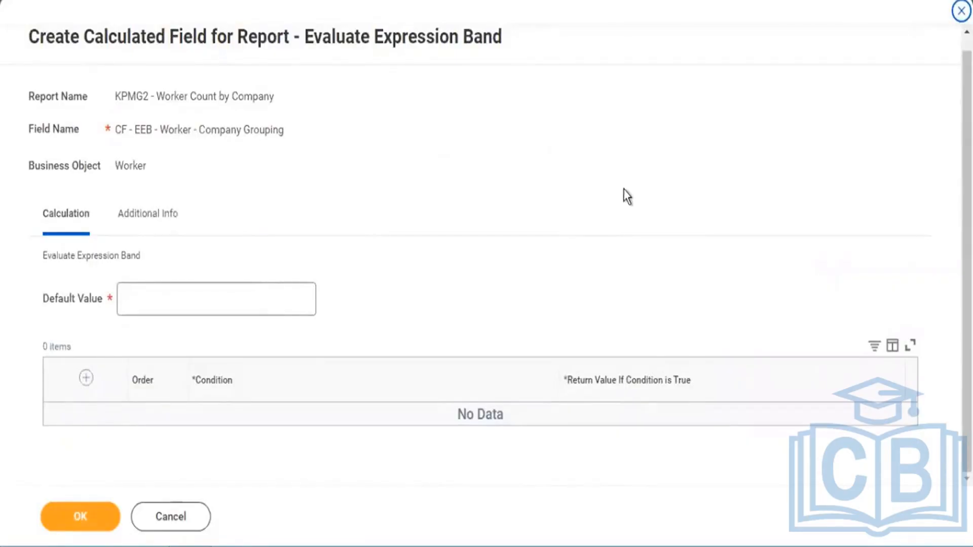
pyautogui.click(87, 378)
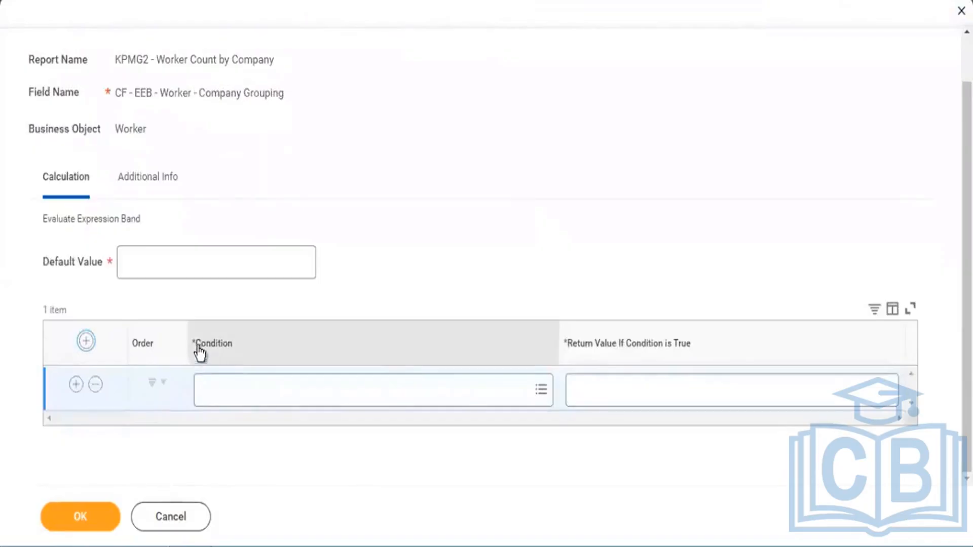
pyautogui.doubleClick(230, 354)
pyautogui.click(459, 360)
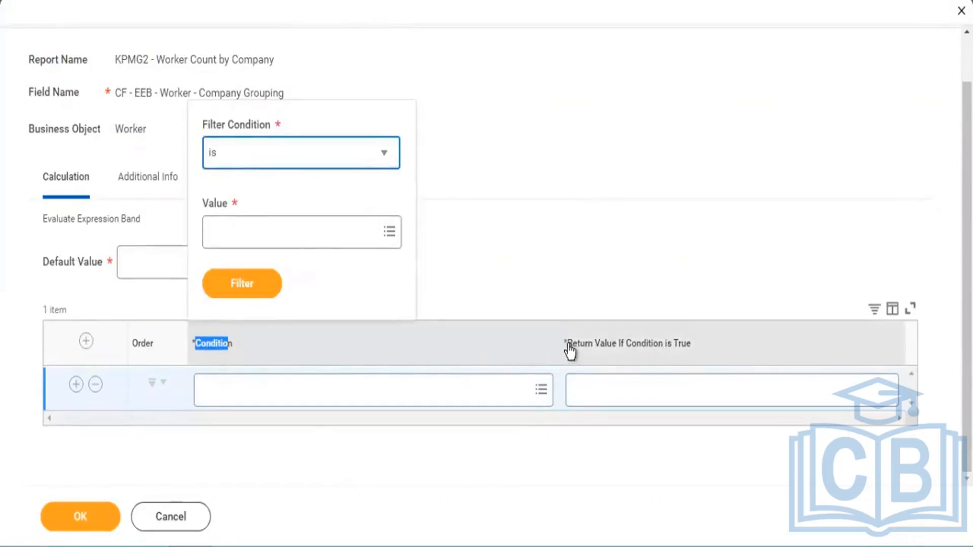
# Add two more condition rows to the CF - EEB - Worker - Company Grouping calculation, giving three rows in total
pyautogui.moveTo(611, 349); pyautogui.dragTo(664, 351)
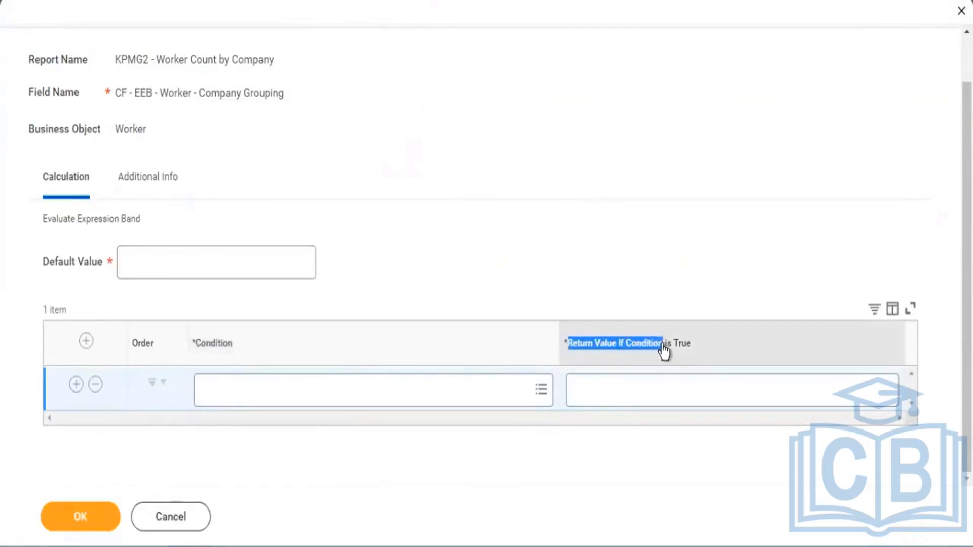
pyautogui.click(222, 400)
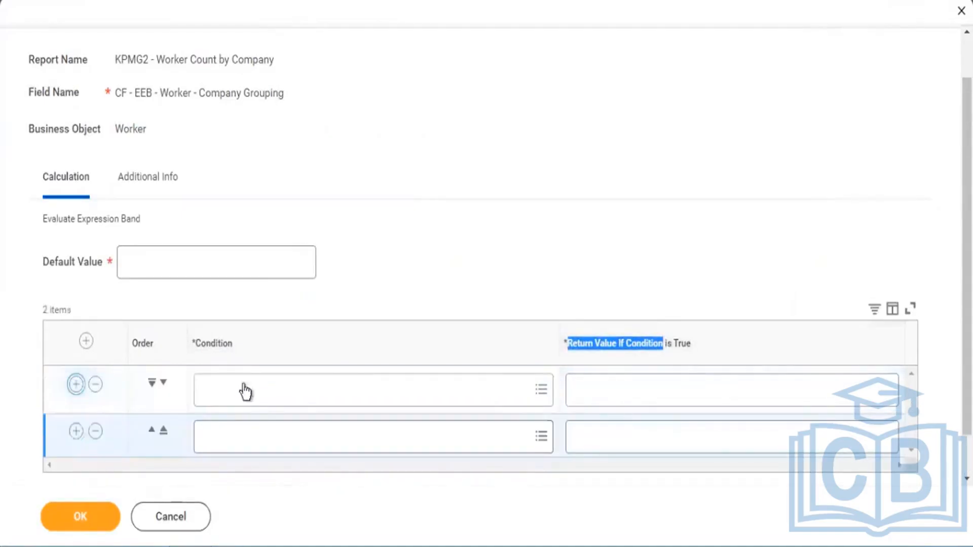
pyautogui.click(593, 394)
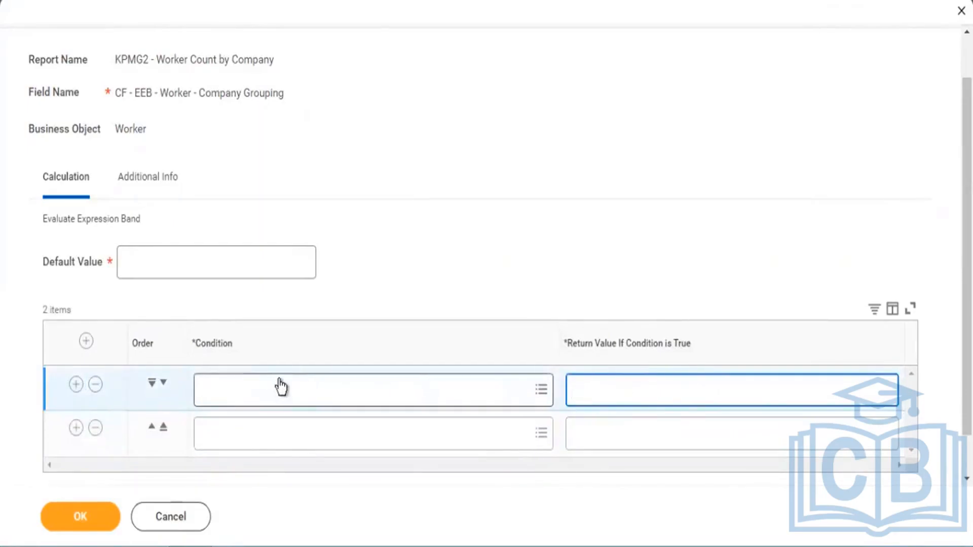
pyautogui.click(222, 440)
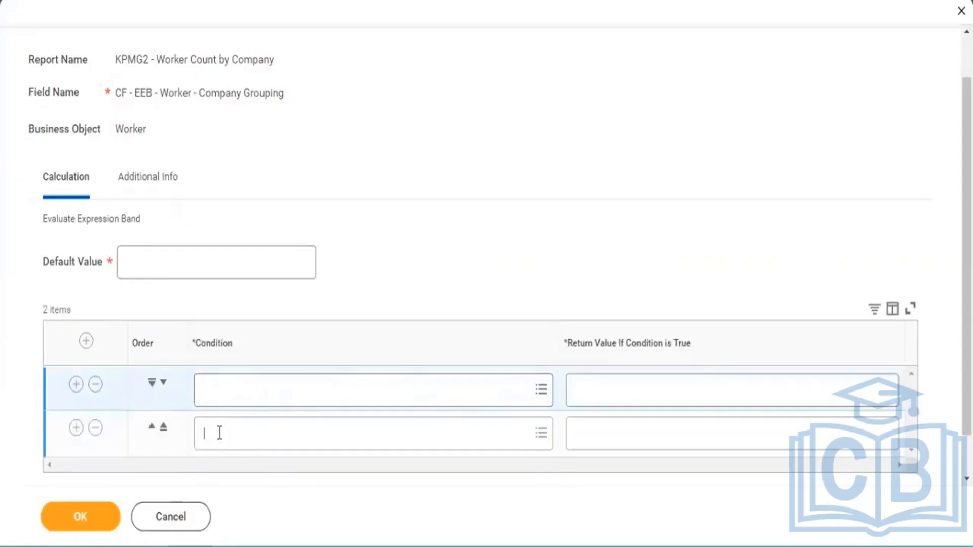
pyautogui.click(76, 432)
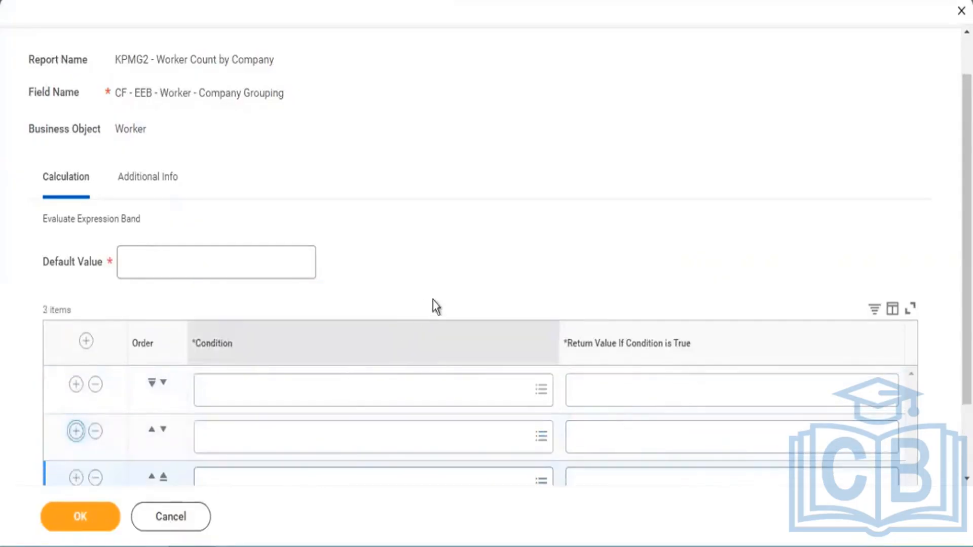
pyautogui.scroll(-2, 433, 300)
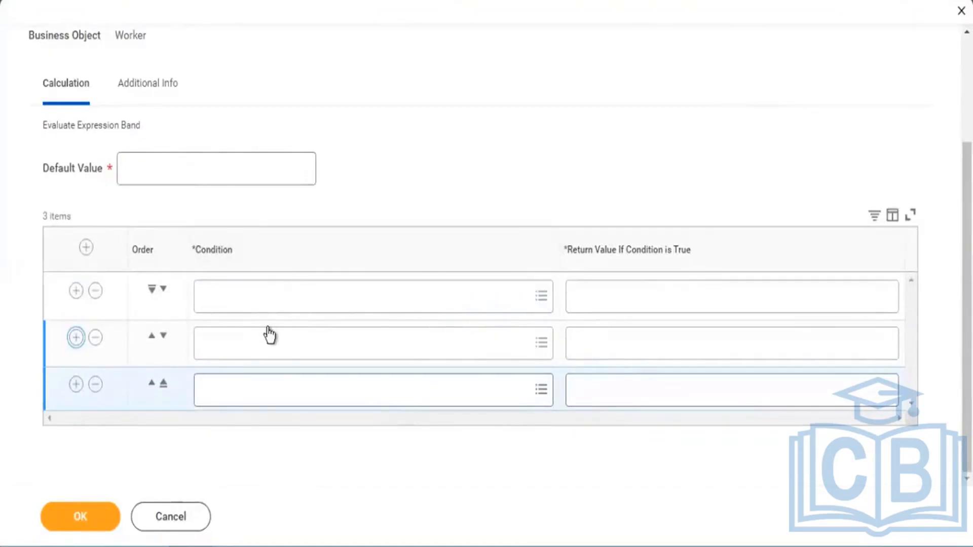
# Examine the Default Value field and the second row's return value field of the Evaluate Expression Band calculation
pyautogui.doubleClick(67, 172)
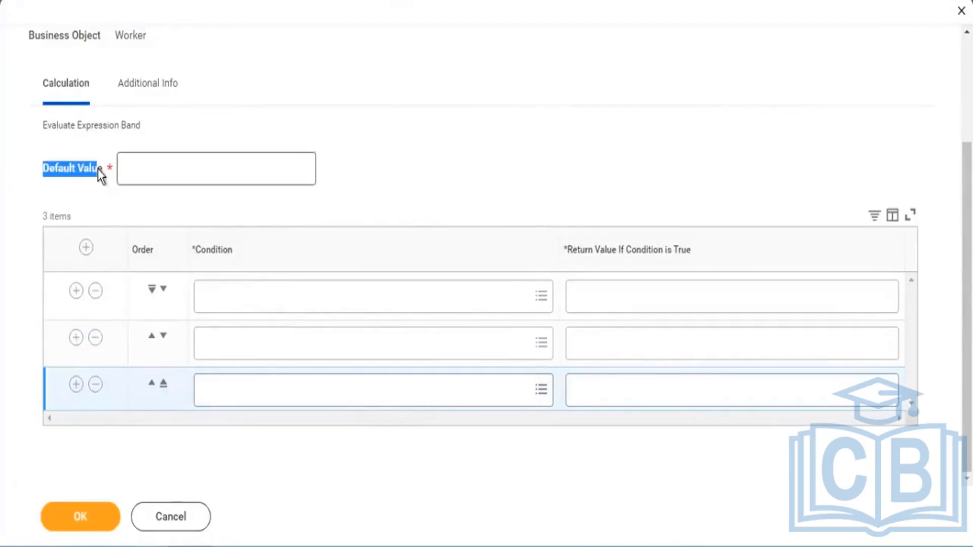
pyautogui.click(154, 167)
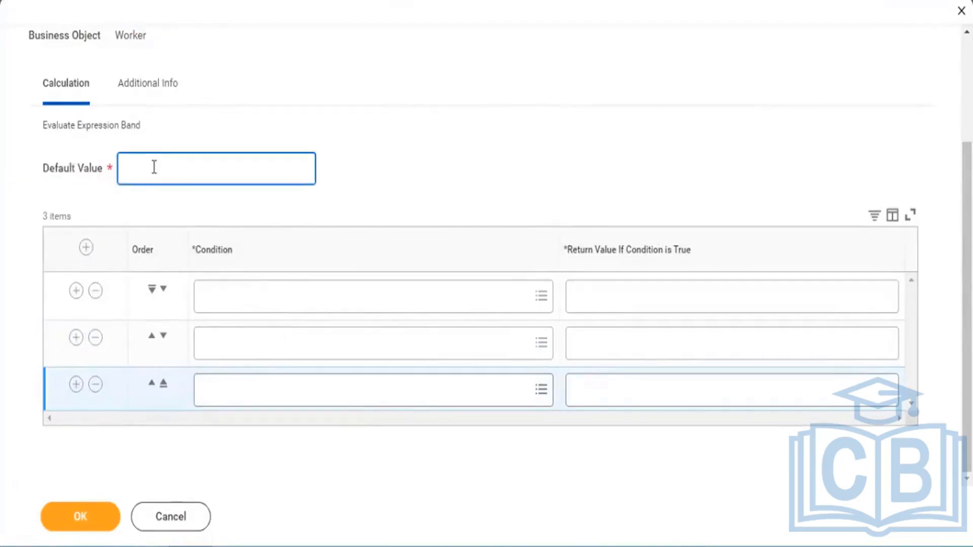
pyautogui.moveTo(44, 171); pyautogui.dragTo(86, 172)
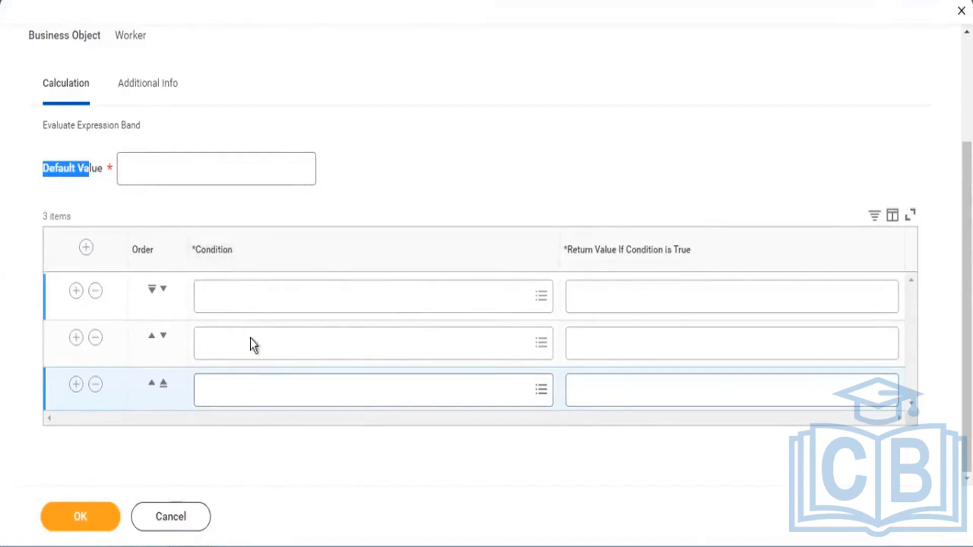
pyautogui.click(582, 348)
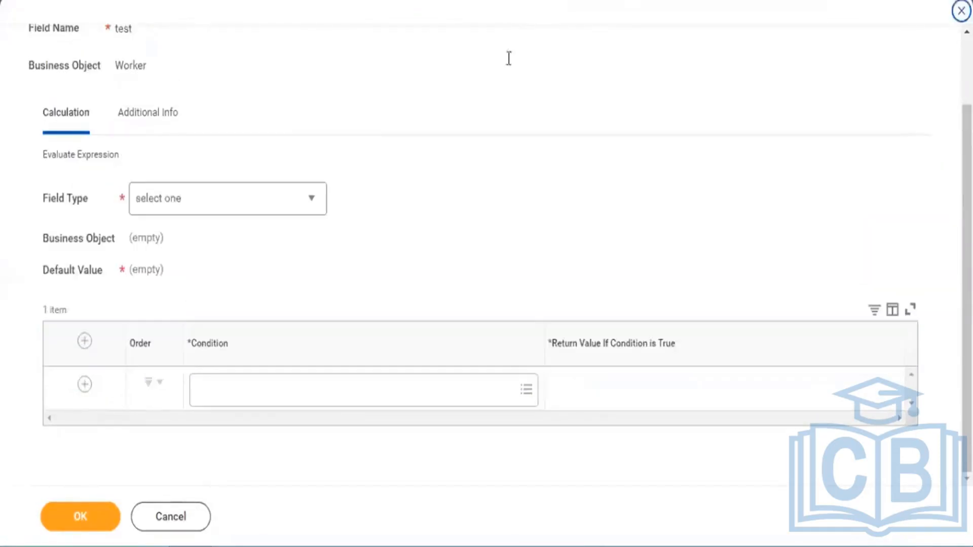
# Add a second condition row to the Evaluate Expression field test and compare its return value column with the Evaluate Expression Band definition
pyautogui.scroll(2, 317, 112)
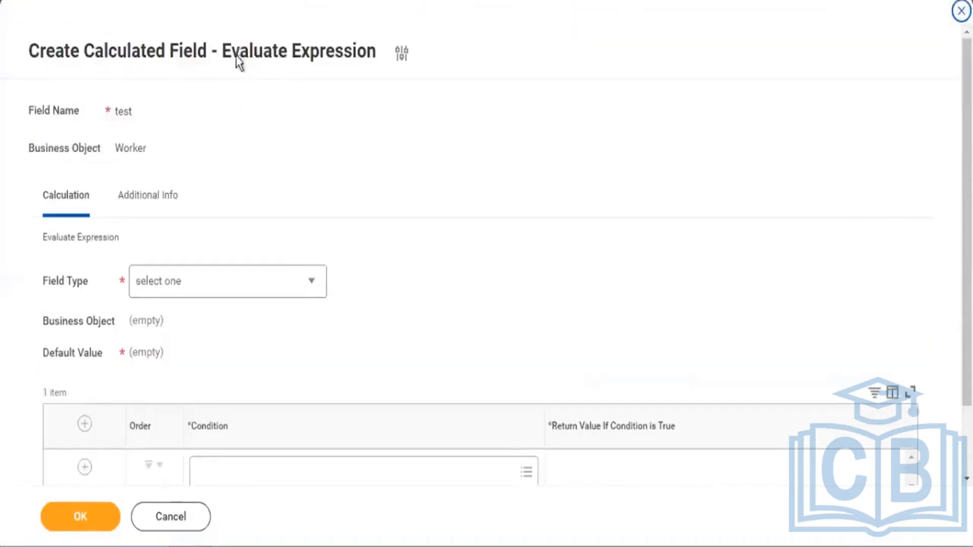
pyautogui.moveTo(239, 53); pyautogui.dragTo(279, 54)
pyautogui.scroll(-2, 372, 152)
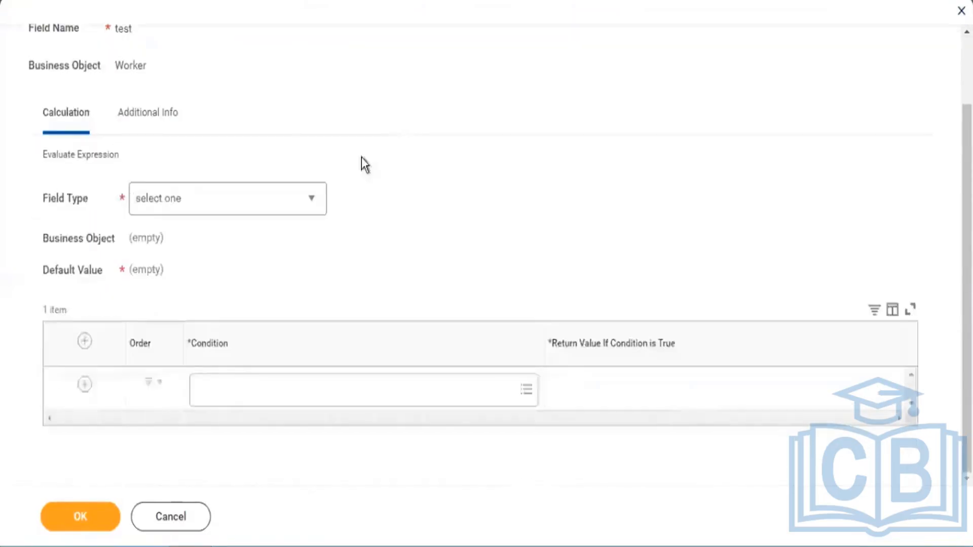
pyautogui.click(85, 387)
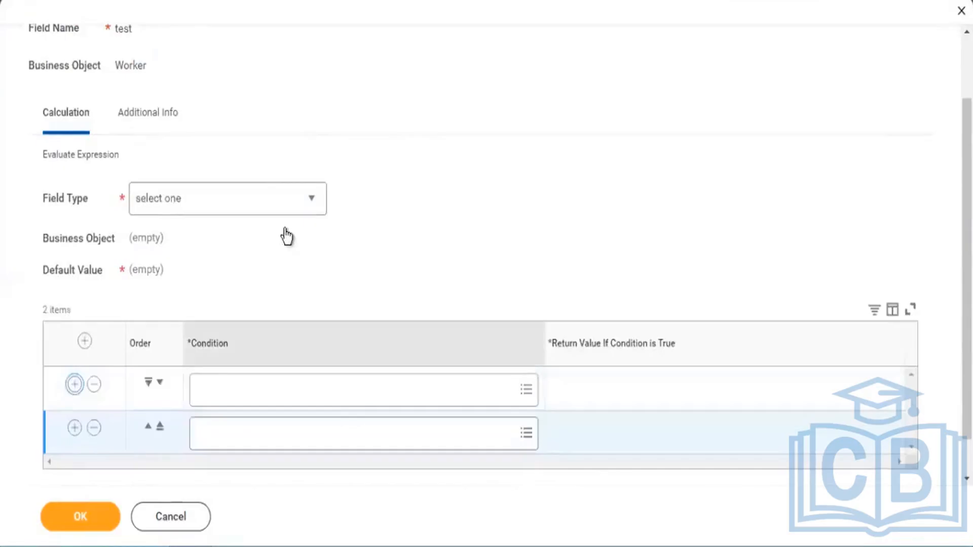
pyautogui.scroll(-1, 158, 384)
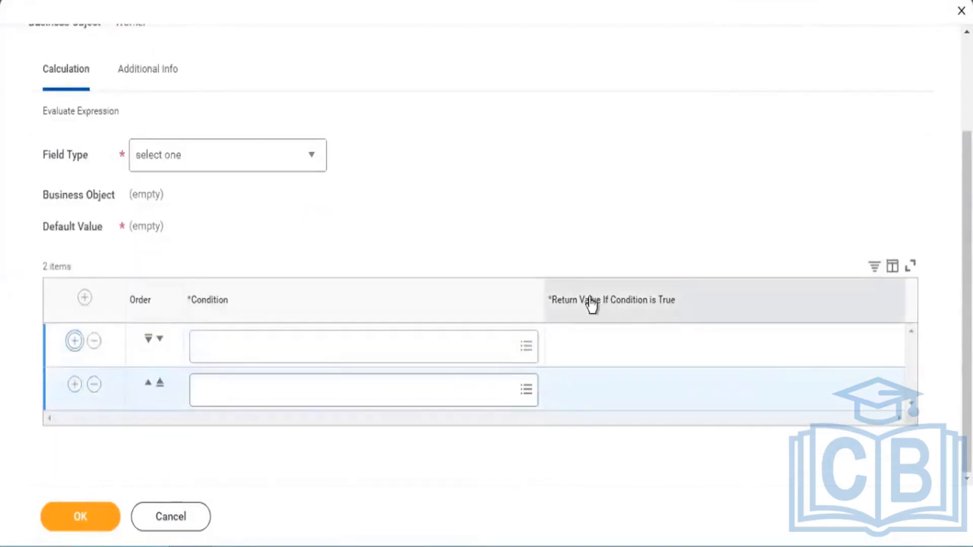
pyautogui.moveTo(589, 299); pyautogui.dragTo(643, 311)
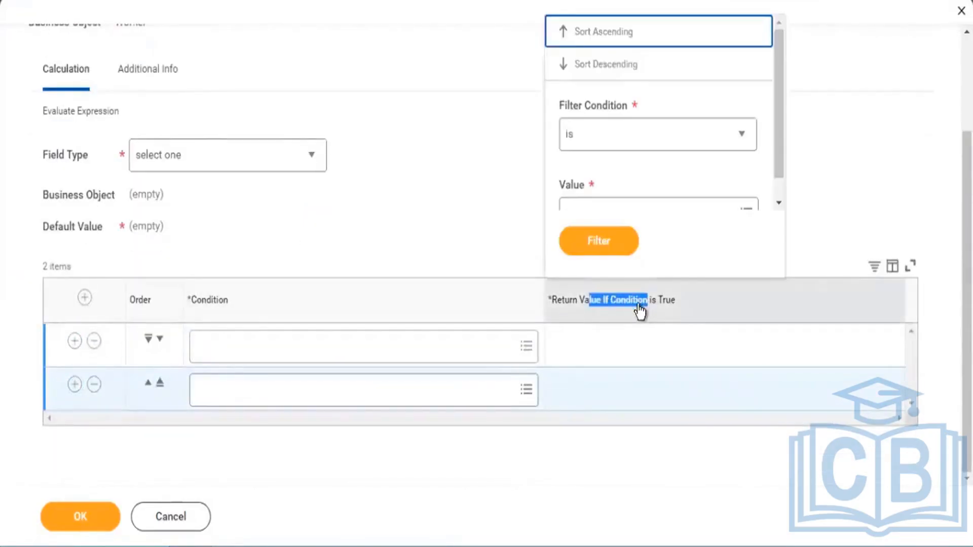
pyautogui.click(388, 174)
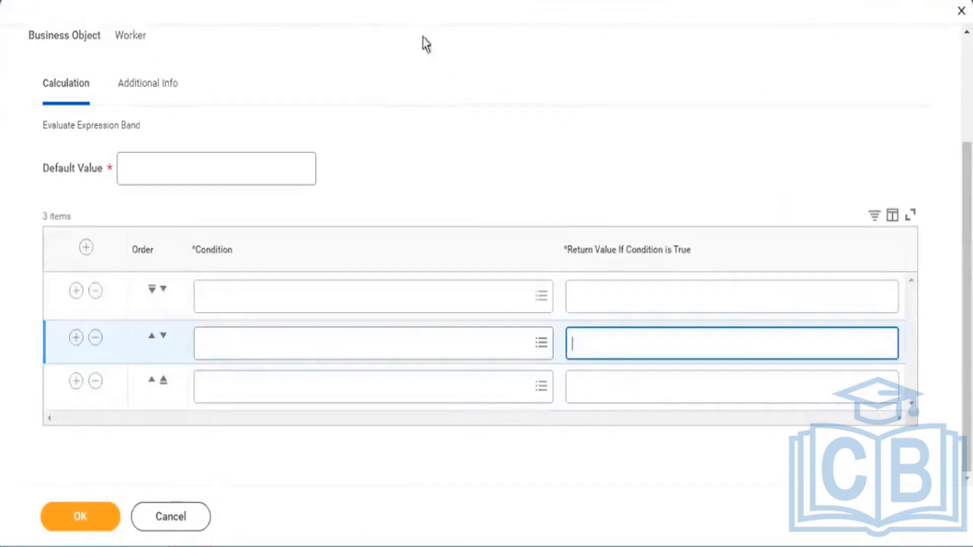
pyautogui.scroll(3, 468, 151)
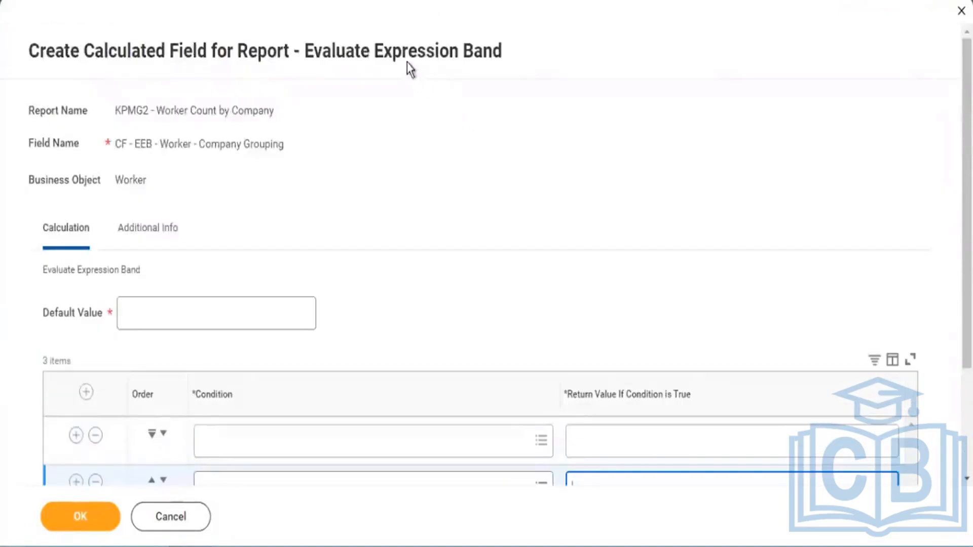
pyautogui.moveTo(471, 69); pyautogui.dragTo(408, 56)
pyautogui.scroll(-2, 515, 163)
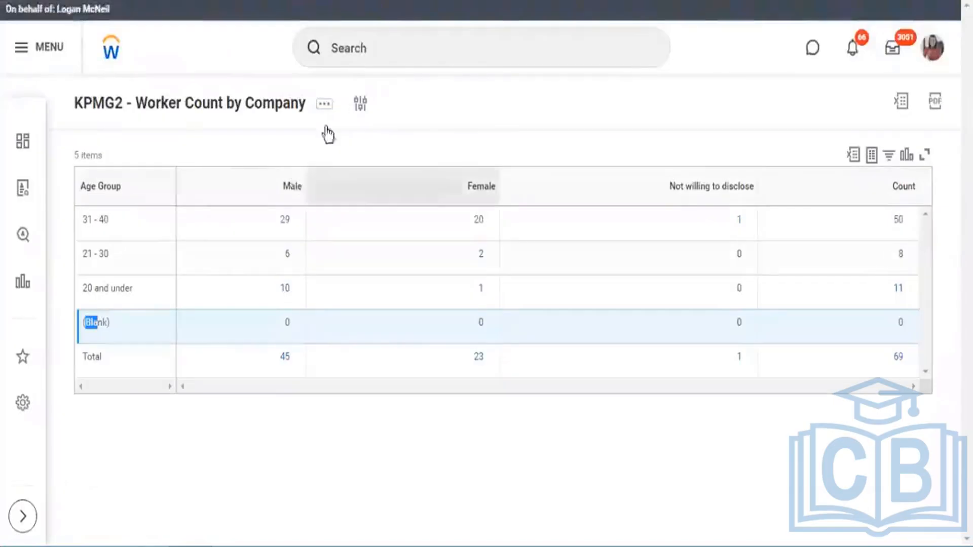
# Open the definition of the KPMG2 - Worker Count by Company report for editing
pyautogui.click(324, 105)
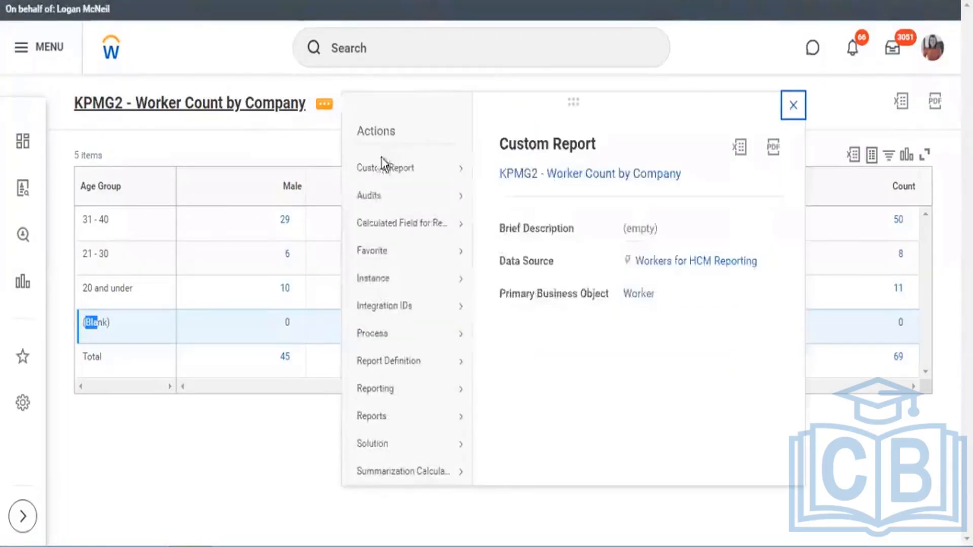
pyautogui.moveTo(384, 166)
pyautogui.click(495, 172)
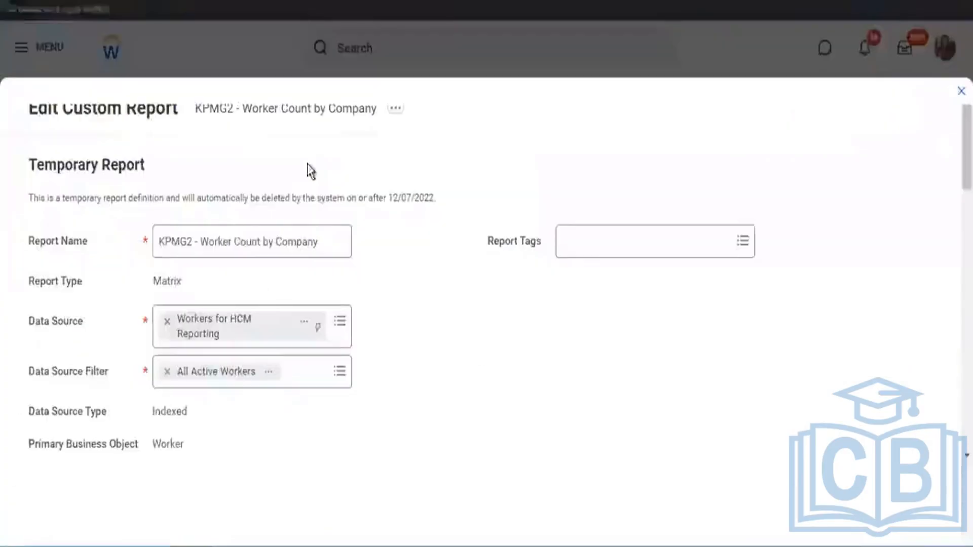
pyautogui.scroll(-8, 287, 258)
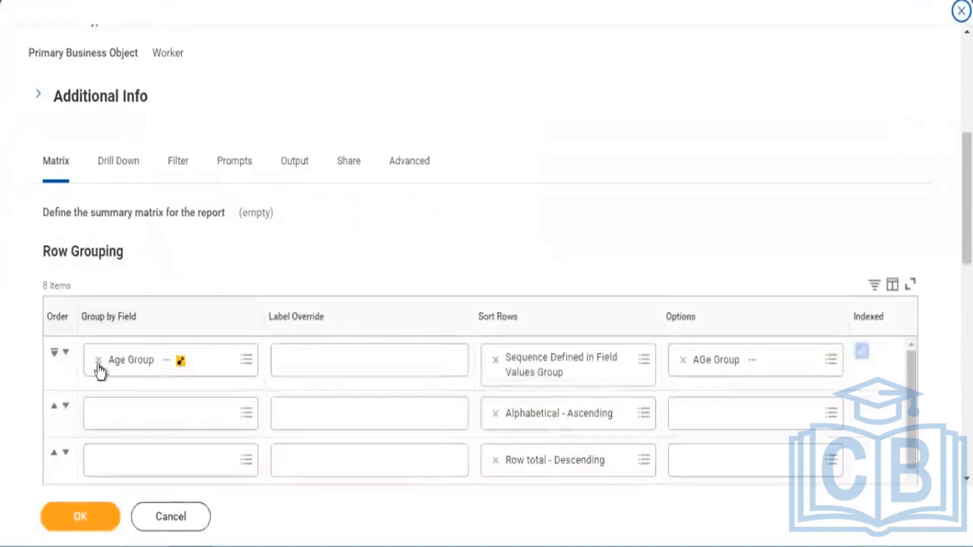
# Replace Age Group with Company as the first row grouping field, then save and run the report with blank prompts
pyautogui.click(98, 360)
pyautogui.write('company')
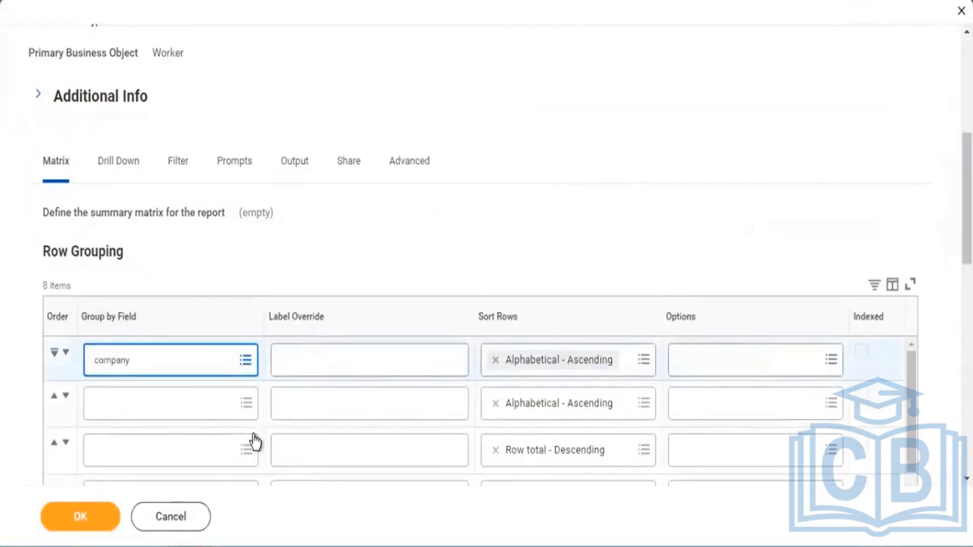
pyautogui.press('Return')
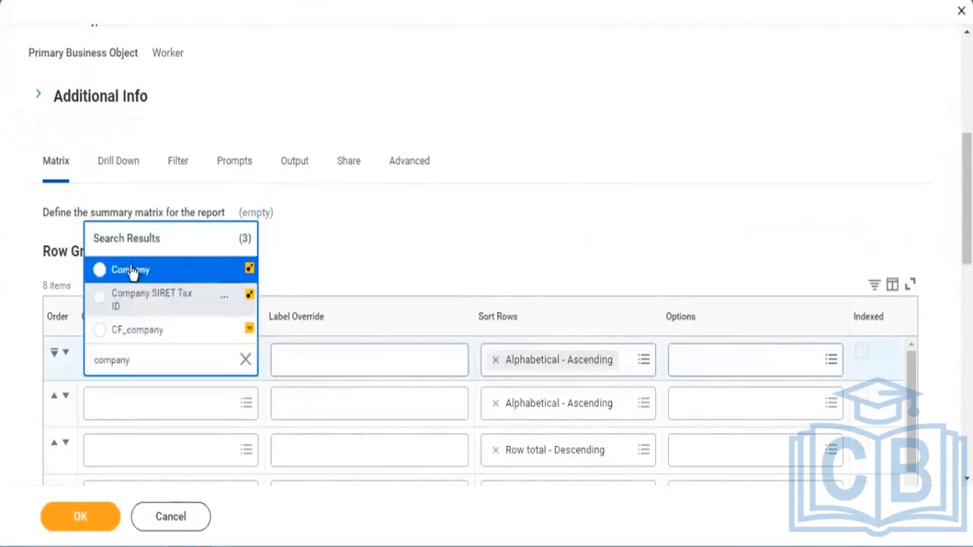
pyautogui.click(130, 269)
pyautogui.click(80, 517)
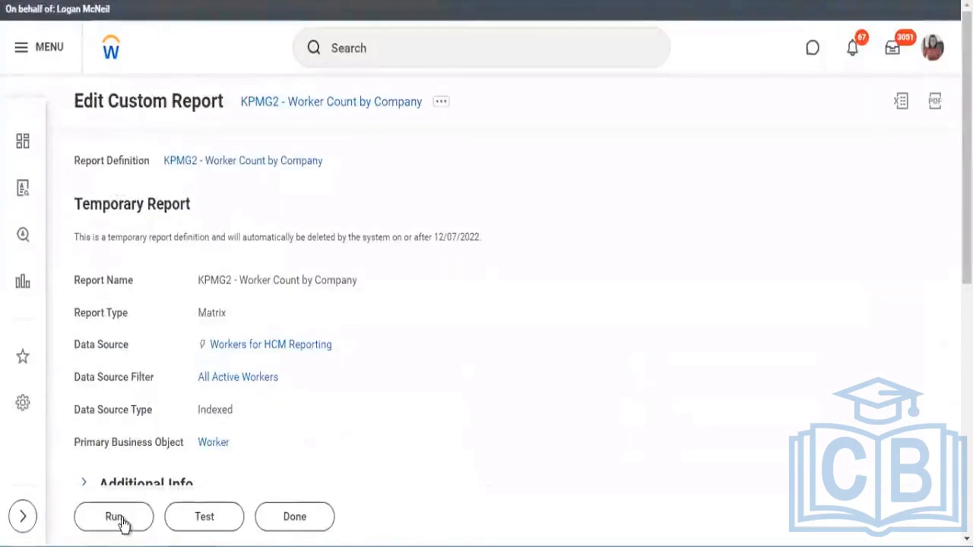
pyautogui.click(121, 522)
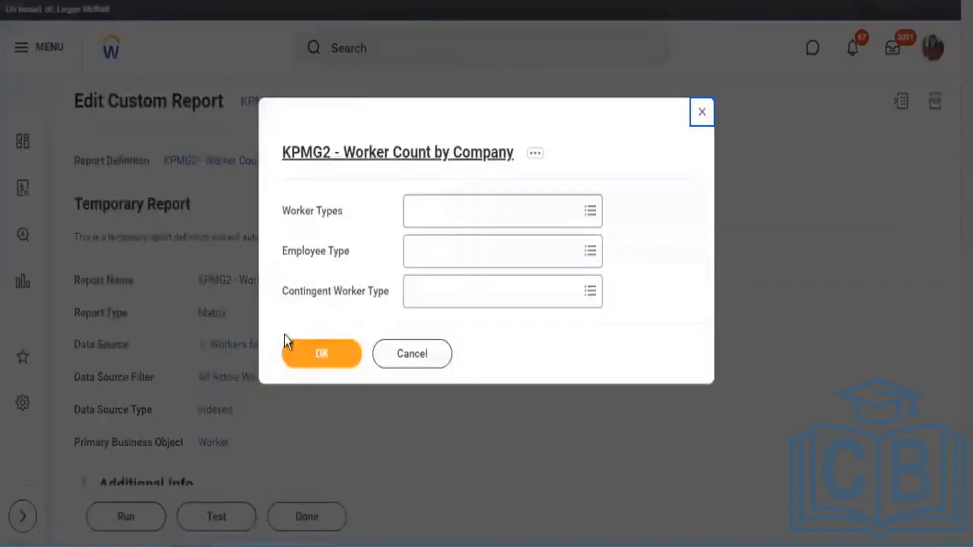
pyautogui.click(310, 354)
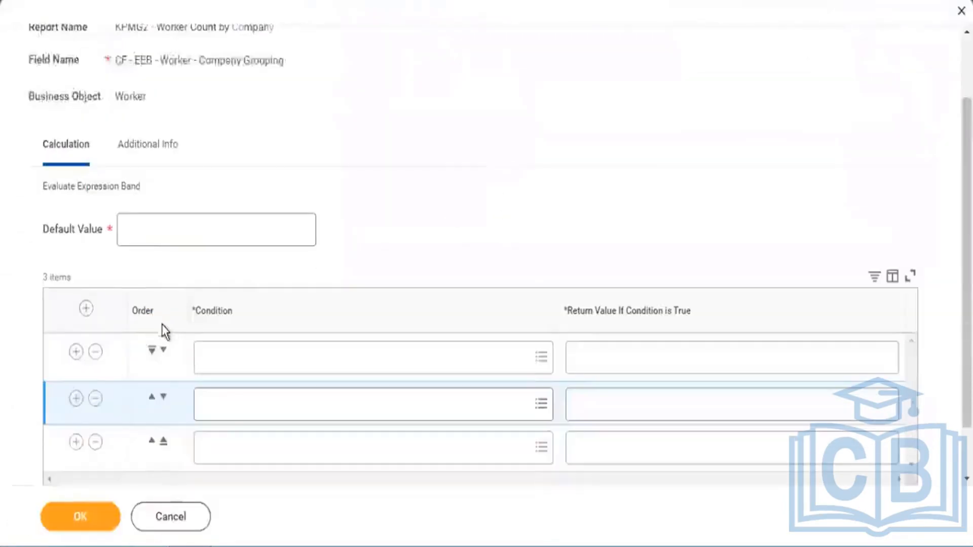
# Create a True/False Condition calculated field named "CF - Is NA?" for the first condition row of the Company Grouping expression band
pyautogui.scroll(-1, 163, 330)
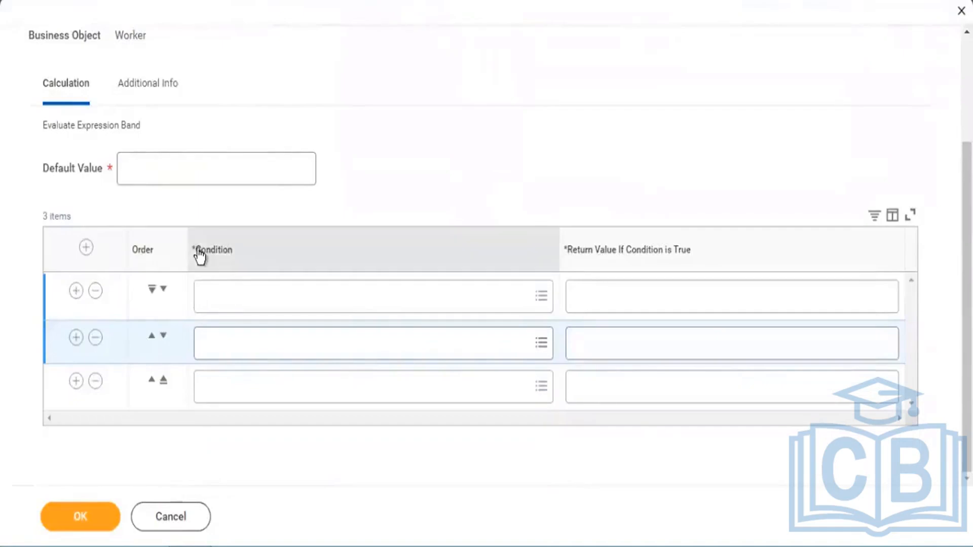
pyautogui.moveTo(195, 251); pyautogui.dragTo(232, 252)
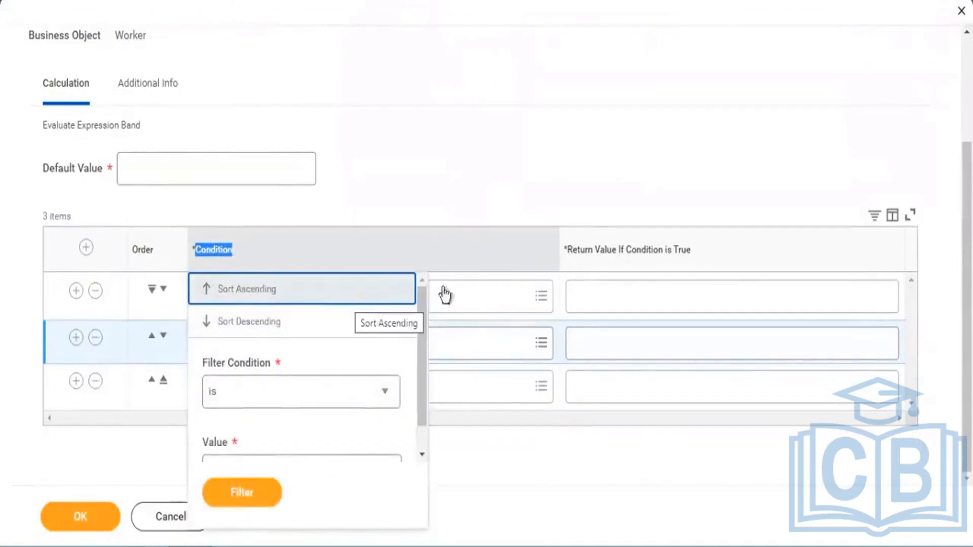
pyautogui.click(472, 298)
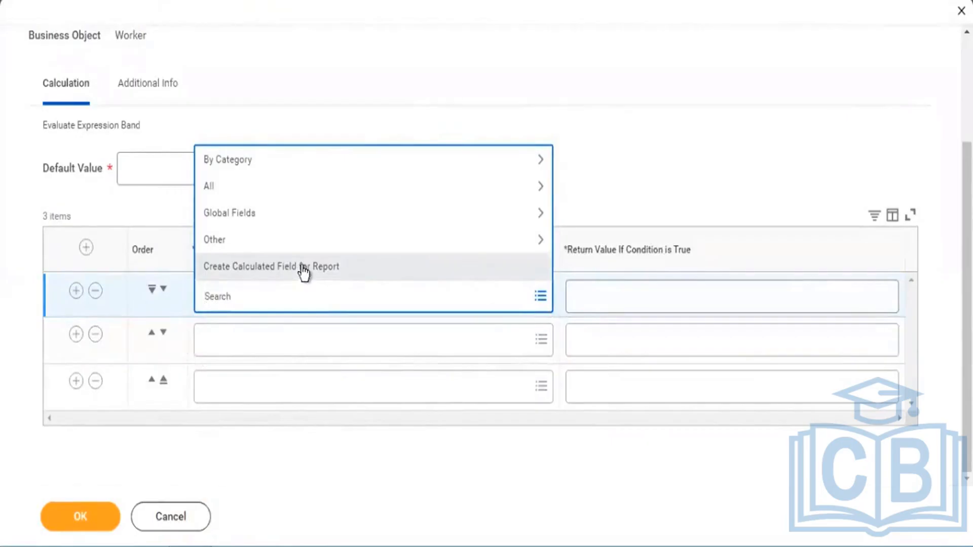
pyautogui.click(303, 272)
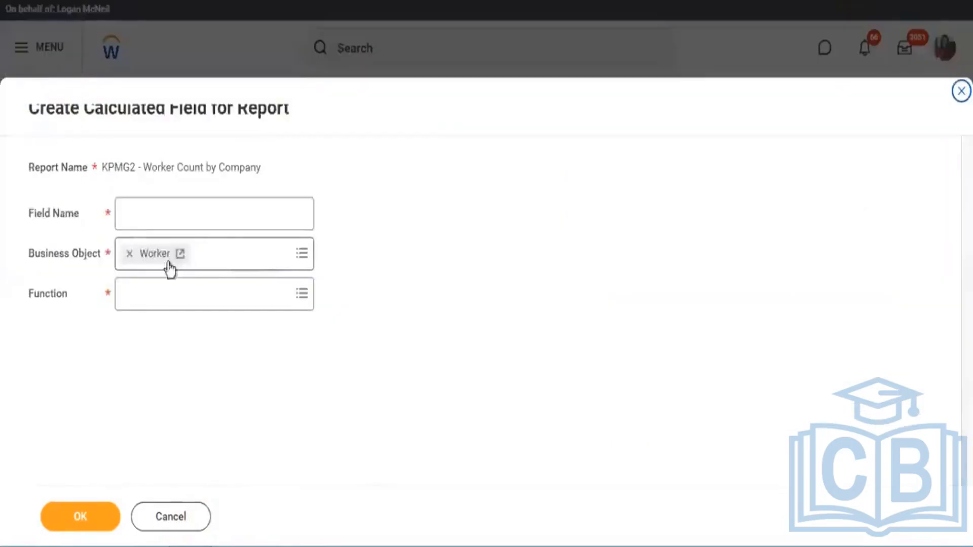
pyautogui.click(152, 296)
pyautogui.write('true')
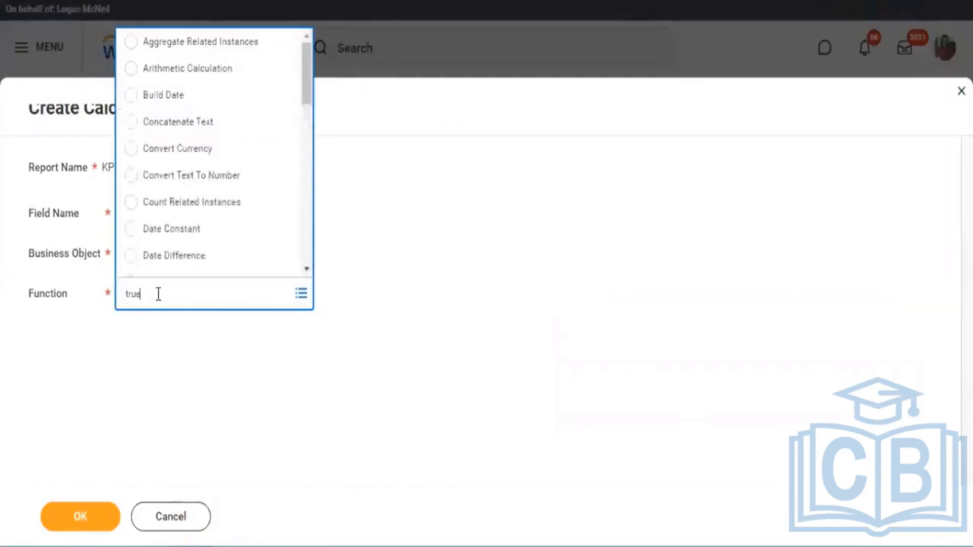
pyautogui.press('Return')
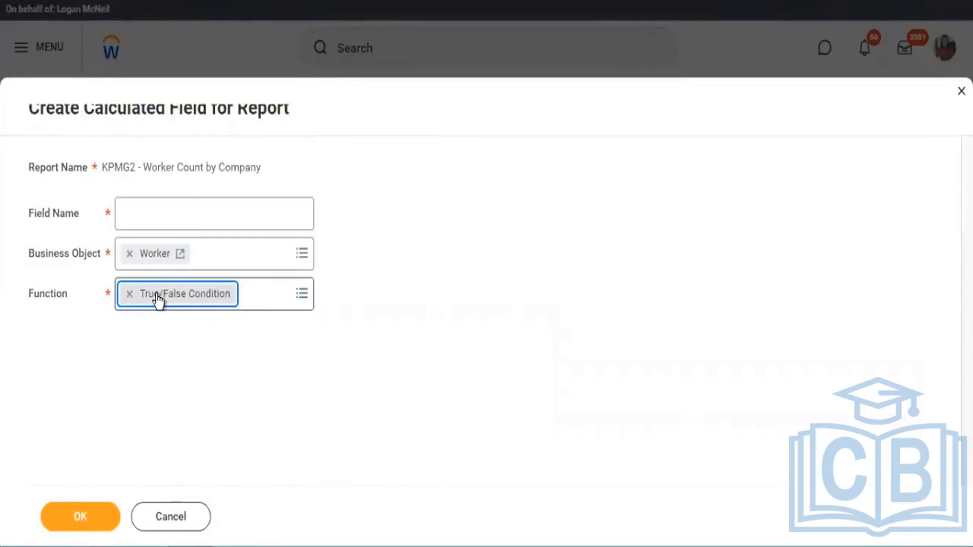
pyautogui.click(216, 215)
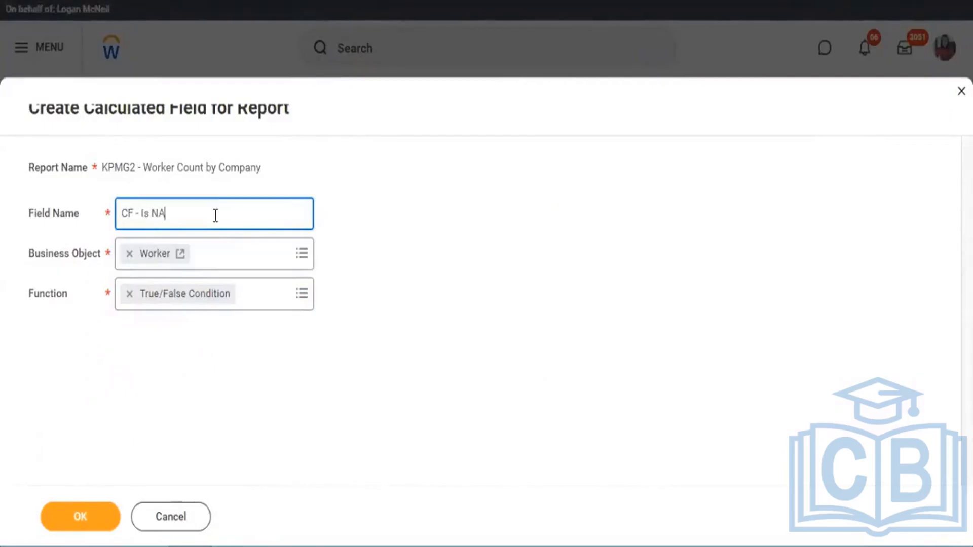
pyautogui.click(101, 520)
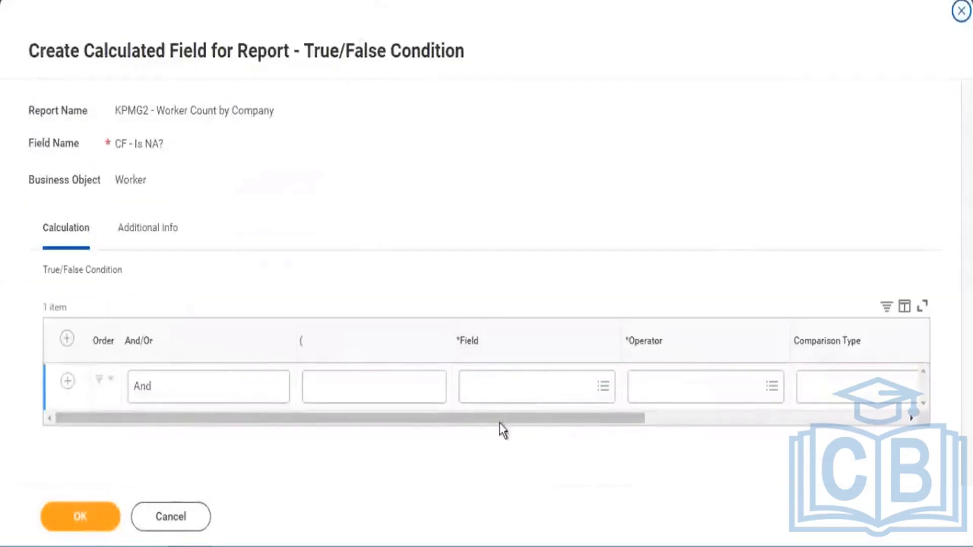
# Set the CF - Is NA? condition to the Company field with the operator "in the selection list"
pyautogui.moveTo(500, 423); pyautogui.dragTo(556, 430)
pyautogui.click(438, 405)
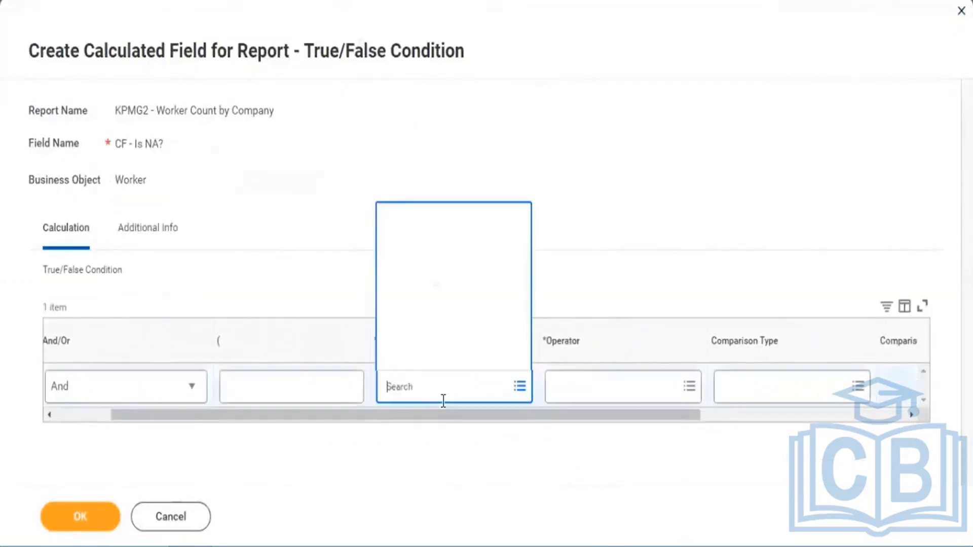
pyautogui.write('company')
pyautogui.press('Return')
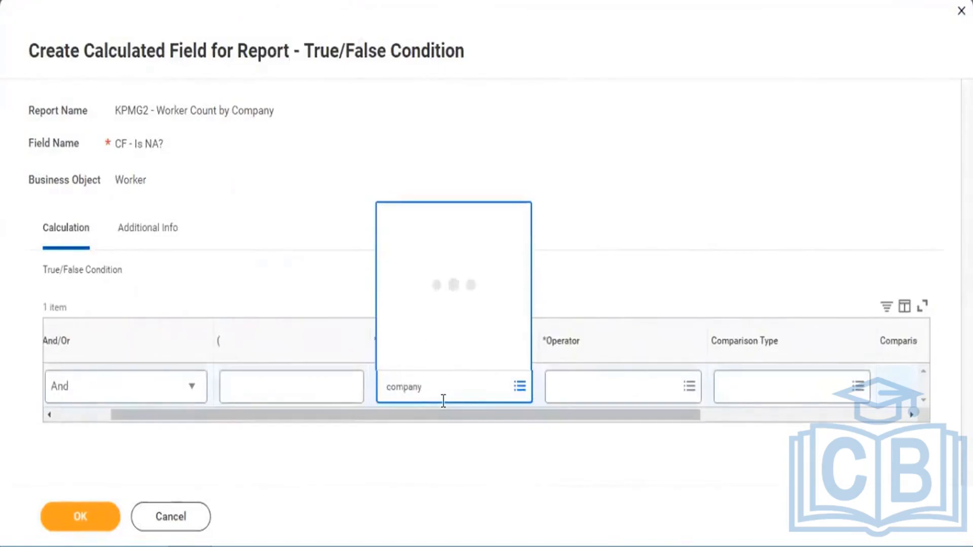
pyautogui.press('Return')
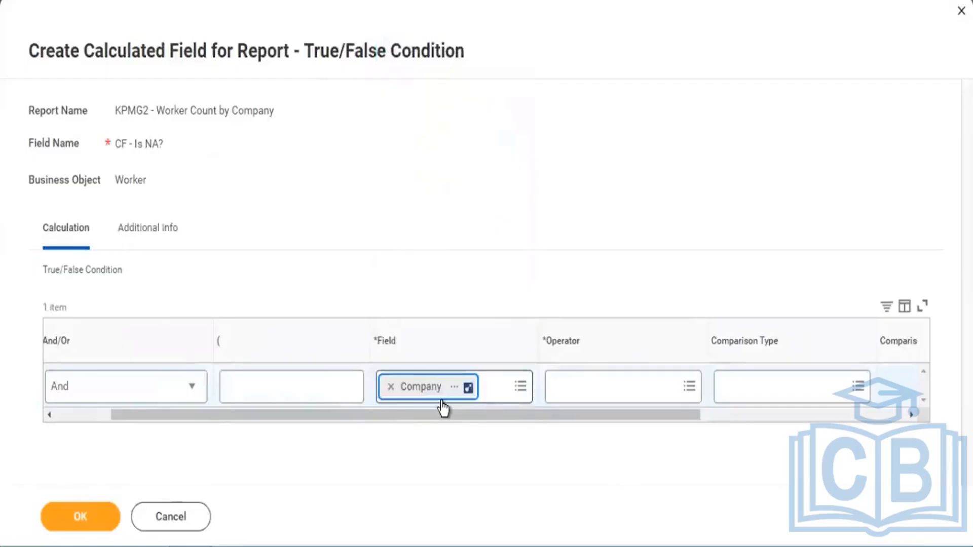
pyautogui.press('Tab')
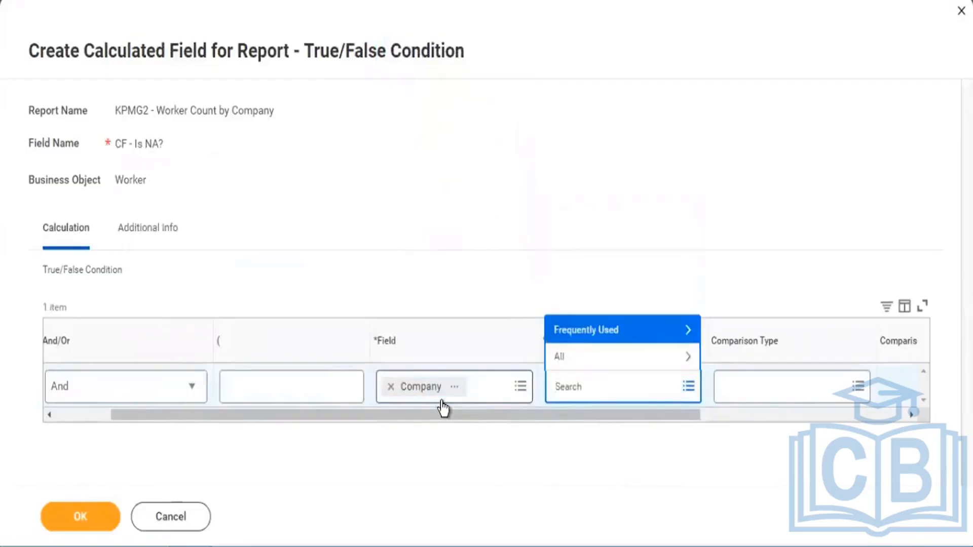
pyautogui.press('Return')
pyautogui.press('Return')
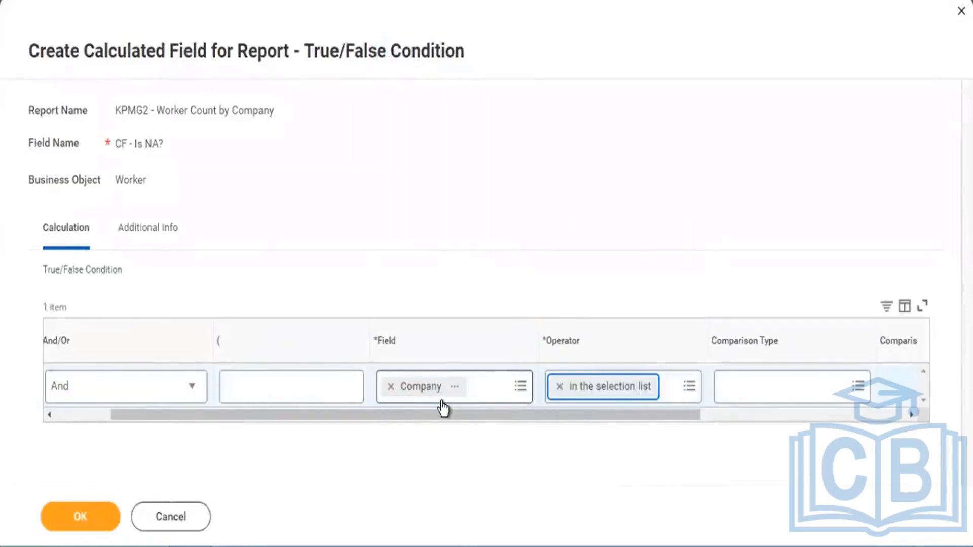
pyautogui.press('Tab')
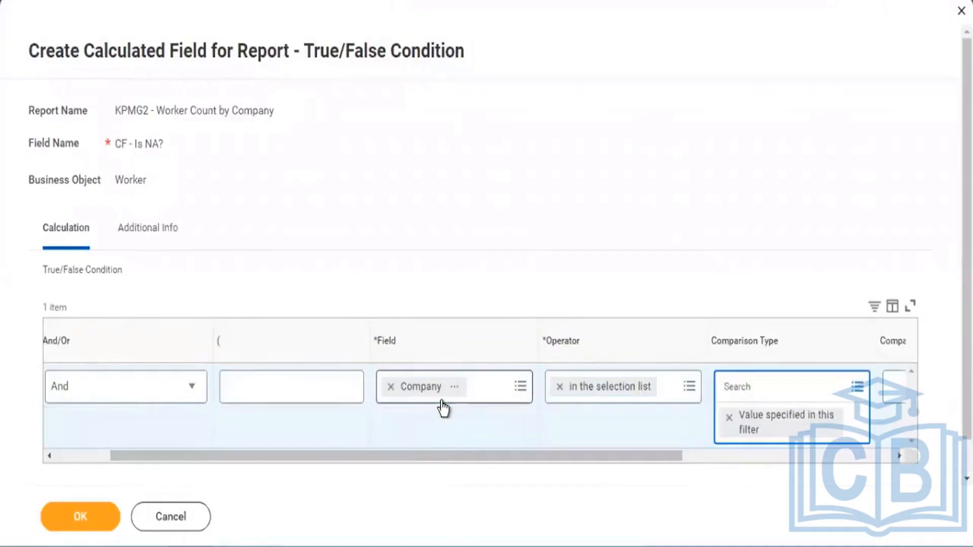
# Copy the Canadian company's name from the report output and add Global Modern Services, Ltd (Canada) as a comparison value
pyautogui.press('Tab')
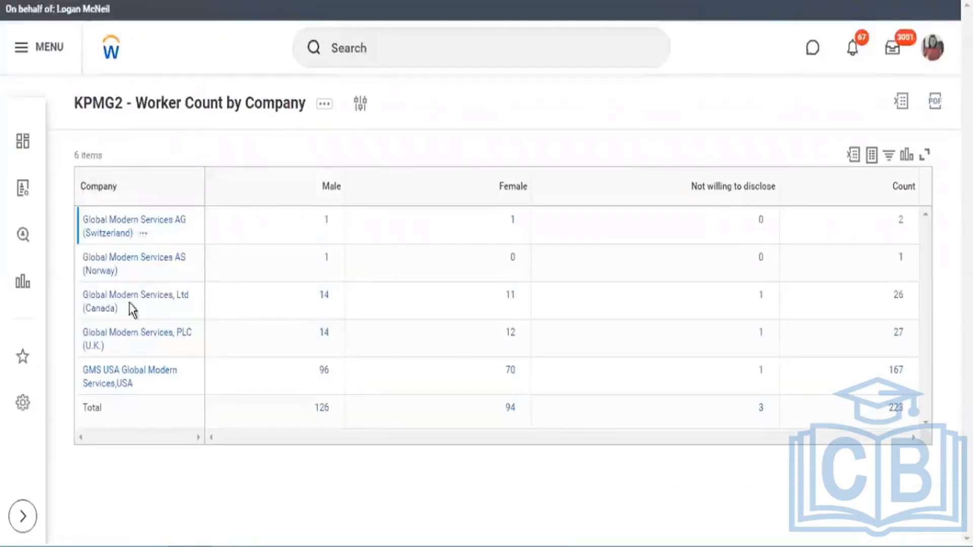
pyautogui.click(128, 308)
pyautogui.click(167, 374)
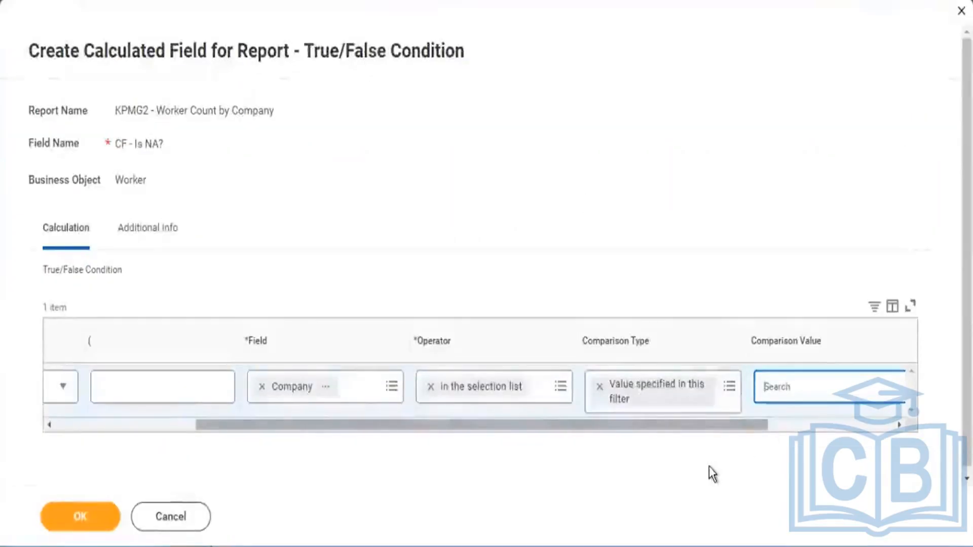
pyautogui.write('Global Modern Services, Ltd (Canada)')
pyautogui.press('Return')
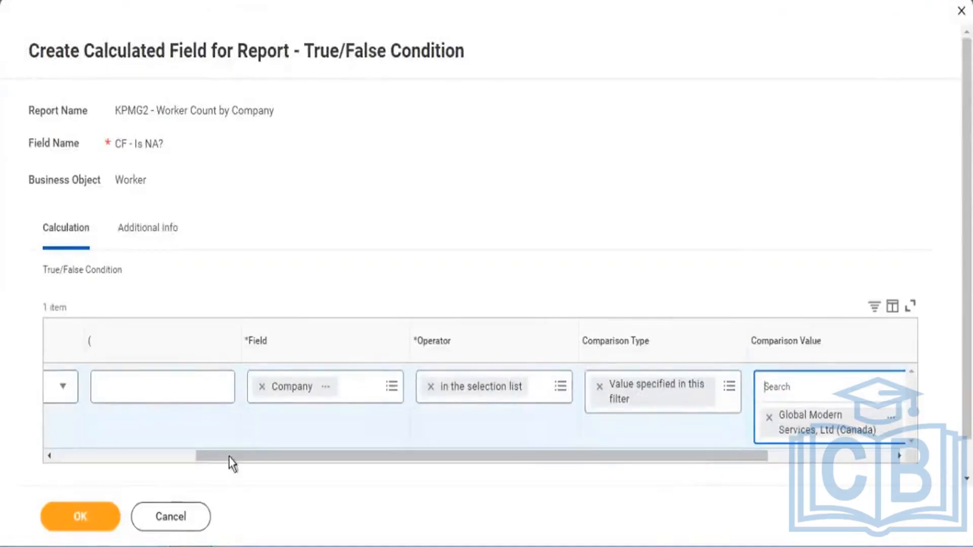
# Copy the US company's name from the report, add GMS USA Global Modern Services,USA as a second comparison value, and save the calculated field
pyautogui.moveTo(229, 458); pyautogui.dragTo(47, 467)
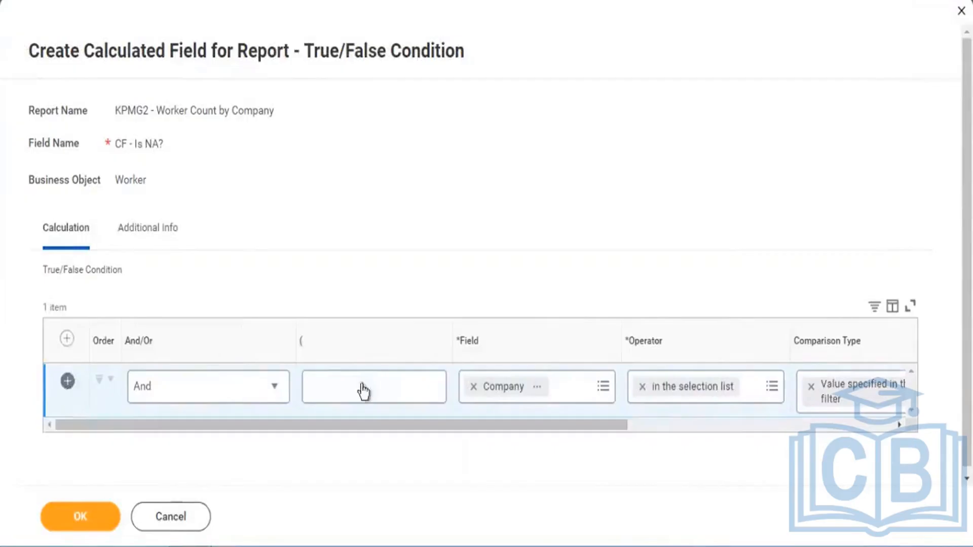
pyautogui.moveTo(583, 427); pyautogui.dragTo(857, 454)
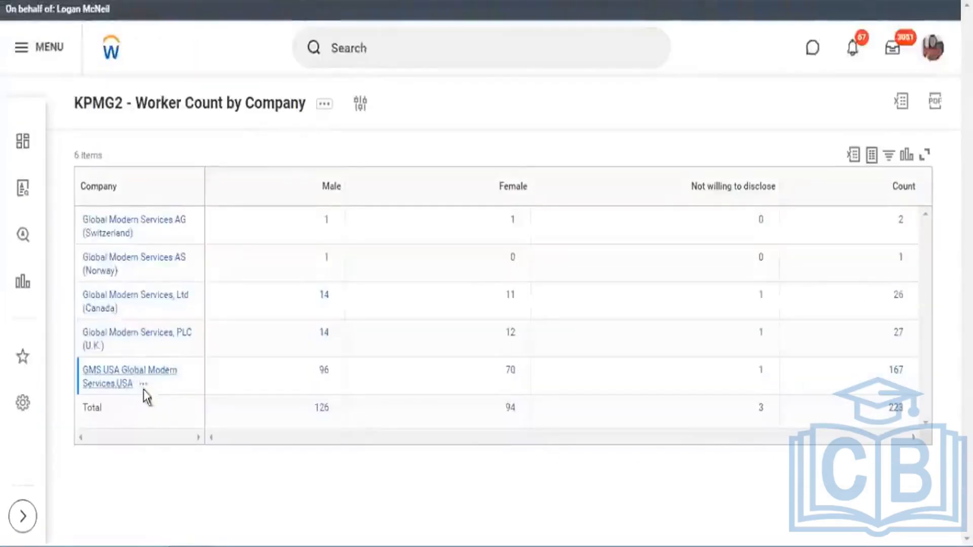
pyautogui.rightClick(148, 388)
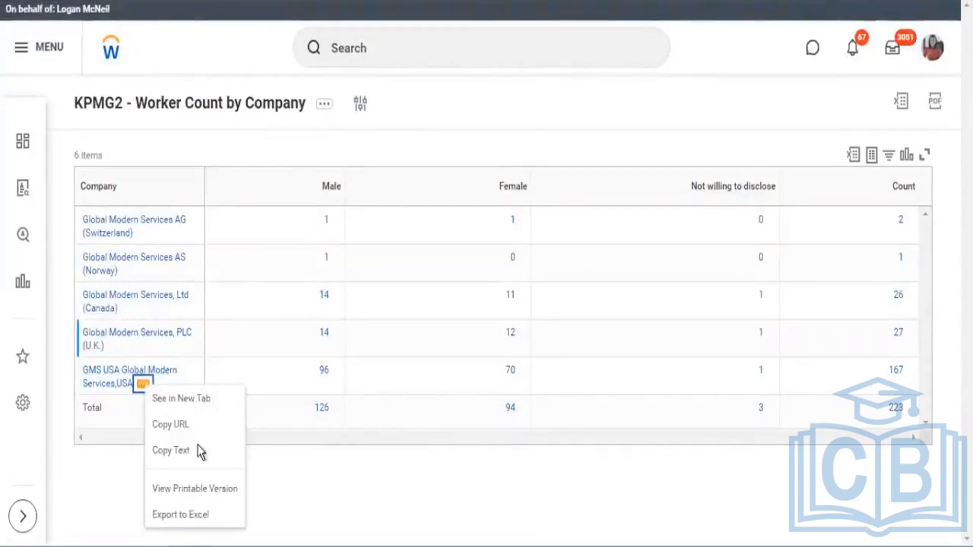
pyautogui.click(180, 452)
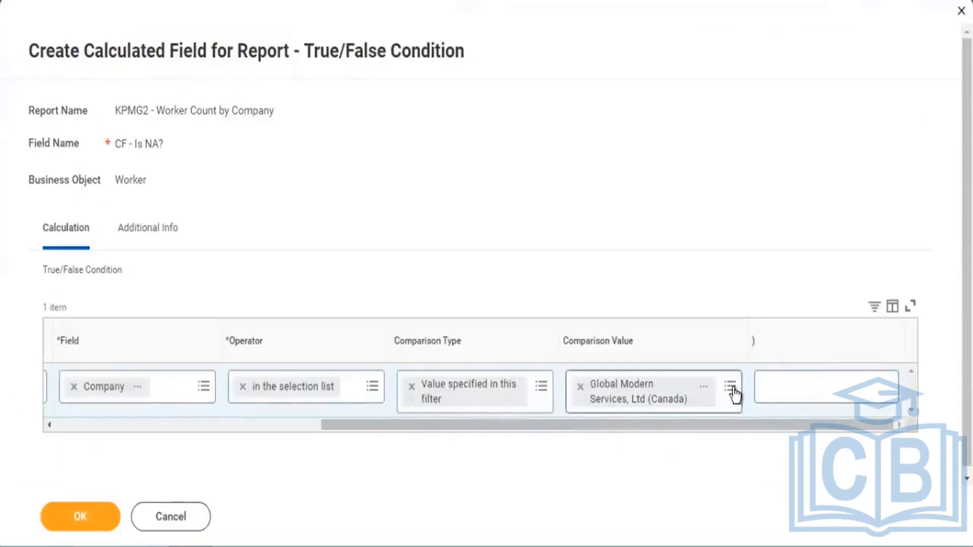
pyautogui.click(729, 388)
pyautogui.hotkey('ctrl', 'v')
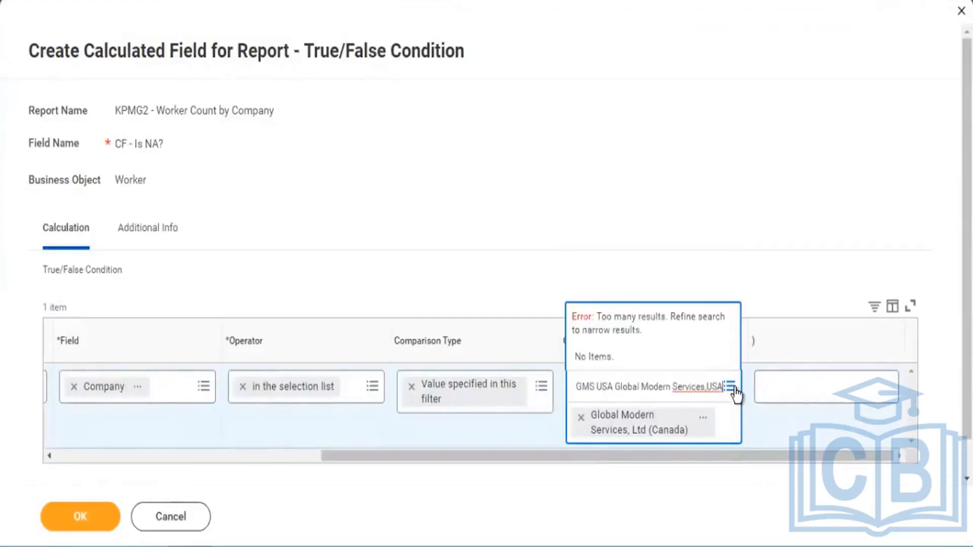
pyautogui.press('Return')
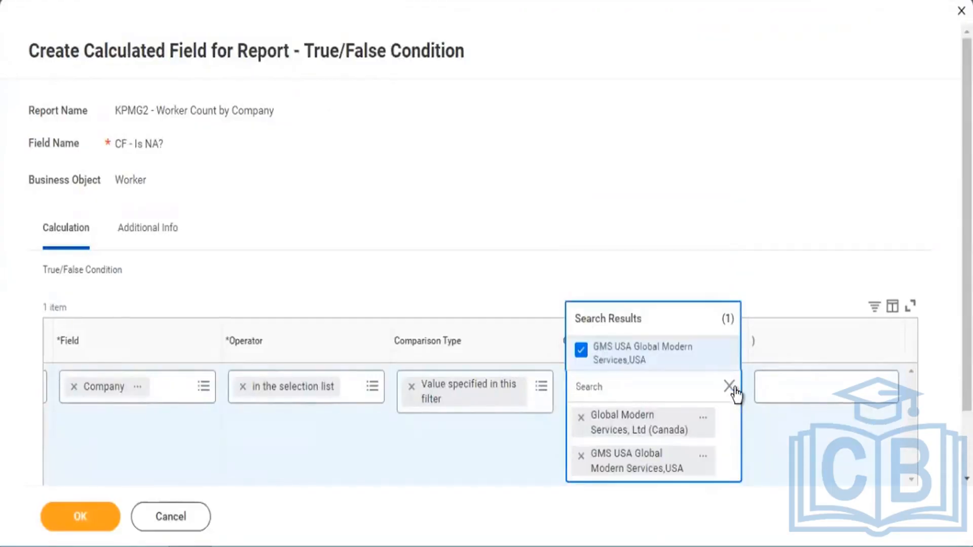
pyautogui.click(94, 516)
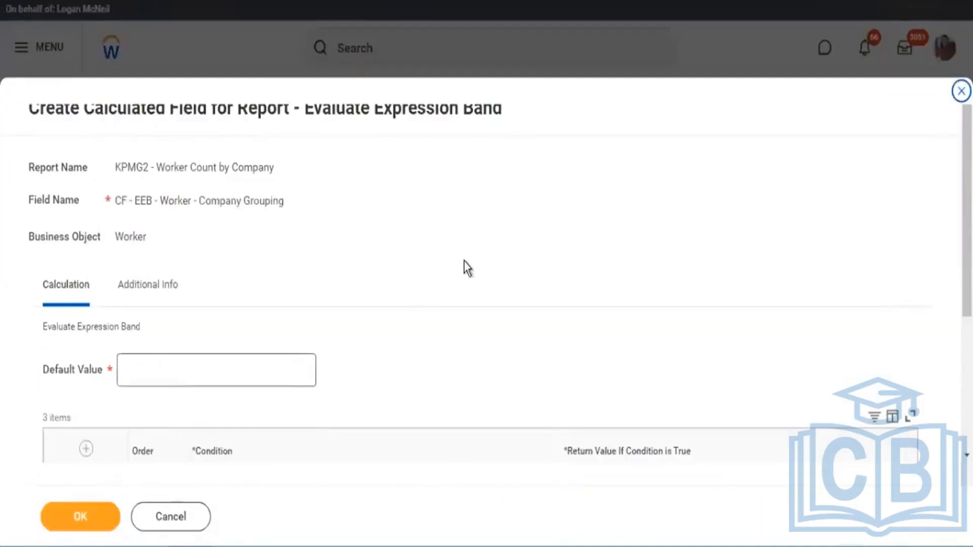
pyautogui.scroll(-4, 467, 269)
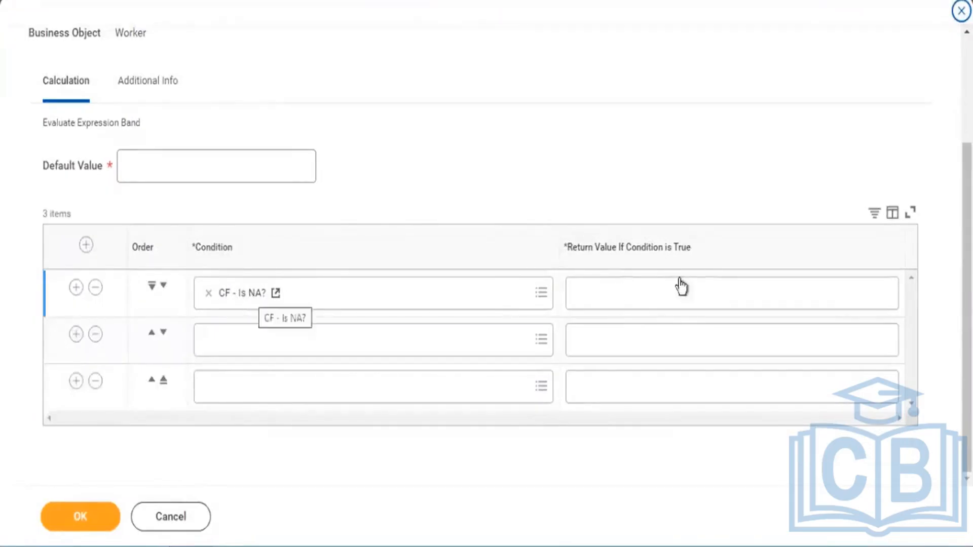
pyautogui.click(589, 296)
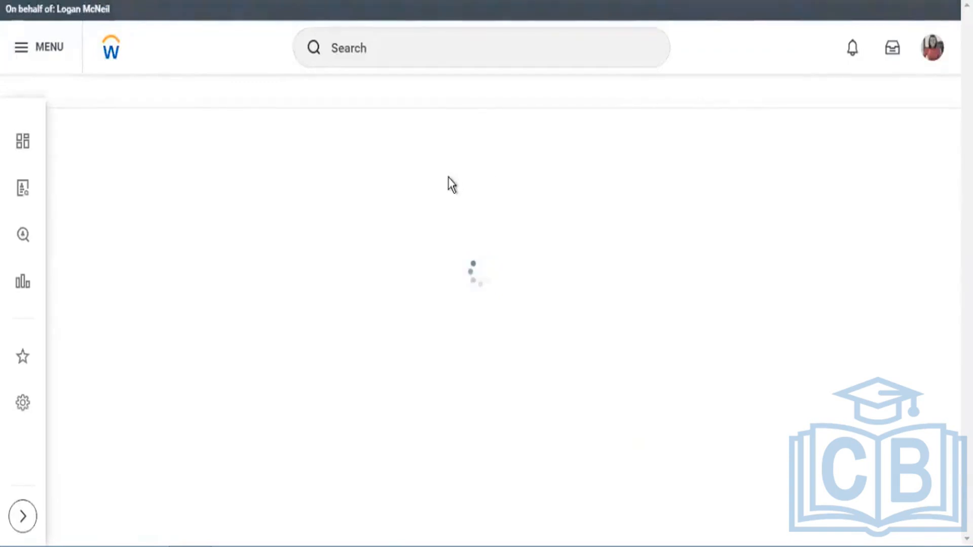
# Create an Evaluate Expression Band calculated field named "CF - Company Grouping" from the first row grouping's field selection
pyautogui.scroll(-5, 270, 351)
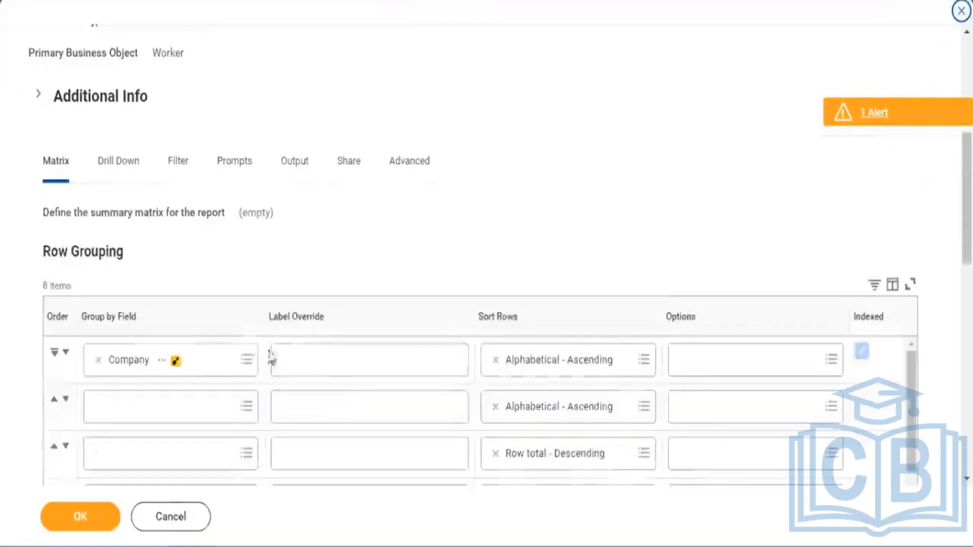
pyautogui.click(246, 361)
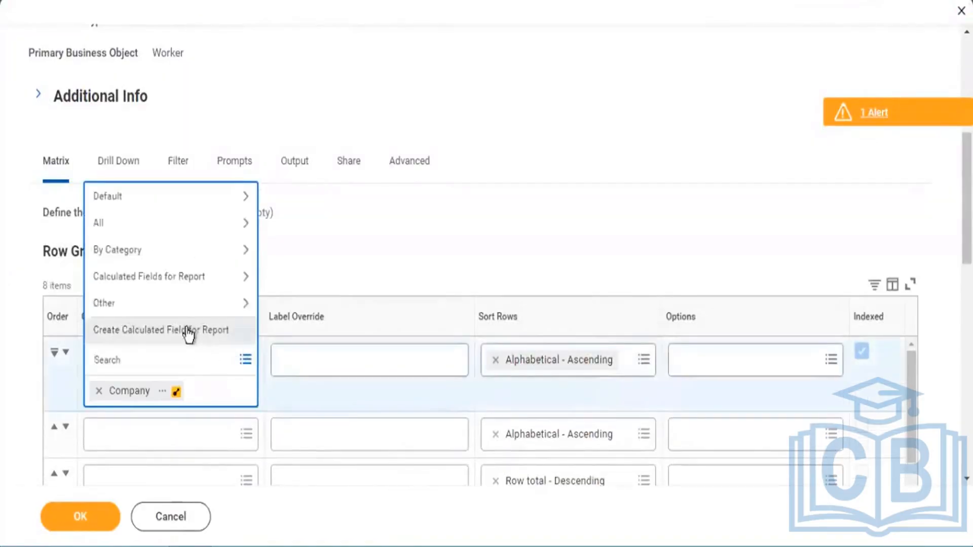
pyautogui.click(189, 332)
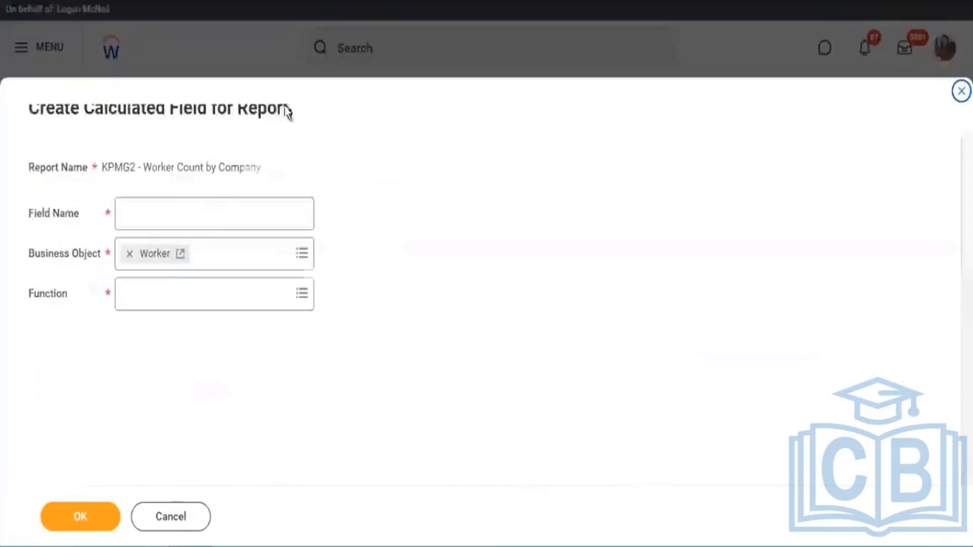
pyautogui.click(179, 285)
pyautogui.write('eval')
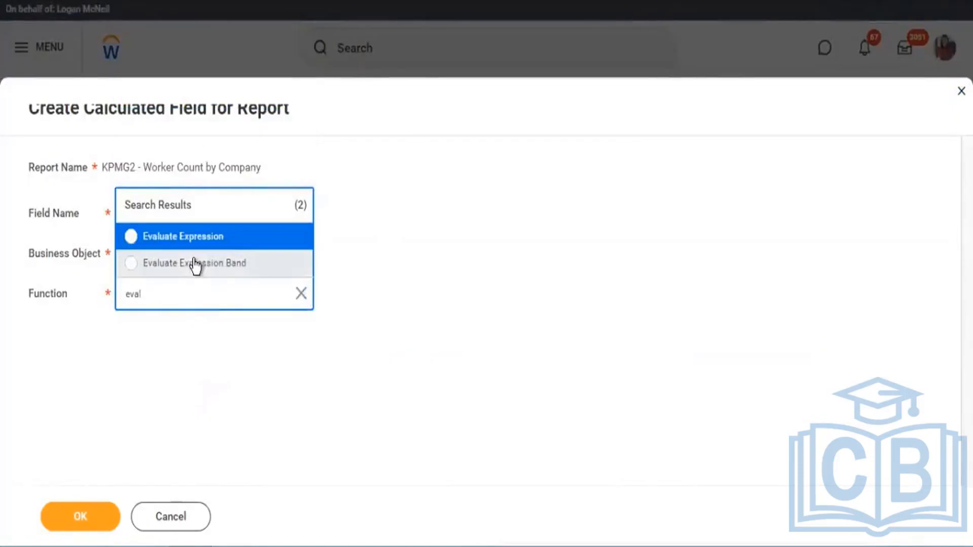
pyautogui.click(195, 263)
pyautogui.click(194, 213)
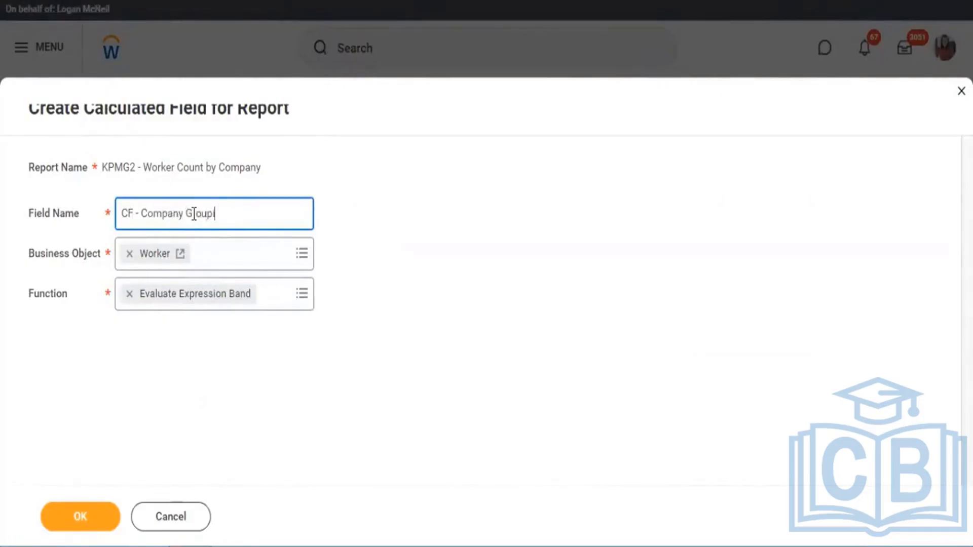
pyautogui.click(79, 516)
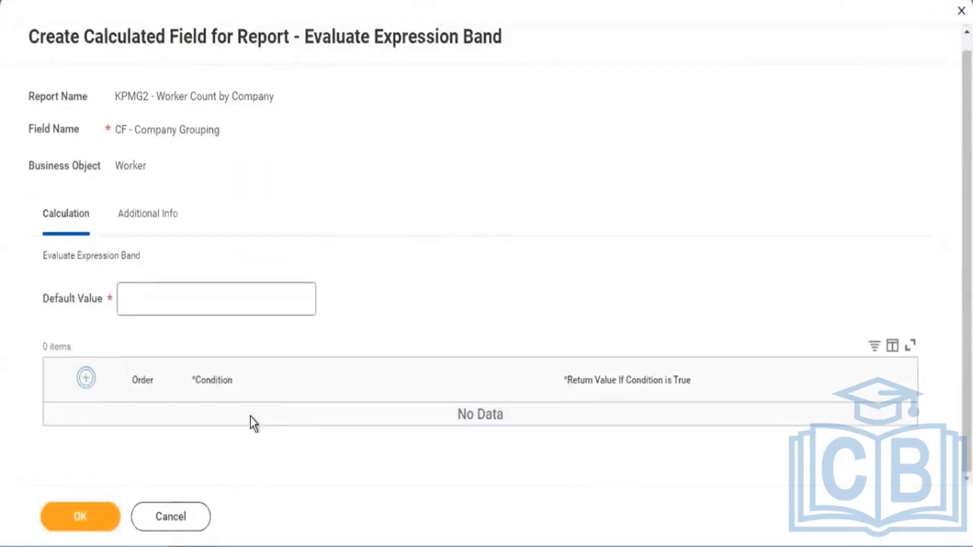
# Add a first condition row using the existing CF - Is NA? field and set its return value to "North America"
pyautogui.click(252, 430)
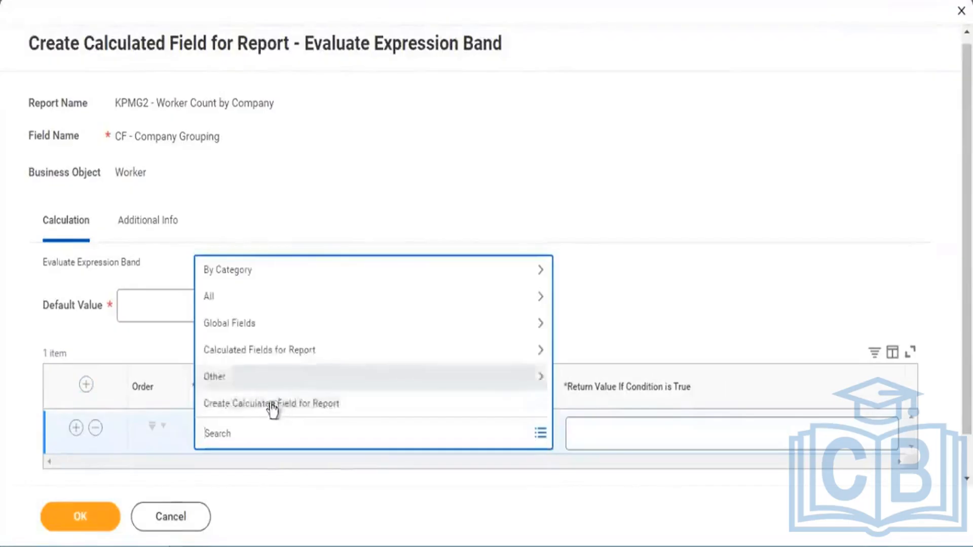
pyautogui.click(306, 352)
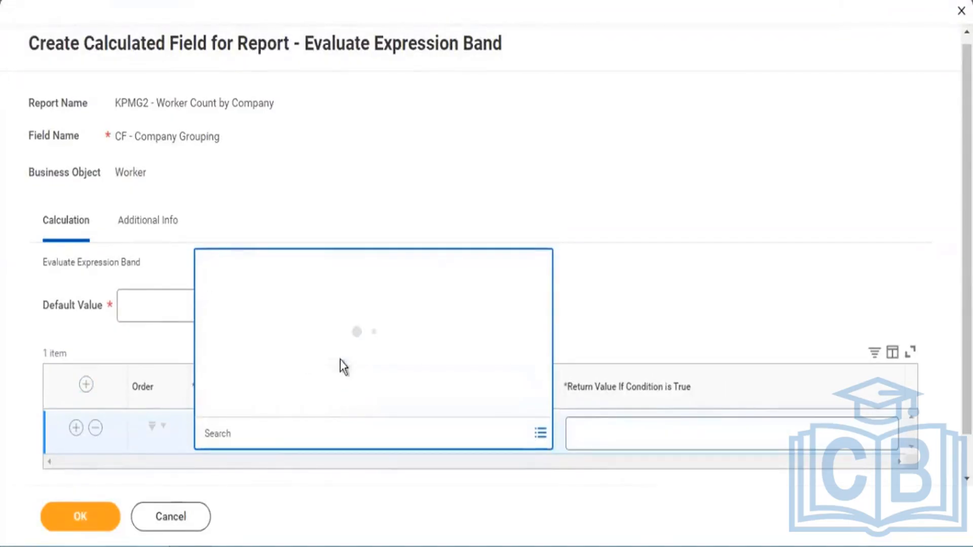
pyautogui.click(246, 404)
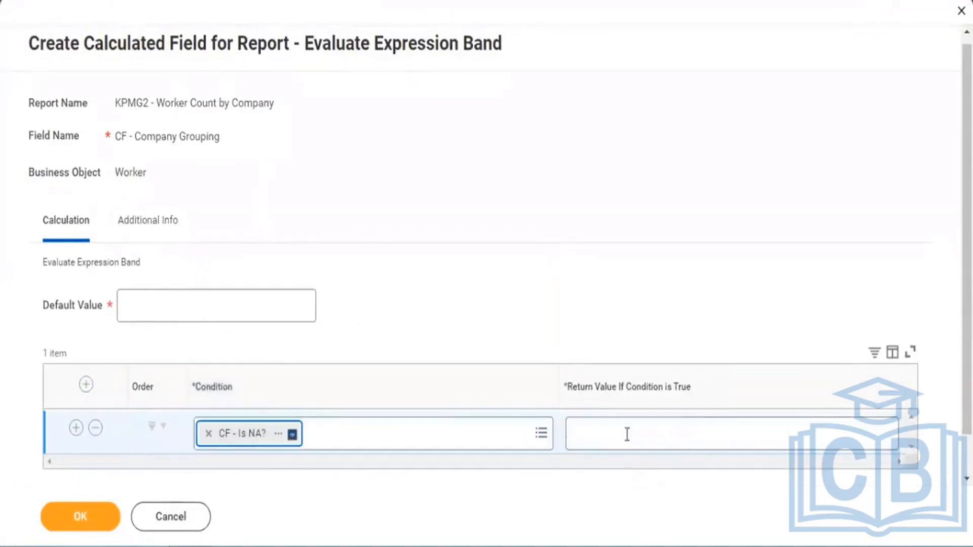
pyautogui.click(644, 443)
pyautogui.write('North')
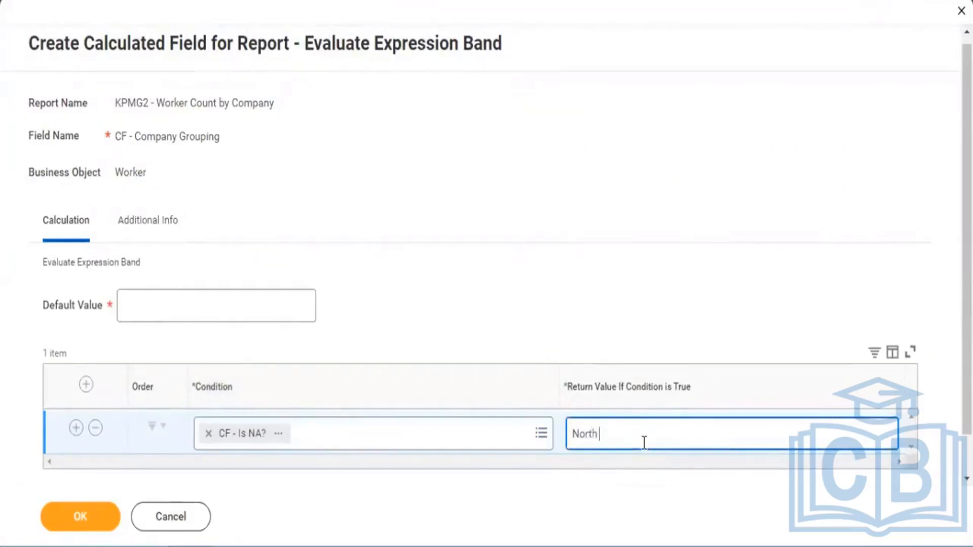
pyautogui.write(' America')
# Add a second condition row and create a True/False Condition calculated field named "CF - EU?" for it
pyautogui.scroll(-1, 86, 447)
pyautogui.click(76, 385)
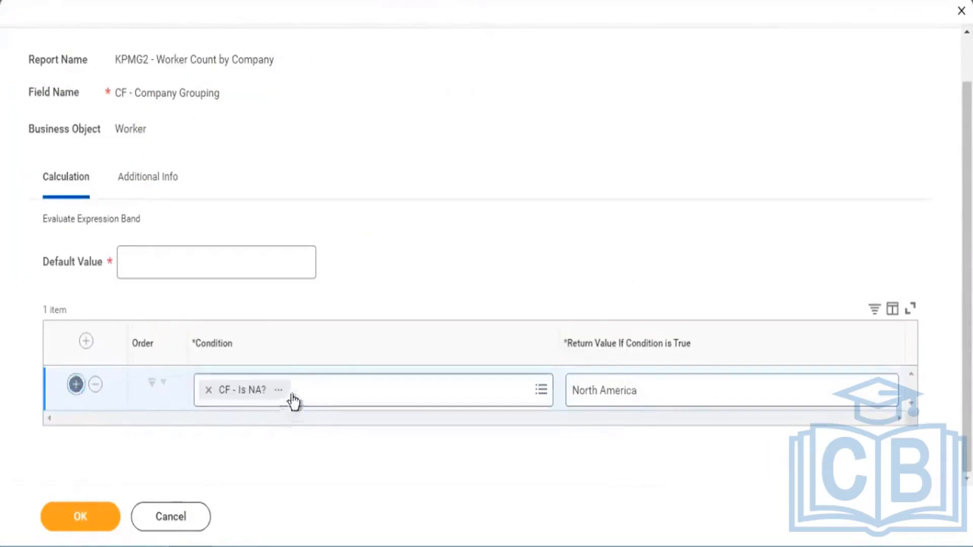
pyautogui.scroll(-1, 244, 437)
pyautogui.click(244, 393)
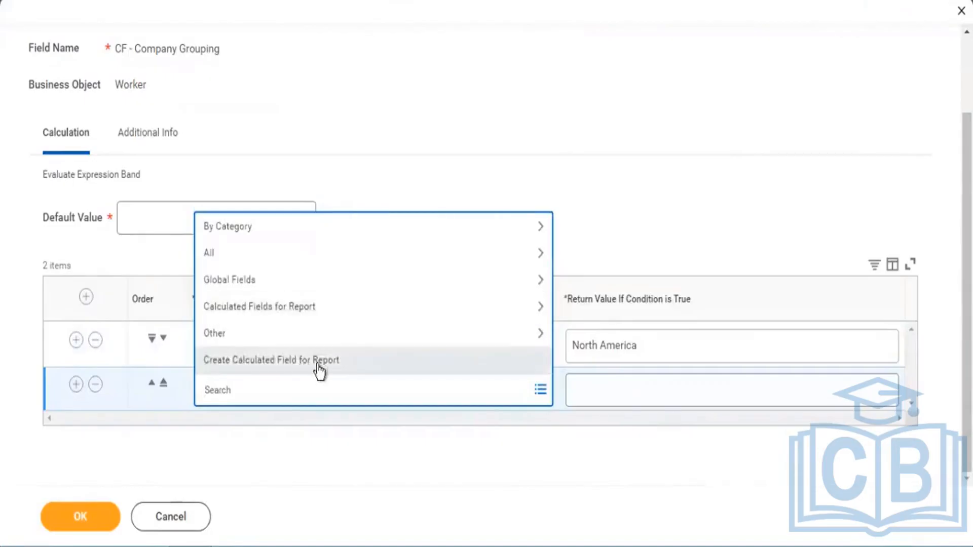
pyautogui.click(317, 363)
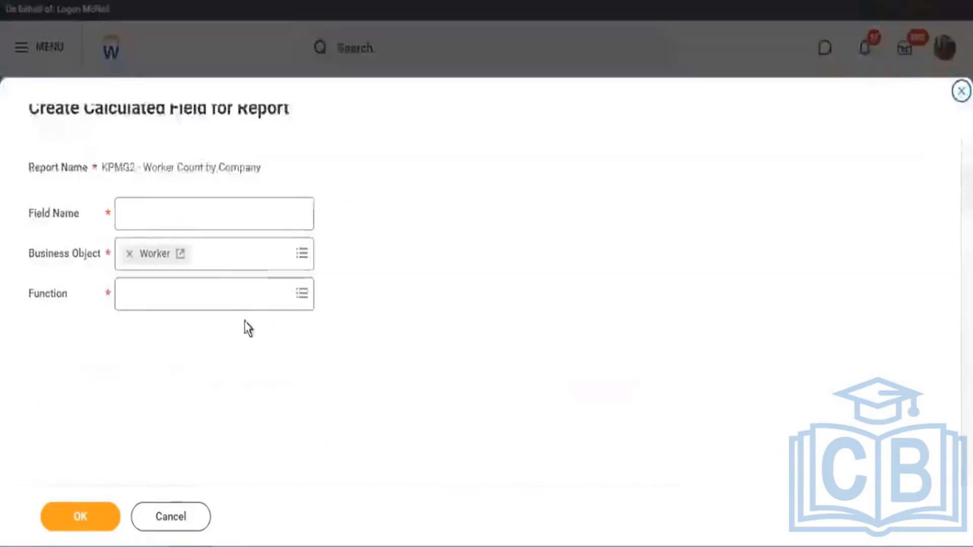
pyautogui.click(159, 211)
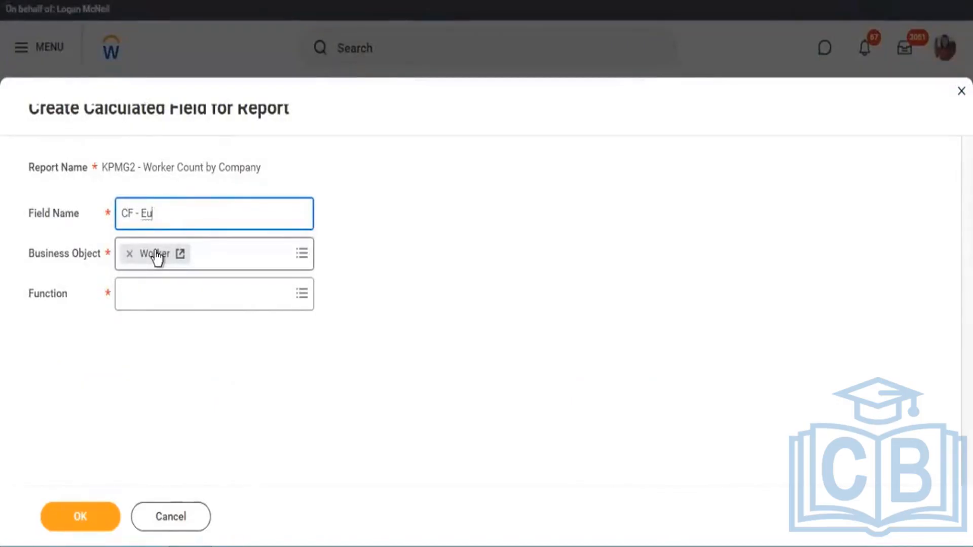
pyautogui.write('CF - EU?')
pyautogui.press('Tab')
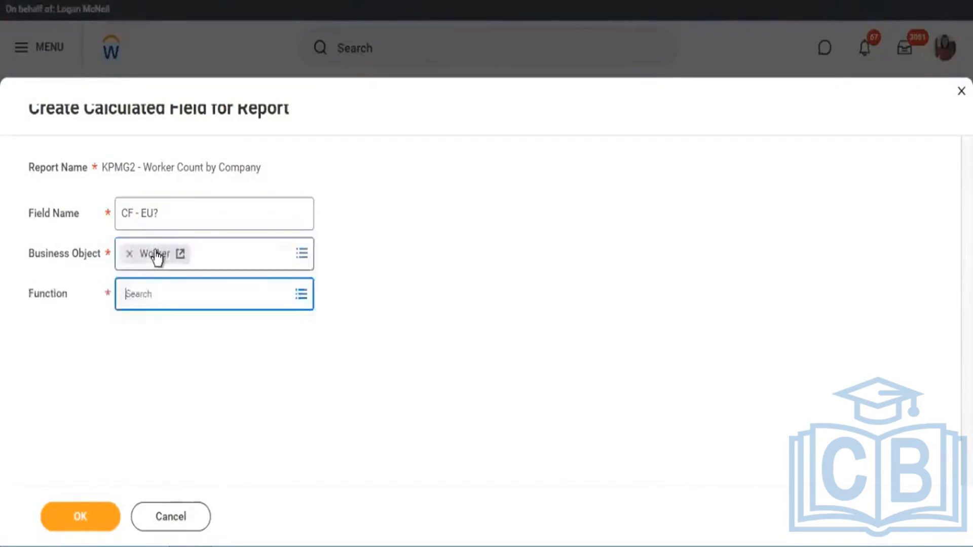
pyautogui.write('true')
pyautogui.press('Return')
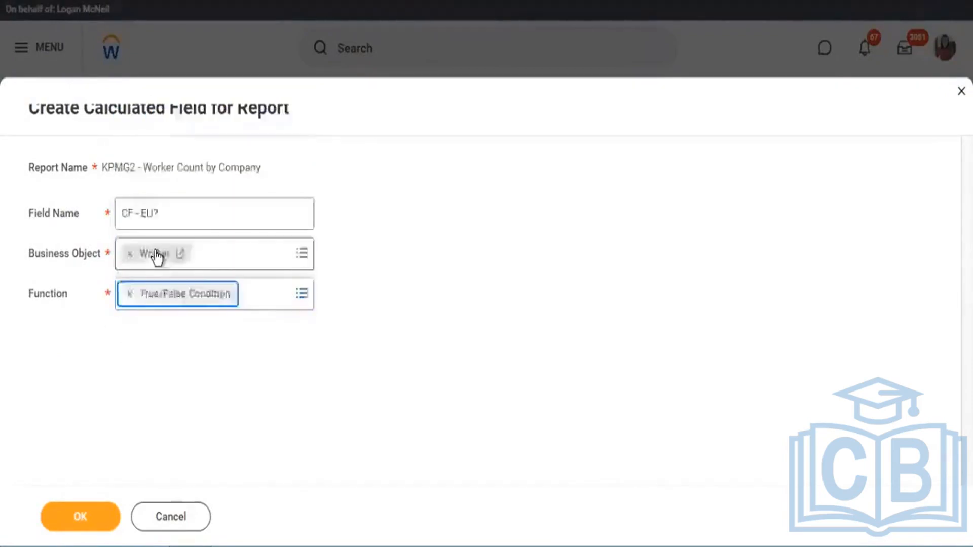
pyautogui.press('Tab')
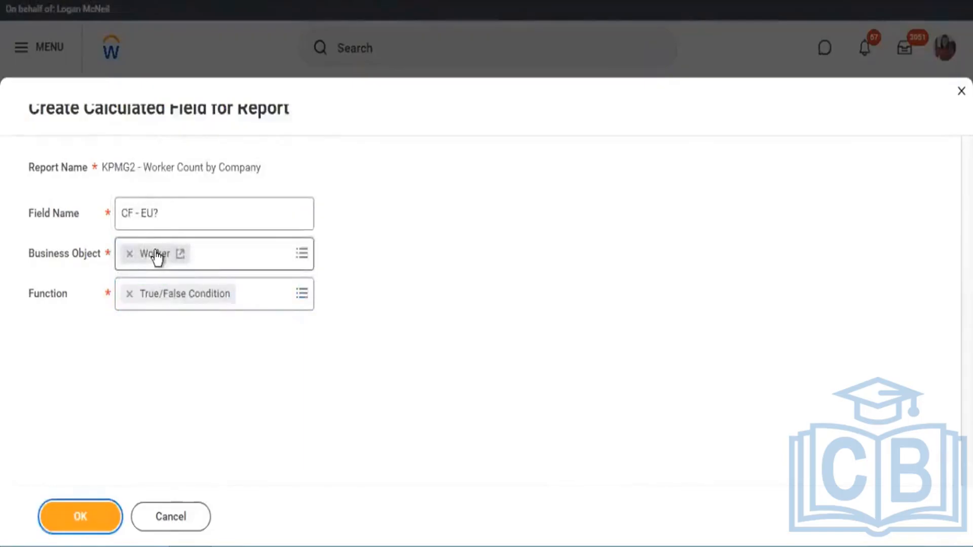
pyautogui.press('Return')
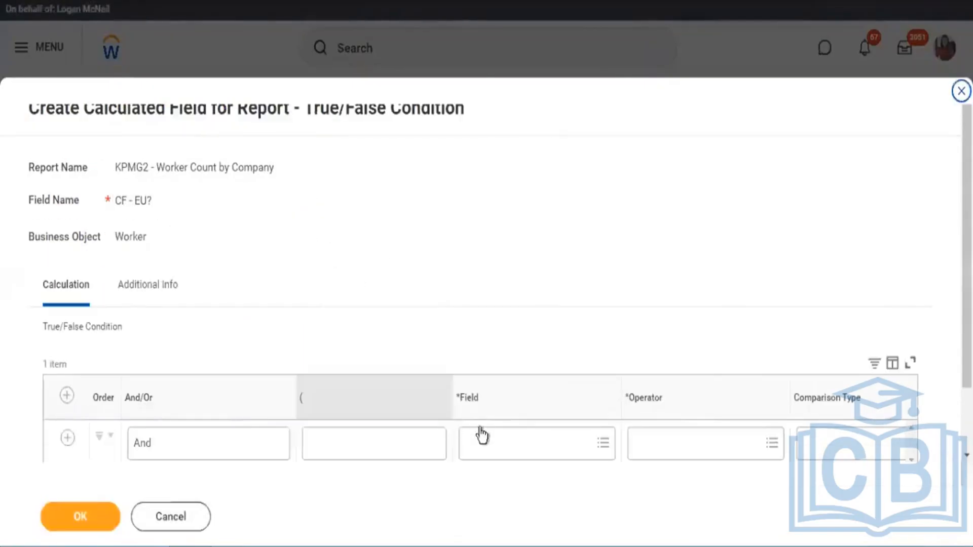
# Set the CF - EU? condition to the Company field with the operator "in the selection list"
pyautogui.click(514, 450)
pyautogui.write('com')
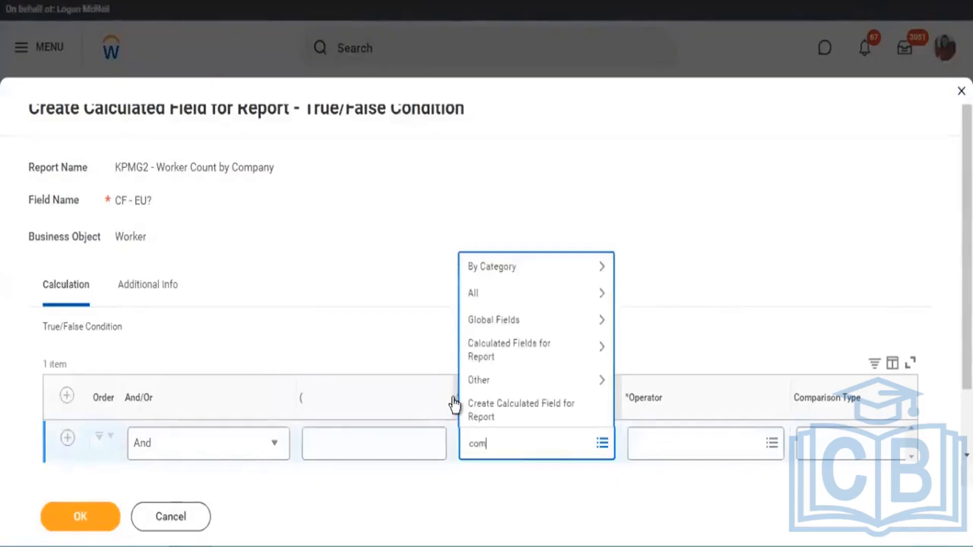
pyautogui.write('pany')
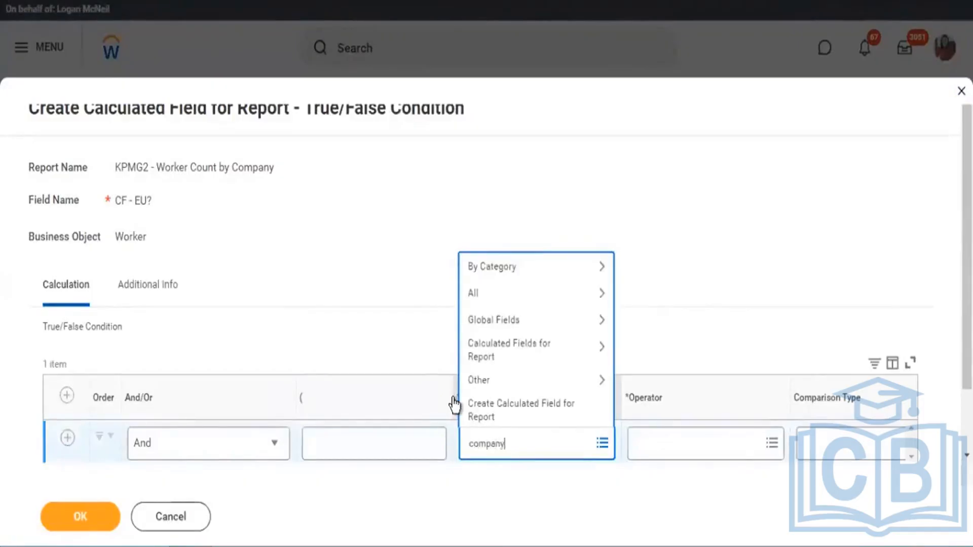
pyautogui.press('Return')
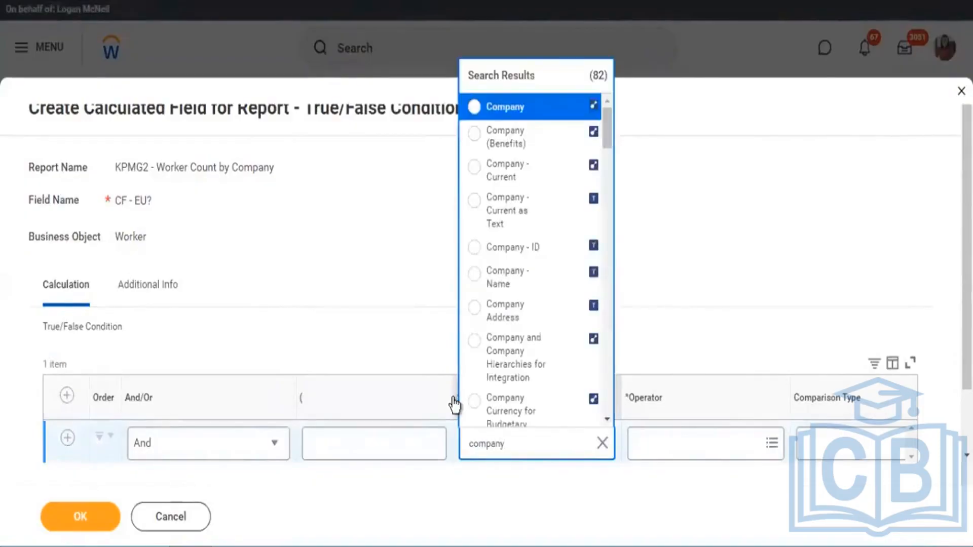
pyautogui.press('Return')
pyautogui.press('Tab')
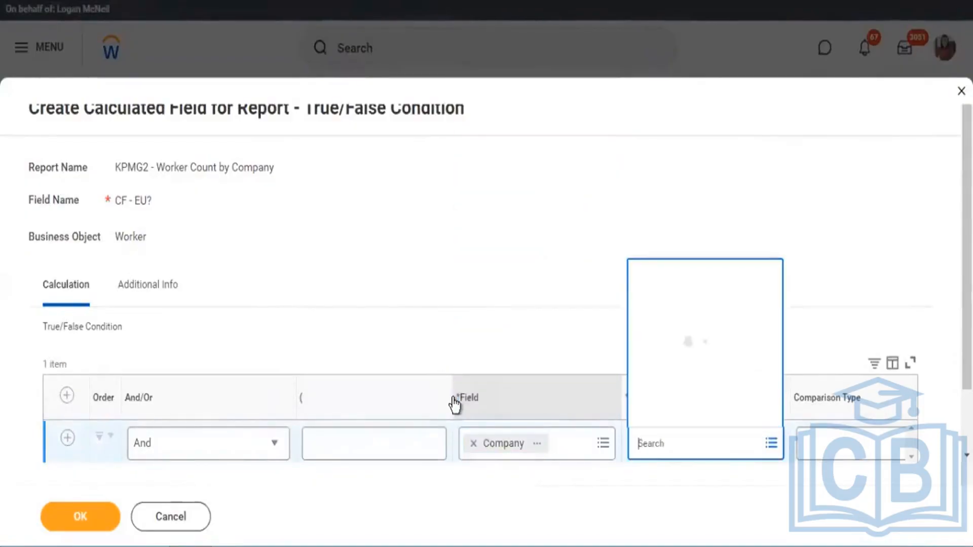
pyautogui.press('Return')
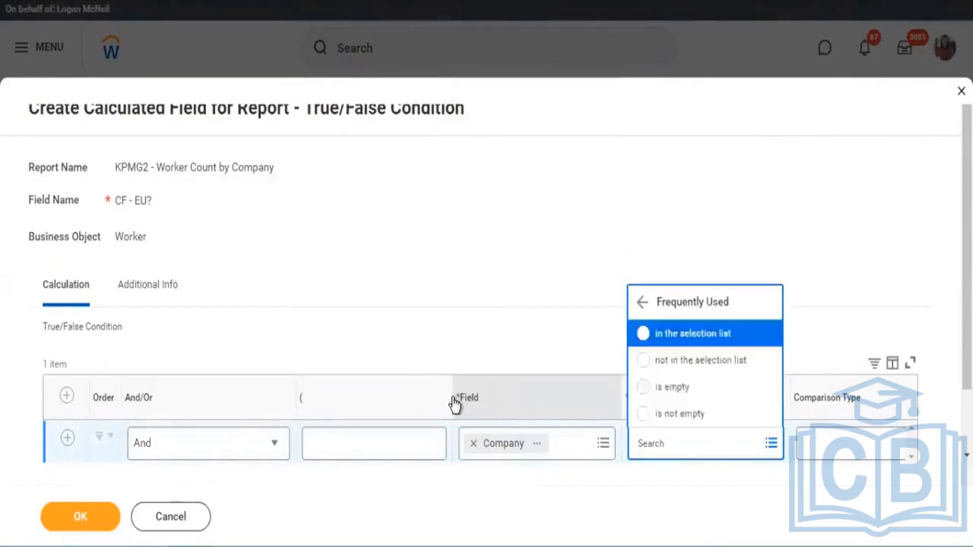
pyautogui.press('Return')
pyautogui.press('Tab')
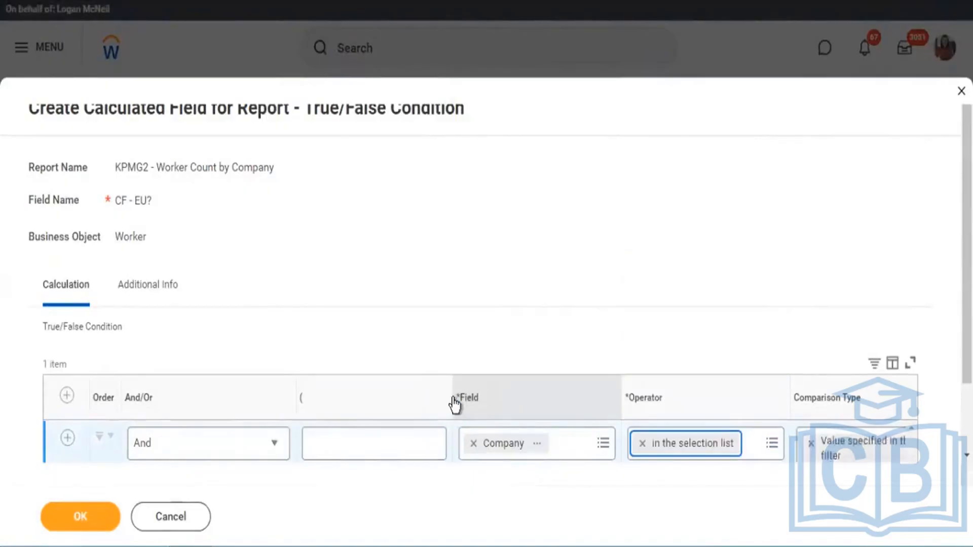
# Copy the Swiss company's name from the report output and add Global Modern Services AG (Switzerland) as a comparison value
pyautogui.press('Tab')
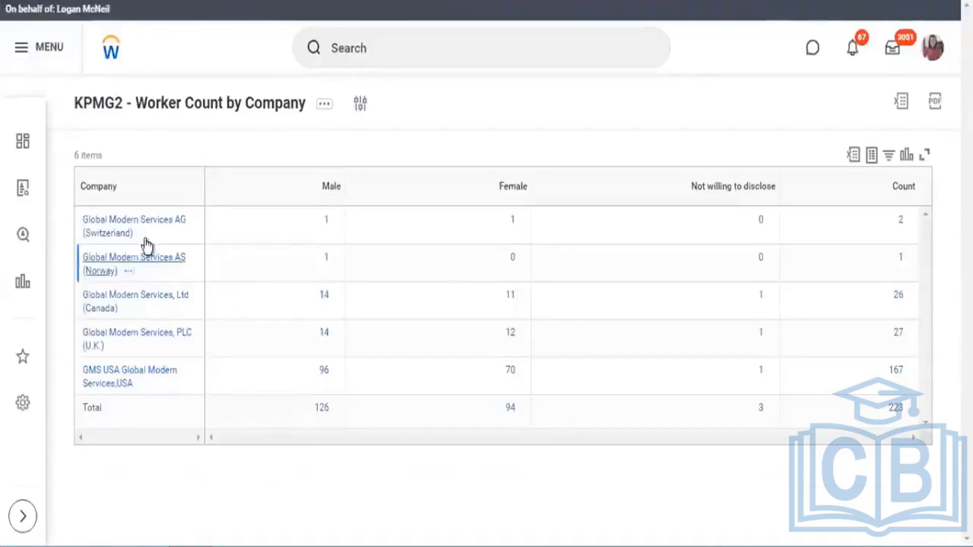
pyautogui.click(144, 238)
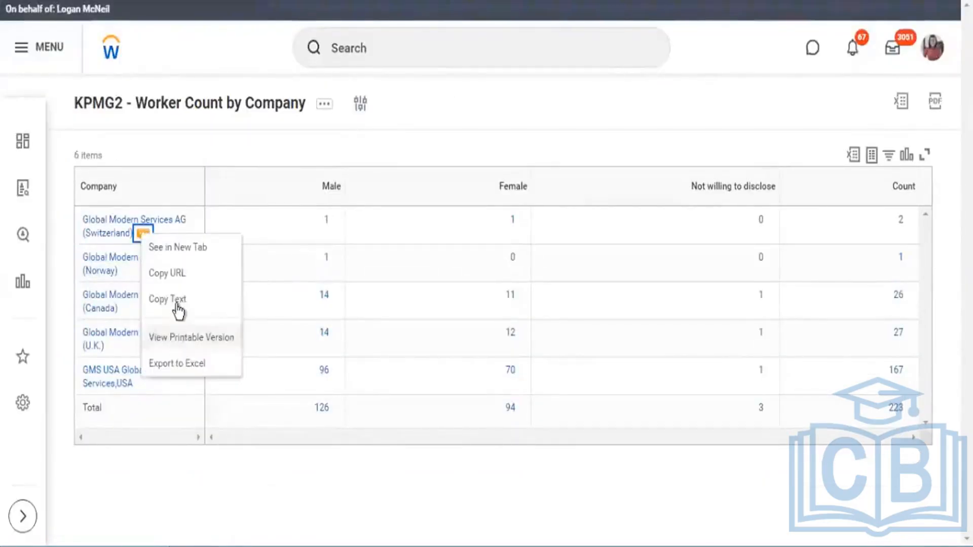
pyautogui.click(178, 304)
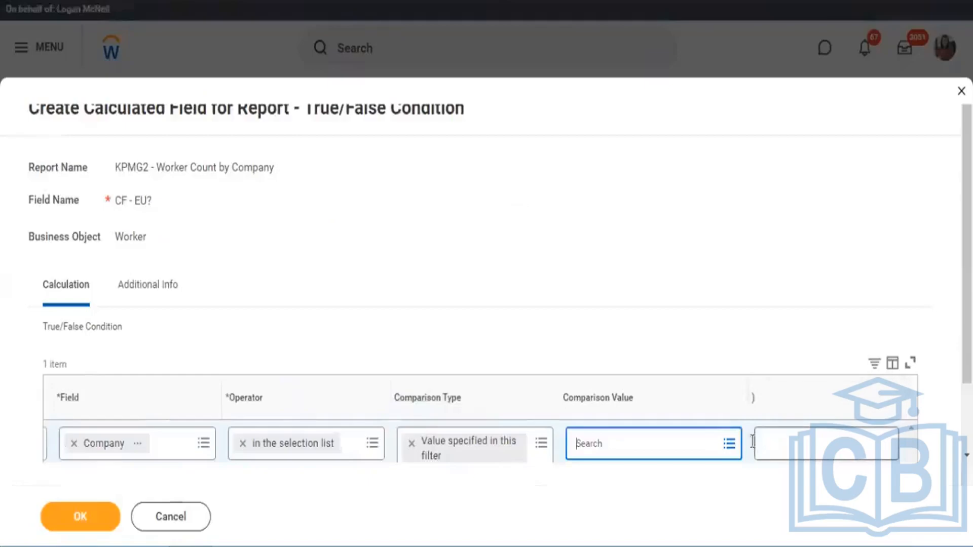
pyautogui.hotkey('ctrl', 'v')
pyautogui.press('Return')
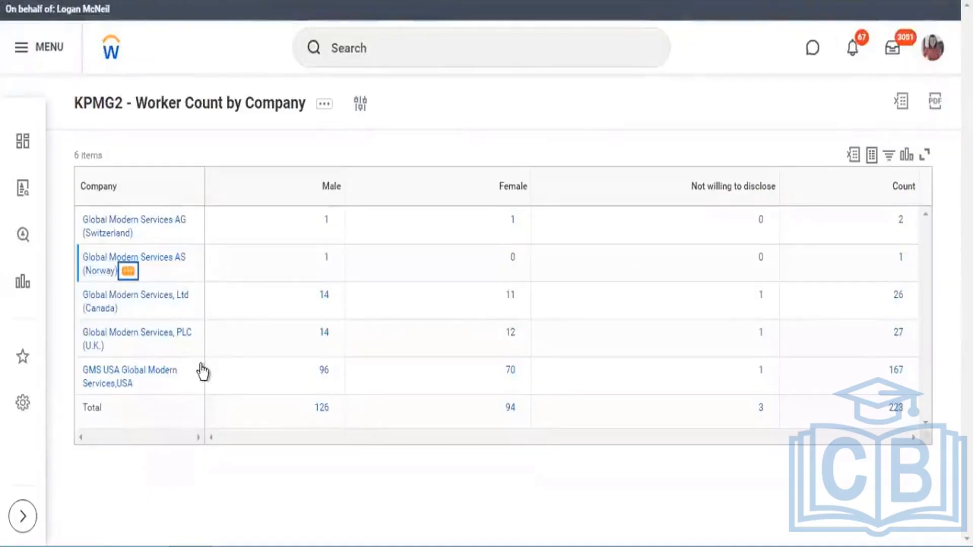
# Copy the Norwegian company's name from the report, add Global Modern Services AS (Norway) as a comparison value, and save the calculated field
pyautogui.click(127, 271)
pyautogui.click(155, 339)
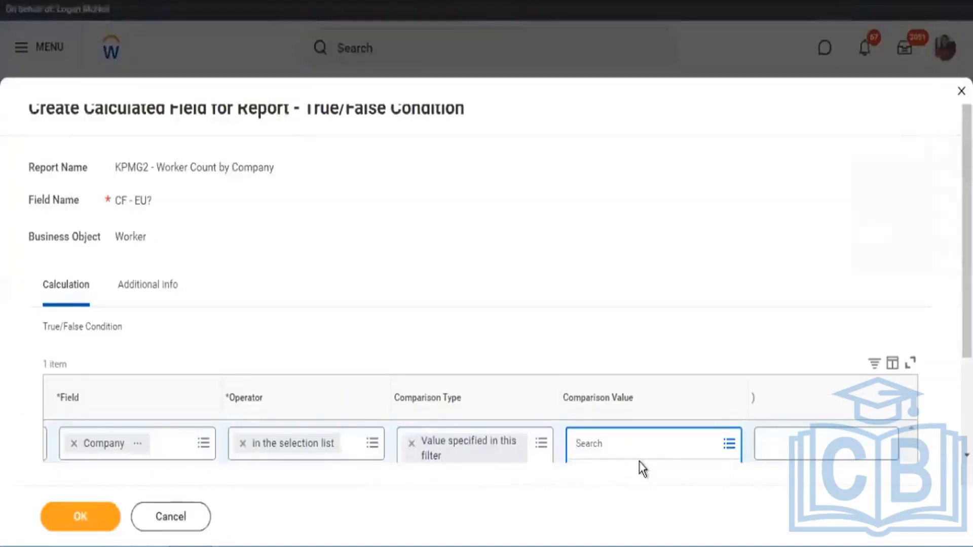
pyautogui.hotkey('ctrl', 'v')
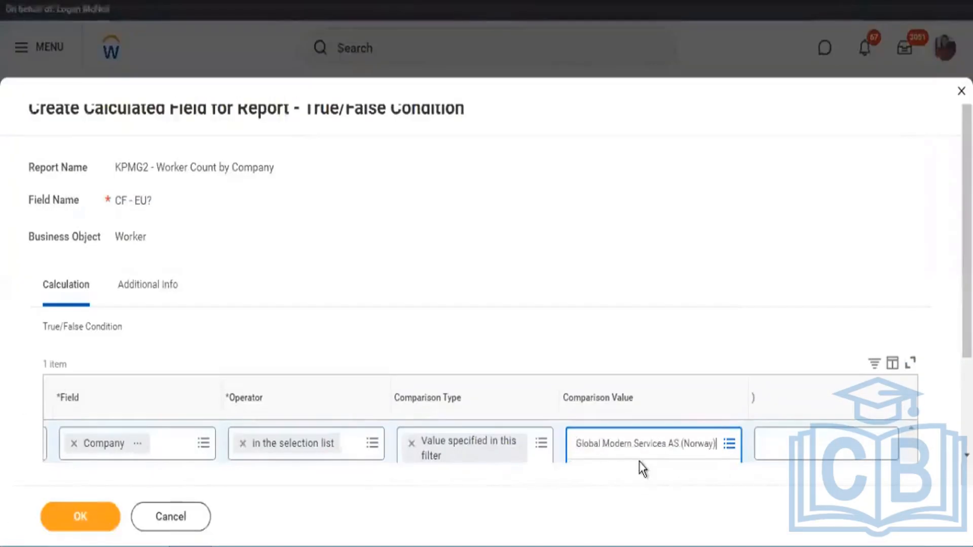
pyautogui.press('Return')
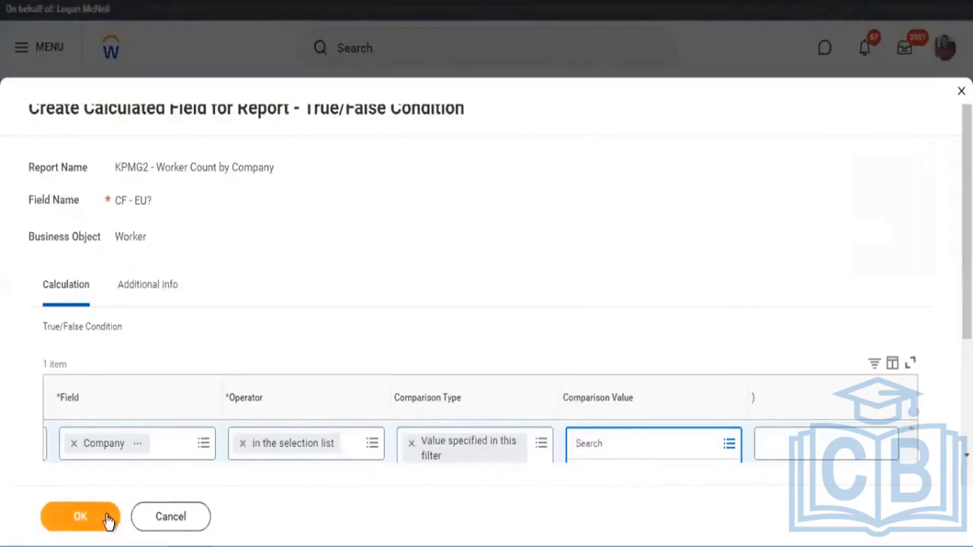
pyautogui.click(108, 520)
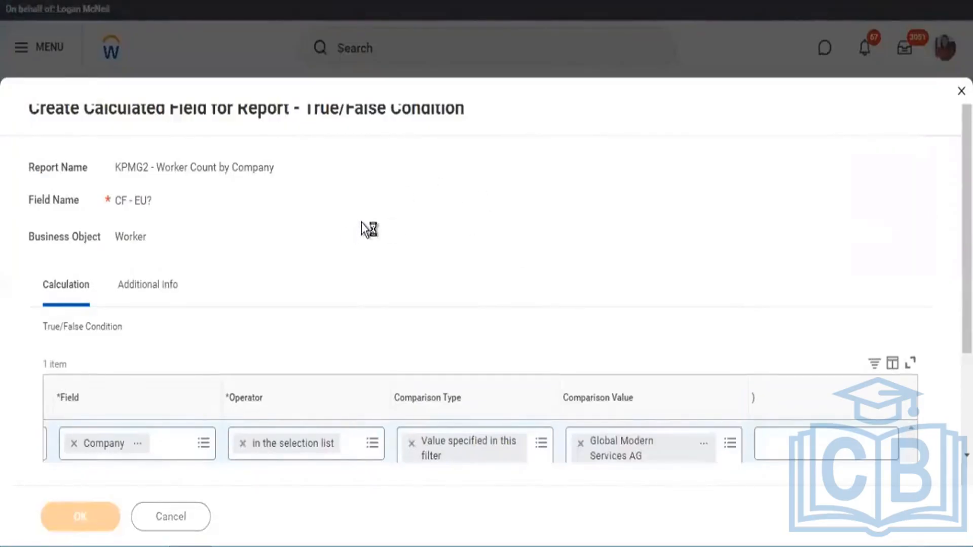
pyautogui.scroll(-3, 603, 330)
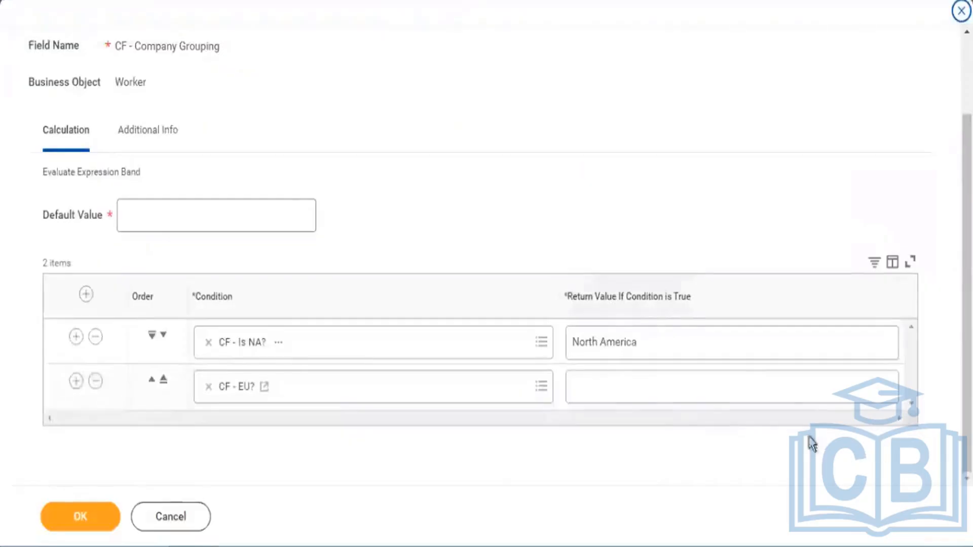
# Enter European Union as the return value for the CF - EU? condition
pyautogui.click(602, 394)
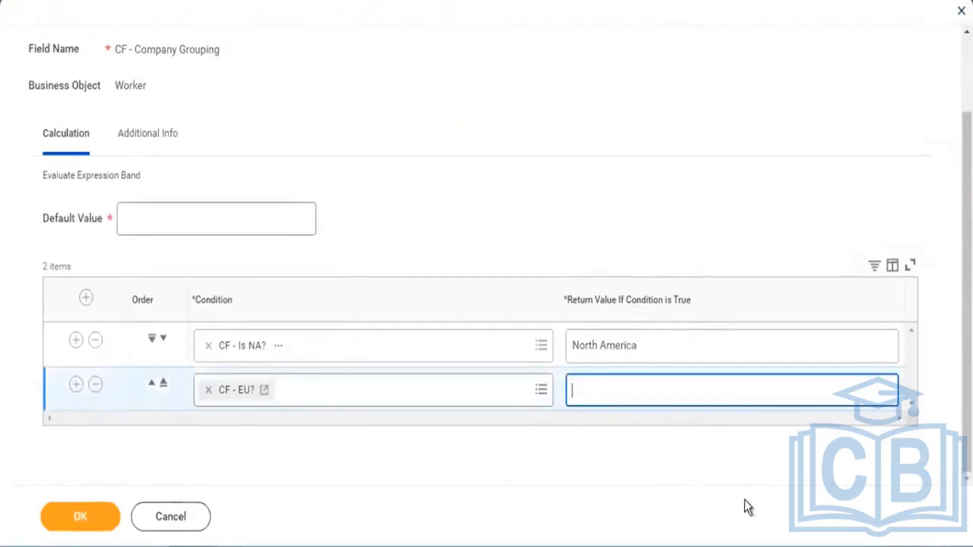
pyautogui.write('European Uni')
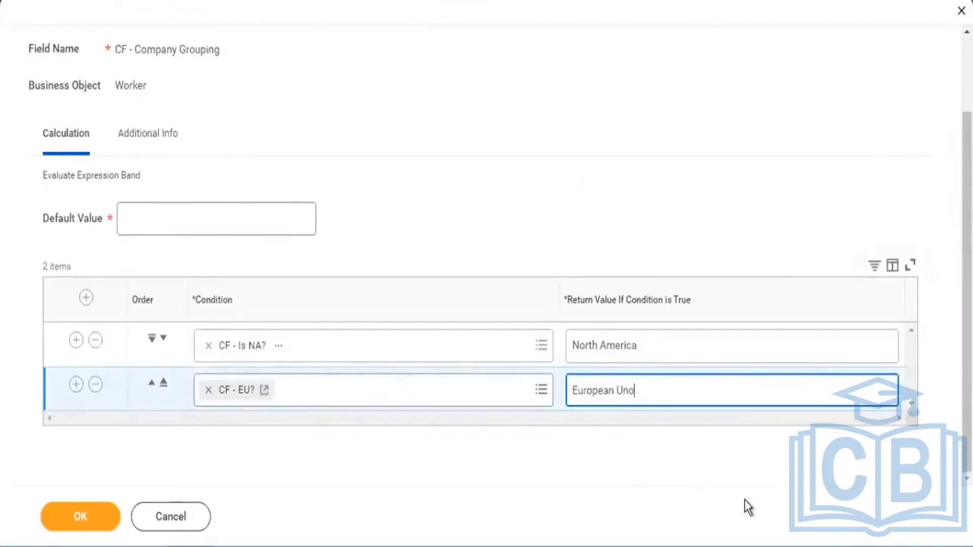
pyautogui.press('BackSpace')
pyautogui.write('inn')
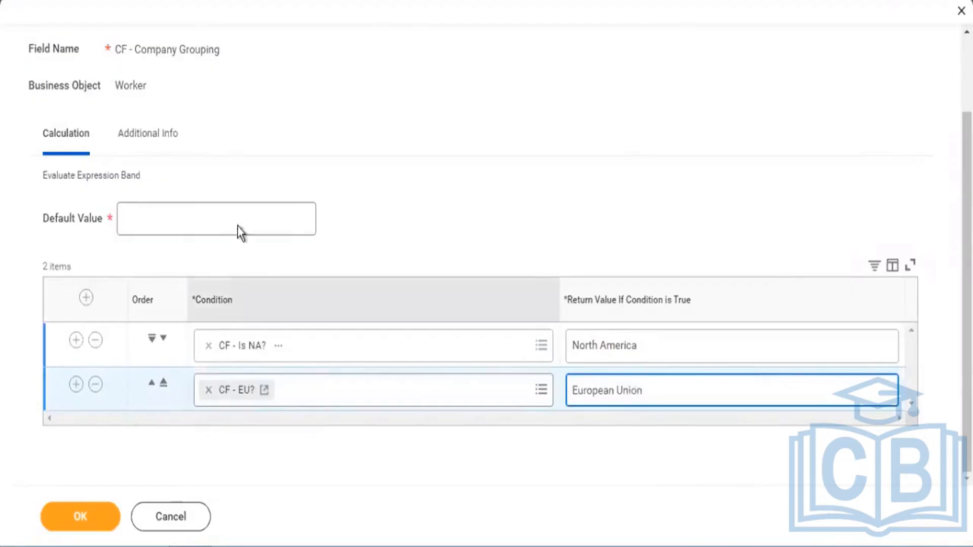
# Set the default value to Rest of World and save the CF - Company Grouping calculated field
pyautogui.click(249, 214)
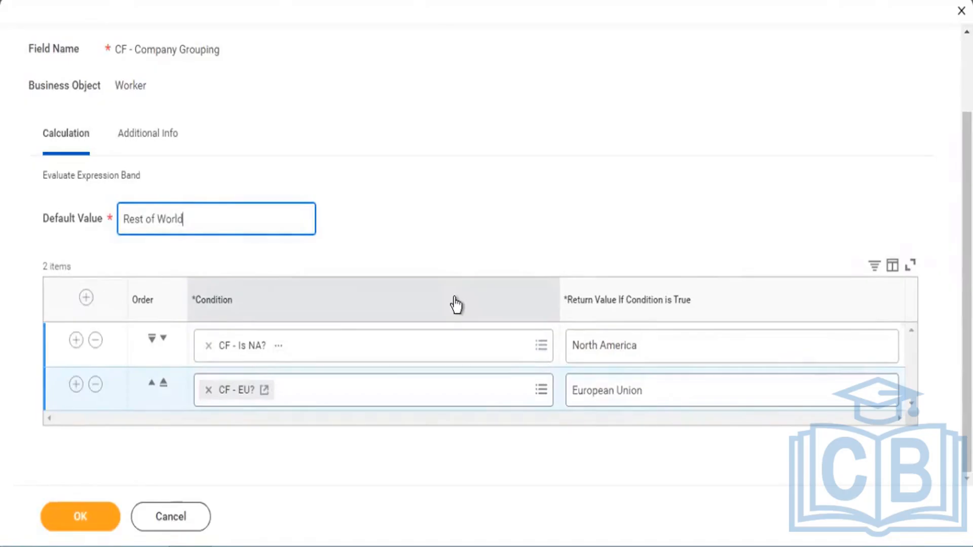
pyautogui.click(601, 188)
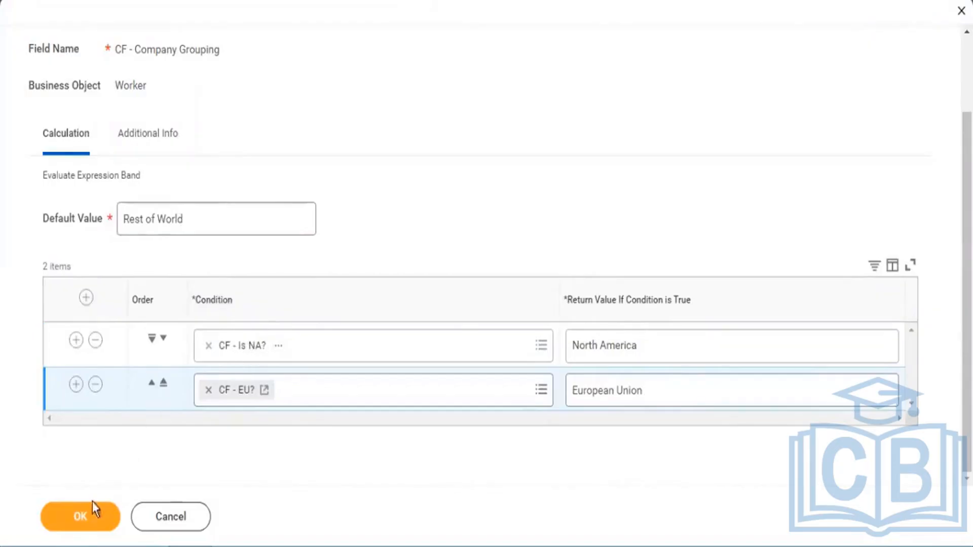
pyautogui.click(97, 517)
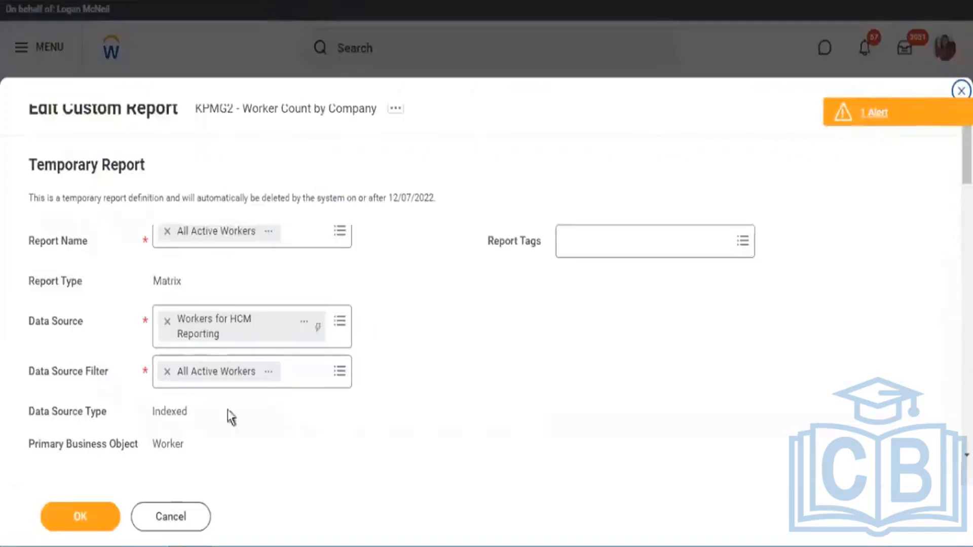
# Enter Regions as the label override for the CF - Company Grouping row and try to save the report
pyautogui.scroll(-8, 227, 410)
pyautogui.click(323, 355)
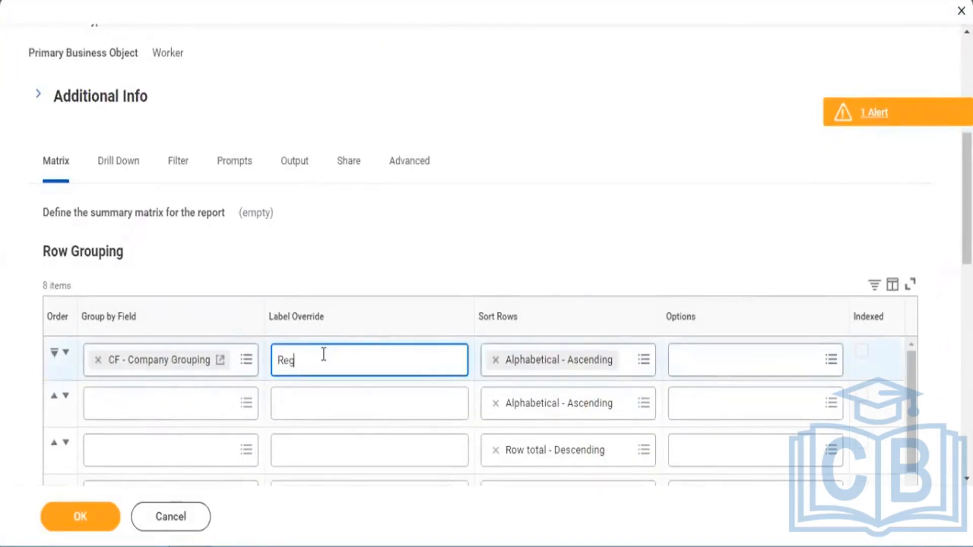
pyautogui.scroll(5, 269, 182)
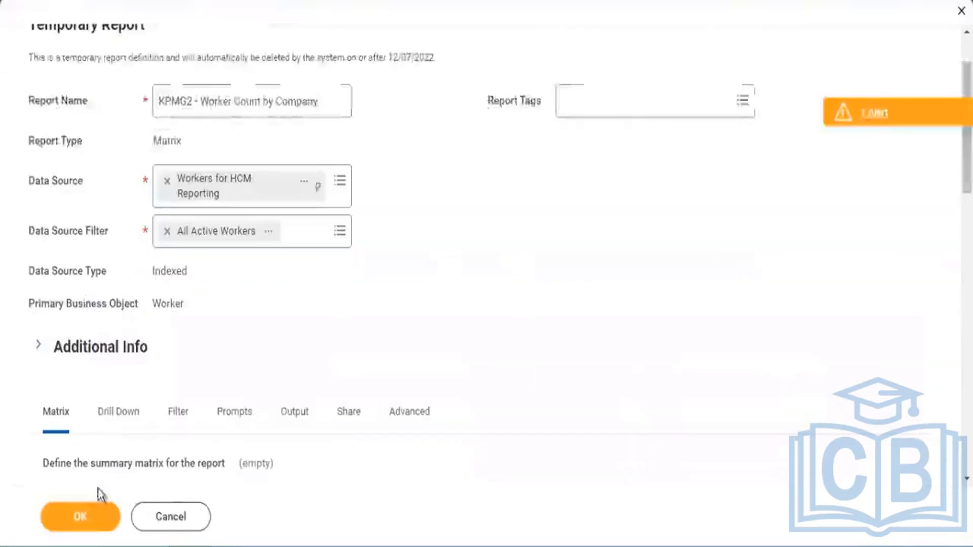
pyautogui.click(90, 518)
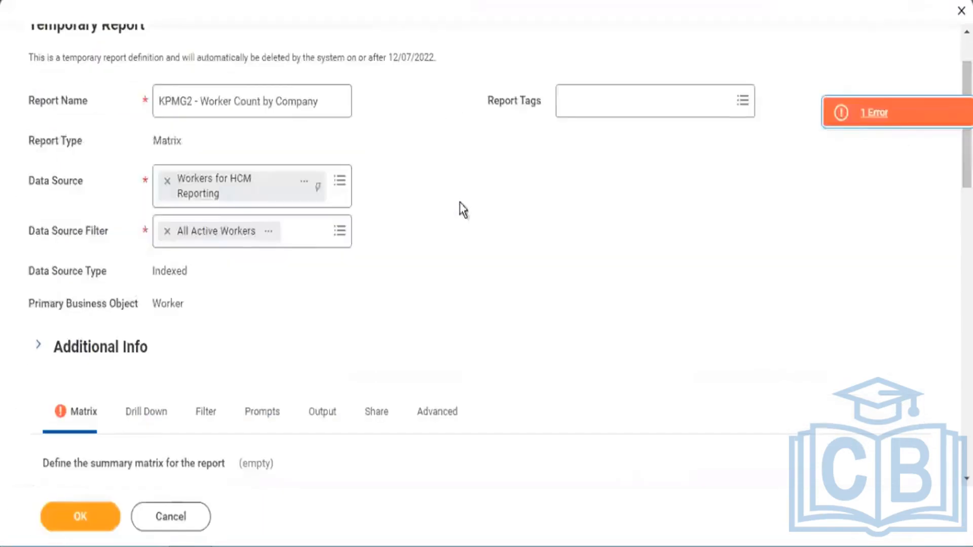
# Examine the row grouping error and the definition of the CF - Company Grouping calculated field
pyautogui.scroll(-10, 658, 243)
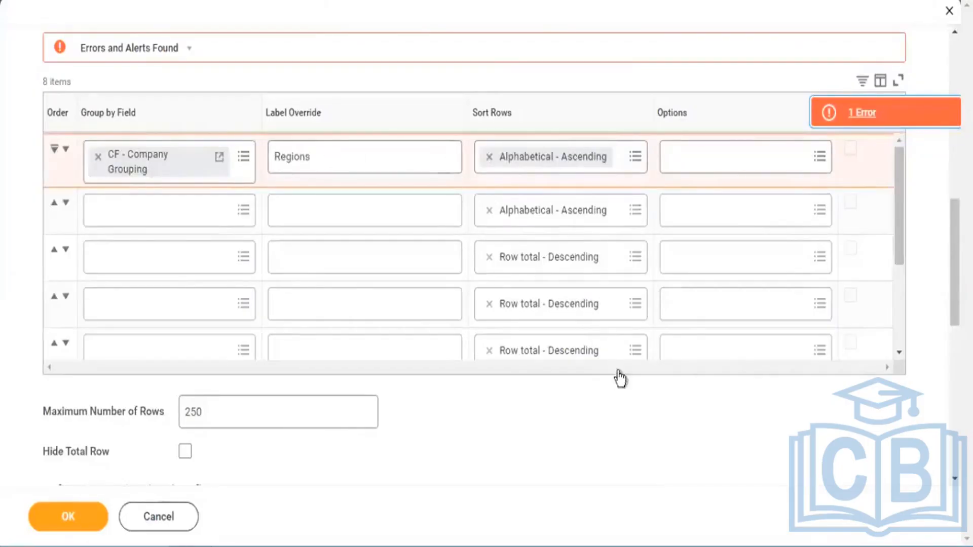
pyautogui.scroll(-3, 631, 375)
pyautogui.scroll(3, 109, 165)
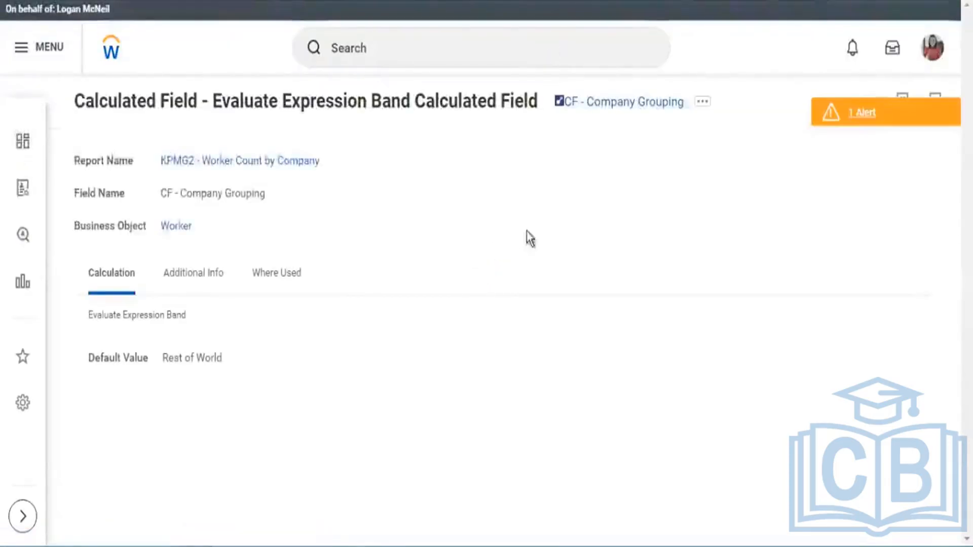
pyautogui.scroll(-2, 570, 300)
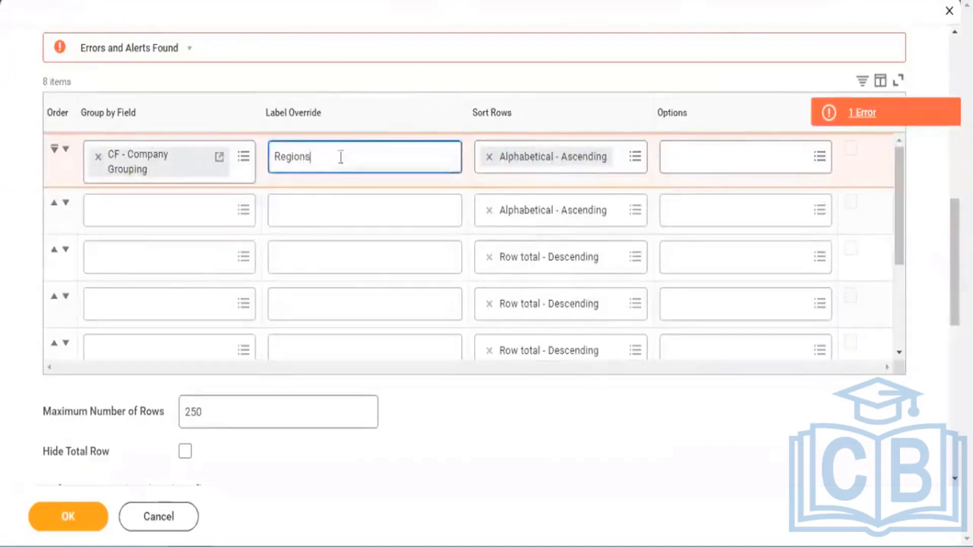
# Set the first row grouping's sort order to Row total - Ascending and try to save the report
pyautogui.click(637, 160)
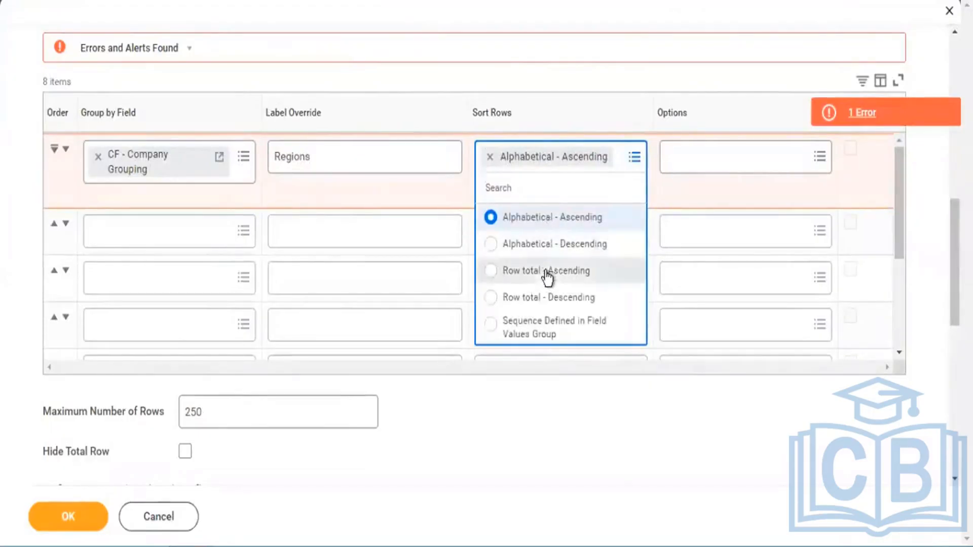
pyautogui.click(547, 273)
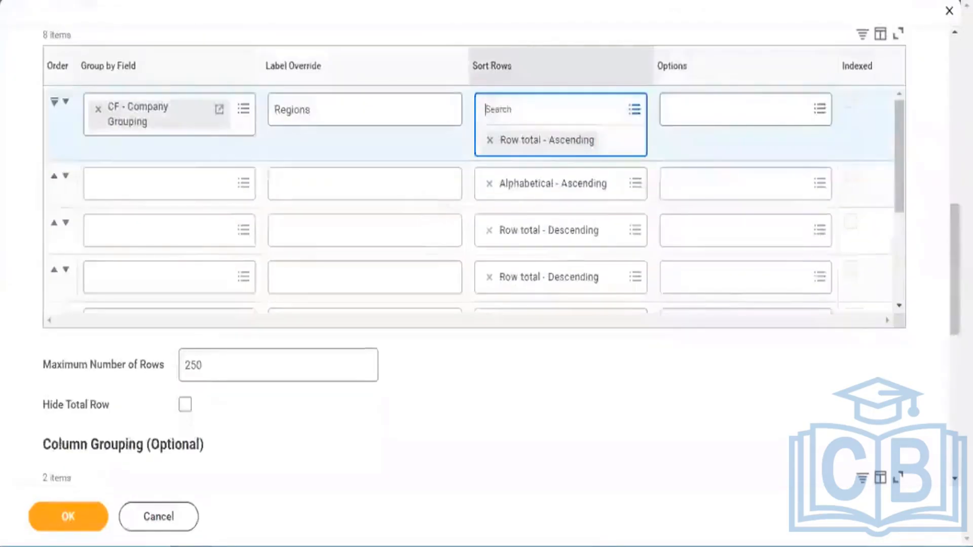
pyautogui.click(561, 66)
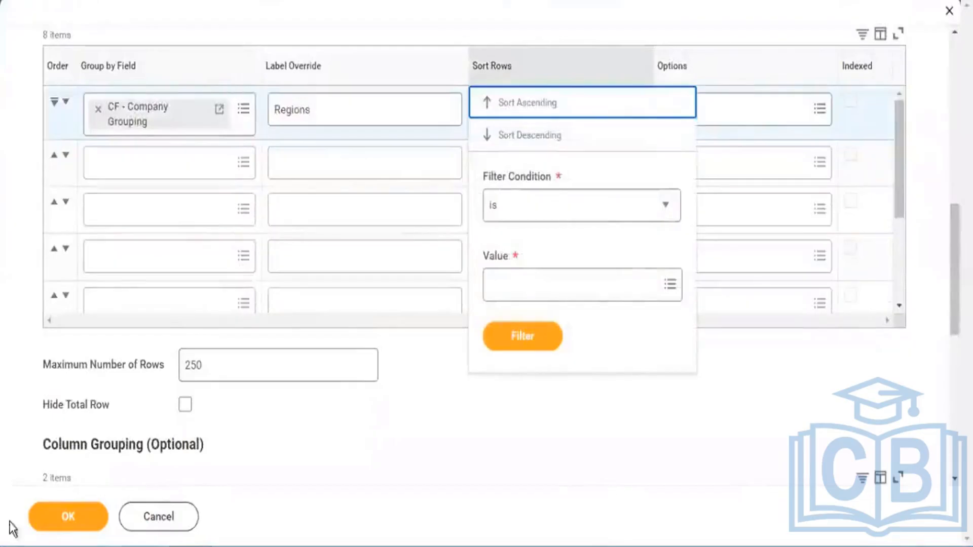
pyautogui.click(46, 517)
pyautogui.click(61, 517)
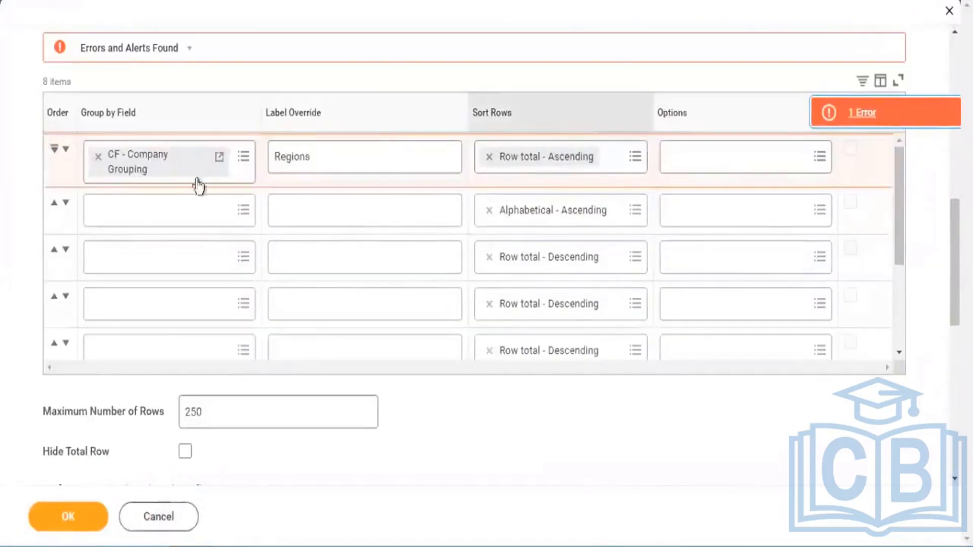
# Remove CF - Company Grouping from the first row grouping and turn off Optimized for Performance for the report
pyautogui.click(95, 156)
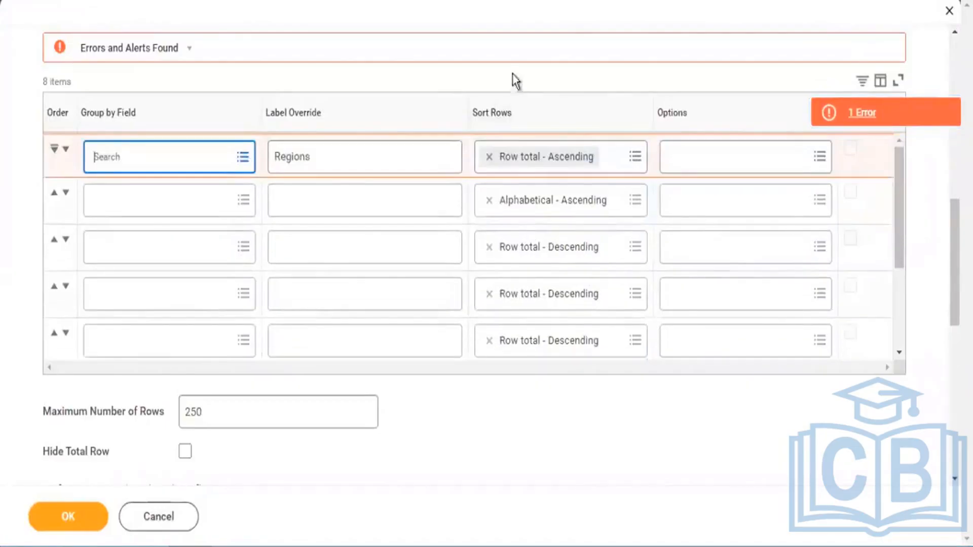
pyautogui.scroll(5, 405, 87)
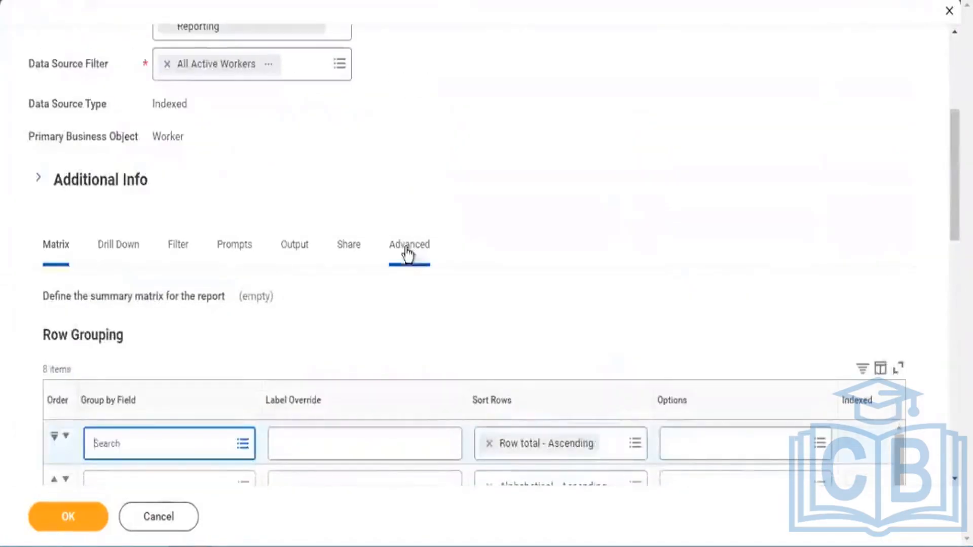
pyautogui.scroll(-3, 156, 239)
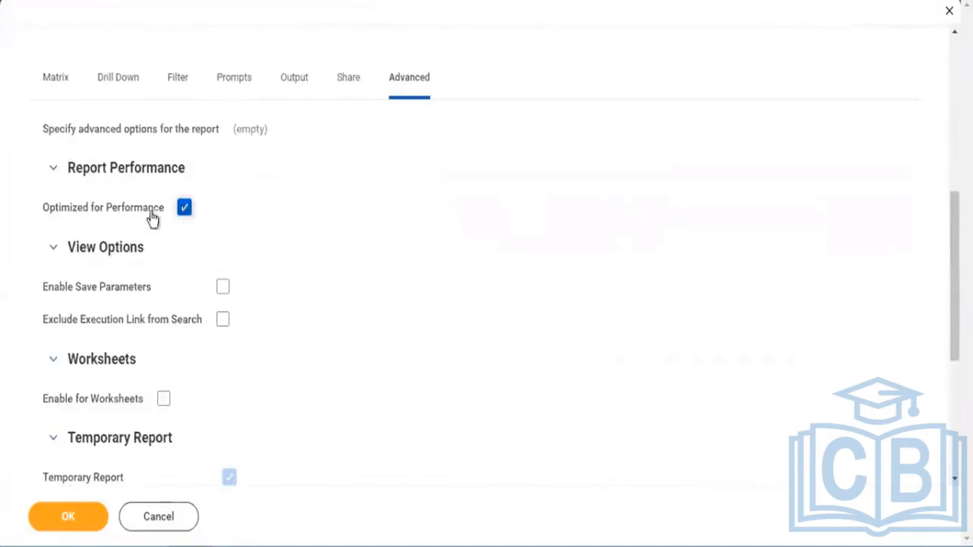
pyautogui.click(152, 213)
pyautogui.moveTo(56, 210); pyautogui.dragTo(136, 209)
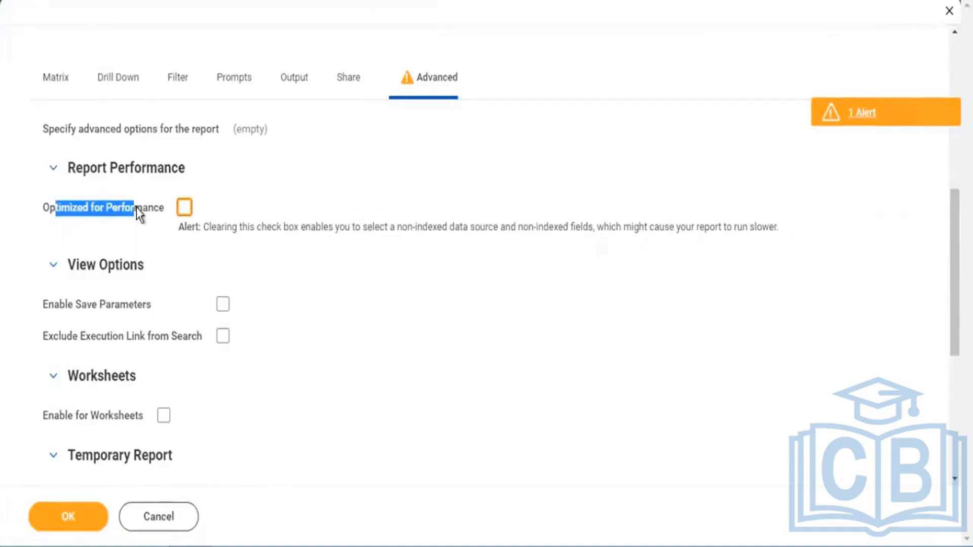
# Group the first row by the CF - Company Grouping calculated field and save the report
pyautogui.click(62, 84)
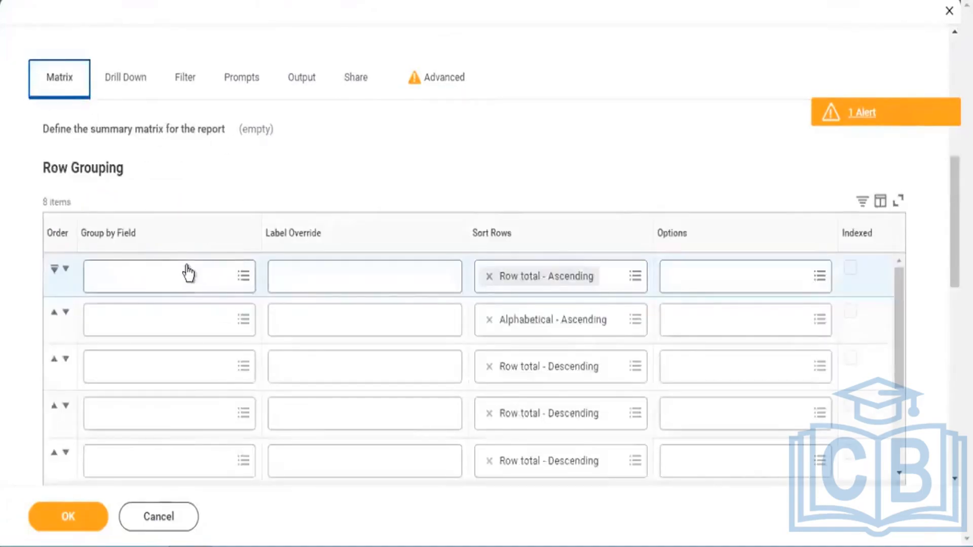
pyautogui.click(187, 274)
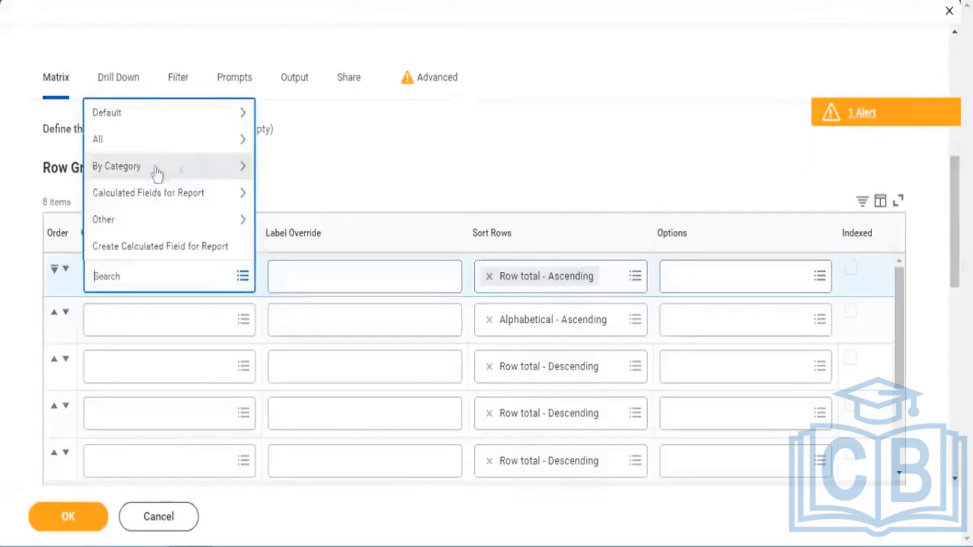
pyautogui.click(184, 197)
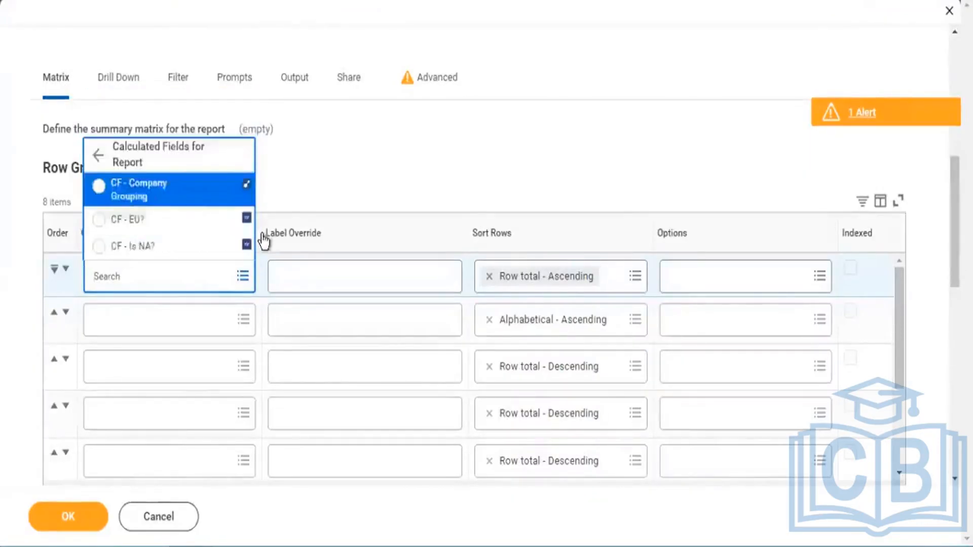
pyautogui.click(141, 192)
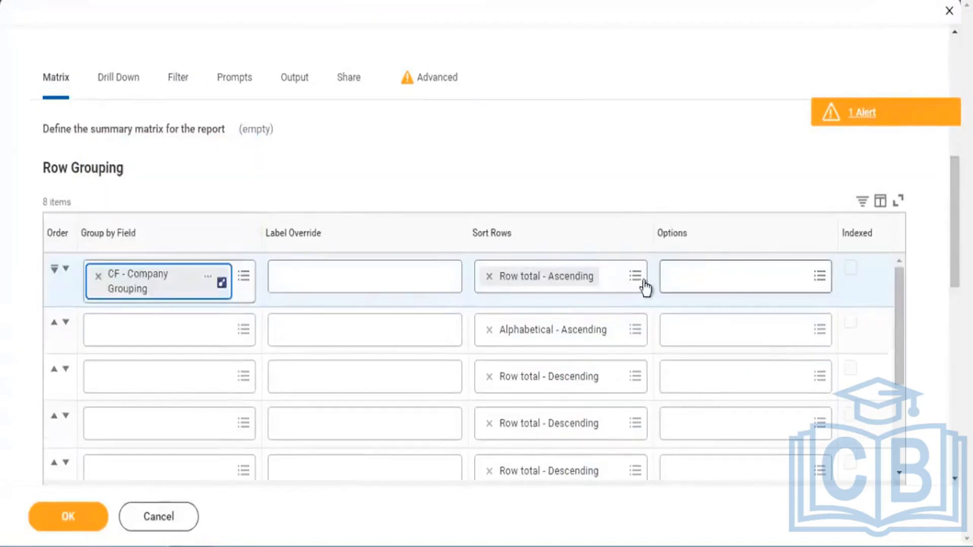
pyautogui.click(636, 276)
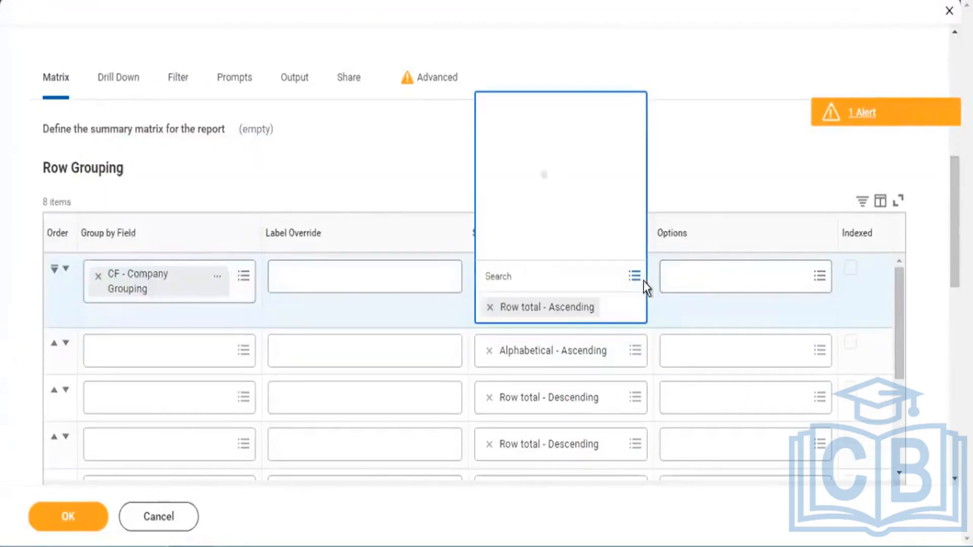
pyautogui.click(725, 153)
pyautogui.click(90, 516)
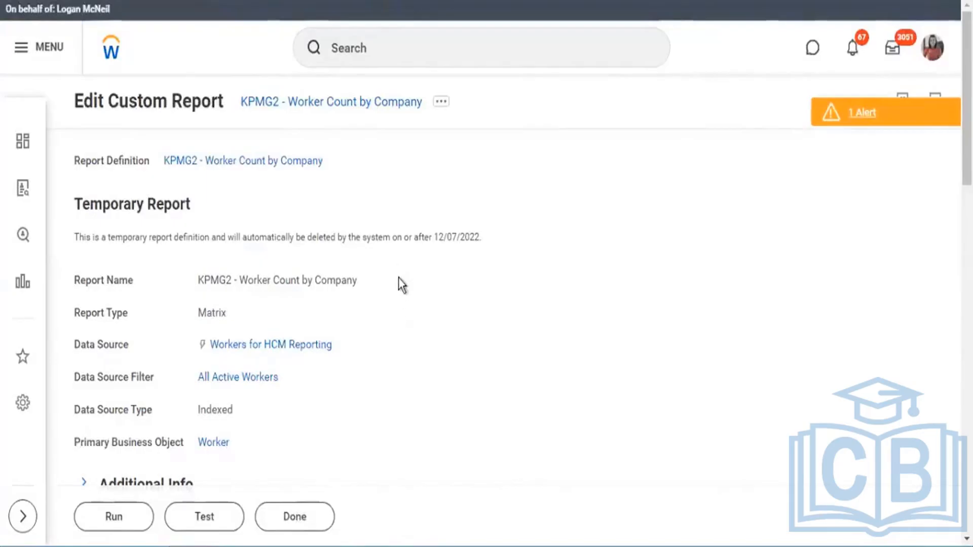
# Run the report with all prompts left blank and review the total count and the region rows
pyautogui.scroll(-2, 415, 293)
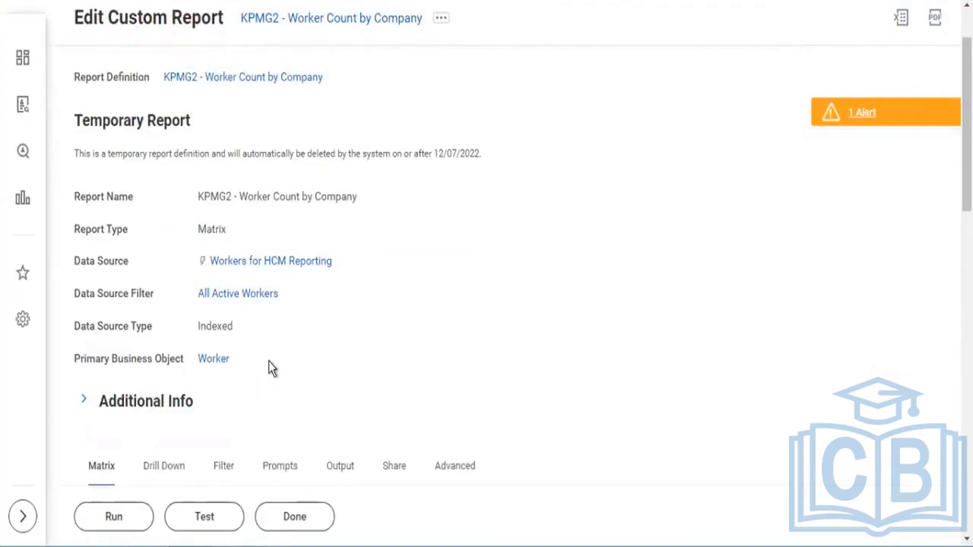
pyautogui.click(93, 508)
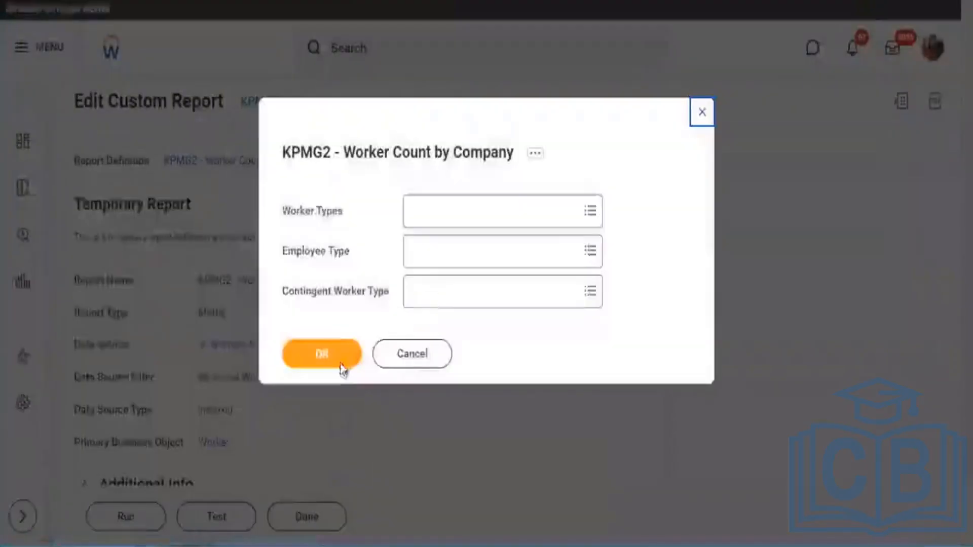
pyautogui.click(341, 362)
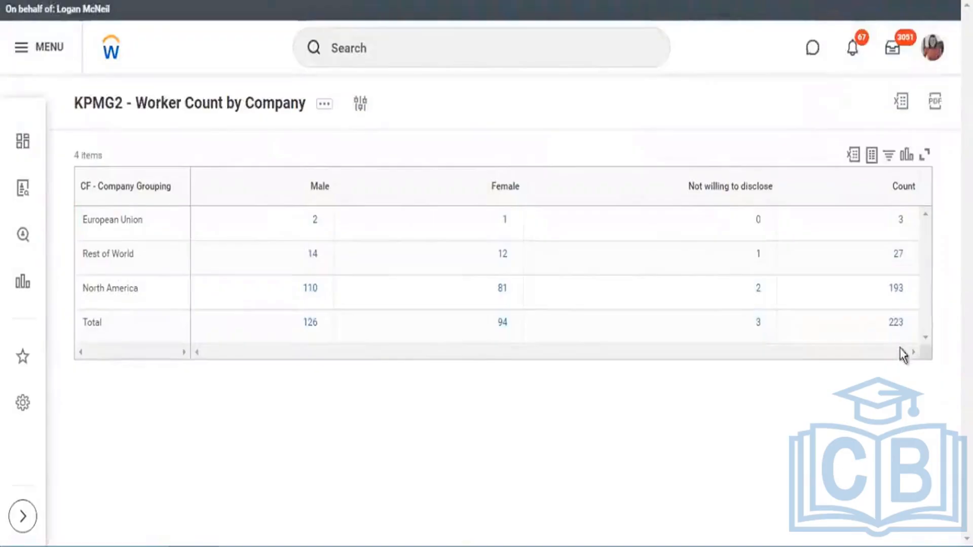
pyautogui.doubleClick(914, 331)
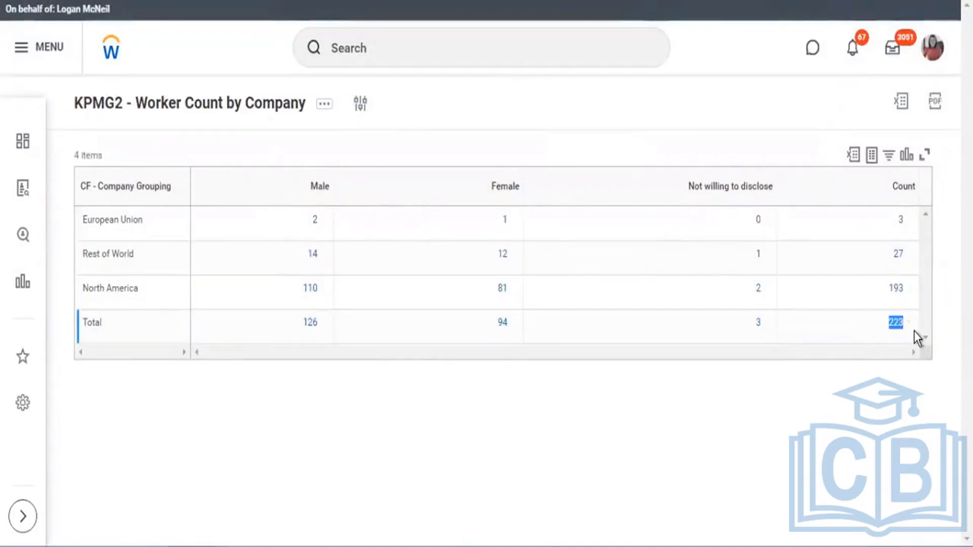
pyautogui.moveTo(89, 288); pyautogui.dragTo(124, 287)
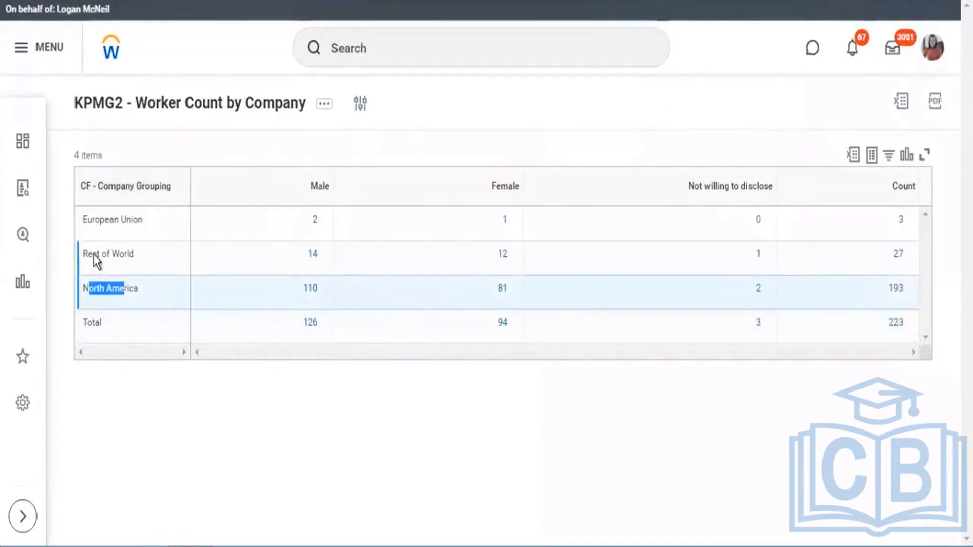
pyautogui.moveTo(92, 255); pyautogui.dragTo(119, 254)
pyautogui.moveTo(88, 220); pyautogui.dragTo(120, 221)
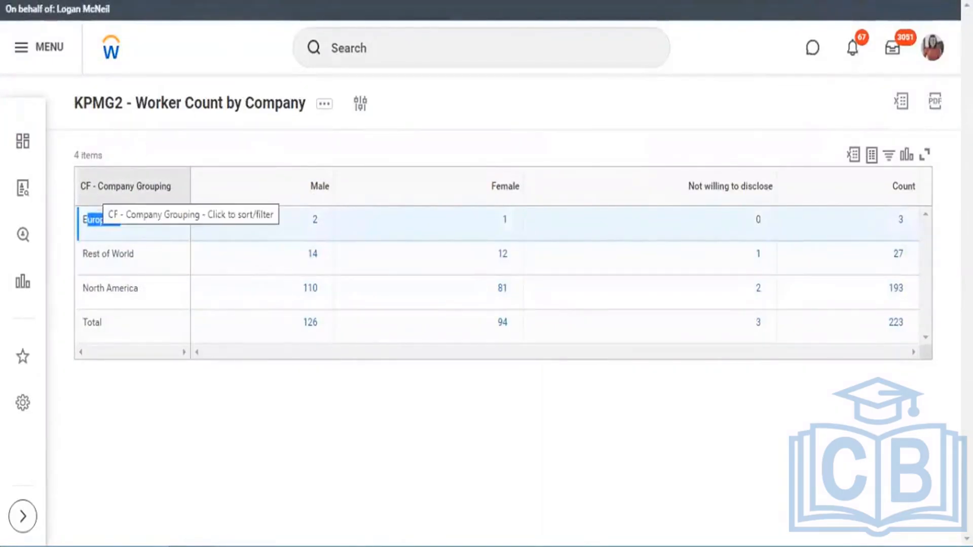
# Open the report definition from the output and review the CF - Company Grouping calculated field's type and conditions
pyautogui.click(223, 109)
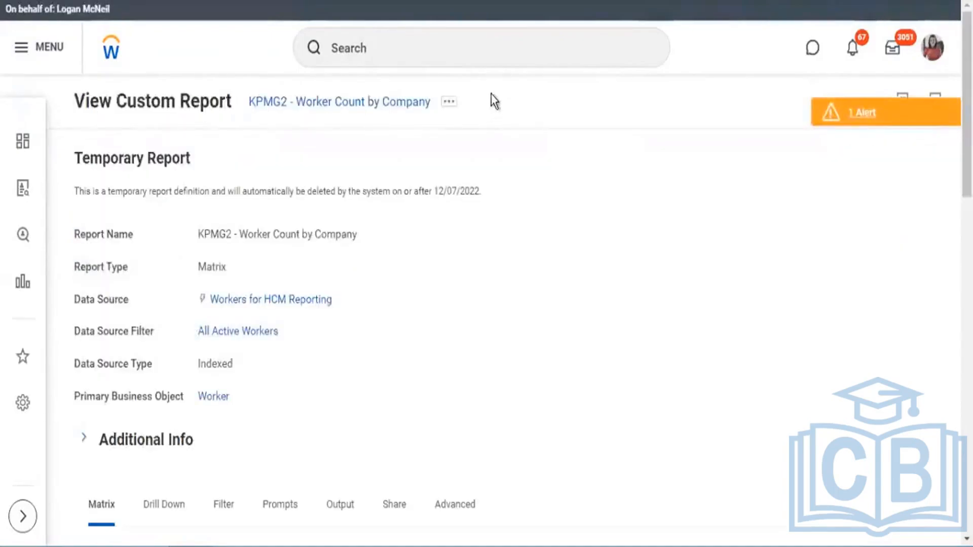
pyautogui.scroll(-5, 509, 108)
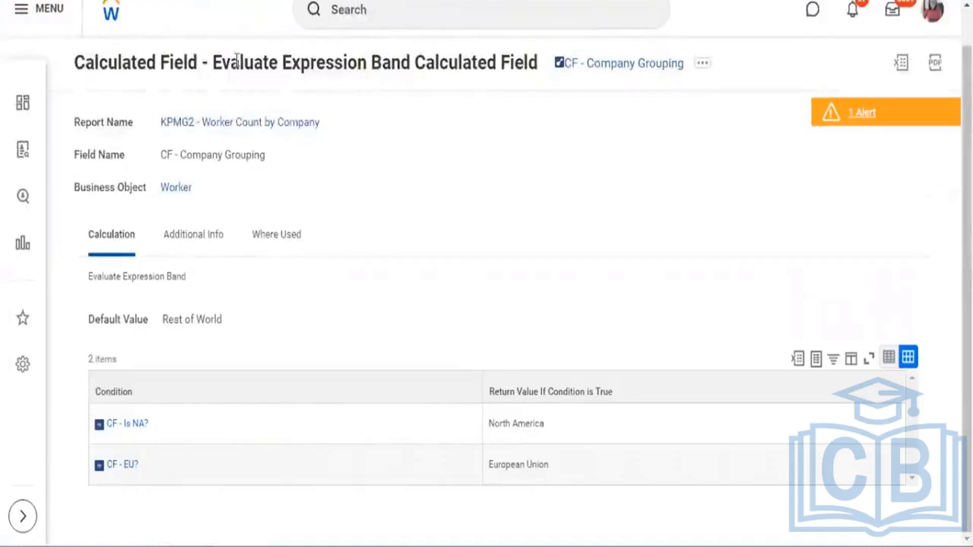
pyautogui.moveTo(222, 62); pyautogui.dragTo(382, 65)
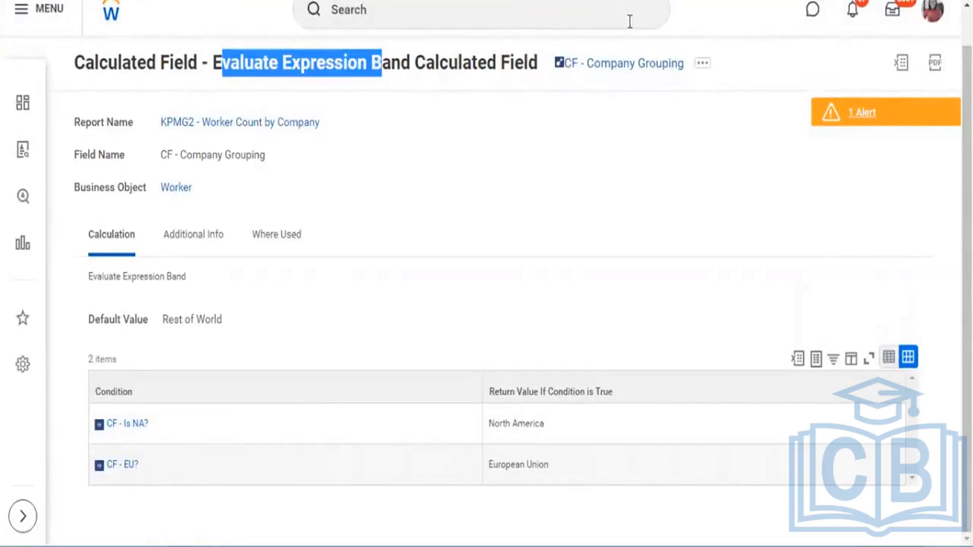
# Open the CF - Company Grouping calculated field for editing and go back to the report definition
pyautogui.click(702, 66)
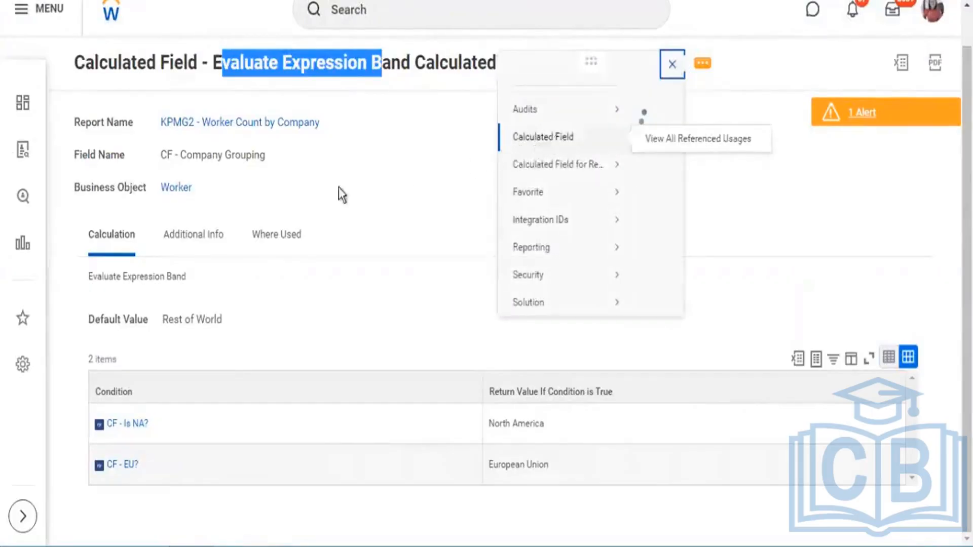
pyautogui.moveTo(127, 181)
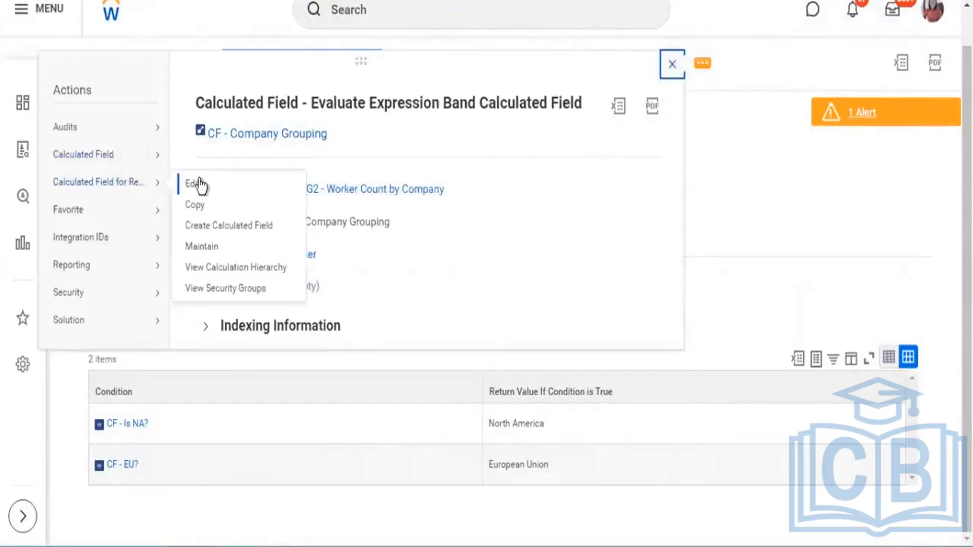
pyautogui.press('Escape')
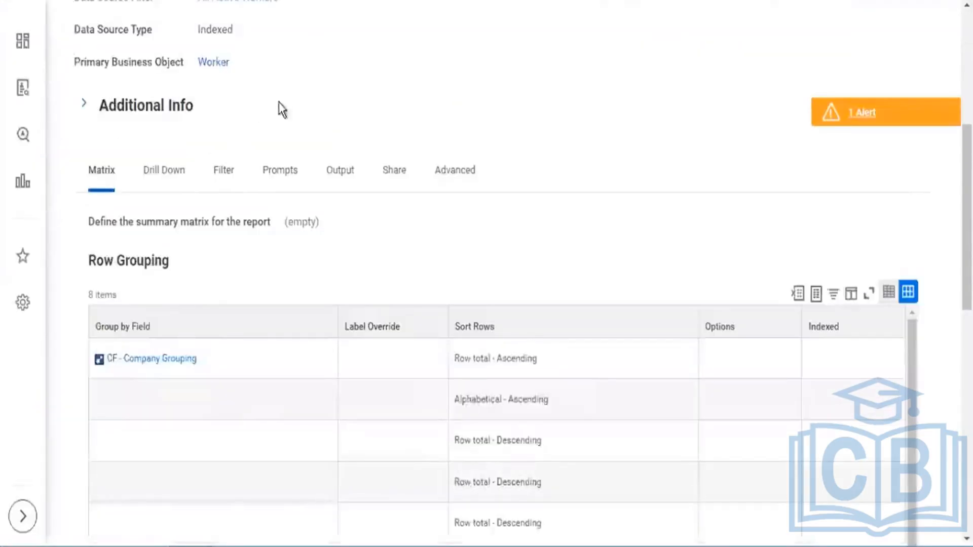
# Edit the custom report and set the label override of the CF - Company Grouping row grouping to Grouping
pyautogui.scroll(7, 283, 109)
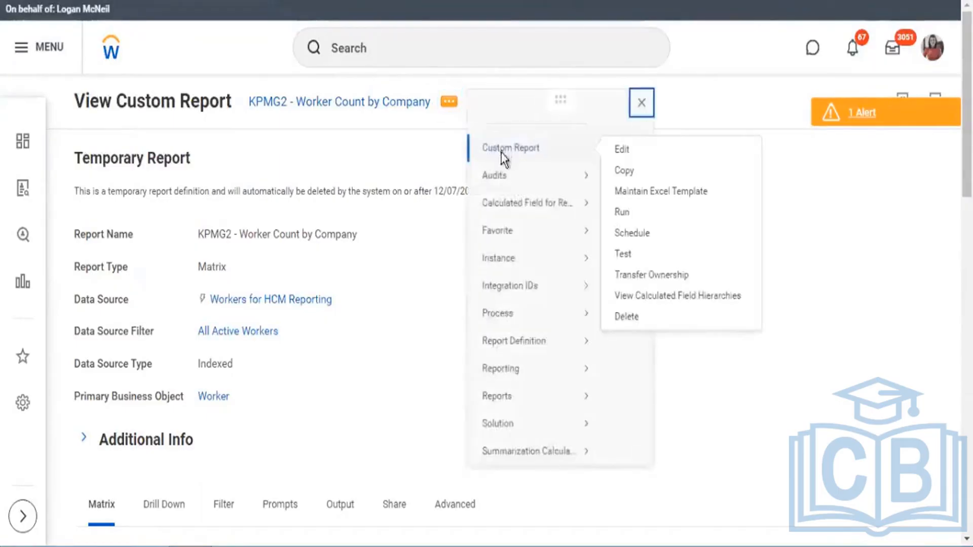
pyautogui.click(450, 180)
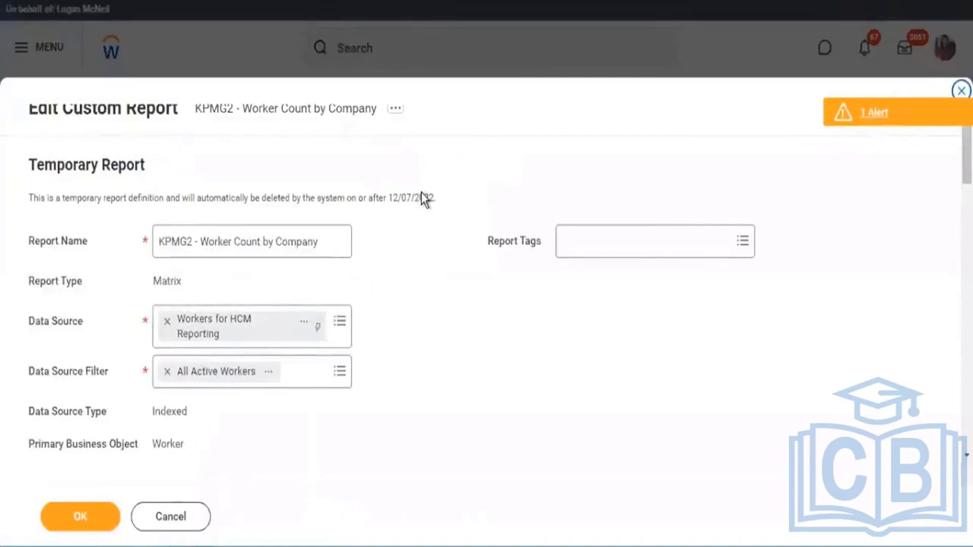
pyautogui.scroll(-10, 423, 195)
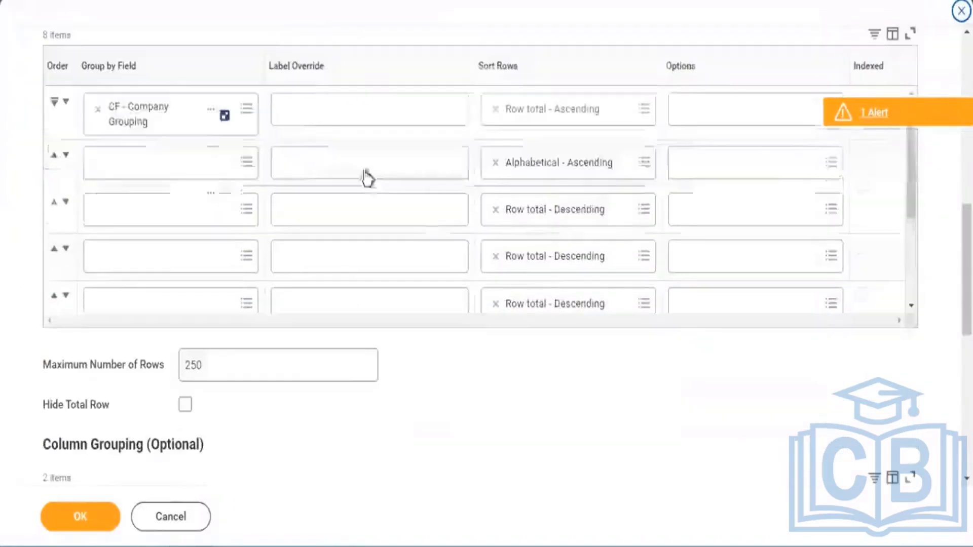
pyautogui.click(297, 122)
pyautogui.write('G')
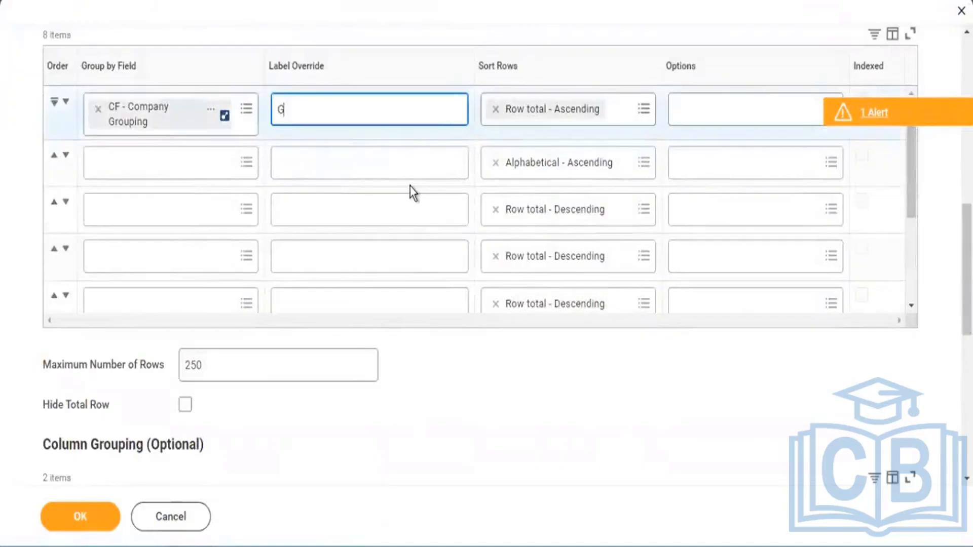
pyautogui.write('rouping')
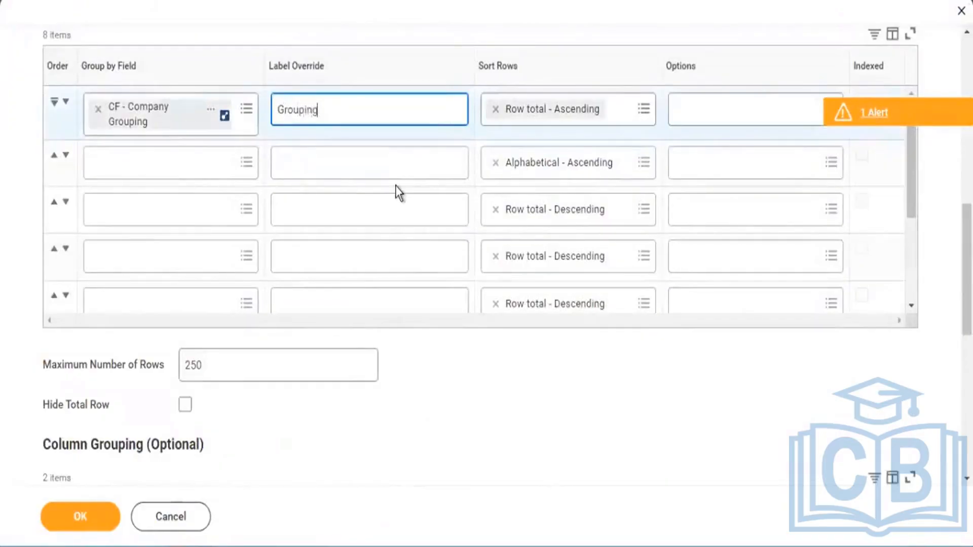
# Create a report calculated field named CF - Managers on the Worker business object with the Evaluate Expression function
pyautogui.click(175, 171)
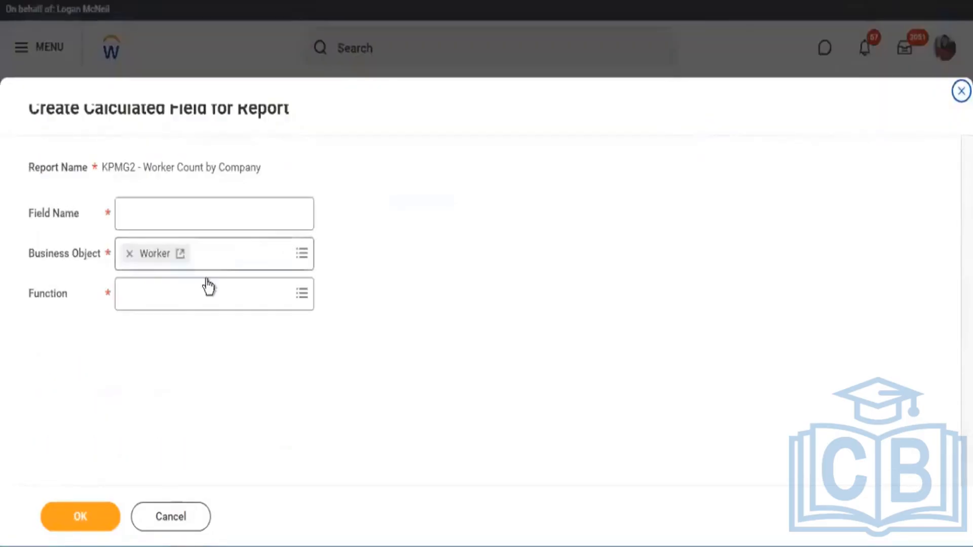
pyautogui.click(196, 304)
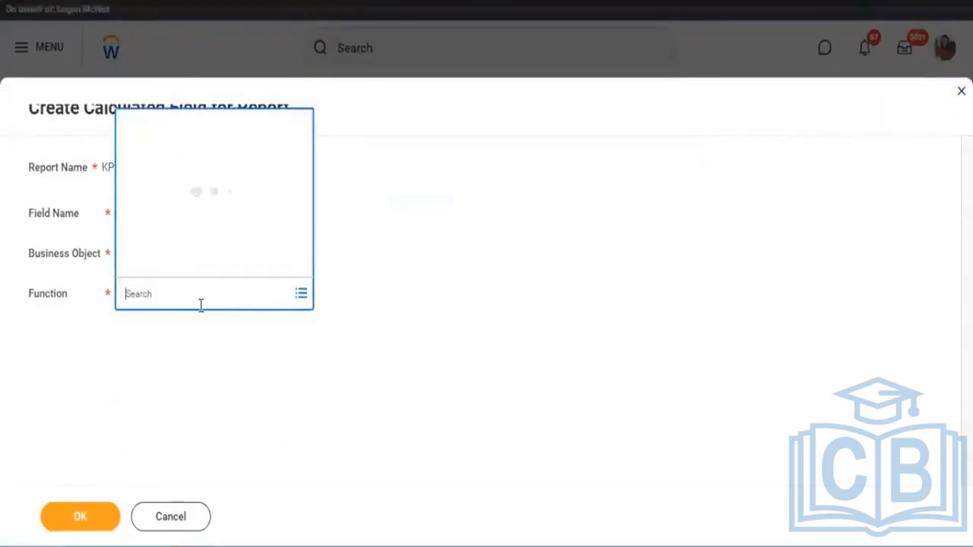
pyautogui.write('eval')
pyautogui.click(236, 238)
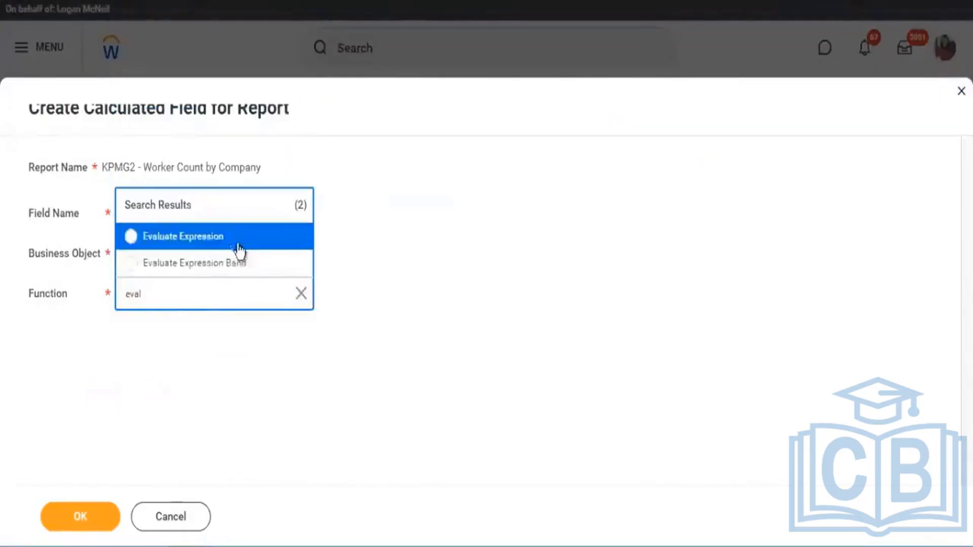
pyautogui.click(167, 216)
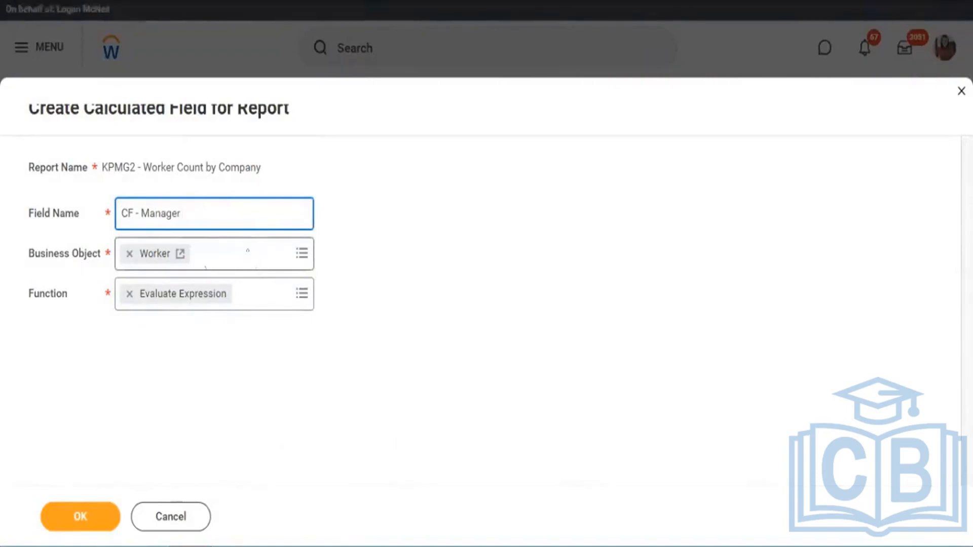
pyautogui.write('s')
pyautogui.click(90, 516)
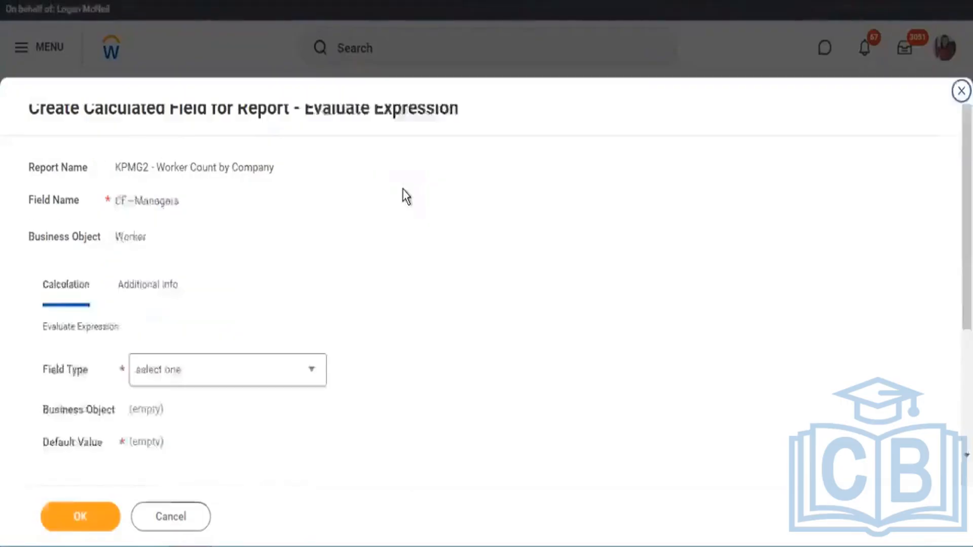
pyautogui.scroll(-4, 403, 190)
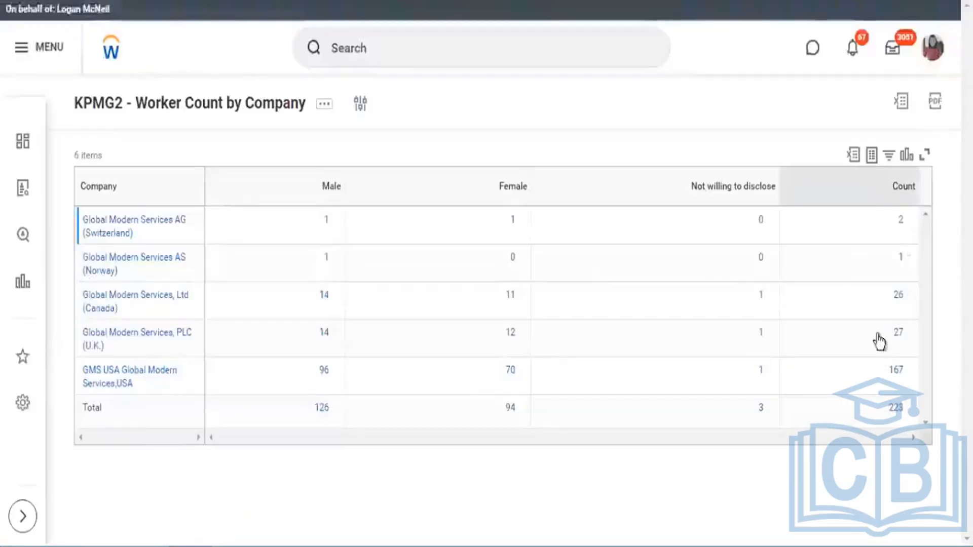
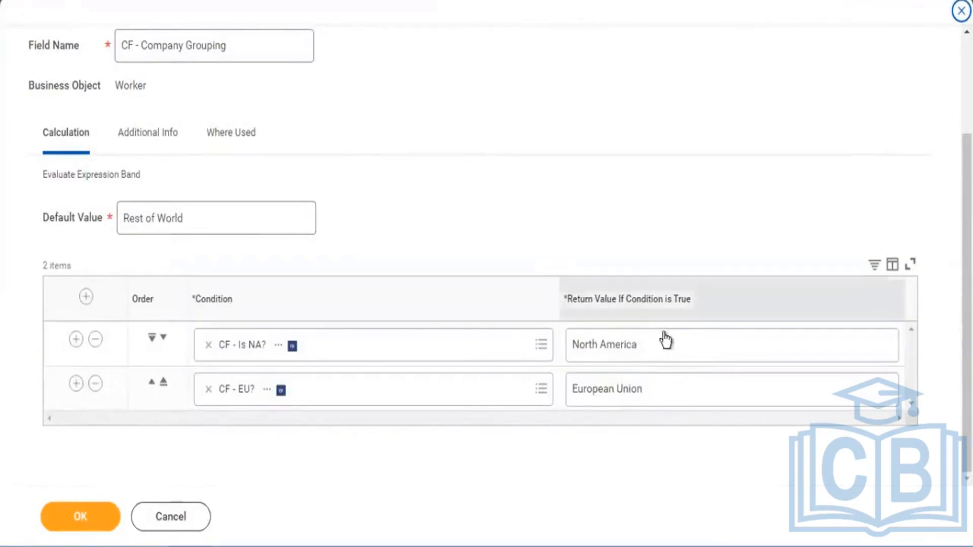
# Try replacing the return value for the CF - Is NA? condition in CF - Company Grouping with 122
pyautogui.click(660, 344)
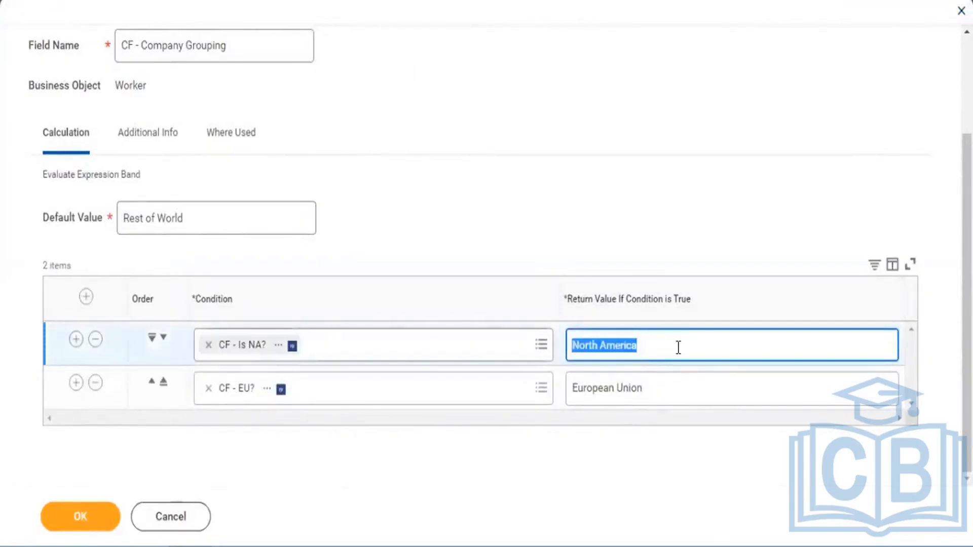
pyautogui.moveTo(665, 345); pyautogui.dragTo(559, 343)
pyautogui.click(682, 352)
pyautogui.moveTo(651, 348); pyautogui.dragTo(527, 341)
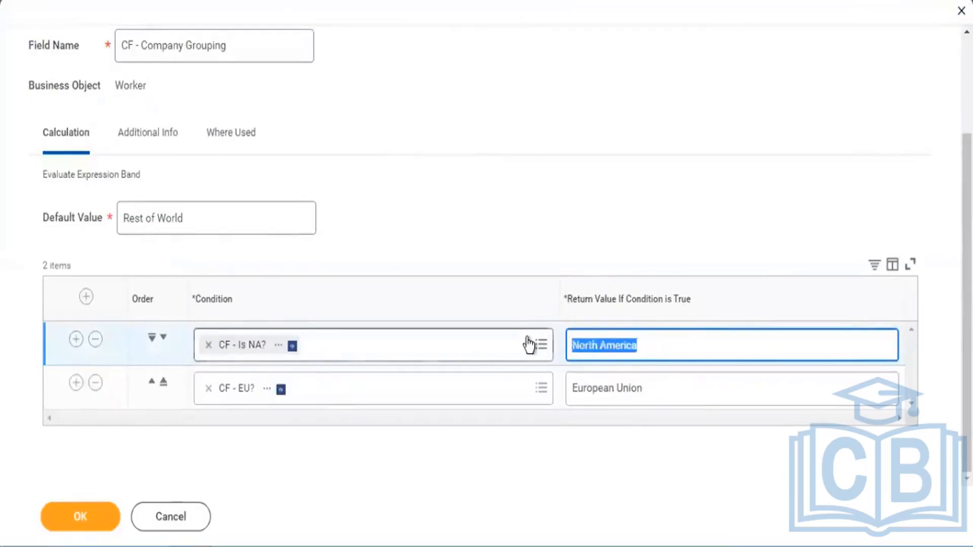
pyautogui.write('122')
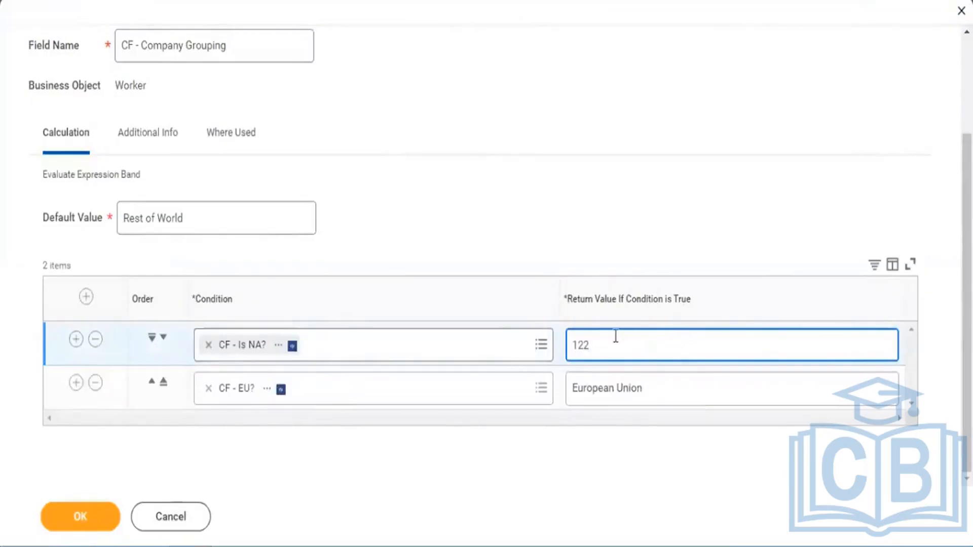
pyautogui.doubleClick(569, 340)
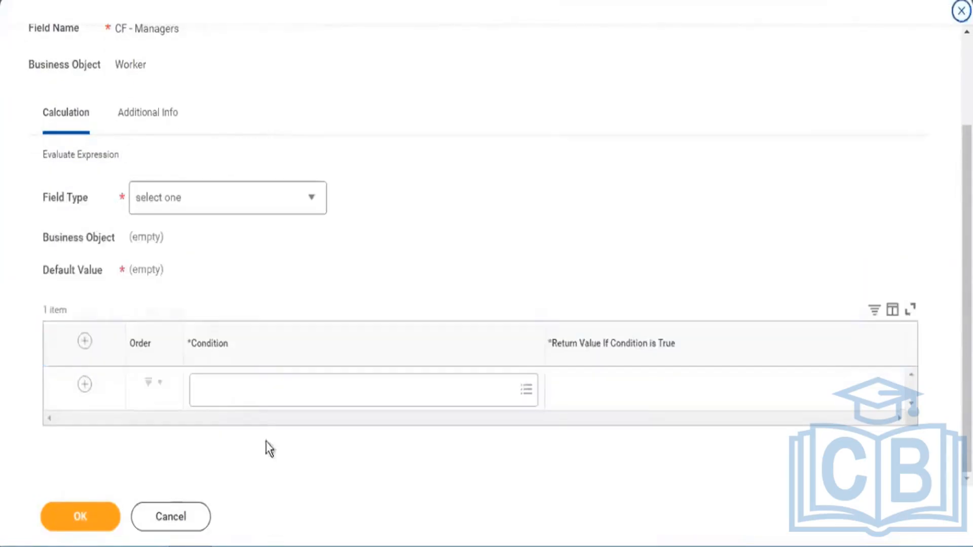
# Set the first condition of the CF - Managers calculated field to CF - Is NA?
pyautogui.click(254, 400)
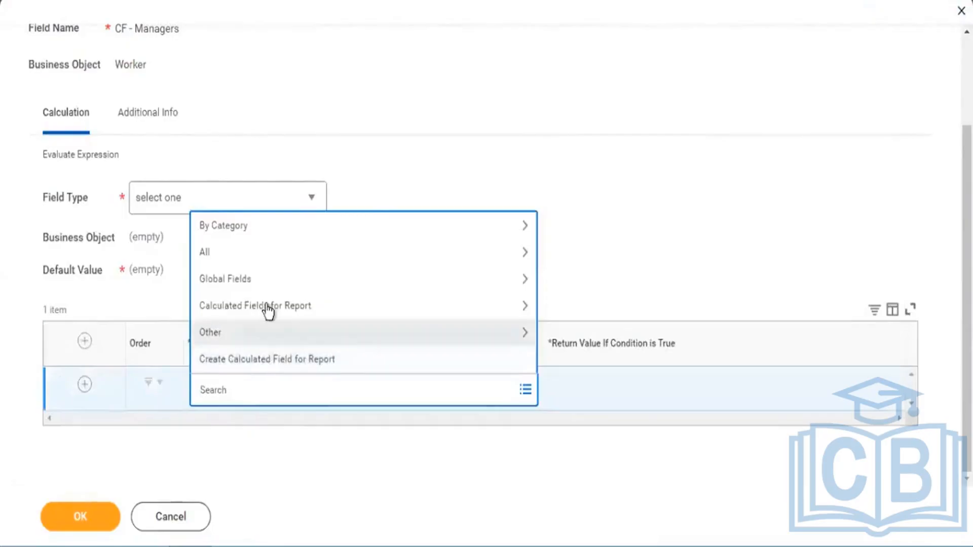
pyautogui.click(268, 307)
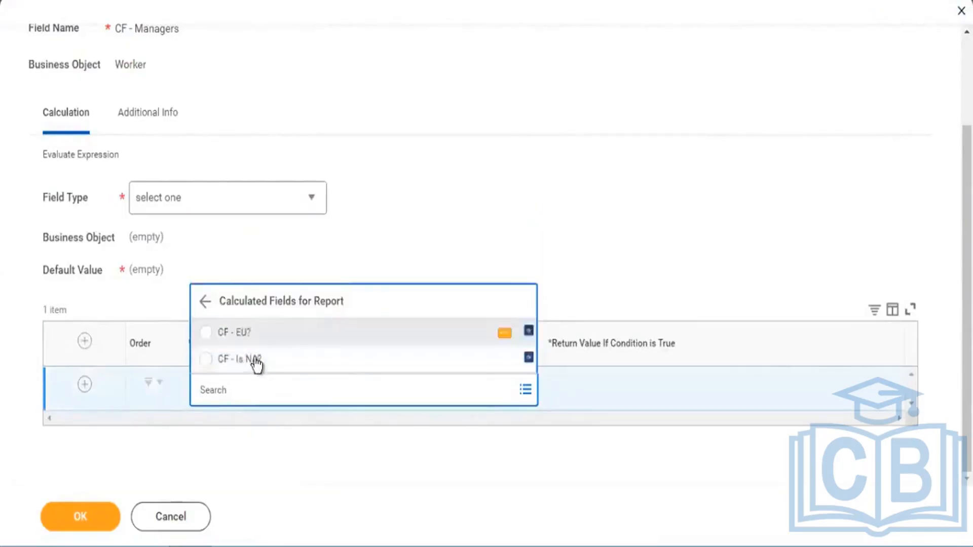
pyautogui.click(255, 360)
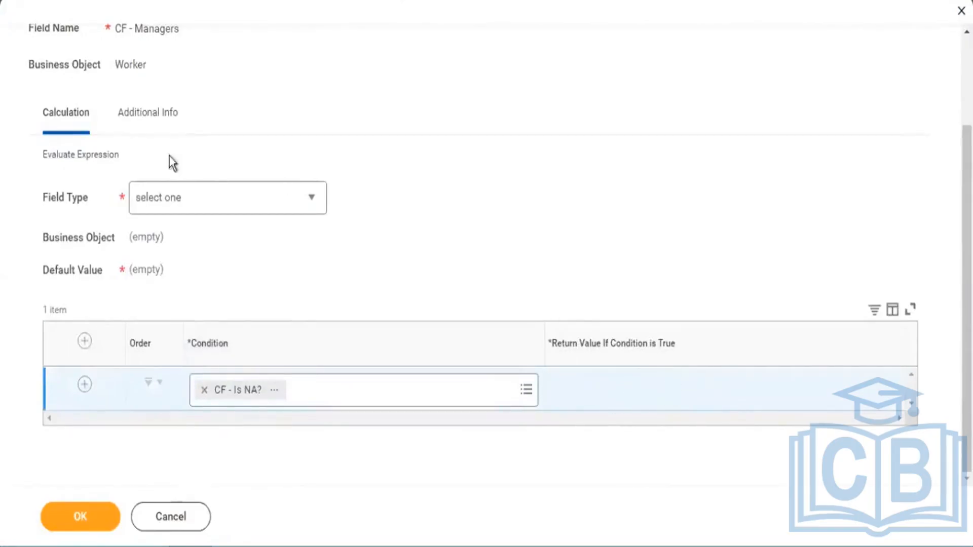
# Set the field type of the CF - Managers calculated field to Numeric
pyautogui.scroll(2, 348, 76)
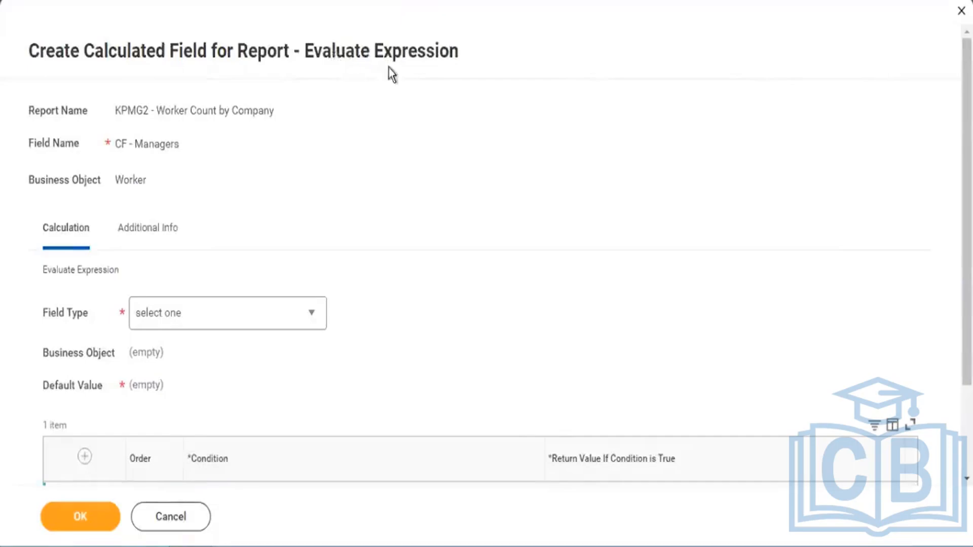
pyautogui.moveTo(389, 67); pyautogui.dragTo(332, 53)
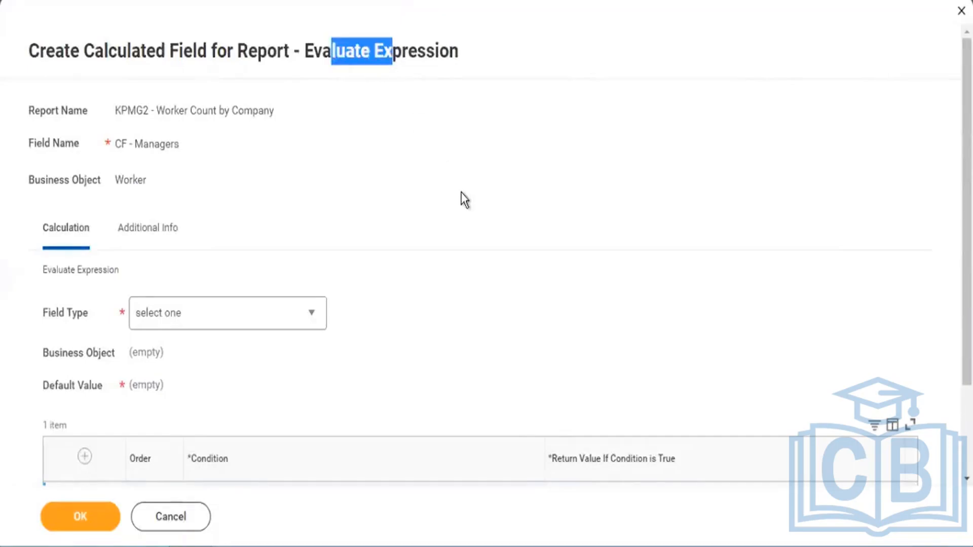
pyautogui.scroll(-2, 465, 200)
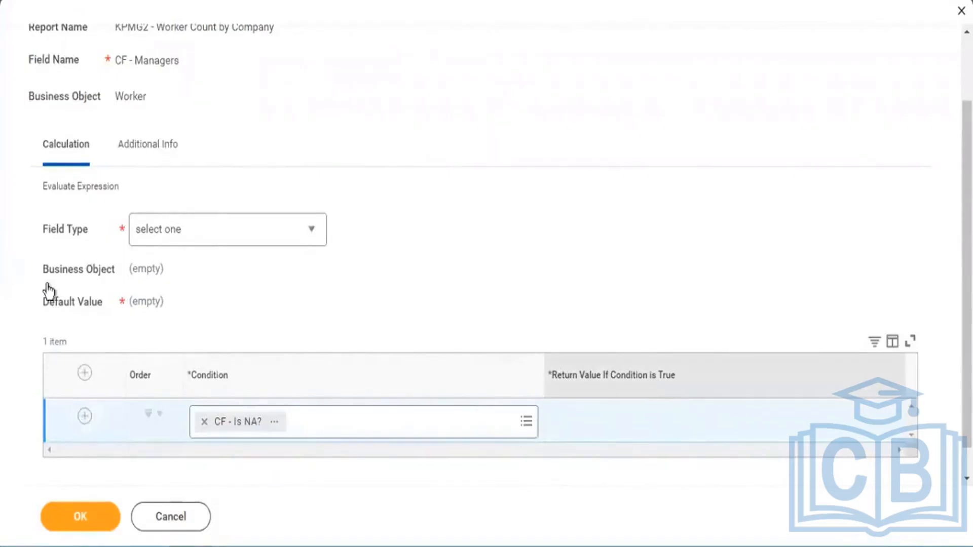
pyautogui.moveTo(49, 229); pyautogui.dragTo(79, 232)
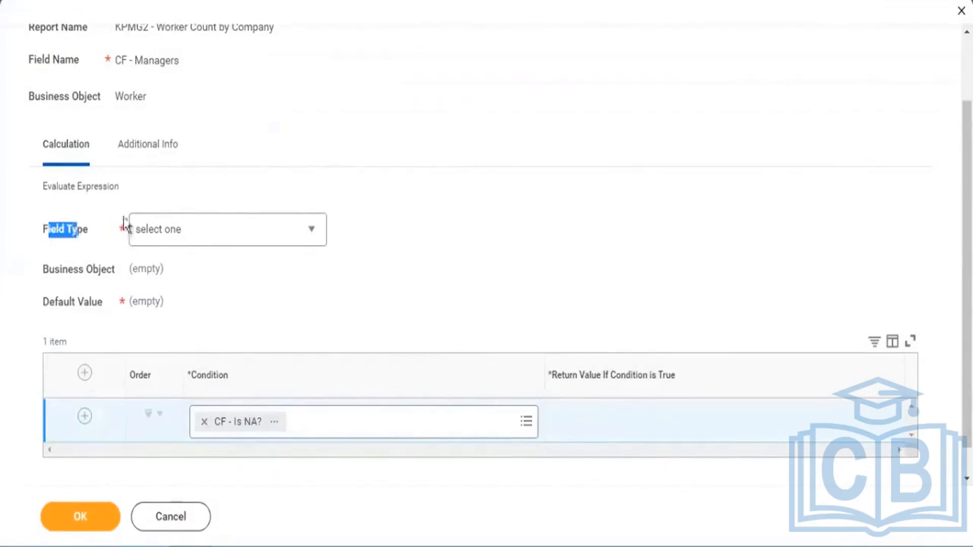
pyautogui.scroll(-1, 304, 137)
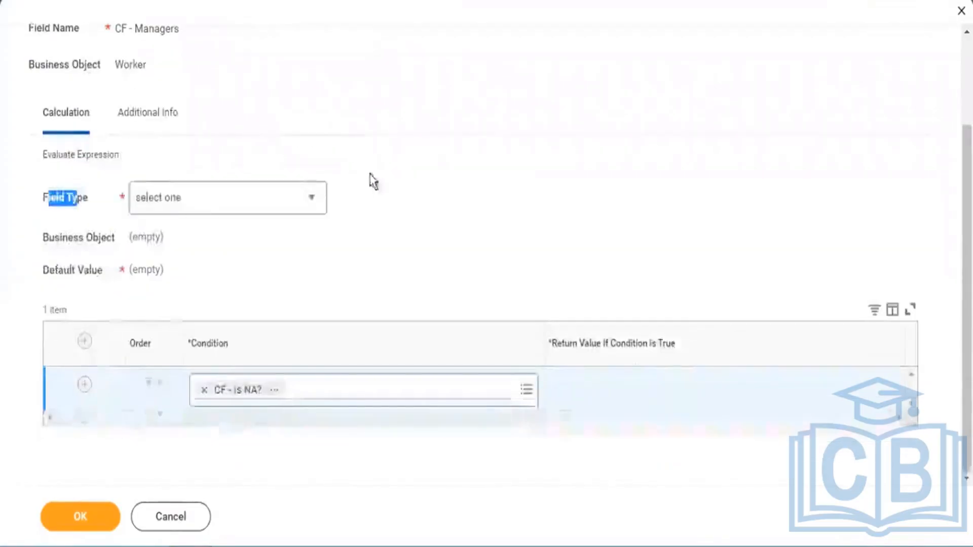
pyautogui.click(315, 200)
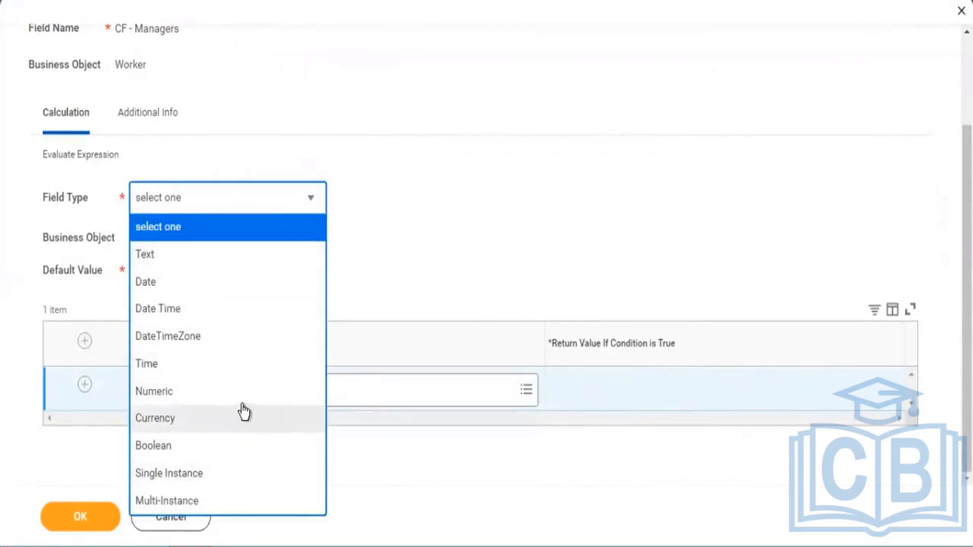
pyautogui.click(163, 399)
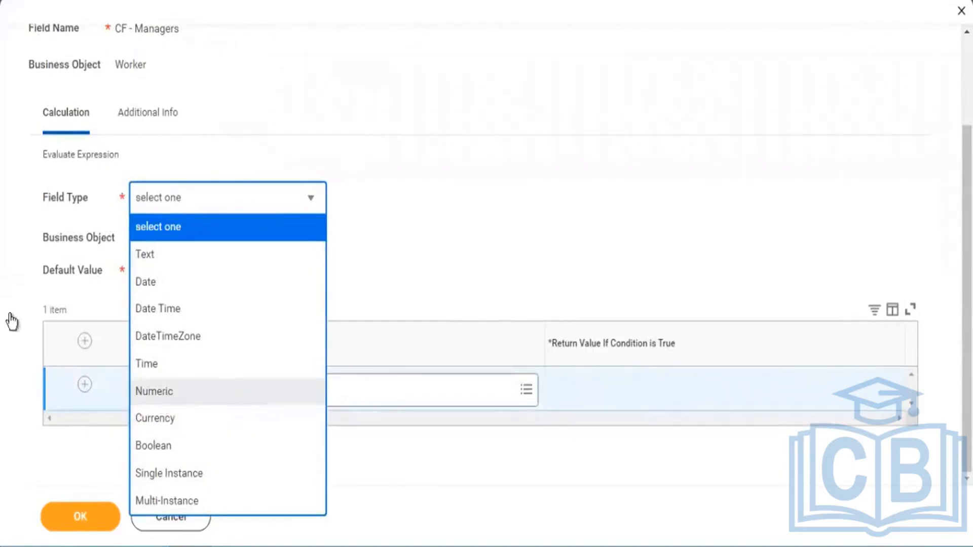
# Search the return value fields for the CF - Is NA? condition with "comp" and browse the numeric and currency fields offered
pyautogui.click(629, 404)
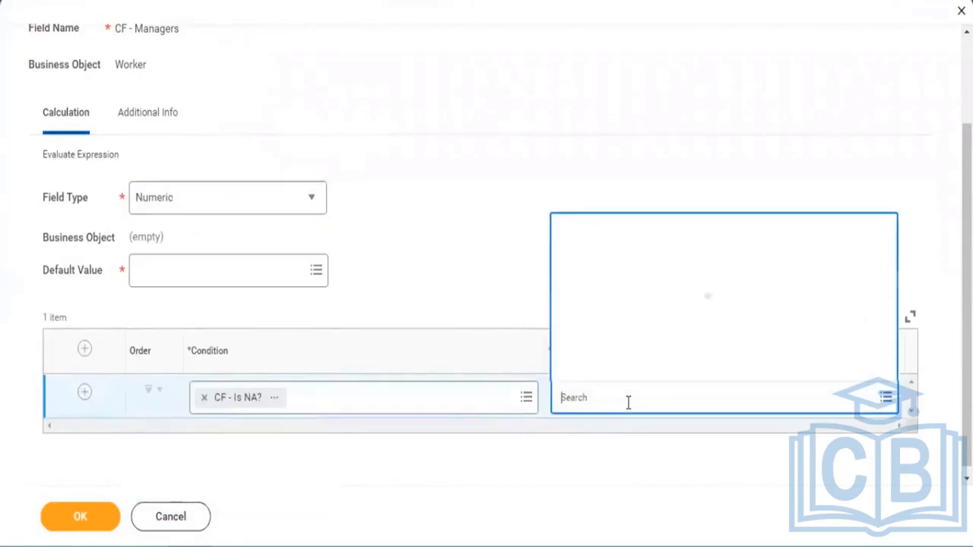
pyautogui.click(617, 263)
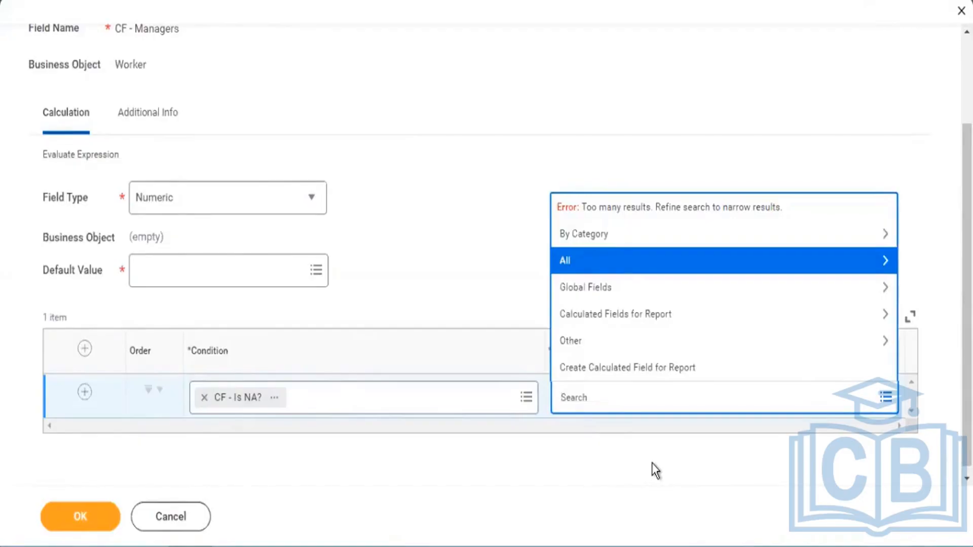
pyautogui.write('comp')
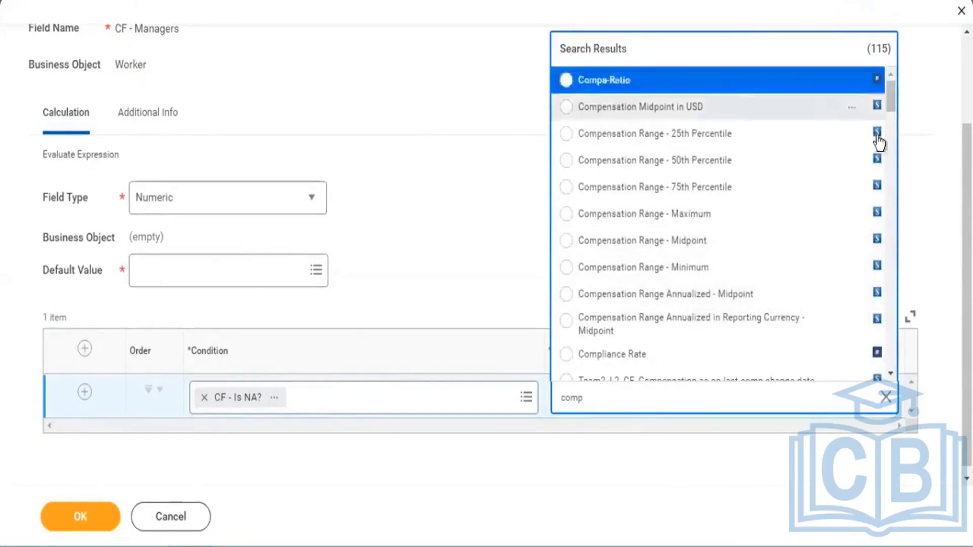
pyautogui.scroll(-3, 884, 202)
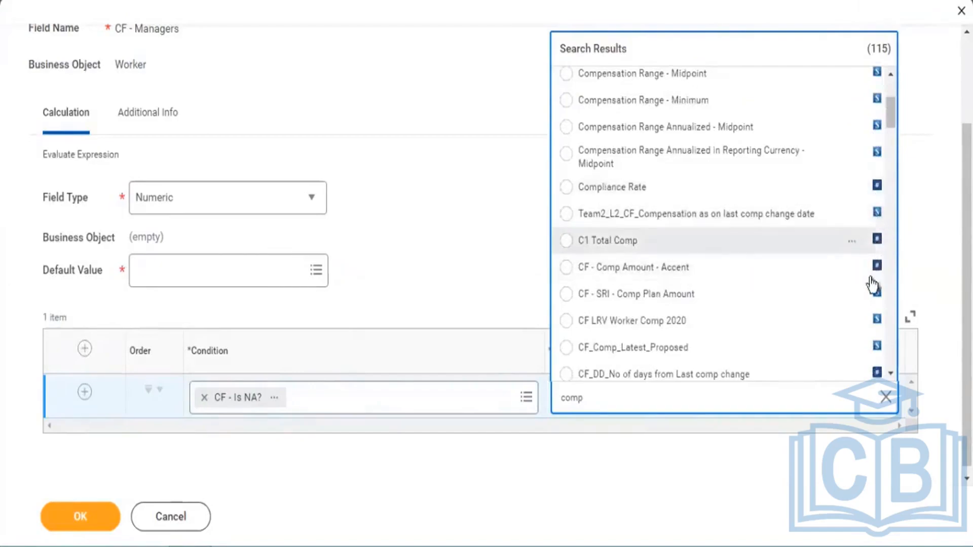
pyautogui.scroll(-5, 874, 284)
pyautogui.scroll(-7, 880, 288)
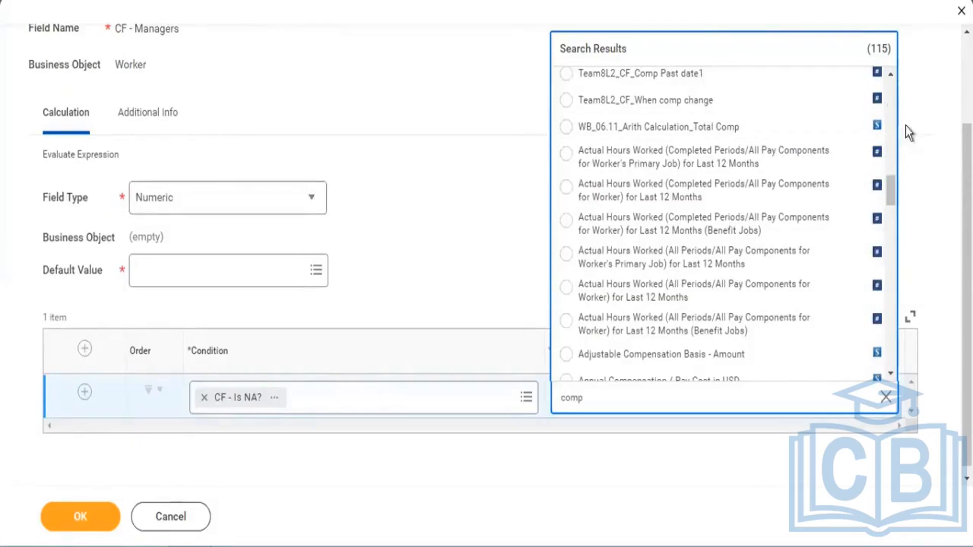
pyautogui.click(880, 401)
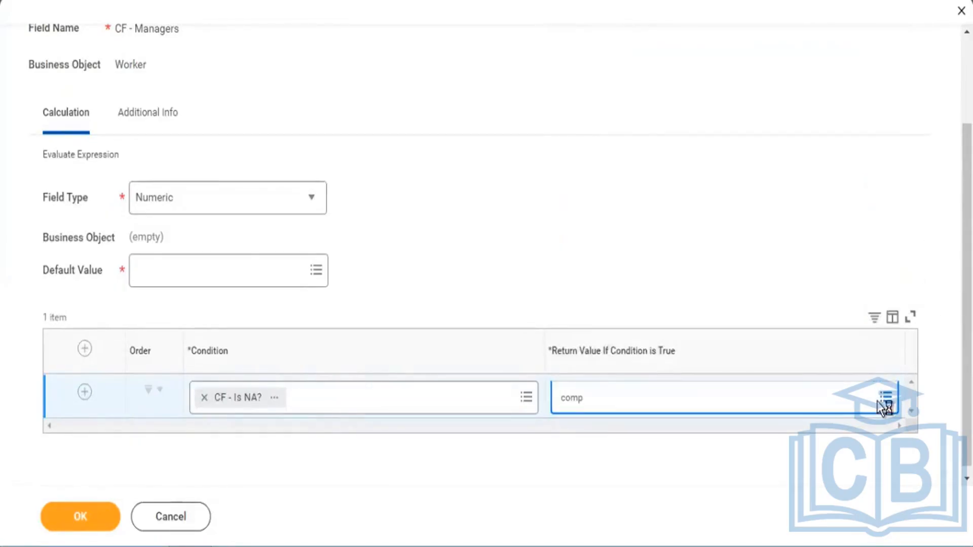
# Browse the numeric global fields offered as the return value for the CF - Is NA? condition in CF - Managers
pyautogui.click(886, 400)
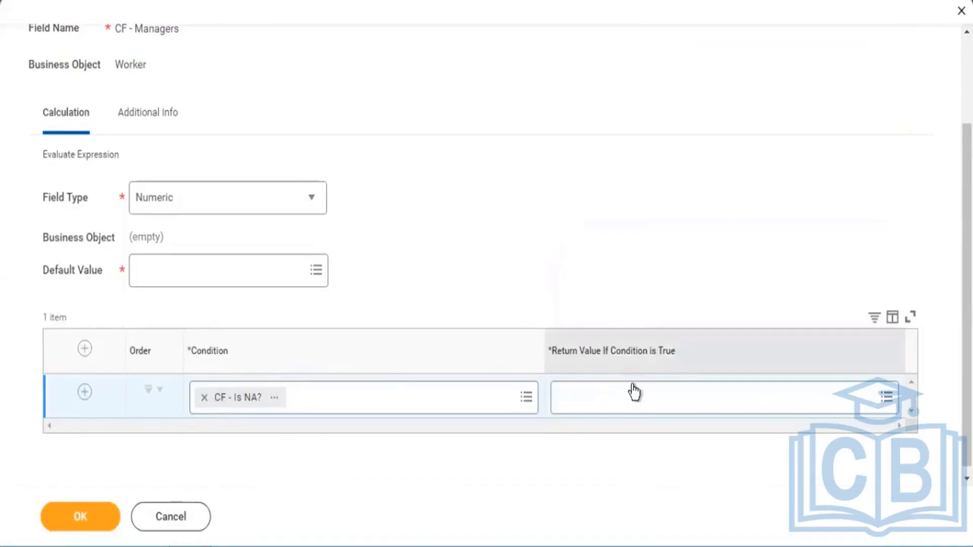
pyautogui.click(635, 386)
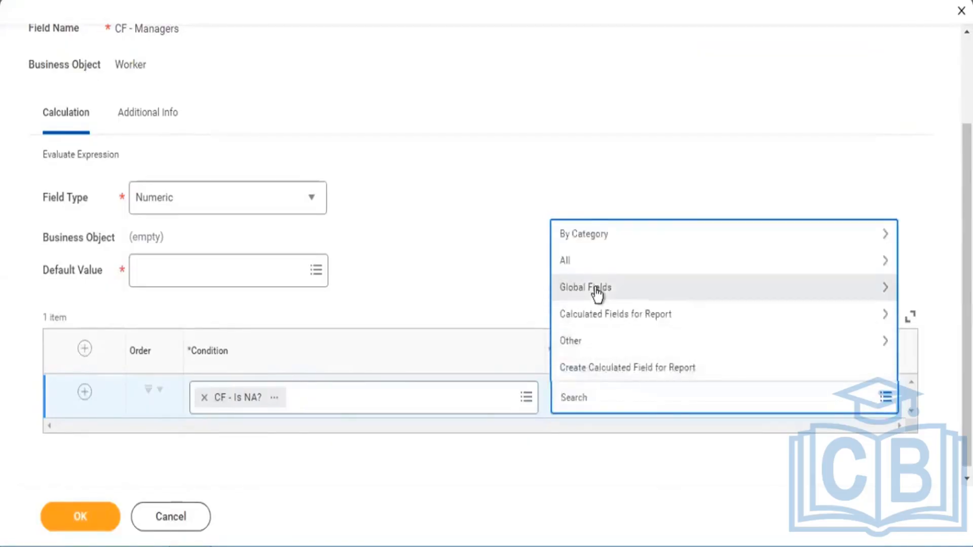
pyautogui.click(597, 289)
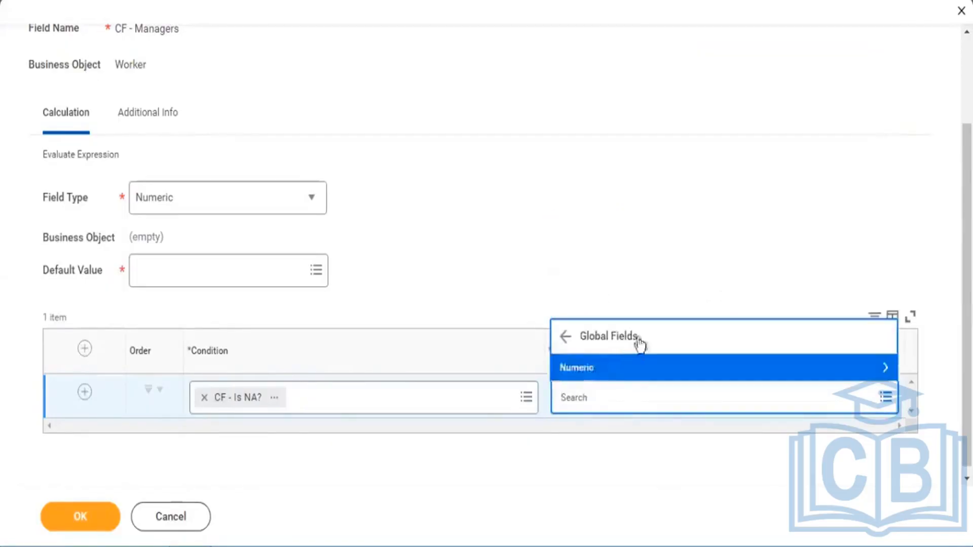
pyautogui.click(880, 368)
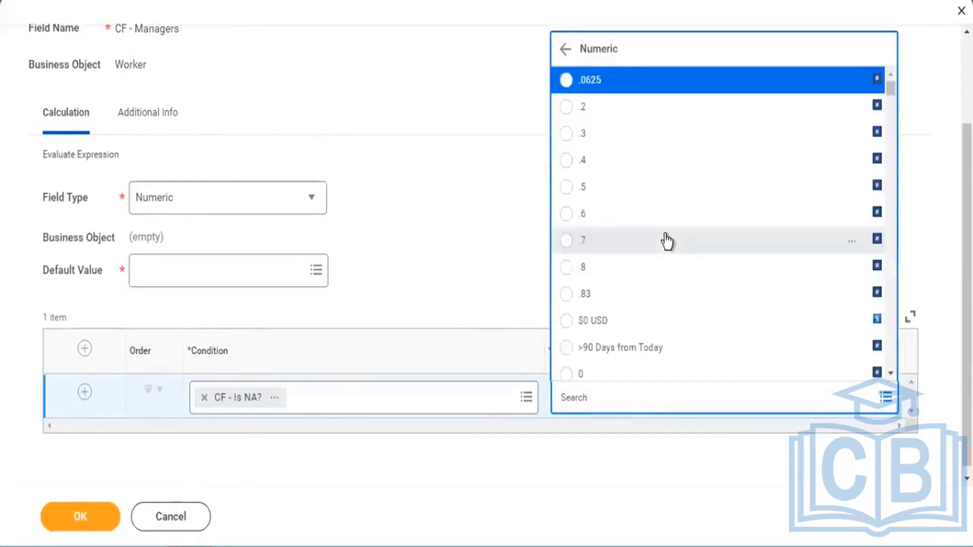
pyautogui.scroll(-2, 606, 235)
# Set the field type of CF - Managers to Text and browse the text global fields offered as the return value
pyautogui.click(317, 200)
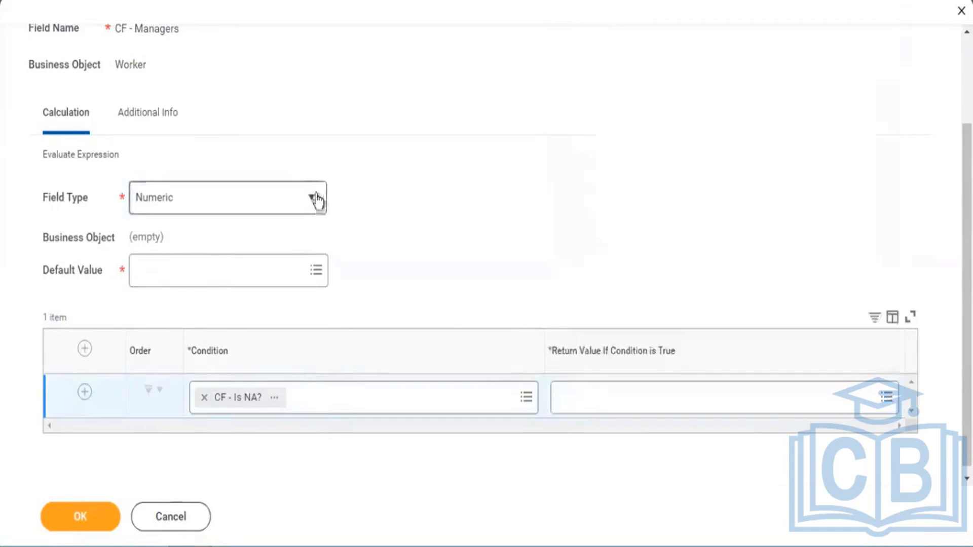
pyautogui.click(163, 257)
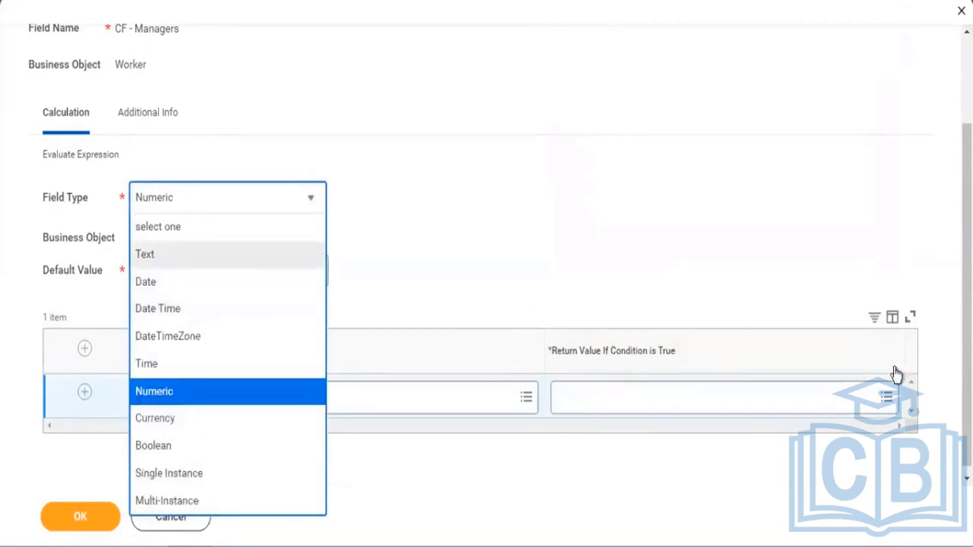
pyautogui.click(891, 404)
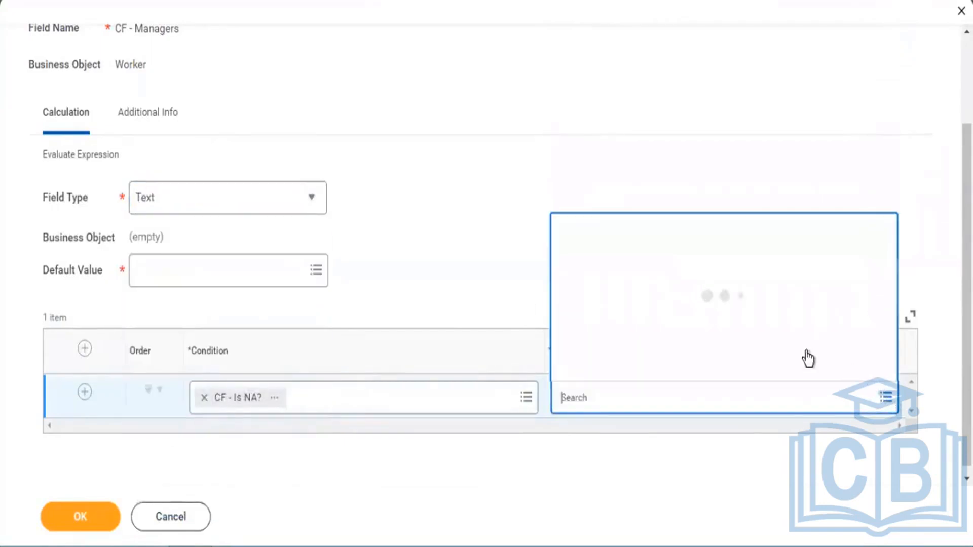
pyautogui.click(653, 293)
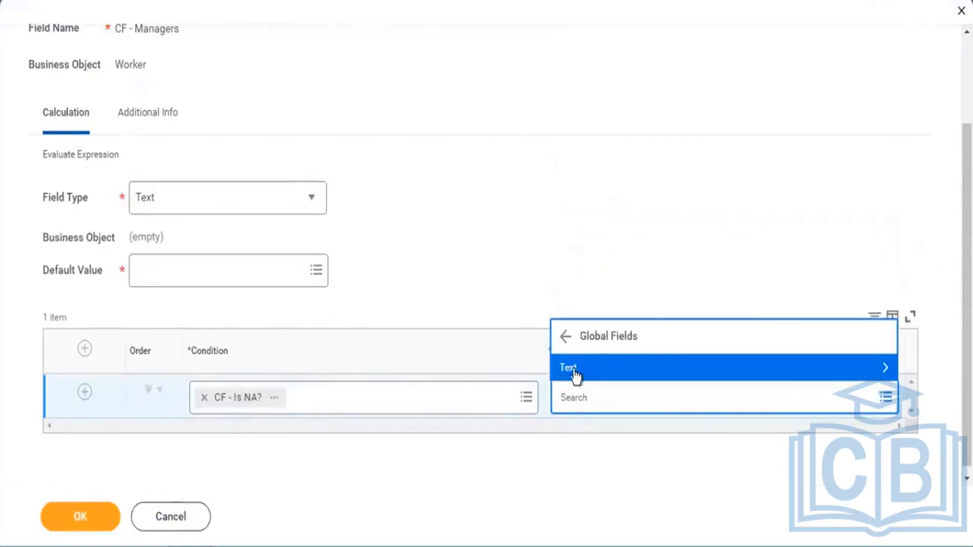
pyautogui.click(574, 374)
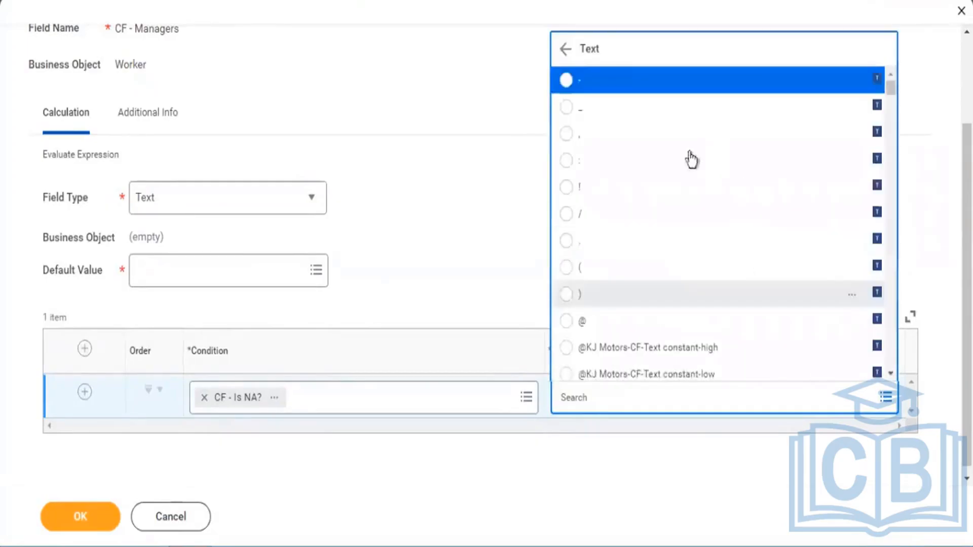
pyautogui.scroll(-1, 734, 243)
pyautogui.click(483, 226)
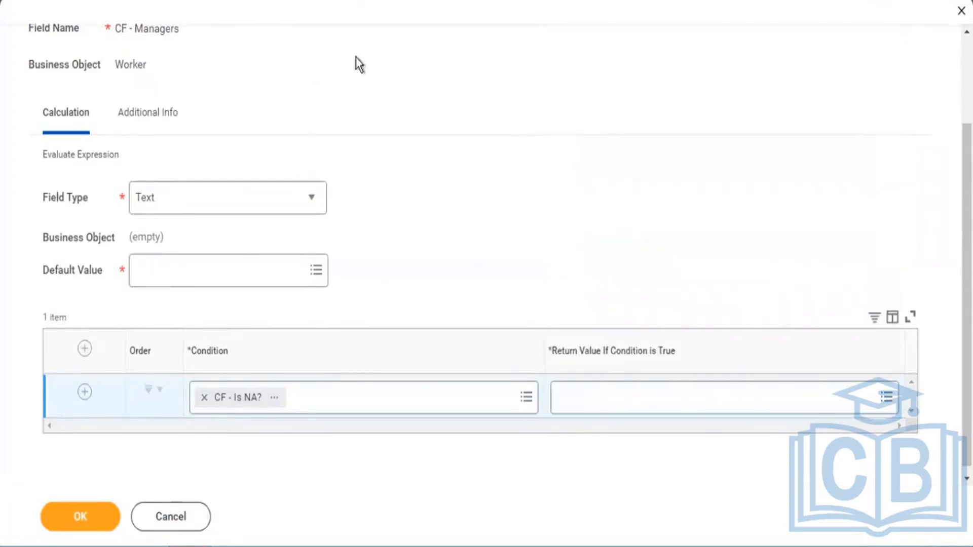
# Compare the field type and return value settings of CF - Managers with the definition of CF - Company Grouping
pyautogui.scroll(1, 430, 90)
pyautogui.moveTo(332, 54); pyautogui.dragTo(418, 71)
pyautogui.scroll(-2, 485, 152)
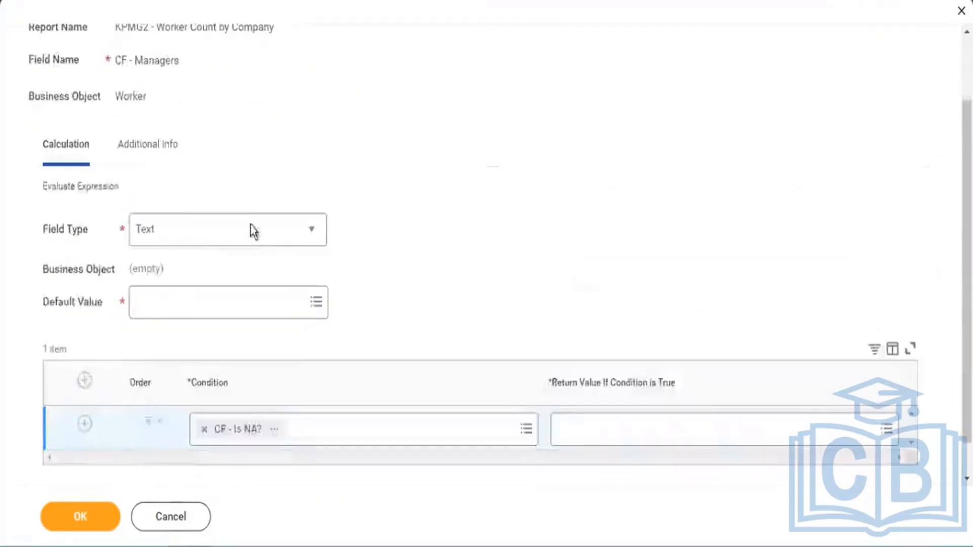
pyautogui.moveTo(58, 230); pyautogui.dragTo(88, 232)
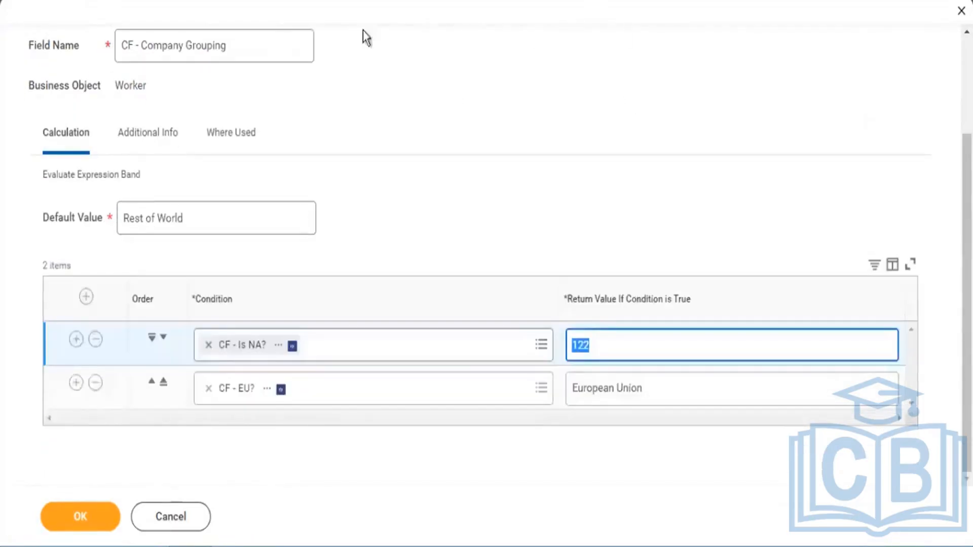
pyautogui.scroll(3, 363, 31)
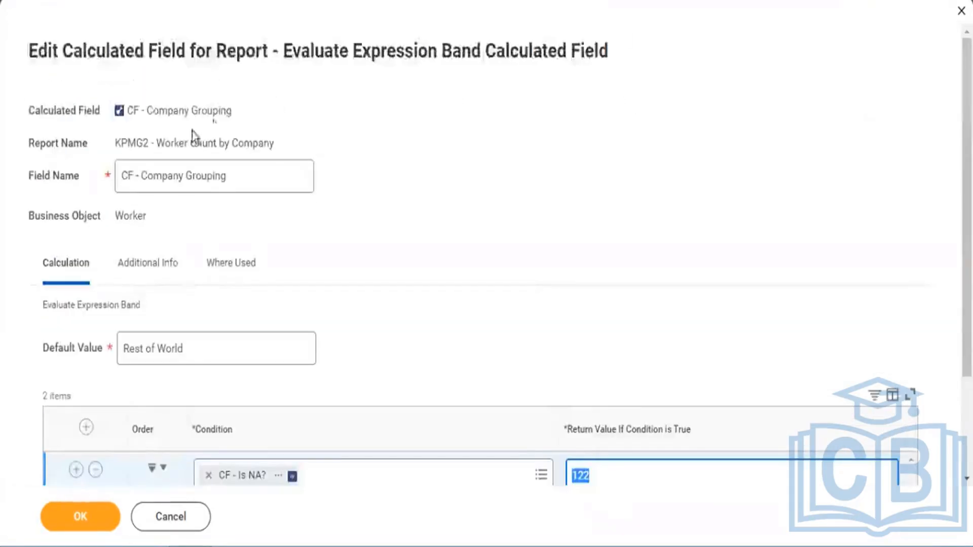
pyautogui.moveTo(166, 144); pyautogui.dragTo(220, 150)
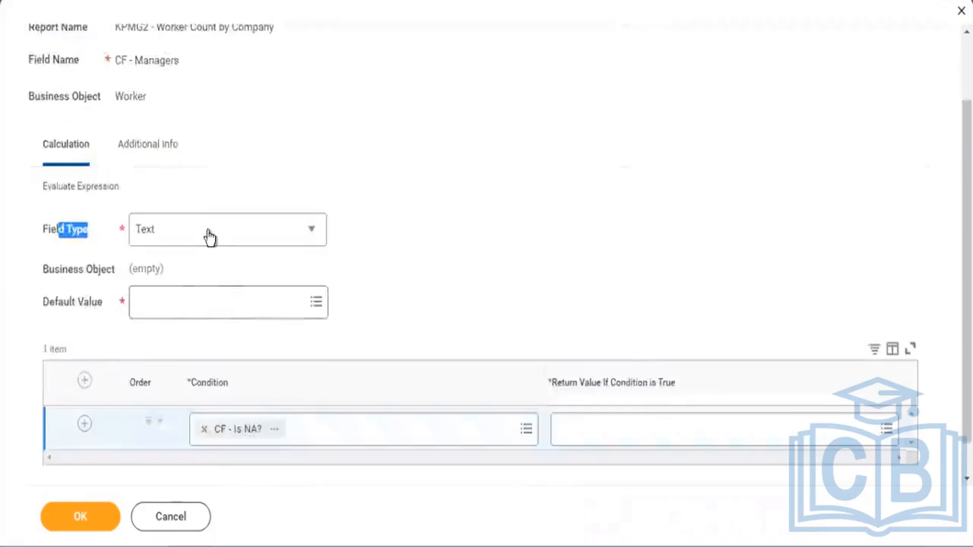
pyautogui.click(597, 427)
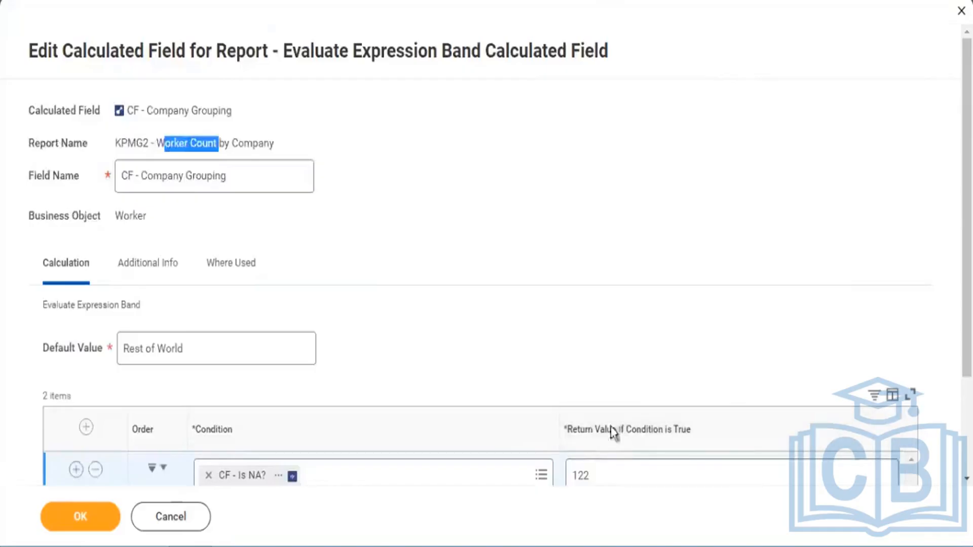
# Set the return value for the CF - Is NA? condition in CF - Company Grouping to North America
pyautogui.scroll(-2, 615, 434)
pyautogui.press('Tab')
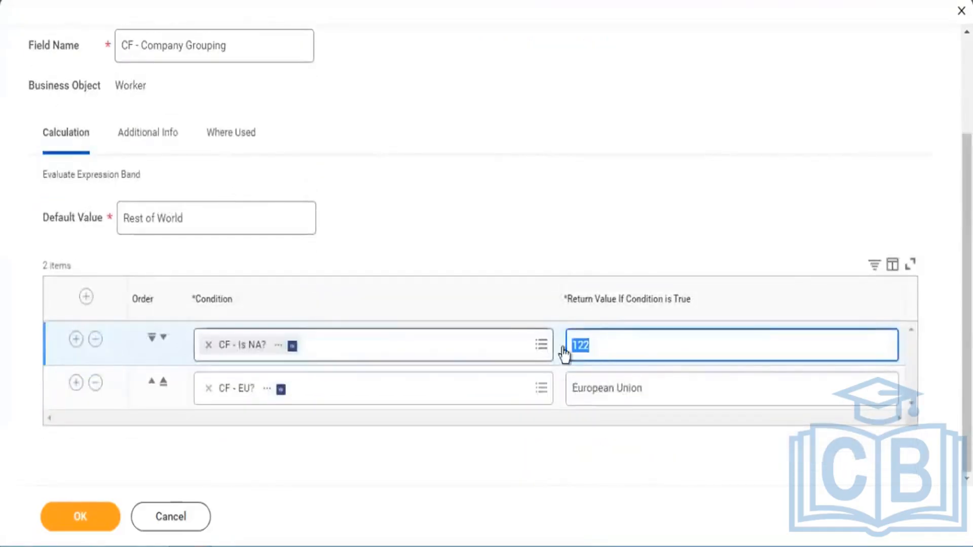
pyautogui.write('North')
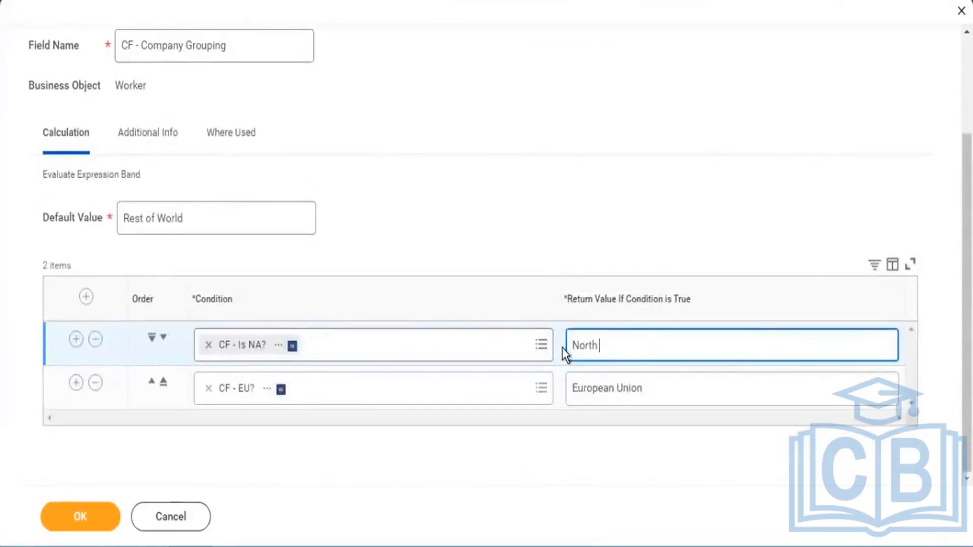
pyautogui.write(' America')
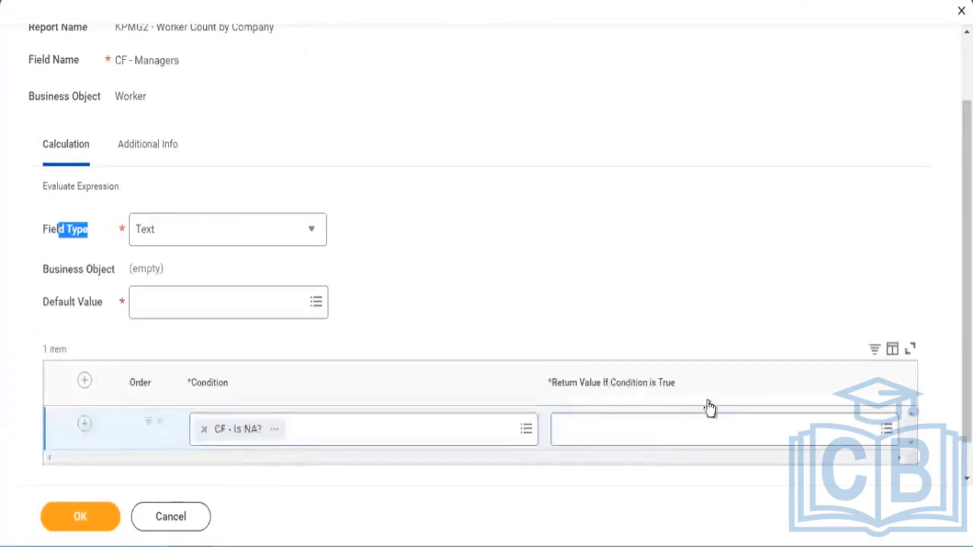
# Create a Text Constant calculated field named North America from the return value of the CF - Is NA? condition in CF - Managers
pyautogui.click(645, 431)
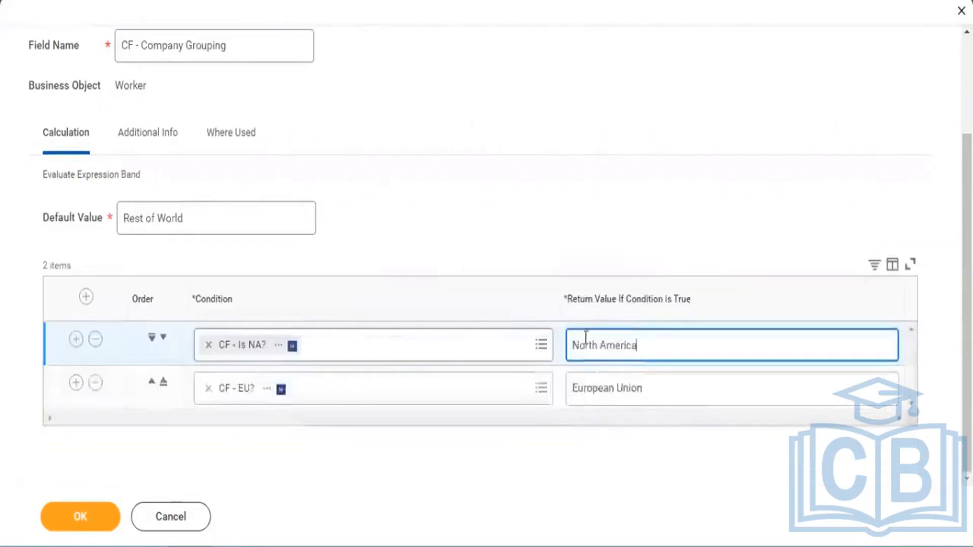
pyautogui.moveTo(633, 346); pyautogui.dragTo(585, 346)
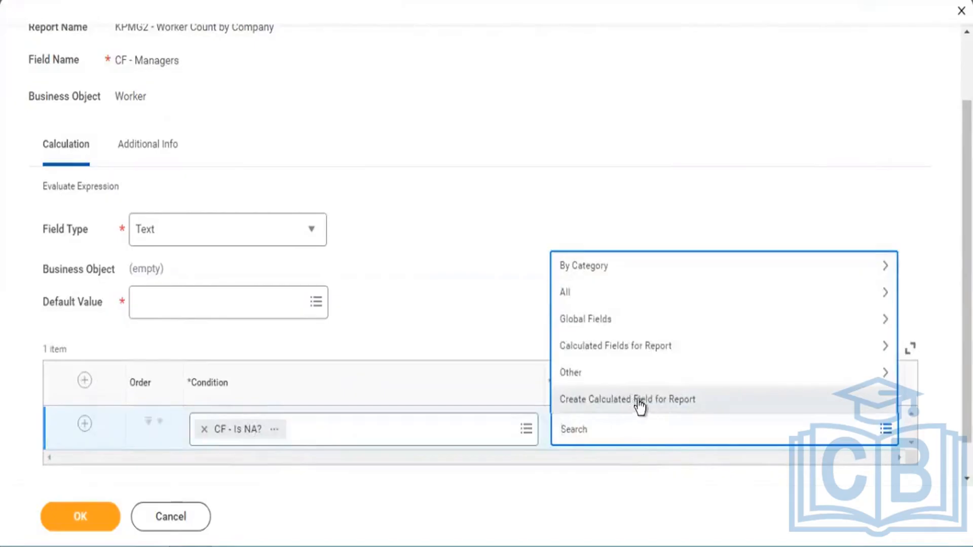
pyautogui.click(825, 429)
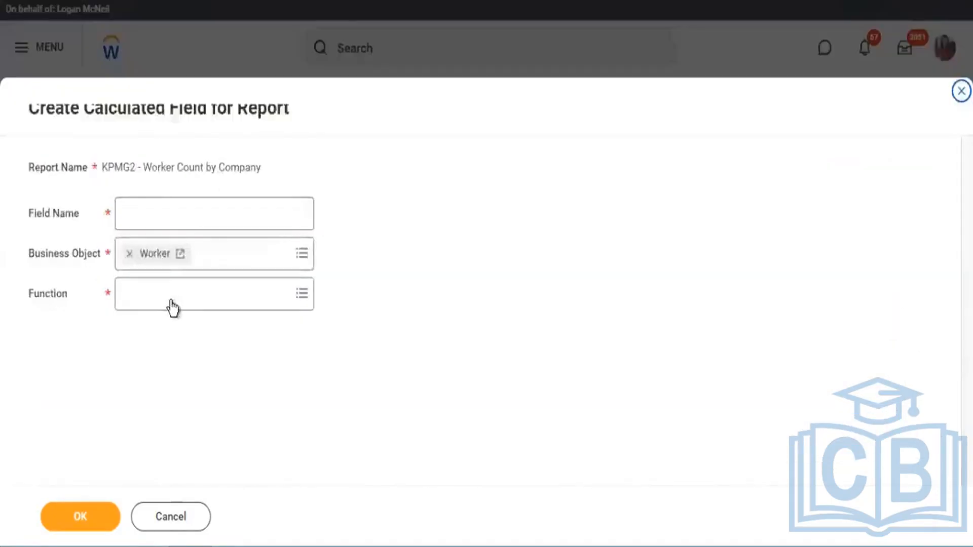
pyautogui.click(174, 304)
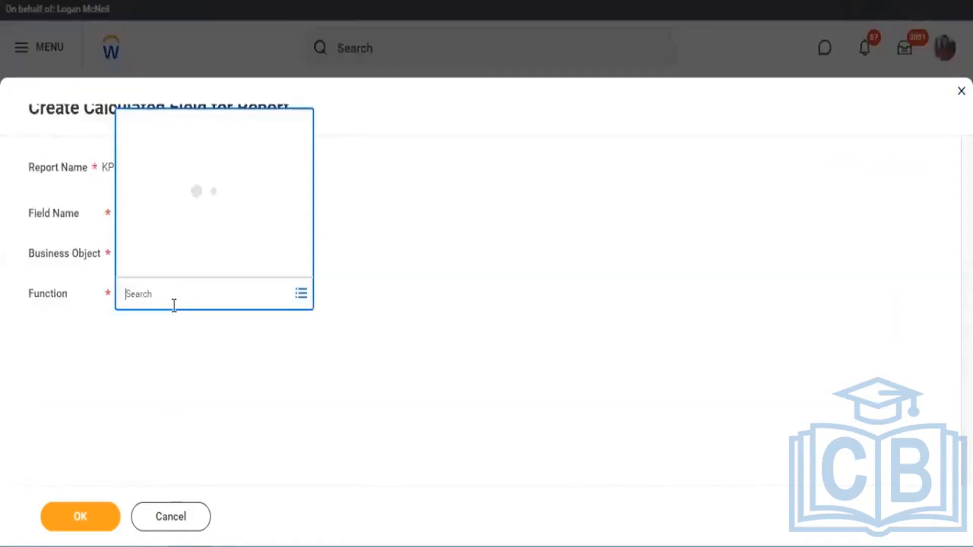
pyautogui.write('const')
pyautogui.press('Return')
pyautogui.click(237, 271)
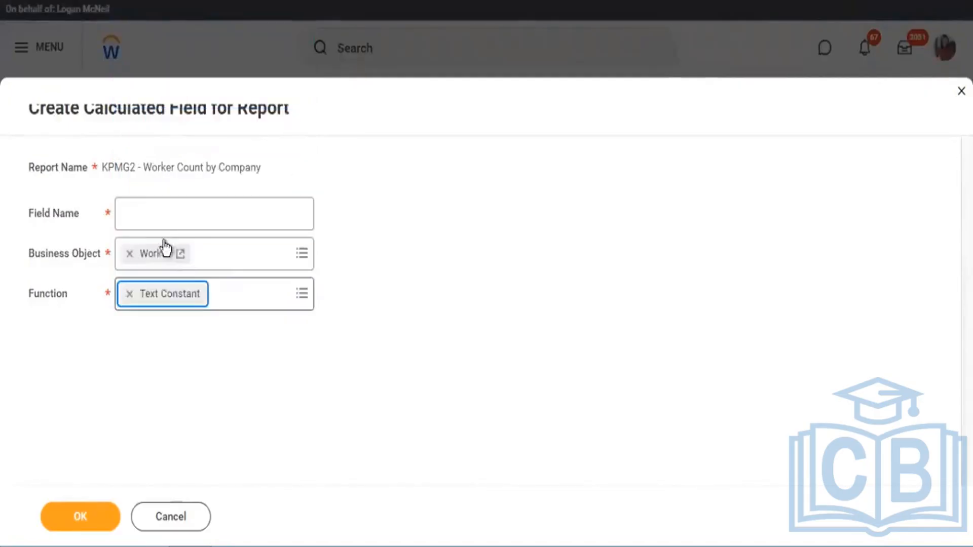
pyautogui.click(159, 216)
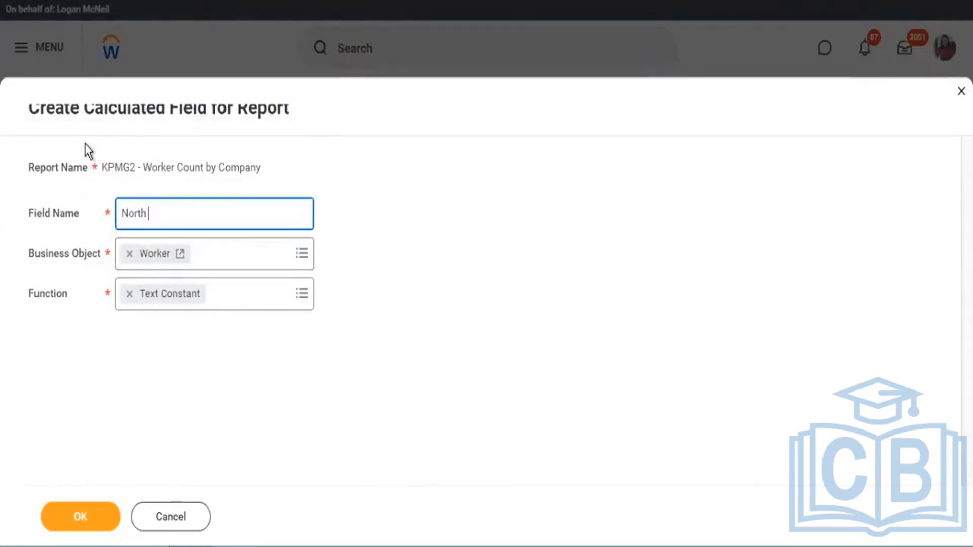
pyautogui.write('North America')
pyautogui.press('Return')
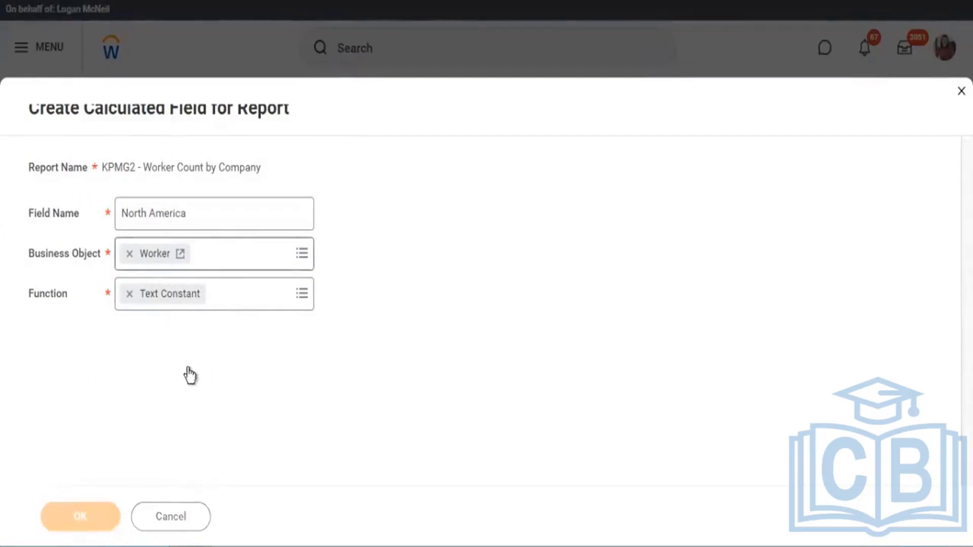
# Set the text constant to North America and save it as the return value in CF - Managers
pyautogui.click(161, 367)
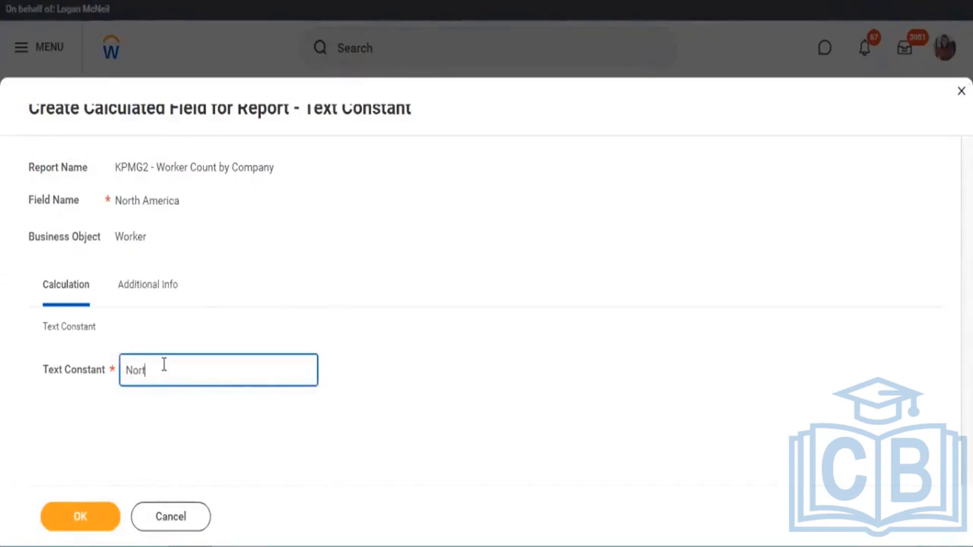
pyautogui.write('North America')
pyautogui.click(91, 514)
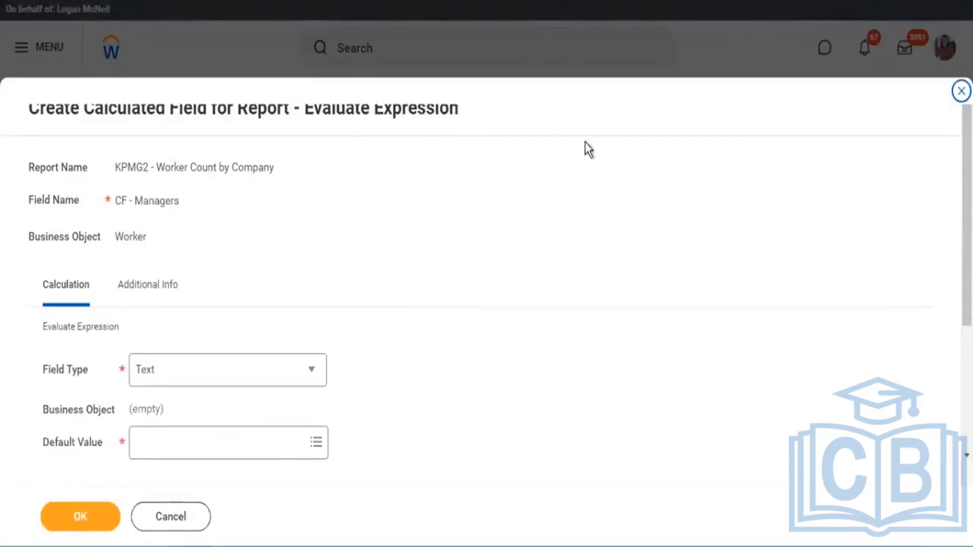
# Compare the return and default values of the Evaluate Expression Band field CF - Company Grouping with those of the Evaluate Expression field CF - Managers
pyautogui.scroll(-4, 590, 76)
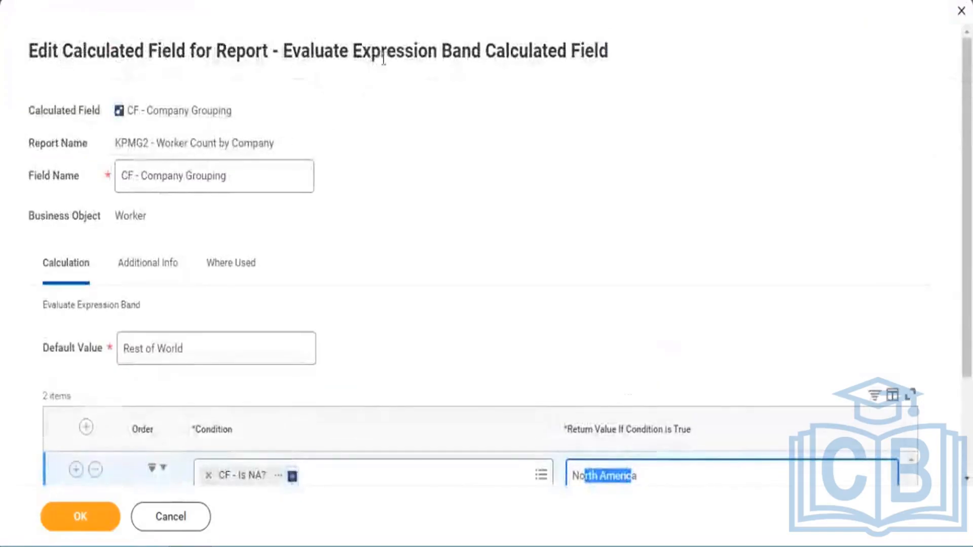
pyautogui.moveTo(362, 60); pyautogui.dragTo(471, 60)
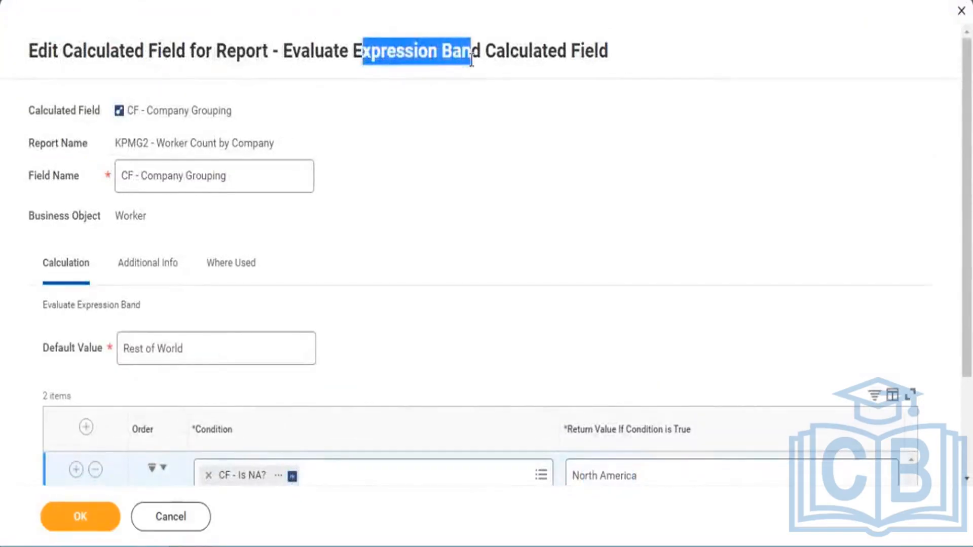
pyautogui.scroll(-3, 647, 198)
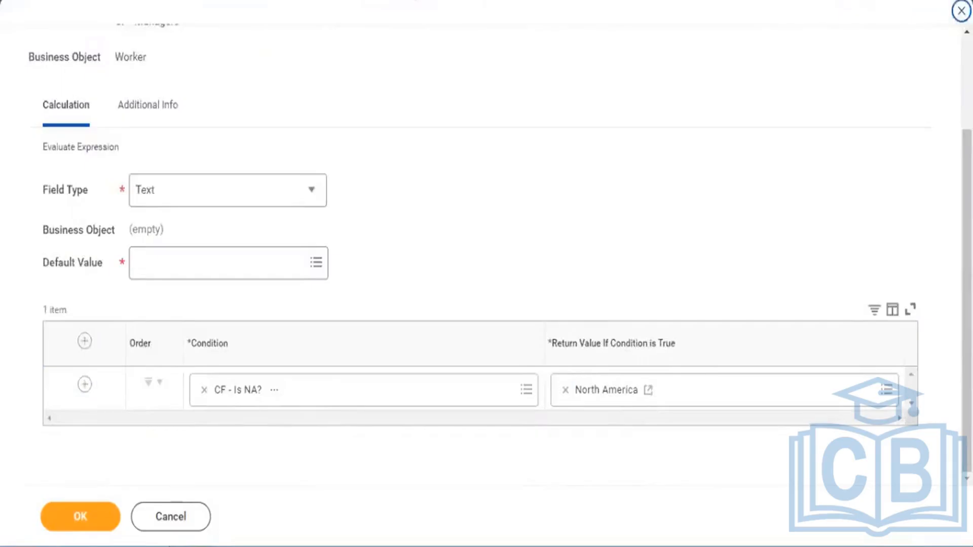
pyautogui.scroll(3, 472, 96)
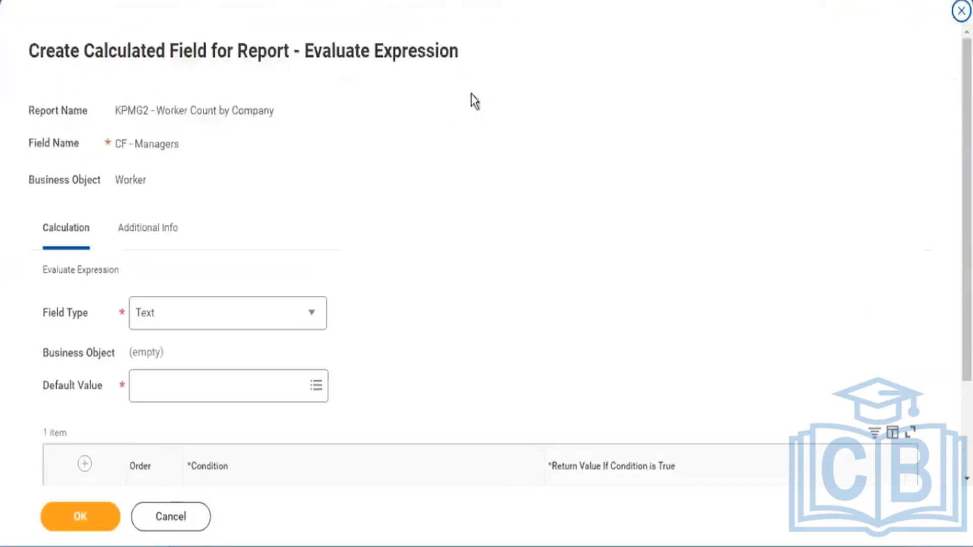
pyautogui.moveTo(361, 57); pyautogui.dragTo(414, 59)
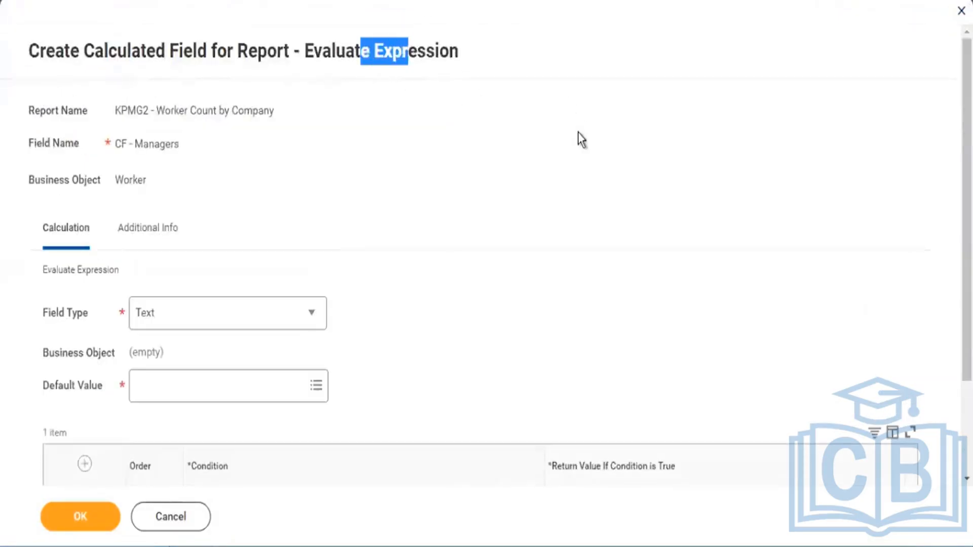
pyautogui.scroll(-3, 580, 140)
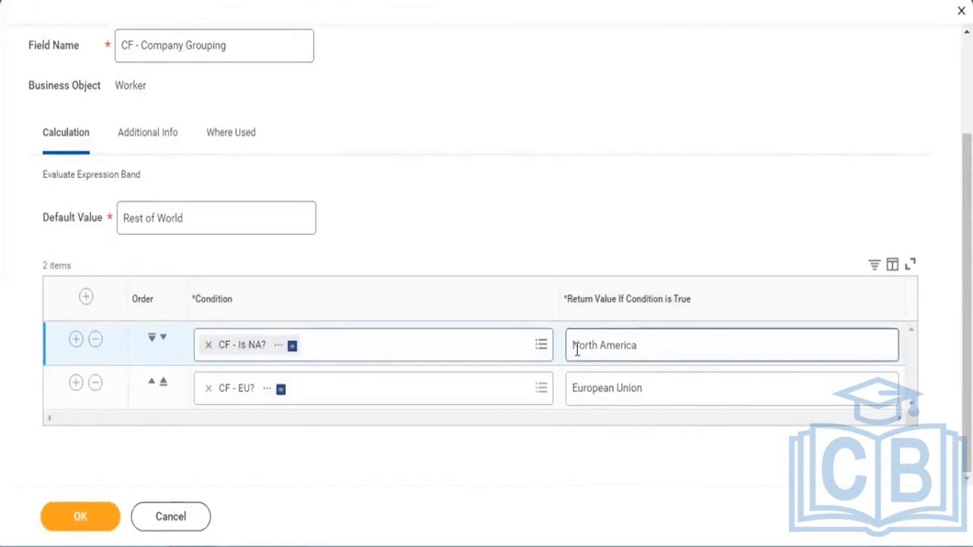
pyautogui.click(636, 345)
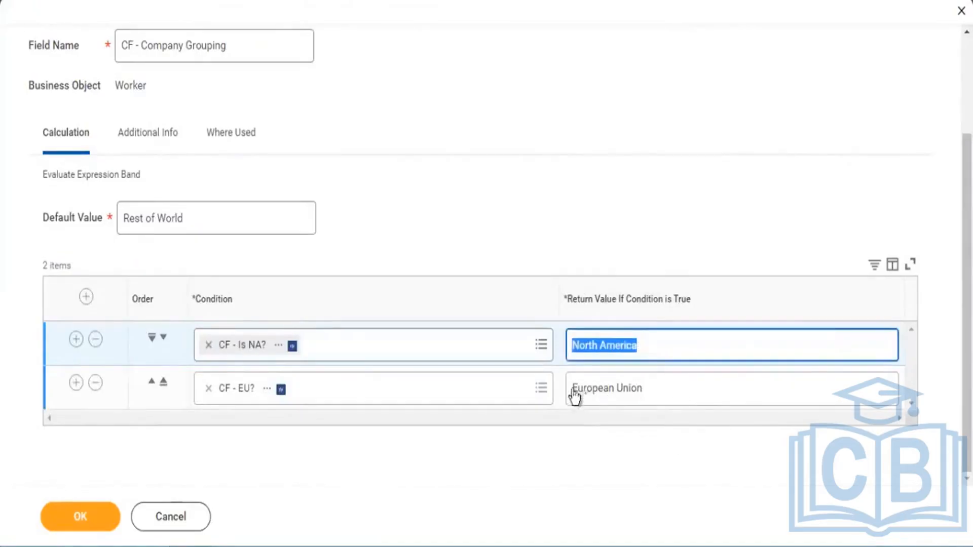
pyautogui.click(576, 395)
pyautogui.click(120, 217)
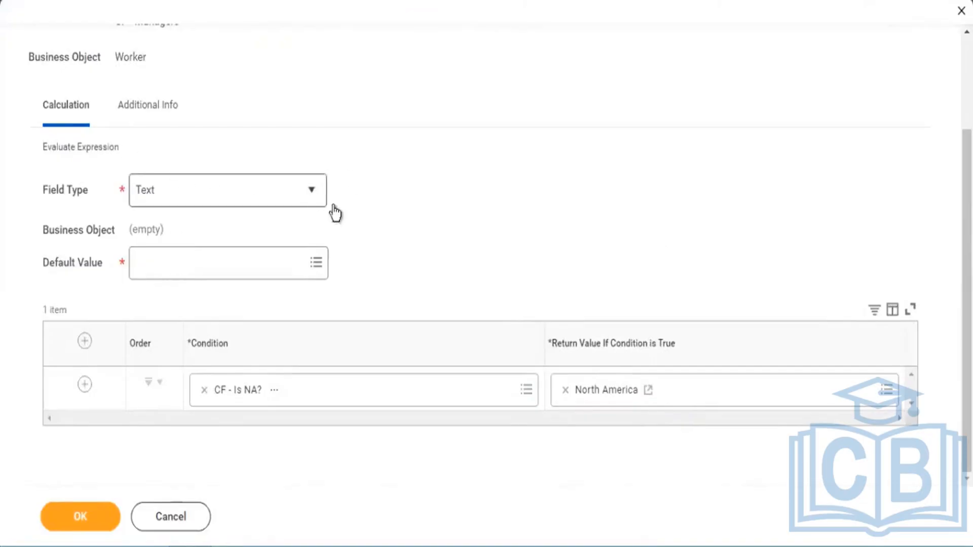
# Clear the return value in CF - Managers and set its field type to Numeric
pyautogui.click(567, 390)
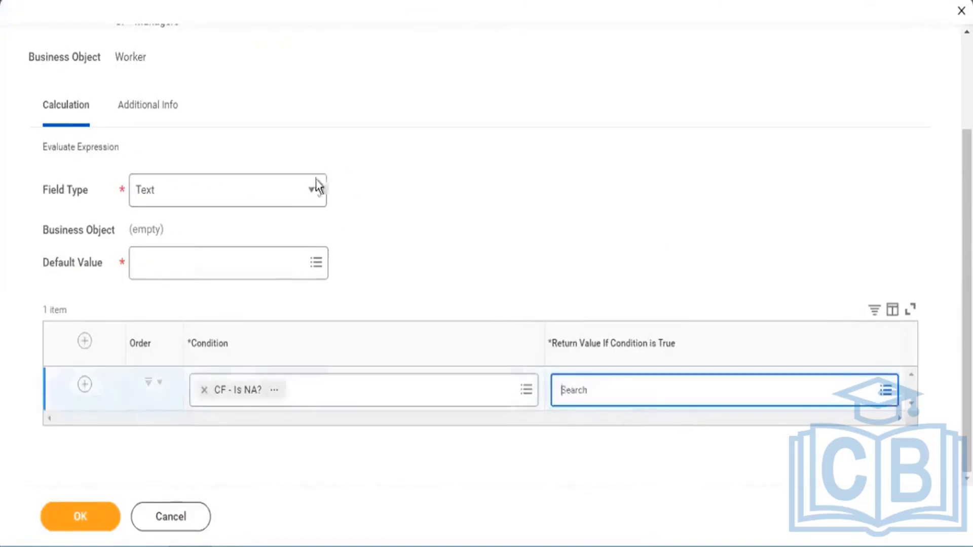
pyautogui.scroll(3, 304, 147)
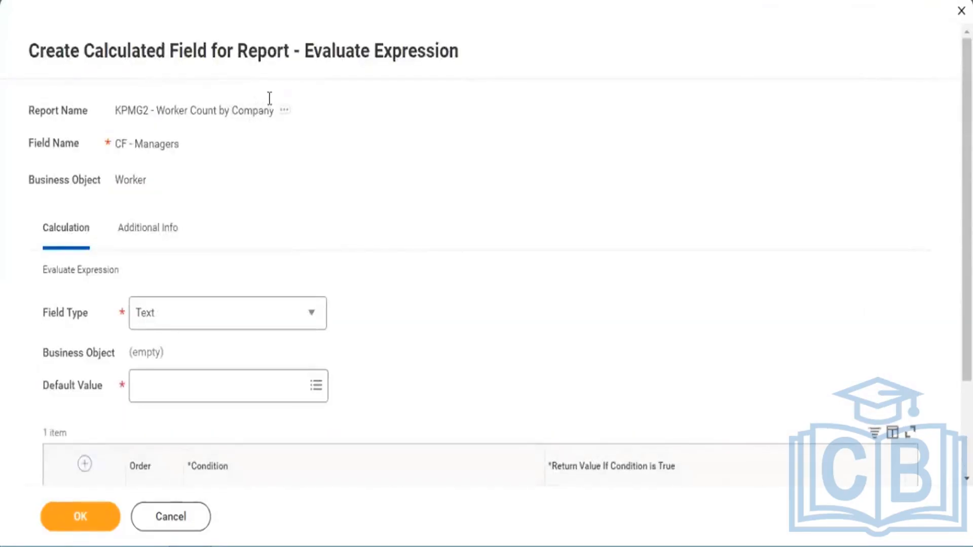
pyautogui.scroll(-3, 313, 284)
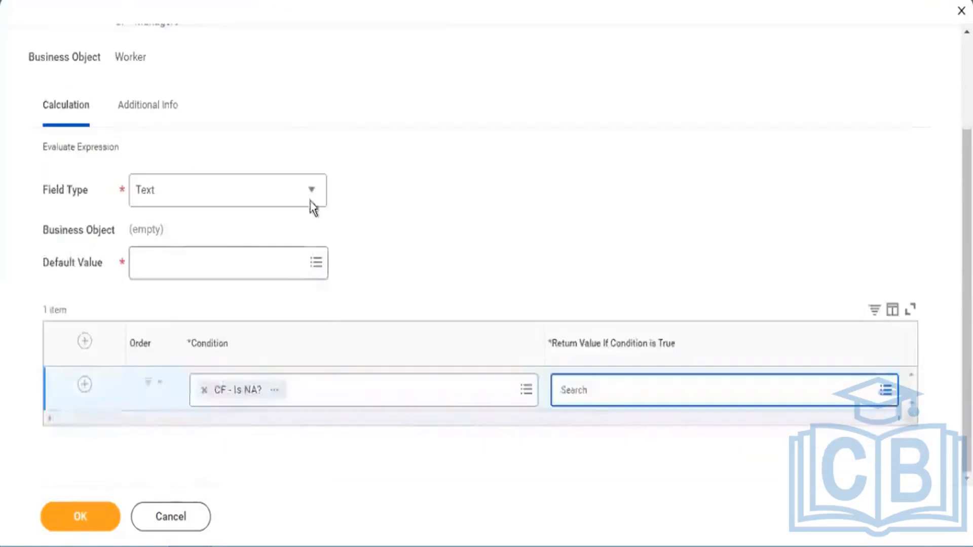
pyautogui.click(304, 196)
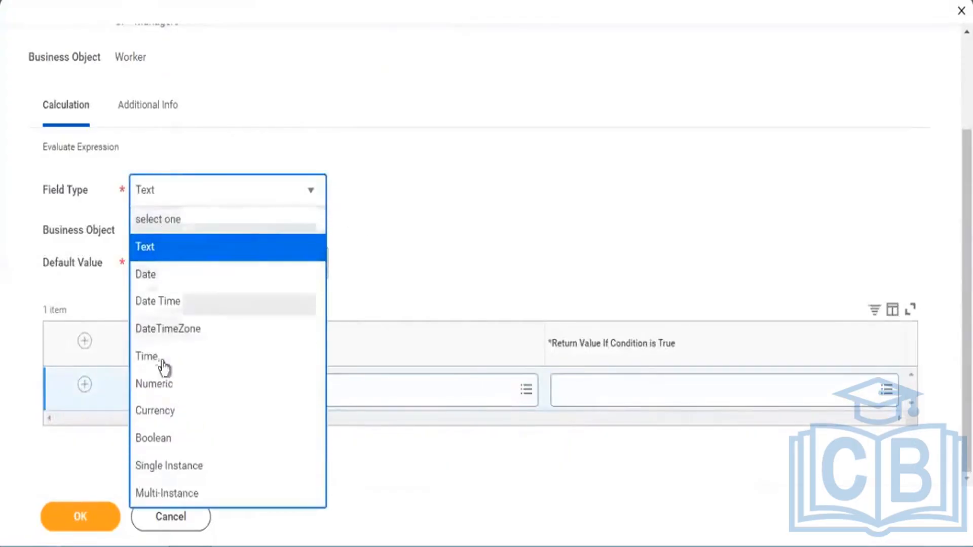
pyautogui.click(164, 390)
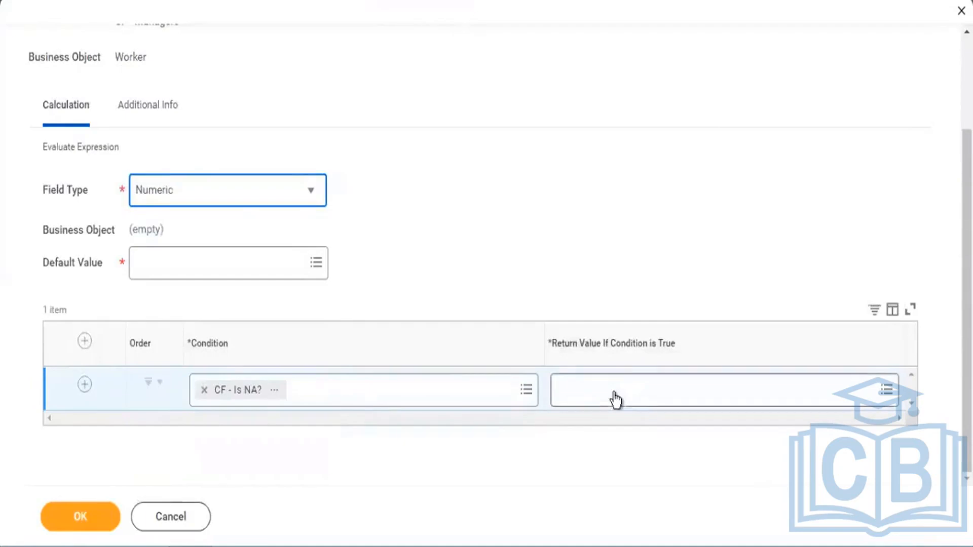
# Check the description and field type of Is Manager and use it to replace the CF - Is NA? condition
pyautogui.click(204, 392)
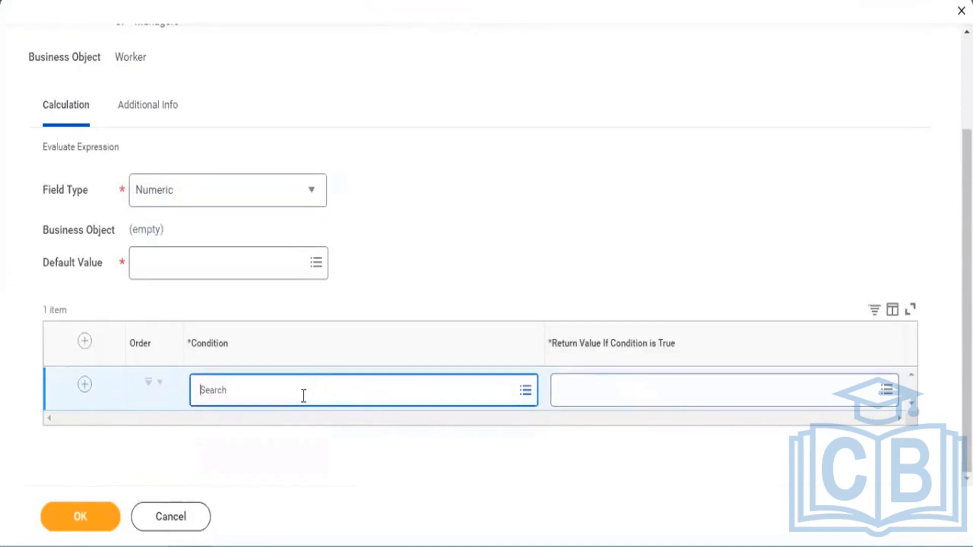
pyautogui.write('is manager')
pyautogui.press('Return')
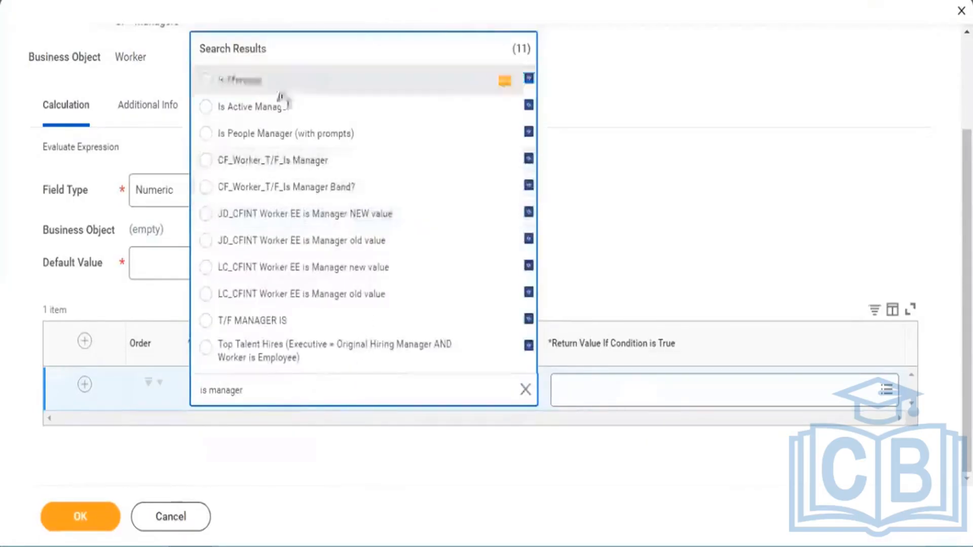
pyautogui.click(504, 81)
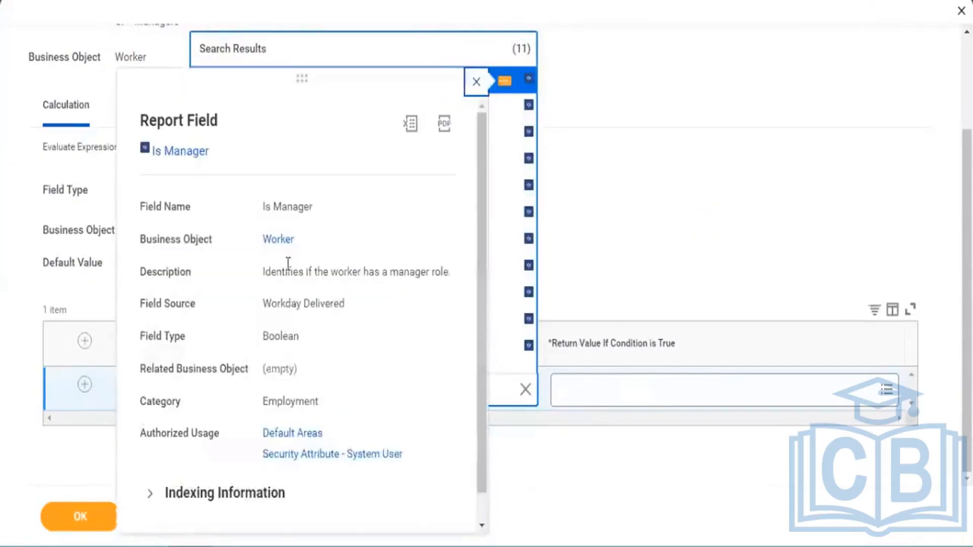
pyautogui.moveTo(276, 273); pyautogui.dragTo(428, 268)
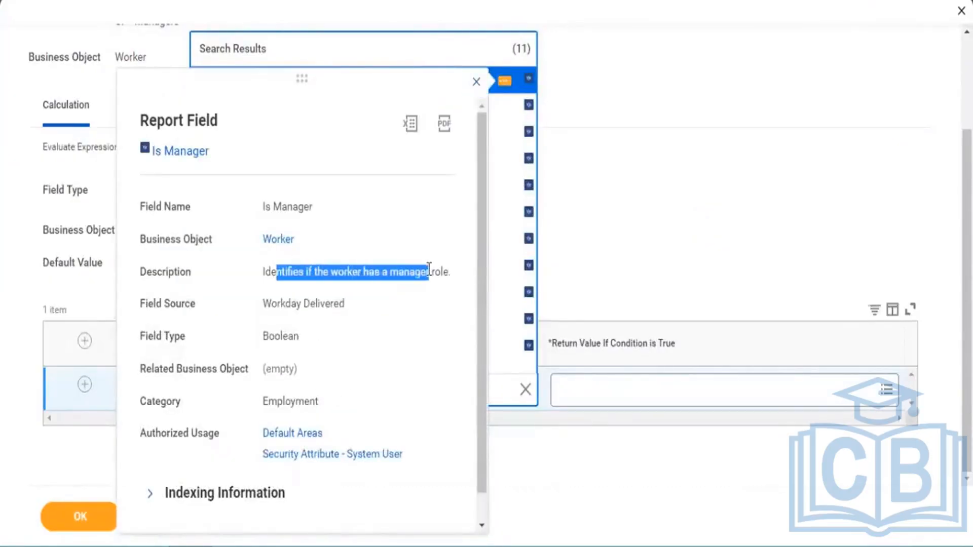
pyautogui.moveTo(261, 338); pyautogui.dragTo(314, 342)
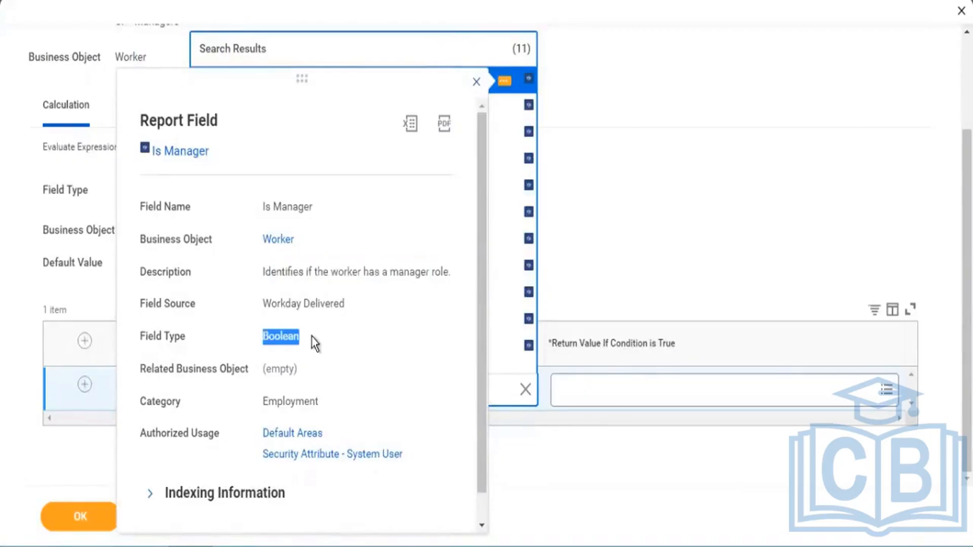
pyautogui.click(474, 84)
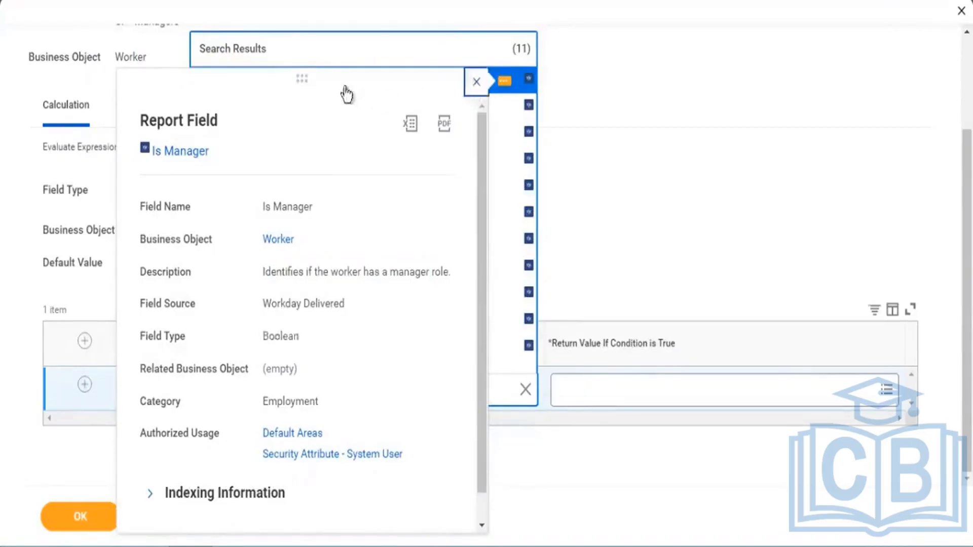
pyautogui.click(258, 83)
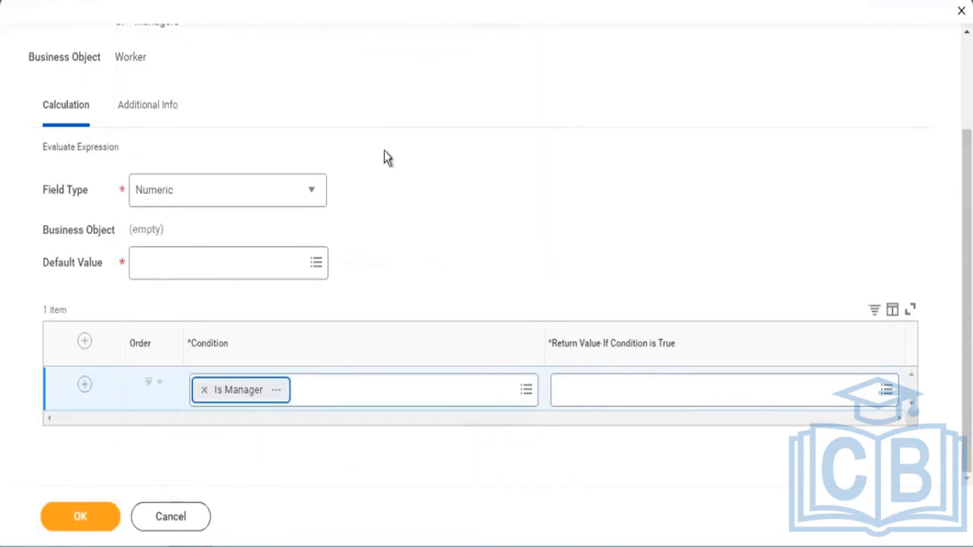
# Set the return value for the Is Manager condition to 1 and the default value to 0
pyautogui.click(583, 390)
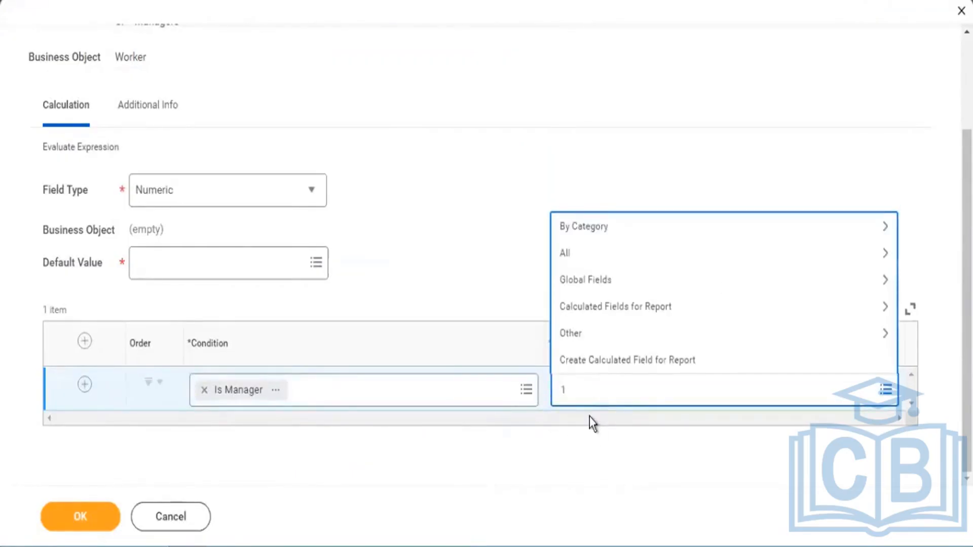
pyautogui.press('Return')
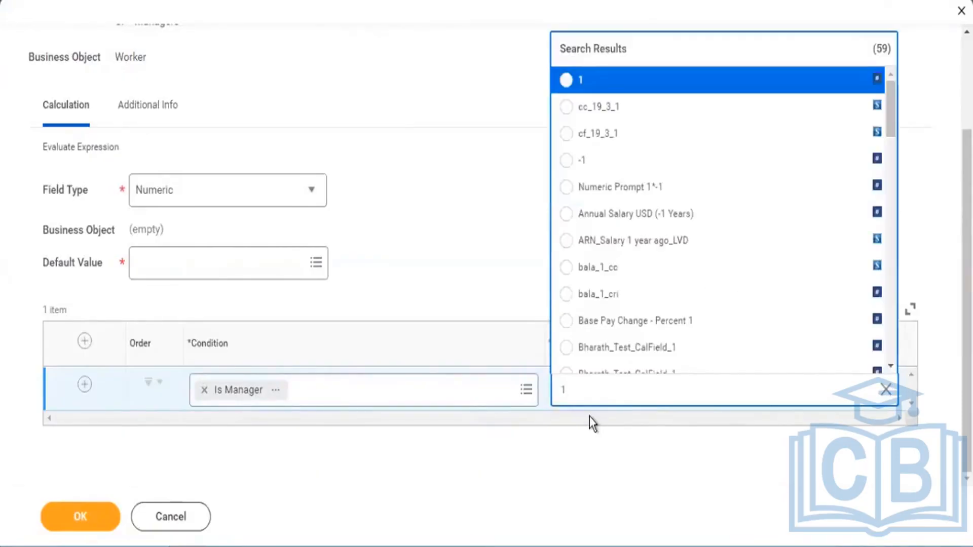
pyautogui.click(568, 82)
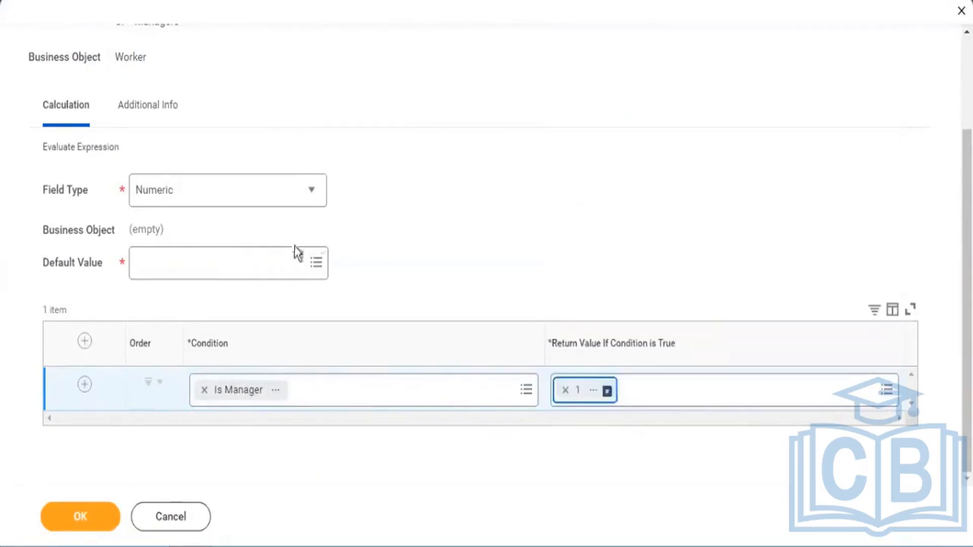
pyautogui.click(287, 269)
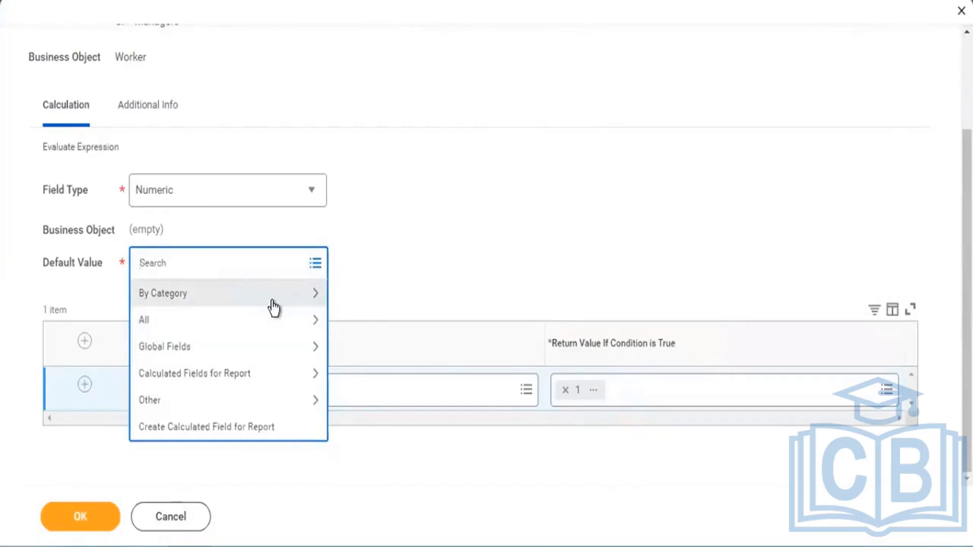
pyautogui.write('0')
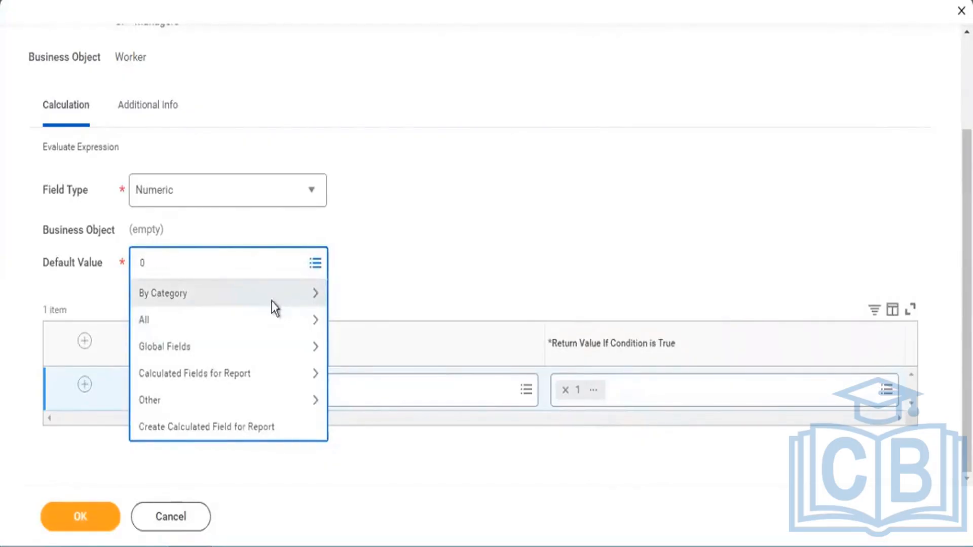
pyautogui.press('Return')
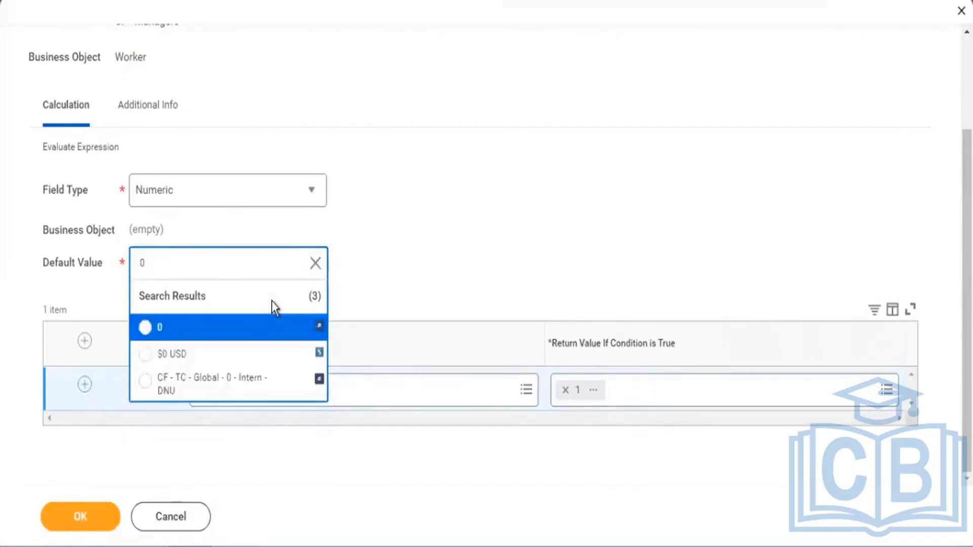
pyautogui.press('Return')
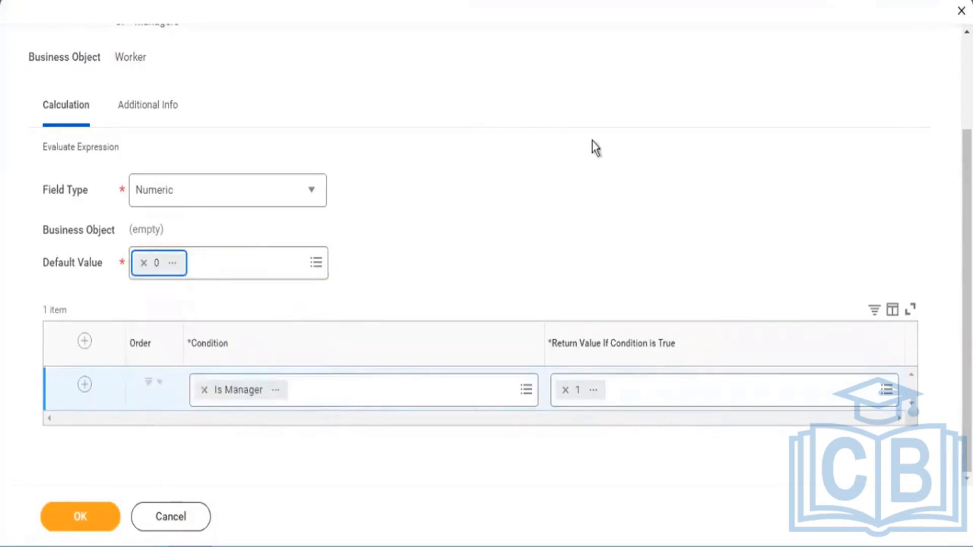
# Review the CF - Managers calculated field and save it
pyautogui.scroll(2, 593, 142)
pyautogui.scroll(1, 595, 141)
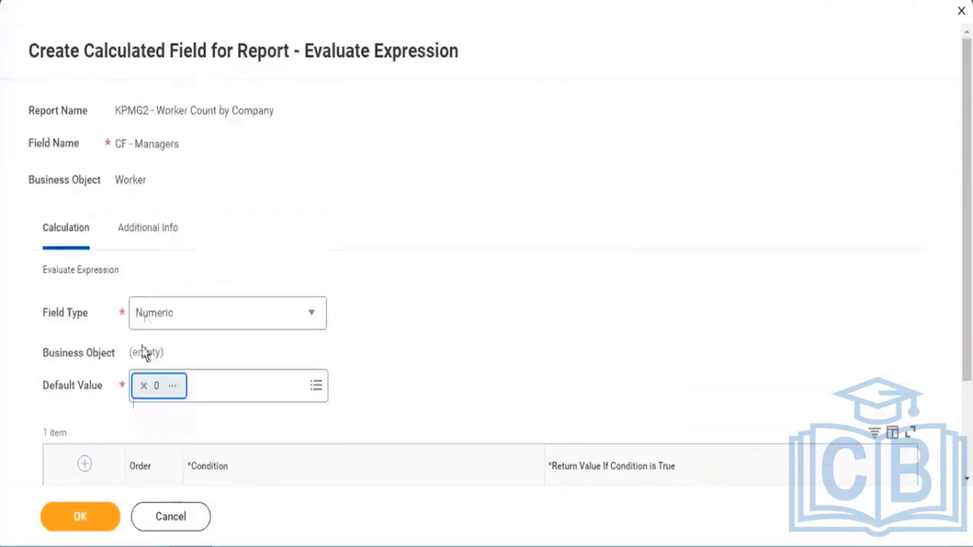
pyautogui.click(86, 513)
pyautogui.scroll(-2, 226, 360)
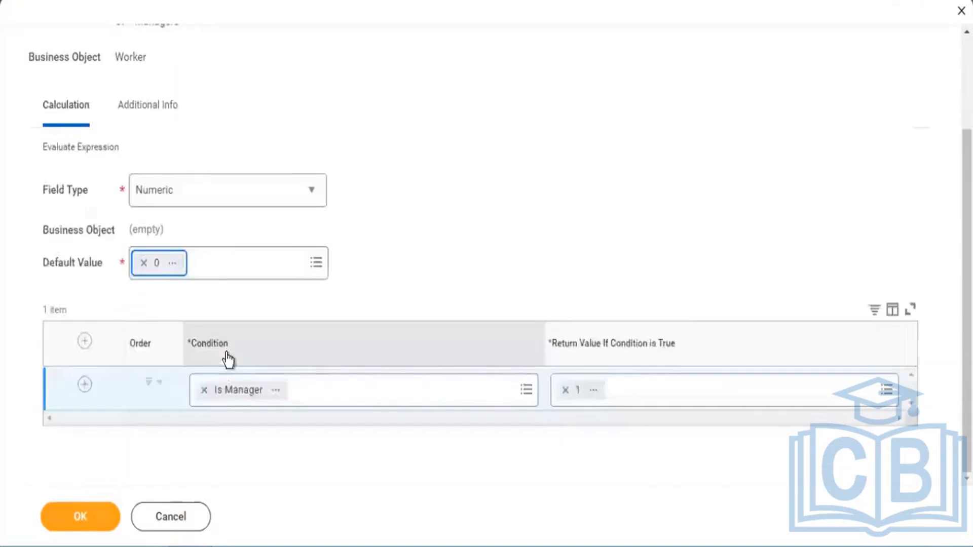
pyautogui.click(103, 524)
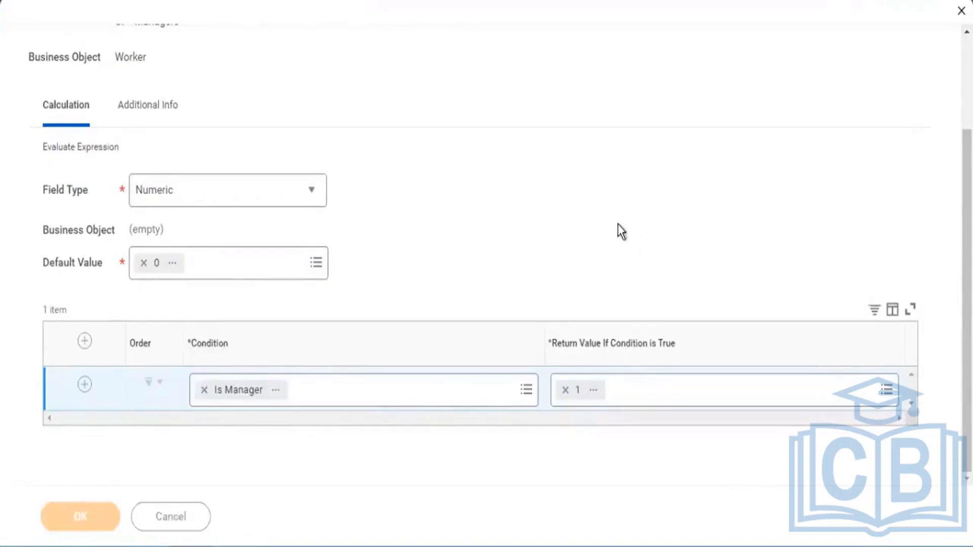
# Remove CF - Managers from the second Row Grouping line of the matrix report
pyautogui.scroll(-4, 620, 223)
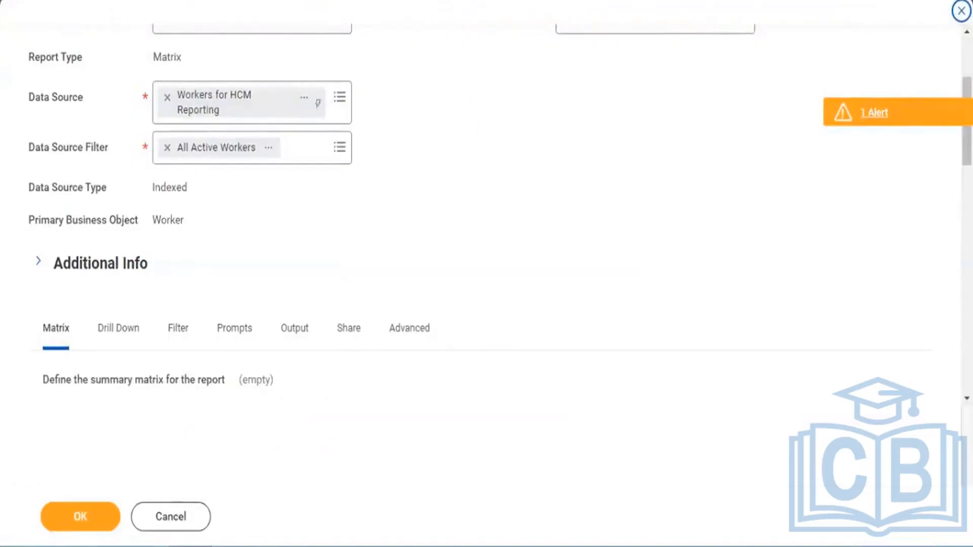
pyautogui.scroll(-3, 533, 115)
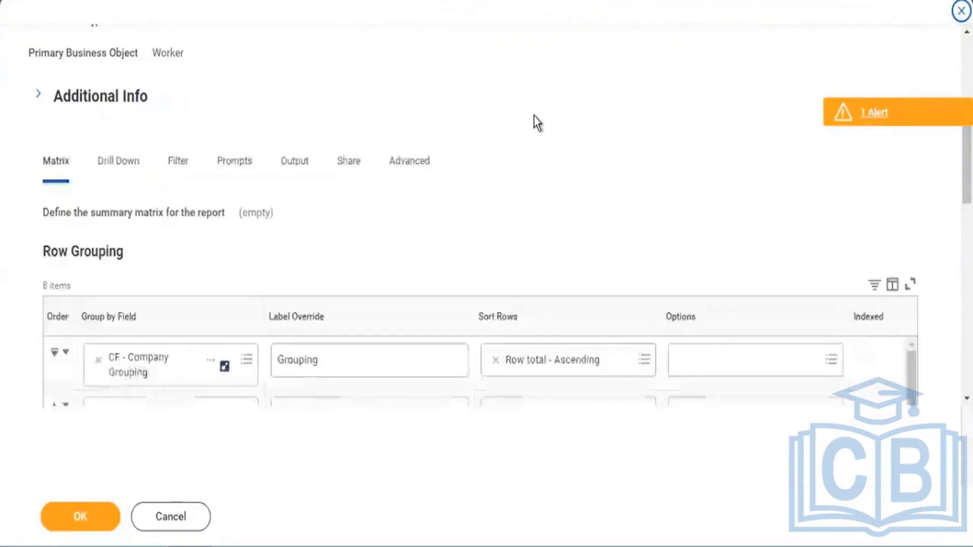
pyautogui.scroll(-5, 538, 108)
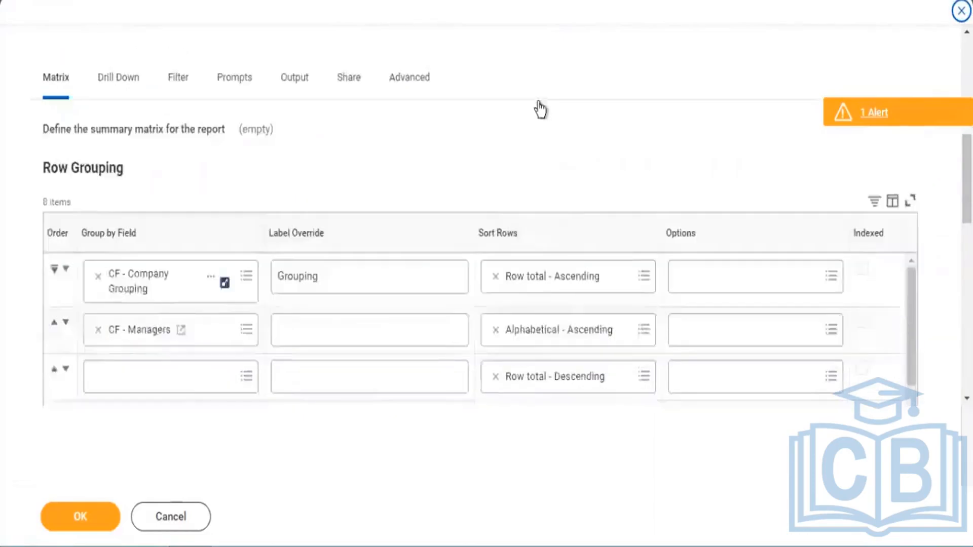
pyautogui.scroll(-7, 520, 198)
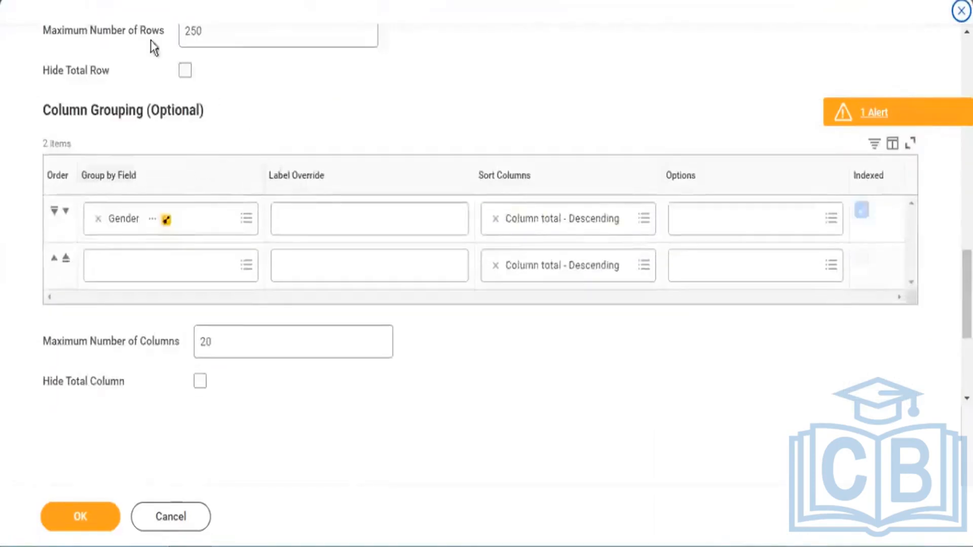
pyautogui.scroll(5, 153, 44)
pyautogui.scroll(5, 150, 80)
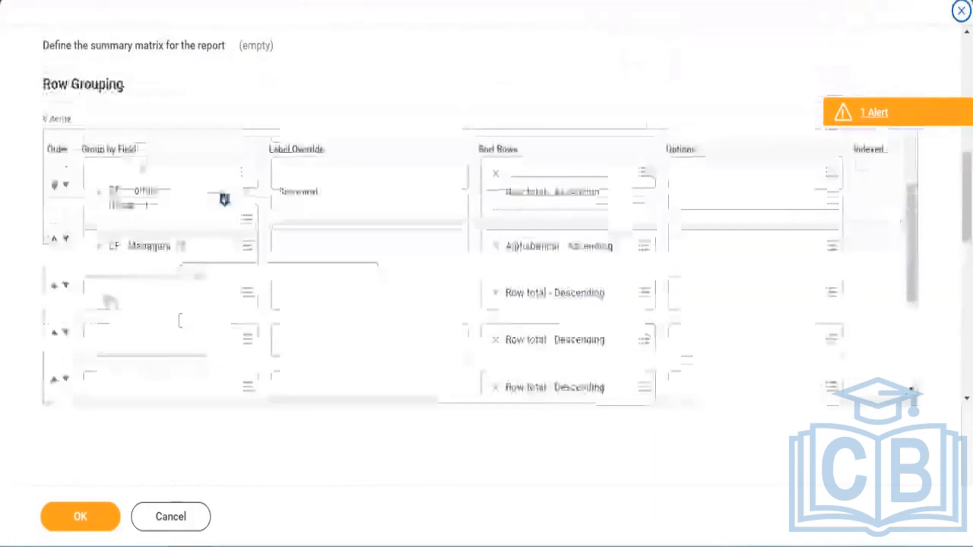
pyautogui.click(100, 251)
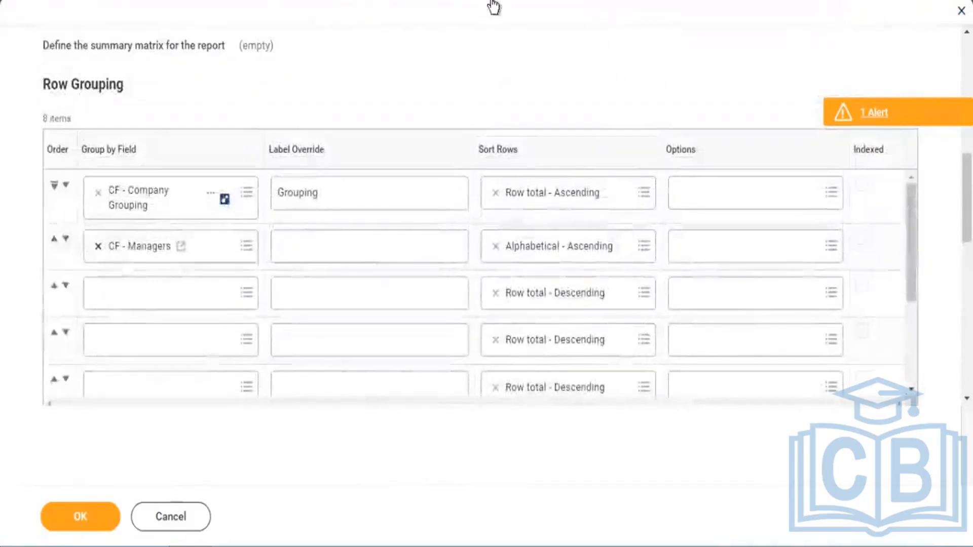
# Add a second line to the fields to summarize and set its summarization type to Sum
pyautogui.scroll(-5, 489, 89)
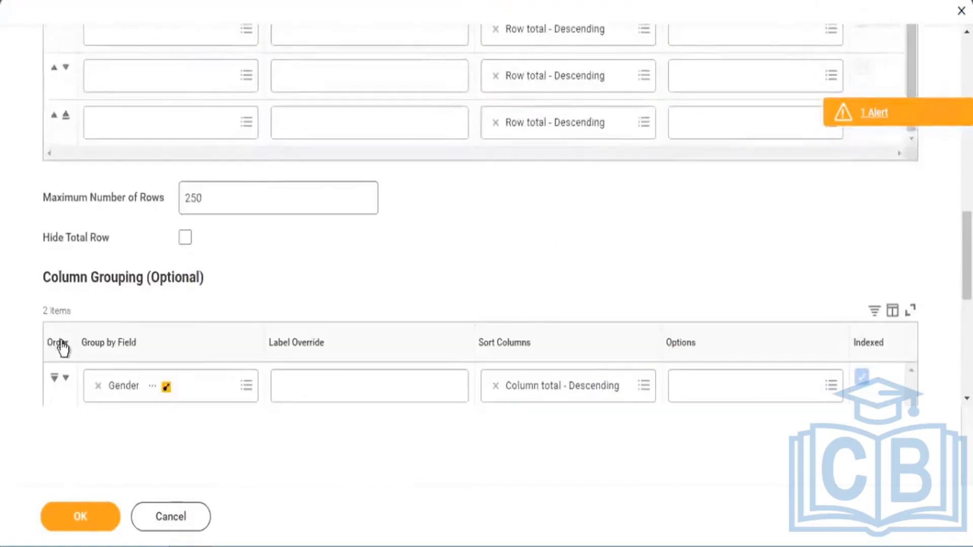
pyautogui.scroll(-3, 58, 343)
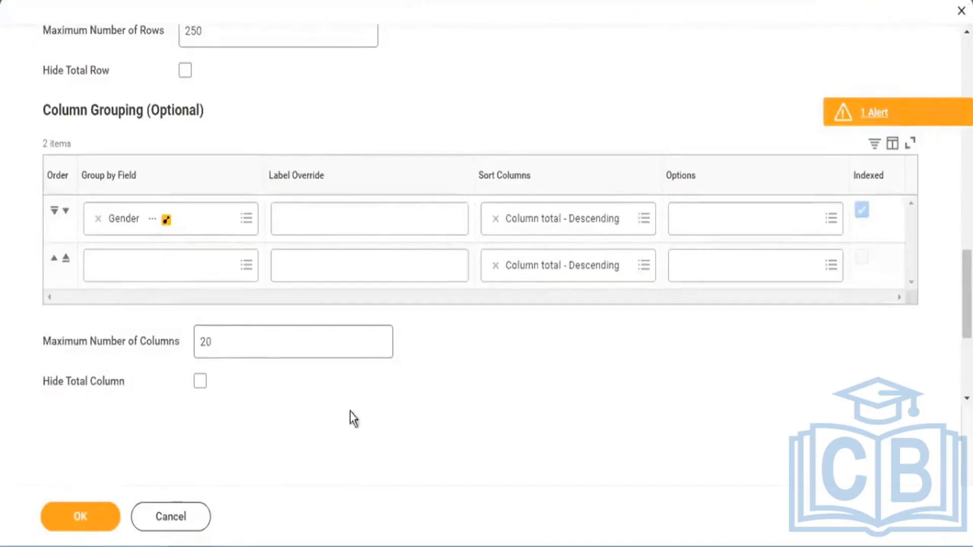
pyautogui.scroll(-3, 563, 386)
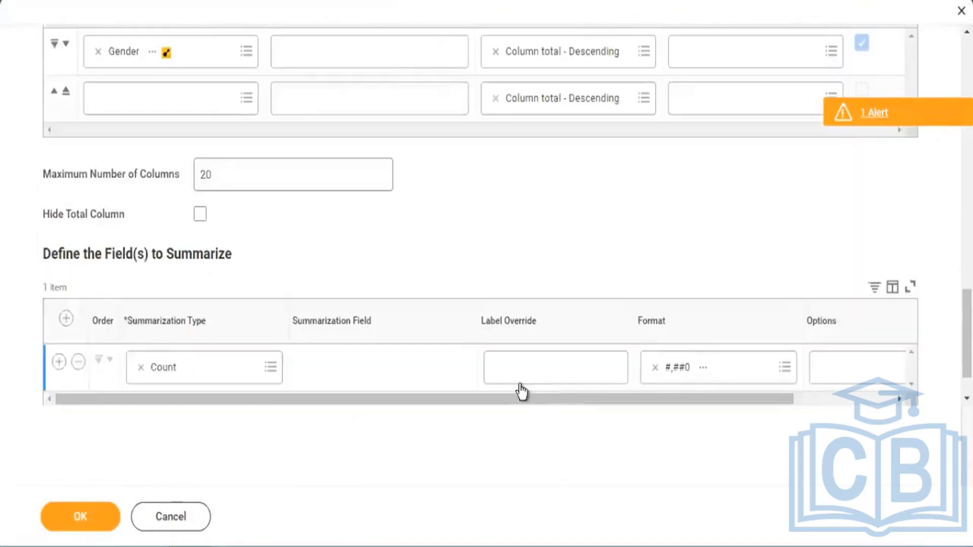
pyautogui.scroll(-1, 521, 392)
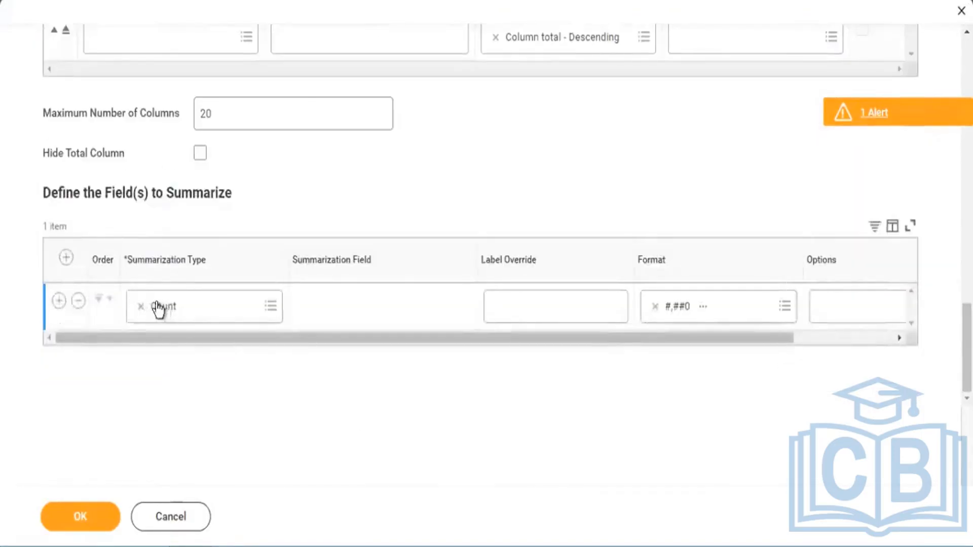
pyautogui.click(59, 302)
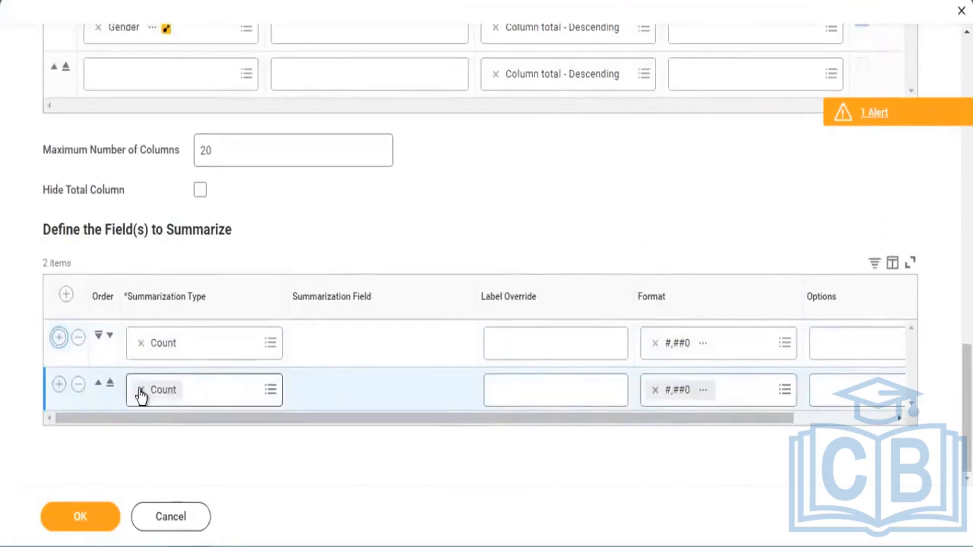
pyautogui.click(141, 390)
pyautogui.write('sum')
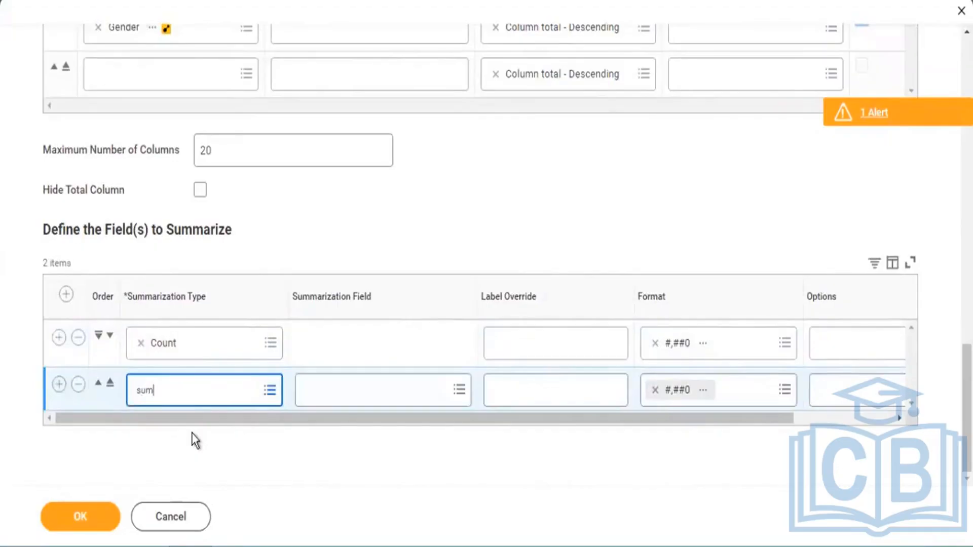
pyautogui.press('Return')
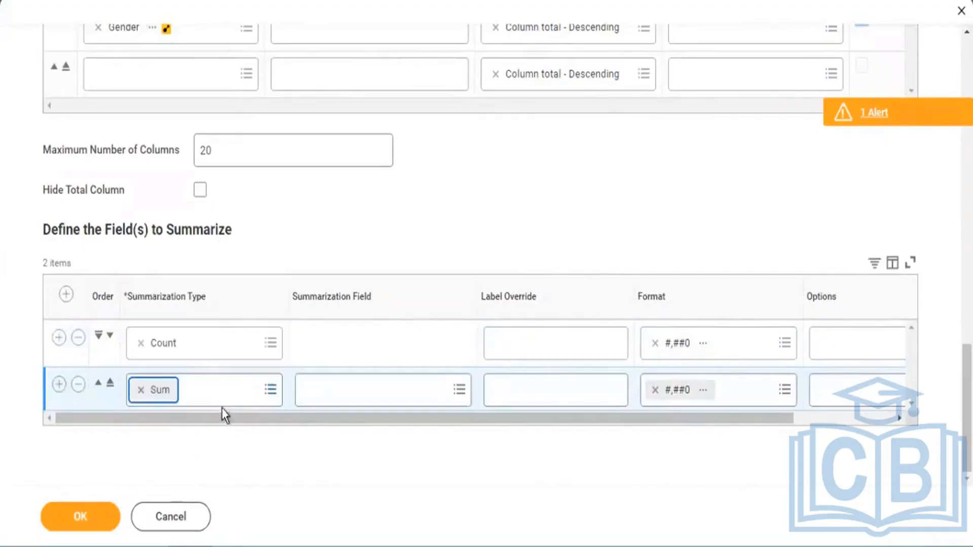
# Select the report calculated field CF - Managers as the summarization field of the Sum line
pyautogui.click(270, 390)
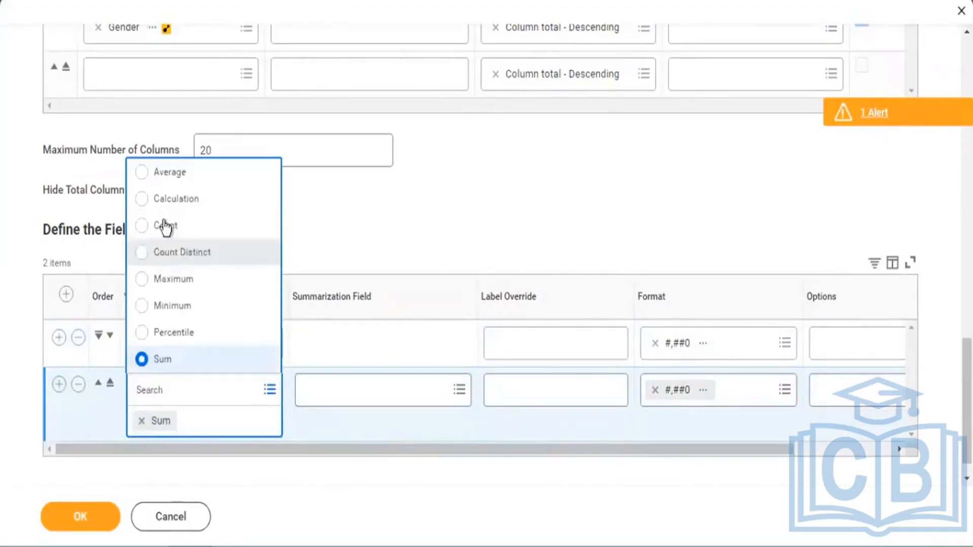
pyautogui.click(455, 232)
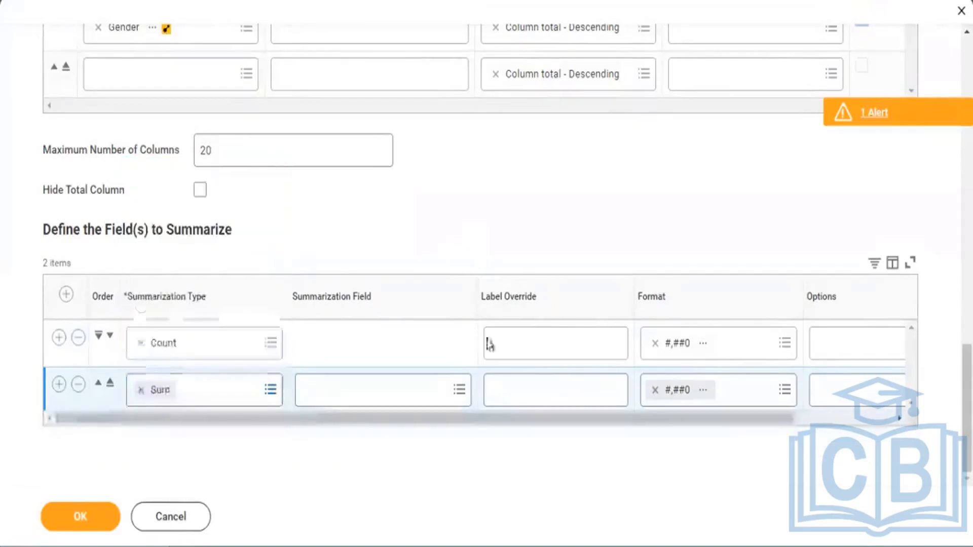
pyautogui.click(329, 393)
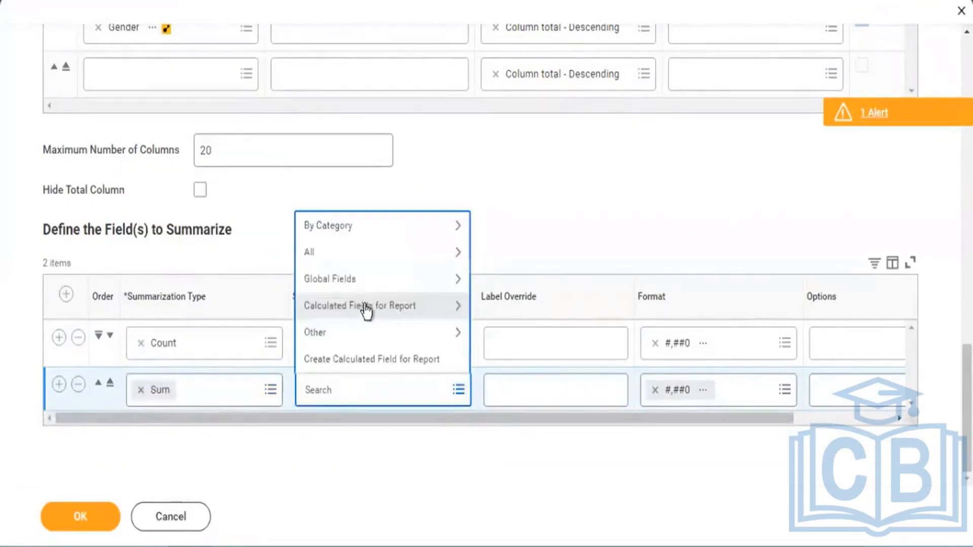
pyautogui.click(402, 325)
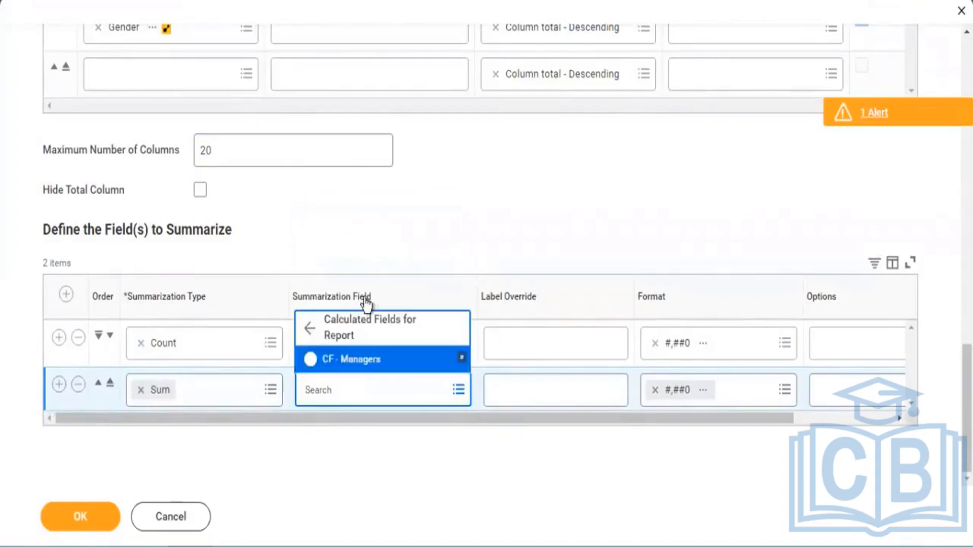
pyautogui.click(341, 366)
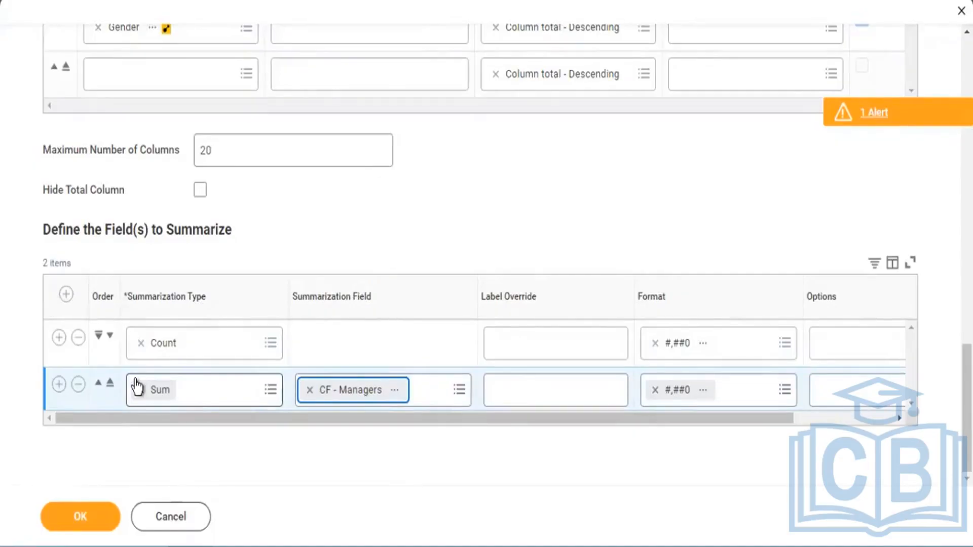
# Set the label override of the CF - Managers summarization line to Manager
pyautogui.click(522, 391)
pyautogui.write('Manger')
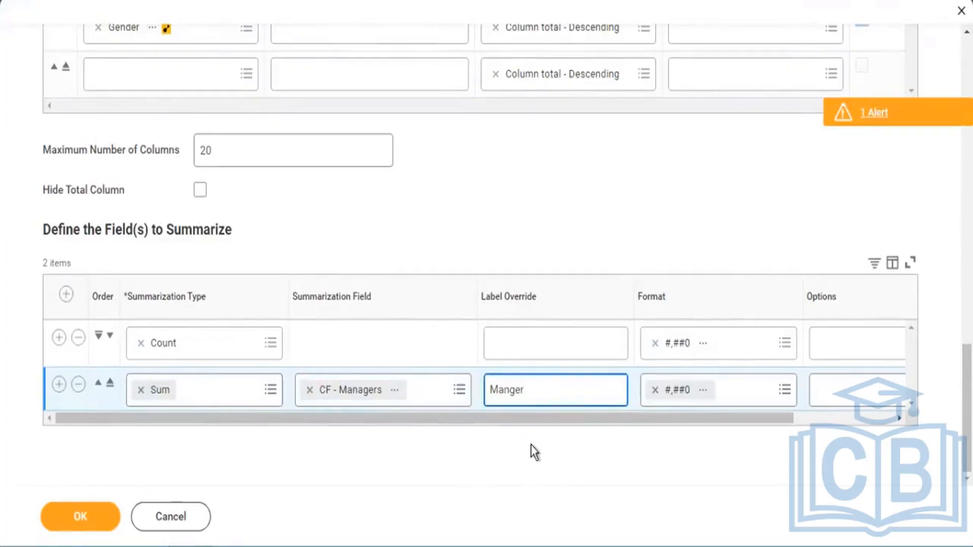
pyautogui.press('BackSpace')
pyautogui.press('BackSpace')
pyautogui.press('BackSpace')
pyautogui.write('ager')
# Save the report definition and run the report with all prompts left empty
pyautogui.click(64, 522)
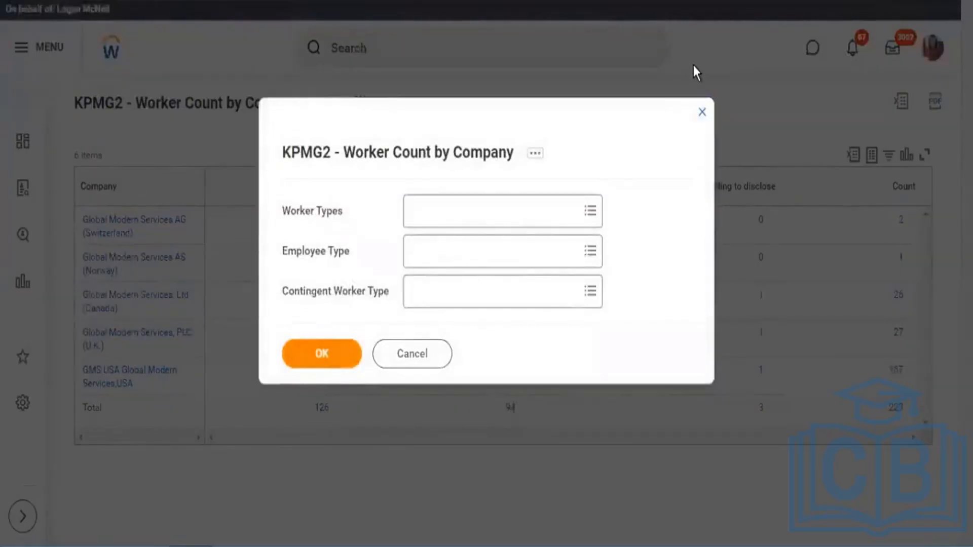
pyautogui.press('Return')
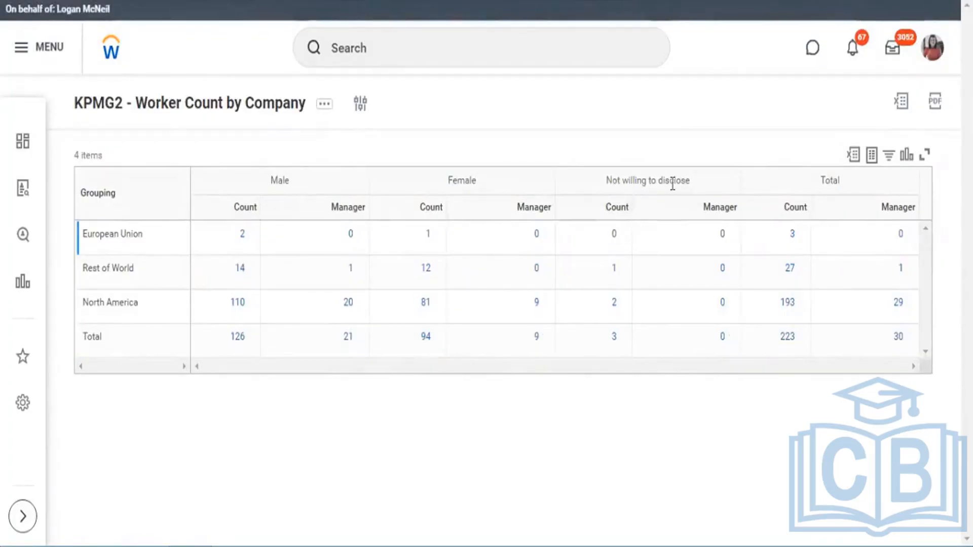
pyautogui.moveTo(672, 185); pyautogui.dragTo(722, 231)
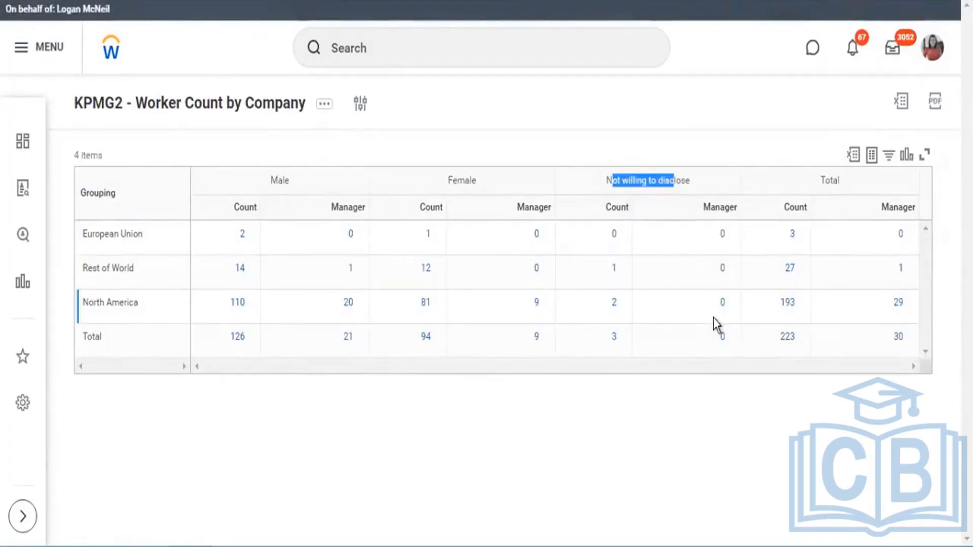
pyautogui.click(654, 115)
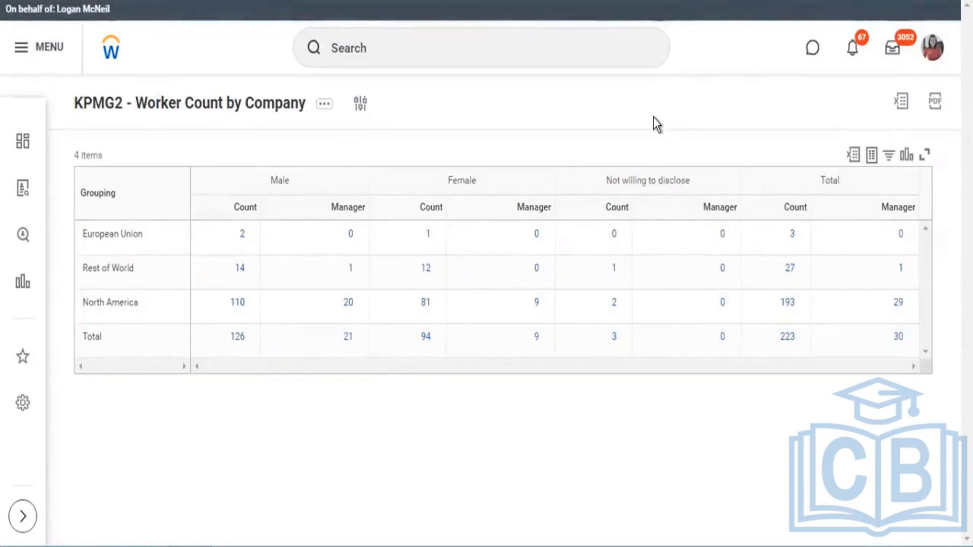
# Drill into the Count and Manager totals of the Male column to examine the listed workers and their manager values
pyautogui.click(248, 342)
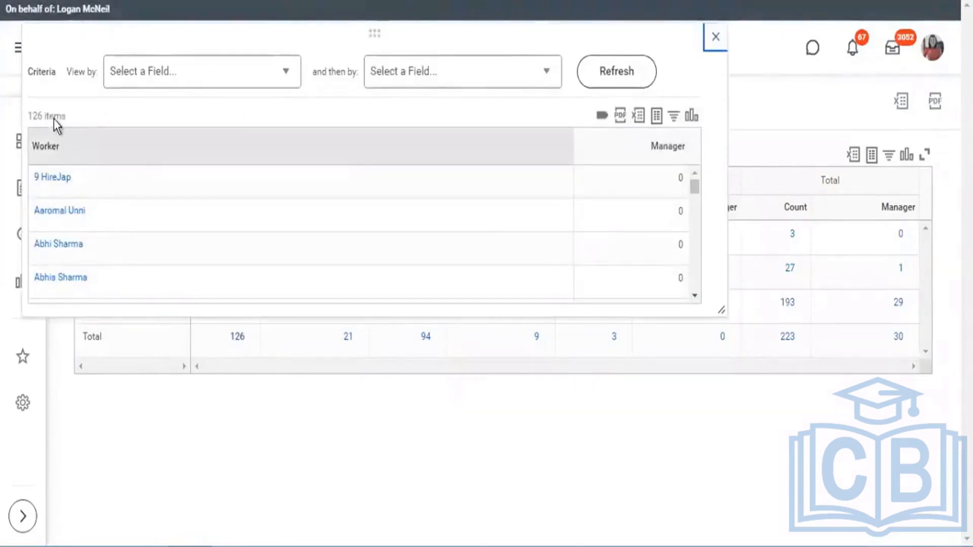
pyautogui.moveTo(55, 118); pyautogui.dragTo(74, 112)
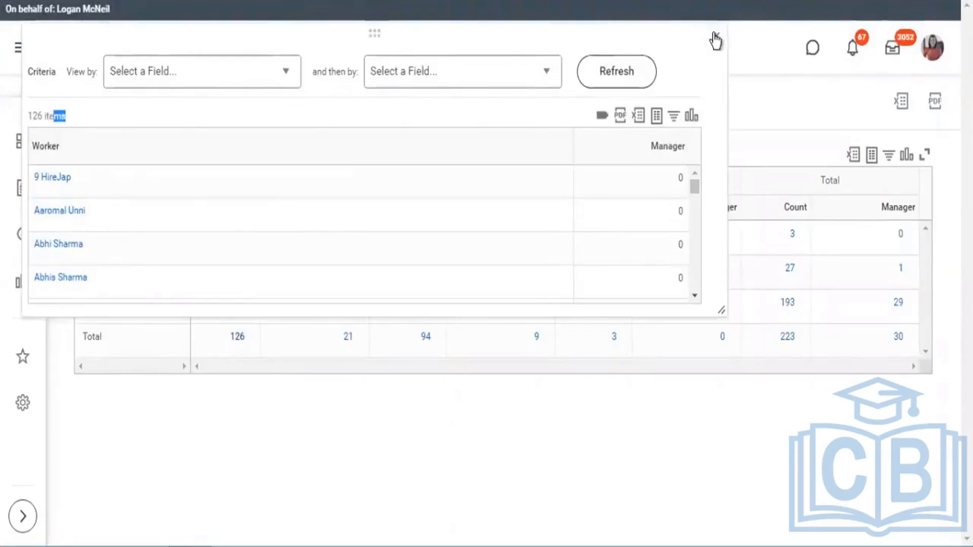
pyautogui.click(349, 357)
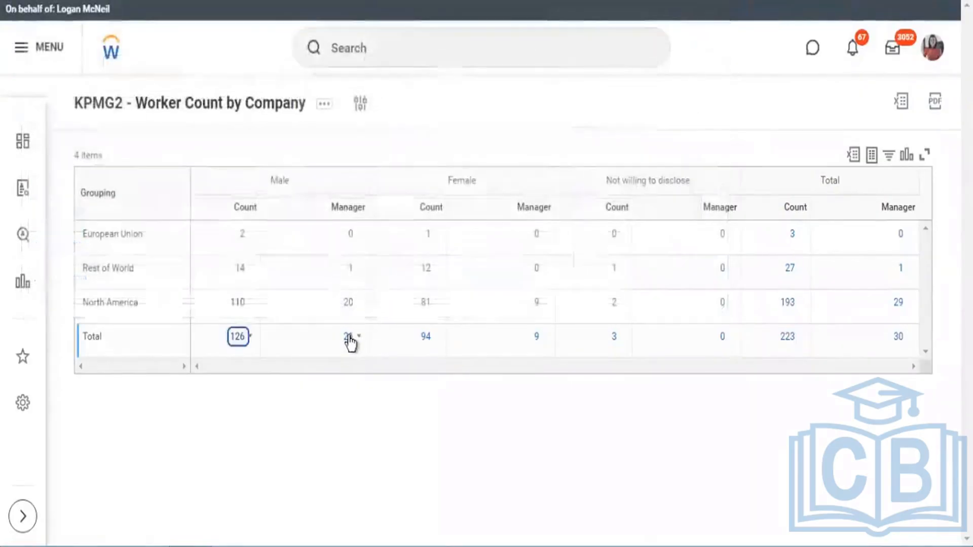
pyautogui.click(349, 340)
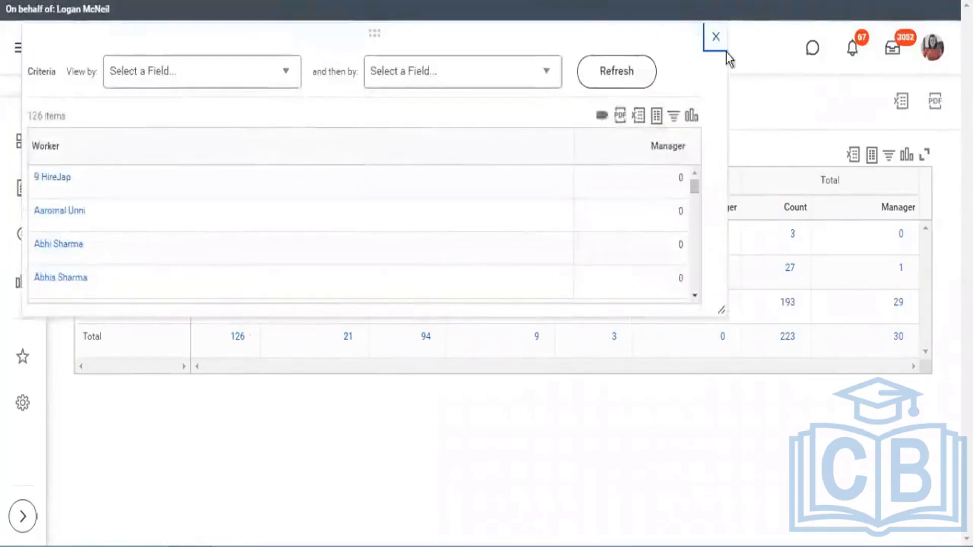
pyautogui.click(715, 38)
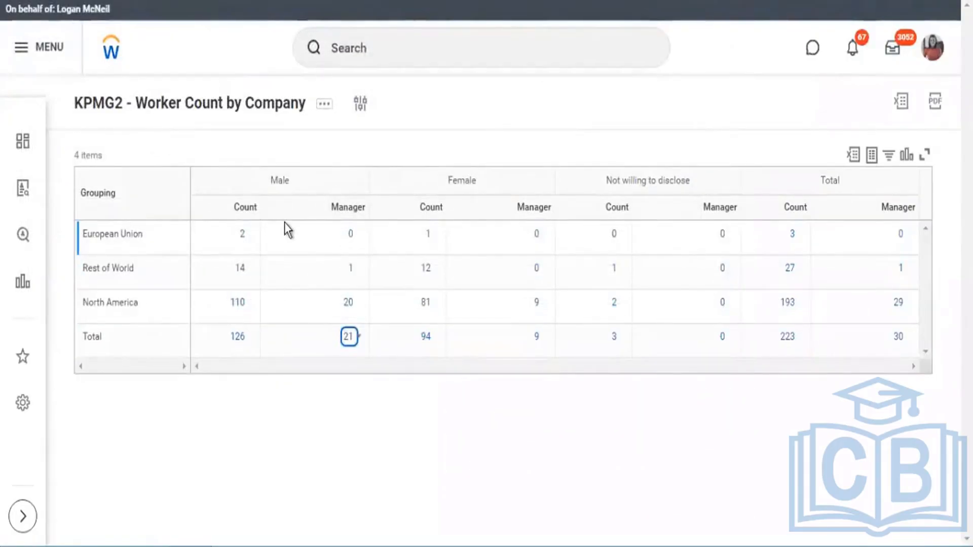
pyautogui.click(240, 338)
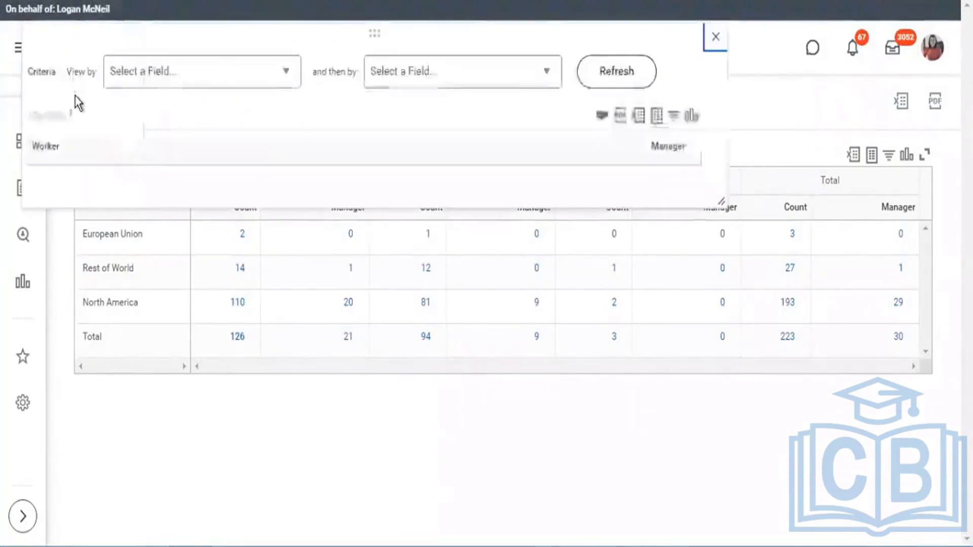
pyautogui.moveTo(33, 118); pyautogui.dragTo(66, 122)
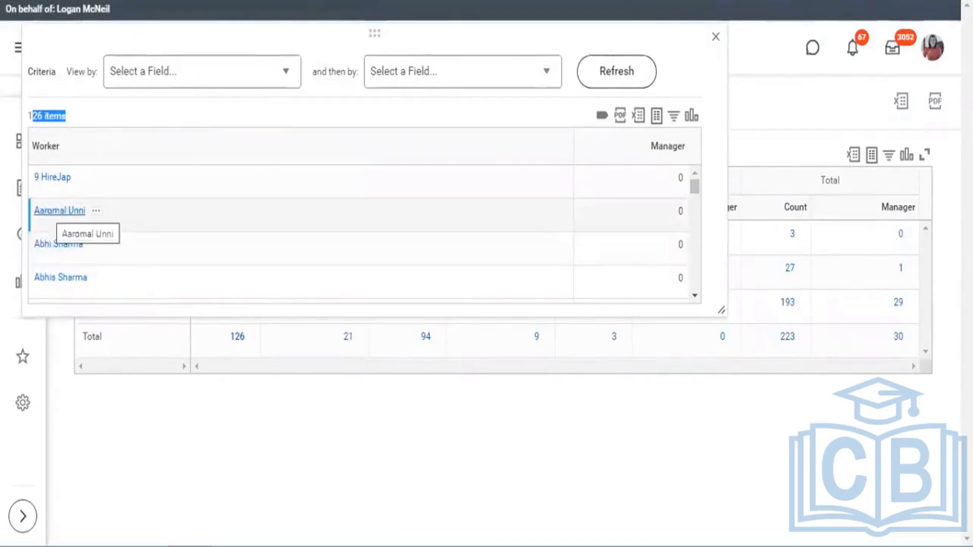
pyautogui.click(717, 40)
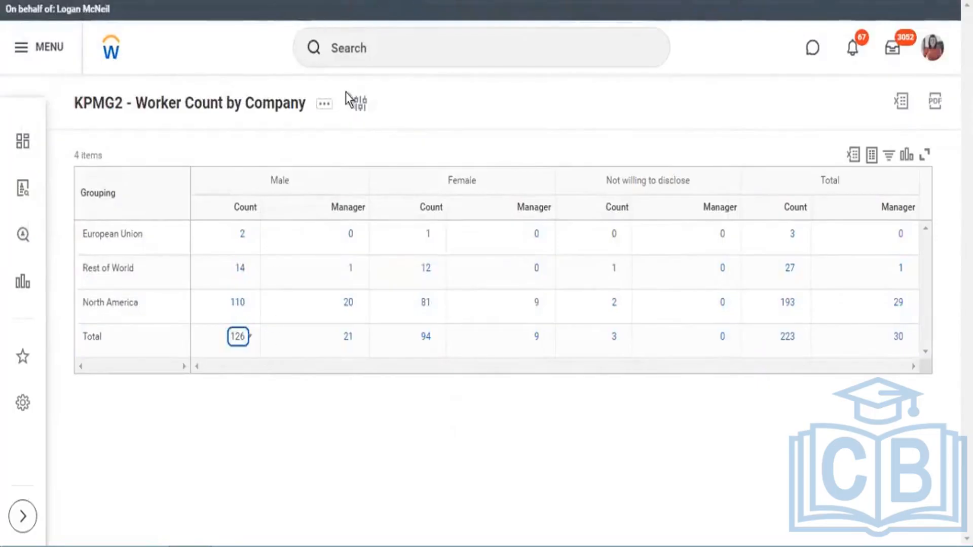
# Reopen the KPMG2 - Worker Count by Company report definition for editing and show its Drill Down settings
pyautogui.click(357, 100)
pyautogui.scroll(-3, 395, 253)
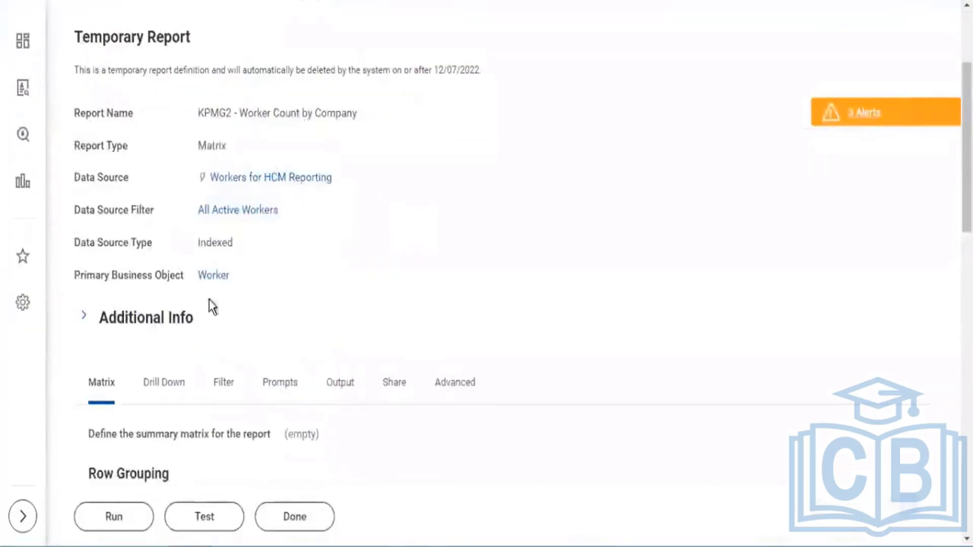
pyautogui.scroll(3, 402, 113)
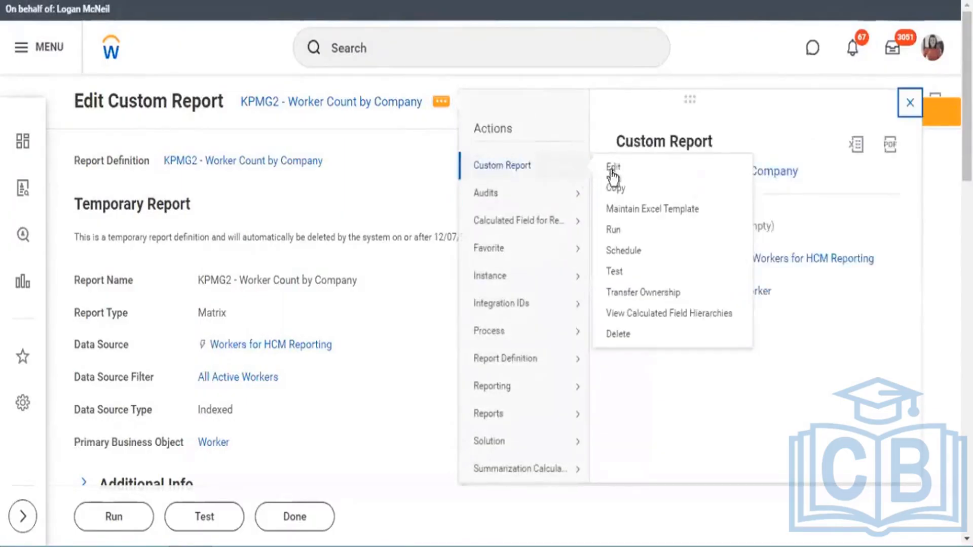
pyautogui.click(427, 167)
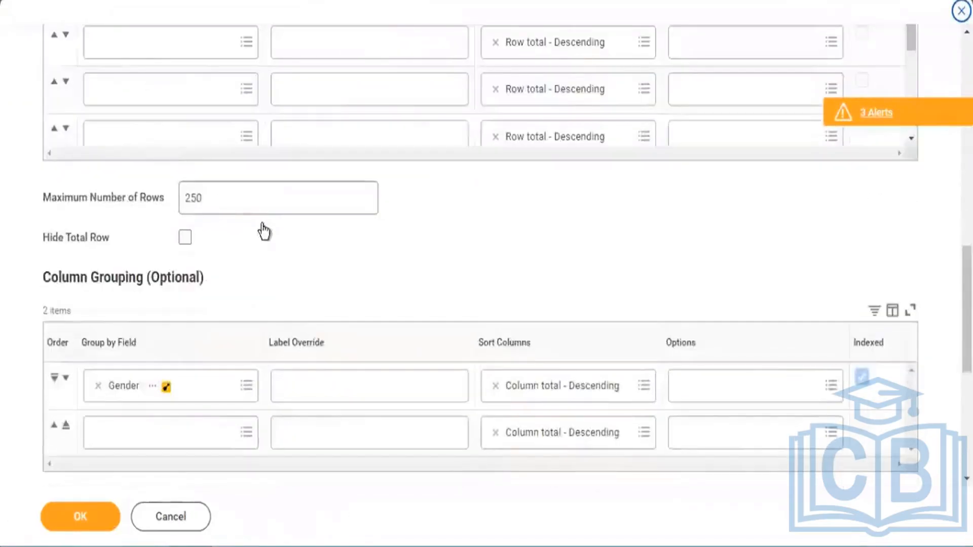
pyautogui.scroll(6, 118, 171)
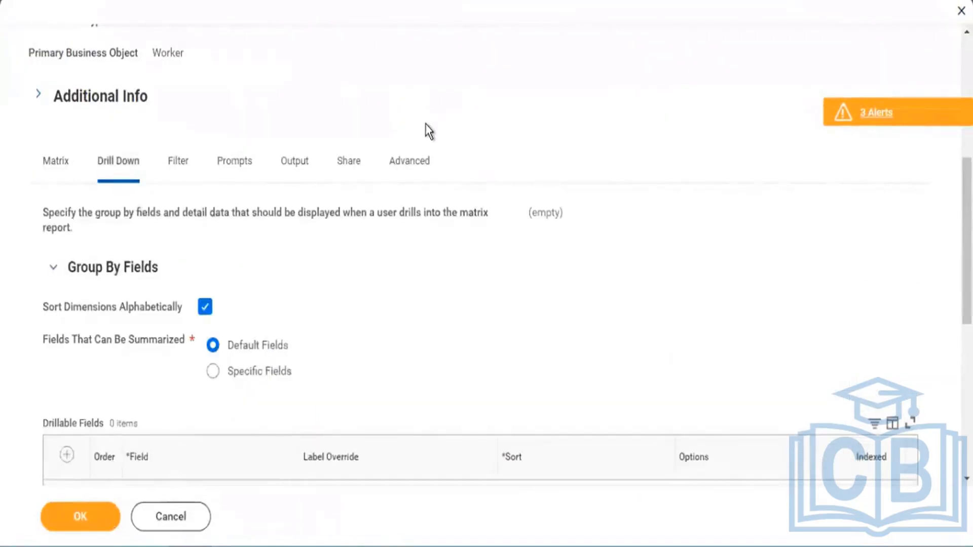
# Add the Worker field as the first column of the drill-down Detail Data
pyautogui.scroll(-5, 37, 217)
pyautogui.moveTo(120, 175); pyautogui.dragTo(261, 116)
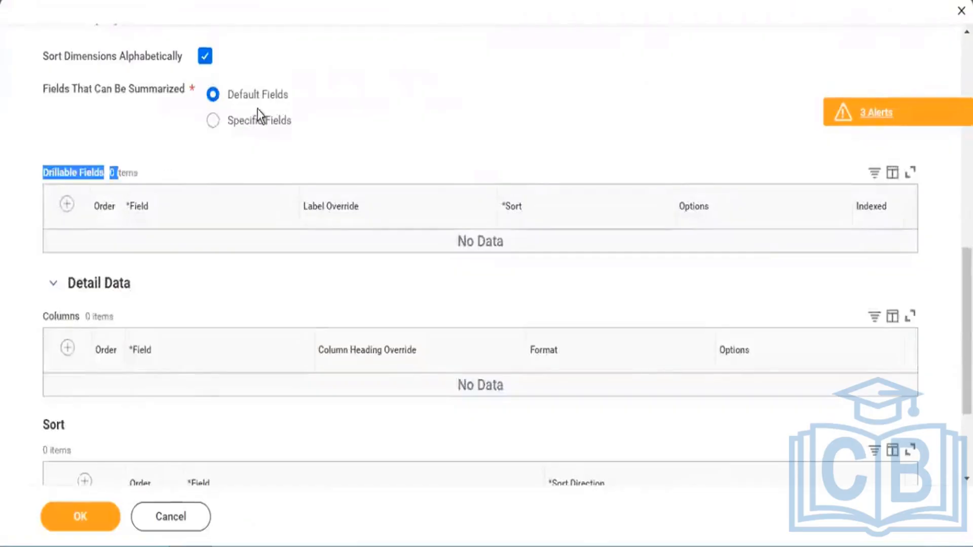
pyautogui.scroll(-2, 84, 263)
pyautogui.scroll(-2, 81, 256)
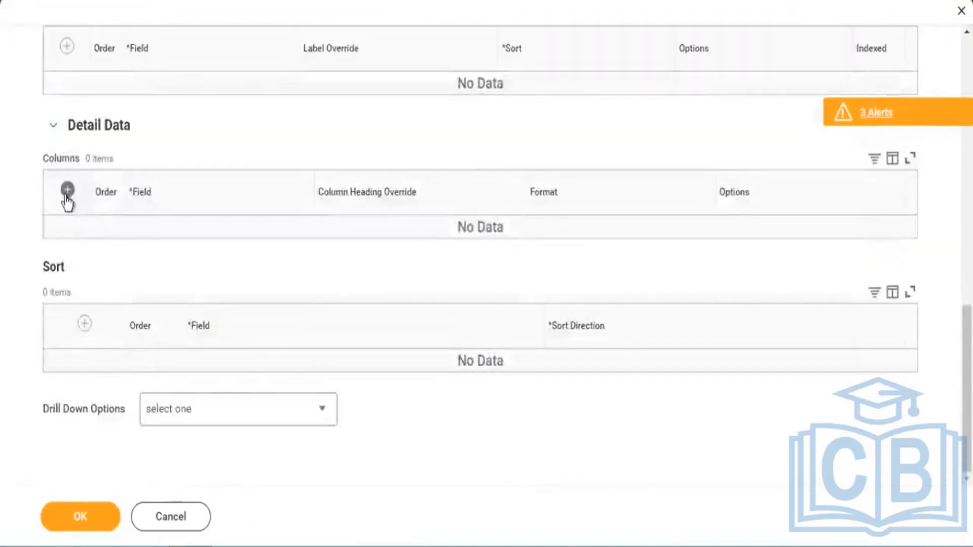
pyautogui.click(67, 191)
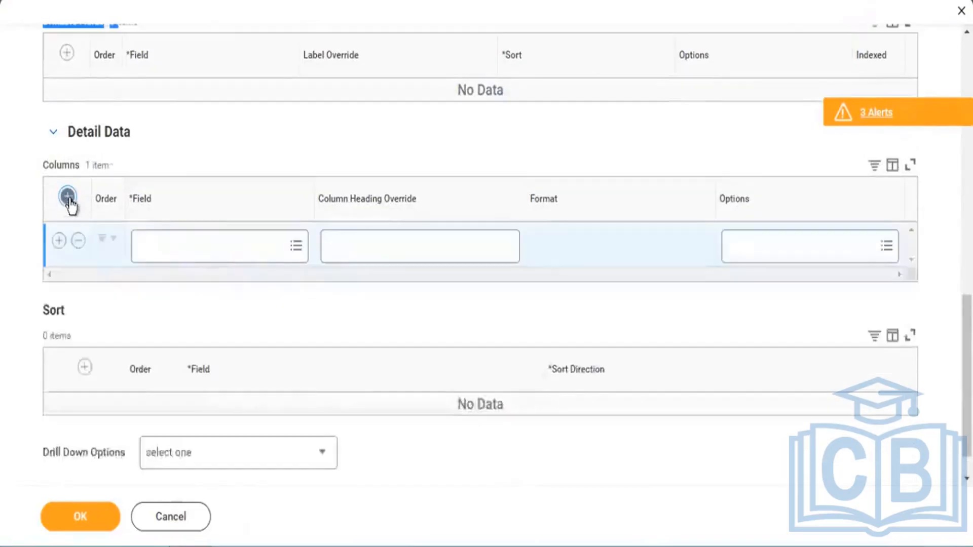
pyautogui.click(228, 253)
pyautogui.write('w')
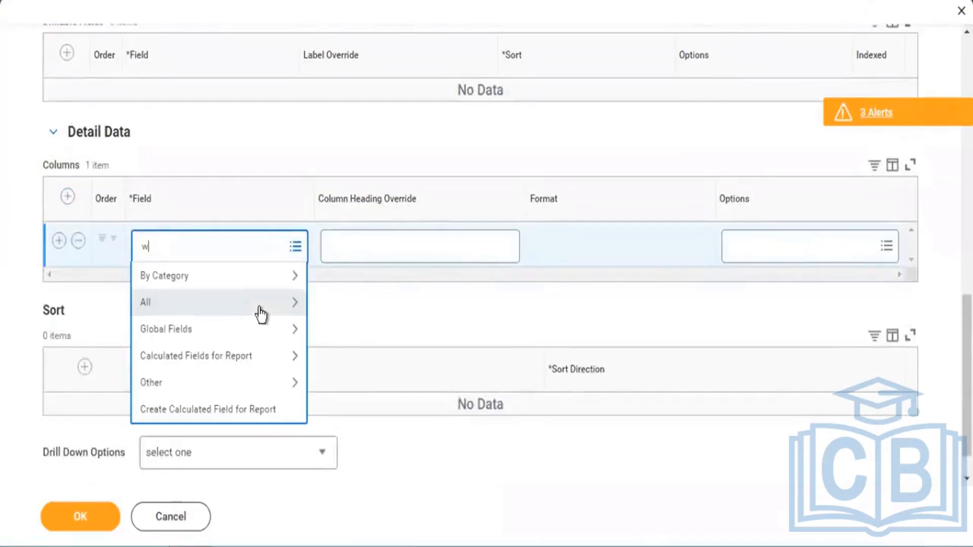
pyautogui.write('orker')
pyautogui.press('Return')
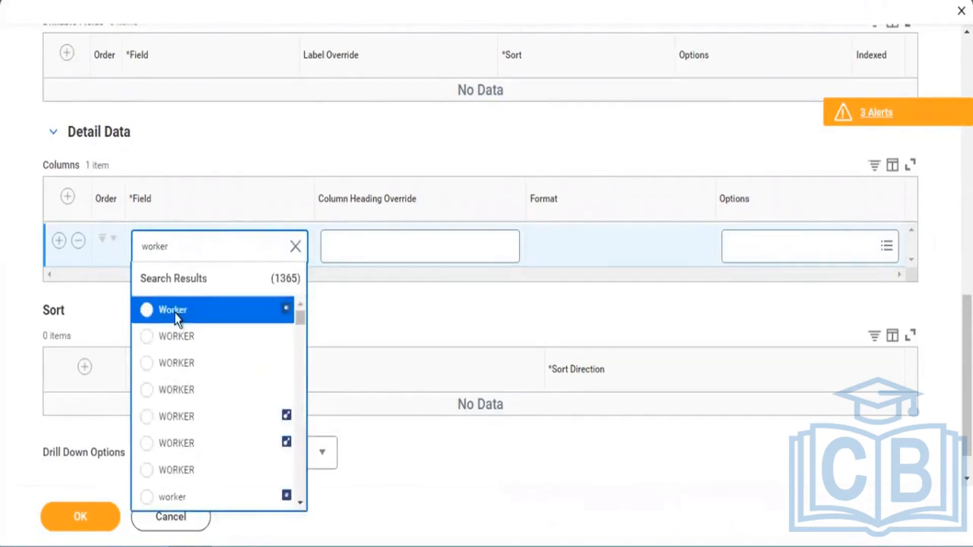
pyautogui.click(172, 311)
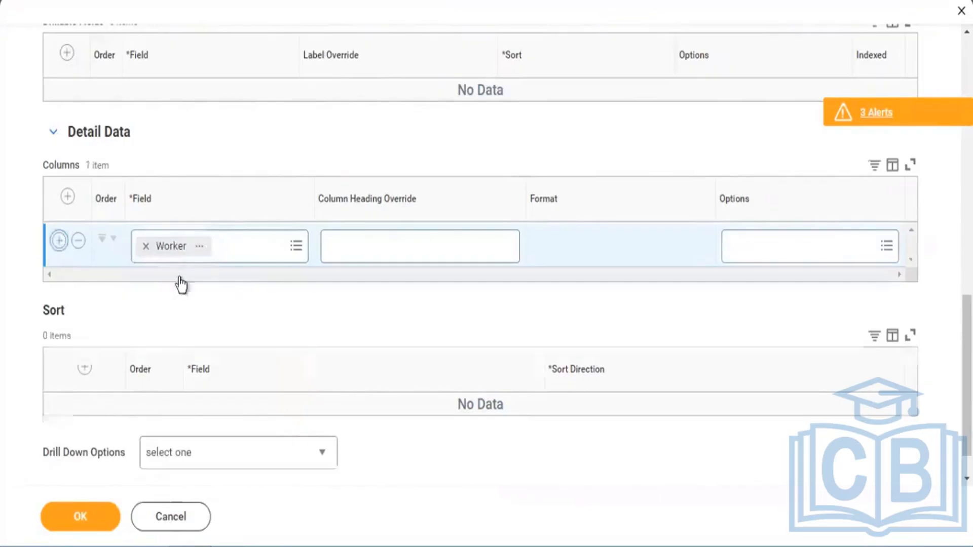
# Add the Position field as the second column of the Detail Data
pyautogui.click(172, 297)
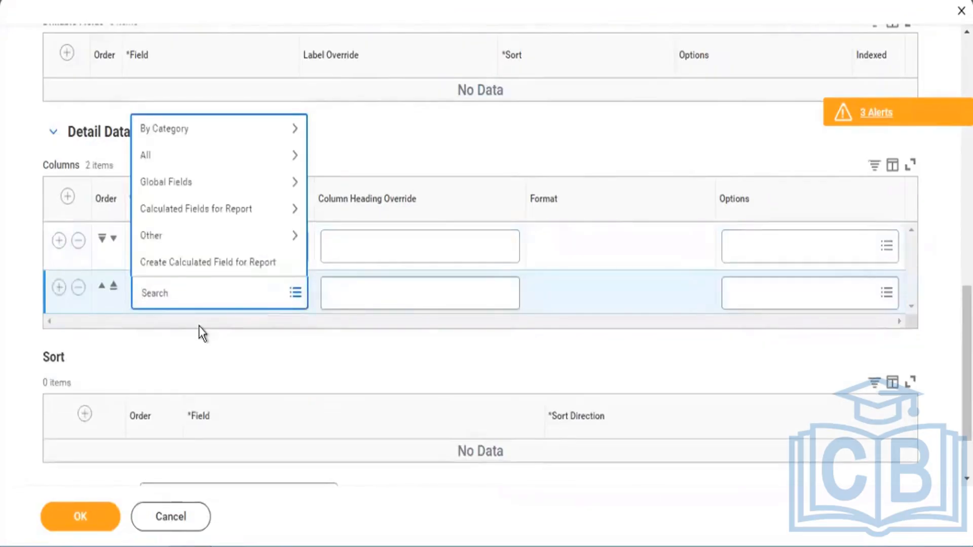
pyautogui.write('position')
pyautogui.press('Return')
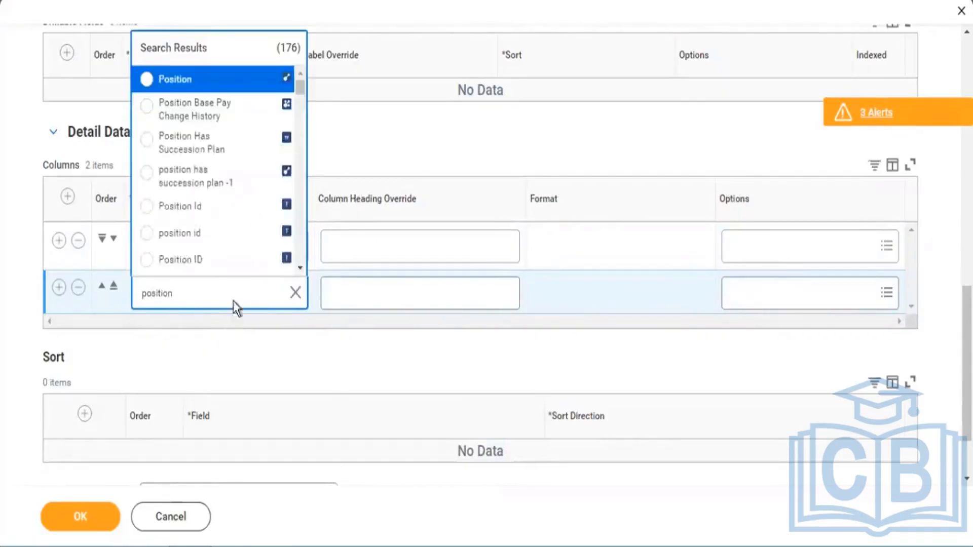
pyautogui.click(168, 80)
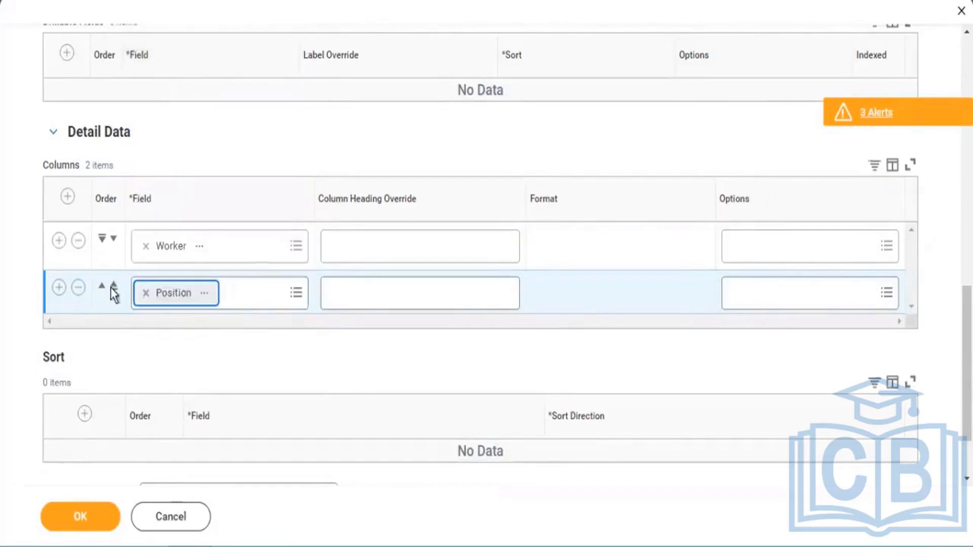
# Add the Is Manager field as the third column of the drill-down Detail Data
pyautogui.click(59, 287)
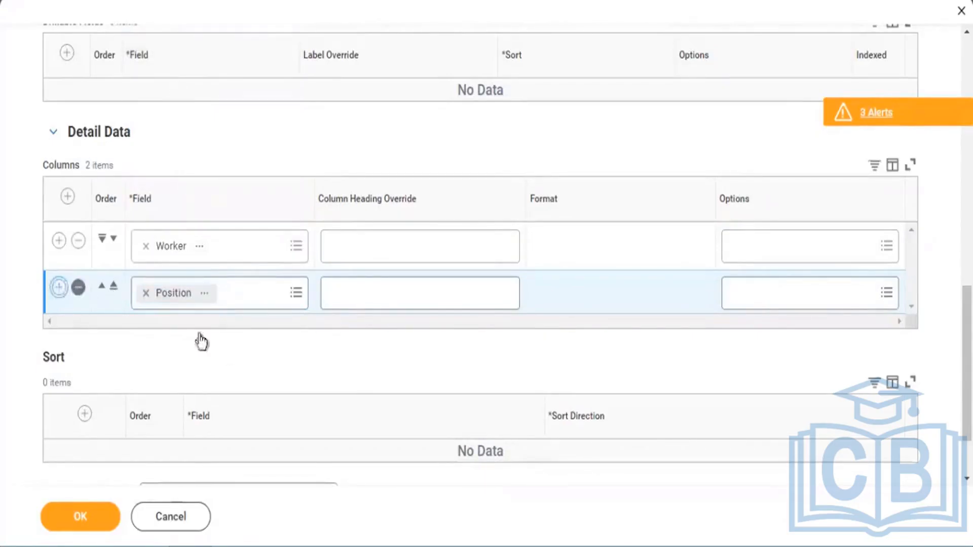
pyautogui.click(178, 332)
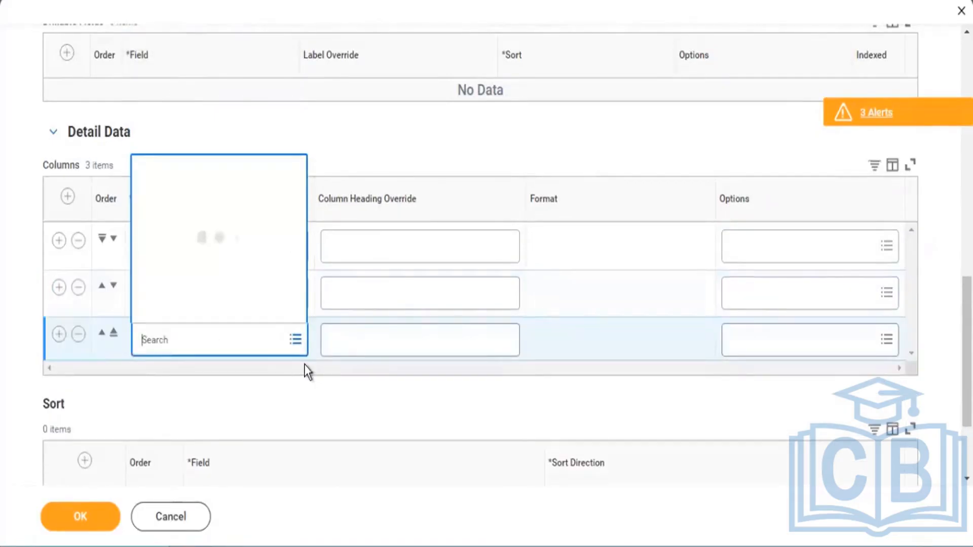
pyautogui.write('is man')
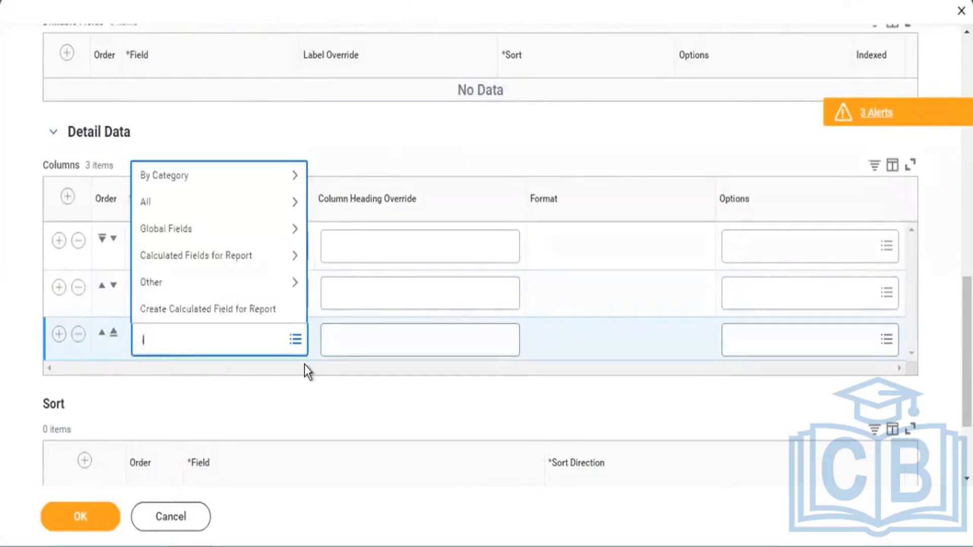
pyautogui.write('ager')
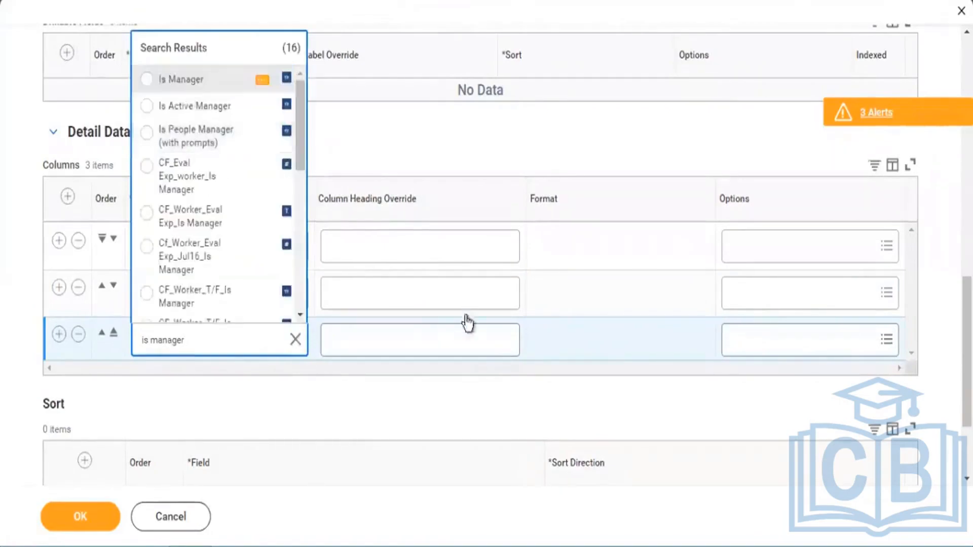
pyautogui.press('Return')
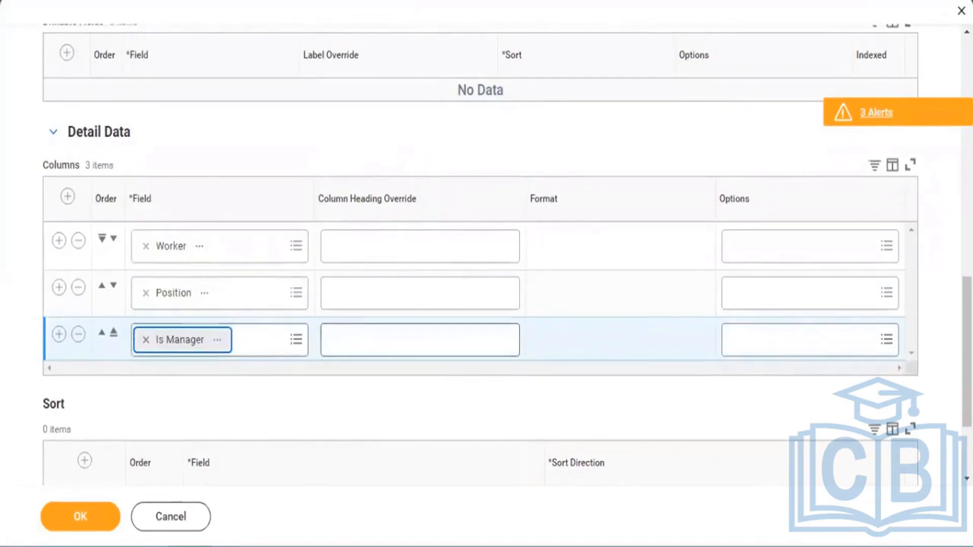
# Add the Age field as the fourth column of the drill-down Detail Data
pyautogui.click(59, 334)
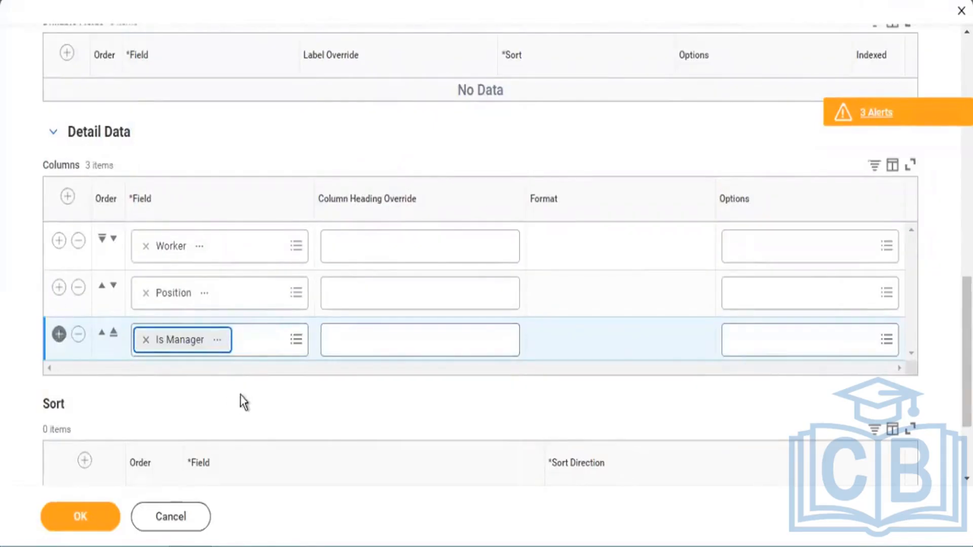
pyautogui.click(198, 387)
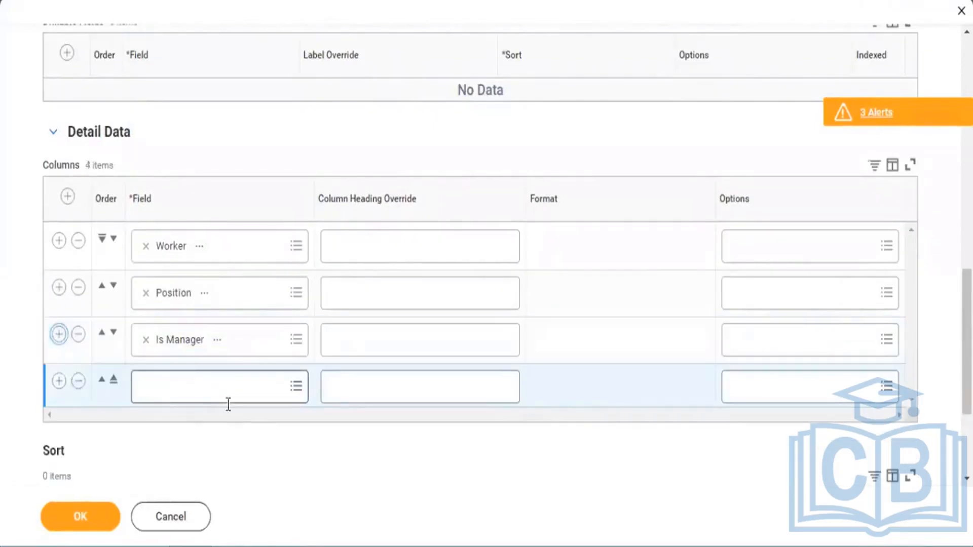
pyautogui.write('age')
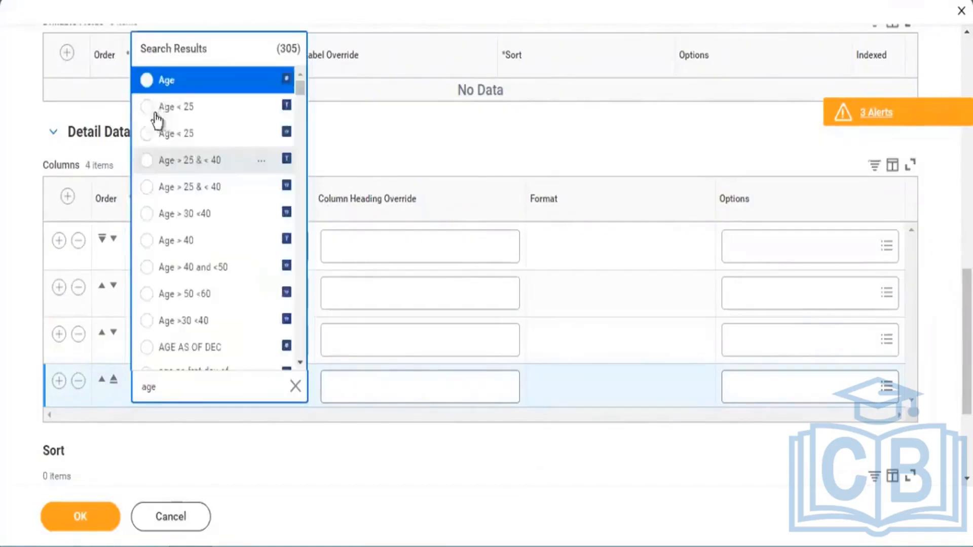
pyautogui.press('Return')
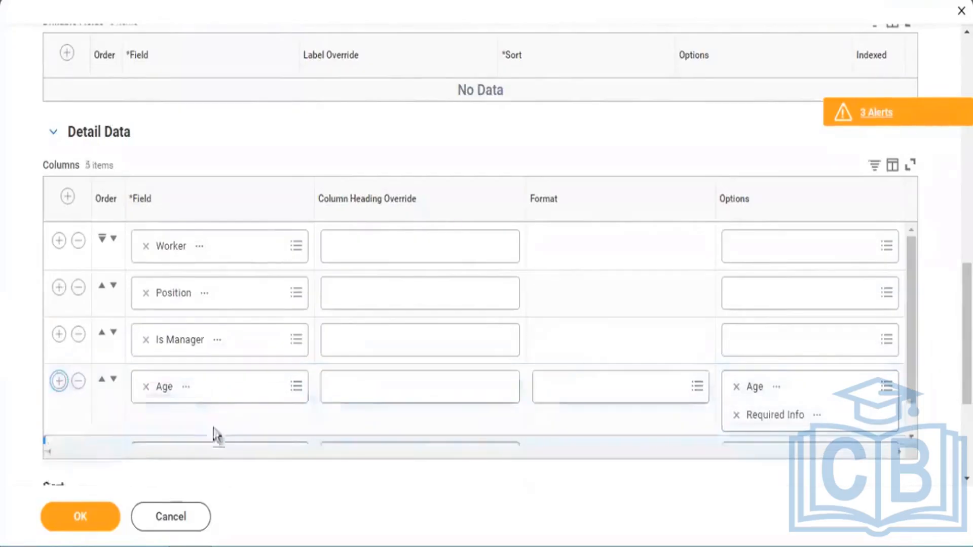
# Add the Length of Service - Worker field as the fifth column of the drill-down Detail Data
pyautogui.click(194, 422)
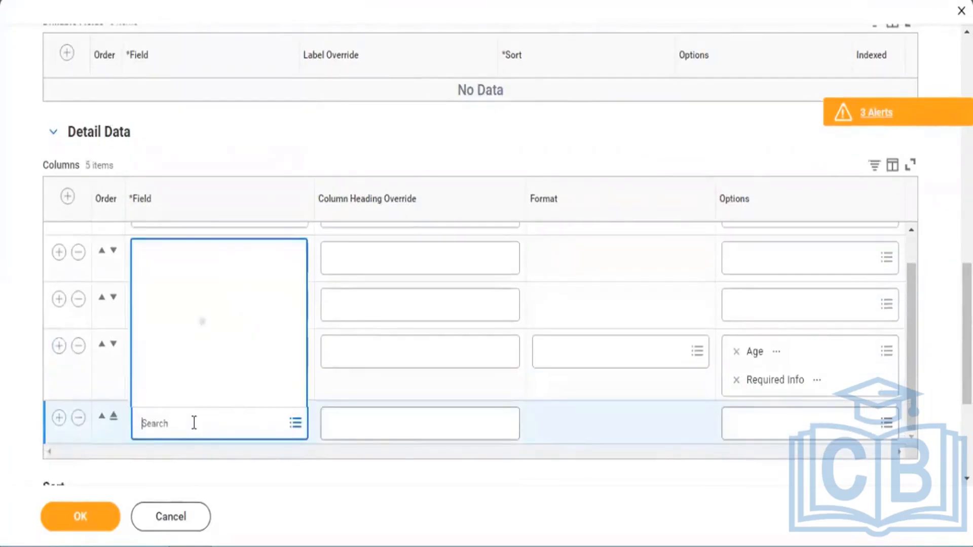
pyautogui.write('length of ser')
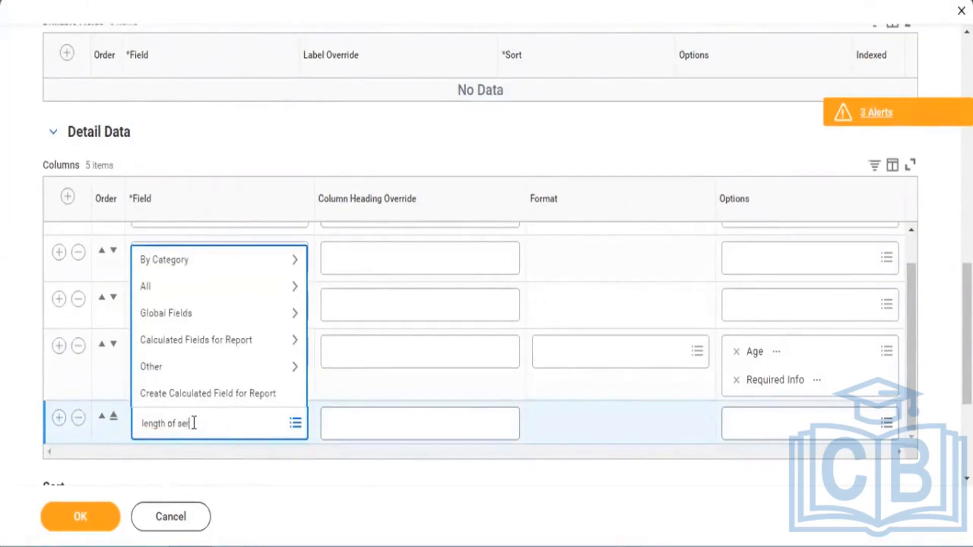
pyautogui.write('vice')
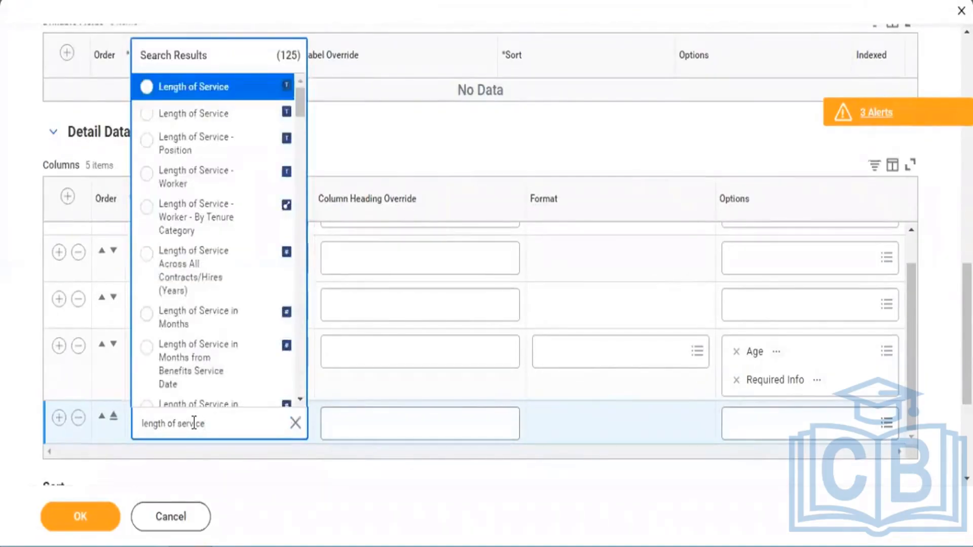
pyautogui.click(186, 180)
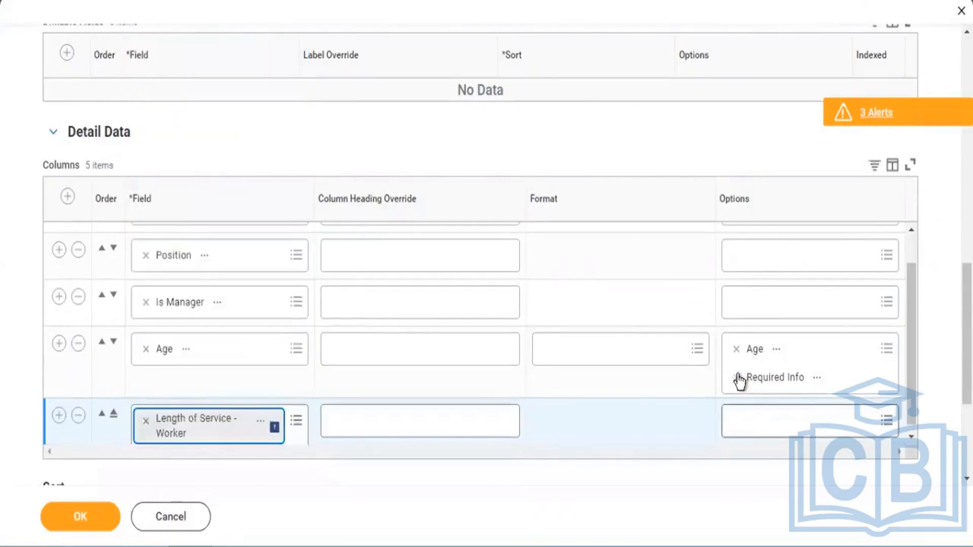
# Remove the Required Info and Age options from the Age detail column and save the report definition
pyautogui.click(736, 354)
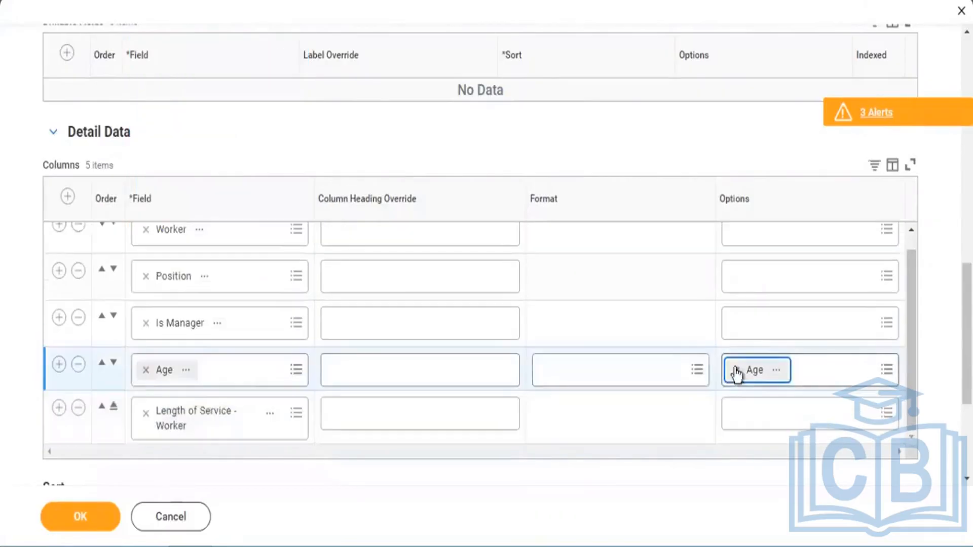
pyautogui.click(736, 370)
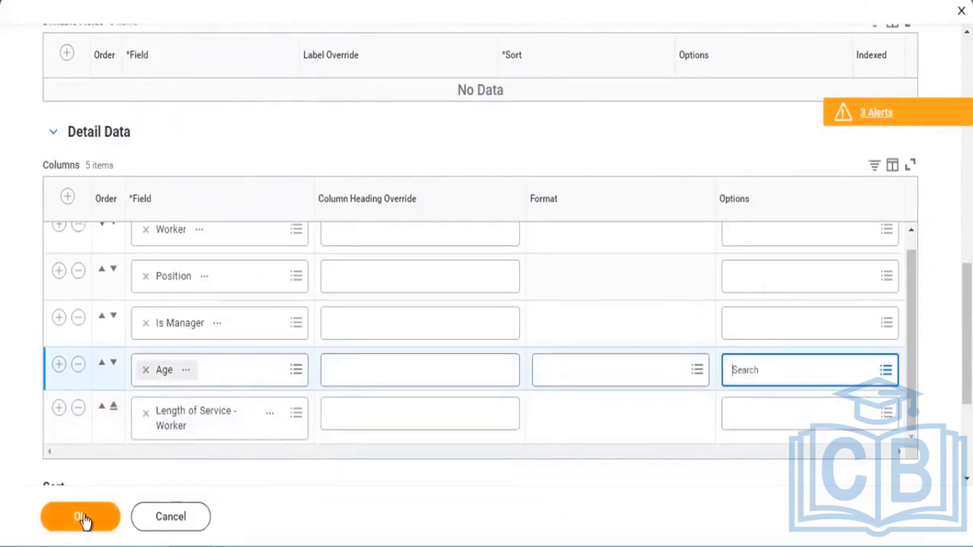
pyautogui.click(77, 408)
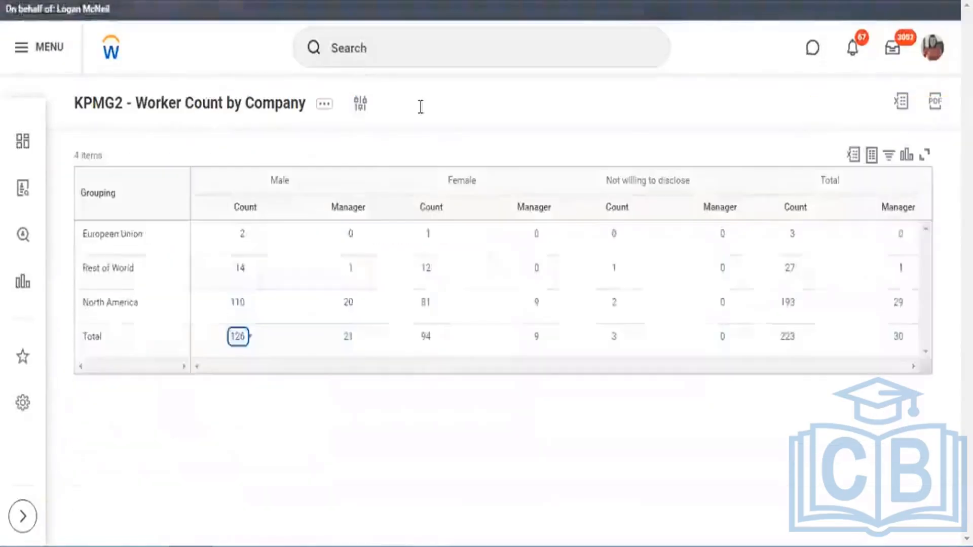
# Rerun the report with blank prompts and drill into the Male Count total to examine the detail columns
pyautogui.click(360, 103)
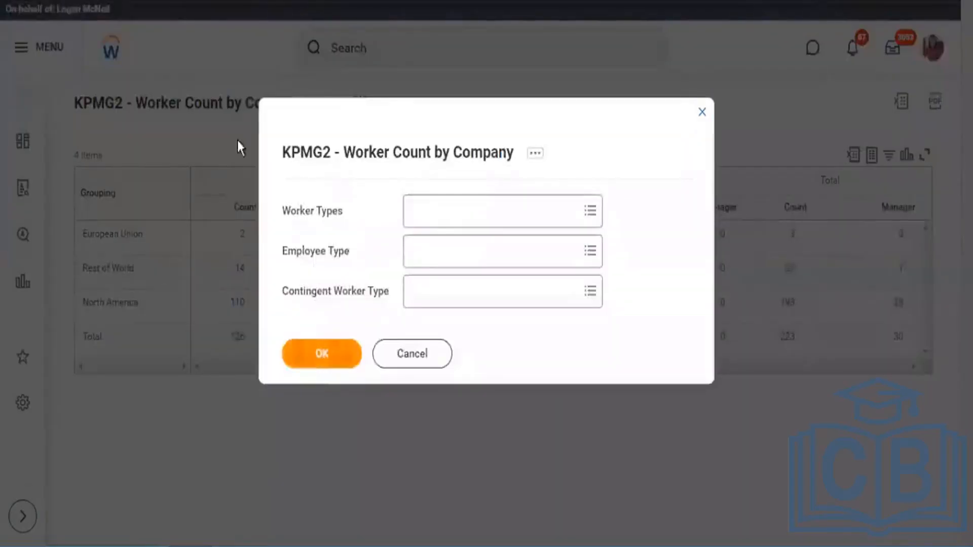
pyautogui.click(321, 354)
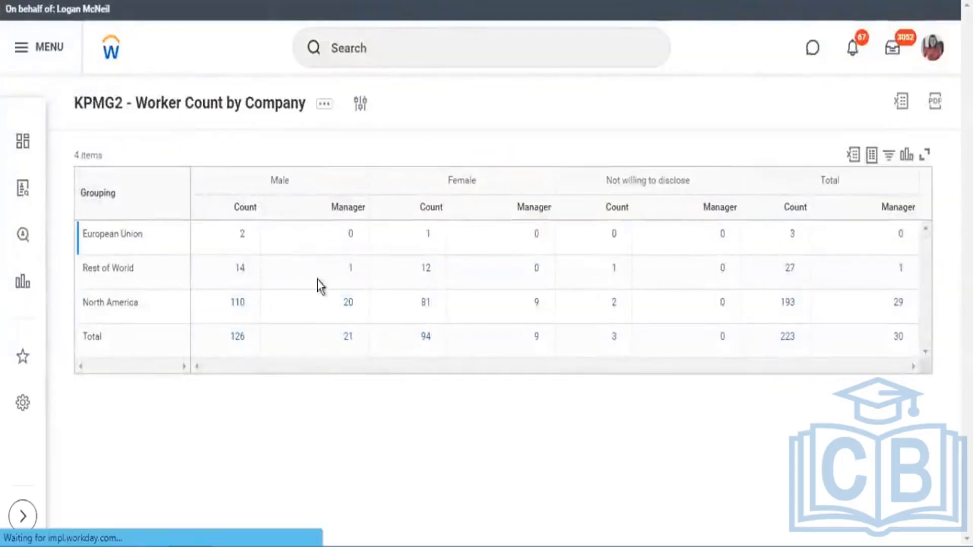
pyautogui.click(237, 337)
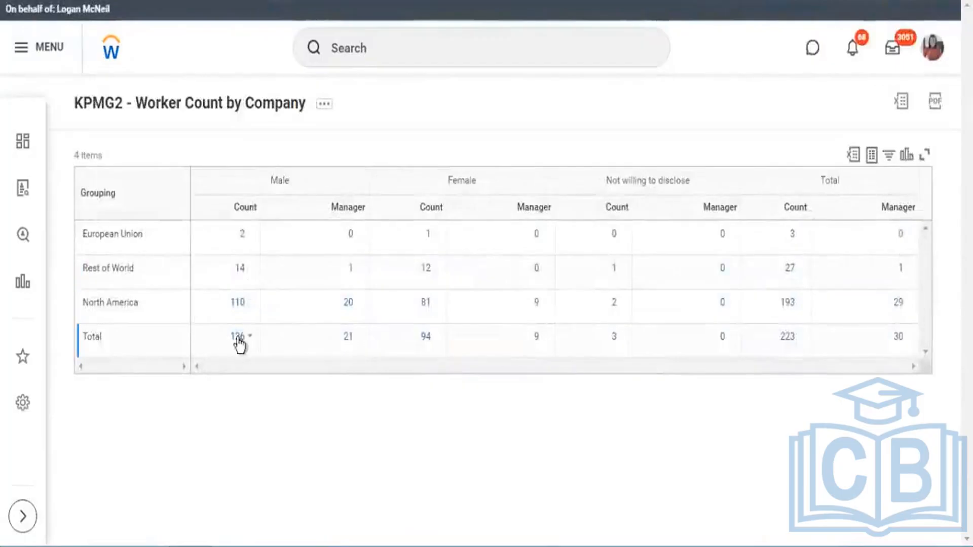
pyautogui.click(26, 214)
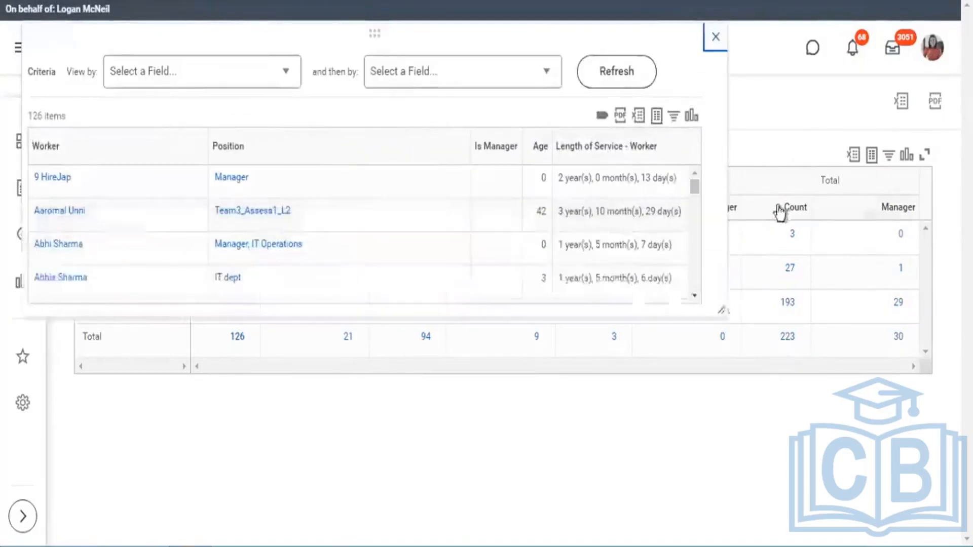
pyautogui.moveTo(721, 309); pyautogui.dragTo(849, 446)
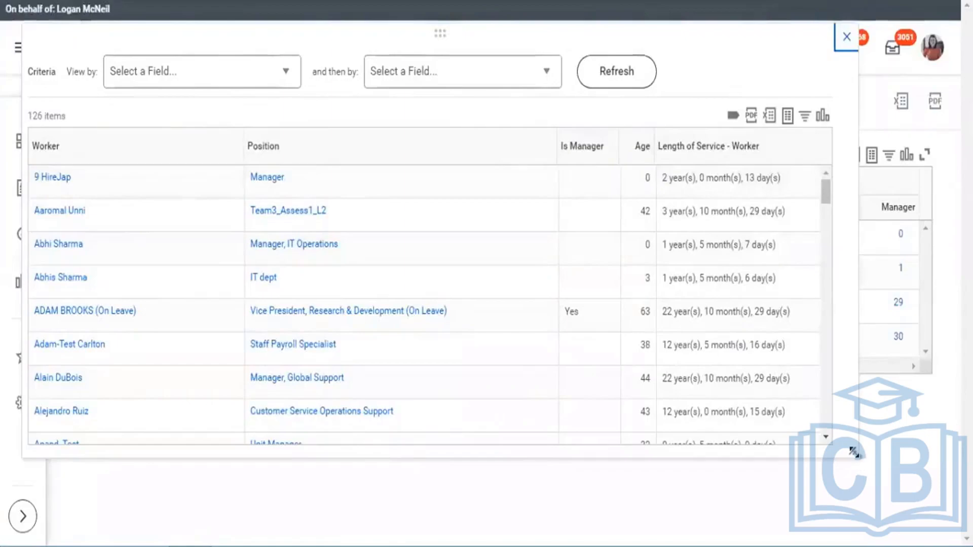
pyautogui.moveTo(769, 335); pyautogui.dragTo(541, 257)
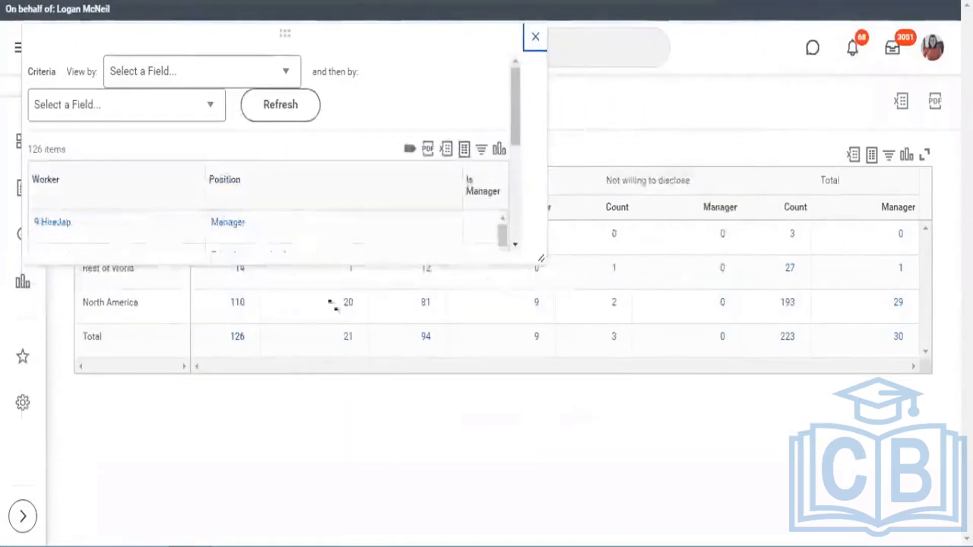
pyautogui.click(538, 45)
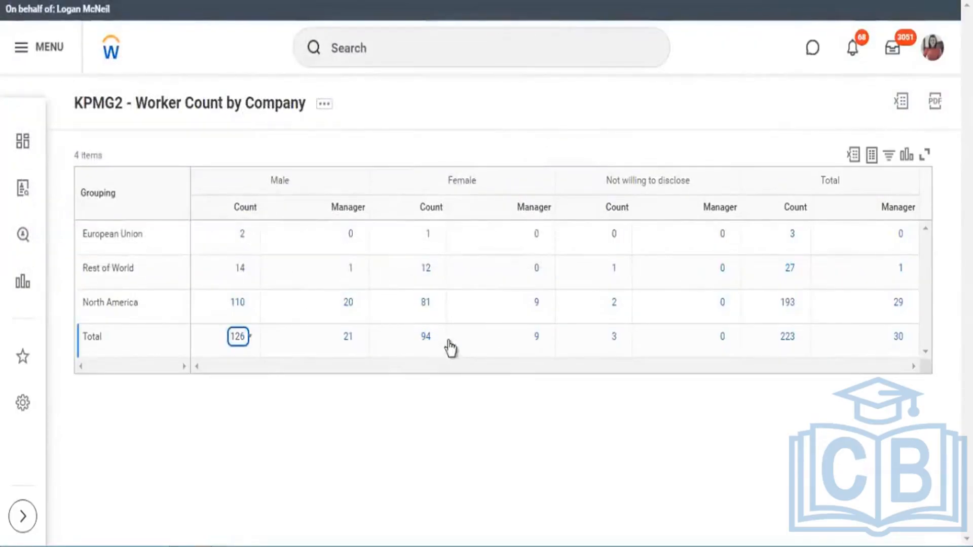
# Drill into the Rest of World Male Count and sort the listed workers by Is Manager in descending order
pyautogui.click(242, 270)
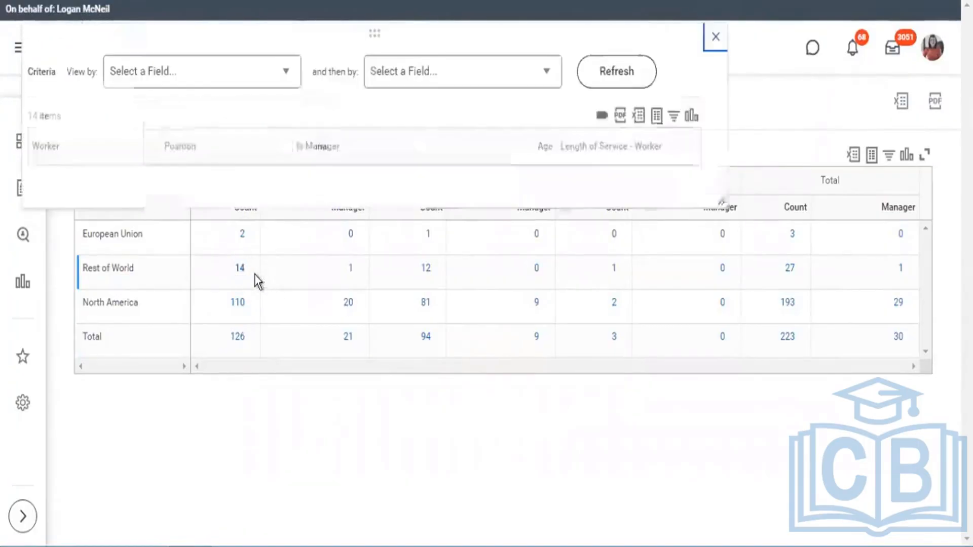
pyautogui.moveTo(720, 310); pyautogui.dragTo(844, 488)
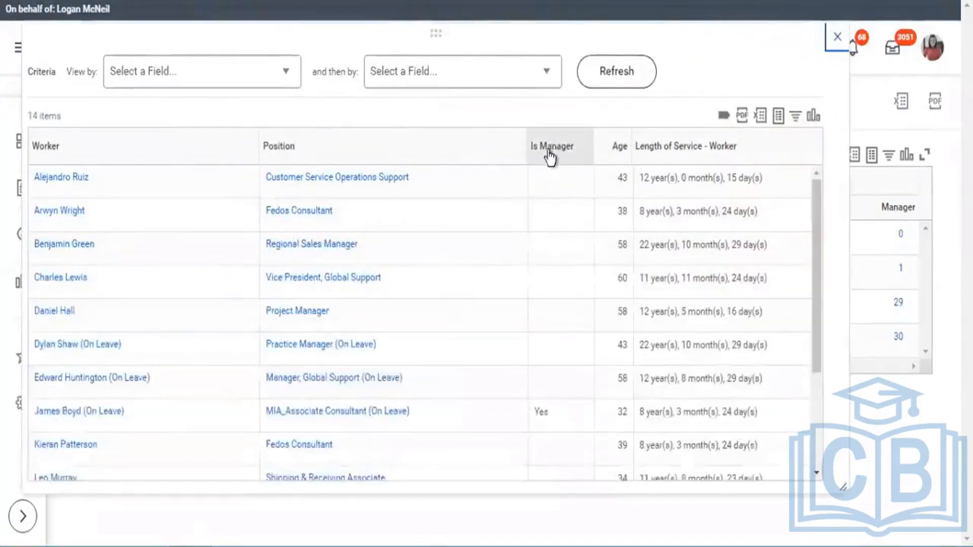
pyautogui.click(552, 154)
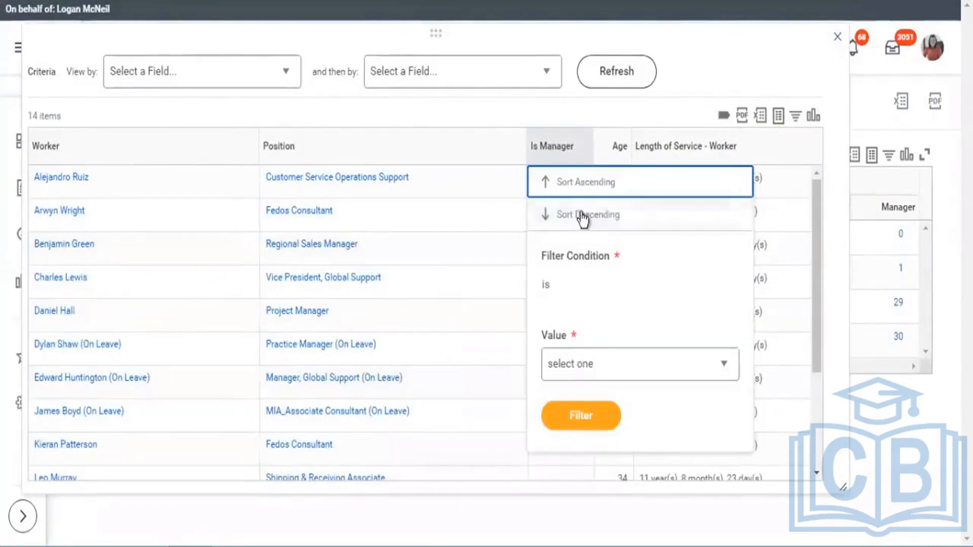
pyautogui.click(583, 216)
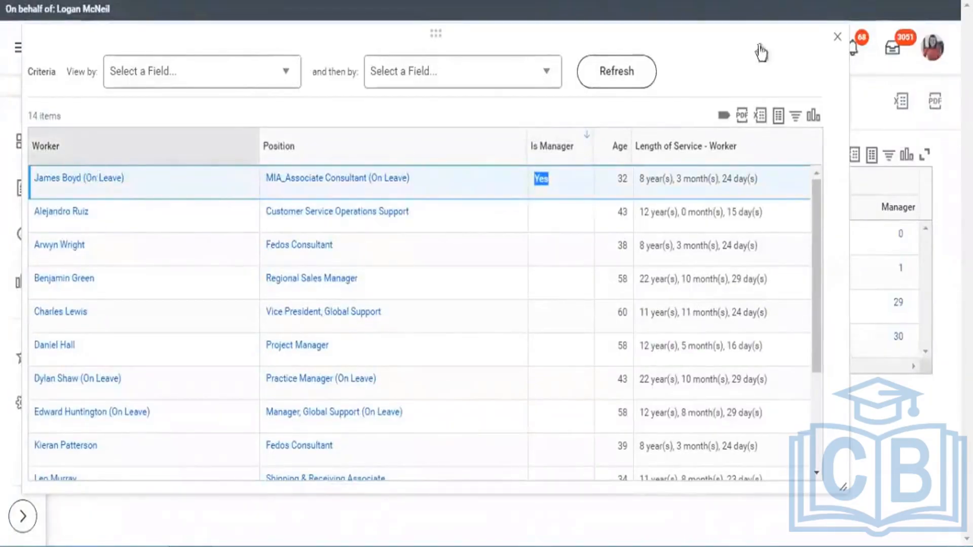
pyautogui.click(839, 40)
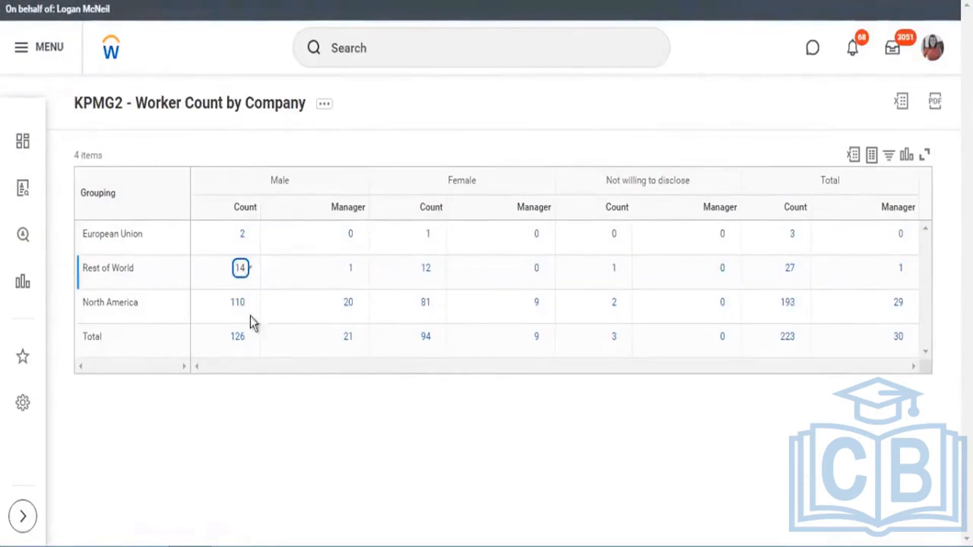
# Drill into the overall Count total and enlarge the worker list to examine its details and view criteria
pyautogui.click(787, 336)
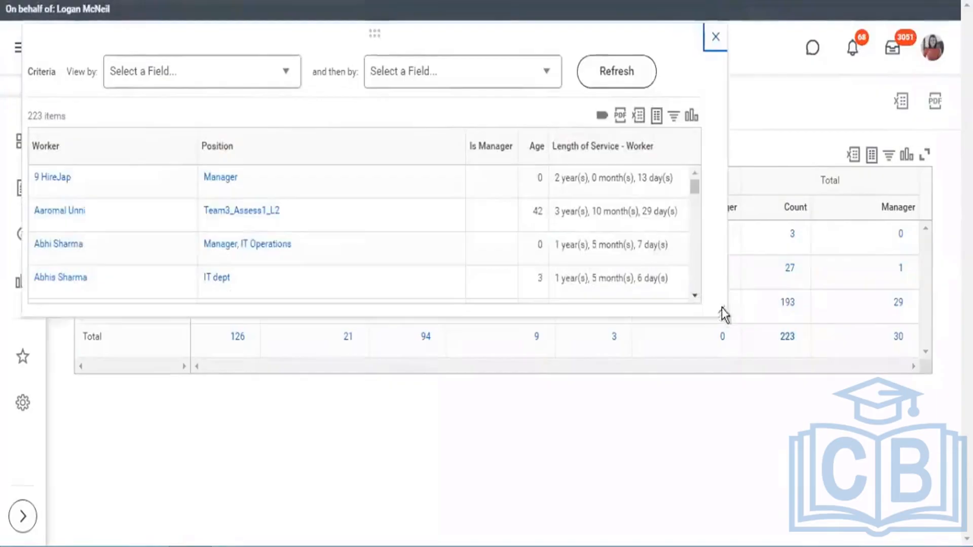
pyautogui.moveTo(721, 310); pyautogui.dragTo(863, 436)
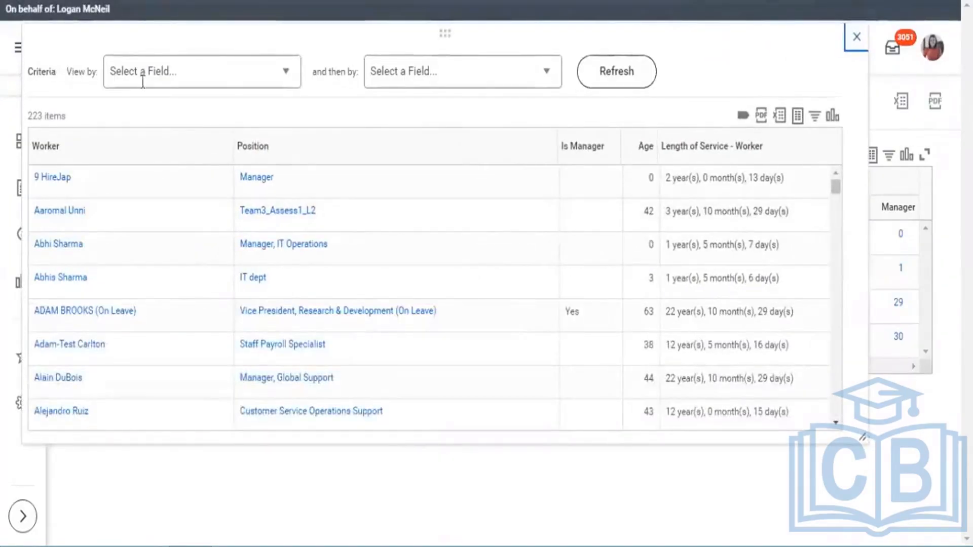
pyautogui.moveTo(54, 71); pyautogui.dragTo(542, 91)
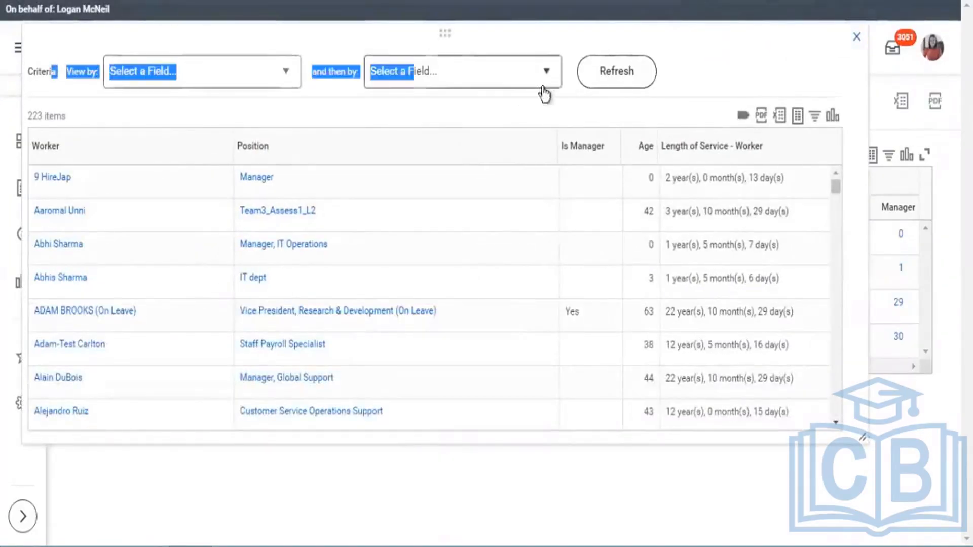
pyautogui.click(567, 82)
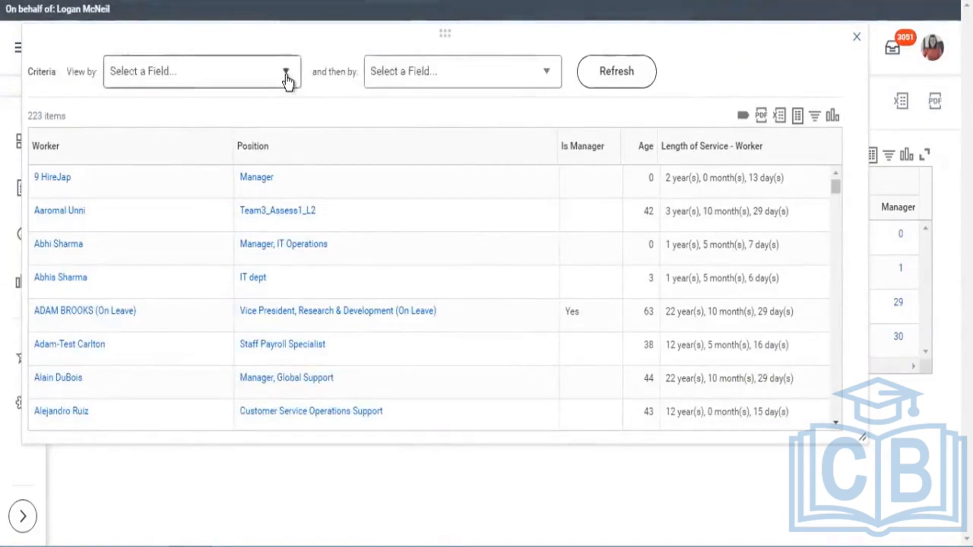
# View the drilled-down workers by Age Group and enlarge the results window to show every age band
pyautogui.click(286, 80)
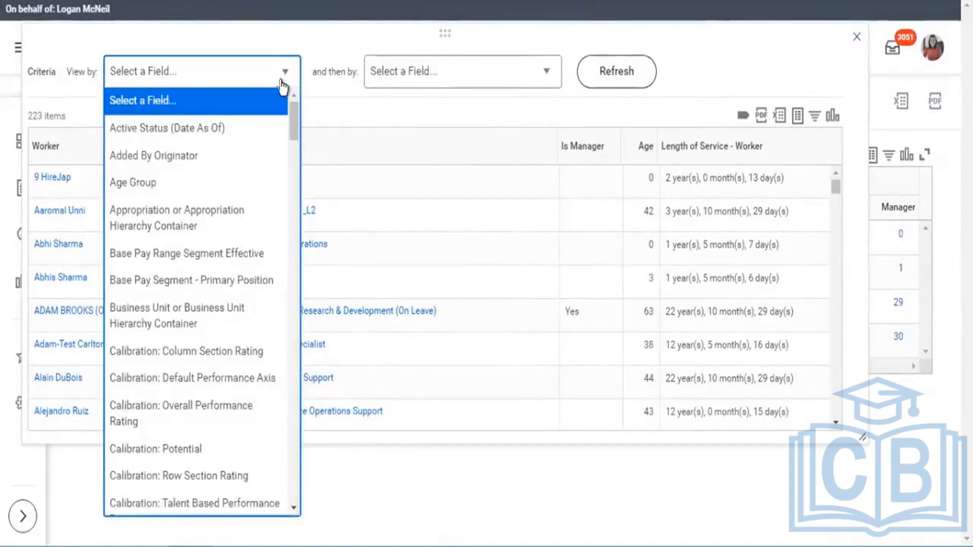
pyautogui.click(145, 185)
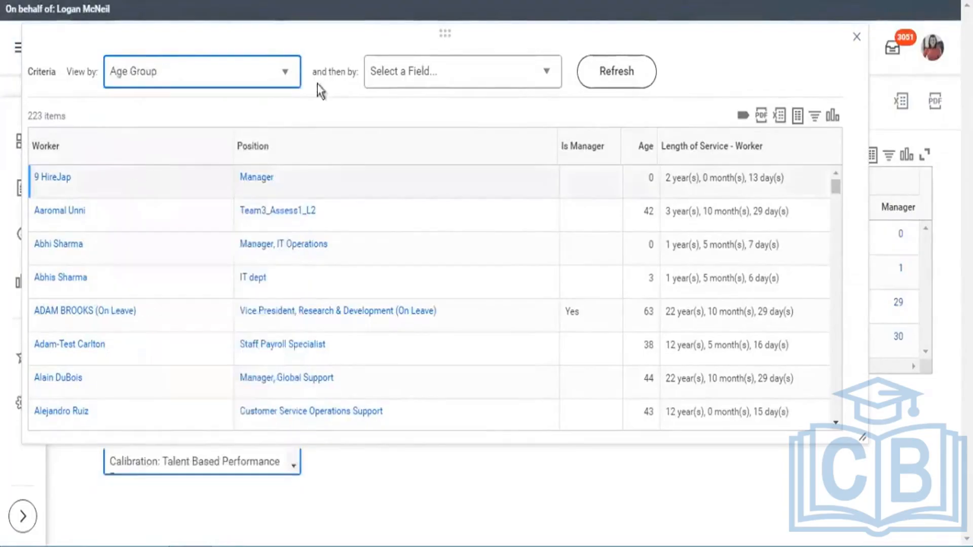
pyautogui.doubleClick(343, 76)
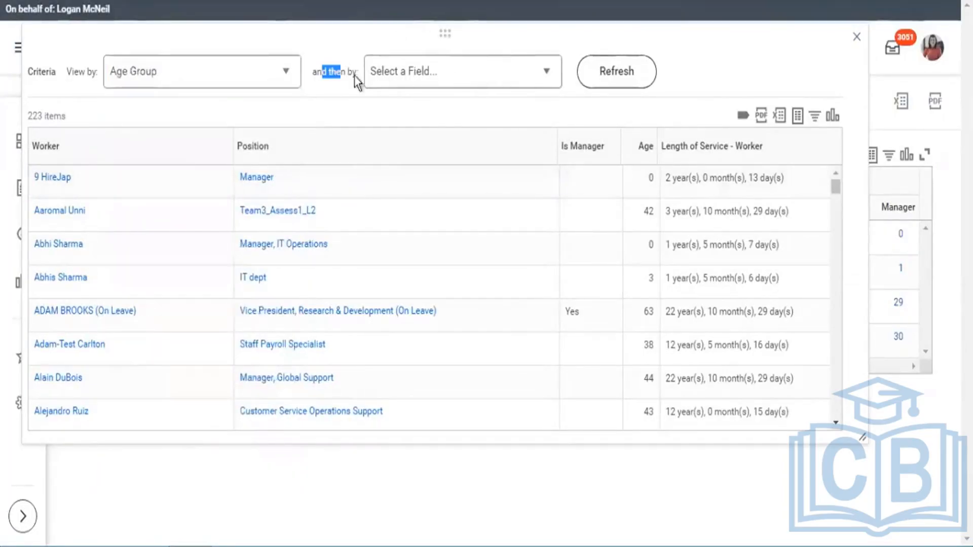
pyautogui.click(622, 77)
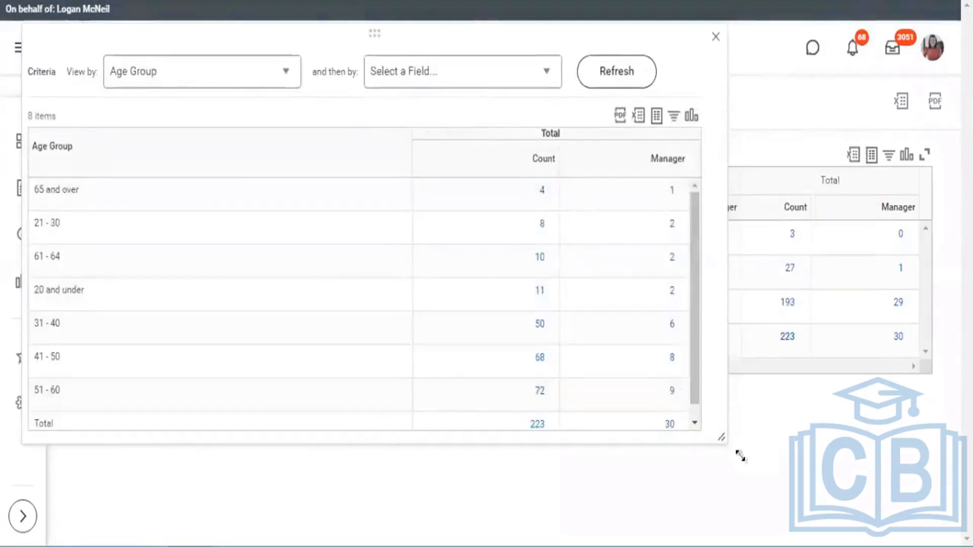
pyautogui.moveTo(740, 456); pyautogui.dragTo(782, 498)
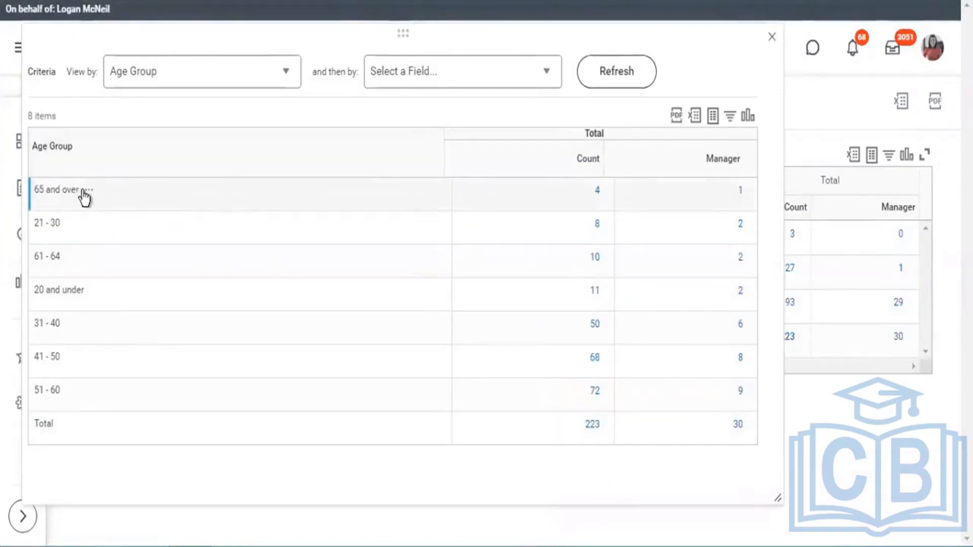
# Drill into the Count for the 51 - 60 age group and view those workers by Location, down to the total row
pyautogui.click(596, 393)
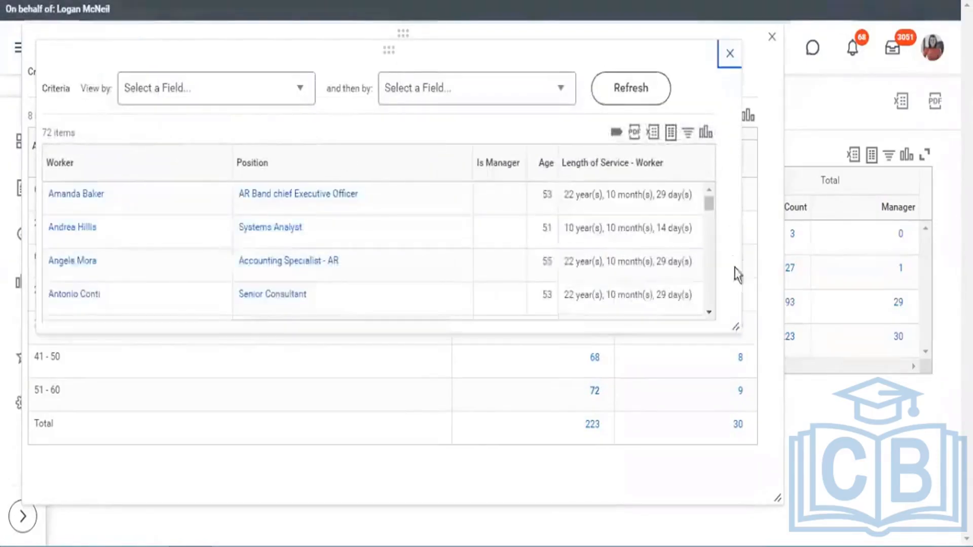
pyautogui.moveTo(734, 326); pyautogui.dragTo(764, 462)
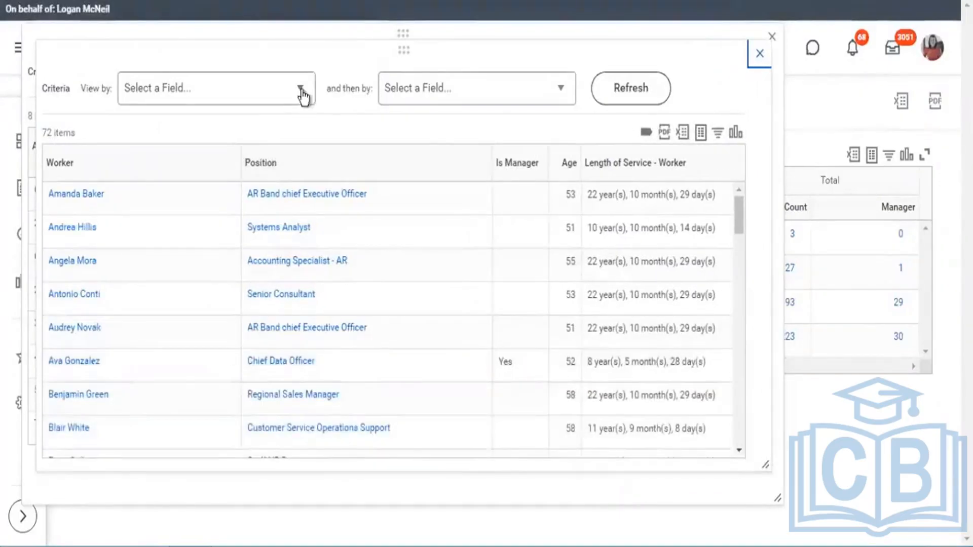
pyautogui.click(266, 93)
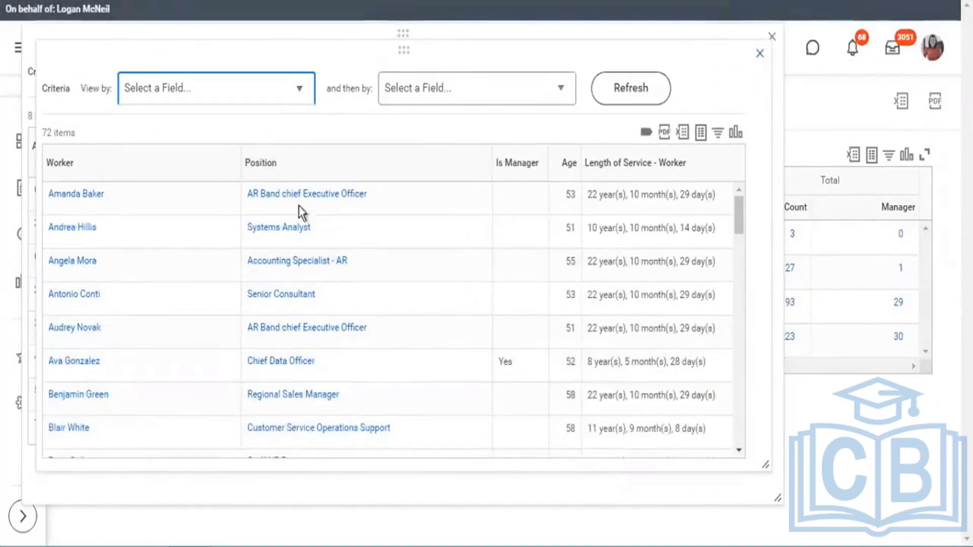
pyautogui.scroll(-5, 259, 185)
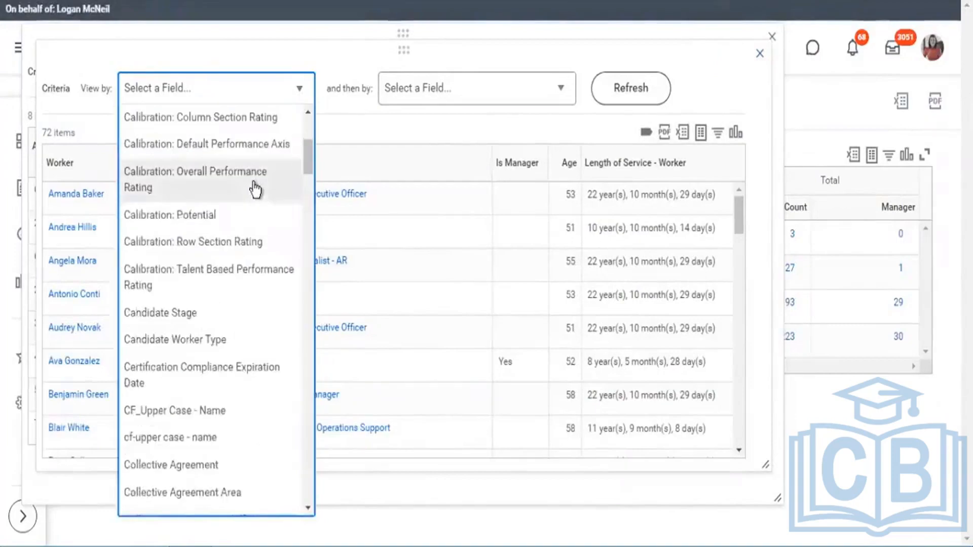
pyautogui.scroll(-7, 255, 191)
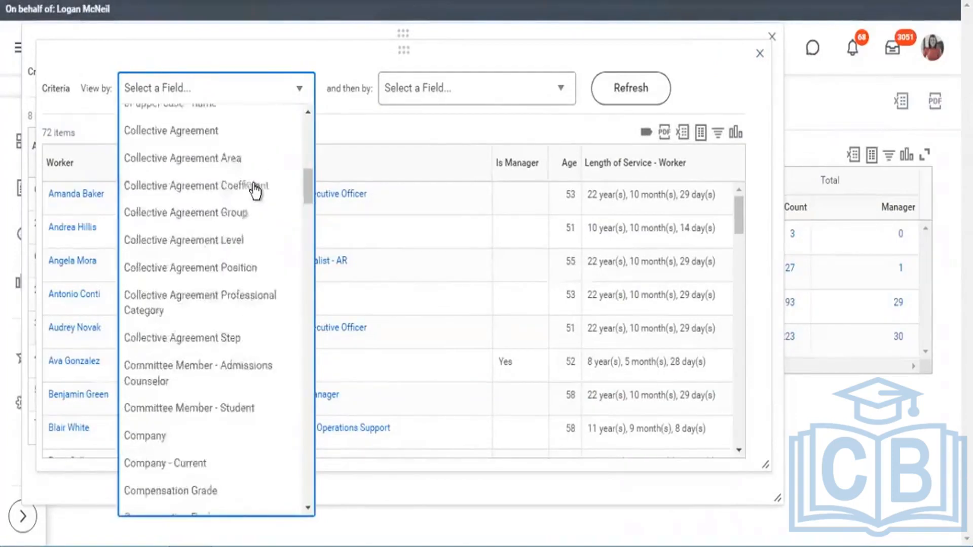
pyautogui.scroll(-3, 255, 191)
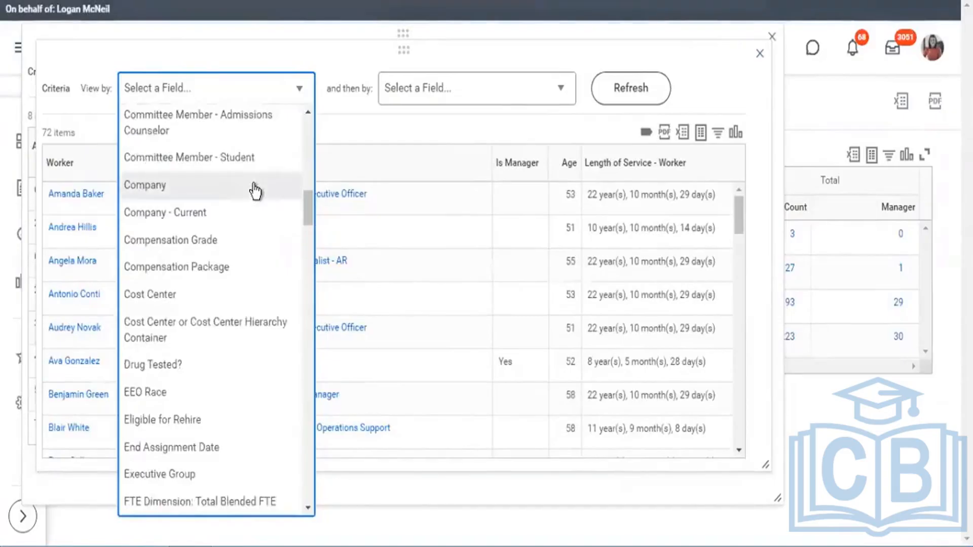
pyautogui.scroll(-4, 255, 191)
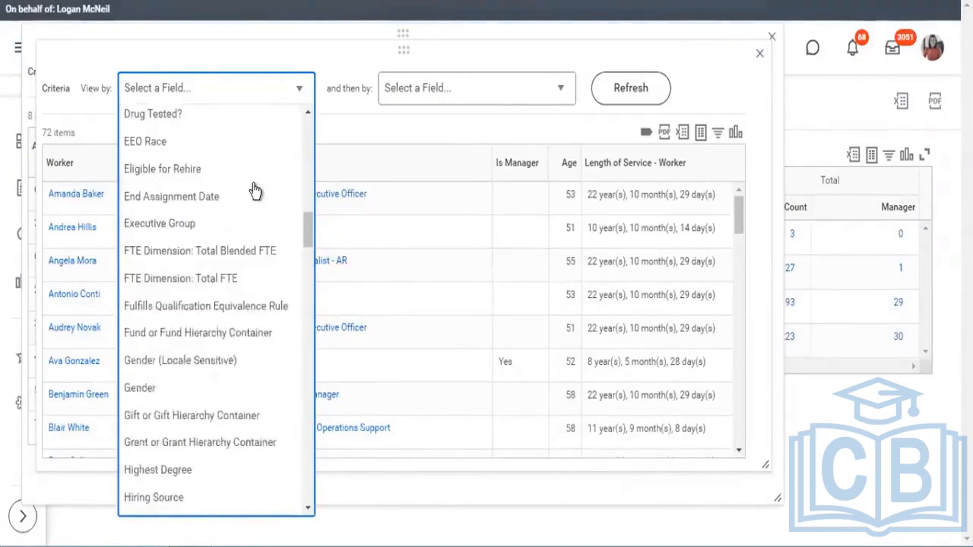
pyautogui.scroll(-4, 255, 191)
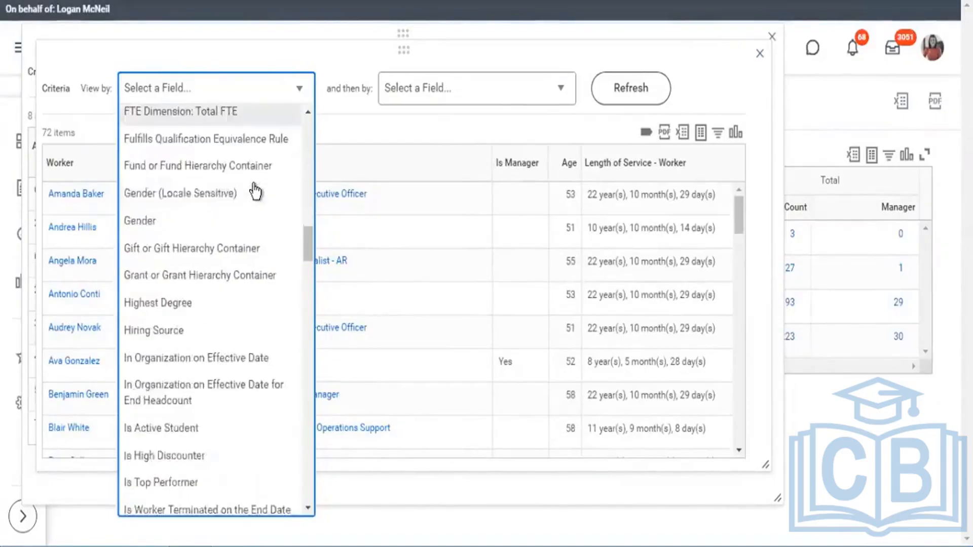
pyautogui.scroll(-2, 256, 191)
pyautogui.scroll(-2, 255, 191)
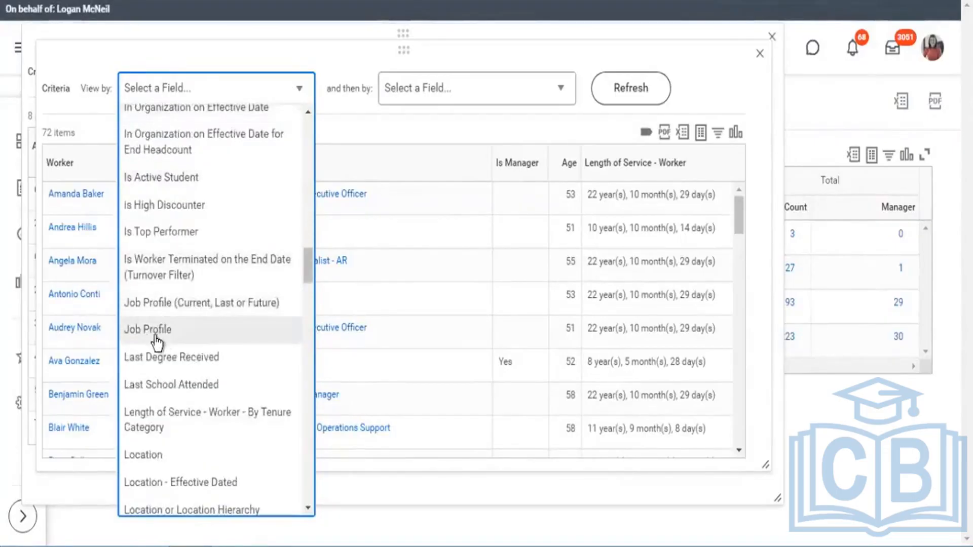
pyautogui.click(151, 458)
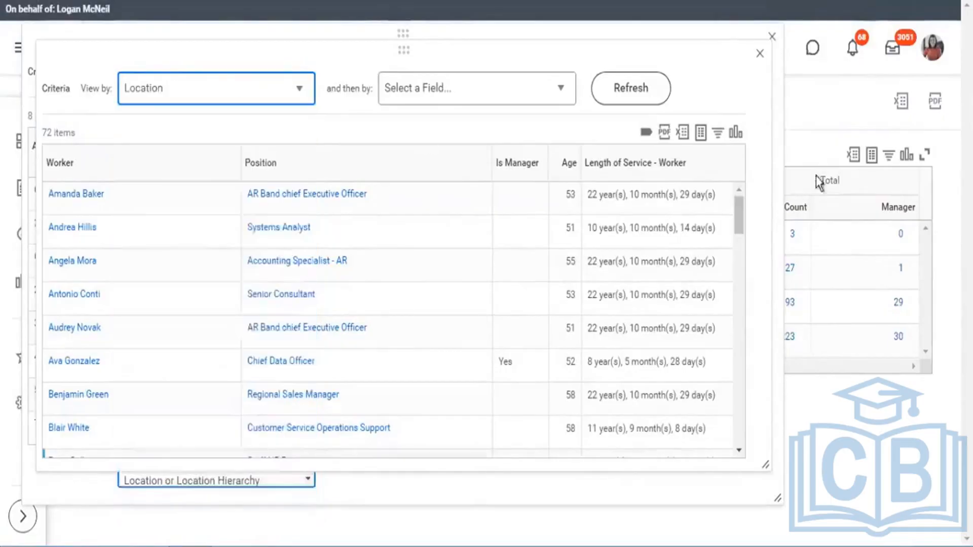
pyautogui.click(649, 95)
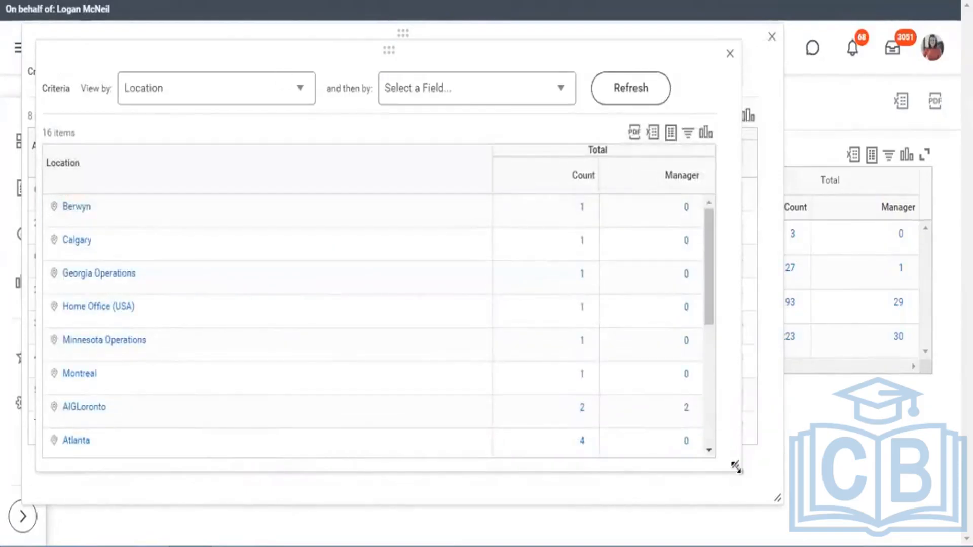
pyautogui.moveTo(748, 480); pyautogui.dragTo(760, 492)
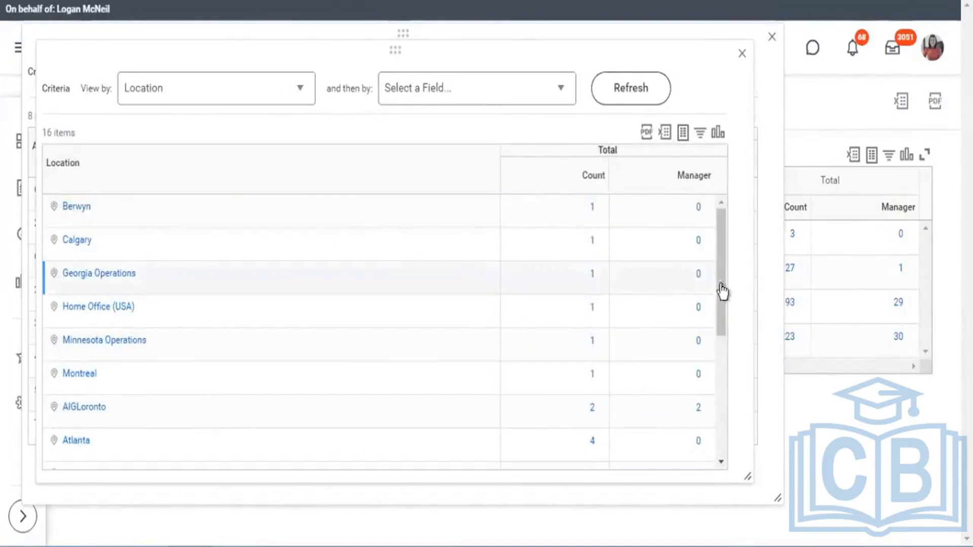
pyautogui.scroll(-5, 721, 406)
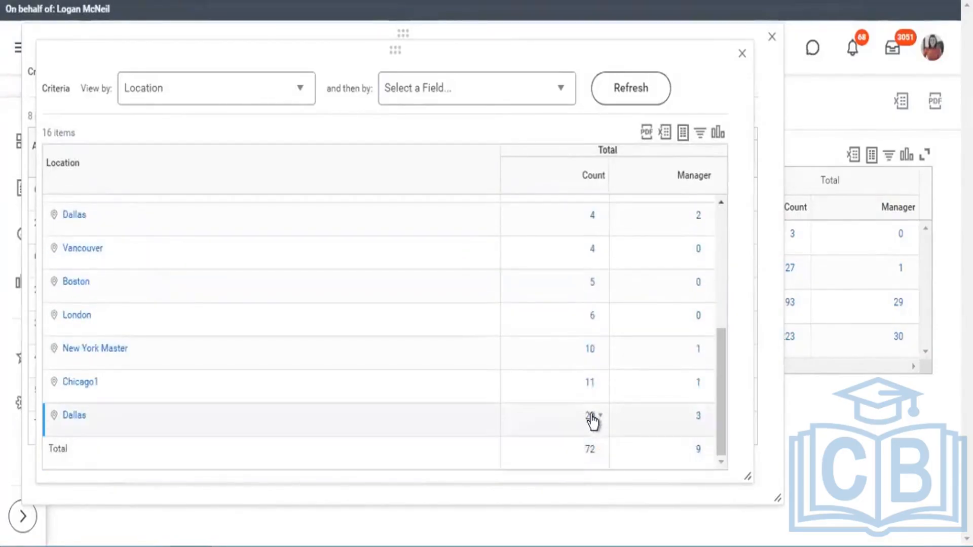
# Drill into the Count of 20 for Dallas and examine the fields available for viewing those workers
pyautogui.click(610, 417)
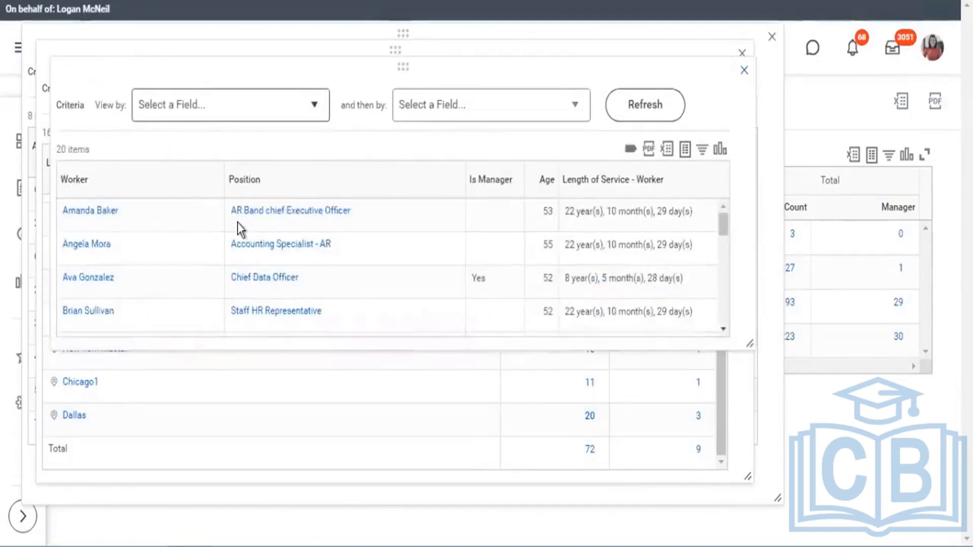
pyautogui.click(244, 106)
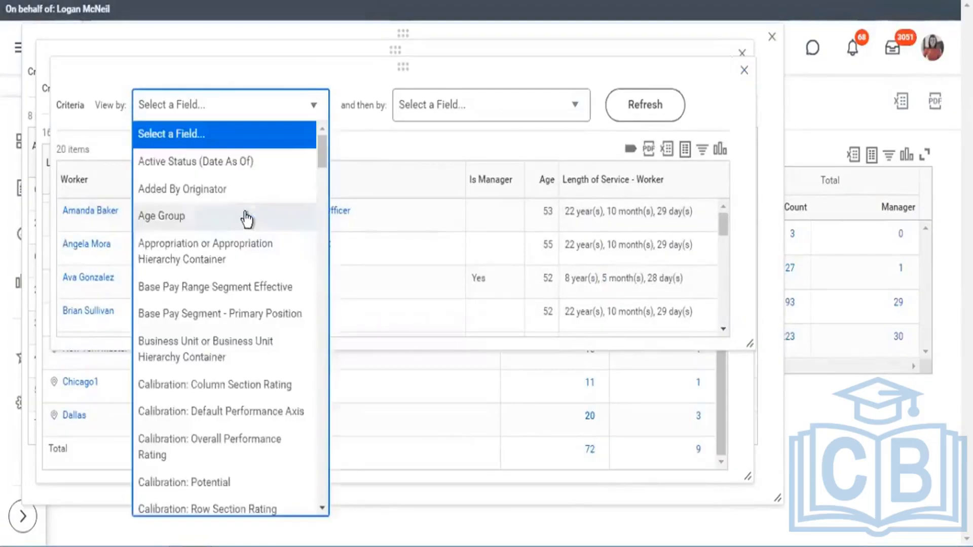
pyautogui.scroll(-5, 284, 213)
pyautogui.moveTo(326, 224); pyautogui.dragTo(330, 482)
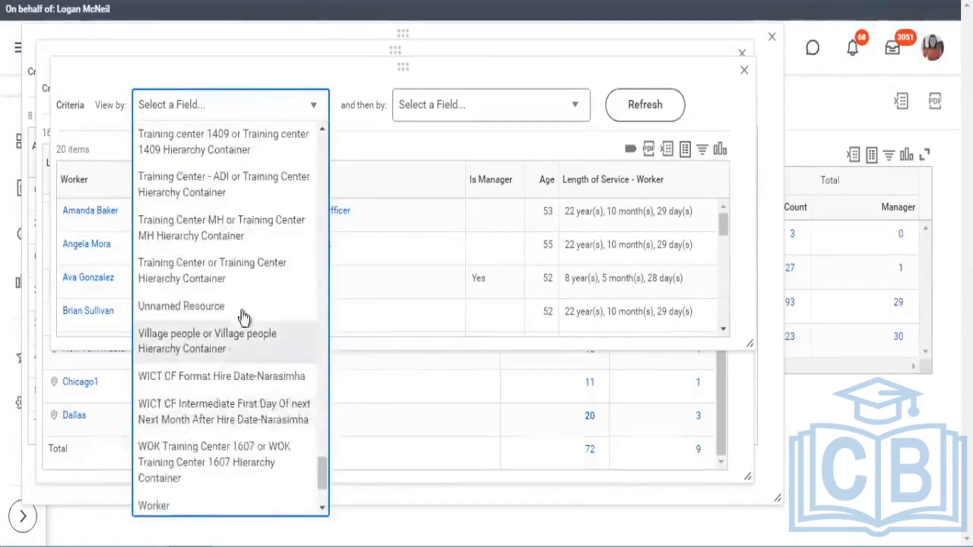
pyautogui.scroll(-3, 256, 385)
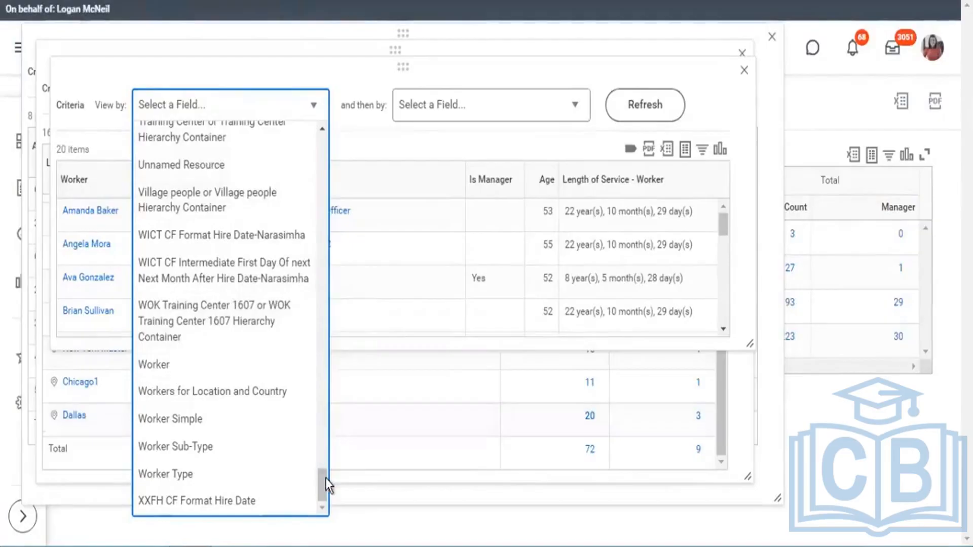
pyautogui.moveTo(325, 479); pyautogui.dragTo(324, 93)
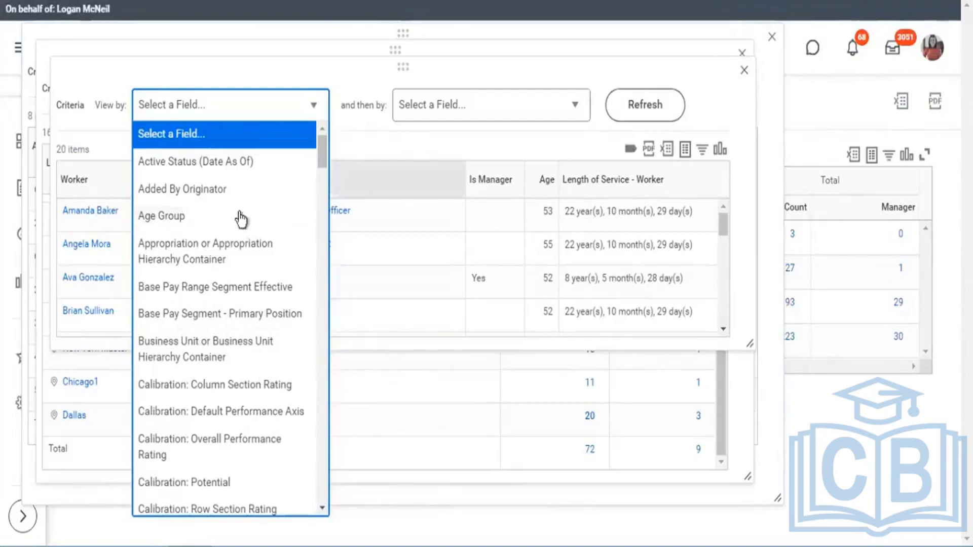
pyautogui.scroll(-5, 246, 223)
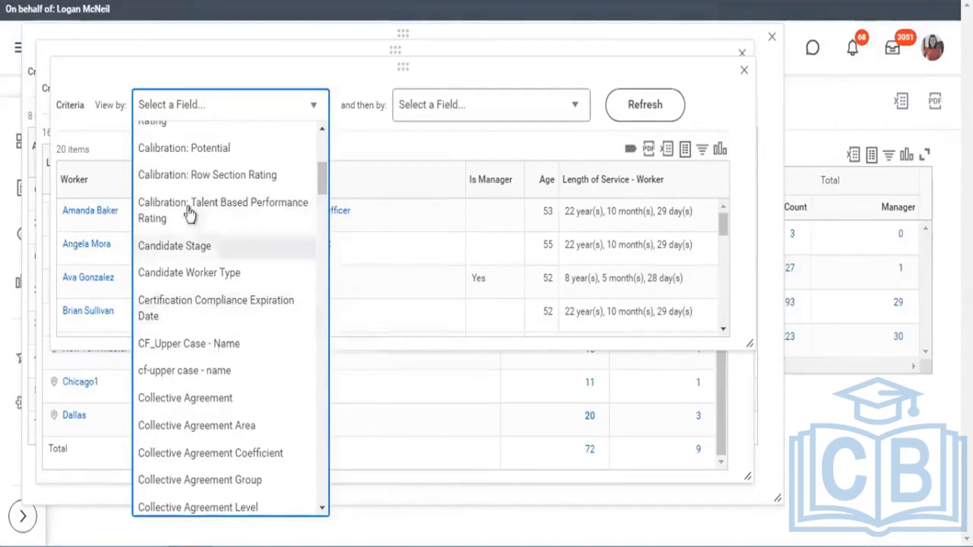
pyautogui.scroll(3, 229, 223)
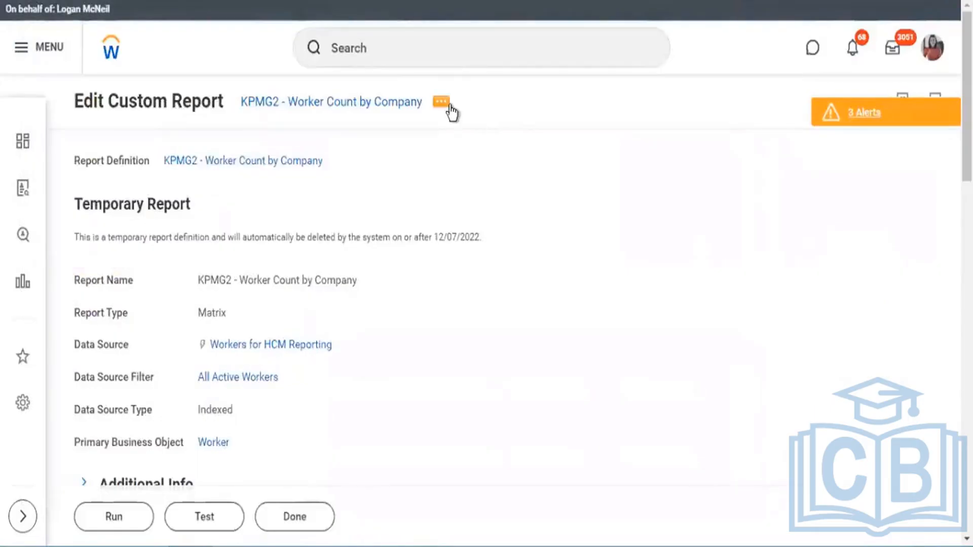
# Close the open drill-down windows and examine the View By fields offered for North America's total Count
pyautogui.click(450, 107)
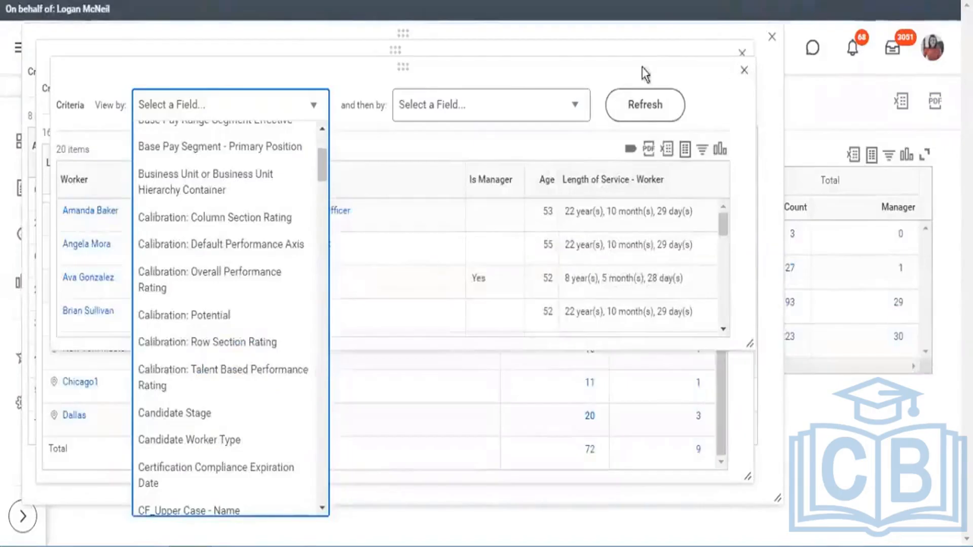
pyautogui.click(744, 70)
pyautogui.click(742, 53)
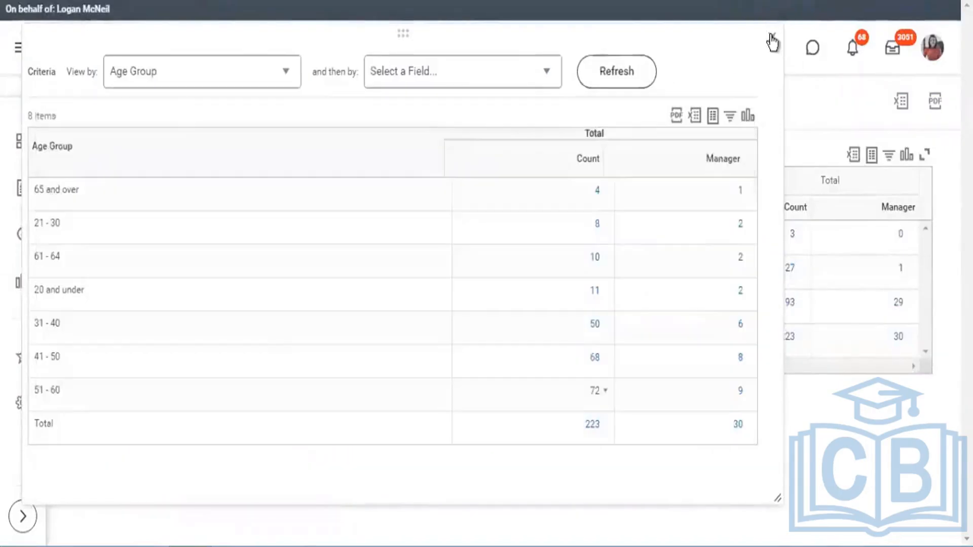
pyautogui.click(790, 340)
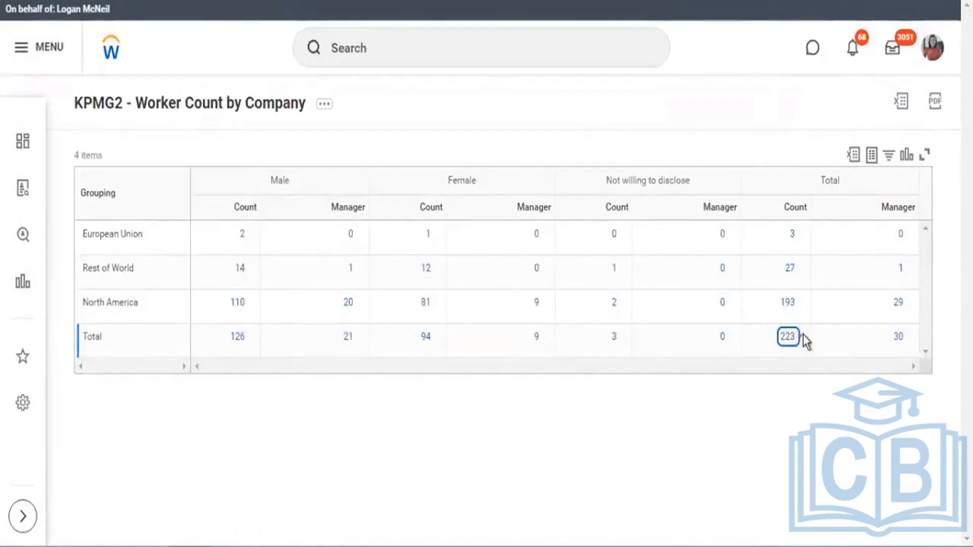
pyautogui.click(801, 302)
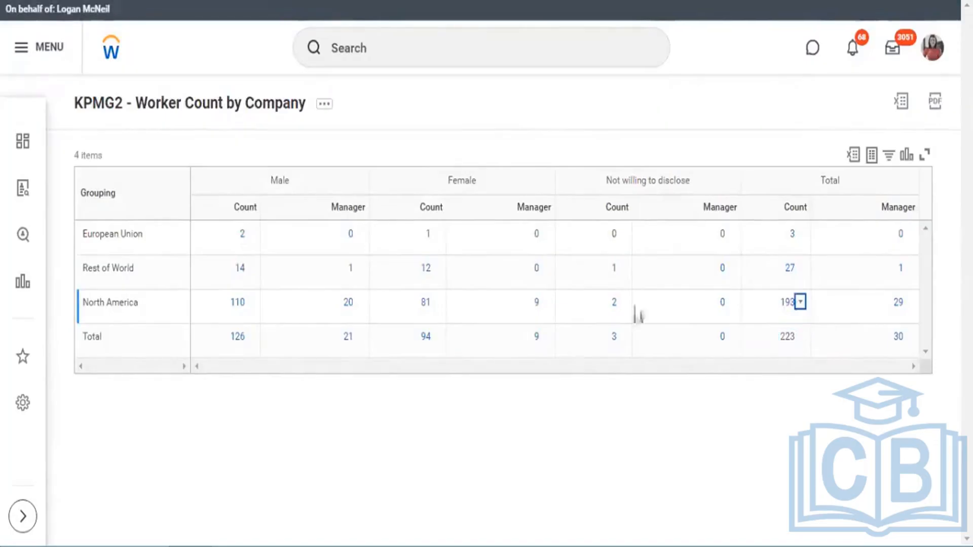
pyautogui.scroll(-3, 602, 133)
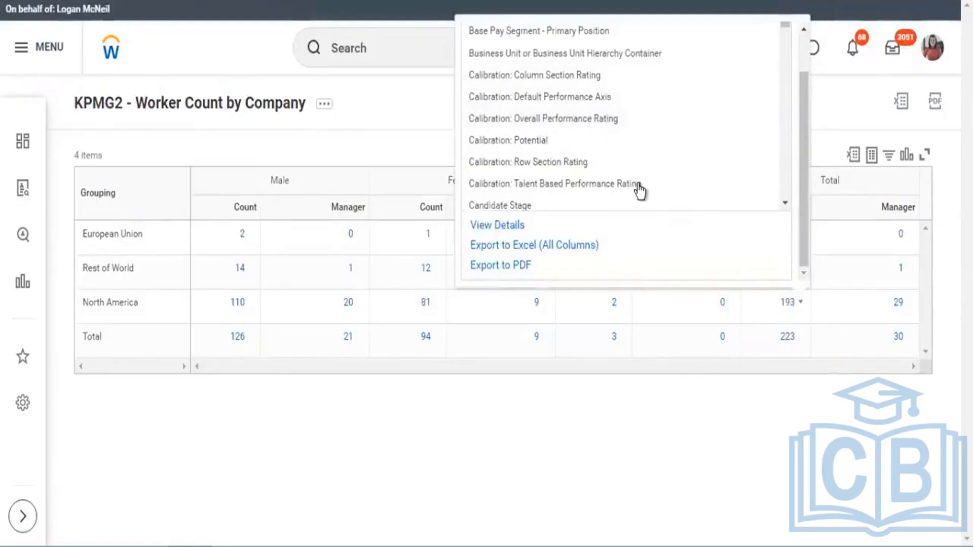
pyautogui.scroll(2, 649, 178)
pyautogui.scroll(2, 502, 100)
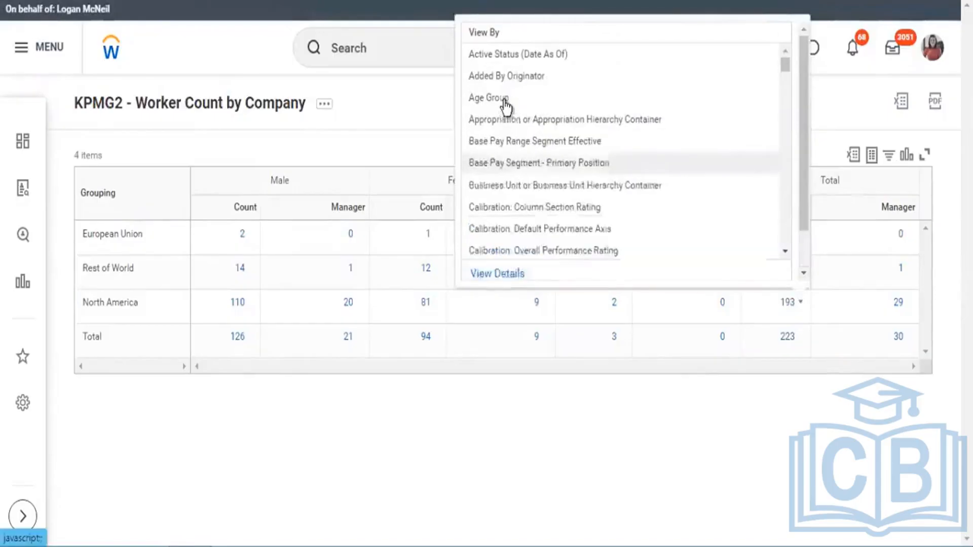
pyautogui.click(561, 99)
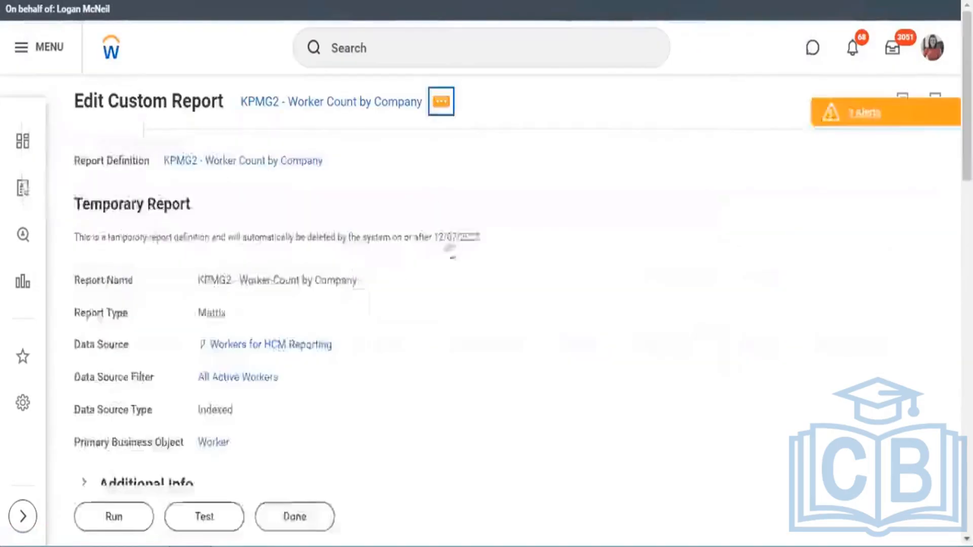
# Open the KPMG2 - Worker Count by Company report definition for editing and bring up its Drill Down settings for Group By Fields
pyautogui.click(441, 101)
pyautogui.moveTo(569, 178)
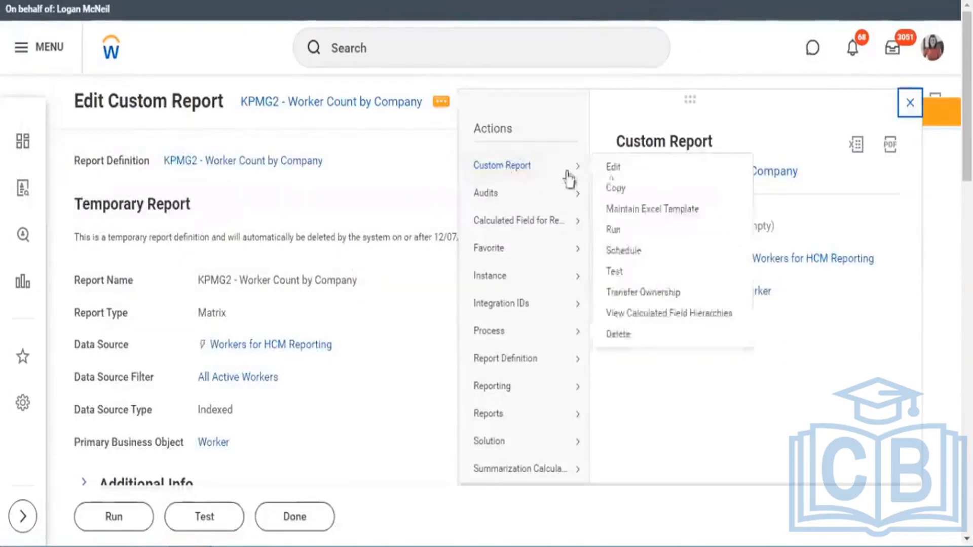
pyautogui.click(612, 167)
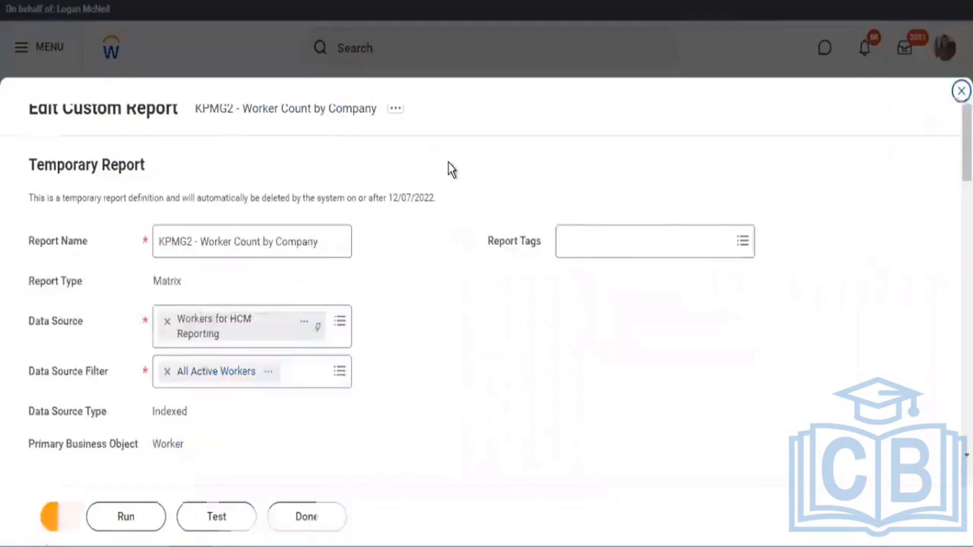
pyautogui.scroll(-10, 456, 162)
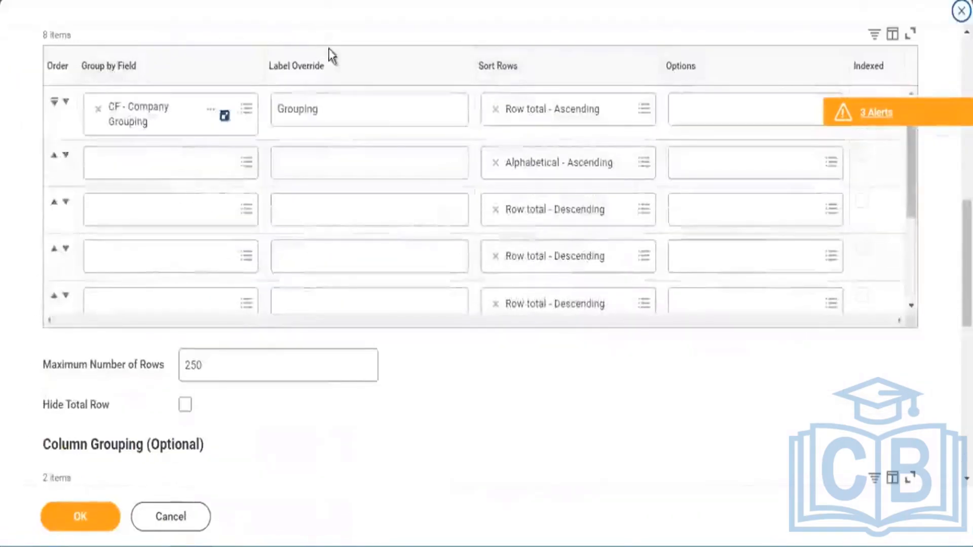
pyautogui.scroll(2, 161, 127)
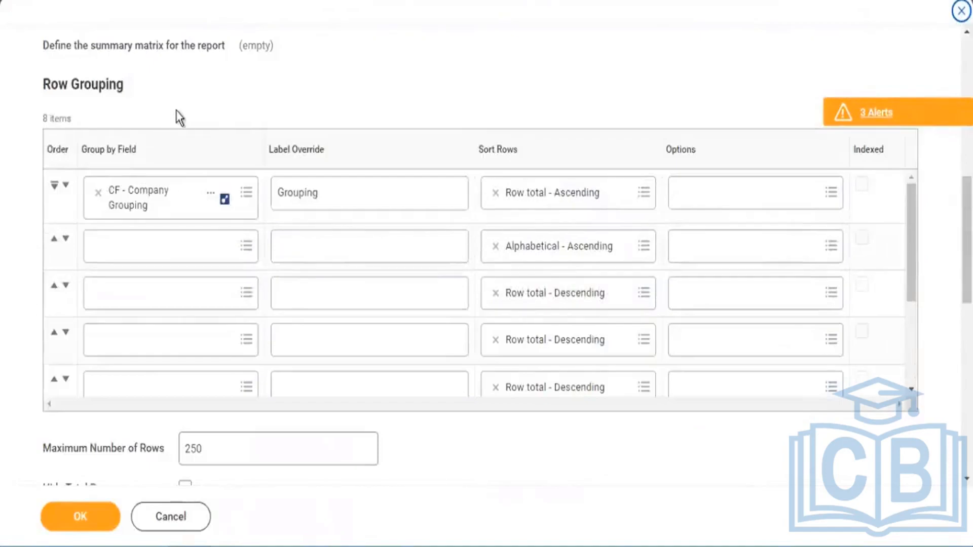
pyautogui.scroll(4, 176, 111)
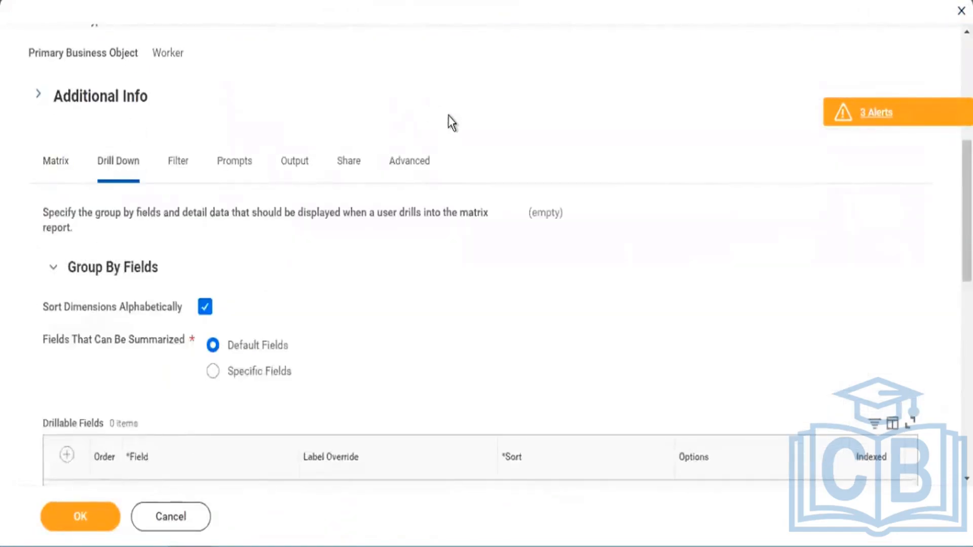
pyautogui.scroll(-8, 448, 114)
pyautogui.scroll(8, 258, 126)
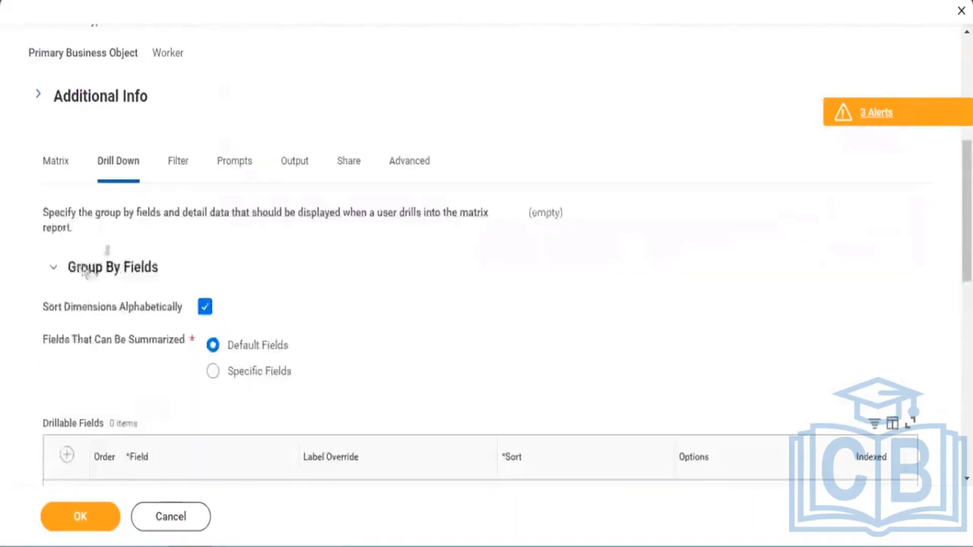
# Switch the fields that can be summarized to Specific Fields and add Age Group as the first drillable field
pyautogui.tripleClick(133, 348)
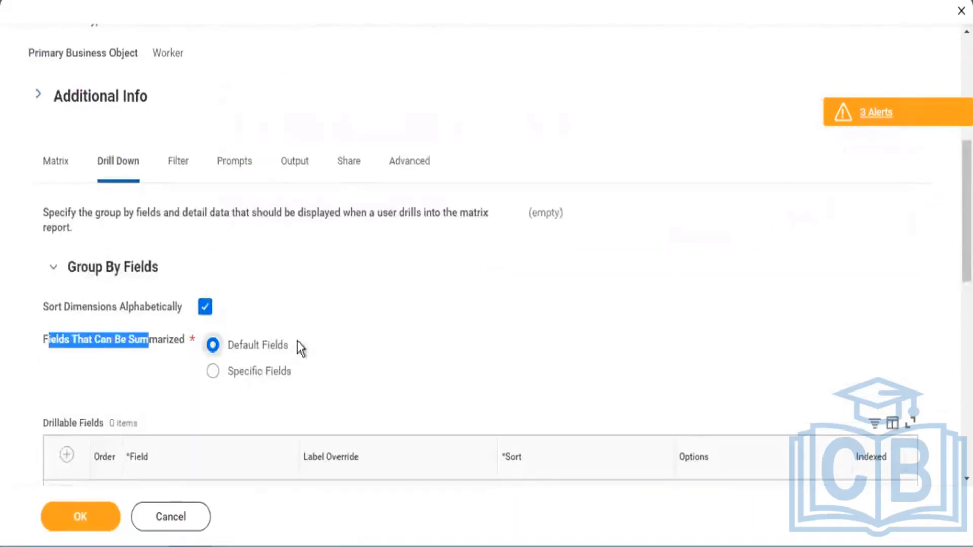
pyautogui.moveTo(296, 345); pyautogui.dragTo(241, 350)
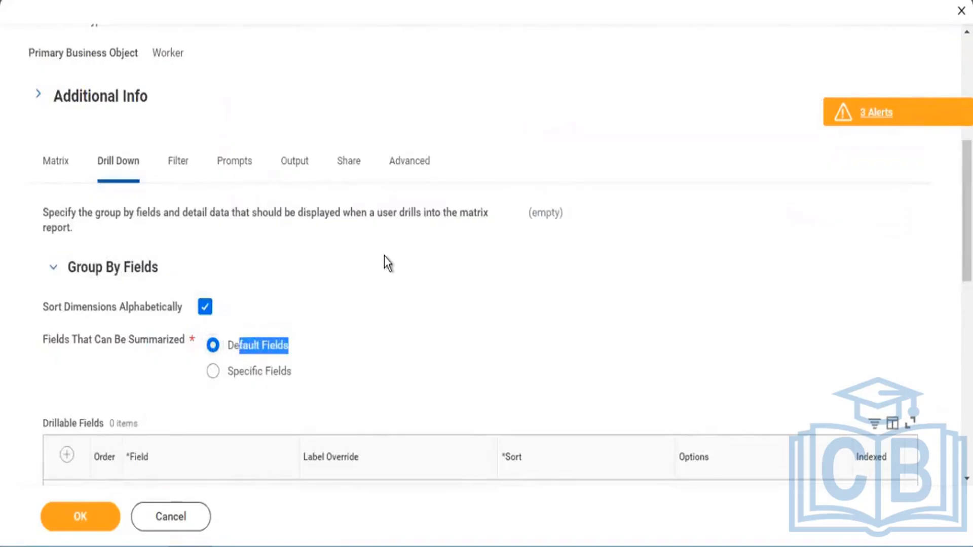
pyautogui.scroll(-4, 160, 272)
pyautogui.click(67, 287)
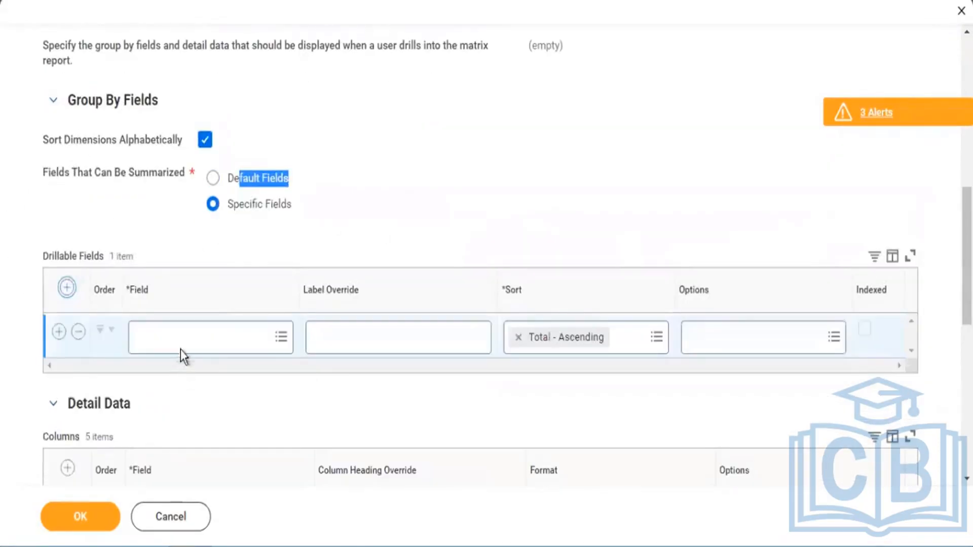
pyautogui.click(187, 346)
pyautogui.write('age group')
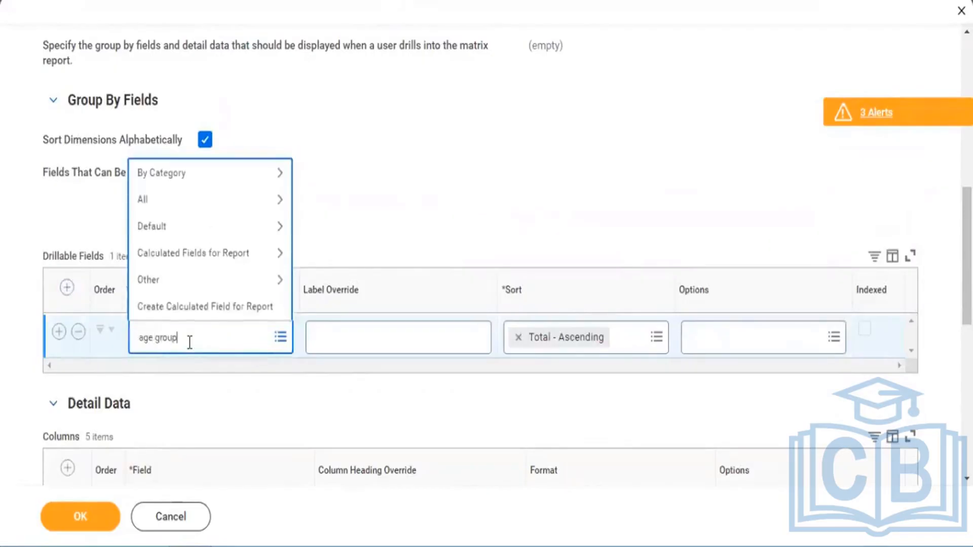
pyautogui.press('Return')
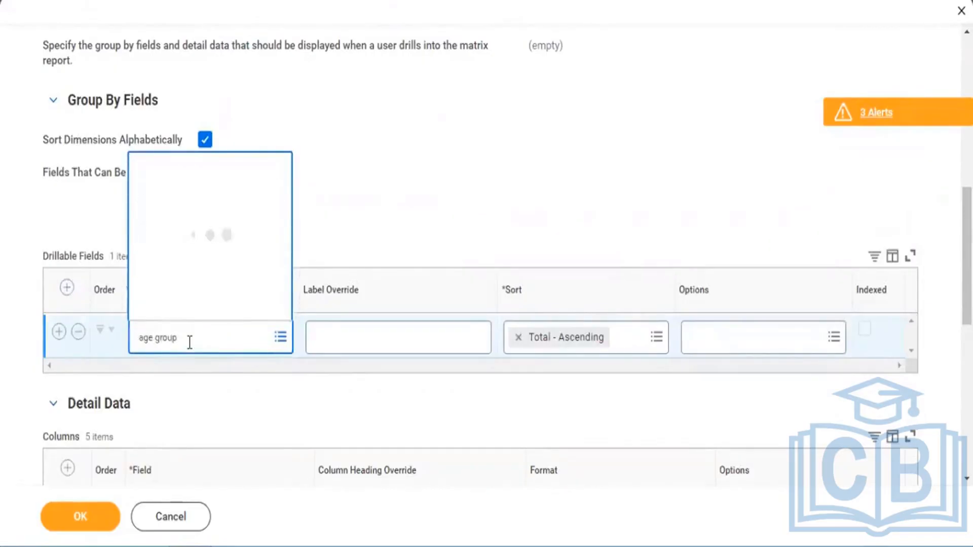
pyautogui.click(178, 83)
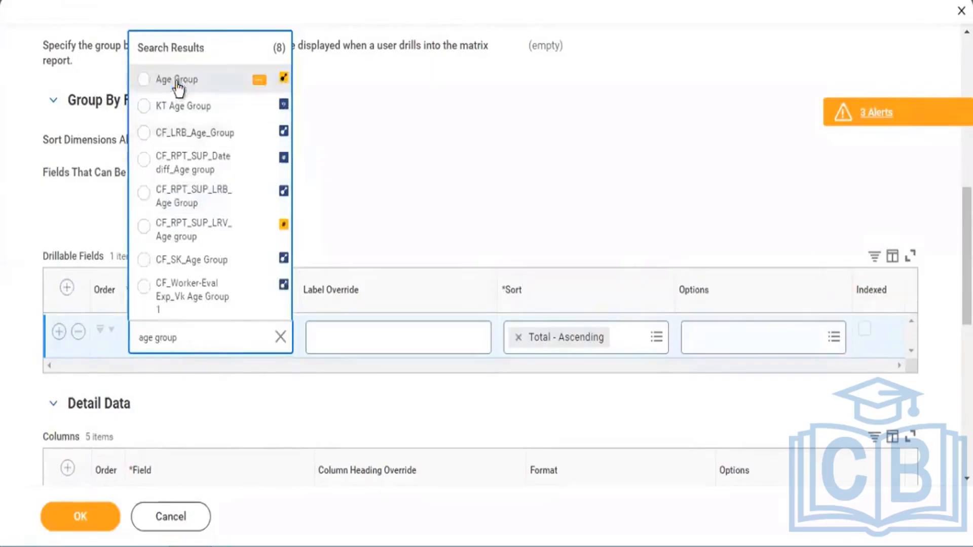
# Add a second row to the Drillable Fields and search its field for "managem level"
pyautogui.click(58, 335)
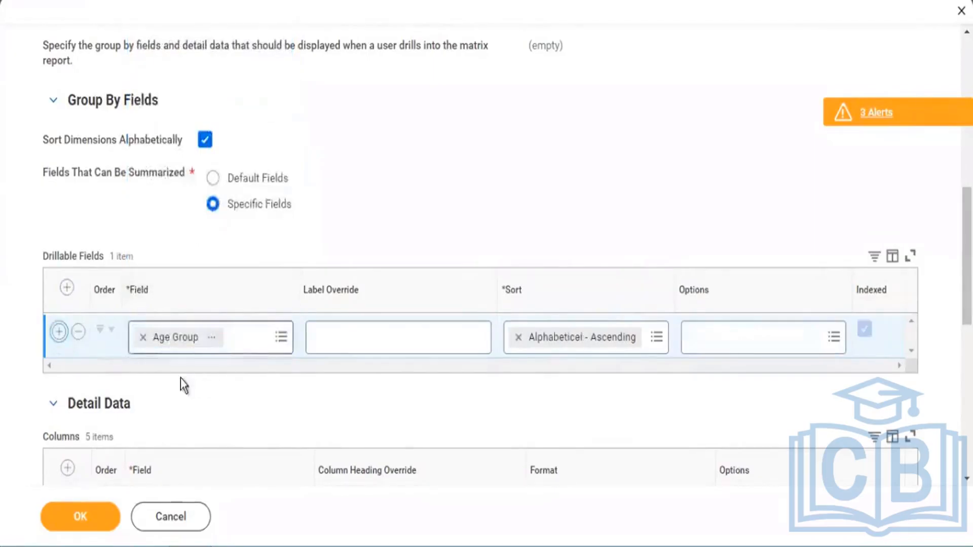
pyautogui.scroll(-3, 180, 378)
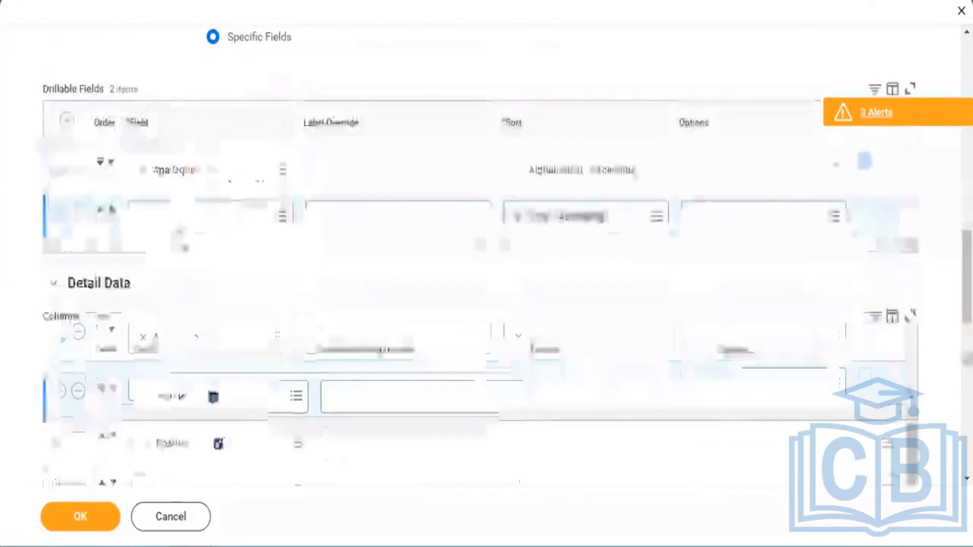
pyautogui.click(180, 219)
pyautogui.write('m')
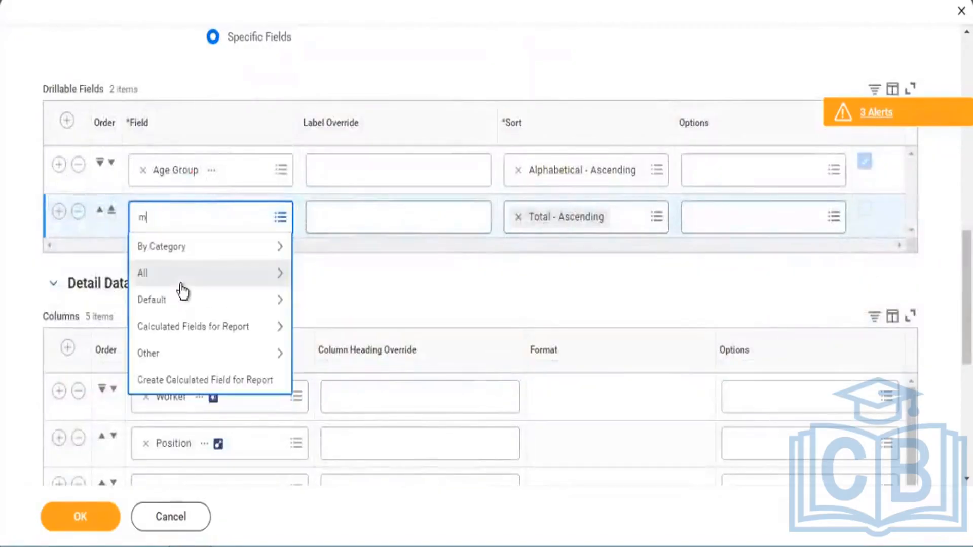
pyautogui.write('angem')
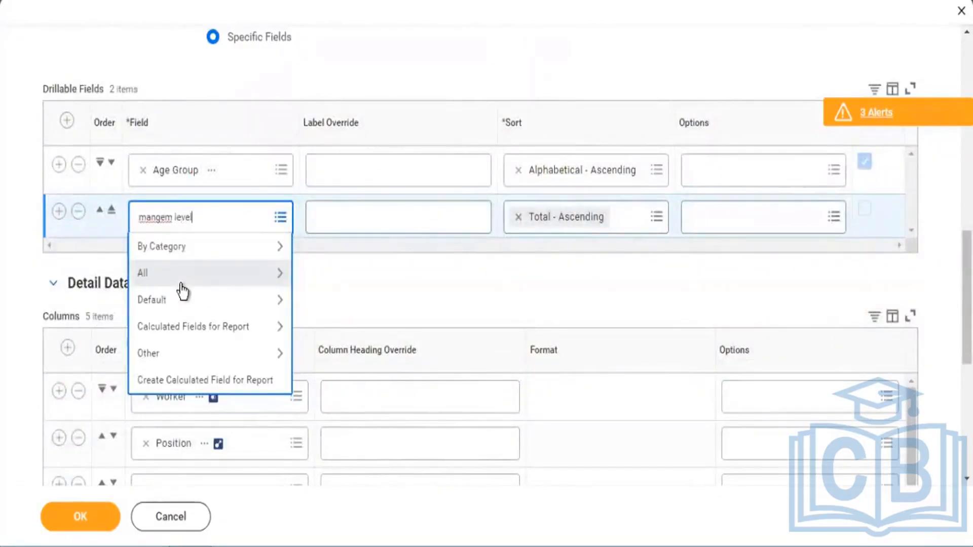
pyautogui.write(' level')
pyautogui.press('Return')
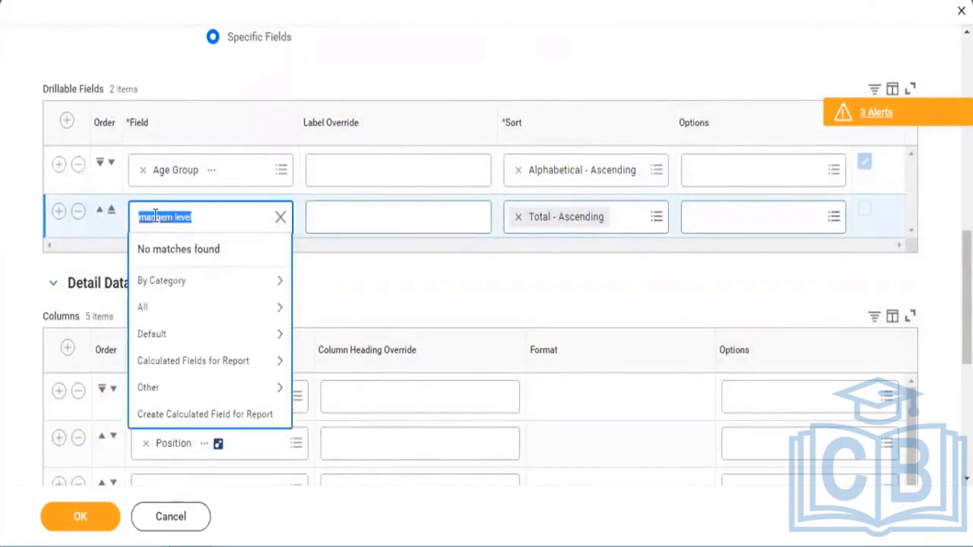
pyautogui.click(155, 218)
pyautogui.write('a')
pyautogui.press('Return')
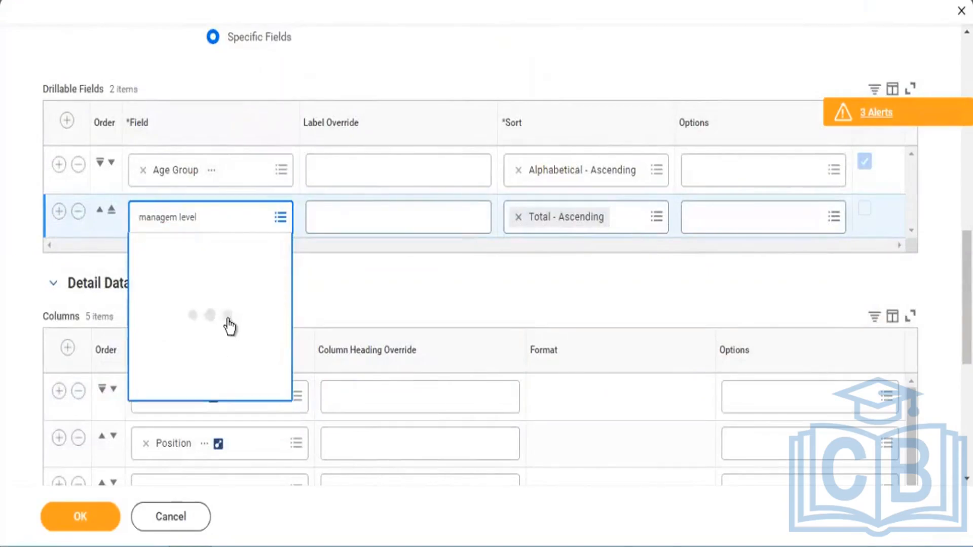
# Look through the matching fields and choose Management Level as the second drillable field
pyautogui.scroll(-8, 241, 365)
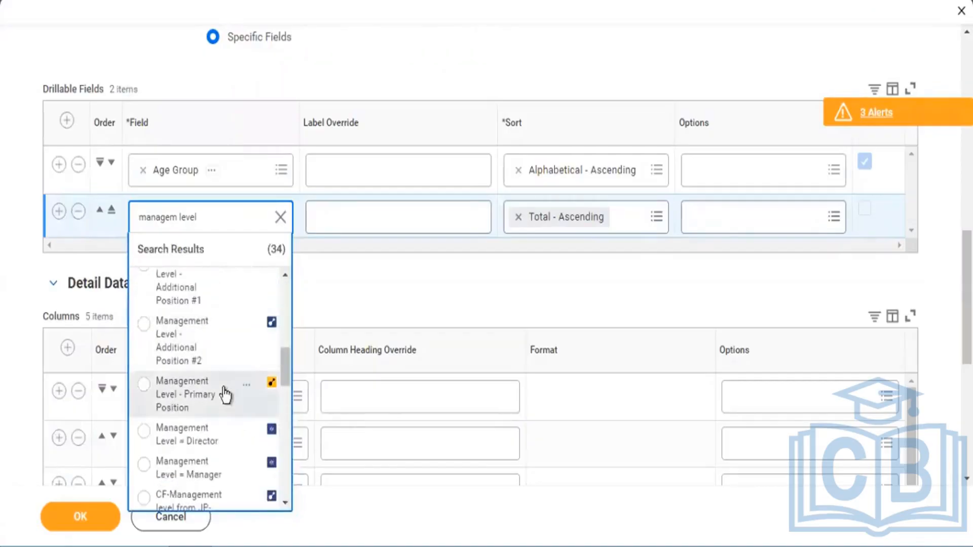
pyautogui.scroll(-3, 225, 391)
pyautogui.scroll(-8, 228, 386)
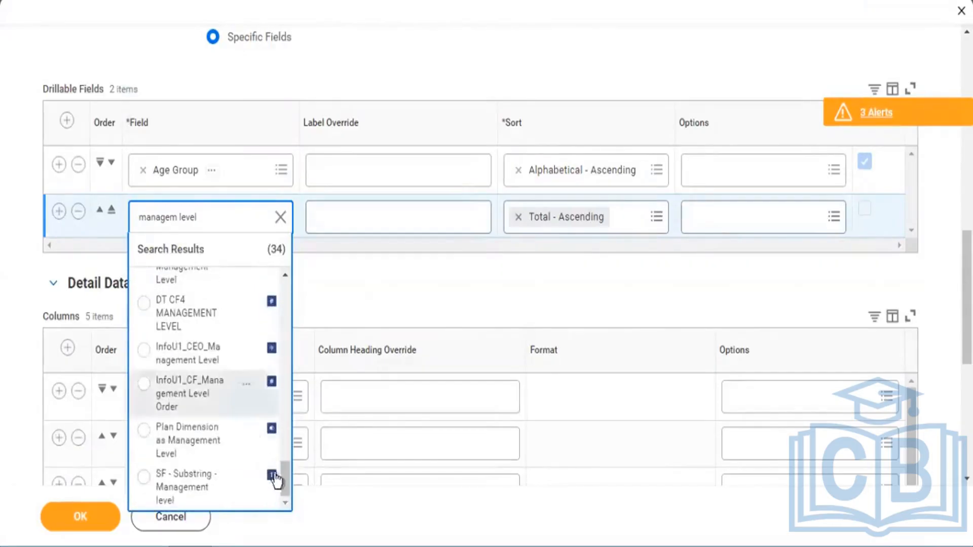
pyautogui.moveTo(282, 471); pyautogui.dragTo(284, 342)
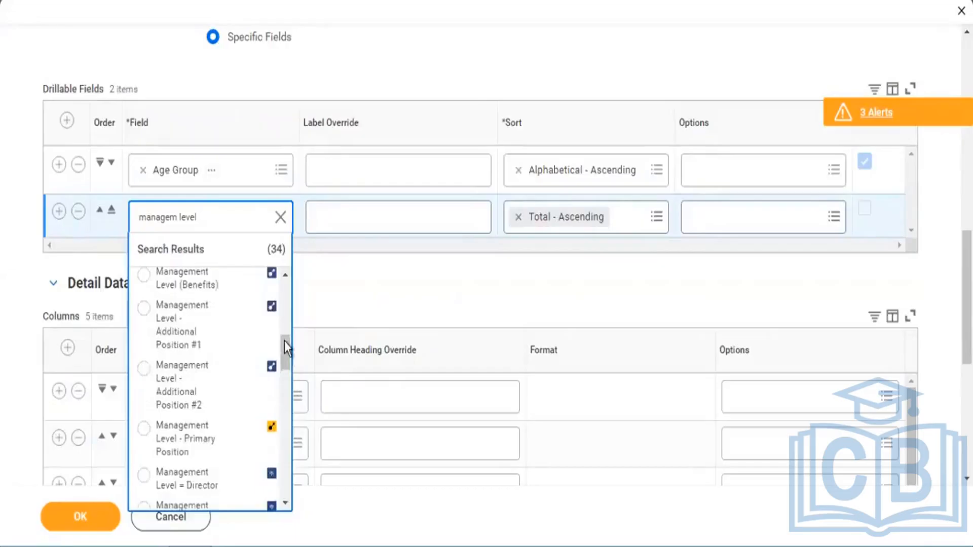
pyautogui.scroll(2, 208, 348)
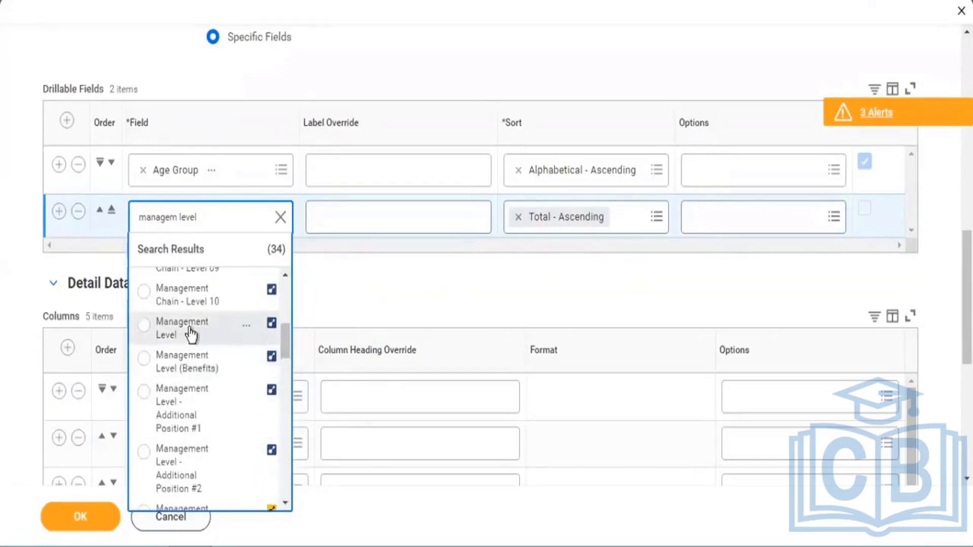
pyautogui.click(192, 332)
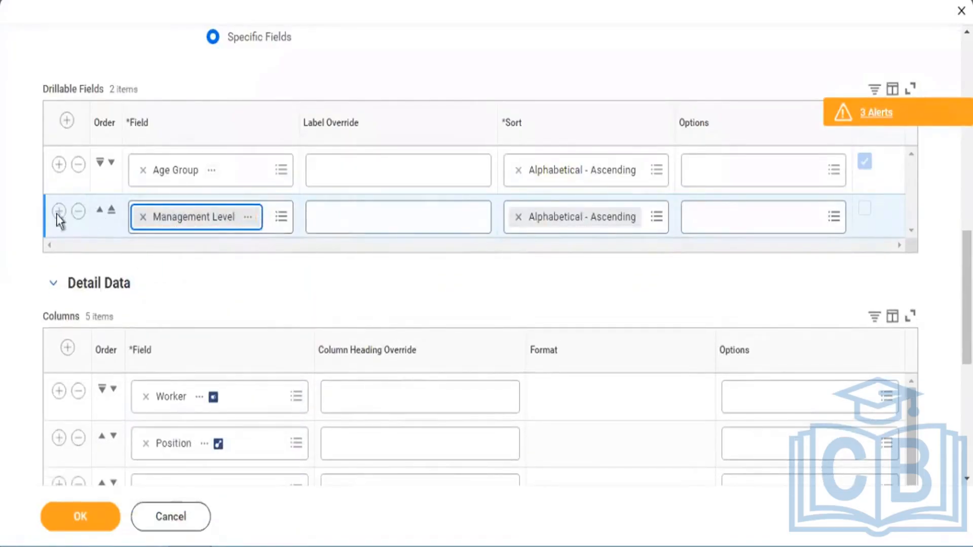
# Add a third drillable field row, check the Management Level field's details, and set the new row's field to Job Profile
pyautogui.click(58, 212)
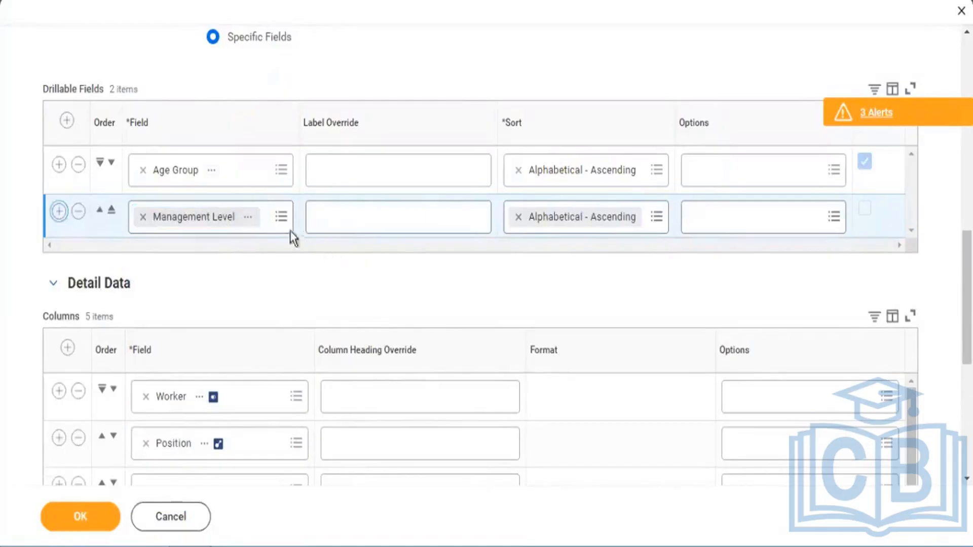
pyautogui.click(248, 218)
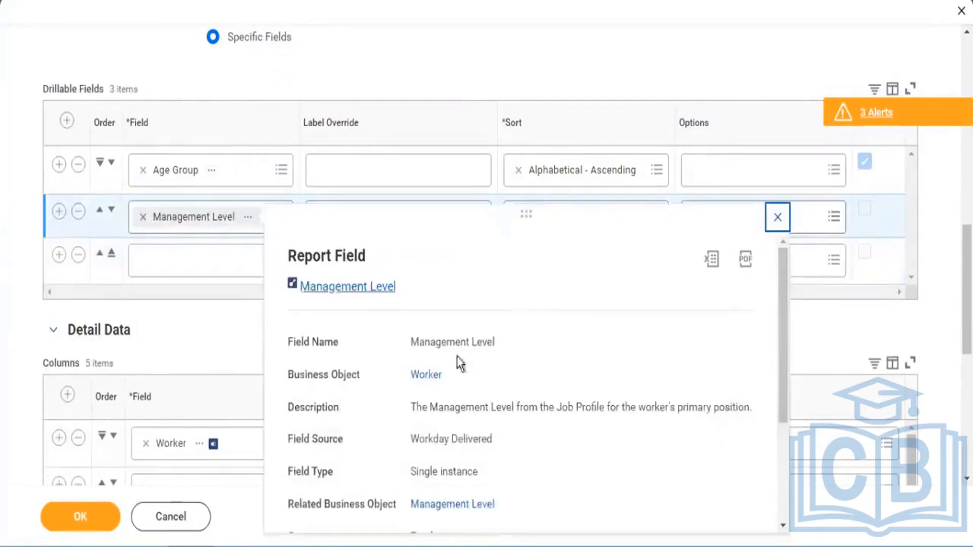
pyautogui.click(220, 258)
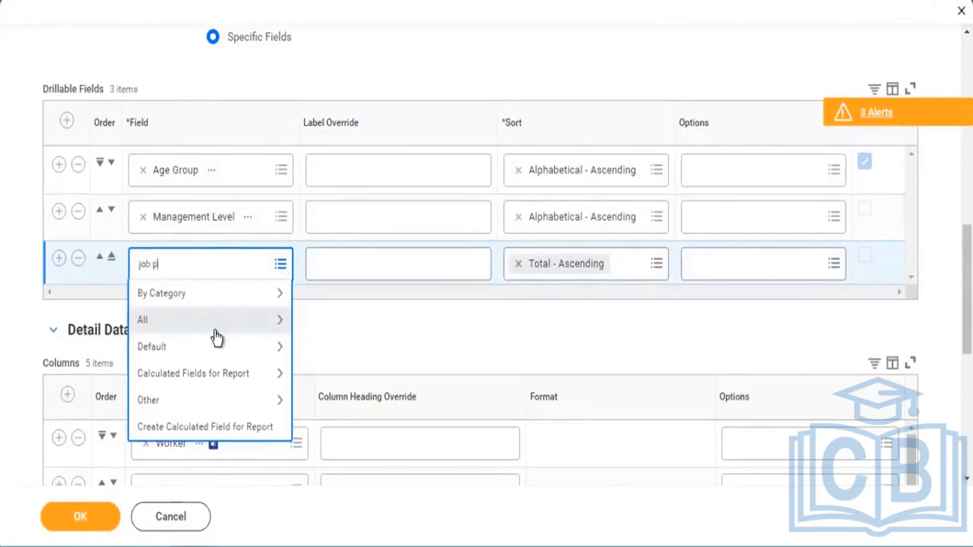
pyautogui.write('job profile')
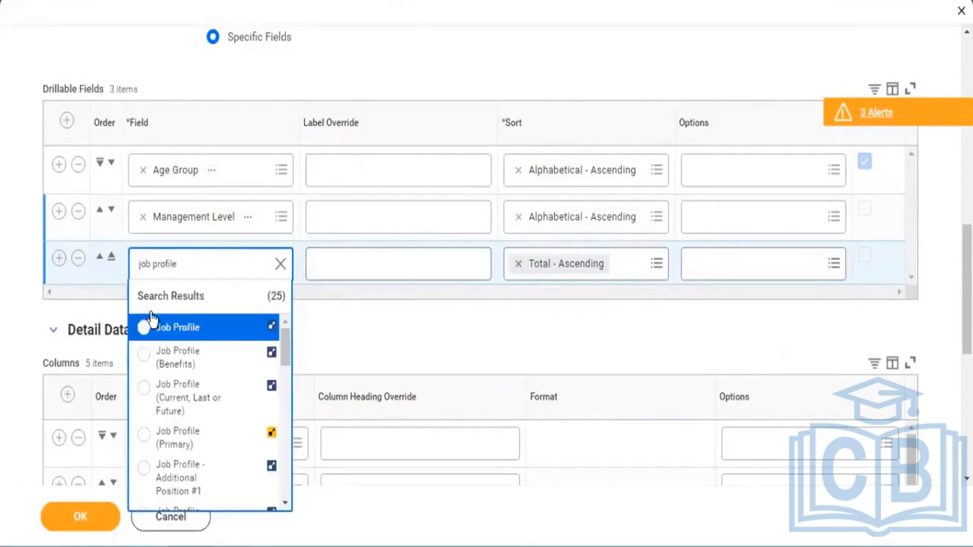
pyautogui.click(197, 329)
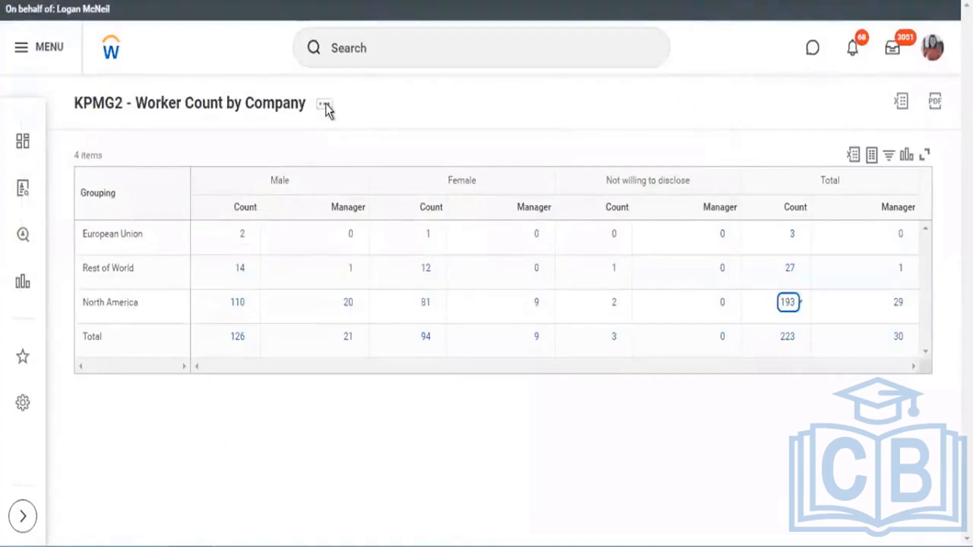
# Run the KPMG2 - Worker Count by Company report with all worker type prompts left blank
pyautogui.click(326, 104)
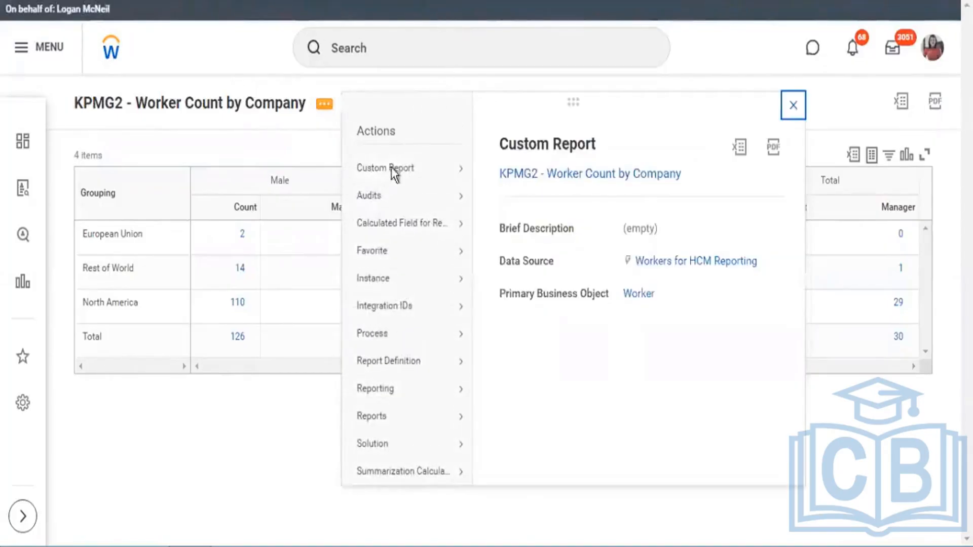
pyautogui.moveTo(442, 172)
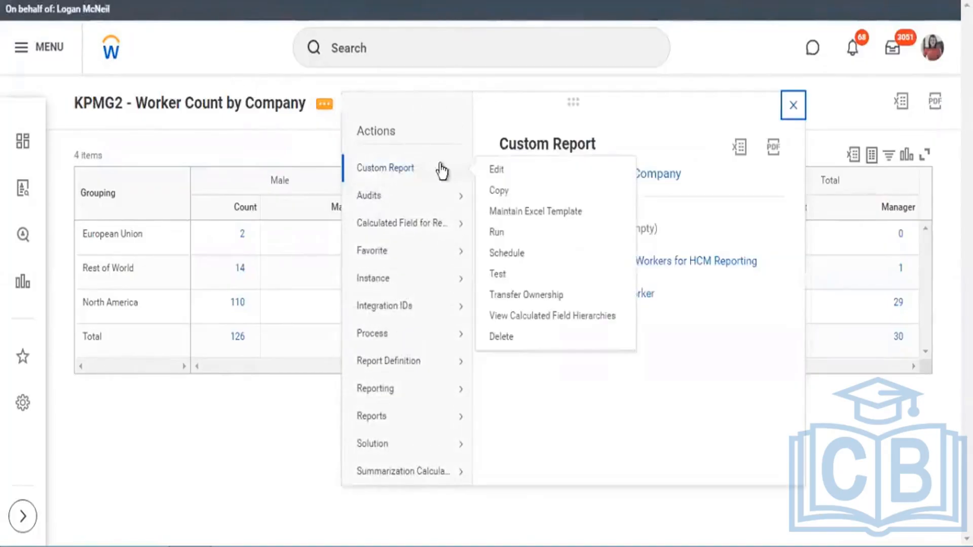
pyautogui.click(498, 233)
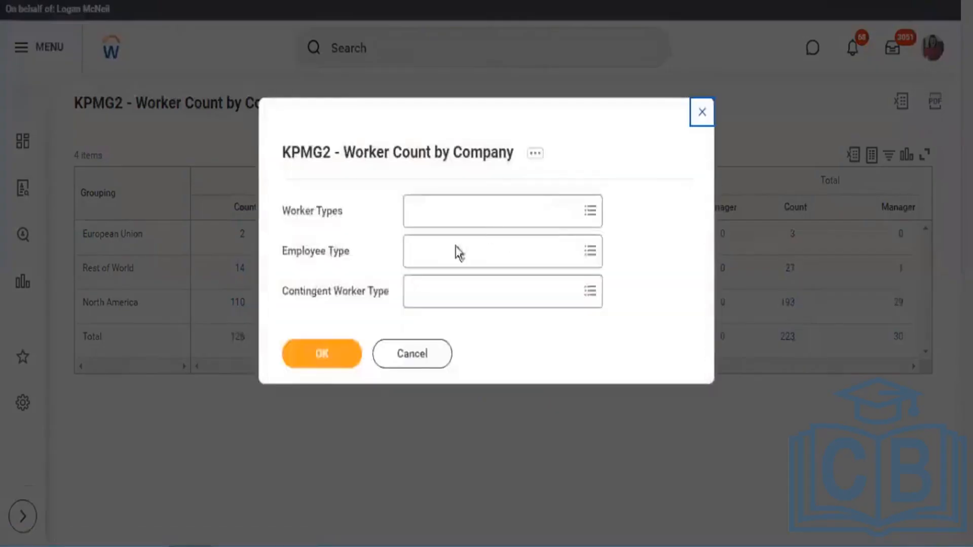
pyautogui.click(328, 354)
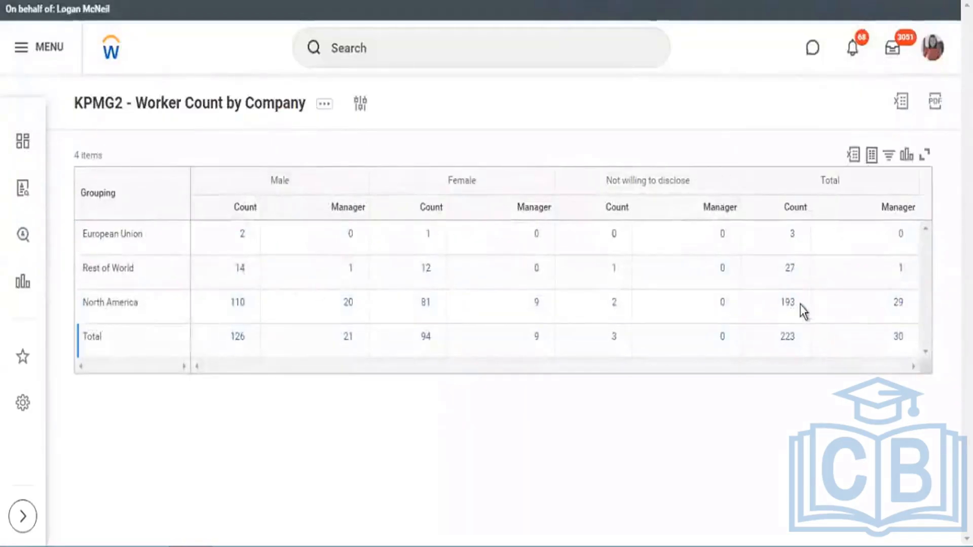
# Drill into North America's total Count and examine the View By fields offered for those workers
pyautogui.click(807, 311)
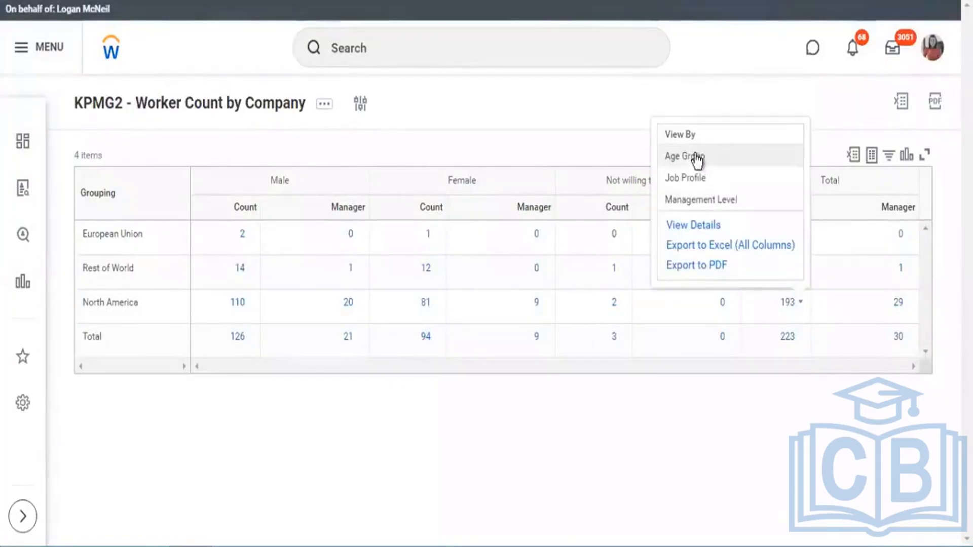
pyautogui.click(789, 306)
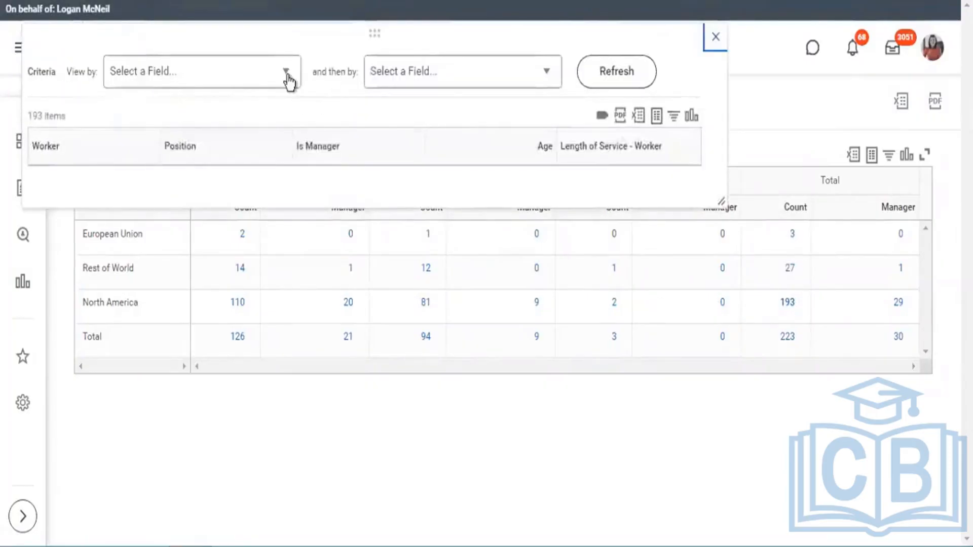
pyautogui.click(287, 77)
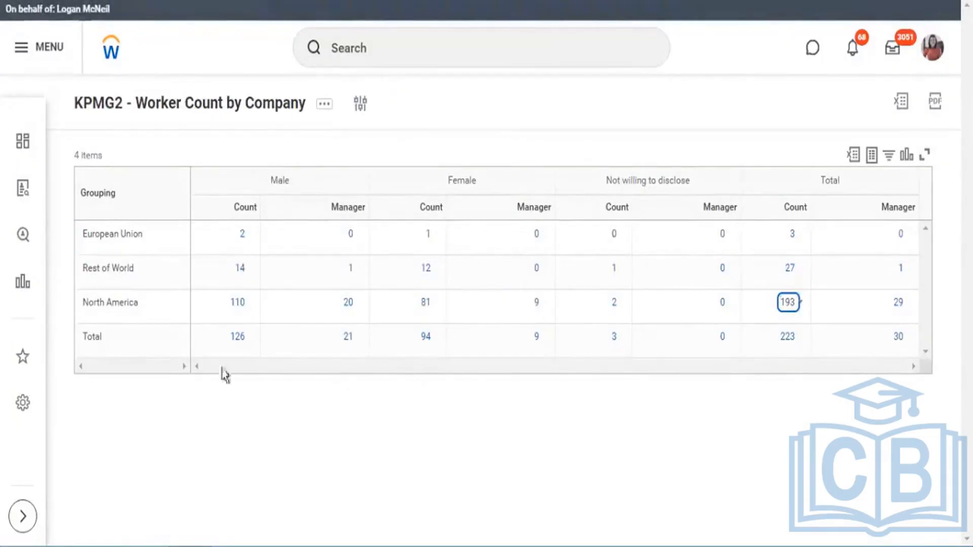
# Drill into the male Count and male Manager values for Rest of World and compare how many workers each lists
pyautogui.click(240, 269)
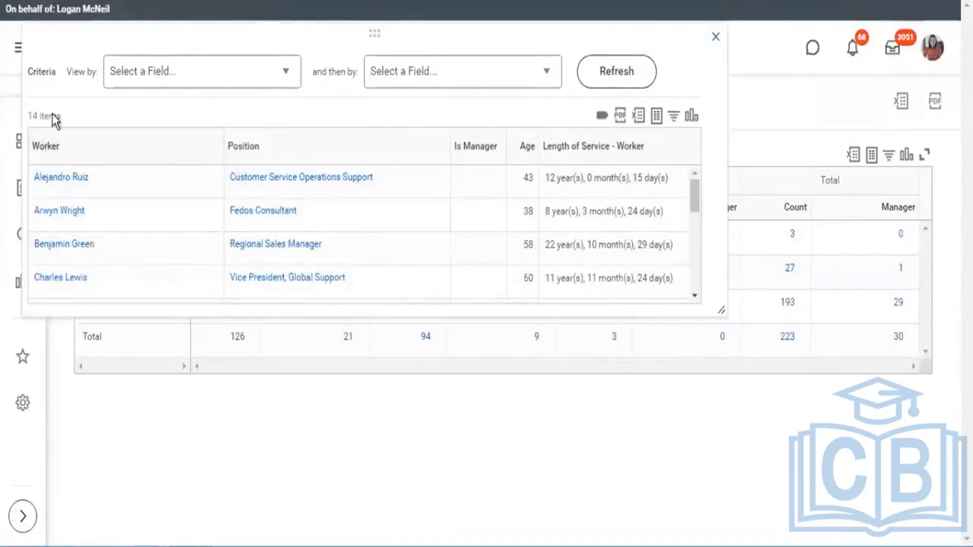
pyautogui.moveTo(49, 118); pyautogui.dragTo(32, 118)
pyautogui.click(715, 38)
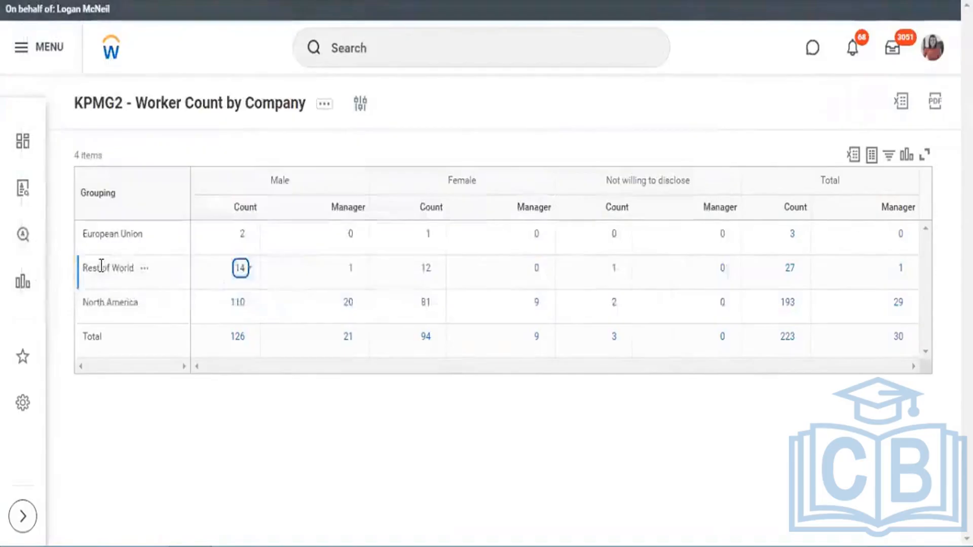
pyautogui.click(353, 268)
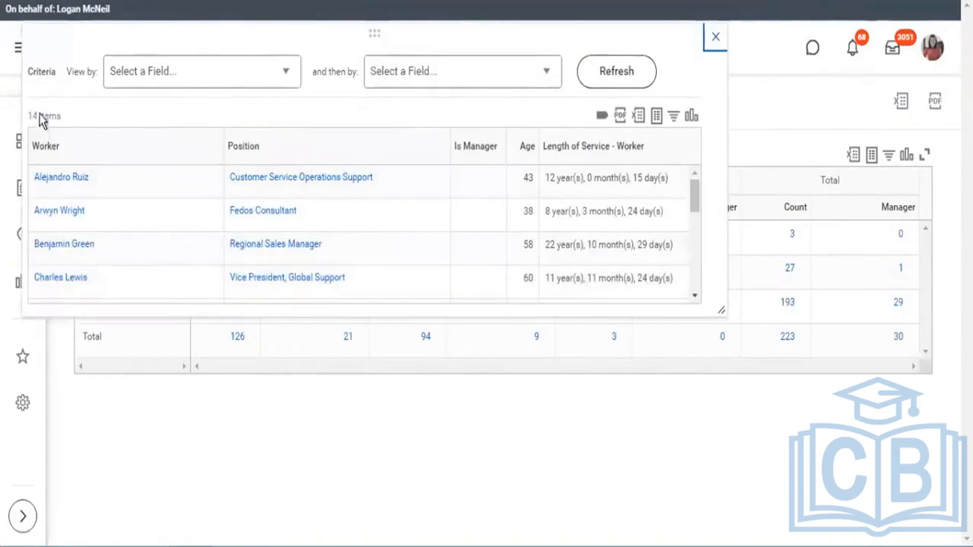
pyautogui.doubleClick(57, 115)
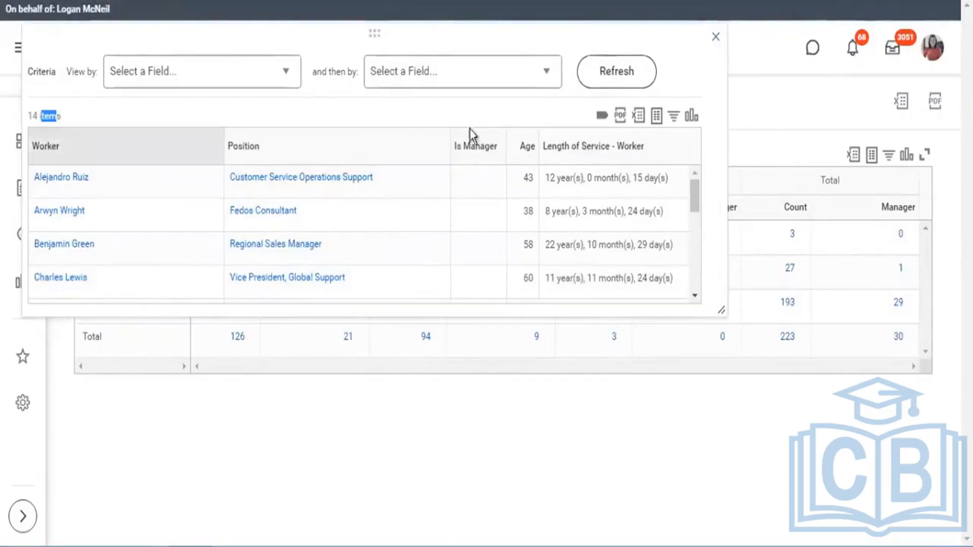
pyautogui.click(717, 37)
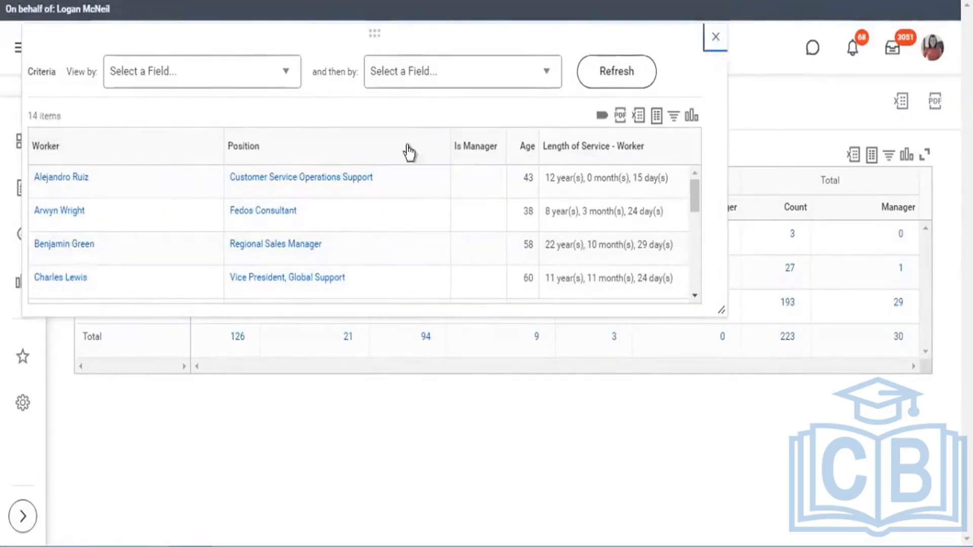
# Compare the male Count and Manager drill-downs again for Rest of World and North America, checking the number of workers listed
pyautogui.doubleClick(279, 181)
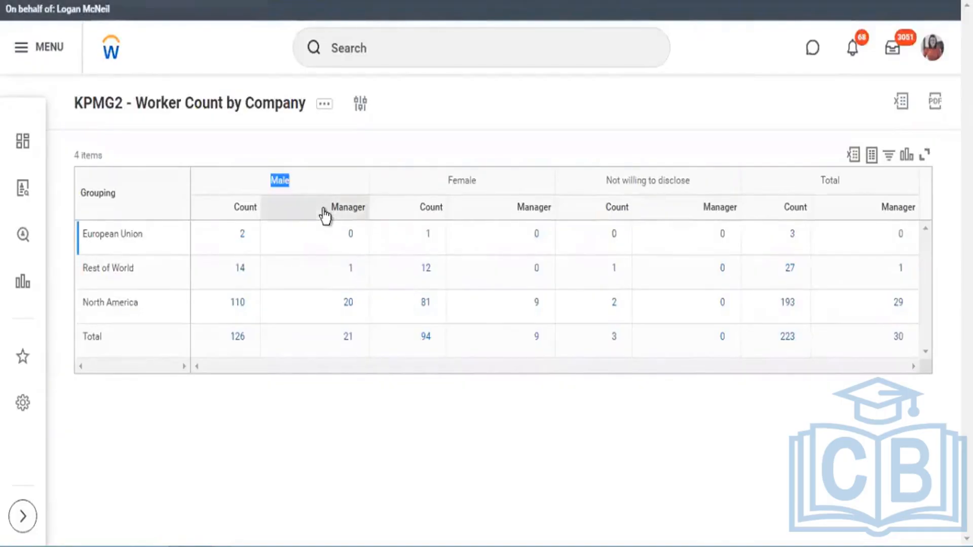
pyautogui.moveTo(328, 209); pyautogui.dragTo(363, 217)
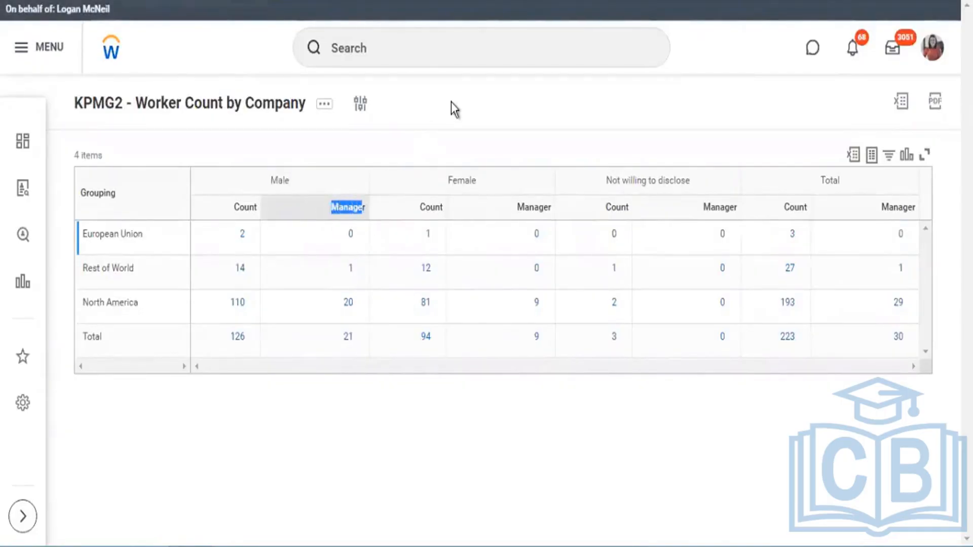
pyautogui.click(236, 269)
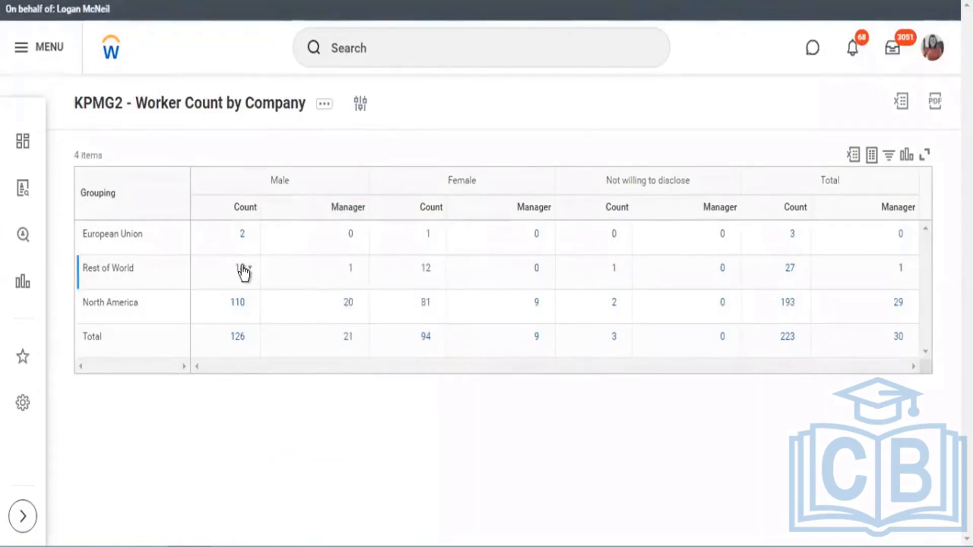
pyautogui.click(353, 314)
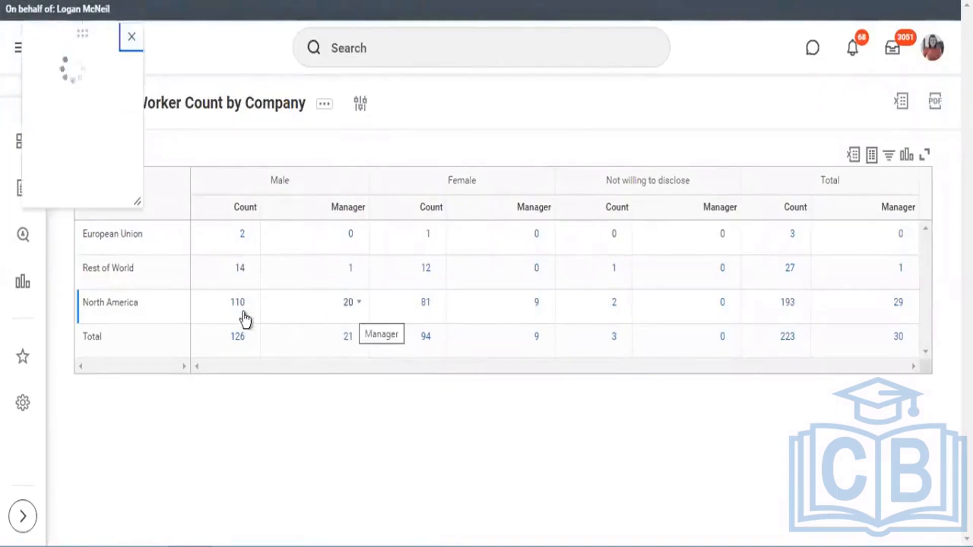
pyautogui.click(243, 313)
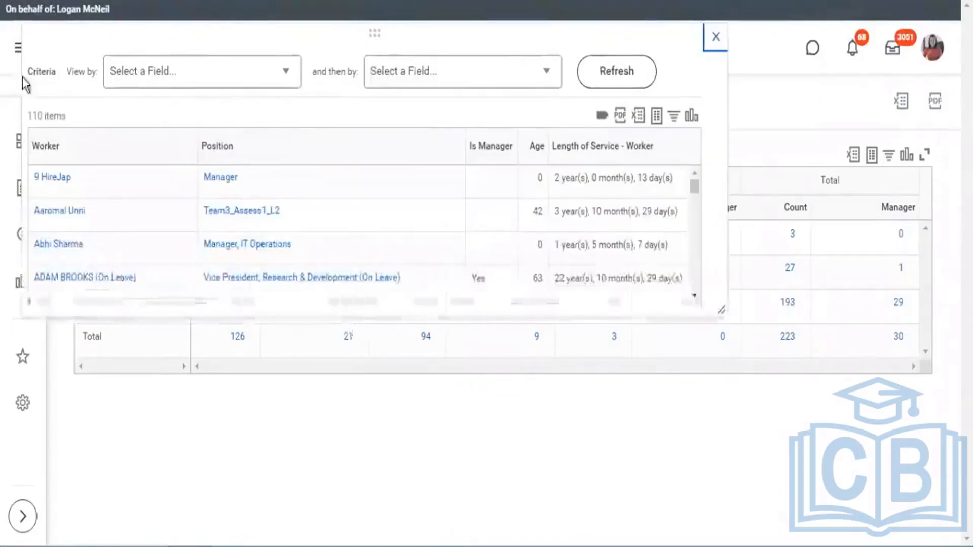
pyautogui.moveTo(34, 118); pyautogui.dragTo(65, 120)
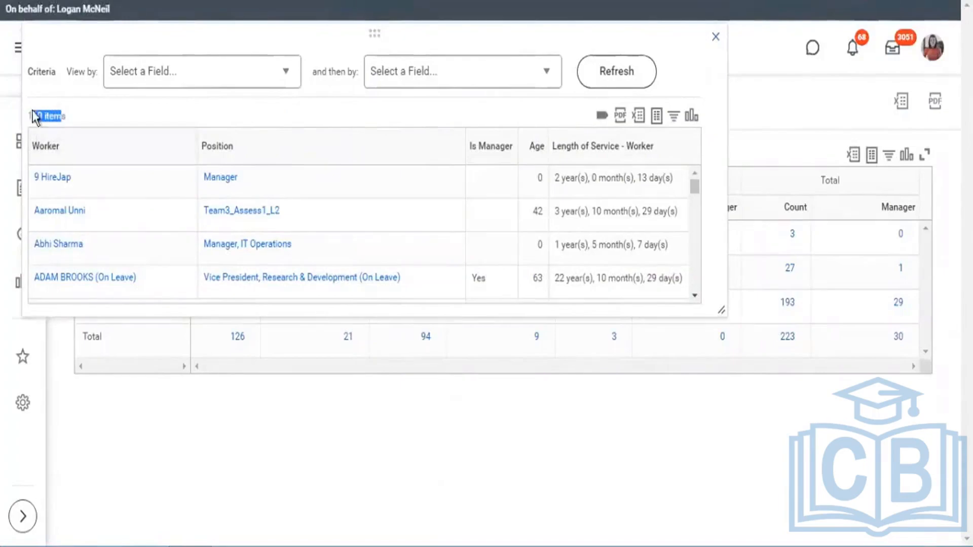
pyautogui.click(716, 37)
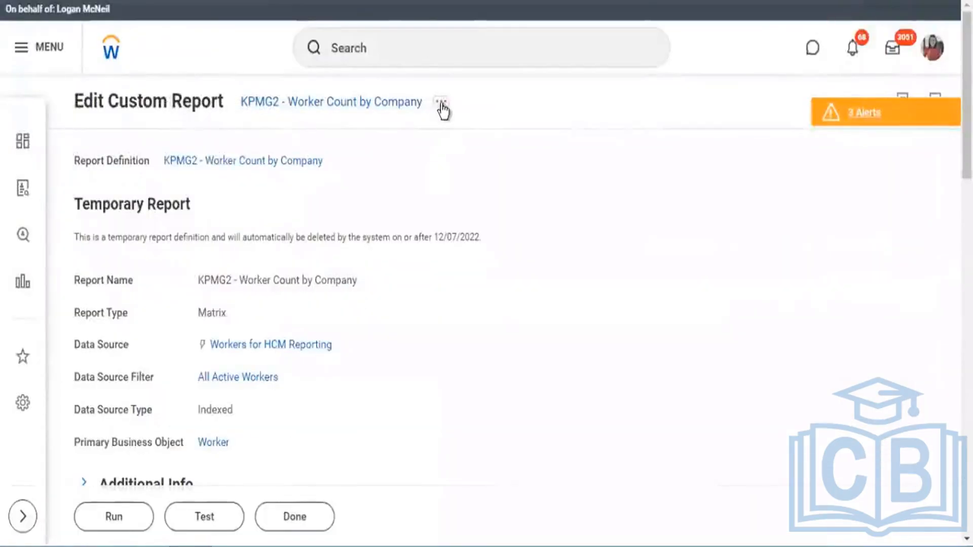
# Open the KPMG2 - Worker Count by Company report definition for editing and go to its fields to summarize
pyautogui.click(442, 108)
pyautogui.scroll(-2, 310, 282)
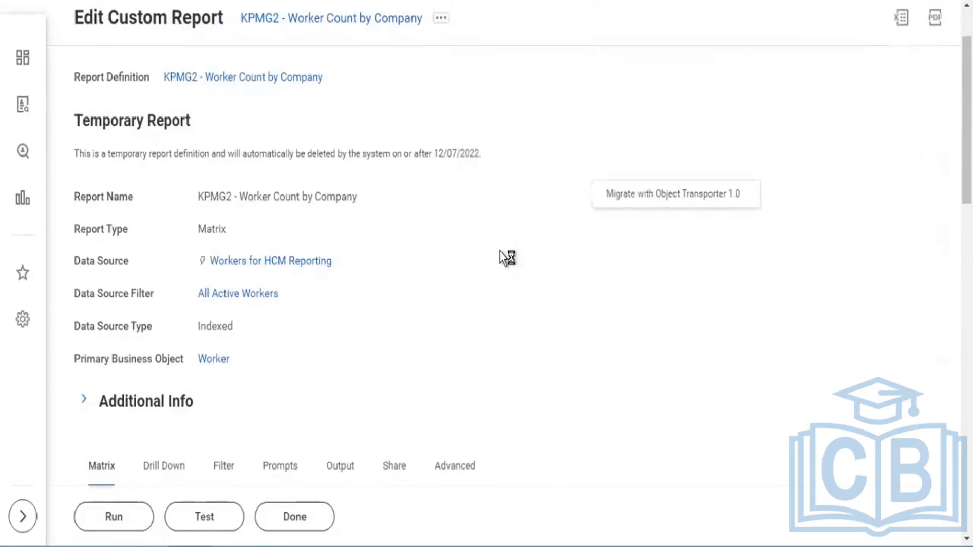
pyautogui.scroll(-3, 504, 248)
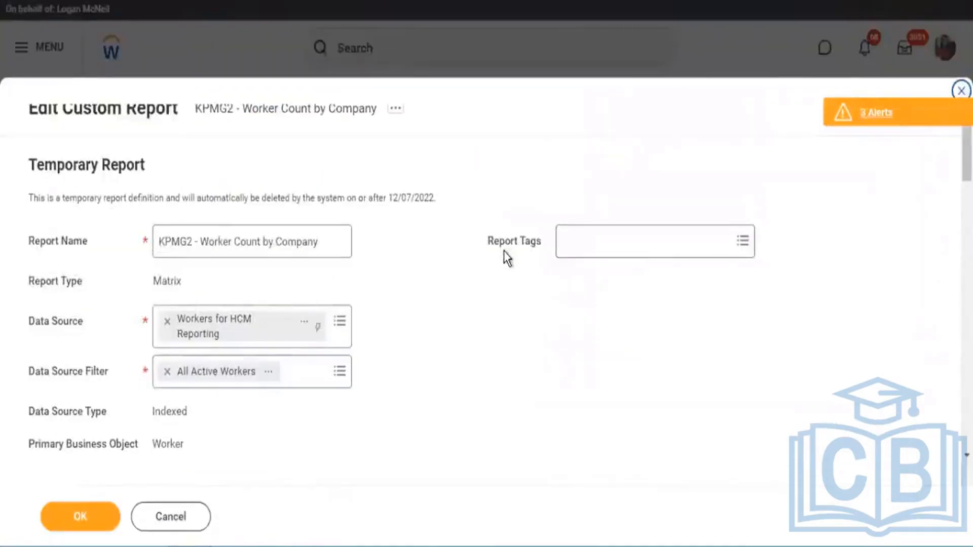
pyautogui.scroll(-9, 504, 251)
pyautogui.scroll(-6, 868, 169)
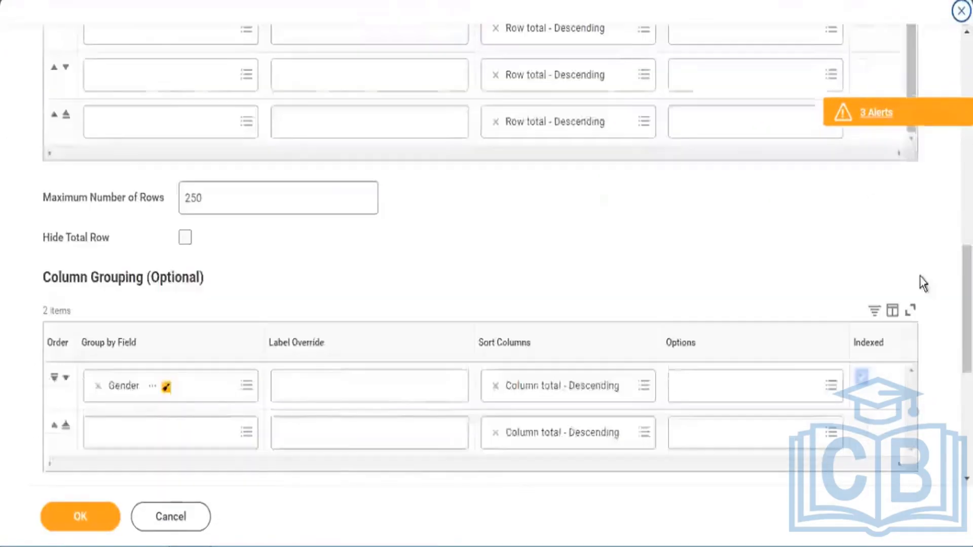
pyautogui.scroll(-7, 923, 294)
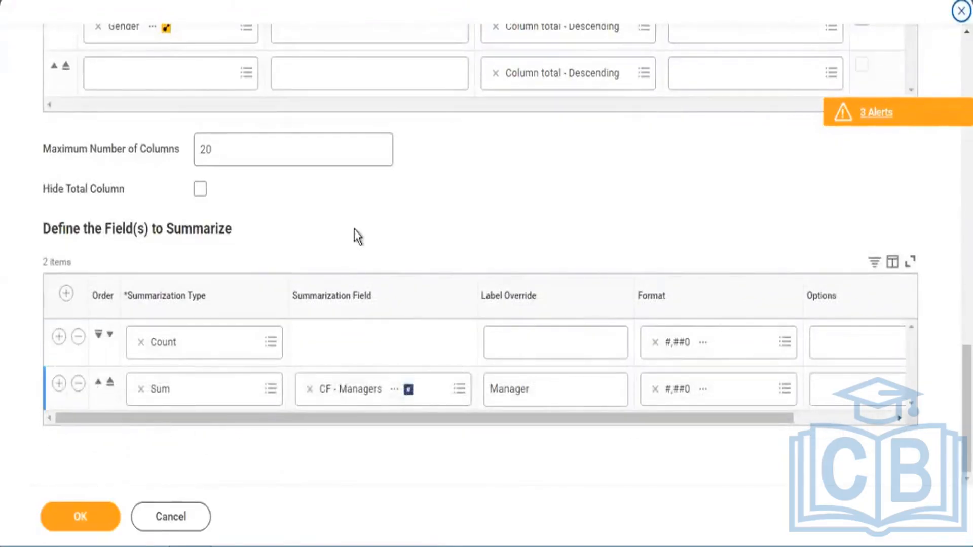
pyautogui.scroll(15, 370, 219)
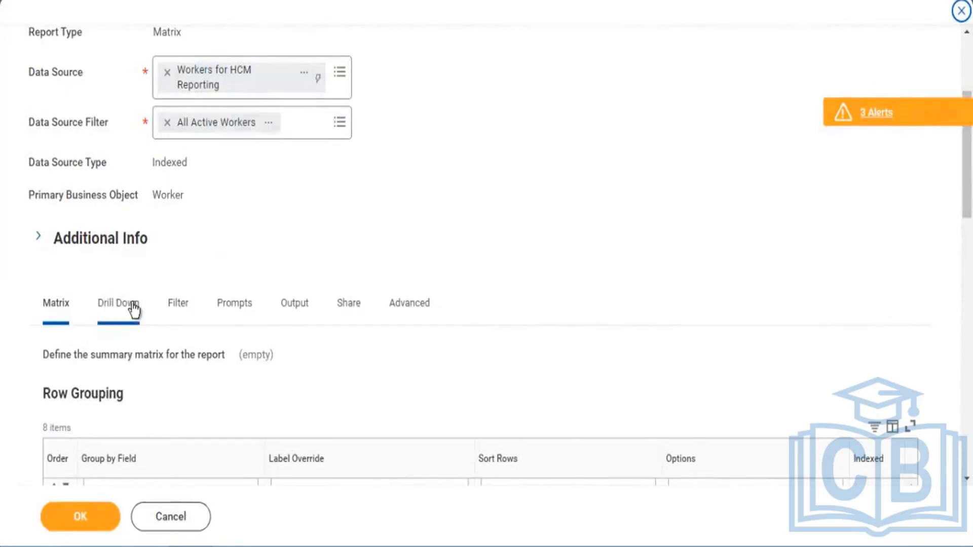
pyautogui.scroll(-15, 657, 228)
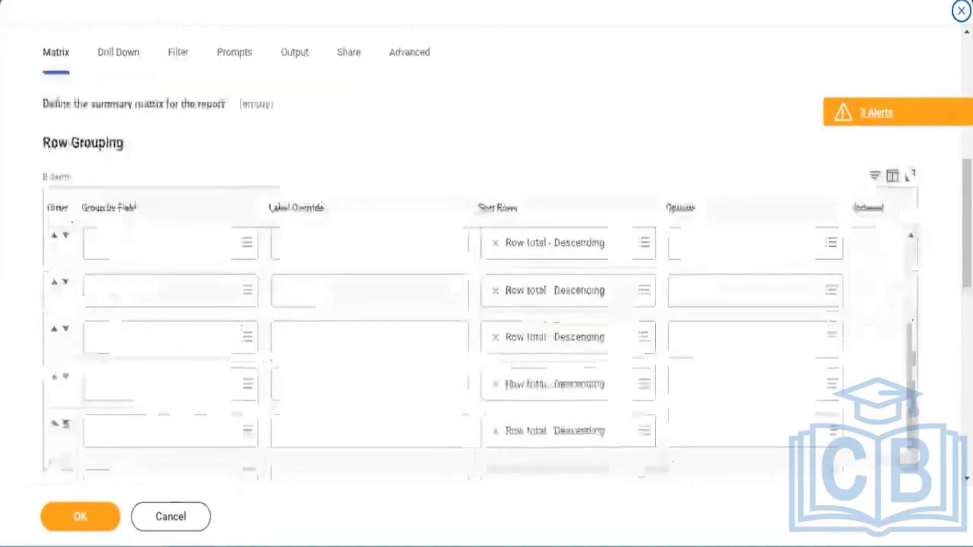
pyautogui.scroll(-2, 735, 369)
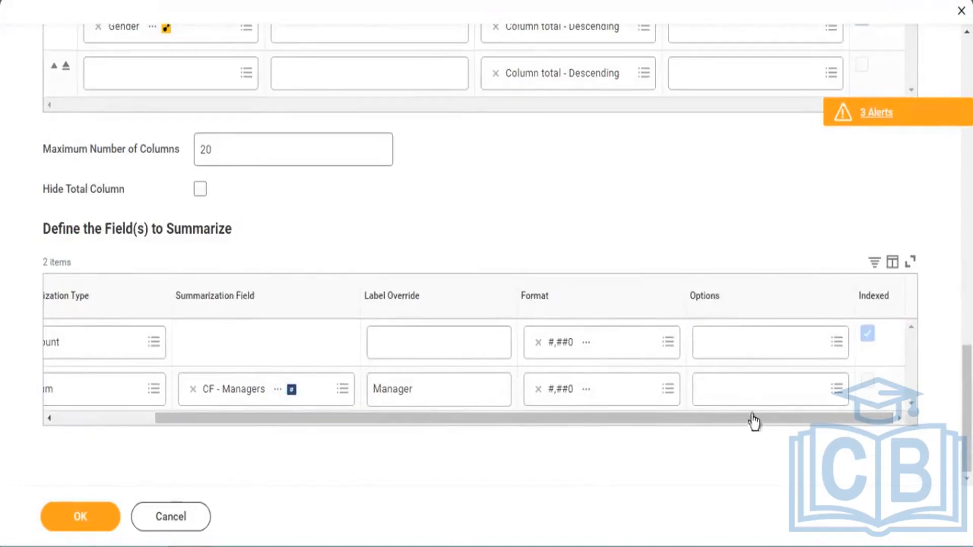
# Start creating a Detail Data Override in the options of the Sum of CF - Managers summarization row
pyautogui.hscroll(-3, 126, 400)
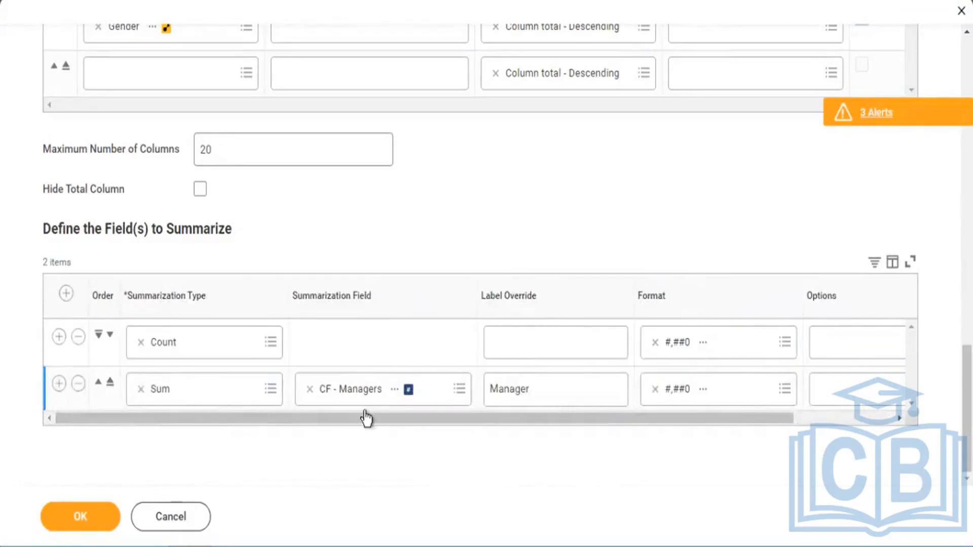
pyautogui.moveTo(391, 420); pyautogui.dragTo(843, 463)
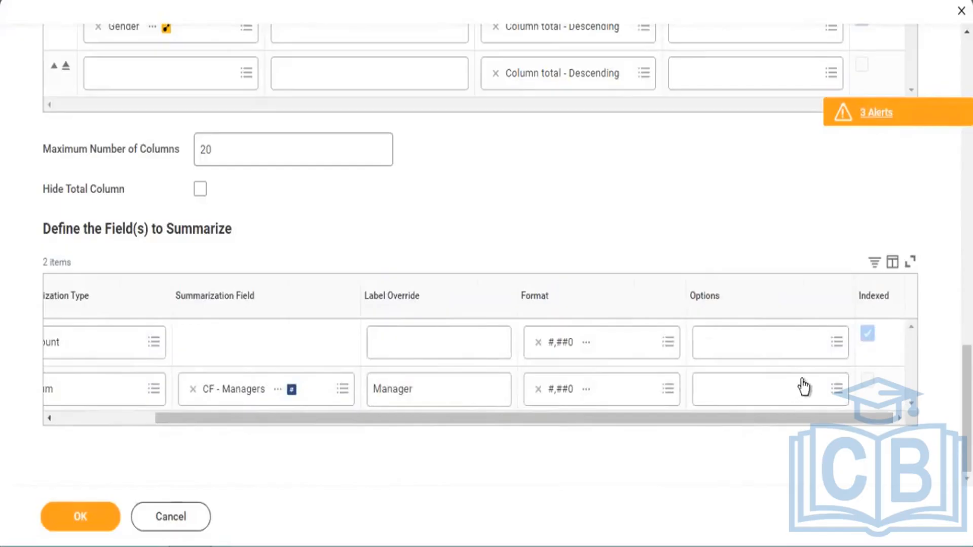
pyautogui.click(746, 396)
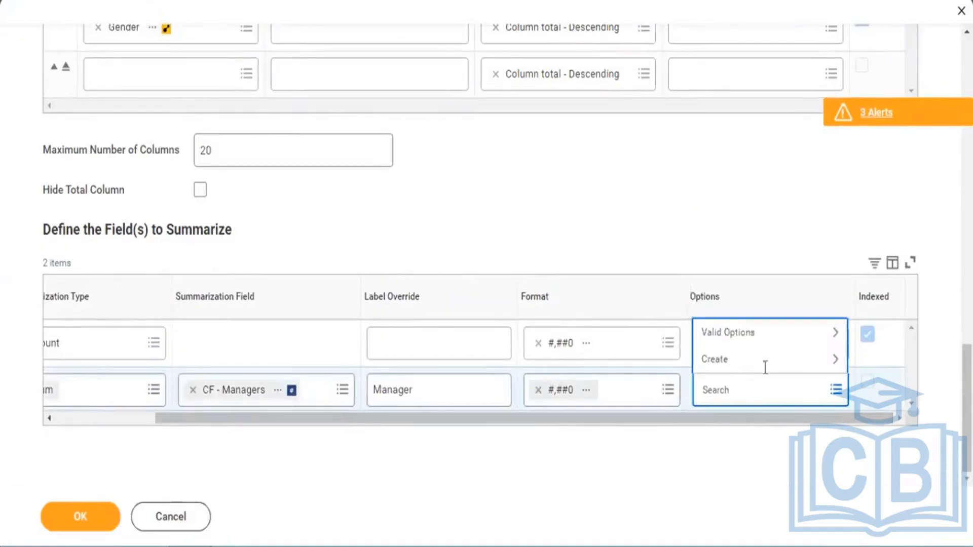
pyautogui.click(833, 360)
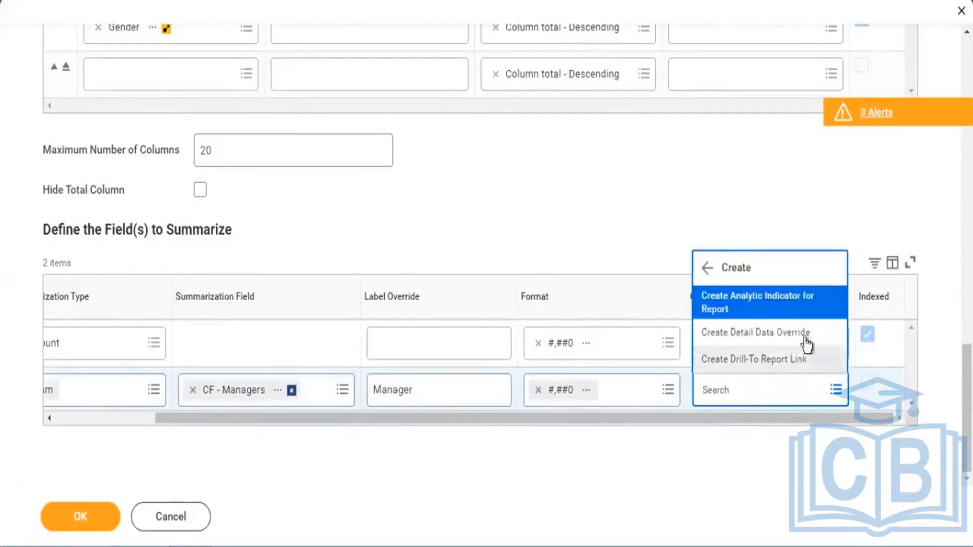
pyautogui.click(743, 338)
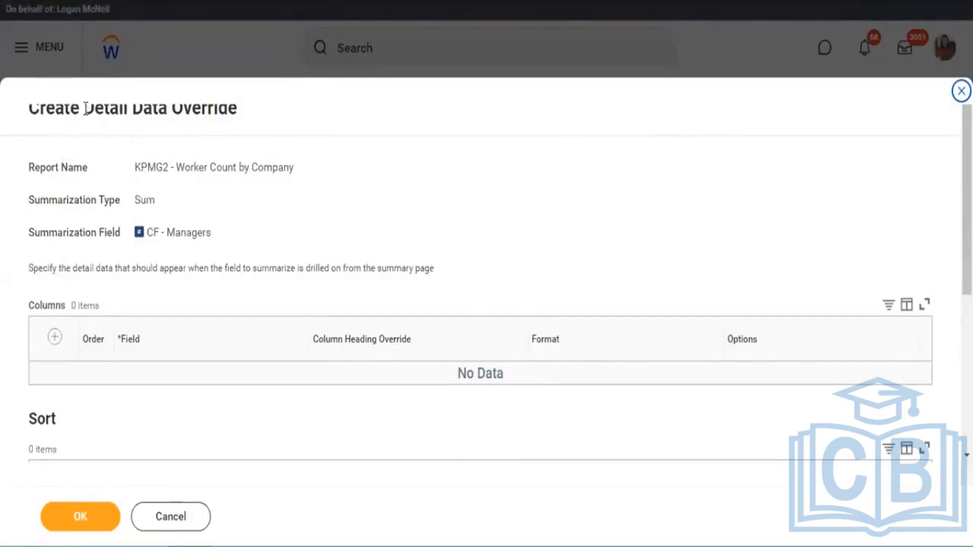
pyautogui.moveTo(84, 108); pyautogui.dragTo(152, 109)
pyautogui.moveTo(231, 120); pyautogui.dragTo(238, 116)
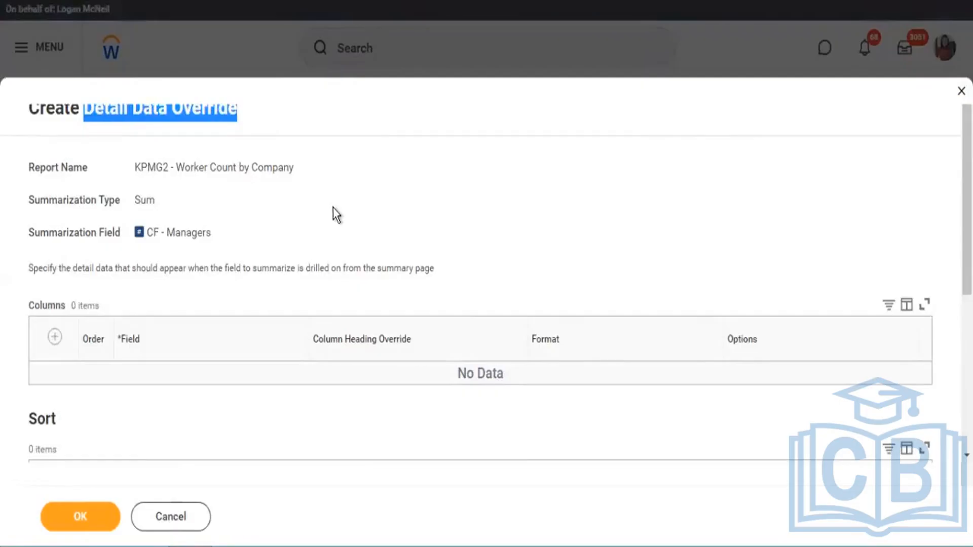
# Add a first column to the detail data override and set its field to Worker
pyautogui.scroll(-3, 330, 215)
pyautogui.click(55, 198)
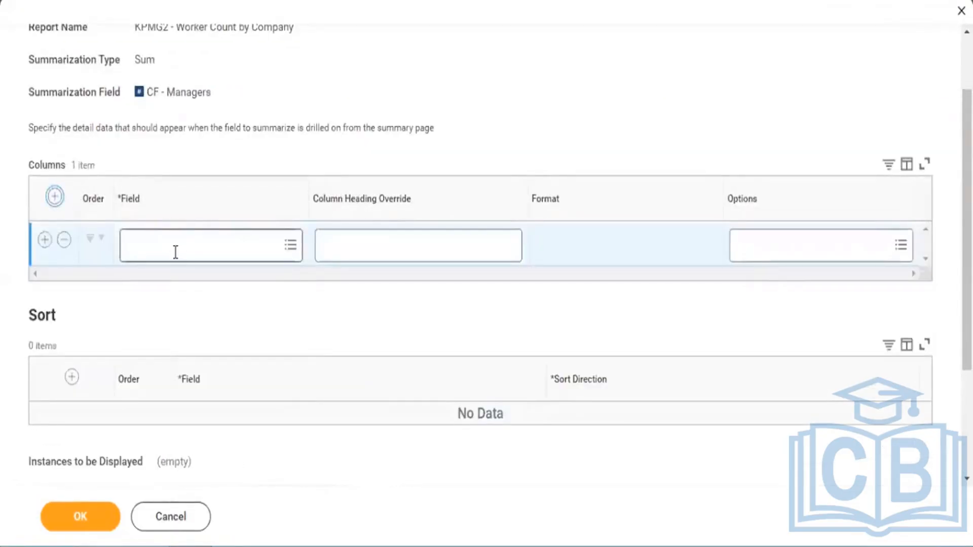
pyautogui.click(175, 251)
pyautogui.write('worker')
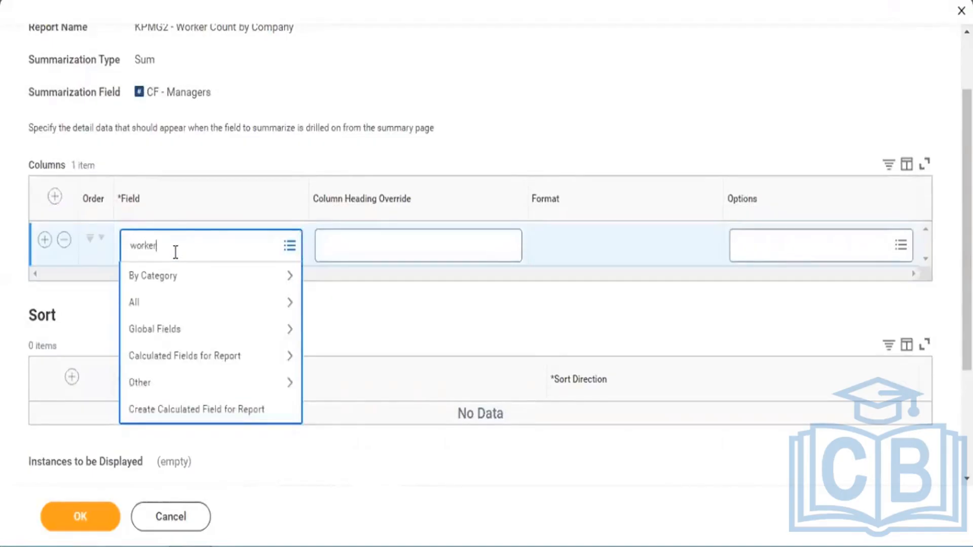
pyautogui.press('Return')
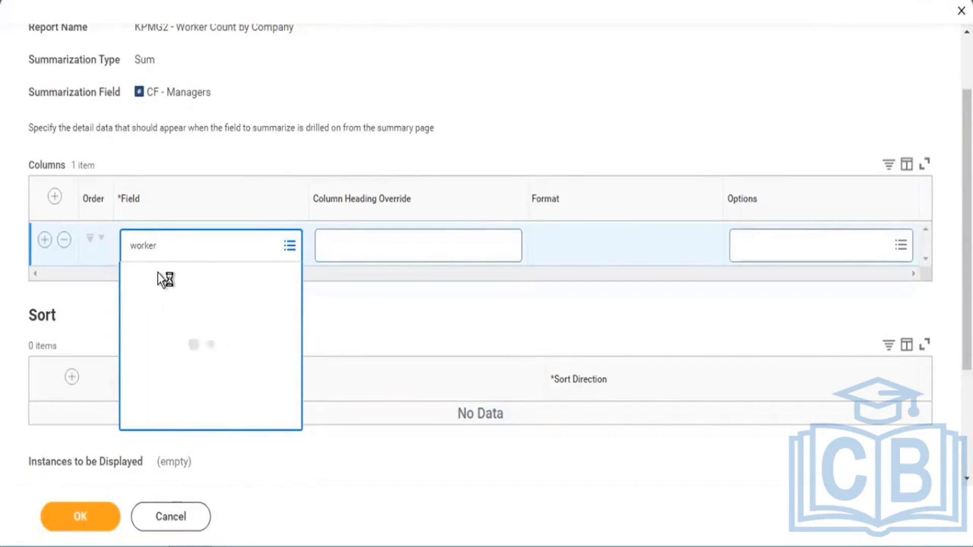
# Add Is Manager as the override's second column, then check the report output and return to the override
pyautogui.click(44, 244)
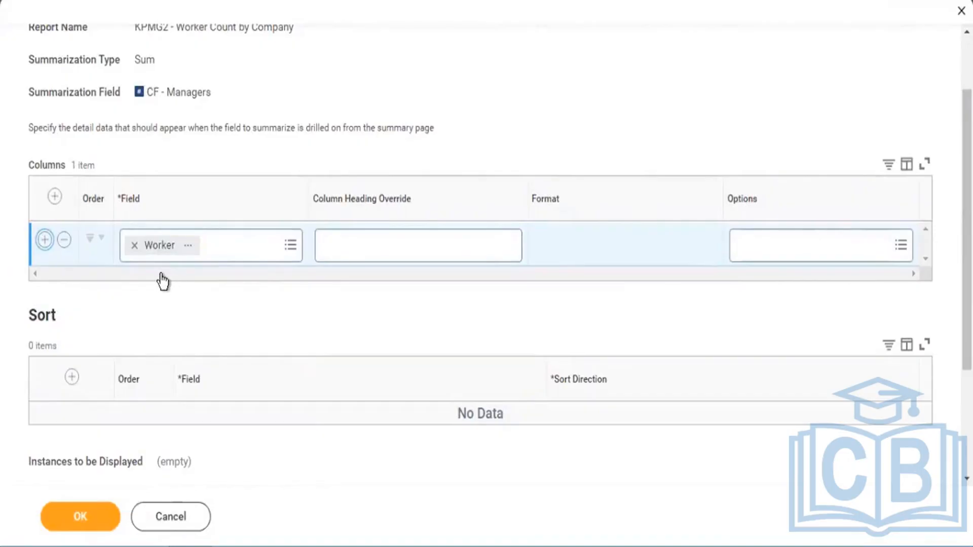
pyautogui.click(162, 282)
pyautogui.click(183, 304)
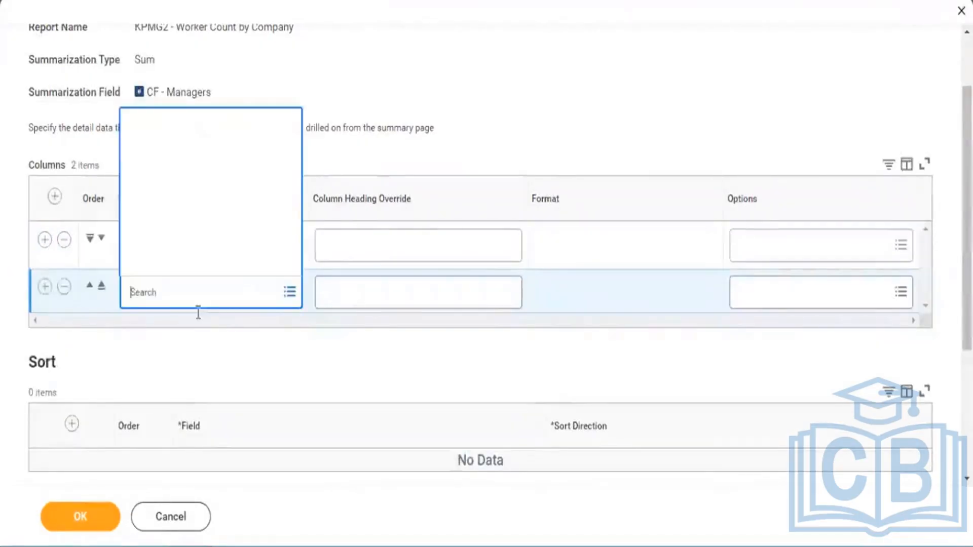
pyautogui.write('is manager')
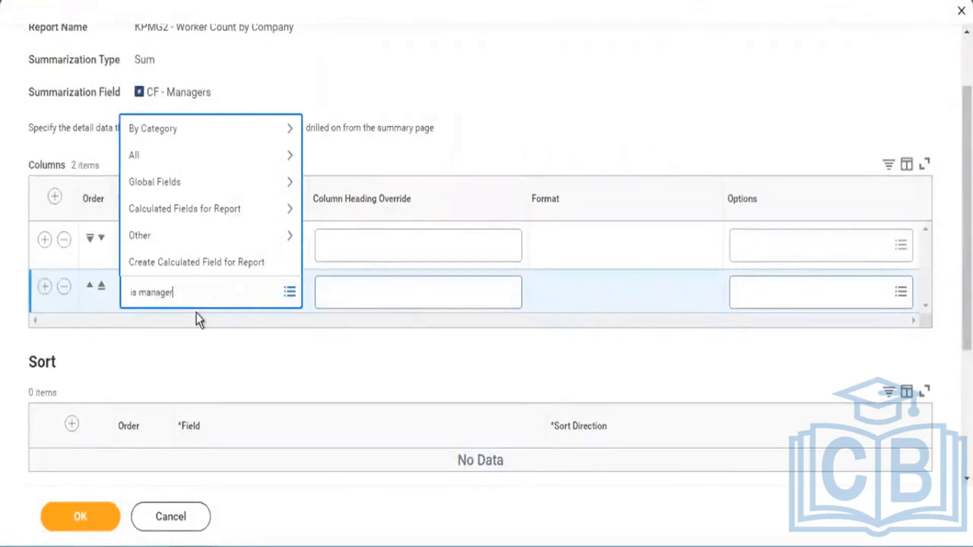
pyautogui.press('Return')
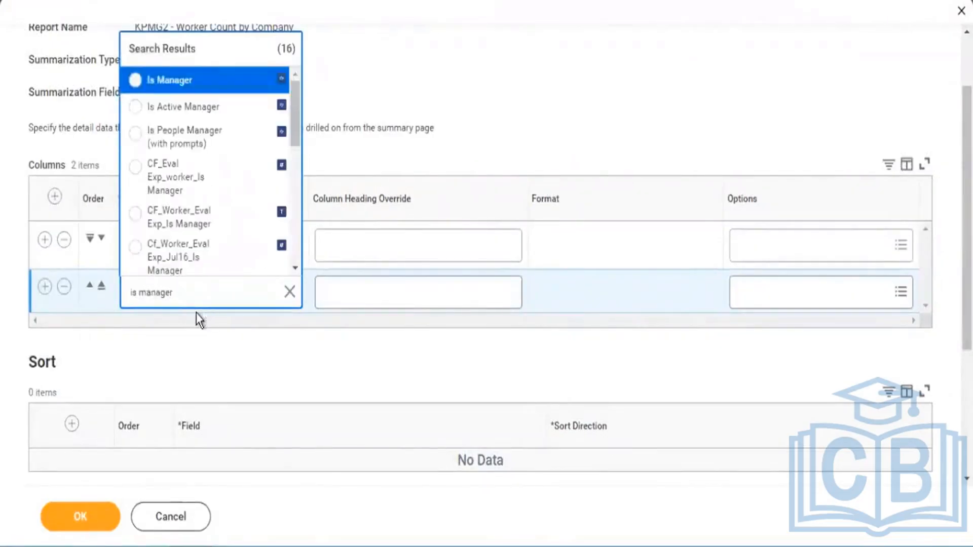
pyautogui.click(166, 91)
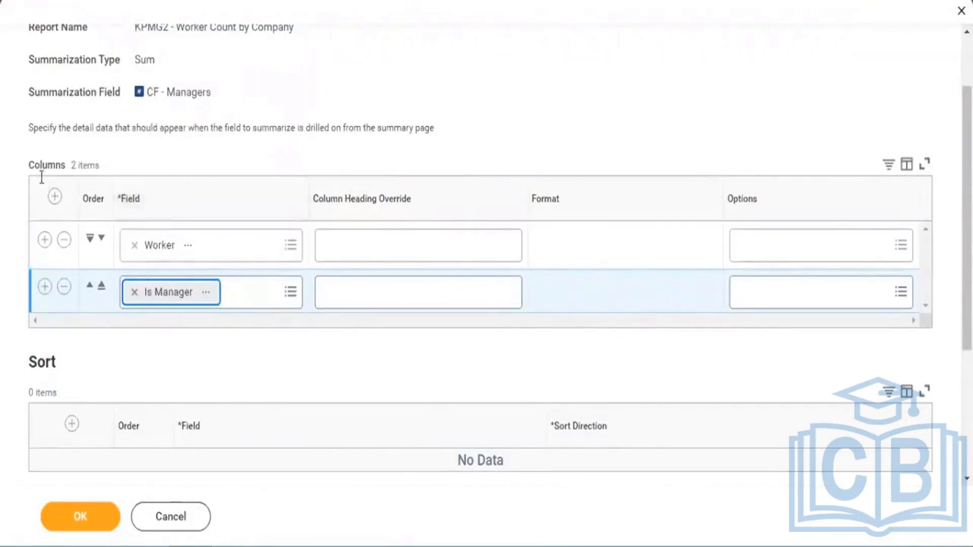
pyautogui.moveTo(34, 165); pyautogui.dragTo(72, 165)
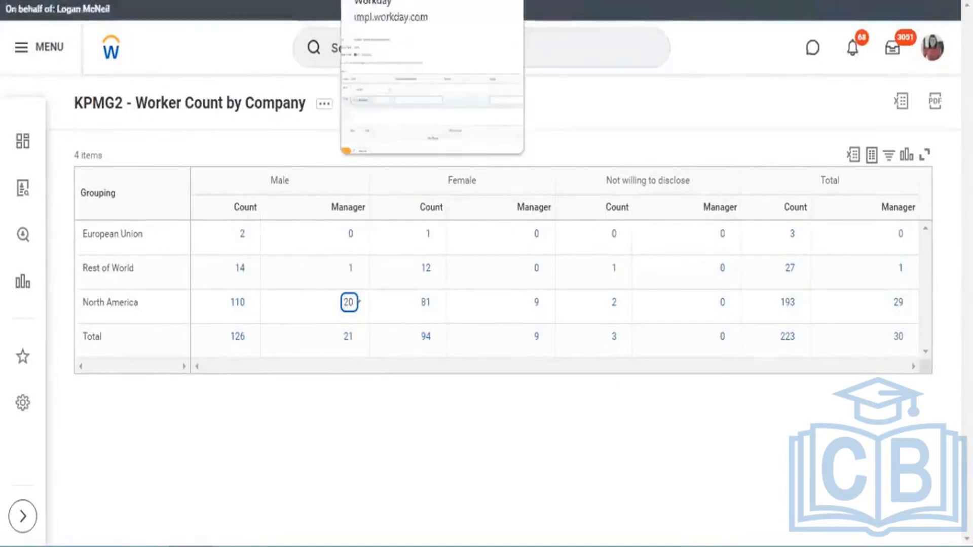
pyautogui.click(403, 1)
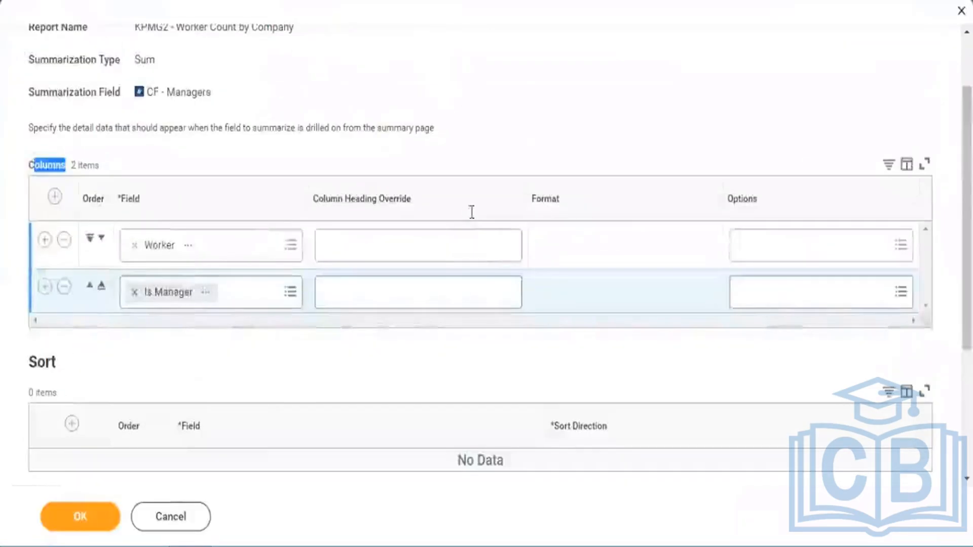
# Limit the override's instances to be displayed to those where the field to summarize is not equal to zero
pyautogui.scroll(-5, 558, 253)
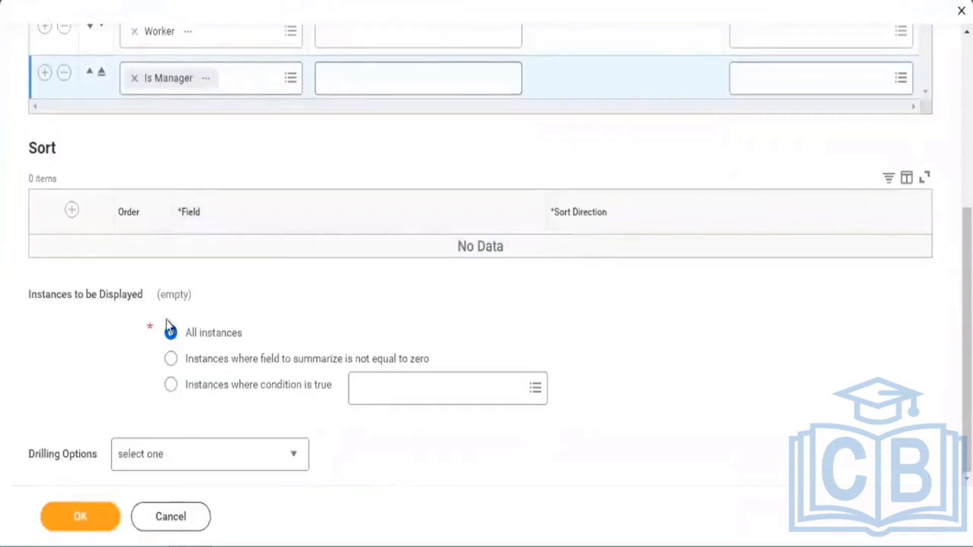
pyautogui.moveTo(115, 294); pyautogui.dragTo(30, 295)
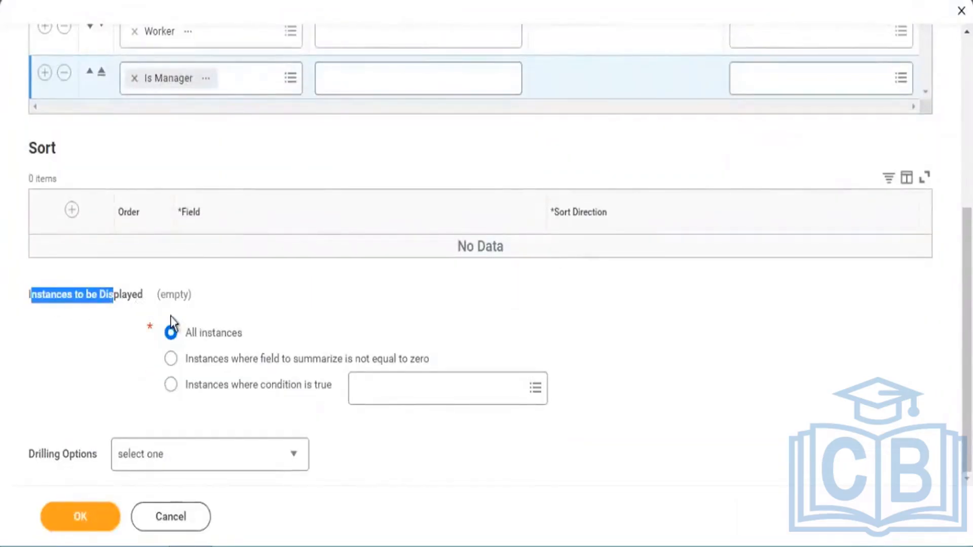
pyautogui.moveTo(243, 333); pyautogui.dragTo(199, 336)
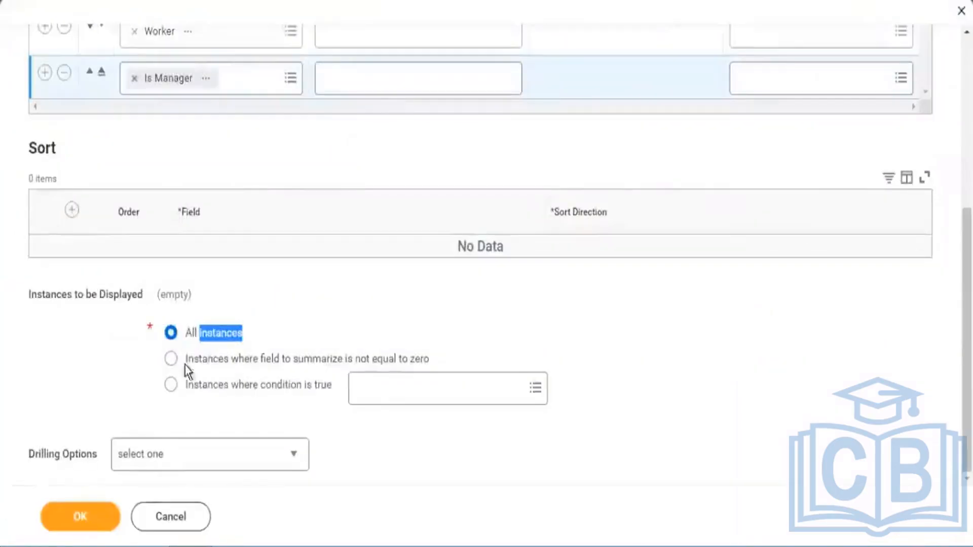
pyautogui.click(212, 360)
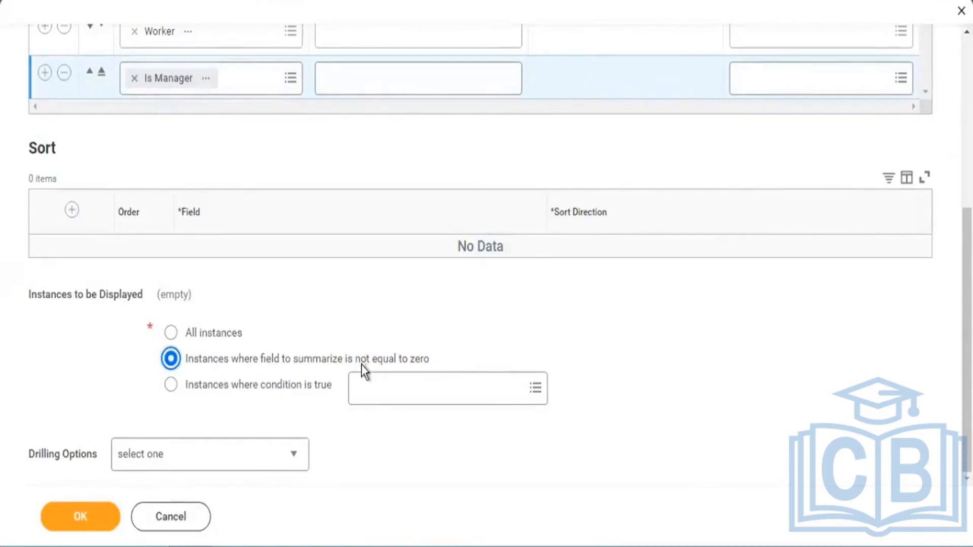
pyautogui.moveTo(430, 361); pyautogui.dragTo(363, 366)
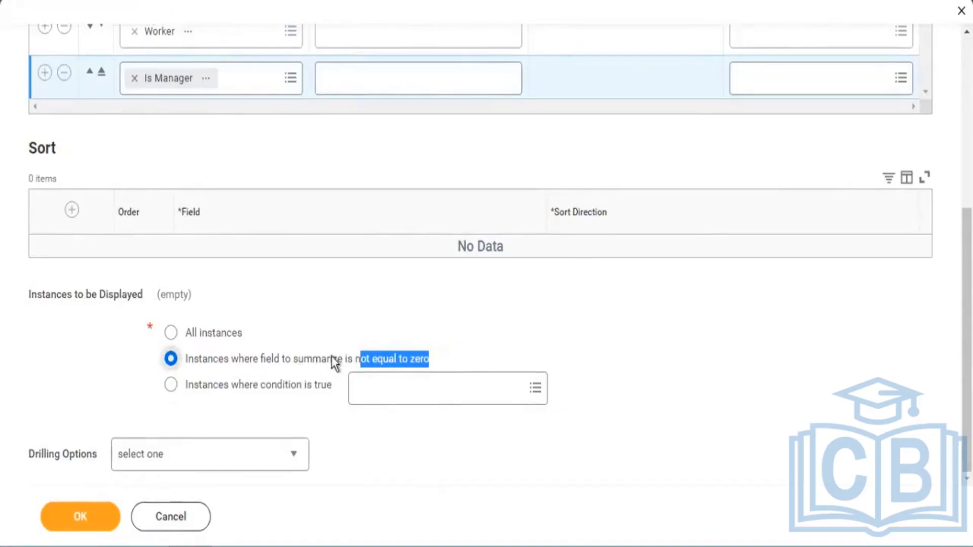
pyautogui.moveTo(229, 358); pyautogui.dragTo(298, 360)
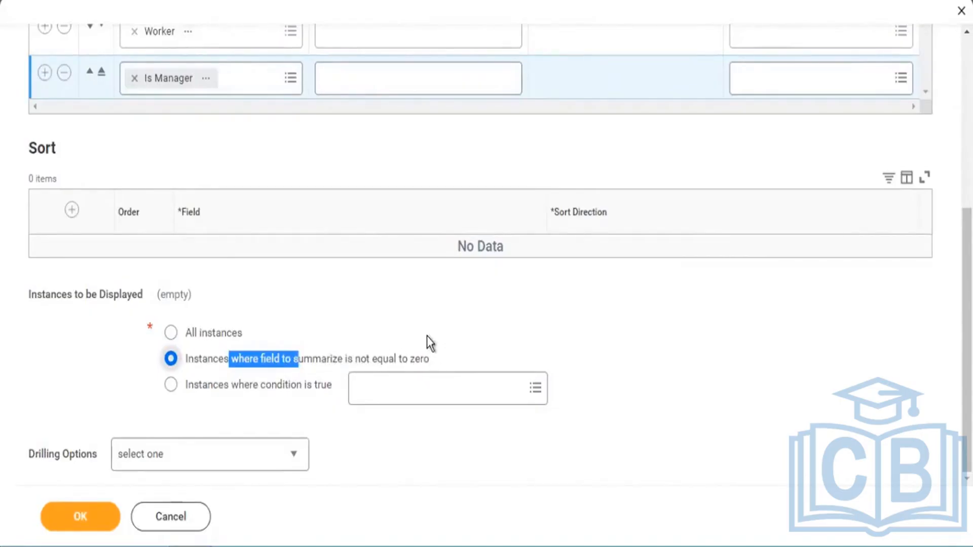
pyautogui.moveTo(347, 359); pyautogui.dragTo(326, 359)
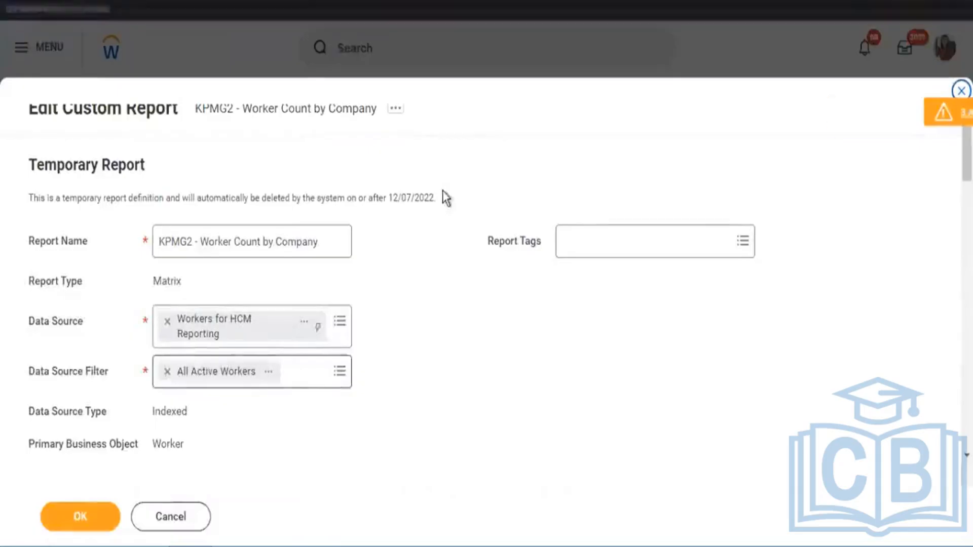
# Start a new Detail Data Override in the options of the CF - Managers sum row labelled Manager
pyautogui.scroll(-8, 464, 233)
pyautogui.scroll(-5, 510, 247)
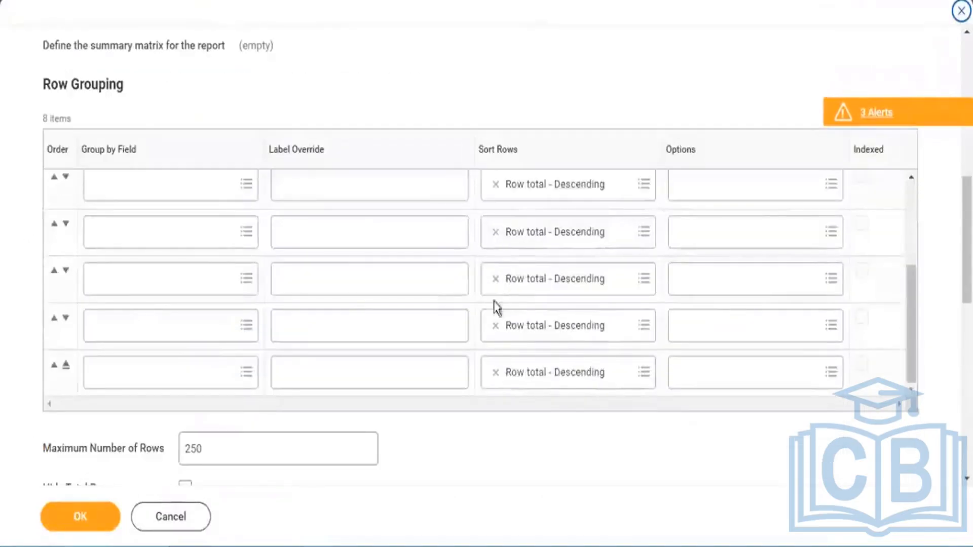
pyautogui.scroll(-10, 498, 304)
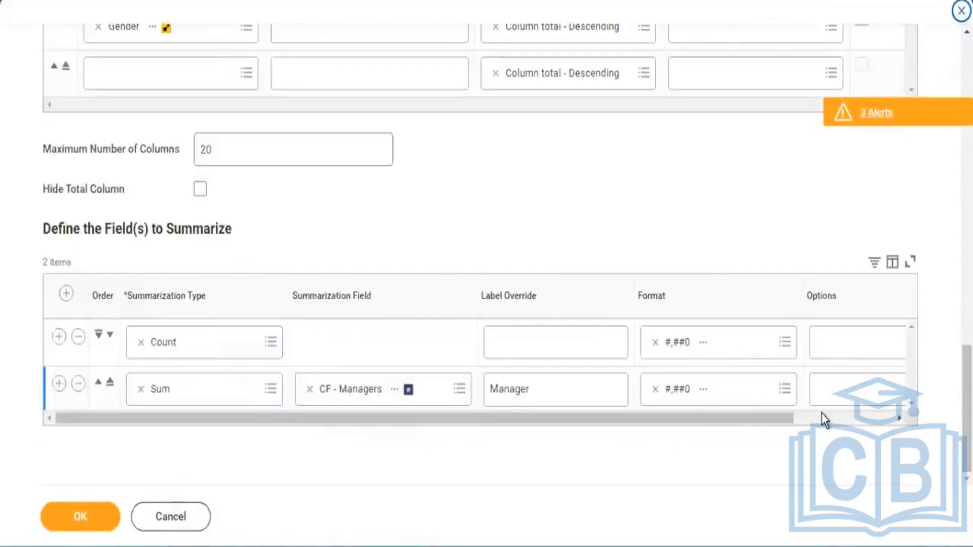
pyautogui.click(823, 414)
pyautogui.click(783, 391)
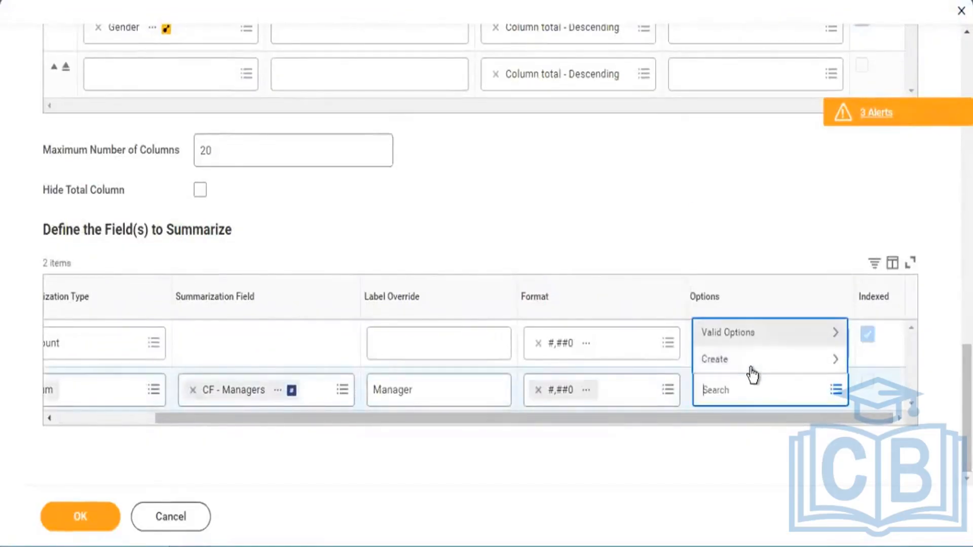
pyautogui.click(750, 369)
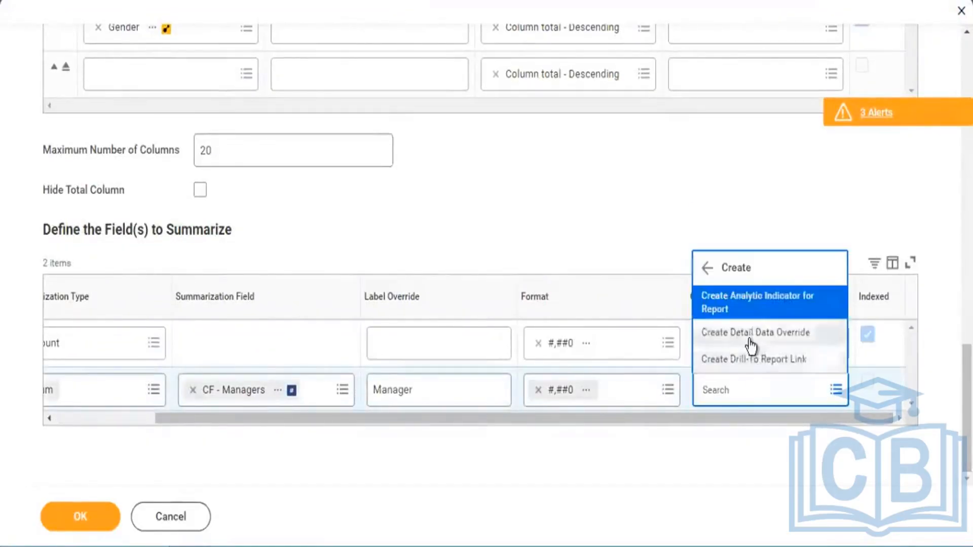
pyautogui.click(750, 338)
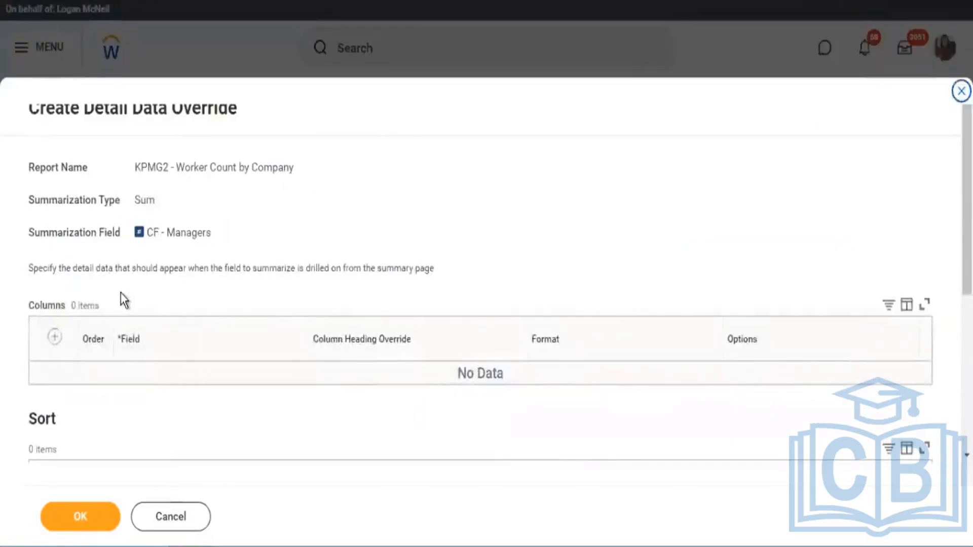
# Set the new override's displayed instances to those where the field to summarize is not equal to zero
pyautogui.scroll(-5, 54, 297)
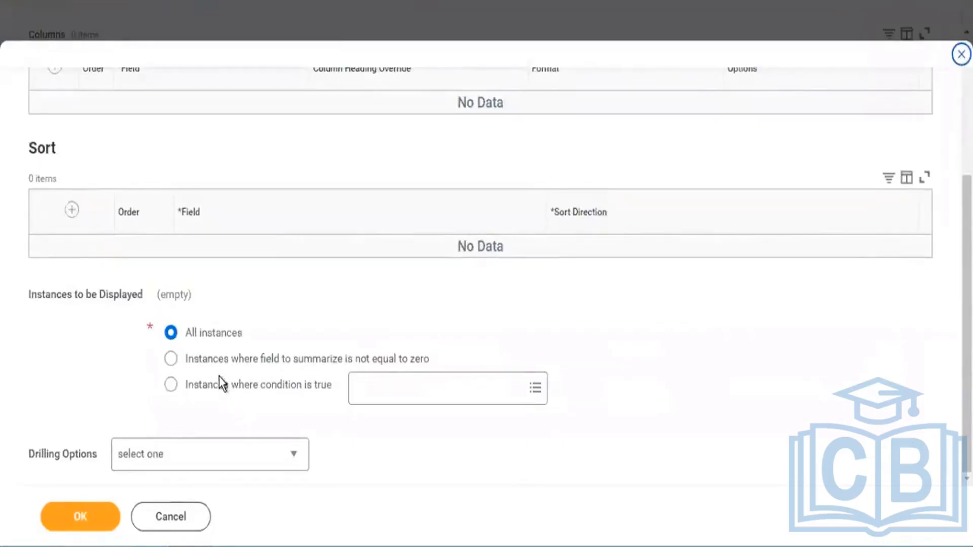
pyautogui.click(193, 363)
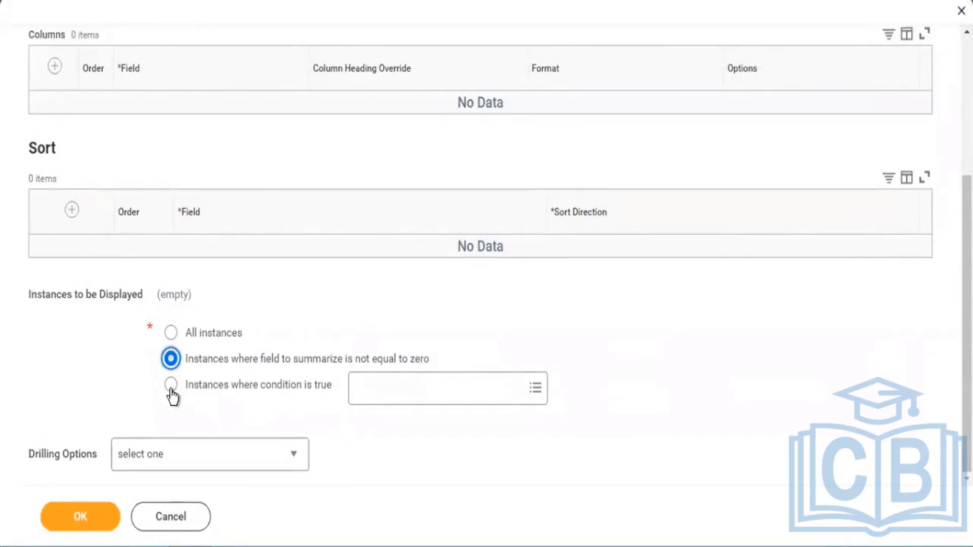
# Restrict the instances to be displayed to those where the Is Manager condition is true
pyautogui.click(244, 393)
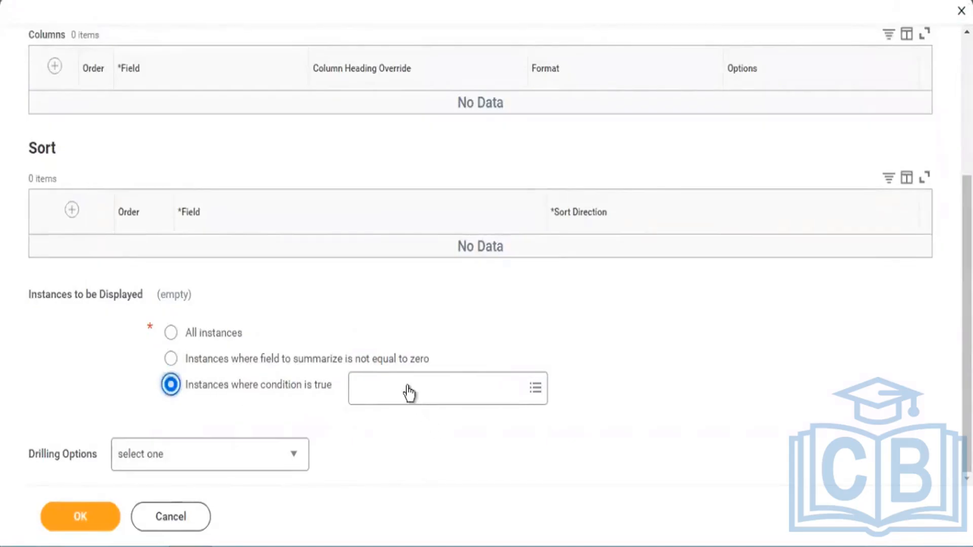
pyautogui.click(402, 404)
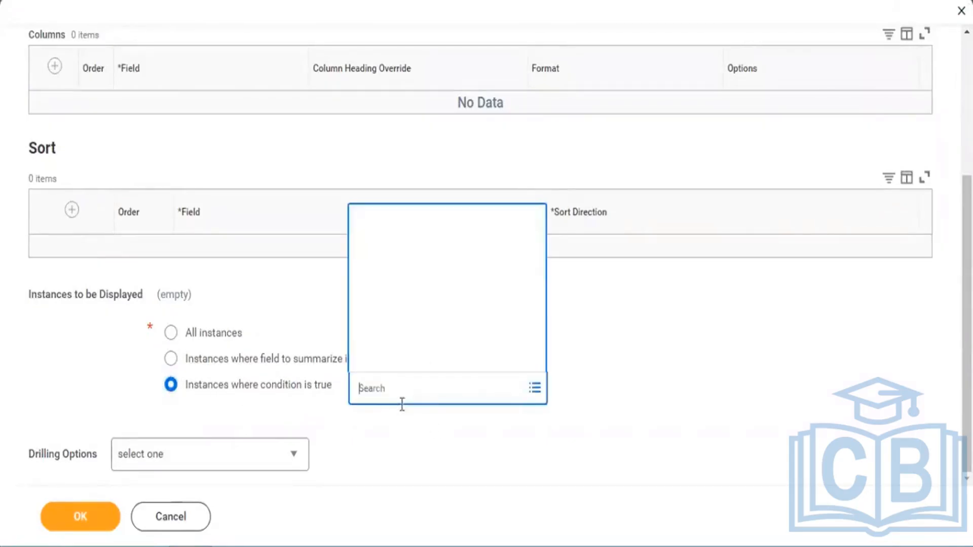
pyautogui.write('is aman')
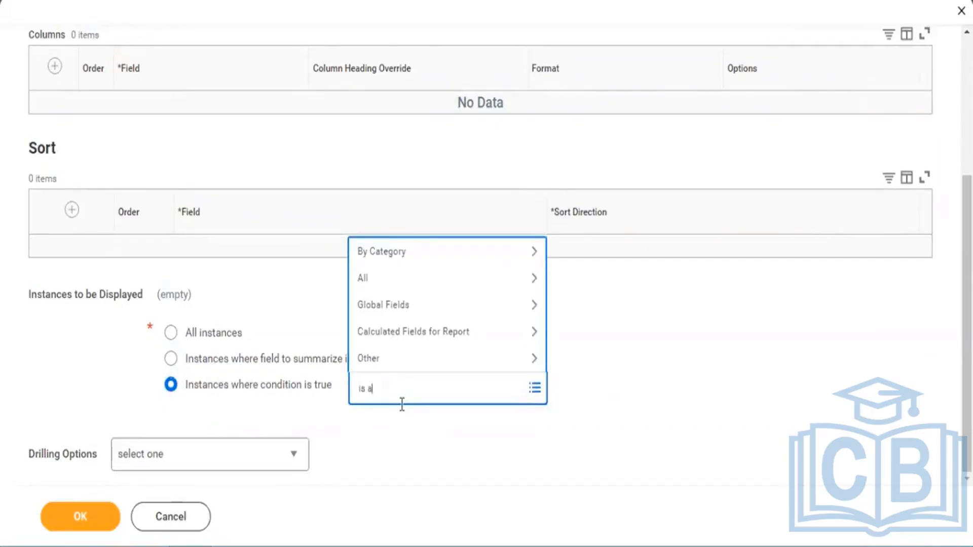
pyautogui.press('BackSpace')
pyautogui.press('BackSpace')
pyautogui.press('BackSpace')
pyautogui.press('BackSpace')
pyautogui.write('manager')
pyautogui.press('Return')
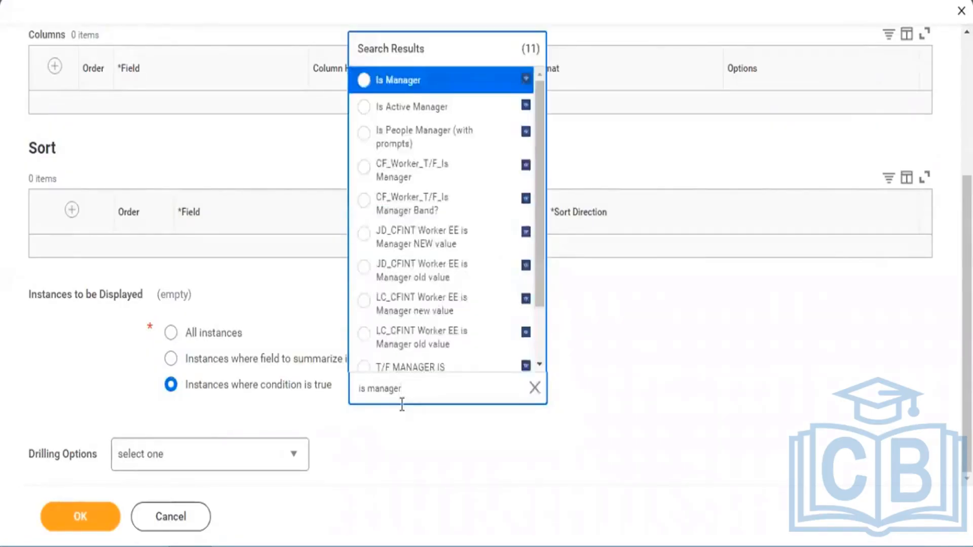
pyautogui.press('Return')
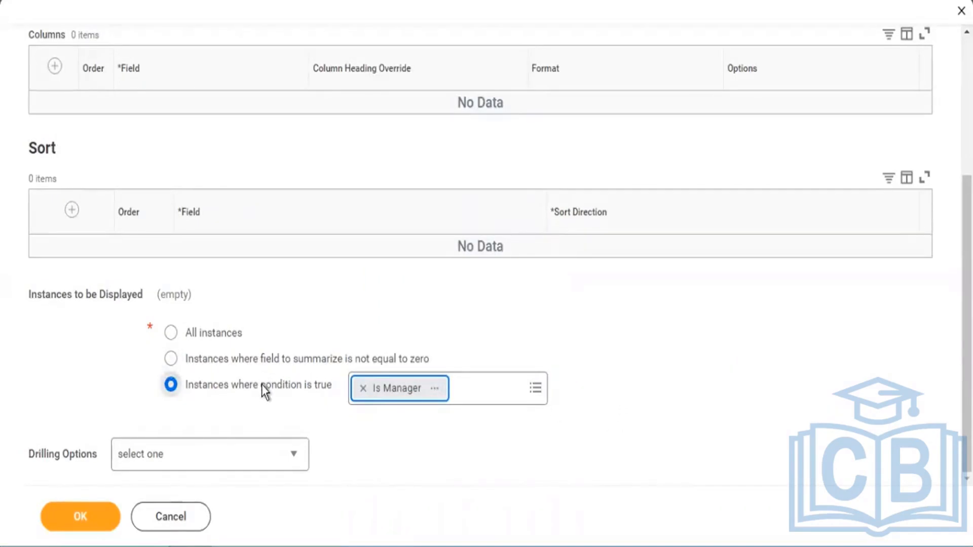
pyautogui.moveTo(261, 385); pyautogui.dragTo(317, 385)
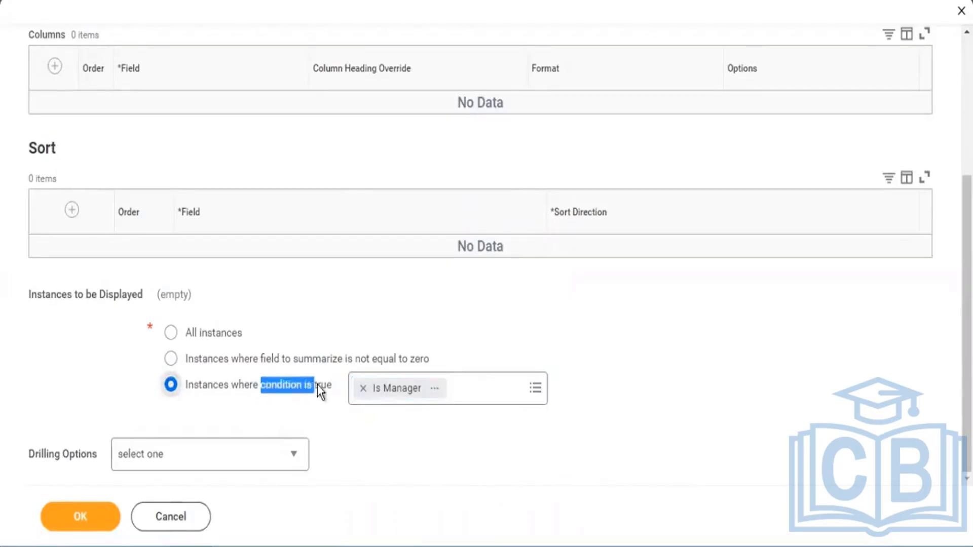
pyautogui.click(237, 386)
pyautogui.moveTo(199, 385); pyautogui.dragTo(355, 400)
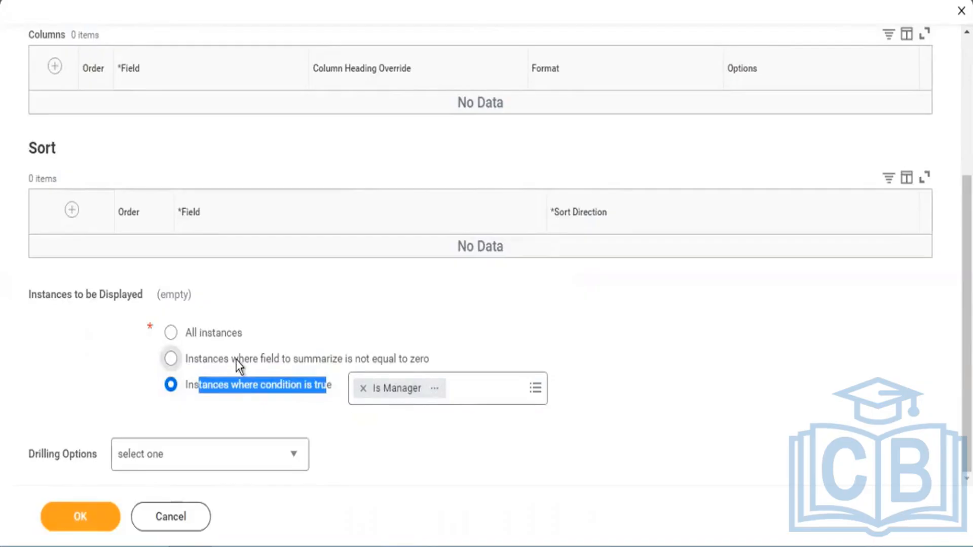
pyautogui.click(439, 361)
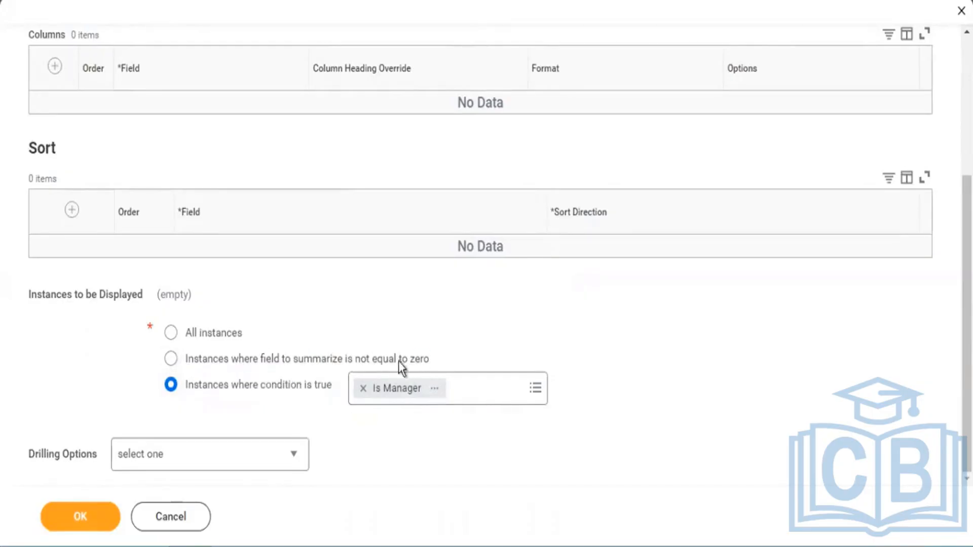
pyautogui.moveTo(429, 360); pyautogui.dragTo(334, 361)
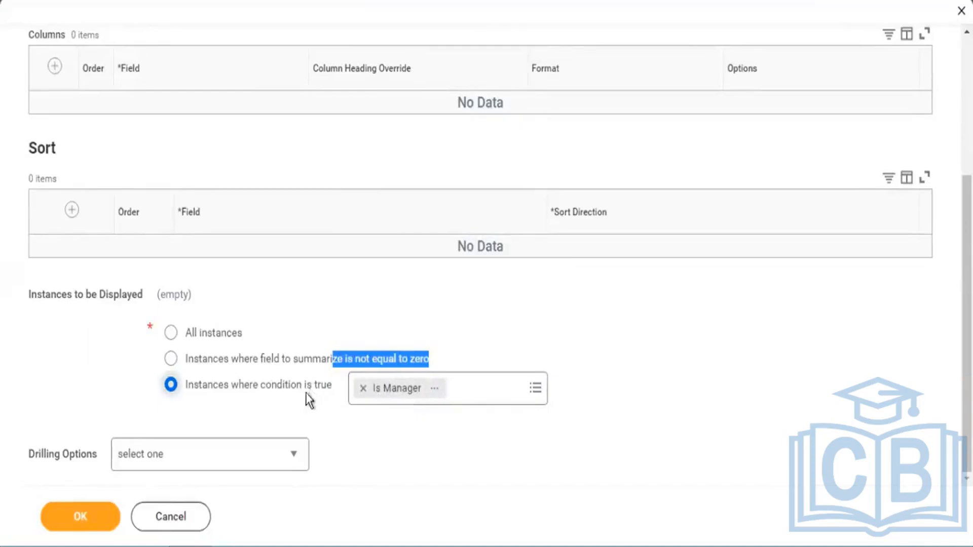
pyautogui.moveTo(232, 385); pyautogui.dragTo(306, 387)
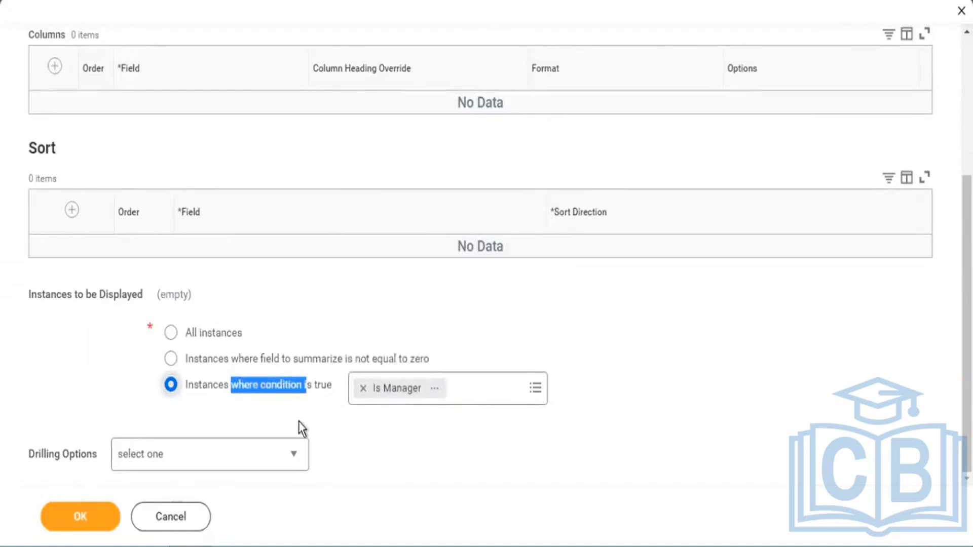
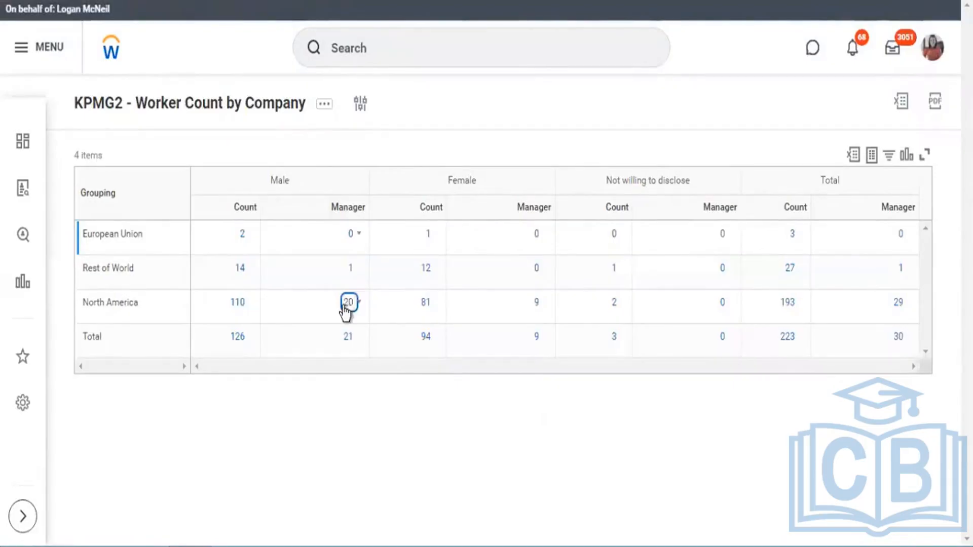
pyautogui.click(347, 310)
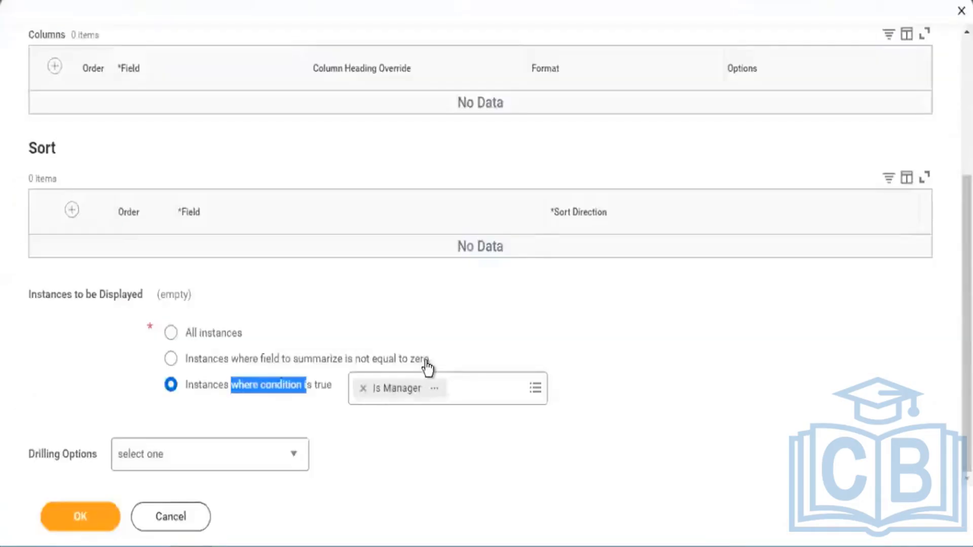
# Set the instances to be displayed to those where the field to summarize is not equal to zero
pyautogui.click(427, 360)
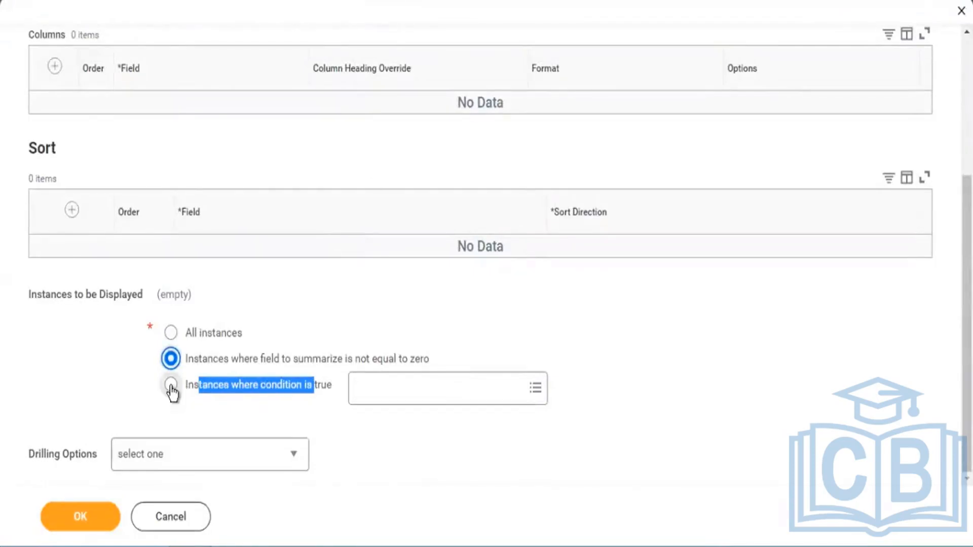
pyautogui.click(221, 389)
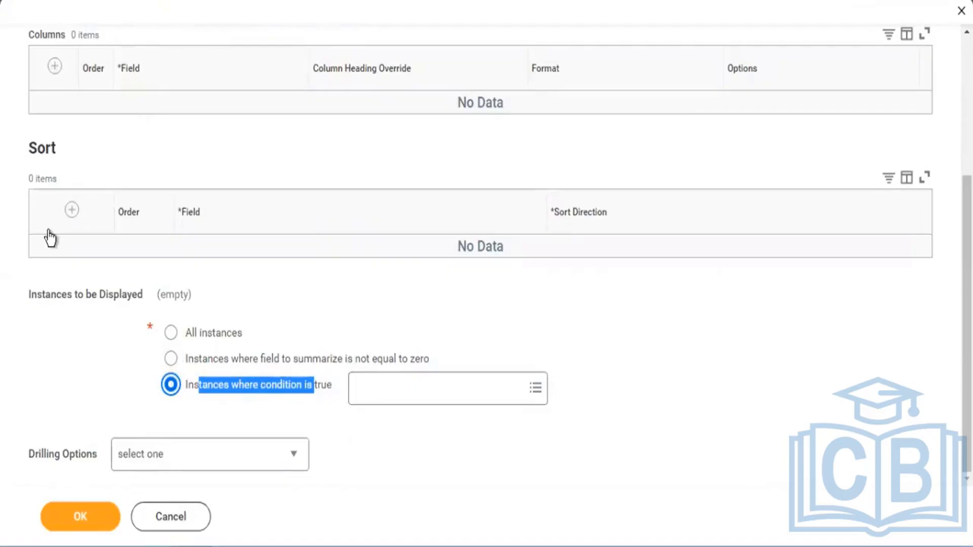
pyautogui.click(171, 359)
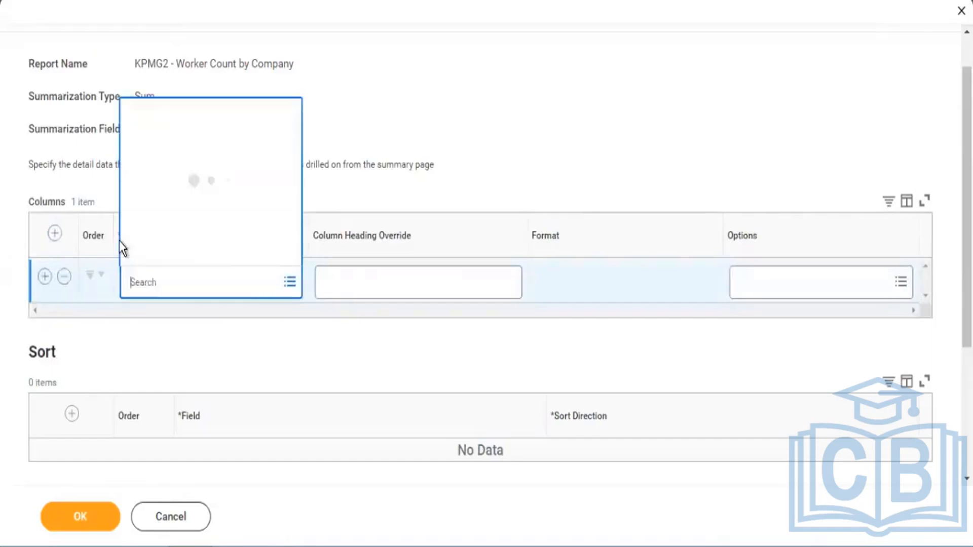
# Add the Worker and Is Manager fields as detail data columns for CF - Managers and accept the override
pyautogui.write('worker')
pyautogui.press('Return')
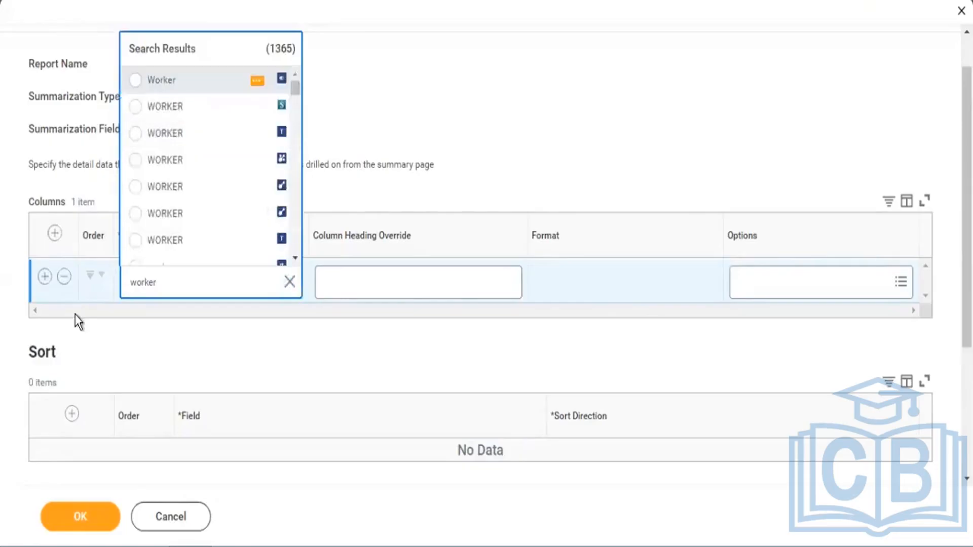
pyautogui.press('Return')
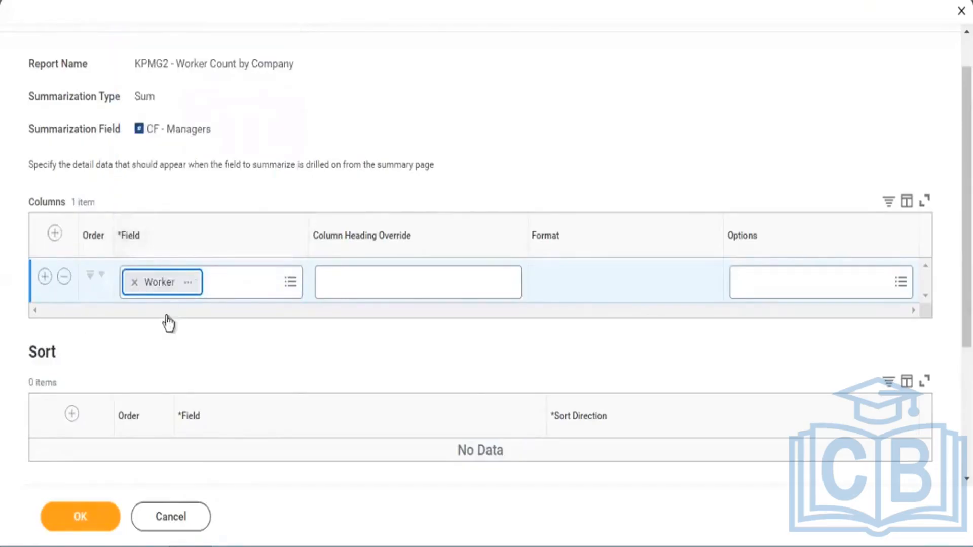
pyautogui.click(181, 336)
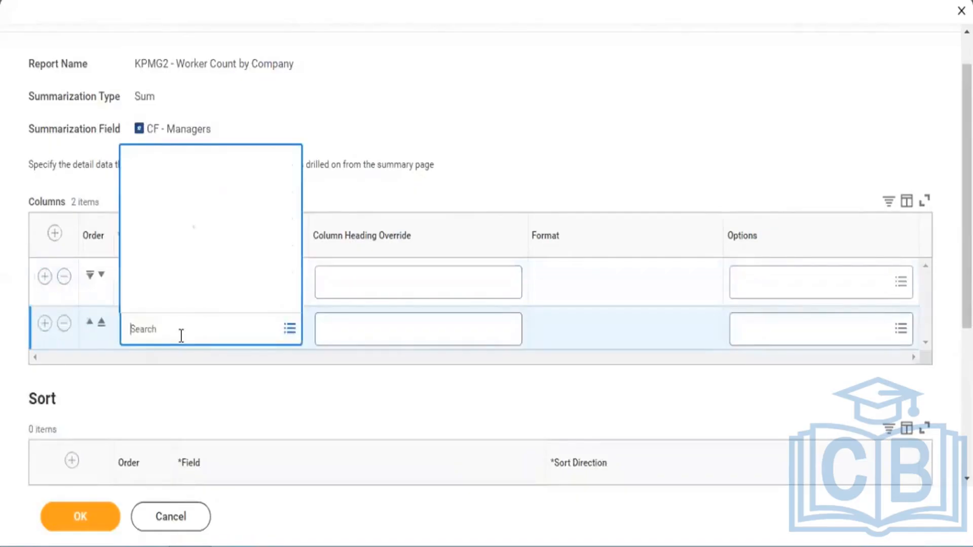
pyautogui.write('is manager')
pyautogui.press('Return')
pyautogui.click(169, 83)
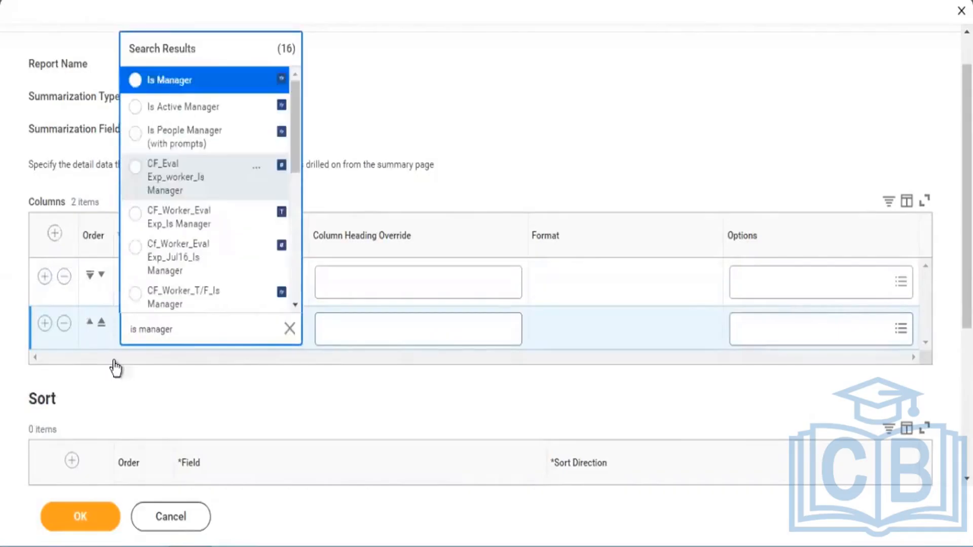
pyautogui.click(81, 519)
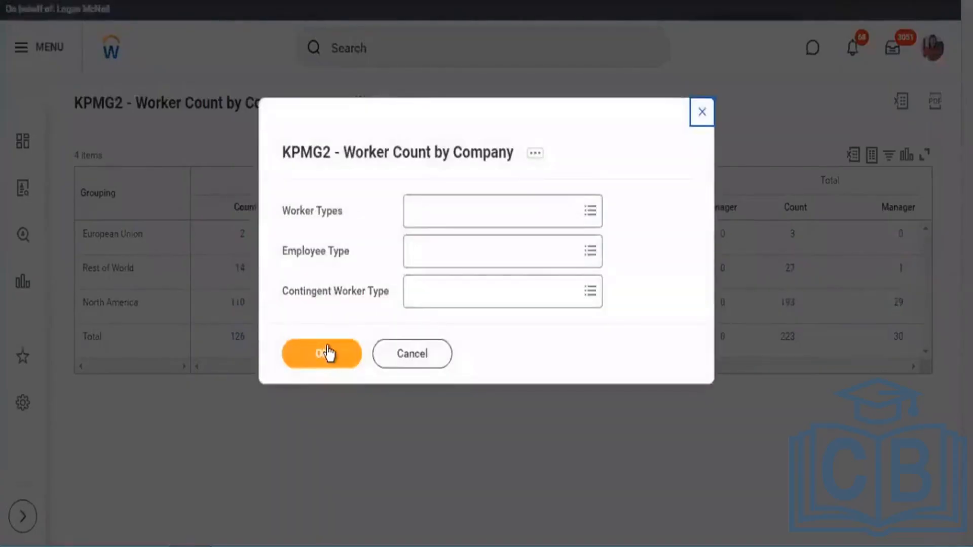
# Run the report with empty prompts, check the drill-down details of North America's male Manager count, and close them
pyautogui.click(327, 354)
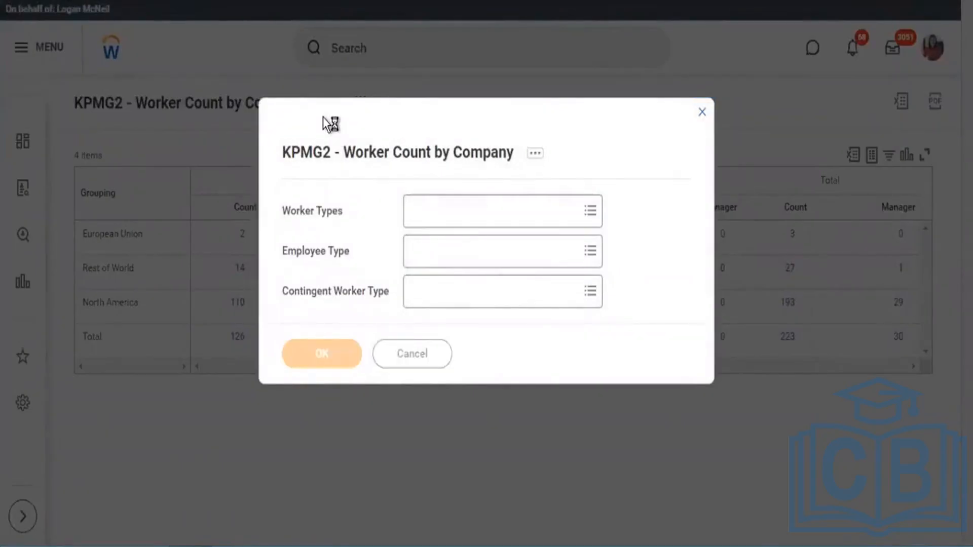
pyautogui.click(337, 340)
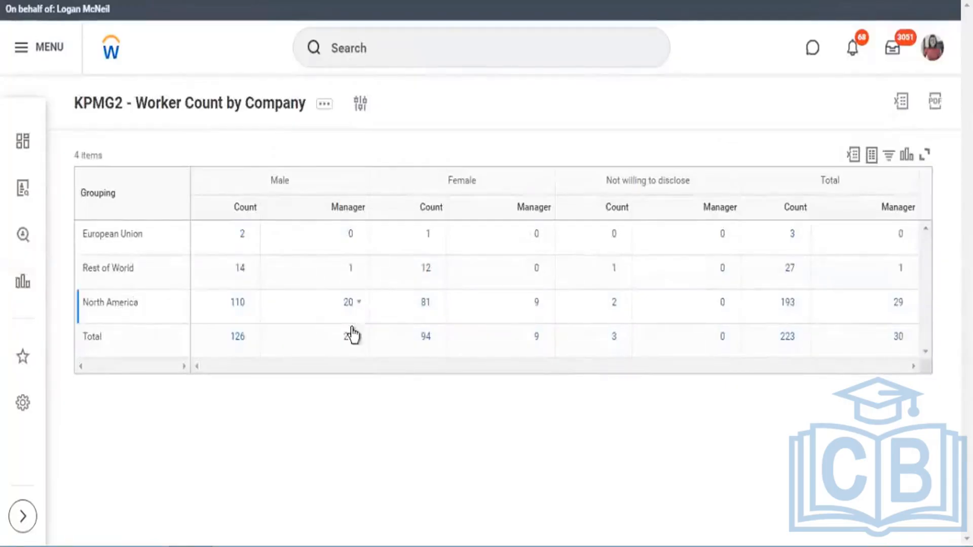
pyautogui.click(356, 340)
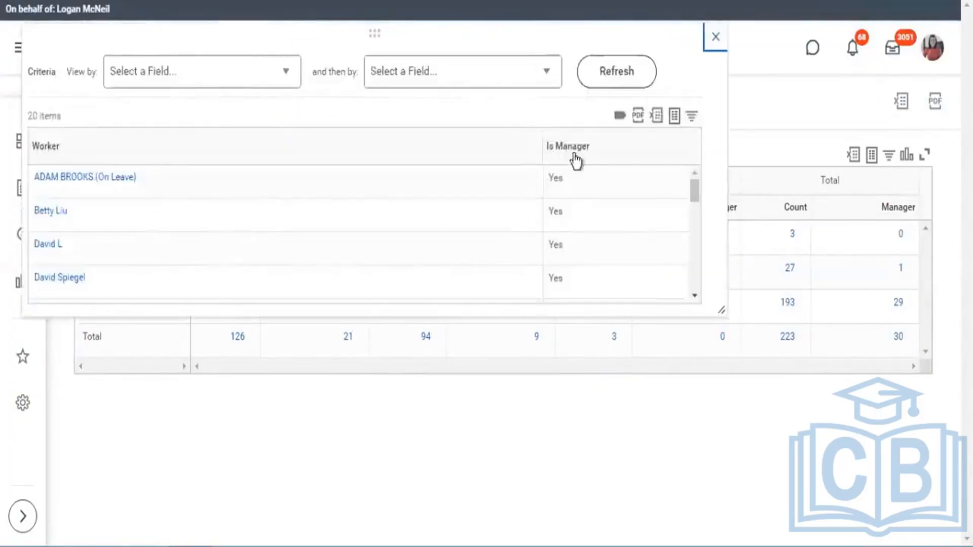
pyautogui.click(567, 154)
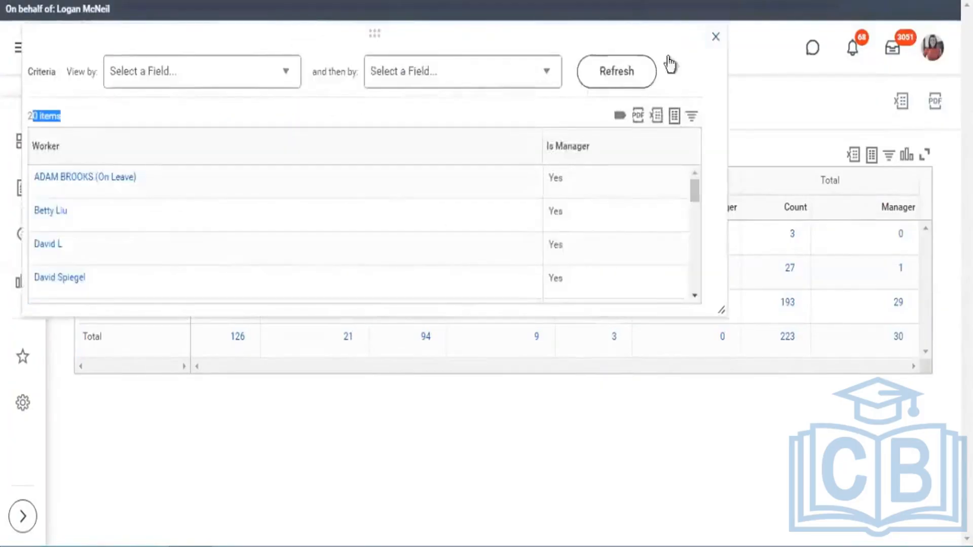
pyautogui.click(718, 39)
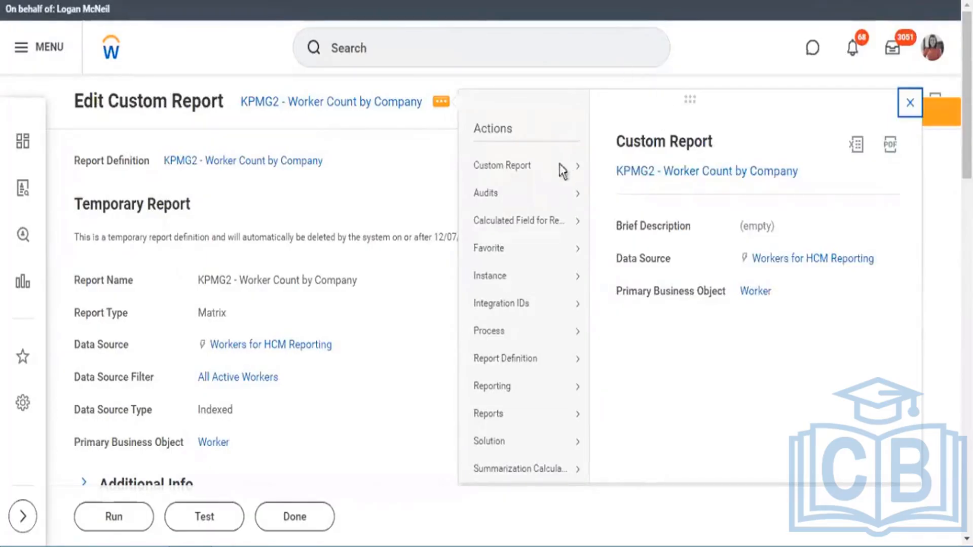
# Open the KPMG2 - Worker Count by Company custom report for editing and remove Gender from the column grouping
pyautogui.moveTo(506, 161)
pyautogui.click(618, 171)
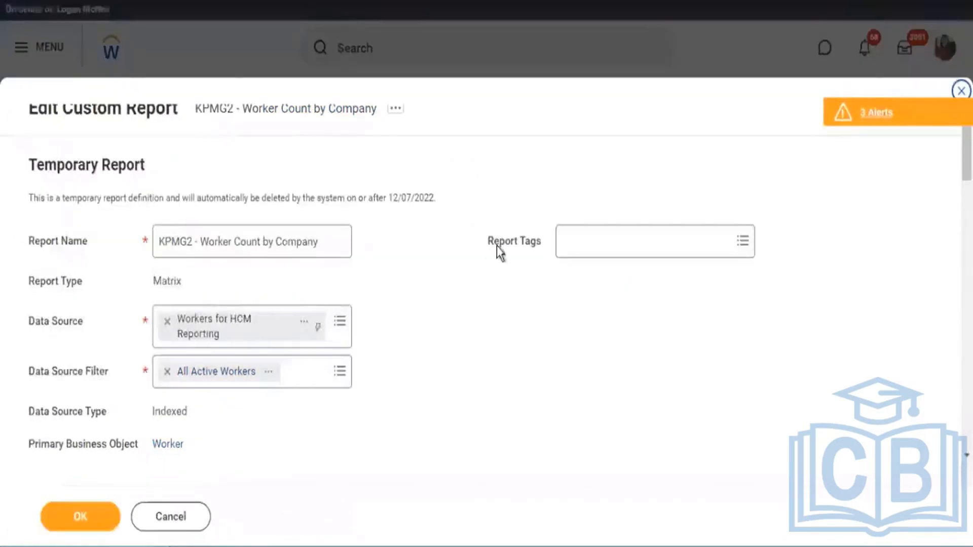
pyautogui.scroll(-15, 671, 294)
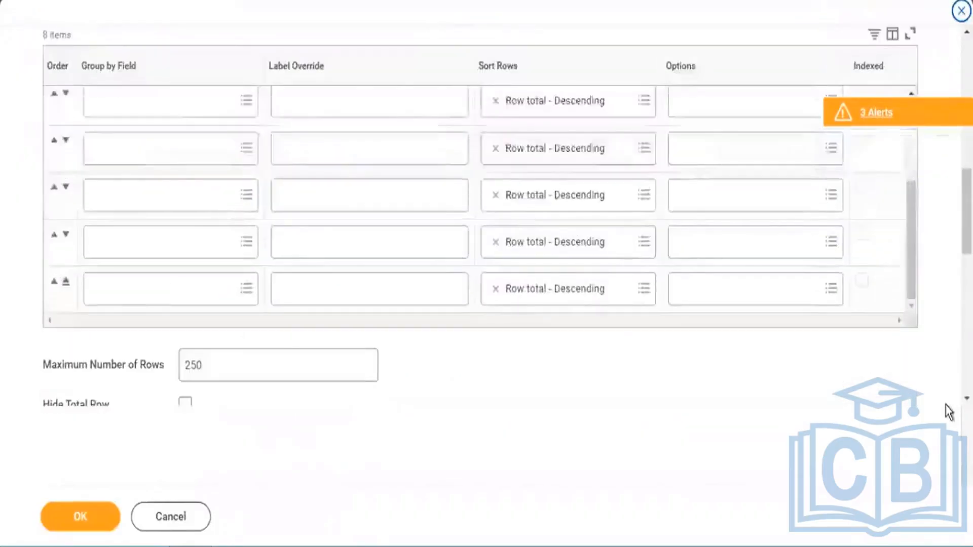
pyautogui.scroll(-5, 695, 269)
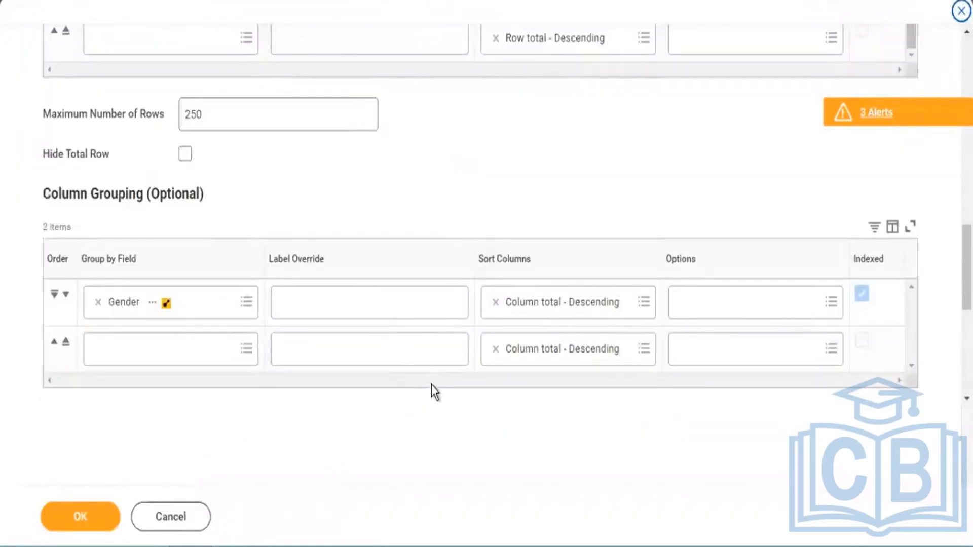
pyautogui.scroll(-5, 430, 385)
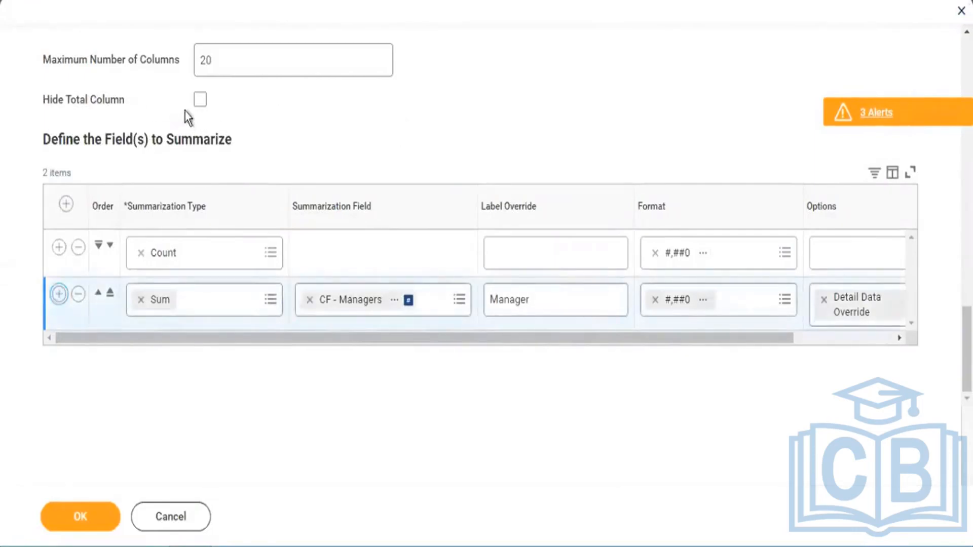
pyautogui.scroll(8, 206, 167)
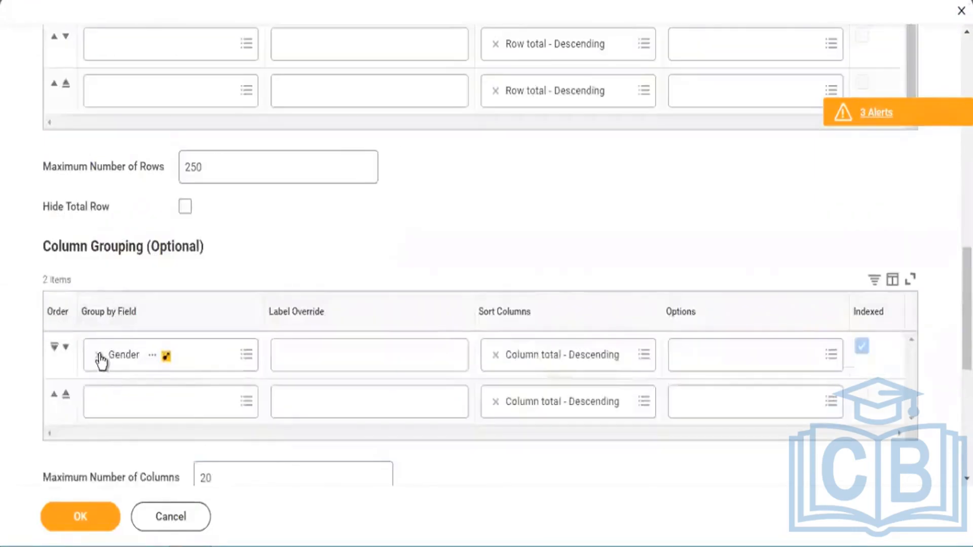
pyautogui.click(98, 356)
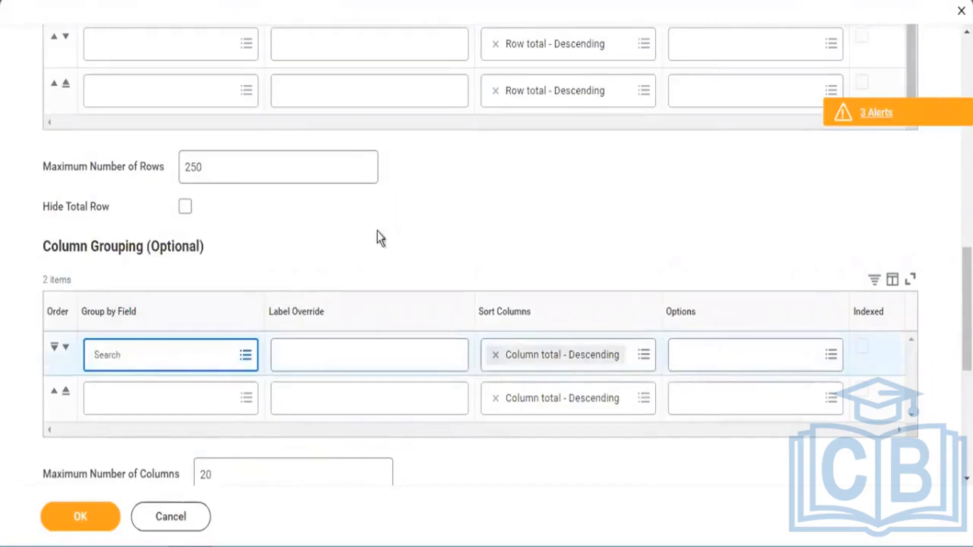
# Change the third summarization from Count to Maximum and set its summarization field to Age
pyautogui.scroll(-7, 327, 293)
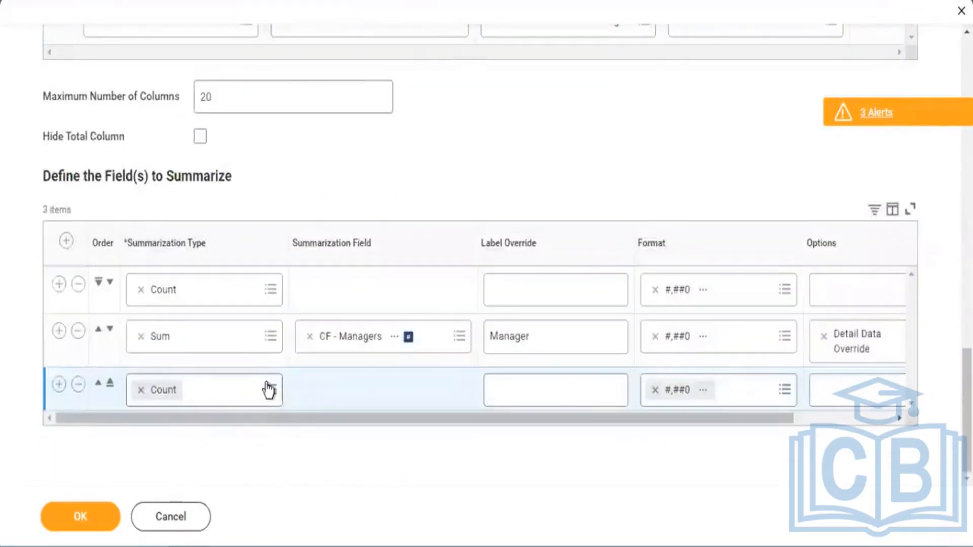
pyautogui.click(270, 390)
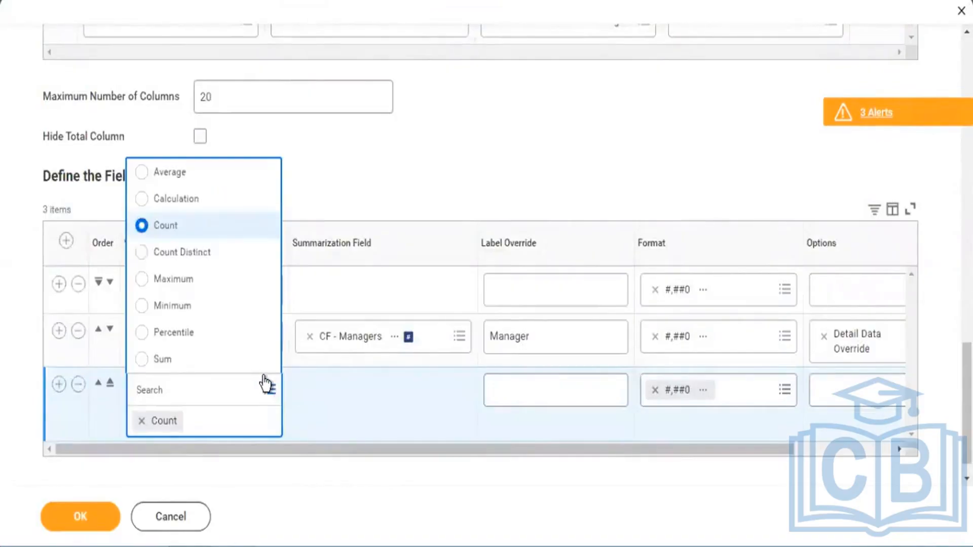
pyautogui.click(147, 280)
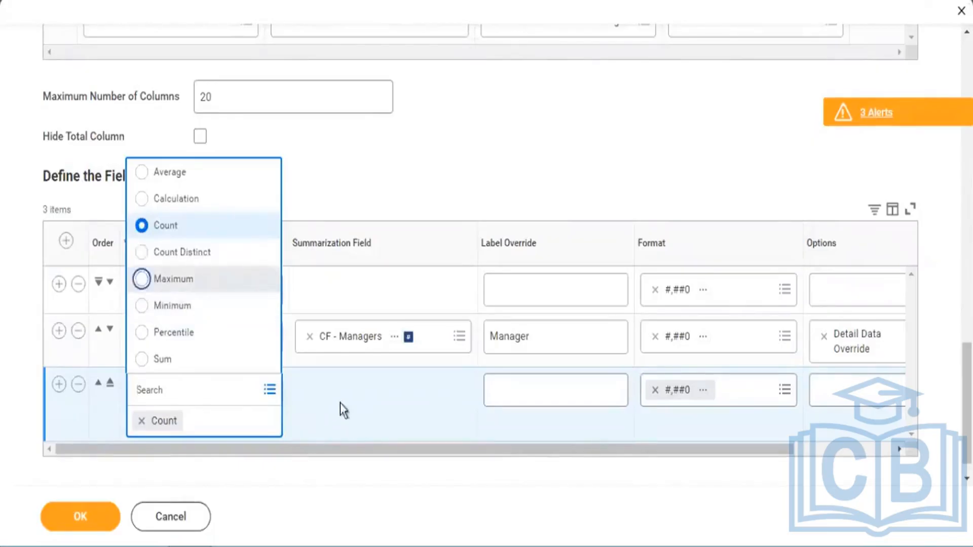
pyautogui.click(355, 398)
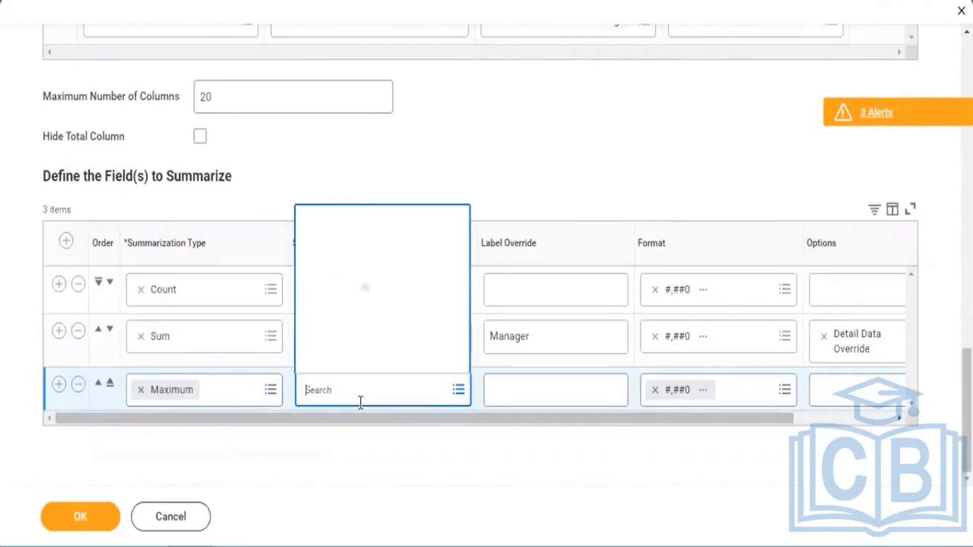
pyautogui.write('age')
pyautogui.press('Return')
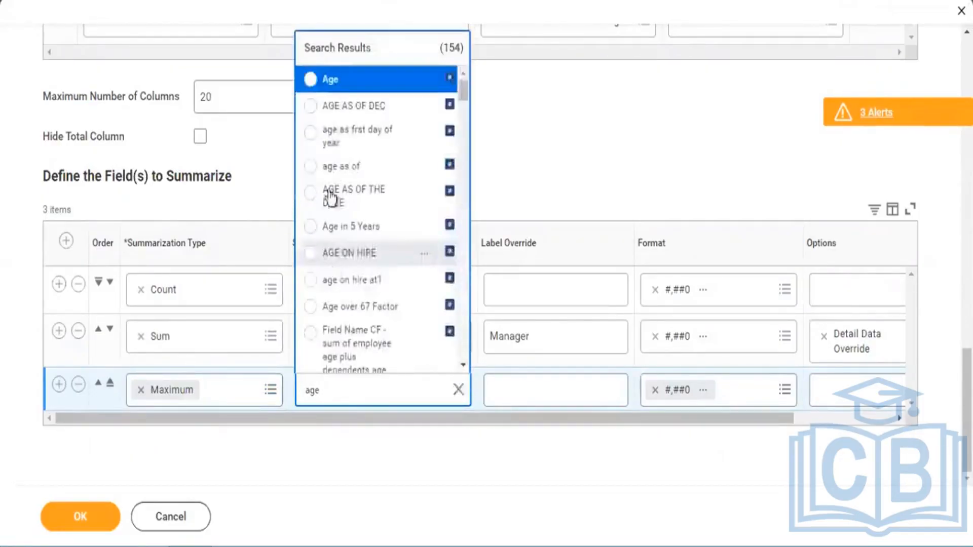
pyautogui.click(327, 81)
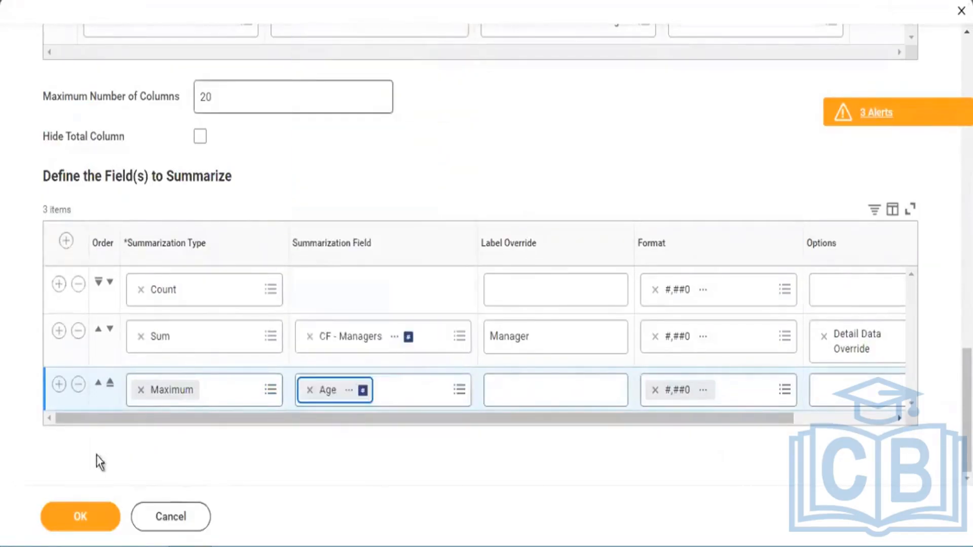
# Add a summarization row of type Minimum with Length of Service in Months as its summarization field
pyautogui.click(59, 385)
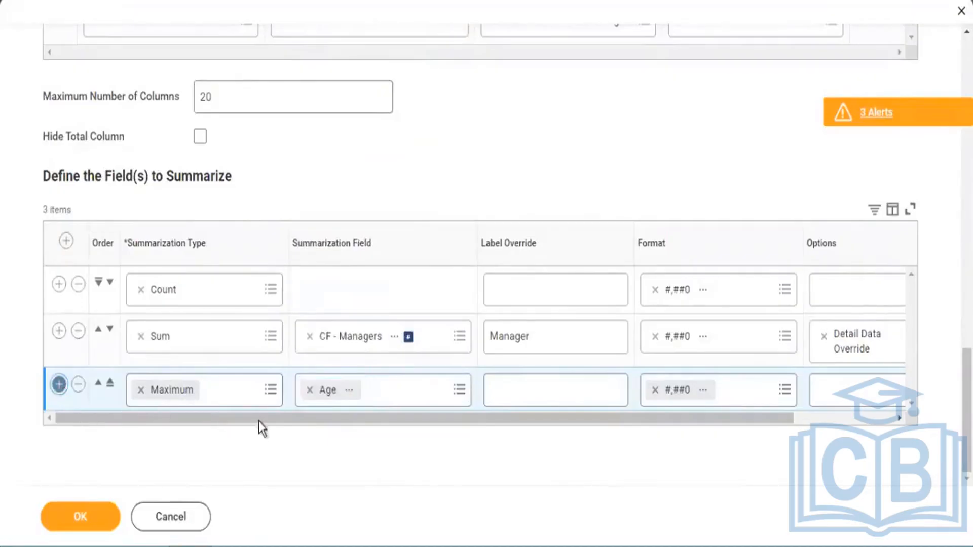
pyautogui.click(271, 439)
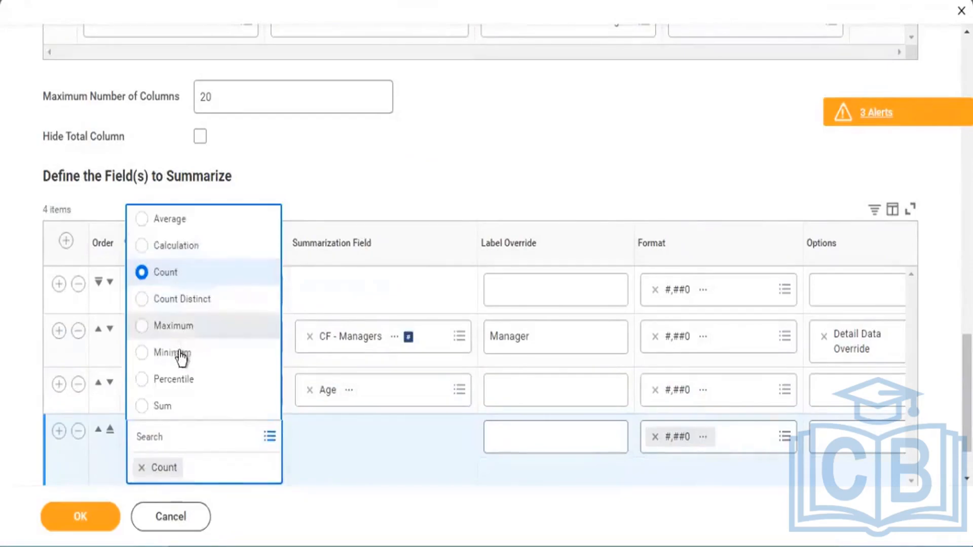
pyautogui.click(336, 453)
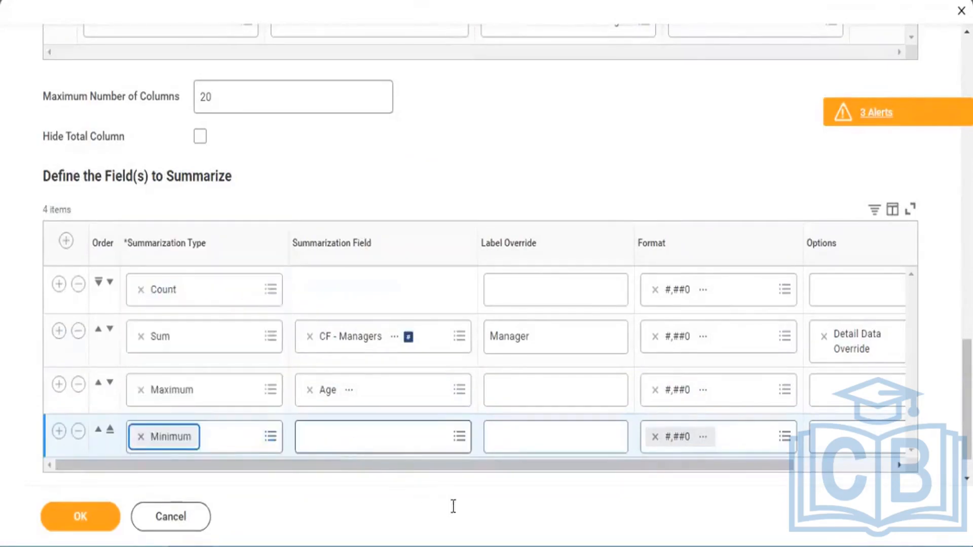
pyautogui.write('length')
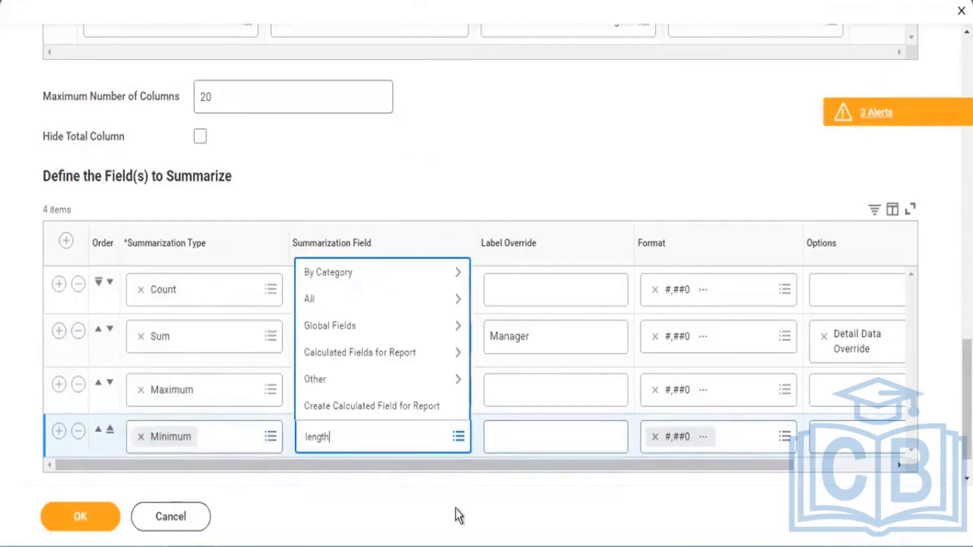
pyautogui.write(' of service')
pyautogui.press('Return')
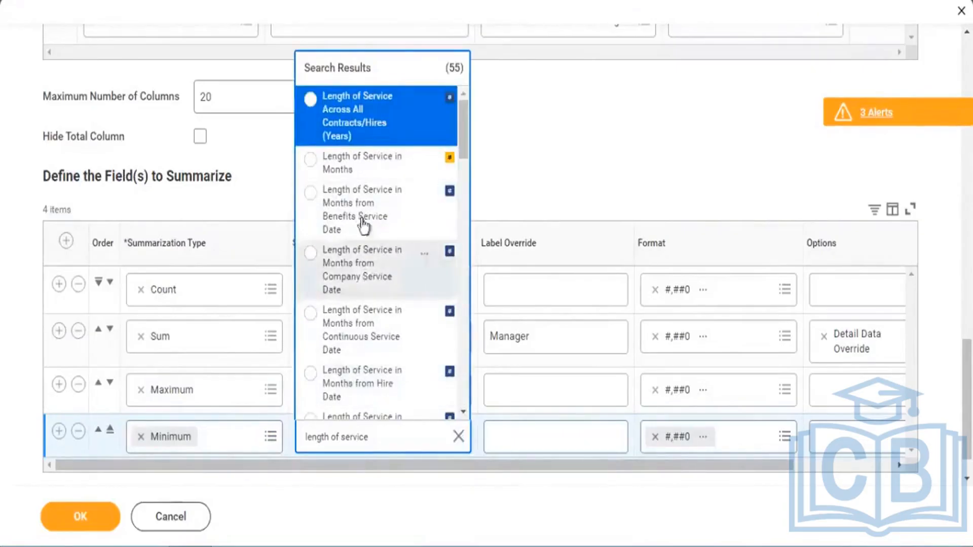
pyautogui.click(361, 170)
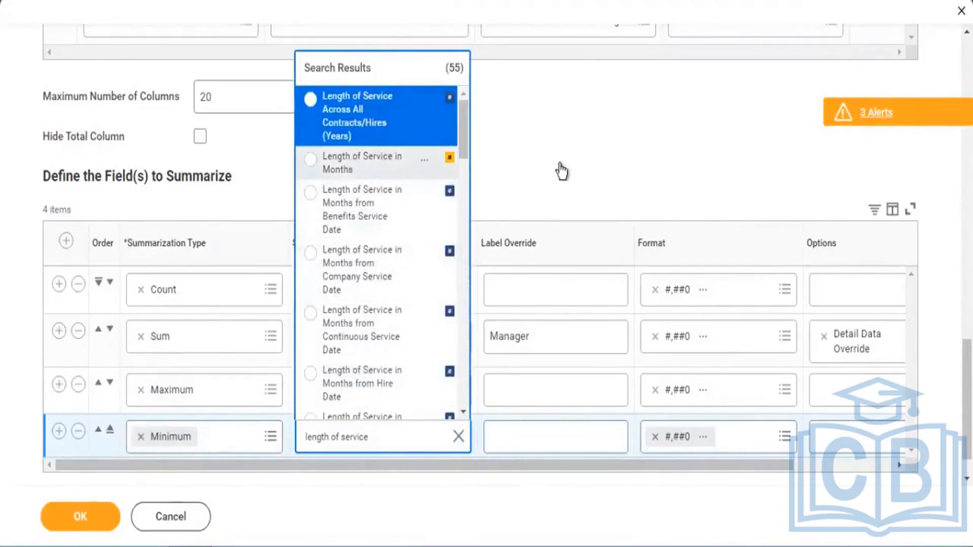
pyautogui.click(554, 169)
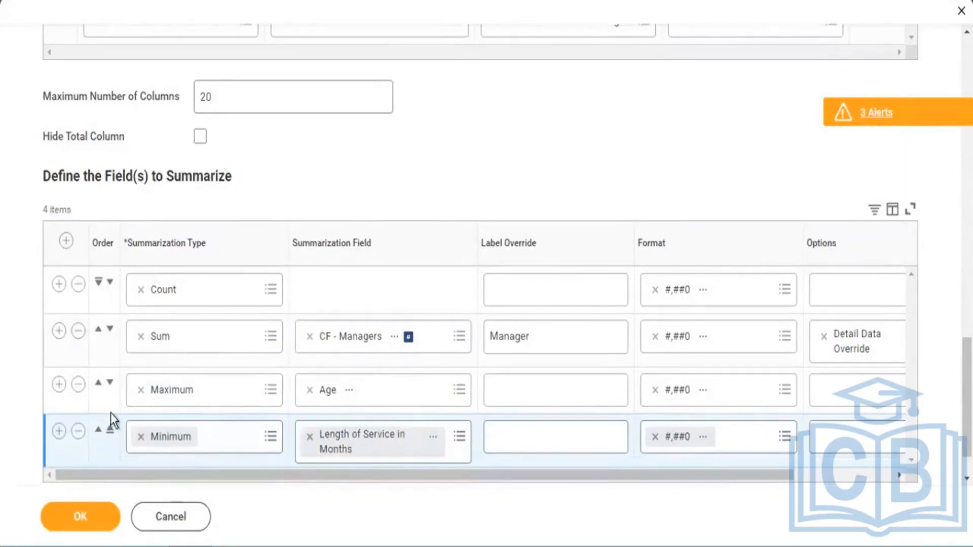
# Add another summarization row of type Average below the Minimum row, removing the surplus Count row
pyautogui.click(59, 431)
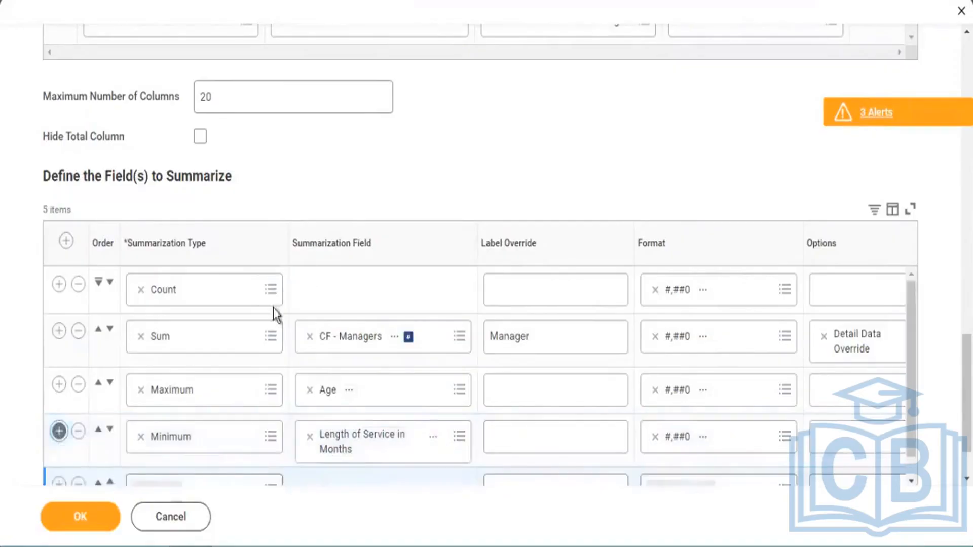
pyautogui.scroll(-1, 180, 487)
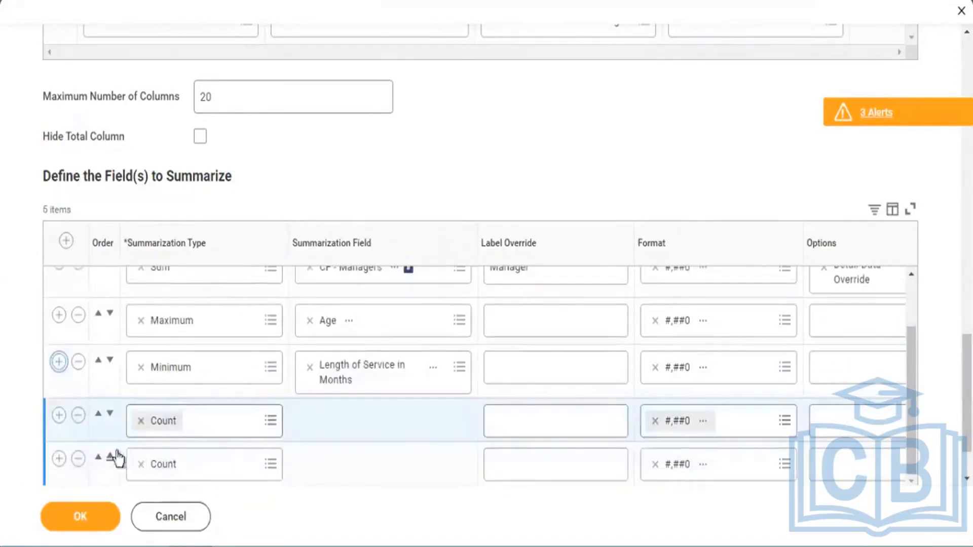
pyautogui.click(77, 459)
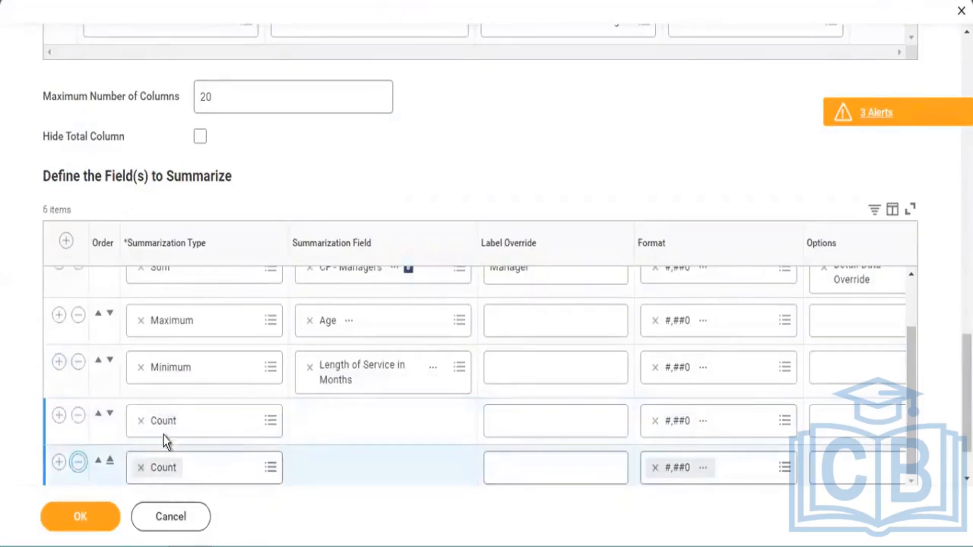
pyautogui.click(142, 468)
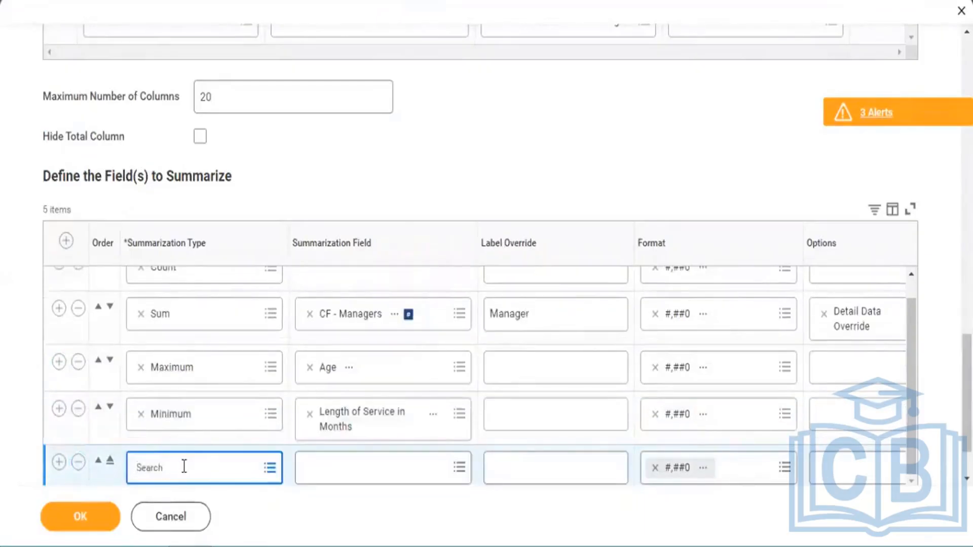
pyautogui.write('average')
pyautogui.press('Return')
pyautogui.click(213, 425)
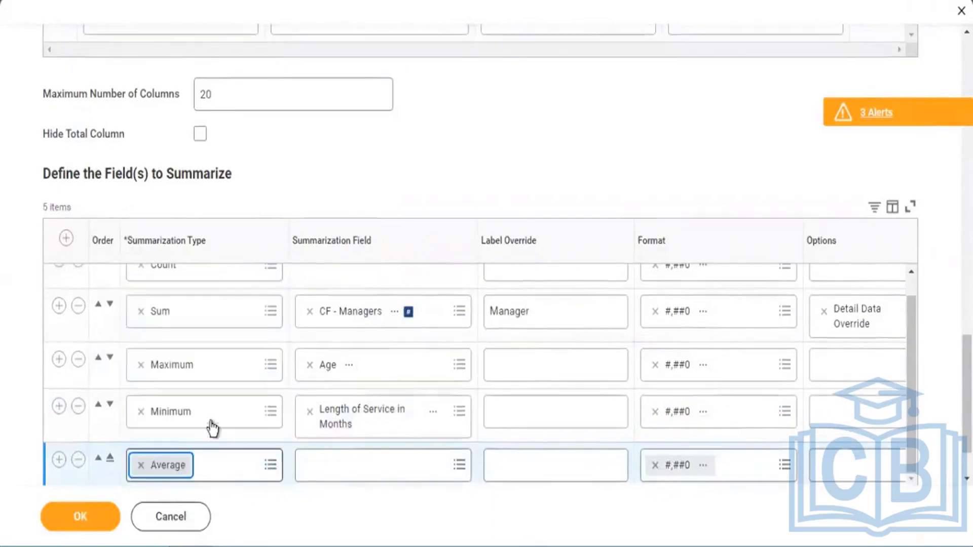
# Review the details of Total Base Pay Amount and Total Base Pay - Amount, and select Total Base Pay Amount as the Average row's field
pyautogui.click(394, 469)
pyautogui.write('bat')
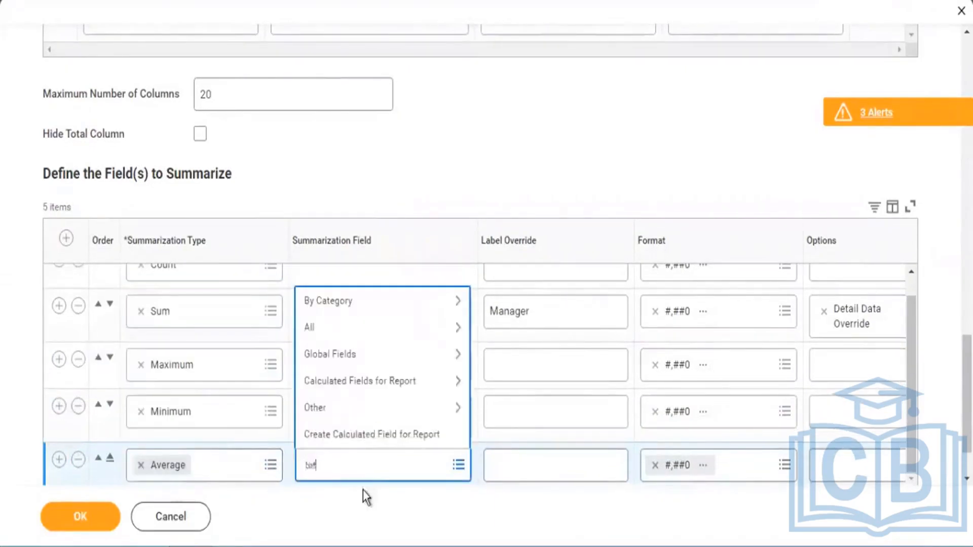
pyautogui.write('al base pay amount')
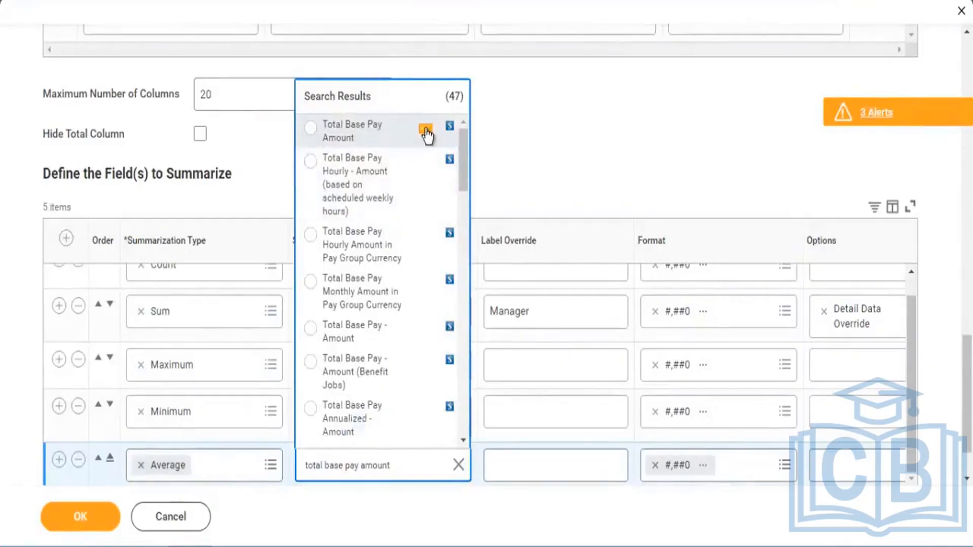
pyautogui.click(426, 130)
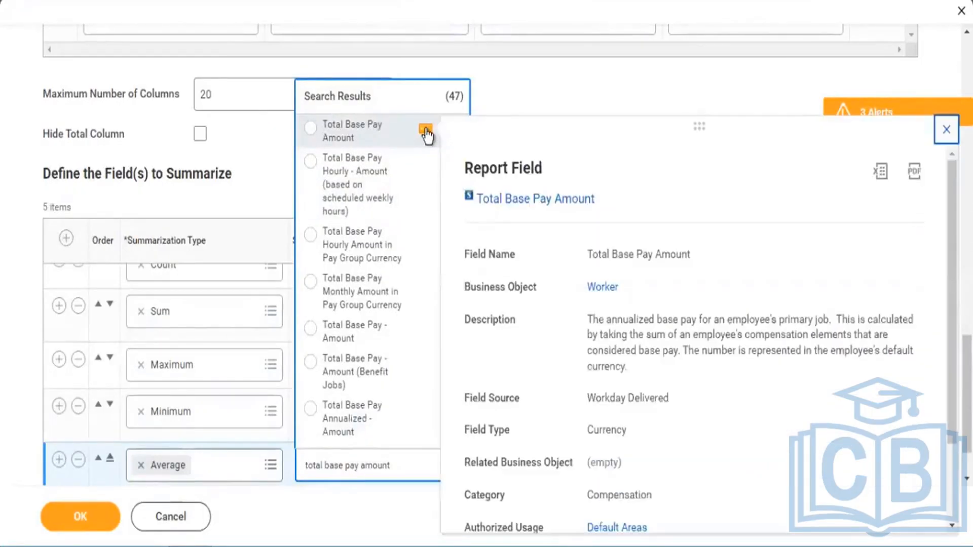
pyautogui.click(425, 332)
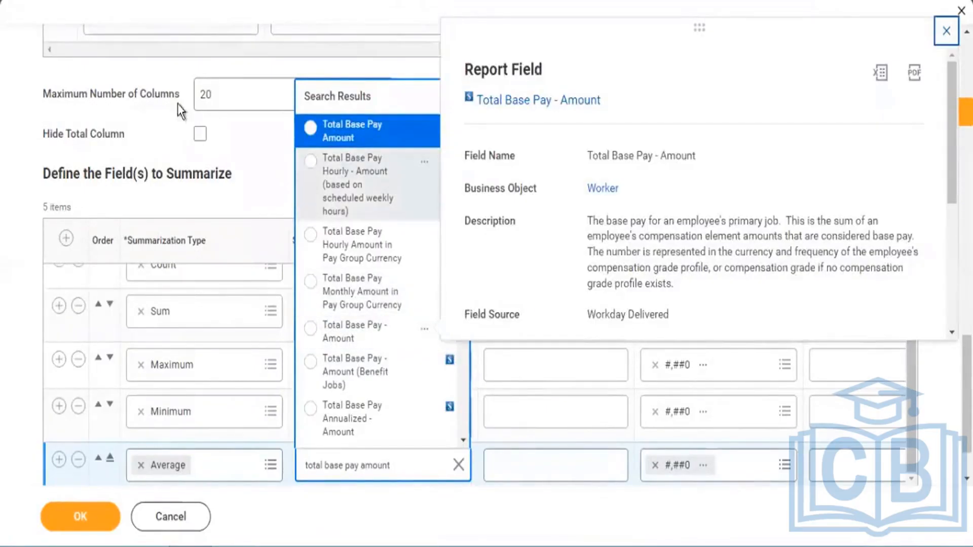
pyautogui.press('Return')
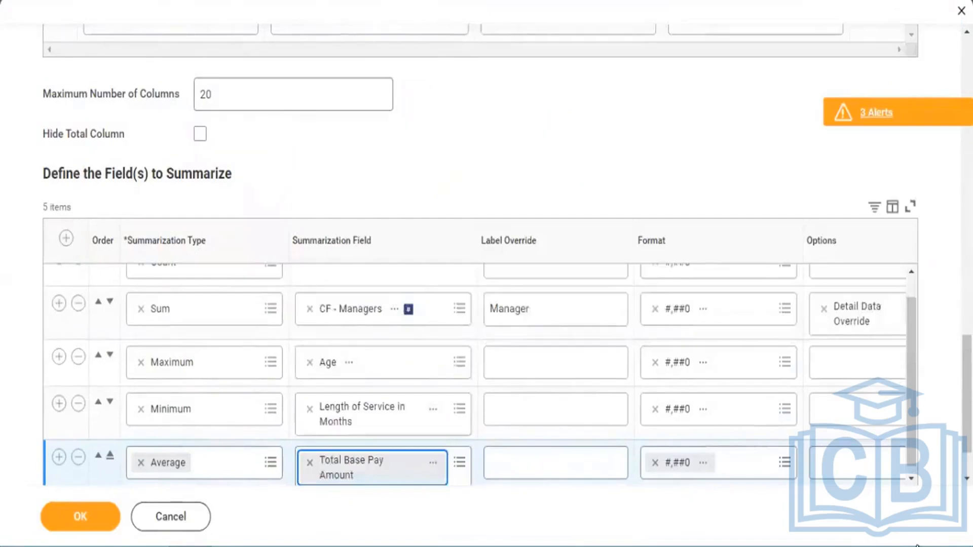
# Save the report definition and rerun KPMG2 - Worker Count by Company with empty prompts
pyautogui.scroll(-2, 811, 484)
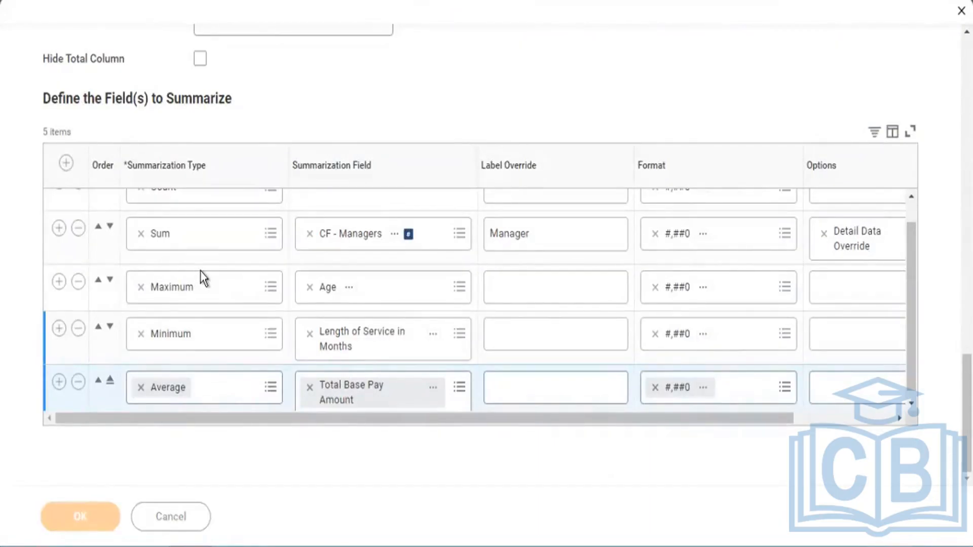
pyautogui.click(101, 526)
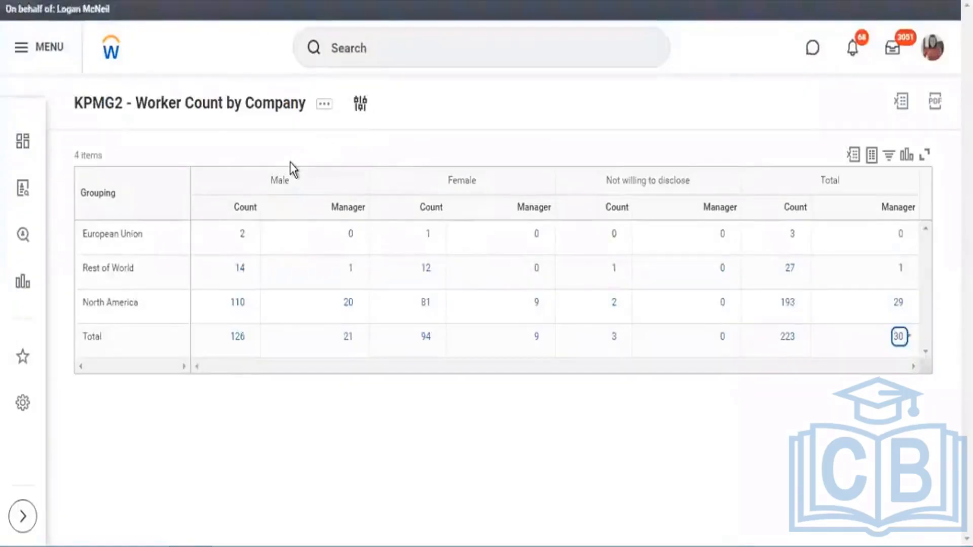
pyautogui.click(360, 103)
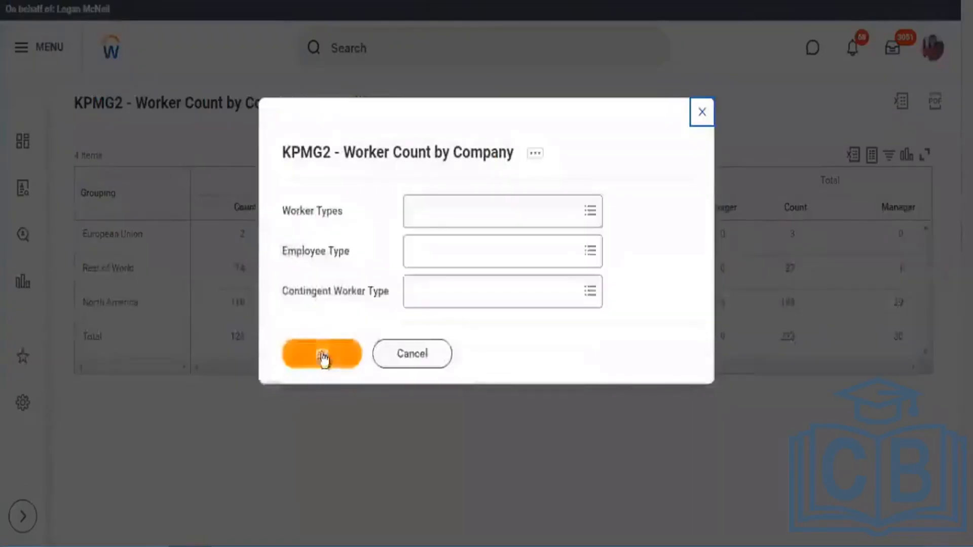
pyautogui.click(324, 355)
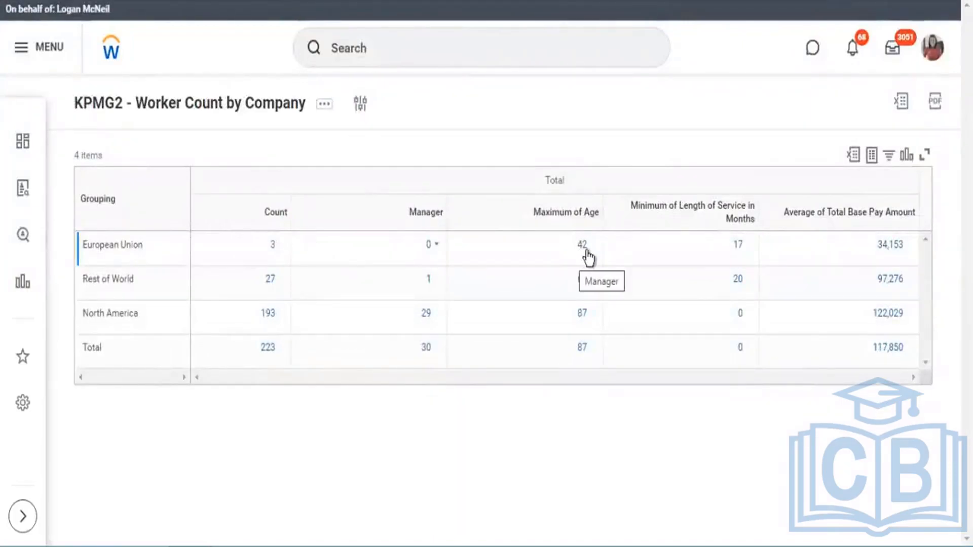
# Compare the European Union workers' ages and lengths of service in the Count drill-down with the report's Maximum and Minimum columns
pyautogui.click(272, 245)
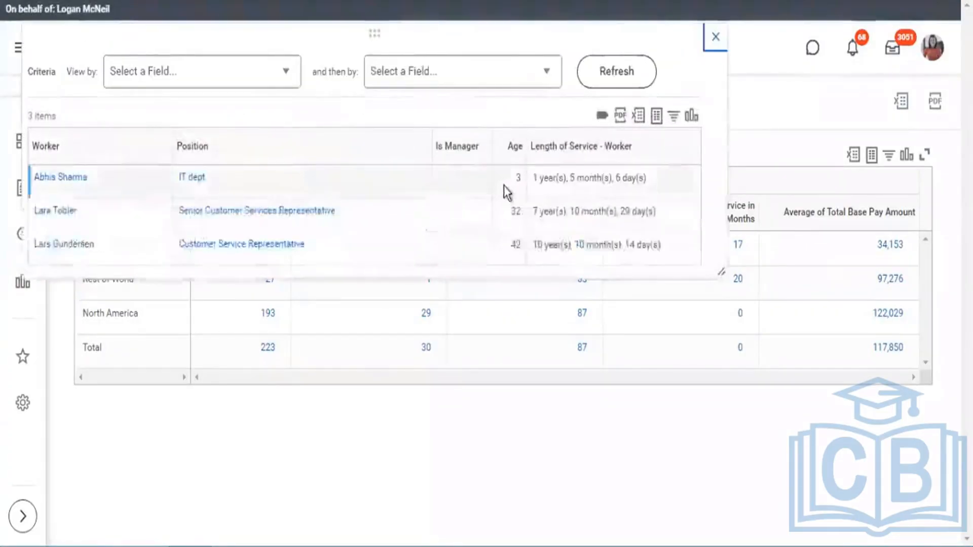
pyautogui.doubleClick(512, 246)
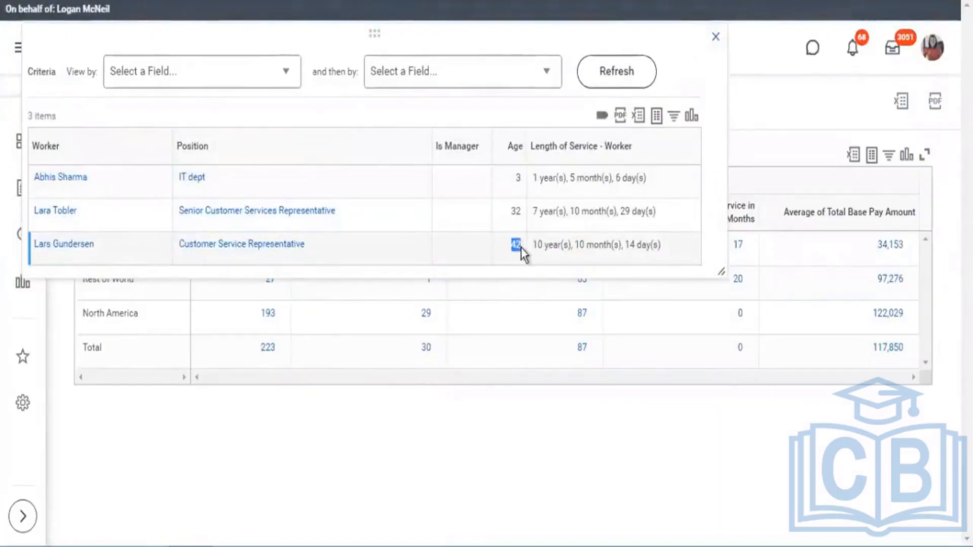
pyautogui.click(716, 41)
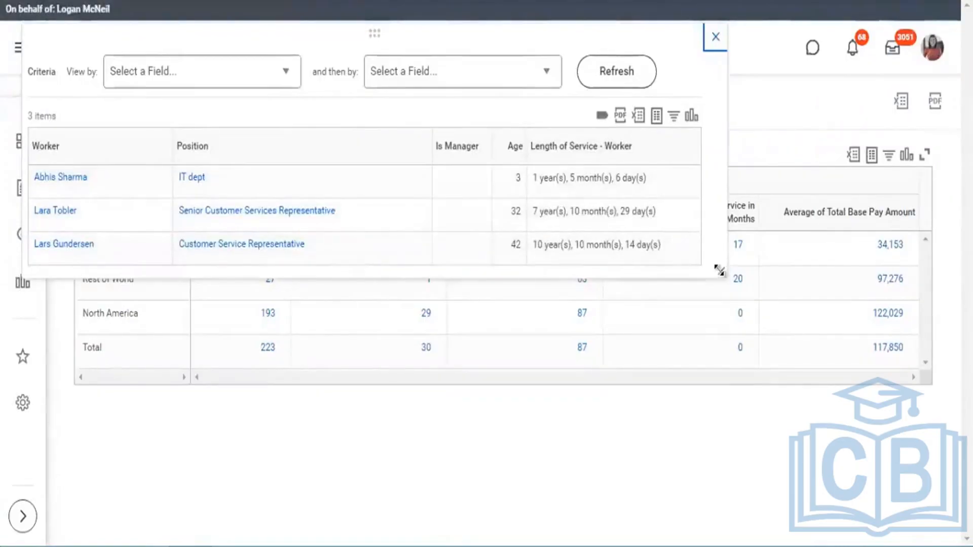
pyautogui.moveTo(718, 272); pyautogui.dragTo(676, 258)
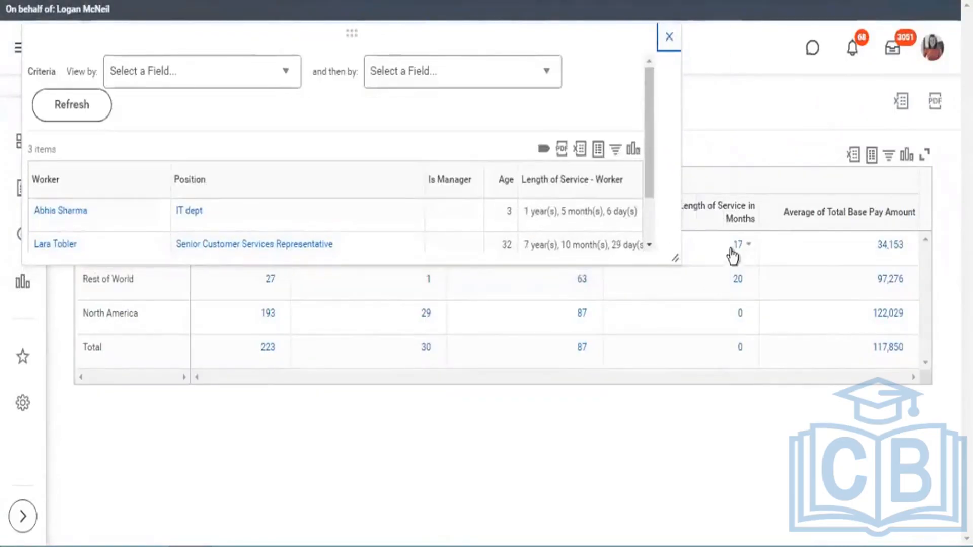
pyautogui.moveTo(673, 258); pyautogui.dragTo(755, 317)
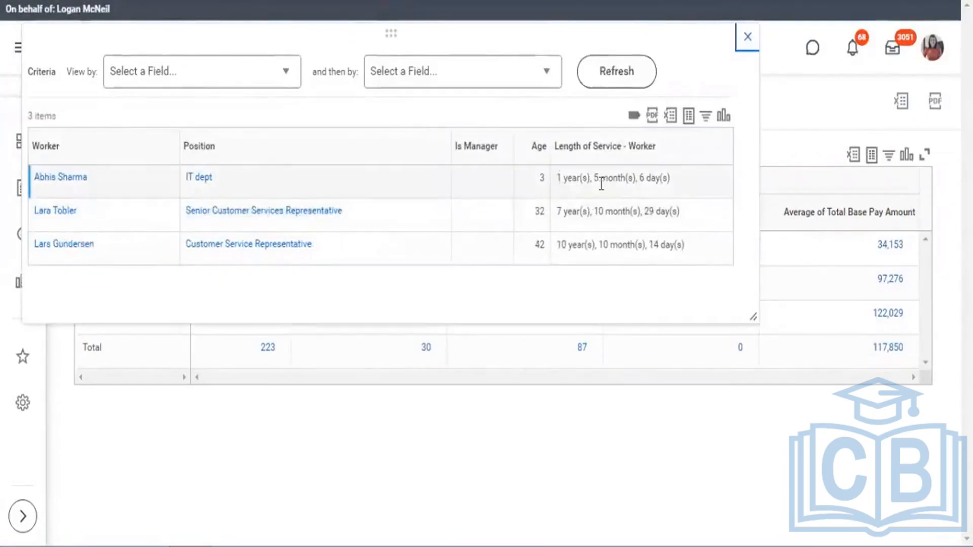
pyautogui.moveTo(557, 178); pyautogui.dragTo(604, 184)
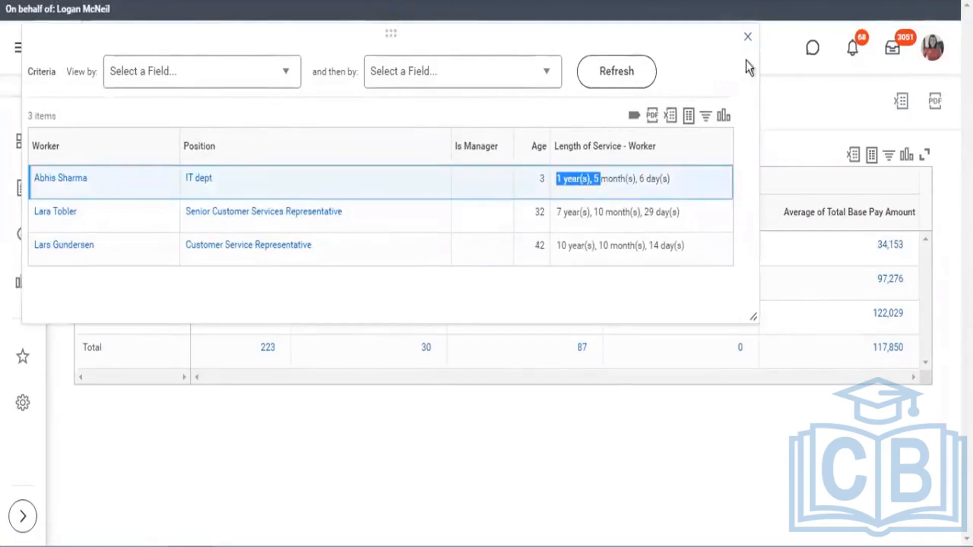
pyautogui.click(751, 45)
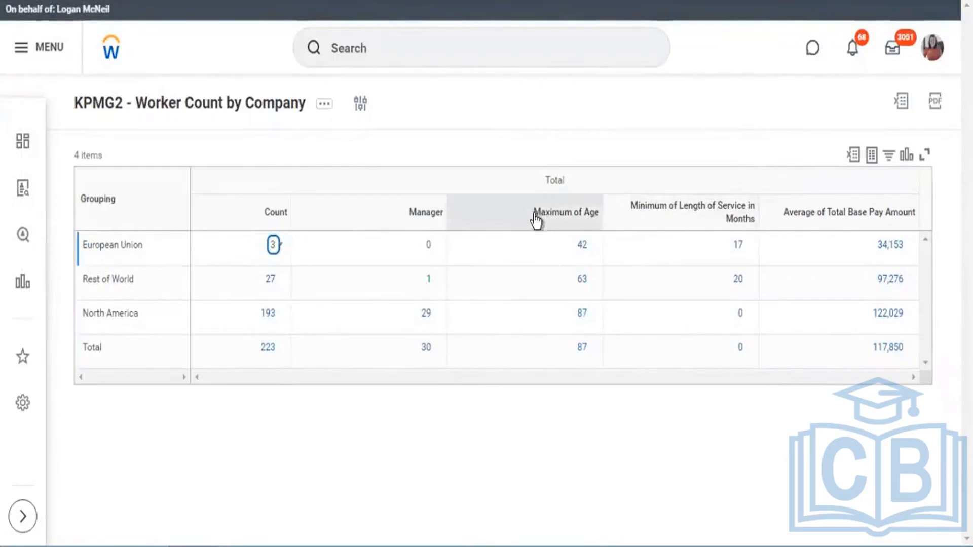
pyautogui.moveTo(534, 216); pyautogui.dragTo(761, 223)
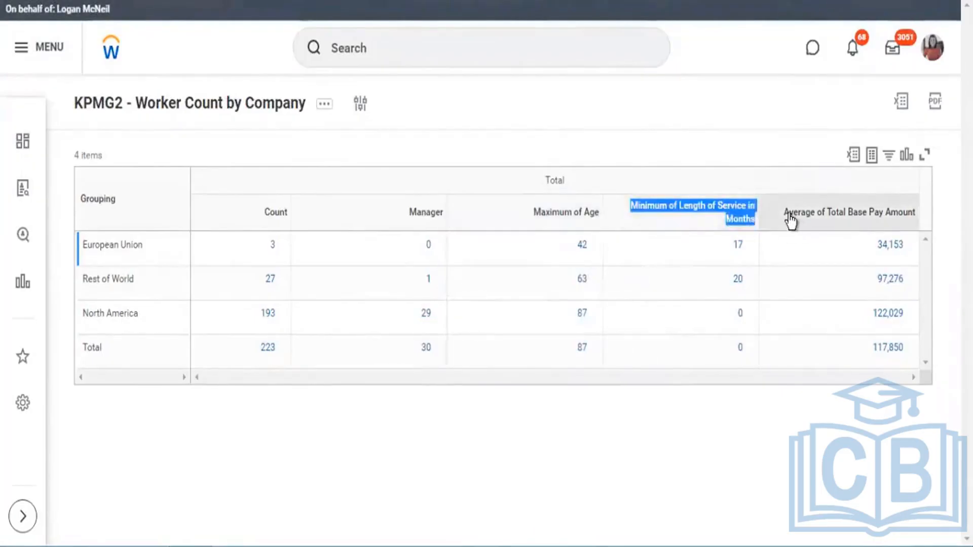
# Check the Average of Total Base Pay Amount column in the results, and reopen the KPMG2 - Worker Count by Company definition for editing
pyautogui.moveTo(789, 213); pyautogui.dragTo(888, 223)
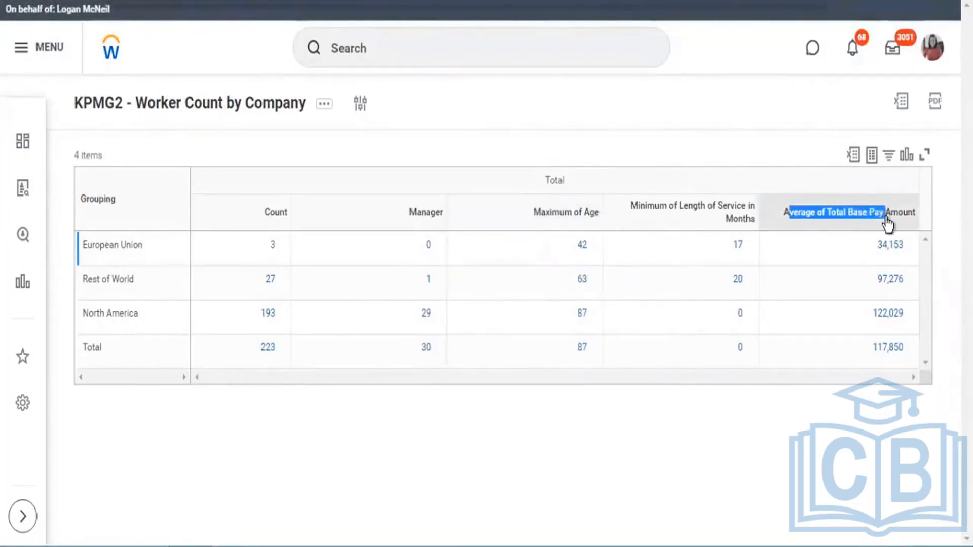
pyautogui.click(729, 136)
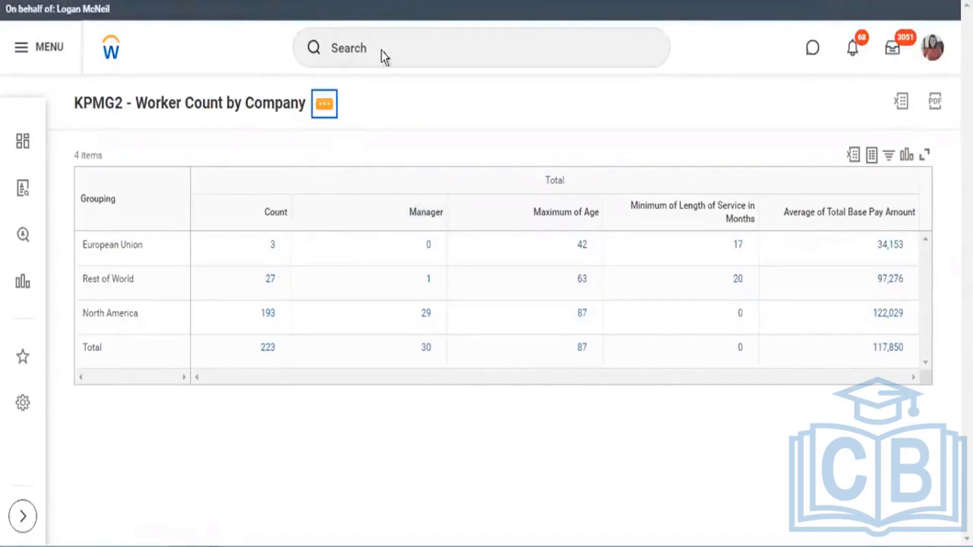
pyautogui.click(449, 112)
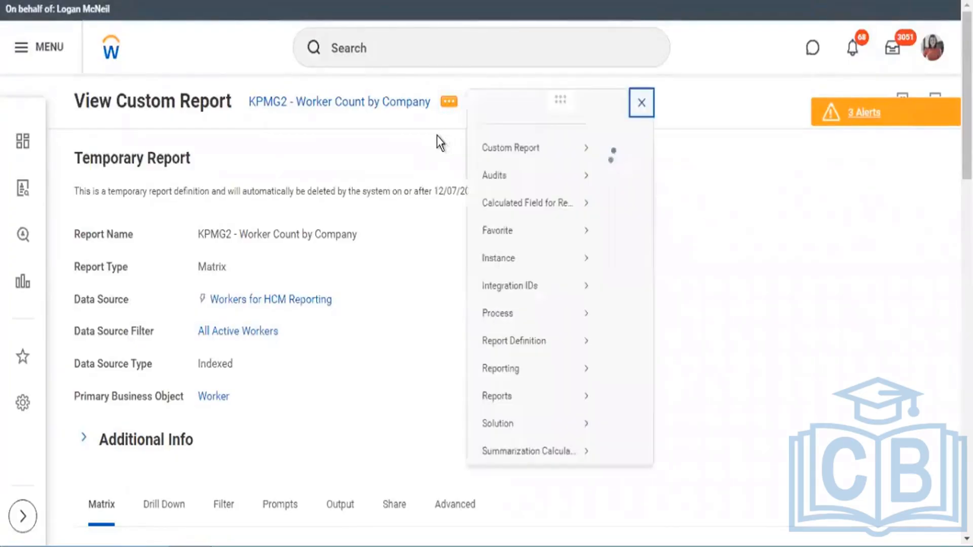
pyautogui.moveTo(554, 167)
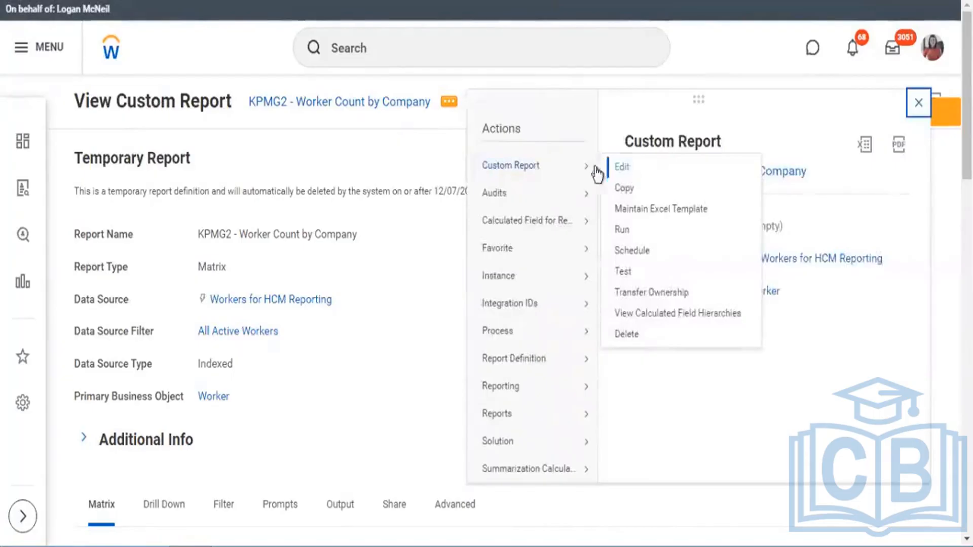
pyautogui.click(456, 175)
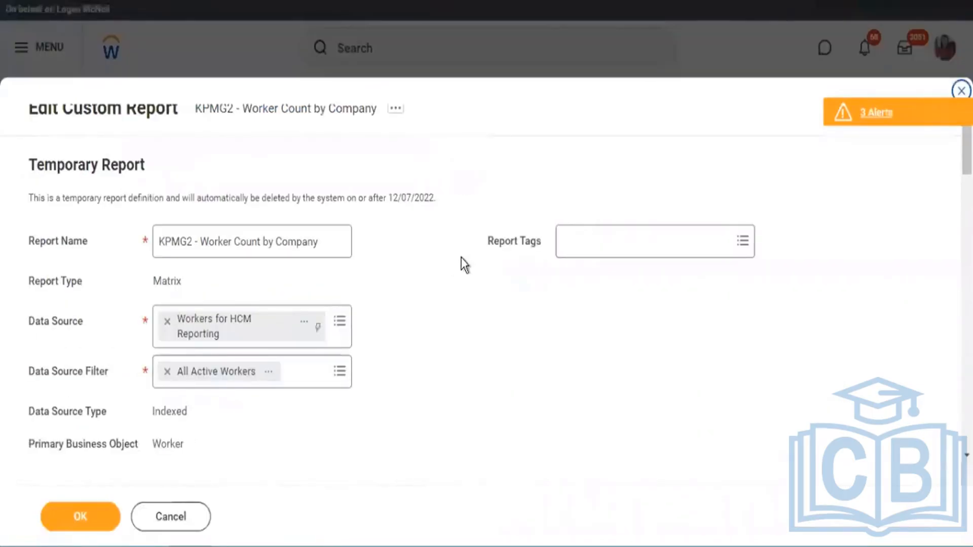
# Add a summarization row of type Calculation below the Average row in the fields to summarize
pyautogui.scroll(-15, 464, 265)
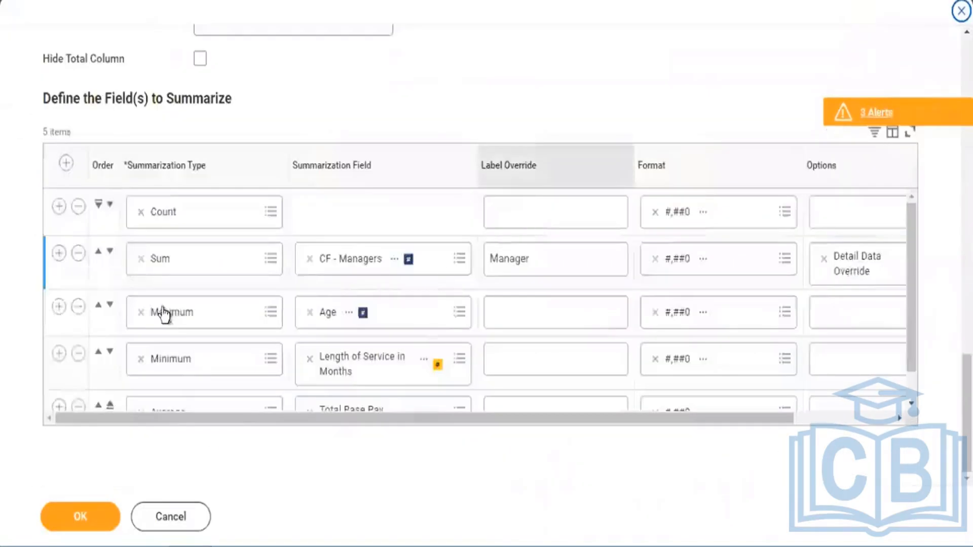
pyautogui.scroll(-1, 162, 314)
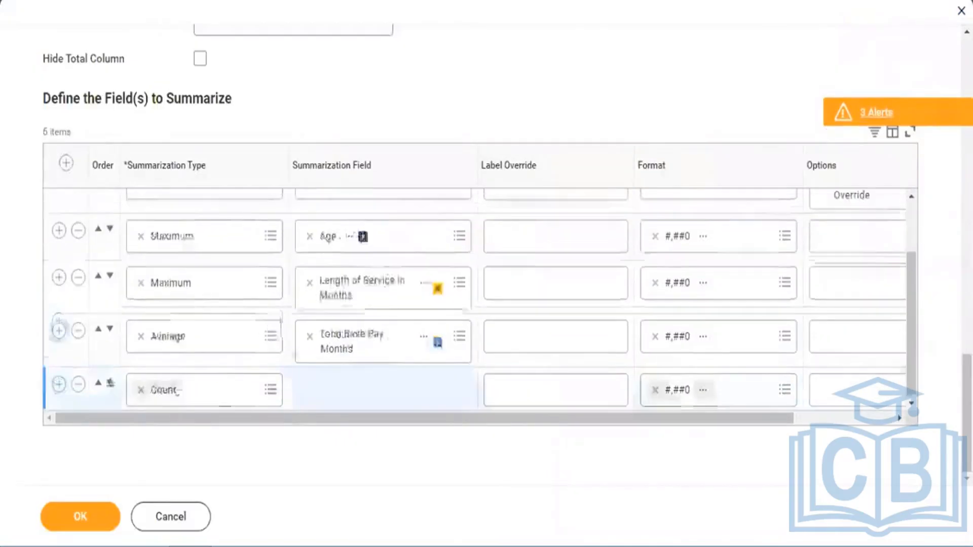
pyautogui.click(271, 390)
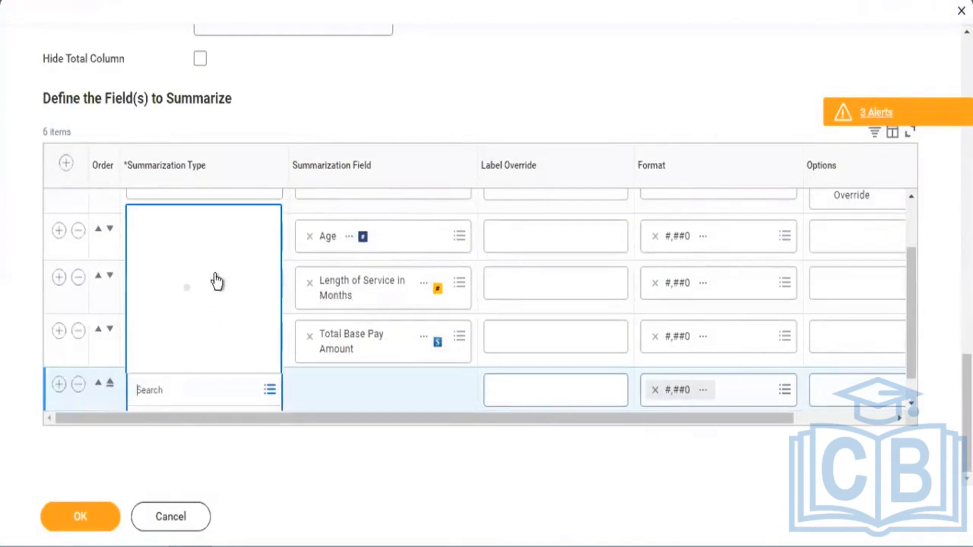
pyautogui.click(253, 199)
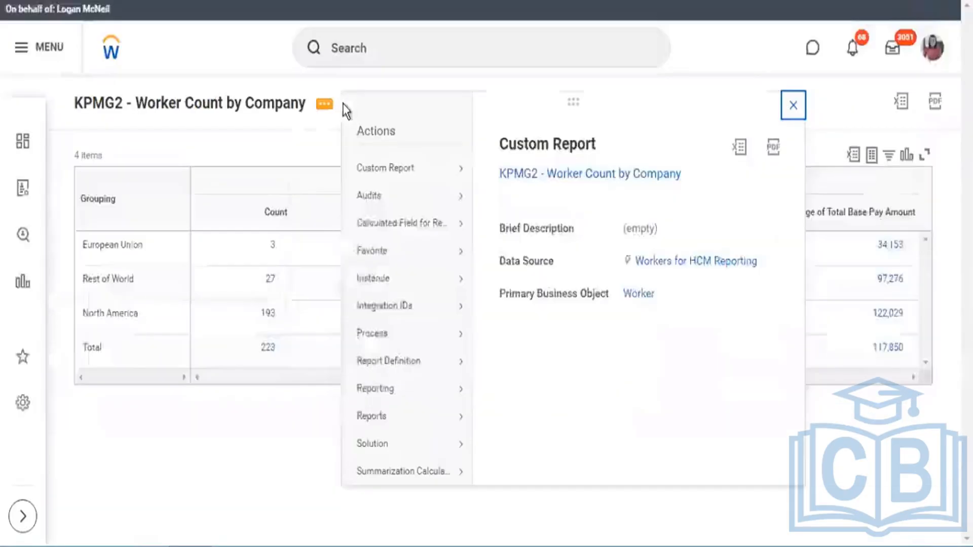
pyautogui.click(291, 131)
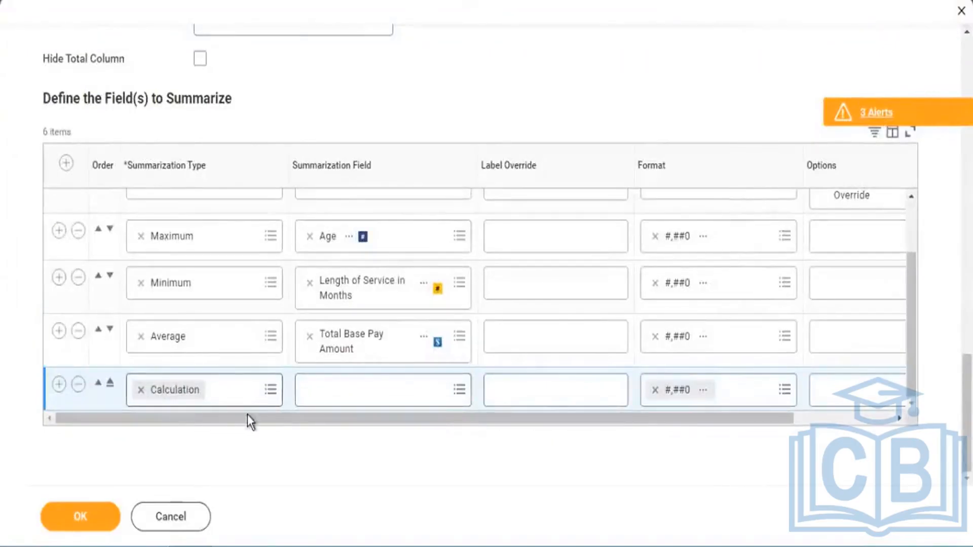
# Review the existing summarization rows and the field choices offered for the Calculation row
pyautogui.scroll(5, 227, 278)
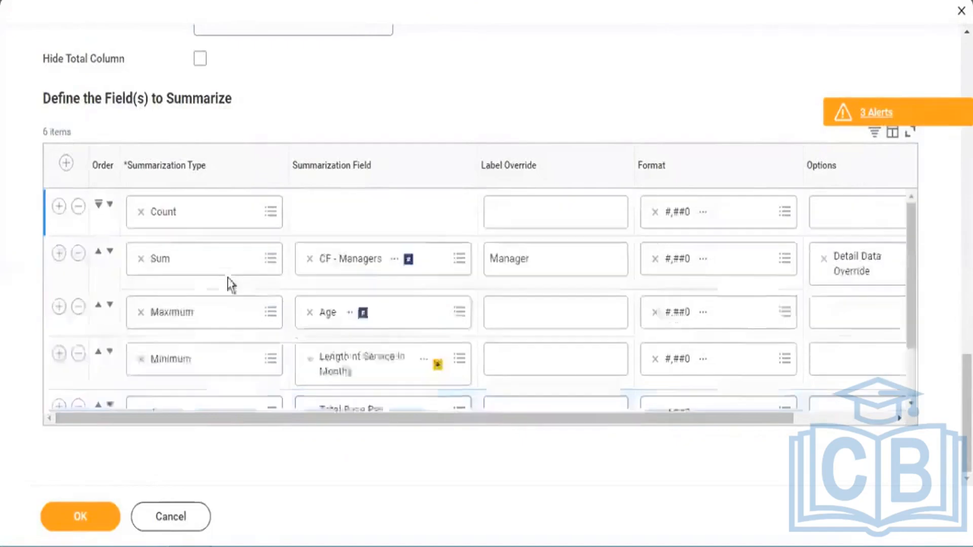
pyautogui.scroll(-2, 261, 348)
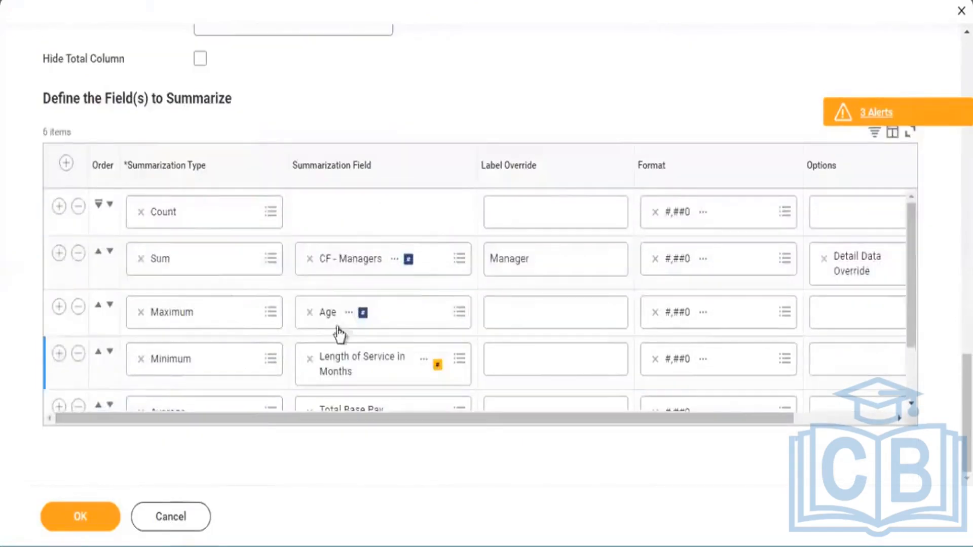
pyautogui.scroll(-2, 278, 332)
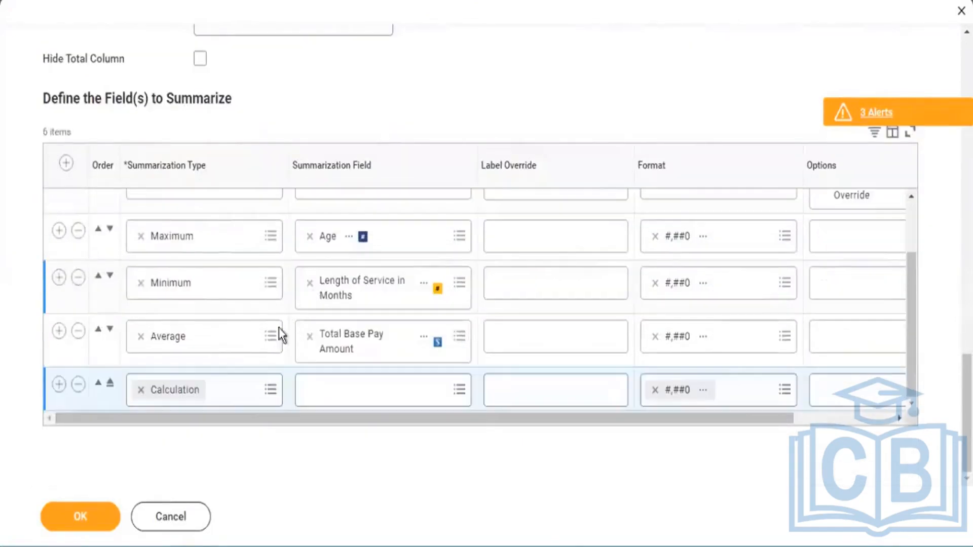
pyautogui.click(457, 397)
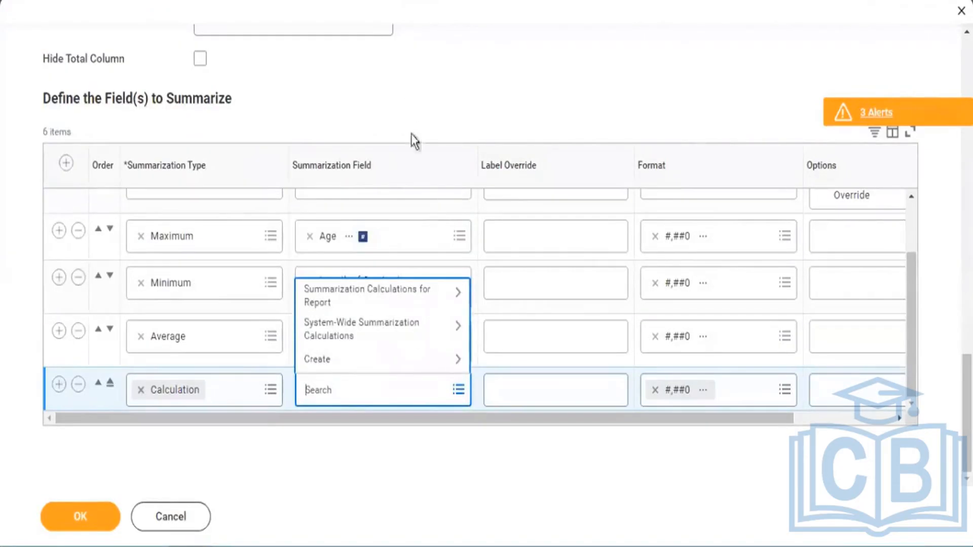
pyautogui.click(412, 96)
pyautogui.scroll(3, 371, 280)
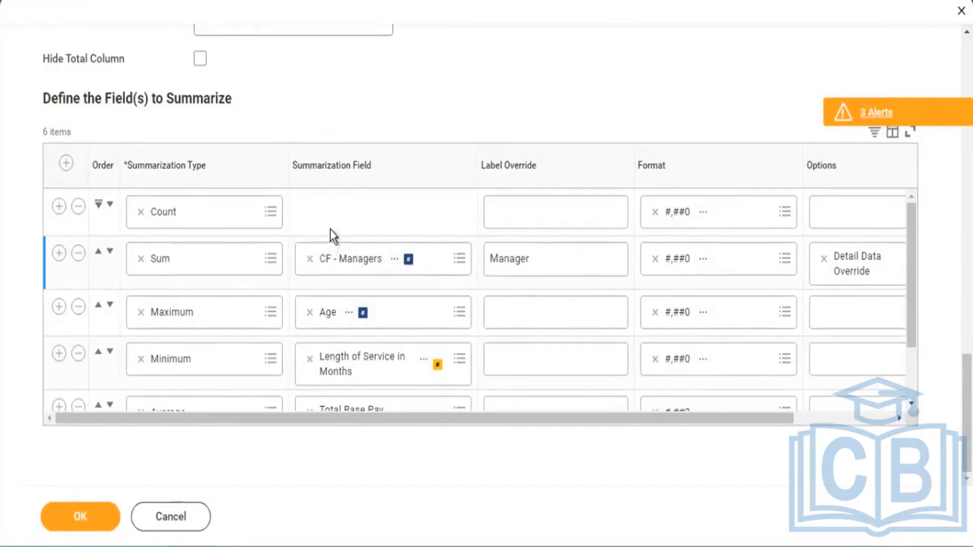
pyautogui.scroll(-2, 424, 332)
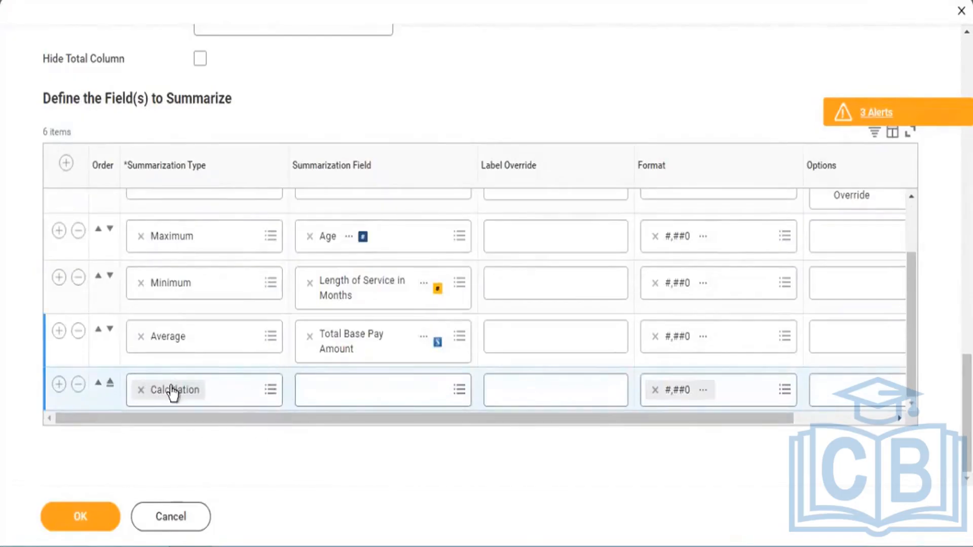
# Start a report-level summarization calculation named Non Managers for the Calculation row, using the Summarization Calculation function
pyautogui.click(460, 390)
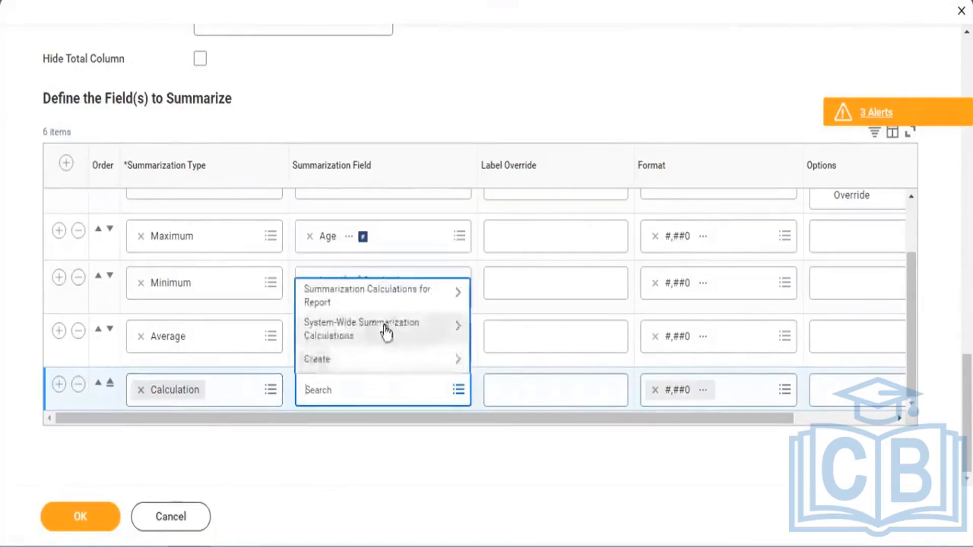
pyautogui.click(457, 364)
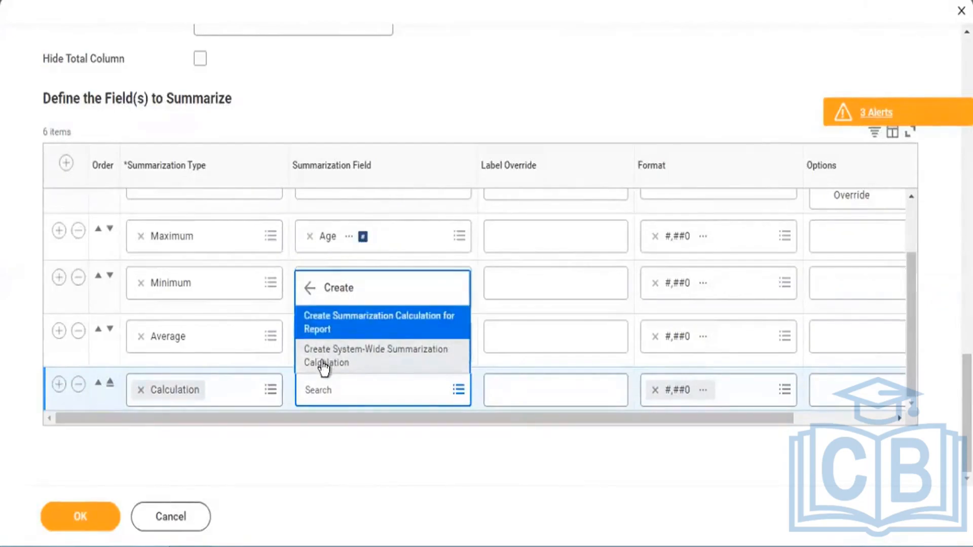
pyautogui.click(322, 323)
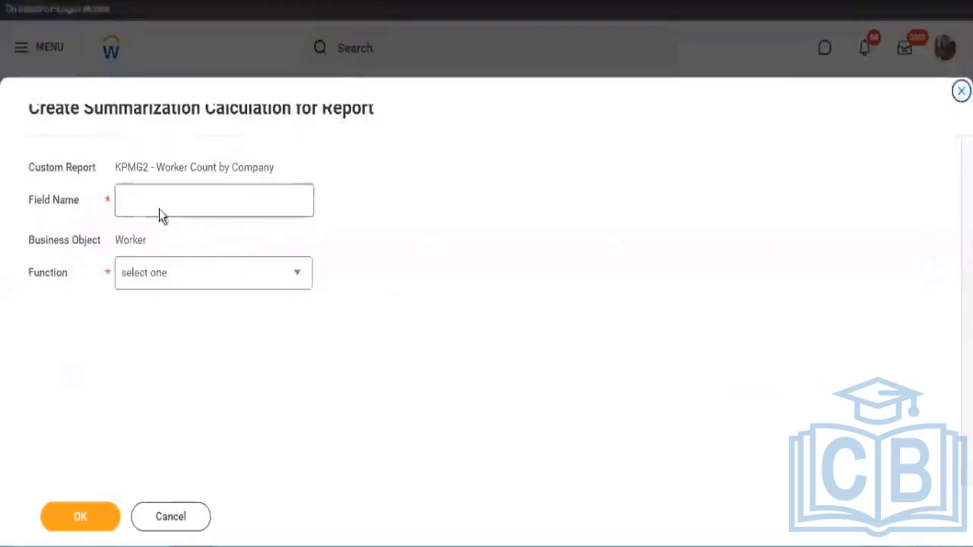
pyautogui.click(159, 207)
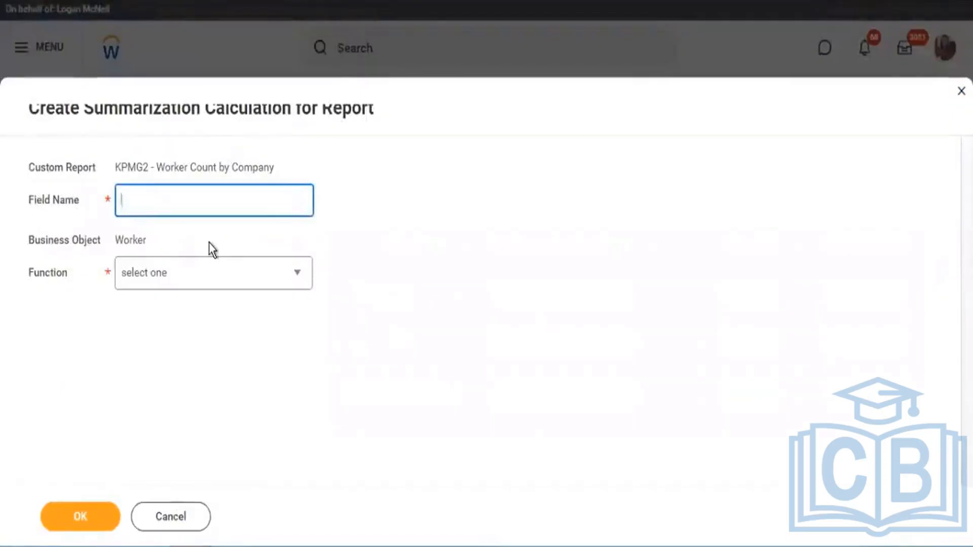
pyautogui.write('Non Managers')
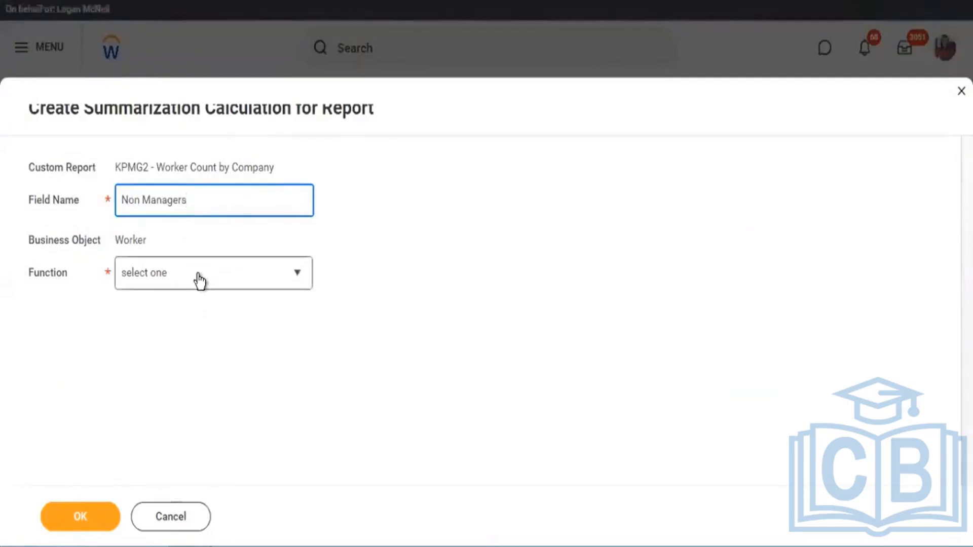
pyautogui.click(199, 279)
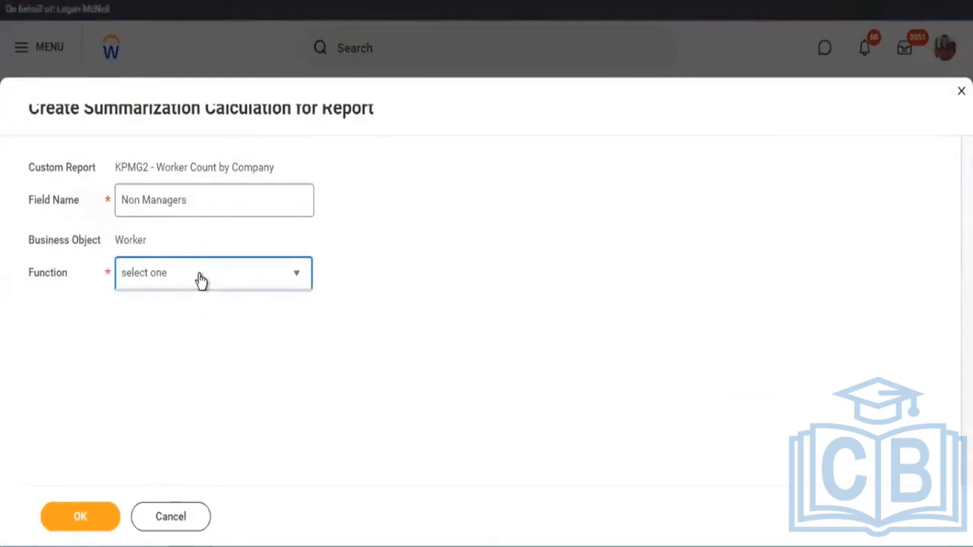
pyautogui.click(175, 357)
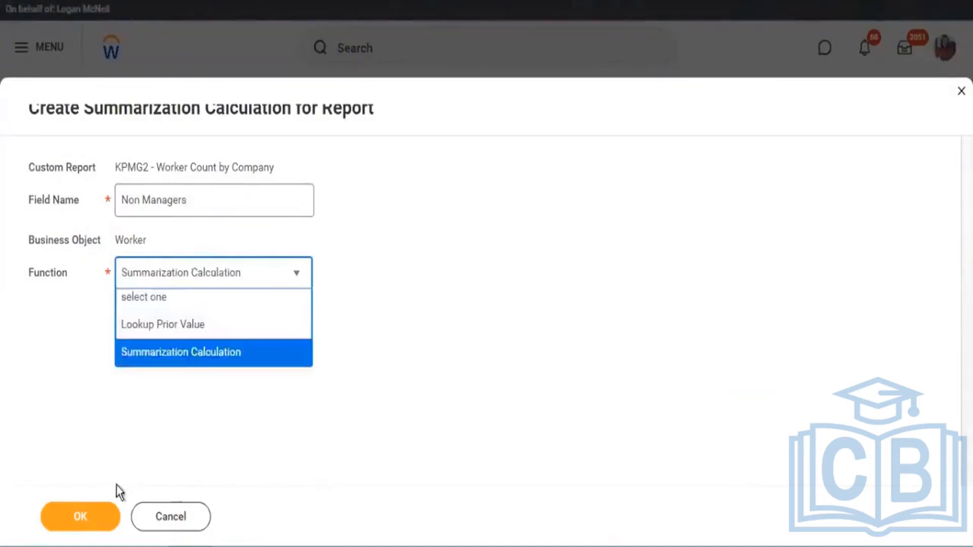
pyautogui.click(95, 517)
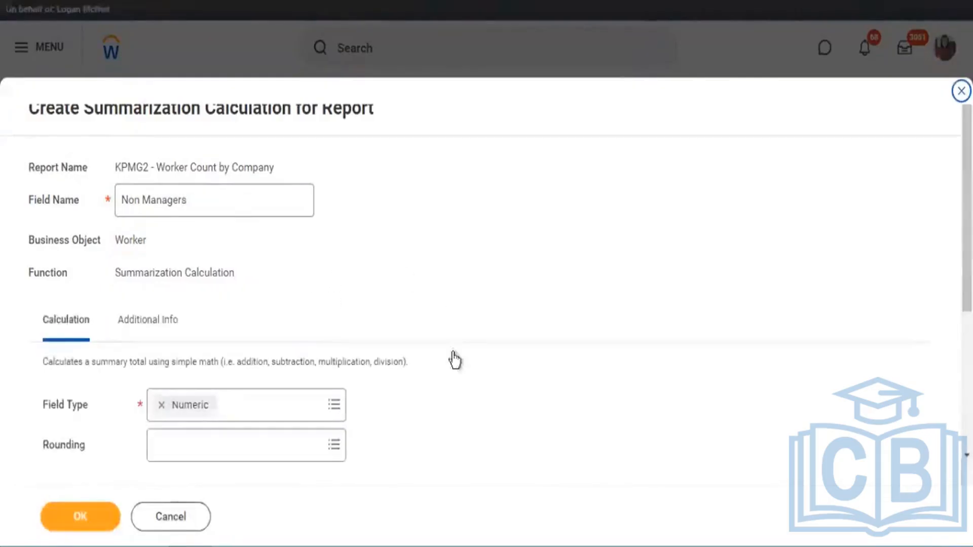
# Set the arithmetic expression's first line to summarization type Count with the - (Subtract) operator
pyautogui.scroll(-4, 317, 307)
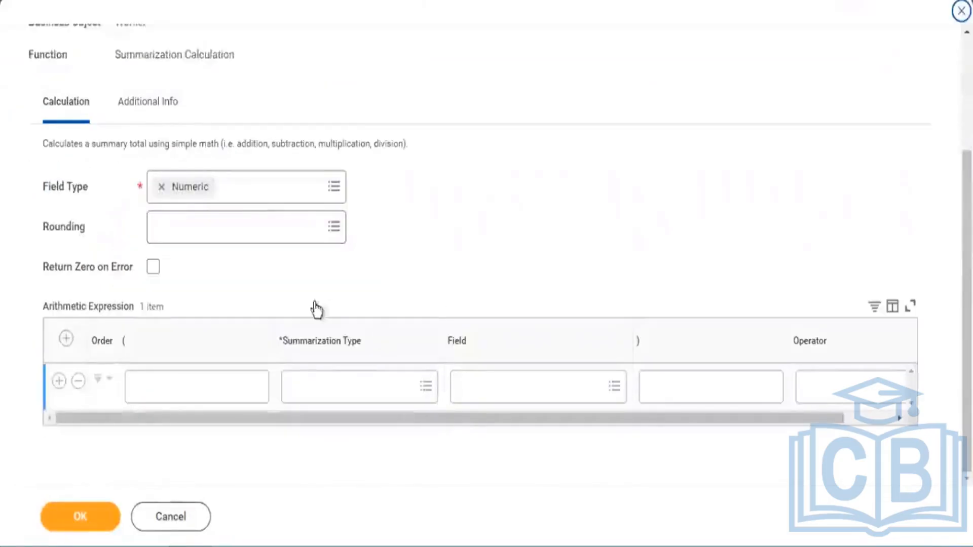
pyautogui.click(340, 377)
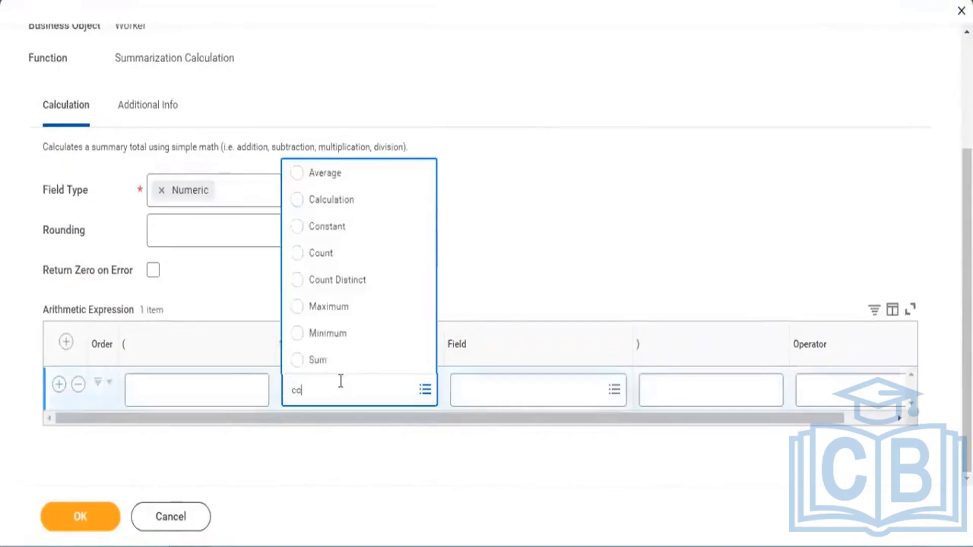
pyautogui.press('Return')
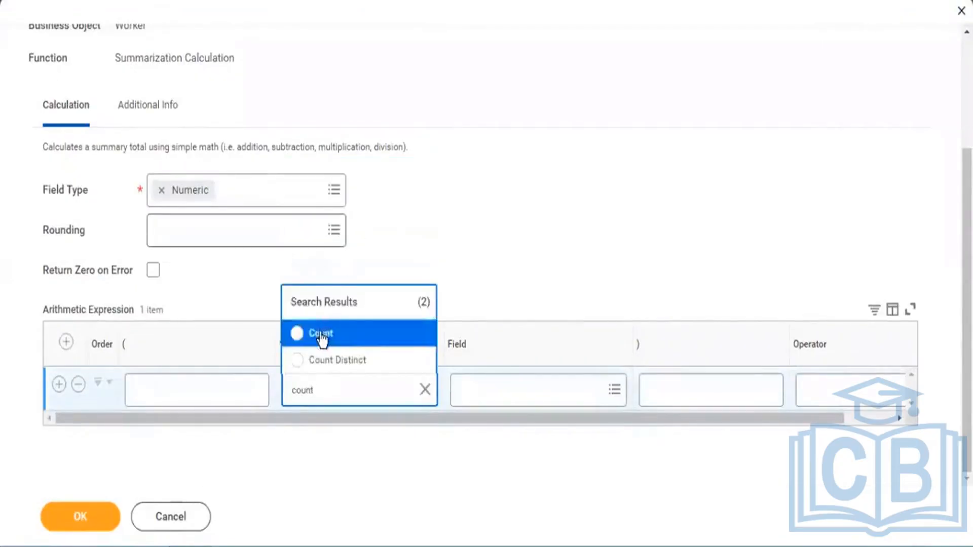
pyautogui.press('Return')
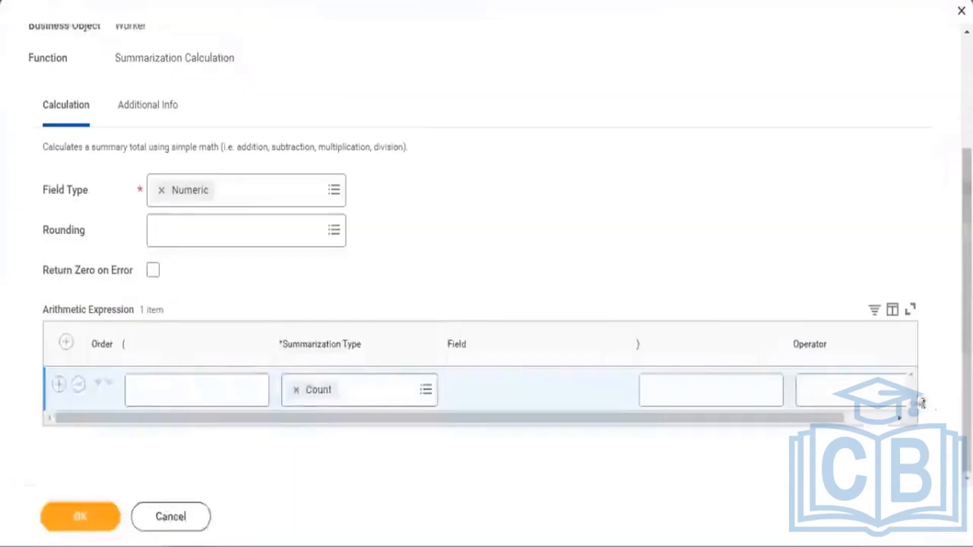
pyautogui.click(888, 418)
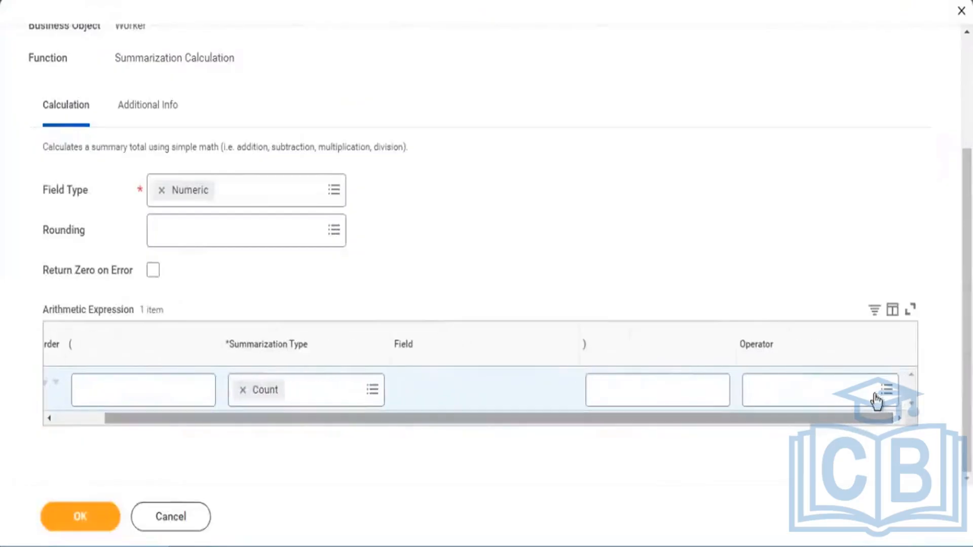
pyautogui.click(880, 391)
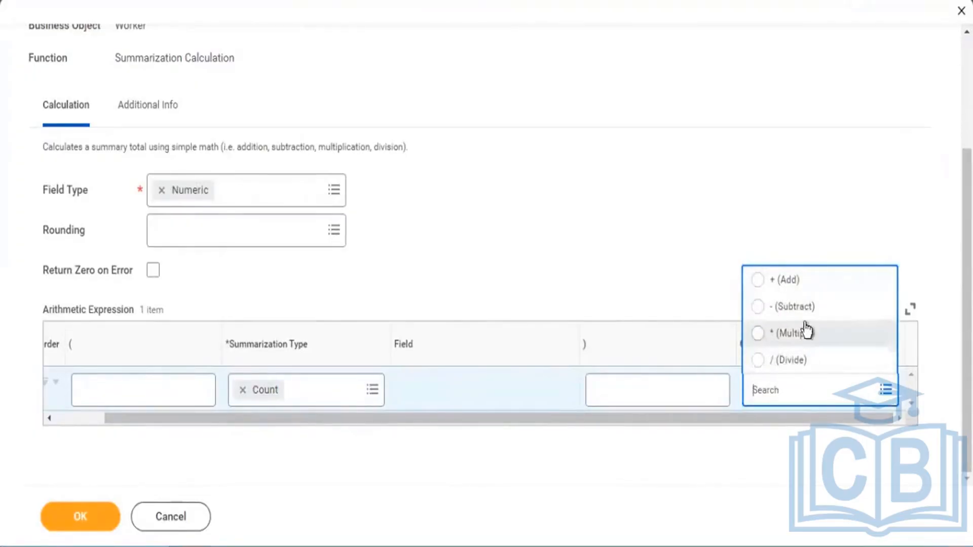
pyautogui.click(760, 309)
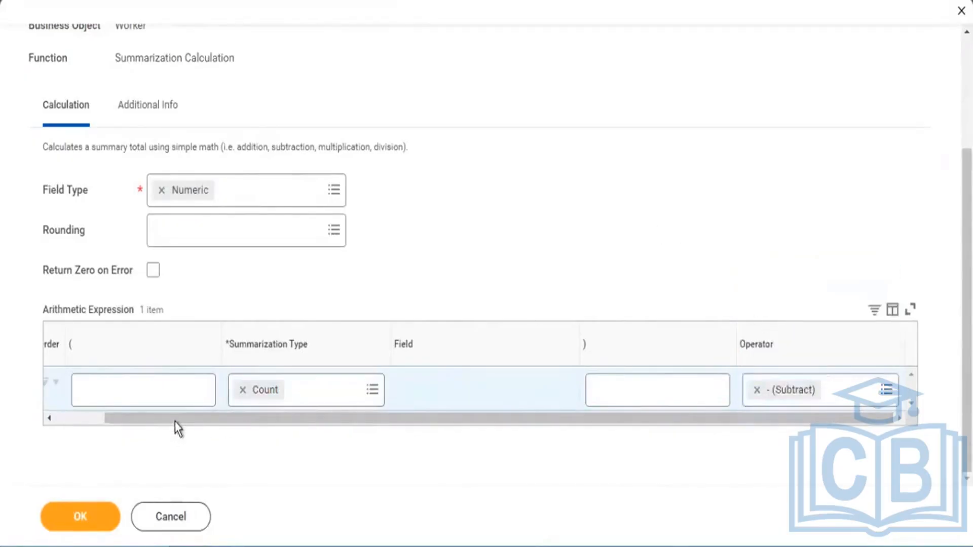
pyautogui.click(72, 420)
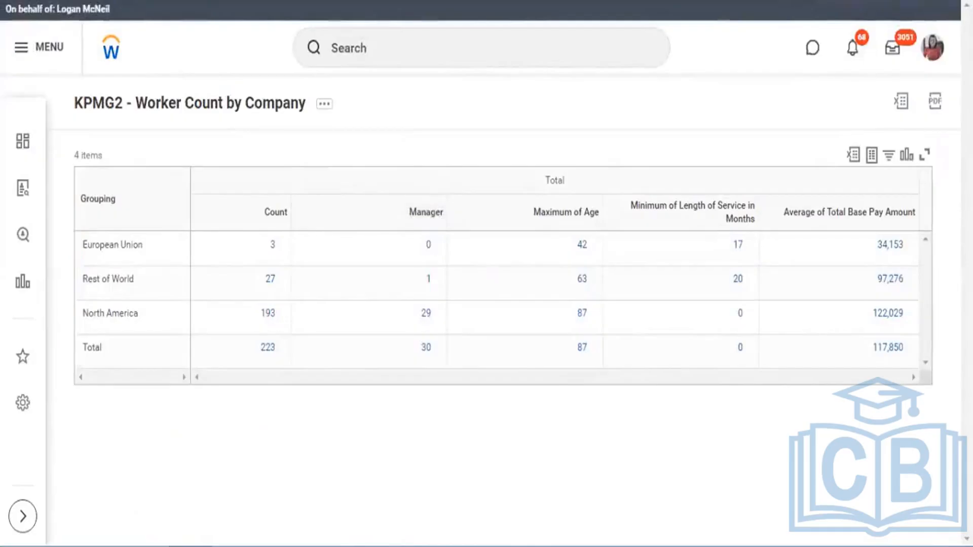
# Consult the report's Manager column and the summarization rows in its saved definition, including the Sum row on CF - Managers
pyautogui.click(421, 310)
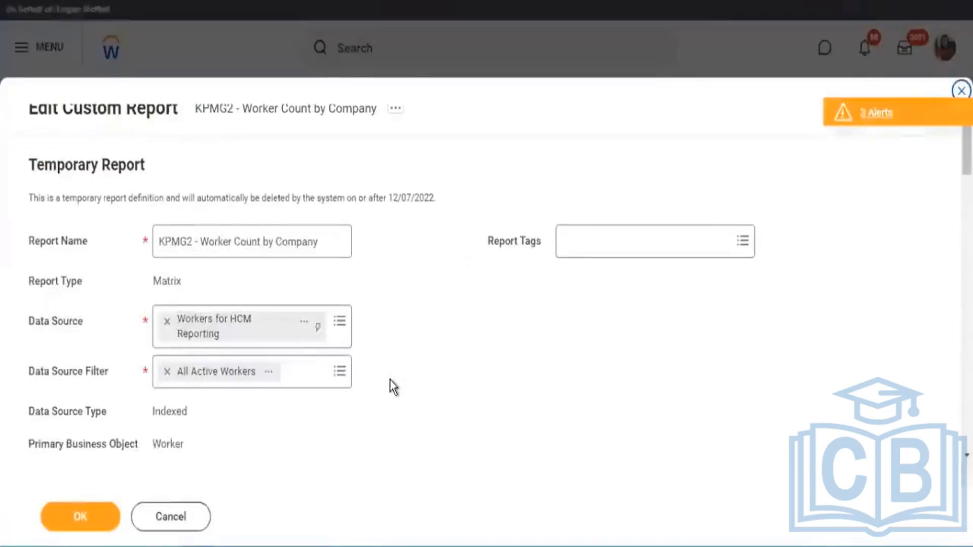
pyautogui.scroll(-15, 432, 271)
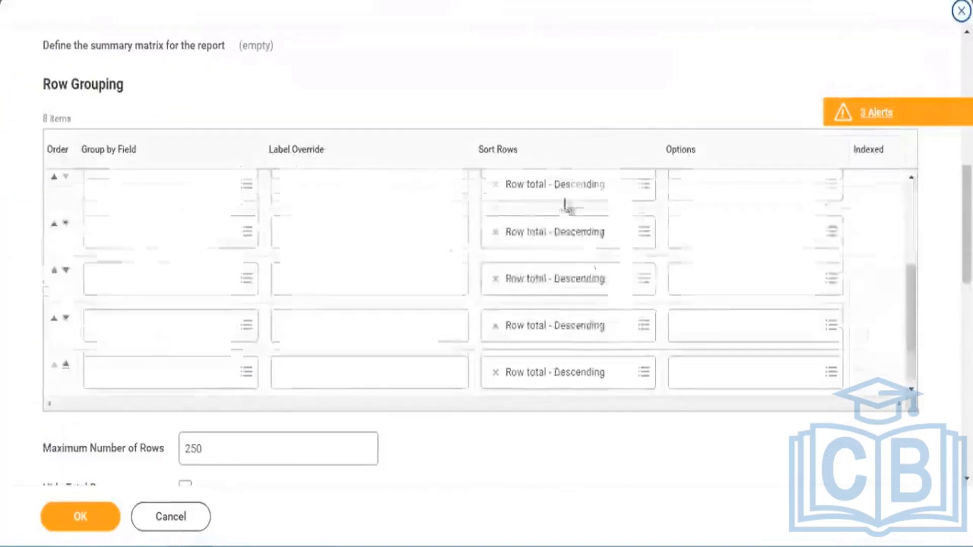
pyautogui.scroll(-6, 710, 440)
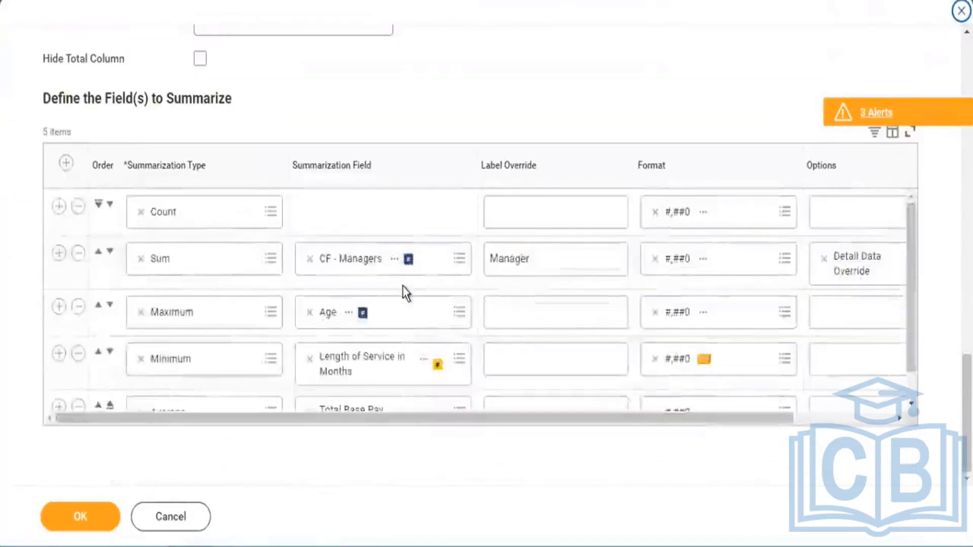
# Add a summarization row below the Average of Total Base Pay Amount row and set its type to Calculation
pyautogui.scroll(-1, 406, 289)
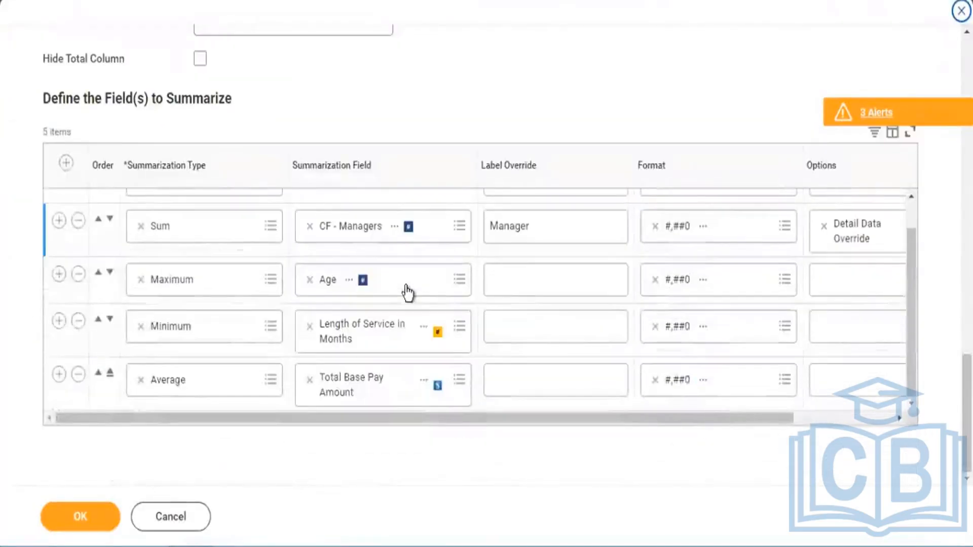
pyautogui.click(59, 374)
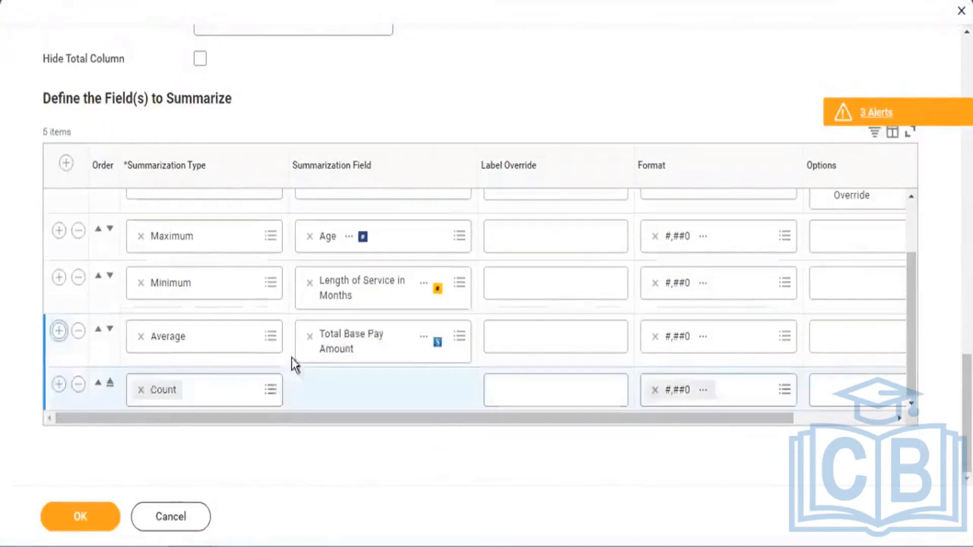
pyautogui.click(271, 388)
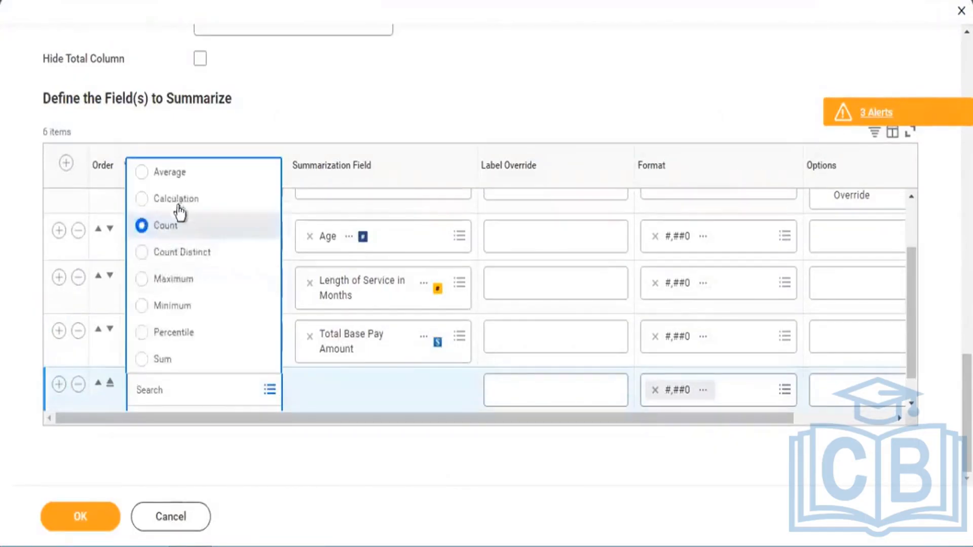
pyautogui.click(180, 199)
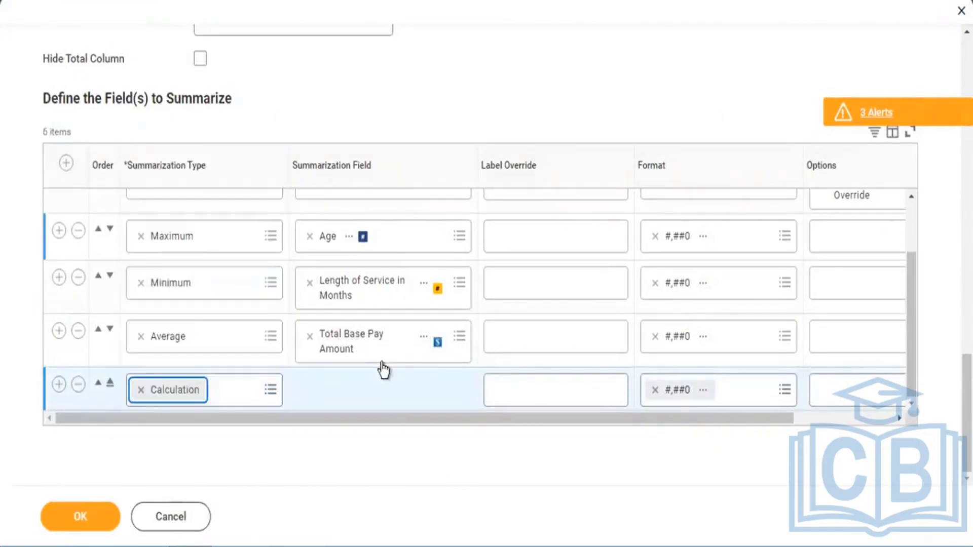
# Create a report-level summarization calculation named Non Managers for the Calculation row, using the Summarization Calculation function
pyautogui.click(370, 391)
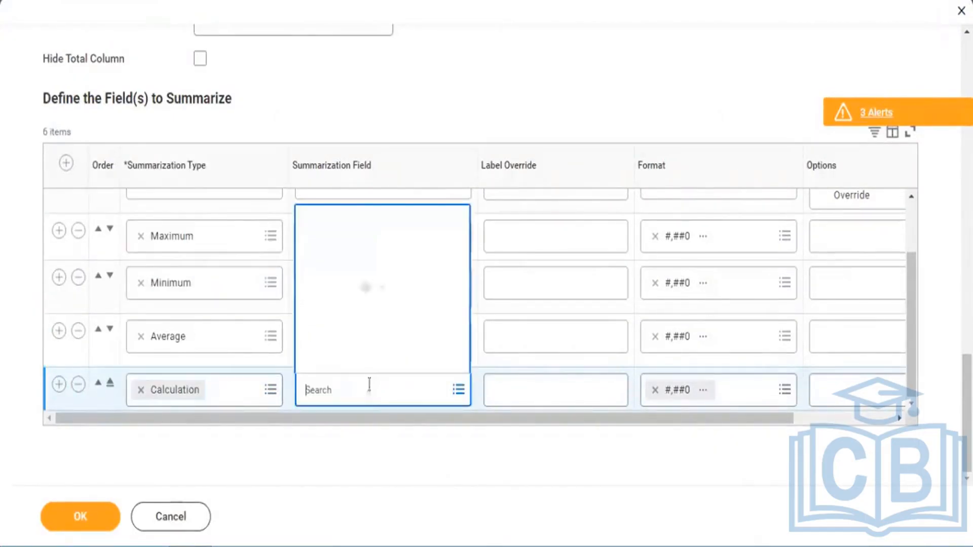
pyautogui.click(353, 363)
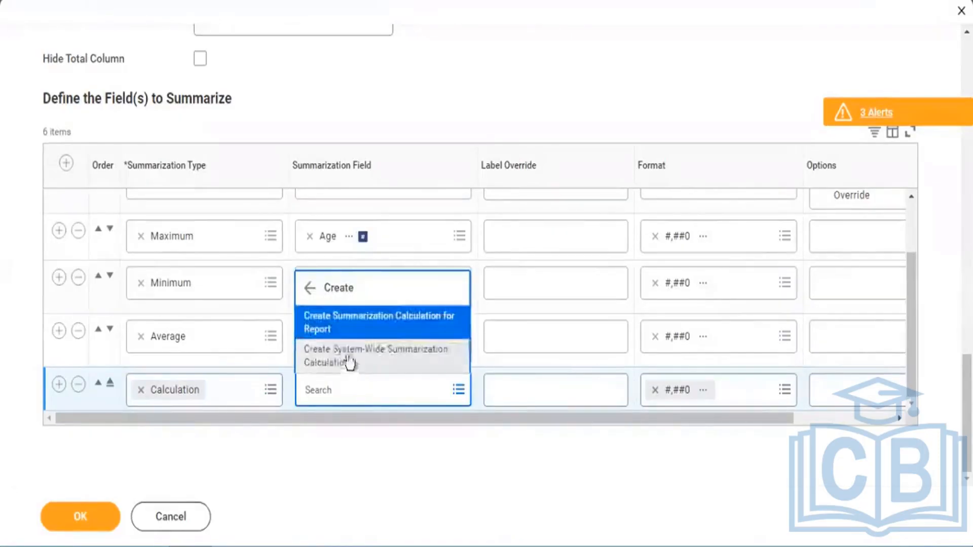
pyautogui.click(333, 319)
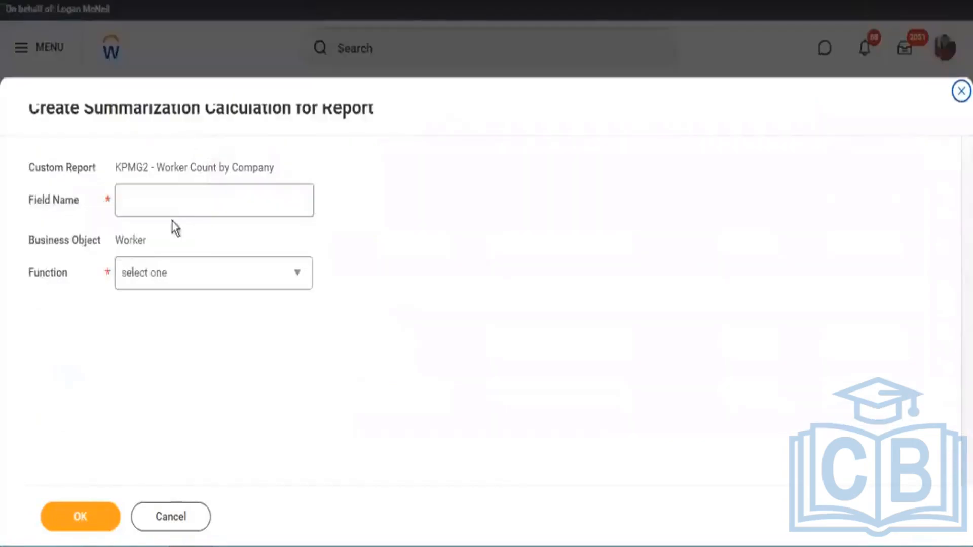
pyautogui.click(175, 210)
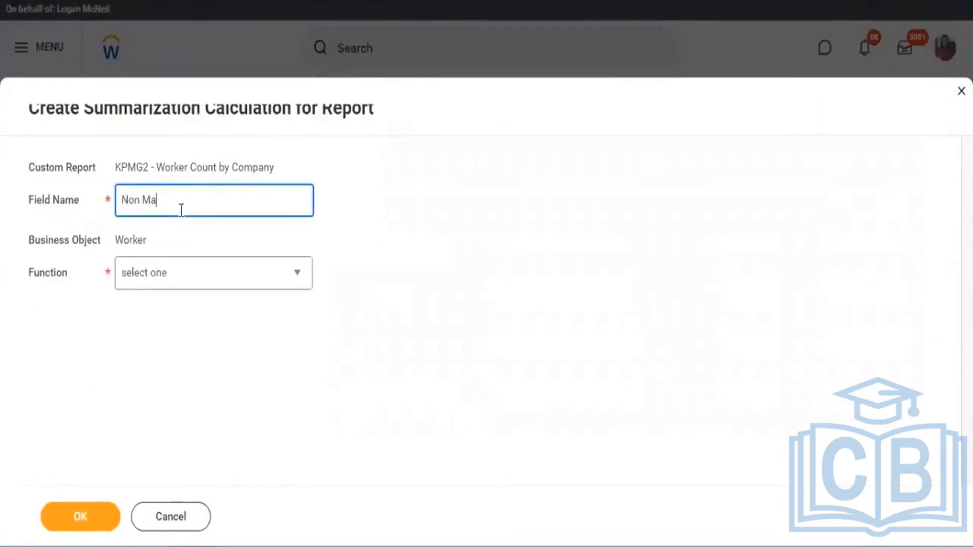
pyautogui.write('Non Managers')
pyautogui.press('Tab')
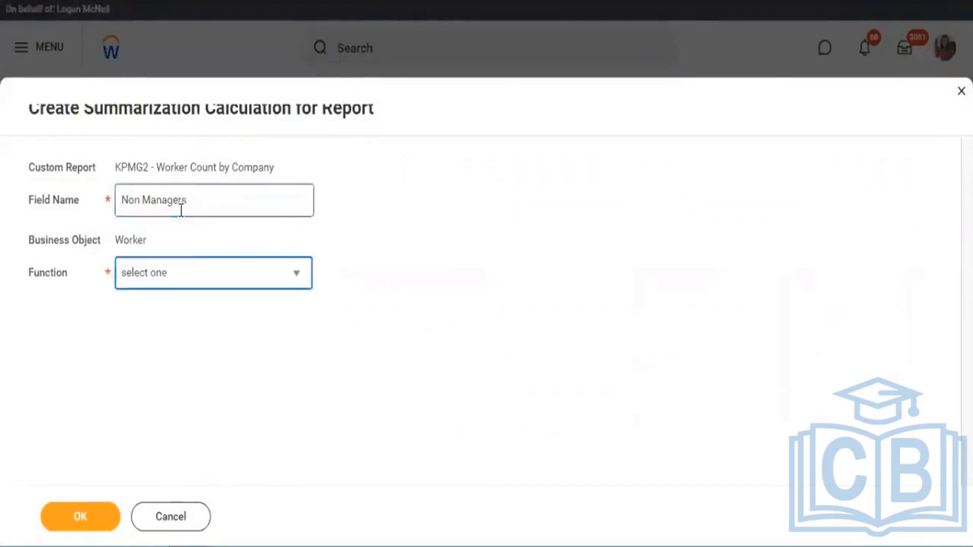
pyautogui.click(194, 278)
pyautogui.click(178, 356)
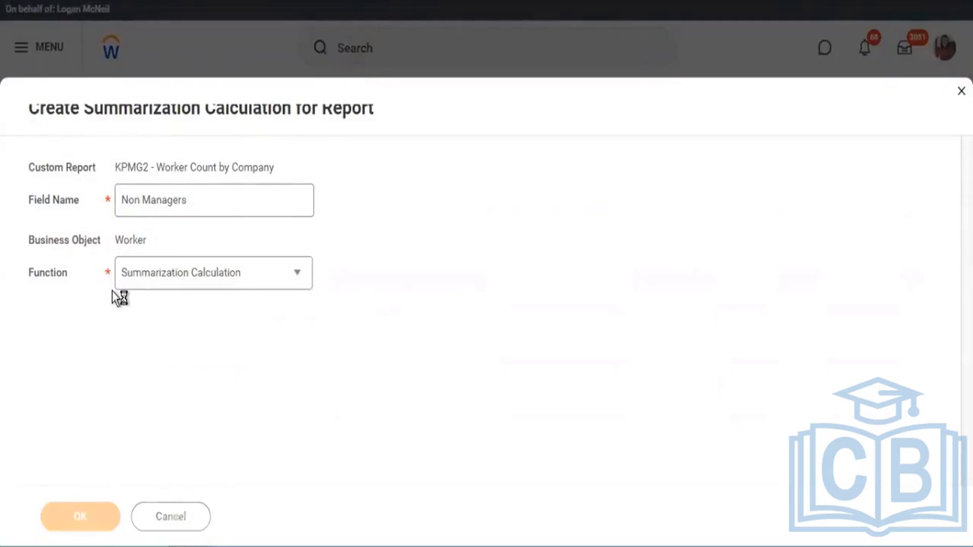
# Define the first line of the arithmetic expression as Count followed by the - (Subtract) operator
pyautogui.scroll(-4, 449, 324)
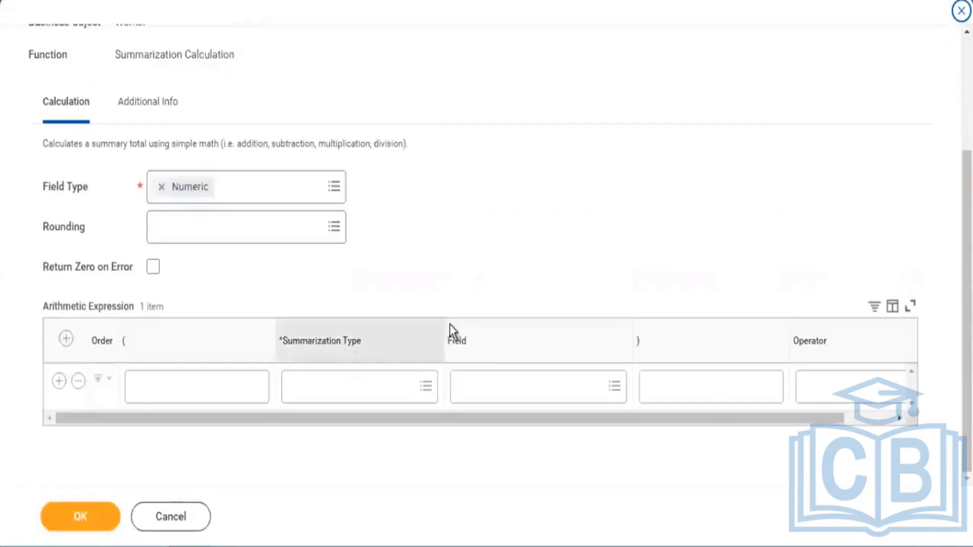
pyautogui.click(343, 390)
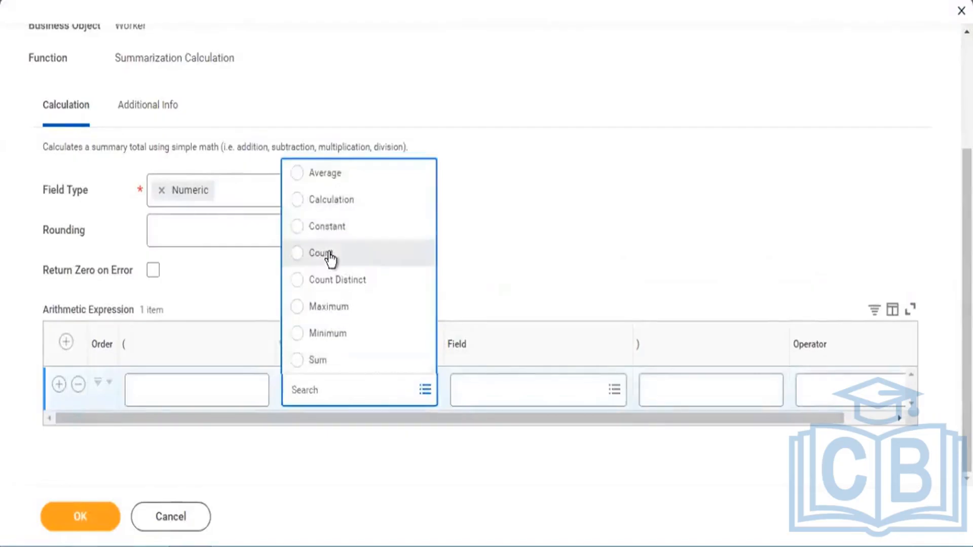
pyautogui.click(335, 256)
pyautogui.click(858, 394)
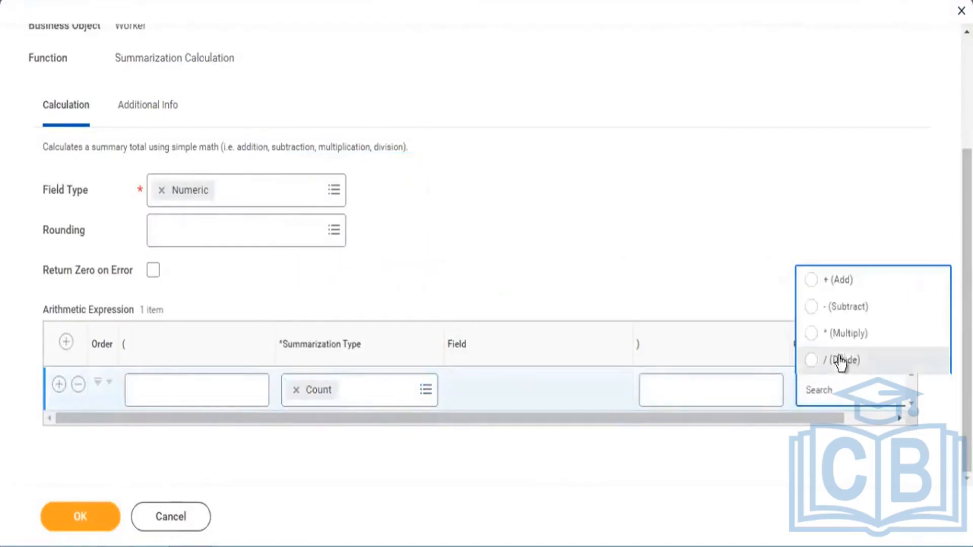
pyautogui.click(824, 307)
# Add a second line to the arithmetic expression with summarization type Sum on the CF - Managers field
pyautogui.click(59, 386)
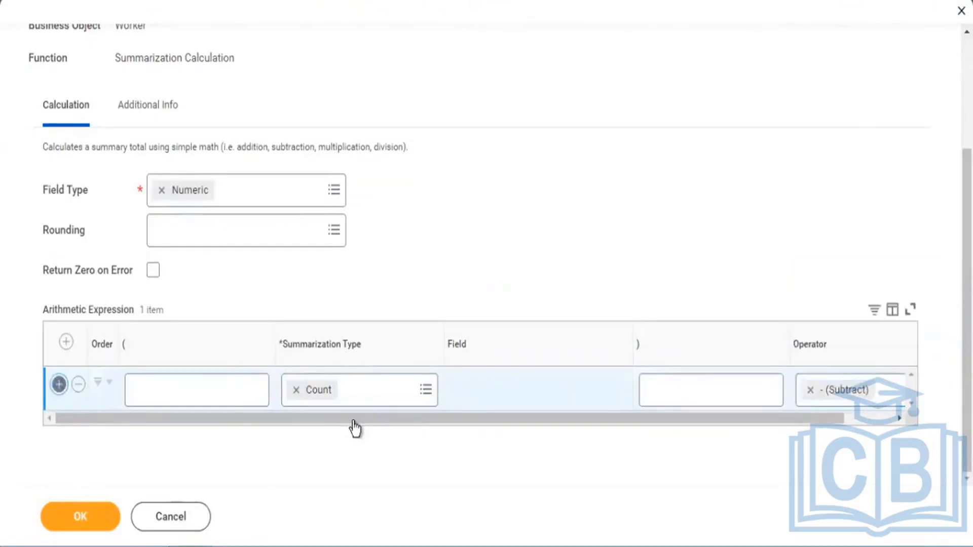
pyautogui.scroll(-1, 355, 413)
pyautogui.click(332, 392)
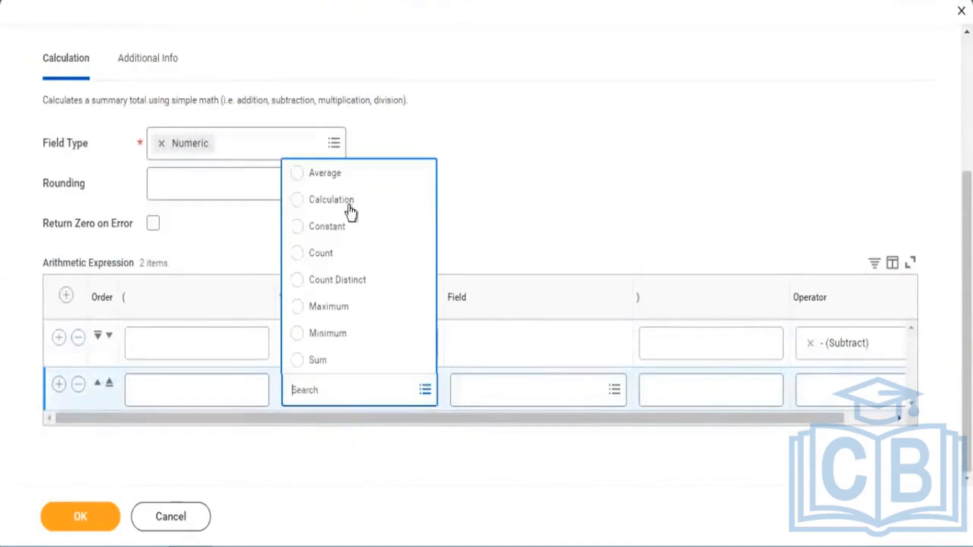
pyautogui.click(320, 360)
pyautogui.click(477, 395)
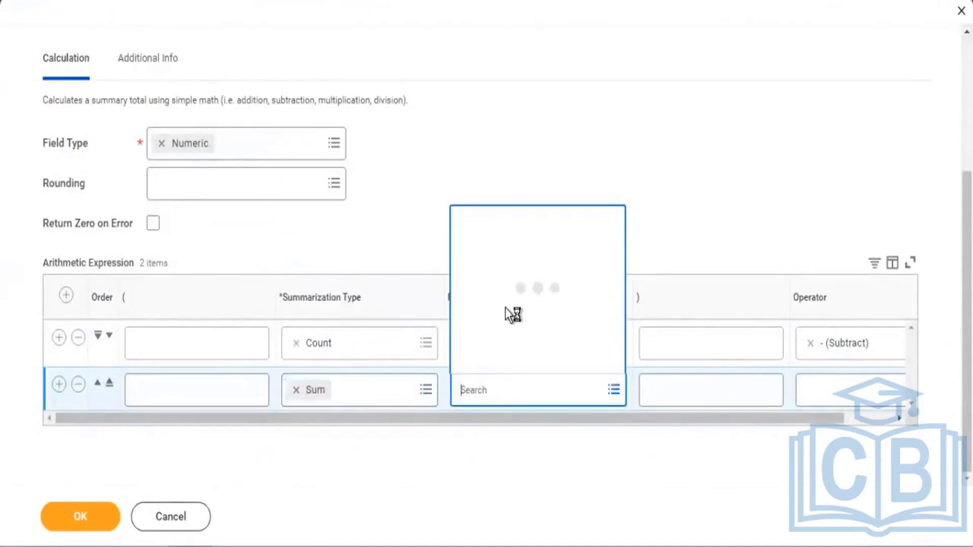
pyautogui.click(506, 313)
pyautogui.click(495, 363)
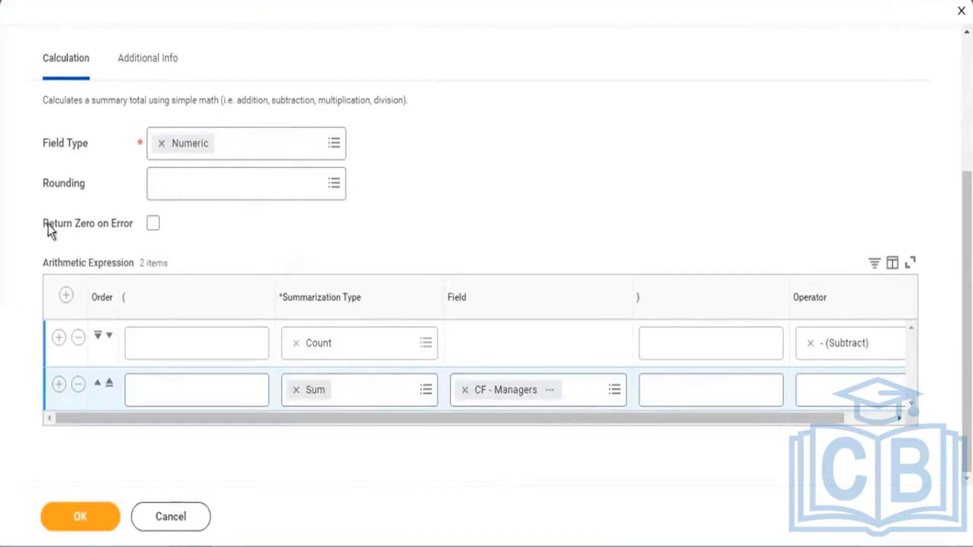
# Enable Return Zero on Error for the Non Managers calculation
pyautogui.moveTo(48, 225); pyautogui.dragTo(77, 225)
pyautogui.click(187, 237)
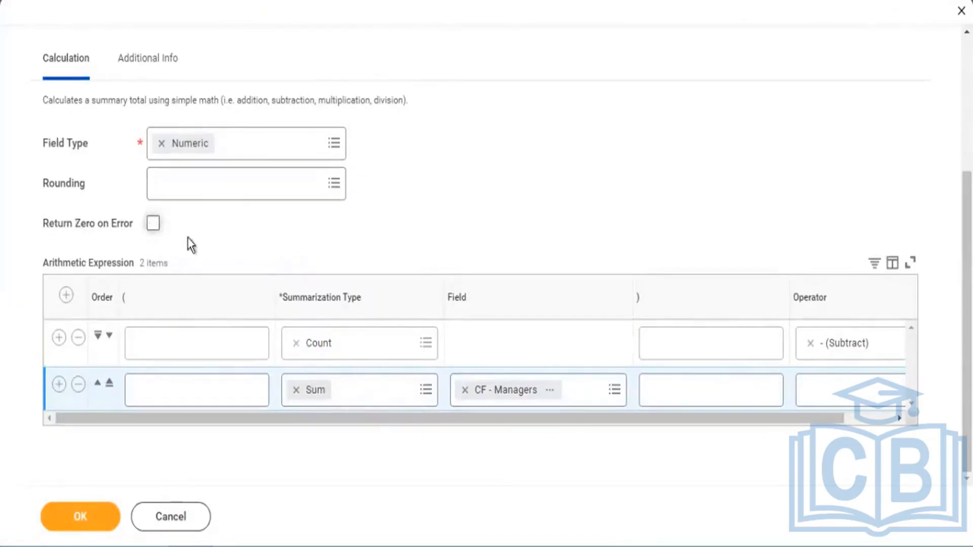
pyautogui.click(153, 223)
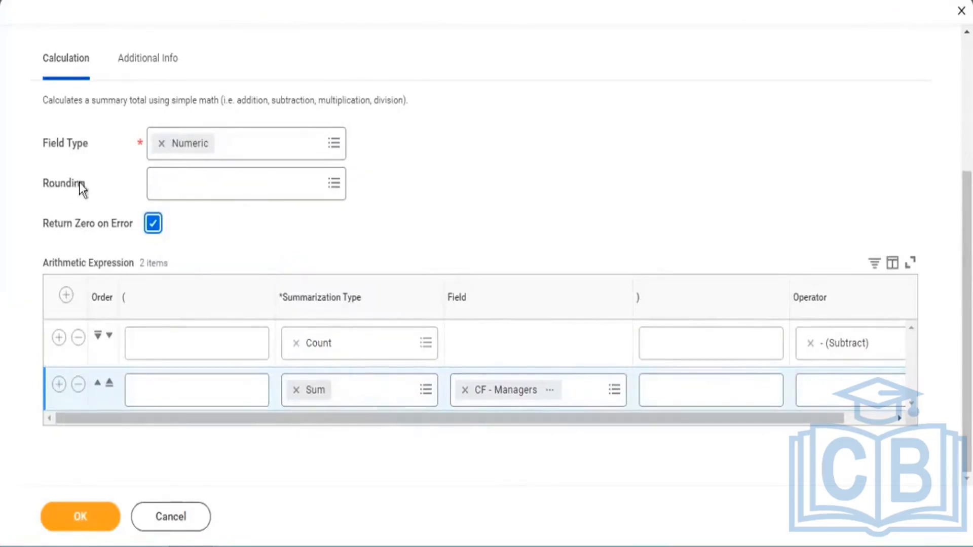
# Examine the arithmetic operators offered for the Count line and the rounding options available for the calculation
pyautogui.moveTo(79, 183); pyautogui.dragTo(55, 183)
pyautogui.moveTo(837, 418); pyautogui.dragTo(891, 427)
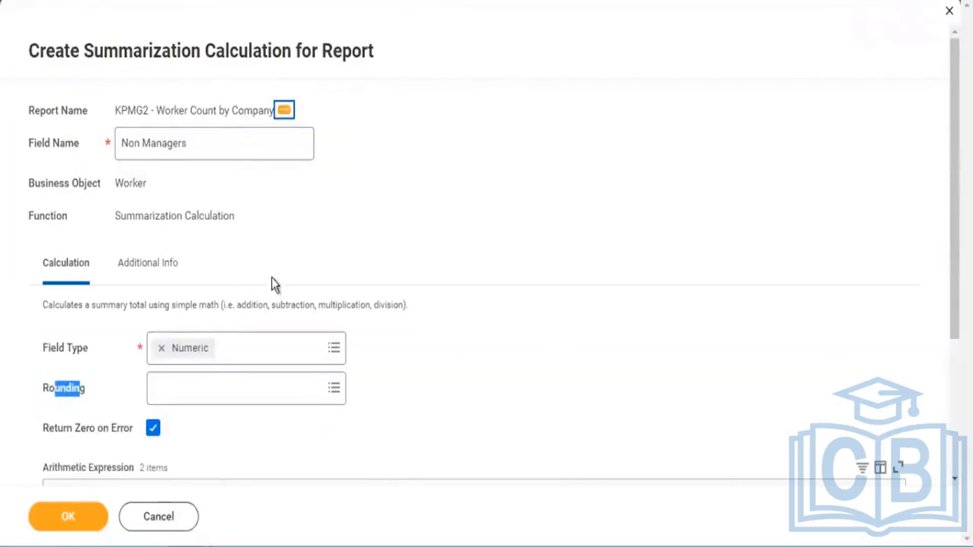
pyautogui.scroll(-4, 921, 358)
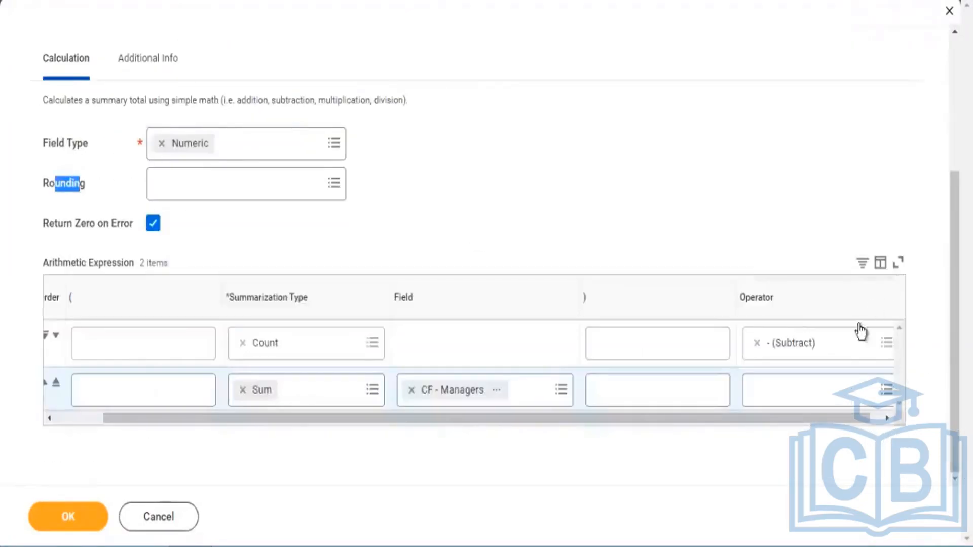
pyautogui.click(887, 349)
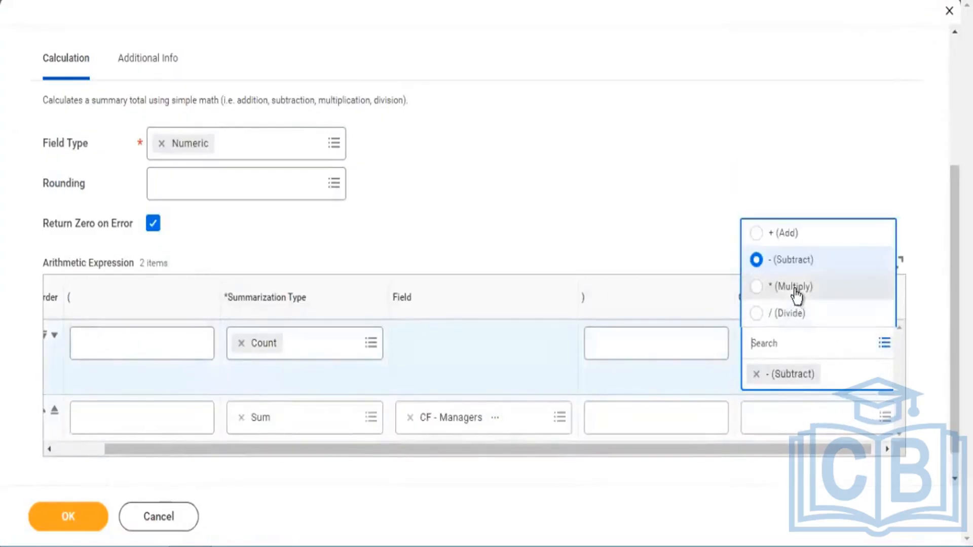
pyautogui.click(335, 184)
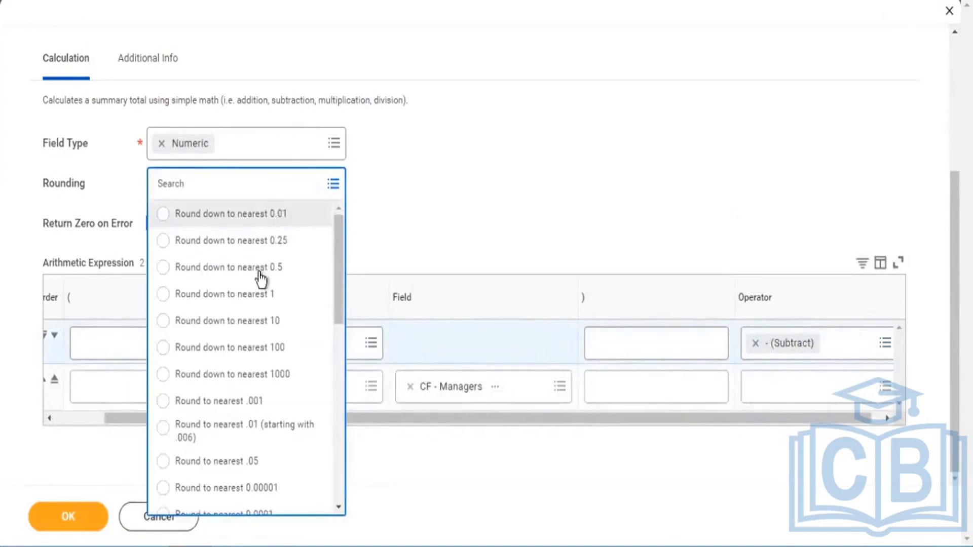
pyautogui.scroll(-3, 320, 304)
pyautogui.scroll(-4, 321, 311)
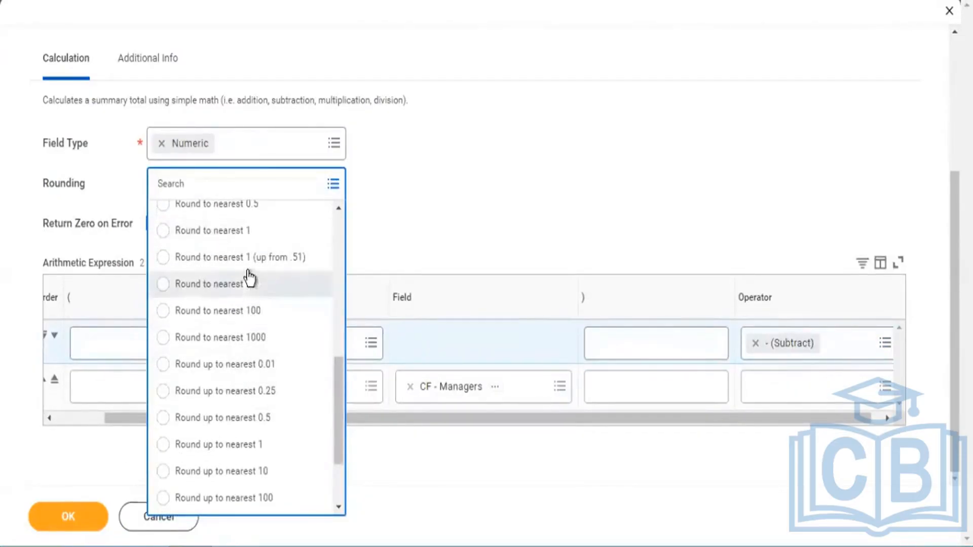
pyautogui.scroll(-2, 288, 348)
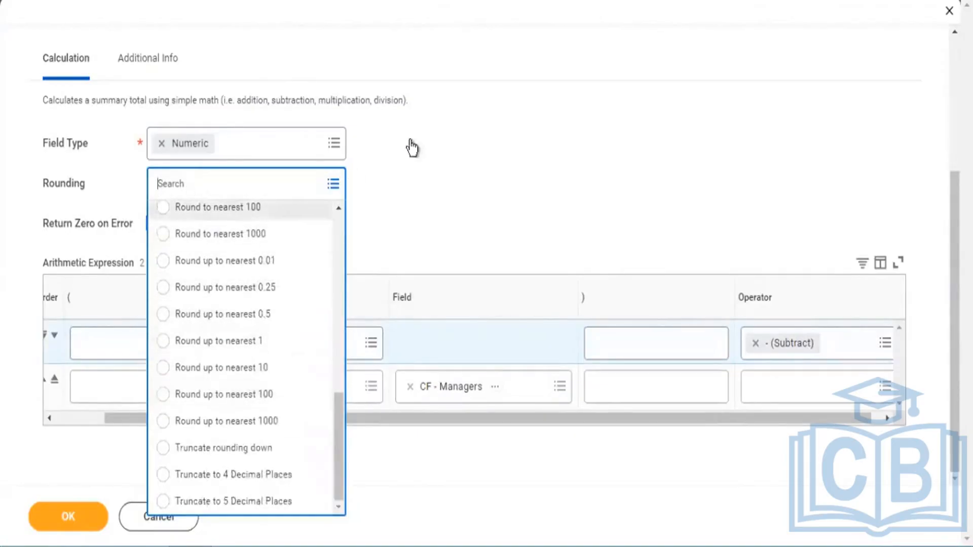
pyautogui.click(445, 170)
# Save the Non Managers calculation and the edited report, and run the report to check its Non Managers column
pyautogui.click(86, 525)
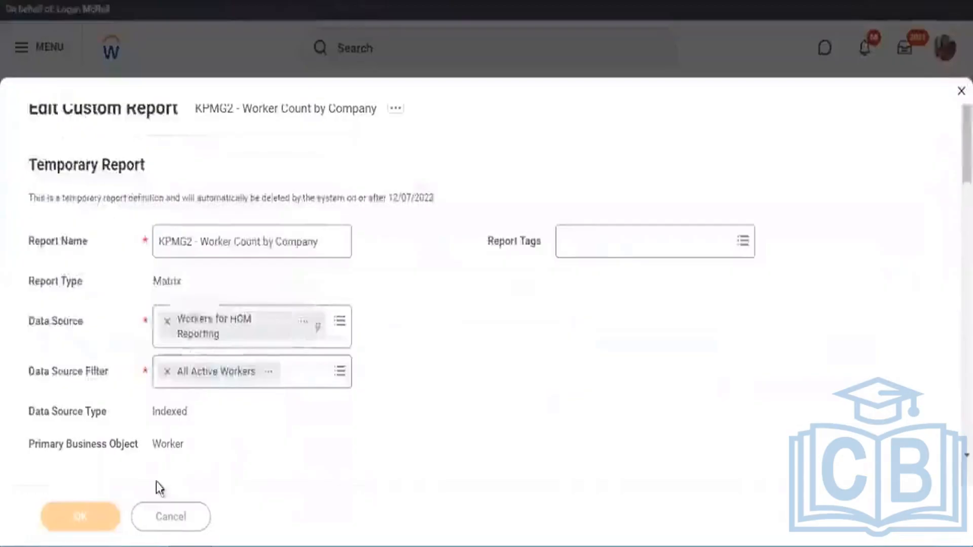
pyautogui.click(97, 516)
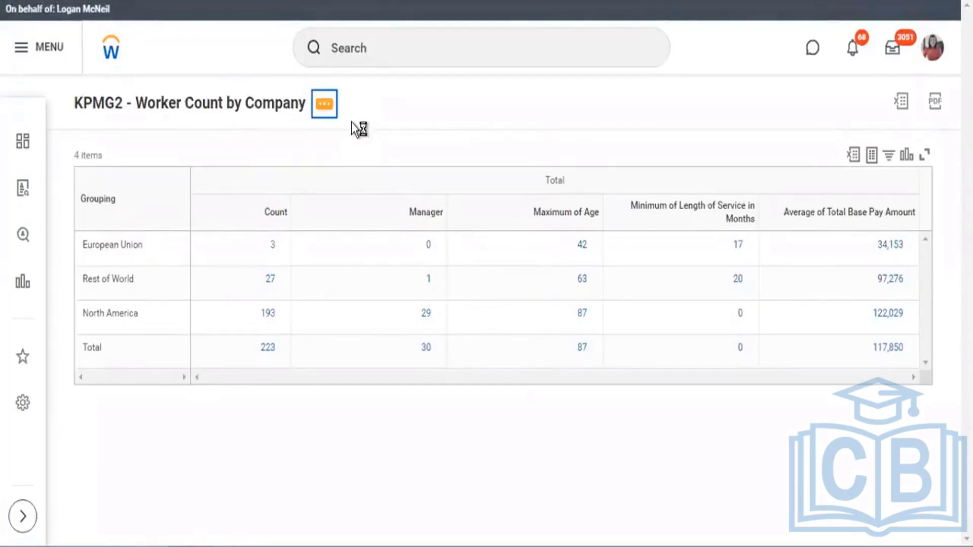
pyautogui.moveTo(383, 171)
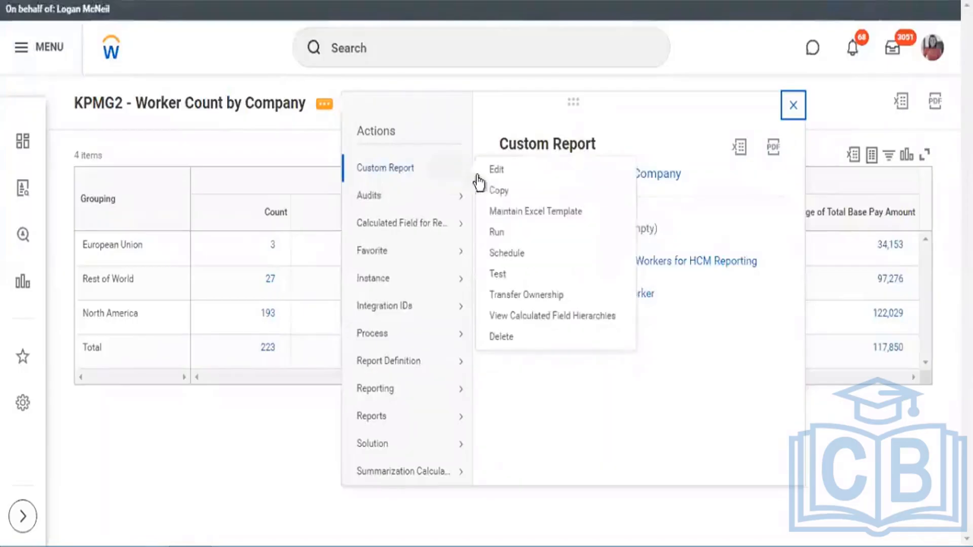
pyautogui.click(498, 234)
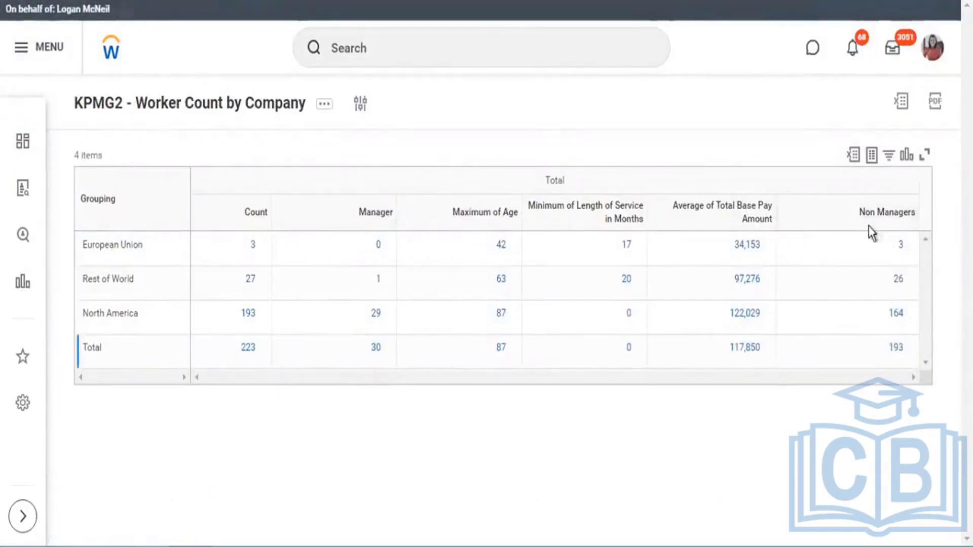
pyautogui.tripleClick(918, 218)
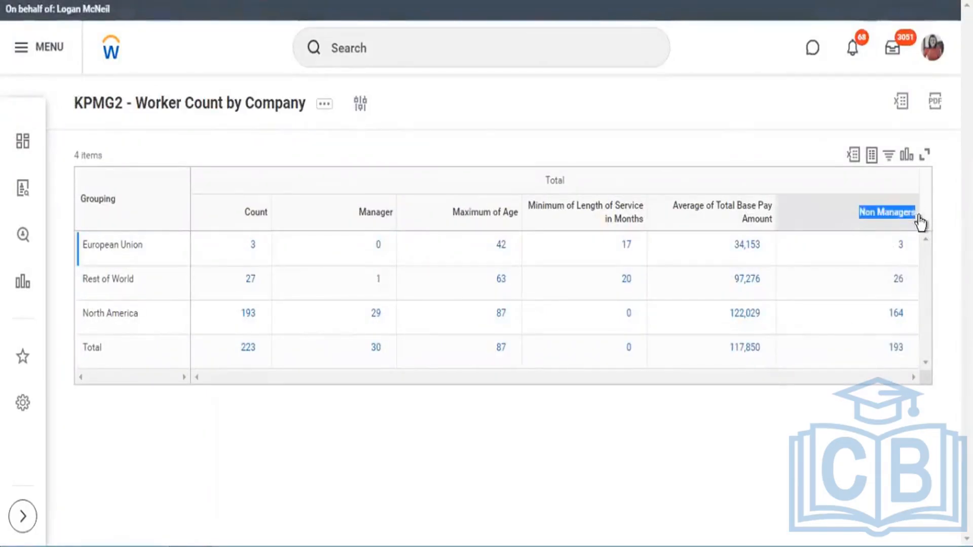
pyautogui.click(421, 119)
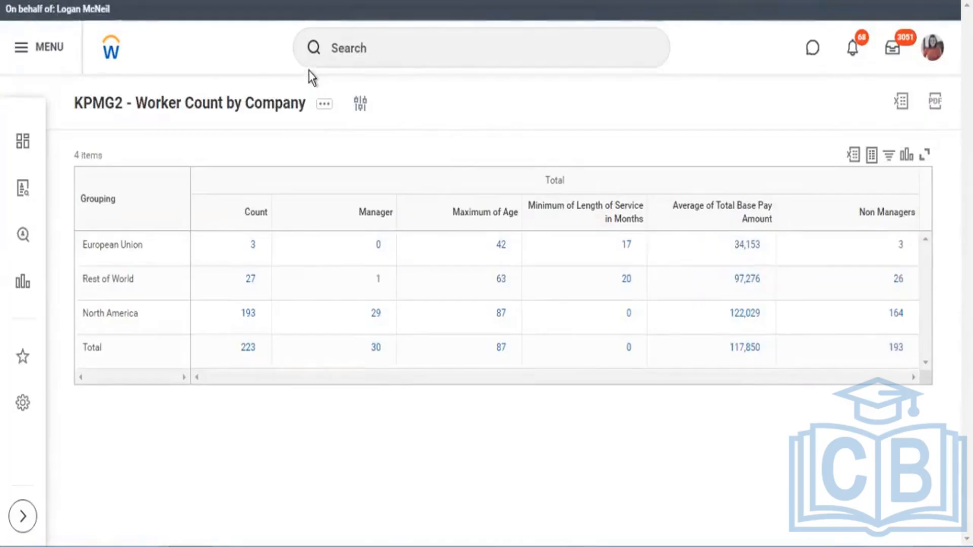
# Open the KPMG2 - Worker Count by Company report definition for editing
pyautogui.click(322, 108)
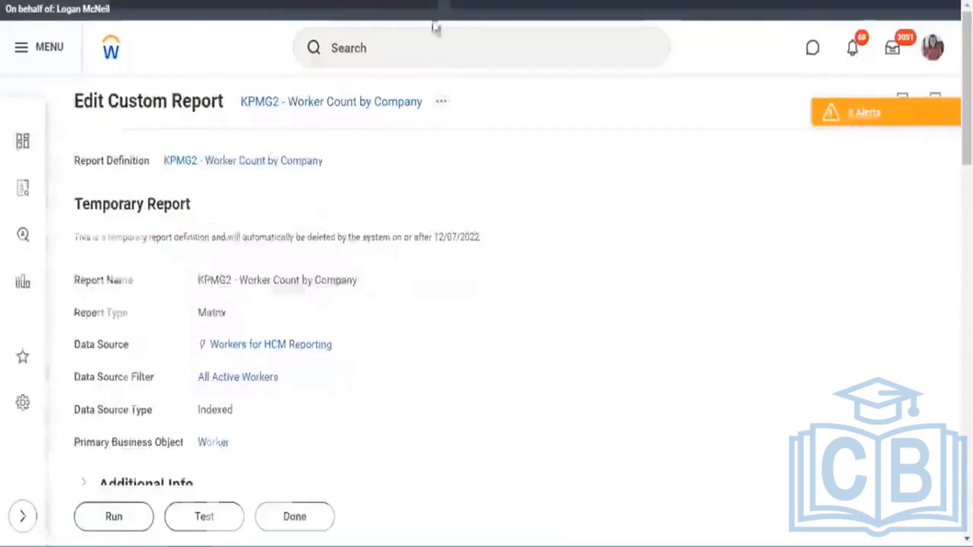
pyautogui.click(443, 105)
pyautogui.moveTo(497, 161)
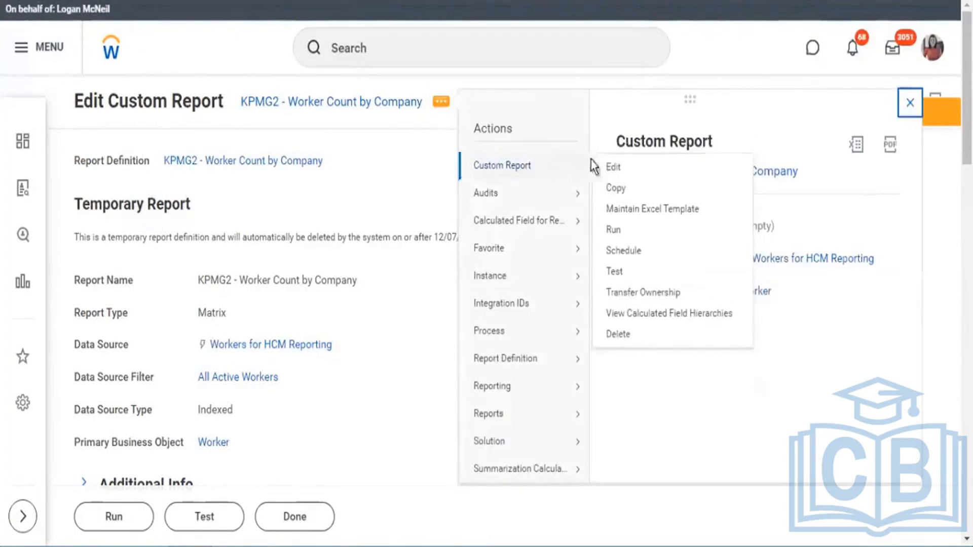
pyautogui.click(424, 149)
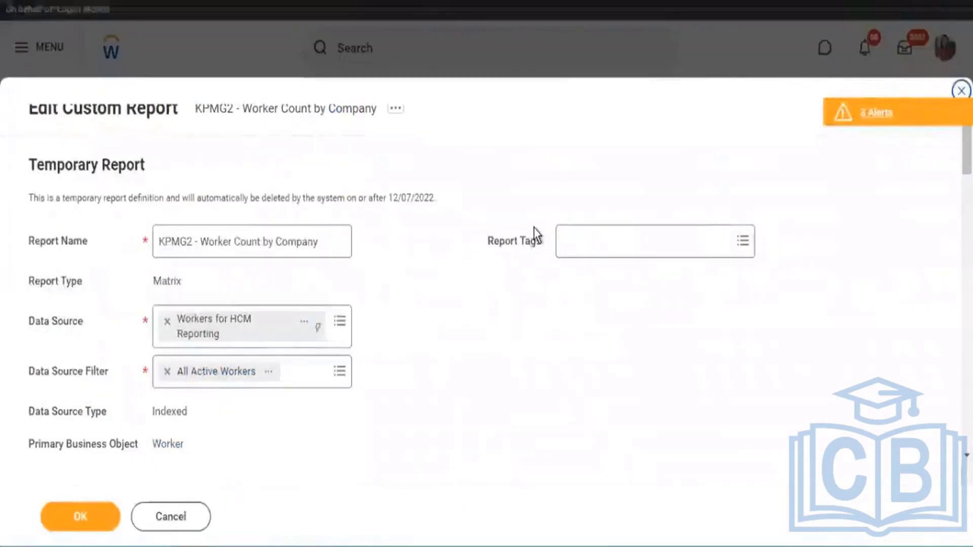
# Replace the maximum, minimum and average lines in the fields to summarize with a second Count line below the first
pyautogui.scroll(-5, 534, 227)
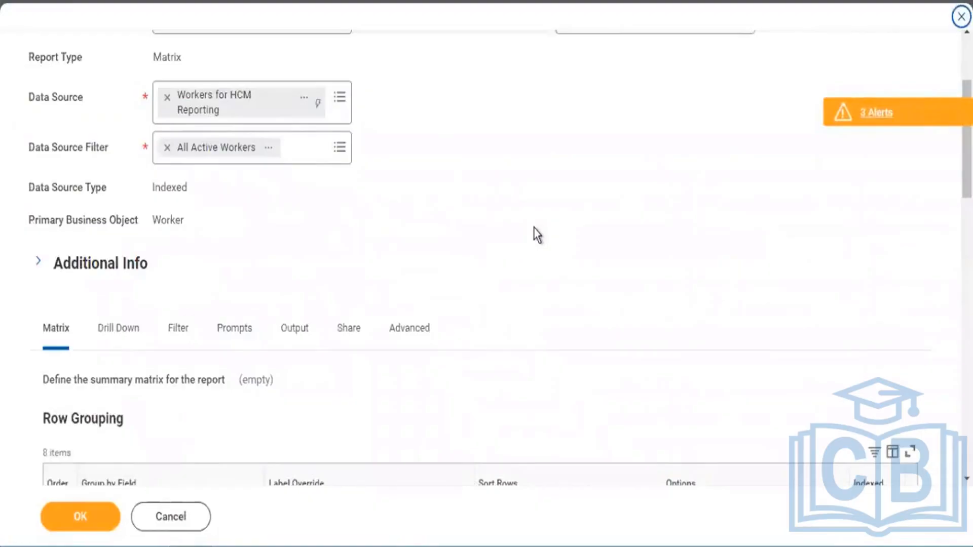
pyautogui.scroll(-4, 534, 227)
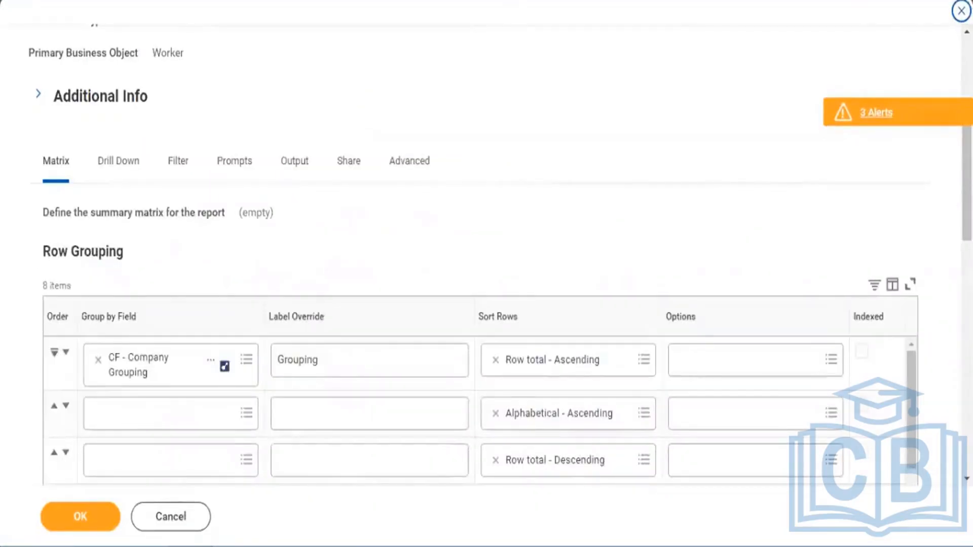
pyautogui.scroll(-7, 415, 309)
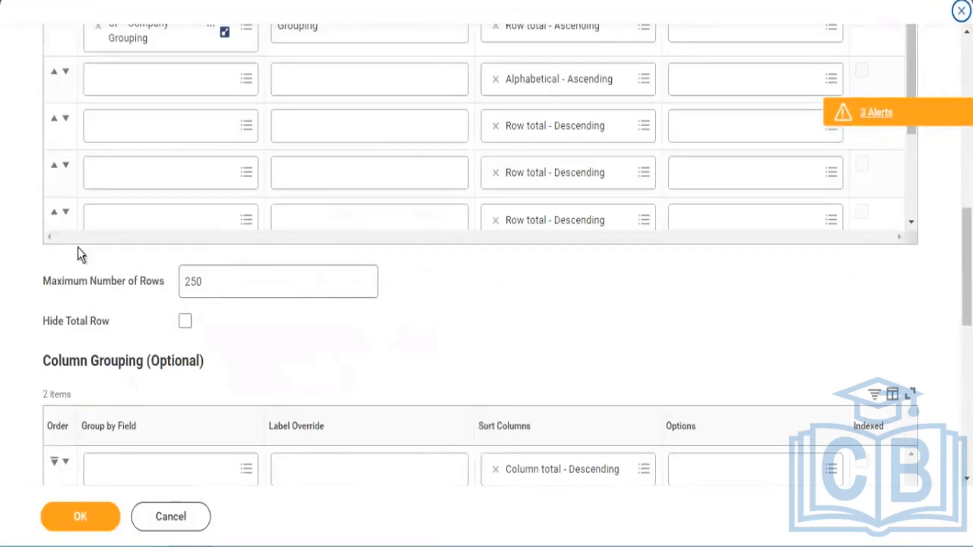
pyautogui.scroll(-12, 83, 236)
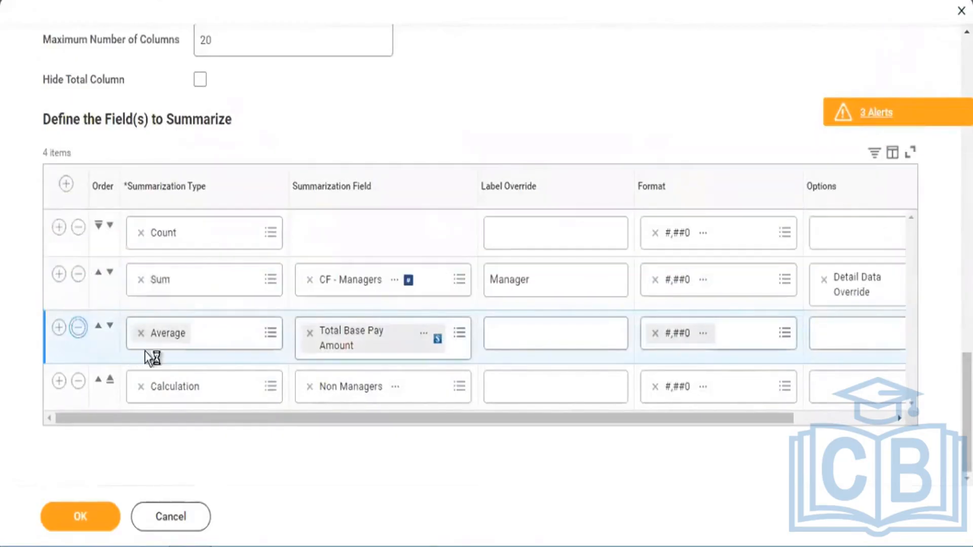
pyautogui.click(60, 285)
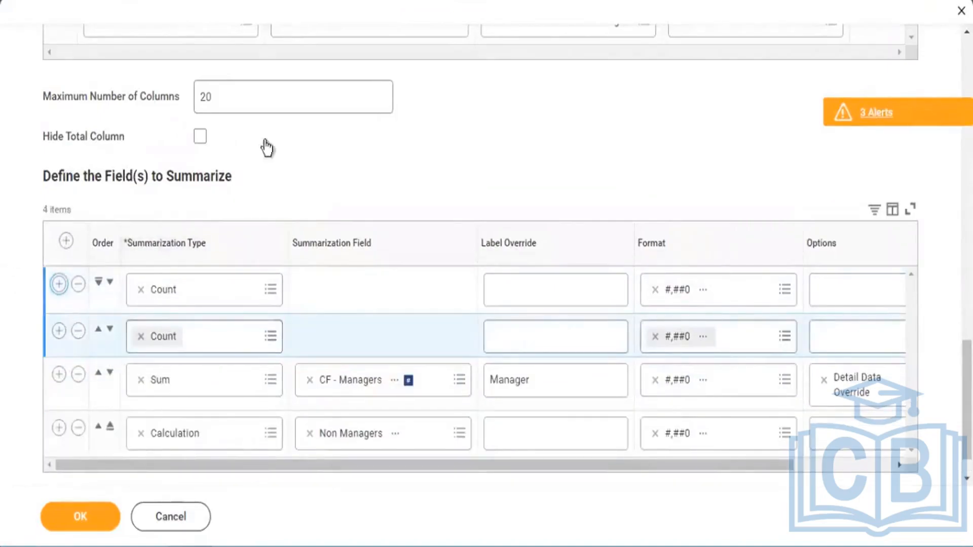
# Set the first column grouping of the matrix to the single-instance Gender field
pyautogui.scroll(10, 267, 142)
pyautogui.scroll(-5, 228, 304)
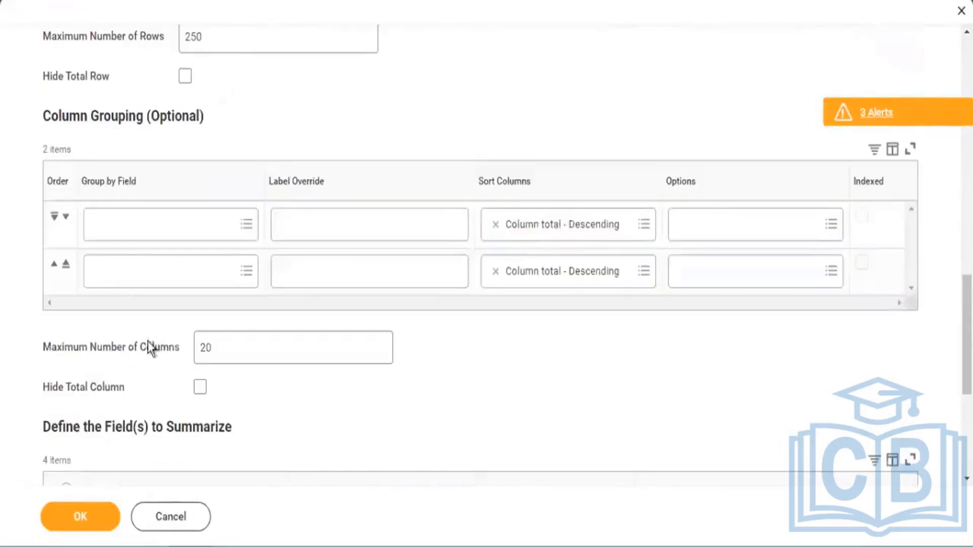
pyautogui.click(142, 236)
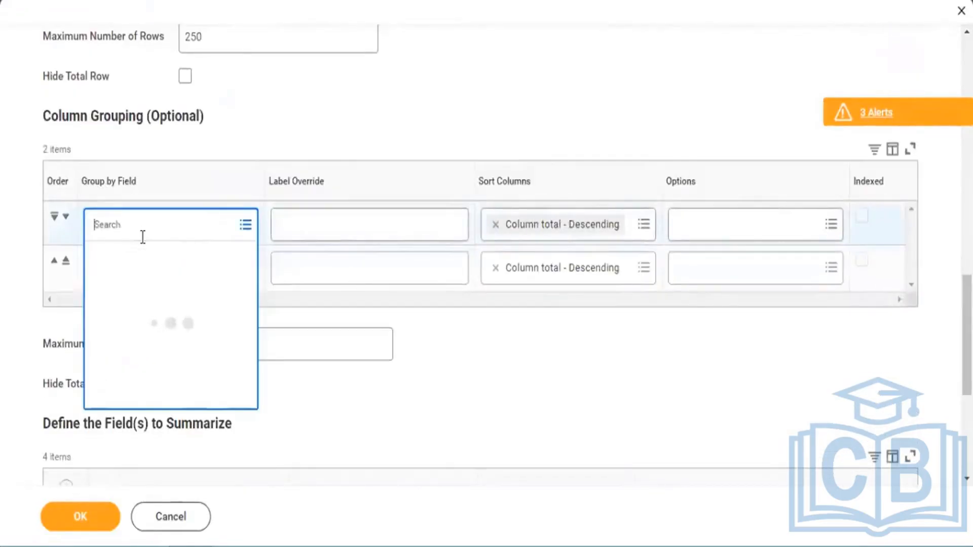
pyautogui.write('gender')
pyautogui.press('Return')
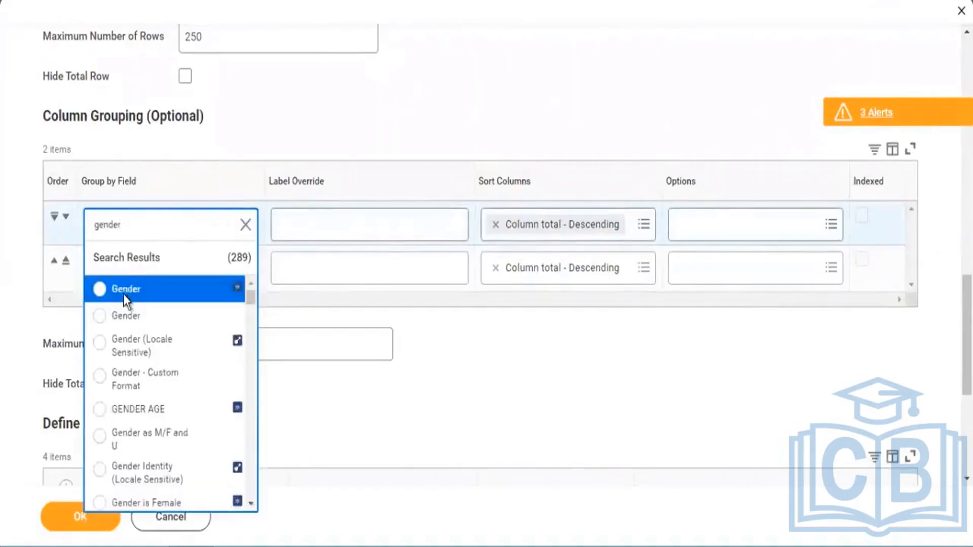
pyautogui.click(127, 316)
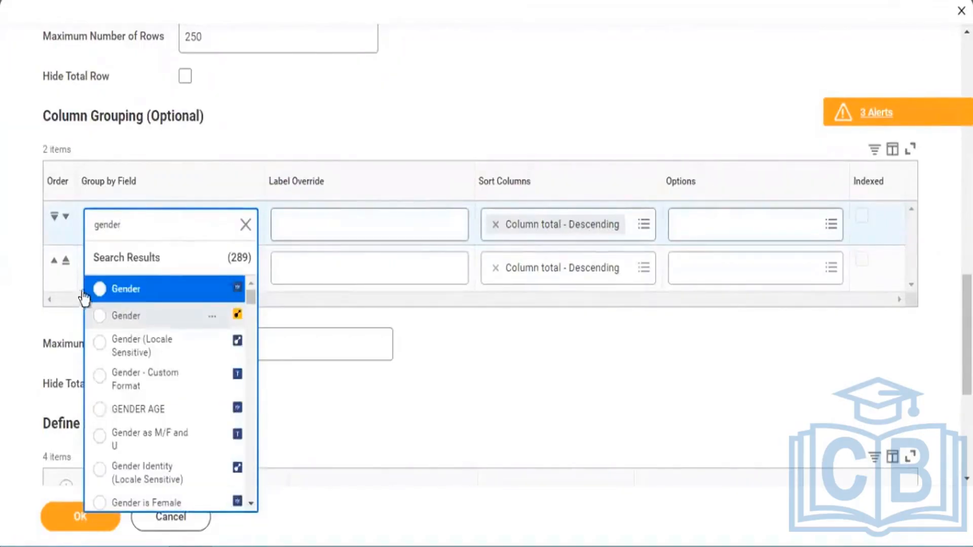
# Set the format of the second Count line to the frequently used #,##0.0%
pyautogui.scroll(-5, 364, 339)
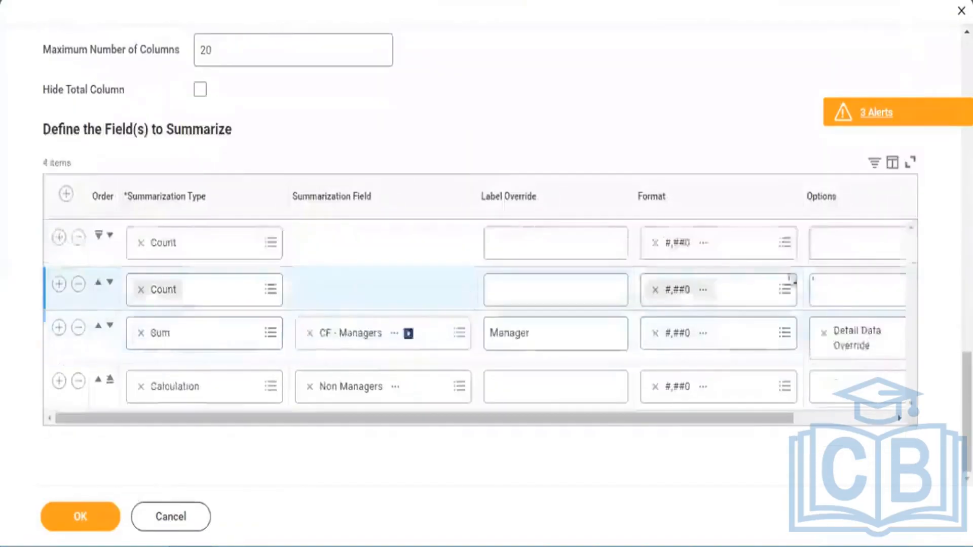
pyautogui.click(171, 286)
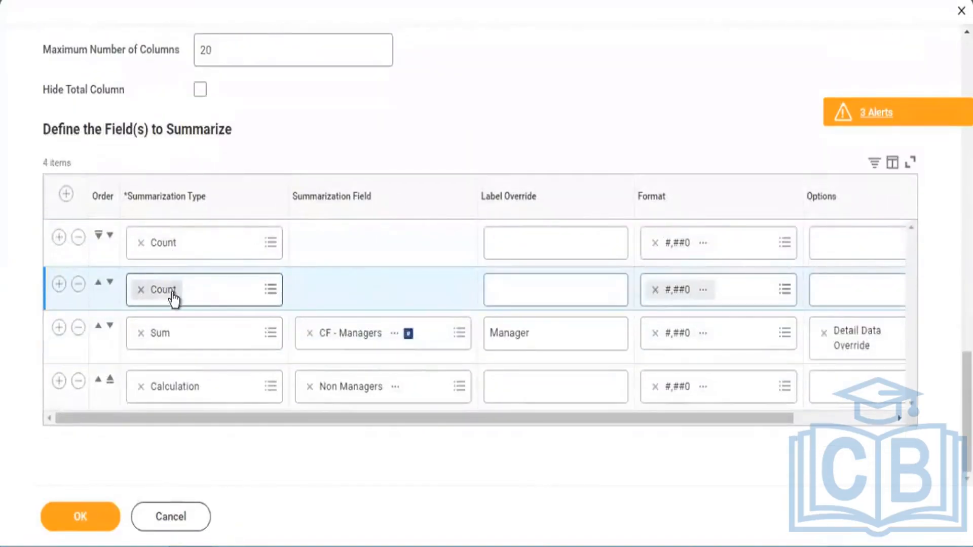
pyautogui.click(791, 292)
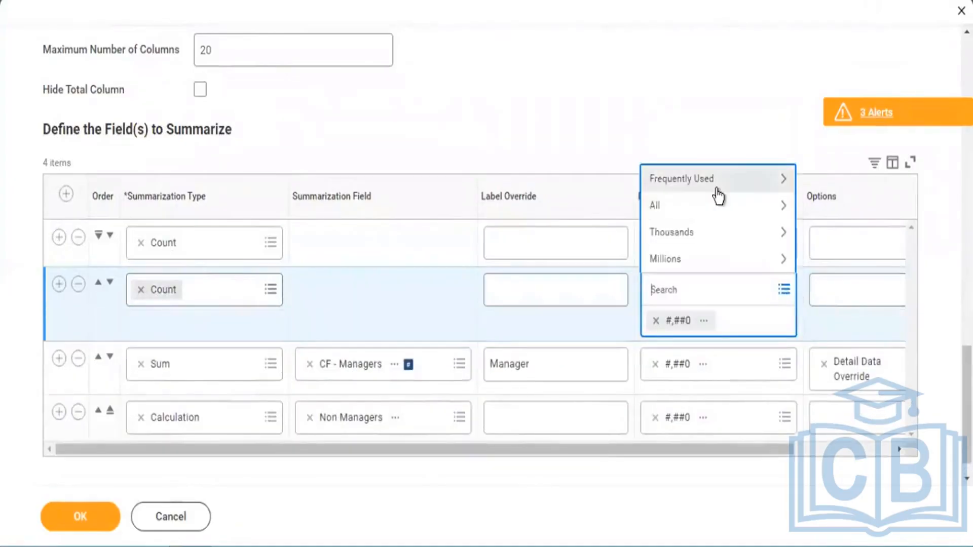
pyautogui.click(719, 181)
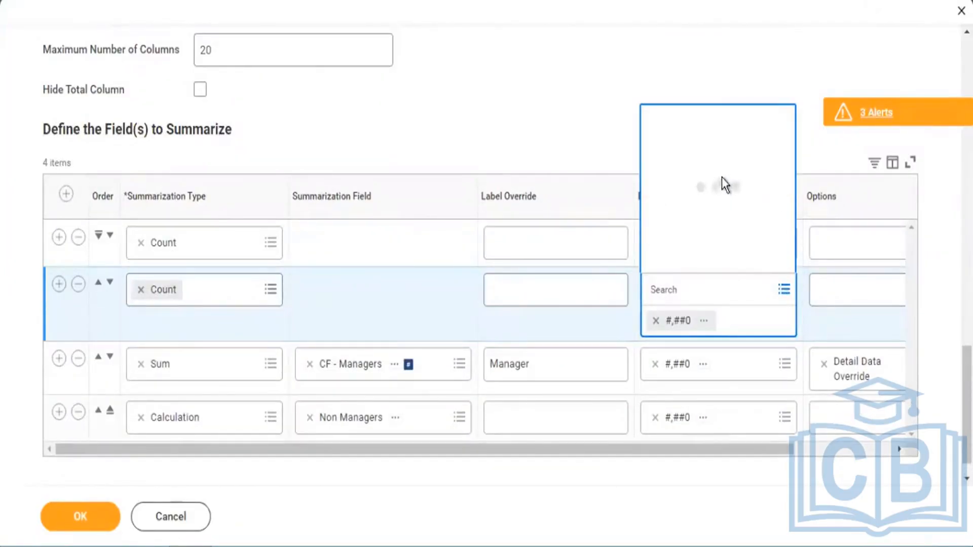
pyautogui.scroll(-3, 745, 169)
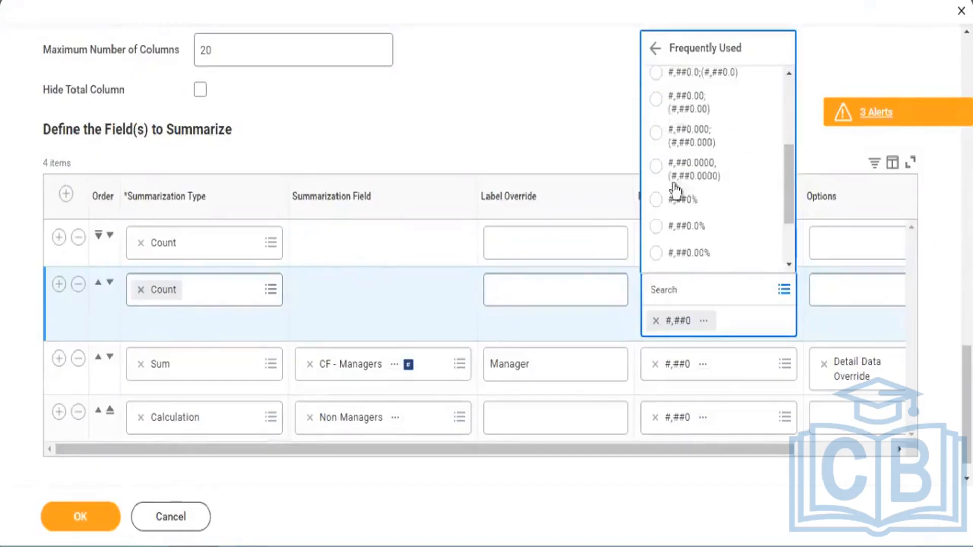
pyautogui.scroll(-2, 753, 191)
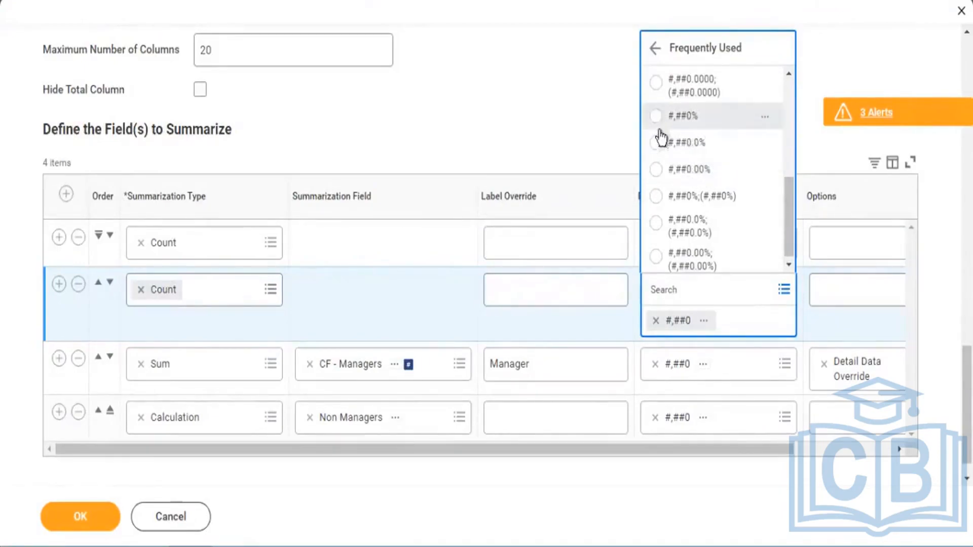
pyautogui.click(684, 143)
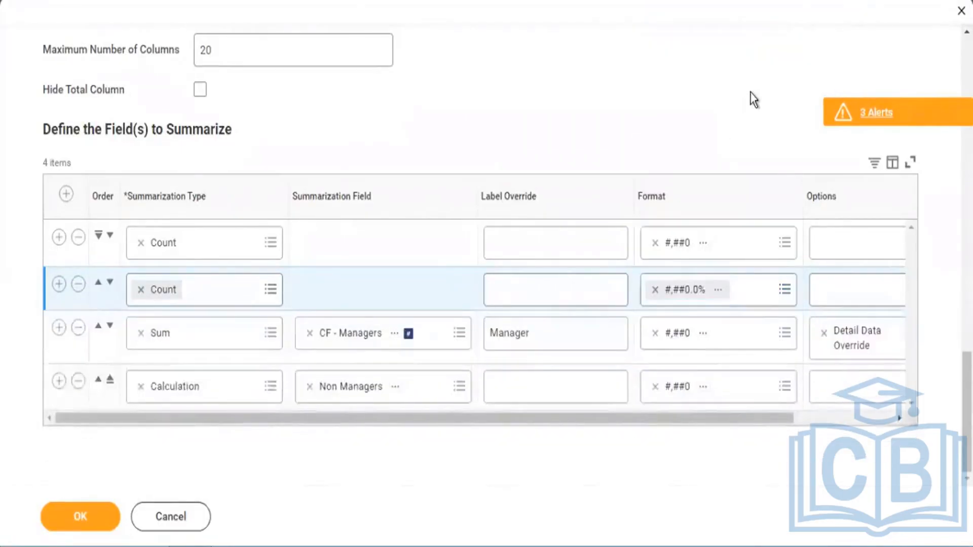
# Save the edited report and rerun it with the worker type prompts left empty
pyautogui.click(80, 522)
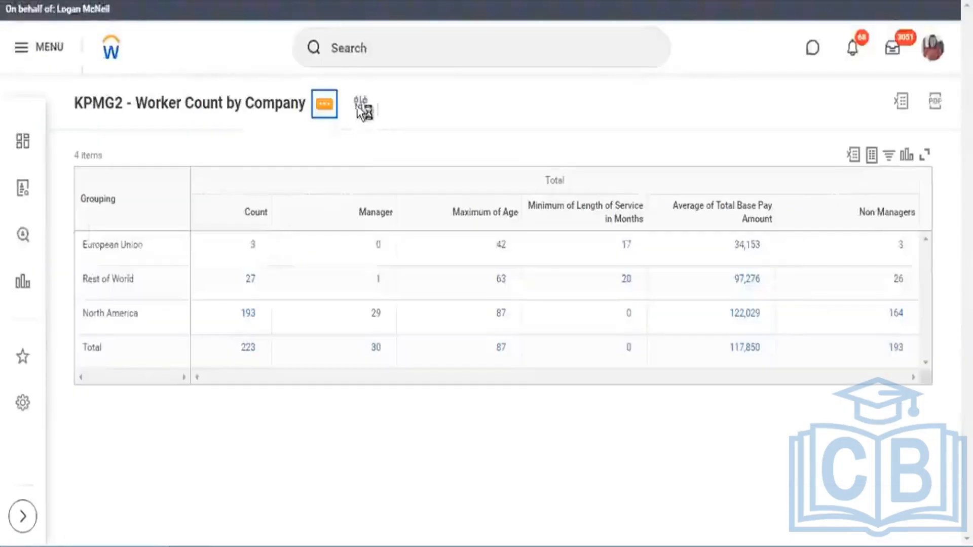
pyautogui.click(324, 104)
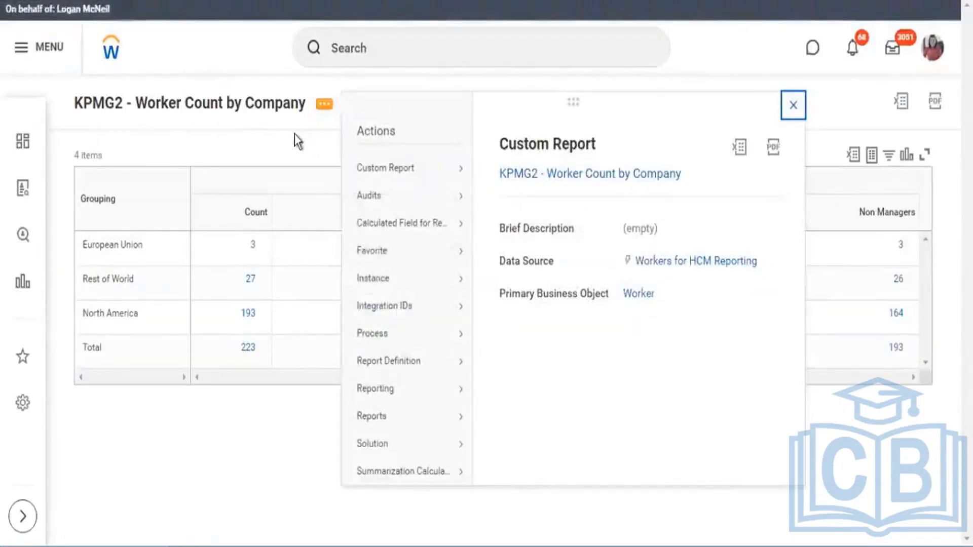
pyautogui.click(787, 107)
pyautogui.click(364, 107)
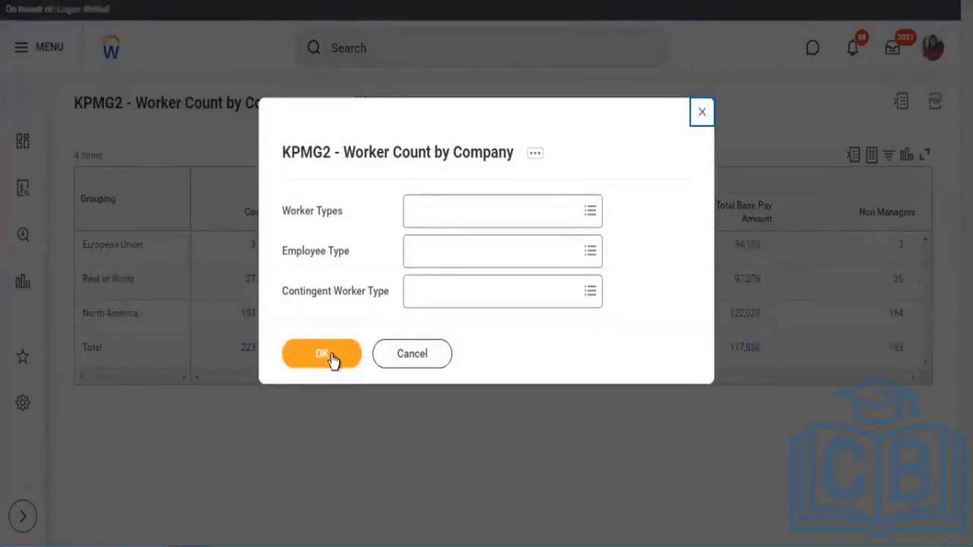
pyautogui.click(332, 357)
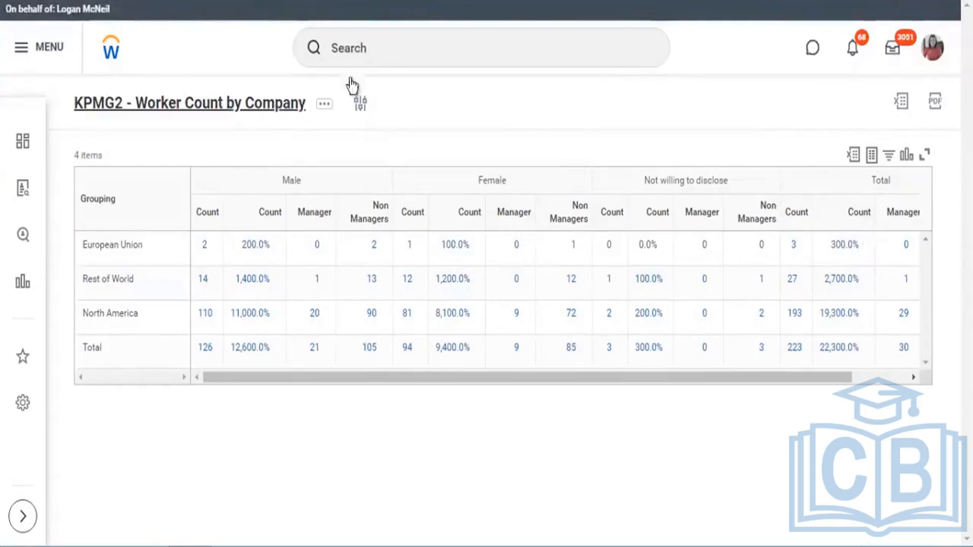
# Reopen the report definition for editing and assign the Percent of Column Total option to the second Count line
pyautogui.click(360, 104)
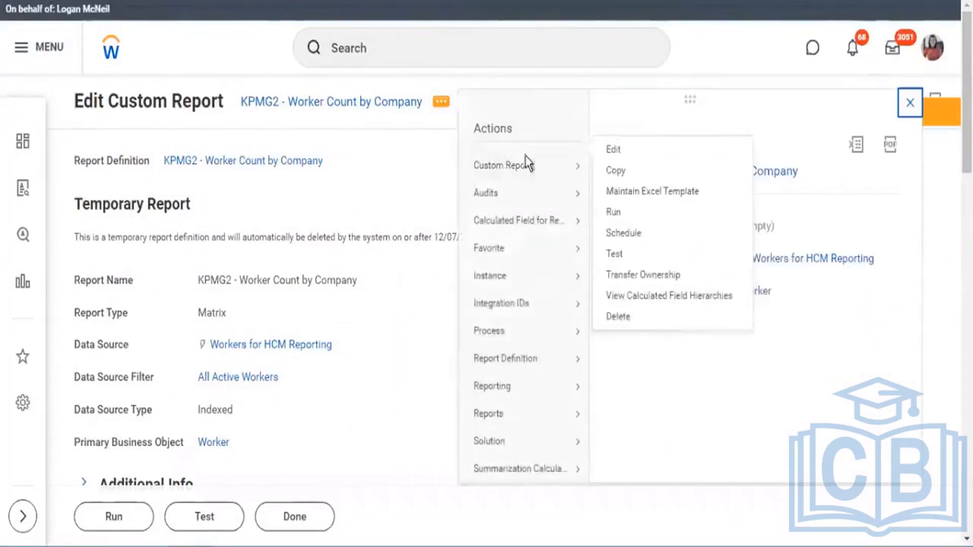
pyautogui.click(216, 101)
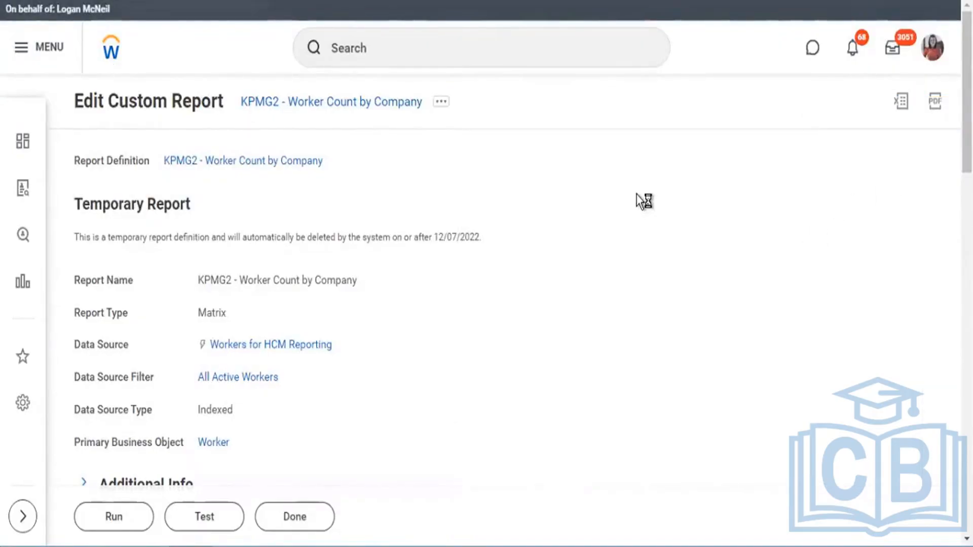
pyautogui.scroll(-15, 716, 278)
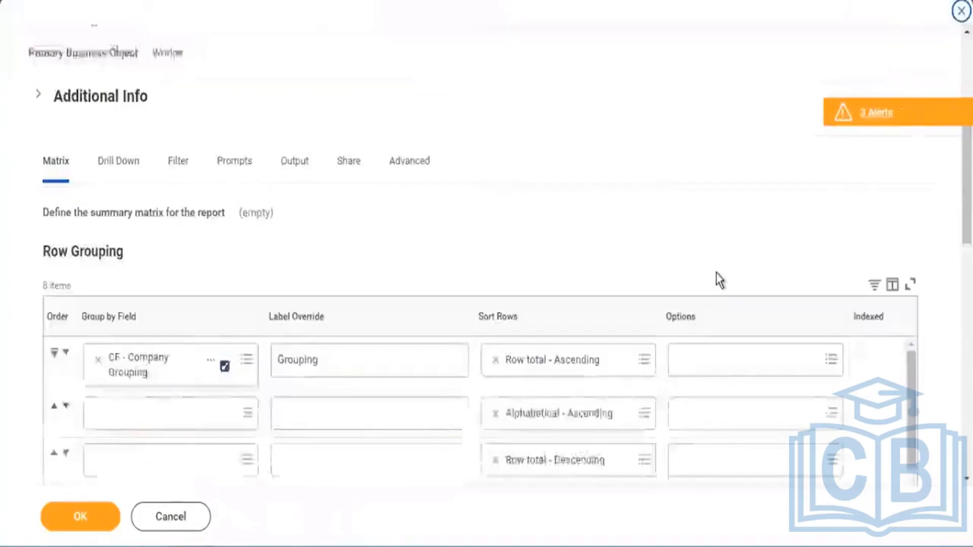
pyautogui.scroll(-10, 722, 267)
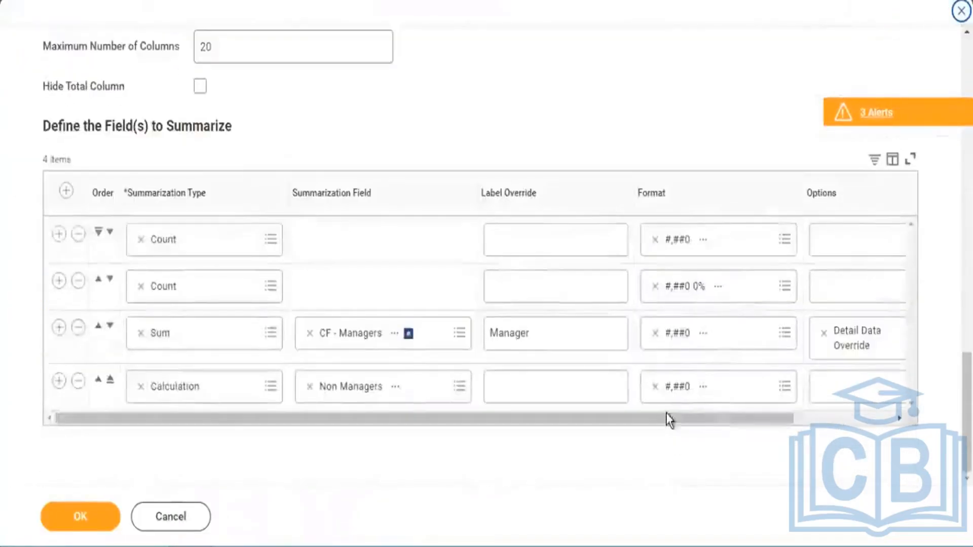
pyautogui.moveTo(680, 414); pyautogui.dragTo(764, 427)
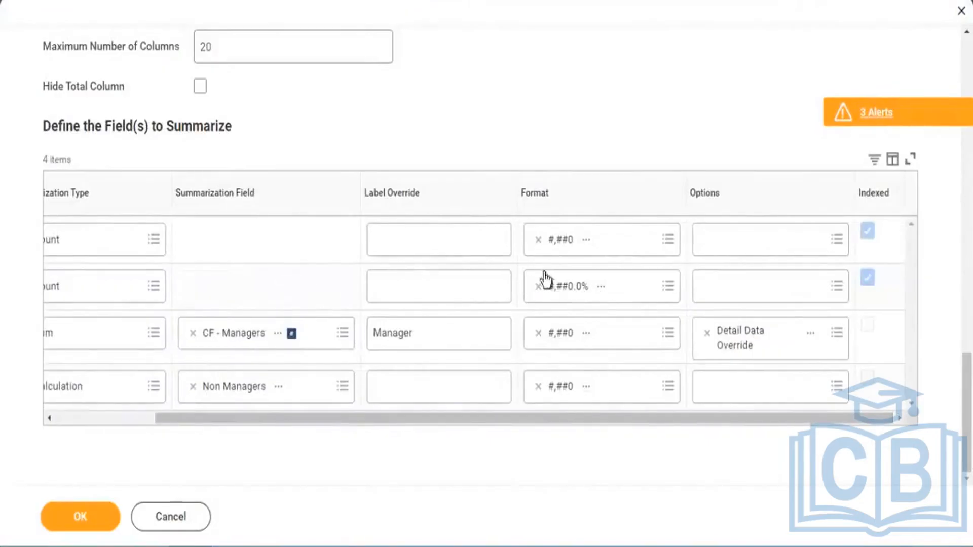
pyautogui.click(835, 294)
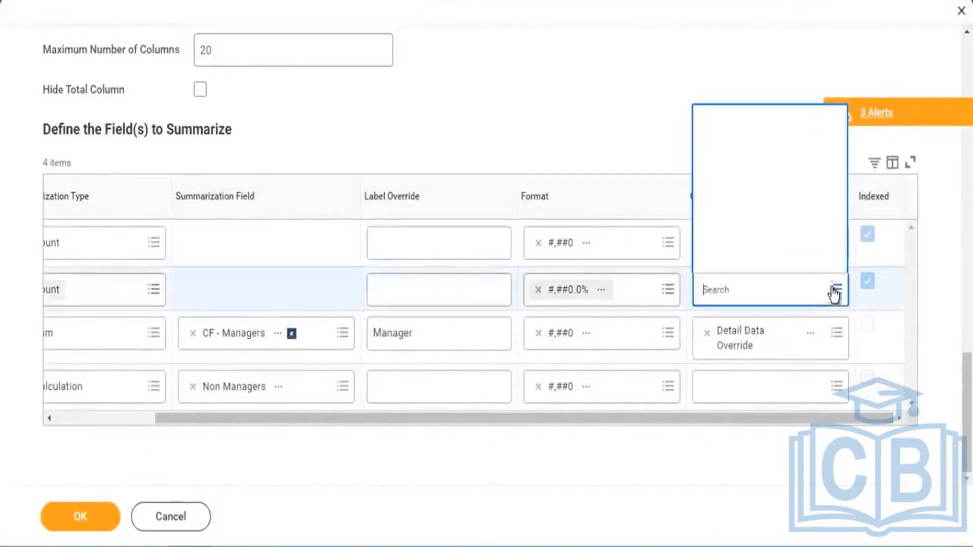
pyautogui.click(746, 234)
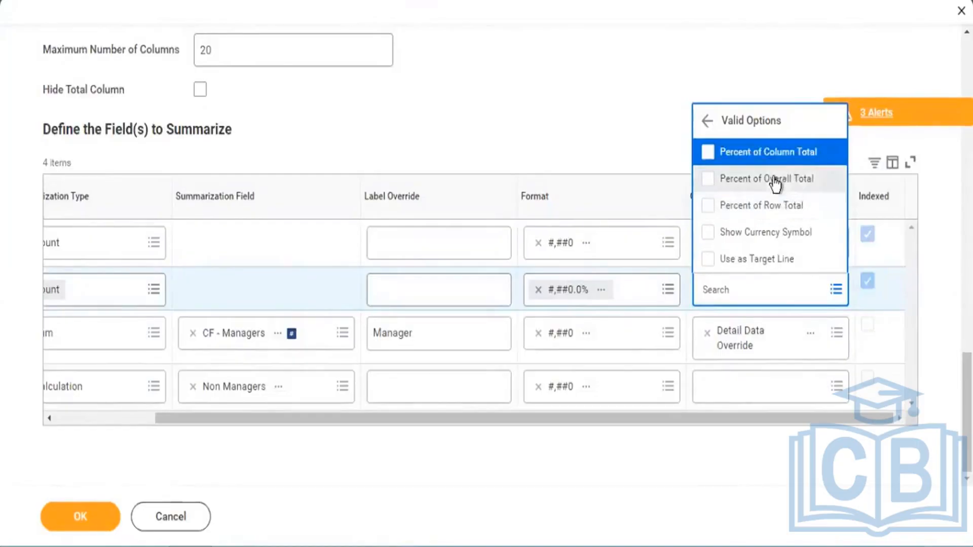
pyautogui.click(707, 153)
# Save the report and rerun it with empty prompts to review the percentage Count columns for each gender and the total
pyautogui.click(102, 516)
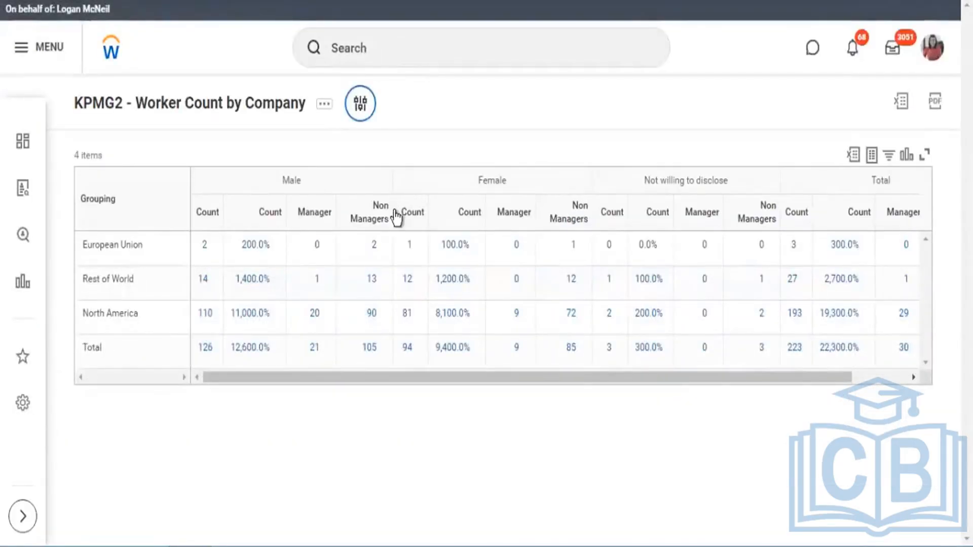
pyautogui.click(360, 103)
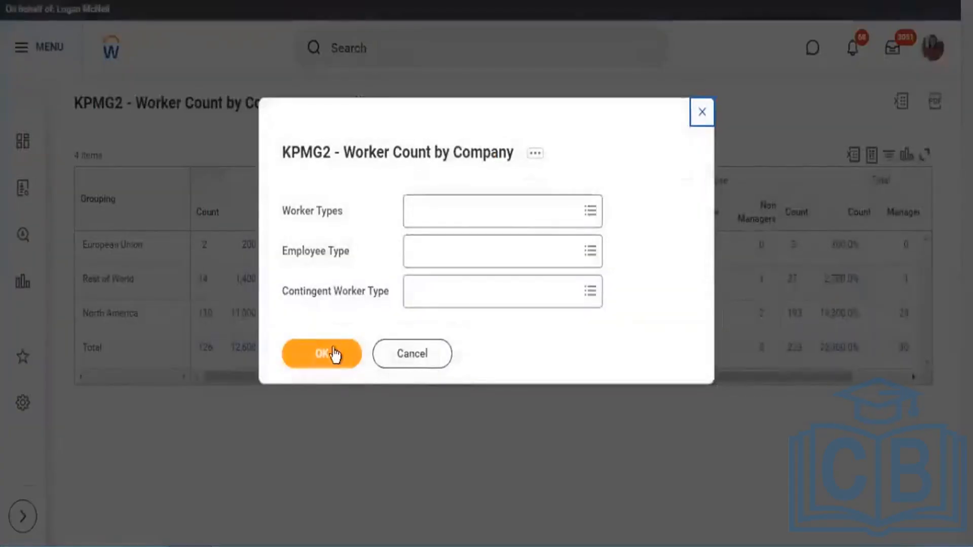
pyautogui.click(334, 353)
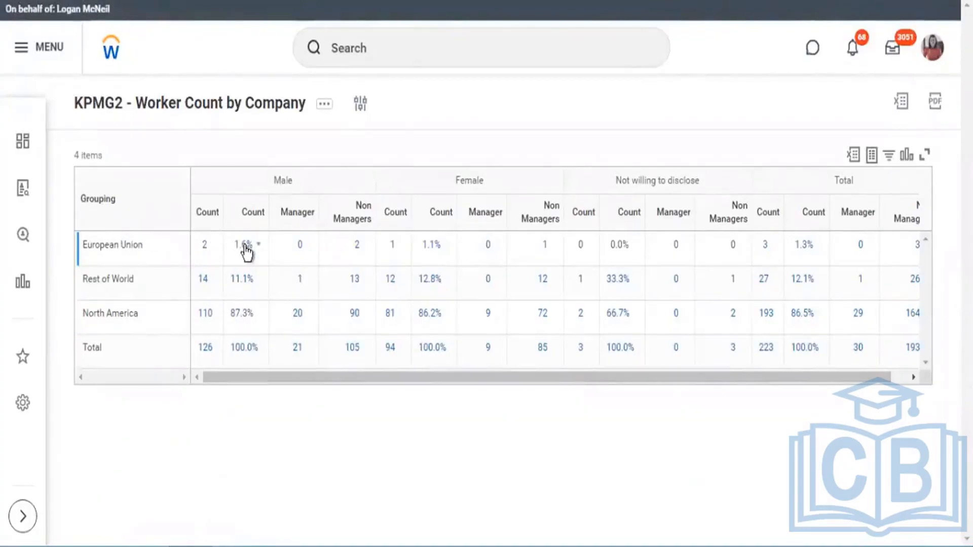
pyautogui.doubleClick(488, 180)
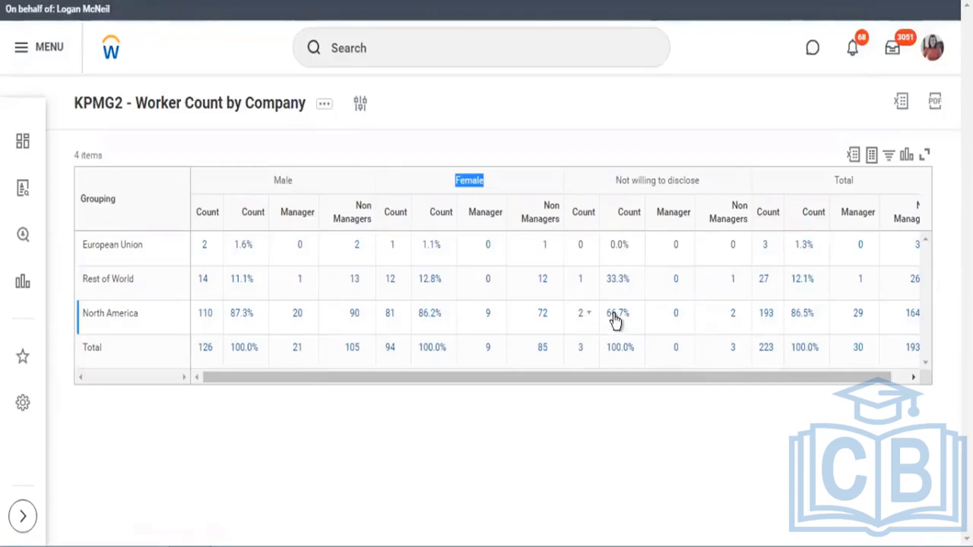
pyautogui.moveTo(860, 378); pyautogui.dragTo(887, 380)
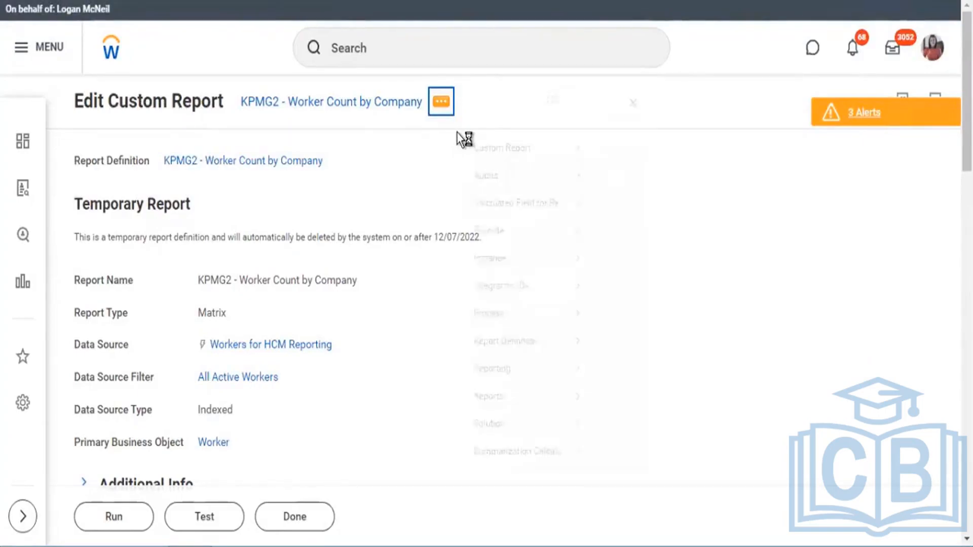
# Replace the second Count line's Percent of Column Total option with Percent of Row Total, and rerun the saved report
pyautogui.moveTo(535, 170)
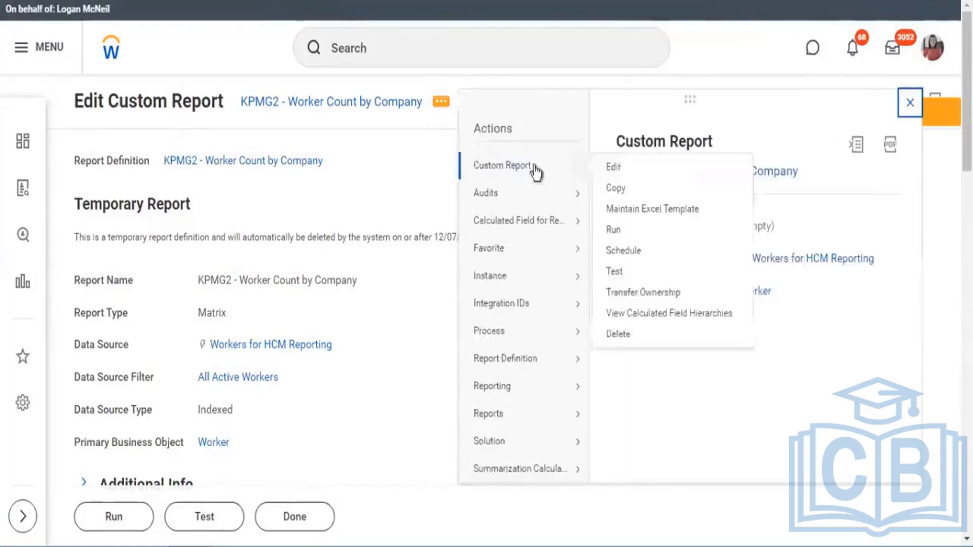
pyautogui.click(615, 169)
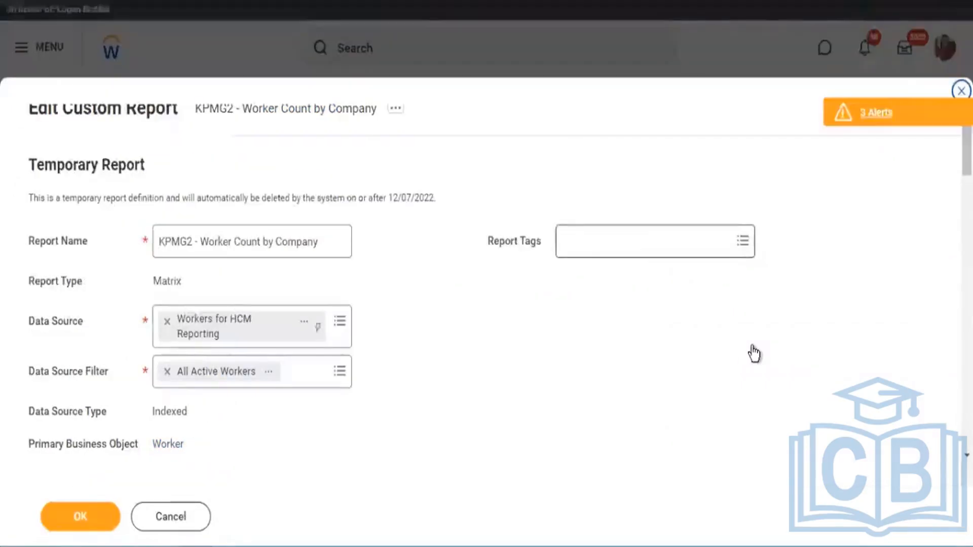
pyautogui.scroll(-15, 757, 353)
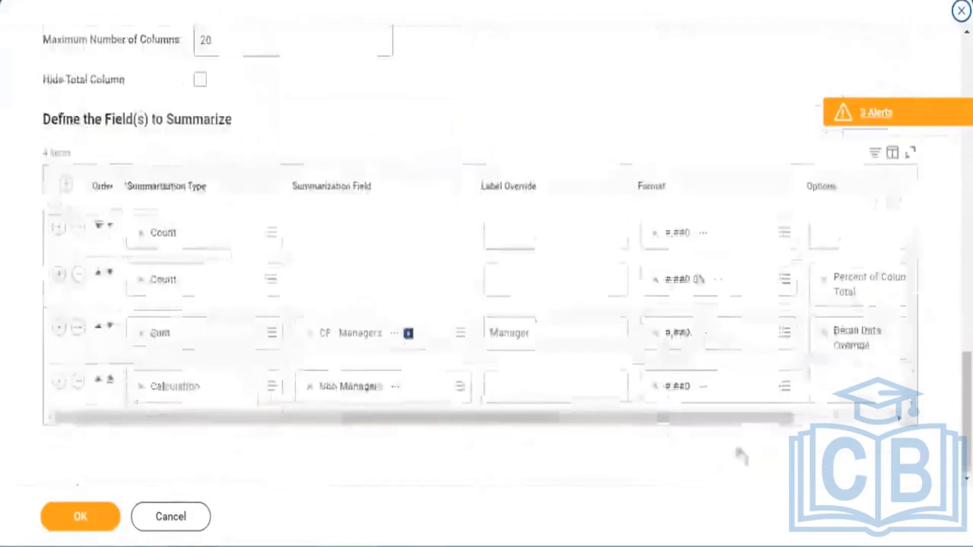
pyautogui.moveTo(739, 416); pyautogui.dragTo(877, 404)
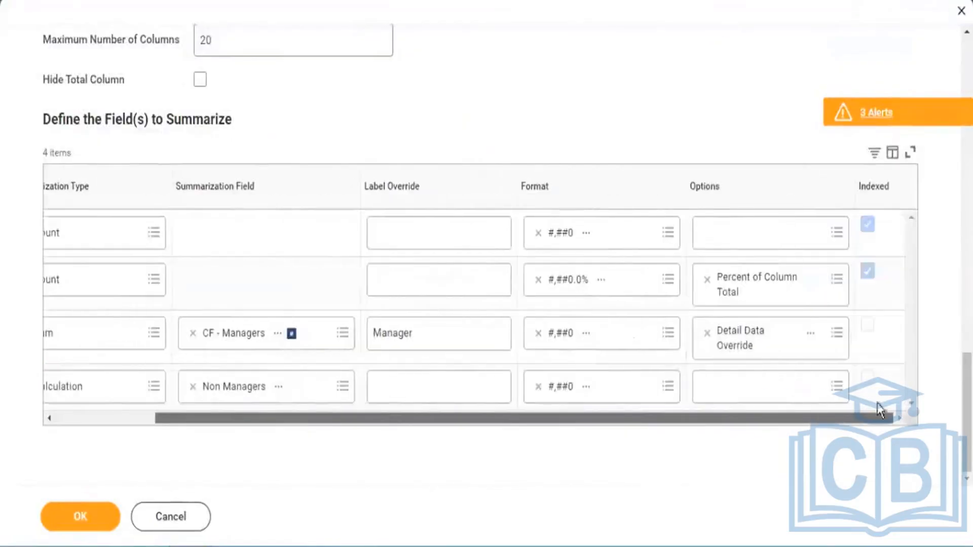
pyautogui.click(837, 288)
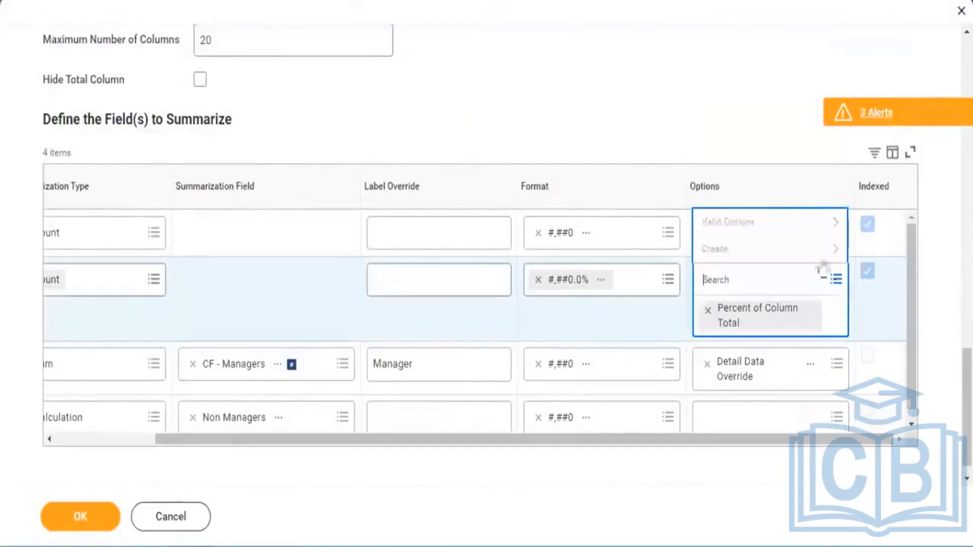
pyautogui.click(760, 222)
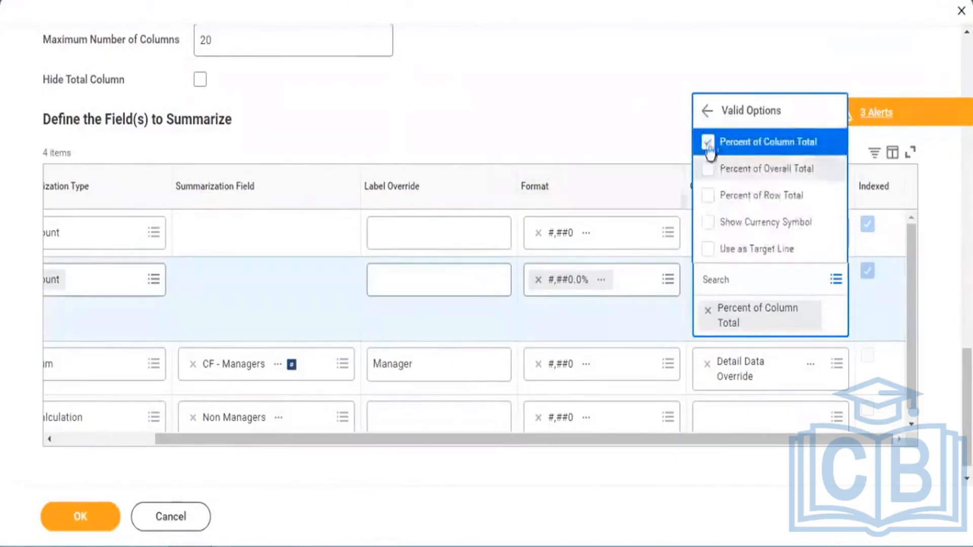
pyautogui.click(708, 205)
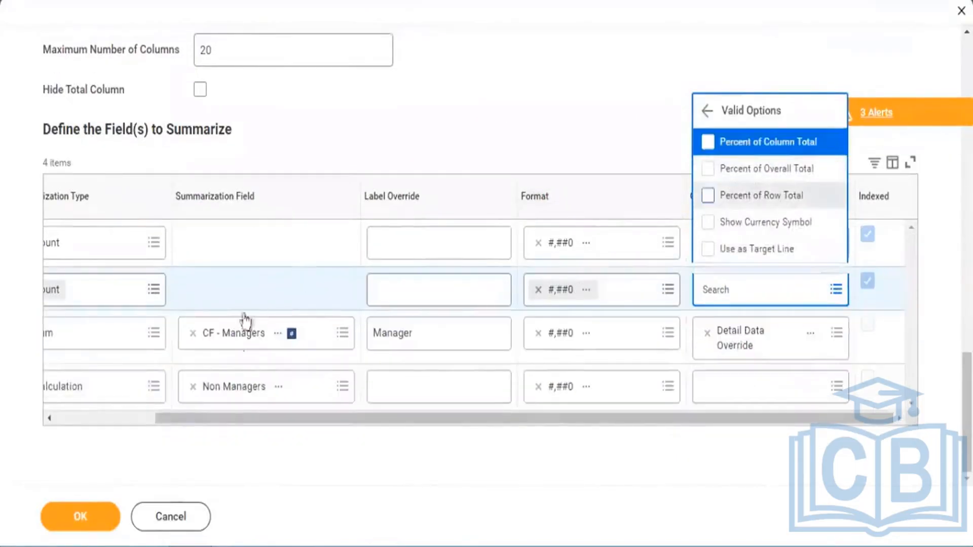
pyautogui.click(77, 516)
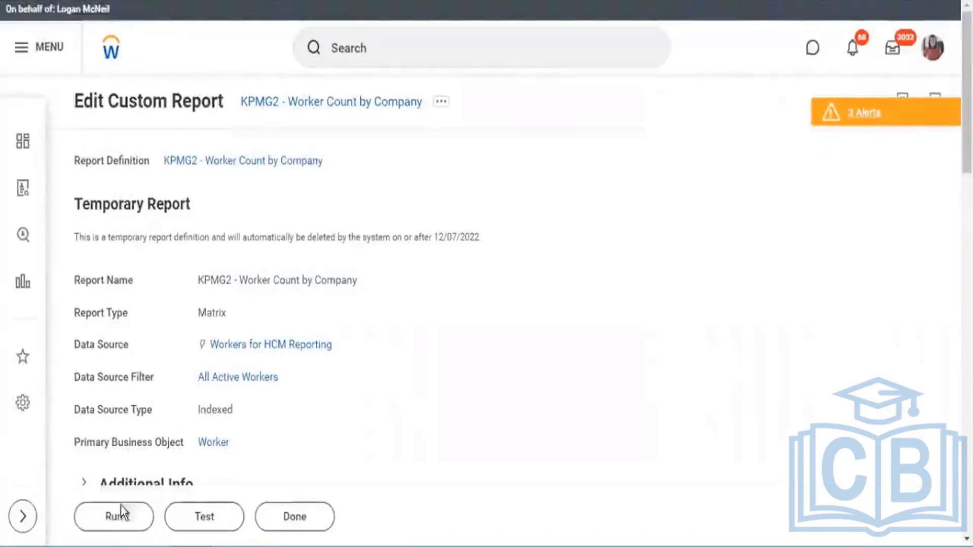
pyautogui.click(118, 516)
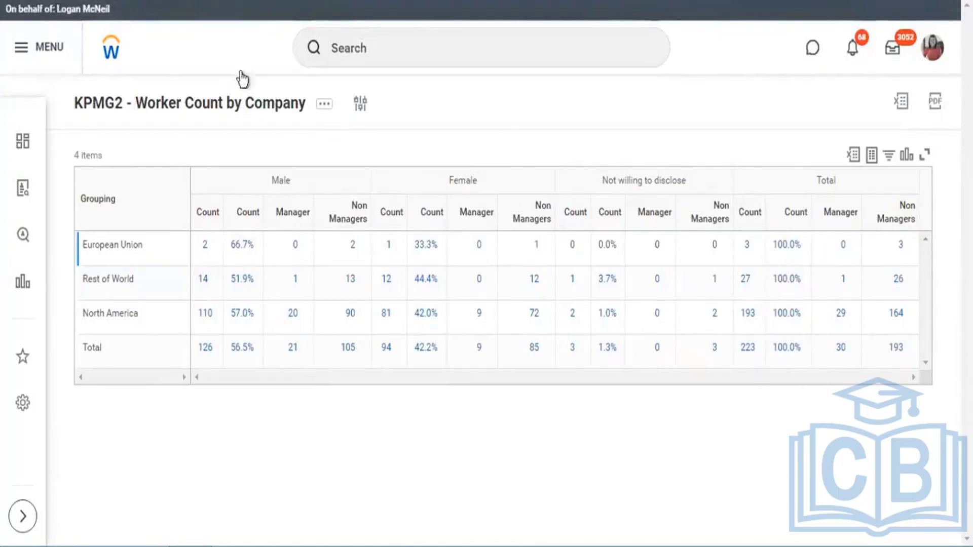
# Reopen the report definition, replace the second Count line's Percent of Row Total option with Percent of Overall Total, and save it
pyautogui.click(324, 104)
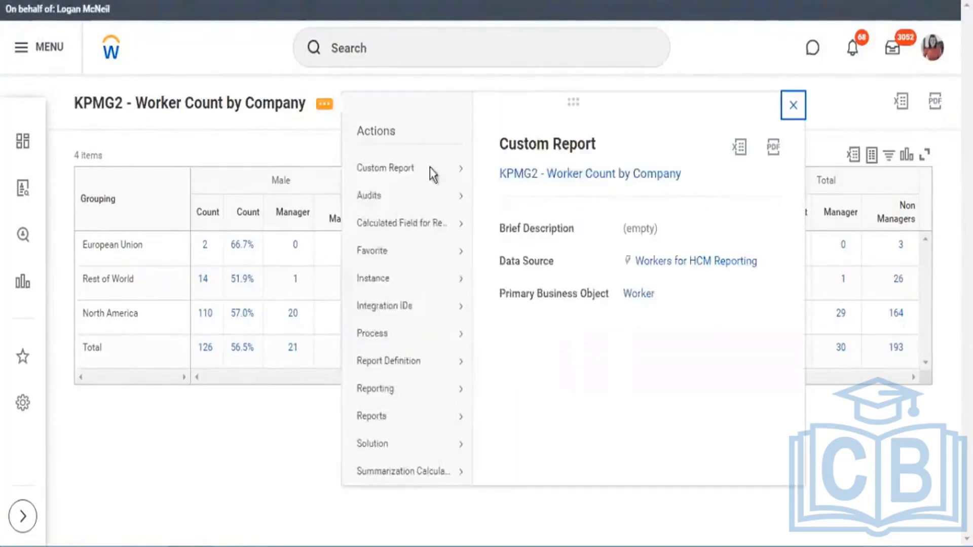
pyautogui.moveTo(429, 169)
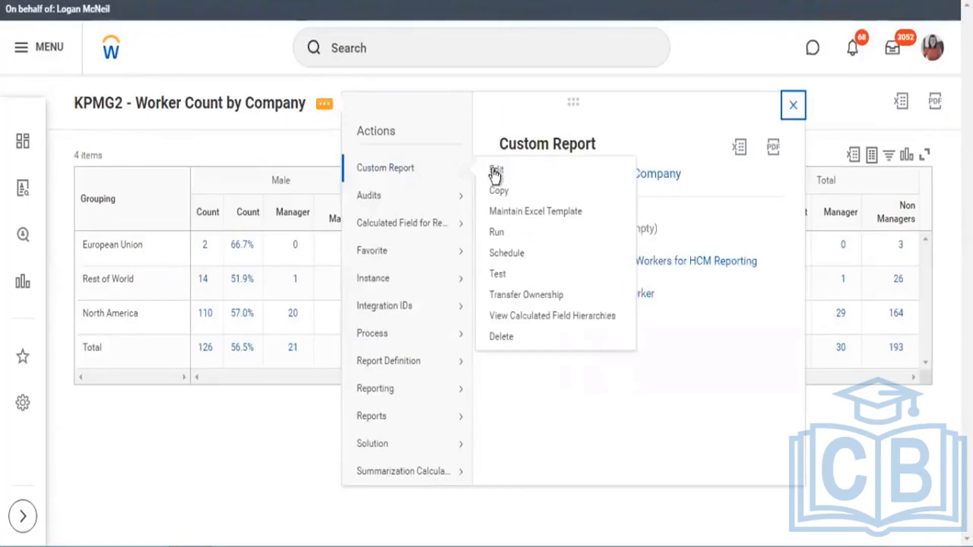
pyautogui.click(416, 177)
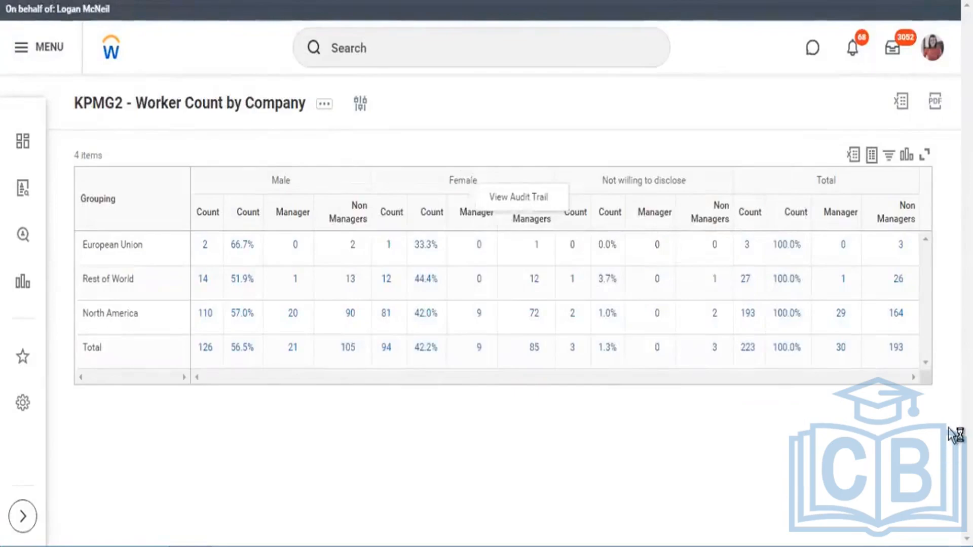
pyautogui.scroll(-15, 924, 429)
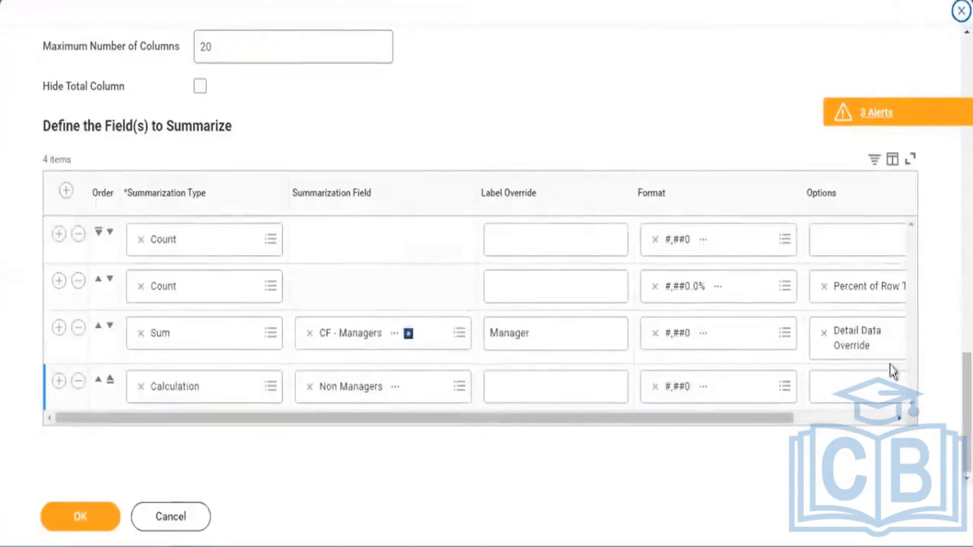
pyautogui.hscroll(3, 861, 335)
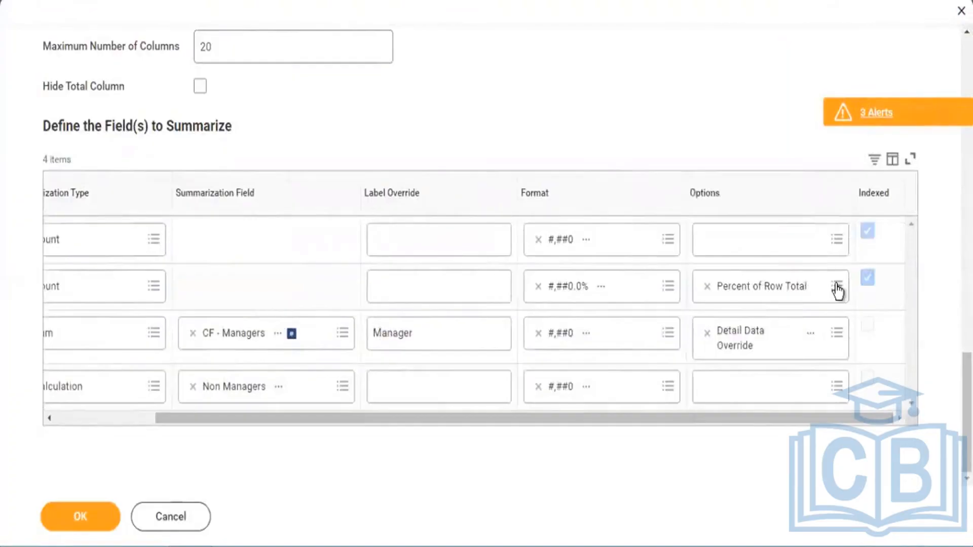
pyautogui.click(837, 288)
pyautogui.click(776, 233)
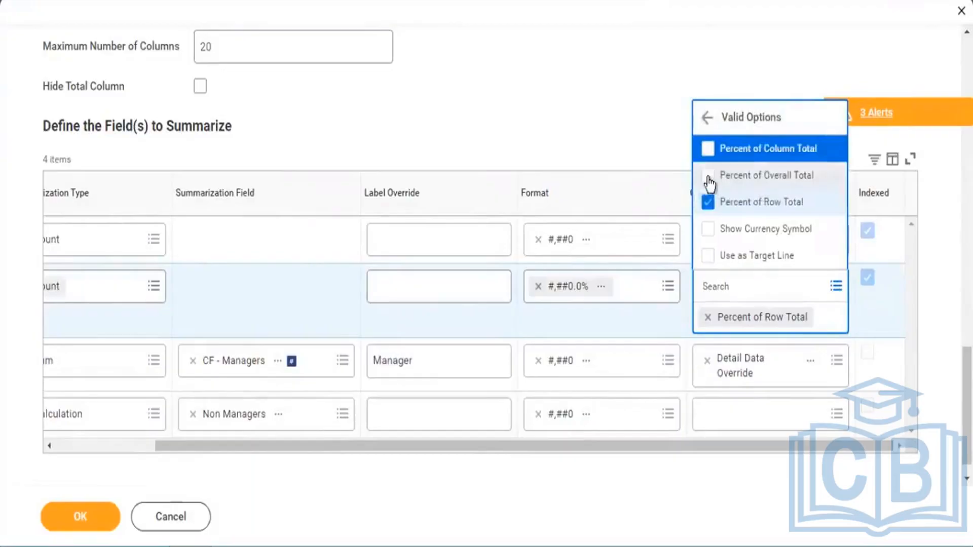
pyautogui.click(709, 176)
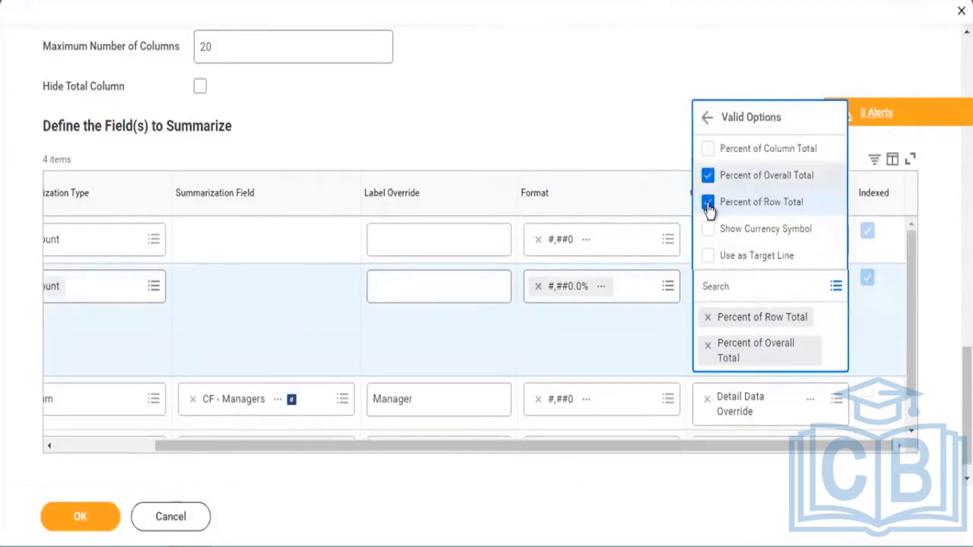
pyautogui.click(708, 202)
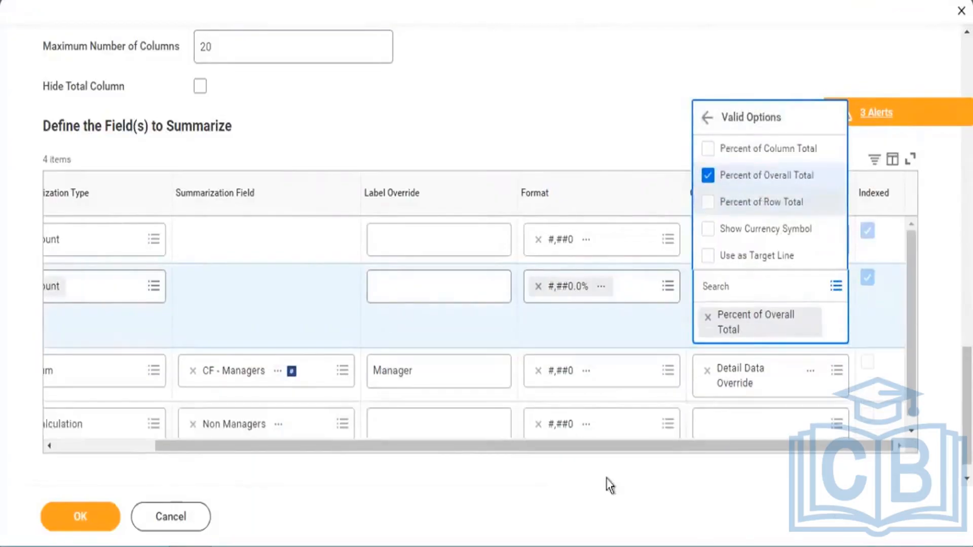
pyautogui.click(80, 515)
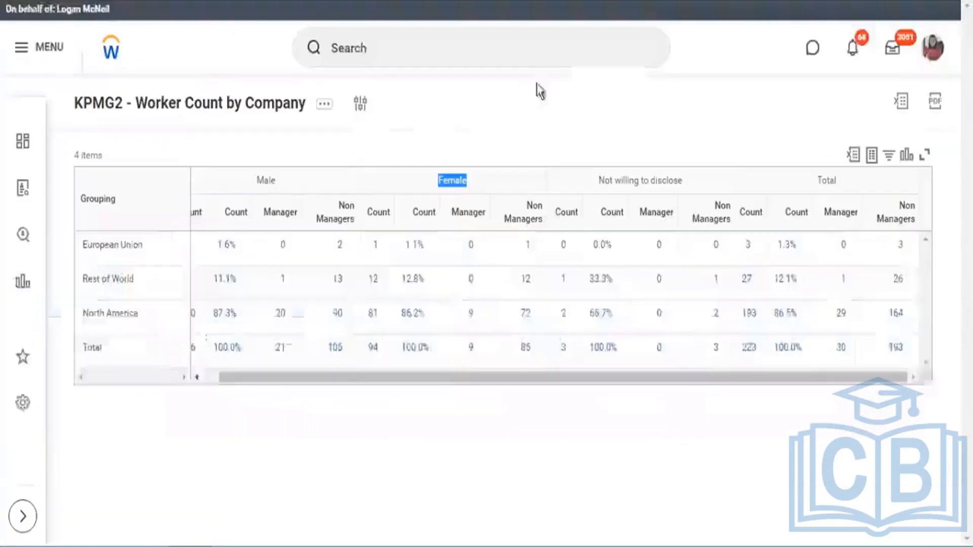
pyautogui.click(360, 107)
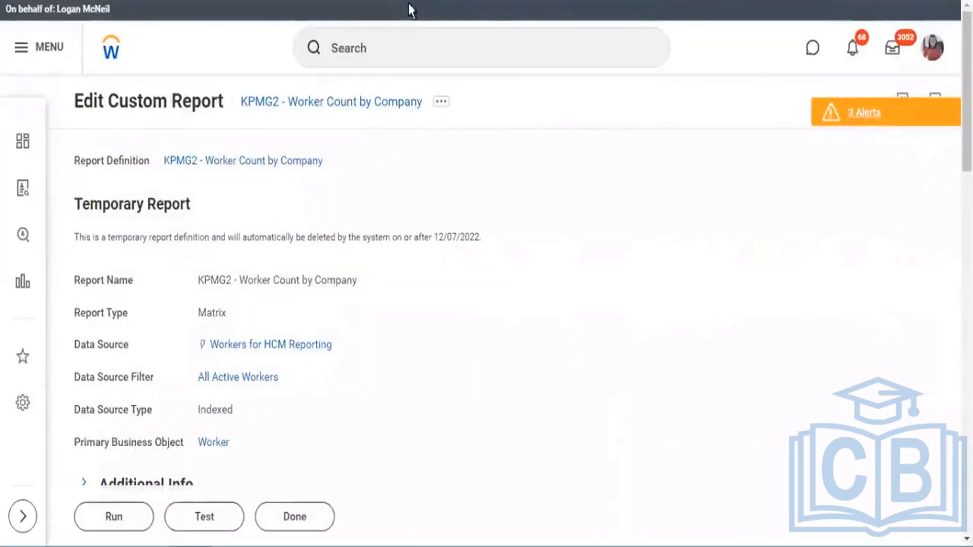
# Reopen the report definition and start creating a calculated field from the first Row Grouping line's Group by Field
pyautogui.click(441, 103)
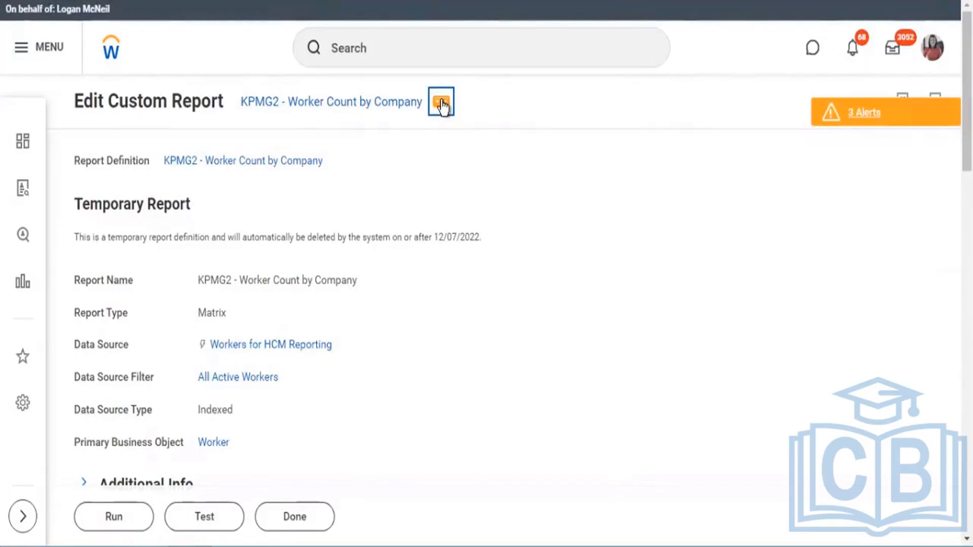
pyautogui.click(441, 104)
pyautogui.moveTo(525, 175)
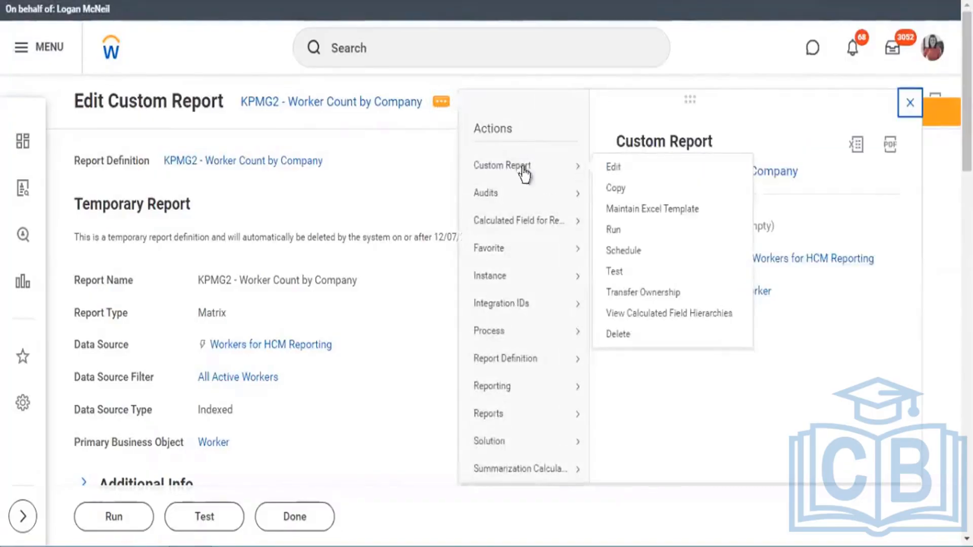
pyautogui.click(389, 208)
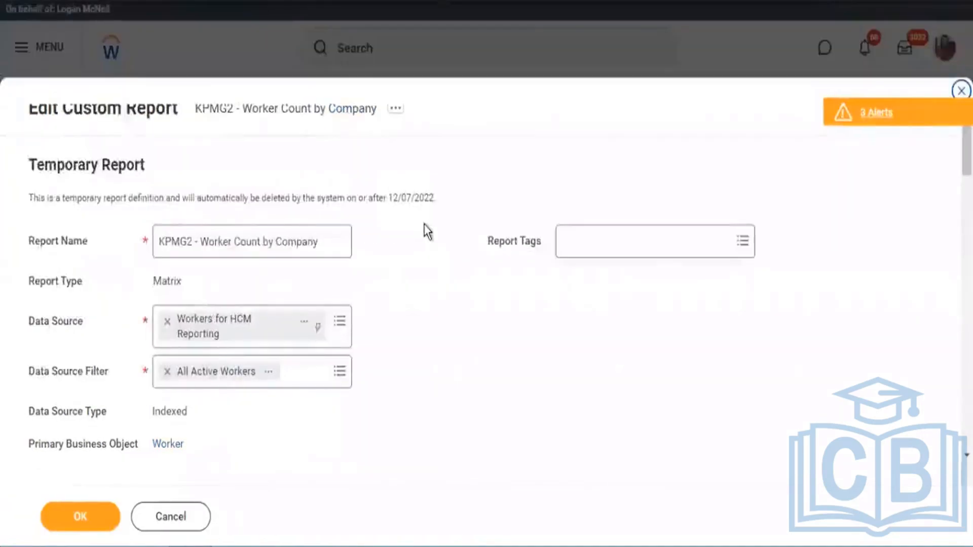
pyautogui.scroll(-10, 426, 223)
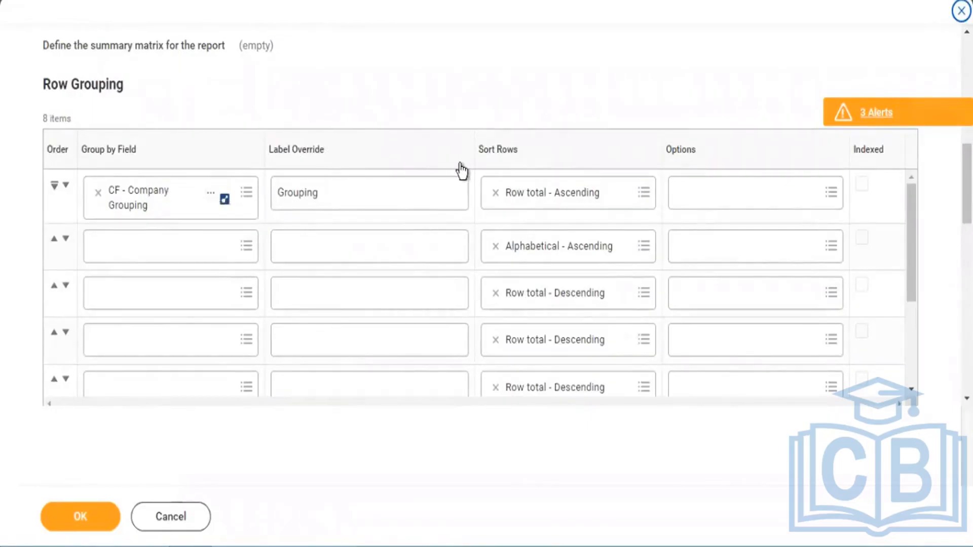
pyautogui.click(248, 195)
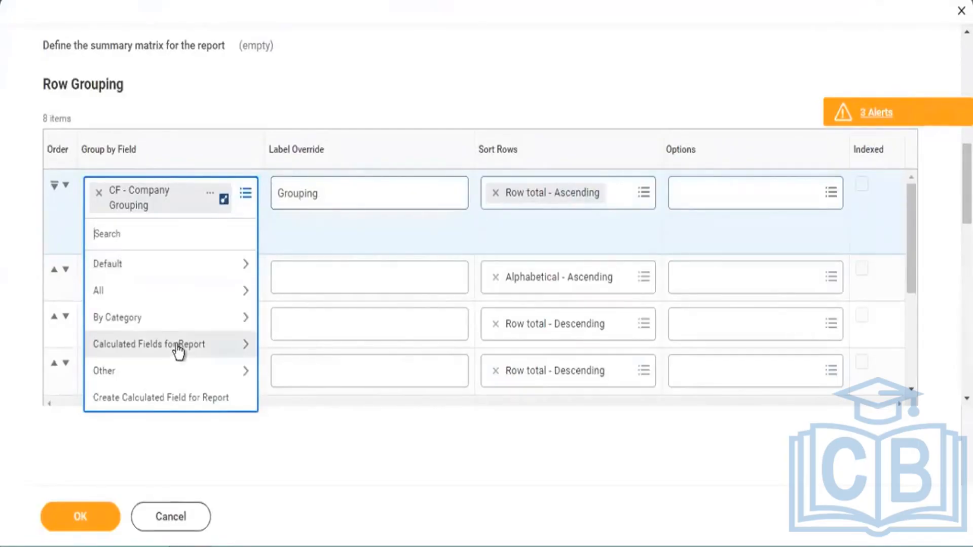
pyautogui.click(246, 335)
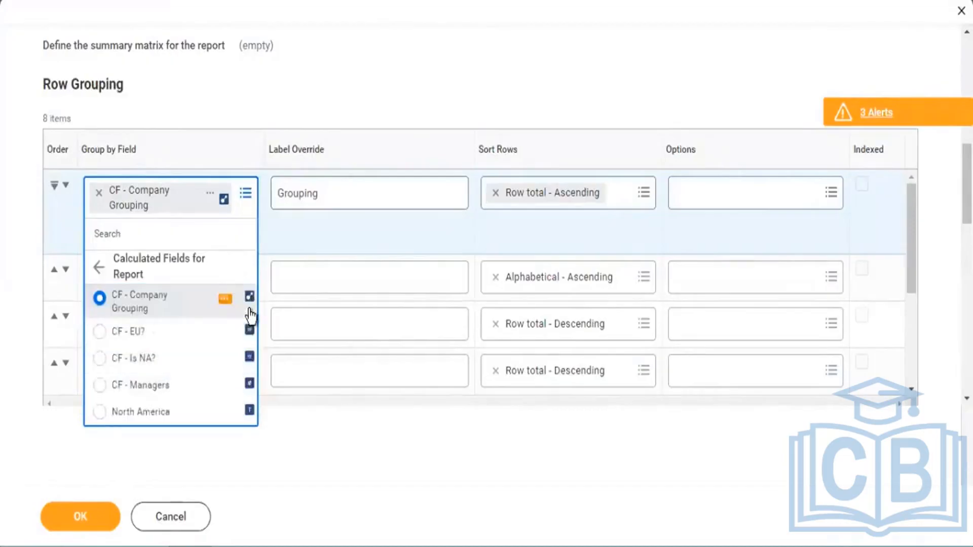
pyautogui.click(102, 273)
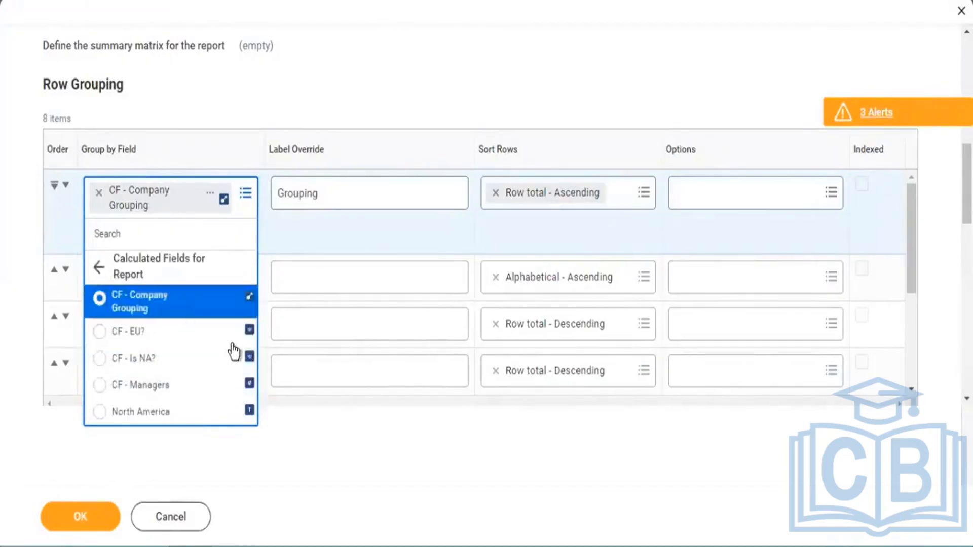
pyautogui.click(205, 399)
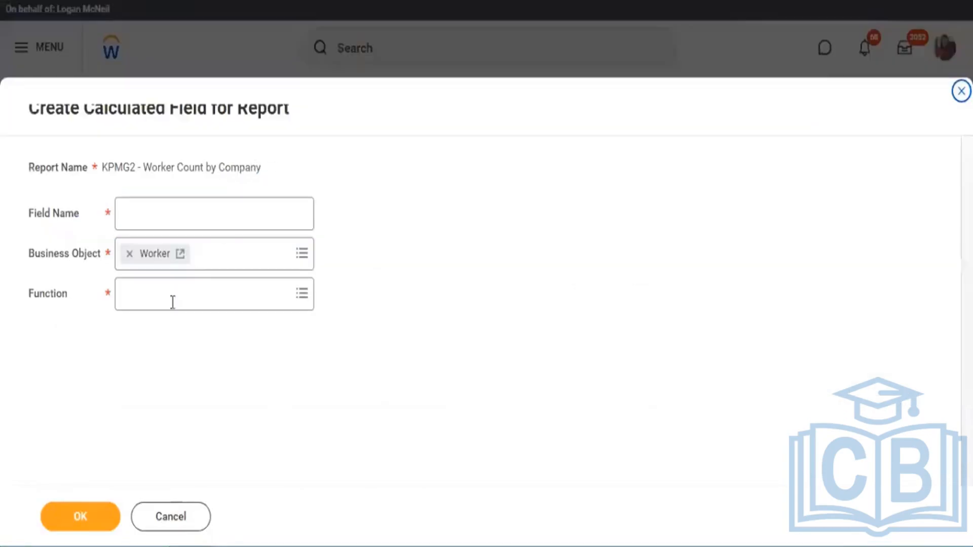
# Define the new calculated field on the Worker object with the Format Date function and the name CF - Hire Quarter
pyautogui.click(173, 303)
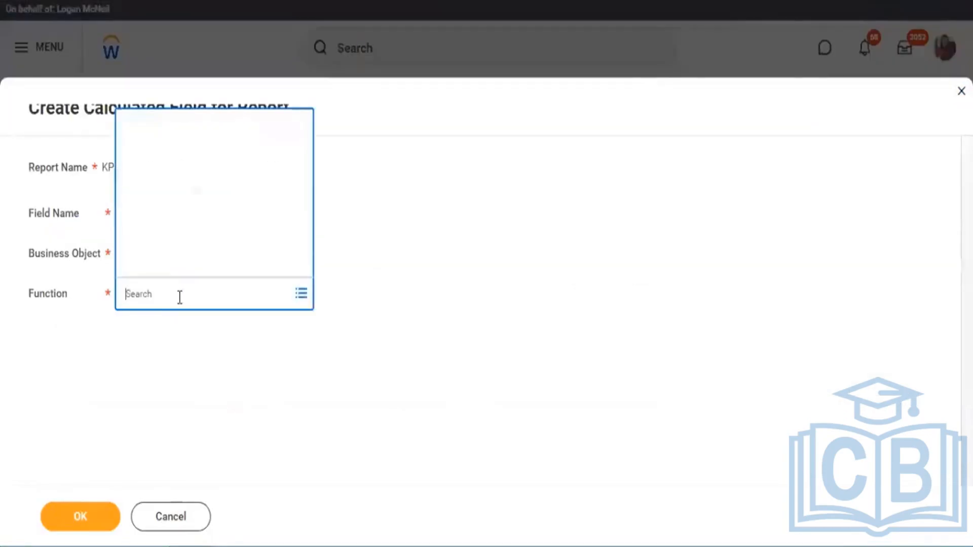
pyautogui.write('date')
pyautogui.press('Return')
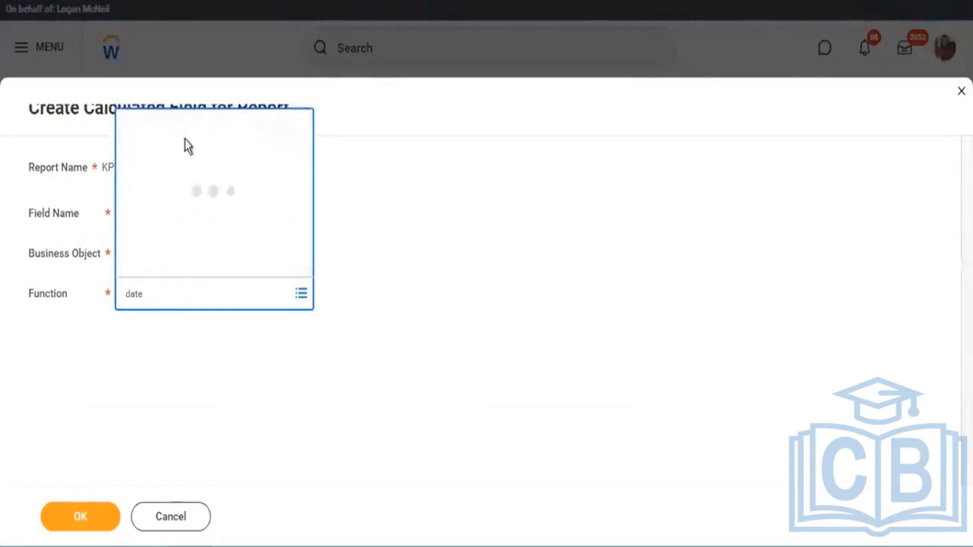
pyautogui.click(173, 159)
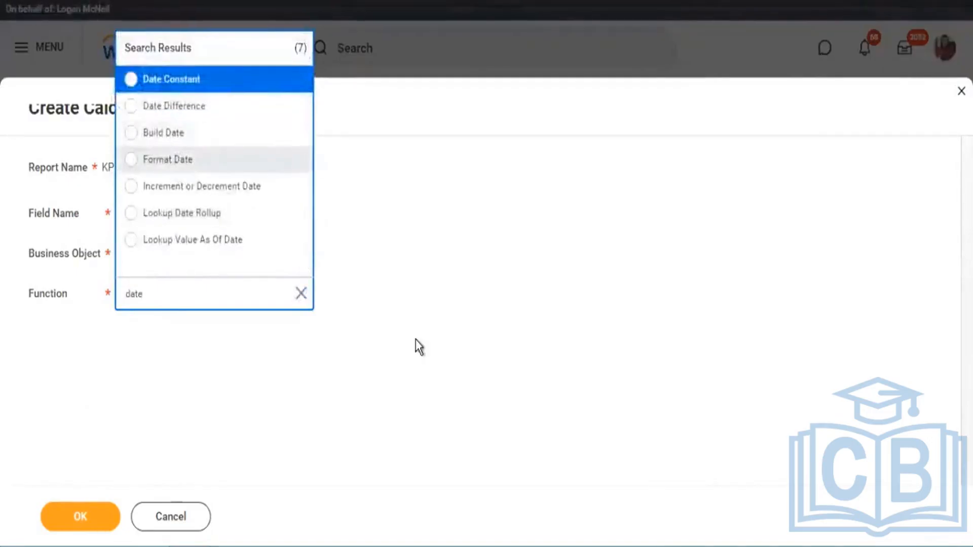
pyautogui.click(188, 222)
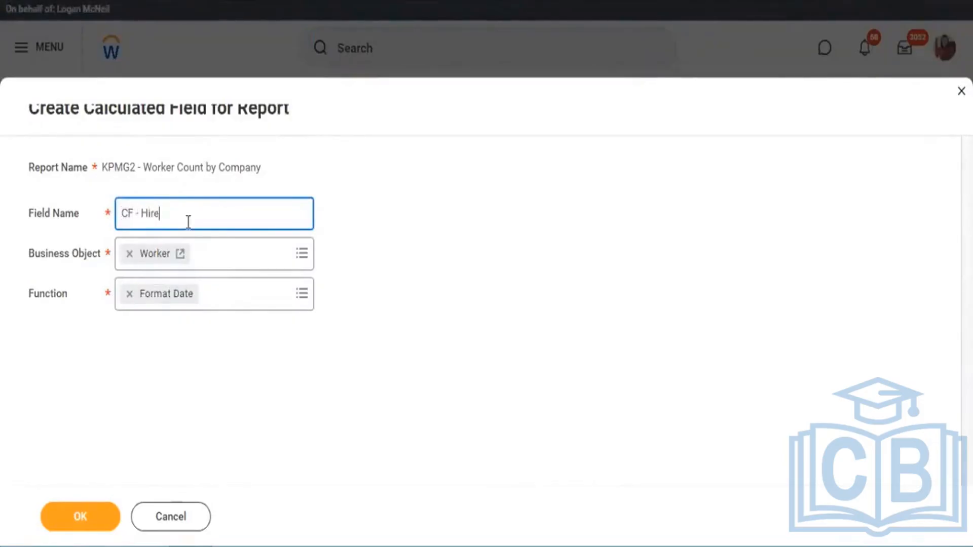
pyautogui.write('CF - Hire Quarter')
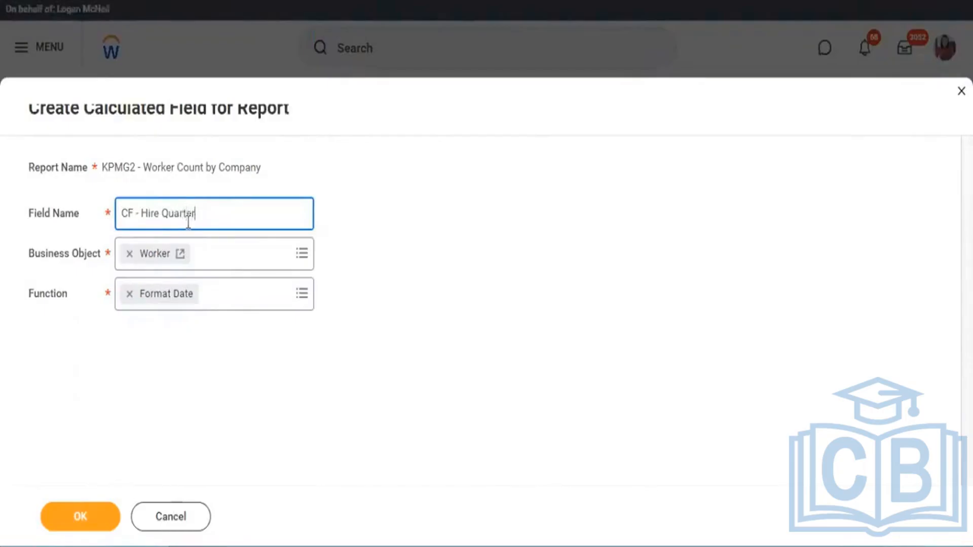
pyautogui.click(90, 512)
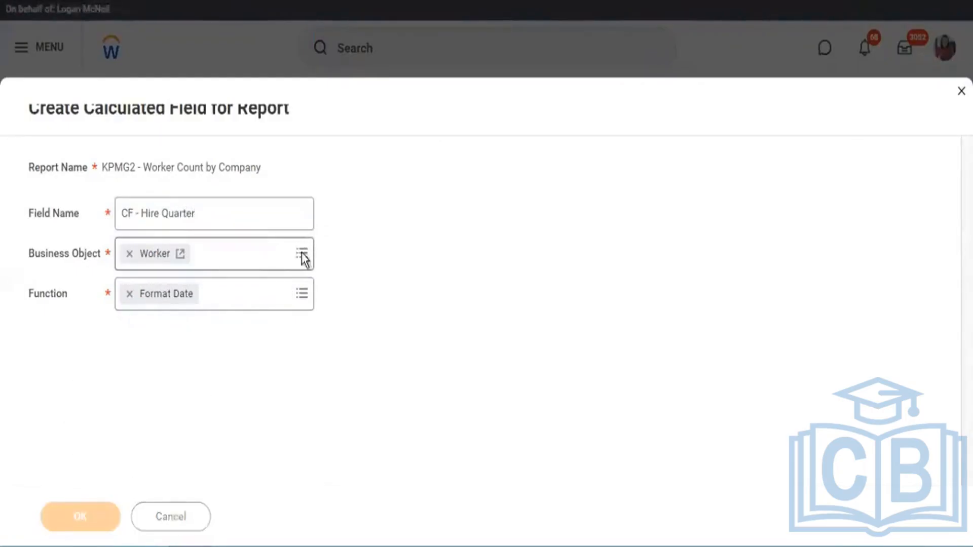
# Set the Date Field of the CF - Hire Quarter calculated field to Hire Date
pyautogui.moveTo(41, 320); pyautogui.dragTo(58, 318)
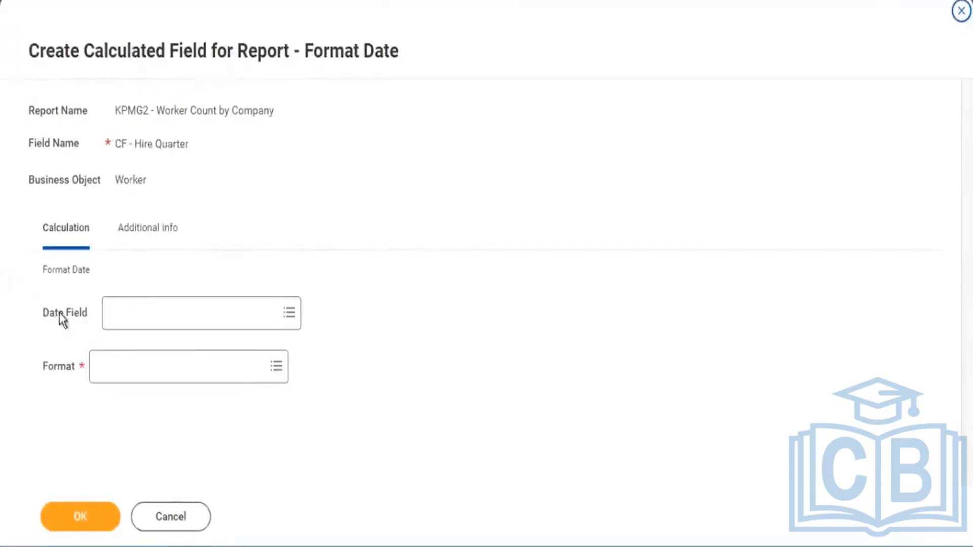
pyautogui.moveTo(135, 318); pyautogui.dragTo(145, 316)
pyautogui.click(118, 328)
pyautogui.write('h')
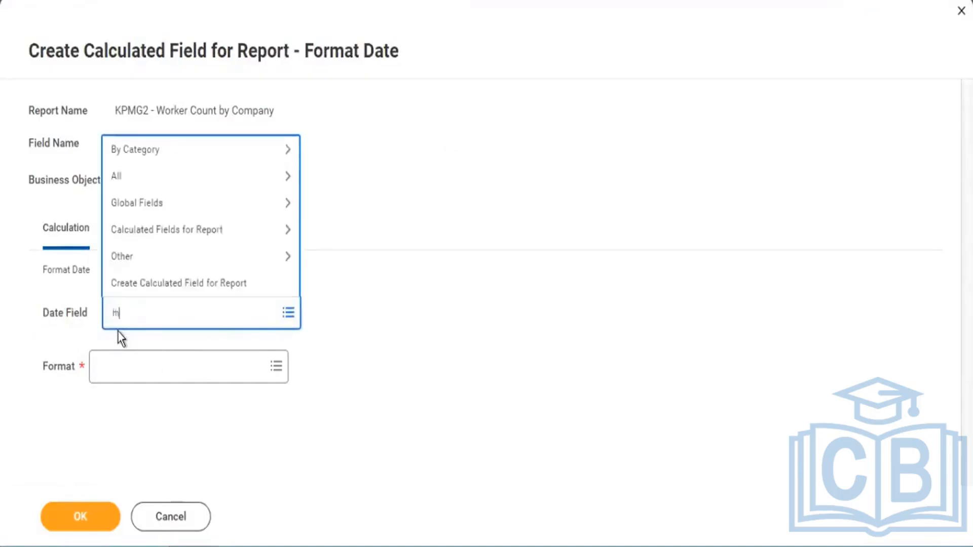
pyautogui.write('ire date')
pyautogui.press('Return')
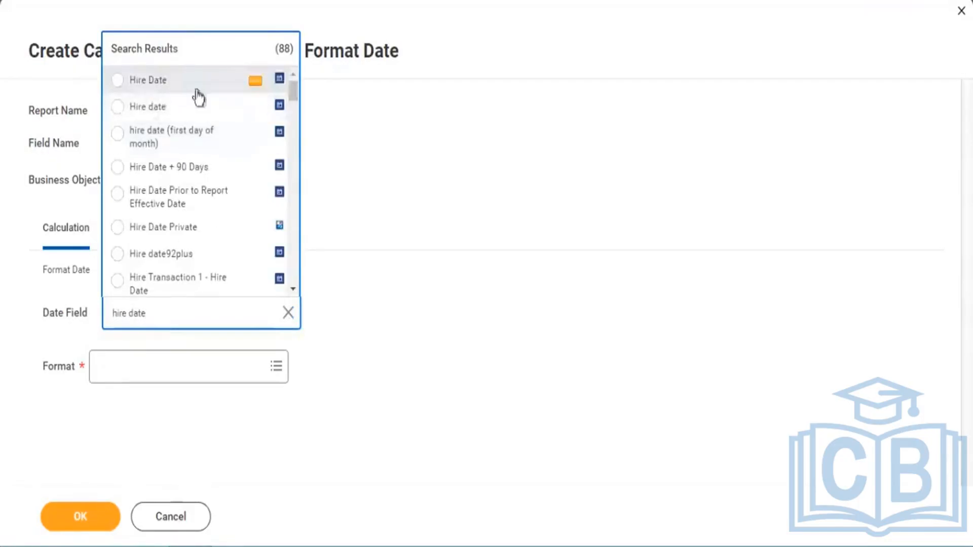
pyautogui.moveTo(148, 91)
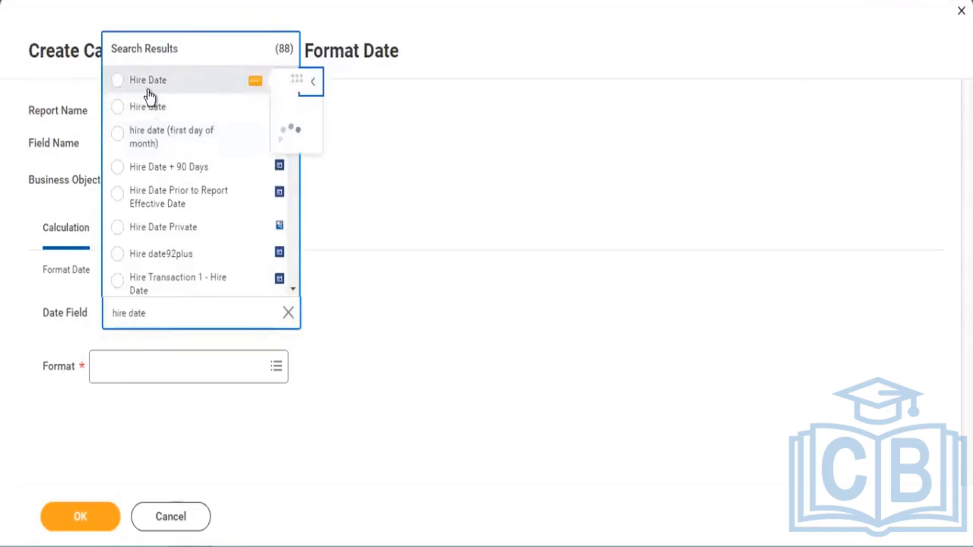
pyautogui.click(152, 82)
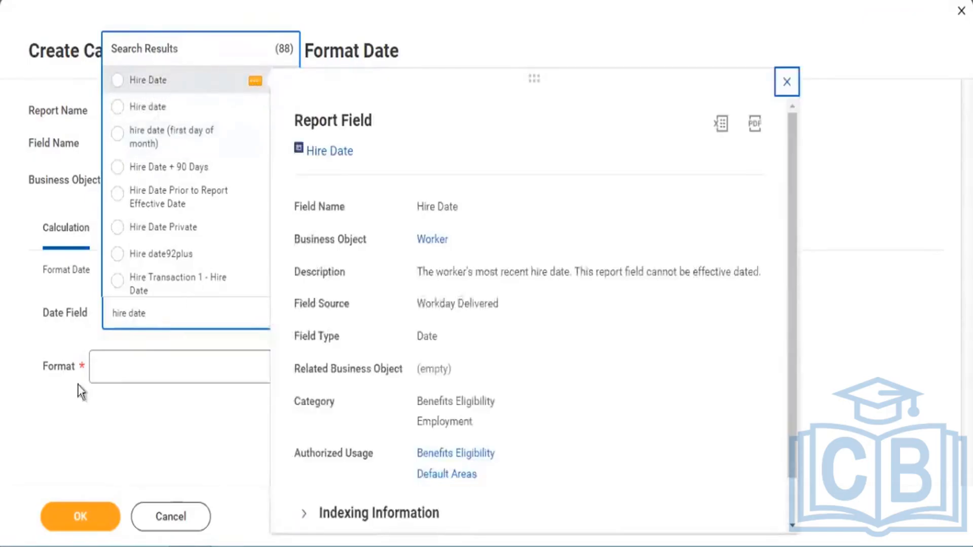
pyautogui.moveTo(58, 371); pyautogui.dragTo(122, 324)
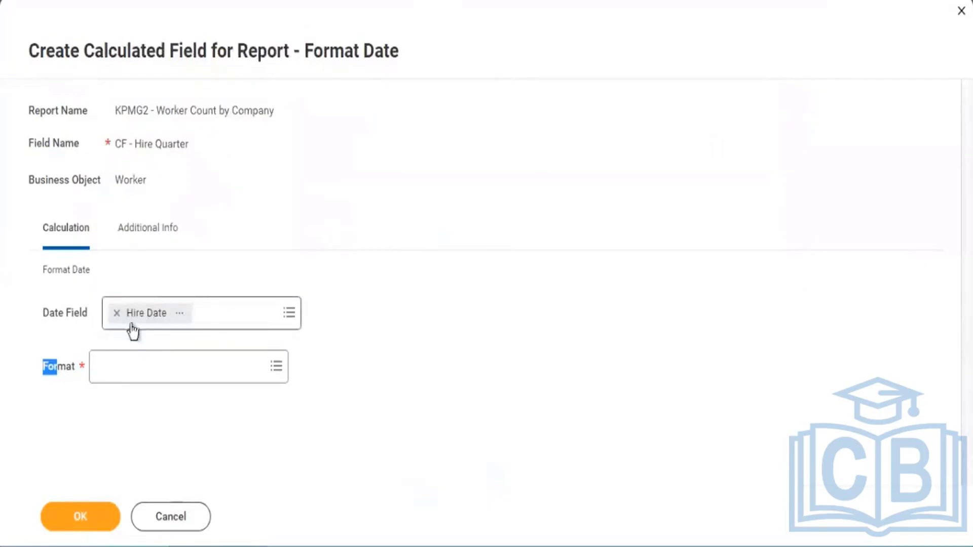
# Set the calculated field's format to Week with the Week Date Range display option, and save the field
pyautogui.click(276, 376)
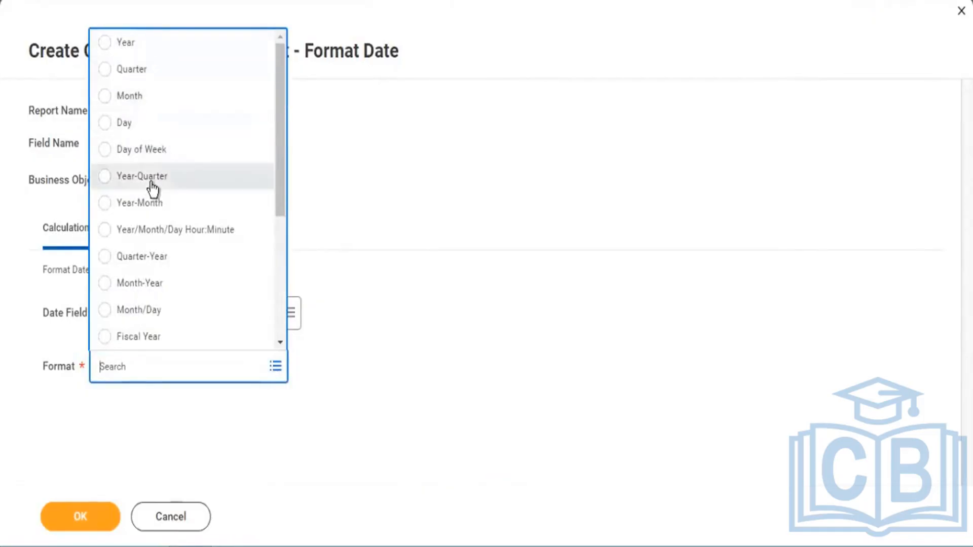
pyautogui.click(150, 258)
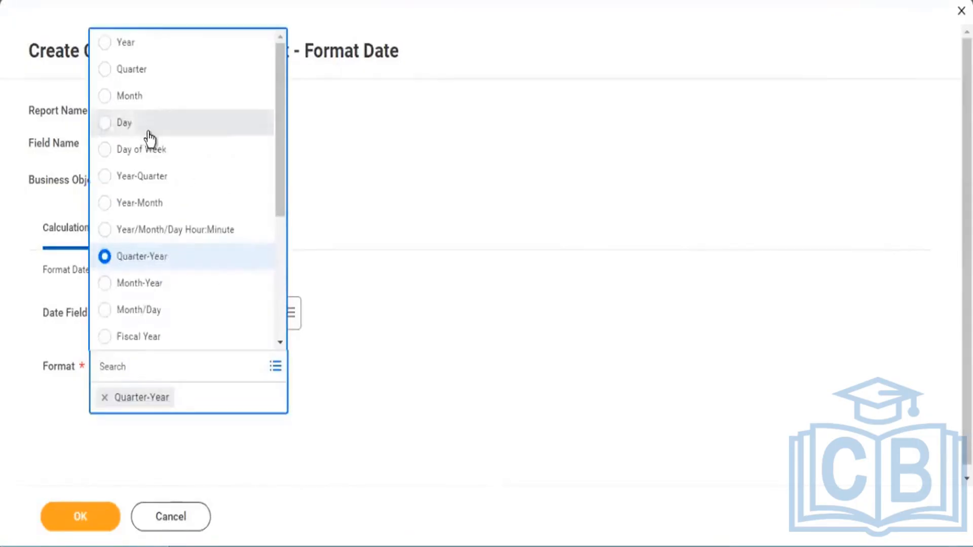
pyautogui.scroll(-4, 202, 320)
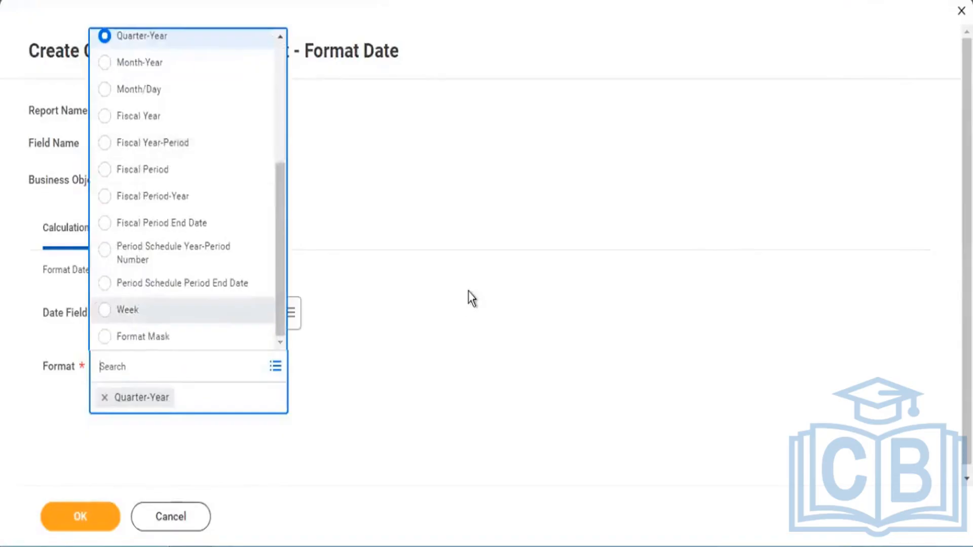
pyautogui.press('Return')
pyautogui.scroll(-3, 49, 269)
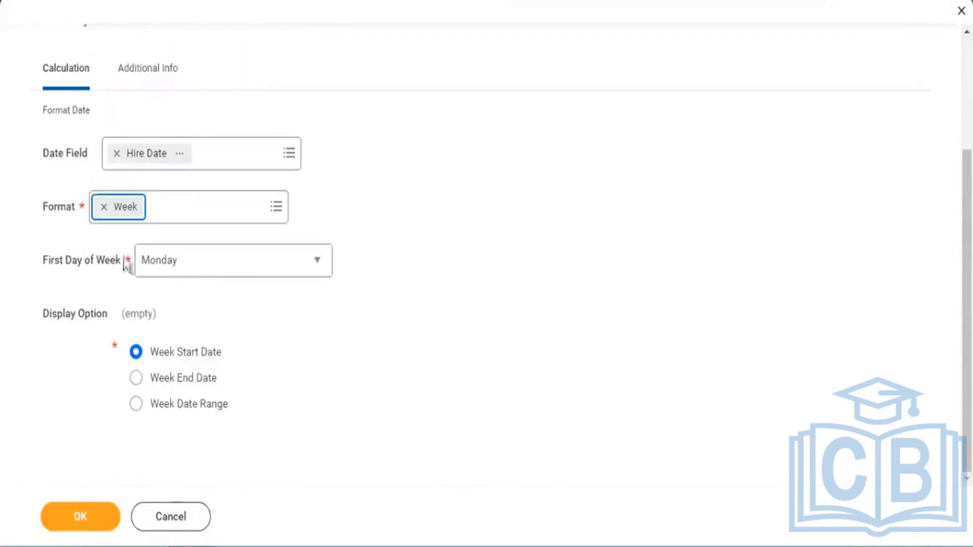
pyautogui.moveTo(64, 261); pyautogui.dragTo(93, 261)
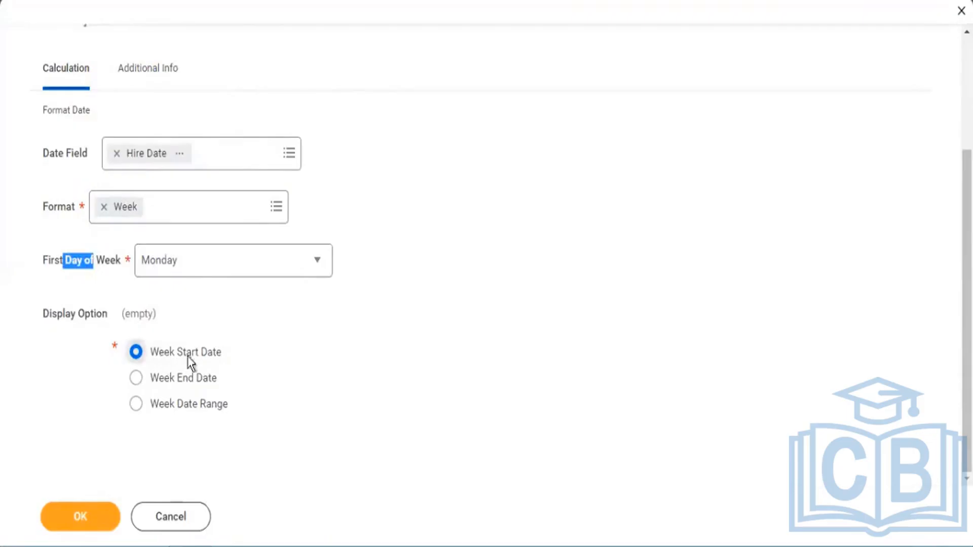
pyautogui.moveTo(159, 355); pyautogui.dragTo(213, 358)
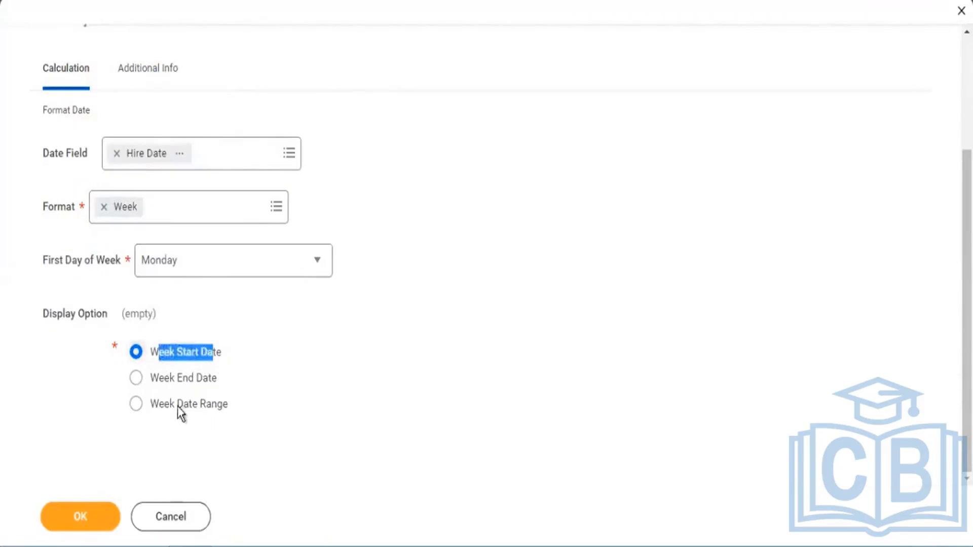
pyautogui.click(245, 408)
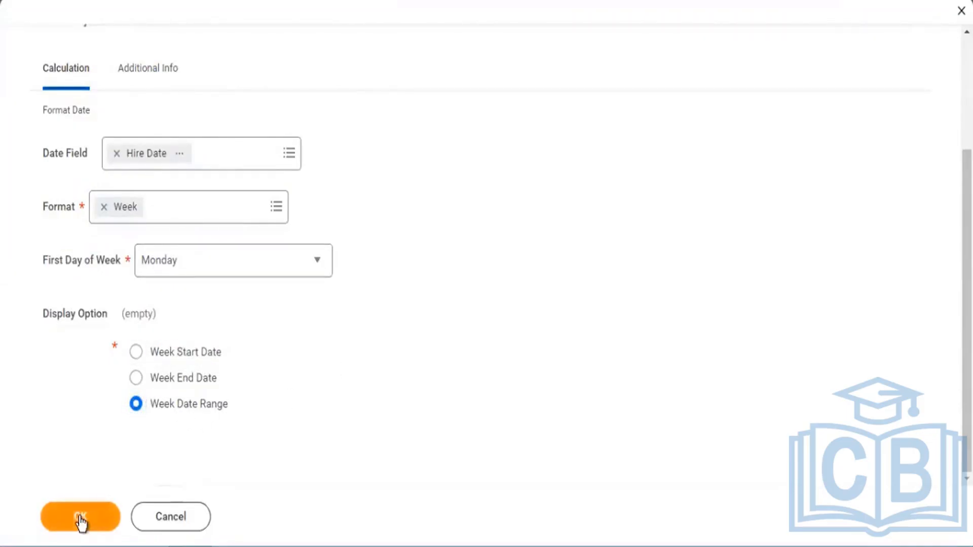
pyautogui.click(57, 522)
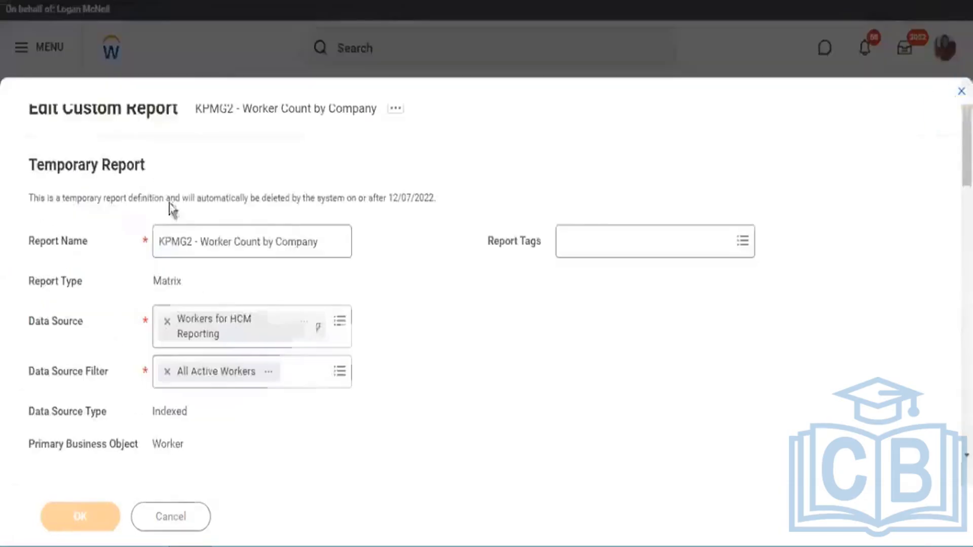
# Save the report definition with CF - Hire Quarter as the first row grouping, and rerun the report with blank prompts
pyautogui.scroll(-6, 354, 260)
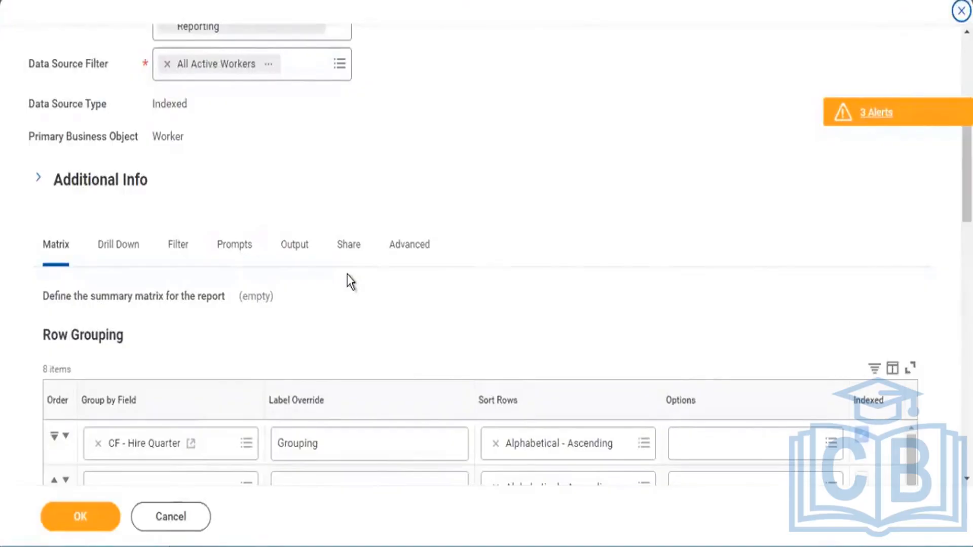
pyautogui.scroll(-2, 246, 333)
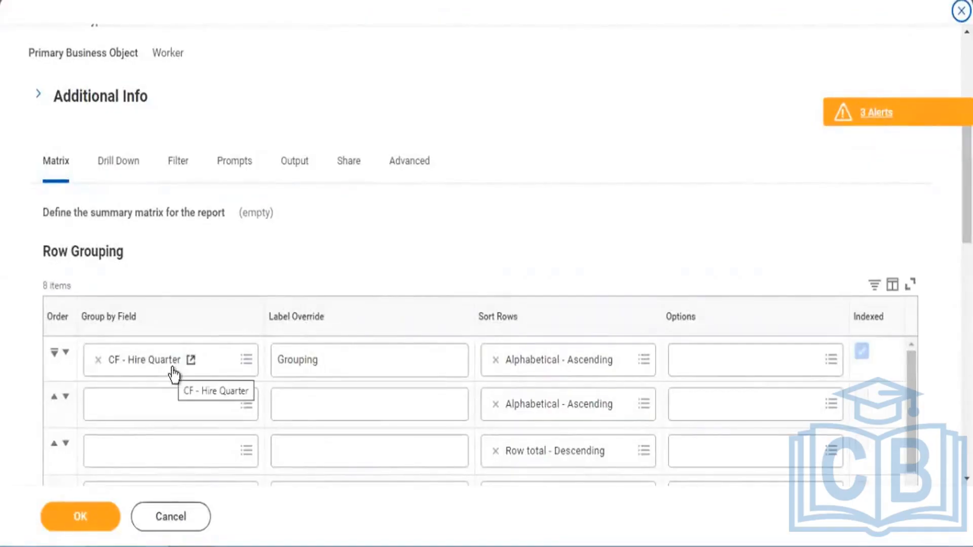
pyautogui.click(80, 517)
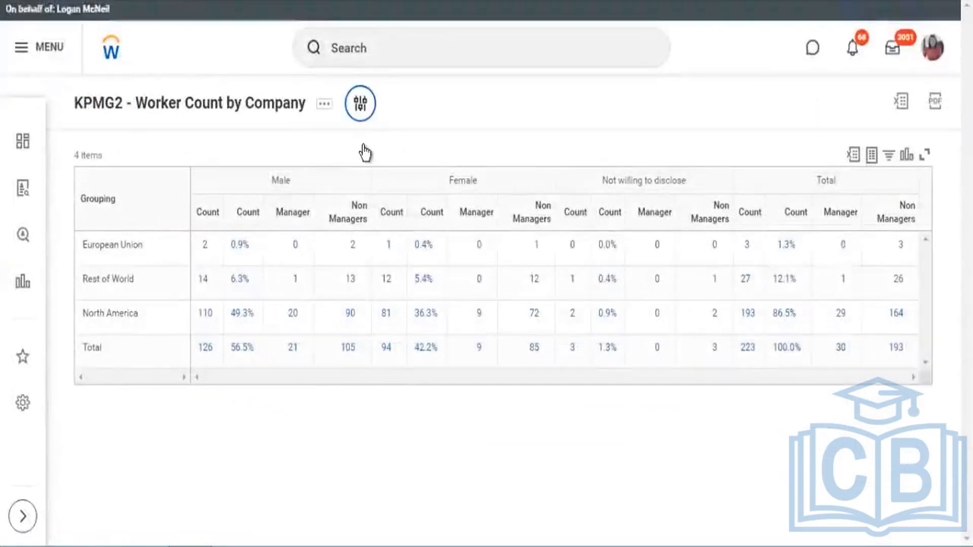
pyautogui.click(360, 103)
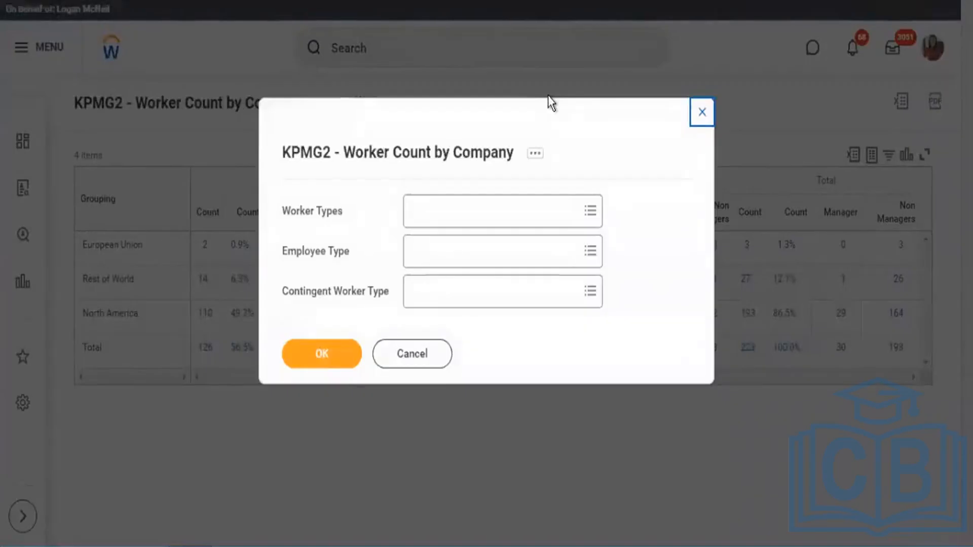
pyautogui.press('Return')
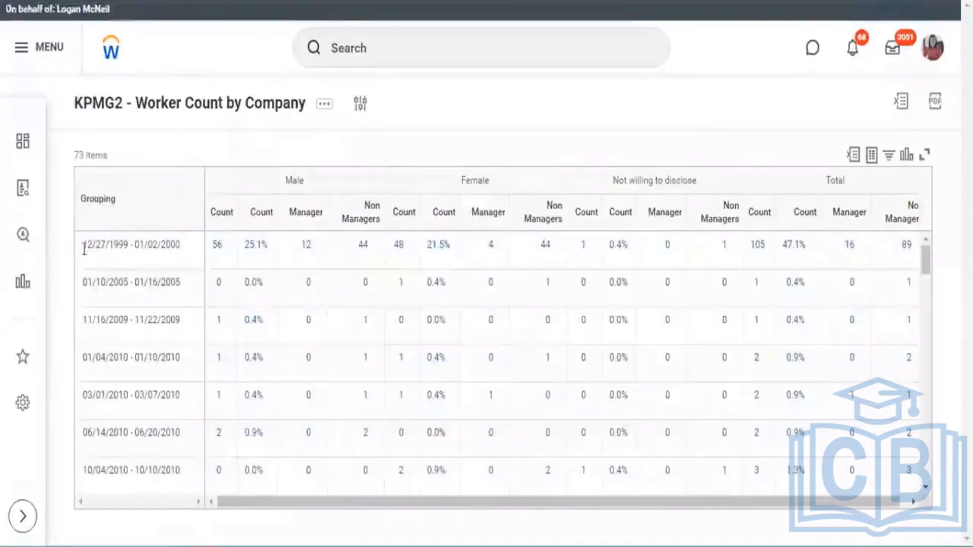
pyautogui.moveTo(82, 246); pyautogui.dragTo(124, 246)
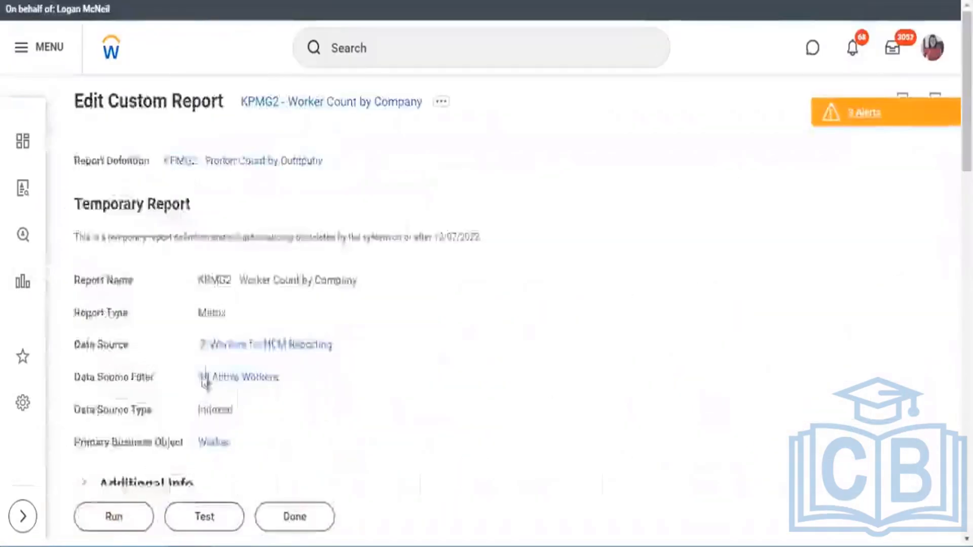
# Open the CF - Hire Quarter calculated field for editing from the report definition's first Row Grouping line
pyautogui.scroll(-5, 162, 395)
pyautogui.scroll(-2, 152, 456)
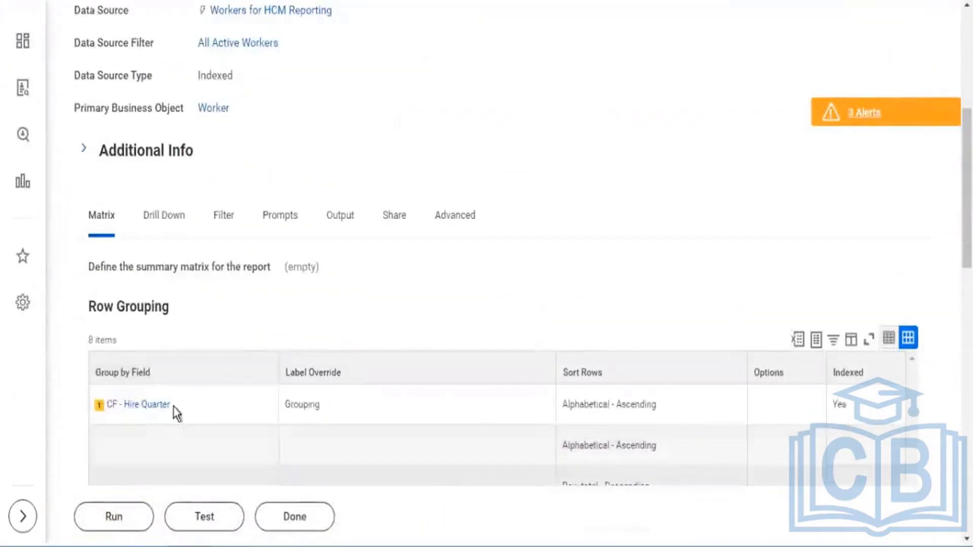
pyautogui.click(212, 406)
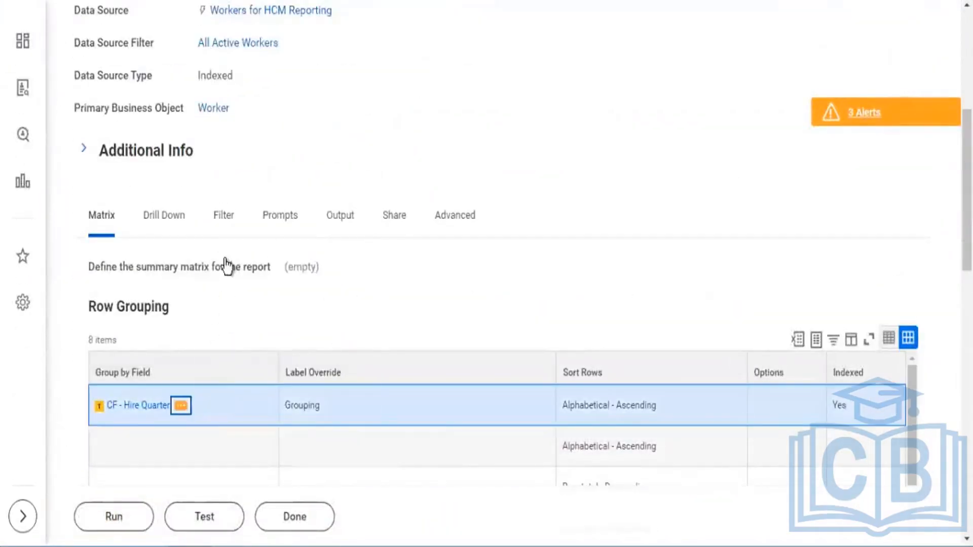
pyautogui.moveTo(252, 265)
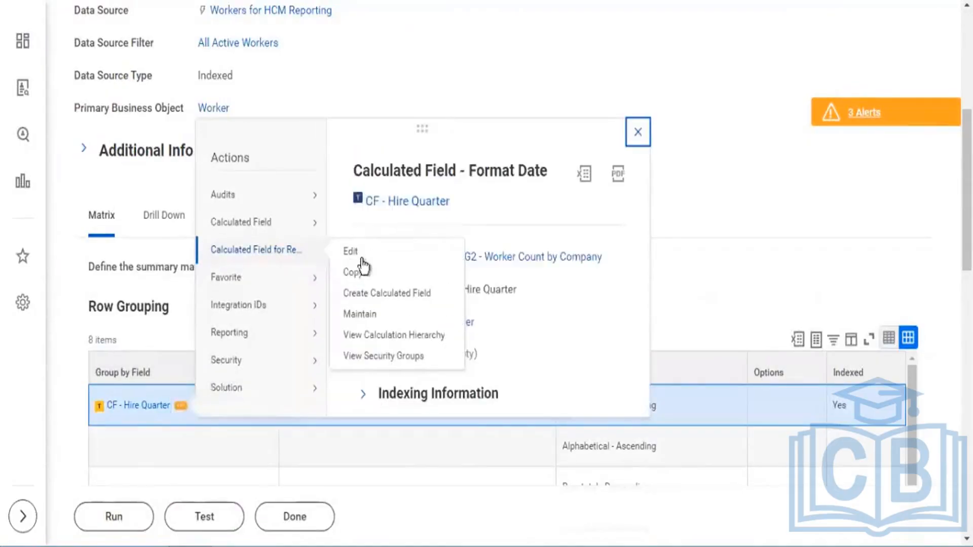
pyautogui.click(351, 253)
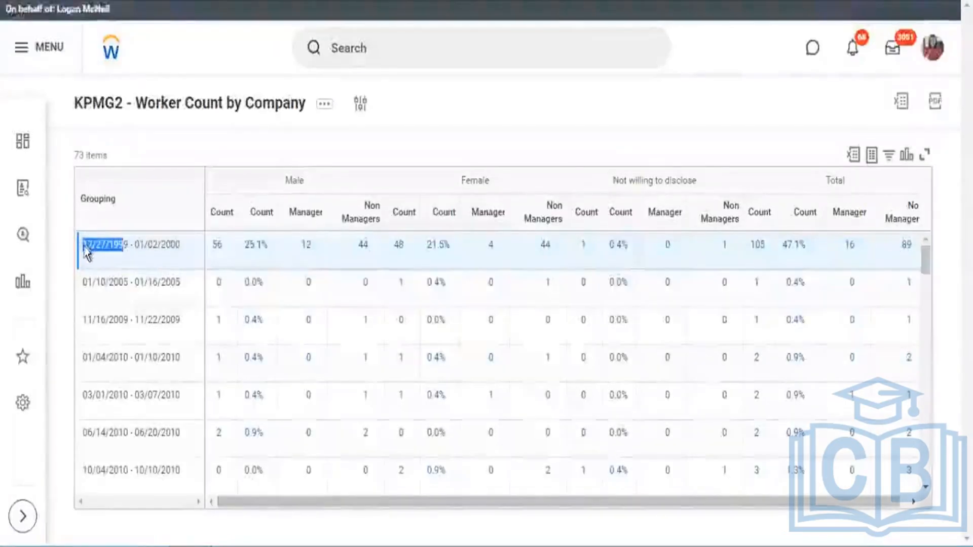
# Examine the start and end dates of the first weekly range in the report's Grouping column
pyautogui.click(142, 246)
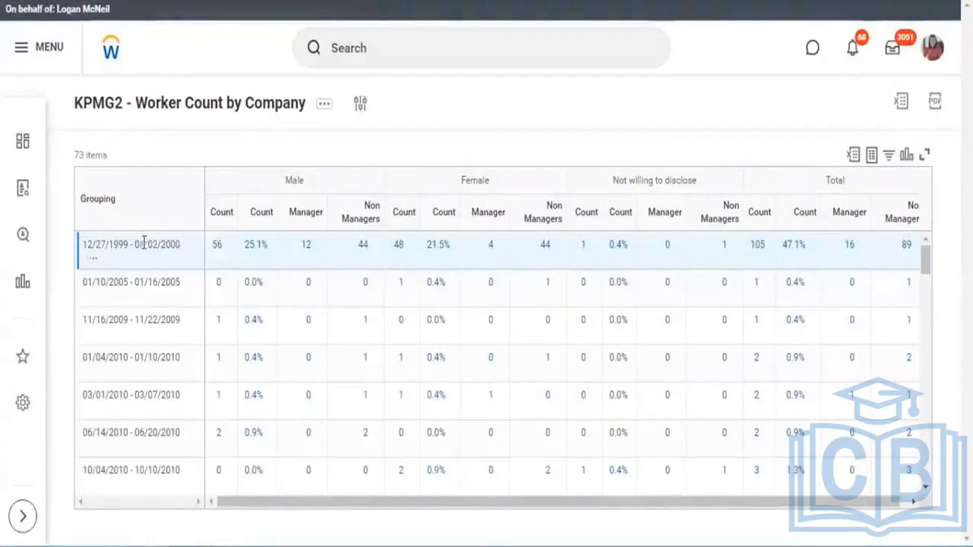
pyautogui.moveTo(135, 245); pyautogui.dragTo(182, 246)
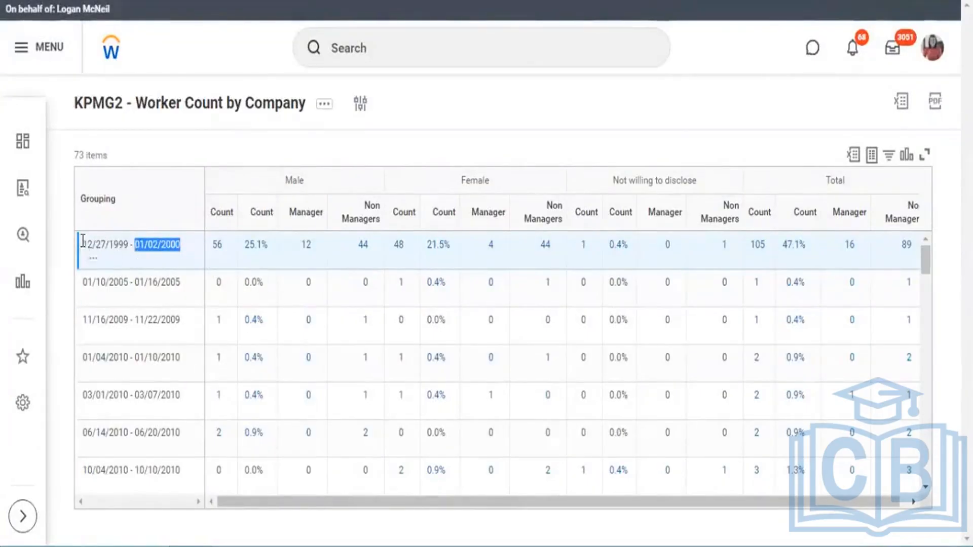
pyautogui.moveTo(83, 245); pyautogui.dragTo(183, 254)
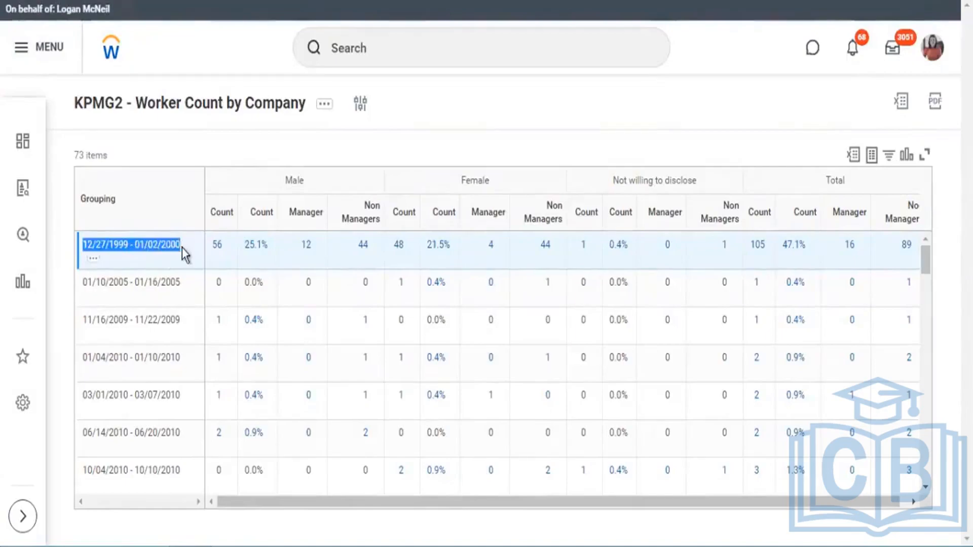
pyautogui.click(124, 244)
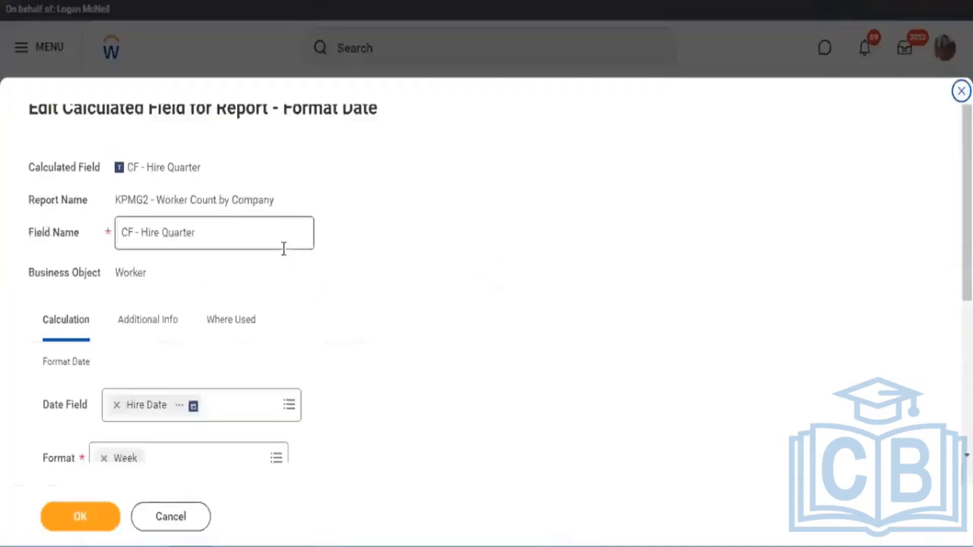
# Change the CF - Hire Quarter calculated field's format from Week to Quarter-Year, and save the field
pyautogui.scroll(-5, 357, 359)
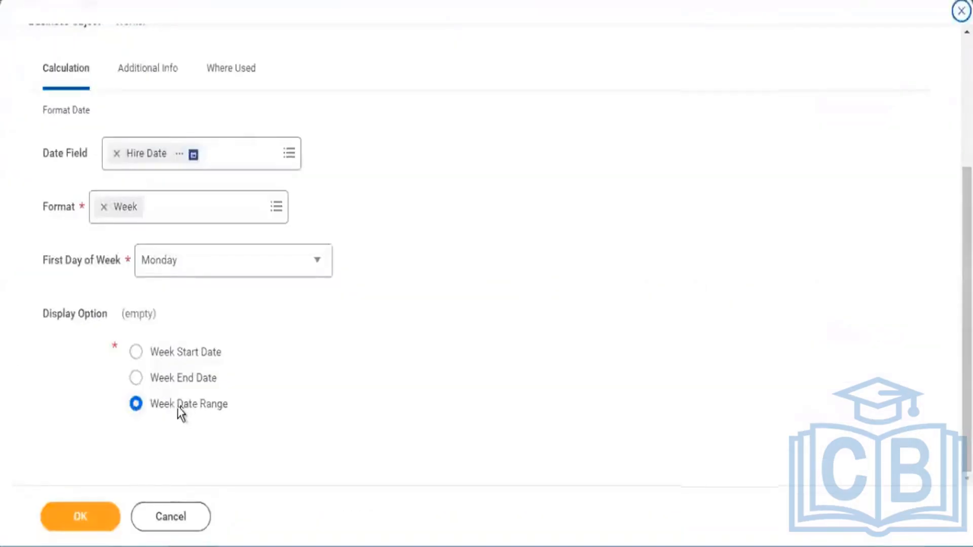
pyautogui.moveTo(178, 406); pyautogui.dragTo(218, 408)
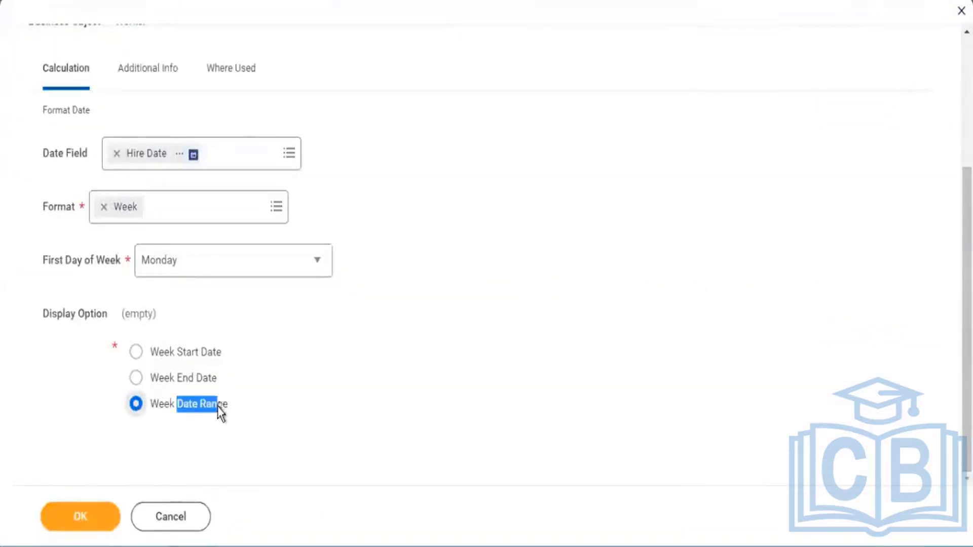
pyautogui.click(206, 364)
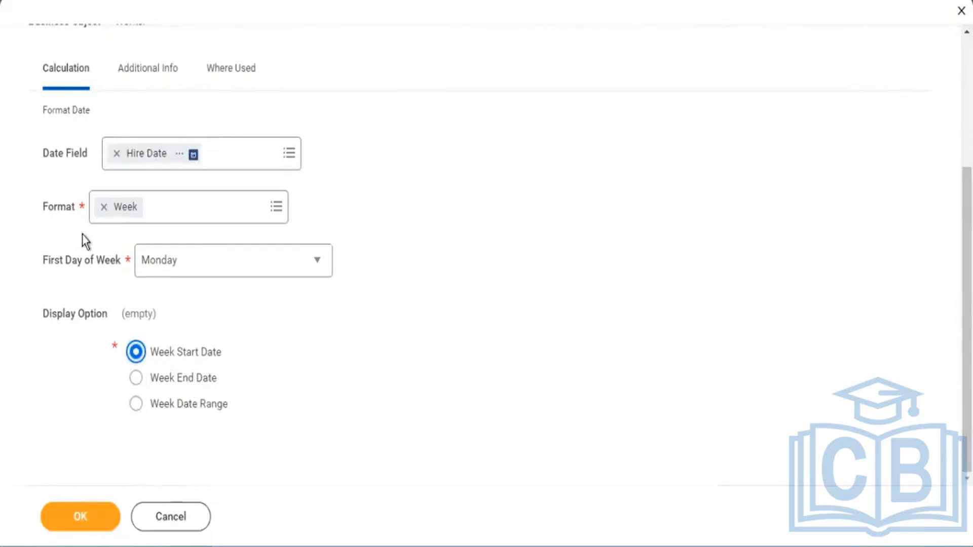
pyautogui.click(159, 199)
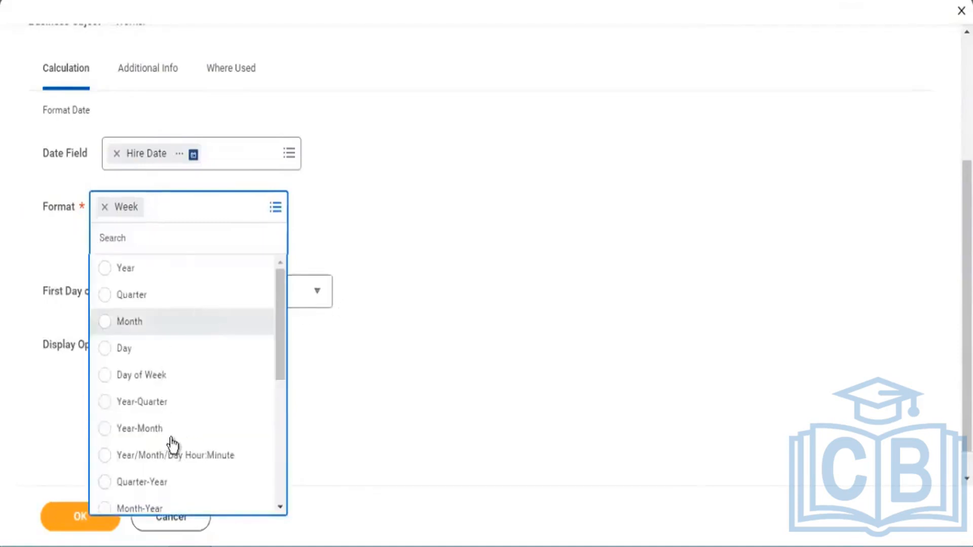
pyautogui.click(151, 488)
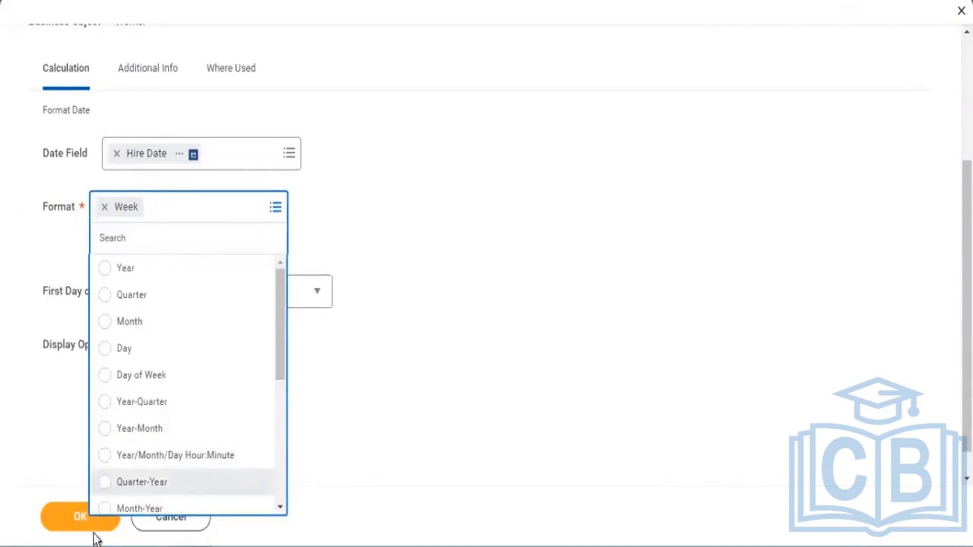
pyautogui.click(86, 525)
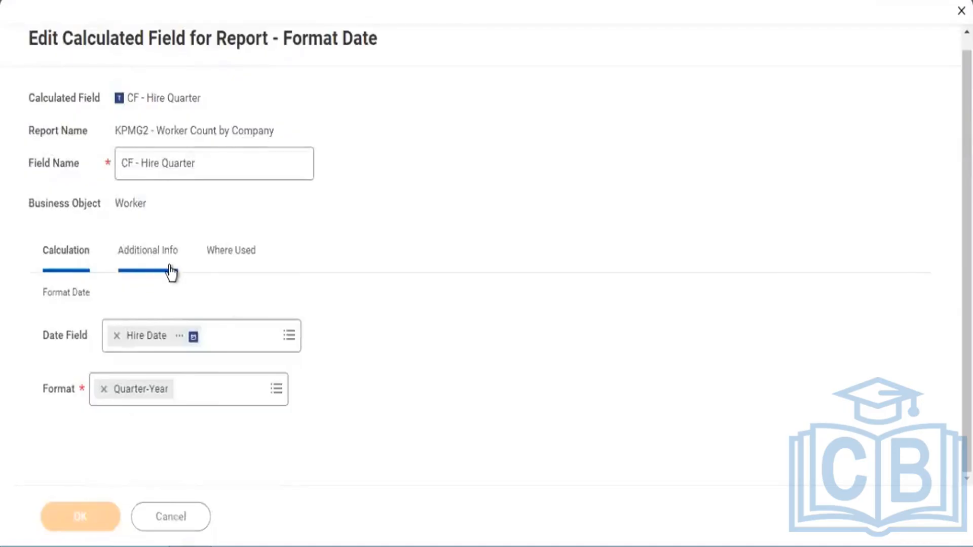
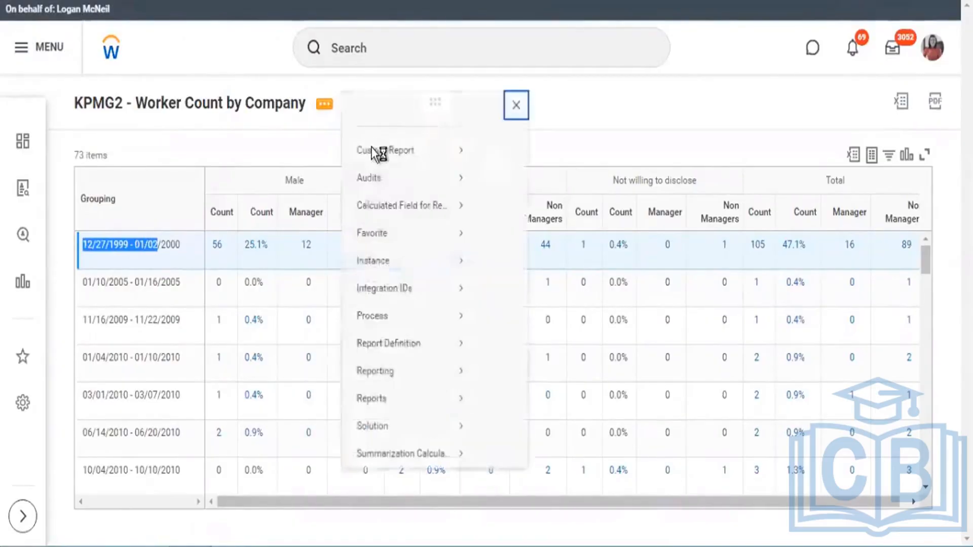
# Rerun the KPMG2 - Worker Count by Company report with blank prompts, and examine the first quarter-year label in the Grouping column
pyautogui.moveTo(456, 170)
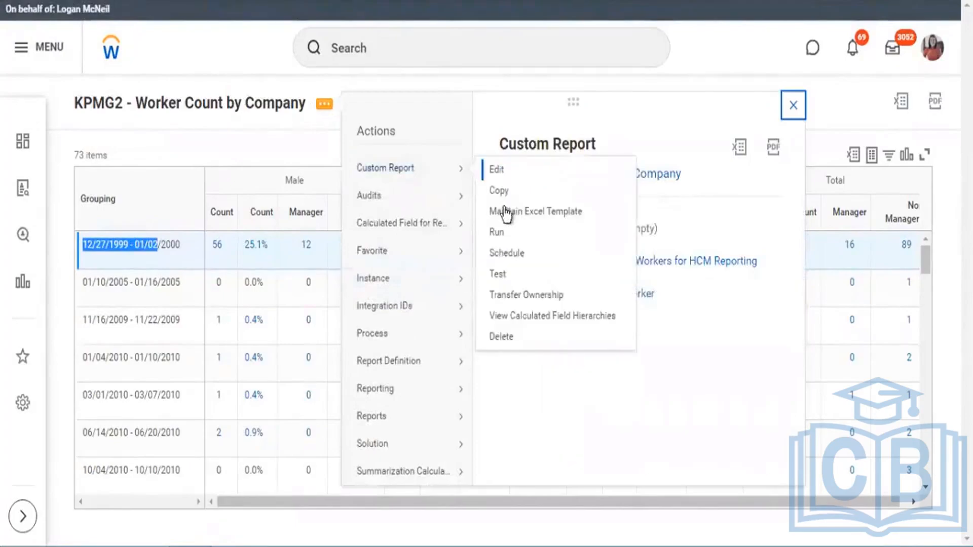
pyautogui.click(497, 235)
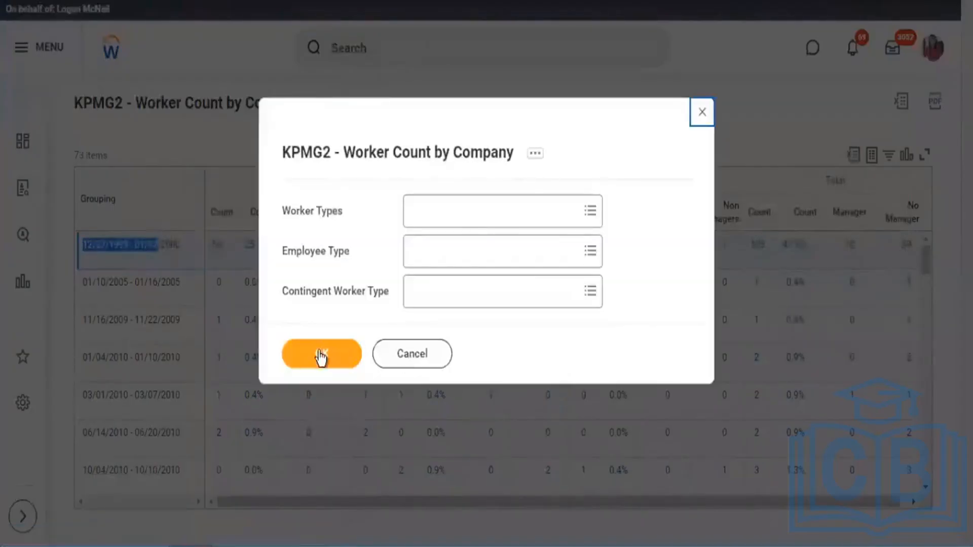
pyautogui.click(321, 356)
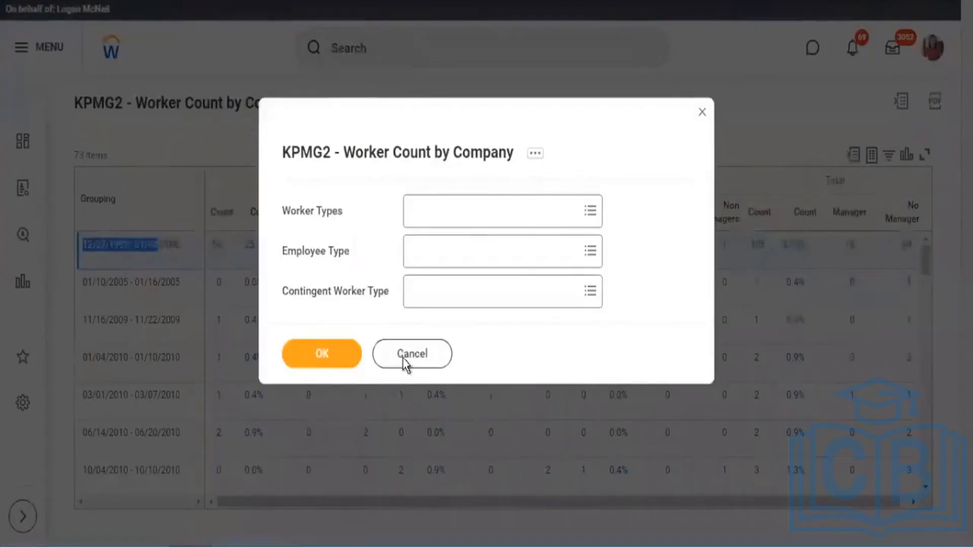
pyautogui.click(321, 354)
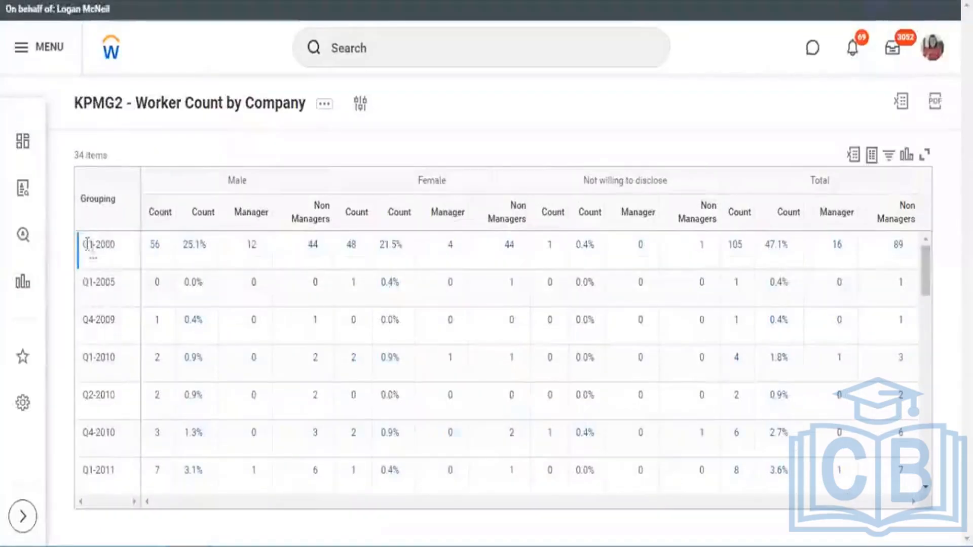
pyautogui.moveTo(87, 245); pyautogui.dragTo(101, 245)
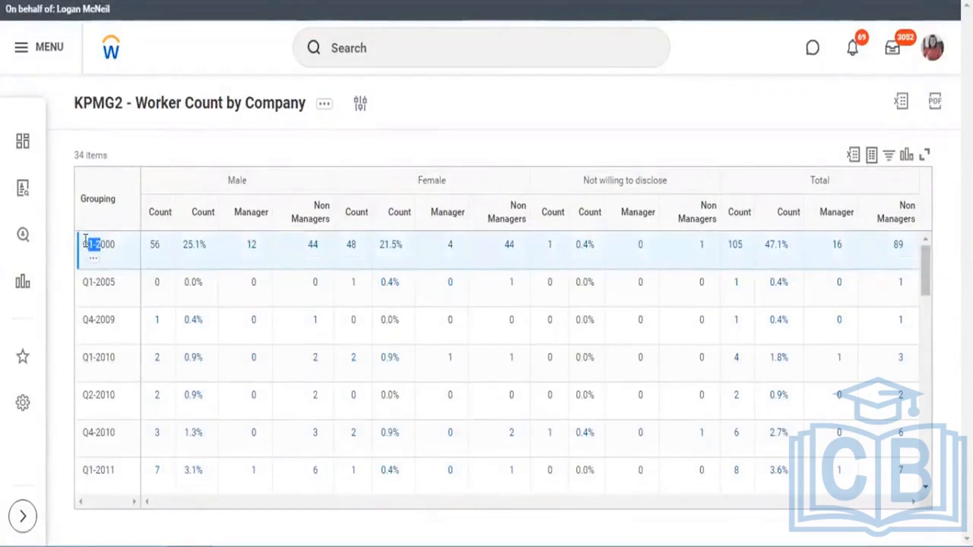
pyautogui.moveTo(83, 245); pyautogui.dragTo(121, 248)
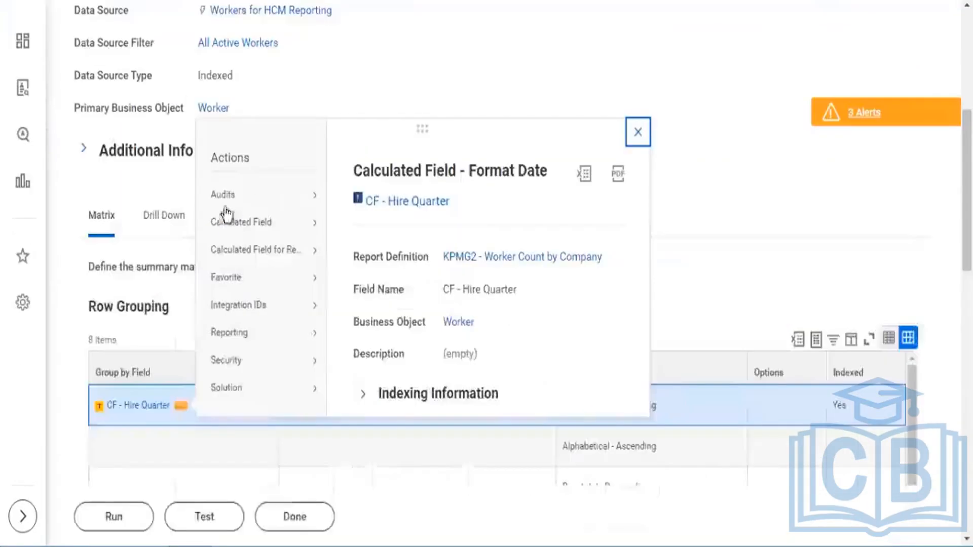
# Open the CF - Hire Quarter calculated field for editing from its save confirmation, and change its format to Format Mask
pyautogui.moveTo(263, 195)
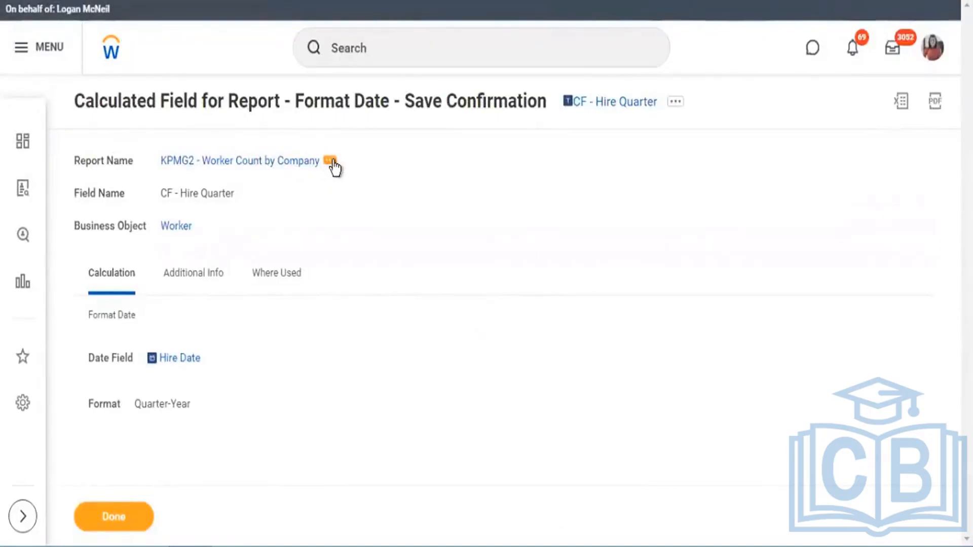
pyautogui.click(331, 161)
pyautogui.click(676, 102)
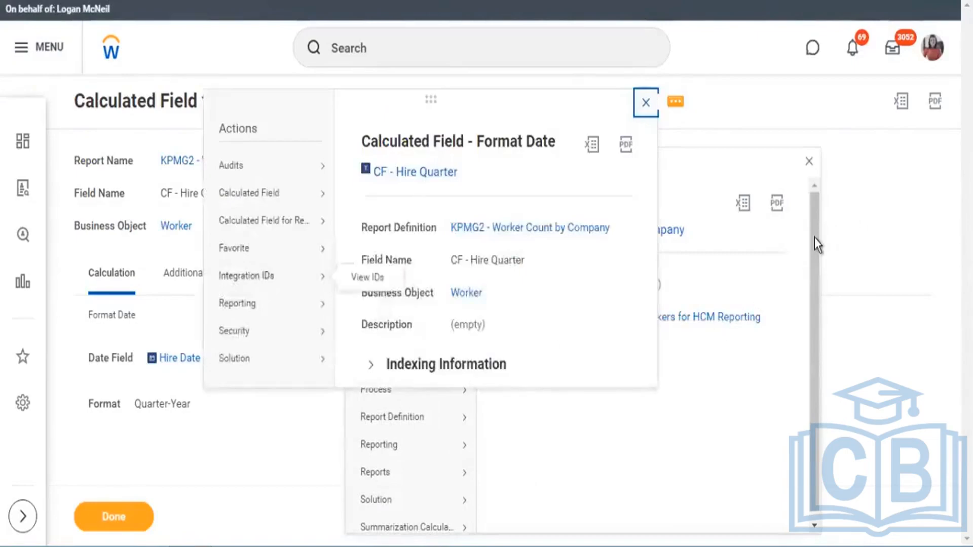
pyautogui.click(679, 249)
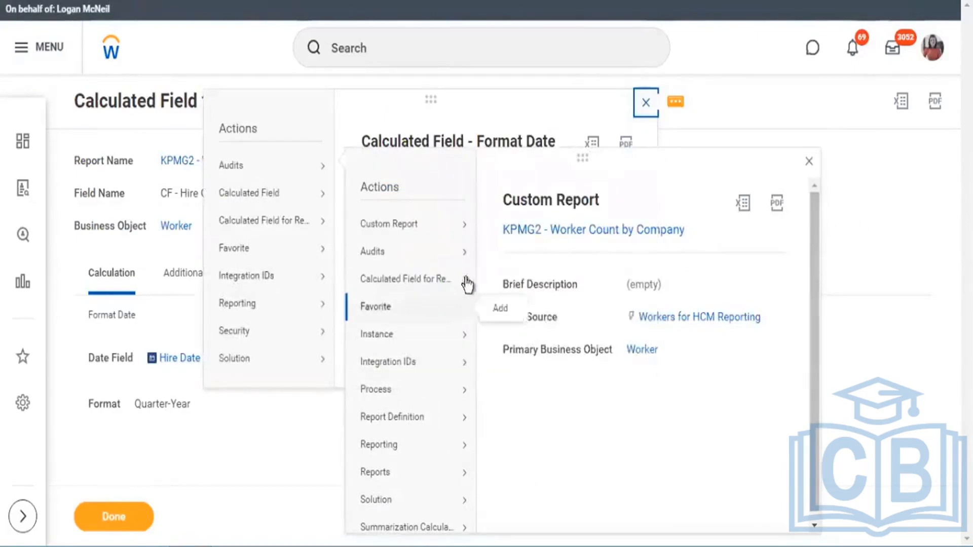
pyautogui.moveTo(464, 282)
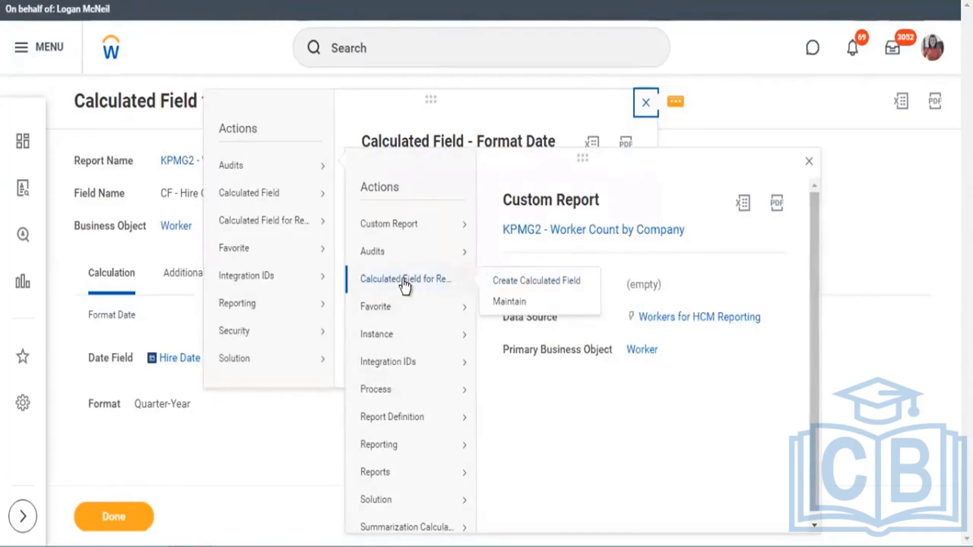
pyautogui.moveTo(261, 222)
pyautogui.click(383, 238)
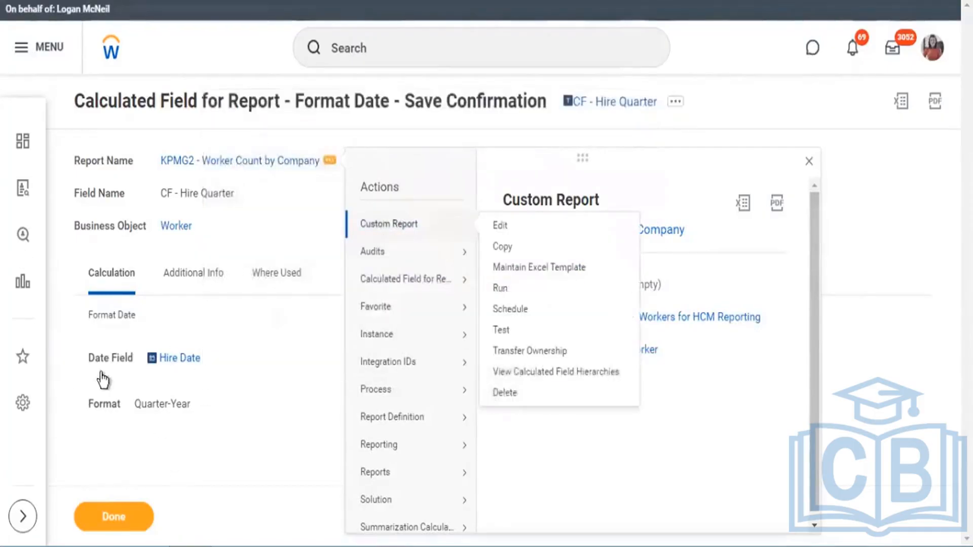
pyautogui.click(275, 391)
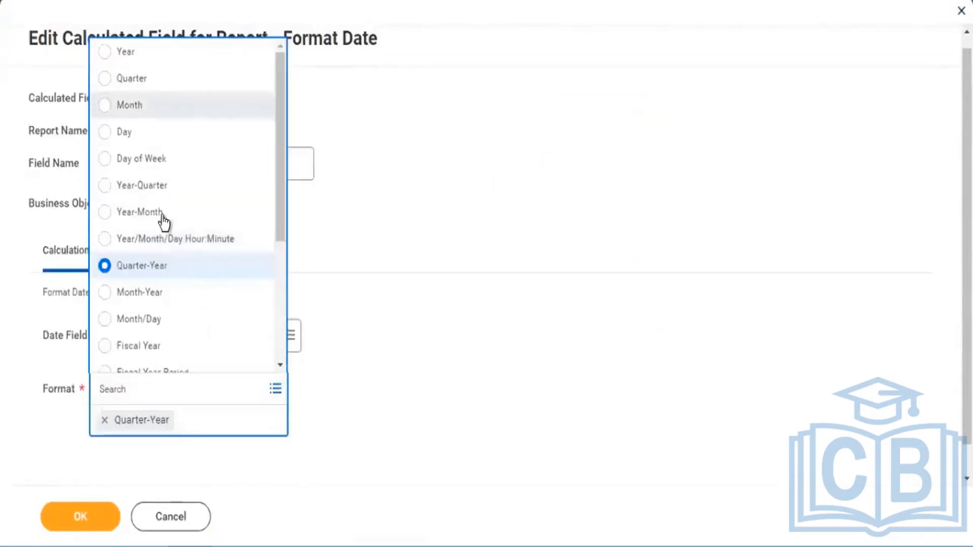
pyautogui.scroll(-5, 167, 213)
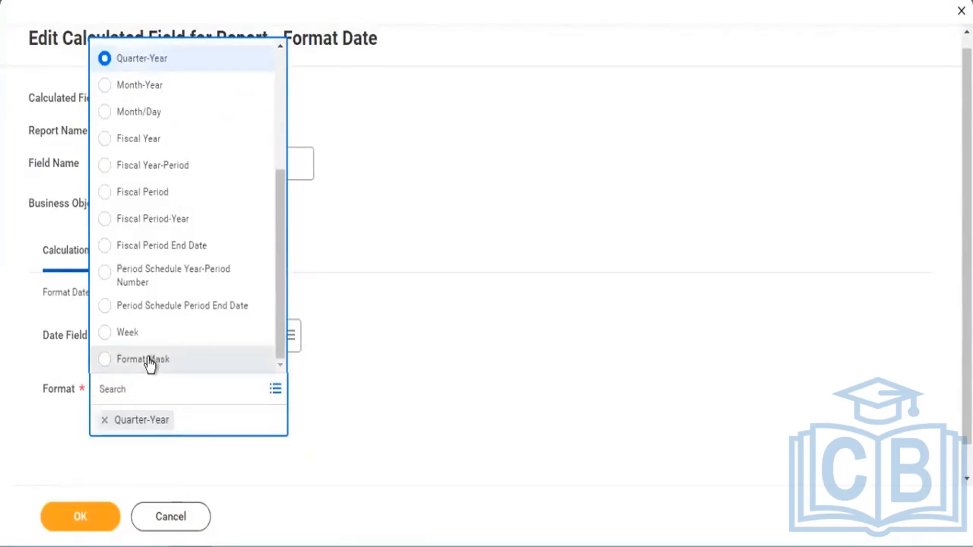
pyautogui.click(147, 361)
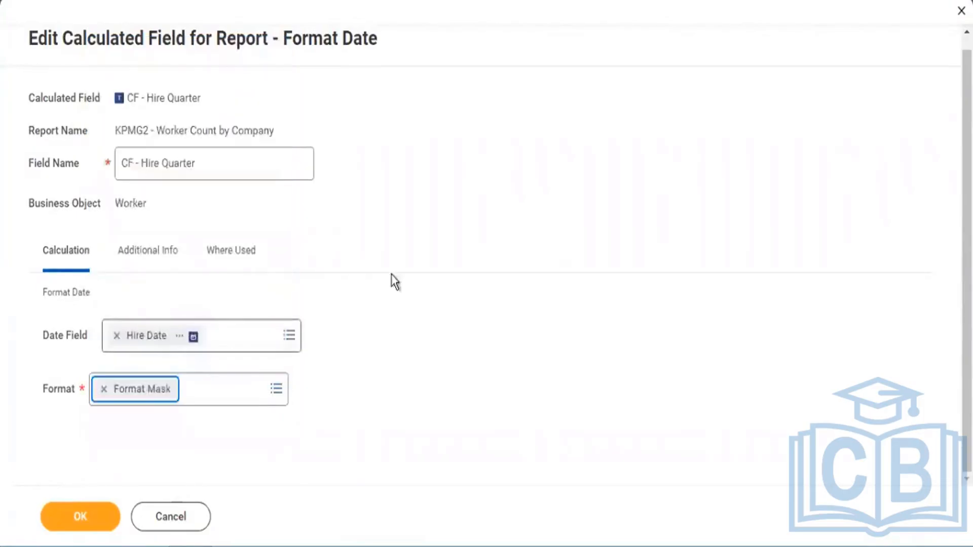
# Set the calculated field's format mask to MMM-yy, and save the field
pyautogui.scroll(-1, 397, 265)
pyautogui.click(154, 412)
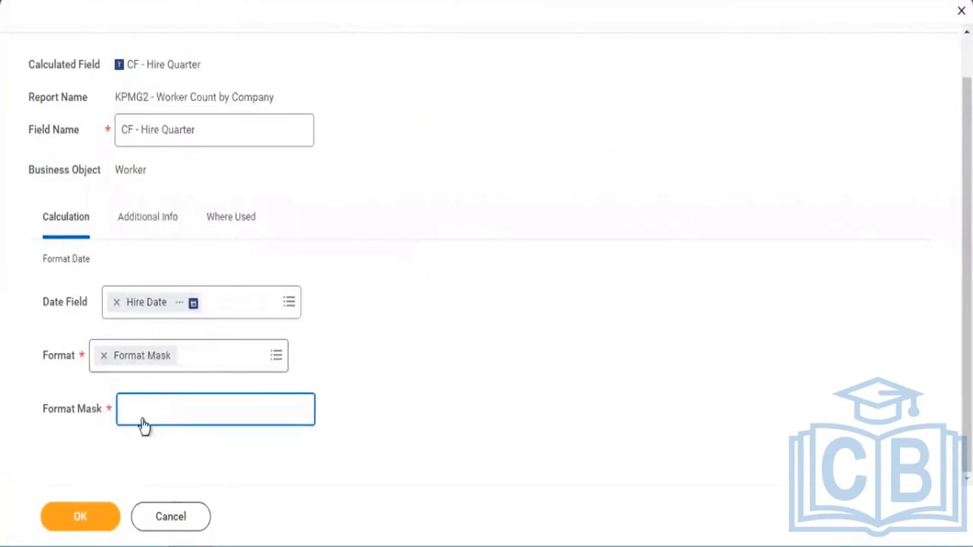
pyautogui.moveTo(144, 411)
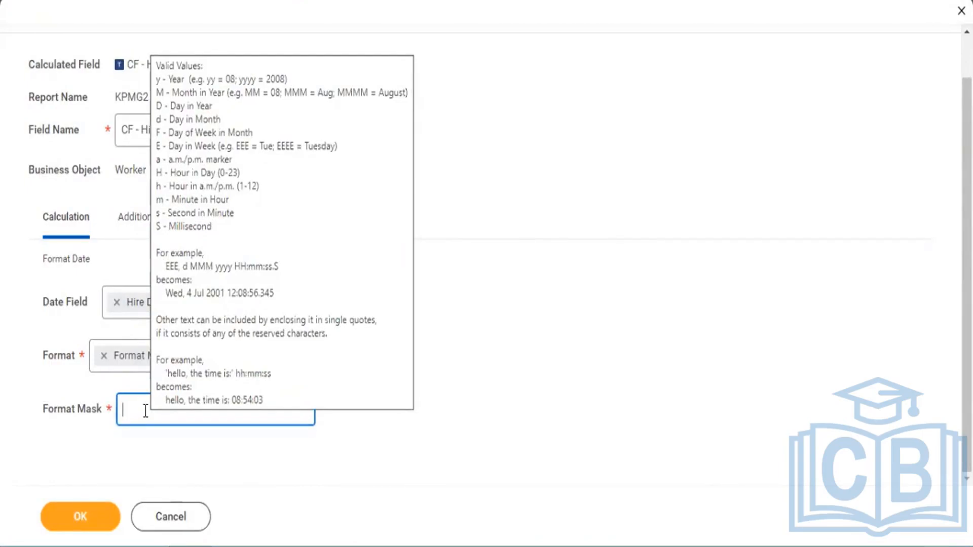
pyautogui.write('M')
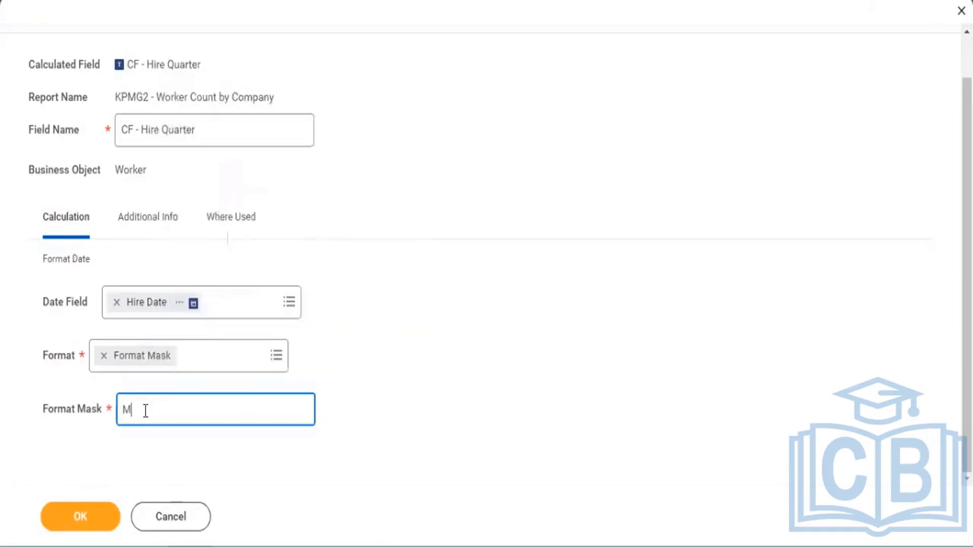
pyautogui.write('MM-yy')
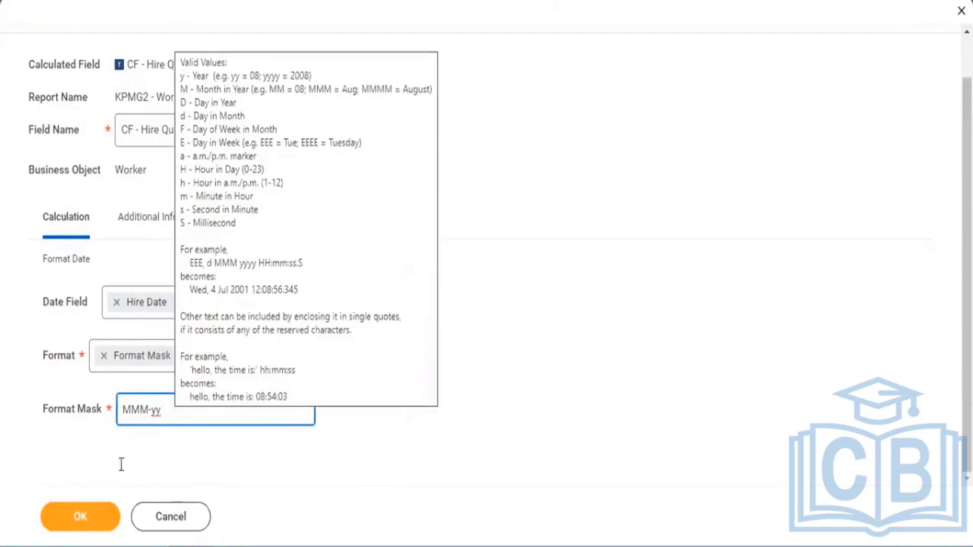
pyautogui.click(91, 515)
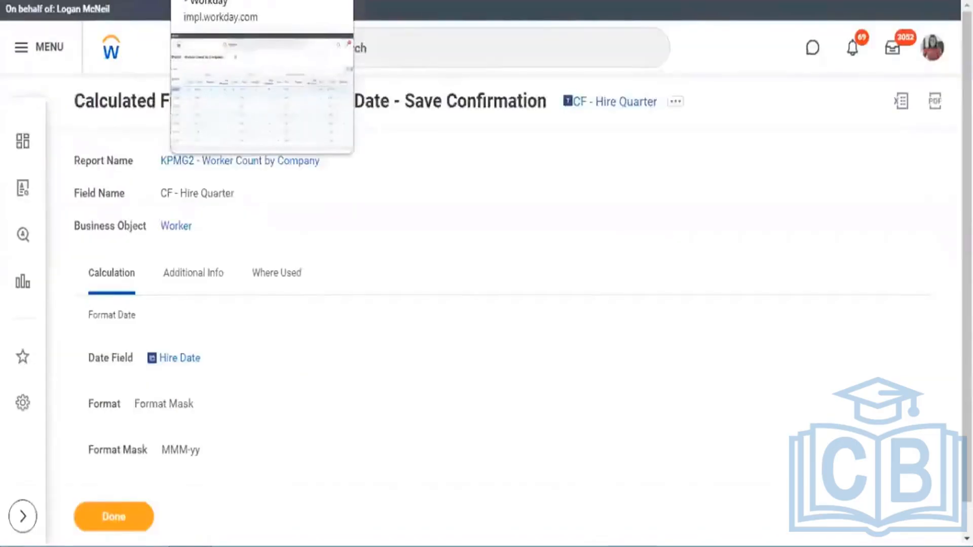
# Rerun the worker count report with blank prompts, and review the month-year labels down the Grouping column
pyautogui.click(238, 1)
pyautogui.click(360, 103)
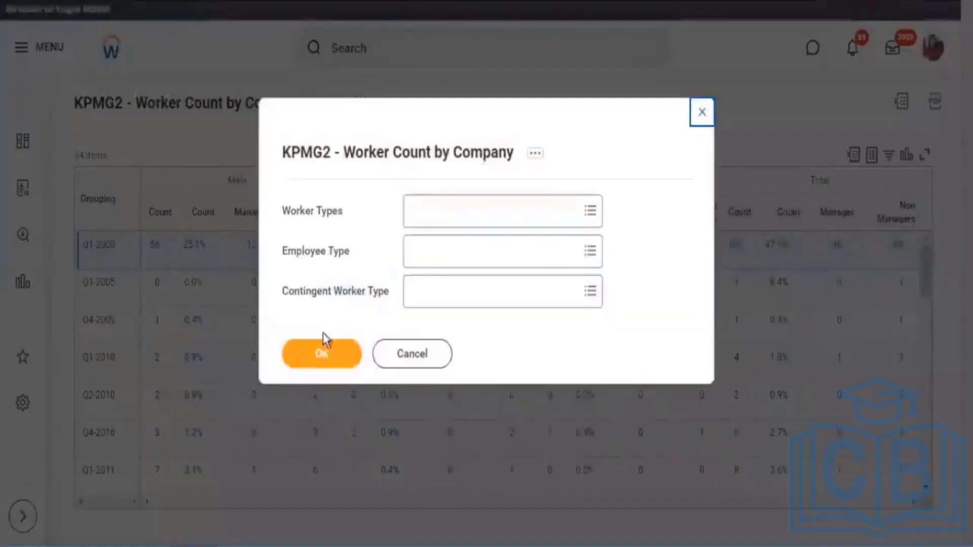
pyautogui.press('Return')
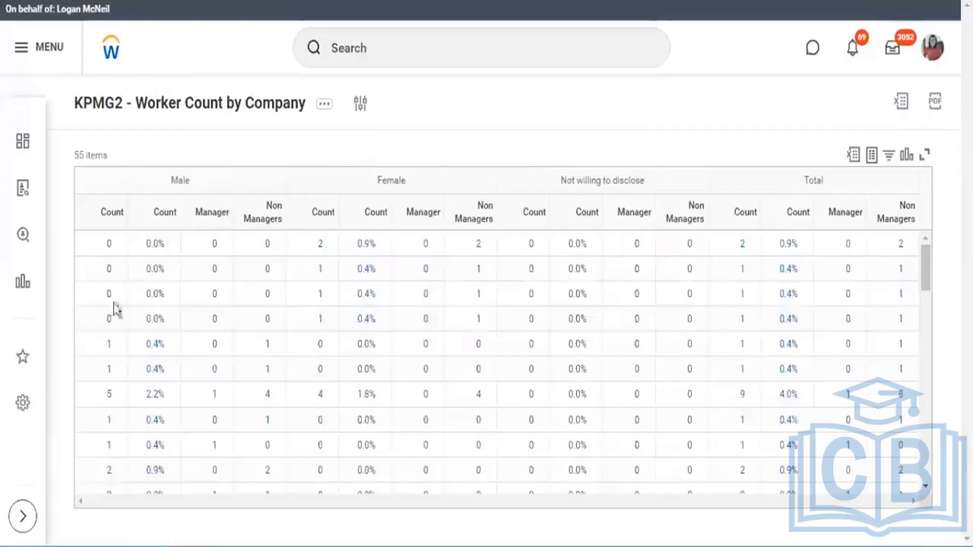
pyautogui.moveTo(83, 245); pyautogui.dragTo(102, 274)
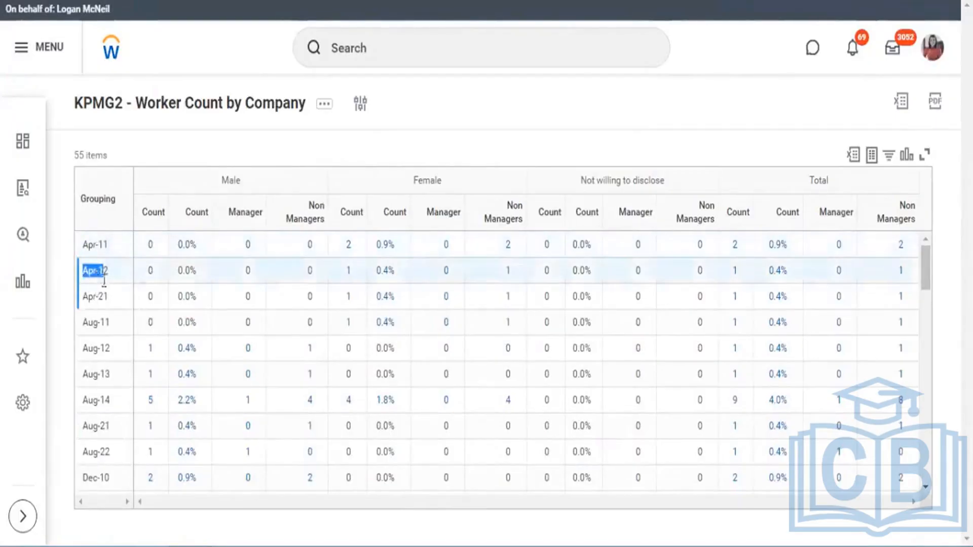
pyautogui.scroll(-5, 176, 319)
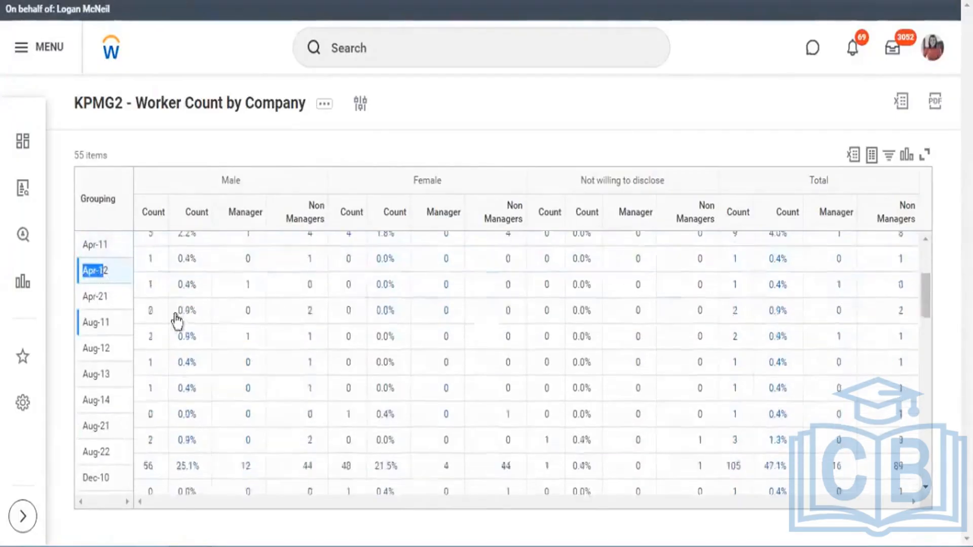
pyautogui.scroll(-3, 175, 319)
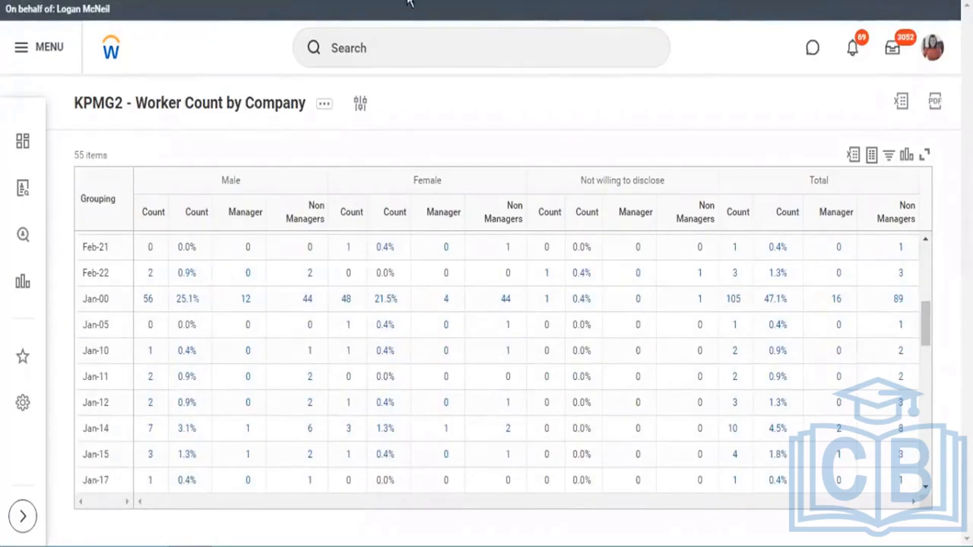
# Return to the report definition, dismiss the calculated field's details, and open the custom report for editing
pyautogui.click(323, 107)
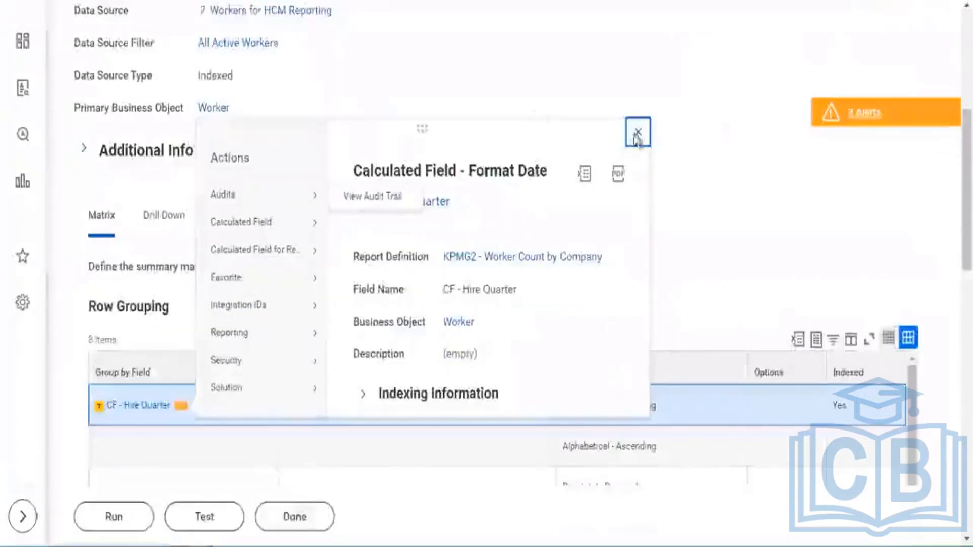
pyautogui.click(638, 133)
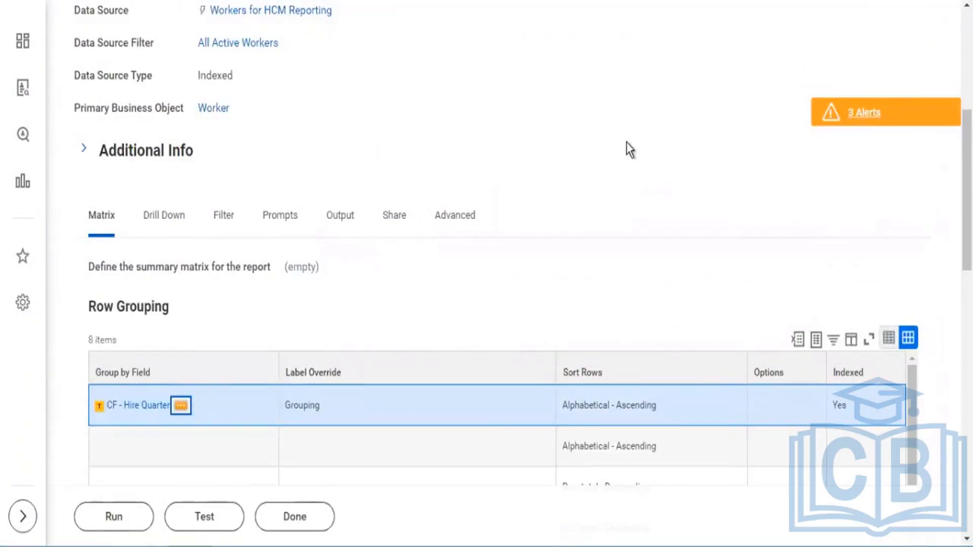
pyautogui.scroll(6, 459, 122)
pyautogui.click(442, 101)
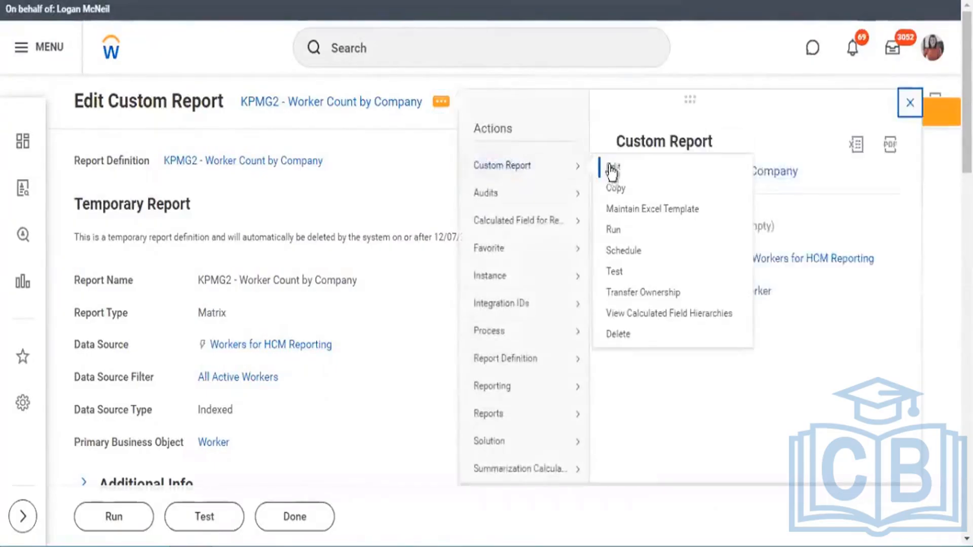
pyautogui.click(611, 167)
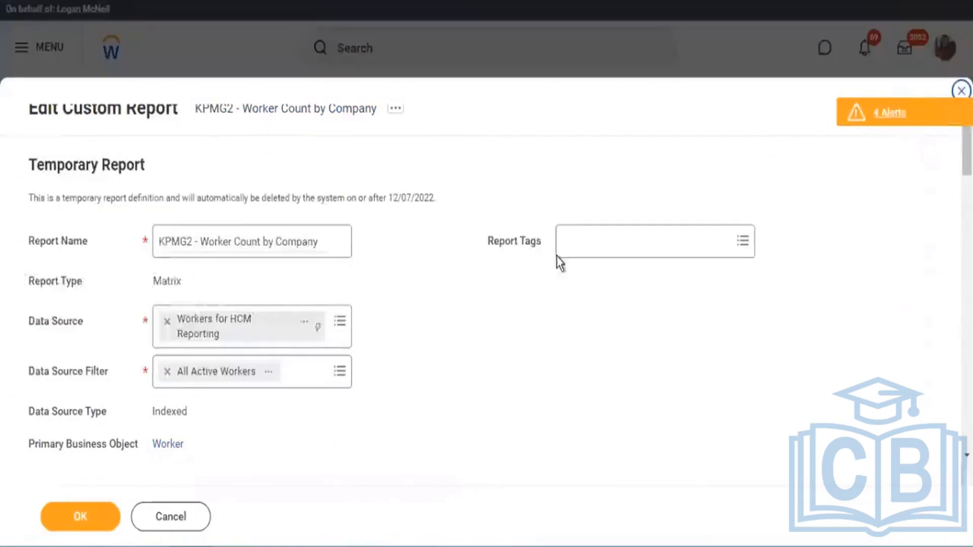
# Show the report's output settings, and review the Worklet Options section before collapsing it again
pyautogui.scroll(-5, 510, 173)
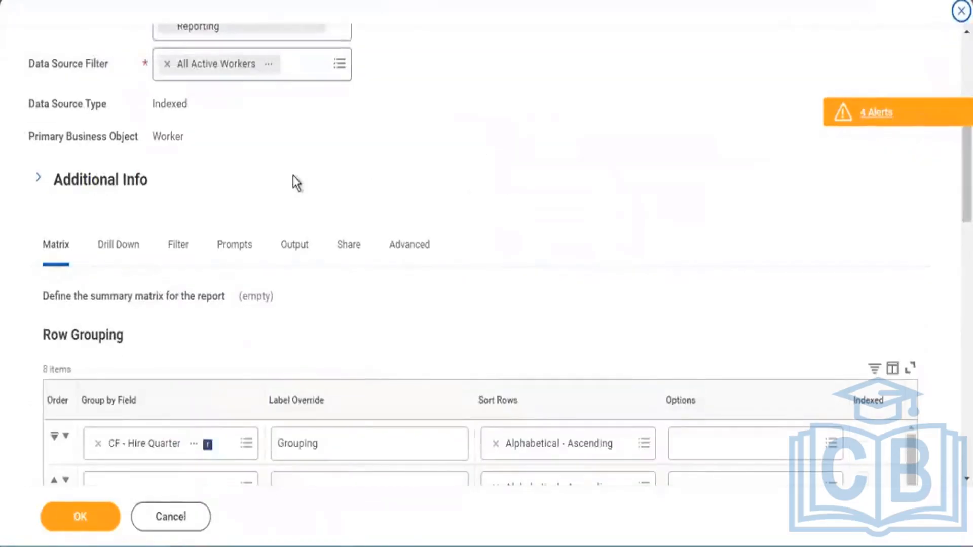
pyautogui.click(301, 245)
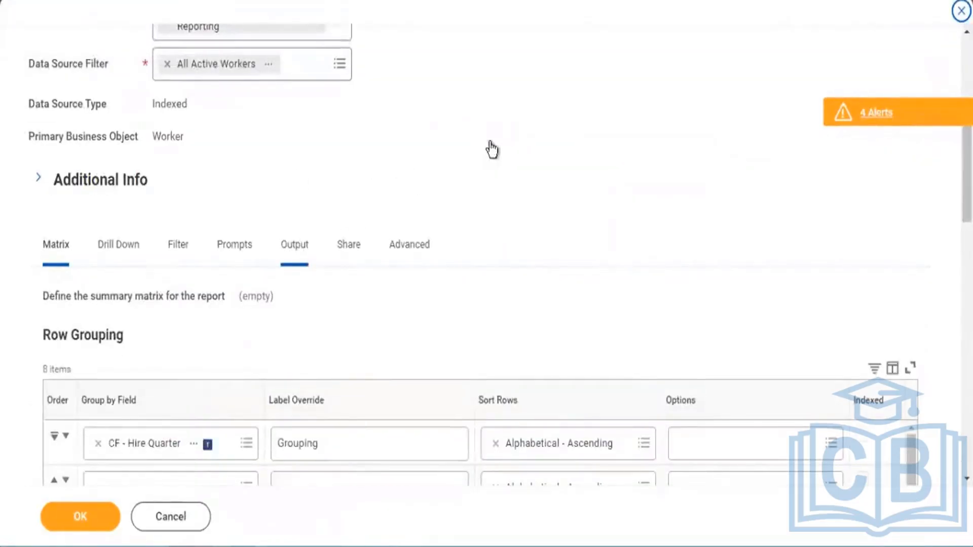
pyautogui.scroll(-3, 491, 149)
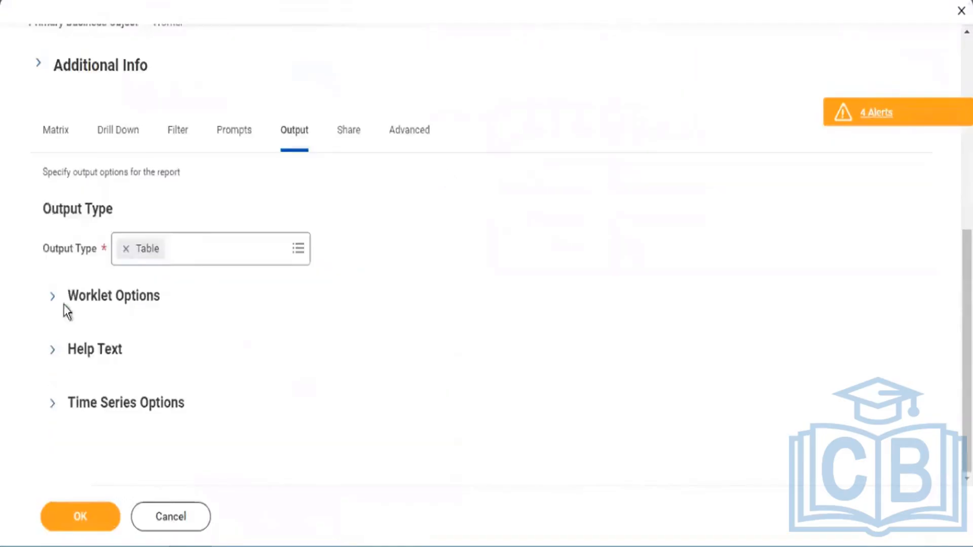
pyautogui.click(54, 299)
pyautogui.scroll(-2, 100, 338)
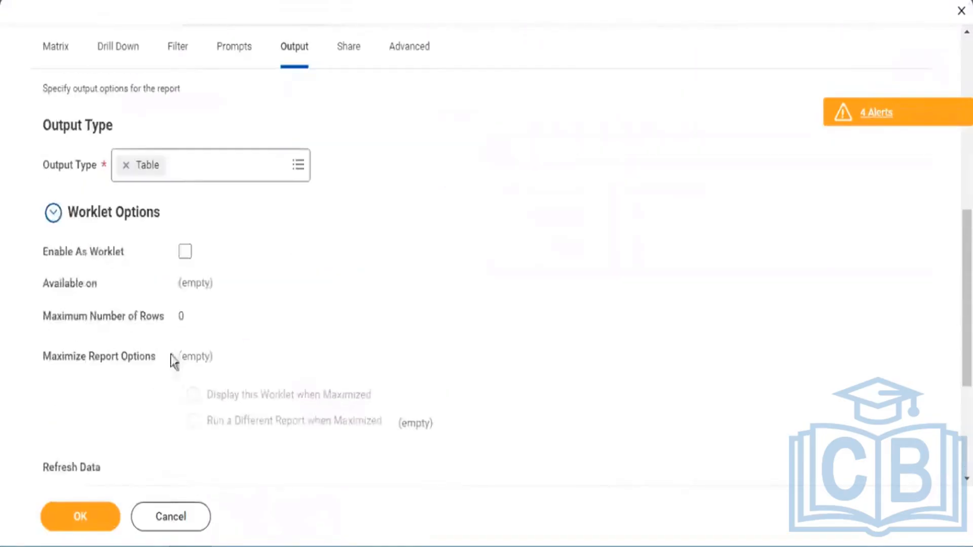
pyautogui.moveTo(36, 246); pyautogui.dragTo(218, 357)
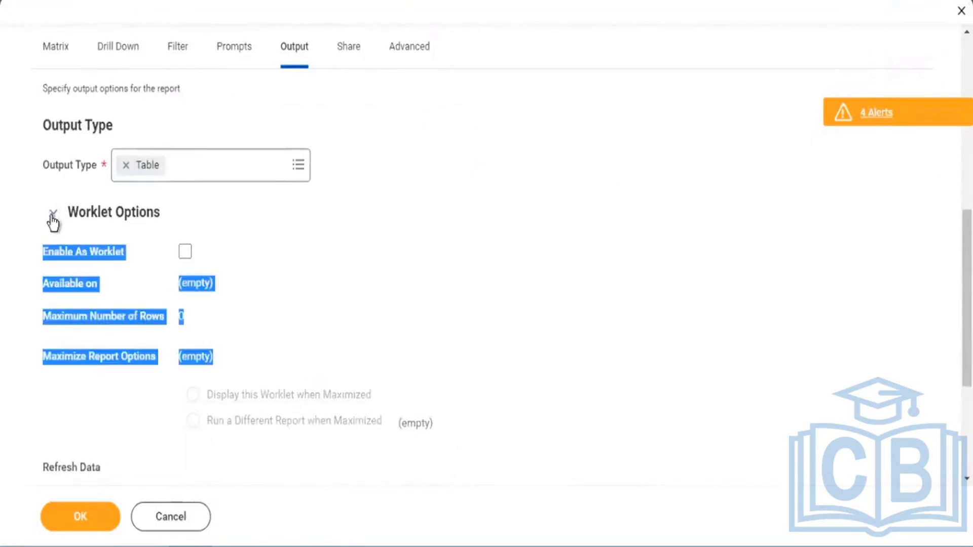
pyautogui.click(53, 211)
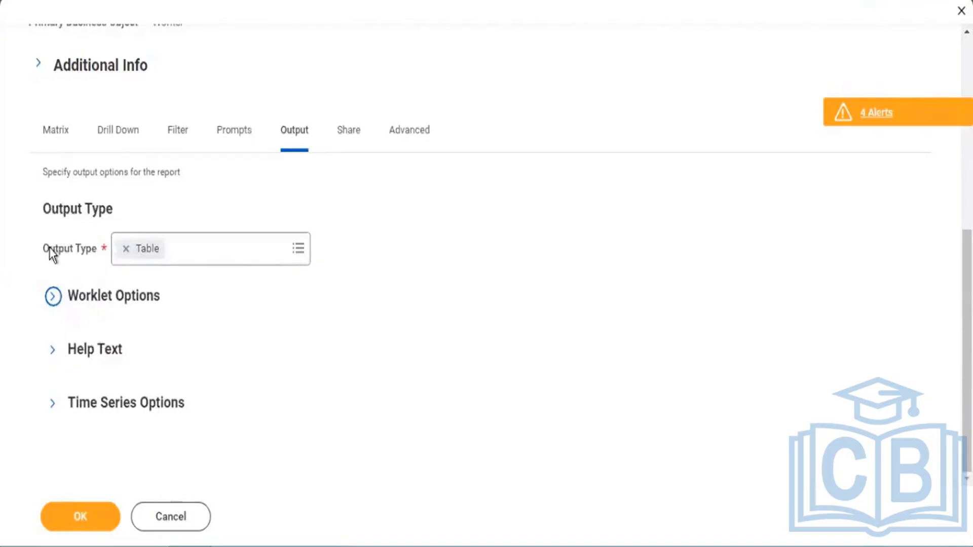
# Set the report's output type to Chart and Table, glance at the Chart Options section, and save the report definition
pyautogui.moveTo(72, 251); pyautogui.dragTo(70, 229)
pyautogui.click(298, 251)
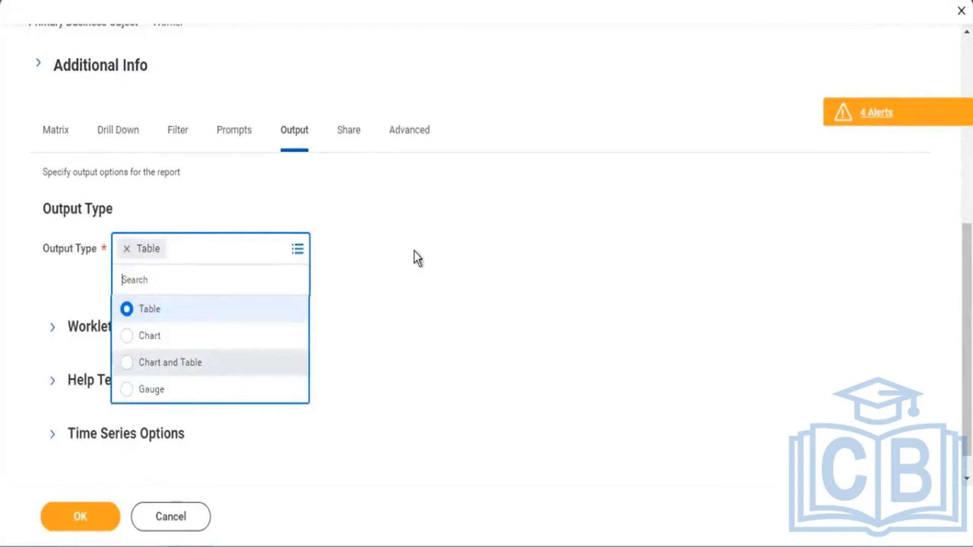
pyautogui.click(168, 362)
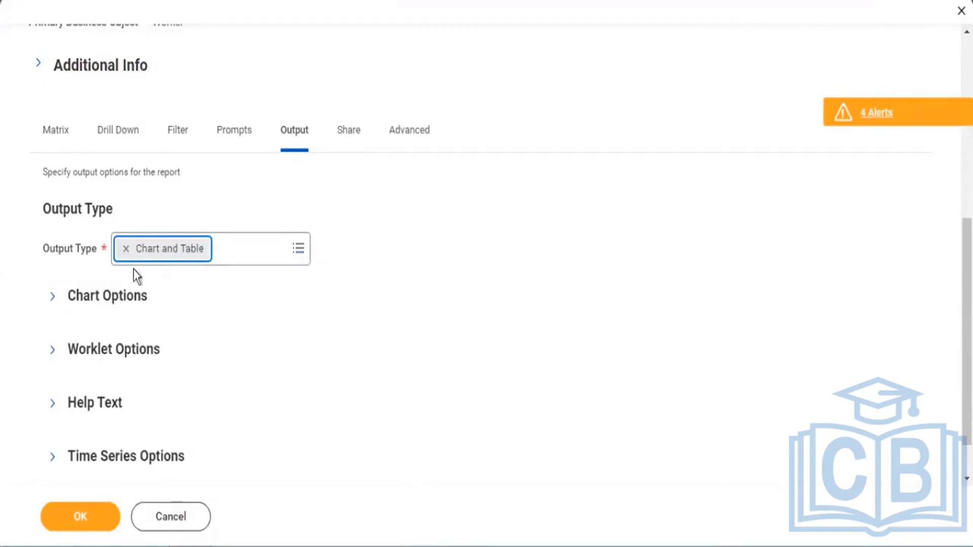
pyautogui.tripleClick(50, 303)
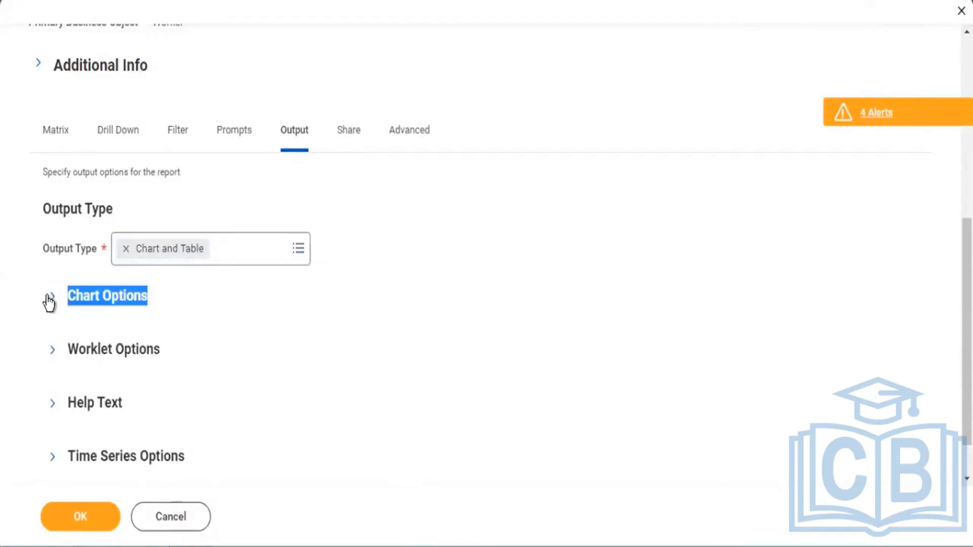
pyautogui.click(49, 303)
pyautogui.press('Return')
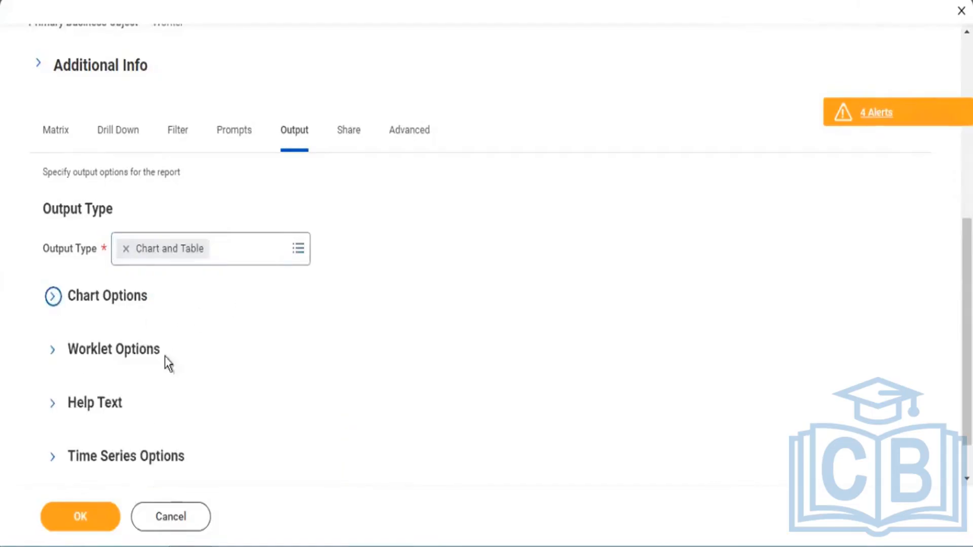
pyautogui.click(86, 515)
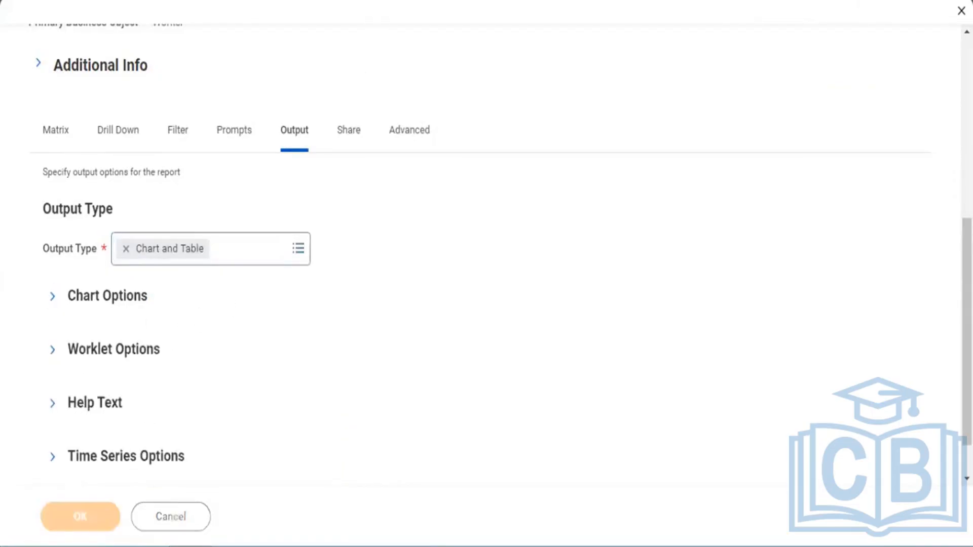
# Rerun the worker count report, and review the column chart together with the table beneath it
pyautogui.click(253, 1)
pyautogui.click(325, 104)
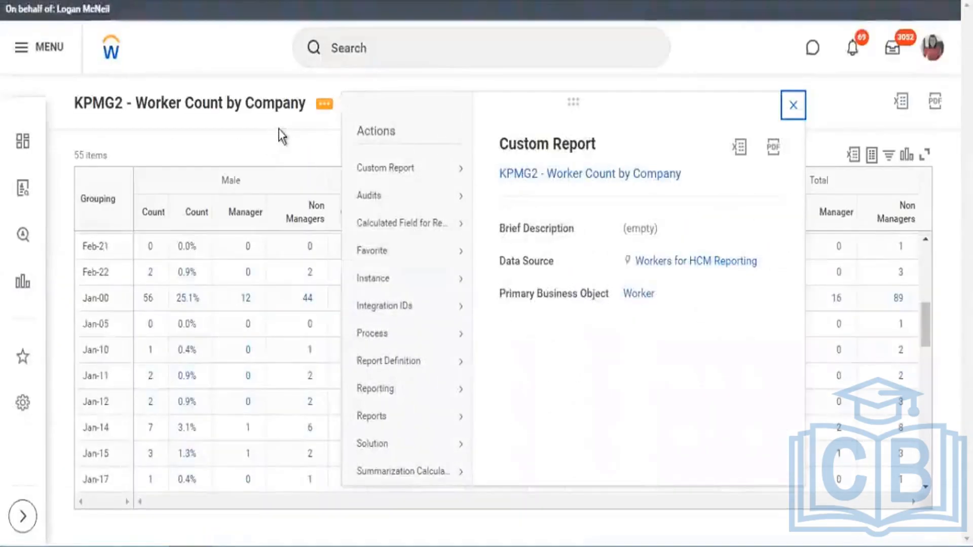
pyautogui.click(793, 106)
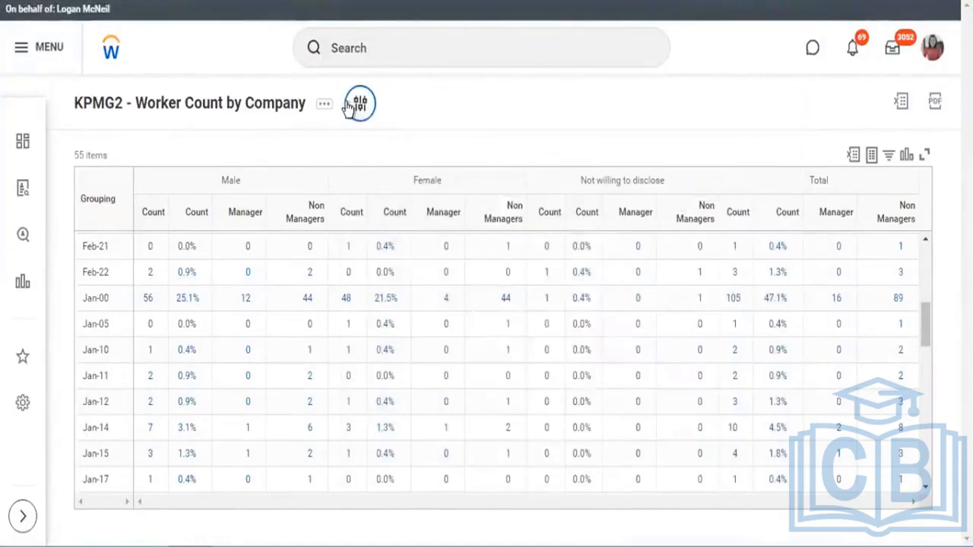
pyautogui.click(347, 107)
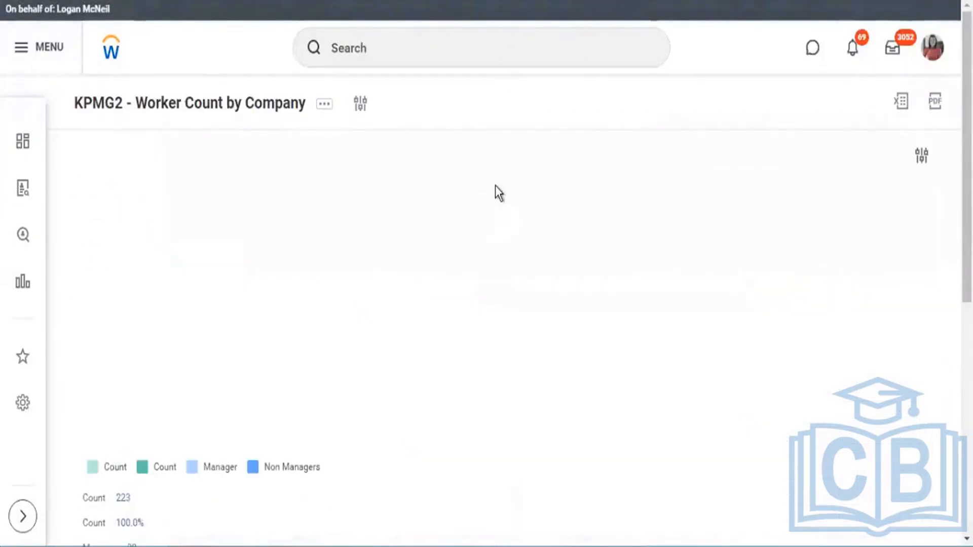
pyautogui.scroll(-2, 505, 189)
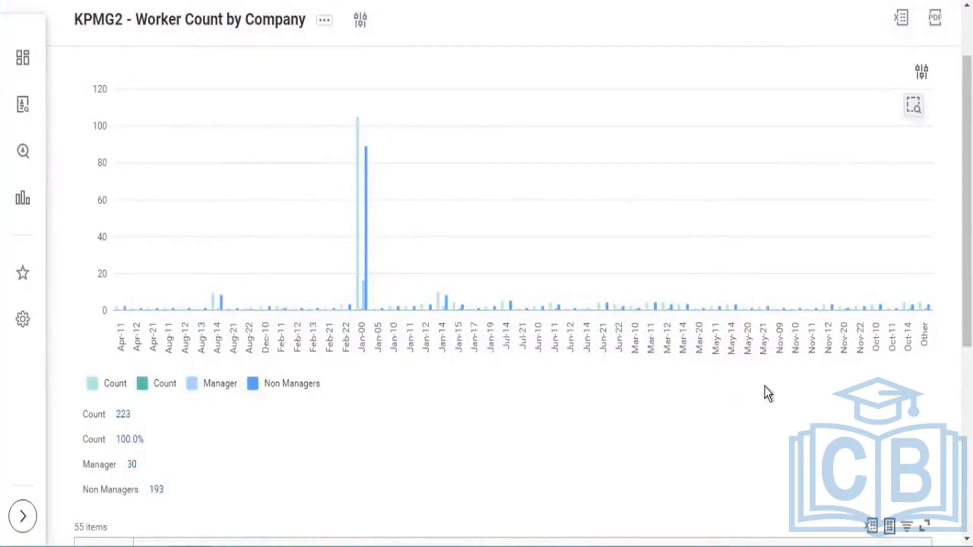
pyautogui.scroll(-3, 556, 239)
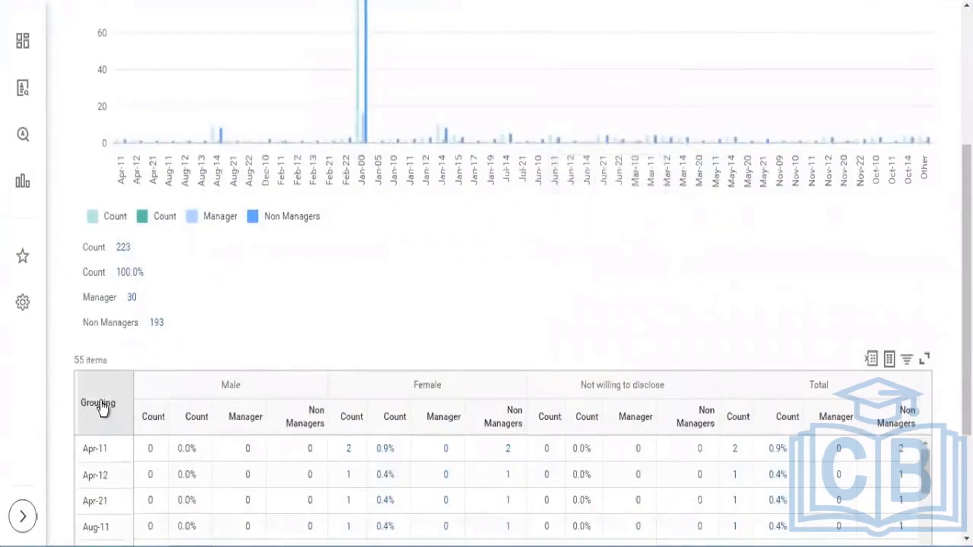
pyautogui.scroll(2, 254, 173)
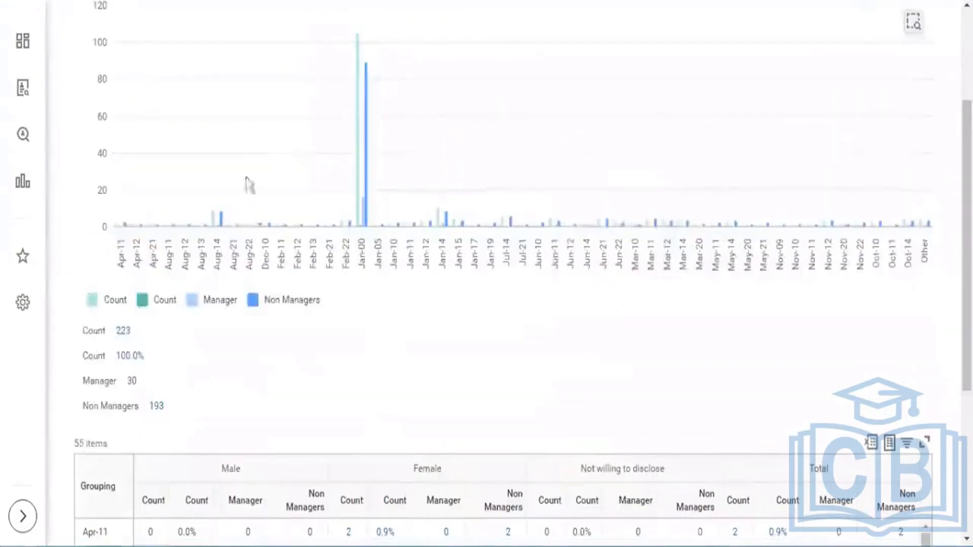
pyautogui.scroll(3, 188, 164)
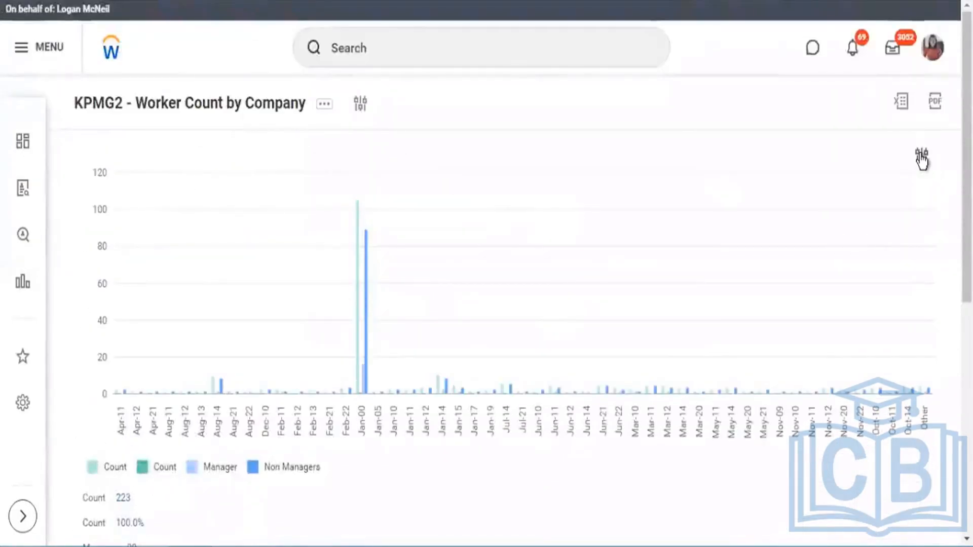
# Zoom the chart into the columns from Jan-12 to Nov-12, and reset the zoom
pyautogui.moveTo(925, 188)
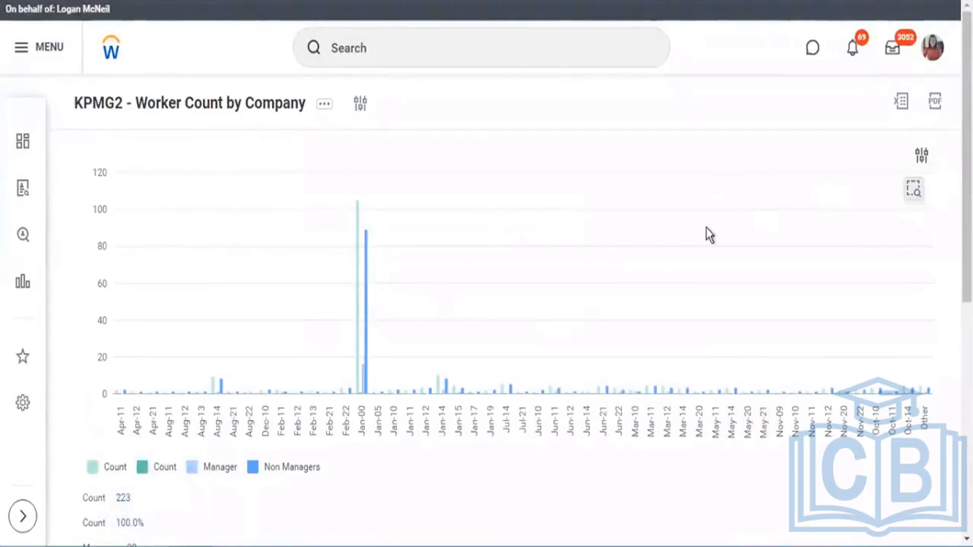
pyautogui.click(913, 190)
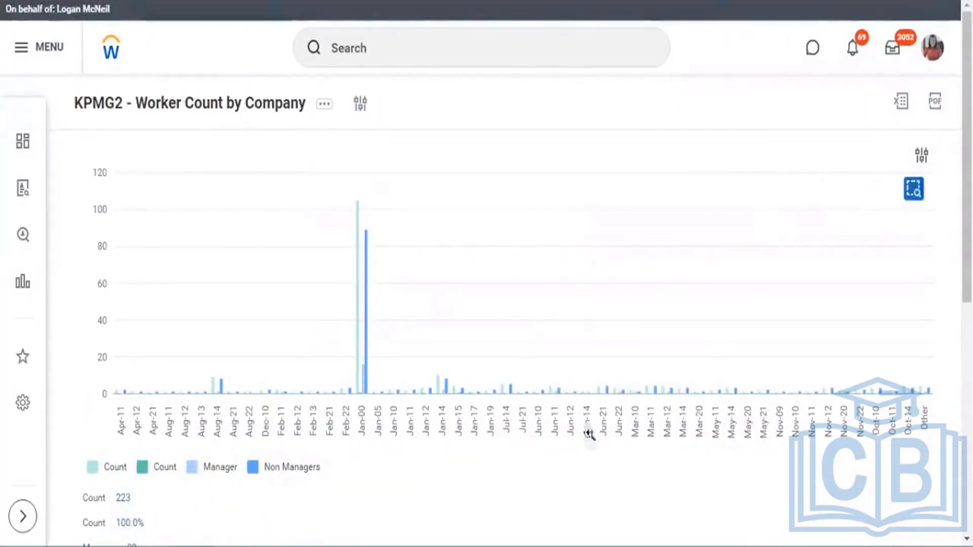
pyautogui.click(633, 386)
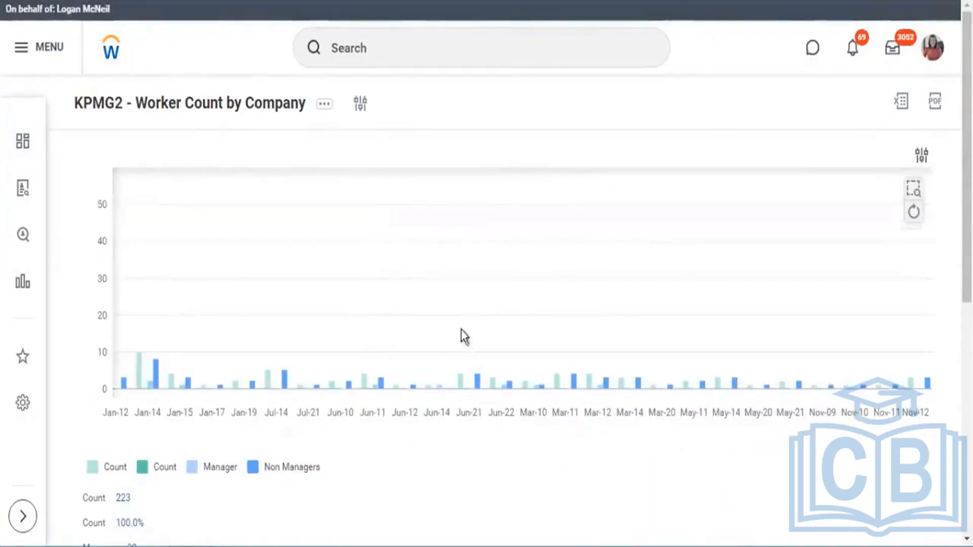
pyautogui.click(913, 192)
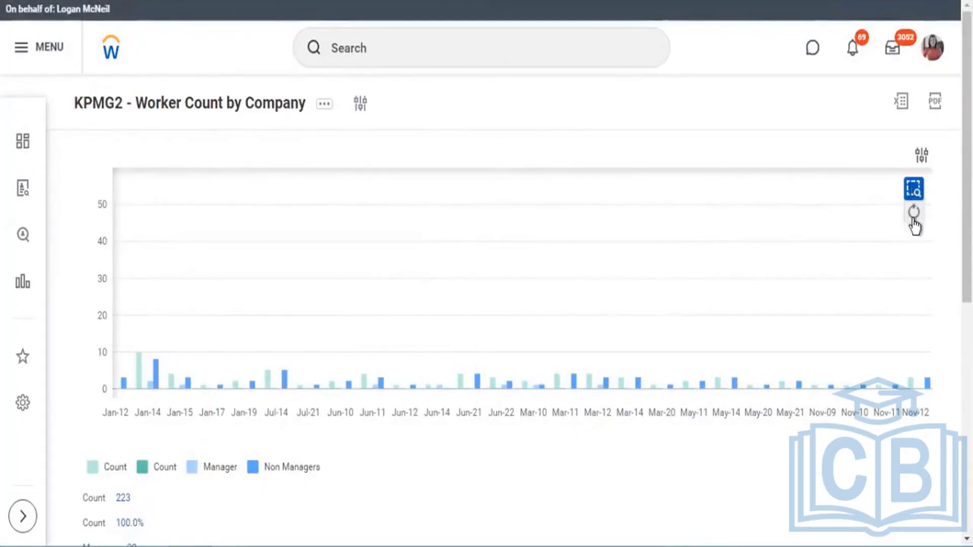
pyautogui.click(914, 218)
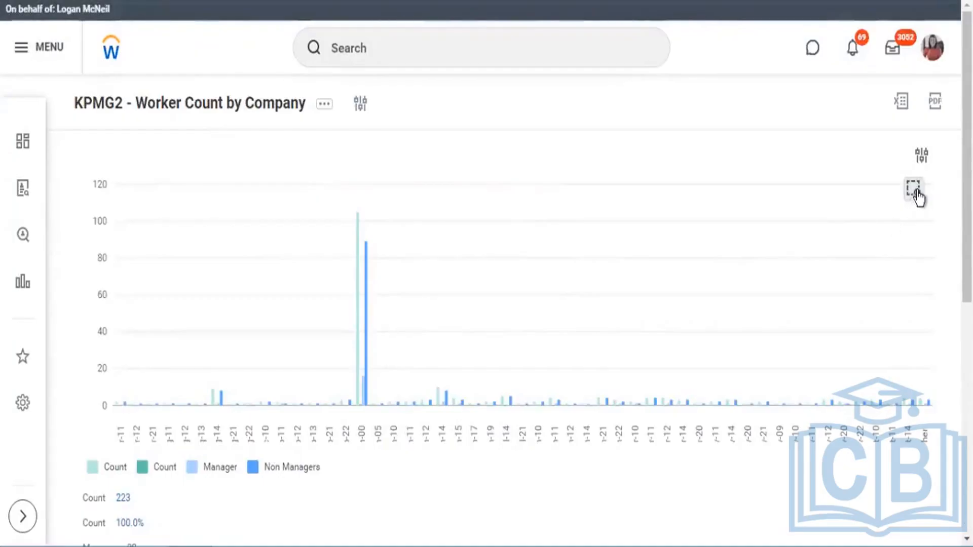
# Preview the report's chart as Clustered Bar, Stacked Bar, Donut, Stacked Column and Line
pyautogui.click(921, 158)
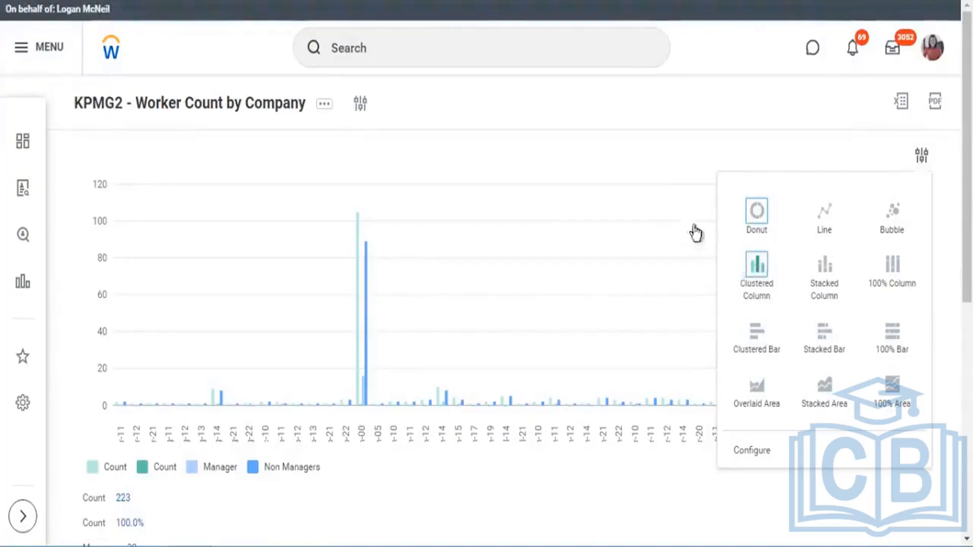
pyautogui.click(763, 336)
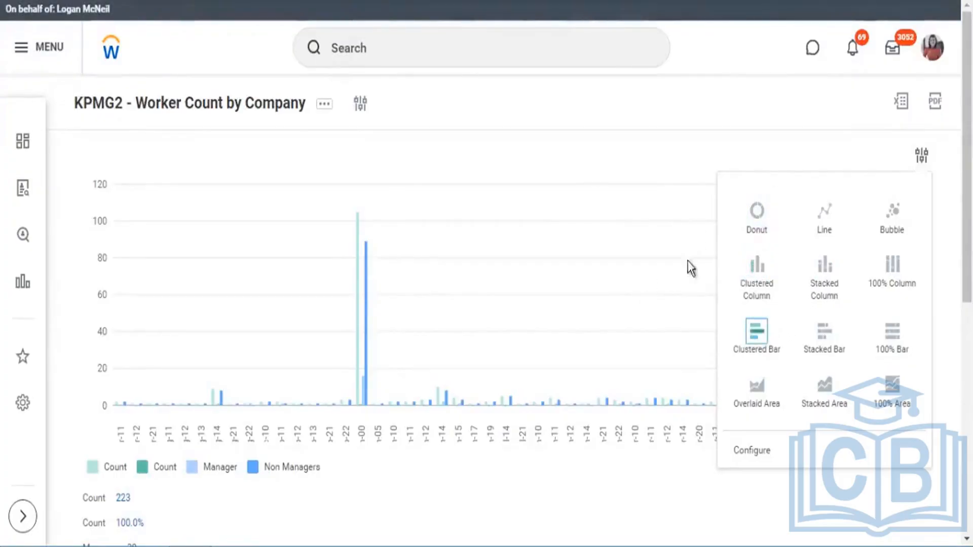
pyautogui.click(838, 336)
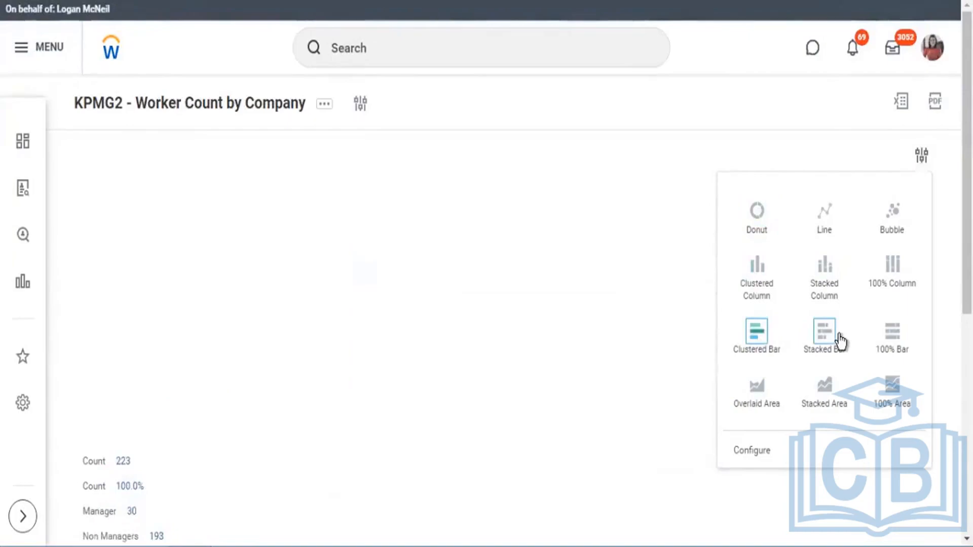
pyautogui.click(759, 216)
pyautogui.click(831, 269)
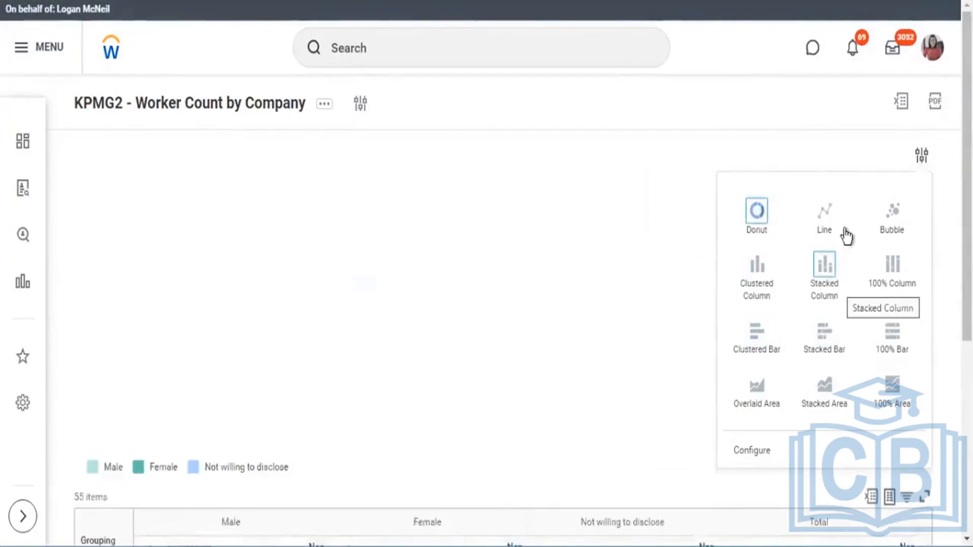
pyautogui.click(827, 233)
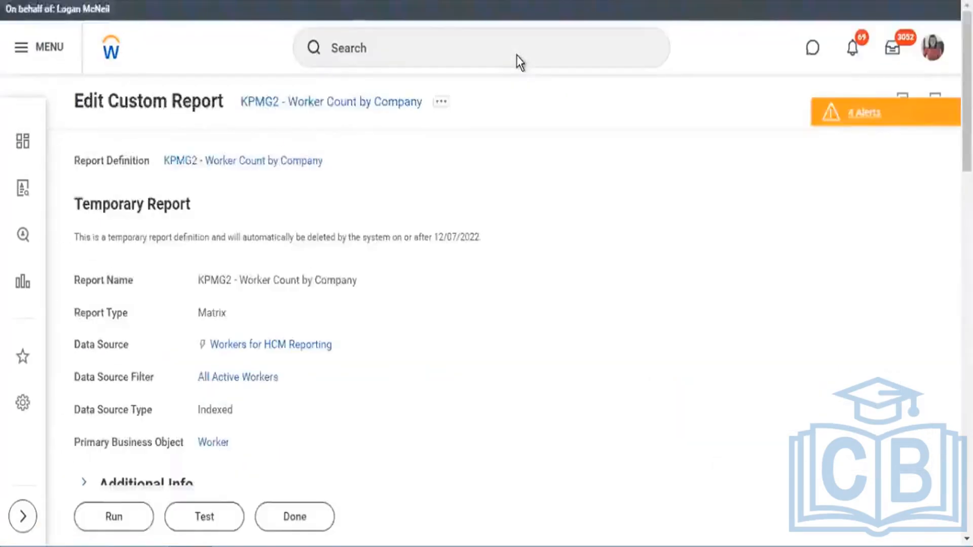
# Reopen the custom report for editing, and replace the first row grouping field, CF - Hire Quarter, with Company
pyautogui.click(441, 102)
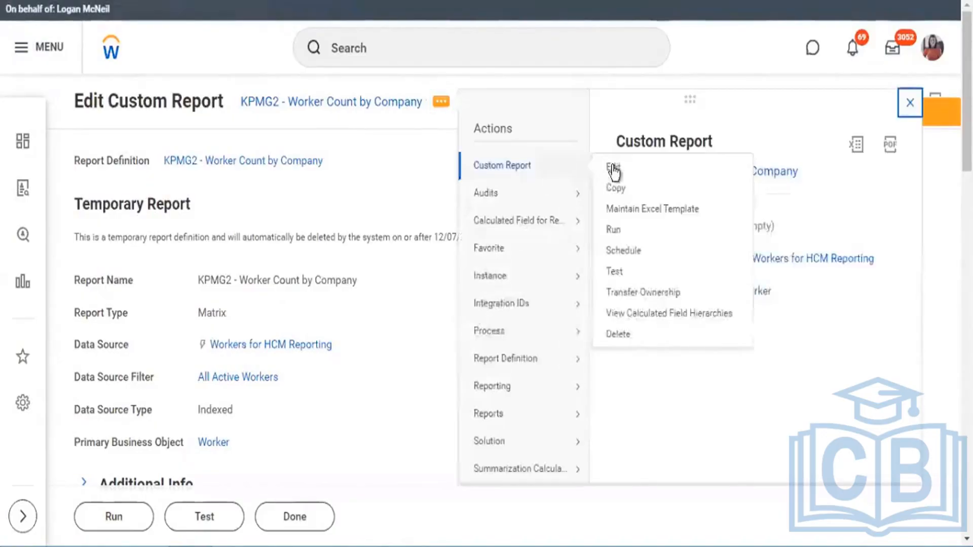
pyautogui.click(315, 159)
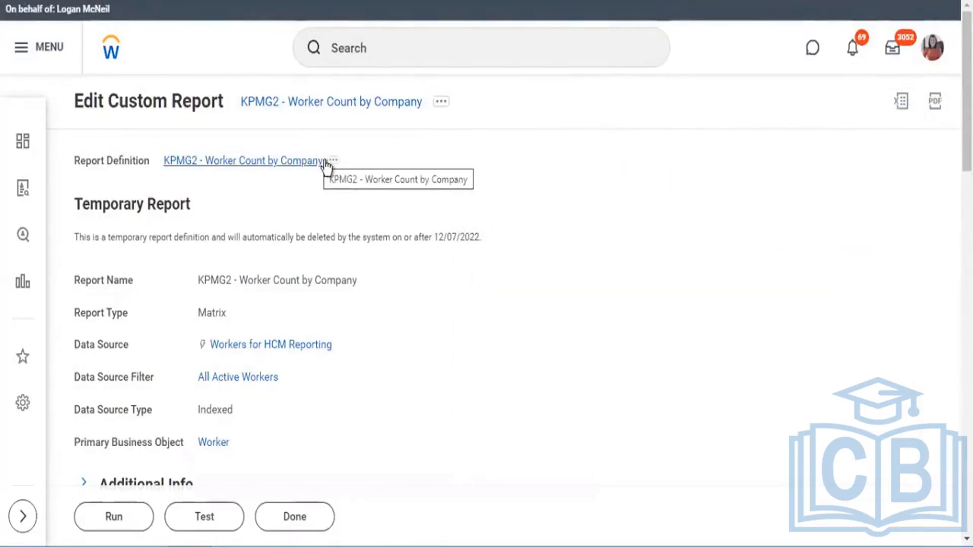
pyautogui.click(324, 160)
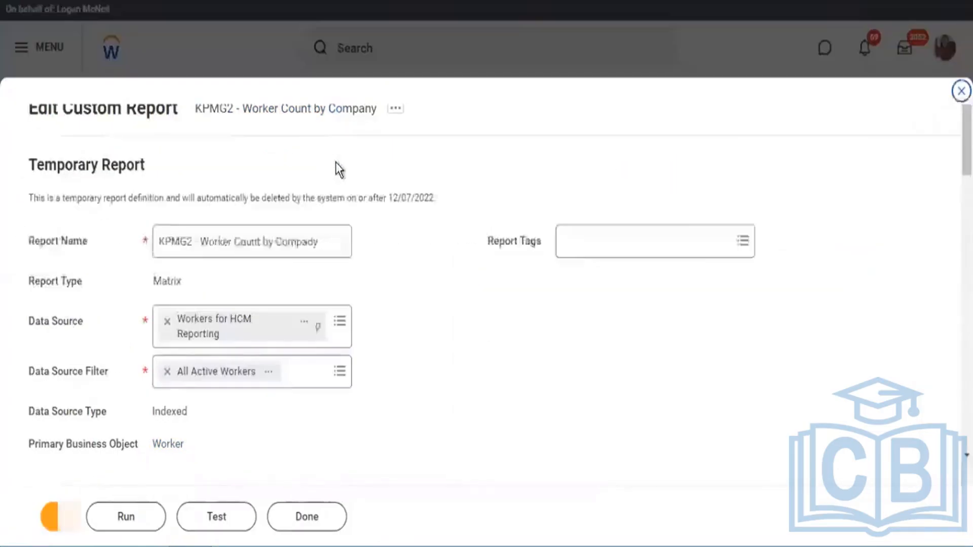
pyautogui.scroll(-10, 304, 269)
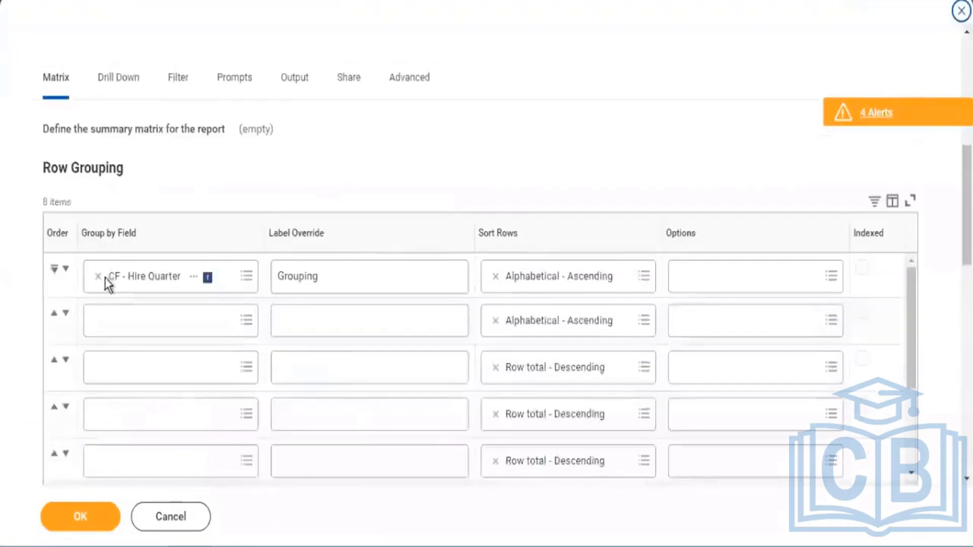
pyautogui.click(161, 276)
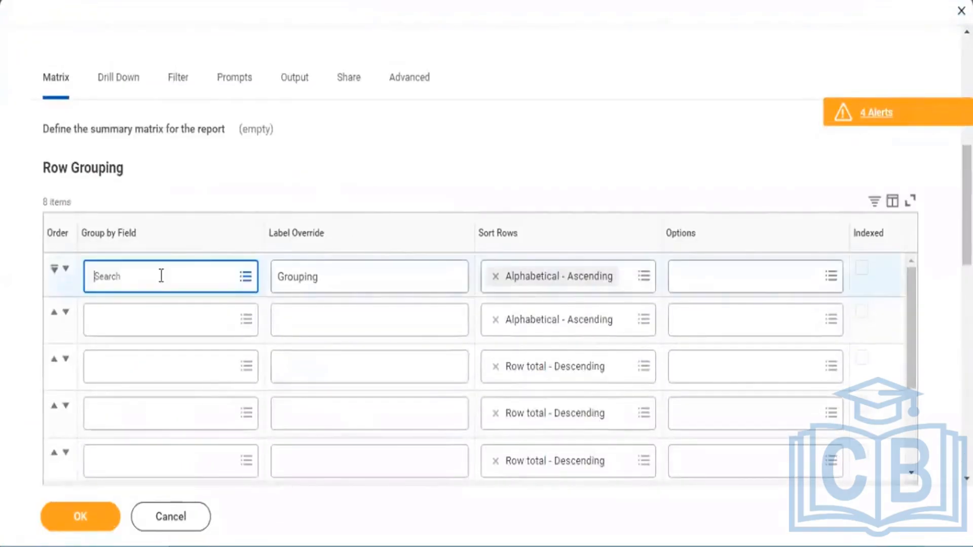
pyautogui.write('company')
pyautogui.press('Return')
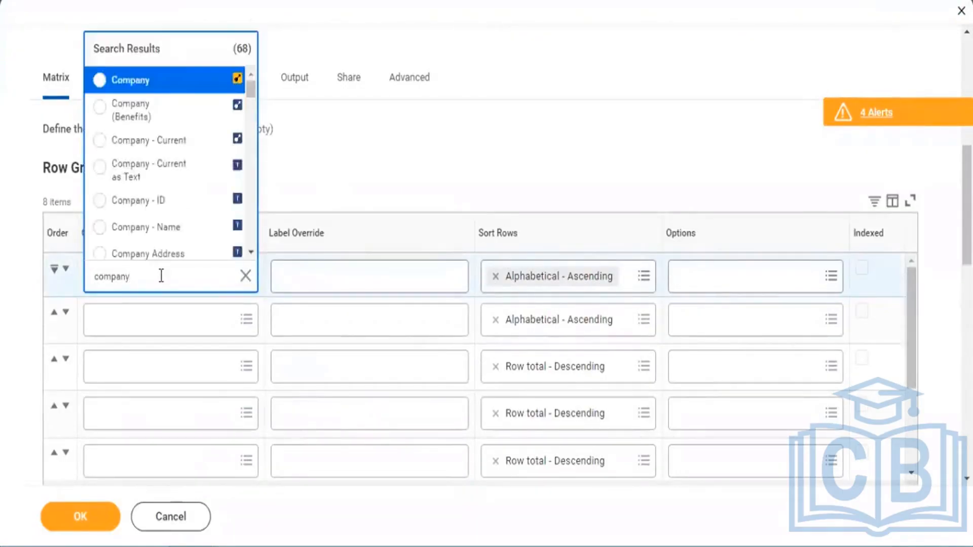
pyautogui.click(130, 80)
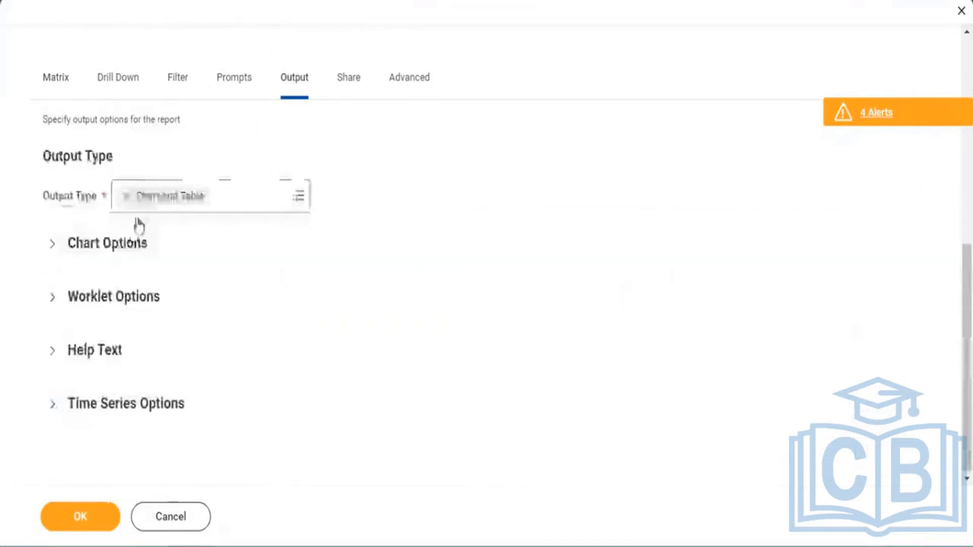
# Expand the output's Chart Options, and review the available primary axis chart types and the horizontal axis, legend and metrics settings
pyautogui.click(122, 275)
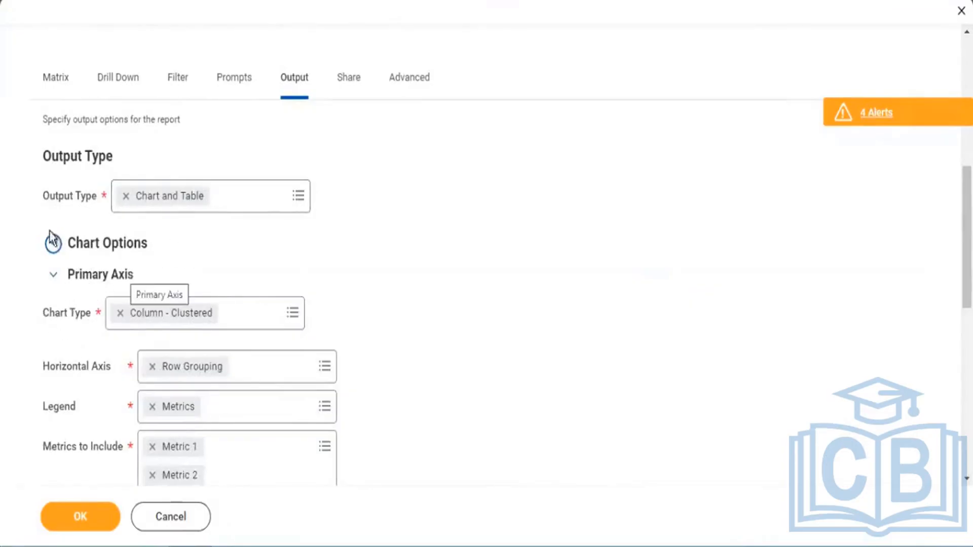
pyautogui.scroll(-1, 85, 232)
pyautogui.moveTo(43, 283); pyautogui.dragTo(70, 323)
pyautogui.moveTo(49, 230); pyautogui.dragTo(86, 230)
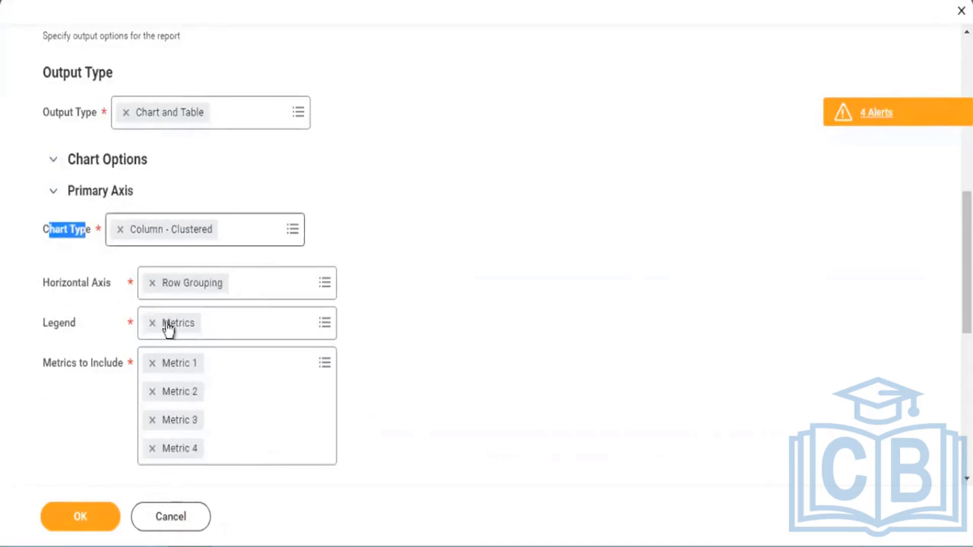
pyautogui.click(243, 230)
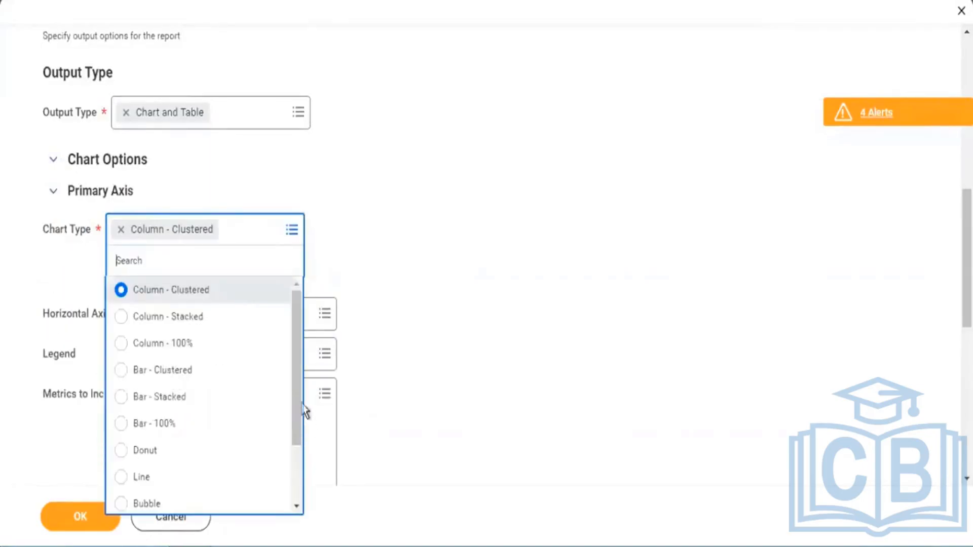
pyautogui.scroll(-2, 213, 345)
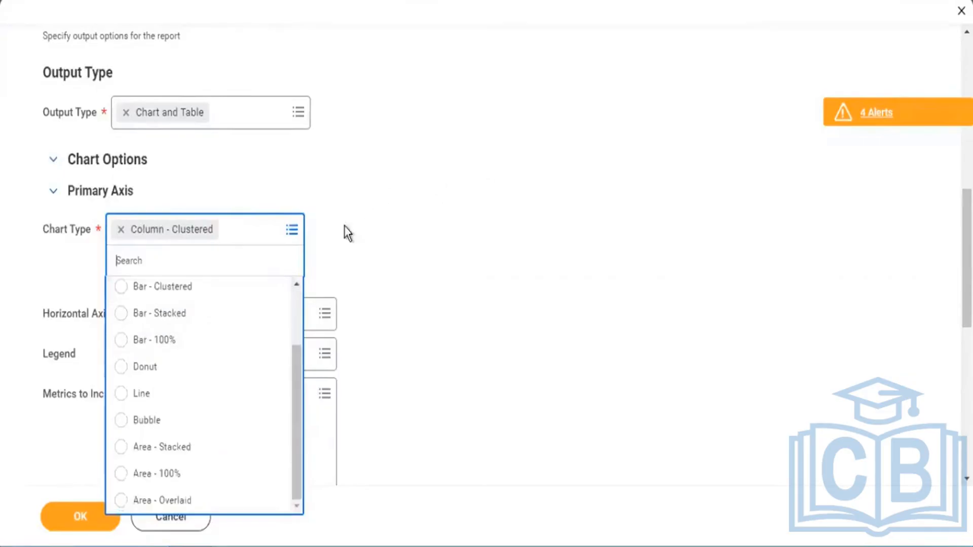
pyautogui.click(335, 233)
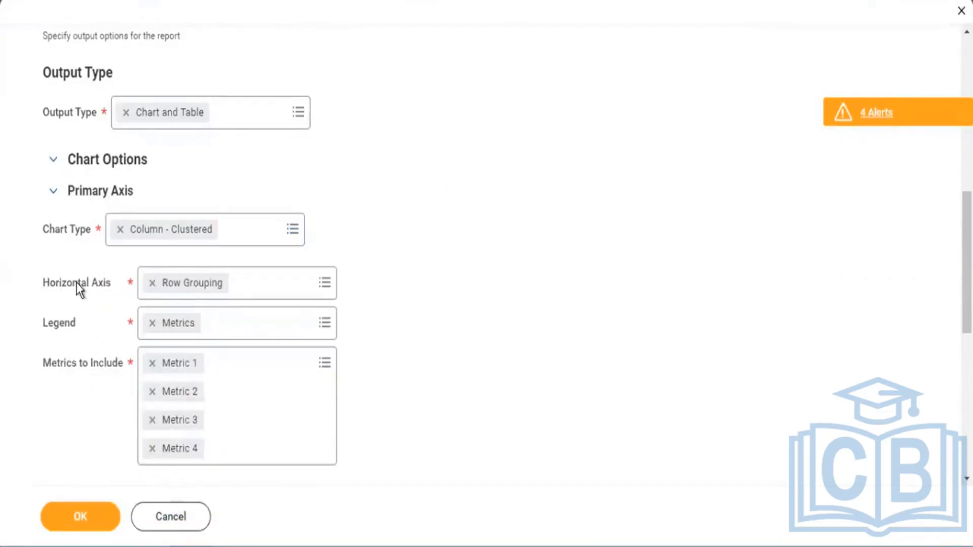
pyautogui.moveTo(49, 284); pyautogui.dragTo(107, 285)
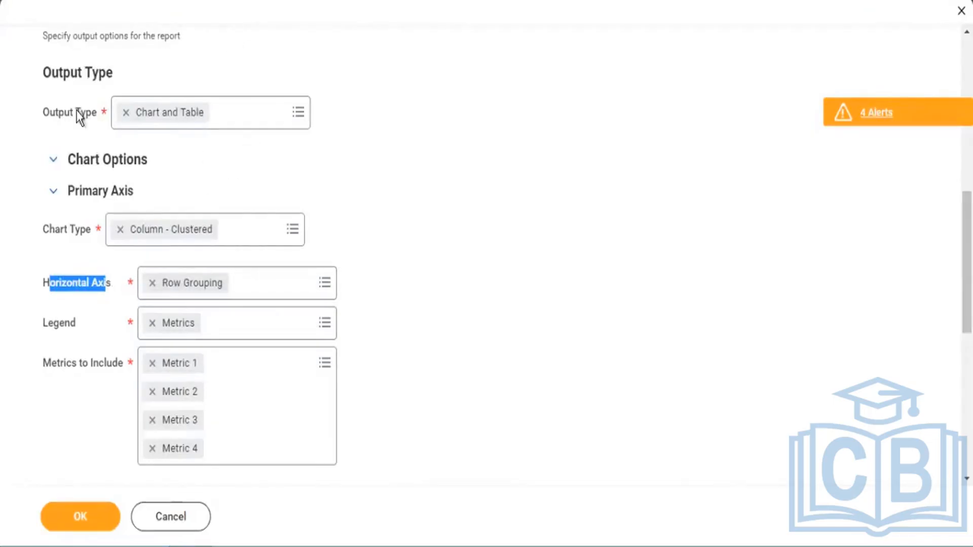
# Check the row grouping field in the matrix definition, and review the available horizontal axis choices in the output's chart options
pyautogui.scroll(3, 223, 247)
pyautogui.click(59, 162)
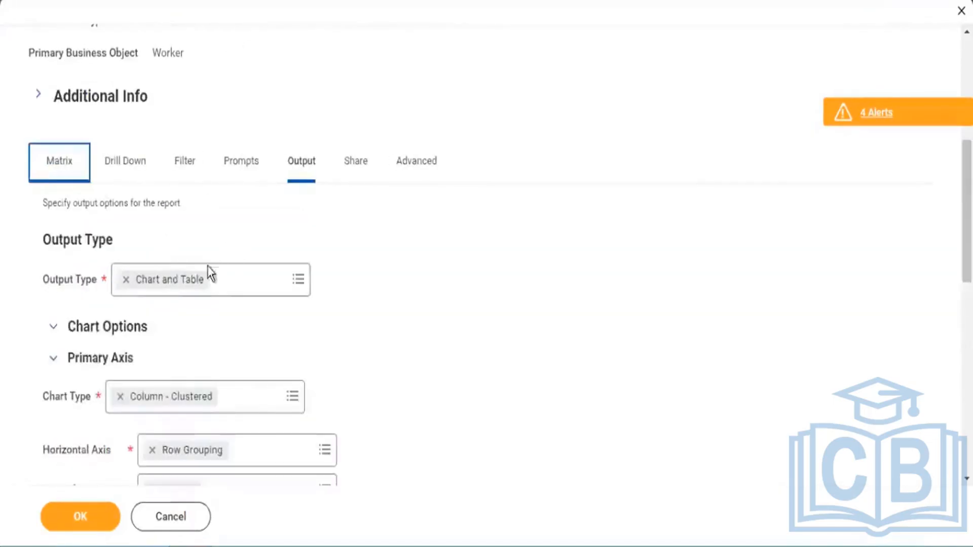
pyautogui.scroll(-5, 108, 302)
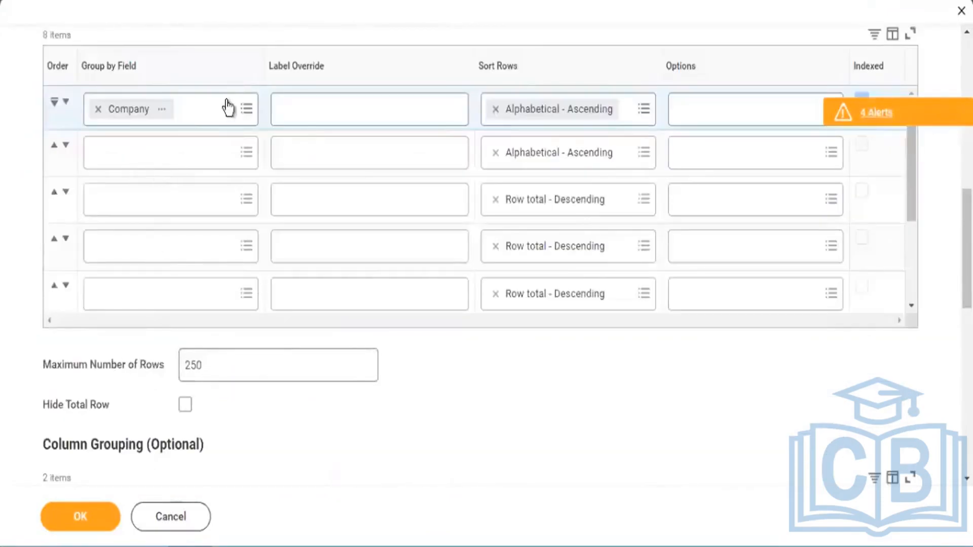
pyautogui.scroll(5, 228, 104)
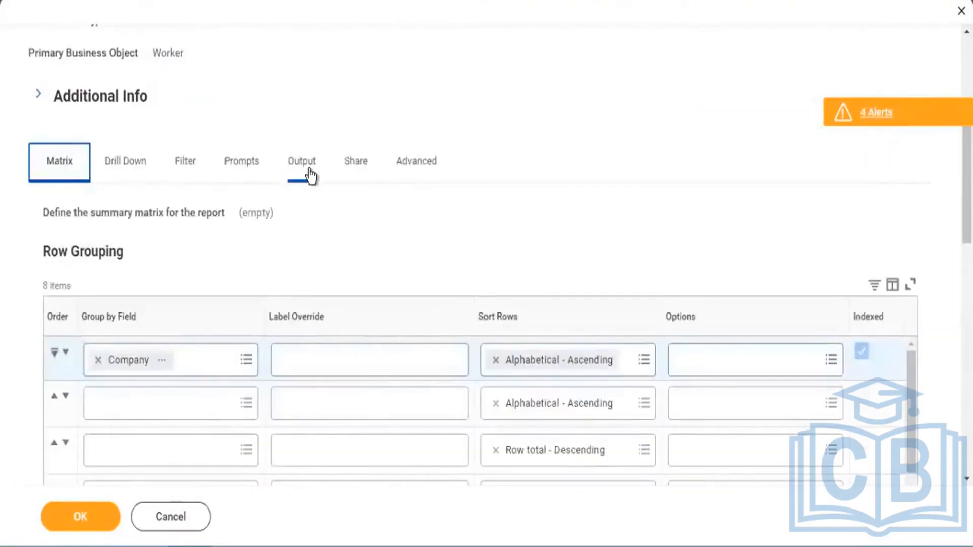
pyautogui.click(303, 161)
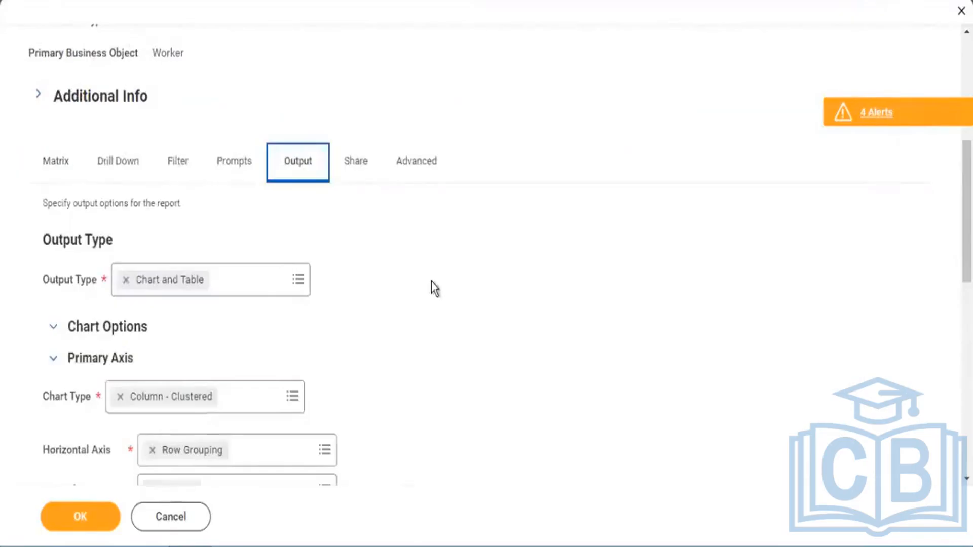
pyautogui.scroll(-3, 285, 282)
pyautogui.click(320, 282)
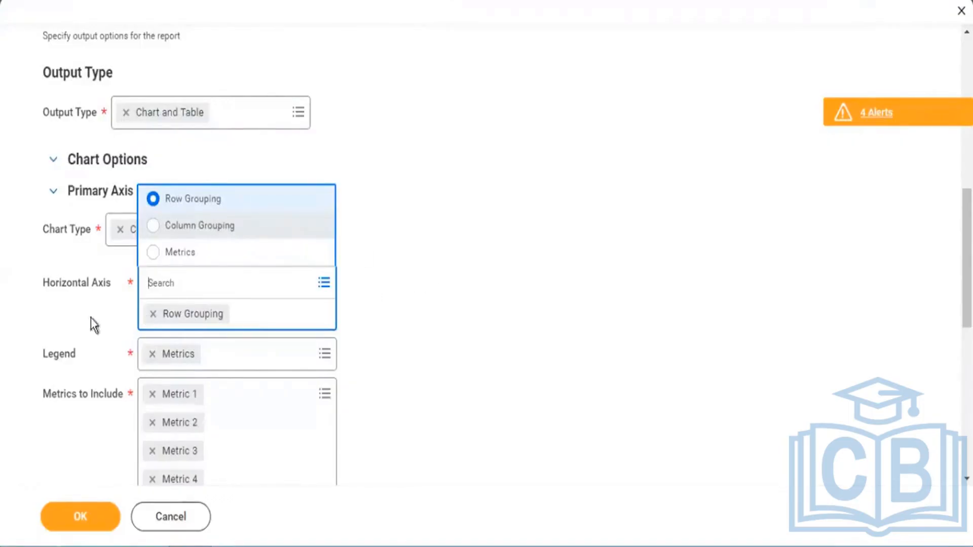
pyautogui.click(398, 278)
# Switch the chart's legend to Column Grouping, and view the metrics that can be included
pyautogui.scroll(-2, 397, 278)
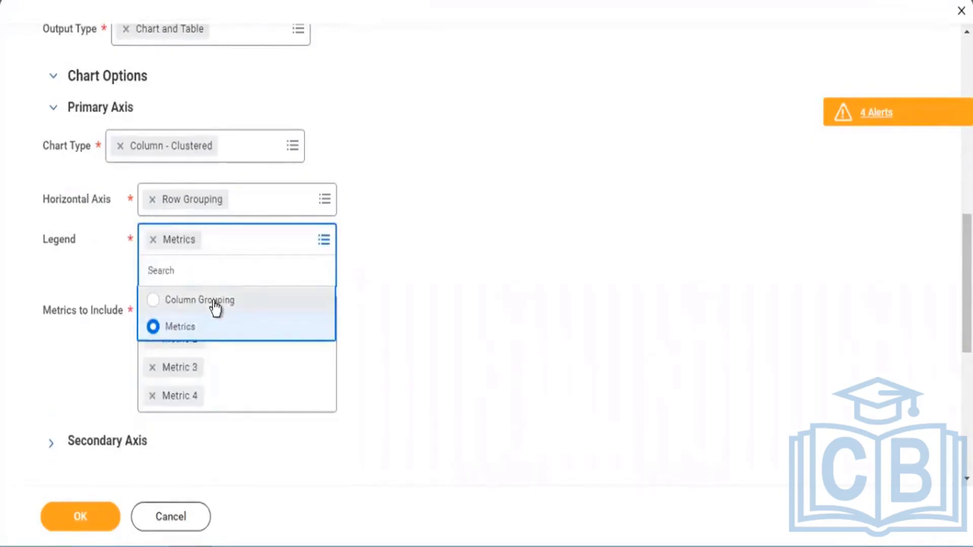
pyautogui.click(311, 300)
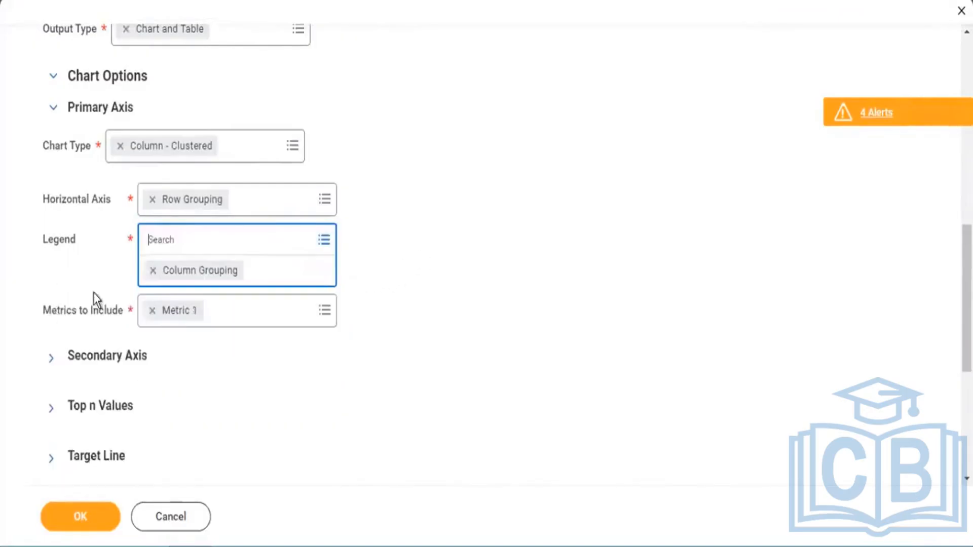
pyautogui.click(331, 312)
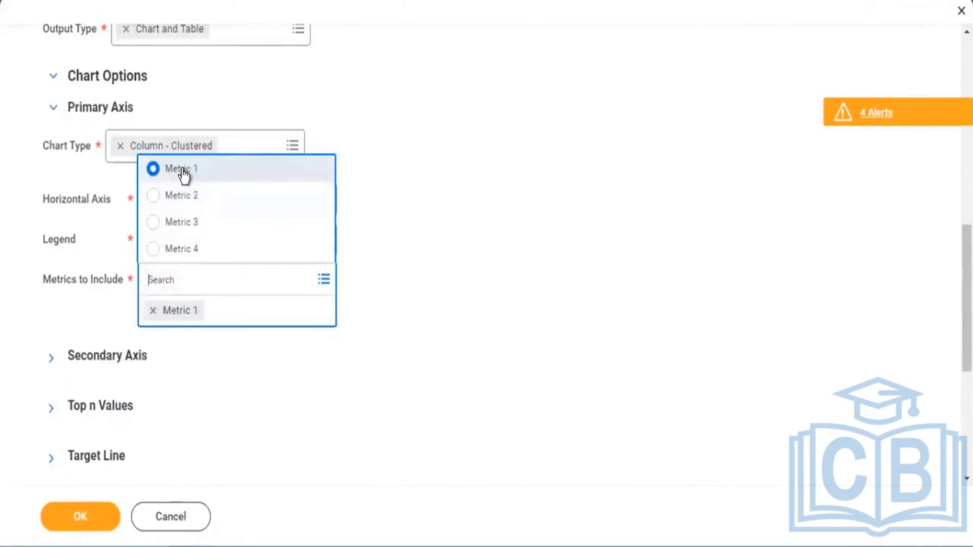
pyautogui.click(196, 106)
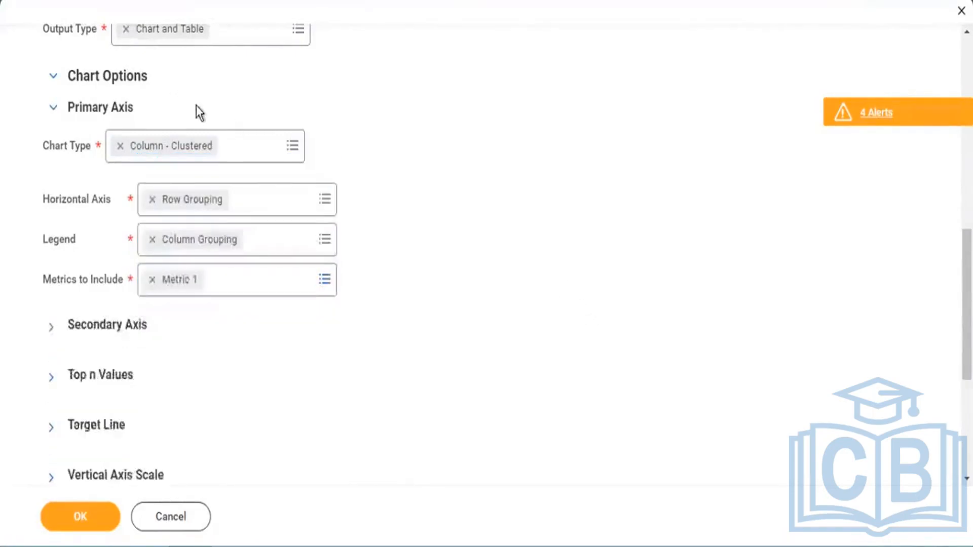
# Review the four fields to summarize in the matrix definition against the chart's metrics, and return to the output settings
pyautogui.scroll(3, 123, 174)
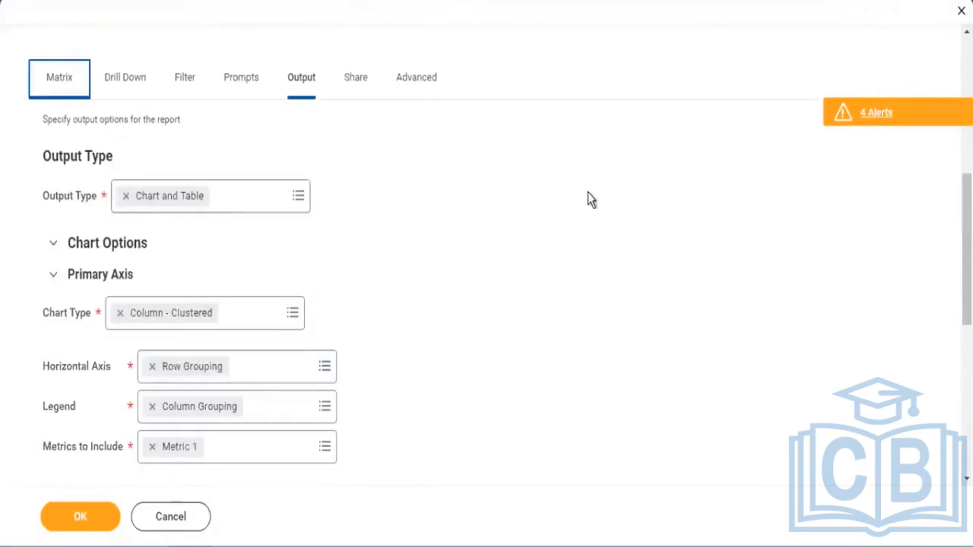
pyautogui.scroll(-10, 450, 296)
pyautogui.scroll(-4, 450, 296)
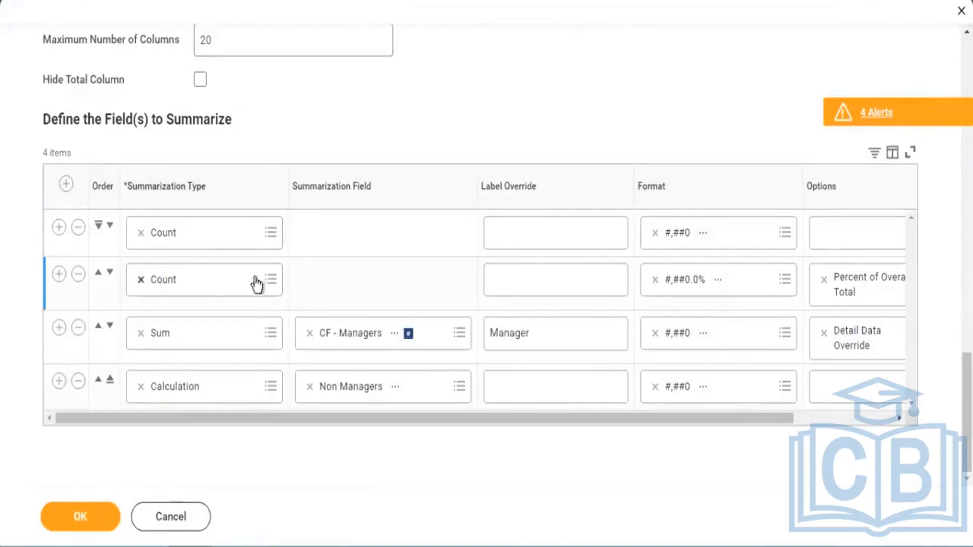
pyautogui.scroll(8, 137, 338)
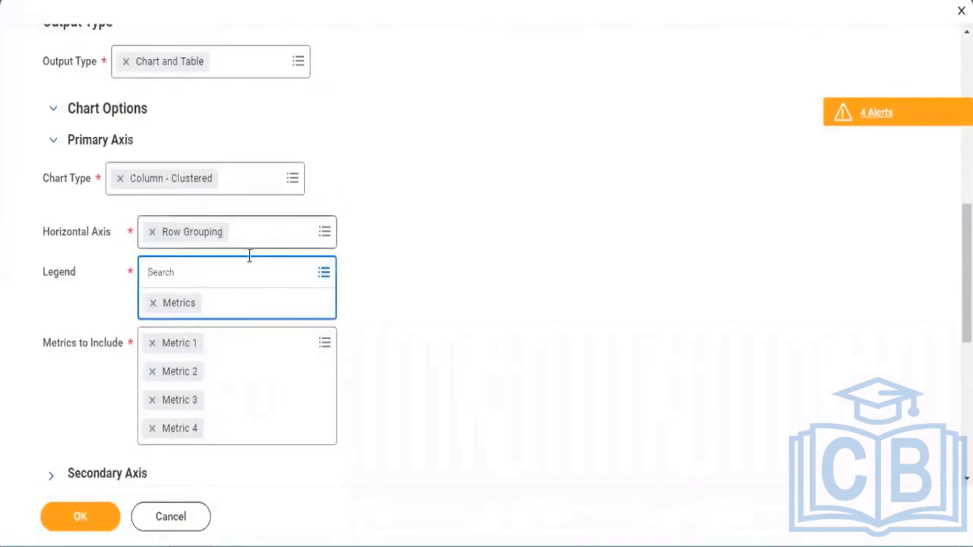
# Set the primary axis legend to Column Grouping with Metric 1 included, save the report definition and run the report
pyautogui.click(264, 266)
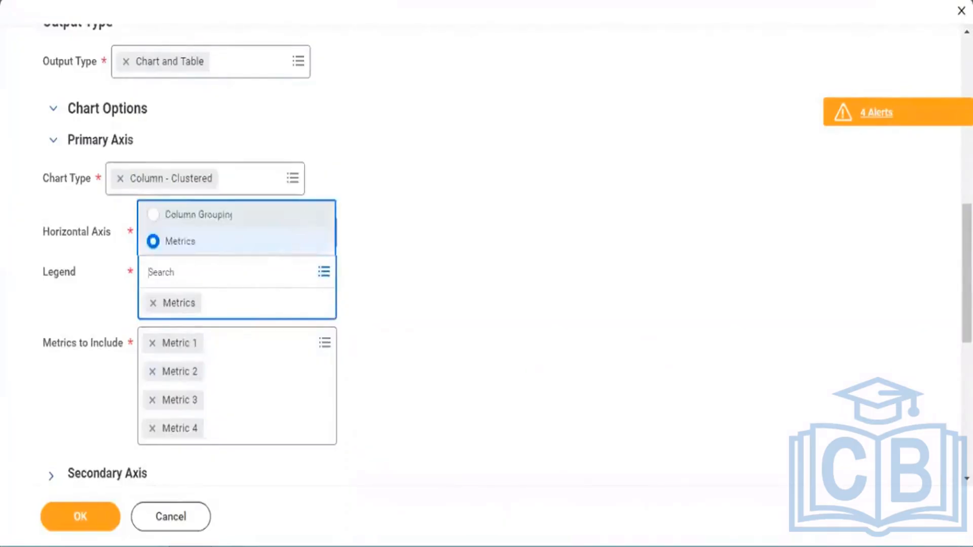
pyautogui.click(196, 215)
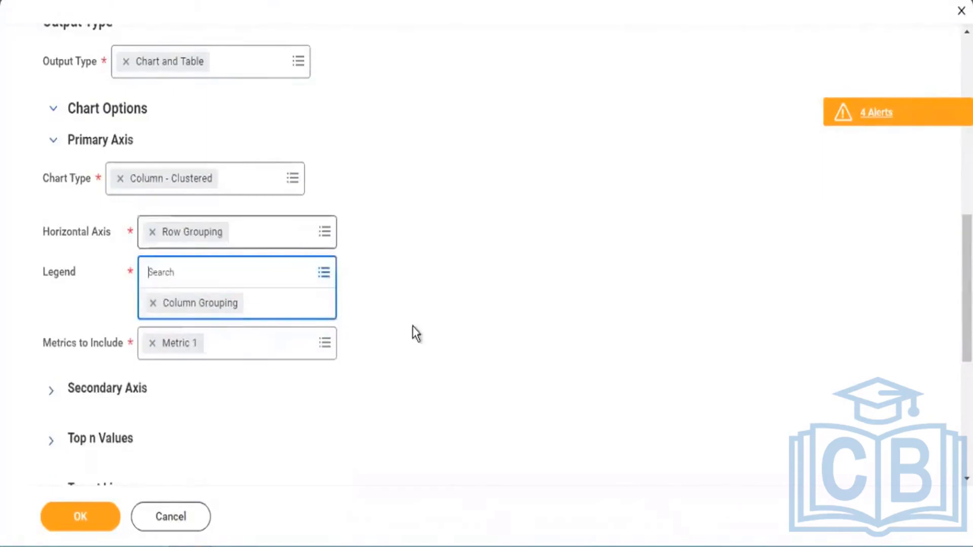
pyautogui.click(396, 261)
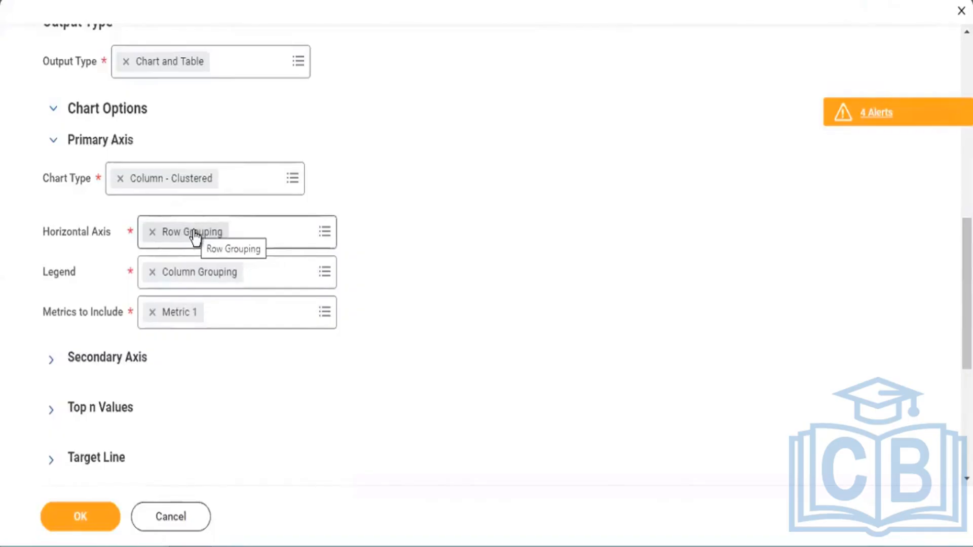
pyautogui.click(82, 518)
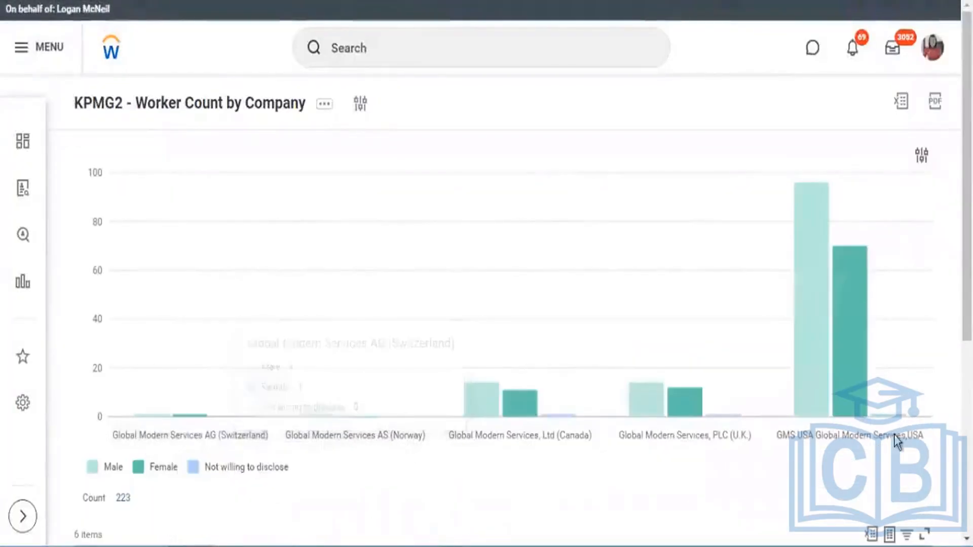
# Examine the gender columns per company in the report's chart, and compare them with the counts in the table below
pyautogui.moveTo(897, 441)
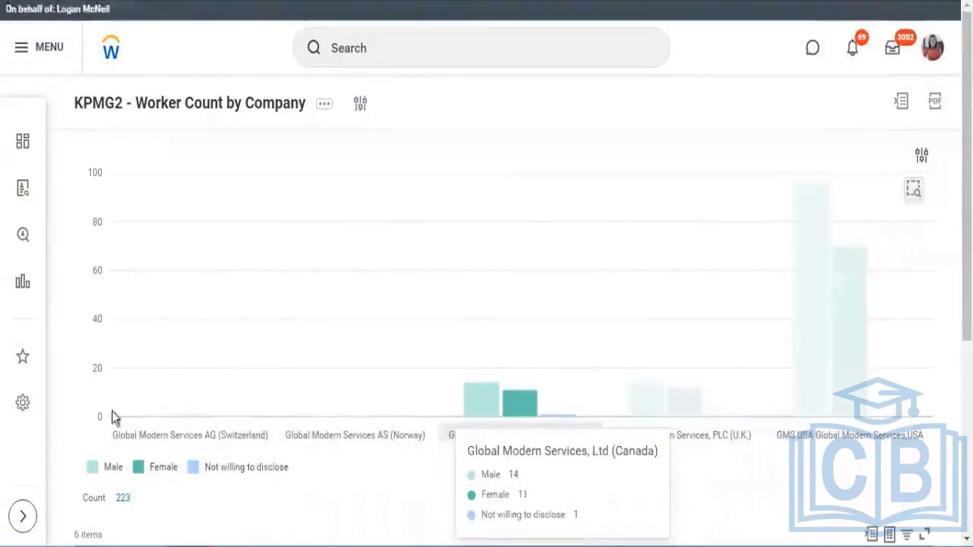
pyautogui.scroll(-2, 102, 355)
pyautogui.scroll(-2, 333, 248)
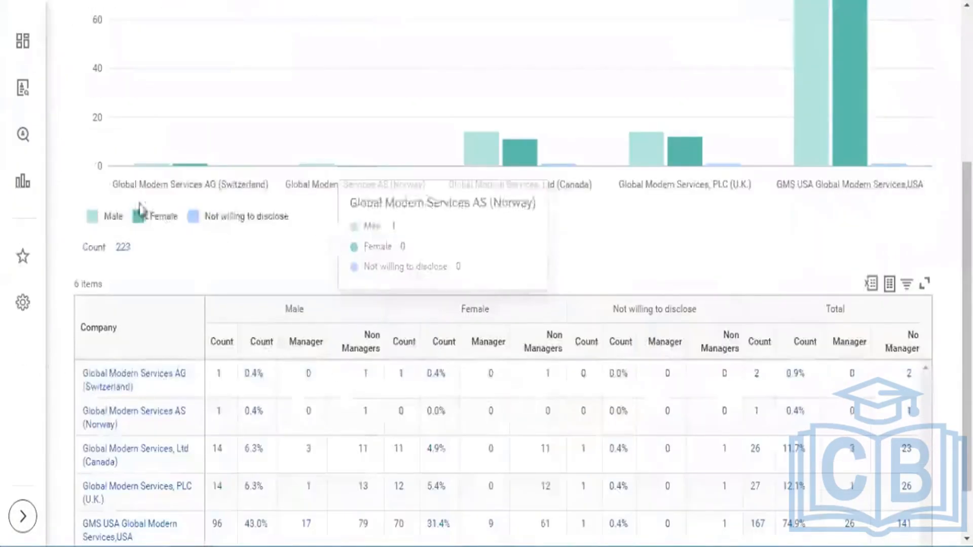
pyautogui.scroll(2, 100, 99)
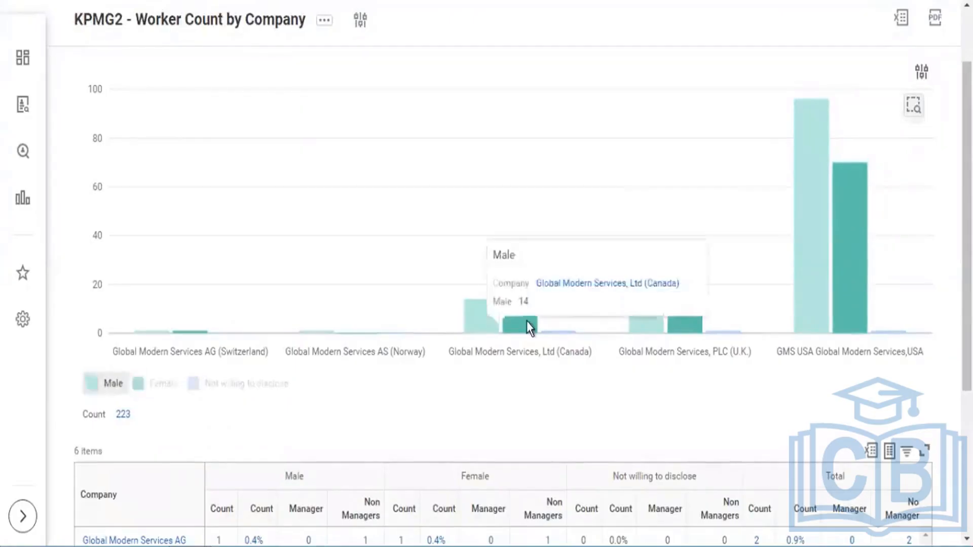
pyautogui.scroll(-2, 527, 320)
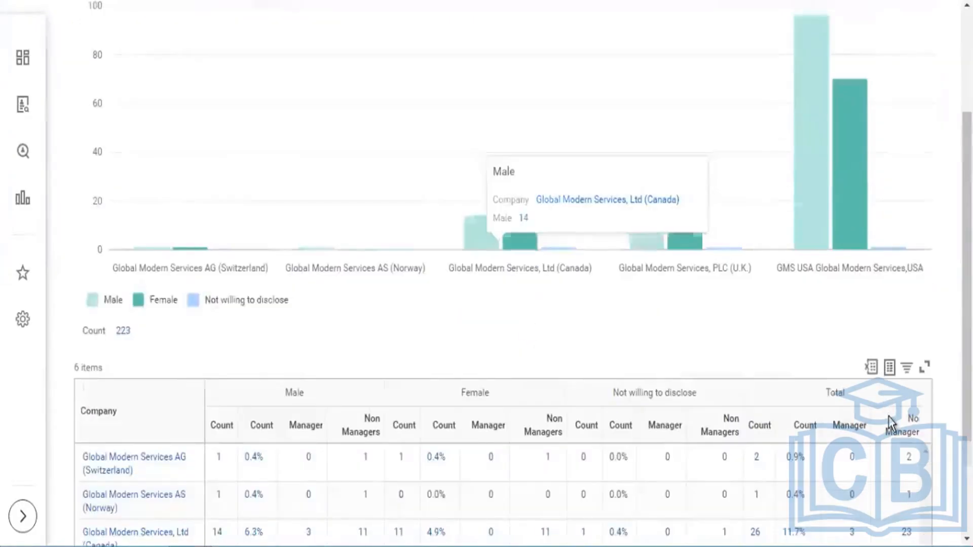
pyautogui.scroll(-4, 882, 395)
pyautogui.scroll(2, 841, 283)
pyautogui.scroll(5, 831, 283)
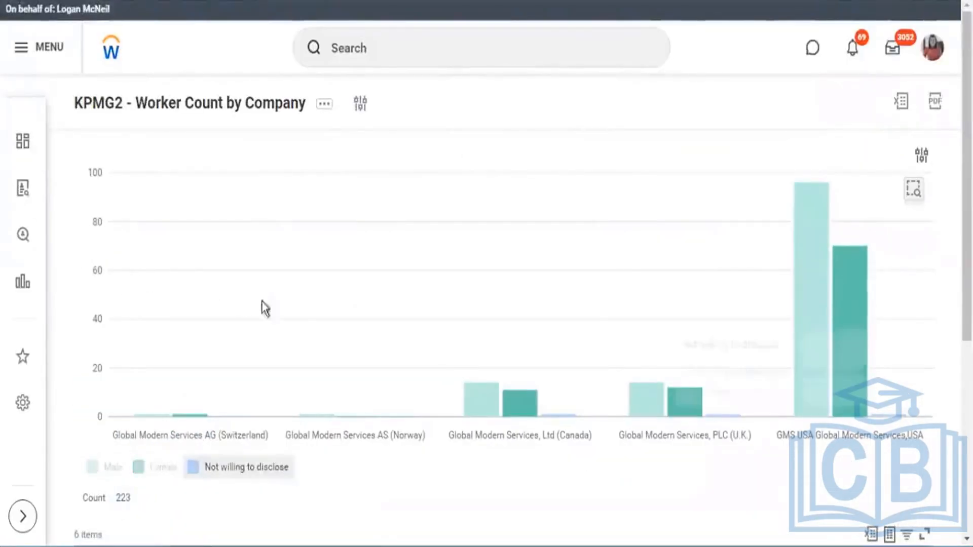
pyautogui.scroll(-4, 847, 213)
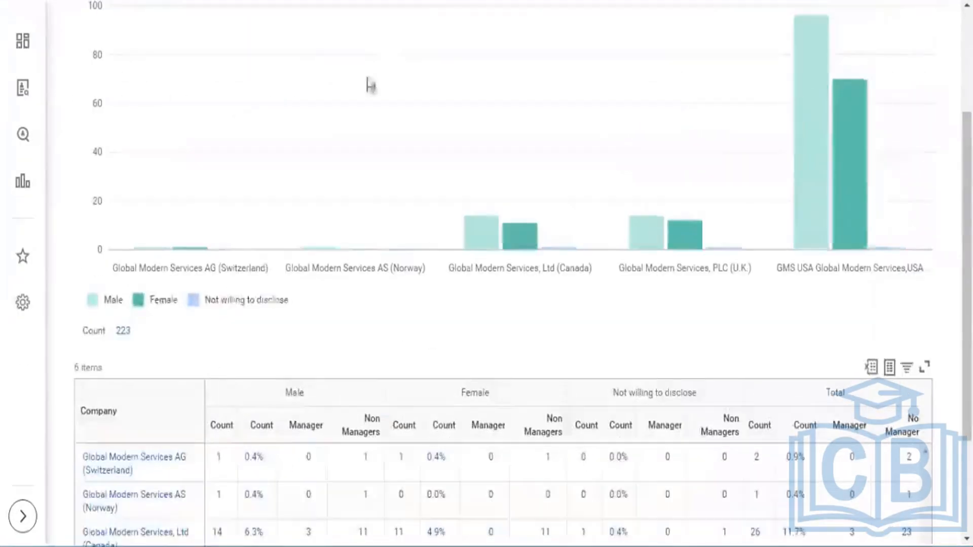
pyautogui.moveTo(147, 269)
pyautogui.scroll(4, 434, 108)
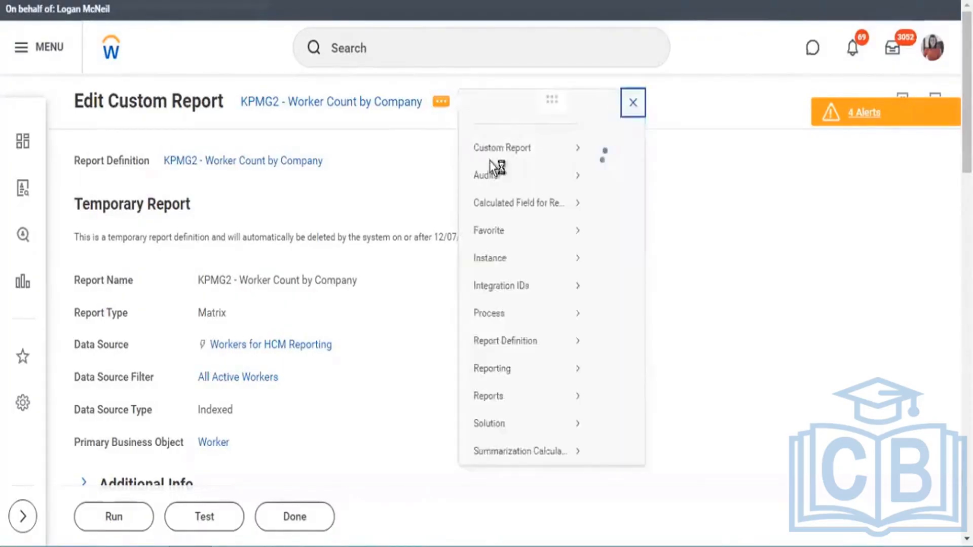
# Reopen the KPMG2 - Worker Count by Company custom report for editing
pyautogui.moveTo(496, 163)
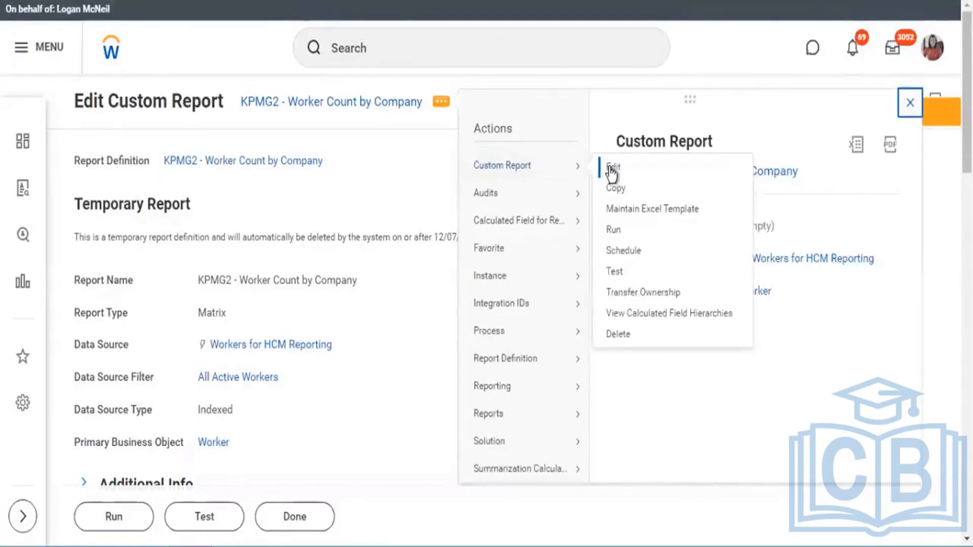
pyautogui.click(611, 170)
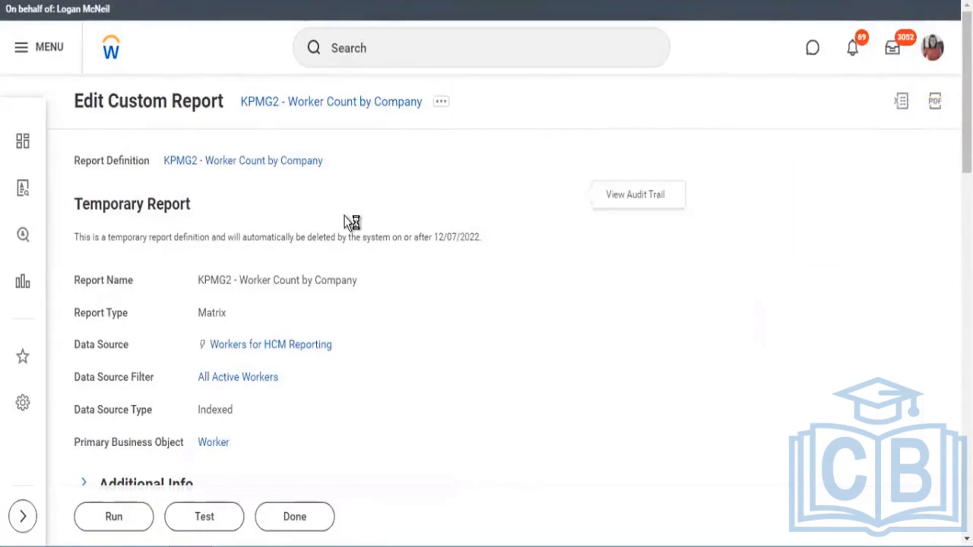
pyautogui.scroll(-2, 350, 212)
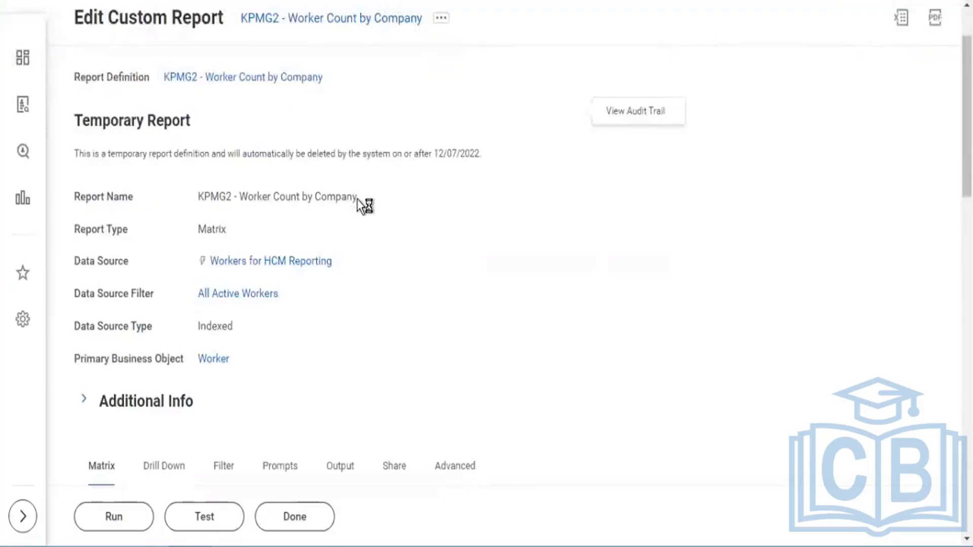
pyautogui.scroll(-6, 357, 199)
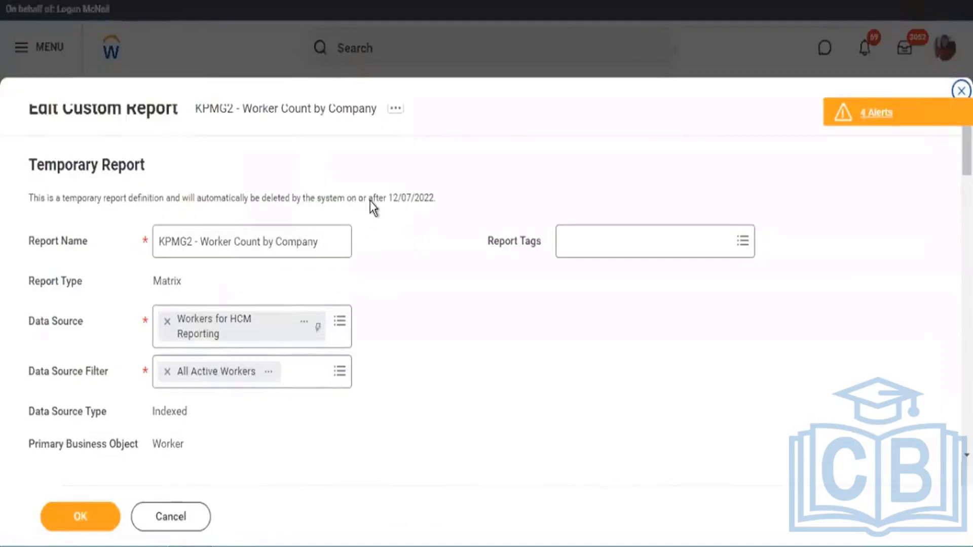
pyautogui.scroll(-6, 370, 202)
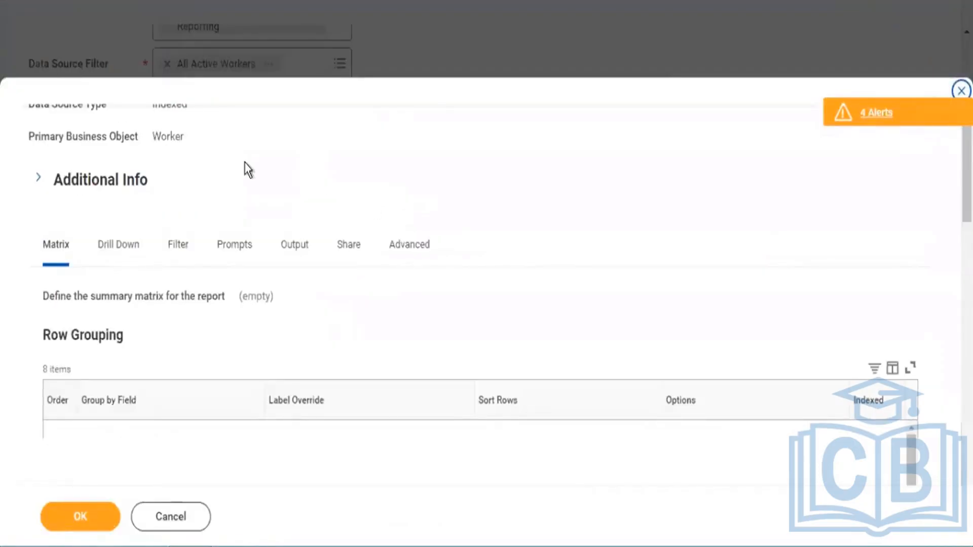
# Review the row grouping and the fields to summarize in the matrix definition, and return to the output settings
pyautogui.scroll(-10, 695, 223)
pyautogui.scroll(-8, 612, 234)
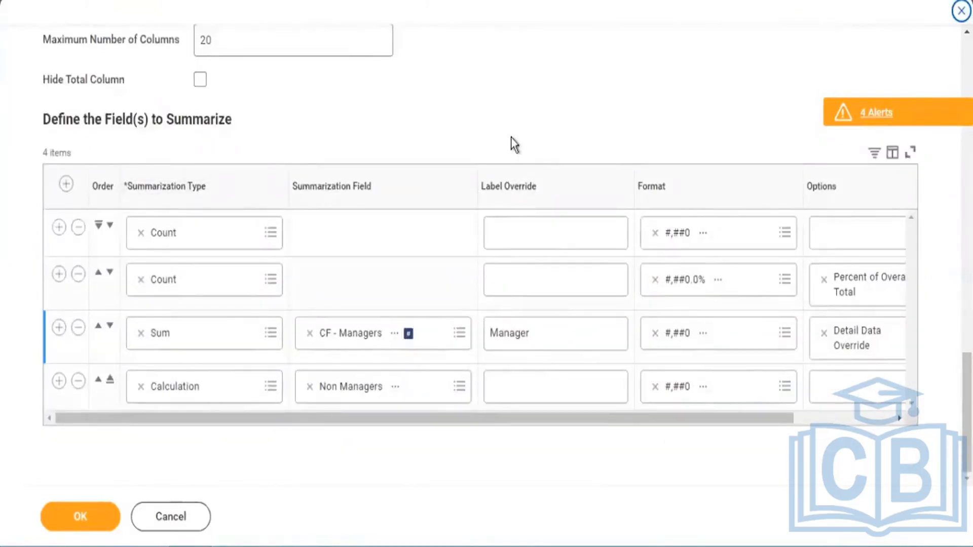
pyautogui.scroll(15, 333, 148)
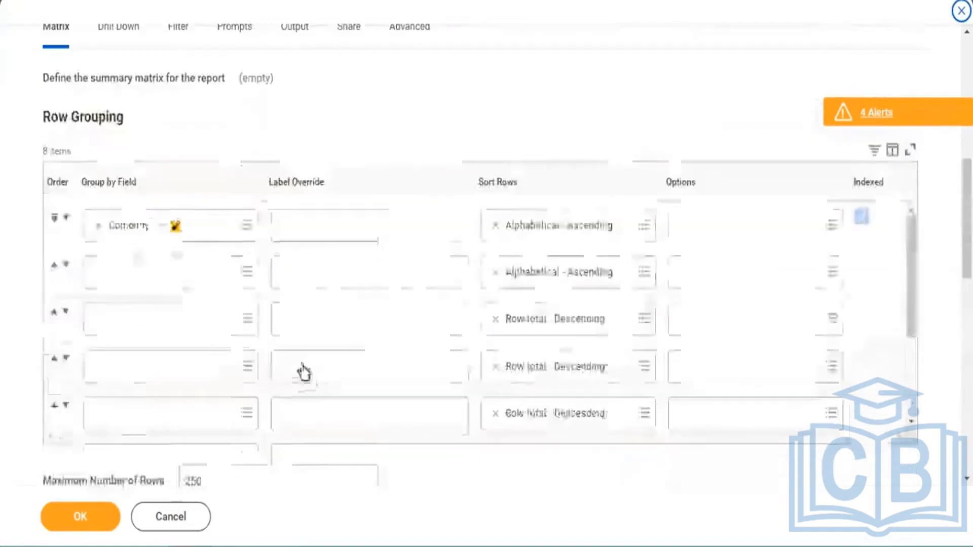
pyautogui.scroll(5, 340, 345)
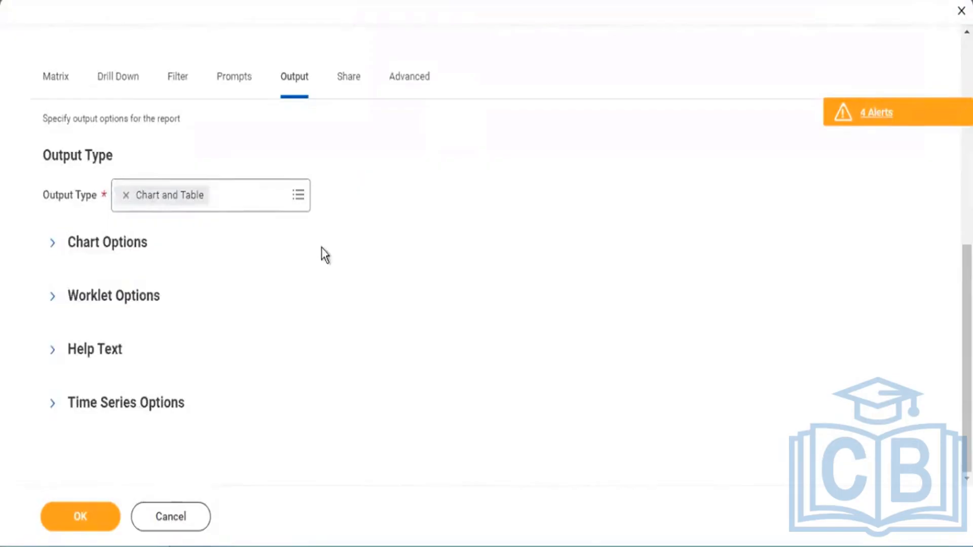
# Expand the output's Chart Options, and review the primary axis settings for horizontal axis, legend and metrics to include
pyautogui.click(53, 242)
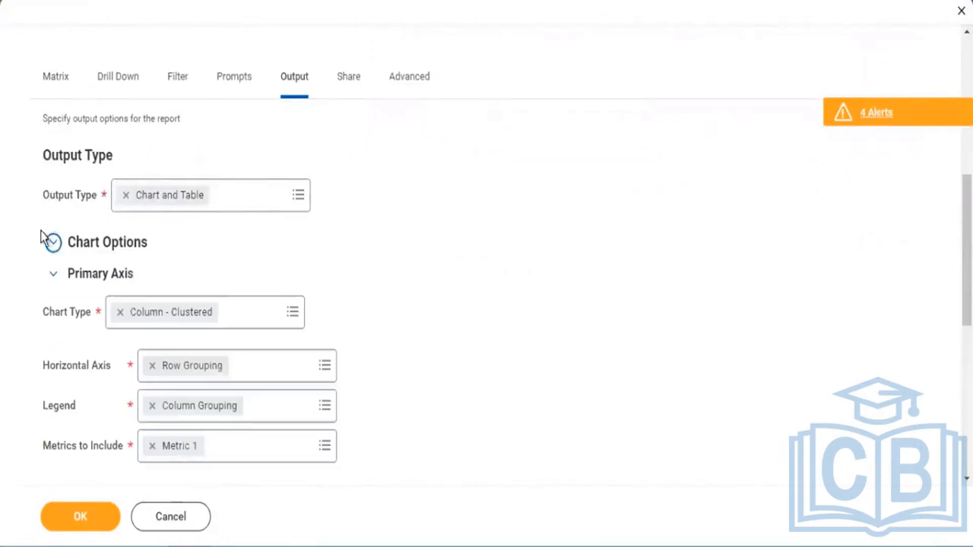
pyautogui.scroll(-2, 48, 283)
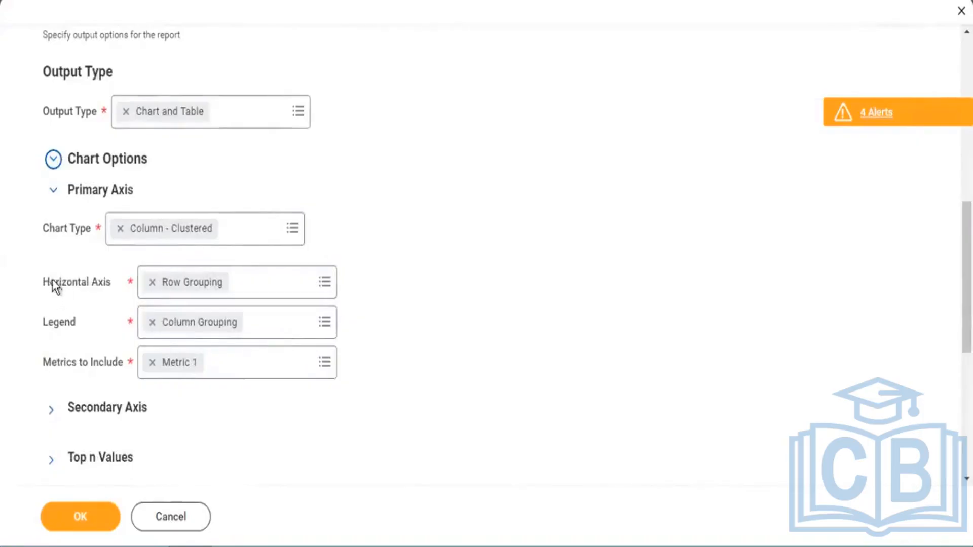
pyautogui.moveTo(82, 282); pyautogui.dragTo(74, 291)
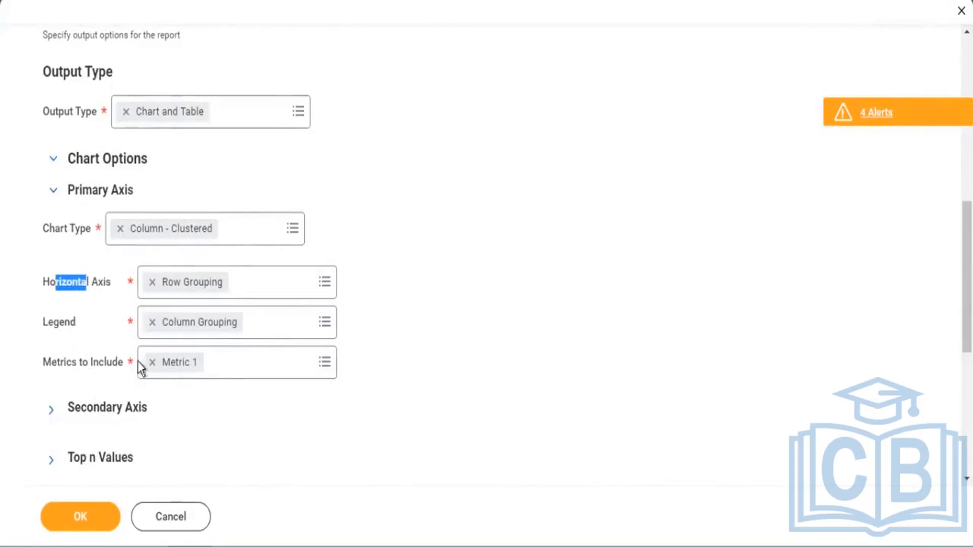
pyautogui.scroll(-2, 53, 332)
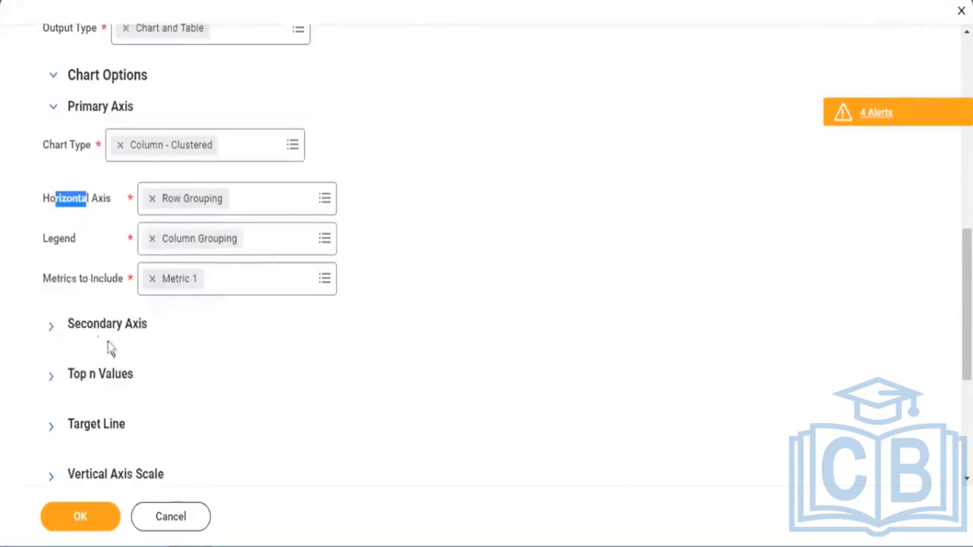
# Add a secondary axis to the report's chart and include Metric 3 on it
pyautogui.click(77, 332)
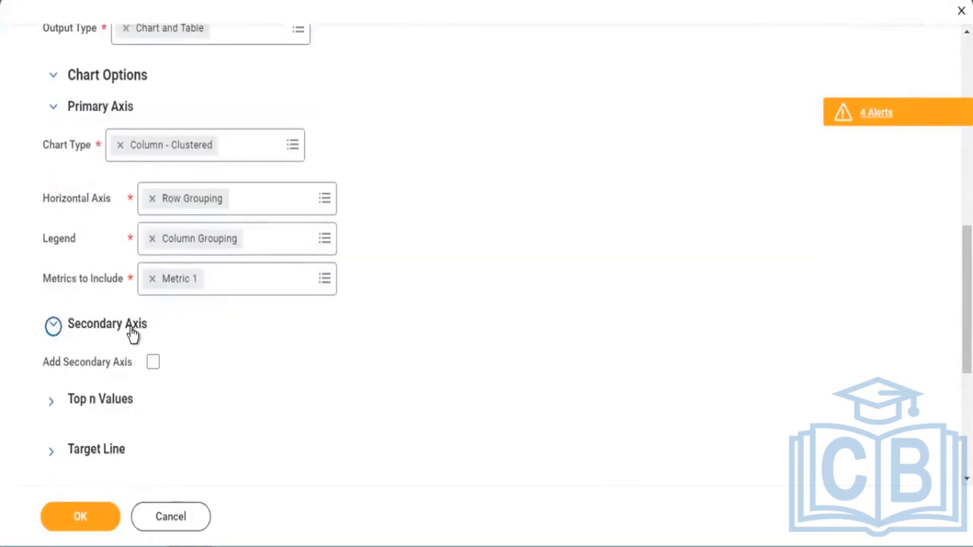
pyautogui.click(53, 327)
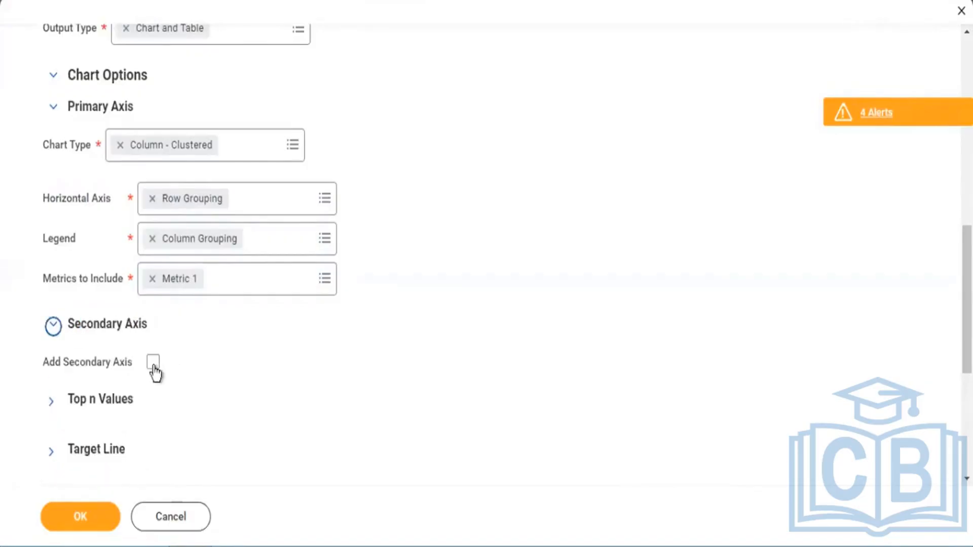
pyautogui.click(153, 363)
pyautogui.scroll(-2, 313, 313)
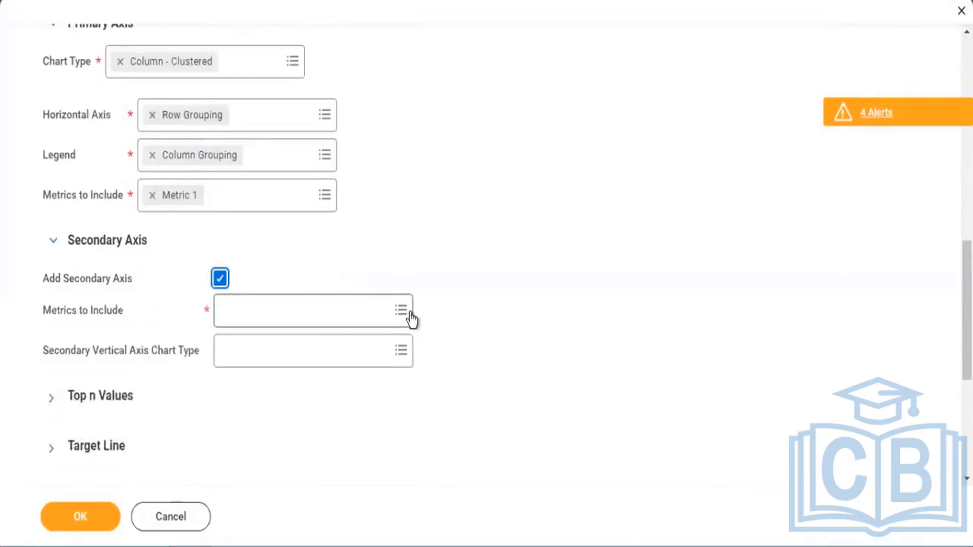
pyautogui.click(411, 318)
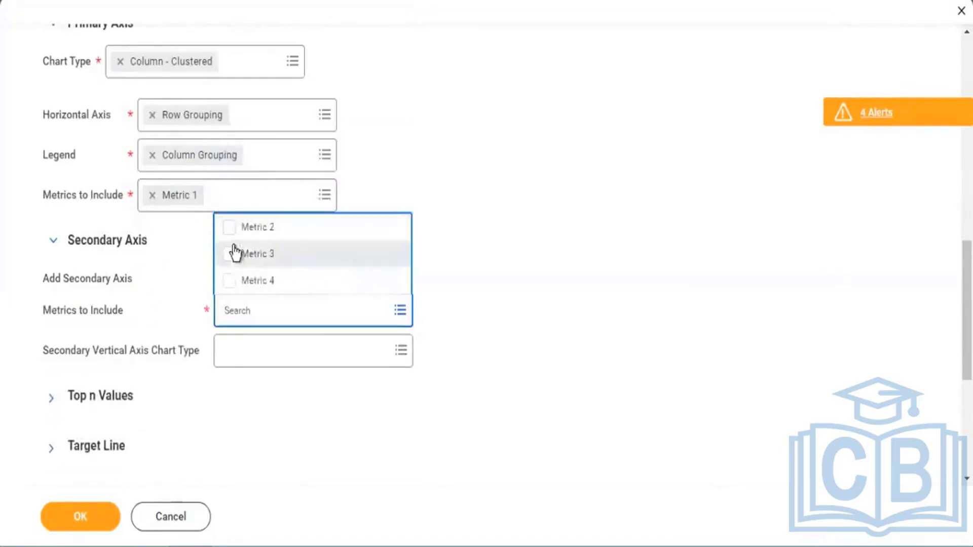
pyautogui.click(262, 261)
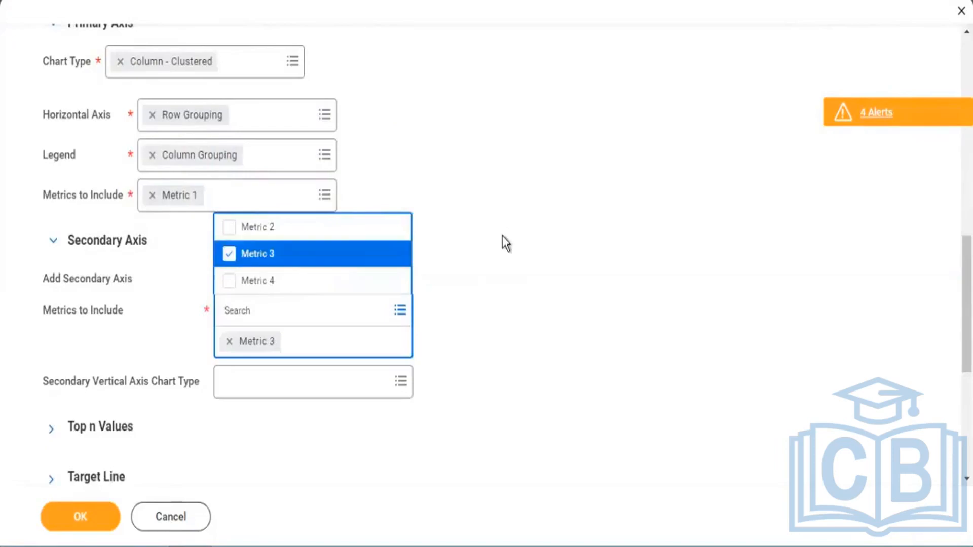
pyautogui.click(485, 258)
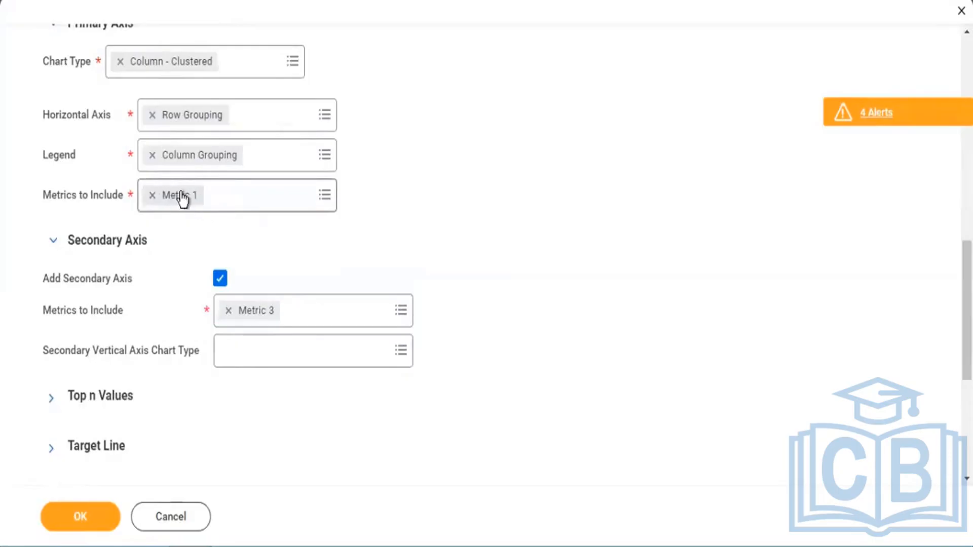
# Set the secondary vertical axis chart type to Line
pyautogui.moveTo(63, 310); pyautogui.dragTo(115, 312)
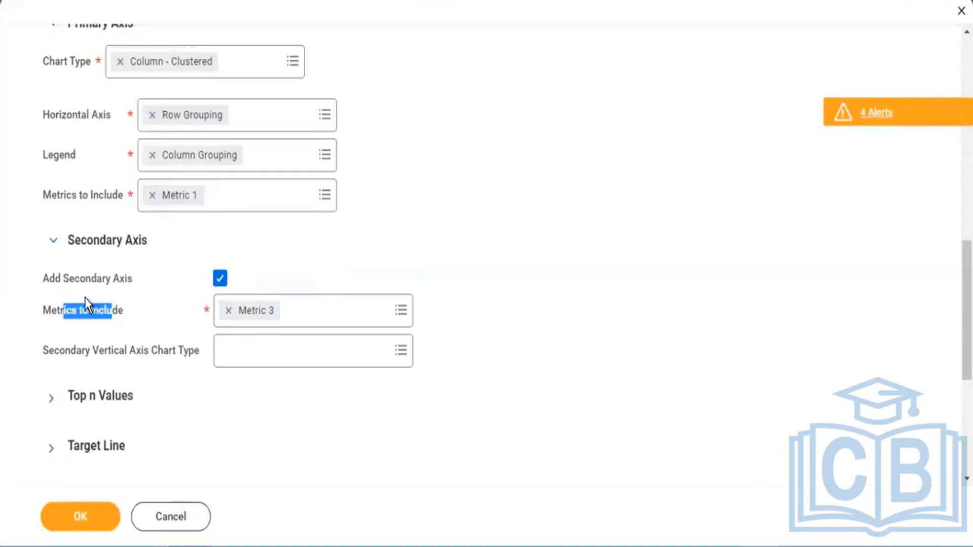
pyautogui.click(403, 361)
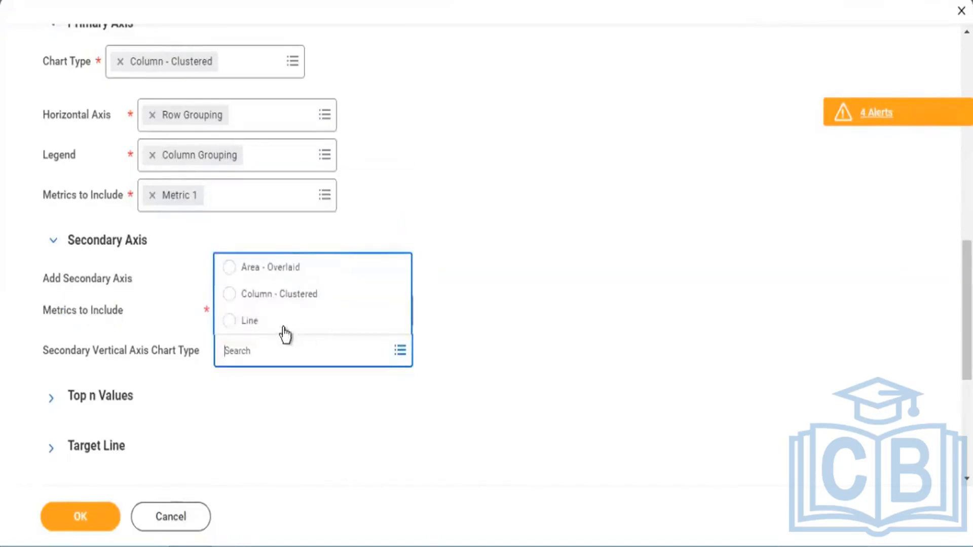
pyautogui.click(227, 324)
pyautogui.click(535, 283)
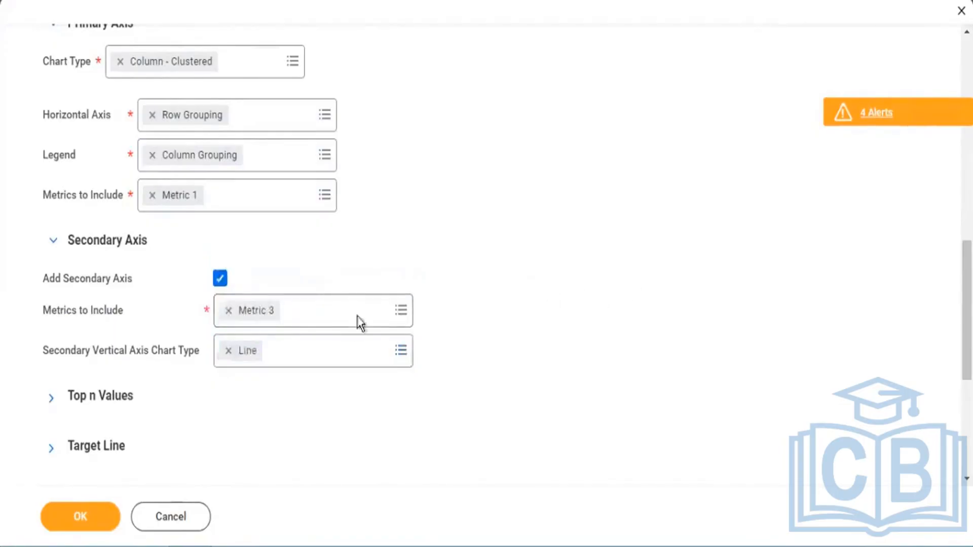
# Save the report definition and rerun KPMG2 - Worker Count by Company with all prompts left blank
pyautogui.click(89, 517)
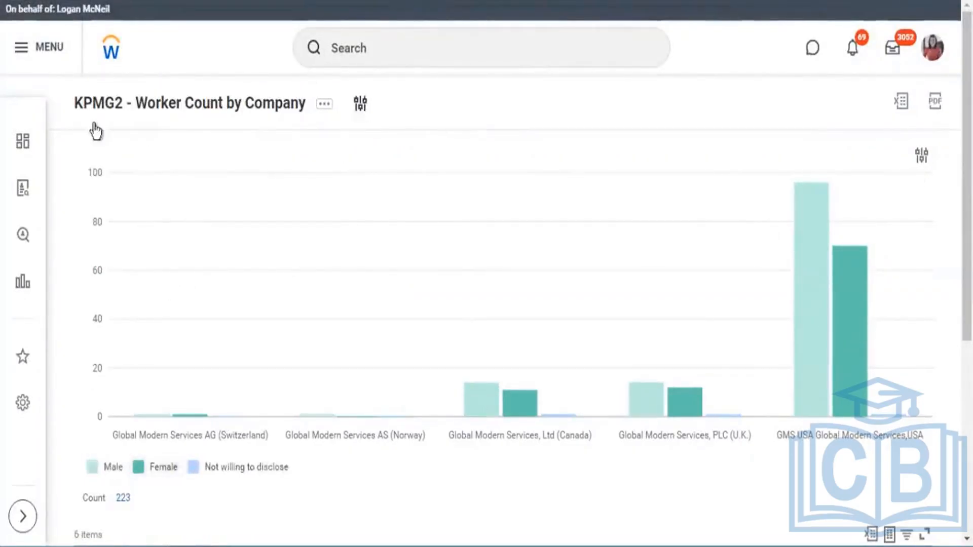
pyautogui.click(360, 104)
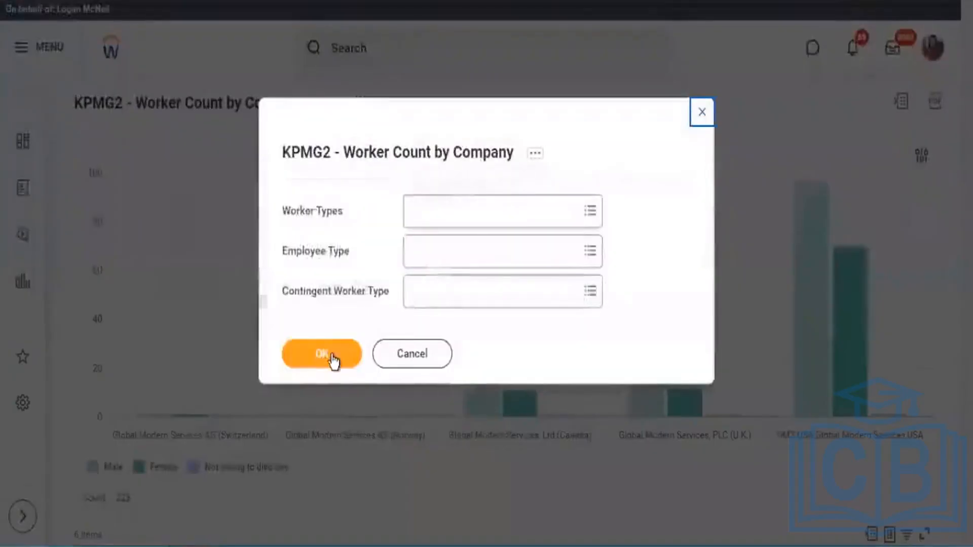
pyautogui.click(334, 361)
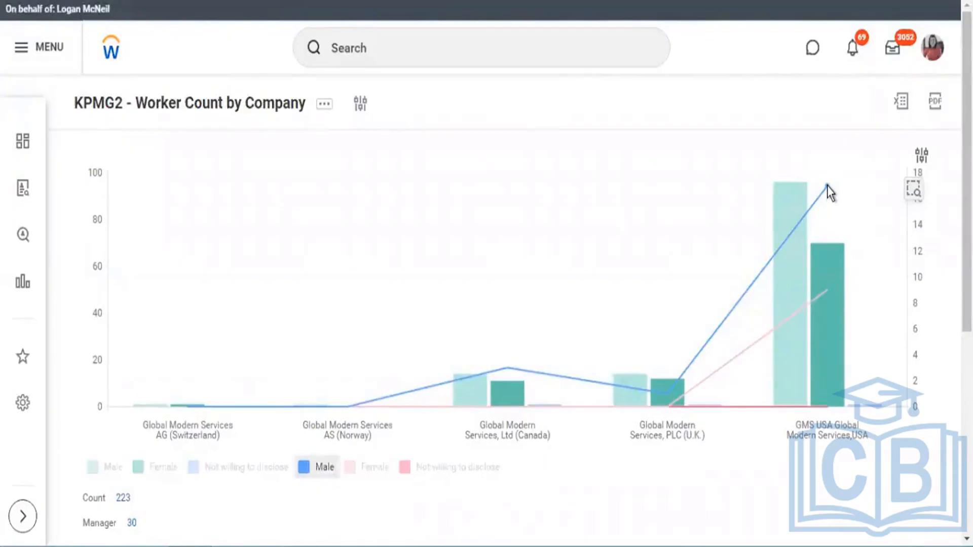
# Examine the Male and Female lines plotted against the chart's secondary axis, and view the summary table below
pyautogui.moveTo(827, 186)
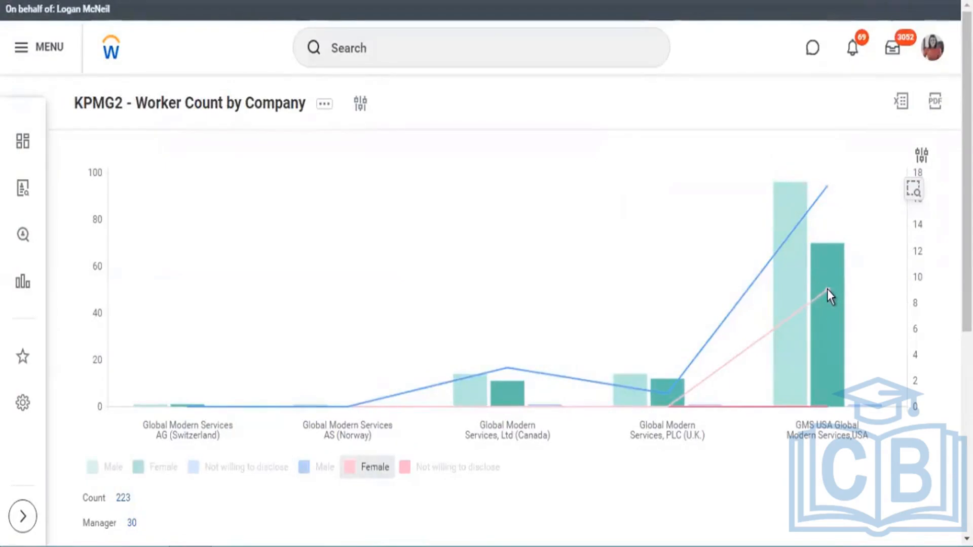
pyautogui.moveTo(827, 289)
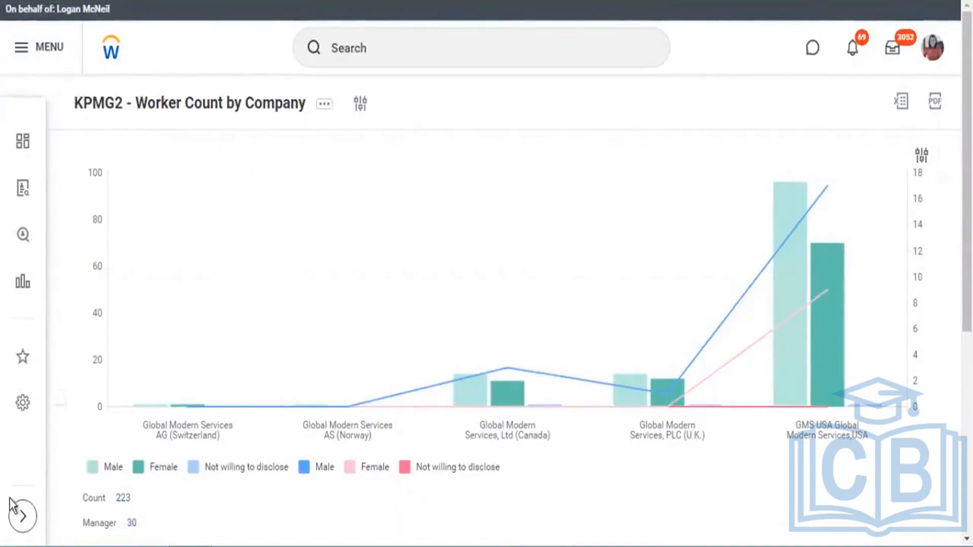
pyautogui.scroll(-5, 398, 380)
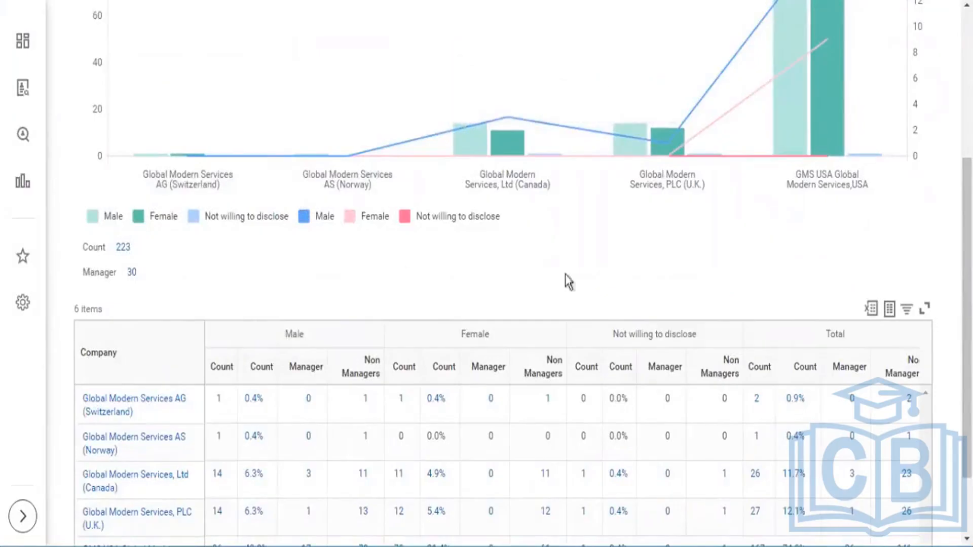
# Isolate the chart's column and line series one by one through the legend, for Male, Female and Not willing to disclose
pyautogui.click(144, 218)
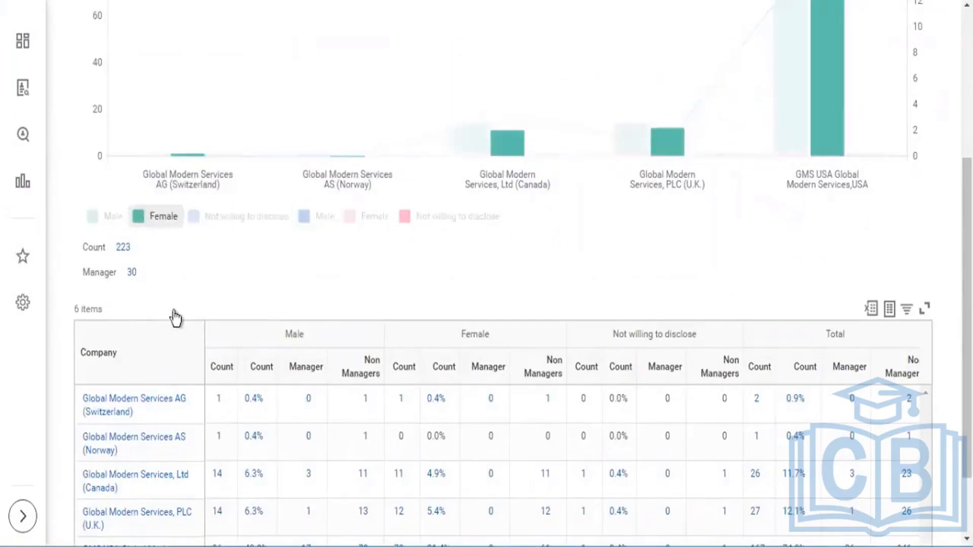
pyautogui.click(516, 145)
pyautogui.click(397, 217)
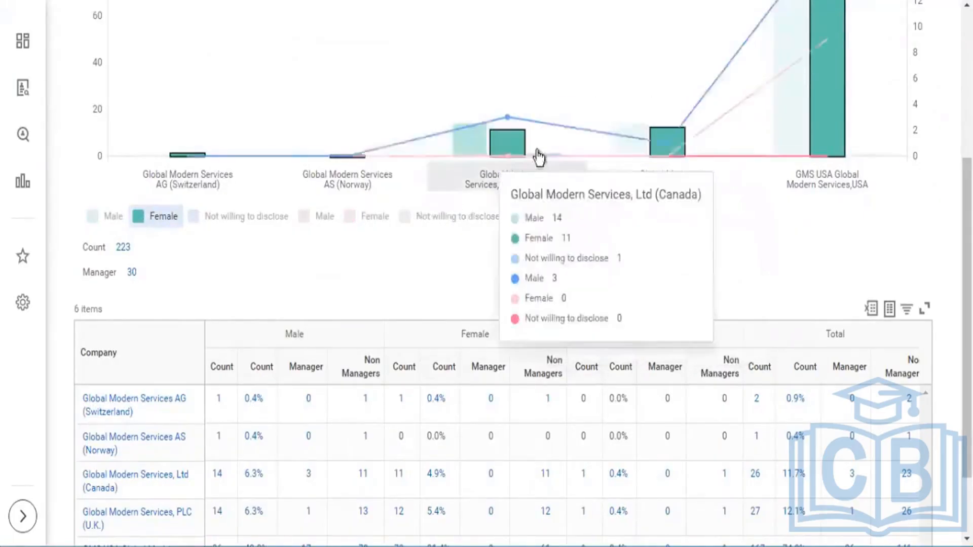
pyautogui.click(215, 223)
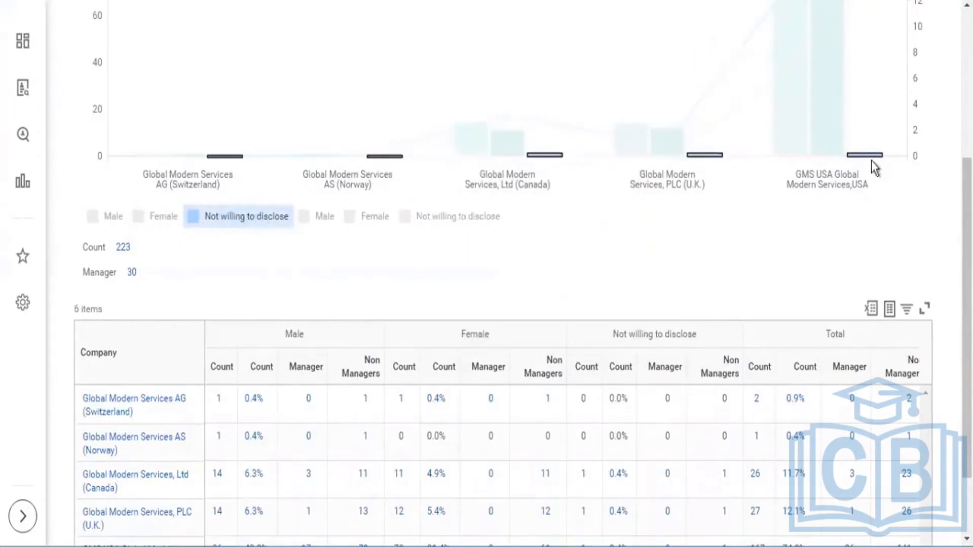
pyautogui.click(116, 219)
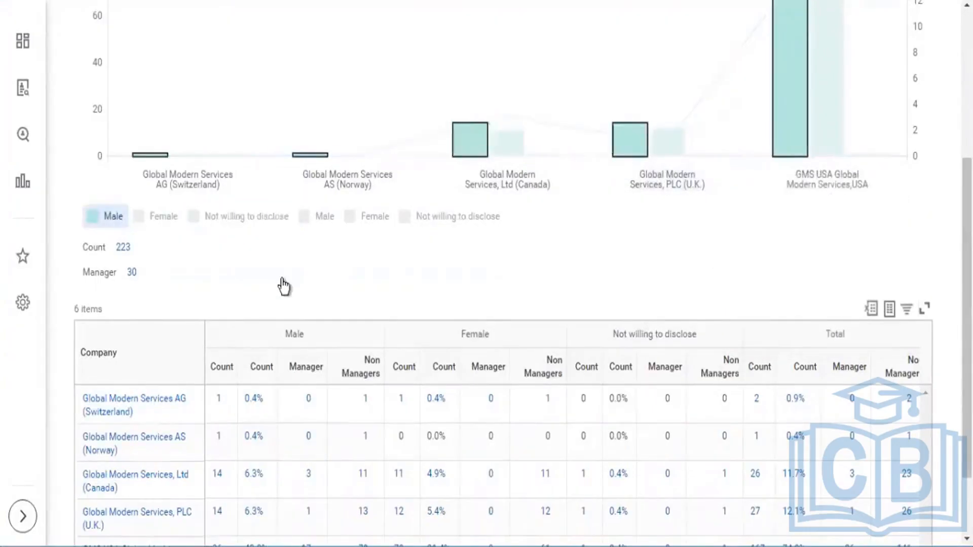
pyautogui.scroll(2, 213, 309)
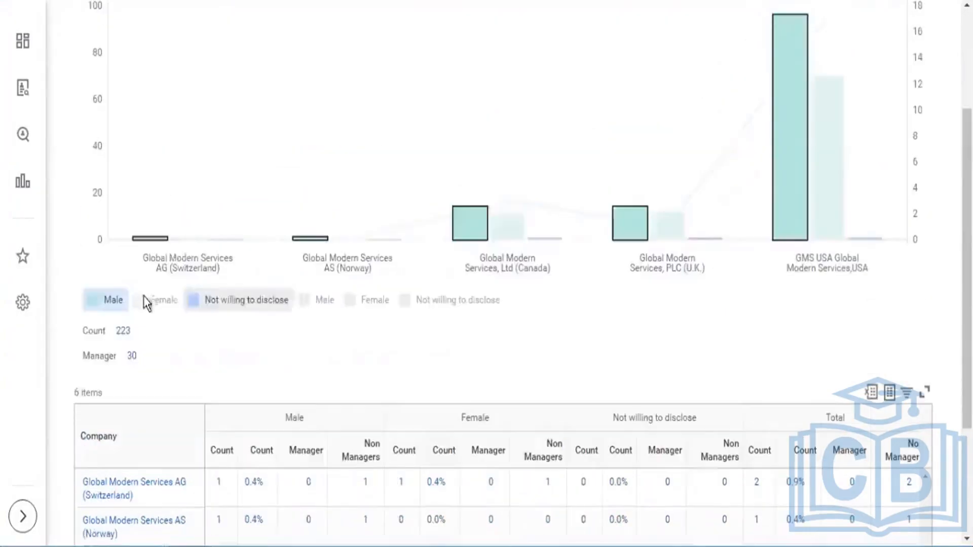
pyautogui.click(160, 304)
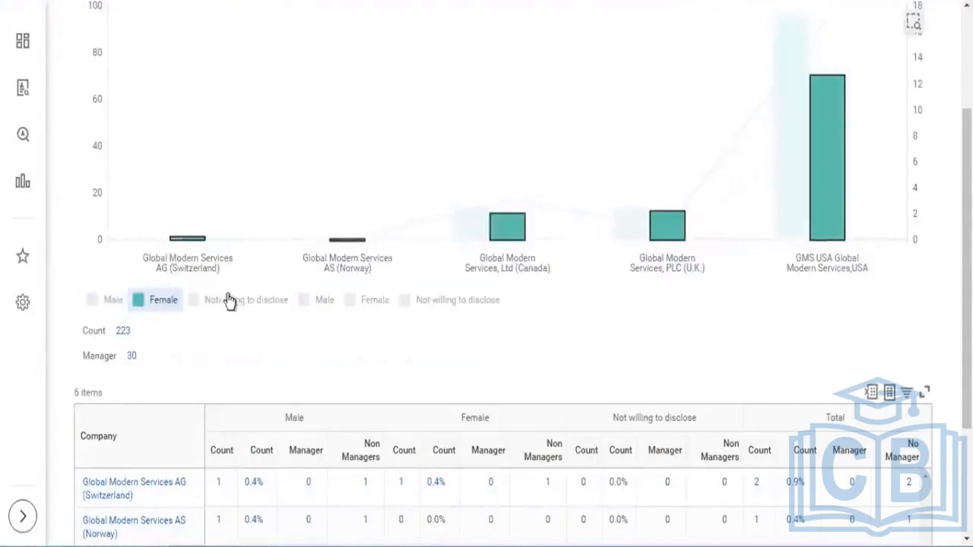
pyautogui.click(244, 304)
pyautogui.click(327, 303)
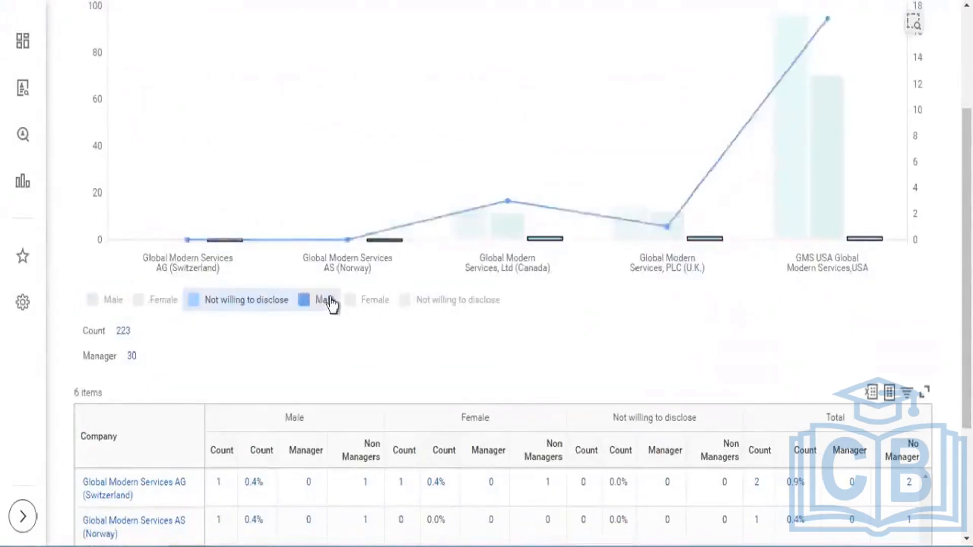
pyautogui.click(372, 301)
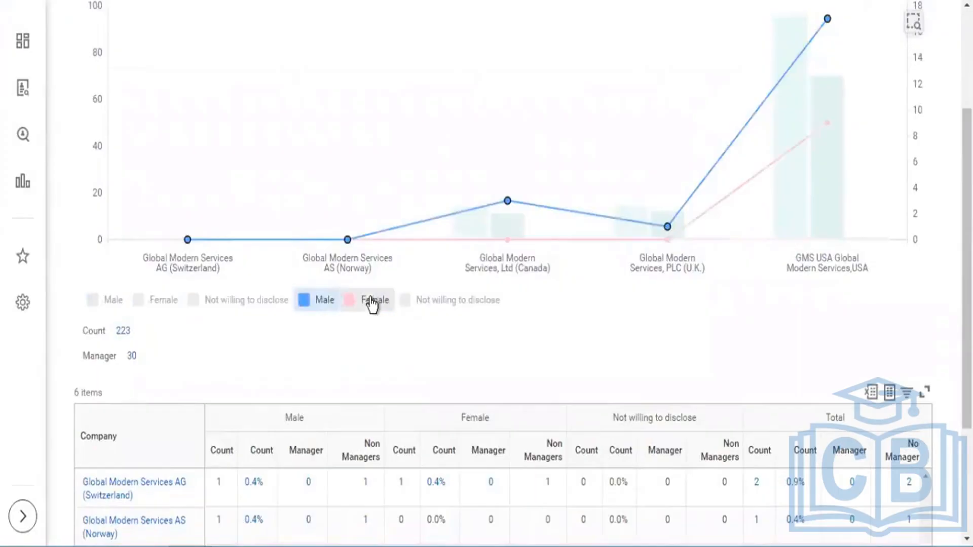
pyautogui.click(446, 301)
# Return to editing the custom report and expand the Chart Options in its output settings
pyautogui.click(375, 300)
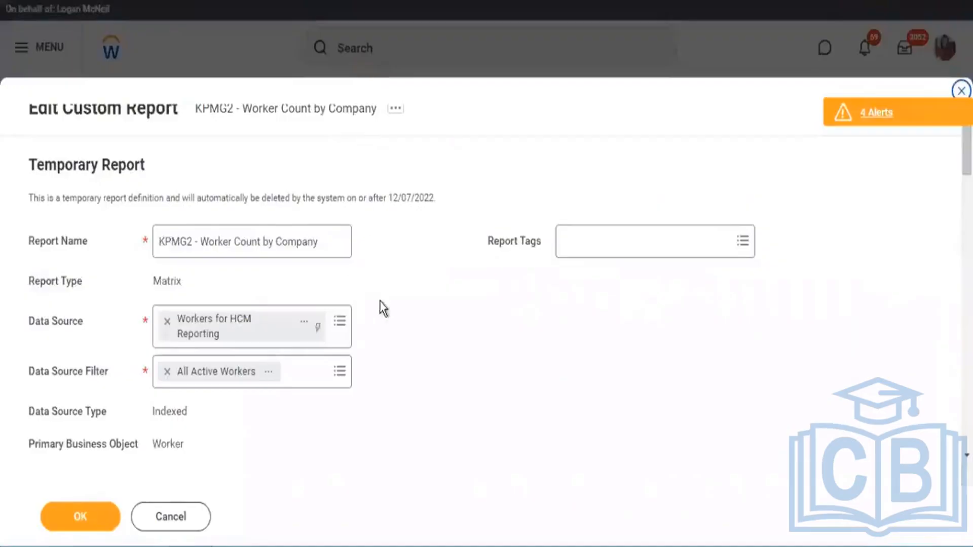
pyautogui.scroll(-8, 379, 301)
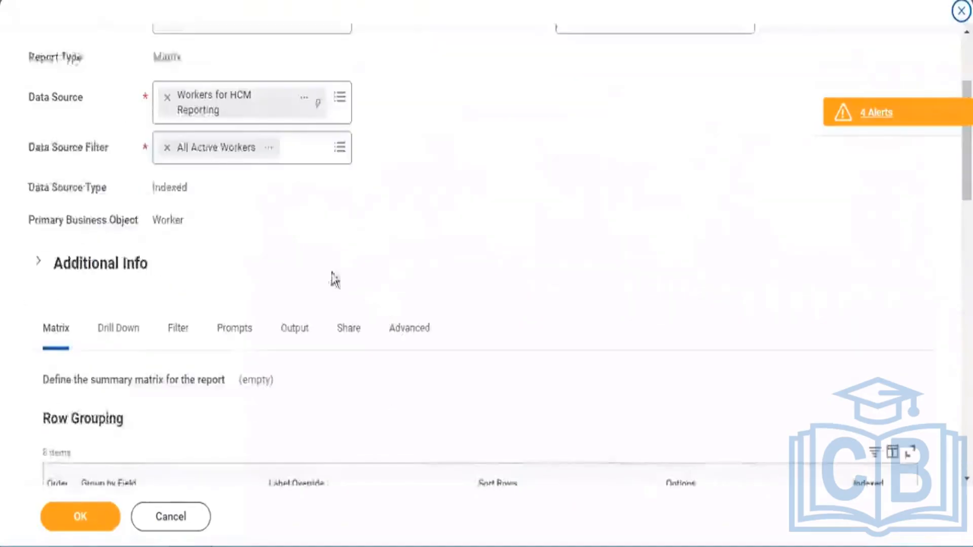
pyautogui.click(298, 171)
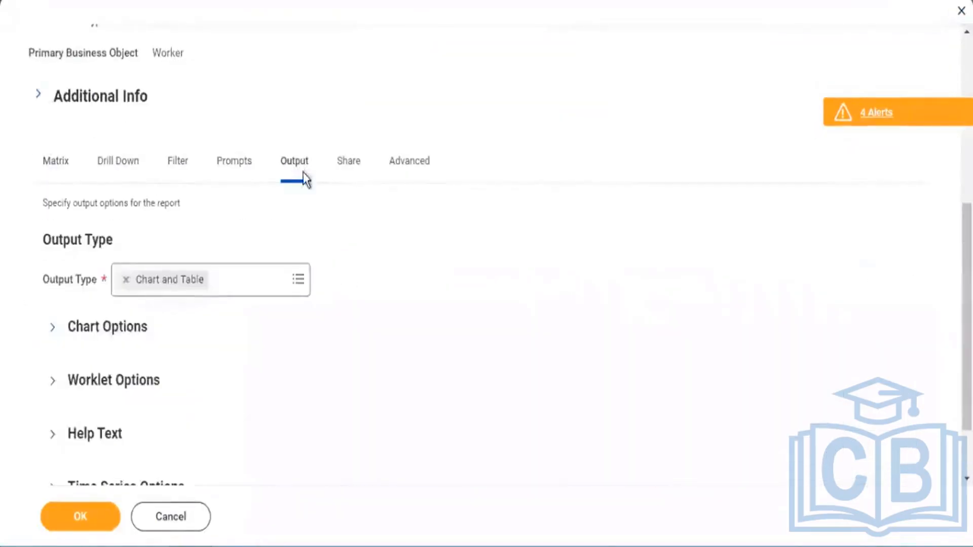
pyautogui.scroll(-2, 414, 245)
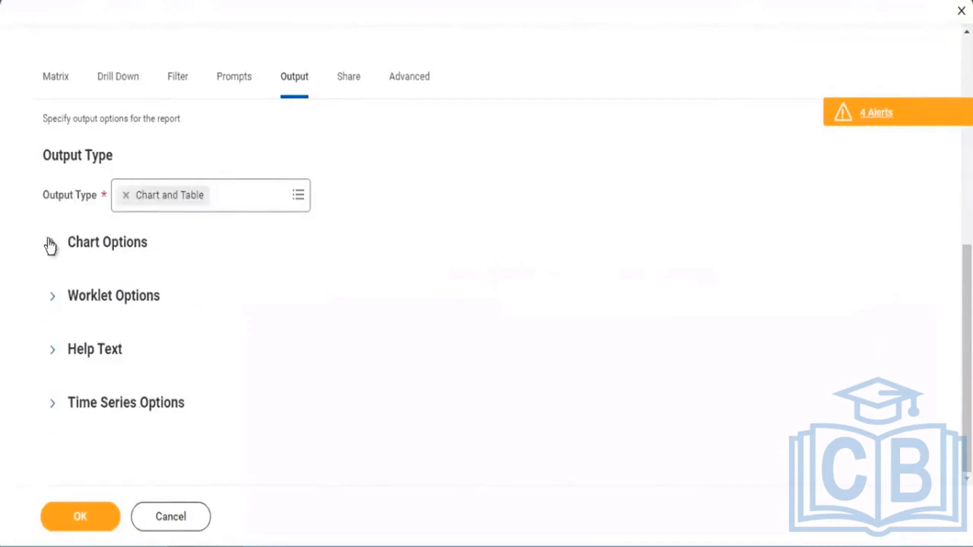
pyautogui.scroll(-7, 363, 281)
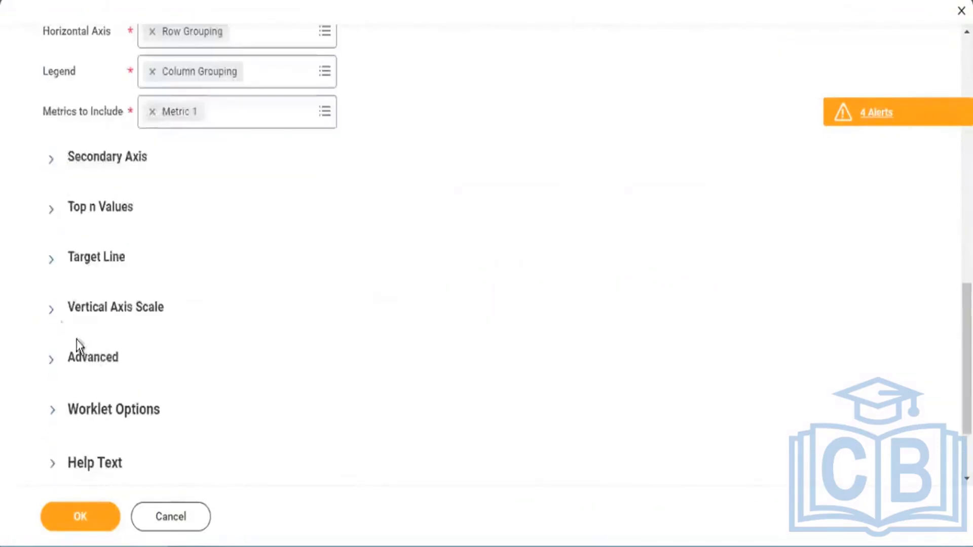
# Title the chart's horizontal axis Company, the vertical axis Worker Count and the secondary vertical axis Manager Count in the advanced chart settings
pyautogui.click(50, 361)
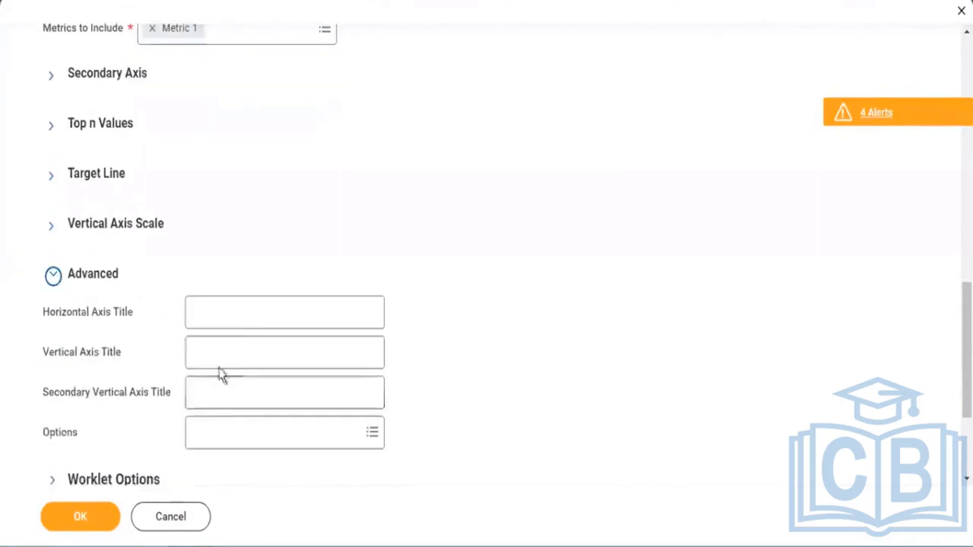
pyautogui.click(241, 321)
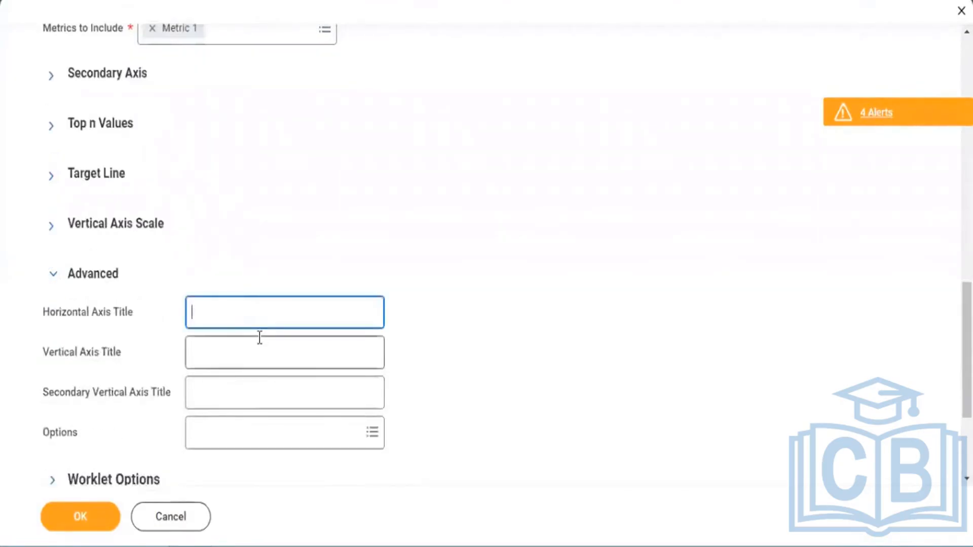
pyautogui.write('Company')
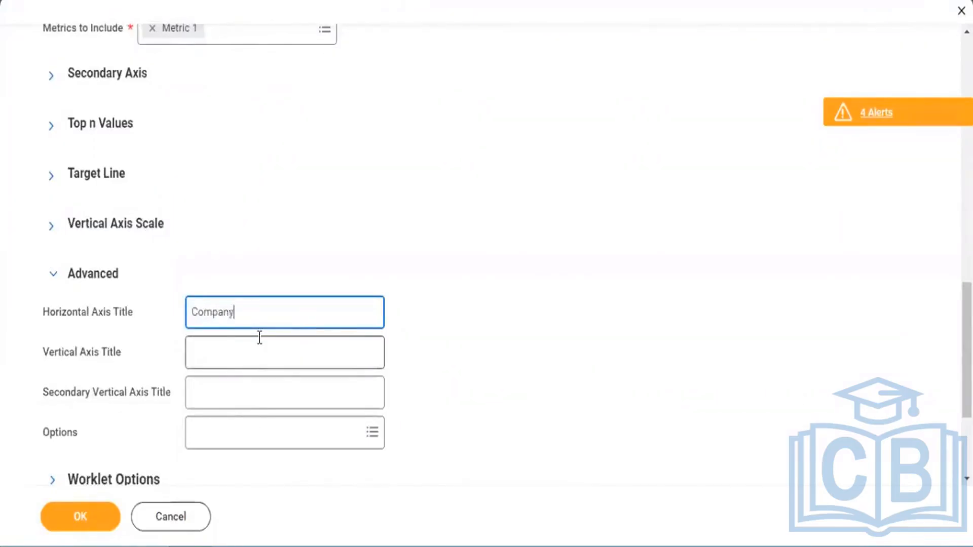
pyautogui.click(218, 357)
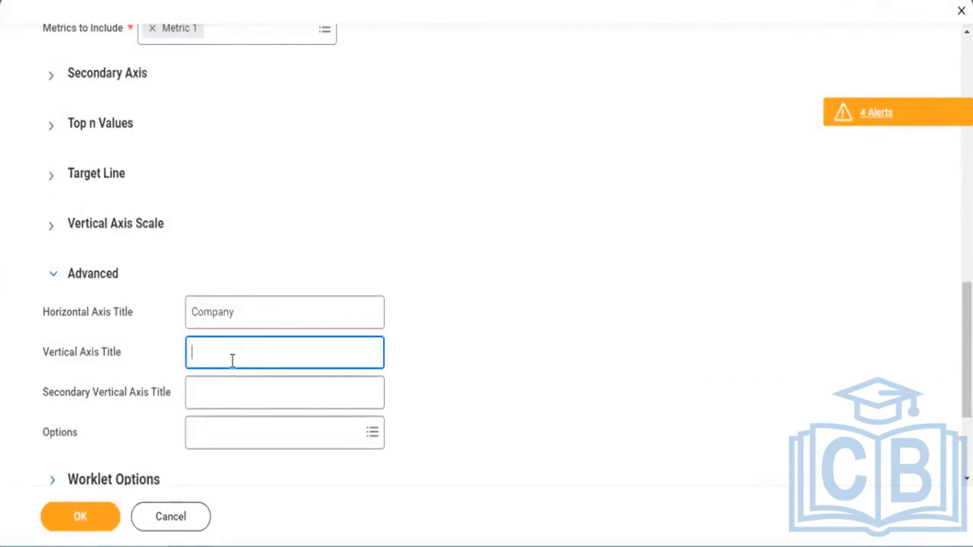
pyautogui.write('Worker Count')
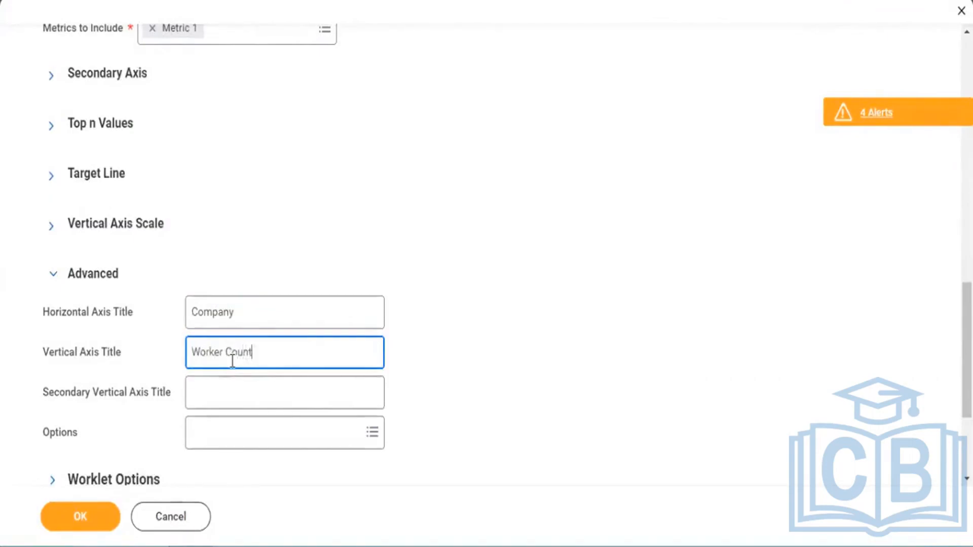
pyautogui.click(240, 394)
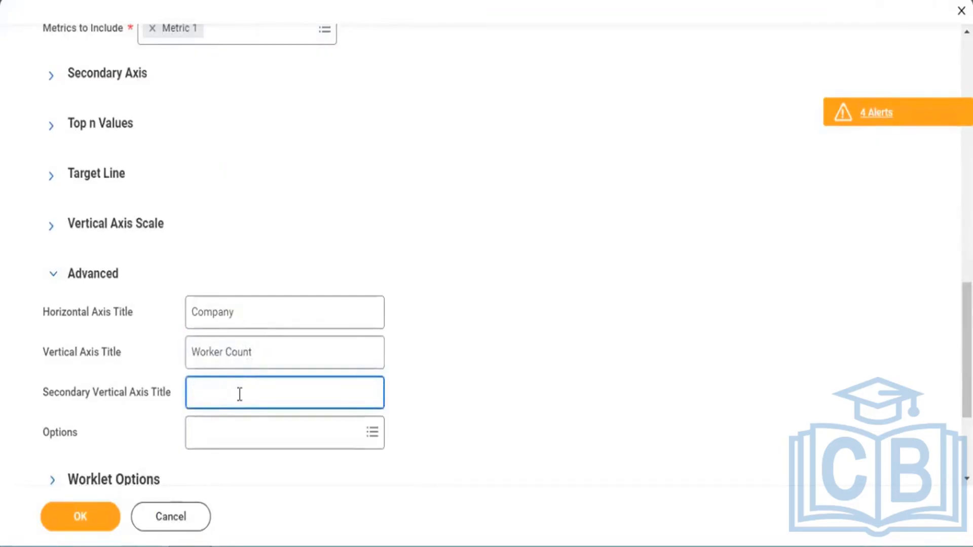
pyautogui.write('Manager Count')
pyautogui.moveTo(61, 441); pyautogui.dragTo(43, 439)
pyautogui.click(205, 430)
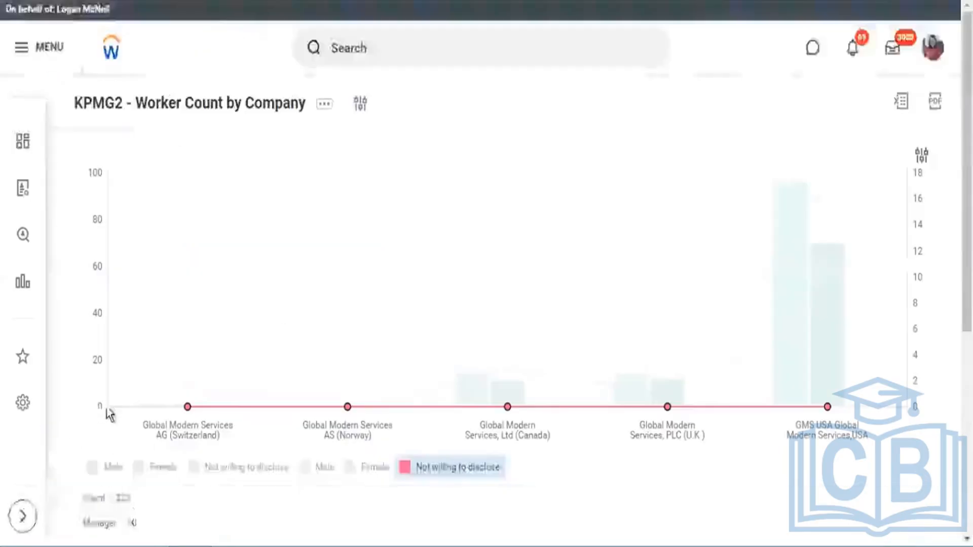
# Set the chart's advanced options to Do Not Display Chart Totals
pyautogui.scroll(-2, 123, 494)
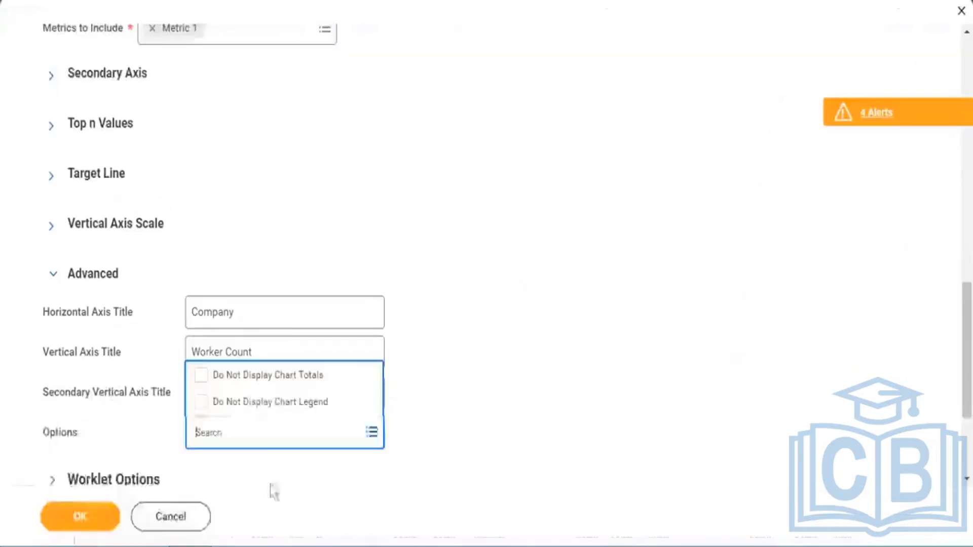
pyautogui.click(202, 379)
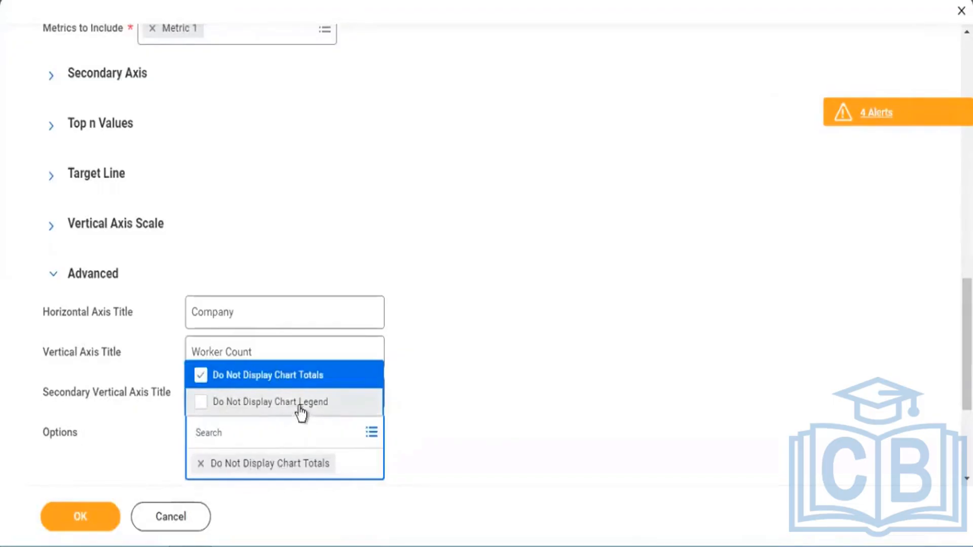
pyautogui.click(472, 399)
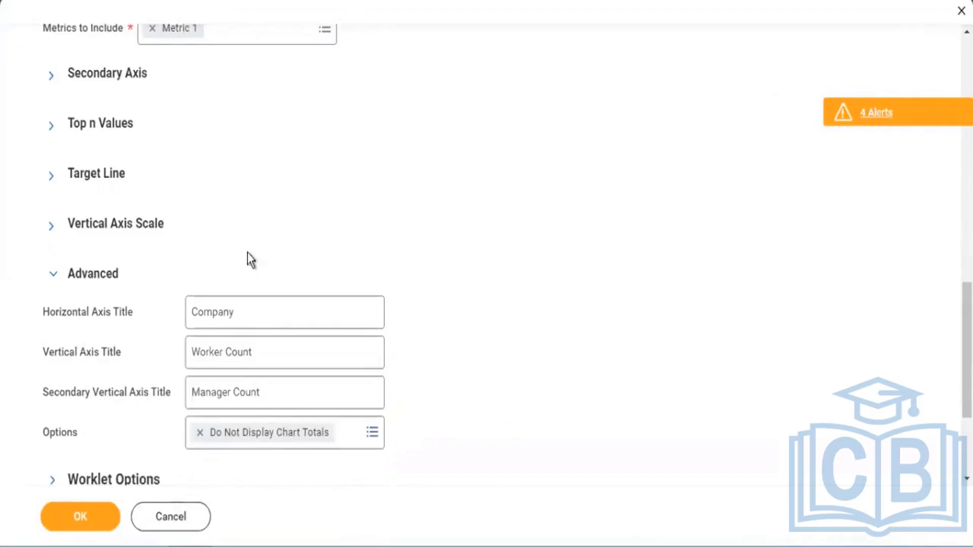
# Configure the chart's target line to display one line for all groups, using the value 10
pyautogui.scroll(2, 268, 267)
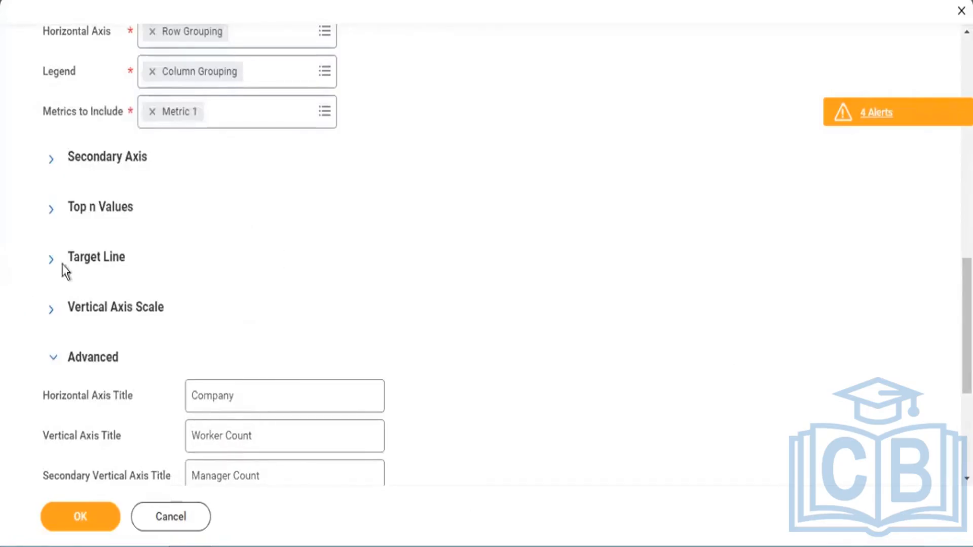
pyautogui.click(43, 282)
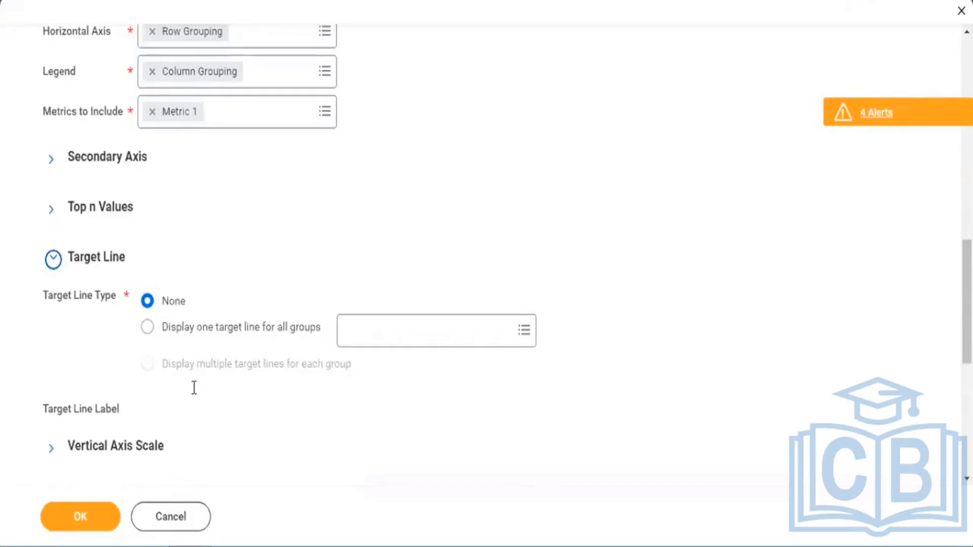
pyautogui.click(187, 342)
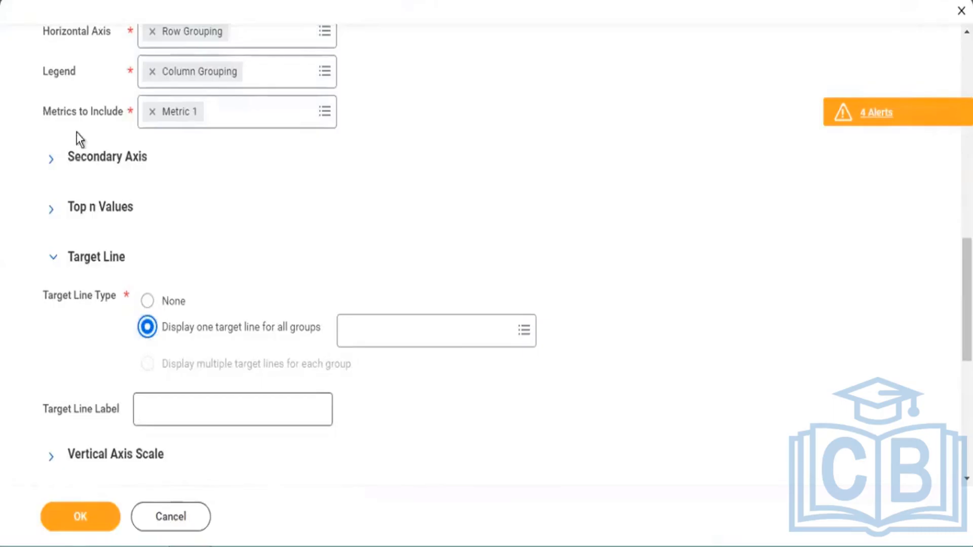
pyautogui.moveTo(162, 364); pyautogui.dragTo(391, 330)
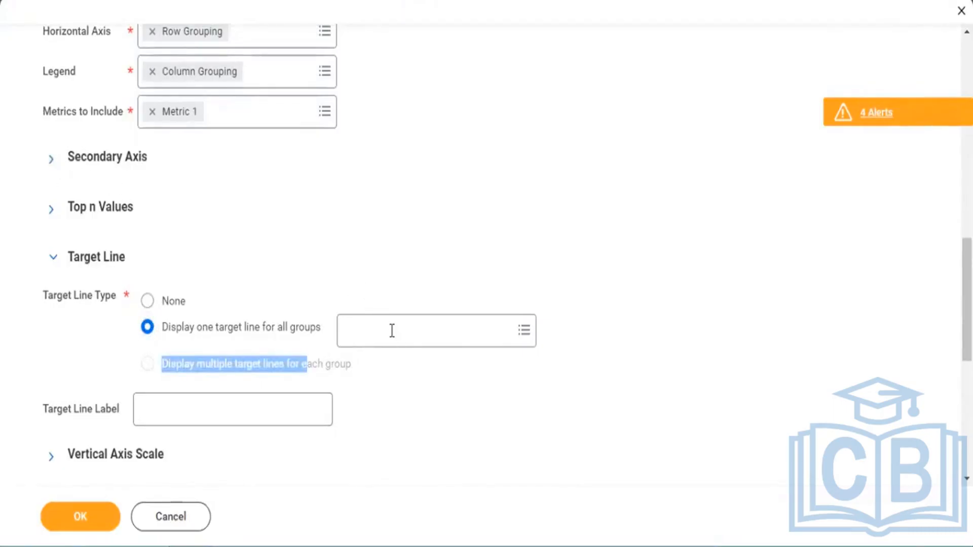
pyautogui.click(378, 286)
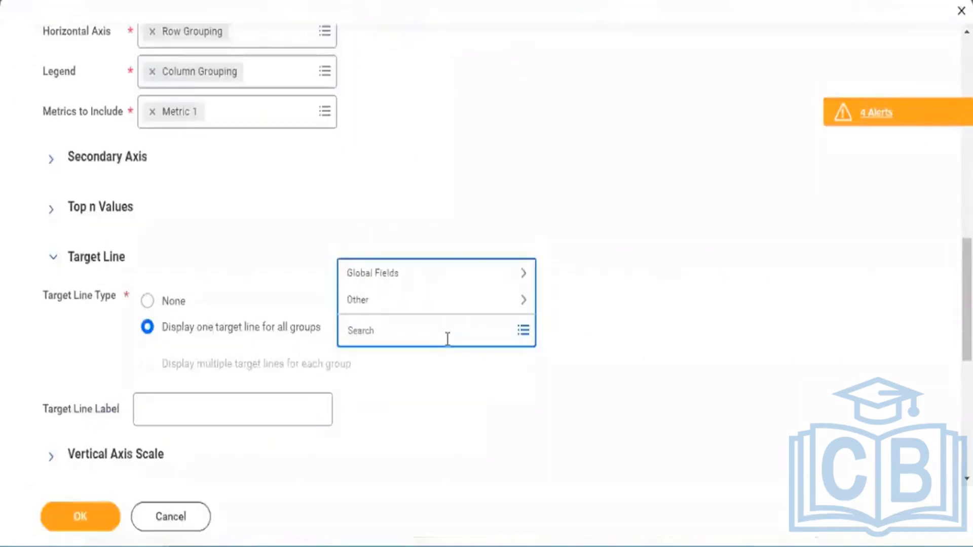
pyautogui.write('10')
pyautogui.press('Return')
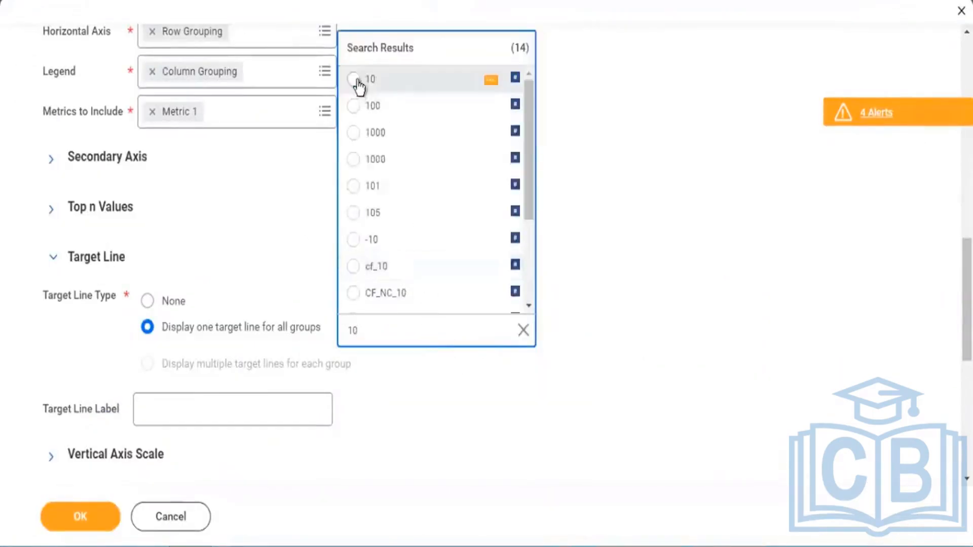
pyautogui.click(353, 80)
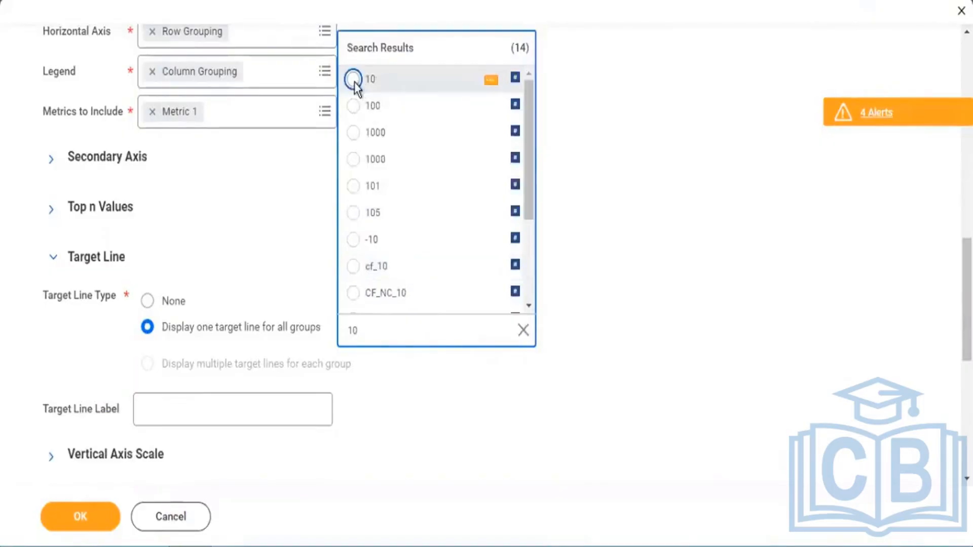
# Label the target line Target % and save the report definition
pyautogui.click(193, 400)
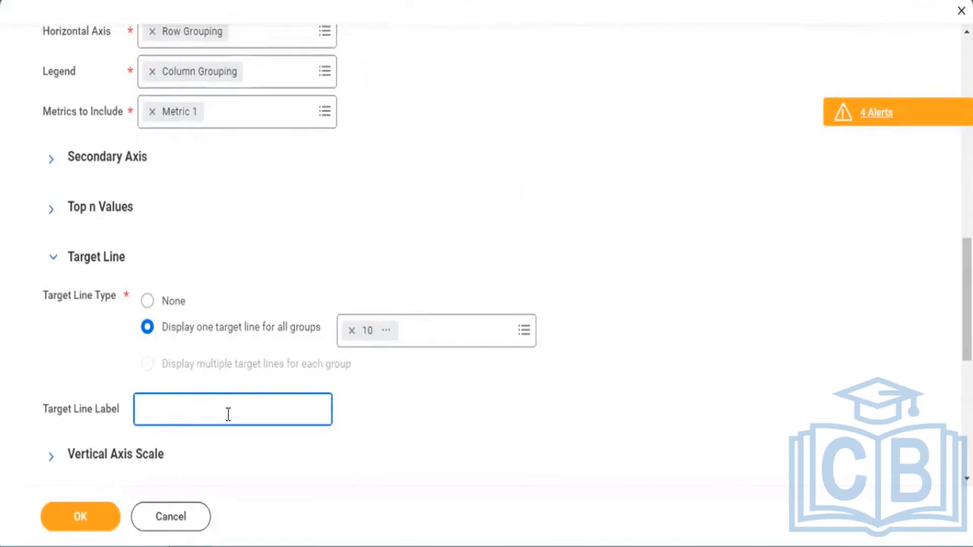
pyautogui.write('Target %')
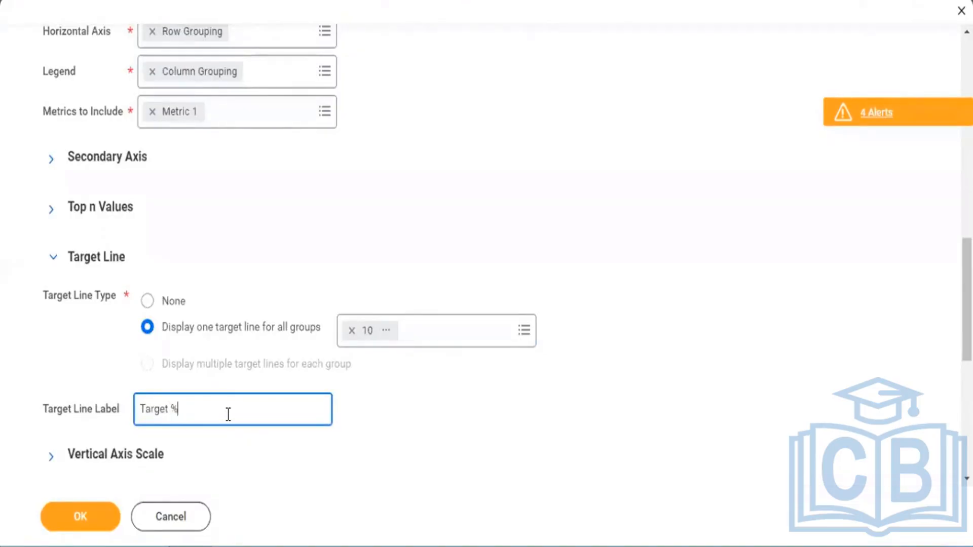
pyautogui.click(63, 511)
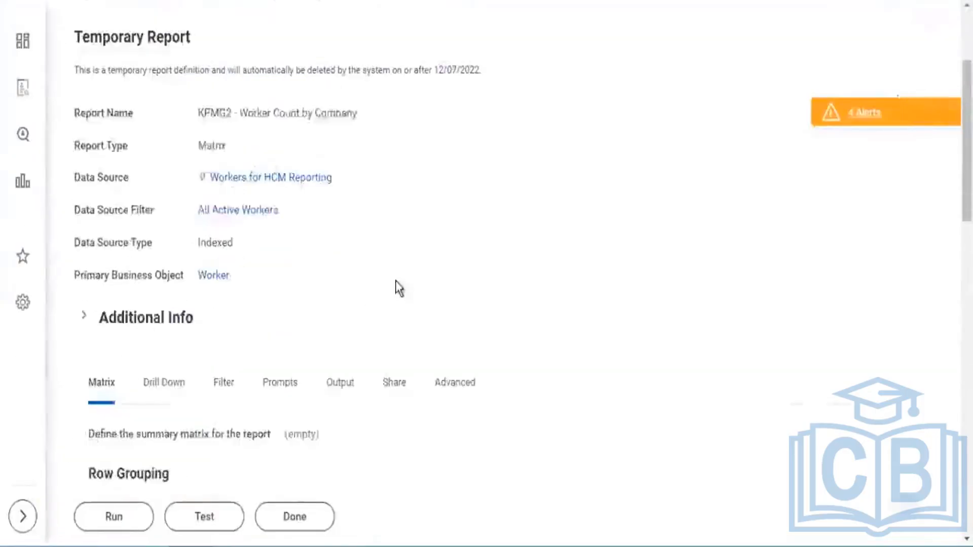
# Run the KPMG2 - Worker Count by Company report and examine its column and line chart and the matrix table
pyautogui.scroll(-2, 385, 290)
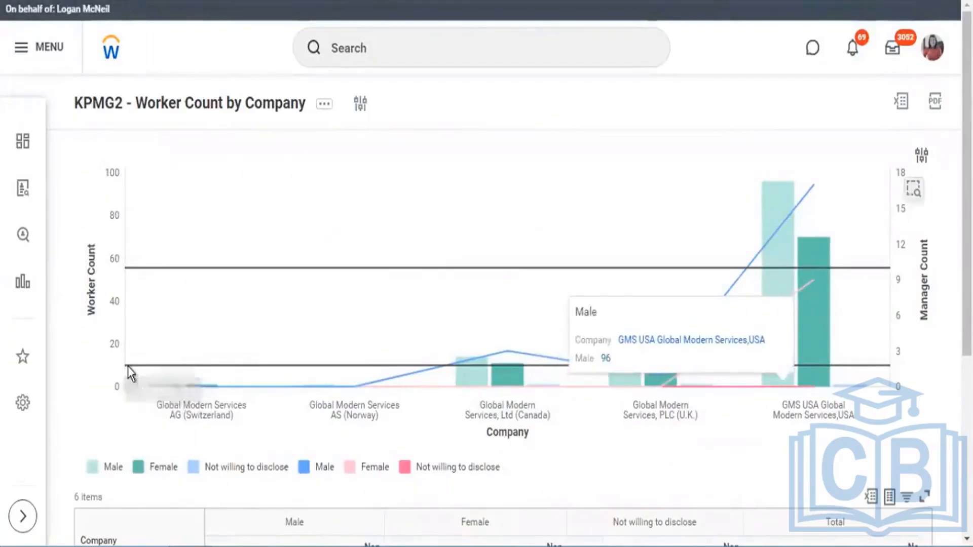
pyautogui.moveTo(131, 374)
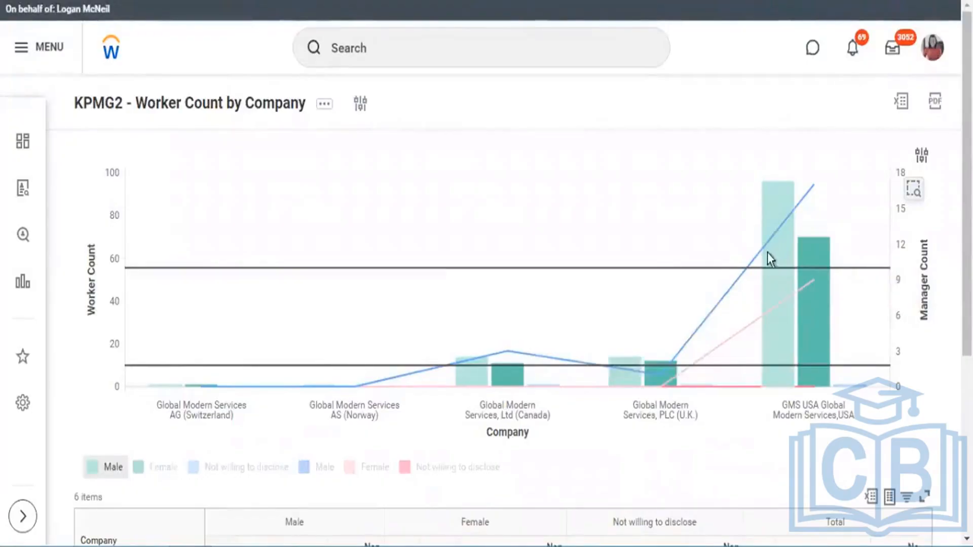
pyautogui.moveTo(768, 252)
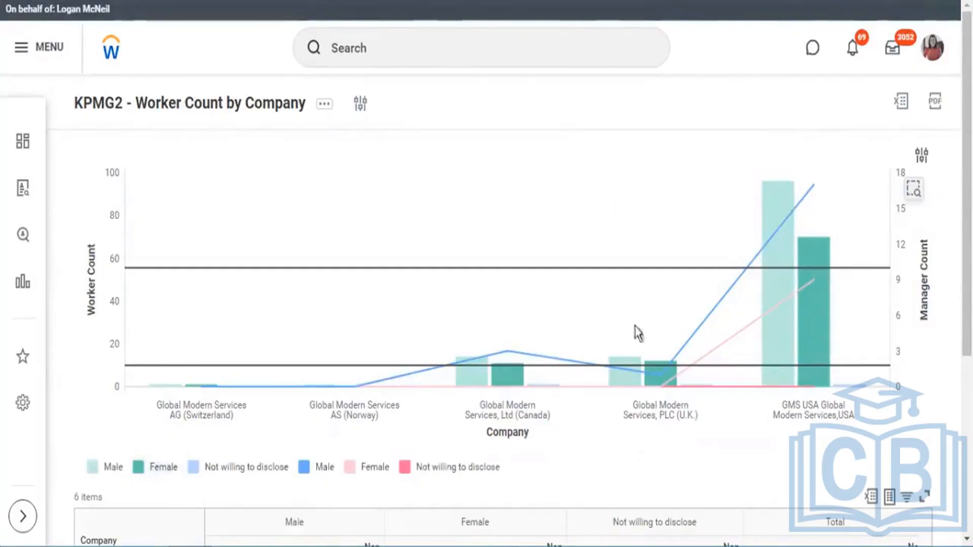
pyautogui.scroll(-5, 607, 314)
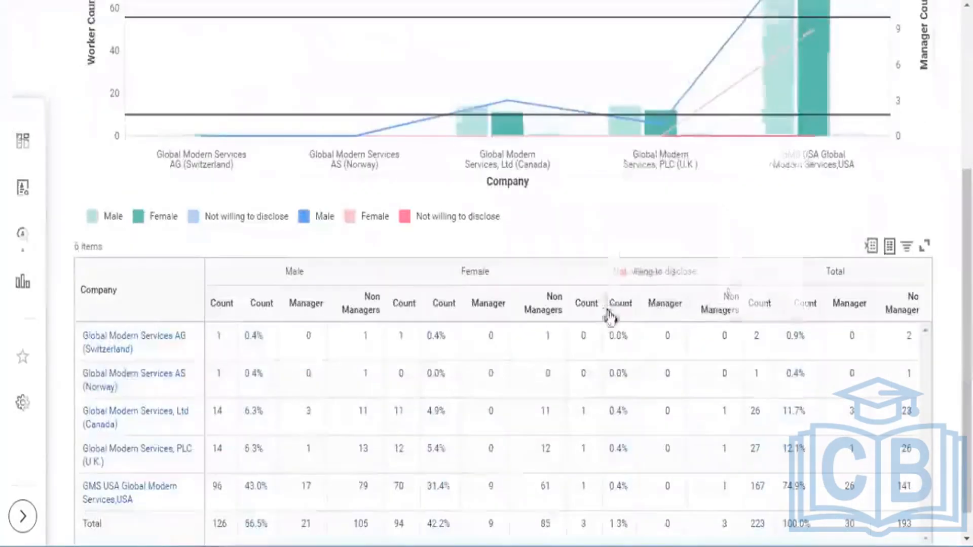
pyautogui.scroll(5, 432, 143)
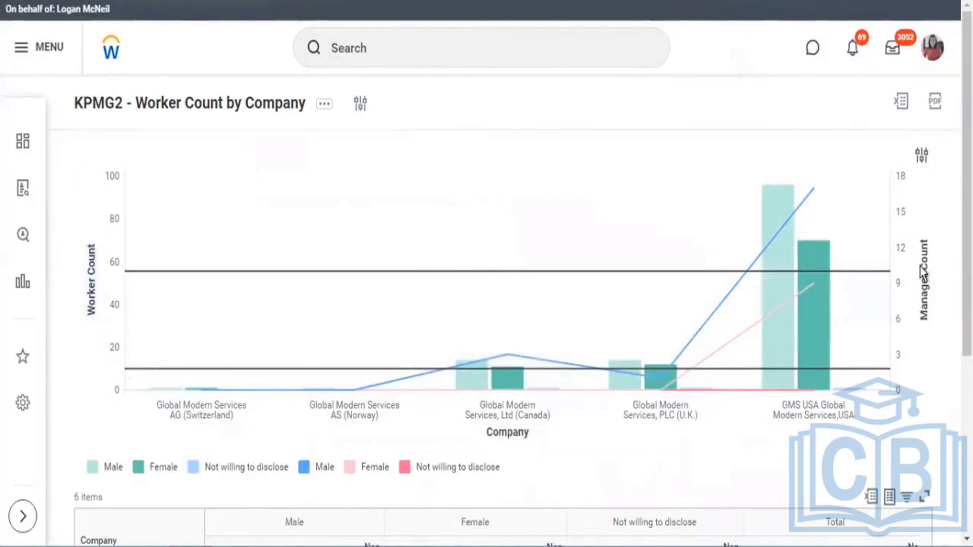
pyautogui.scroll(-3, 531, 421)
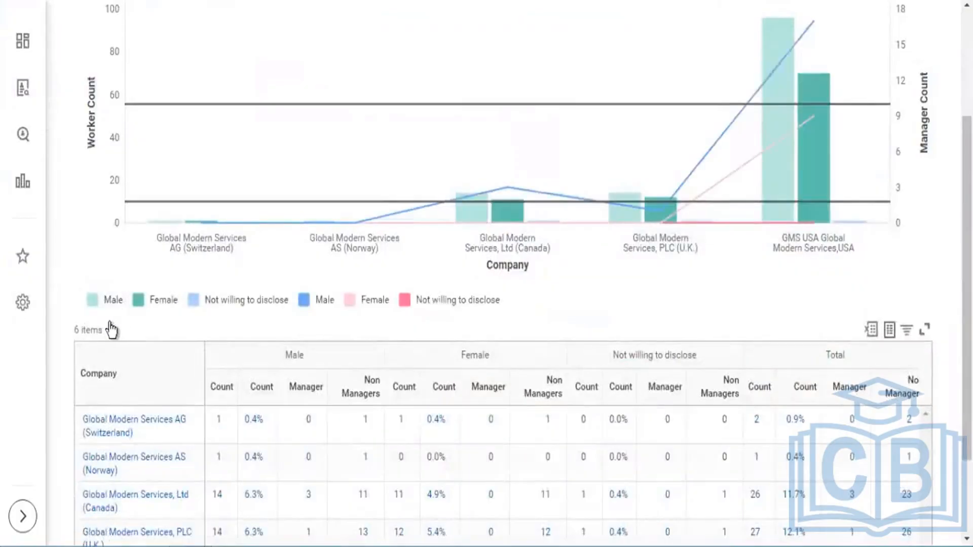
pyautogui.scroll(3, 114, 327)
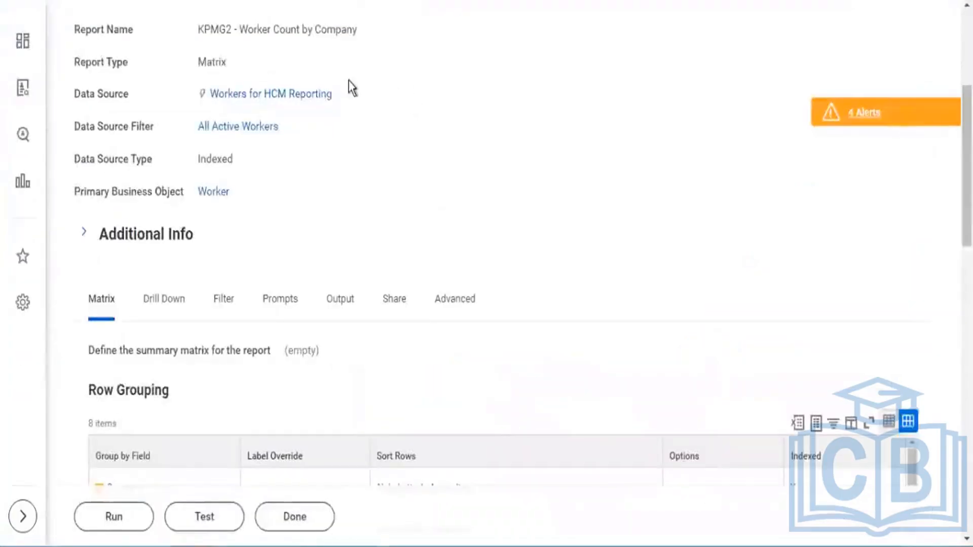
# Open the KPMG2 - Worker Count by Company custom report definition for editing
pyautogui.scroll(5, 486, 273)
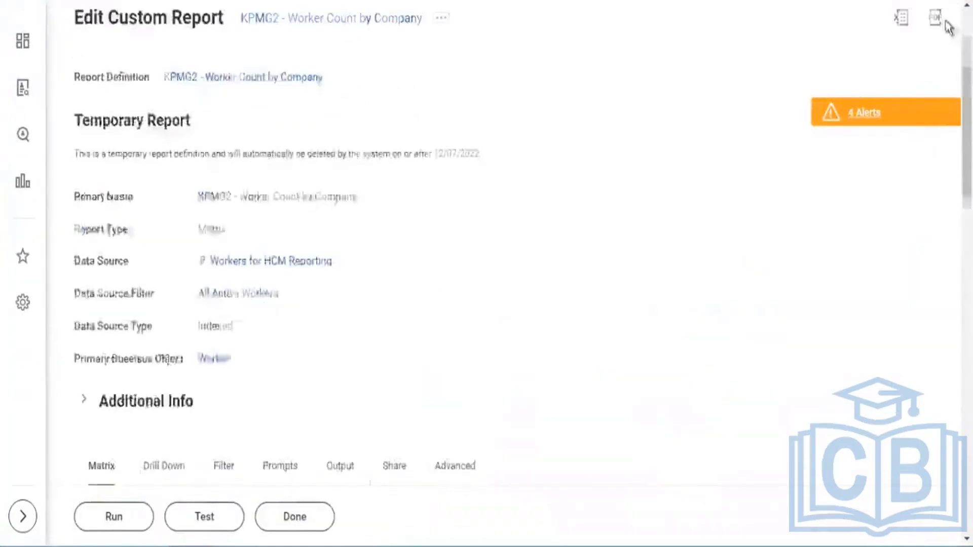
pyautogui.click(443, 105)
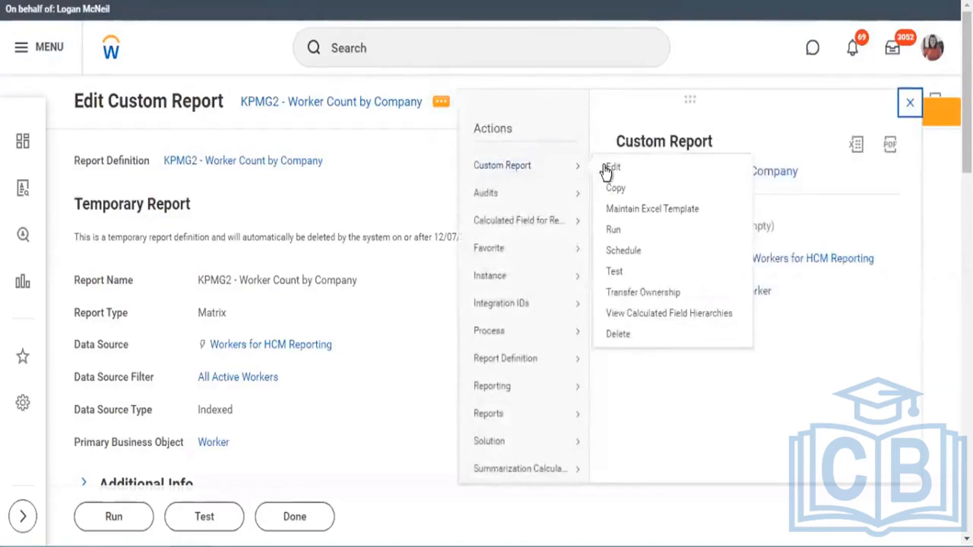
pyautogui.click(350, 201)
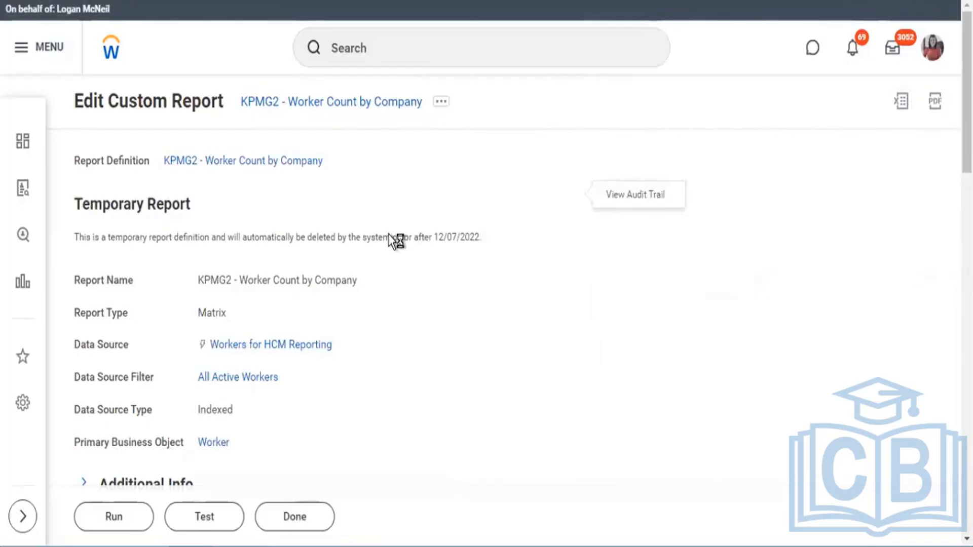
# Set the report output's primary-axis chart type to Donut and include Metric 1 as its metric
pyautogui.scroll(-7, 342, 317)
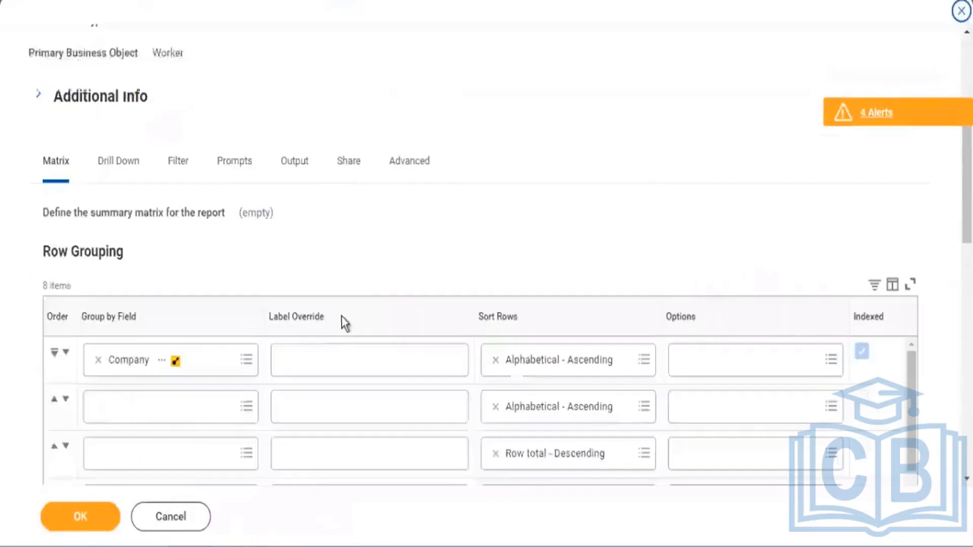
pyautogui.click(294, 163)
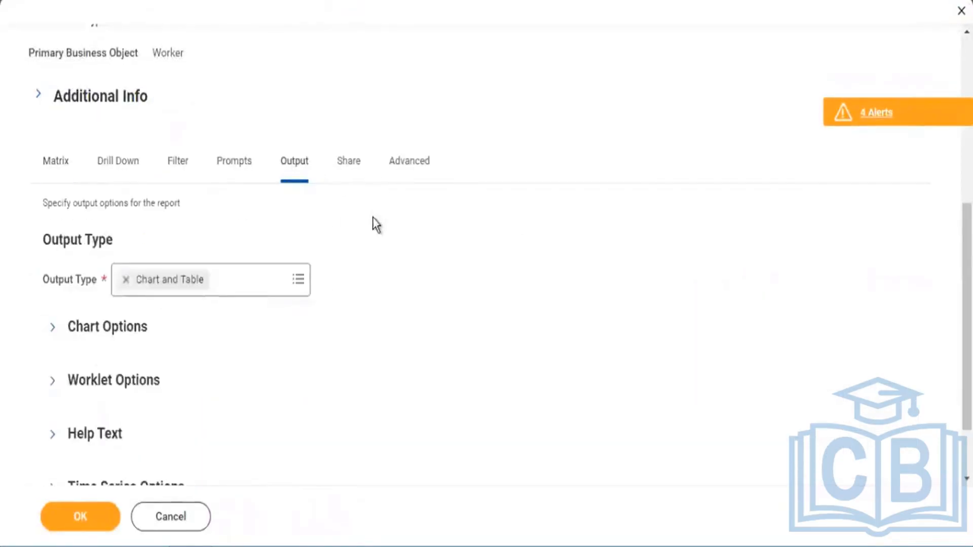
pyautogui.scroll(-2, 139, 256)
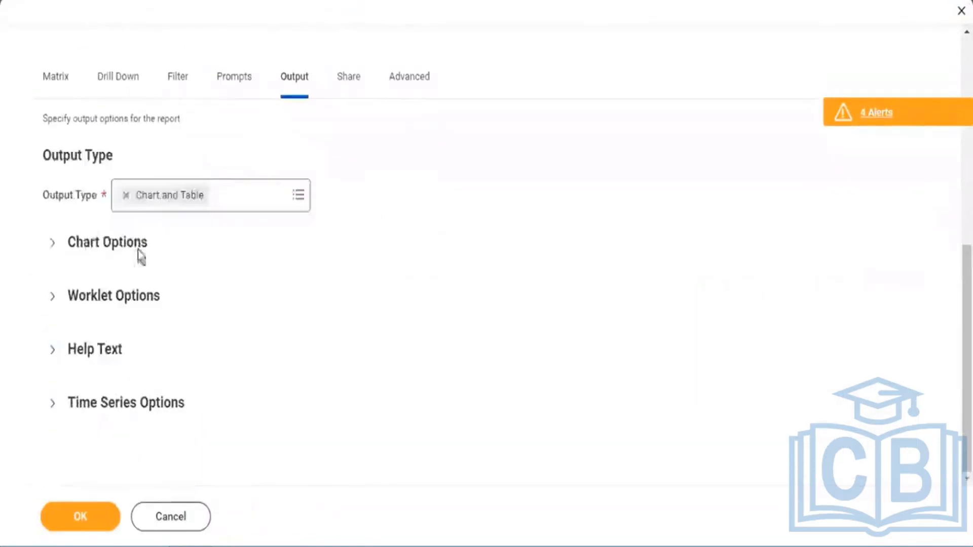
pyautogui.click(52, 244)
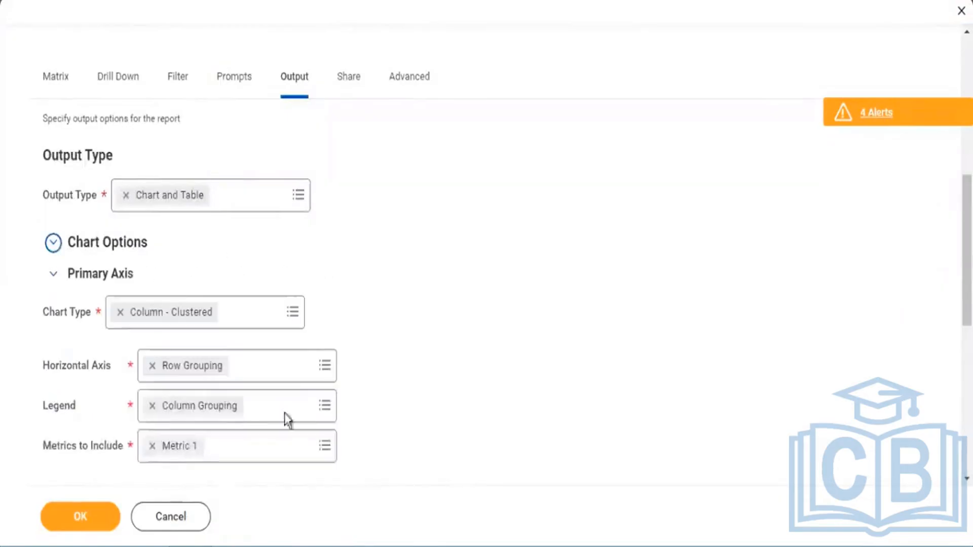
pyautogui.scroll(-2, 303, 339)
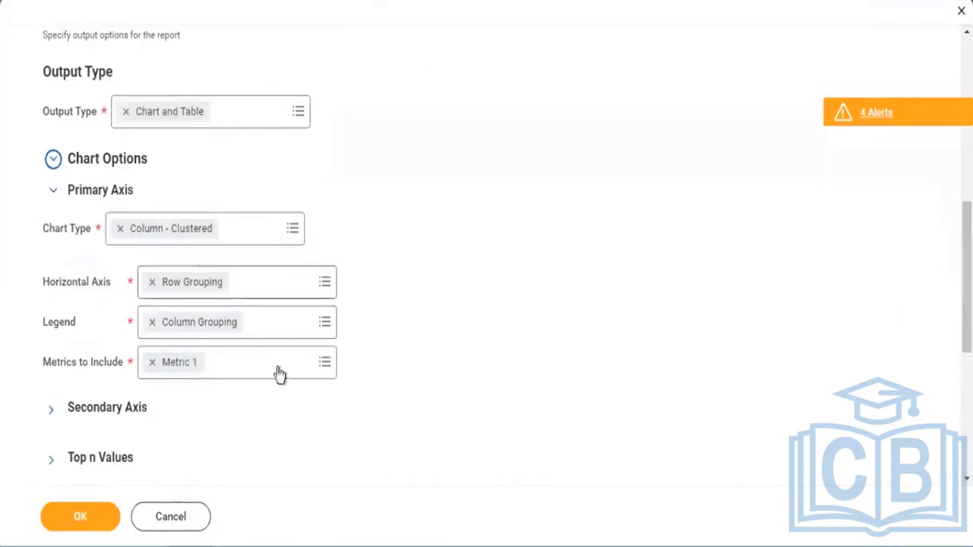
pyautogui.click(293, 228)
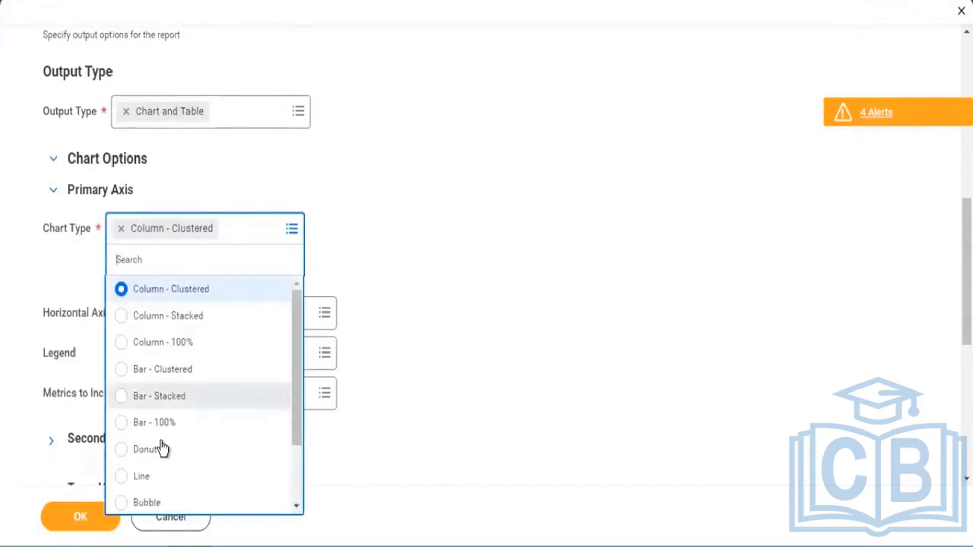
pyautogui.click(152, 450)
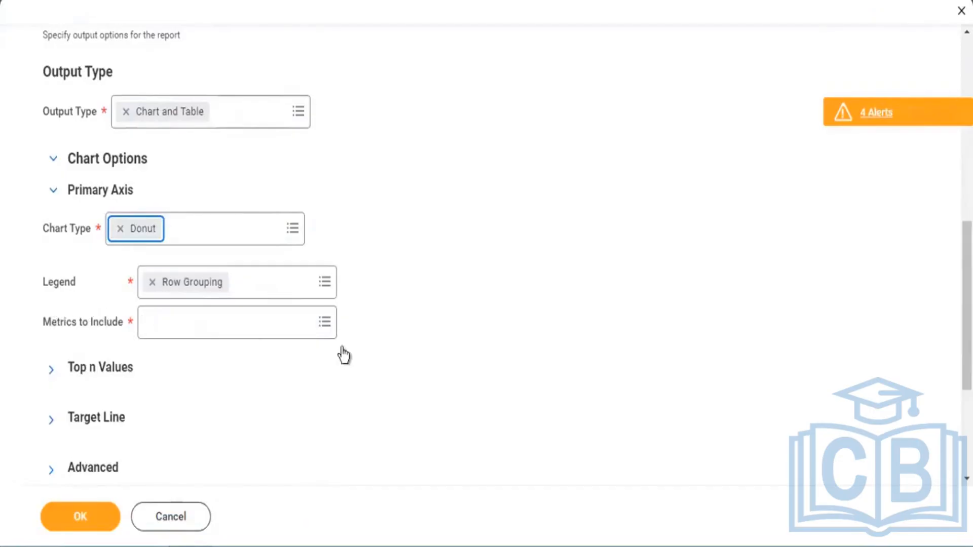
pyautogui.click(333, 329)
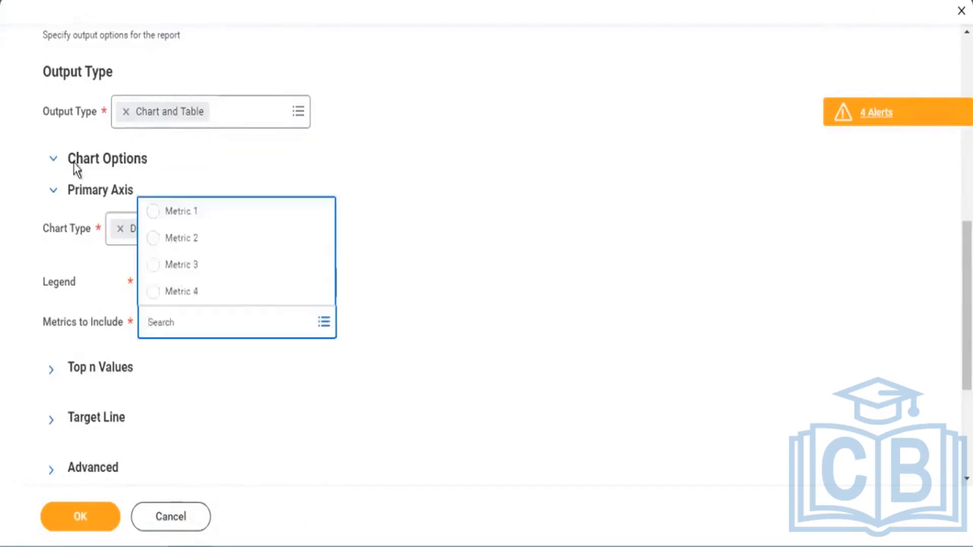
pyautogui.click(155, 213)
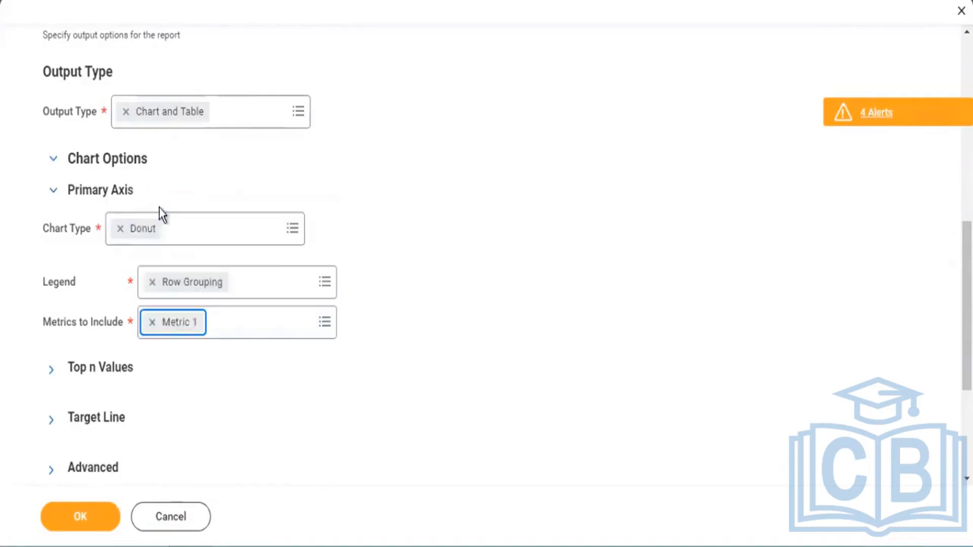
# Enable Show Percentages on Pie Slices and Show Field Values on Pie Slices in the advanced chart options, and save the report
pyautogui.scroll(-3, 292, 320)
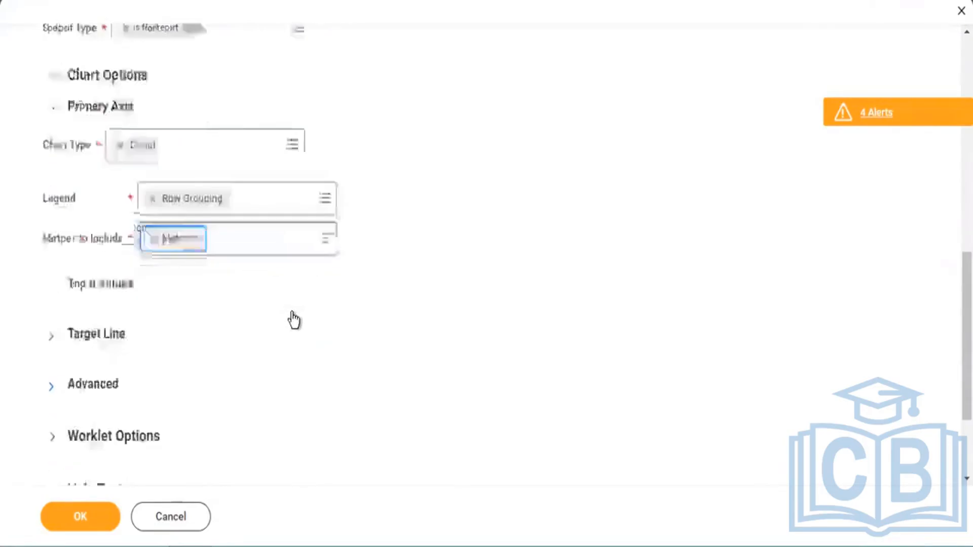
pyautogui.click(66, 304)
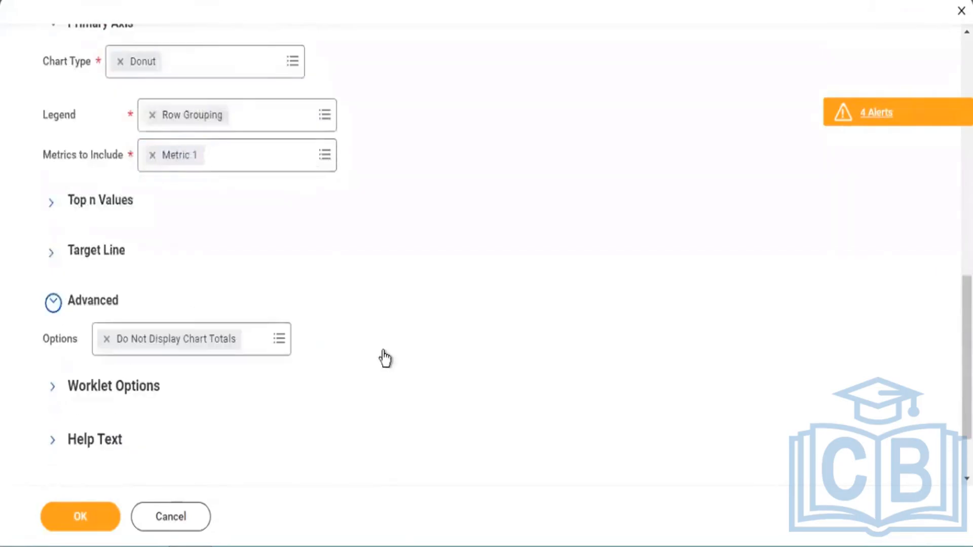
pyautogui.click(283, 341)
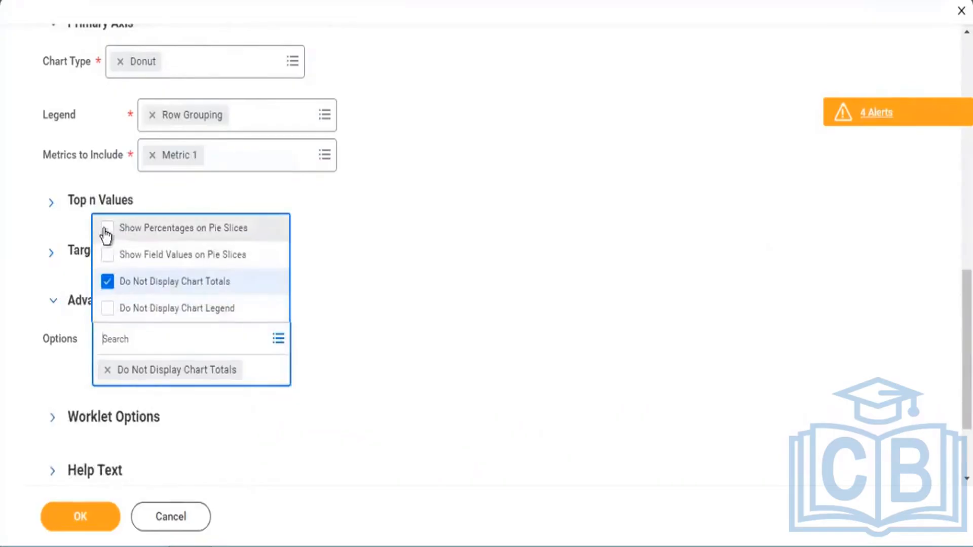
pyautogui.click(106, 231)
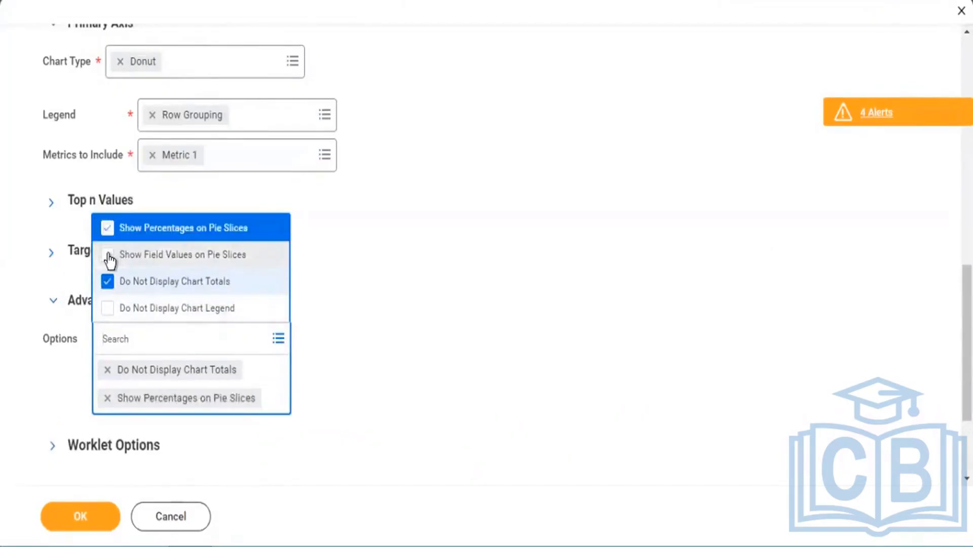
pyautogui.click(108, 256)
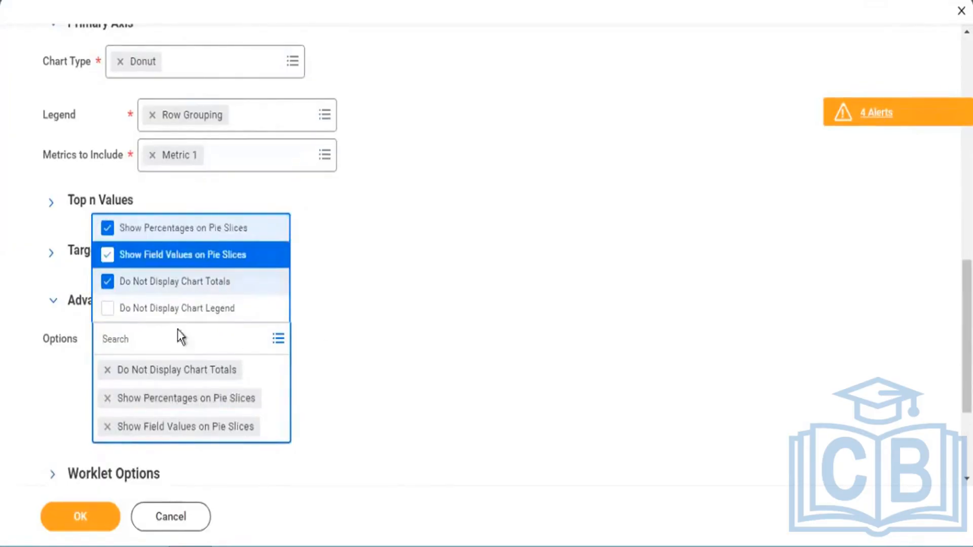
pyautogui.click(52, 512)
pyautogui.click(81, 518)
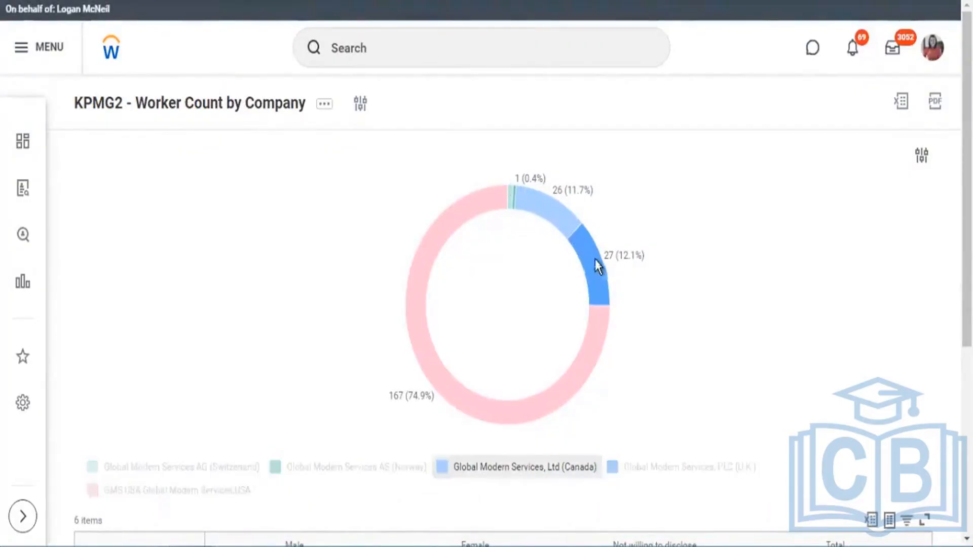
# Examine the slice labels and legend of the report's donut chart and the company table beneath it
pyautogui.moveTo(608, 257)
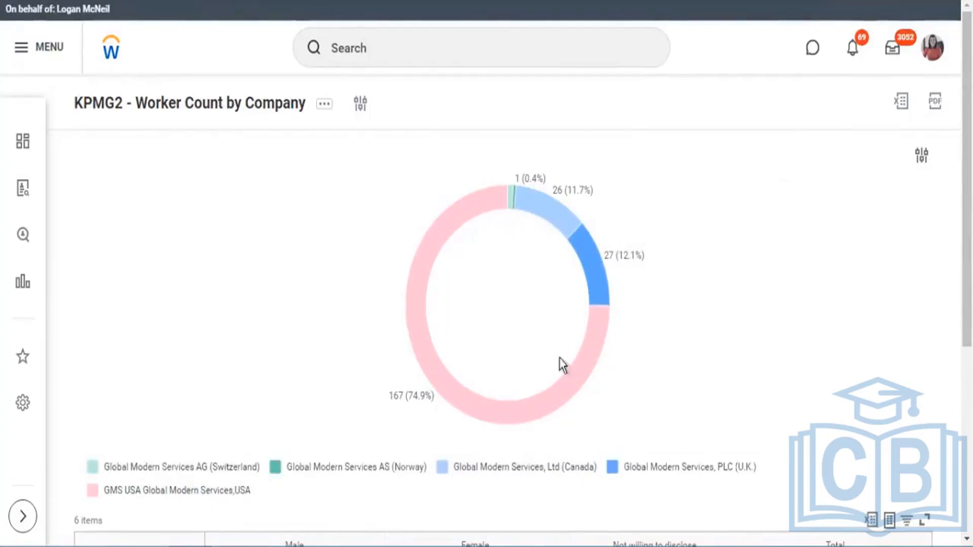
pyautogui.scroll(-2, 450, 154)
pyautogui.scroll(-2, 449, 152)
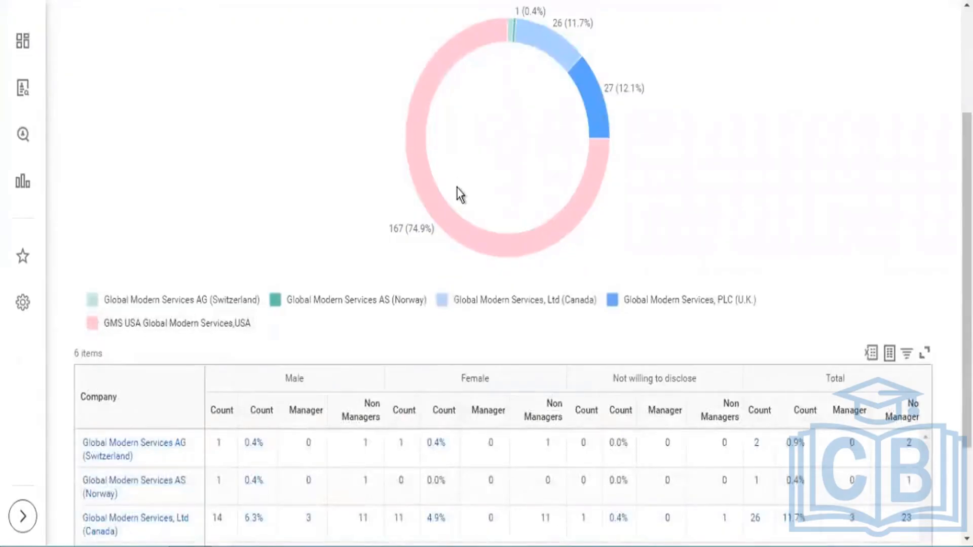
pyautogui.scroll(-1, 457, 187)
pyautogui.scroll(3, 457, 187)
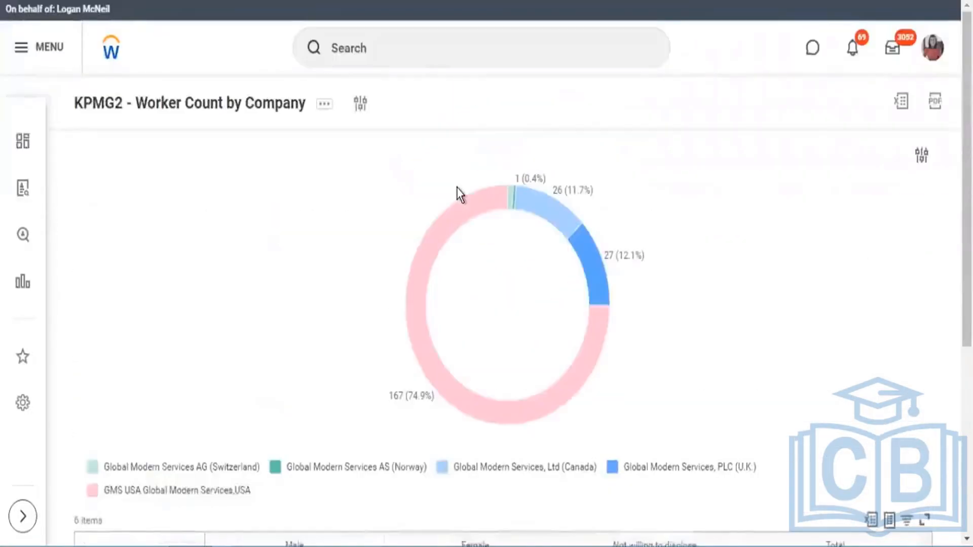
# Reopen the report definition for editing and review its sharing, output and prompt settings
pyautogui.click(325, 105)
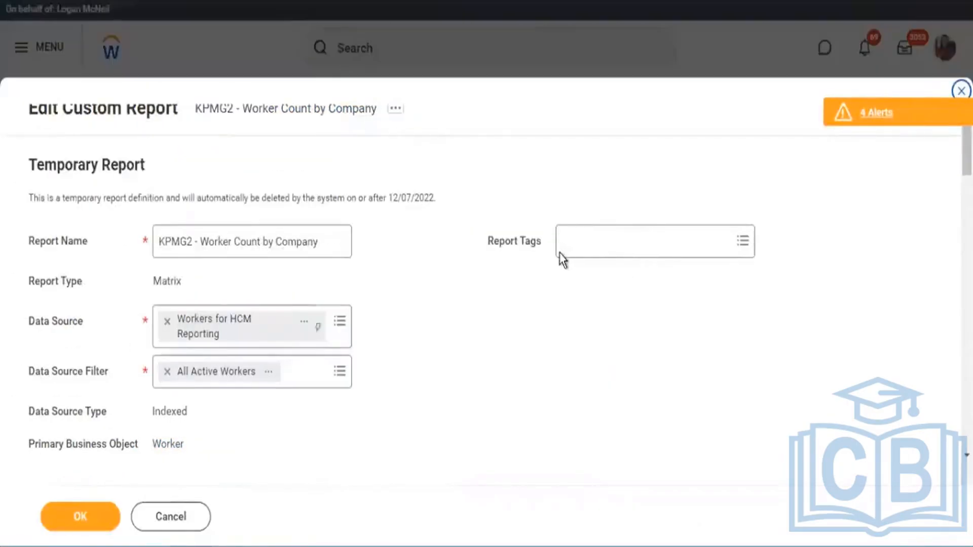
pyautogui.scroll(-6, 561, 261)
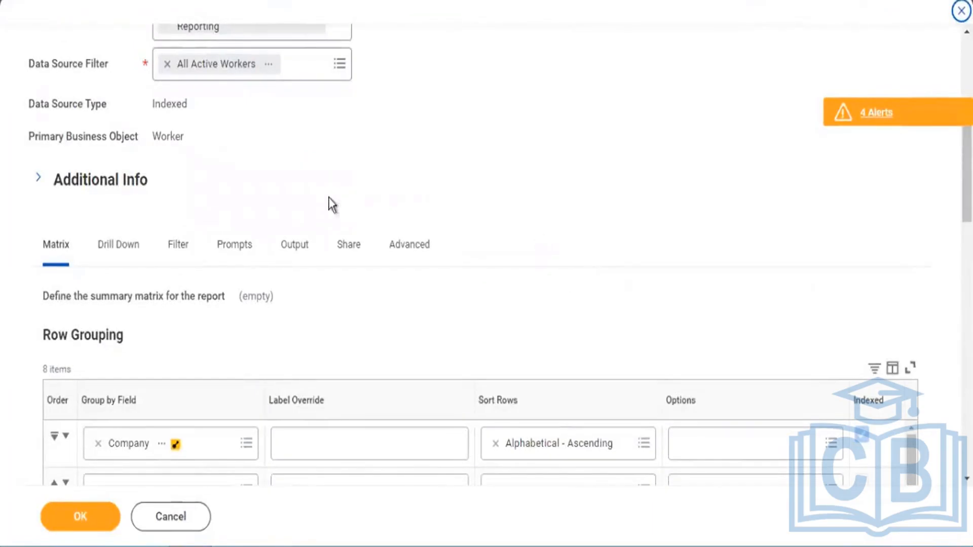
pyautogui.click(353, 248)
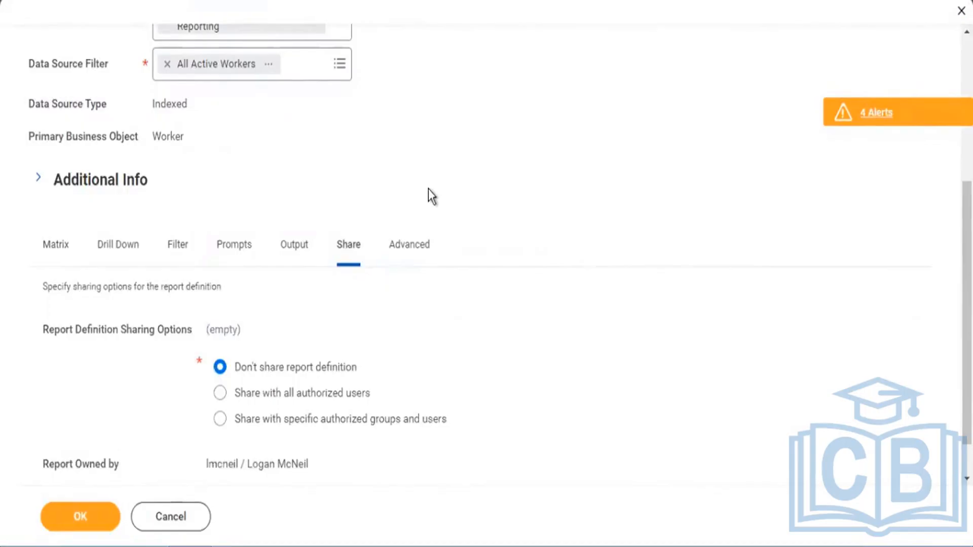
pyautogui.click(298, 242)
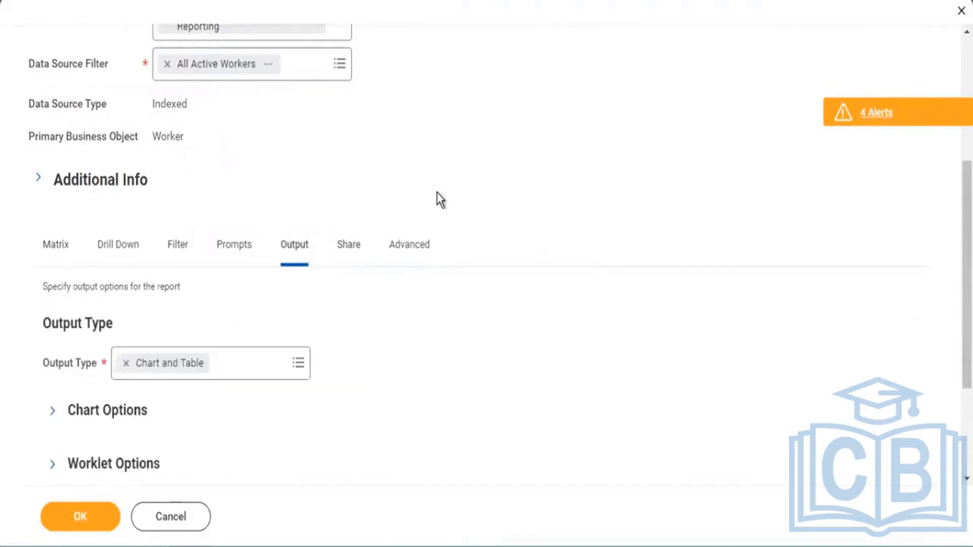
pyautogui.scroll(-2, 415, 202)
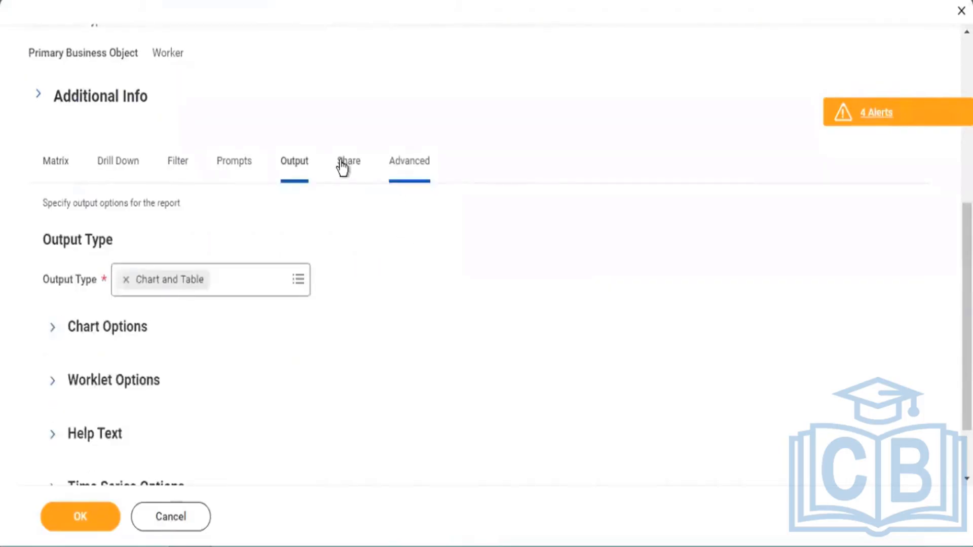
pyautogui.click(357, 171)
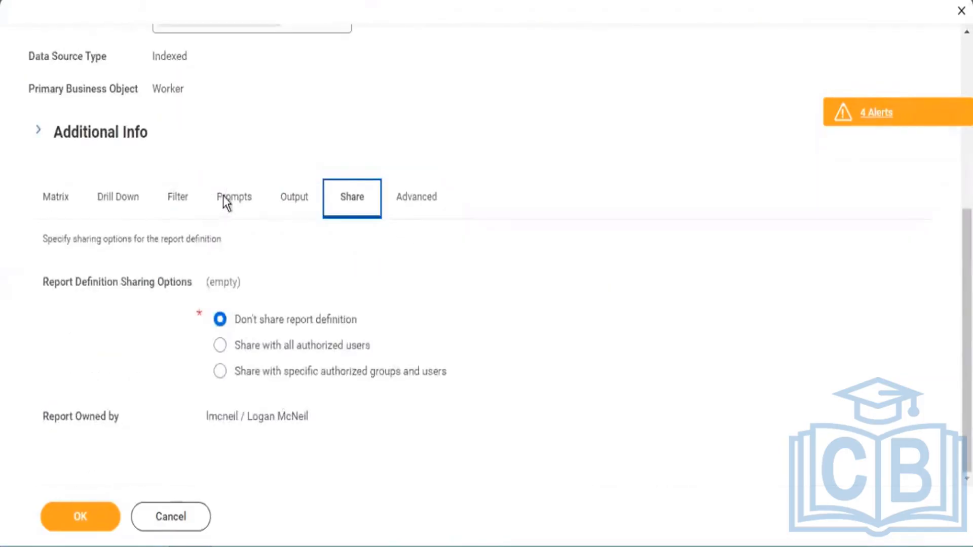
pyautogui.click(232, 200)
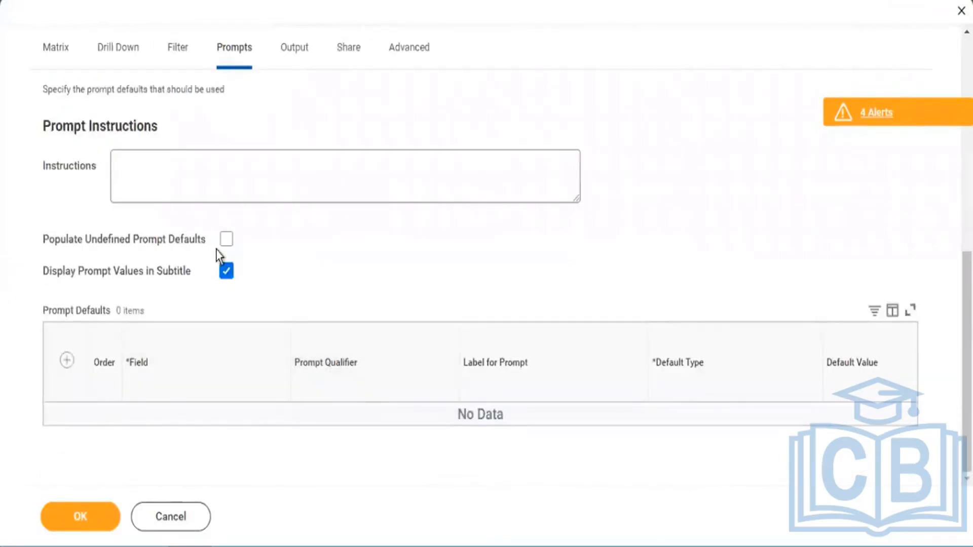
# Populate the undefined prompt defaults of the report and check the default type and runtime columns of the prompt table
pyautogui.click(226, 240)
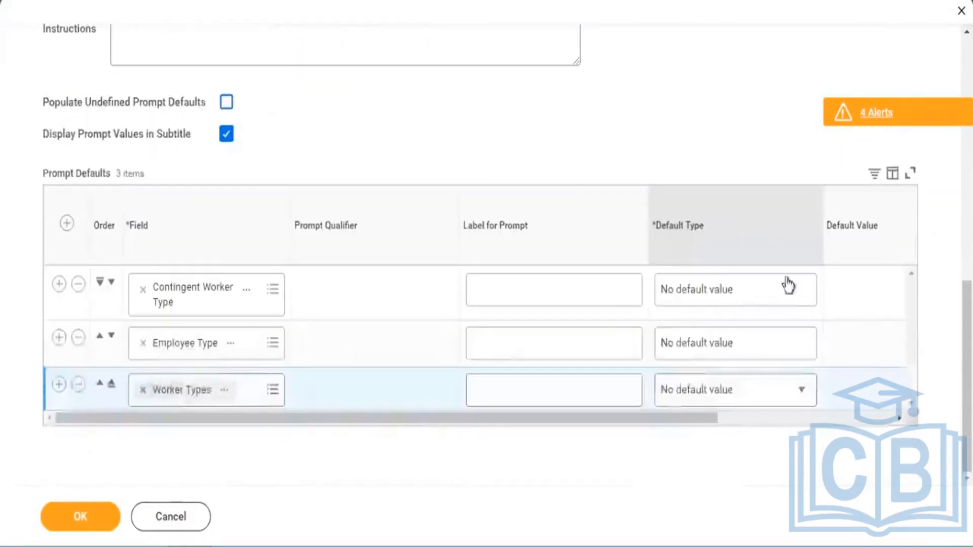
pyautogui.moveTo(676, 417); pyautogui.dragTo(516, 446)
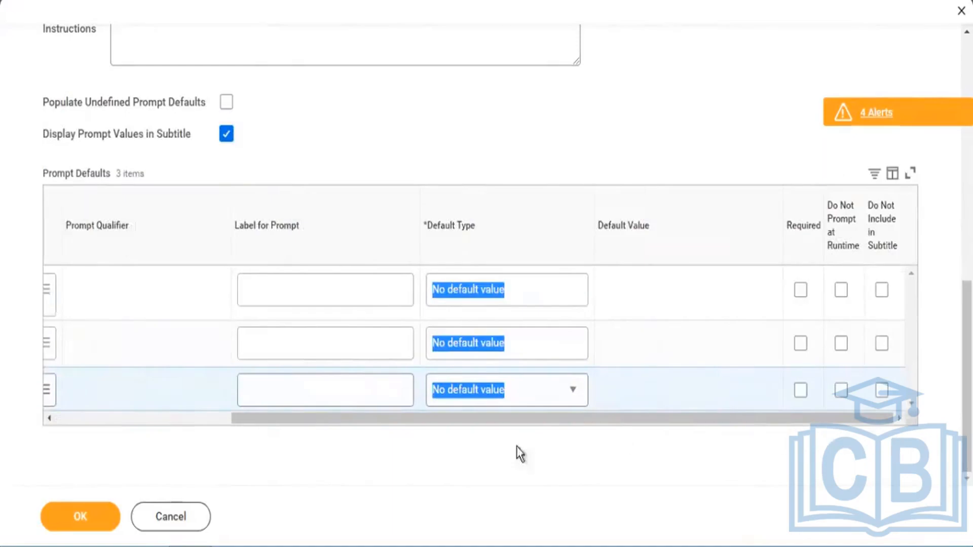
pyautogui.scroll(8, 616, 153)
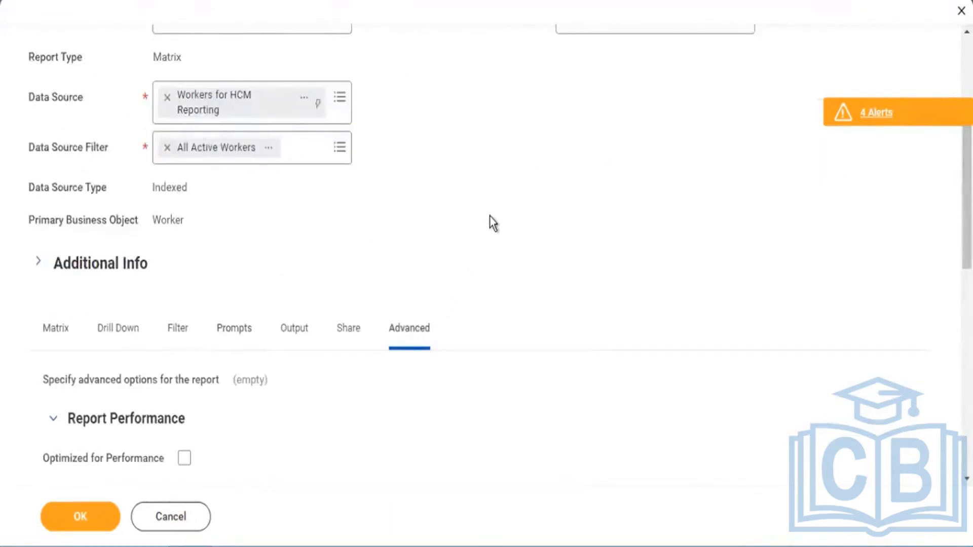
# Examine the report's advanced performance and view options together with its name, data source and filter
pyautogui.scroll(-2, 494, 220)
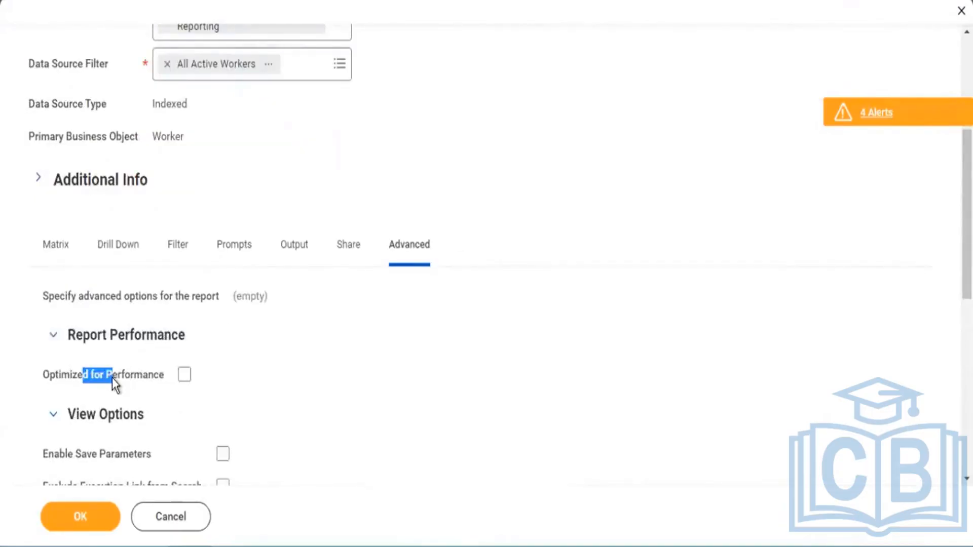
pyautogui.scroll(-2, 508, 336)
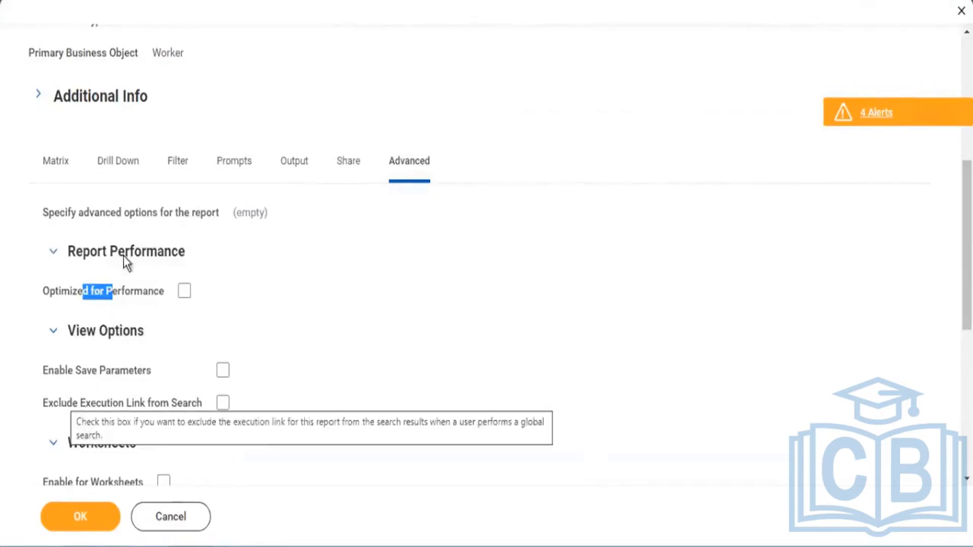
pyautogui.scroll(6, 284, 100)
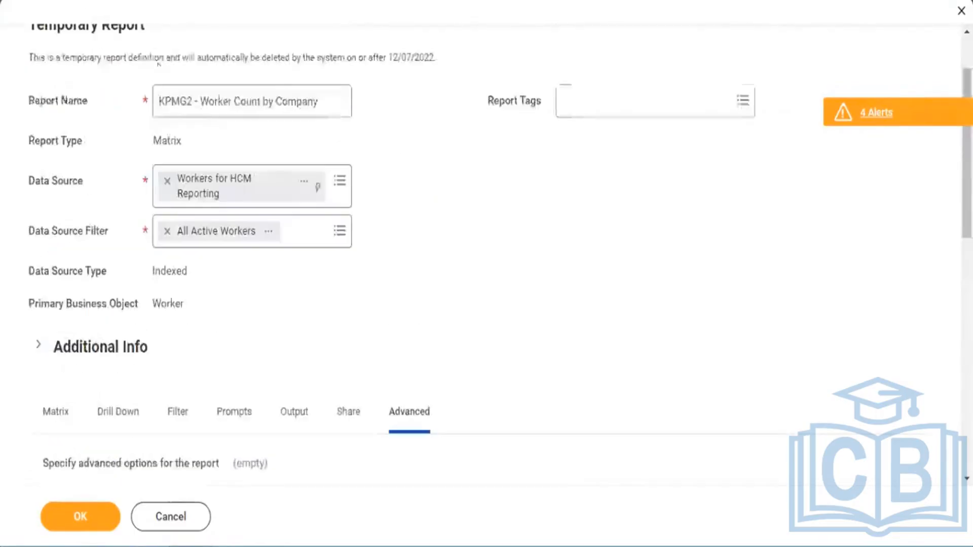
pyautogui.tripleClick(172, 120)
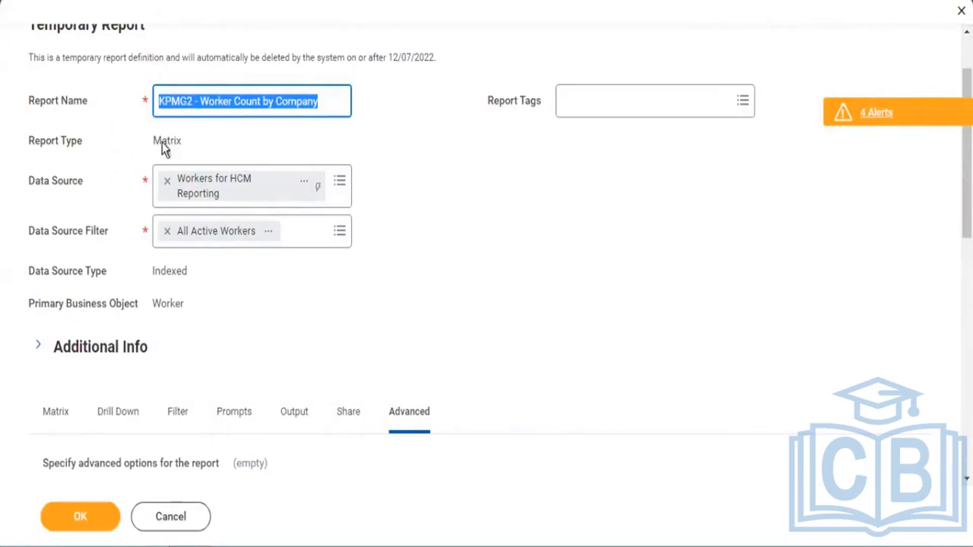
pyautogui.scroll(-3, 385, 282)
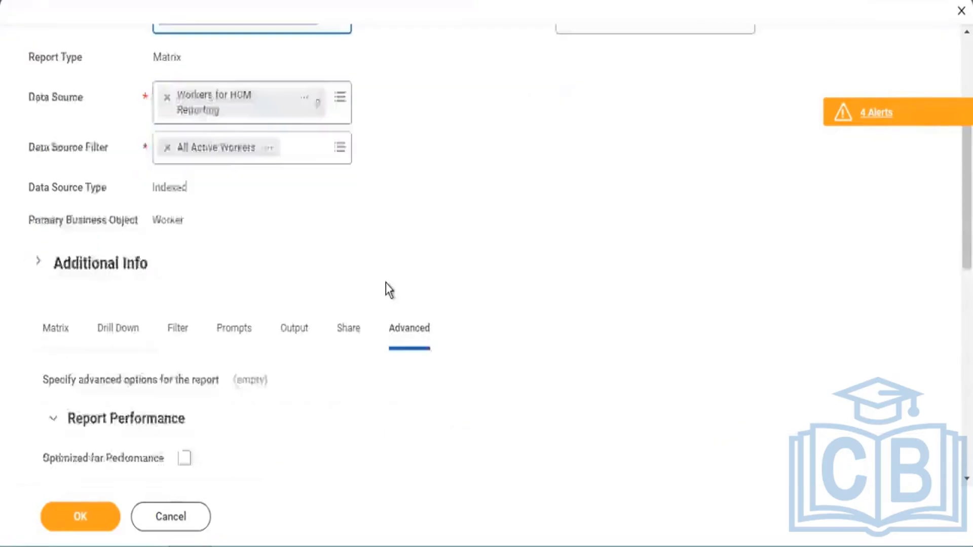
pyautogui.scroll(5, 357, 202)
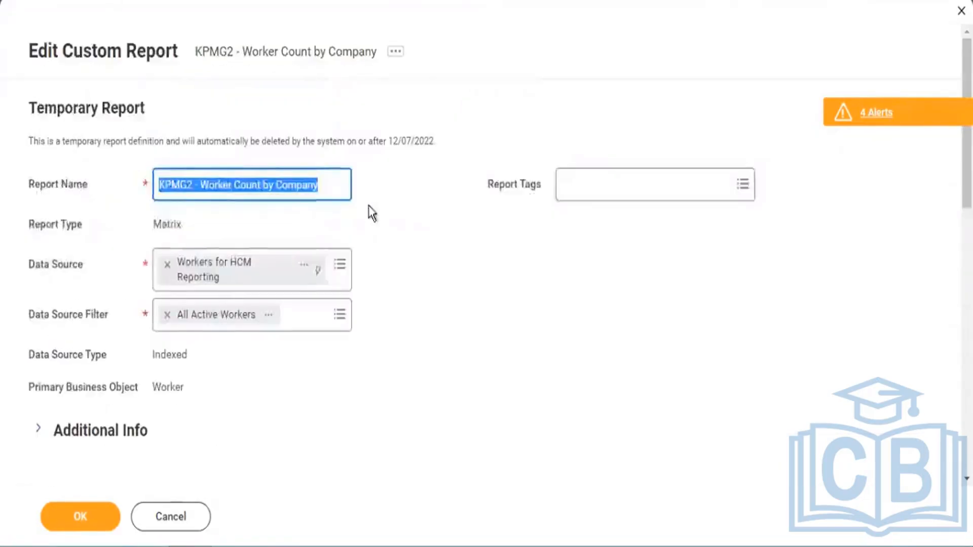
pyautogui.scroll(-5, 345, 203)
pyautogui.scroll(-2, 160, 377)
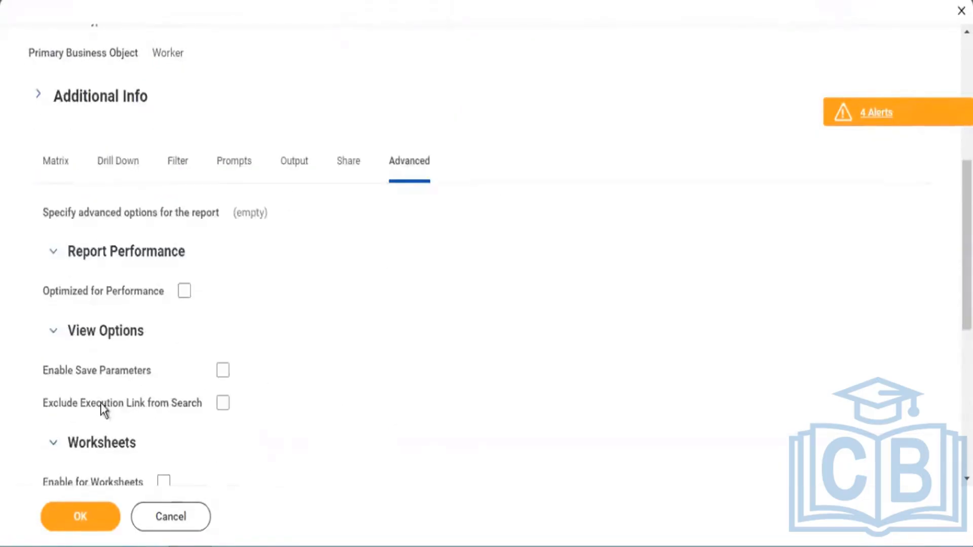
# Enable Exclude Execution Link from Search in the report's view options
pyautogui.moveTo(50, 401); pyautogui.dragTo(141, 416)
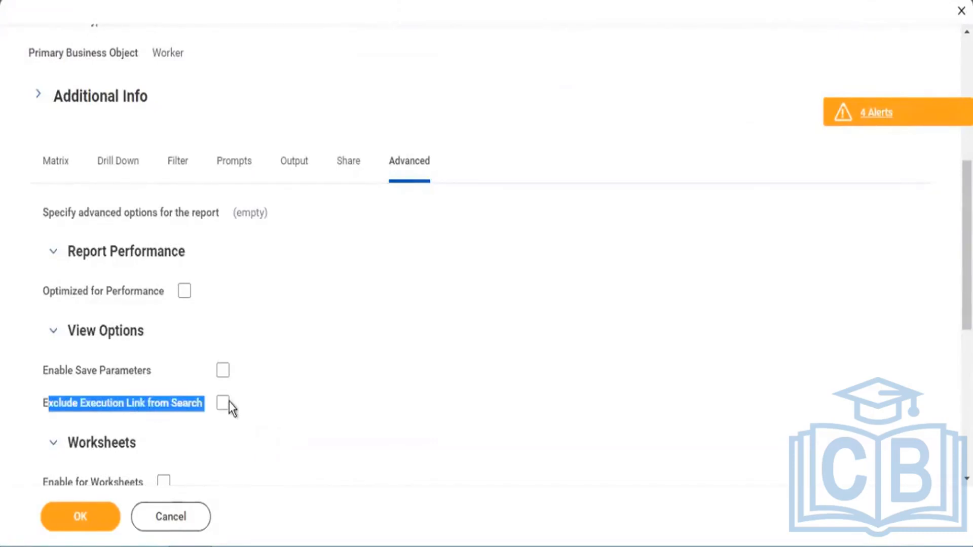
pyautogui.moveTo(223, 404); pyautogui.dragTo(243, 406)
pyautogui.click(245, 413)
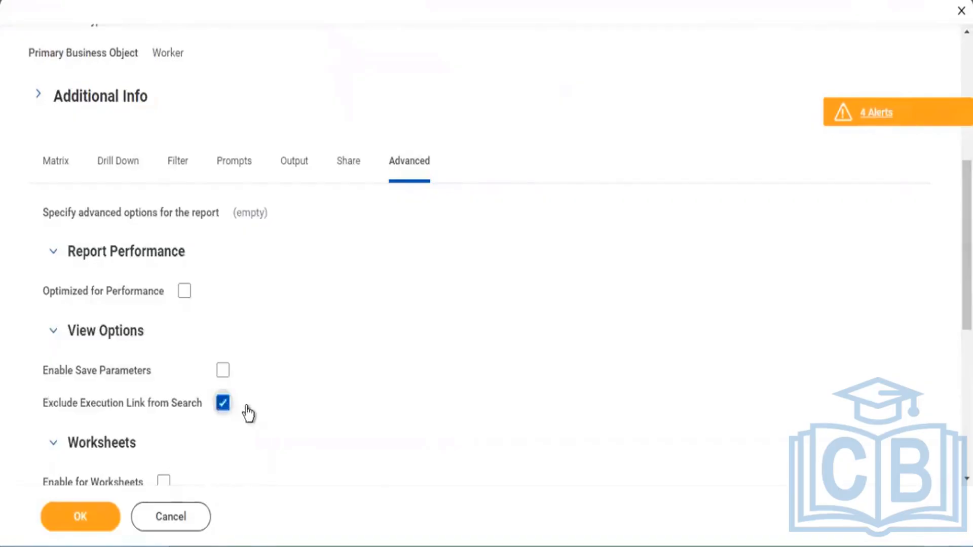
pyautogui.moveTo(184, 392)
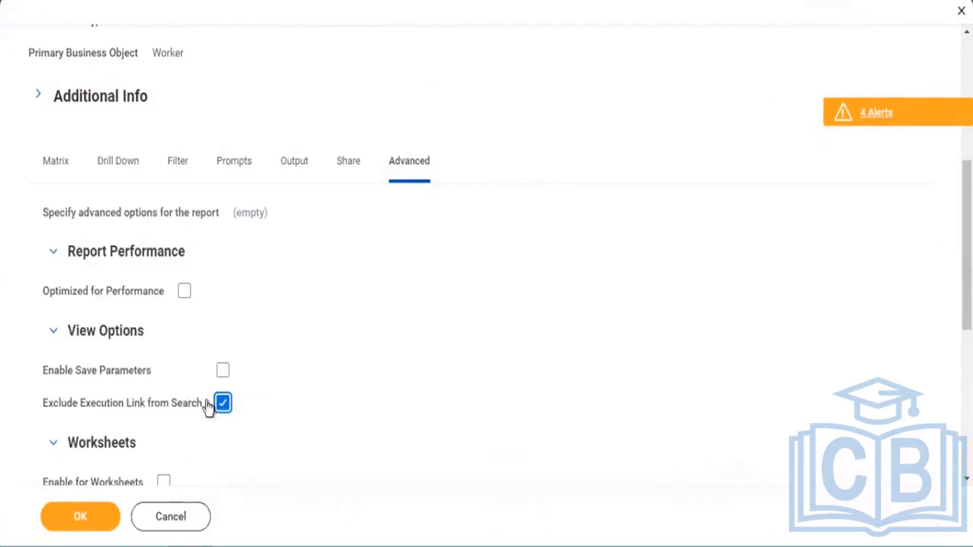
pyautogui.moveTo(126, 404); pyautogui.dragTo(191, 404)
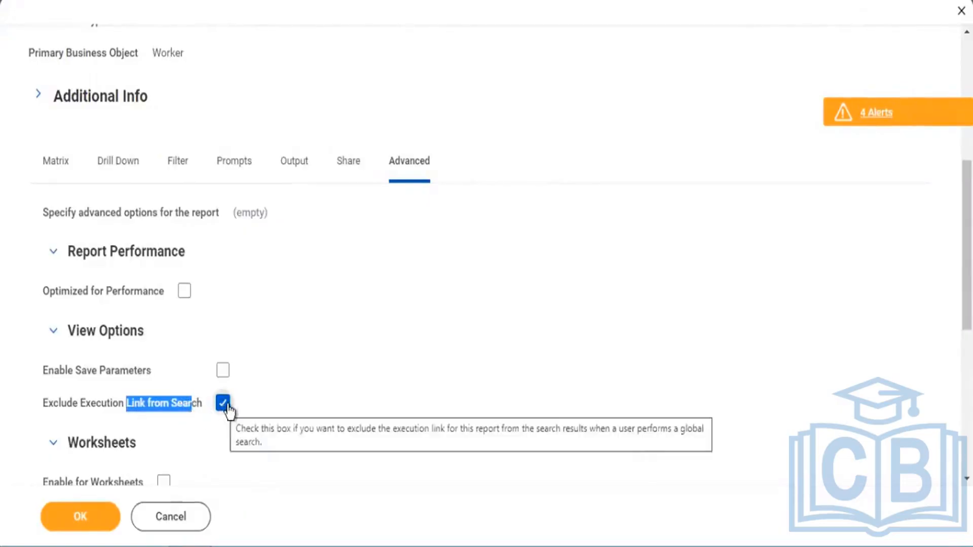
# Turn on Enable Save Parameters in the report's view options and save the report definition
pyautogui.click(226, 374)
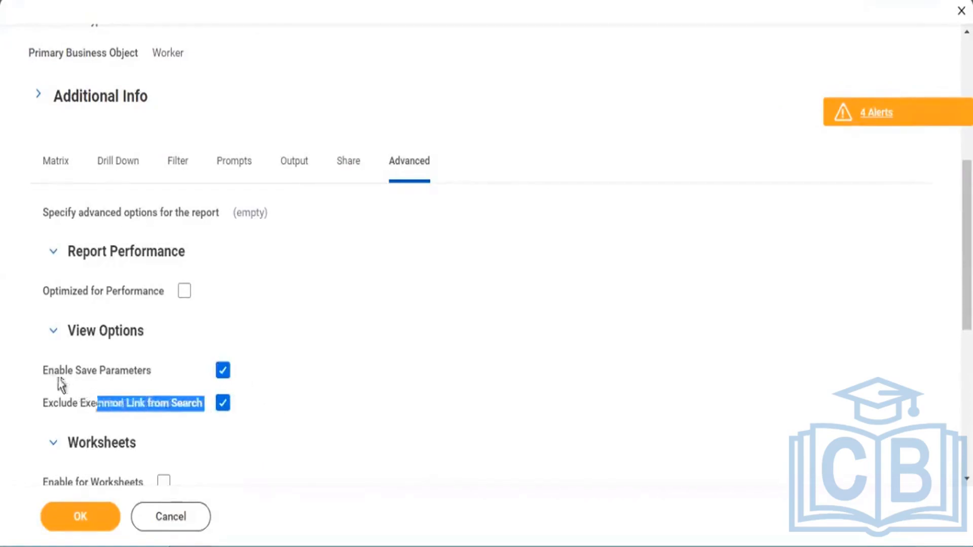
pyautogui.moveTo(58, 379); pyautogui.dragTo(50, 376)
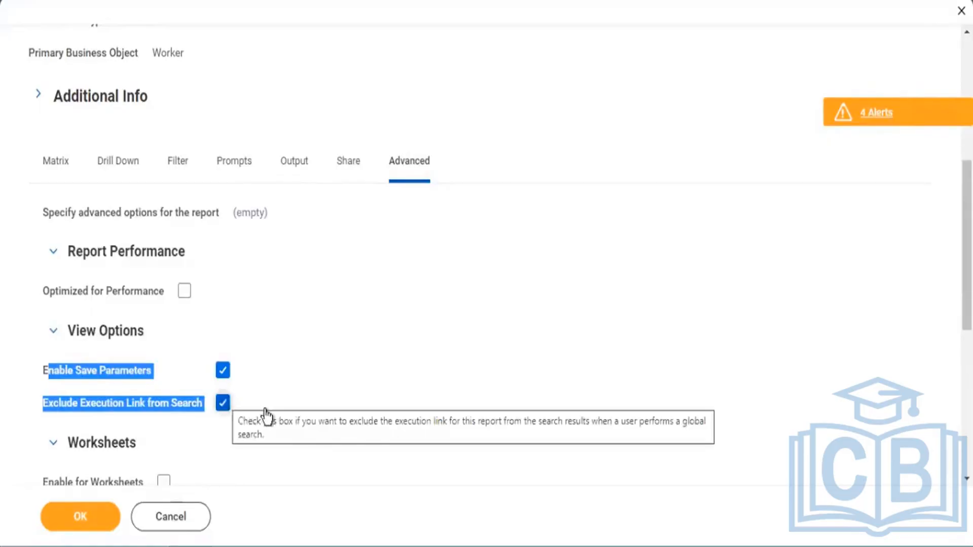
pyautogui.moveTo(240, 406); pyautogui.dragTo(40, 371)
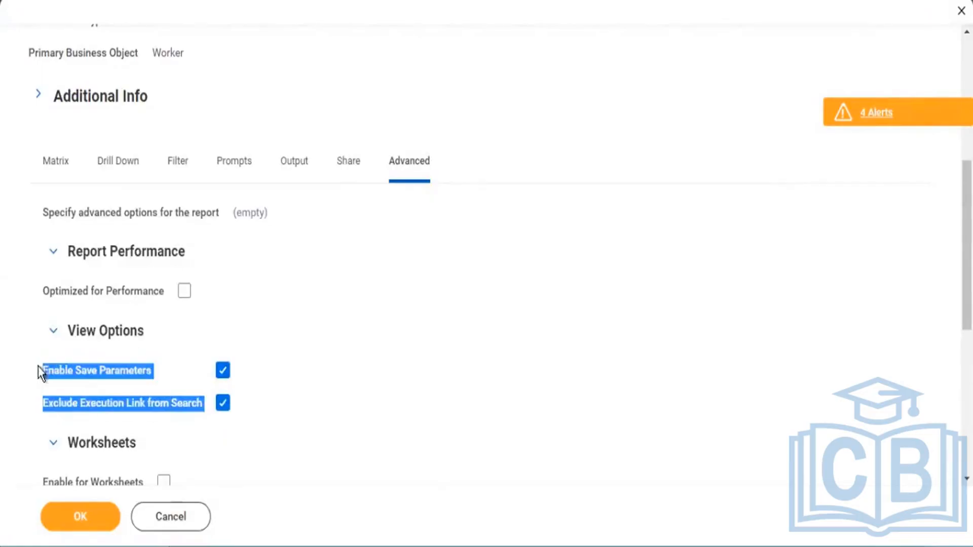
pyautogui.moveTo(197, 400)
pyautogui.click(80, 515)
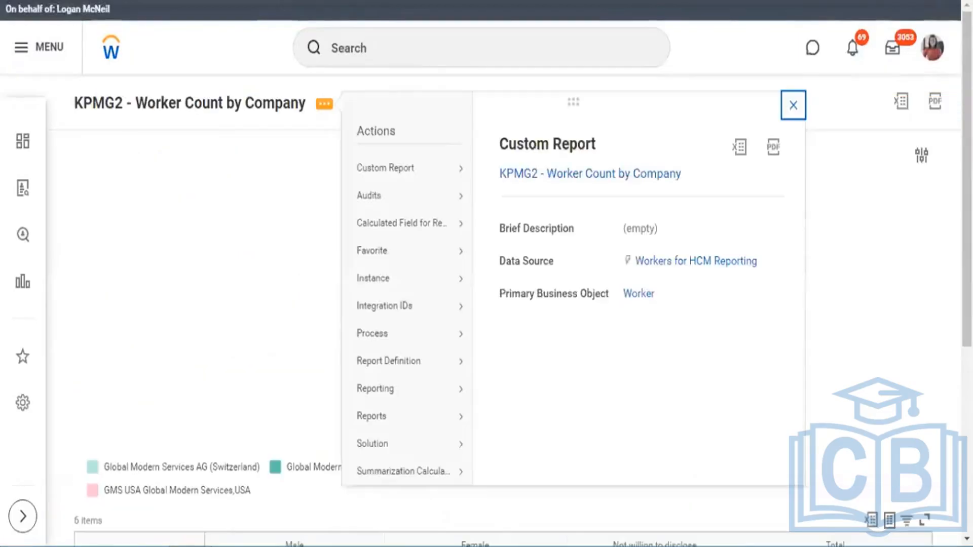
# Check the Worker Count by Company report's prompts from its donut chart results and submit them empty
pyautogui.moveTo(443, 173)
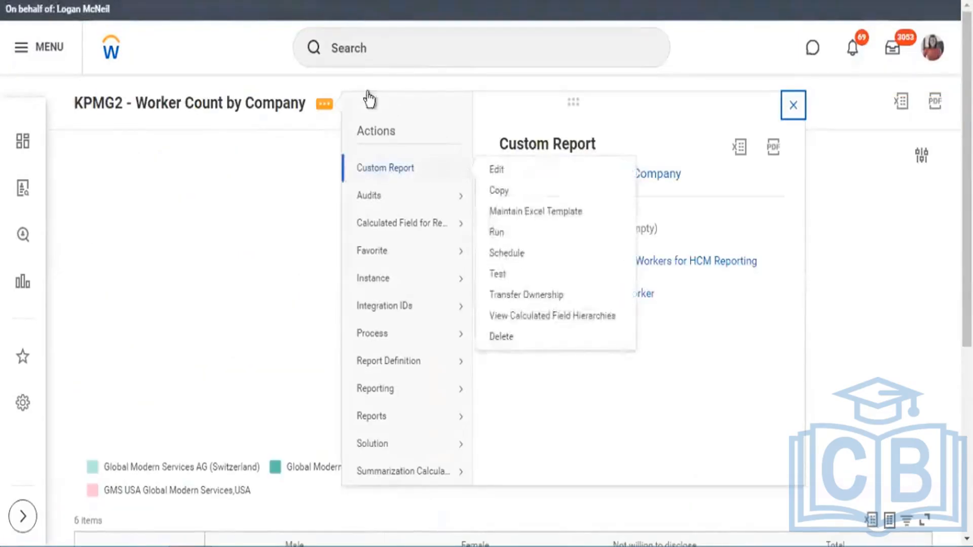
pyautogui.press('Escape')
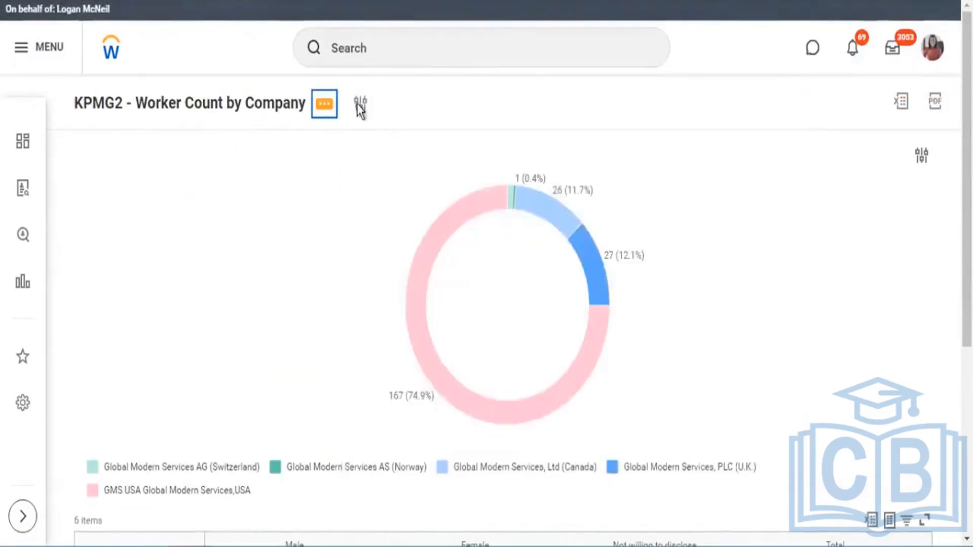
pyautogui.click(357, 103)
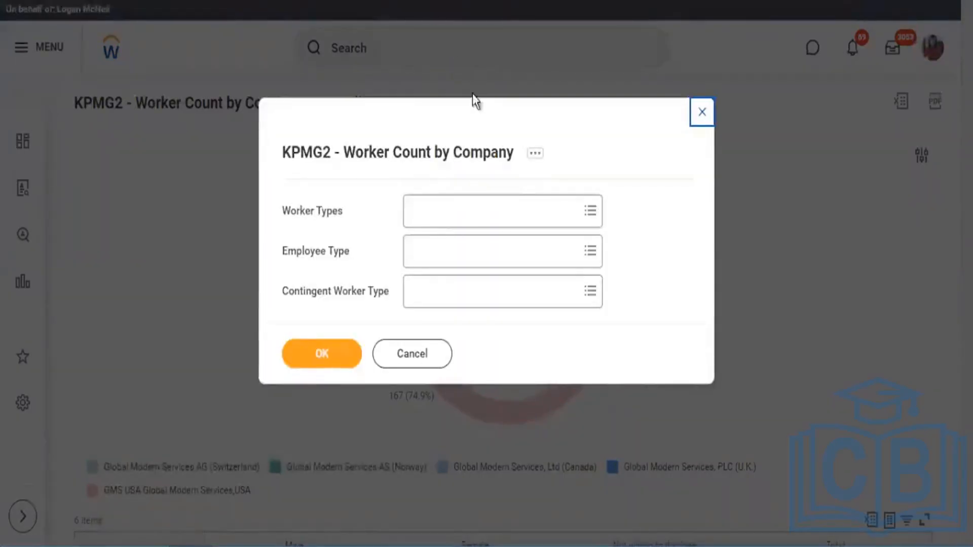
pyautogui.click(326, 354)
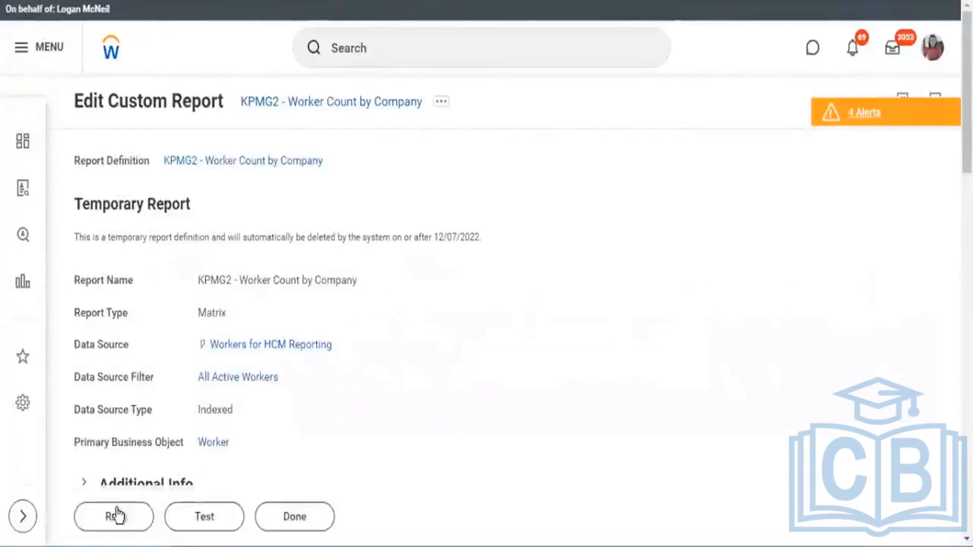
# Run the report from its definition and set the Employee Type prompt to both Regular entries and Intern, with Worker Types as Employee
pyautogui.click(114, 517)
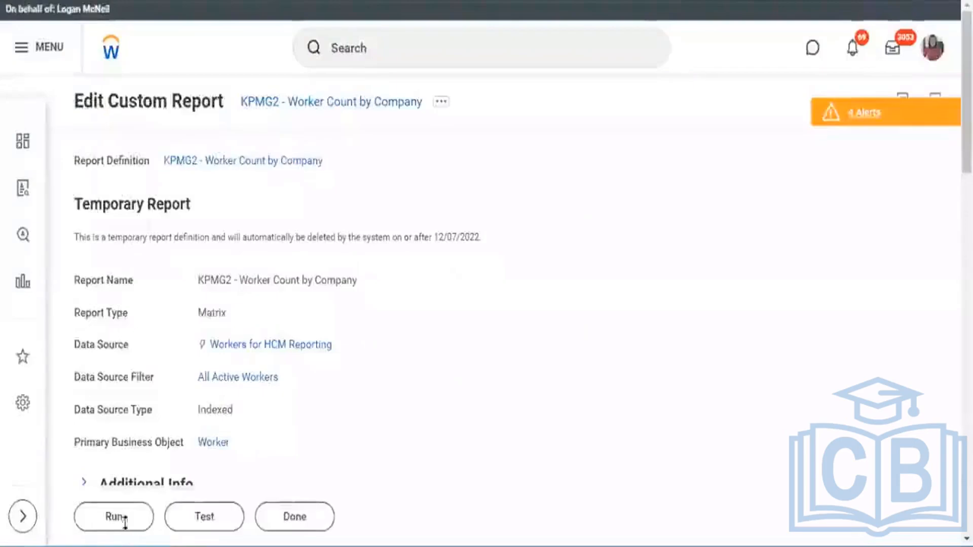
pyautogui.click(124, 517)
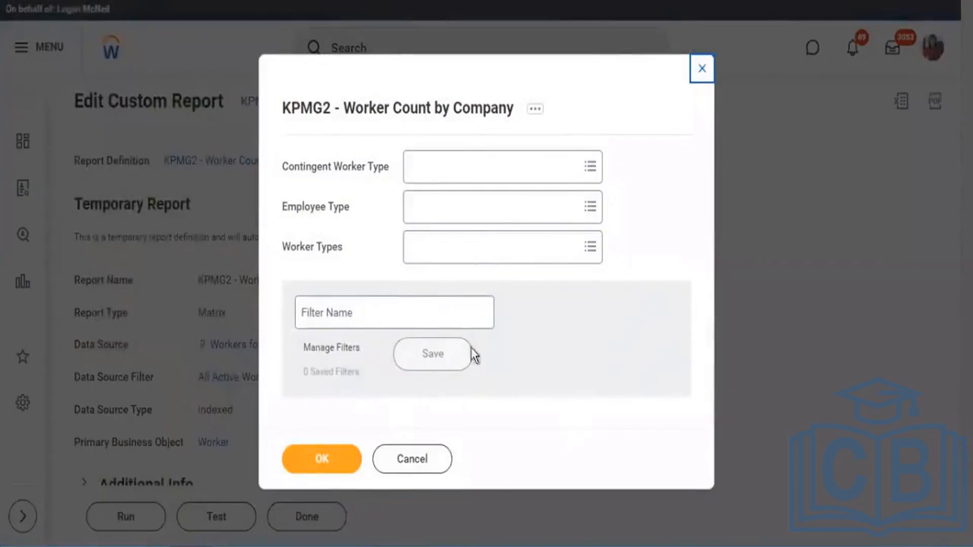
pyautogui.click(596, 216)
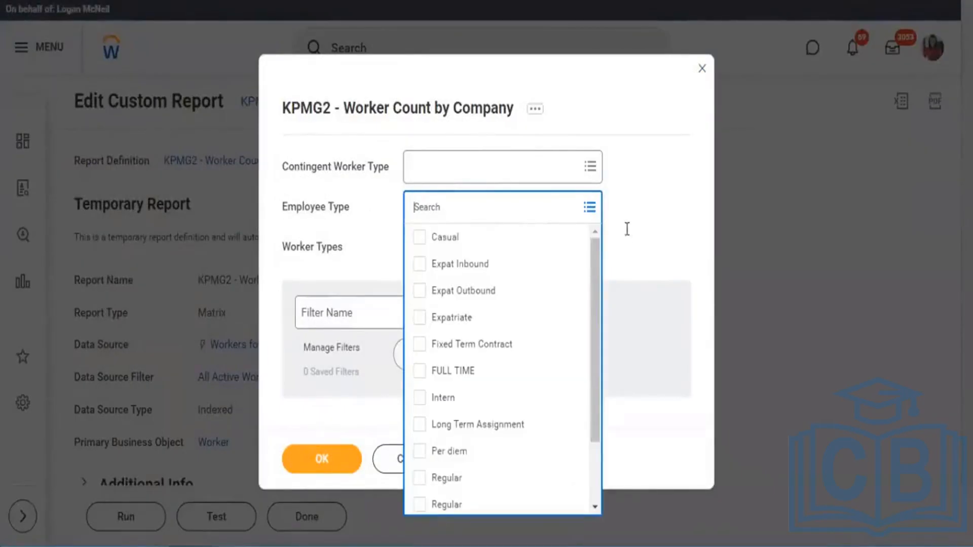
pyautogui.click(604, 272)
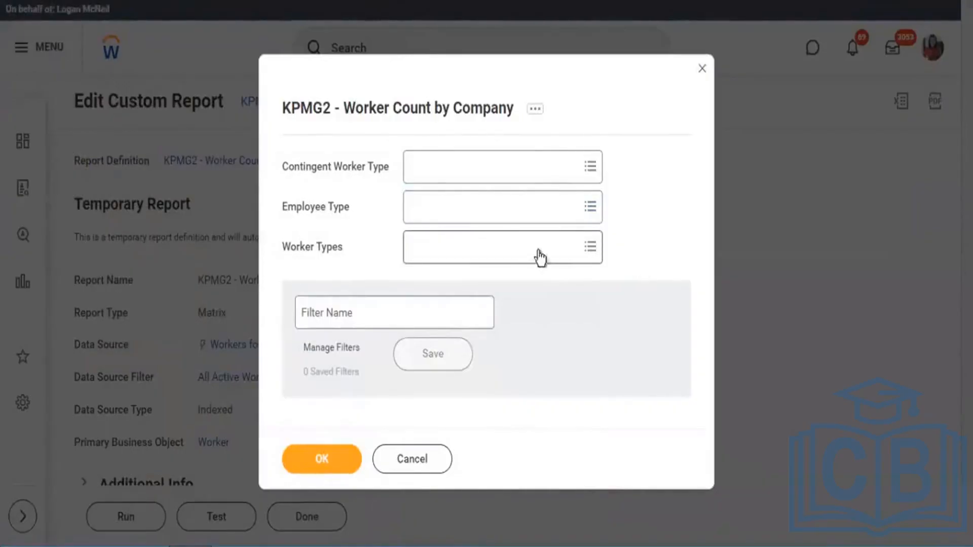
pyautogui.click(458, 261)
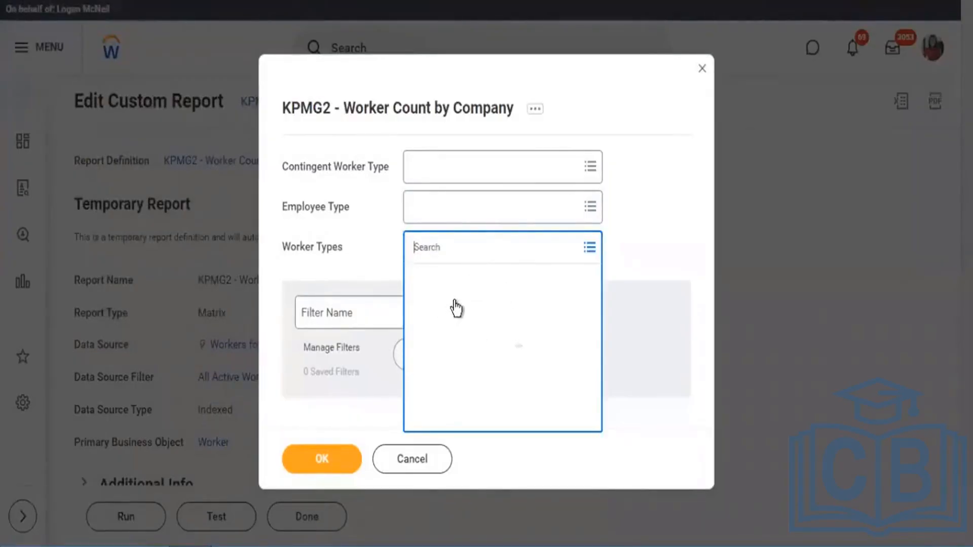
pyautogui.click(590, 200)
pyautogui.click(590, 207)
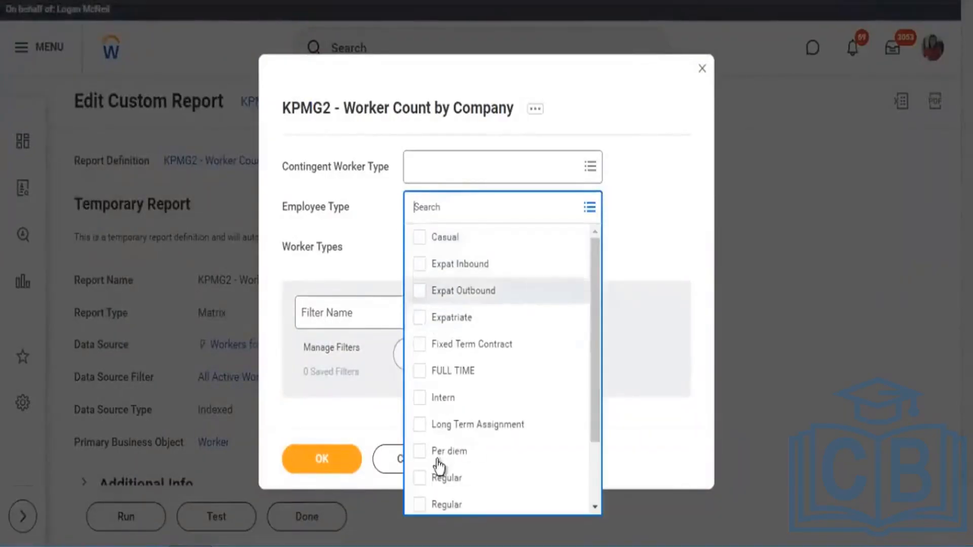
pyautogui.click(487, 476)
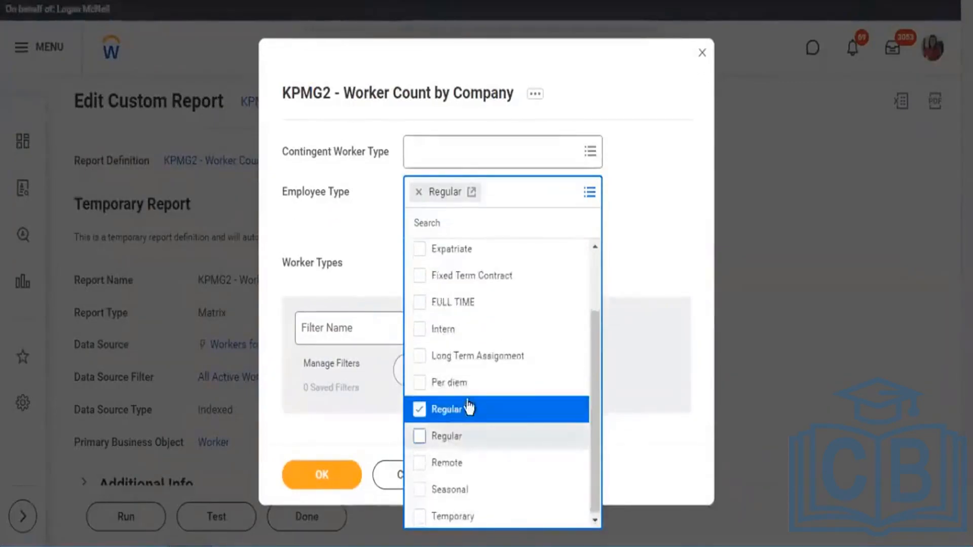
pyautogui.click(416, 439)
pyautogui.click(420, 351)
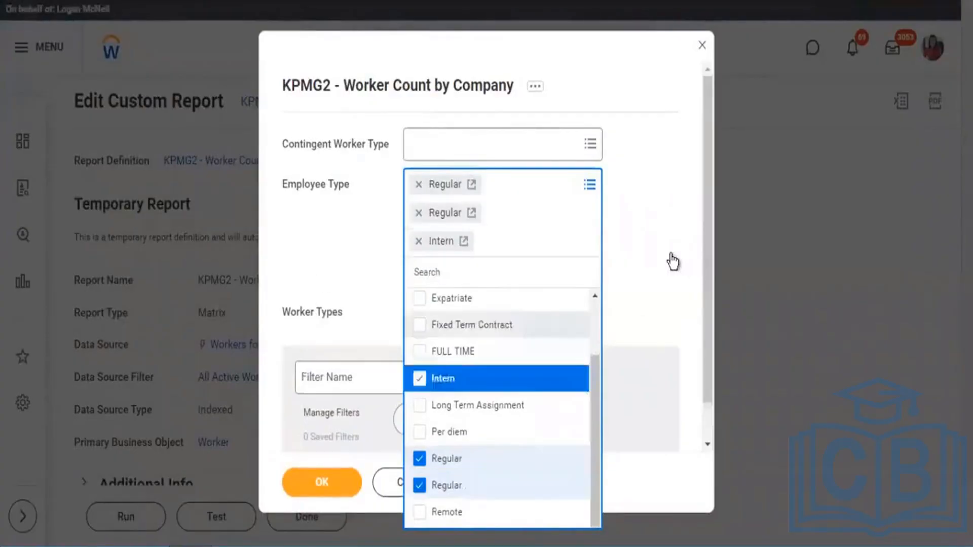
pyautogui.click(649, 263)
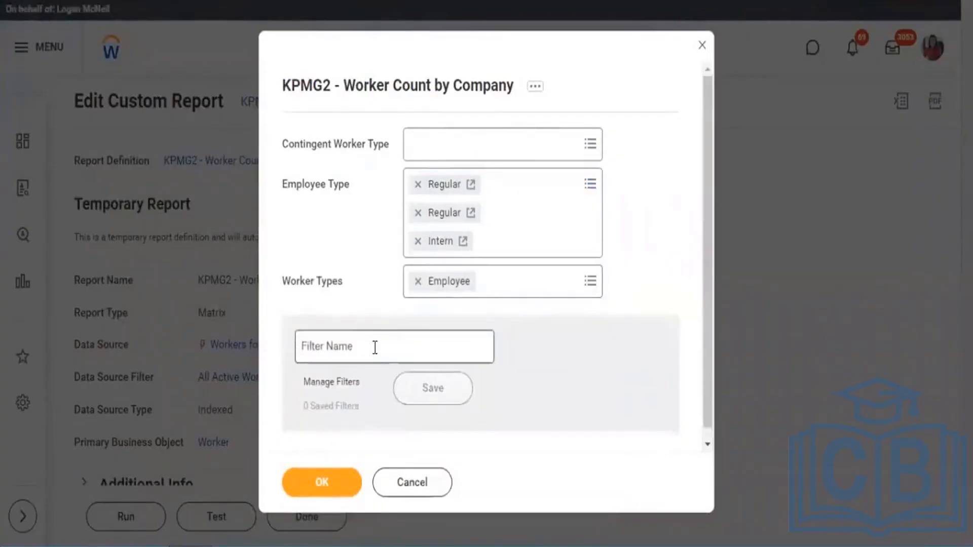
# Save the chosen prompt values as a reusable filter named Emp Types
pyautogui.click(378, 347)
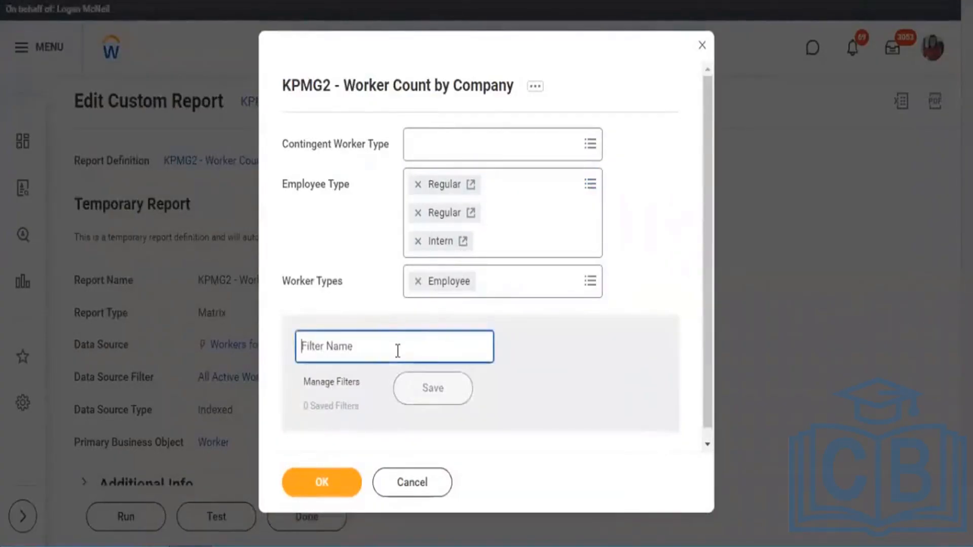
pyautogui.write('Emp')
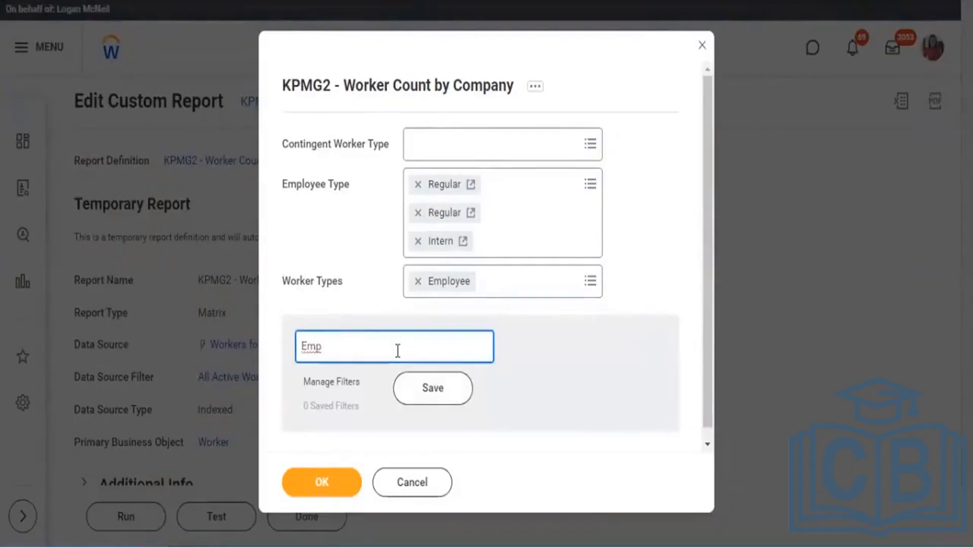
pyautogui.write(' Types')
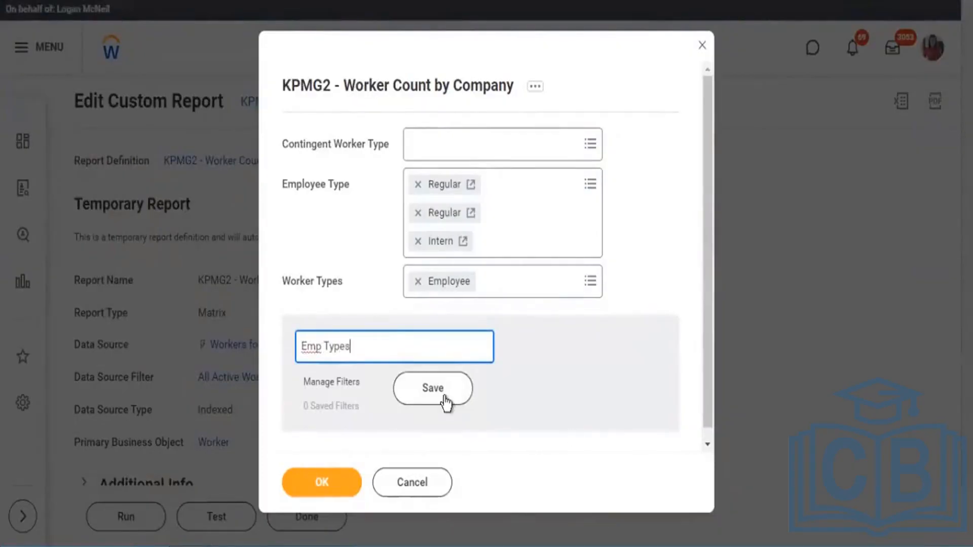
pyautogui.click(445, 400)
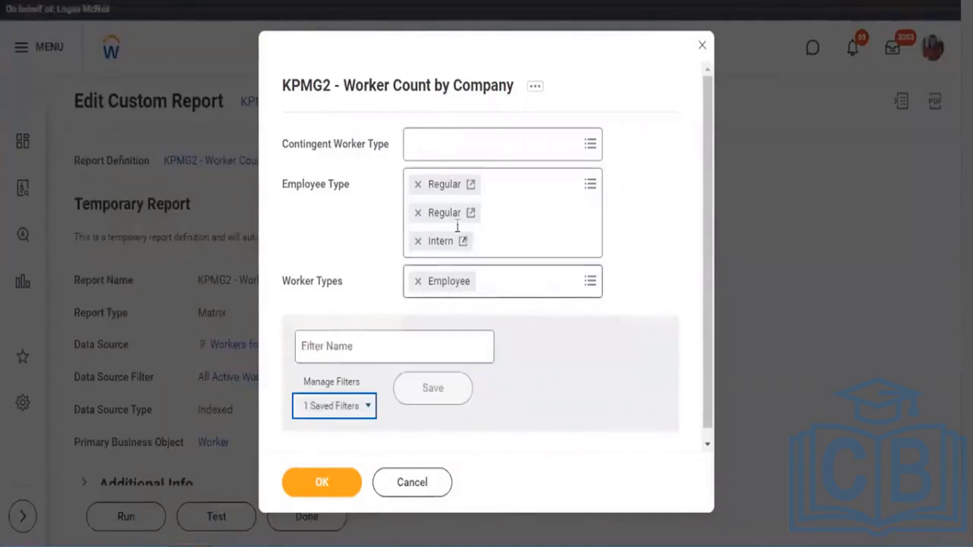
# Change the Worker Types prompt to Contingent Worker only and clear all values from the Employee Type prompt
pyautogui.click(456, 281)
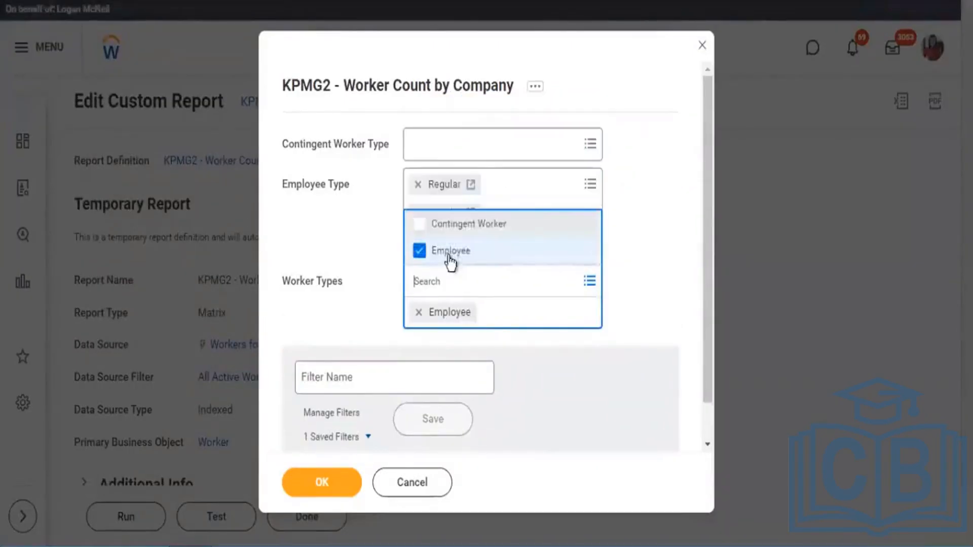
pyautogui.click(468, 225)
pyautogui.click(506, 249)
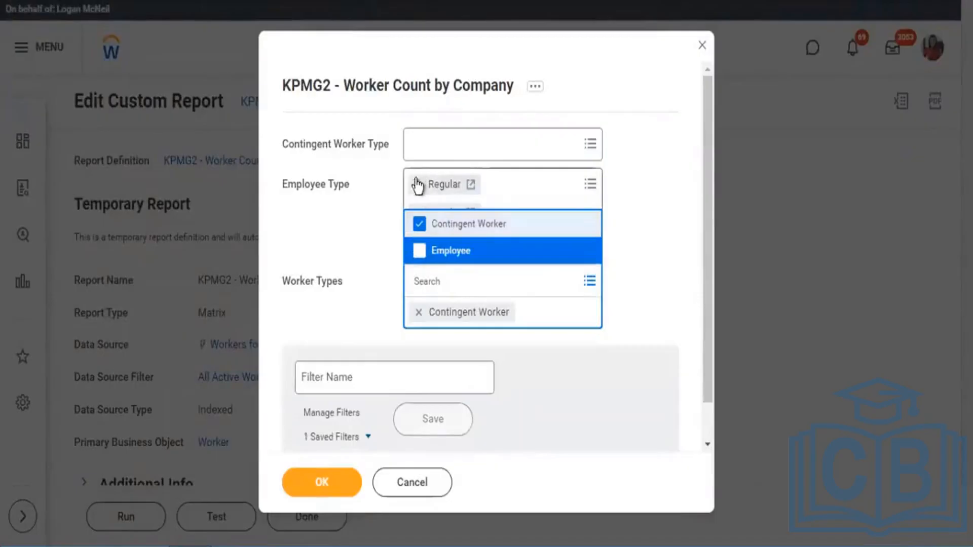
pyautogui.click(647, 211)
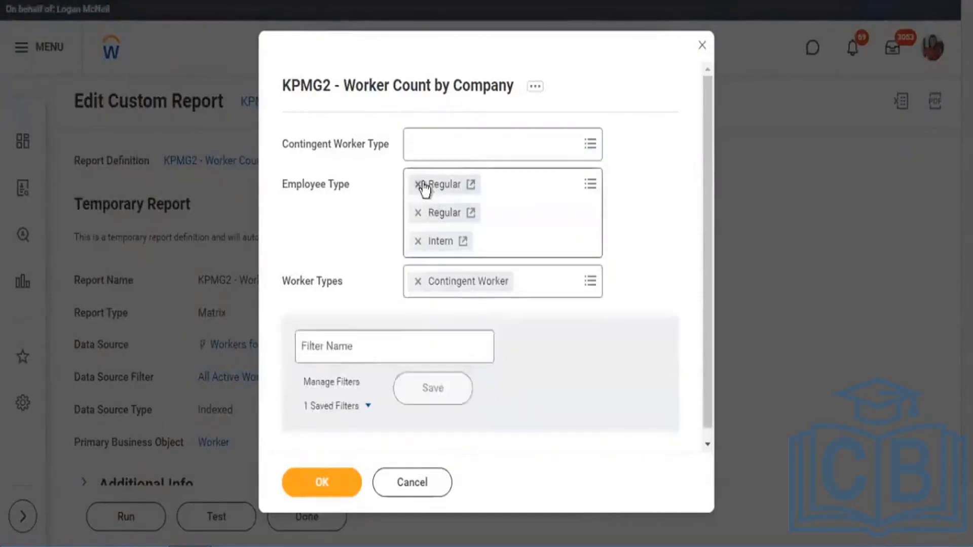
pyautogui.click(418, 184)
pyautogui.click(418, 192)
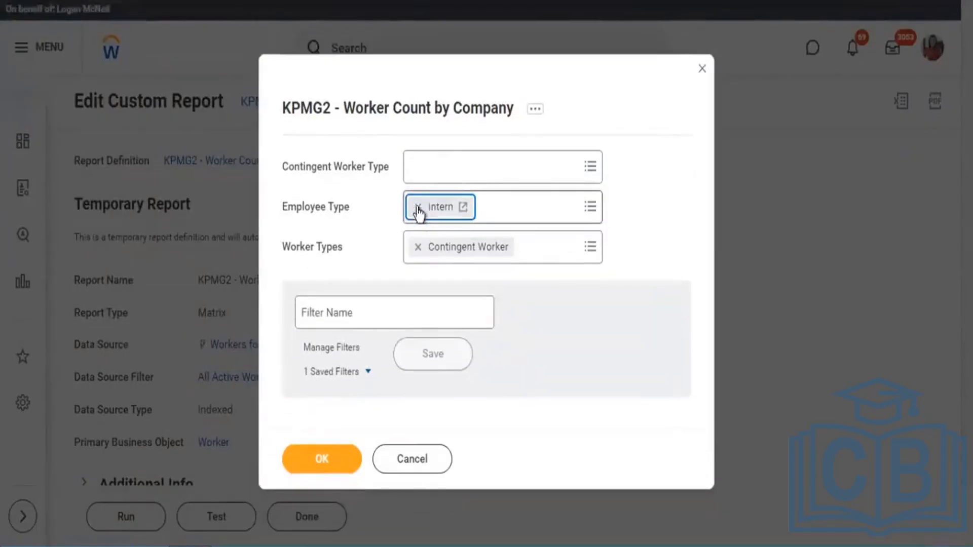
pyautogui.press('BackSpace')
# Set the Contingent Worker Type prompt to Consultant and Contractor
pyautogui.click(591, 172)
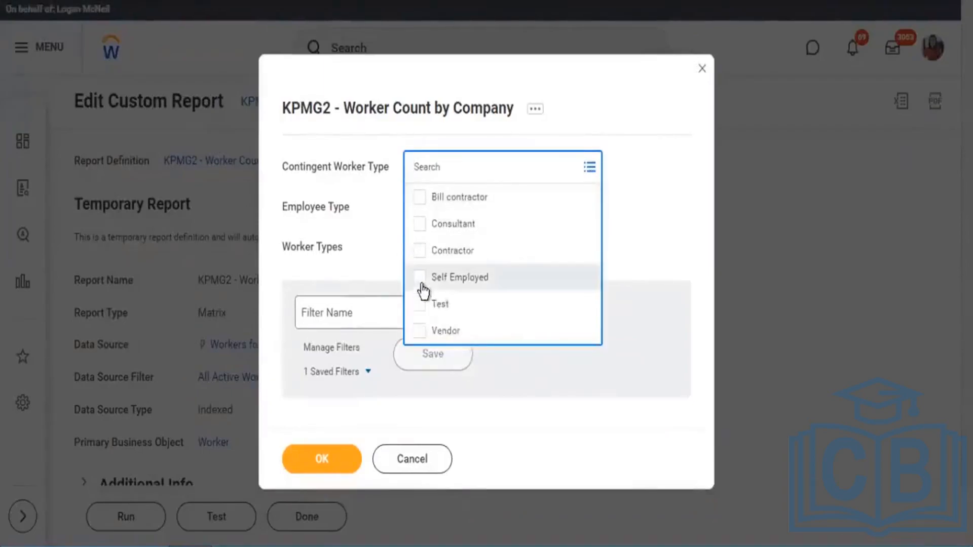
pyautogui.click(423, 224)
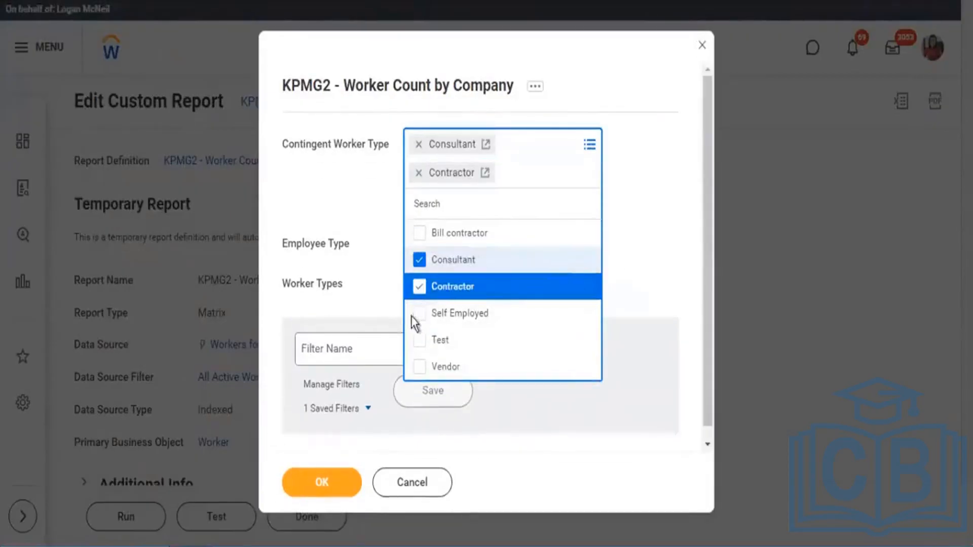
pyautogui.click(392, 326)
# Save the contingent worker prompt values as a reusable filter named Contractors
pyautogui.click(400, 328)
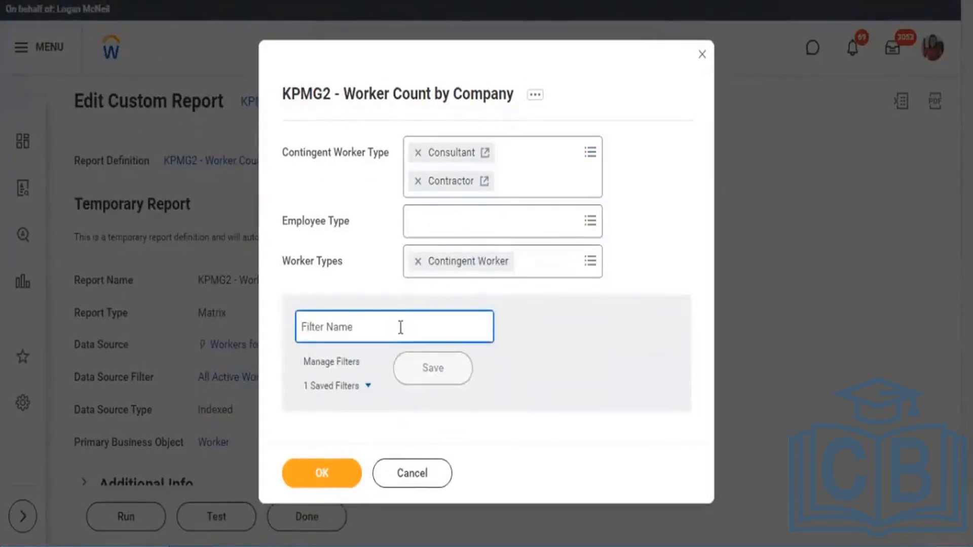
pyautogui.write('Contrac')
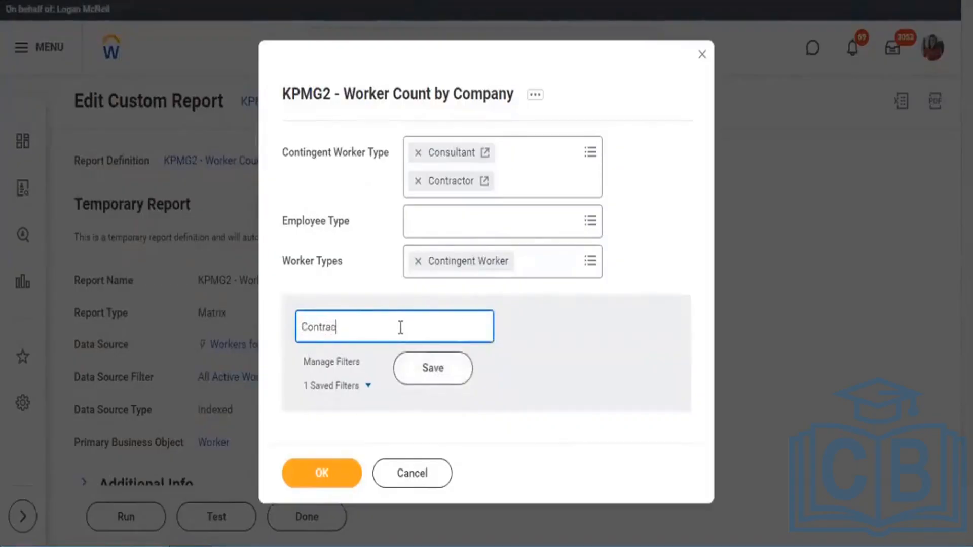
pyautogui.write('tors')
pyautogui.click(436, 376)
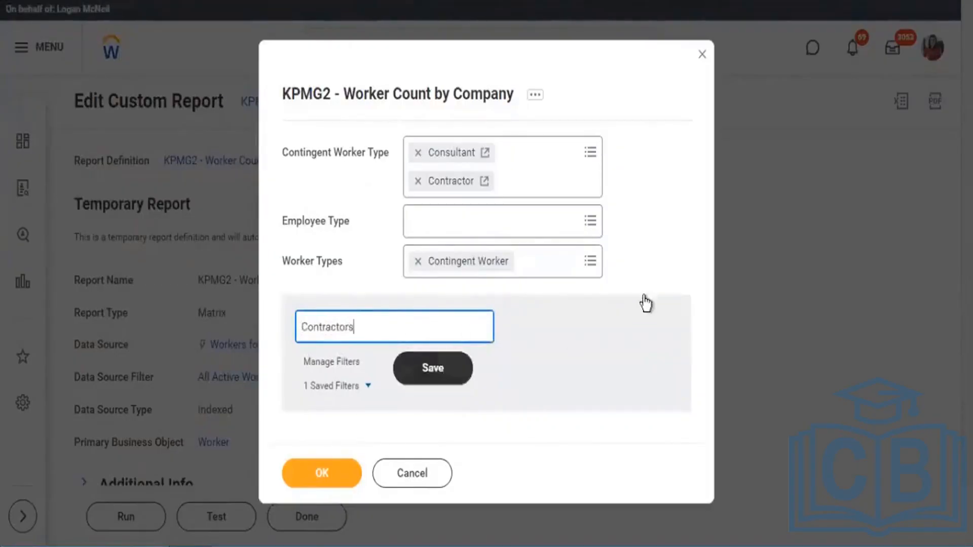
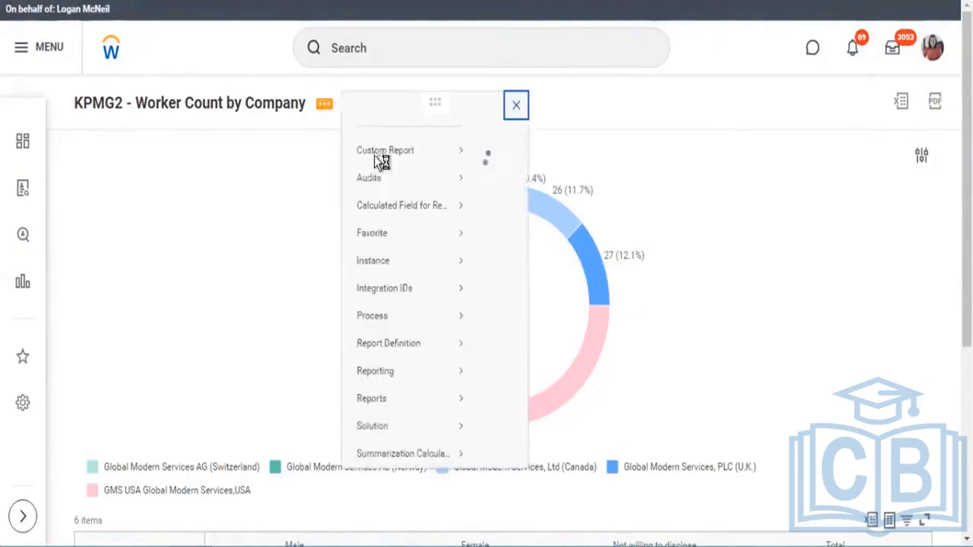
# Run the report again from its donut chart results and load the saved Emp Types filter into the prompts
pyautogui.moveTo(405, 168)
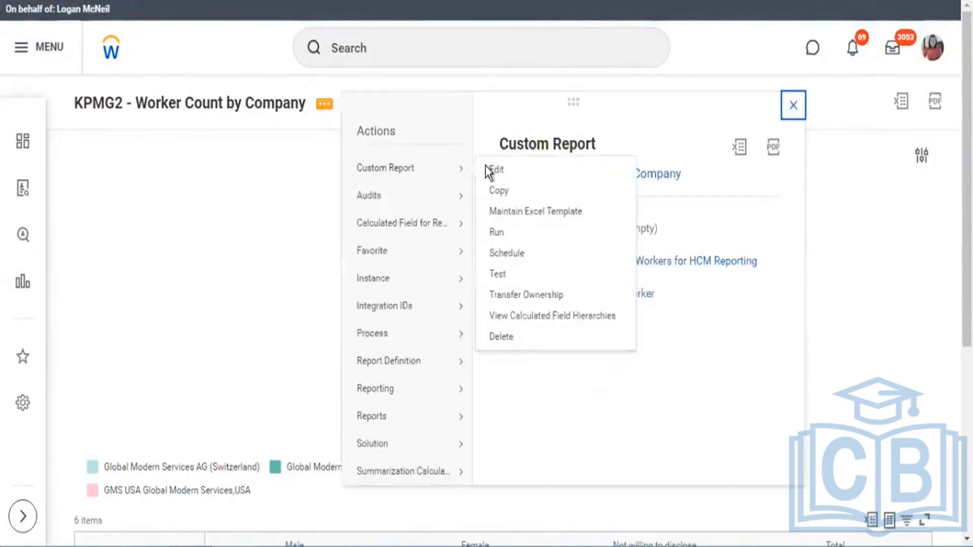
pyautogui.click(496, 232)
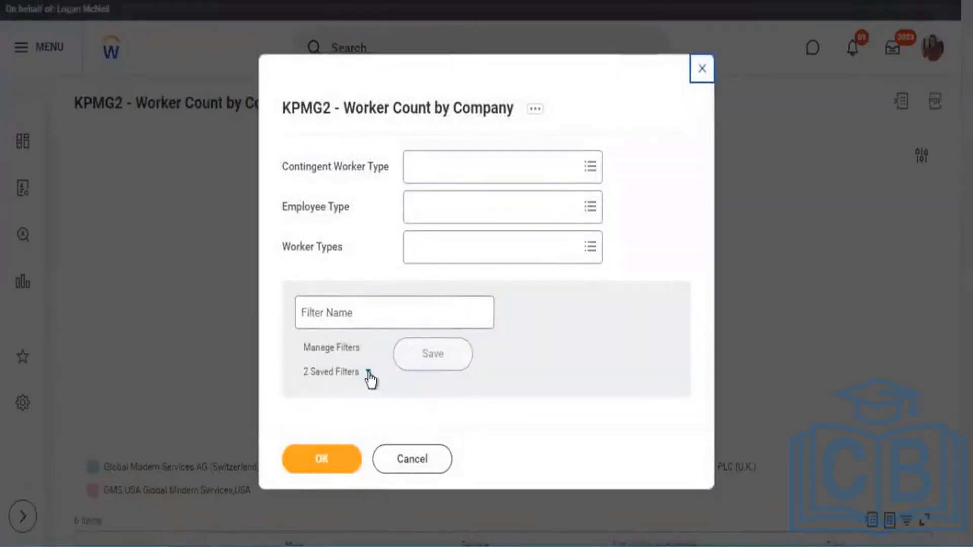
pyautogui.click(374, 379)
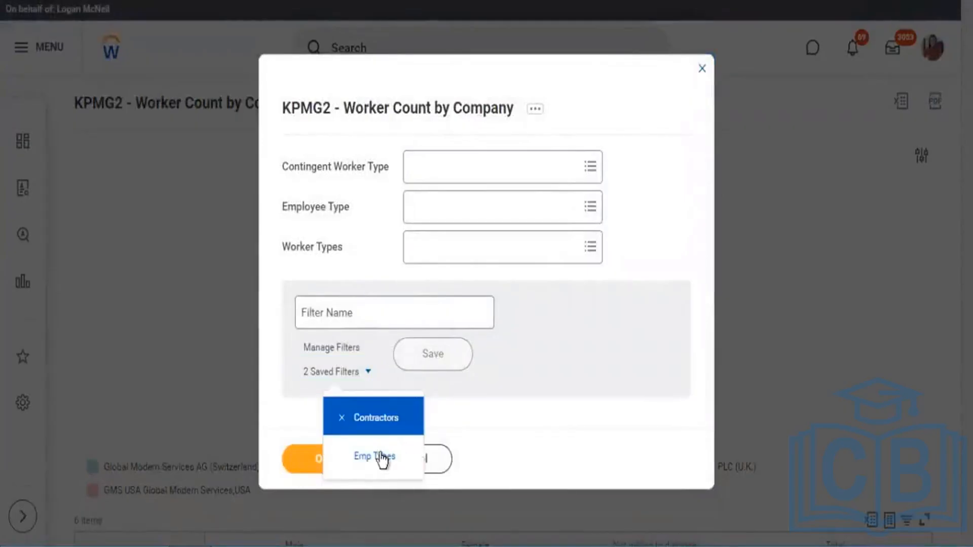
pyautogui.click(500, 423)
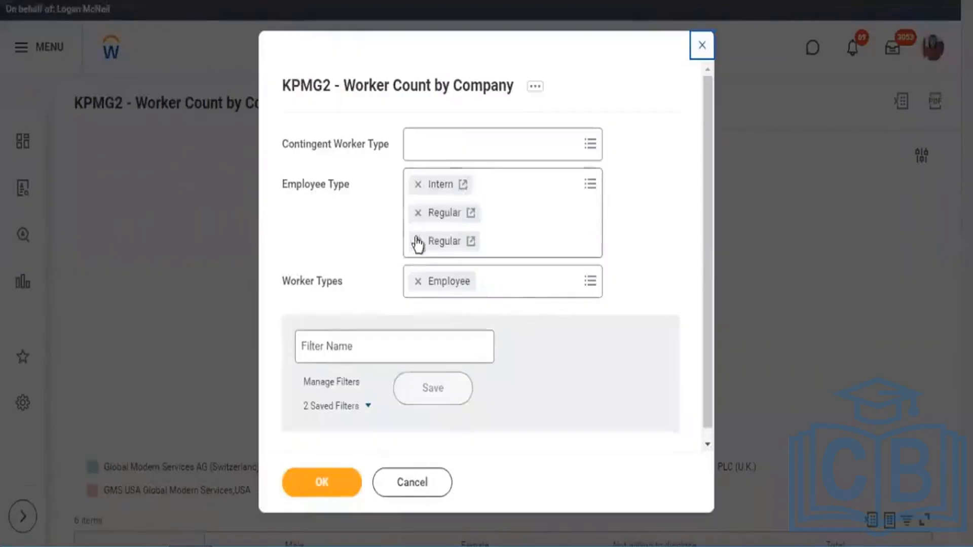
pyautogui.click(367, 409)
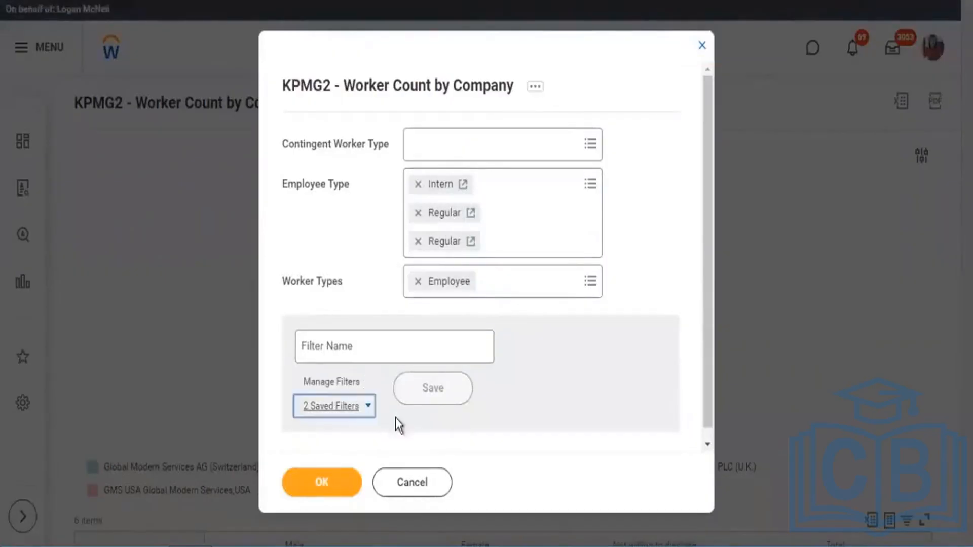
pyautogui.click(619, 395)
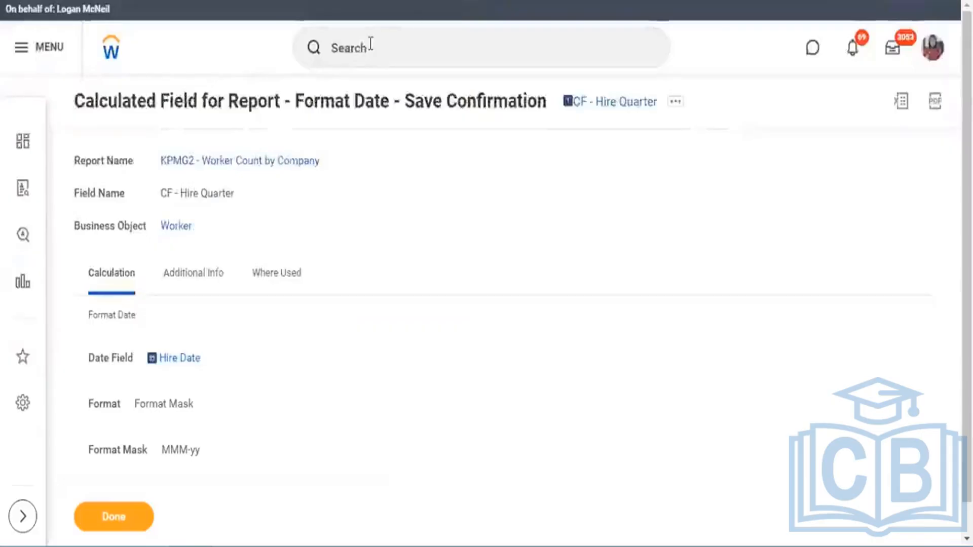
# Search Workday for report definitions using rd:kpmg2
pyautogui.click(369, 71)
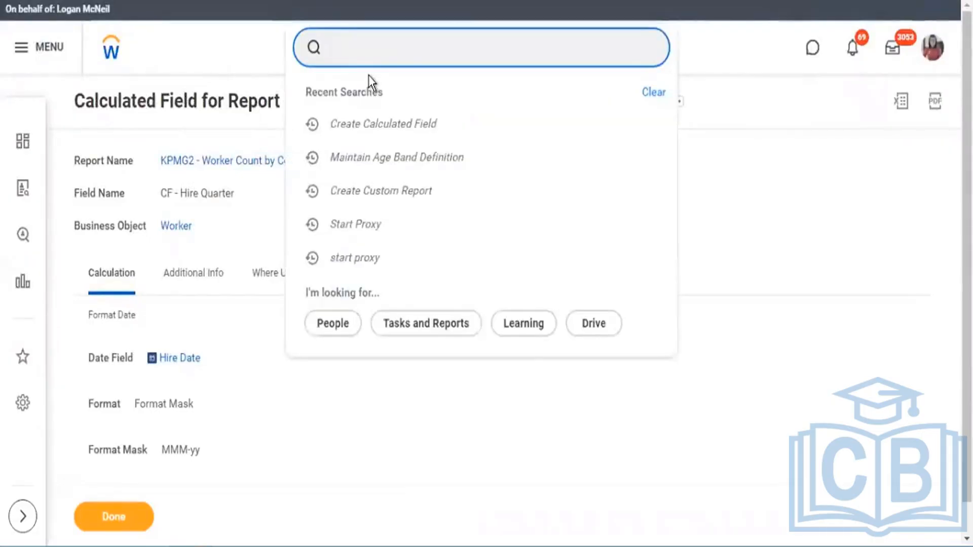
pyautogui.write('rd:kpm')
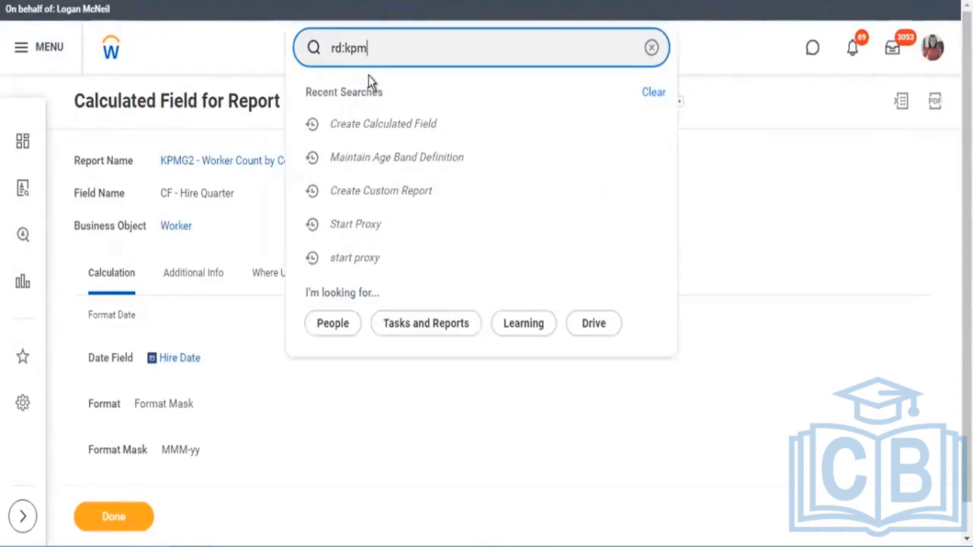
pyautogui.write('g2')
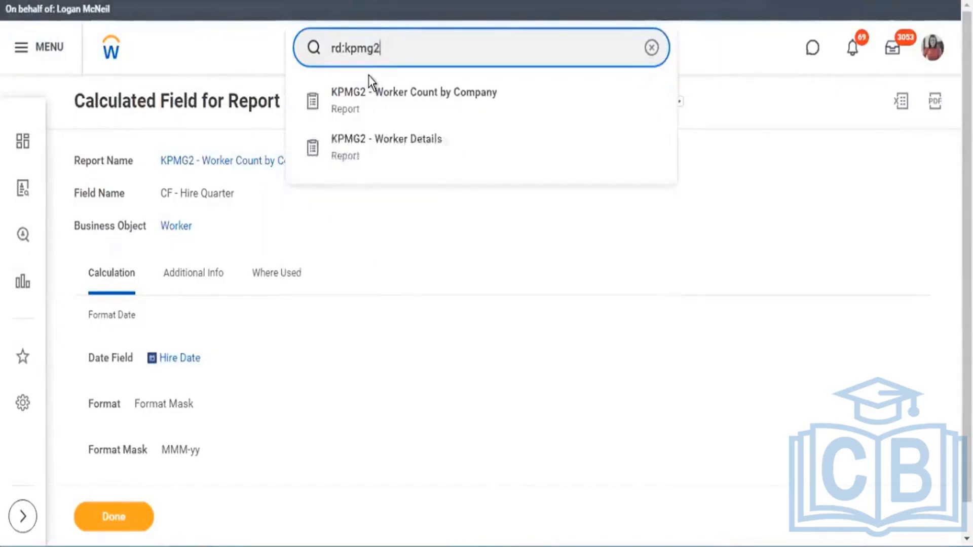
pyautogui.press('Return')
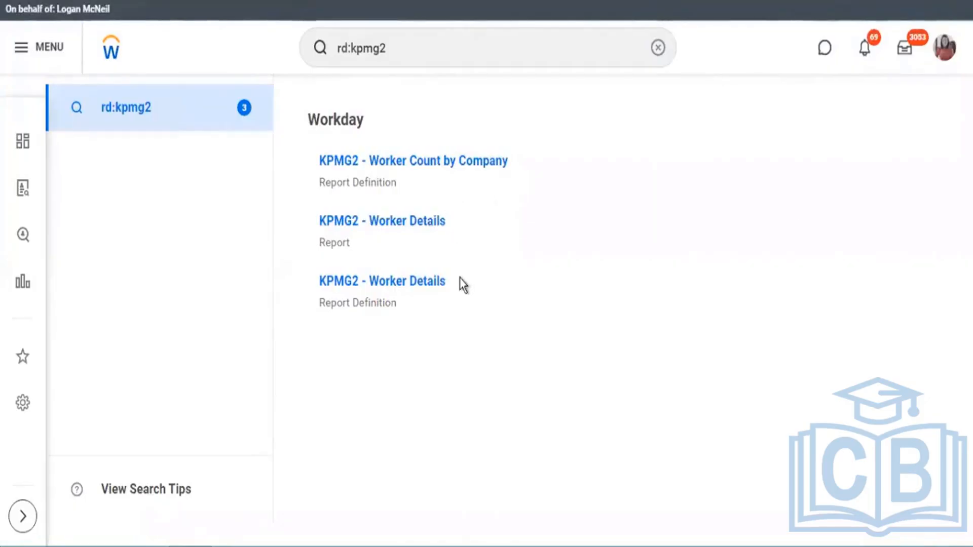
# Compare the Worker Count by Company entry with the two Worker Details entries in the search results
pyautogui.moveTo(463, 285); pyautogui.dragTo(312, 223)
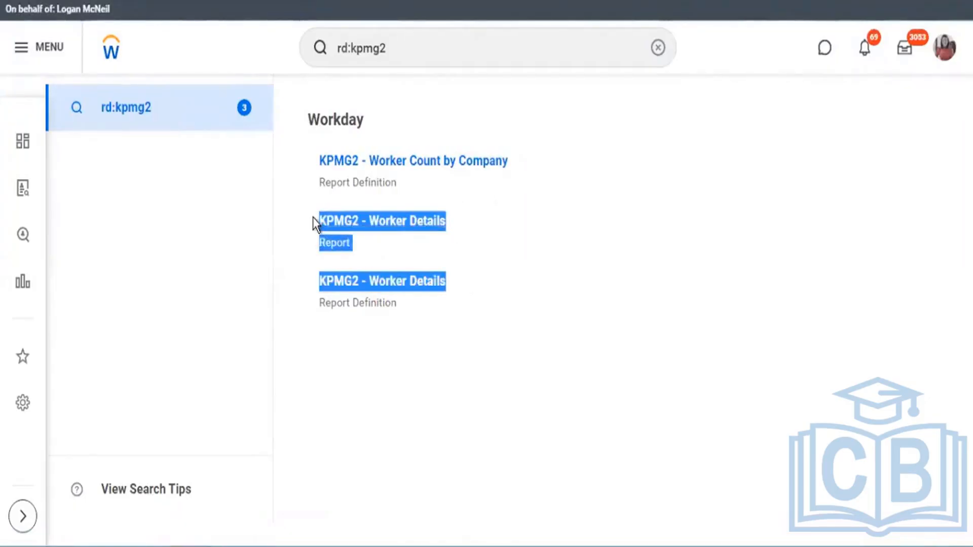
pyautogui.click(540, 159)
pyautogui.moveTo(538, 158); pyautogui.dragTo(310, 170)
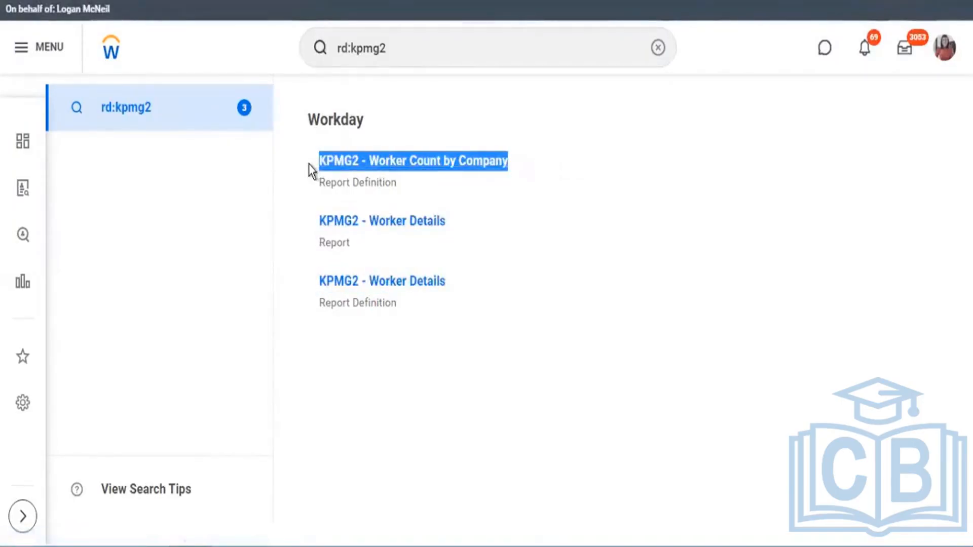
pyautogui.click(560, 168)
pyautogui.moveTo(512, 161); pyautogui.dragTo(321, 161)
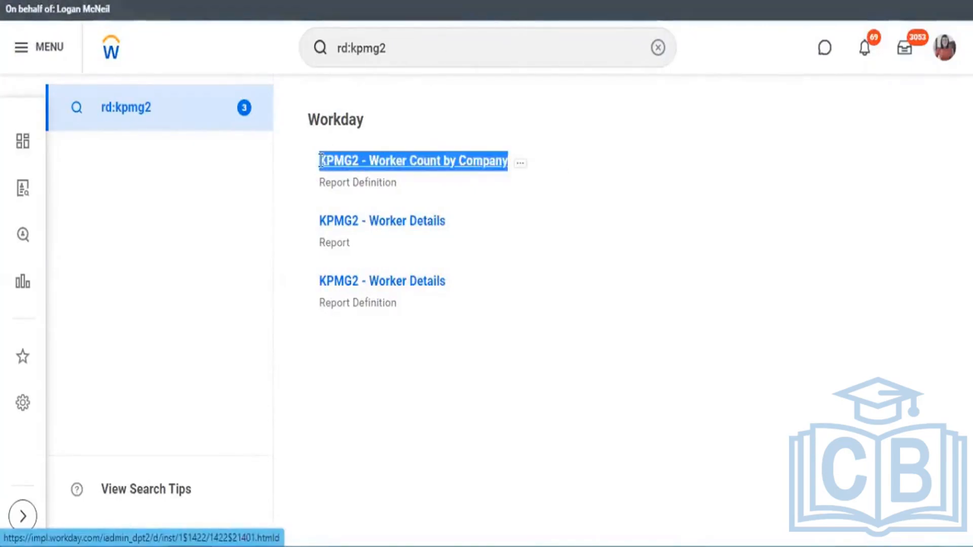
pyautogui.moveTo(365, 264); pyautogui.dragTo(317, 223)
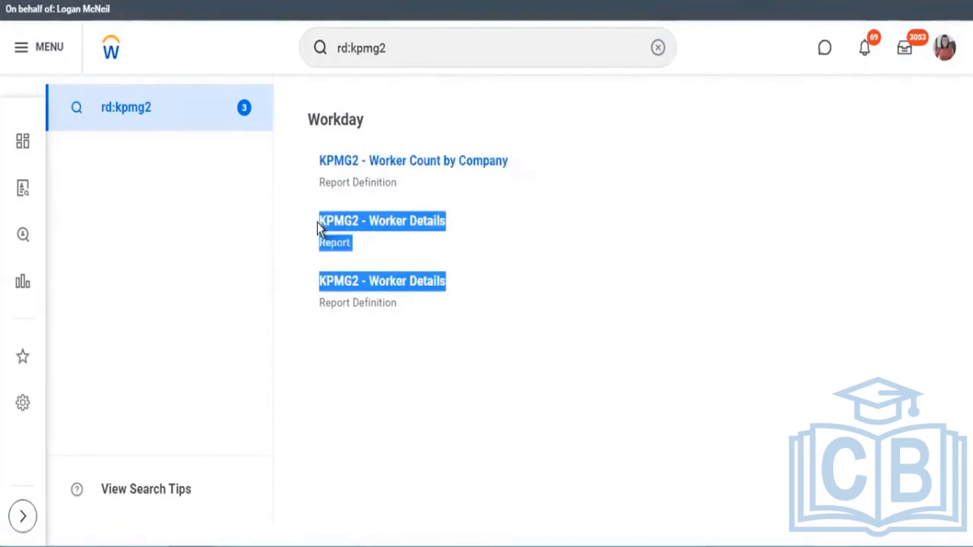
pyautogui.click(567, 168)
# Close the Worker Count by Company prompt dialog opened from the report definition and discard its changes
pyautogui.click(452, 161)
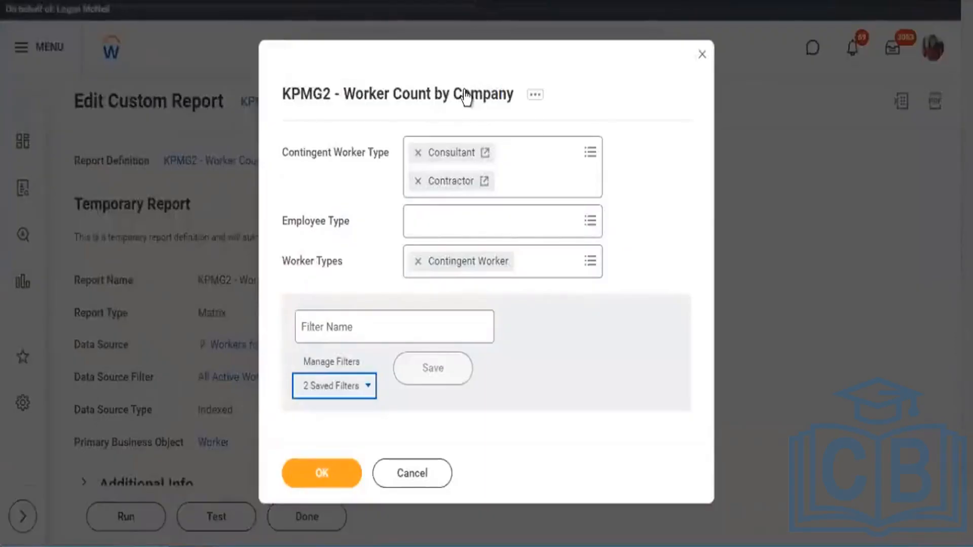
pyautogui.click(488, 91)
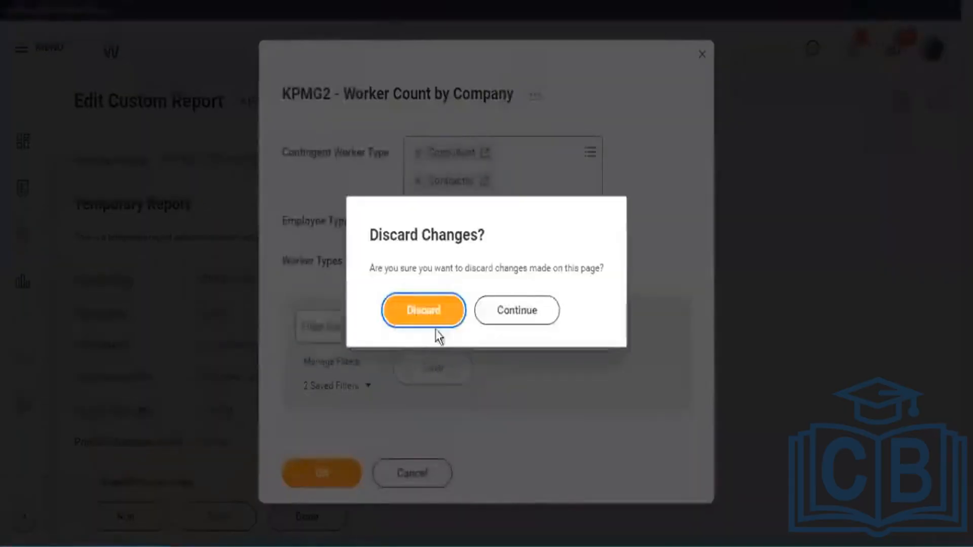
pyautogui.click(439, 317)
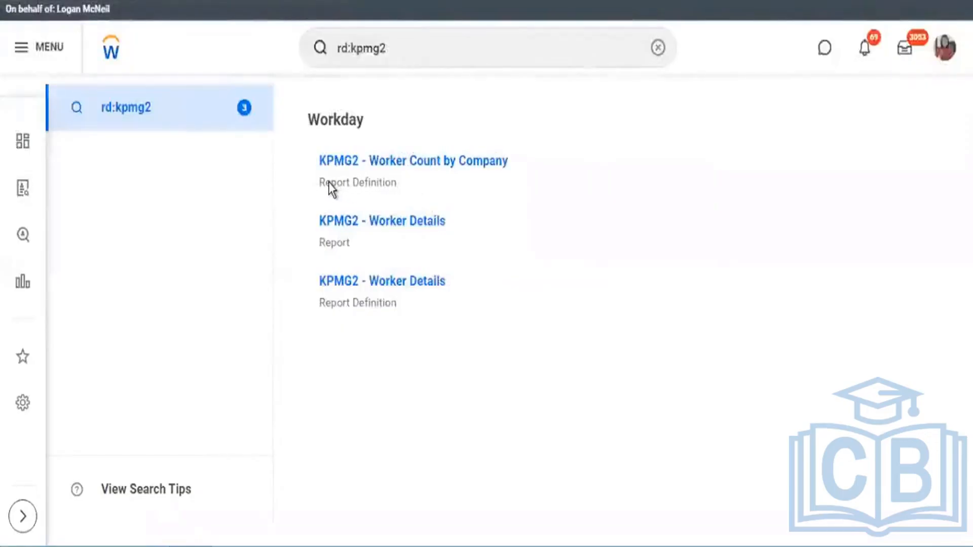
# Open the KPMG2 - Worker Details report definition in a separate browser tab and compare it with the report entries in the search results
pyautogui.moveTo(332, 184); pyautogui.dragTo(393, 184)
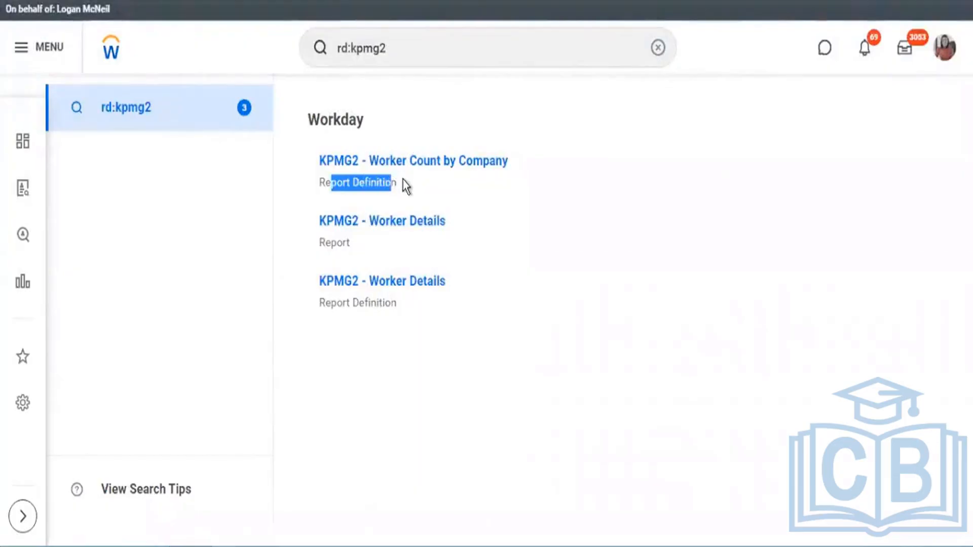
pyautogui.moveTo(418, 170)
pyautogui.moveTo(325, 244); pyautogui.dragTo(337, 244)
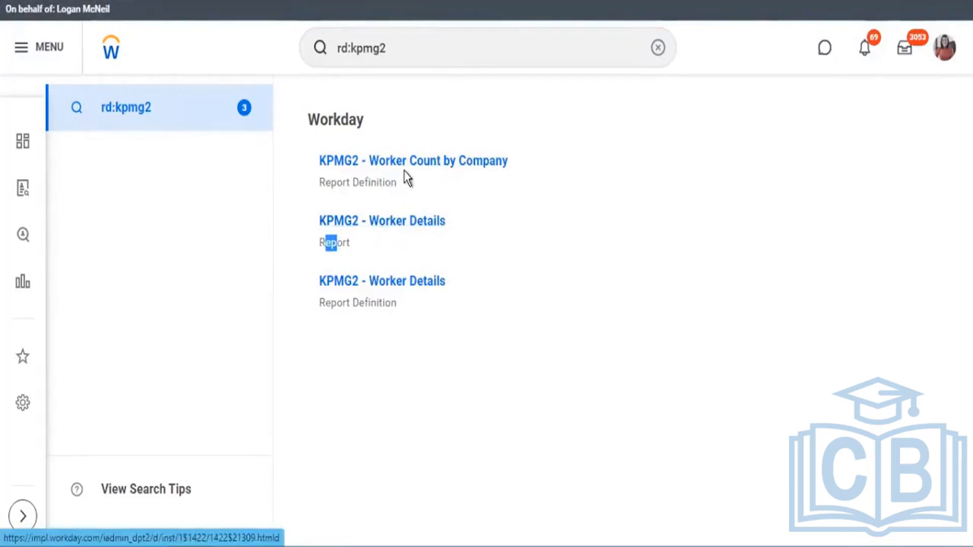
pyautogui.middleClick(412, 284)
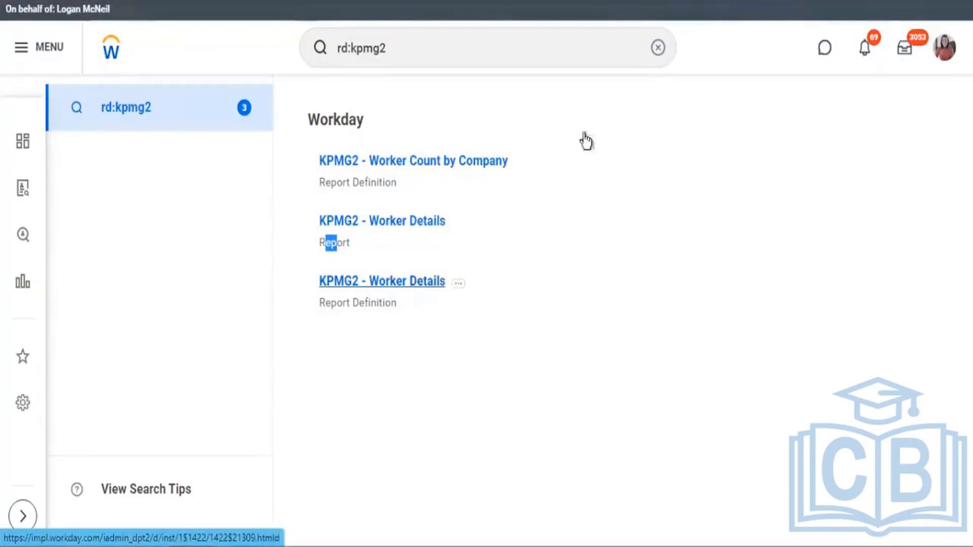
pyautogui.hotkey('ctrl', 'Tab')
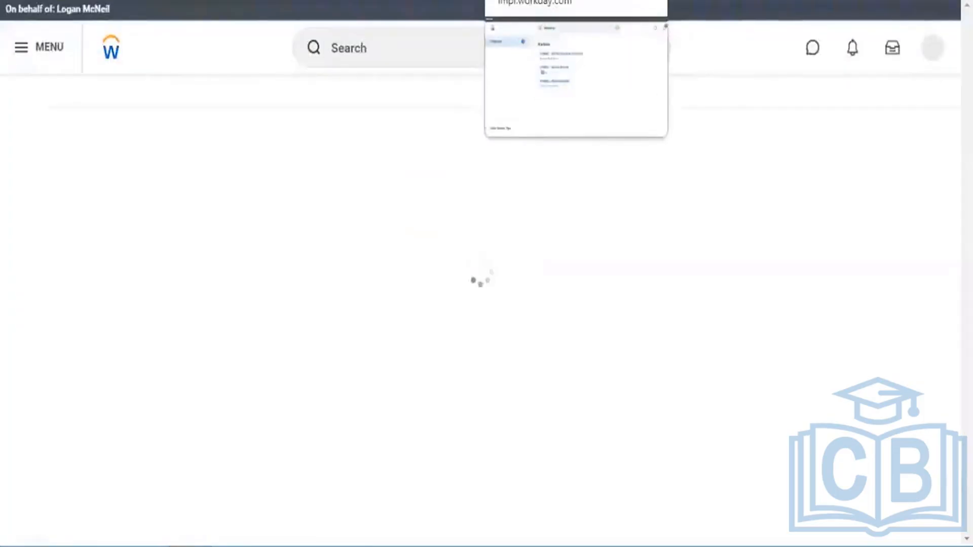
pyautogui.hotkey('ctrl', 'shift', 'Tab')
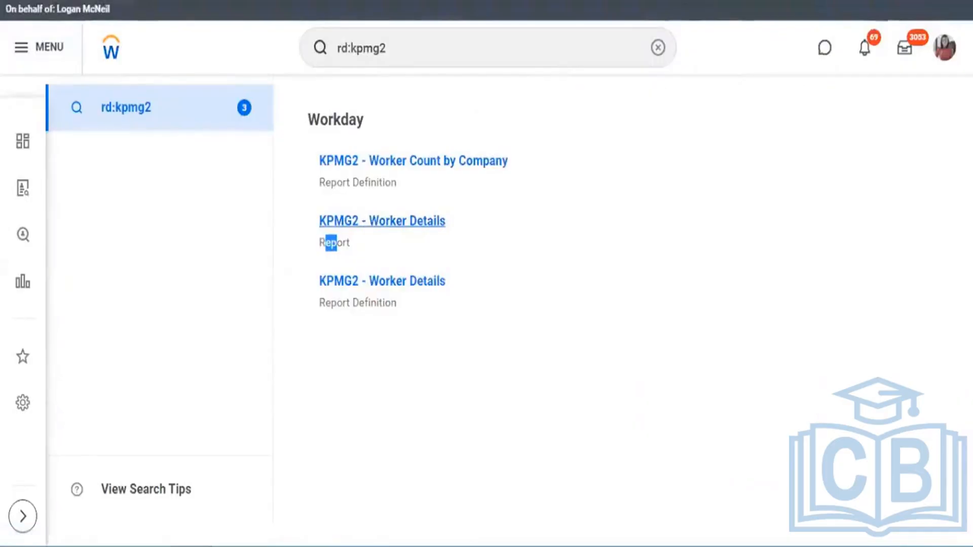
pyautogui.hotkey('ctrl', 'Tab')
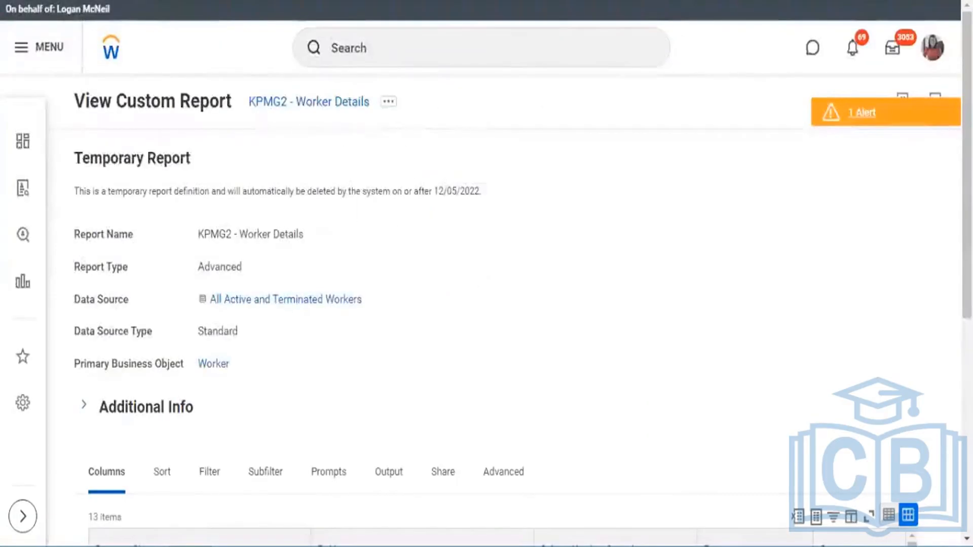
pyautogui.hotkey('ctrl', 'Tab')
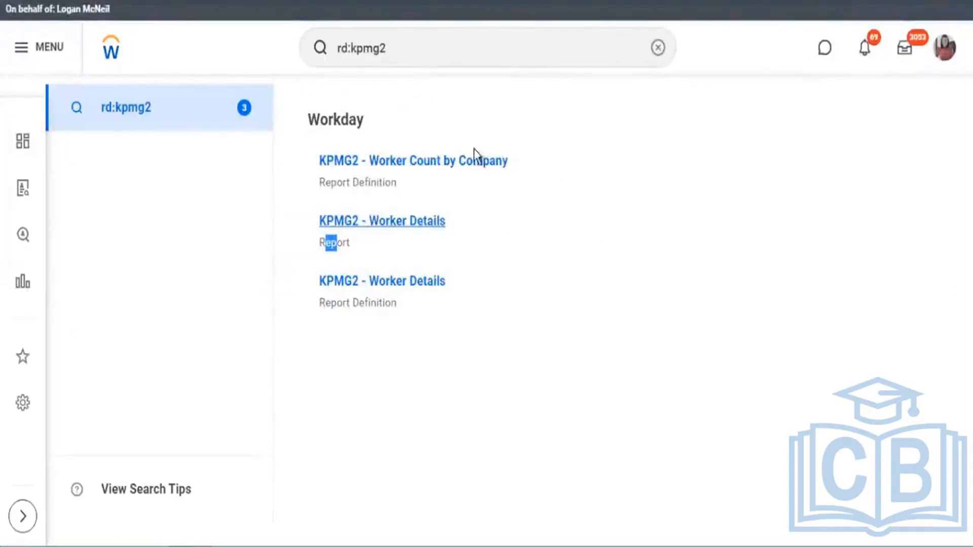
pyautogui.moveTo(511, 162); pyautogui.dragTo(321, 161)
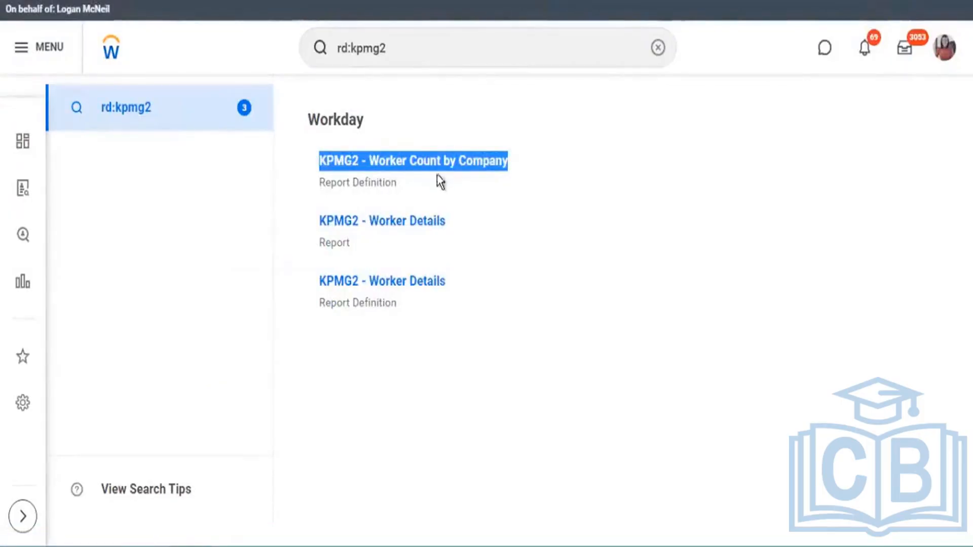
# Compare the Worker Details report definition entry with the Worker Count by Company entry in the search results
pyautogui.click(522, 223)
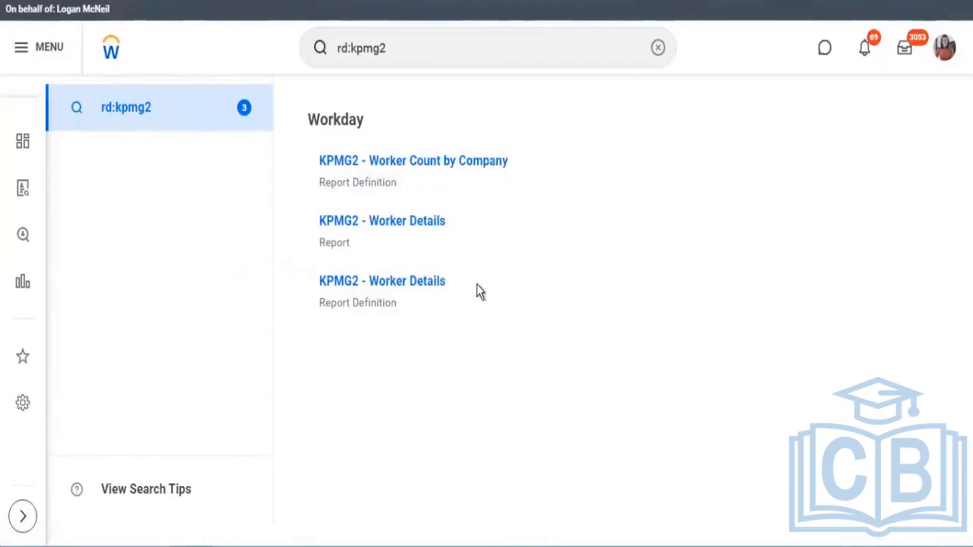
pyautogui.moveTo(446, 285); pyautogui.dragTo(316, 291)
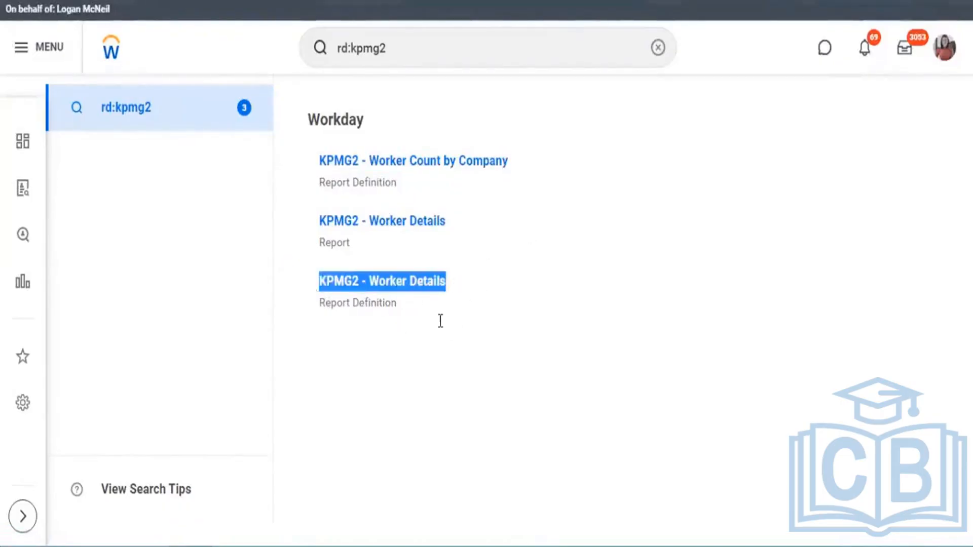
pyautogui.click(475, 283)
pyautogui.moveTo(446, 284); pyautogui.dragTo(312, 287)
pyautogui.moveTo(511, 161); pyautogui.dragTo(315, 161)
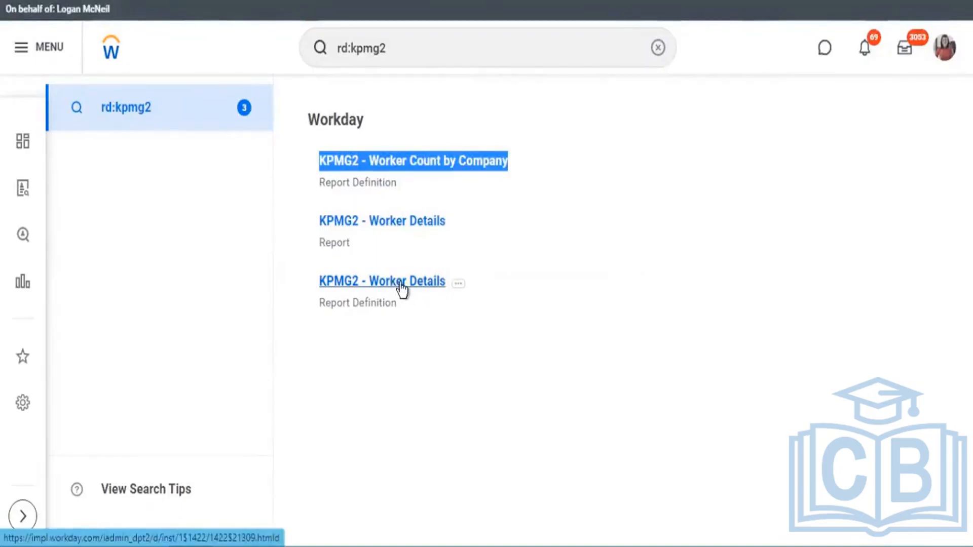
# Open the KPMG2 - Worker Details report definition for editing and show its advanced view options
pyautogui.click(455, 282)
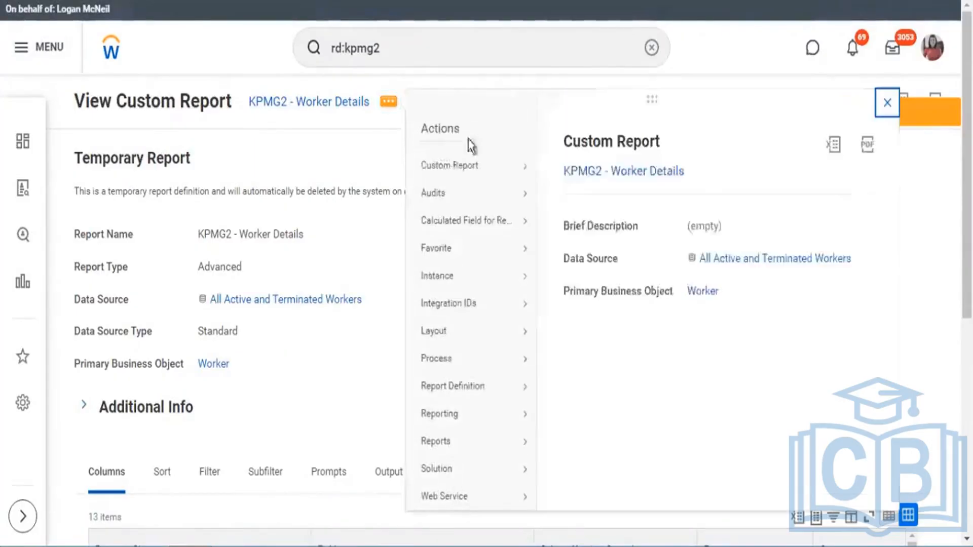
pyautogui.click(379, 181)
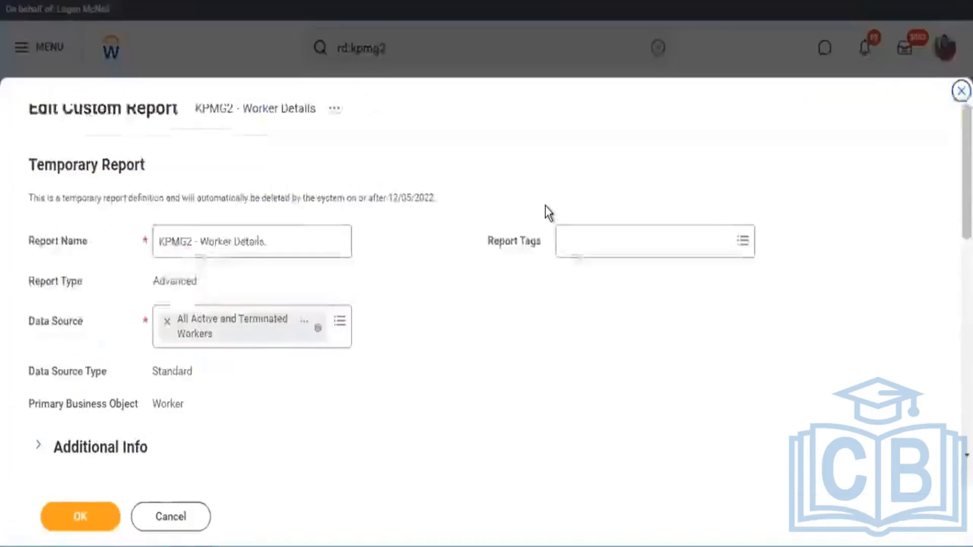
pyautogui.scroll(-5, 527, 188)
pyautogui.scroll(-3, 522, 192)
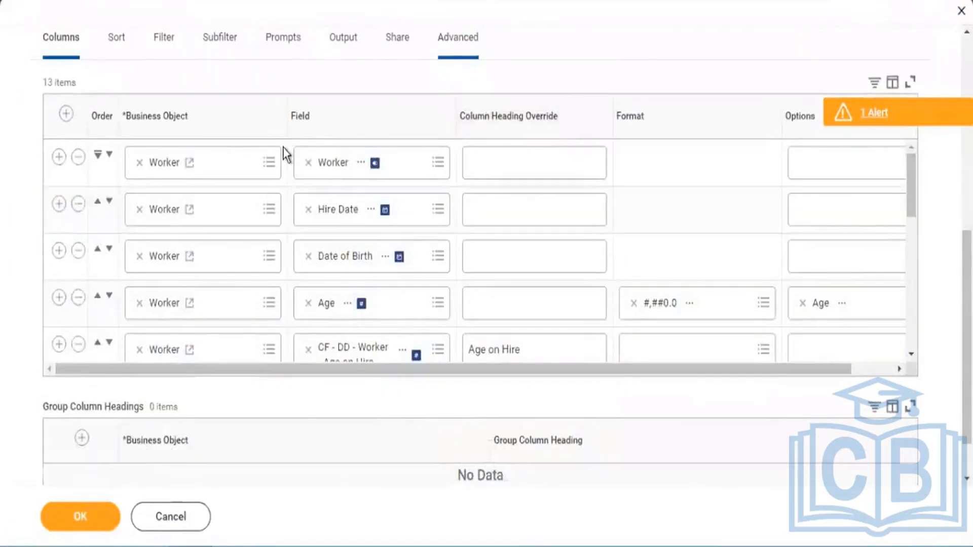
pyautogui.scroll(-3, 398, 178)
pyautogui.scroll(3, 355, 188)
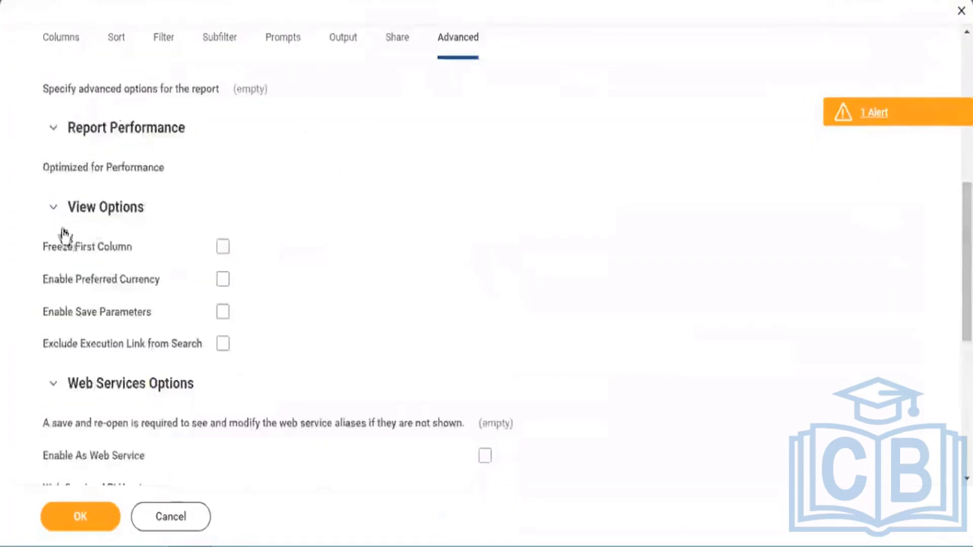
# Review the view options of the Worker Details report and enable Freeze First Column
pyautogui.moveTo(59, 312); pyautogui.dragTo(114, 314)
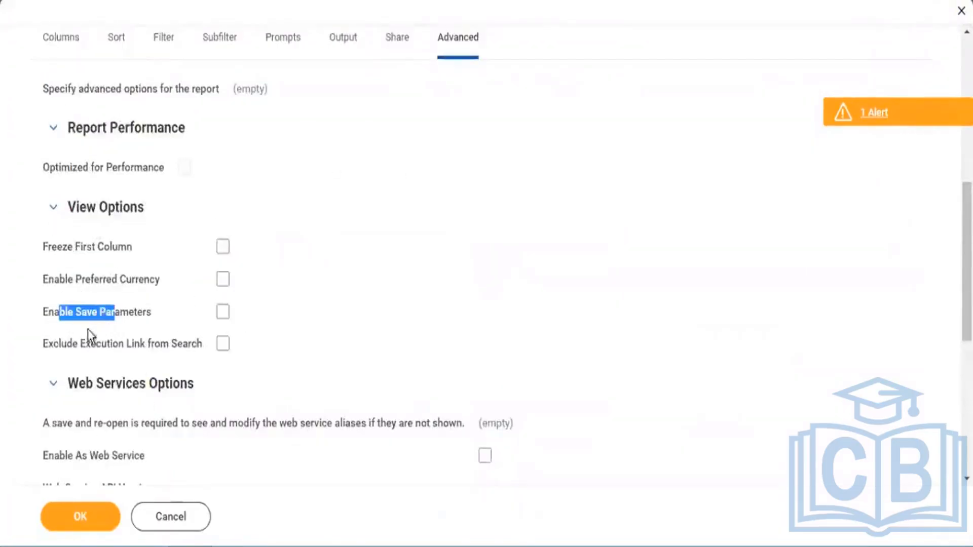
pyautogui.moveTo(67, 343); pyautogui.dragTo(139, 347)
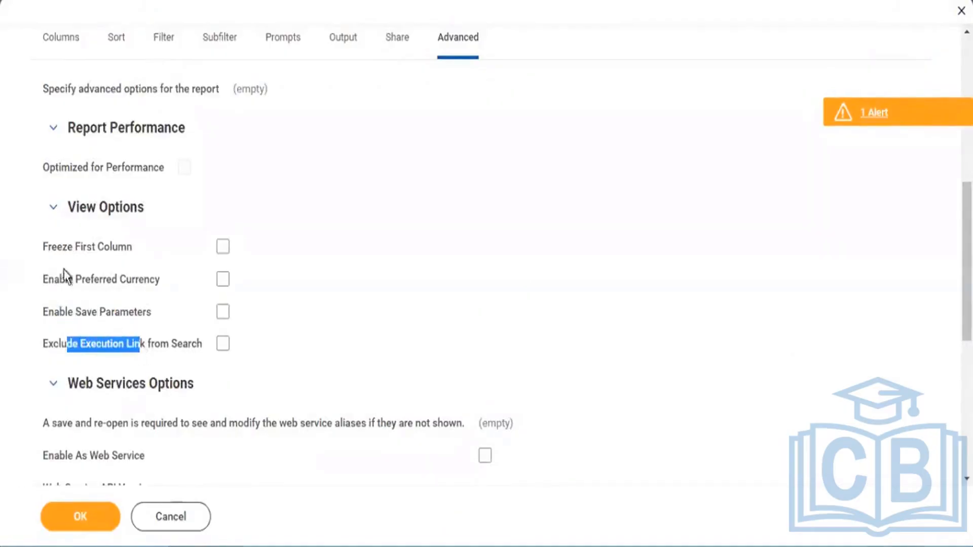
pyautogui.moveTo(51, 250); pyautogui.dragTo(98, 251)
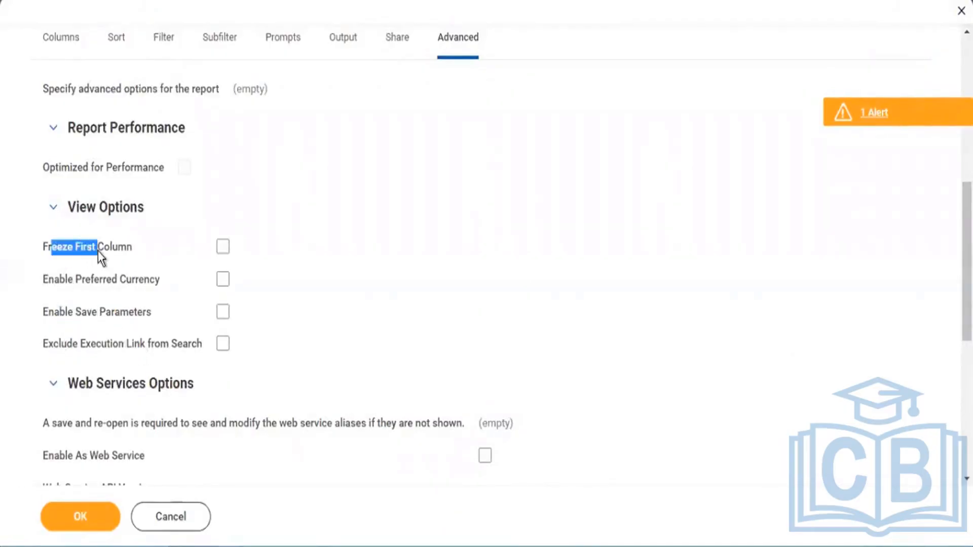
pyautogui.click(223, 247)
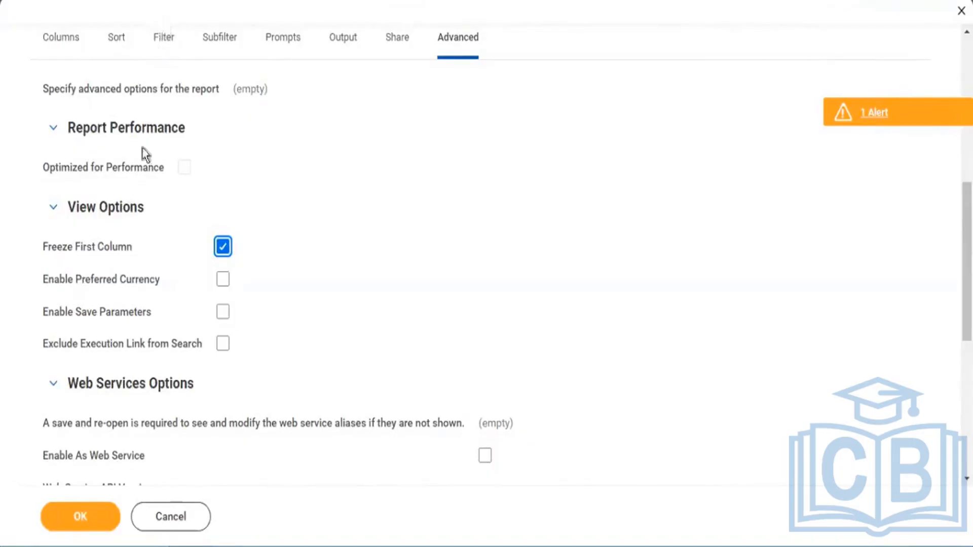
pyautogui.moveTo(60, 284); pyautogui.dragTo(117, 285)
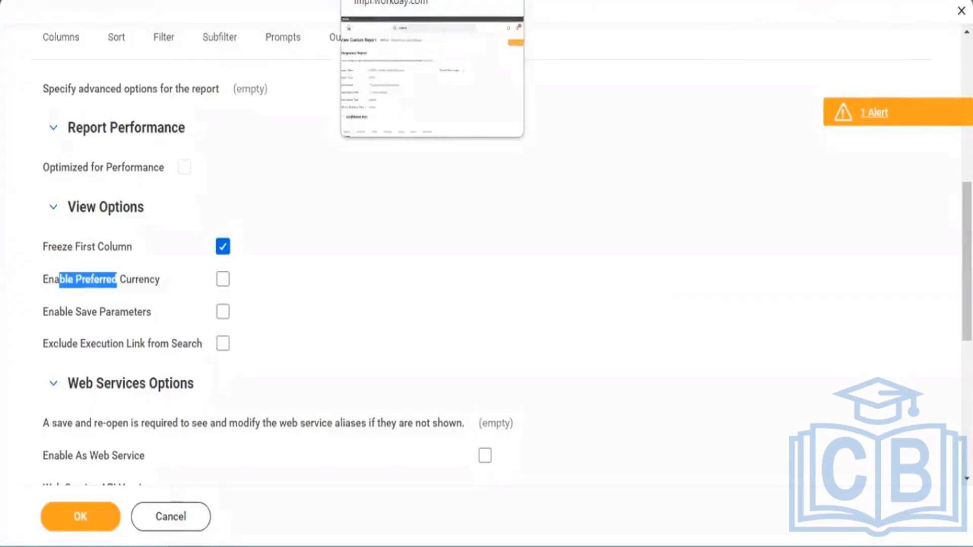
# Run the KPMG2 - Worker Count by Company report with the Contingent Worker Type and Worker Types prompts cleared
pyautogui.click(480, 1)
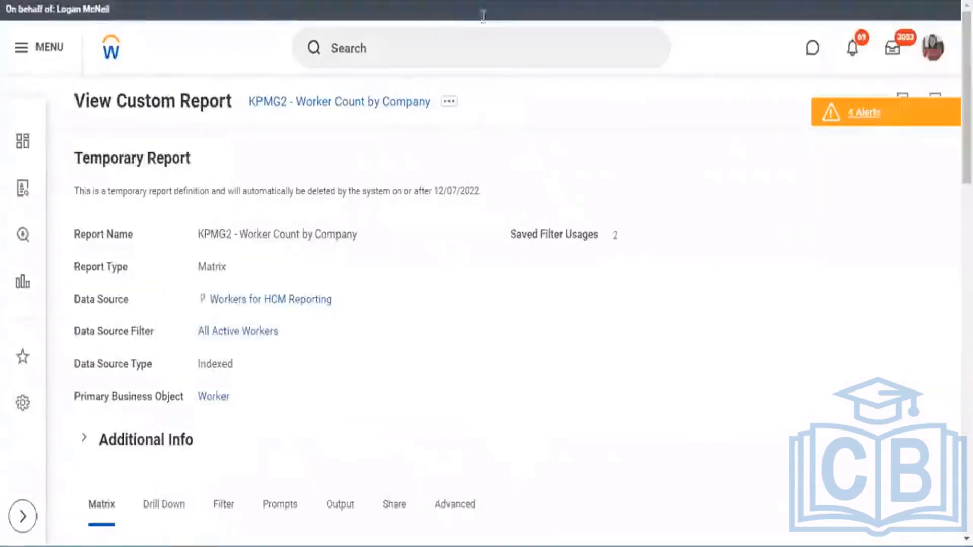
pyautogui.click(931, 51)
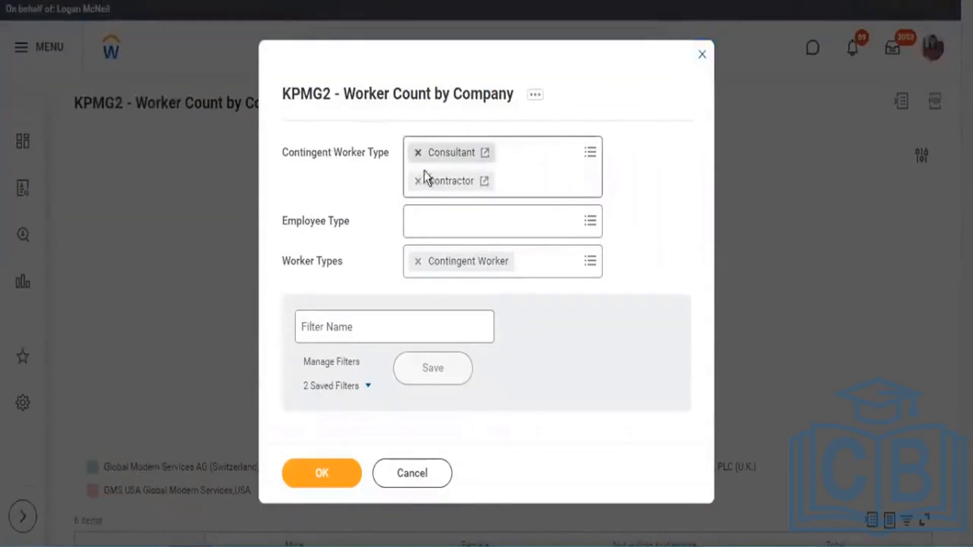
pyautogui.click(418, 153)
pyautogui.press('BackSpace')
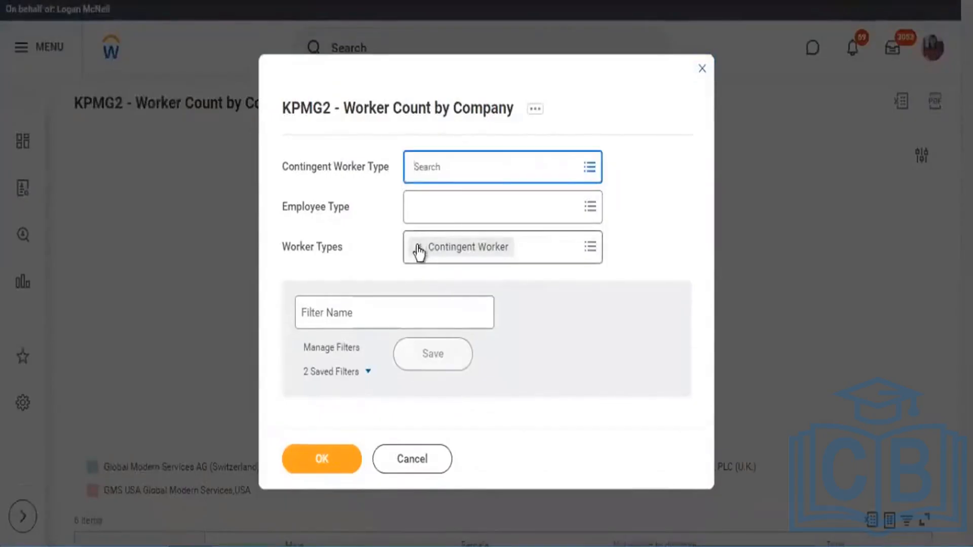
pyautogui.click(418, 247)
pyautogui.click(320, 469)
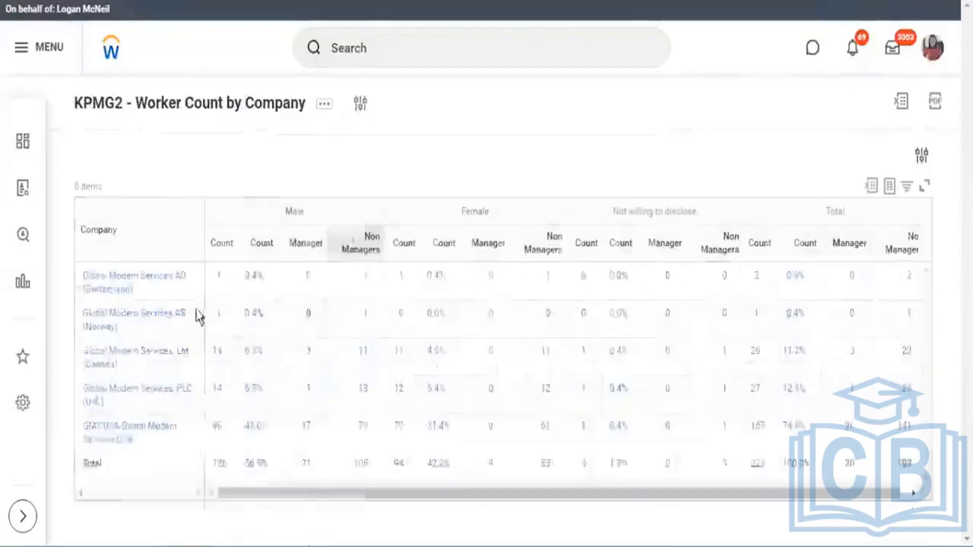
# Drill into the male count for Global Modern Services, PLC (U.K.) and open the first listed worker's profile
pyautogui.scroll(-6, 147, 282)
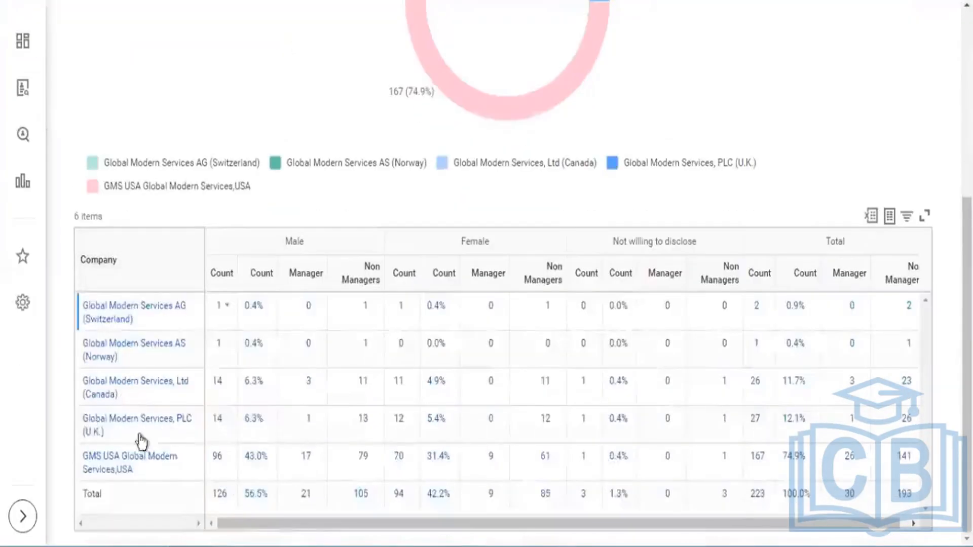
pyautogui.click(218, 418)
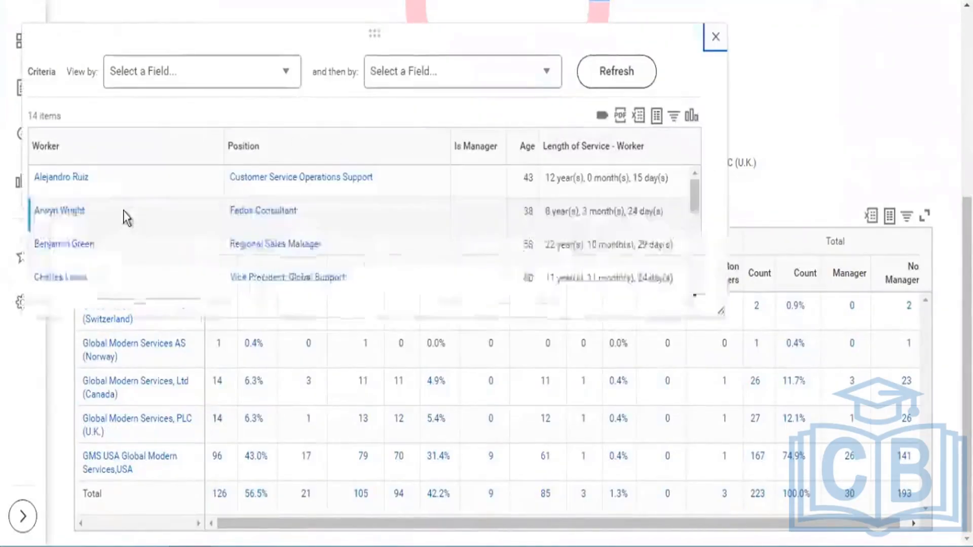
pyautogui.click(69, 178)
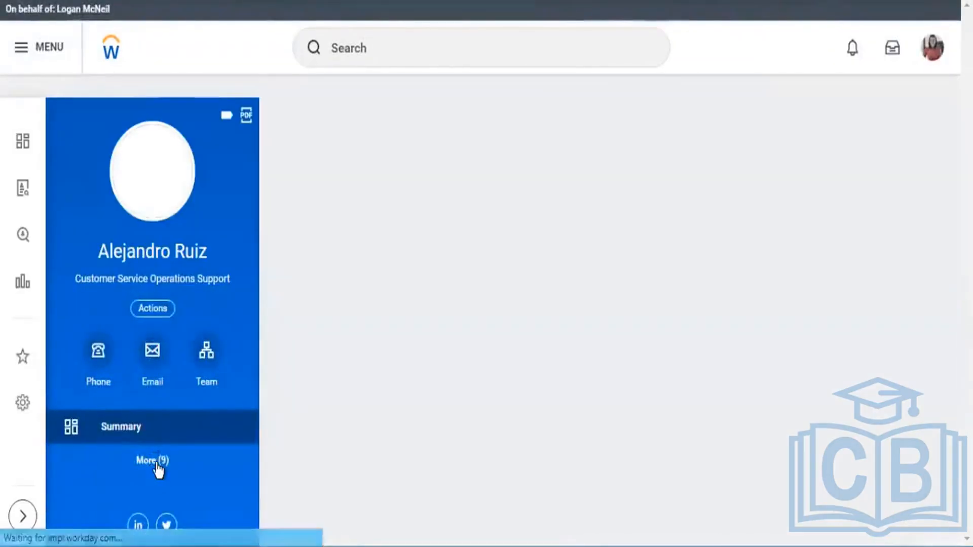
# Show the current compensation details in the worker's profile
pyautogui.scroll(-5, 203, 313)
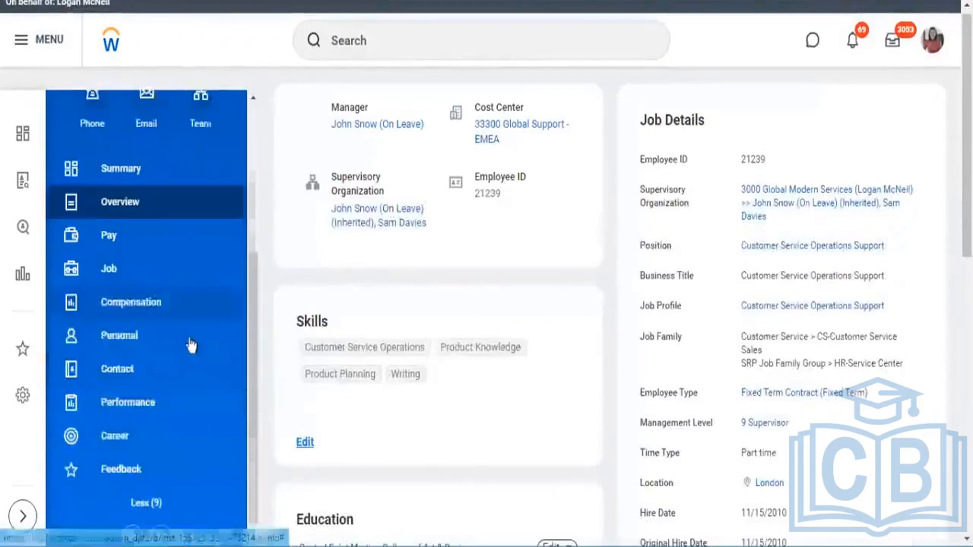
pyautogui.click(153, 298)
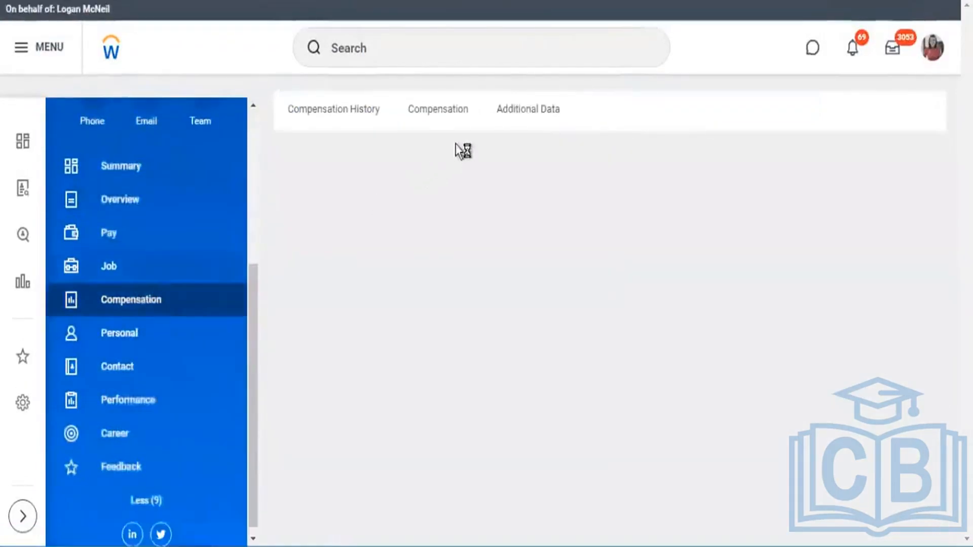
pyautogui.click(451, 116)
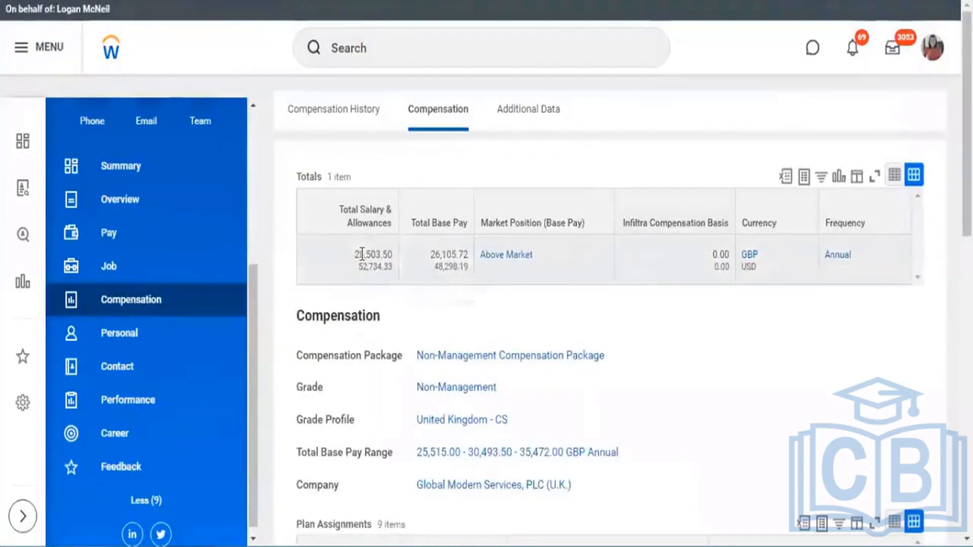
# Compare the GBP compensation totals with their preferred-currency USD estimates and examine the exchange rate used
pyautogui.moveTo(360, 254)
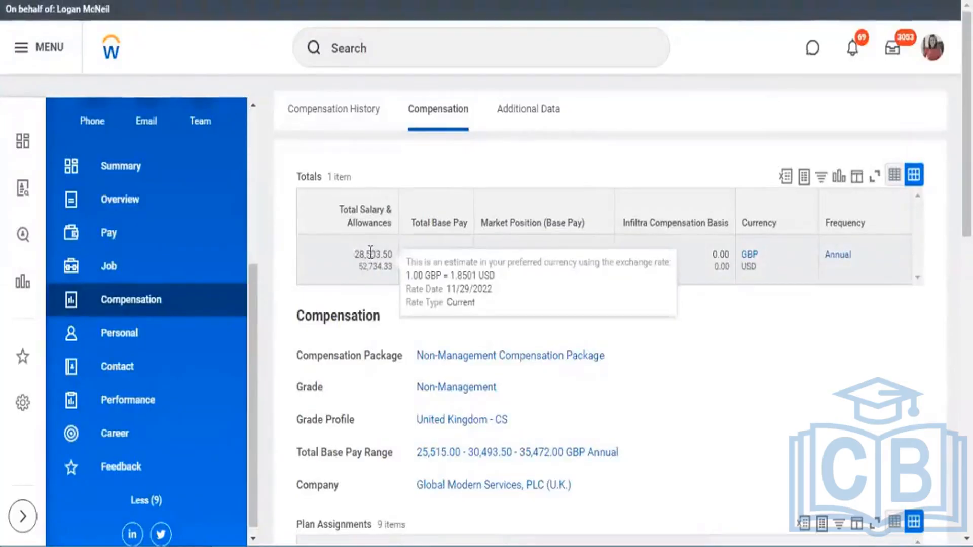
pyautogui.moveTo(354, 255); pyautogui.dragTo(393, 252)
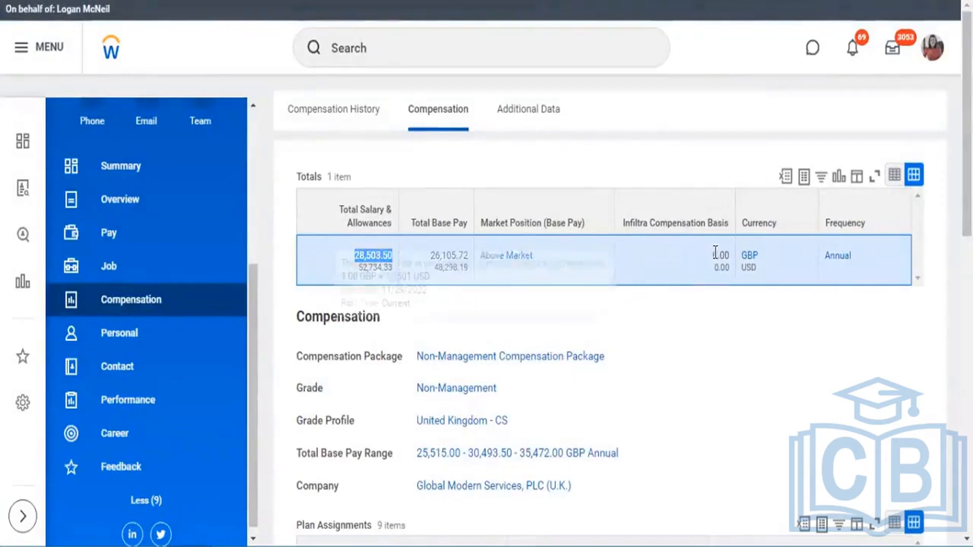
pyautogui.moveTo(712, 253)
pyautogui.moveTo(711, 254); pyautogui.dragTo(725, 255)
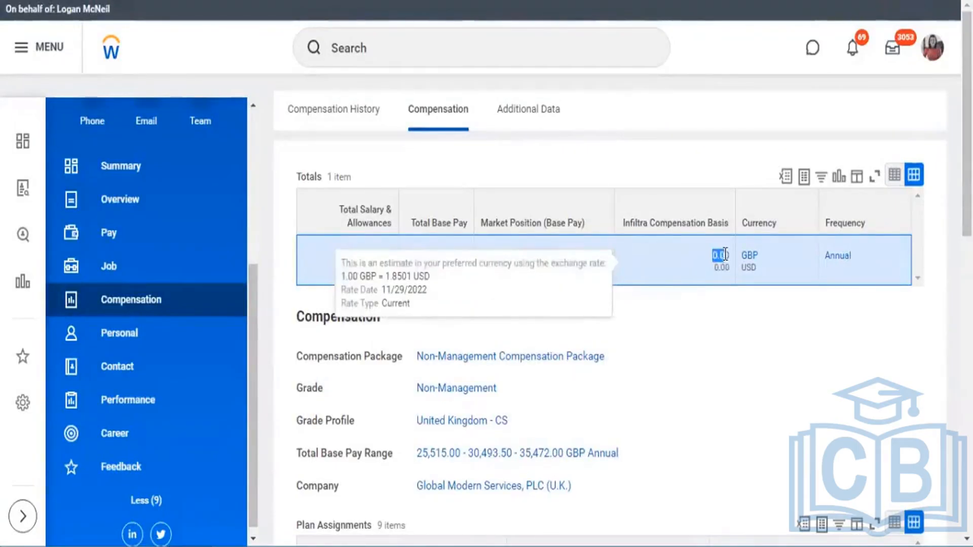
pyautogui.click(723, 337)
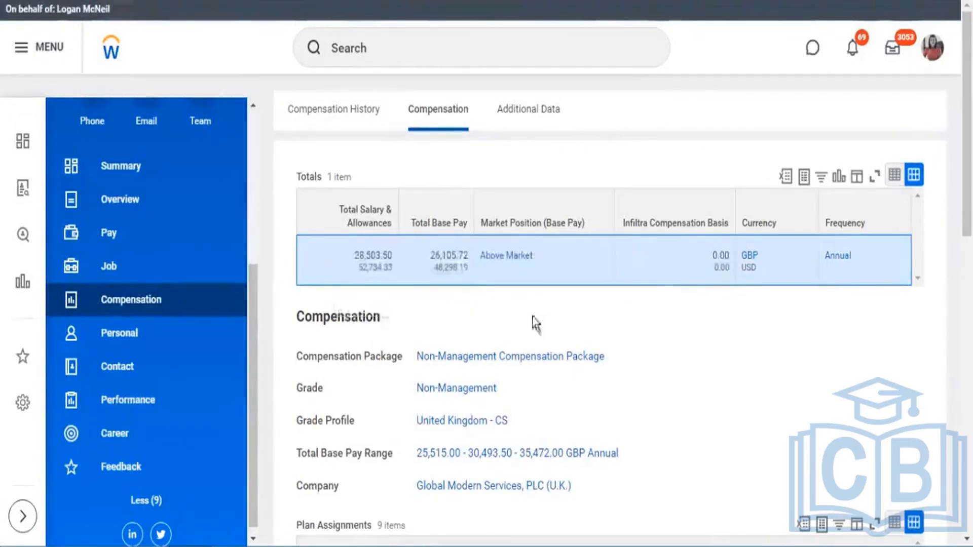
pyautogui.moveTo(438, 269)
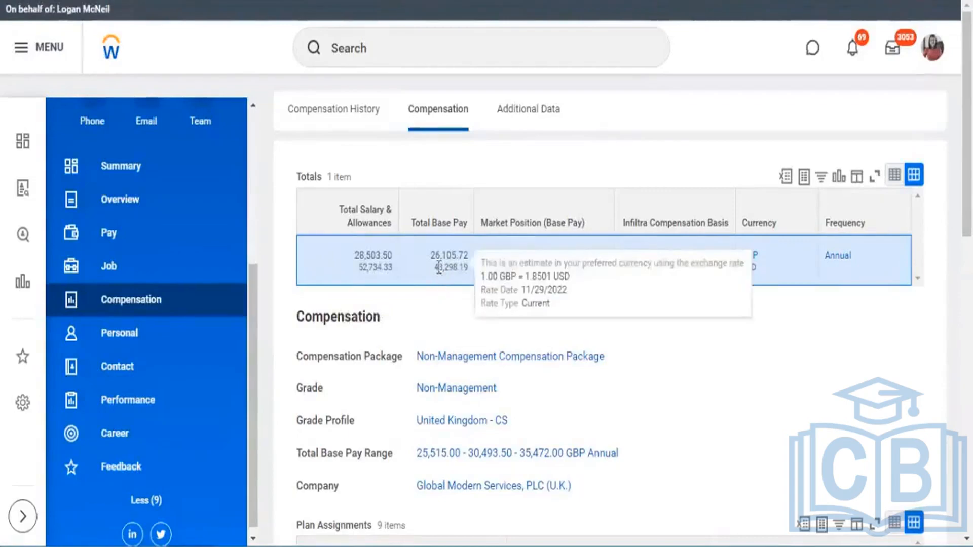
pyautogui.moveTo(435, 269); pyautogui.dragTo(469, 269)
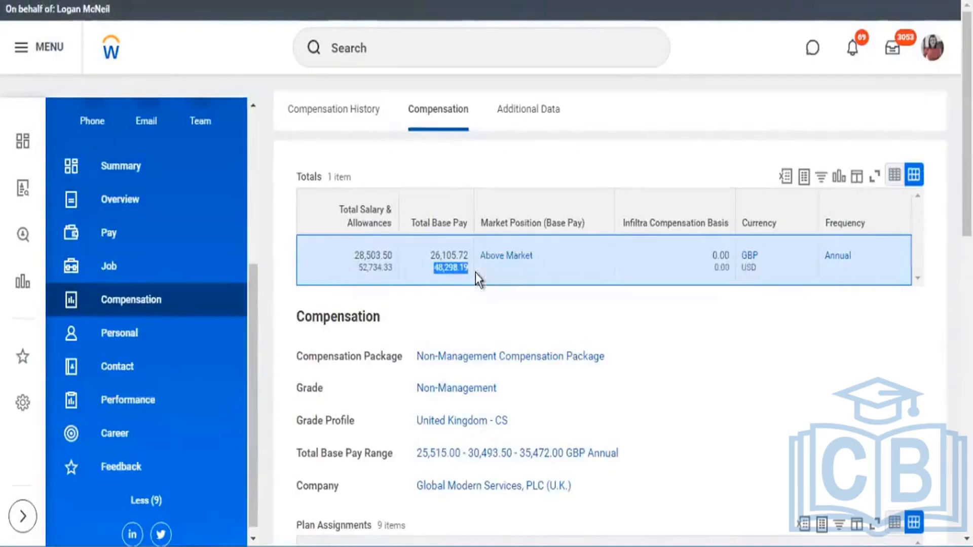
pyautogui.moveTo(363, 262)
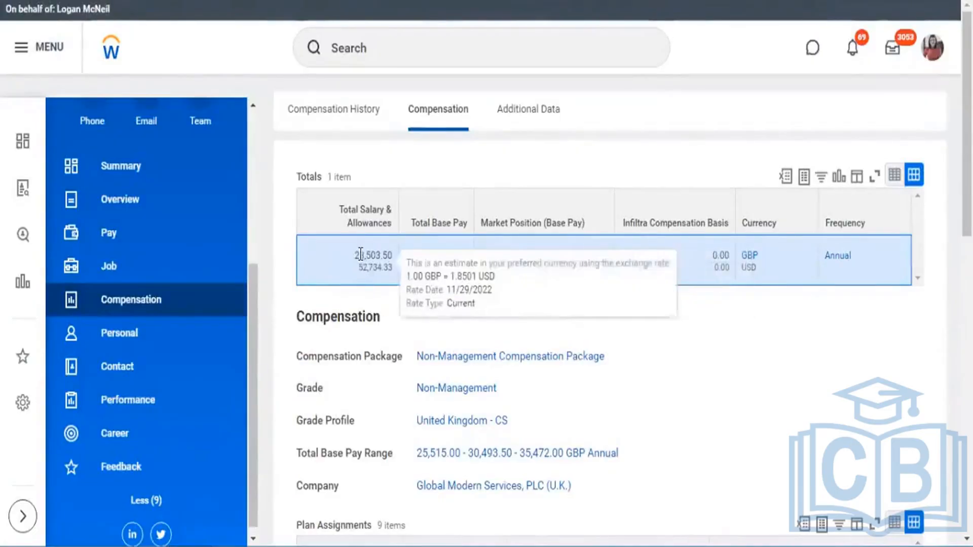
pyautogui.moveTo(361, 255); pyautogui.dragTo(385, 253)
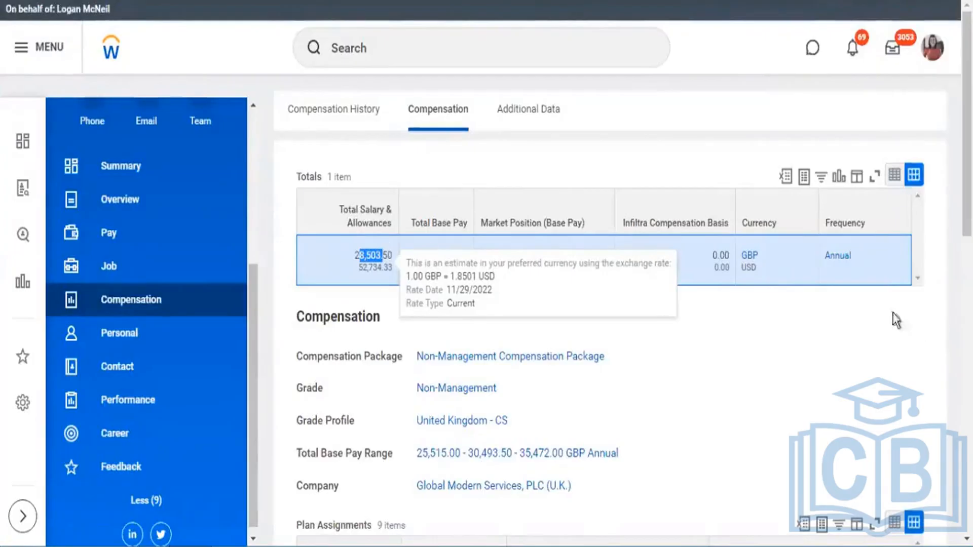
pyautogui.doubleClick(754, 267)
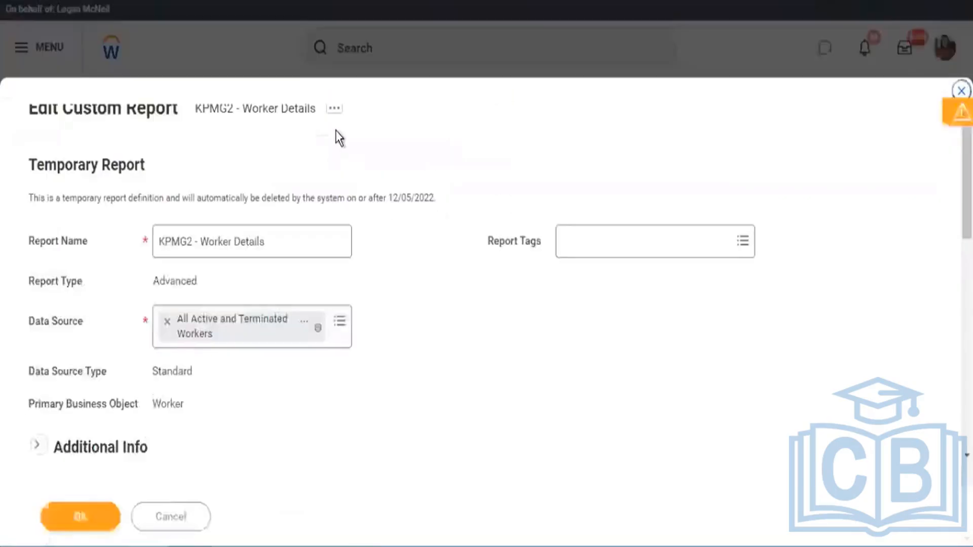
# Enable Freeze First Column, Enable Preferred Currency, Enable Save Parameters and Exclude Execution Link from Search for the Worker Details report and save it
pyautogui.scroll(-5, 423, 331)
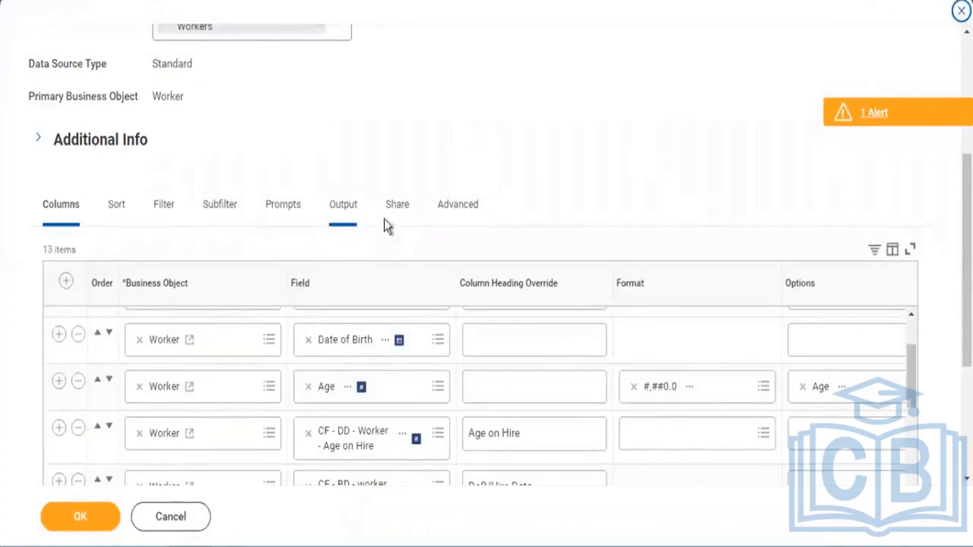
pyautogui.click(461, 210)
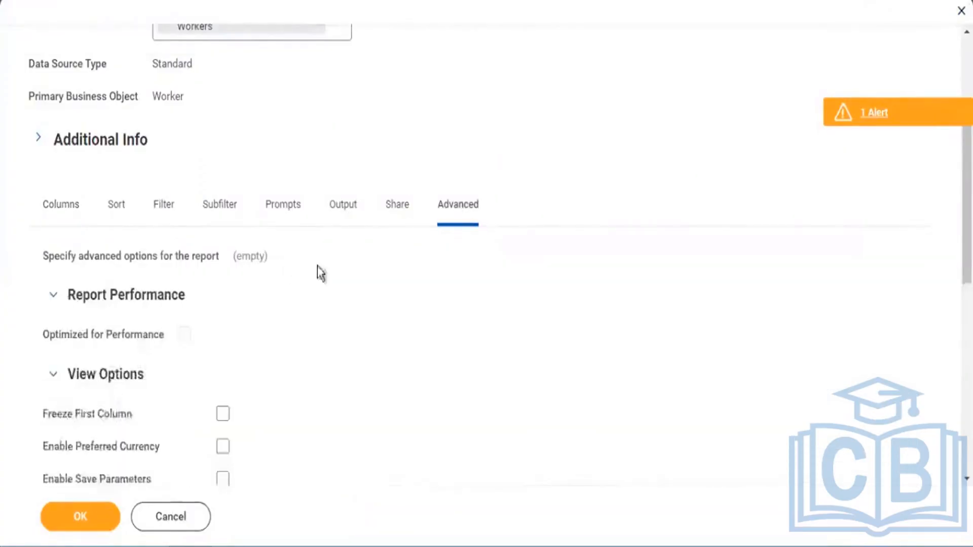
pyautogui.scroll(-5, 168, 380)
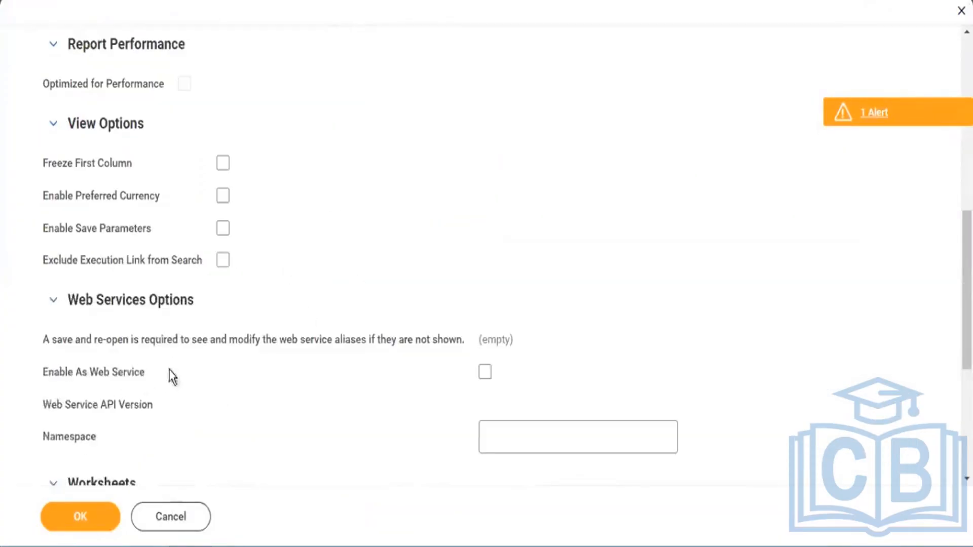
pyautogui.click(223, 164)
pyautogui.moveTo(104, 196); pyautogui.dragTo(223, 195)
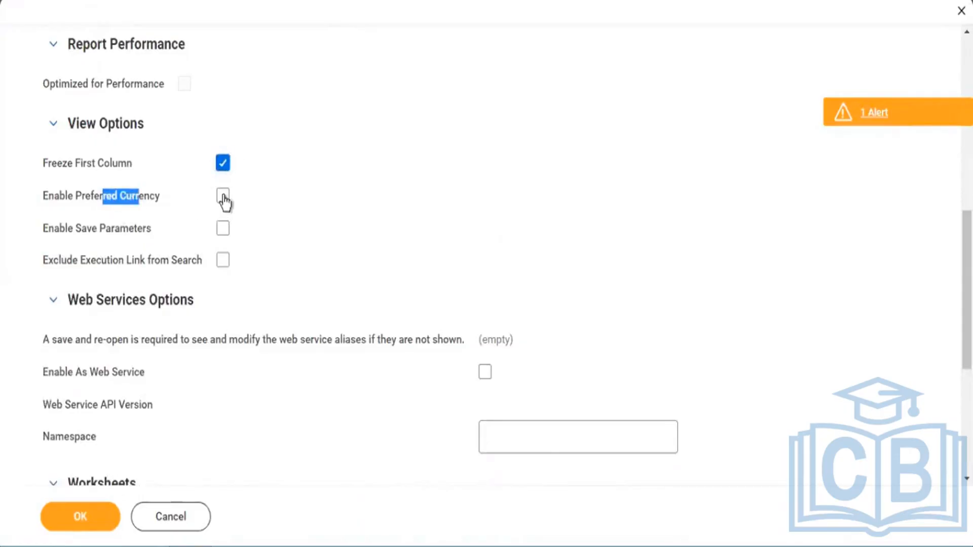
pyautogui.click(223, 196)
pyautogui.click(223, 260)
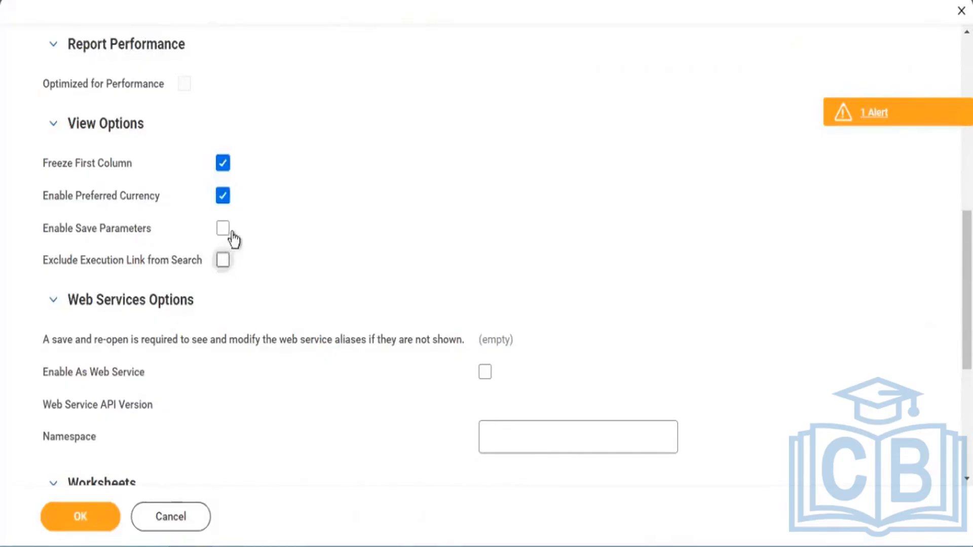
pyautogui.click(223, 228)
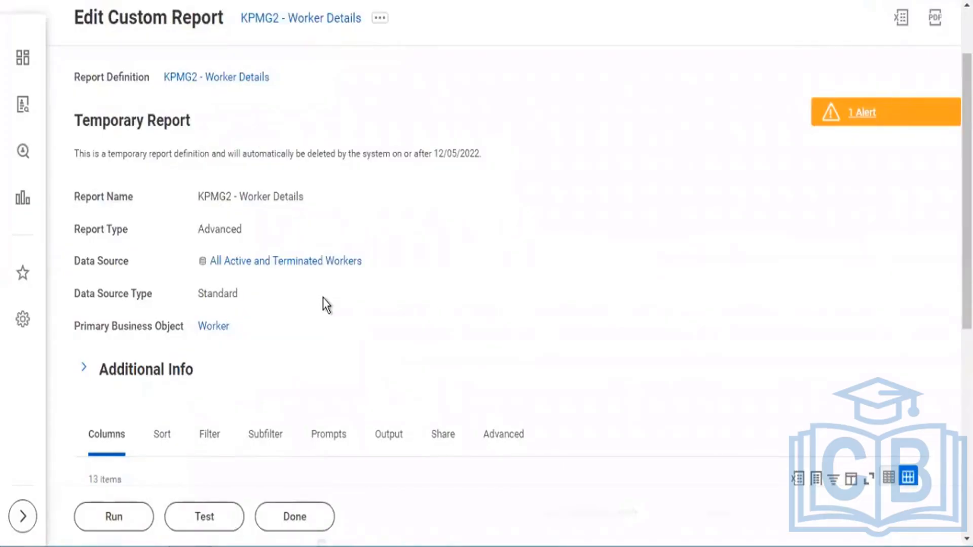
# Review the saved advanced settings of the Worker Details report, including its view options and web services options
pyautogui.scroll(-2, 326, 310)
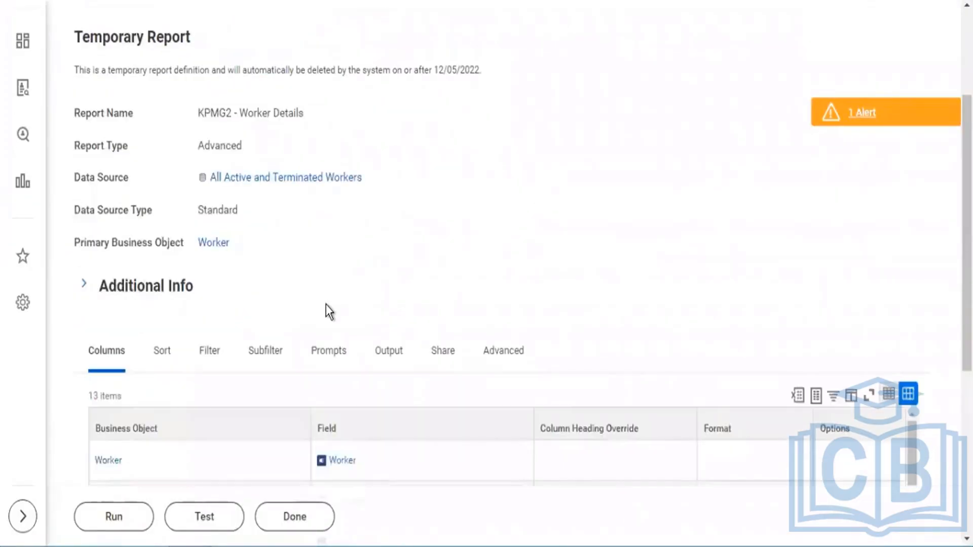
pyautogui.click(496, 350)
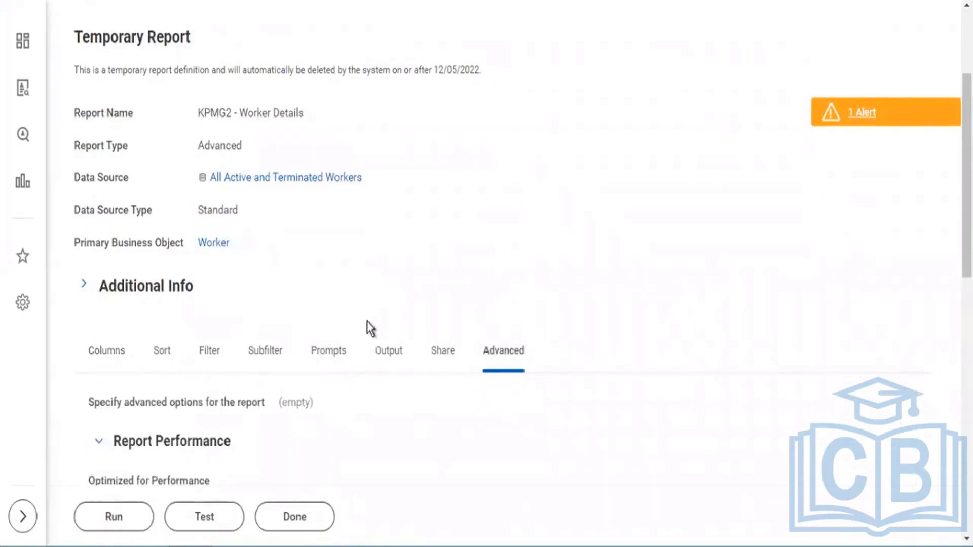
pyautogui.scroll(-5, 378, 312)
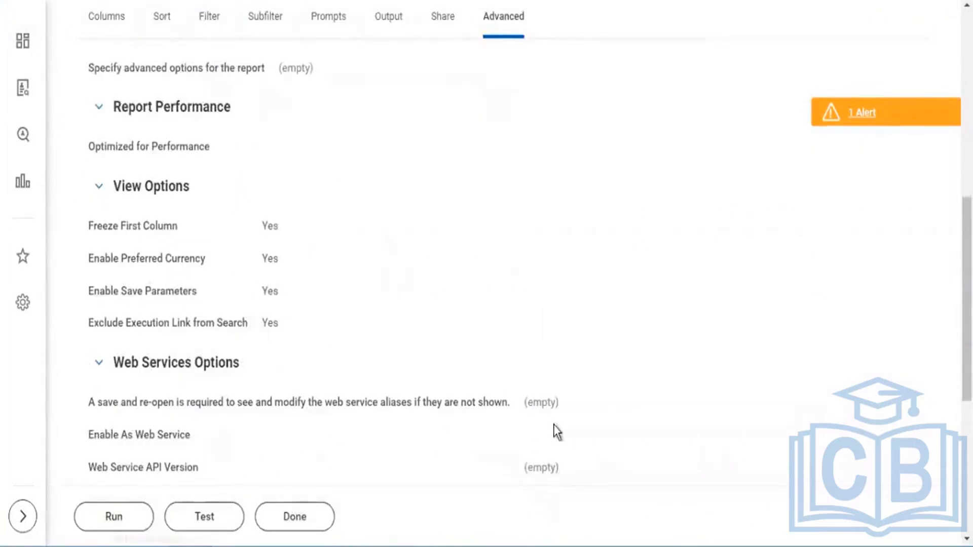
pyautogui.scroll(-3, 540, 413)
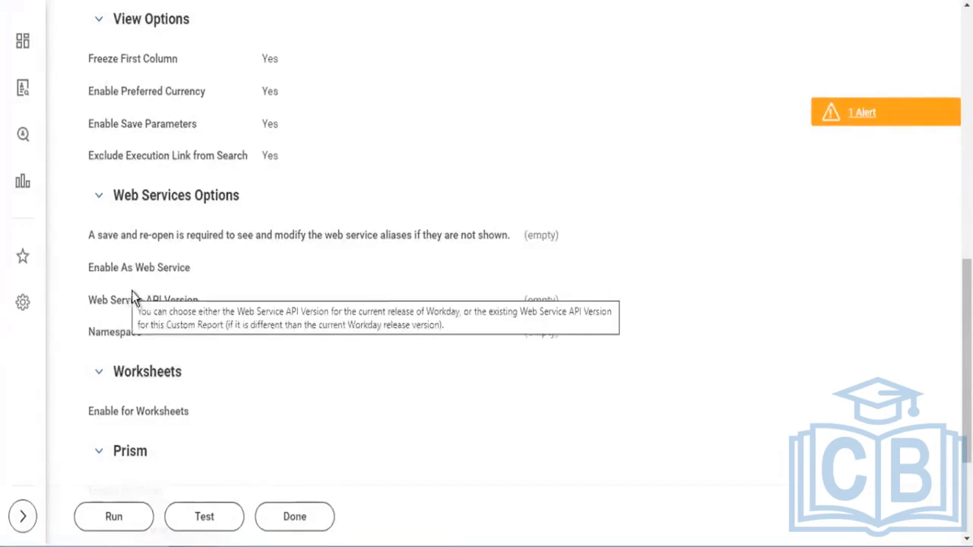
pyautogui.scroll(3, 251, 205)
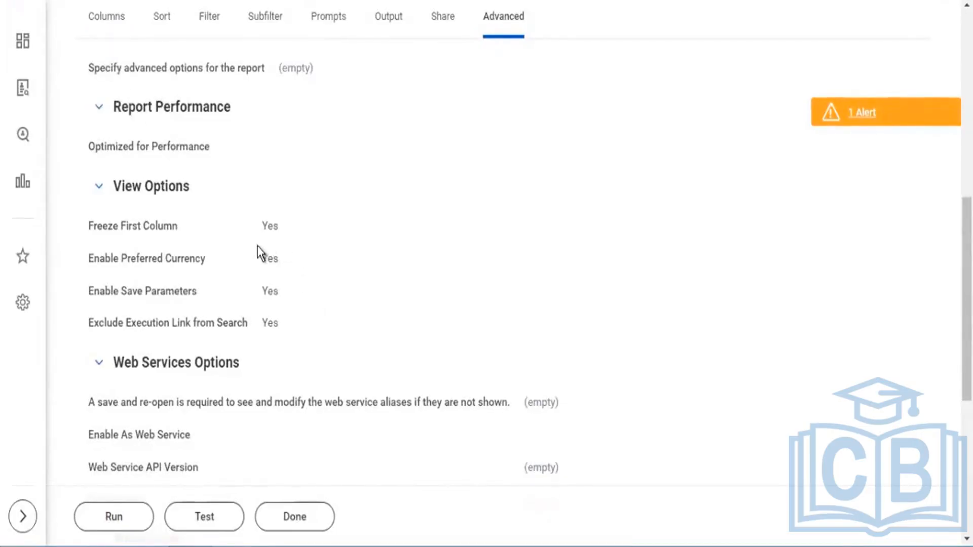
pyautogui.moveTo(266, 261)
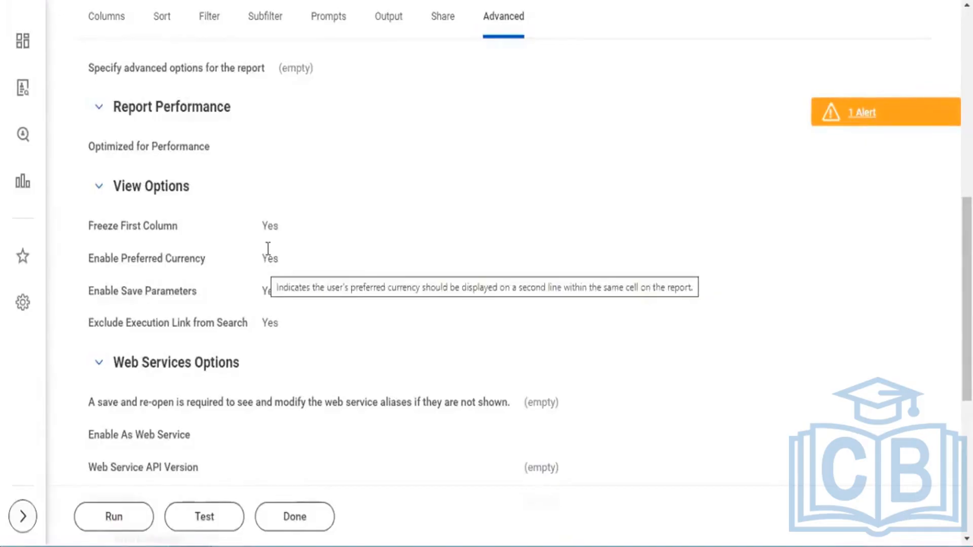
# Run the KPMG2 - Worker Details report and show the related actions for its custom report
pyautogui.click(109, 519)
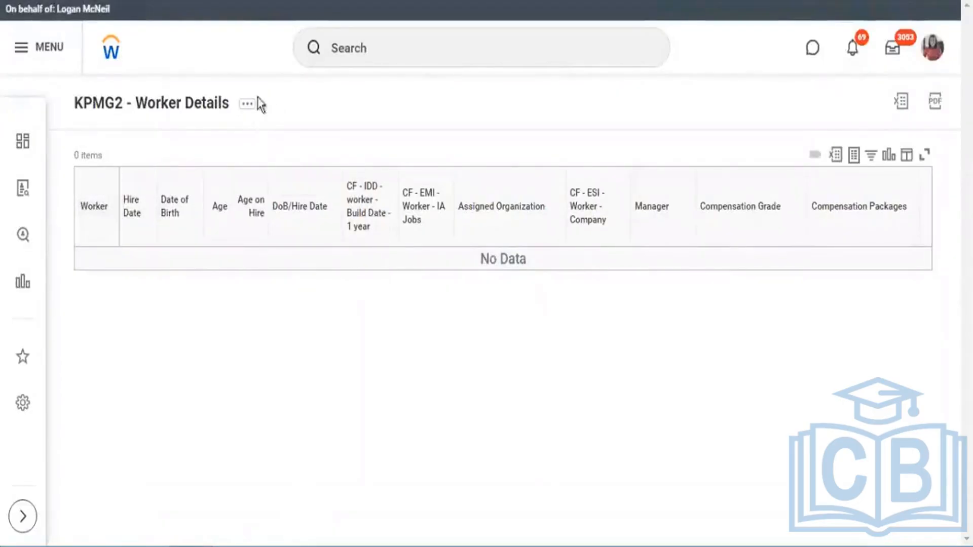
pyautogui.click(246, 111)
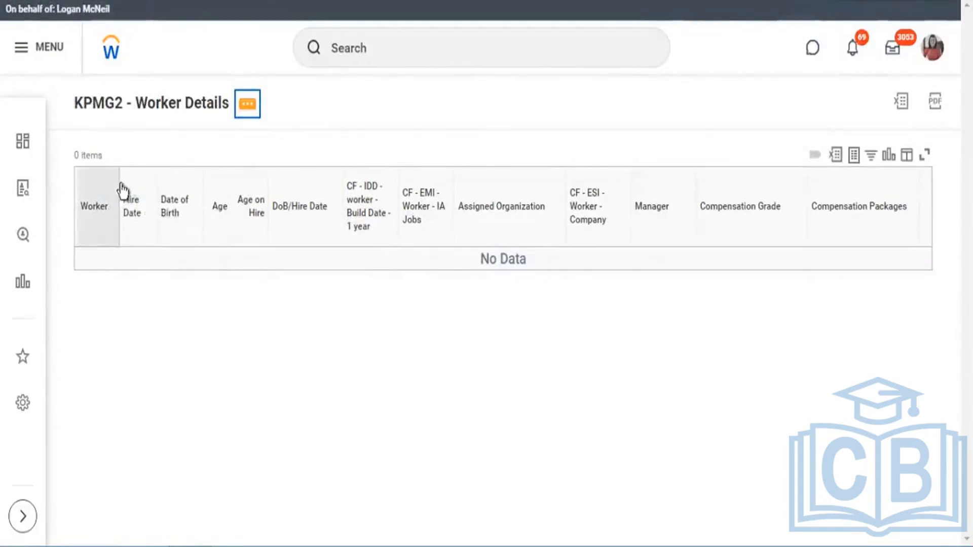
pyautogui.click(248, 103)
pyautogui.moveTo(391, 168)
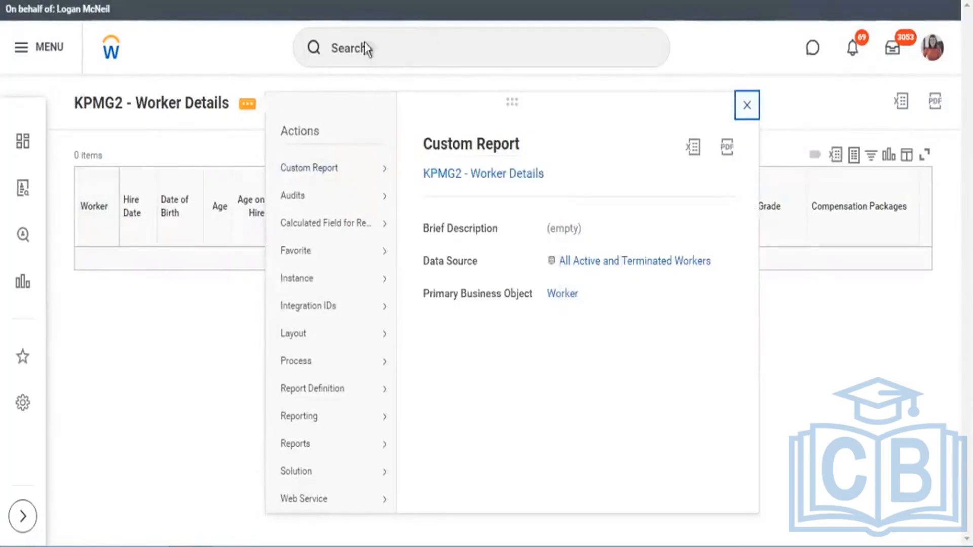
# Search for report definitions with rd:kpmg2 and locate the KPMG2 - Worker Details entry
pyautogui.click(333, 64)
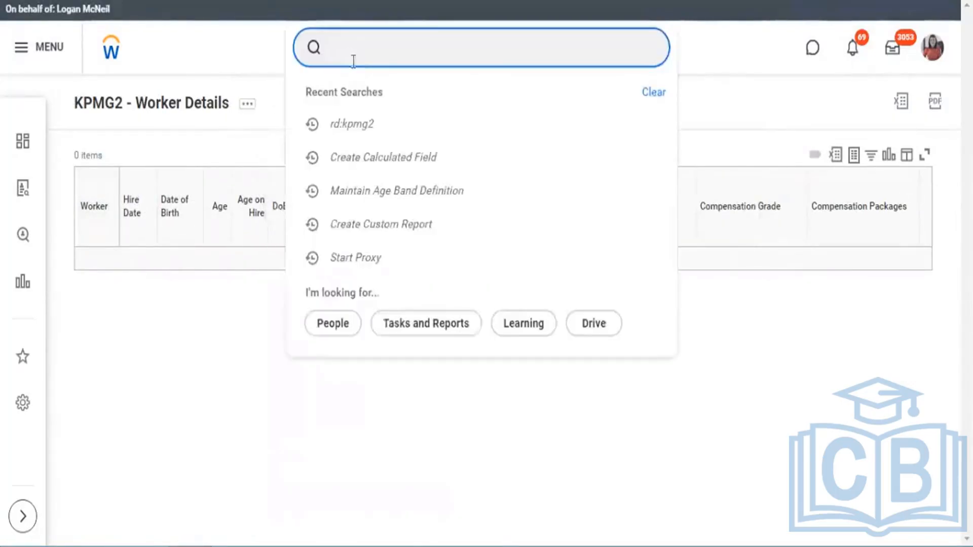
pyautogui.write('r')
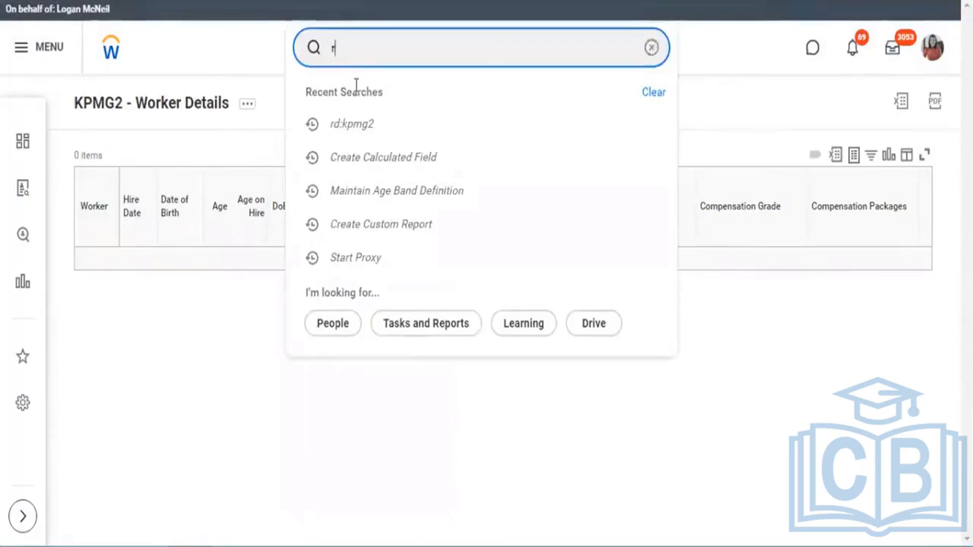
pyautogui.write('d:k[mg')
pyautogui.press('Return')
pyautogui.press('BackSpace')
pyautogui.press('BackSpace')
pyautogui.press('BackSpace')
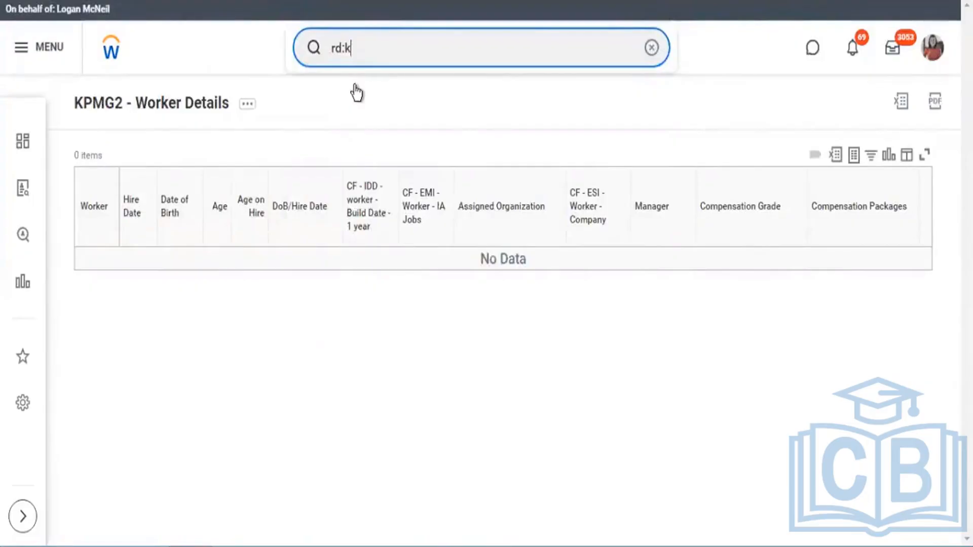
pyautogui.write('pmg2')
pyautogui.press('Return')
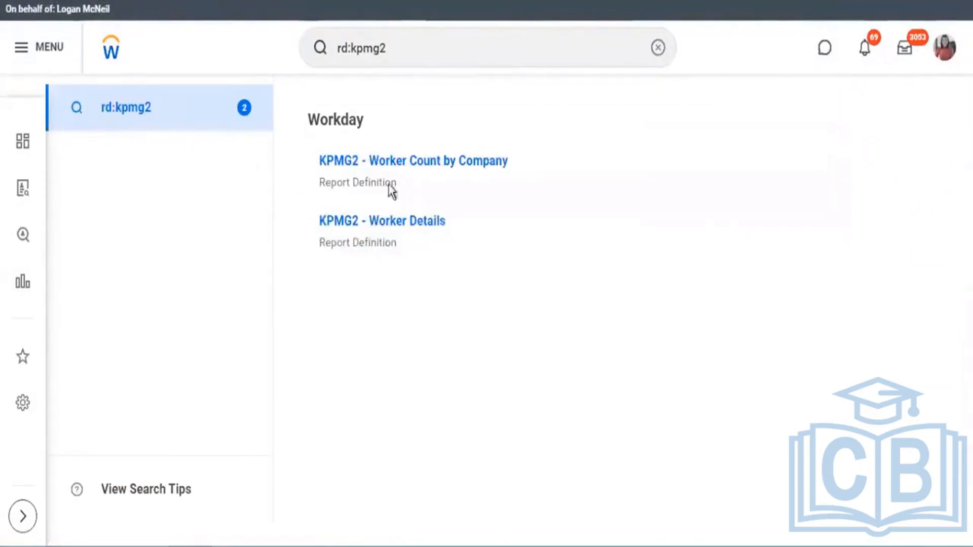
pyautogui.moveTo(459, 224); pyautogui.dragTo(310, 219)
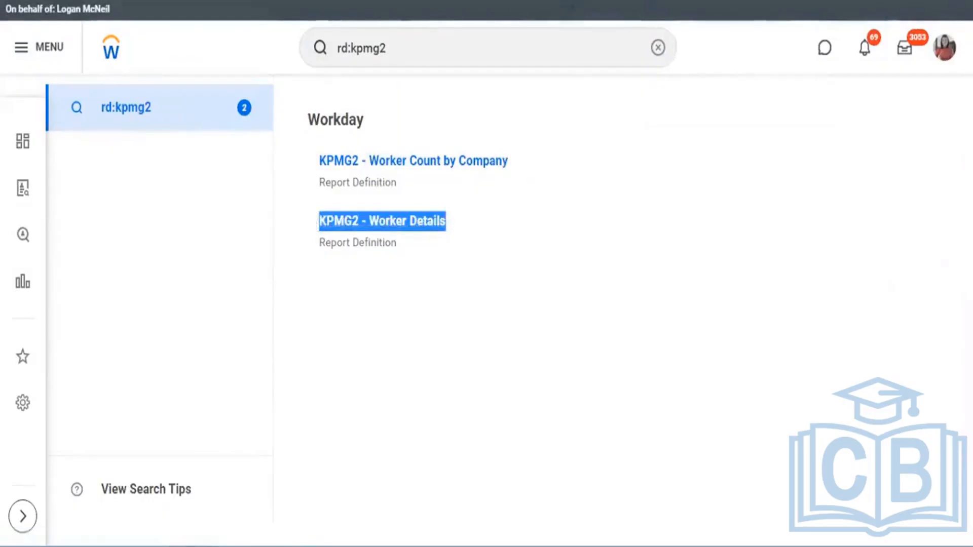
# Switch back to the KPMG2 - Worker Count by Company report definition and dismiss the open profile menu
pyautogui.click(478, 1)
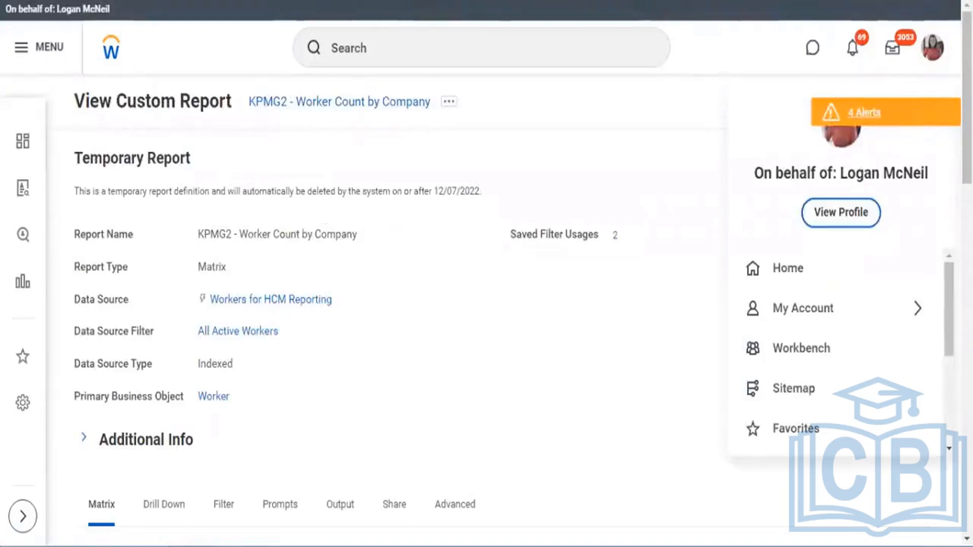
pyautogui.click(406, 1)
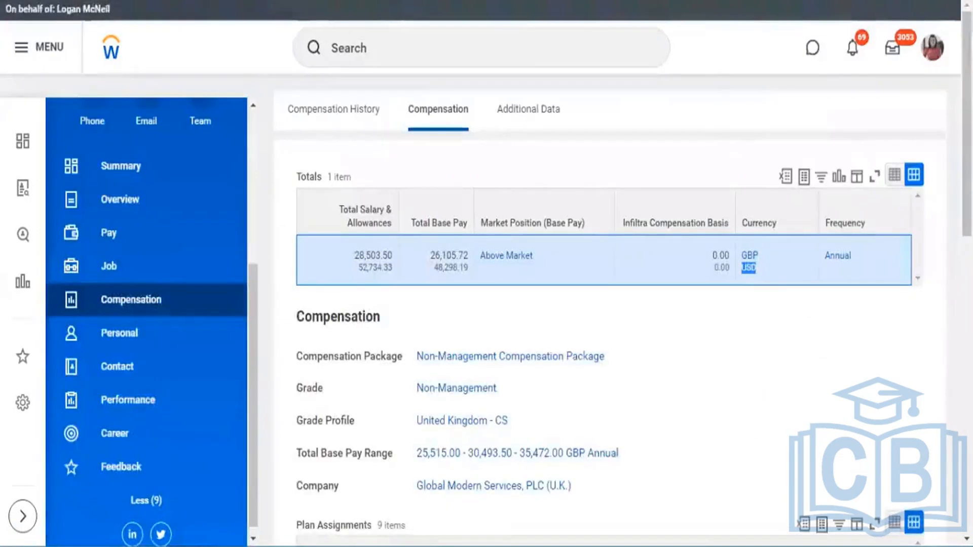
pyautogui.click(396, 6)
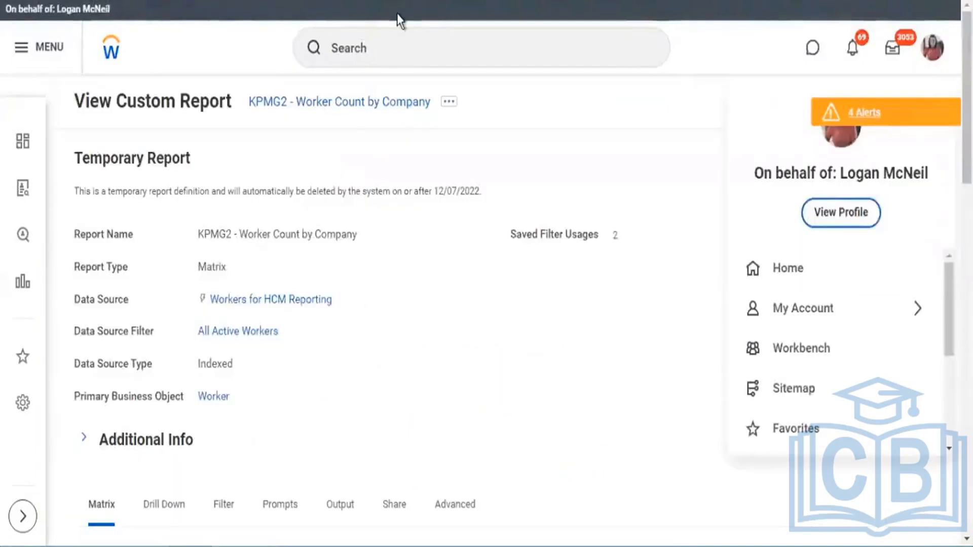
pyautogui.click(420, 237)
# Examine the Worker Count by Company matrix definition: row grouping, column grouping, fields to summarize and data source
pyautogui.scroll(-5, 420, 237)
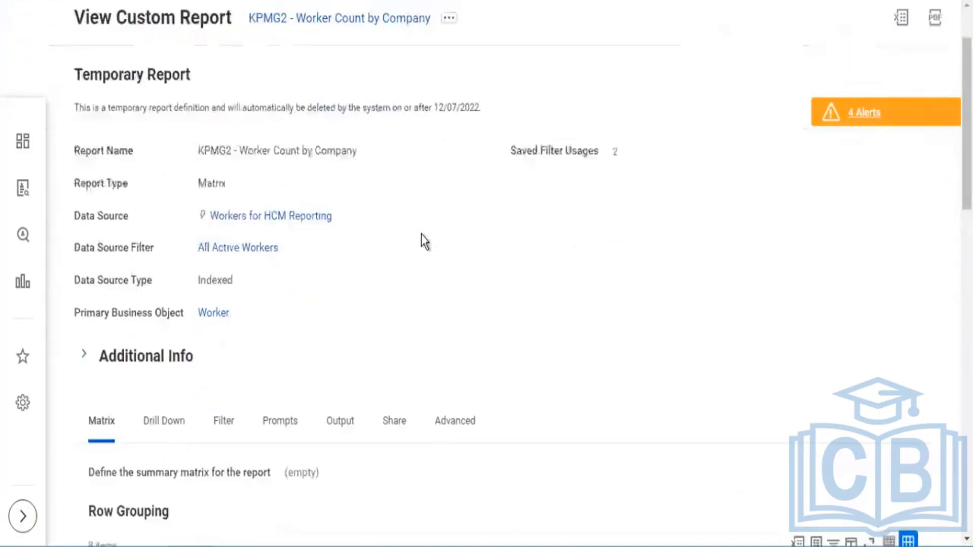
pyautogui.scroll(-10, 433, 220)
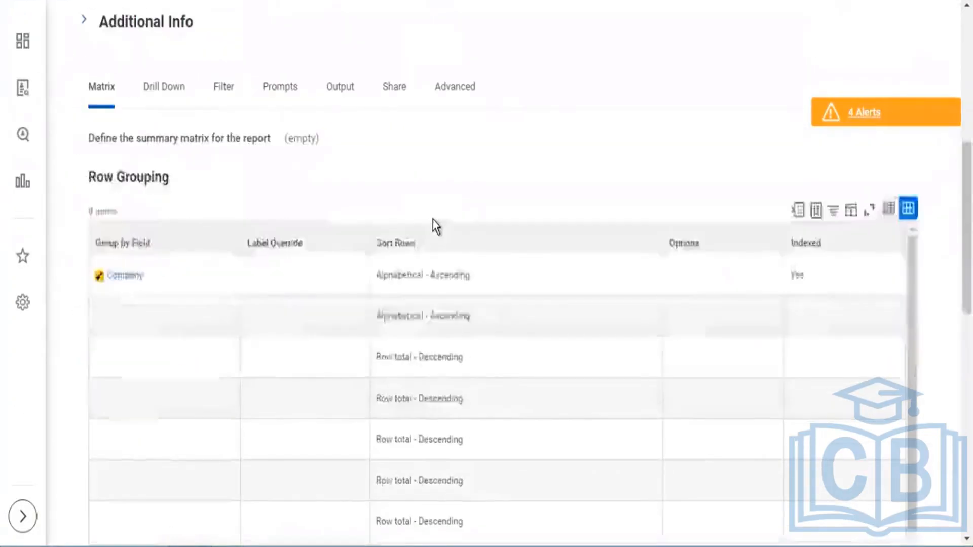
pyautogui.scroll(-3, 433, 220)
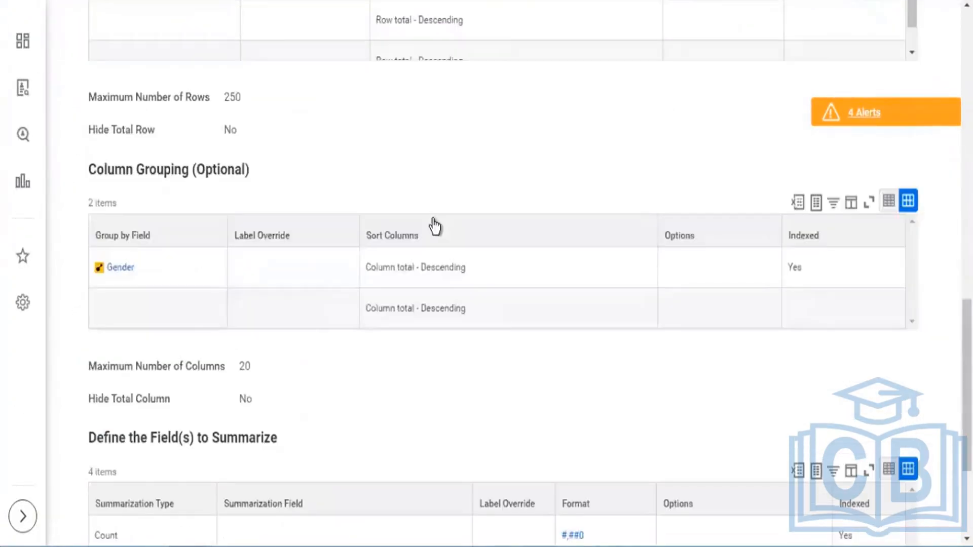
pyautogui.scroll(-3, 433, 220)
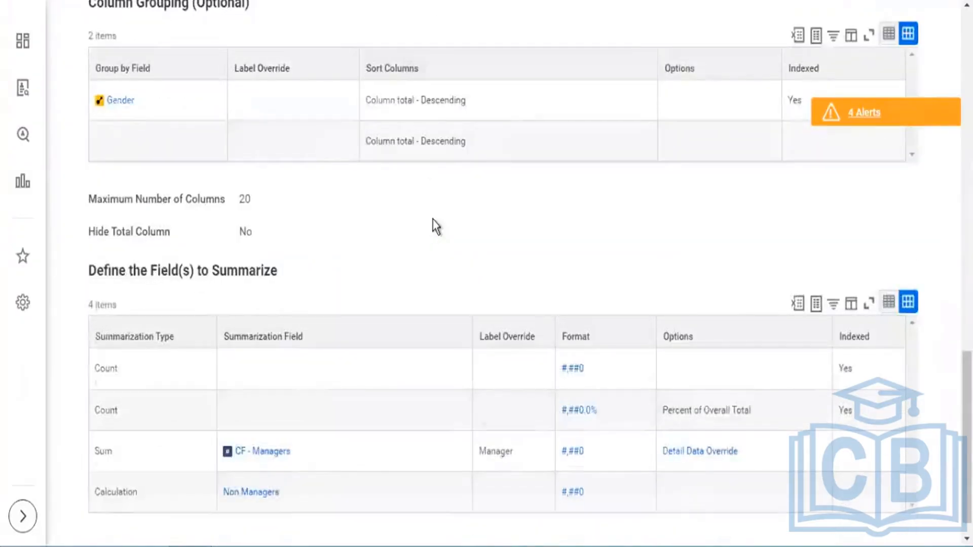
pyautogui.scroll(-1, 433, 220)
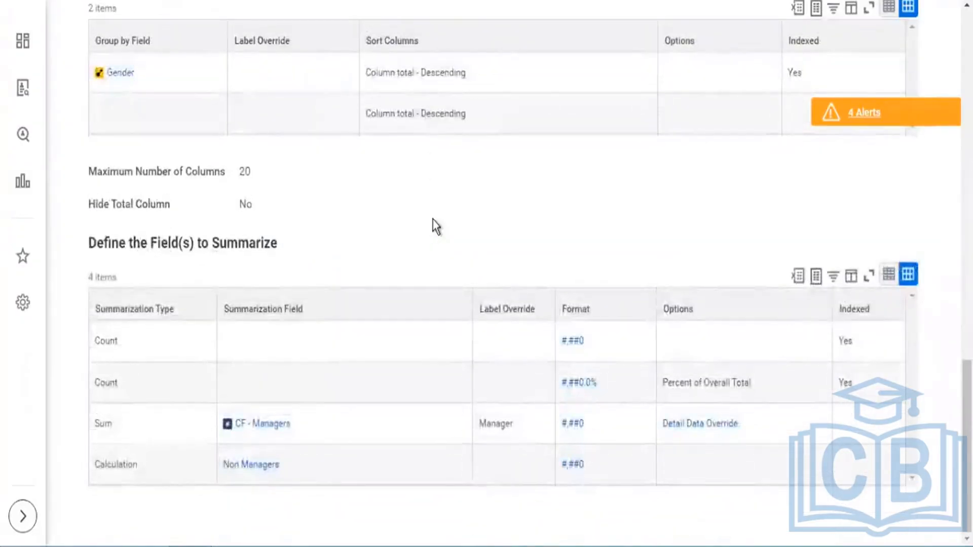
pyautogui.scroll(3, 433, 220)
pyautogui.scroll(3, 433, 220)
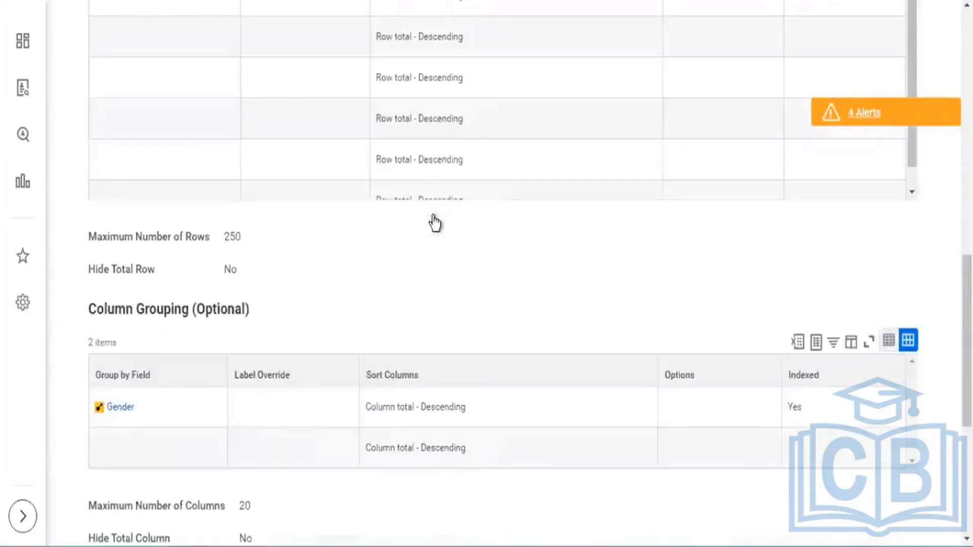
pyautogui.scroll(5, 433, 217)
pyautogui.scroll(5, 432, 217)
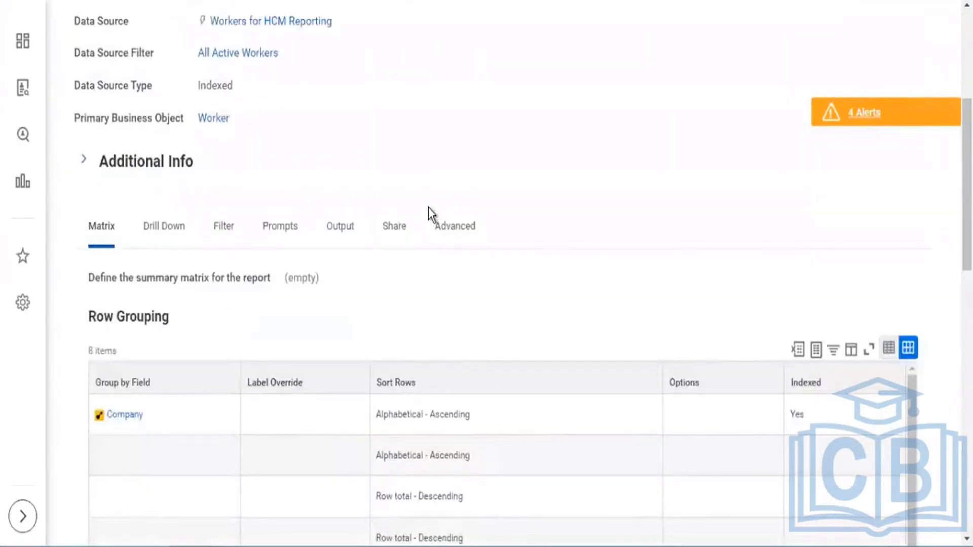
pyautogui.scroll(3, 428, 206)
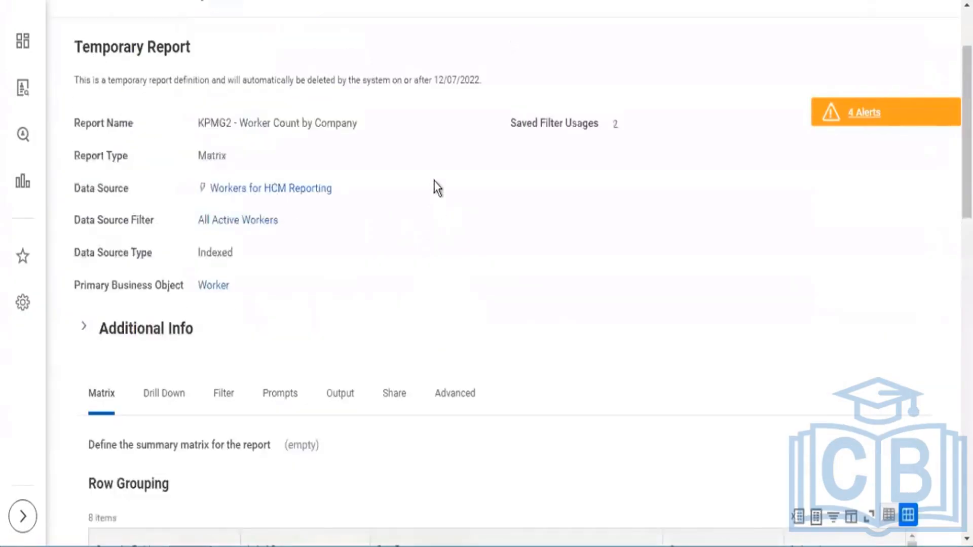
# Examine the Worker Count by Company report's drill-down setup, including its drillable fields and detail data columns
pyautogui.scroll(-5, 440, 171)
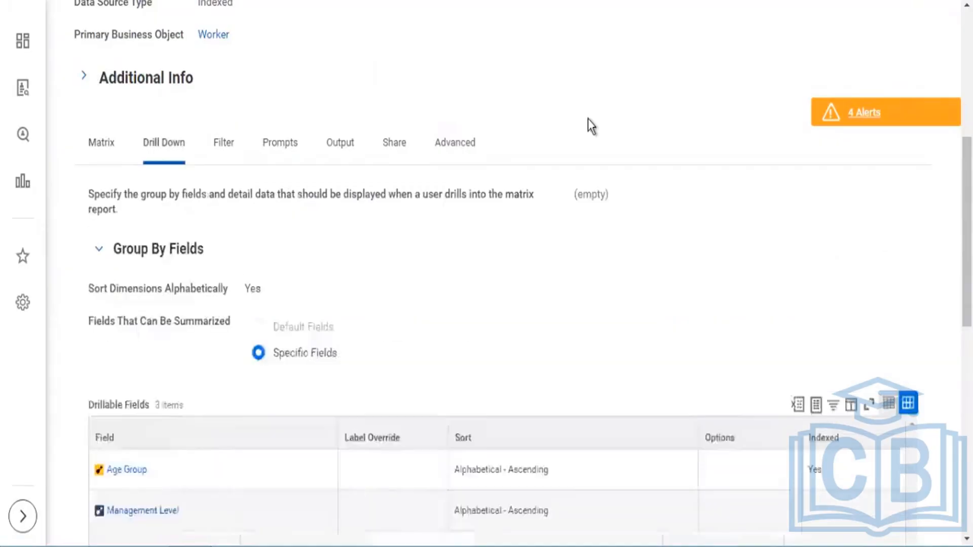
pyautogui.scroll(-10, 588, 118)
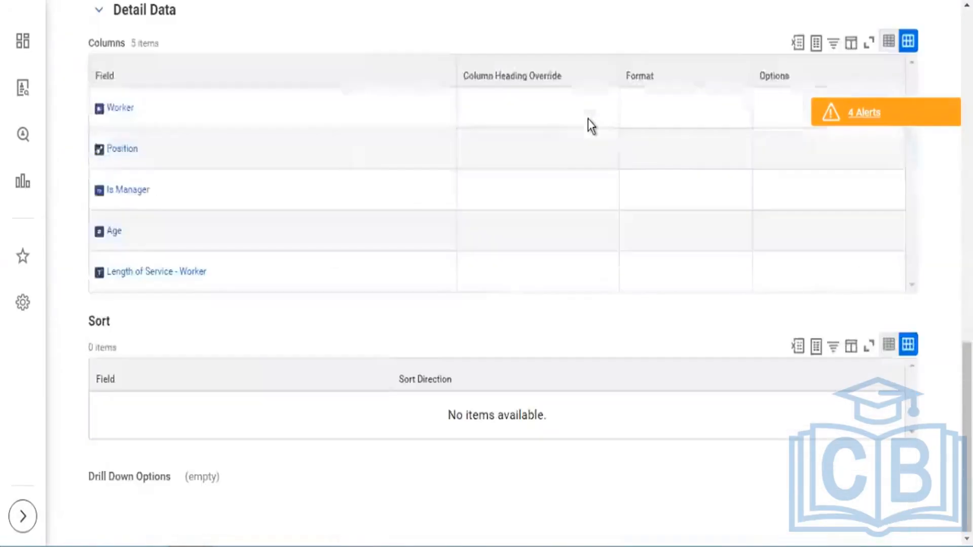
pyautogui.scroll(10, 588, 119)
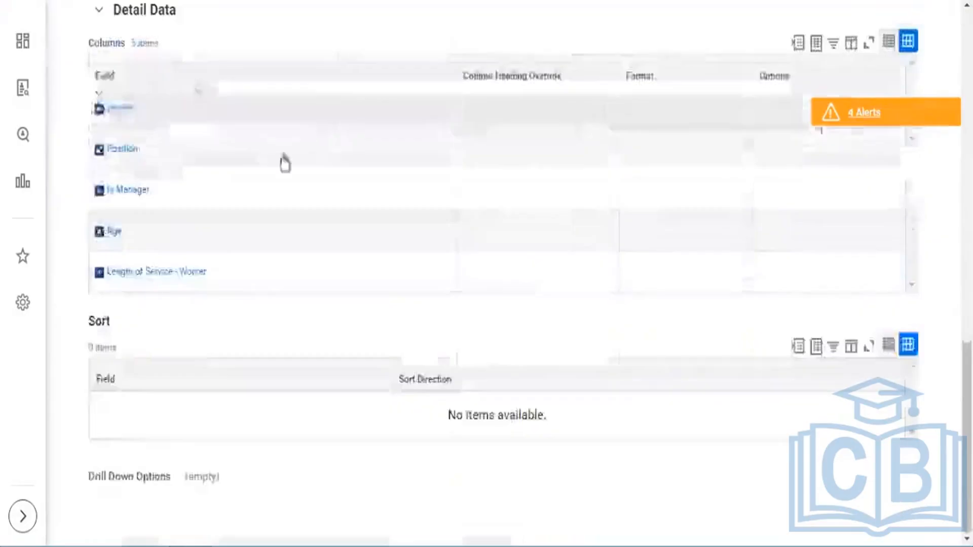
pyautogui.scroll(6, 290, 103)
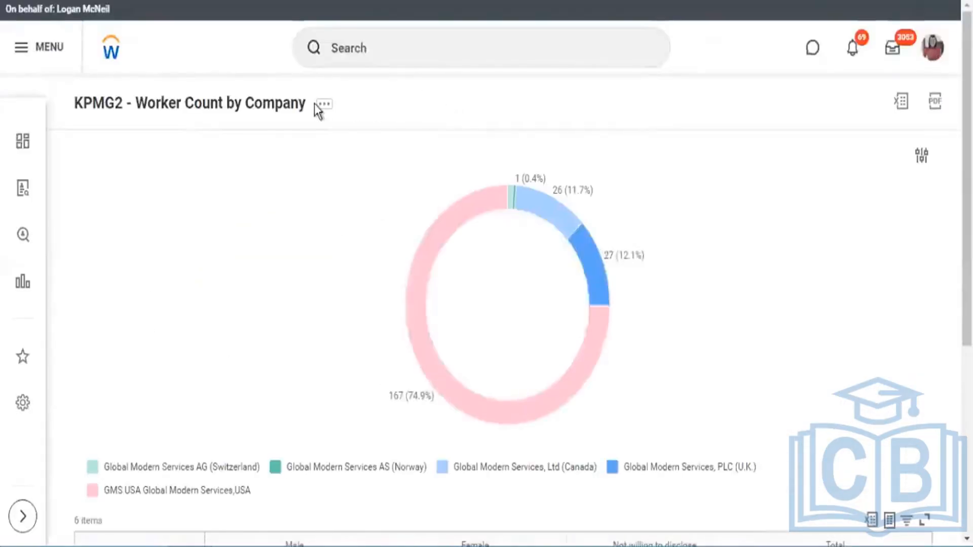
# Edit the KPMG2 - Worker Count by Company report so its Drill Down Options disable all drilling for the report, and save it
pyautogui.scroll(-6, 488, 397)
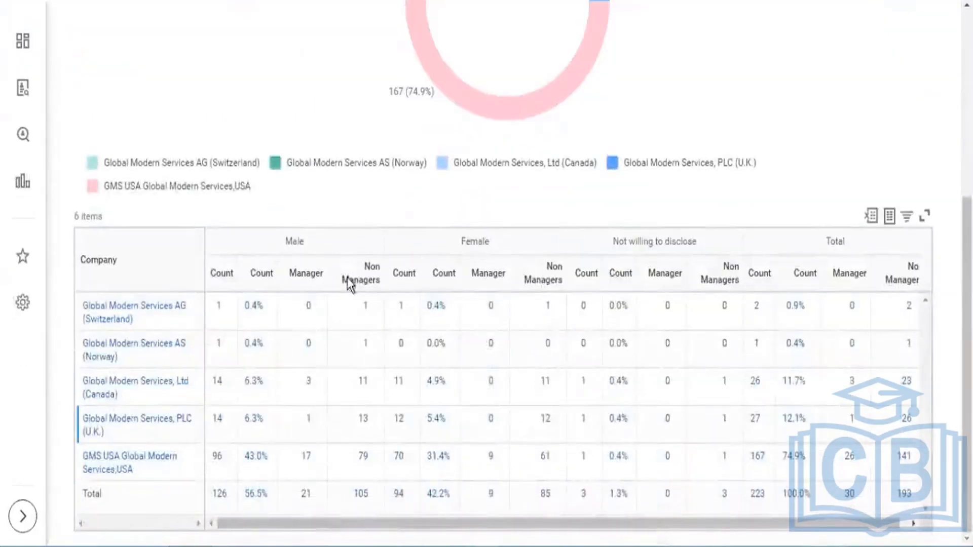
pyautogui.scroll(5, 439, 180)
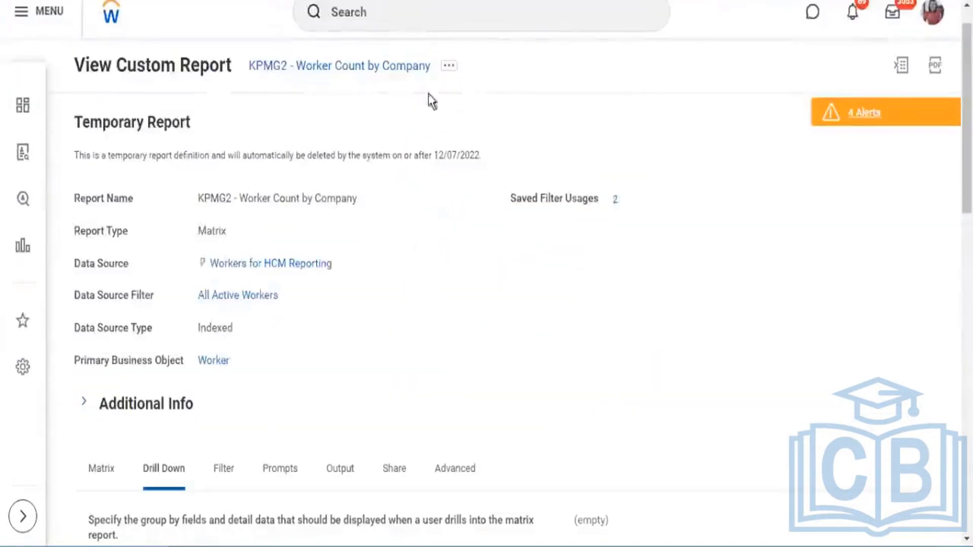
pyautogui.click(448, 66)
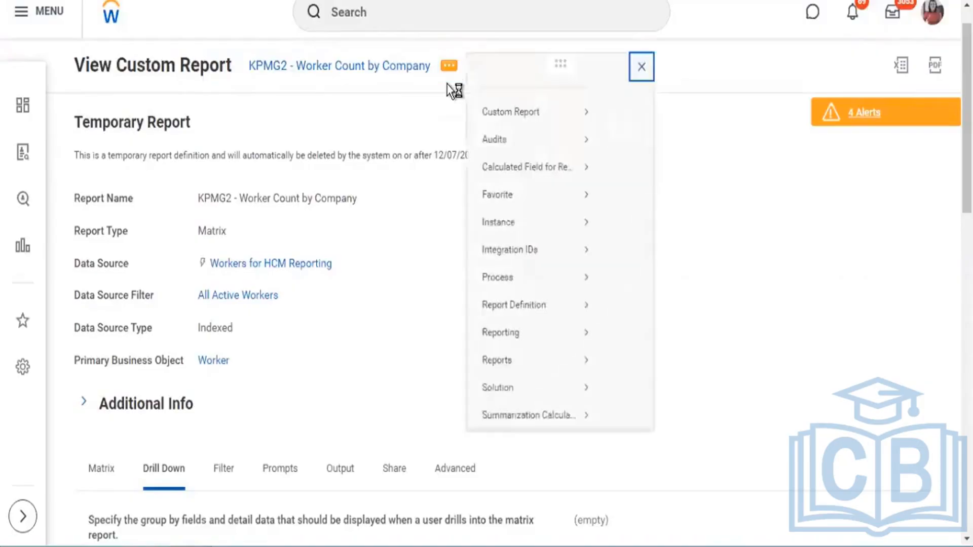
pyautogui.moveTo(535, 133)
pyautogui.click(627, 133)
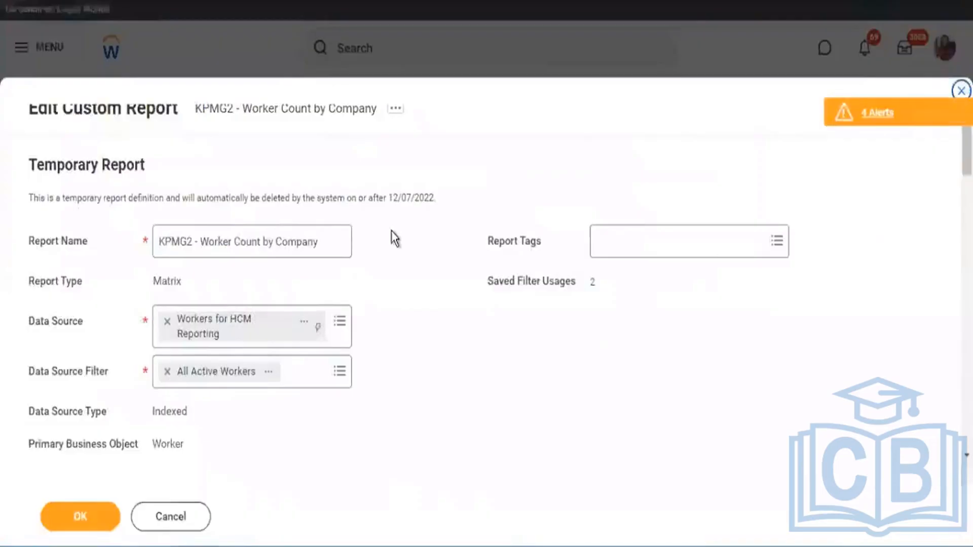
pyautogui.scroll(-10, 210, 294)
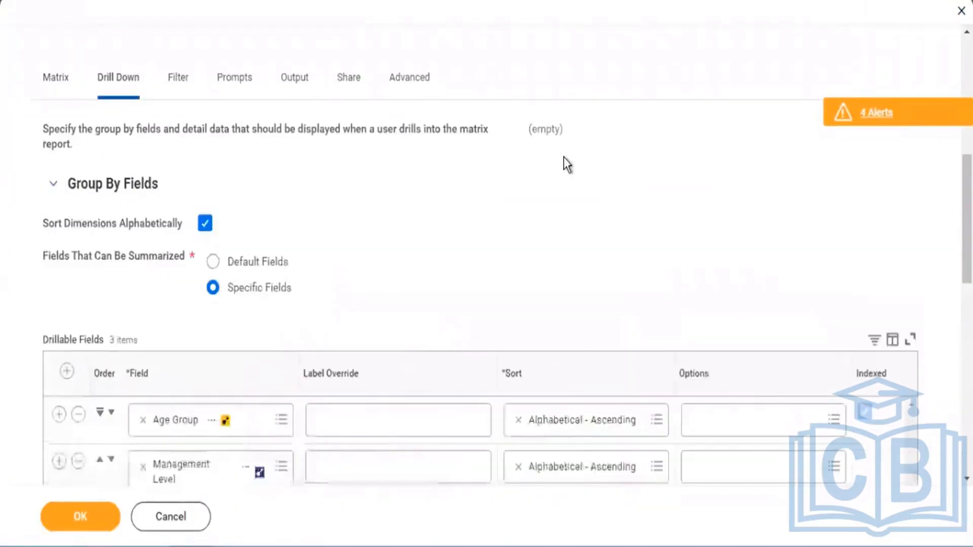
pyautogui.scroll(-8, 566, 163)
pyautogui.scroll(-5, 566, 163)
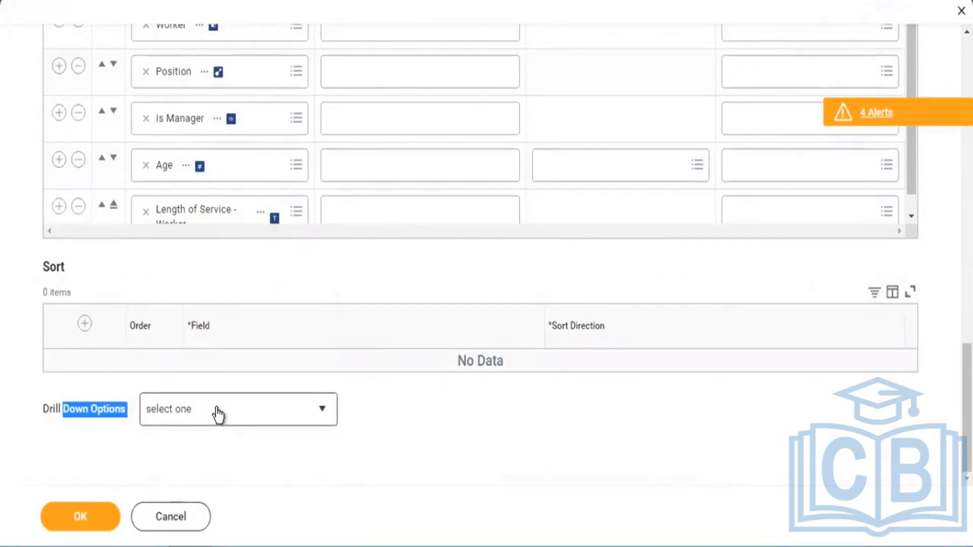
pyautogui.click(319, 412)
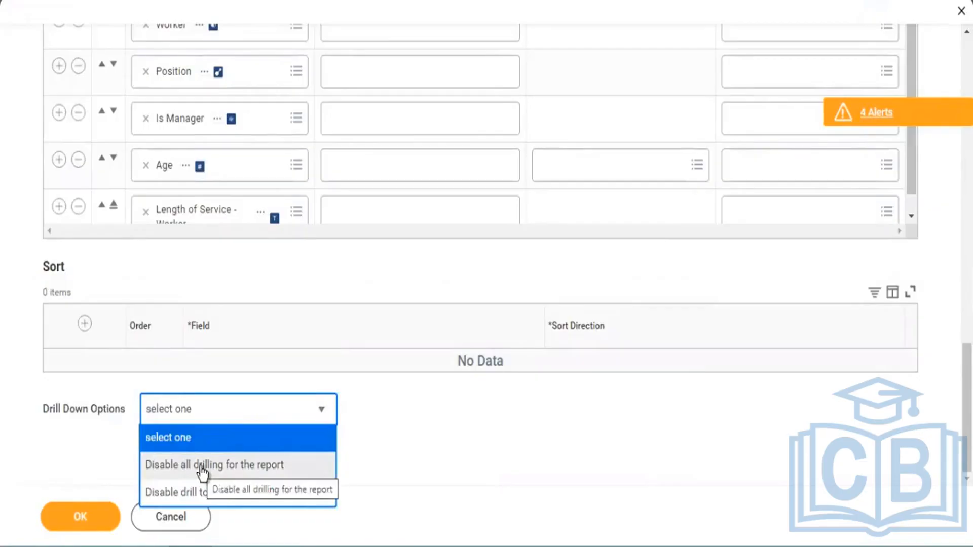
pyautogui.click(203, 473)
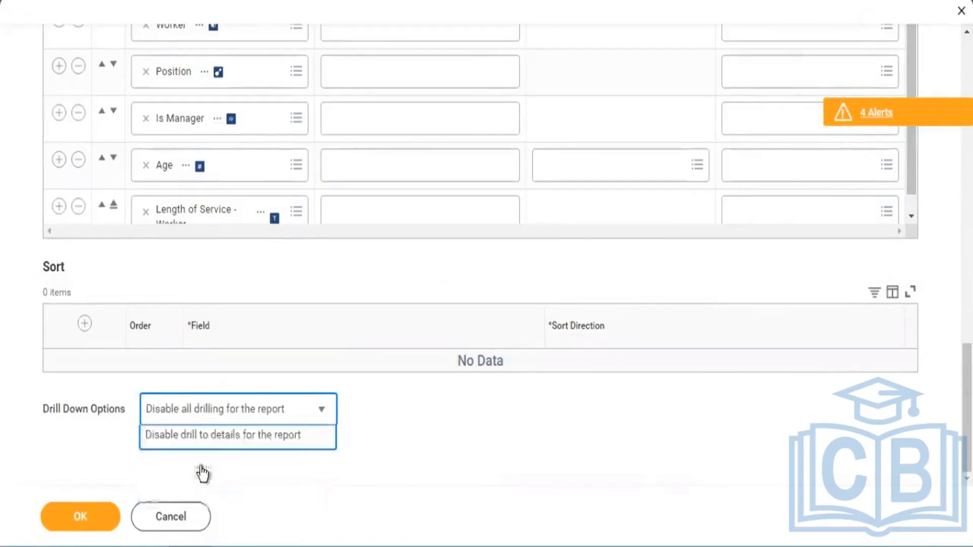
pyautogui.click(91, 524)
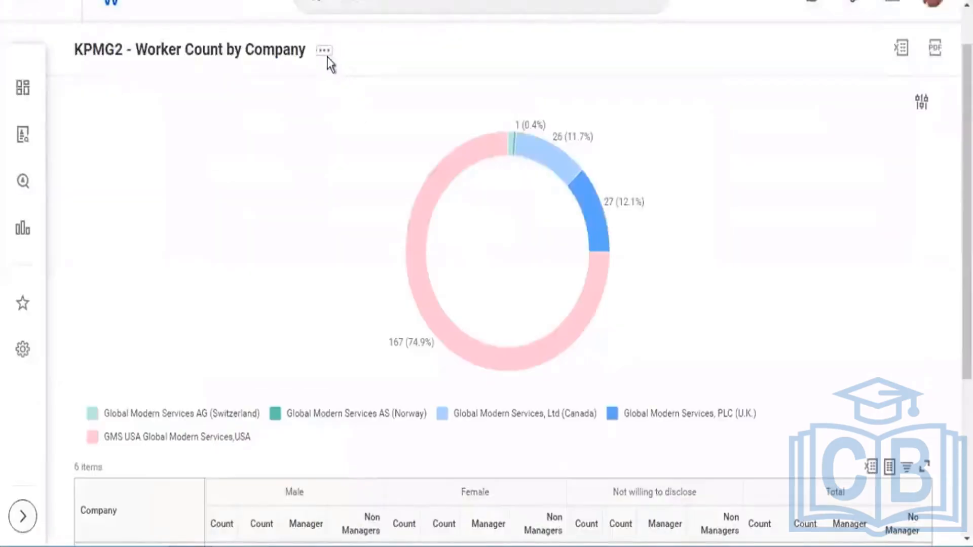
# Run the Worker Count by Company report with blank prompts and check the matrix results for drill links
pyautogui.click(325, 52)
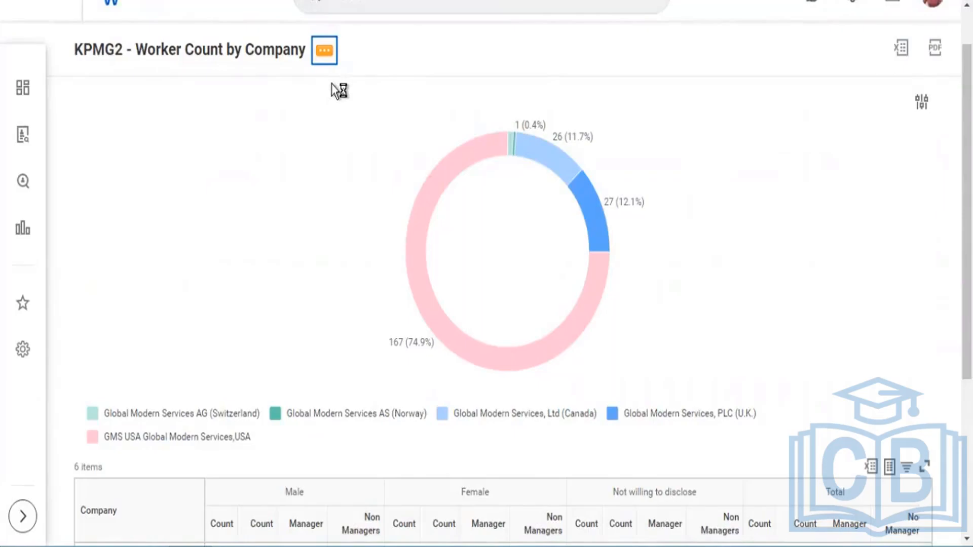
pyautogui.moveTo(375, 113)
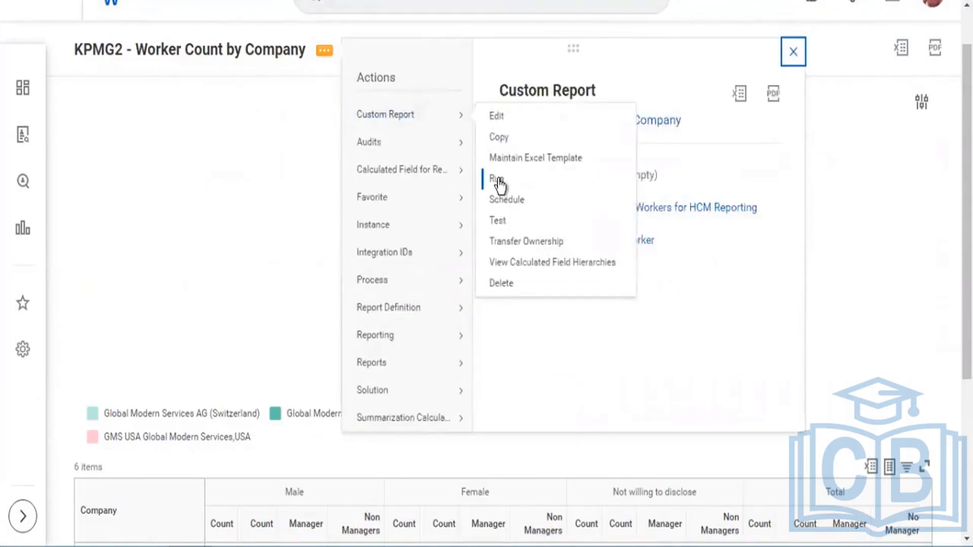
pyautogui.click(276, 155)
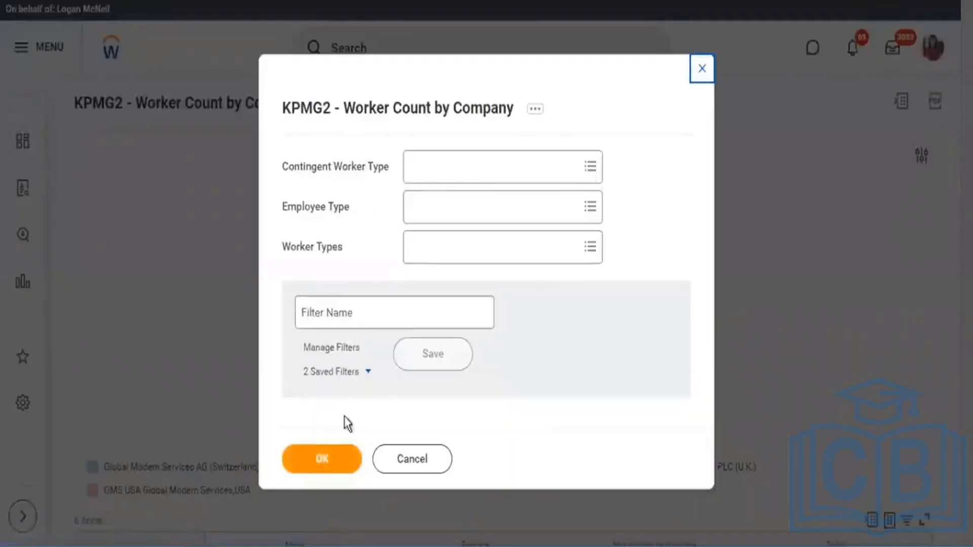
pyautogui.click(317, 459)
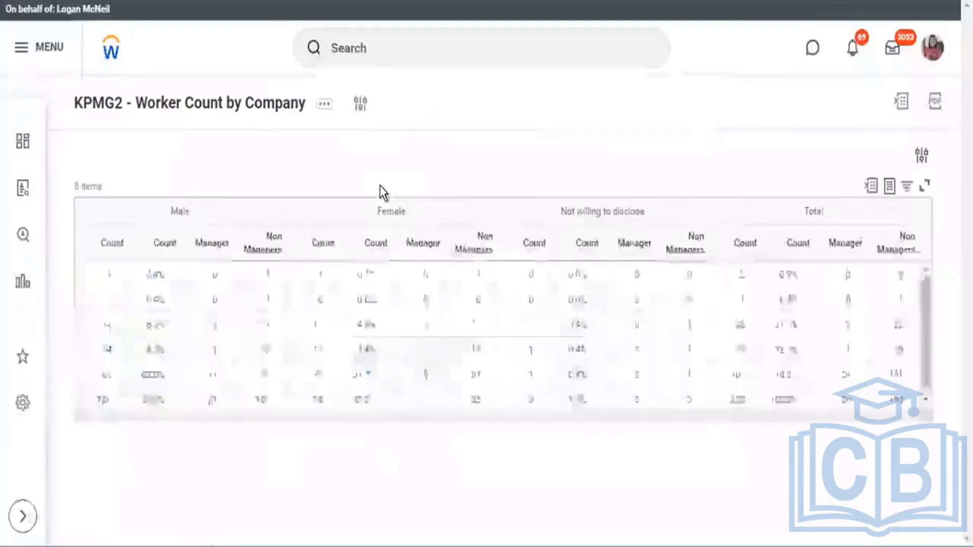
pyautogui.scroll(-6, 380, 193)
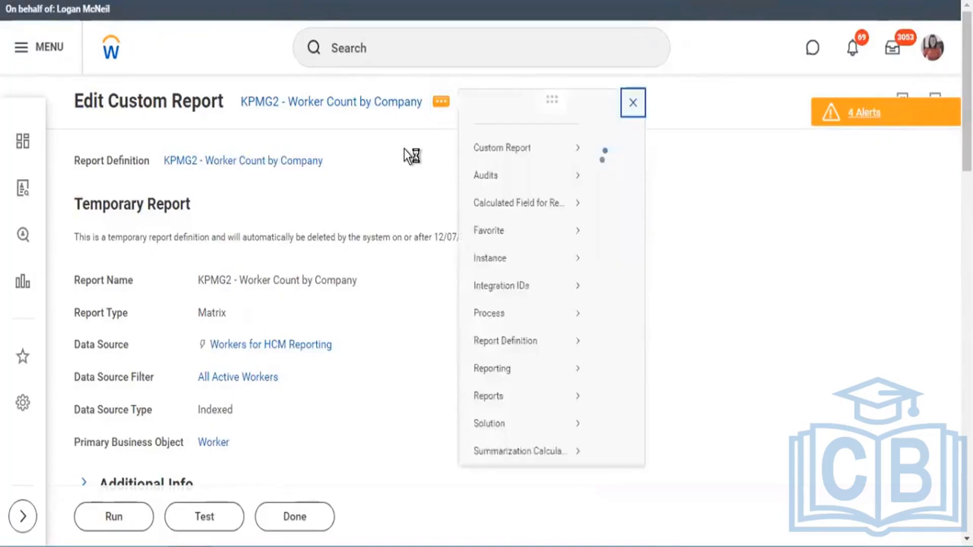
# Edit the report so its Drill Down Options are set to Disable drill to details for the report, and save it
pyautogui.moveTo(559, 161)
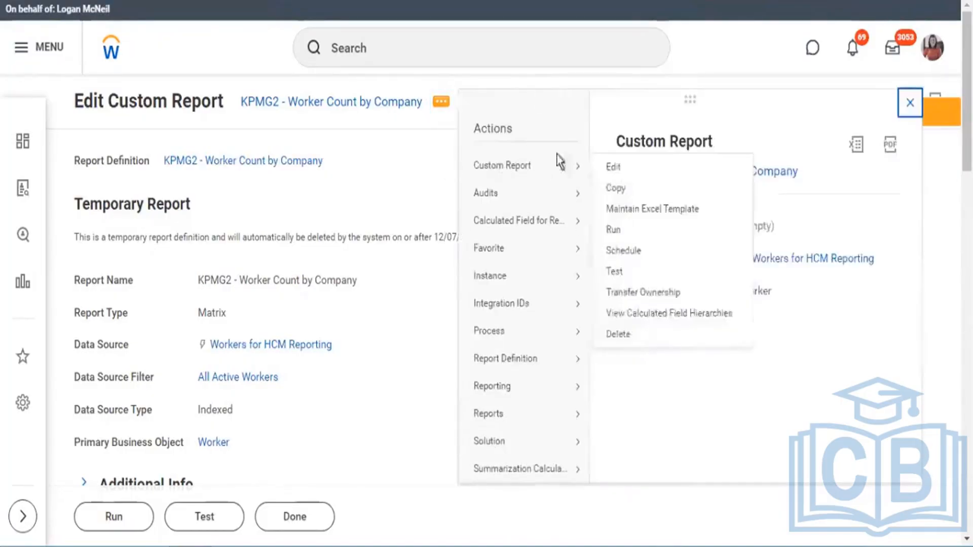
pyautogui.click(614, 169)
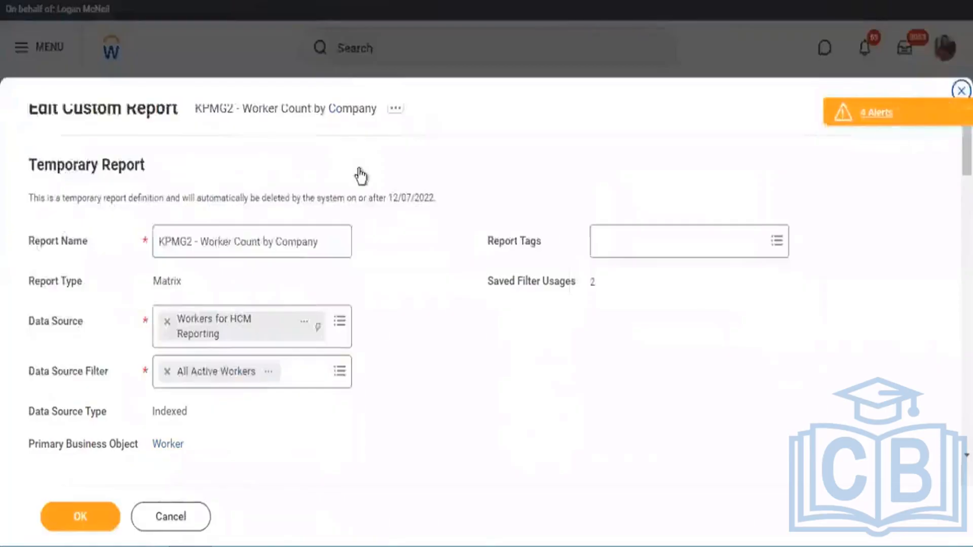
pyautogui.scroll(-8, 365, 174)
pyautogui.click(124, 76)
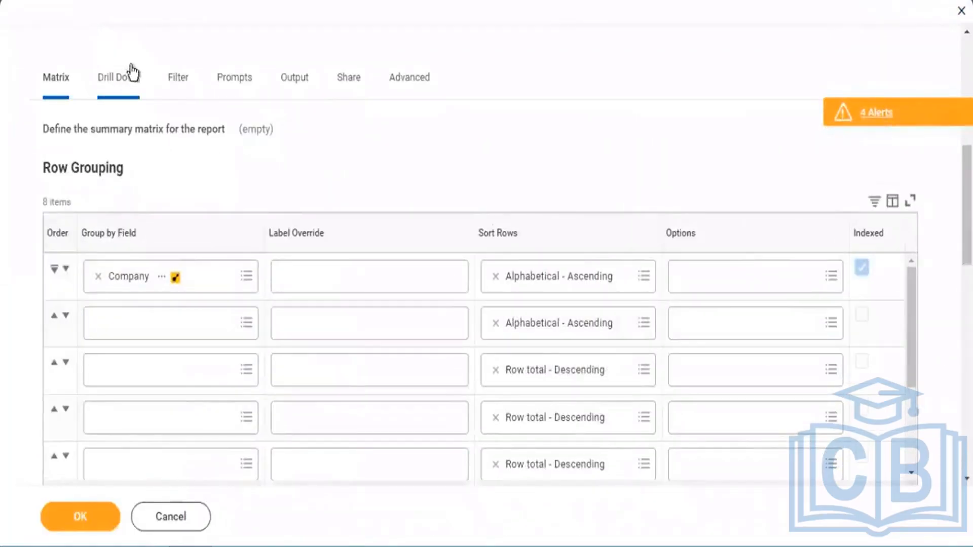
pyautogui.scroll(-10, 483, 172)
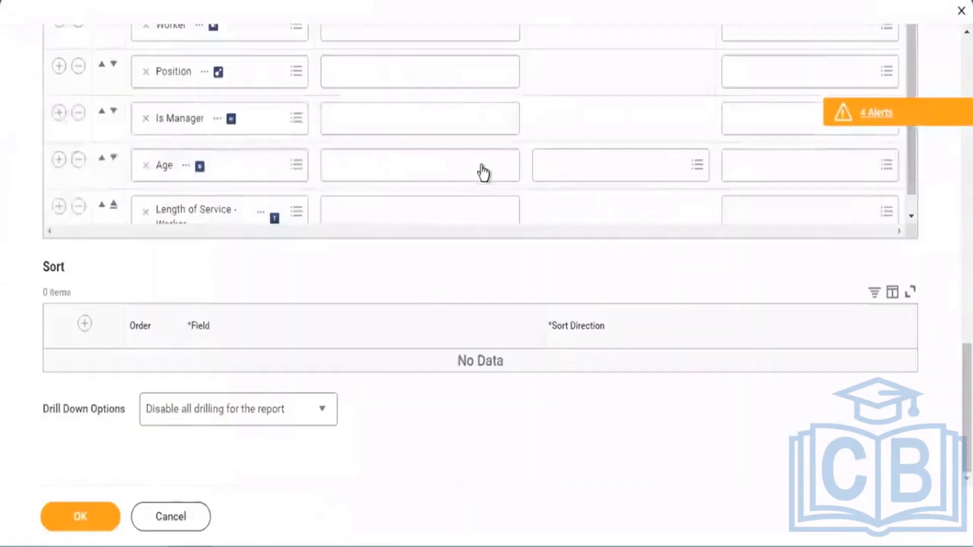
pyautogui.click(323, 409)
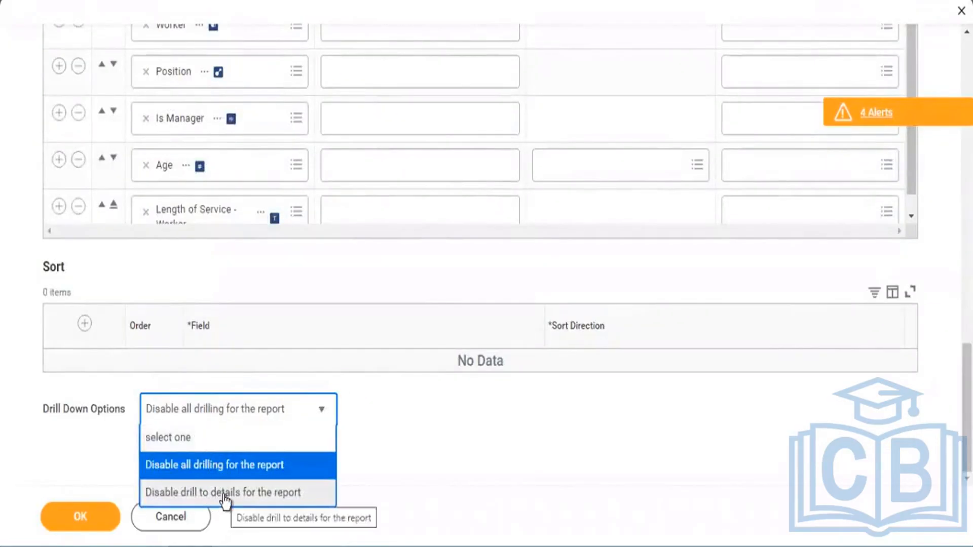
pyautogui.click(223, 497)
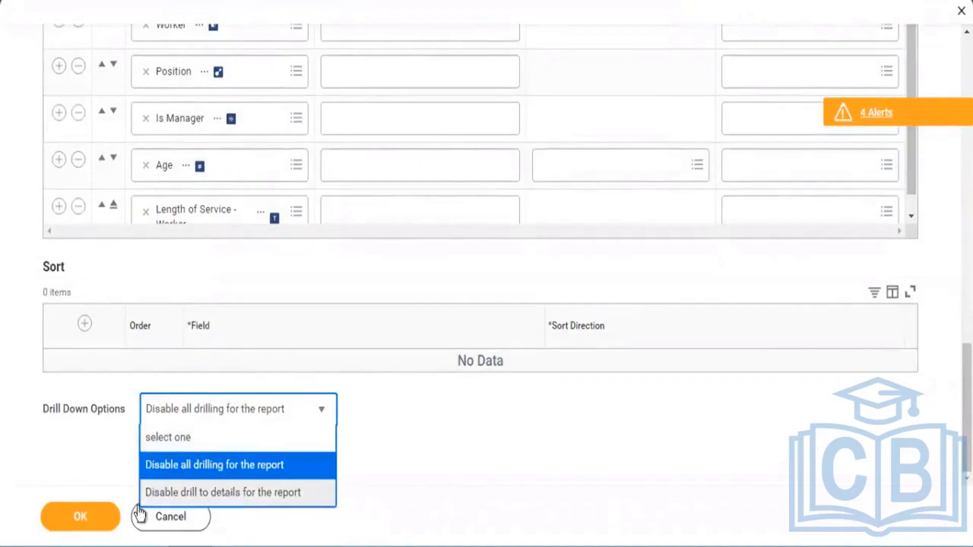
pyautogui.click(103, 522)
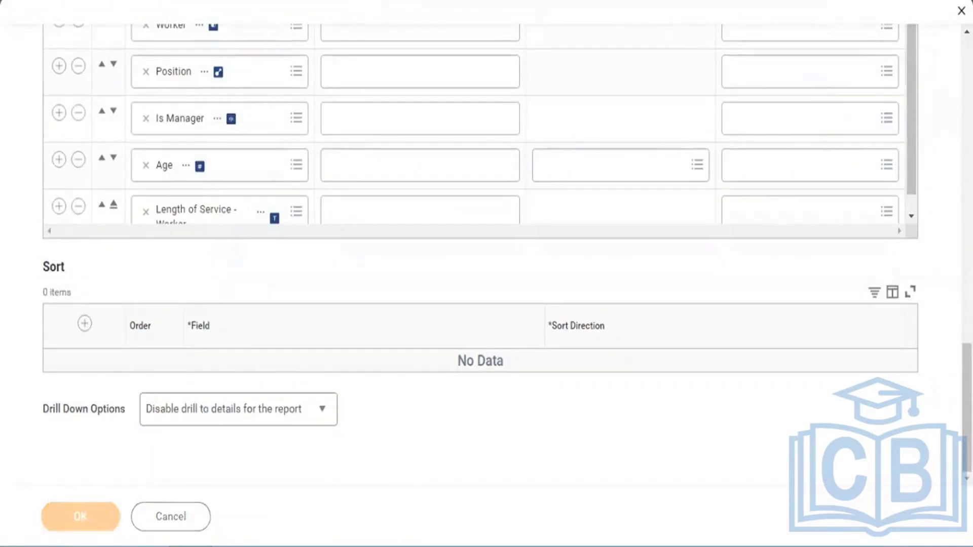
# Rerun the Worker Count by Company report with blank prompts and bring up its company matrix table
pyautogui.scroll(5, 382, 77)
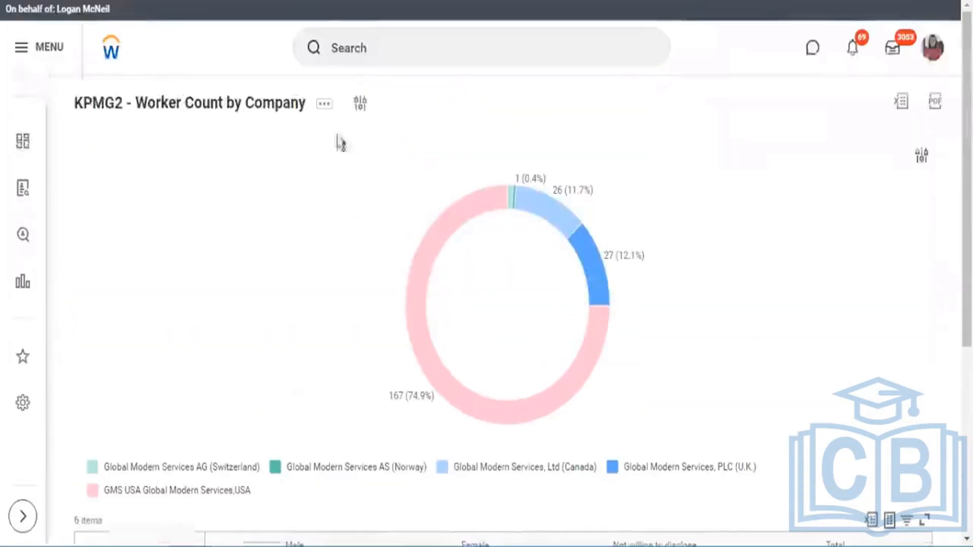
pyautogui.click(361, 107)
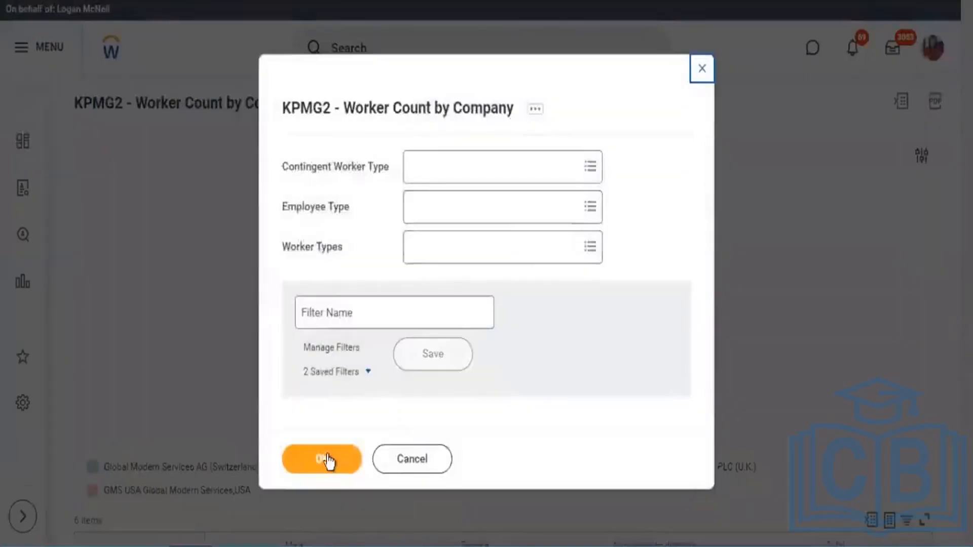
pyautogui.click(327, 461)
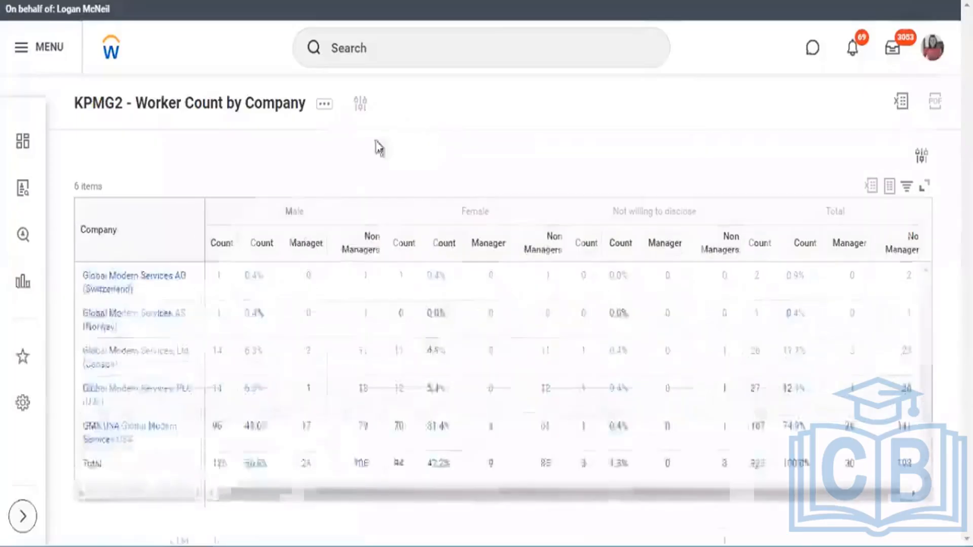
pyautogui.scroll(-4, 619, 343)
pyautogui.scroll(-2, 619, 342)
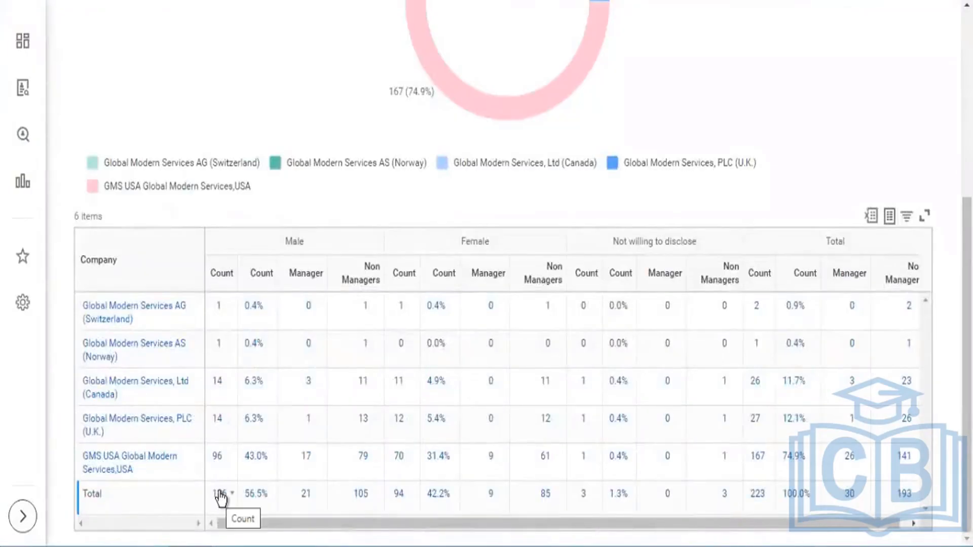
# Drill into the GMS USA Global Modern Services male worker count by Age Group and enlarge the drill-down window
pyautogui.click(317, 456)
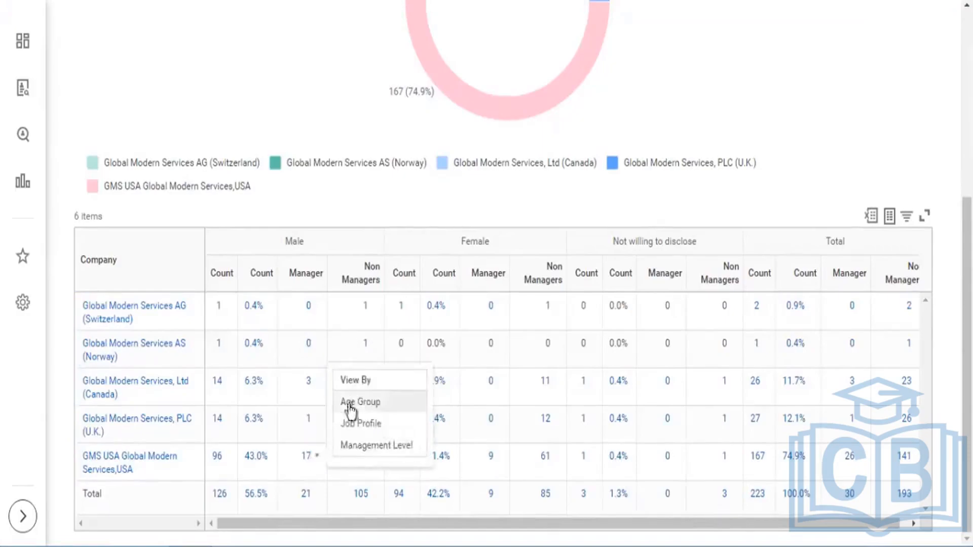
pyautogui.click(269, 459)
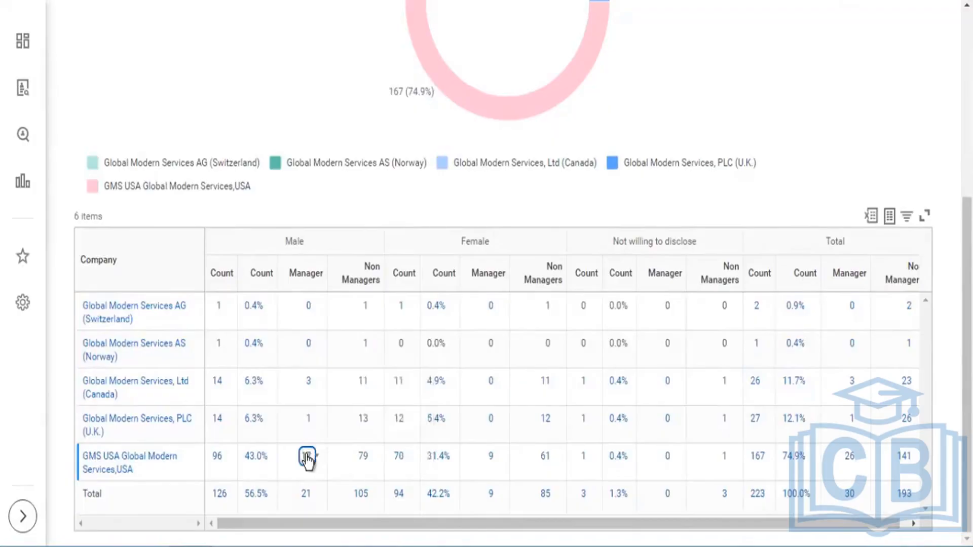
pyautogui.click(307, 456)
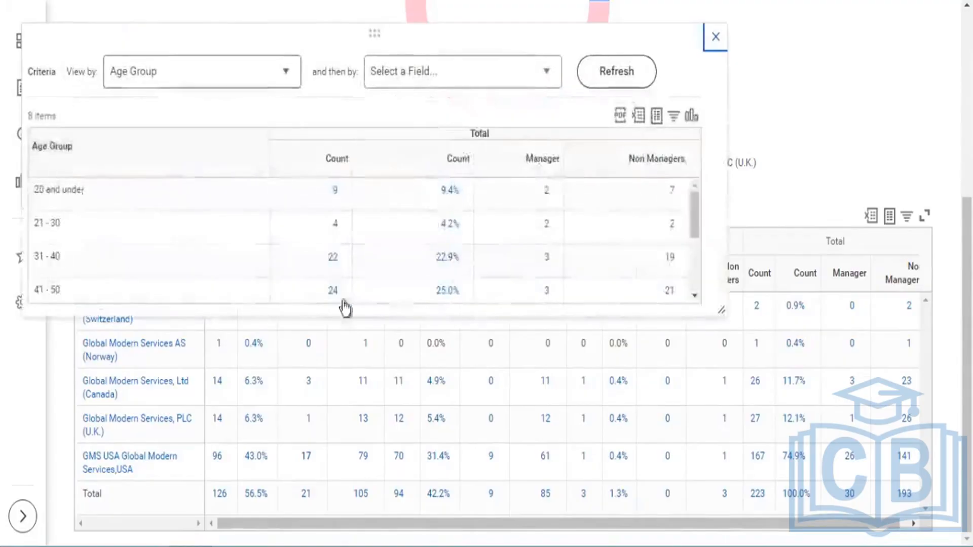
pyautogui.moveTo(719, 310); pyautogui.dragTo(769, 420)
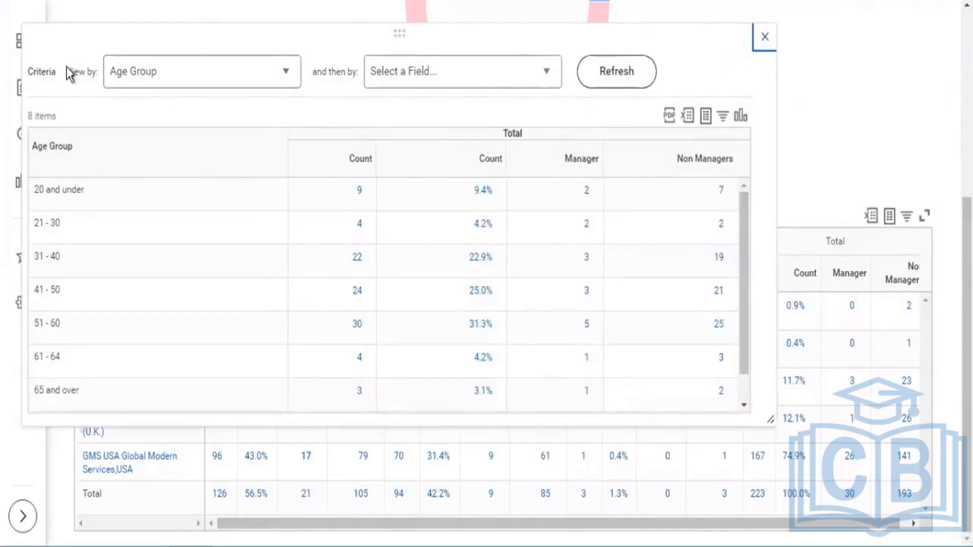
# Check the available View by fields, drill further into the 51 - 60 age group's count, and close the drill-down windows
pyautogui.tripleClick(91, 70)
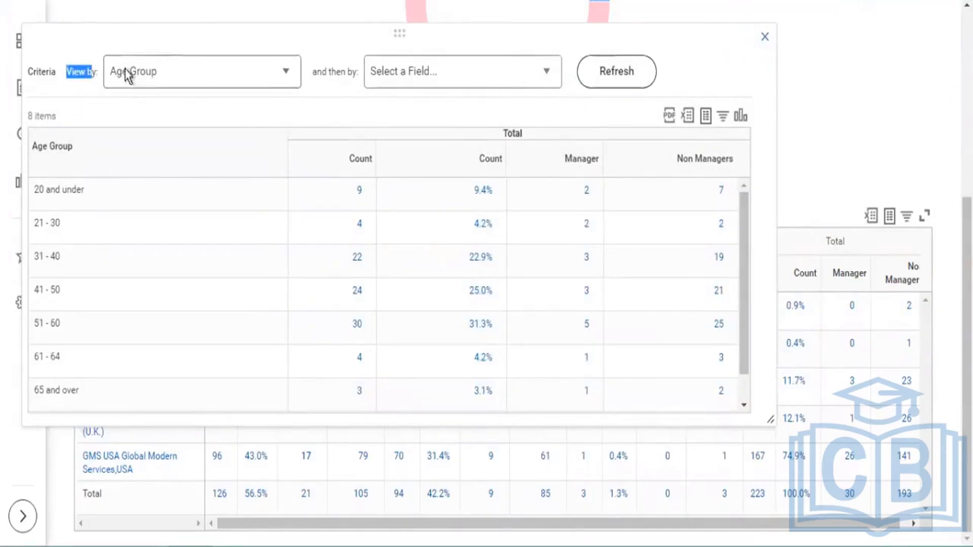
pyautogui.click(292, 84)
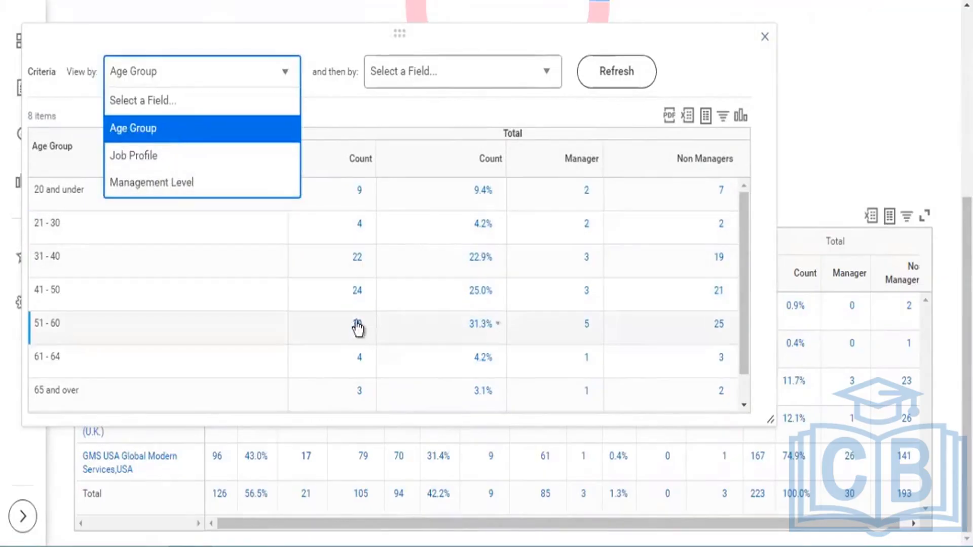
pyautogui.click(366, 326)
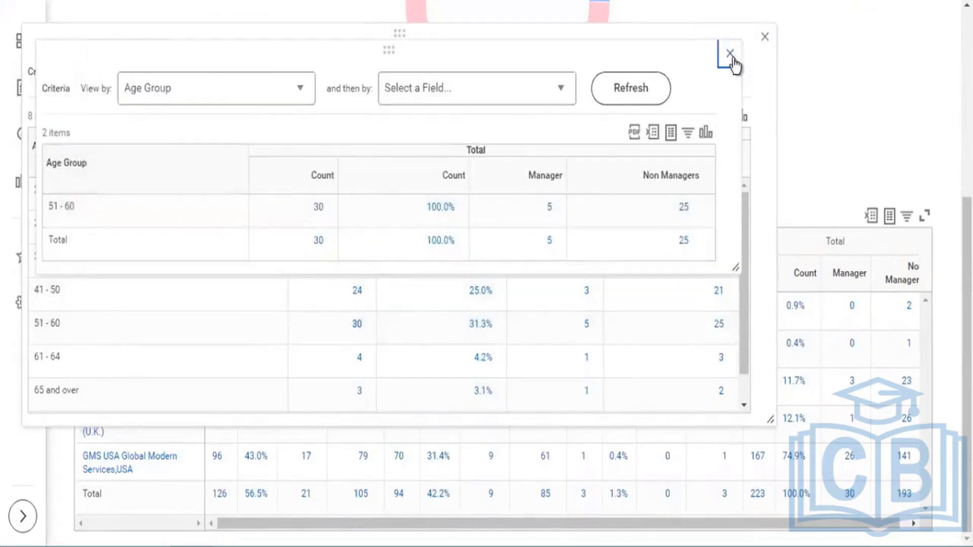
pyautogui.click(764, 39)
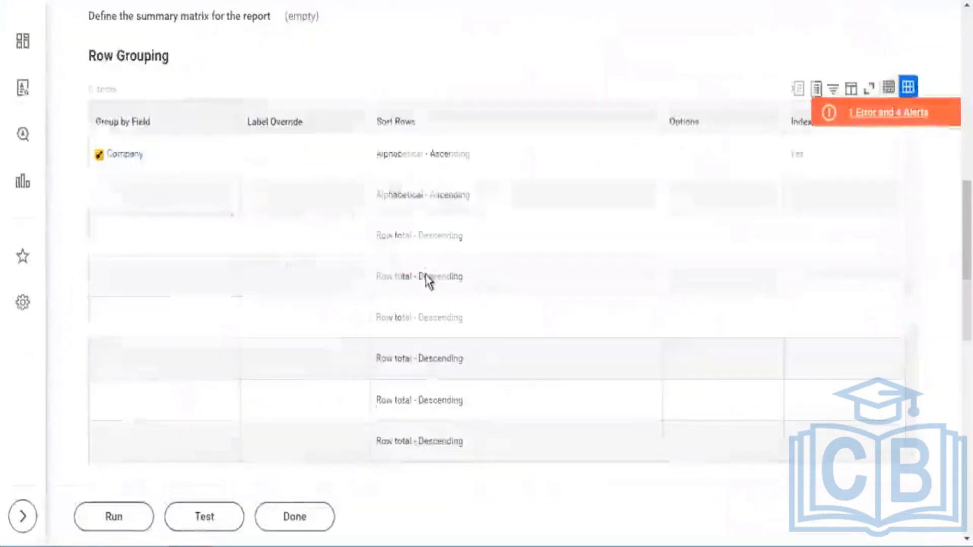
# Review the saved report definition's drill-down settings, including its drillable fields and detail data columns
pyautogui.scroll(-3, 284, 162)
pyautogui.scroll(7, 257, 97)
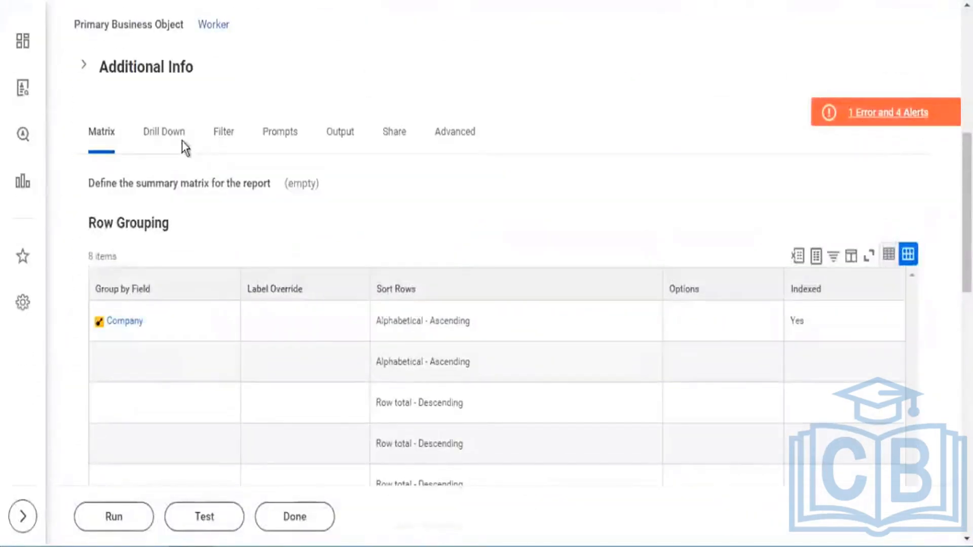
pyautogui.click(172, 146)
pyautogui.scroll(-4, 512, 150)
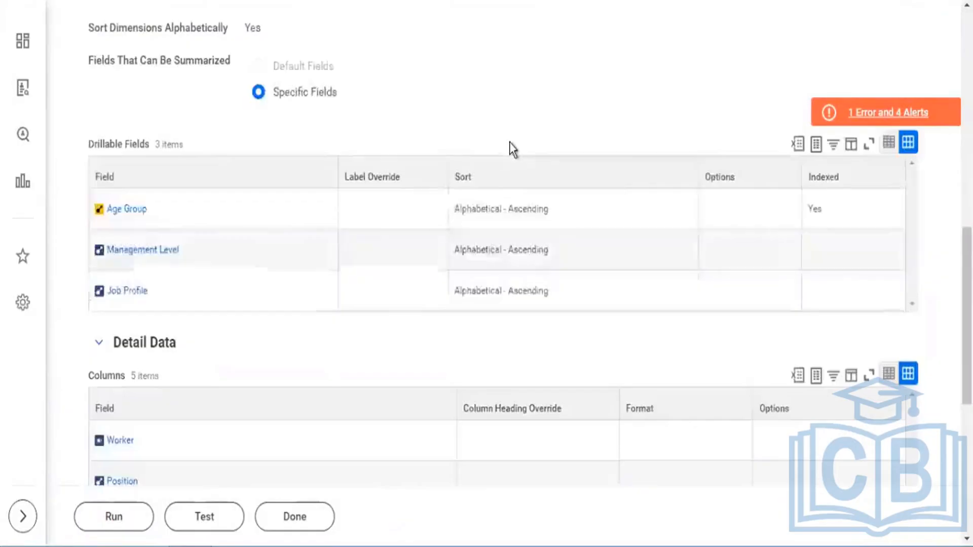
# Review the report definition's detail data columns and its Drill Down Options setting
pyautogui.scroll(-8, 264, 400)
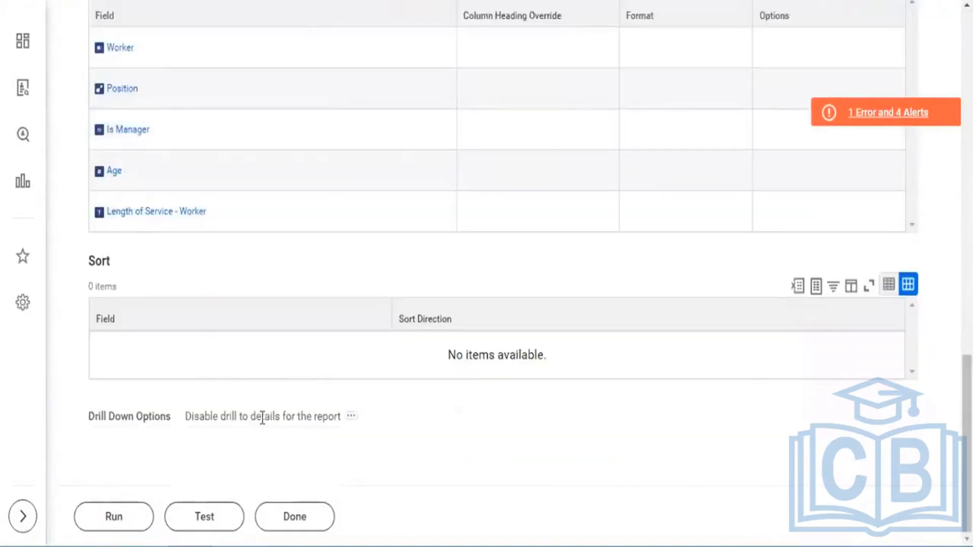
pyautogui.moveTo(251, 417); pyautogui.dragTo(283, 417)
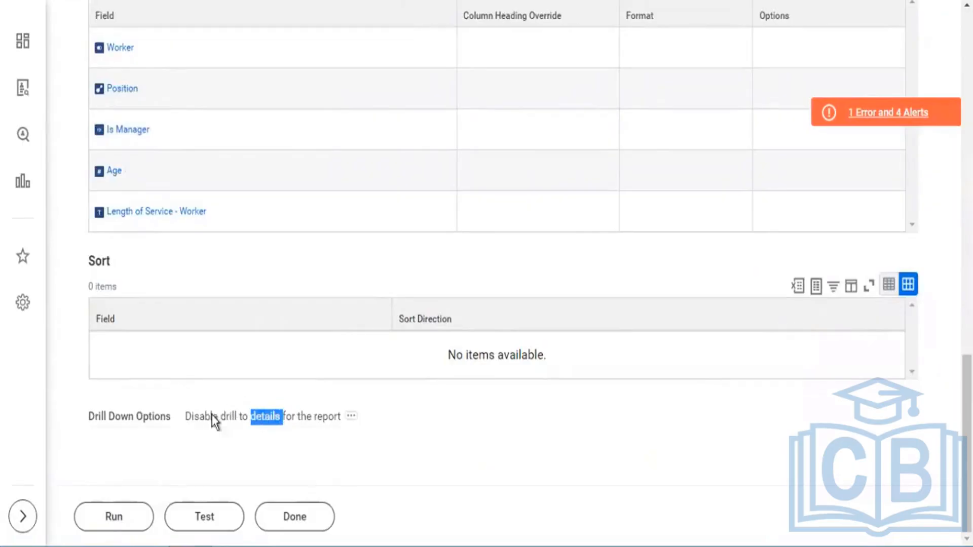
pyautogui.moveTo(185, 417); pyautogui.dragTo(284, 417)
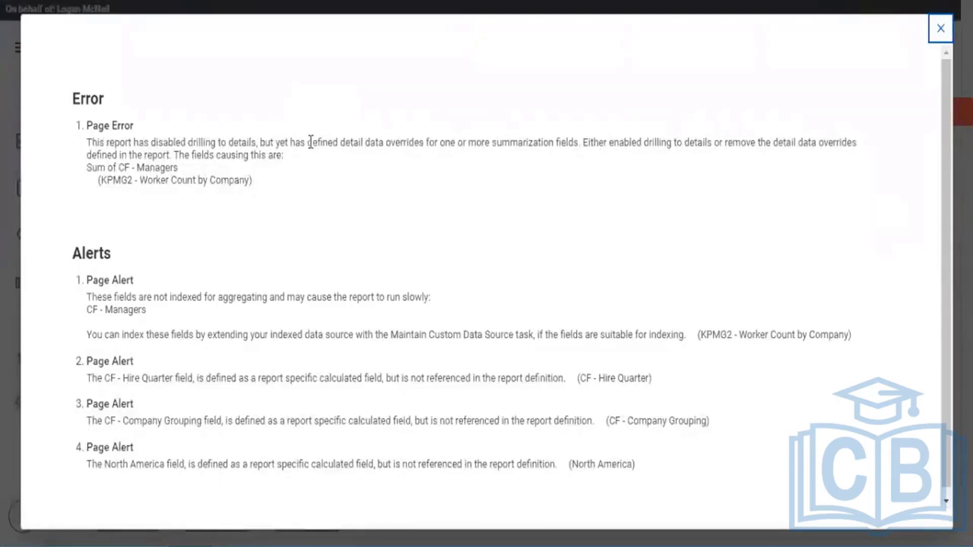
# Read the page error about detail data overrides, close the messages, and recheck the Drill Down Options setting
pyautogui.moveTo(307, 143); pyautogui.dragTo(457, 145)
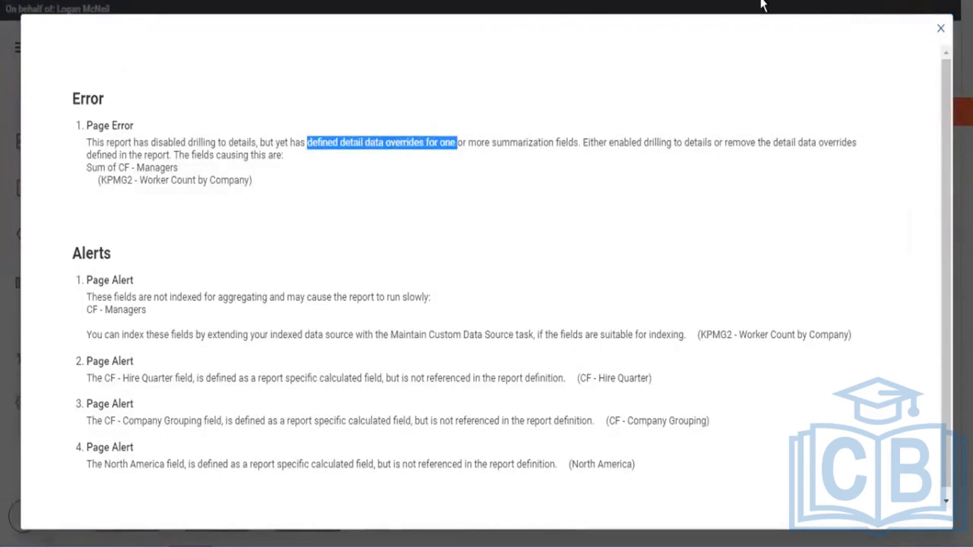
pyautogui.click(370, 143)
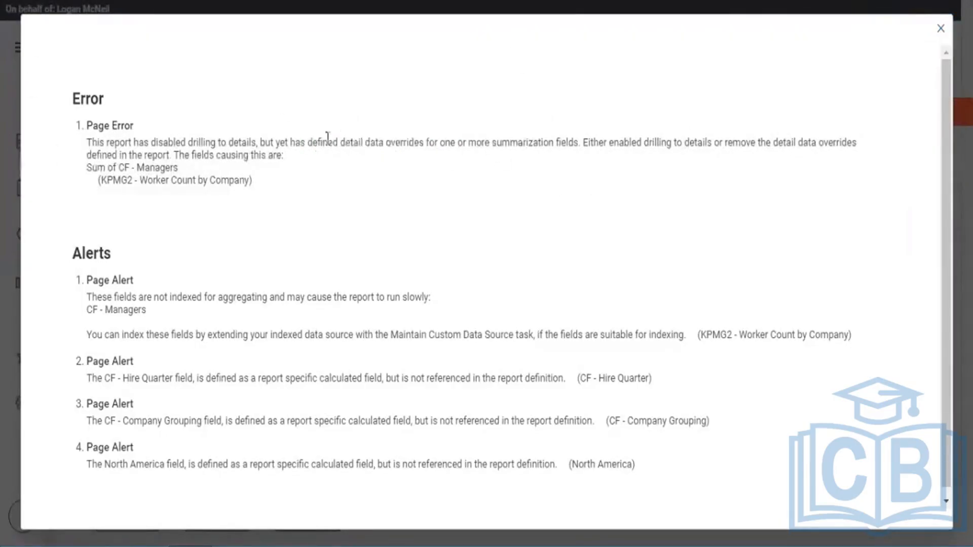
pyautogui.moveTo(328, 144); pyautogui.dragTo(446, 144)
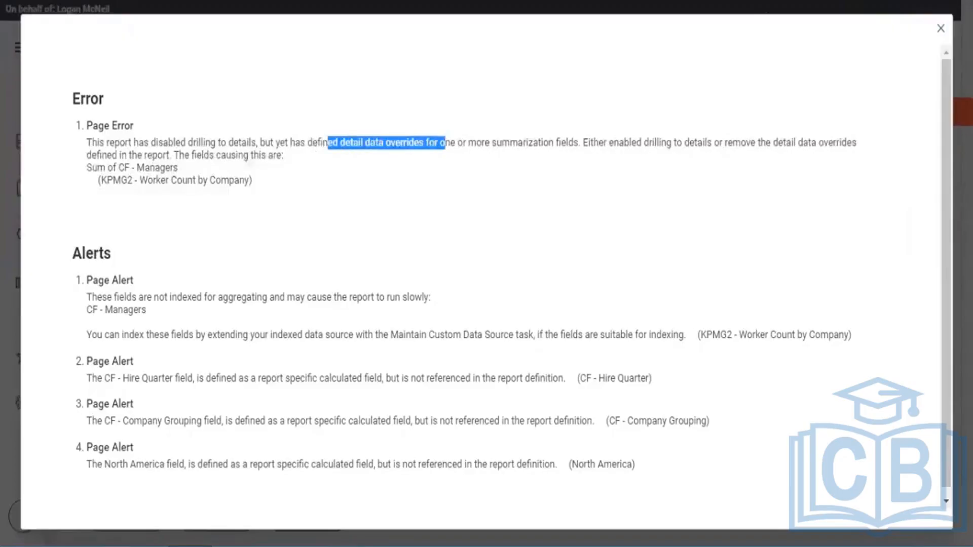
pyautogui.click(127, 244)
pyautogui.press('Escape')
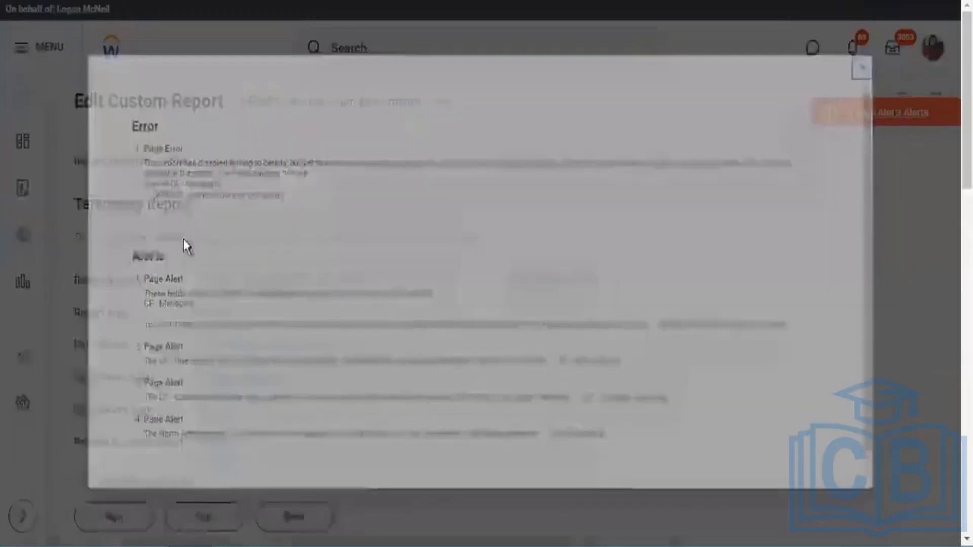
pyautogui.scroll(-6, 218, 329)
pyautogui.scroll(-4, 222, 329)
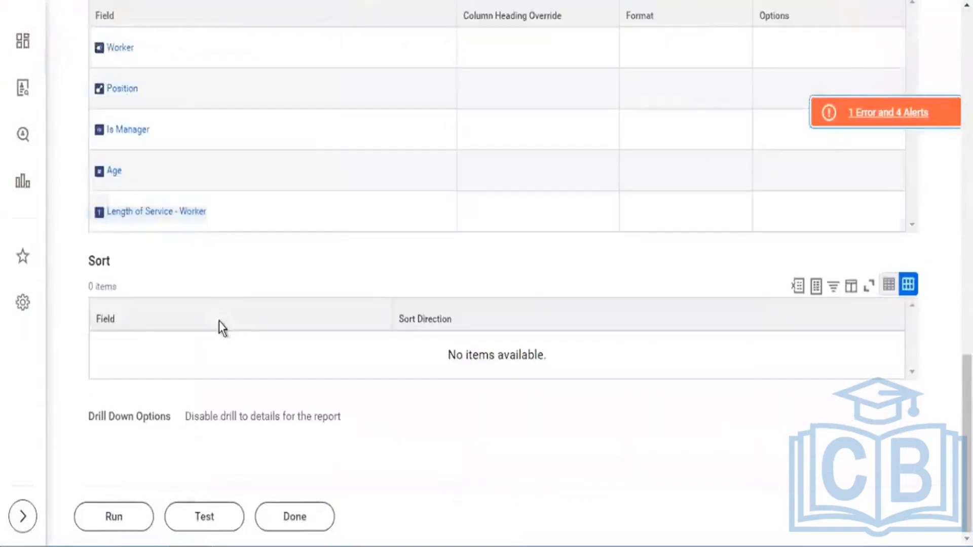
pyautogui.moveTo(178, 416); pyautogui.dragTo(304, 413)
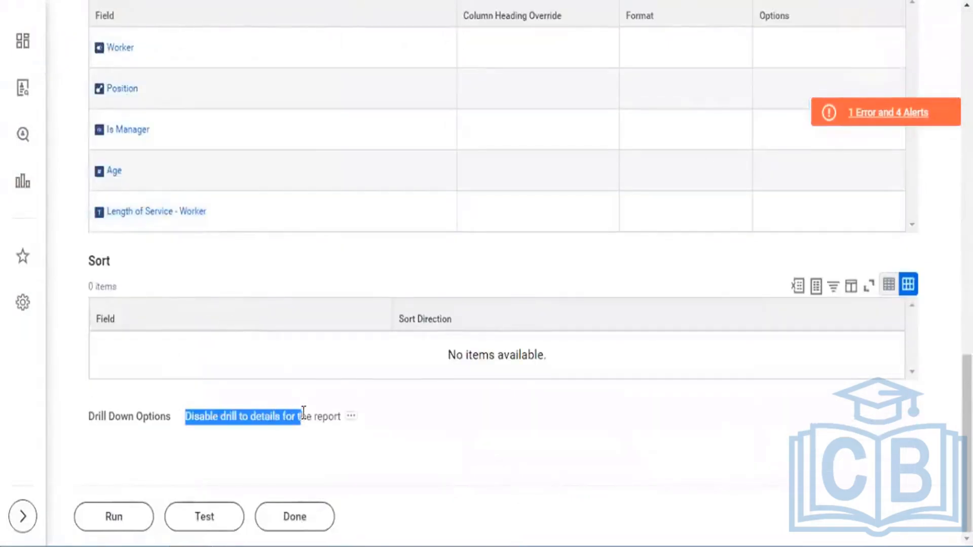
# Review the report definition's filter conditions, prompt defaults, output type, sharing and advanced settings
pyautogui.scroll(15, 264, 276)
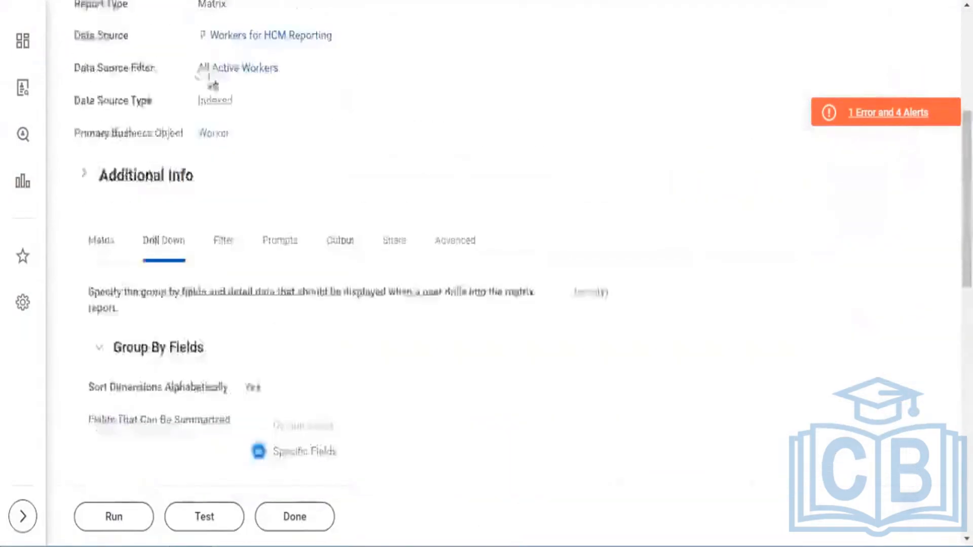
pyautogui.scroll(3, 425, 94)
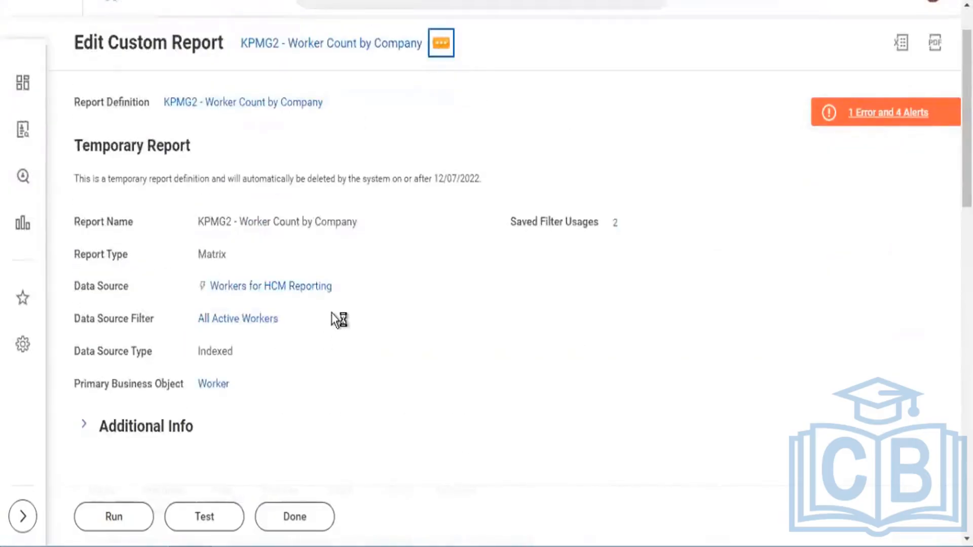
pyautogui.scroll(-6, 325, 304)
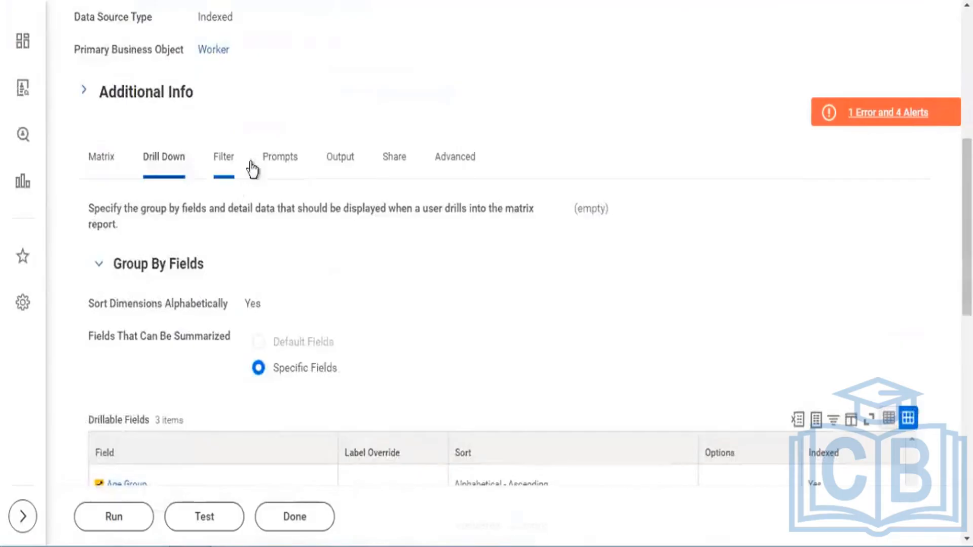
pyautogui.click(252, 168)
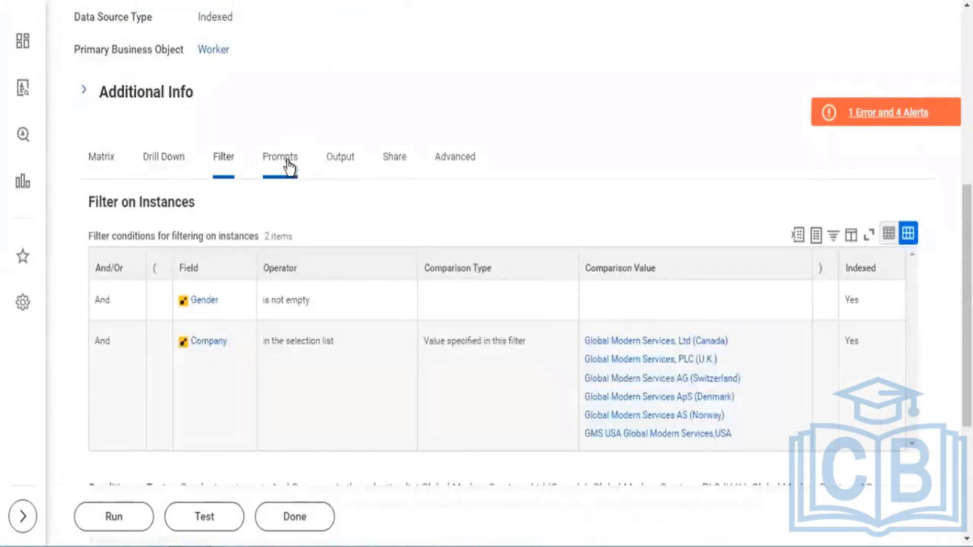
pyautogui.click(289, 166)
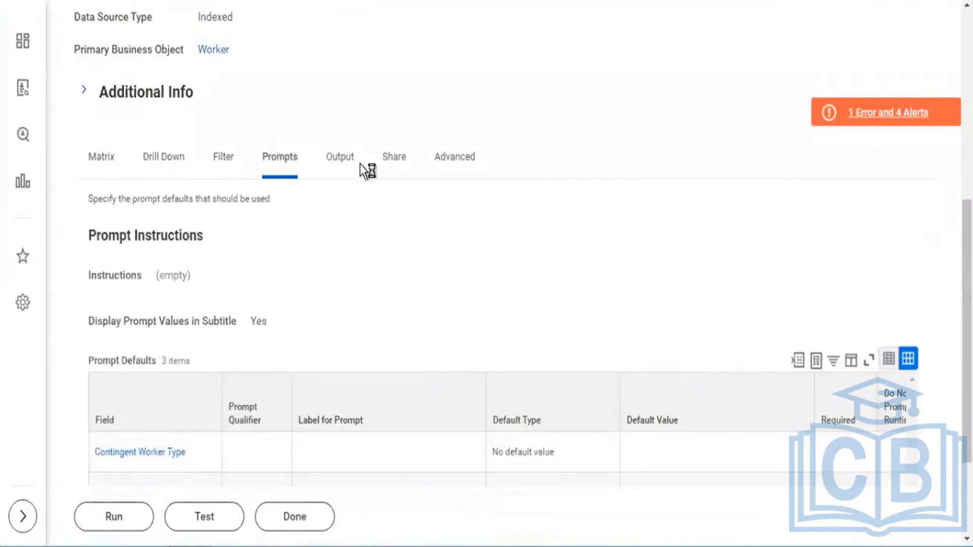
pyautogui.click(330, 169)
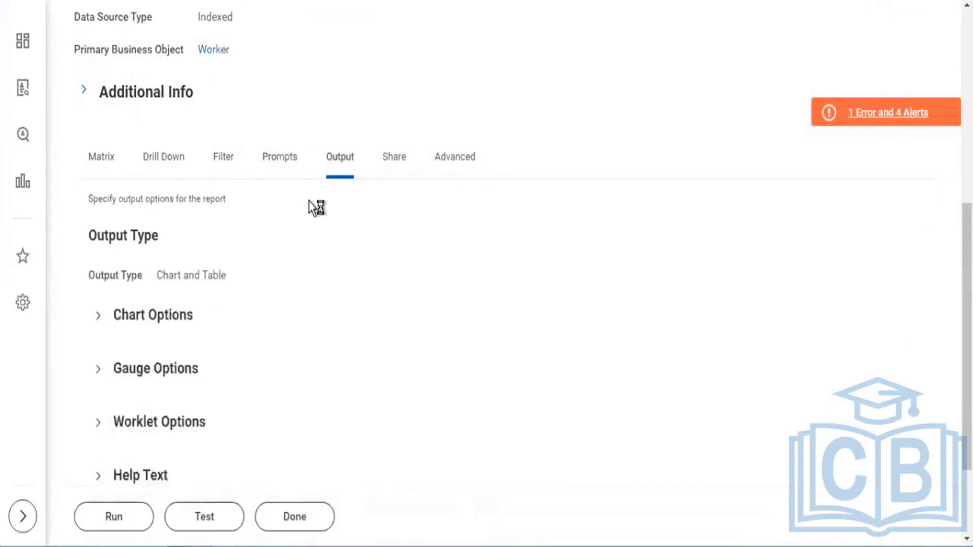
pyautogui.click(391, 166)
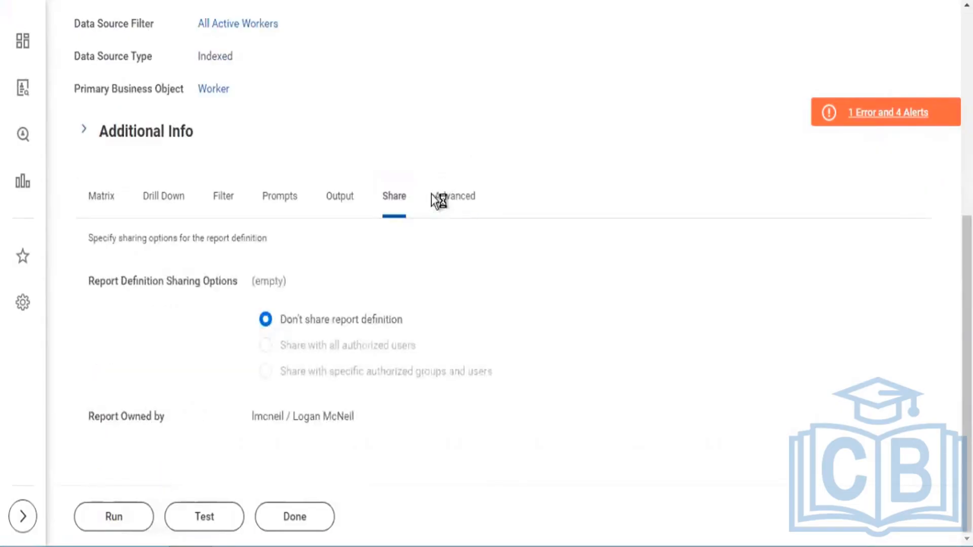
pyautogui.click(435, 202)
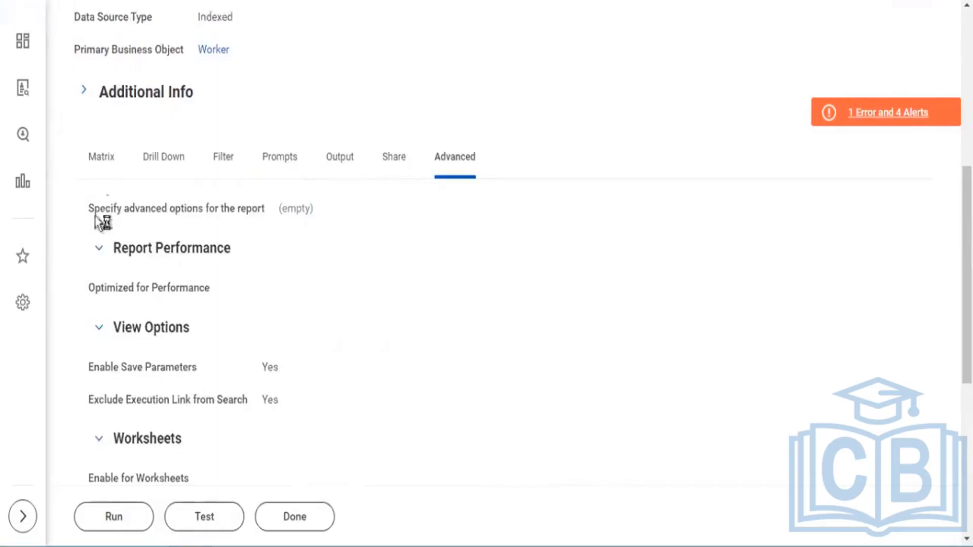
# Look through the actions available for the KPMG2 - Worker Count by Company report and view its chart and matrix results
pyautogui.scroll(6, 103, 222)
pyautogui.click(442, 44)
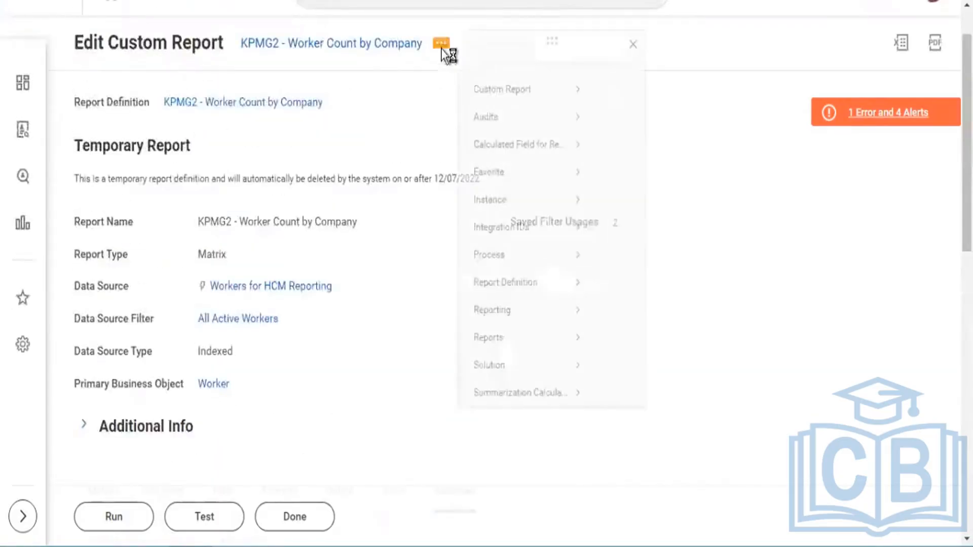
pyautogui.click(490, 102)
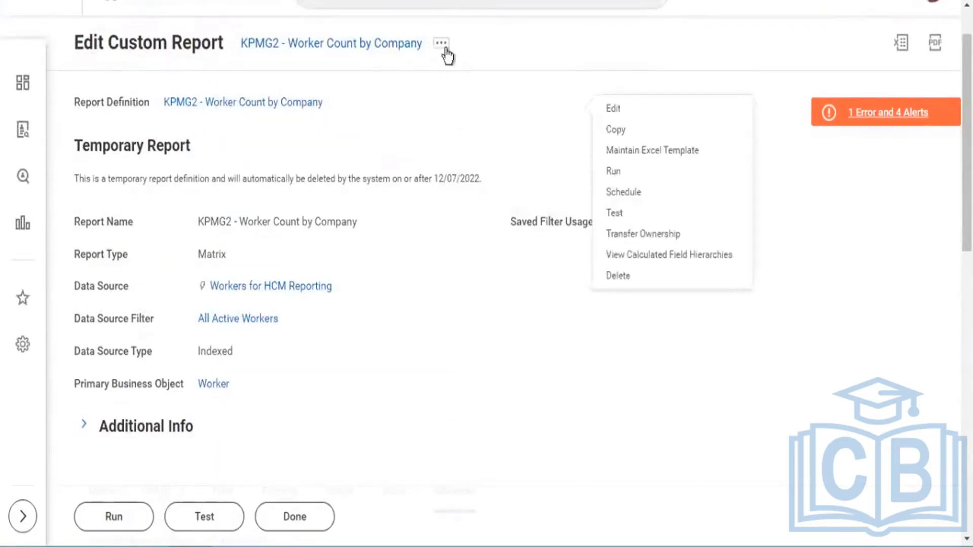
pyautogui.click(446, 49)
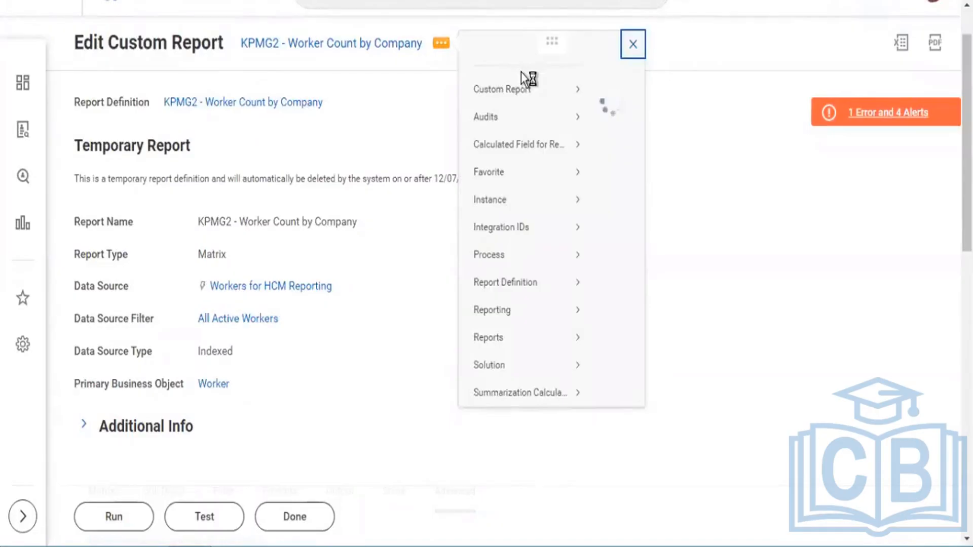
pyautogui.moveTo(509, 93)
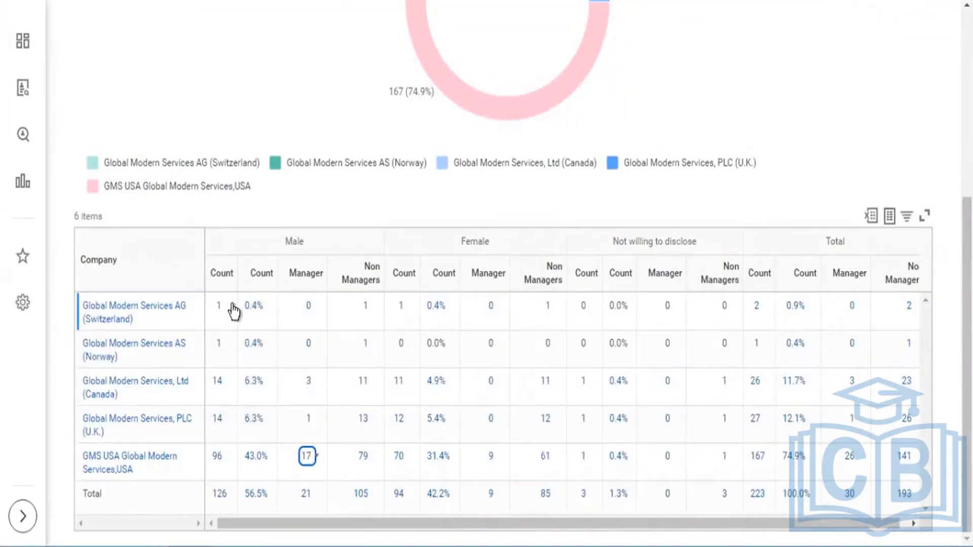
pyautogui.scroll(3, 233, 307)
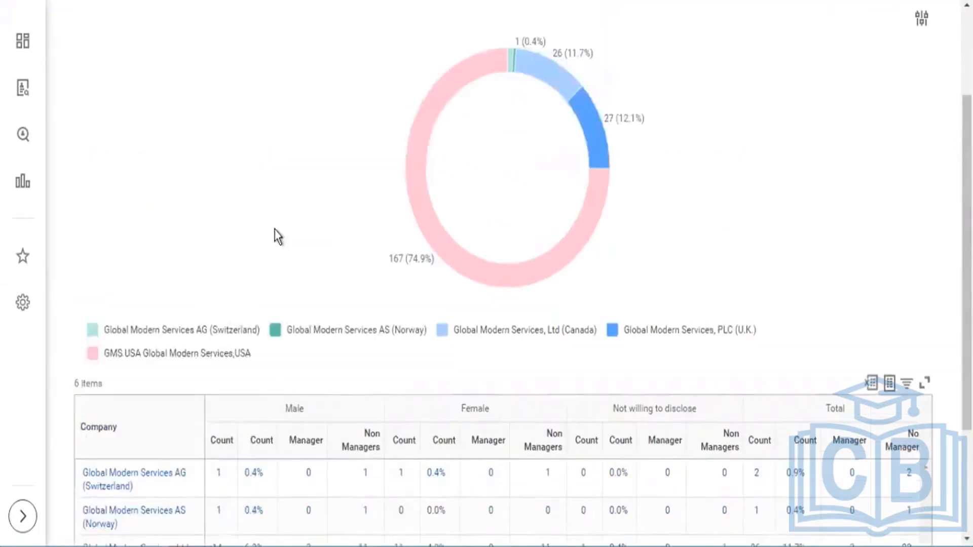
pyautogui.scroll(2, 275, 230)
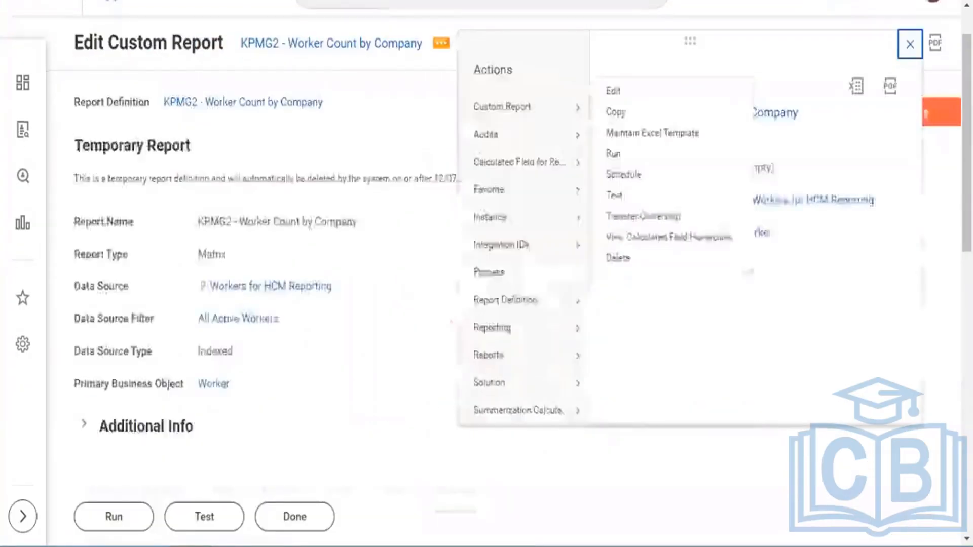
pyautogui.moveTo(494, 150)
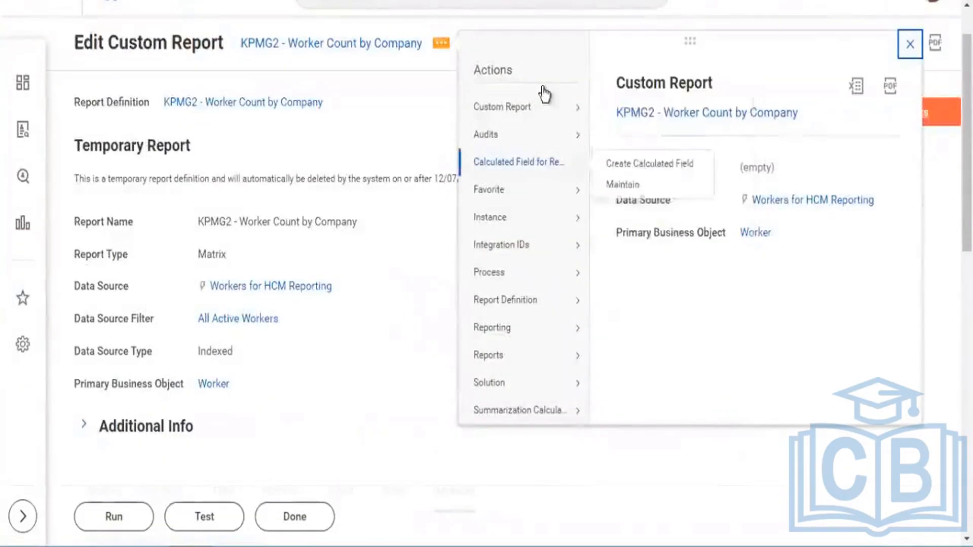
pyautogui.moveTo(589, 113)
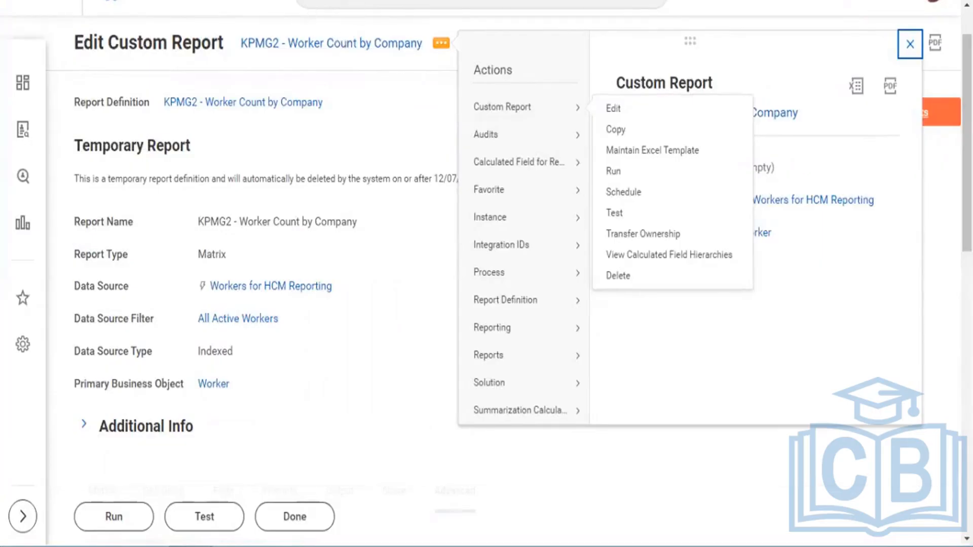
# Duplicate the report definition's browser tab and reload the page
pyautogui.rightClick(427, 1)
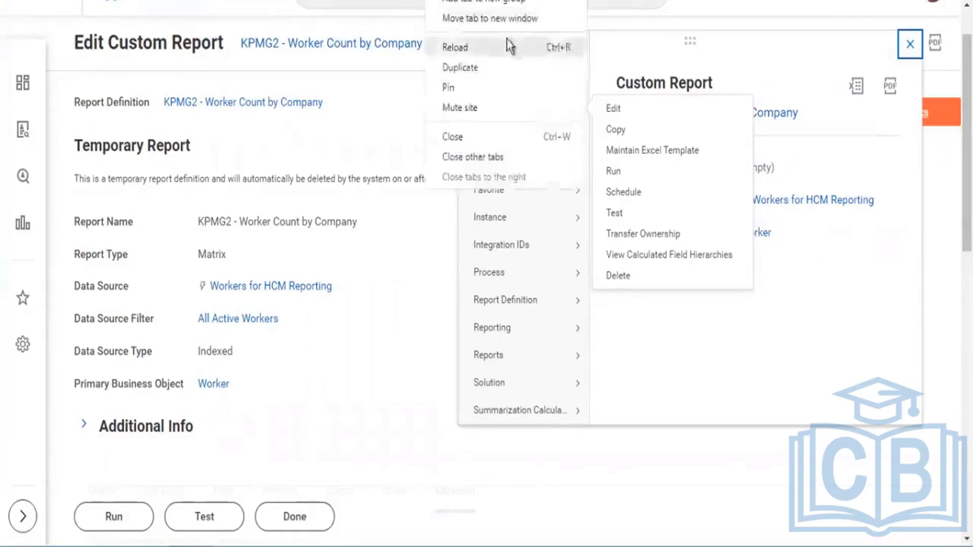
pyautogui.click(480, 68)
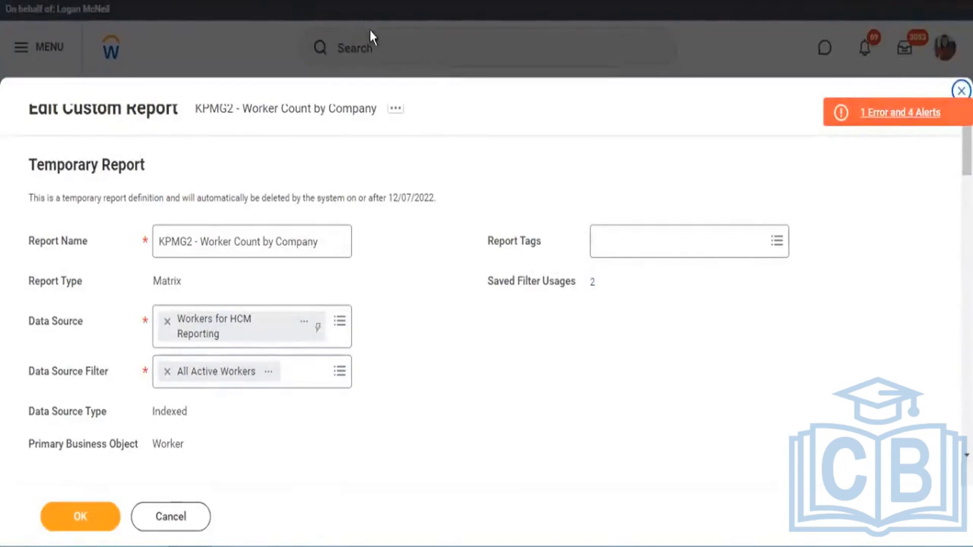
pyautogui.press('F5')
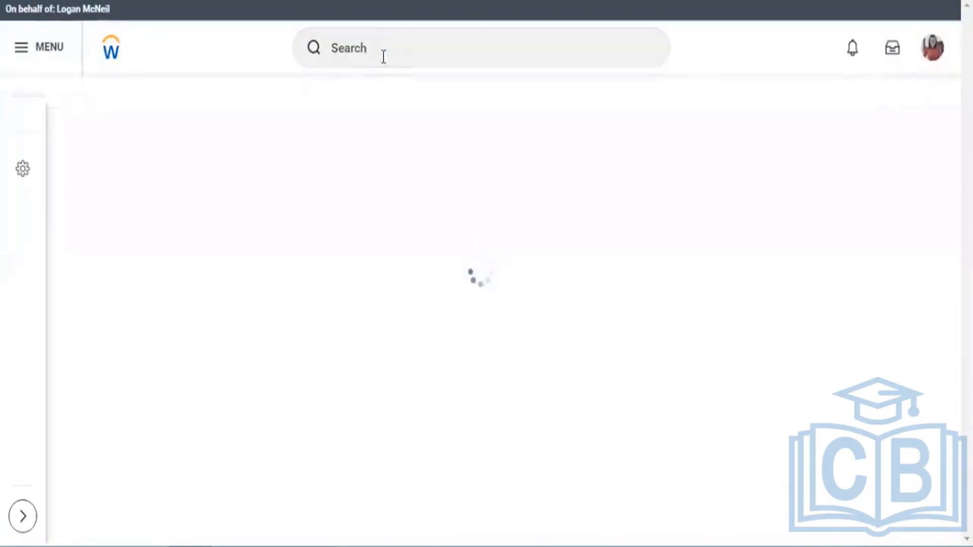
# Search for "create custom report" and open the Create Custom Report task
pyautogui.click(383, 56)
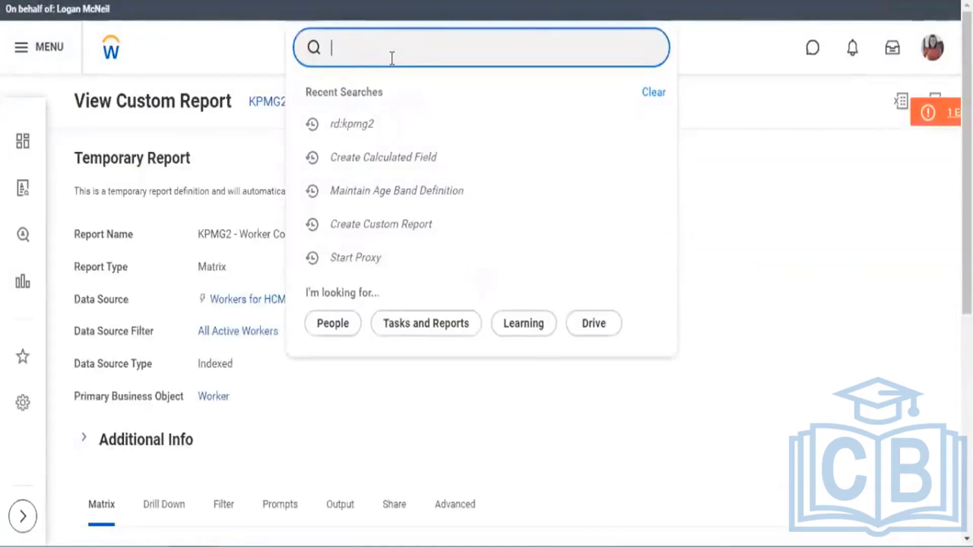
pyautogui.write('create custo')
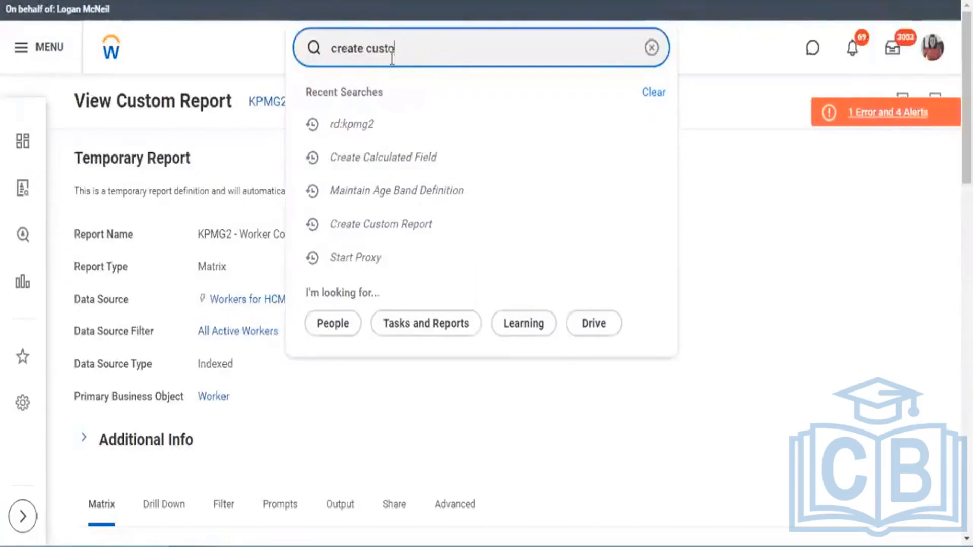
pyautogui.write('m repot')
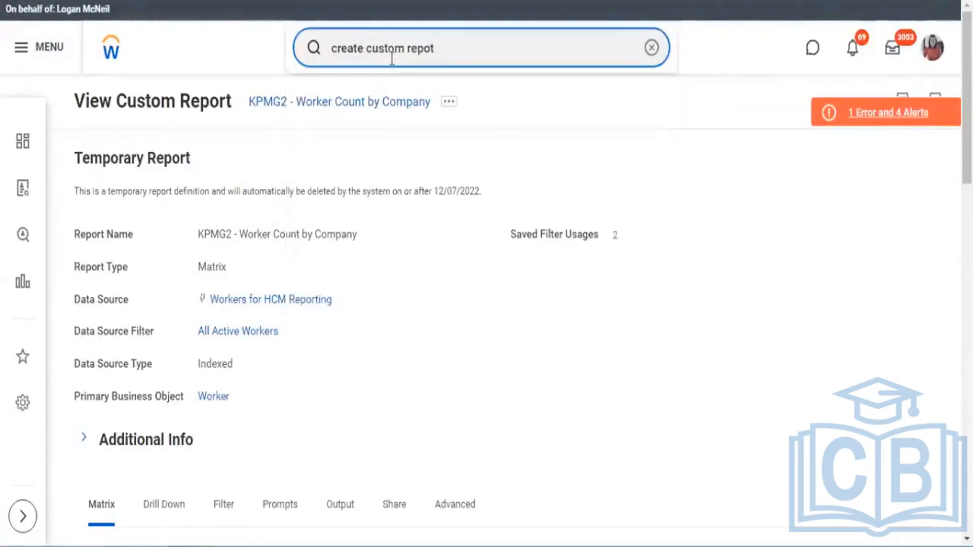
pyautogui.press('BackSpace')
pyautogui.write('rt')
pyautogui.click(327, 126)
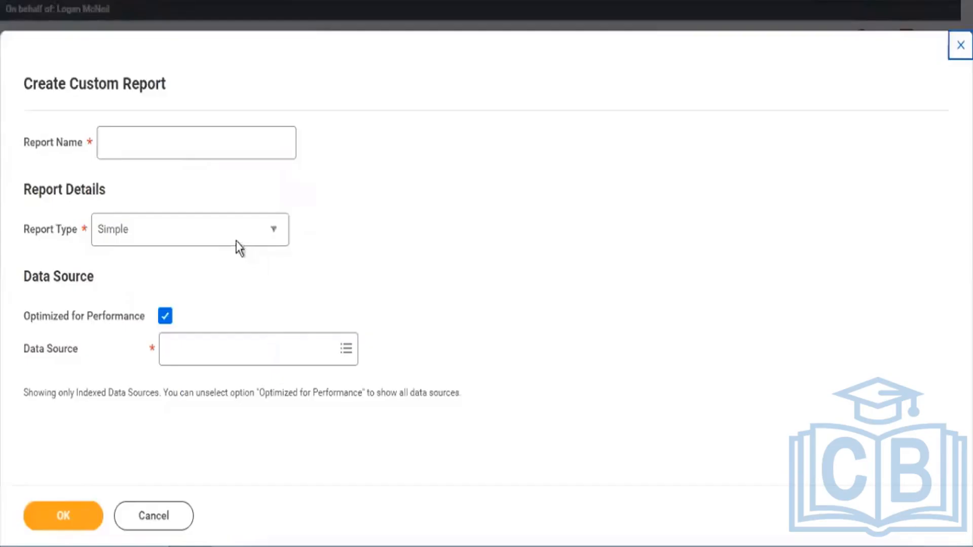
# Set the new custom report's type to Trending and choose Trended Workers as its data source
pyautogui.click(245, 236)
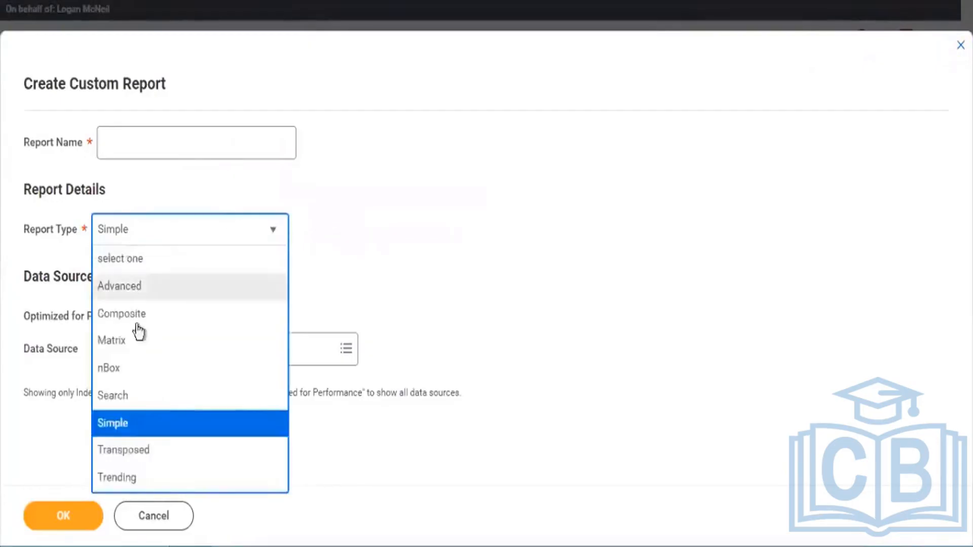
pyautogui.click(128, 479)
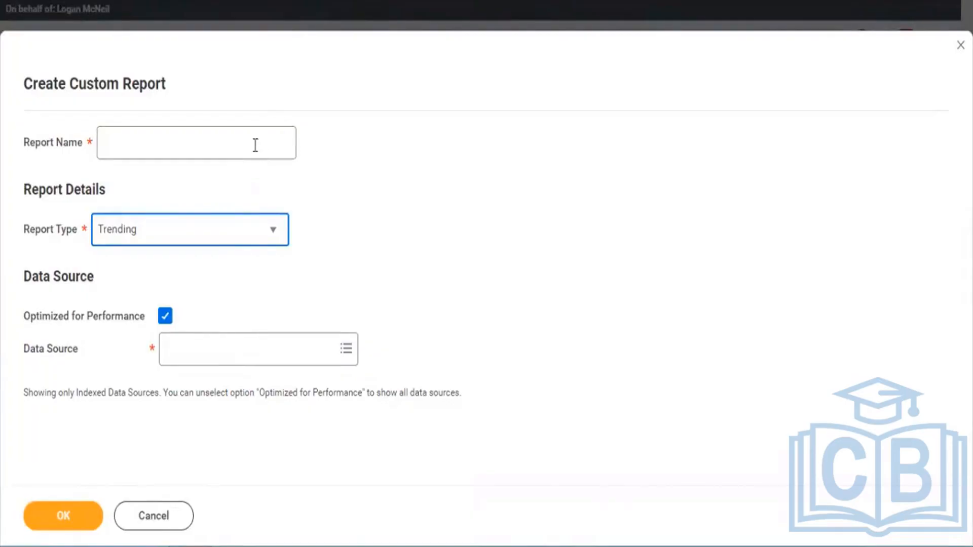
pyautogui.click(223, 349)
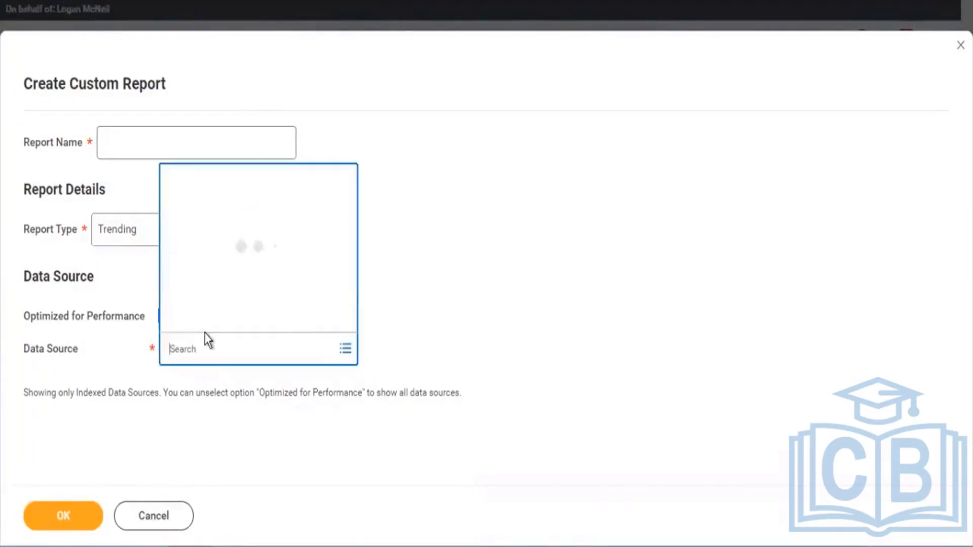
pyautogui.write('trended')
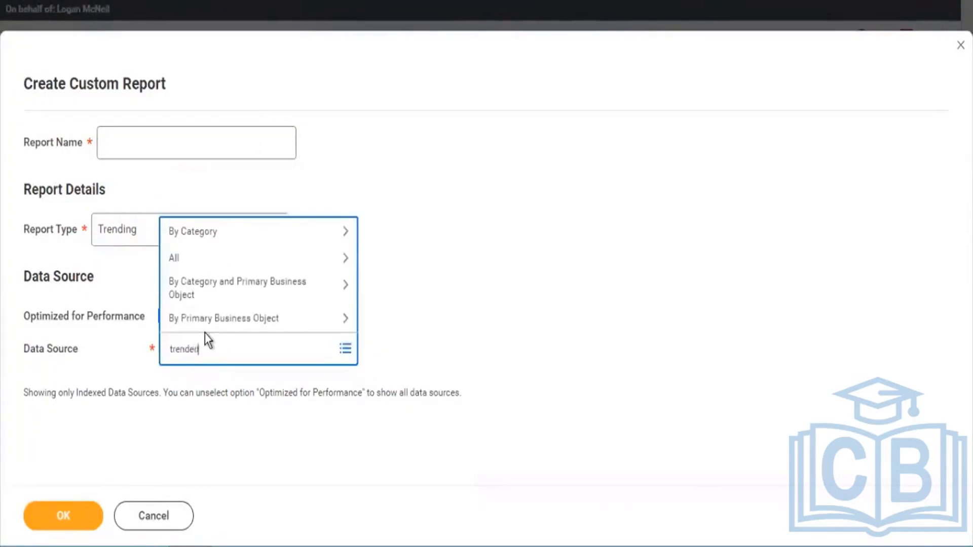
pyautogui.write(' work')
pyautogui.press('Return')
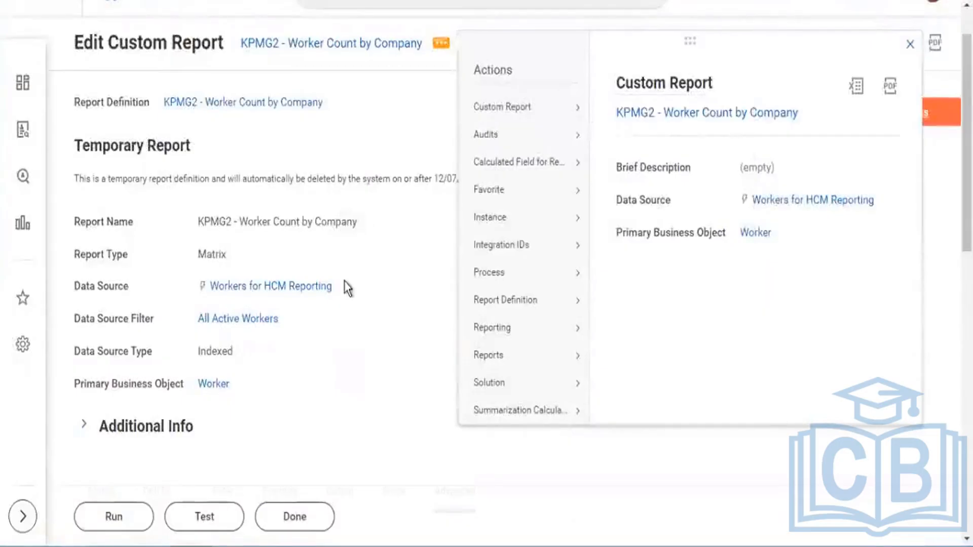
# Examine the Workers for HCM Reporting data source's description in the KPMG2 - Worker Count by Company report, focusing on rows per worker and workers included
pyautogui.moveTo(343, 287)
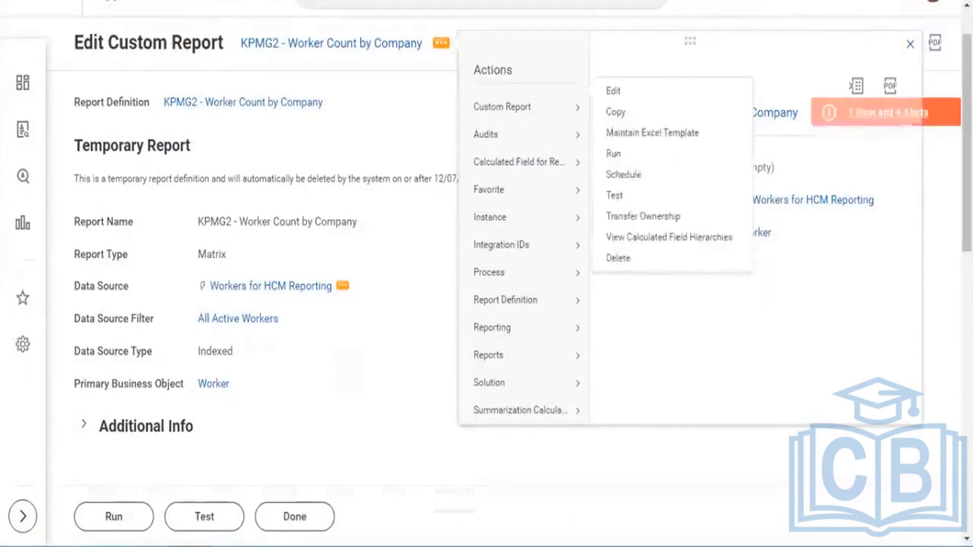
pyautogui.click(343, 286)
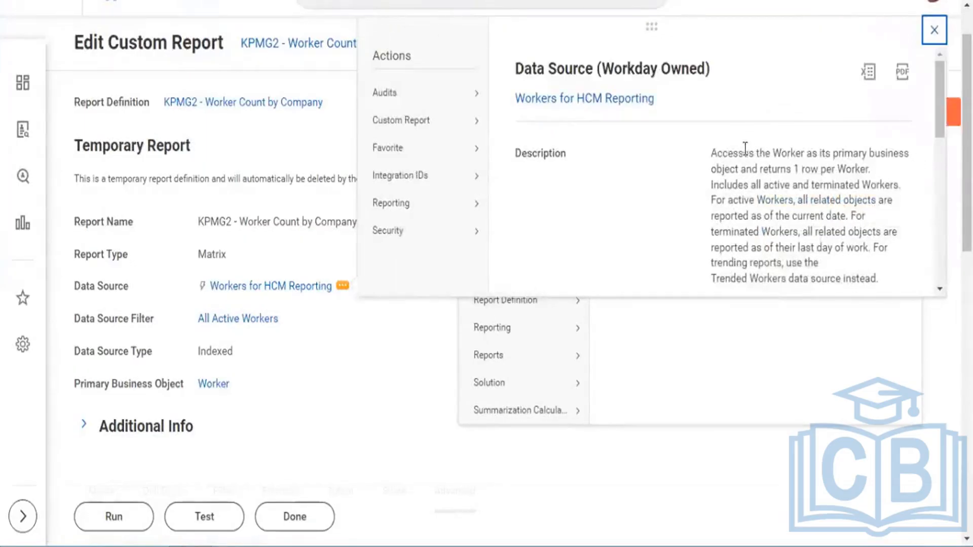
pyautogui.moveTo(773, 151); pyautogui.dragTo(745, 169)
pyautogui.moveTo(871, 168); pyautogui.dragTo(792, 167)
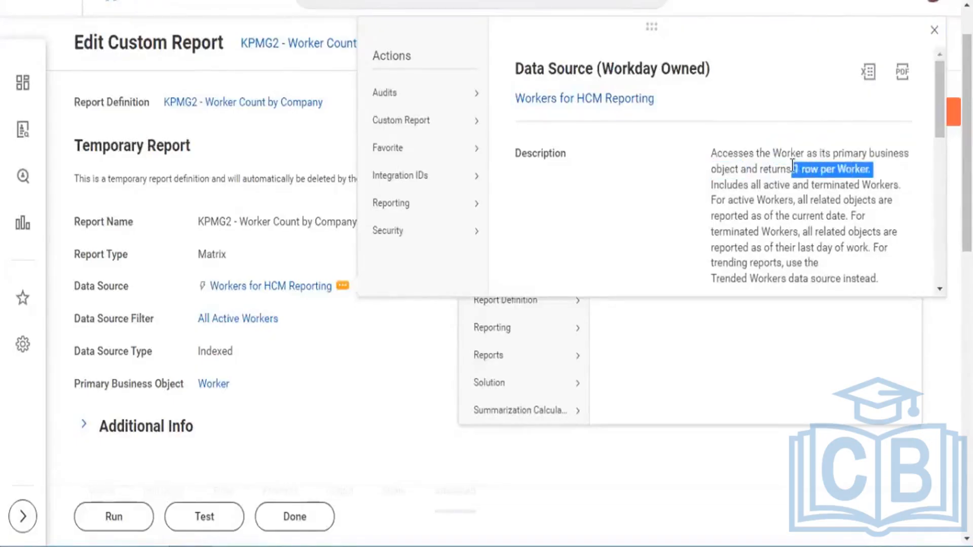
pyautogui.click(940, 290)
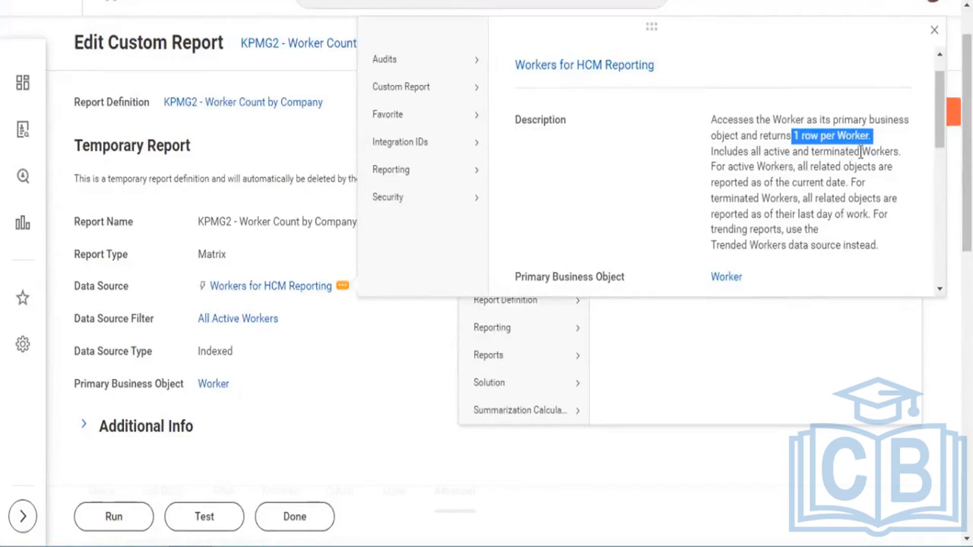
pyautogui.moveTo(809, 151); pyautogui.dragTo(875, 151)
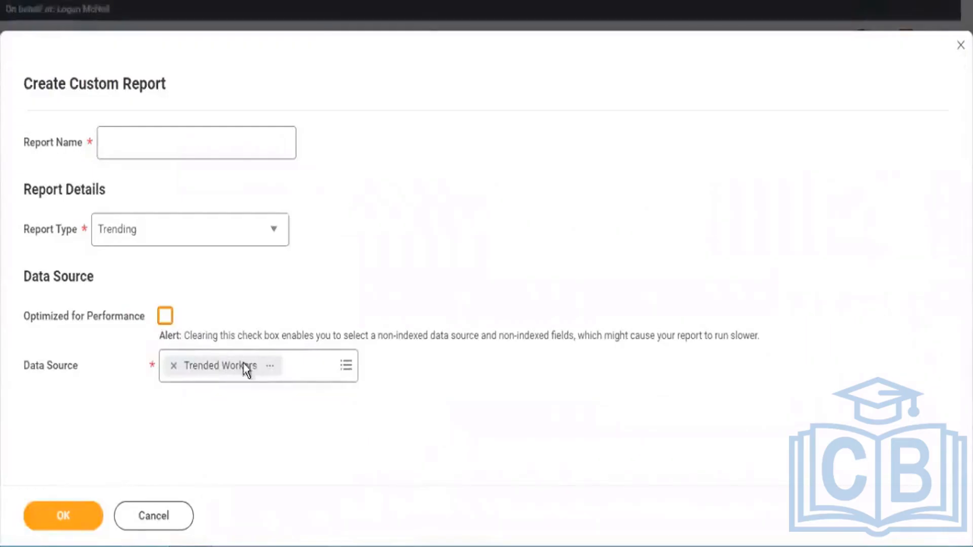
# Open the Trended Workers data source's details and read which business object it accesses and what rows it returns per worker
pyautogui.click(340, 349)
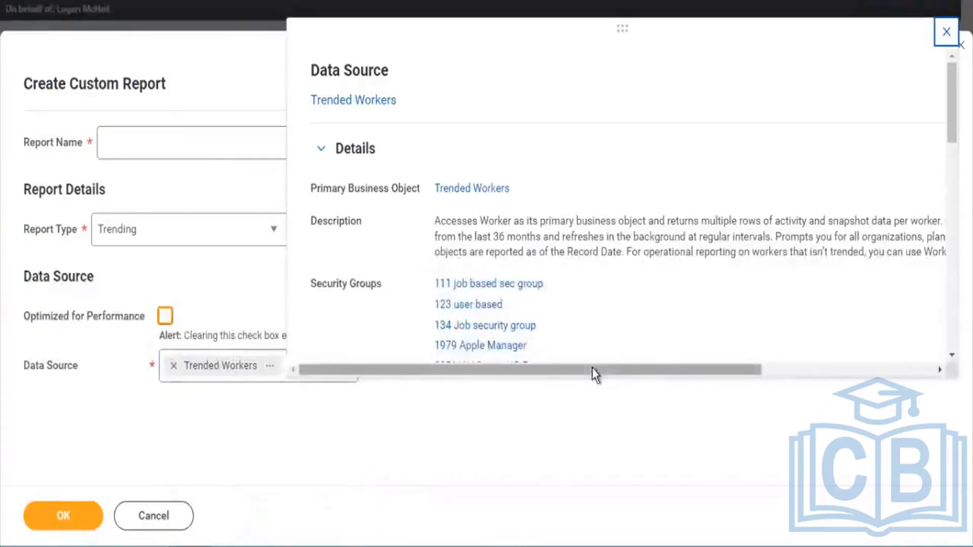
pyautogui.moveTo(591, 371); pyautogui.dragTo(679, 384)
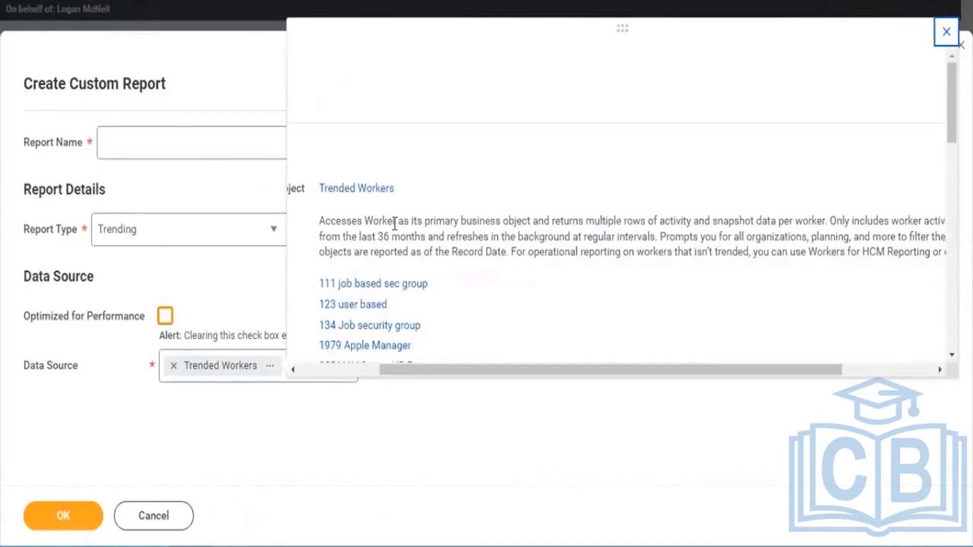
pyautogui.moveTo(396, 221); pyautogui.dragTo(365, 223)
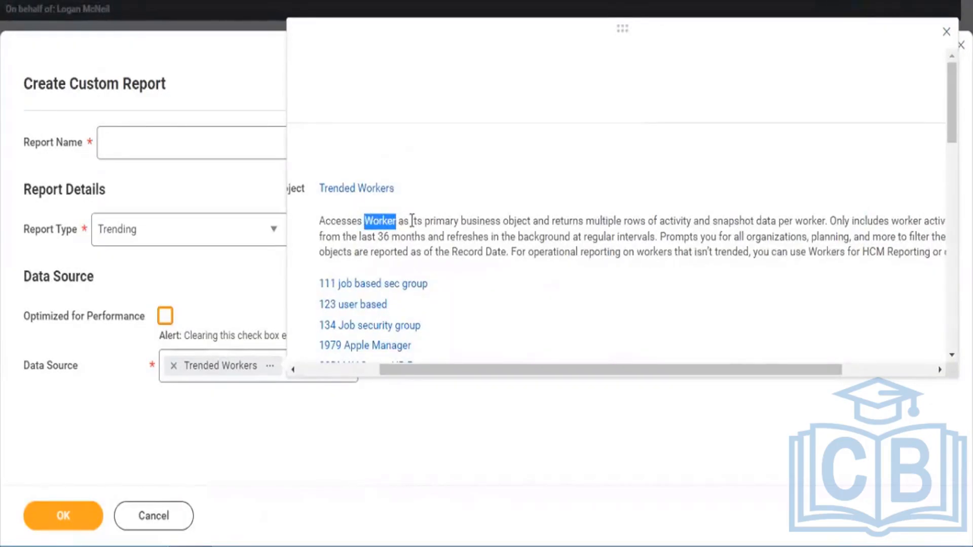
pyautogui.moveTo(399, 221); pyautogui.dragTo(369, 218)
pyautogui.moveTo(485, 367); pyautogui.dragTo(515, 364)
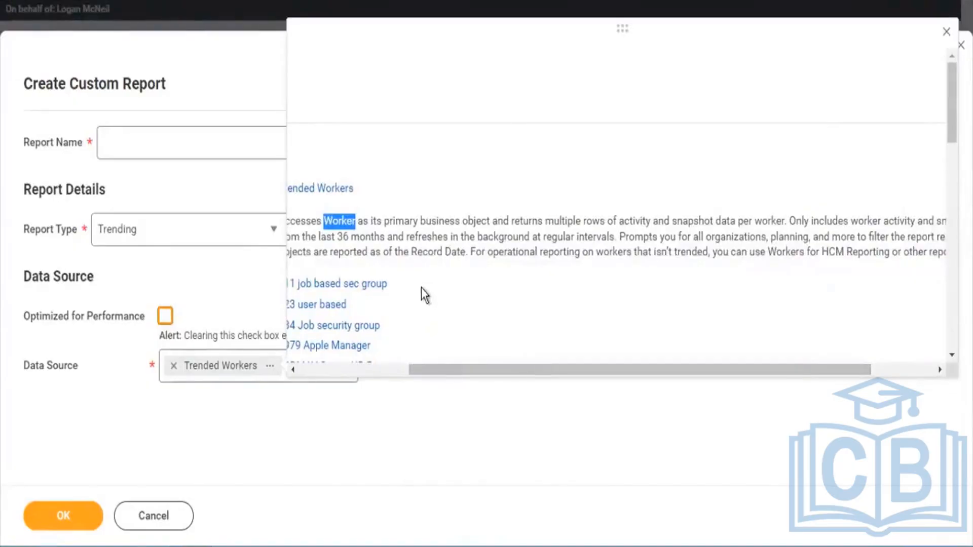
pyautogui.moveTo(512, 220); pyautogui.dragTo(605, 220)
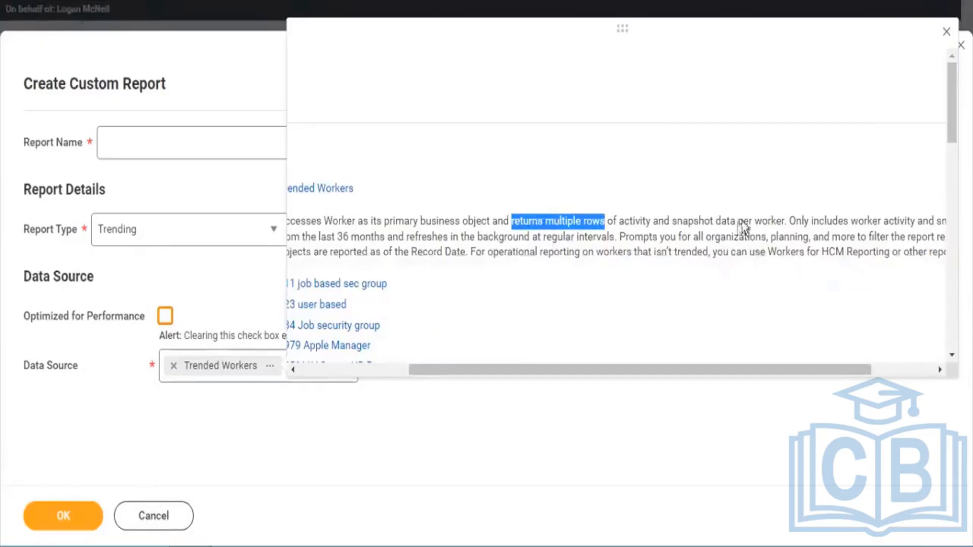
pyautogui.moveTo(738, 221); pyautogui.dragTo(782, 221)
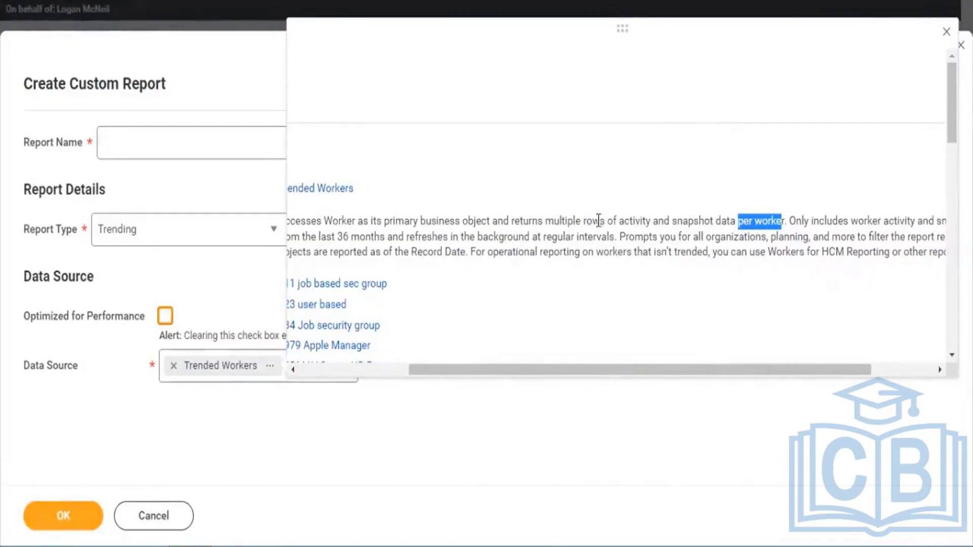
pyautogui.moveTo(617, 221); pyautogui.dragTo(738, 222)
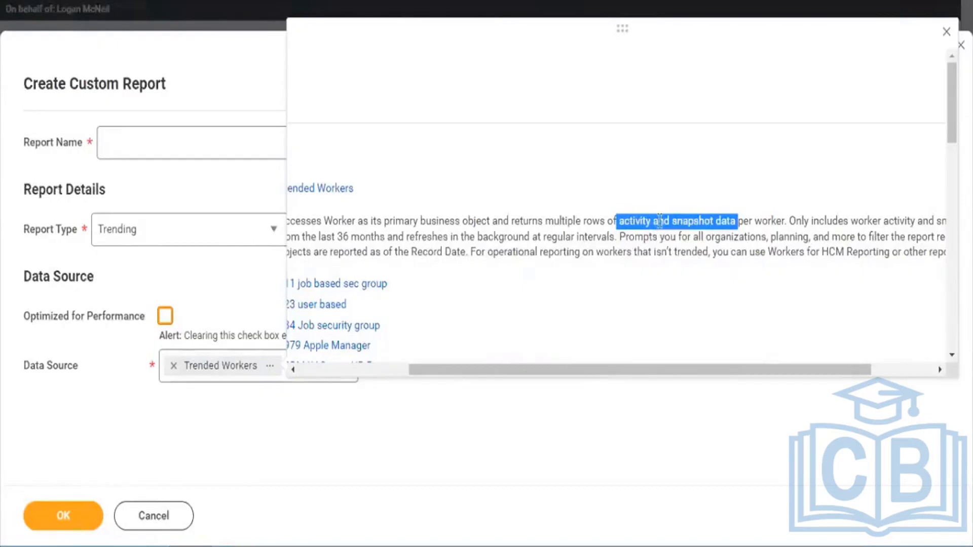
pyautogui.moveTo(653, 221); pyautogui.dragTo(715, 212)
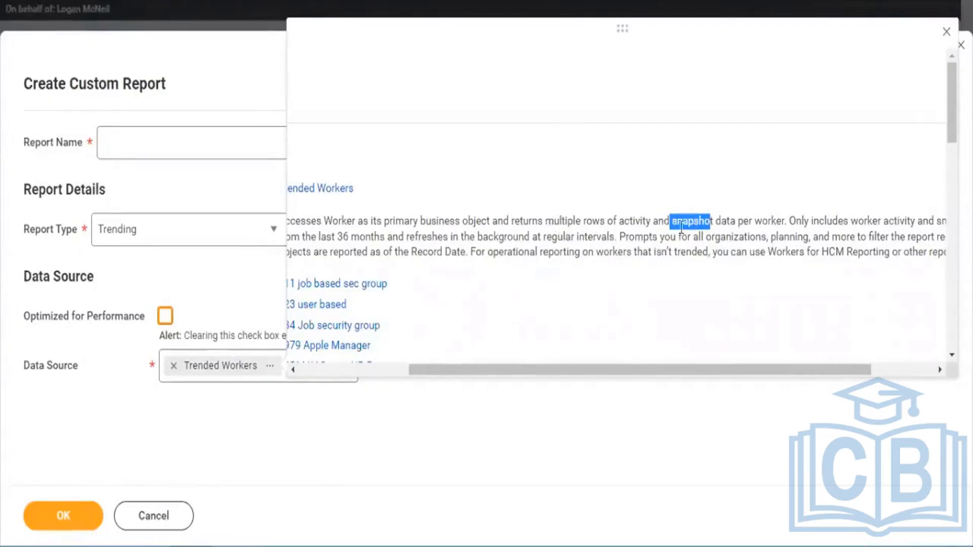
pyautogui.moveTo(553, 223); pyautogui.dragTo(784, 221)
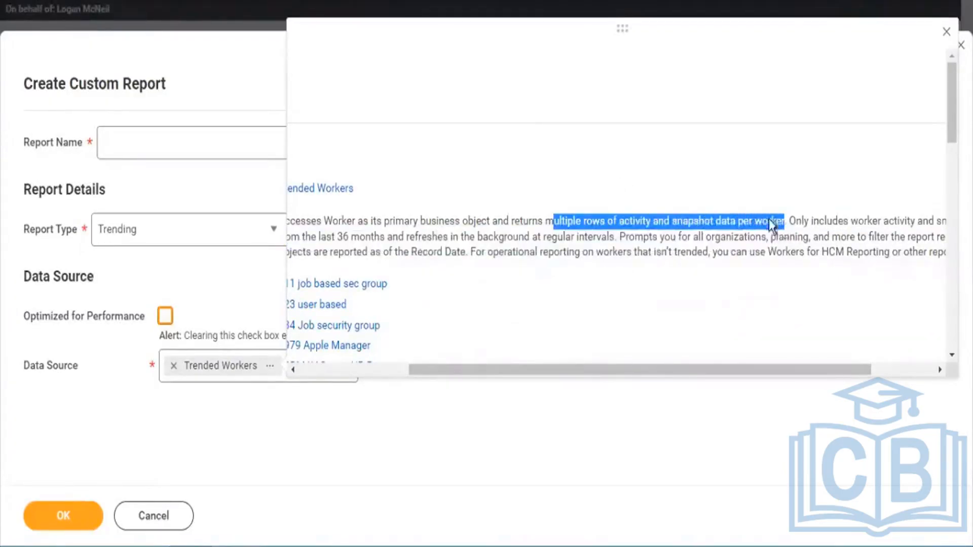
# Read the Trended Workers description's data period, refresh behaviour and filter prompts, and close the details
pyautogui.moveTo(810, 363); pyautogui.dragTo(923, 369)
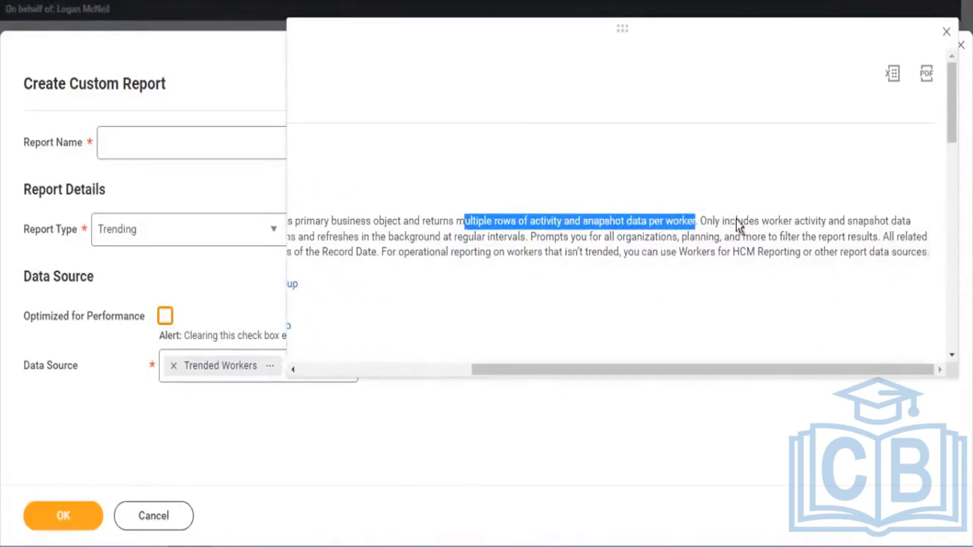
pyautogui.moveTo(731, 221); pyautogui.dragTo(902, 221)
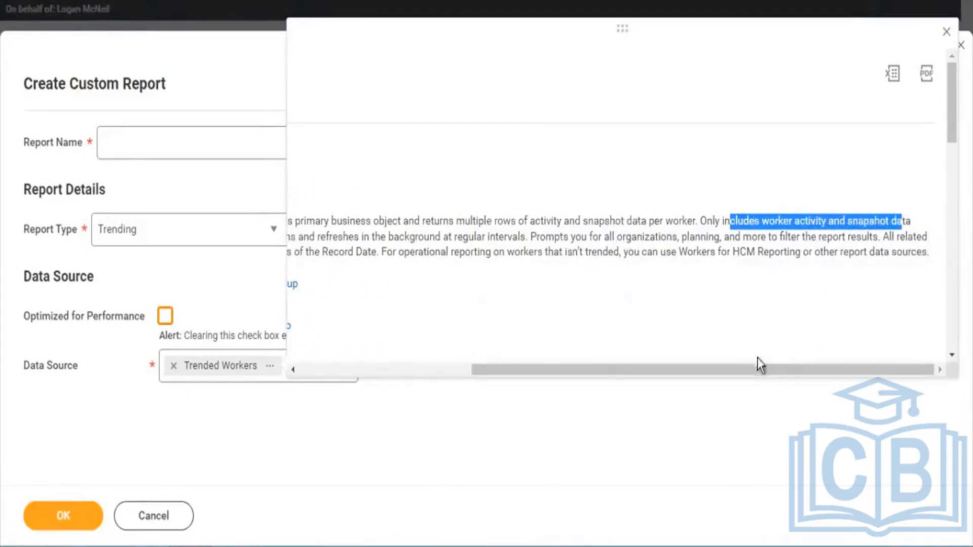
pyautogui.moveTo(703, 371); pyautogui.dragTo(507, 368)
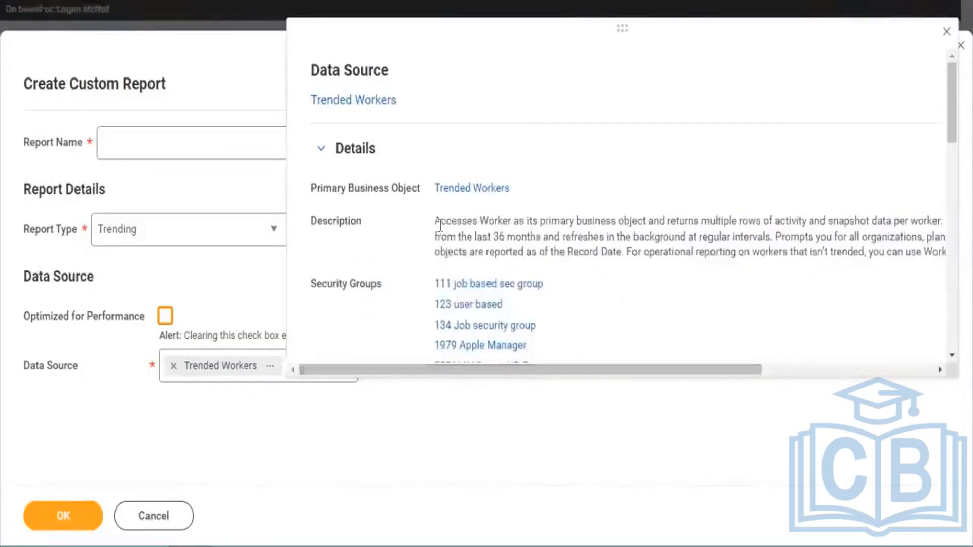
pyautogui.moveTo(466, 237); pyautogui.dragTo(543, 237)
pyautogui.moveTo(609, 374); pyautogui.dragTo(640, 363)
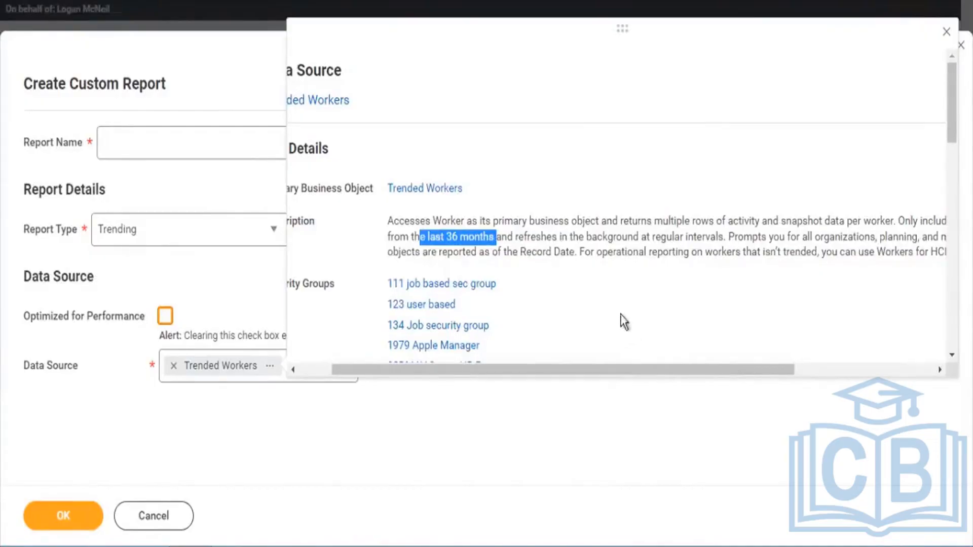
pyautogui.moveTo(524, 232); pyautogui.dragTo(717, 241)
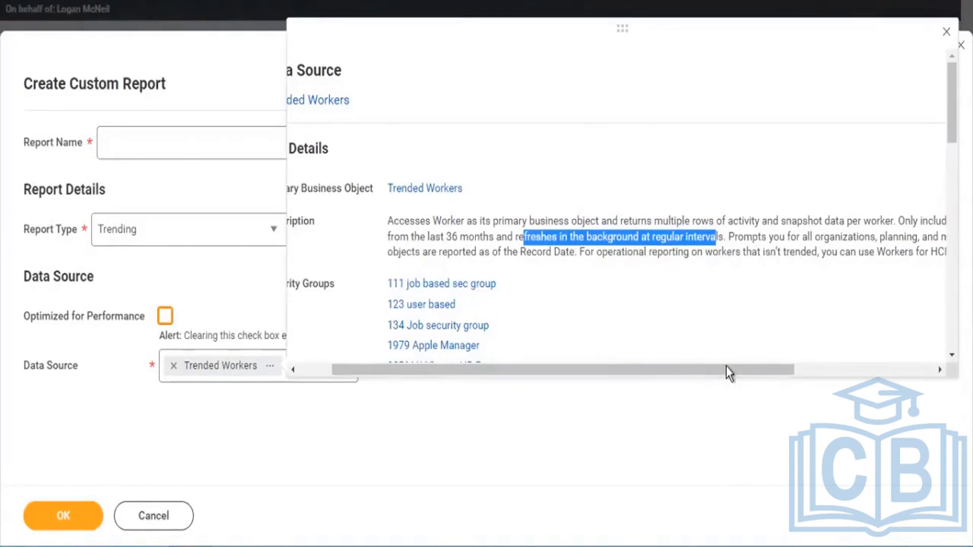
pyautogui.moveTo(725, 368); pyautogui.dragTo(811, 376)
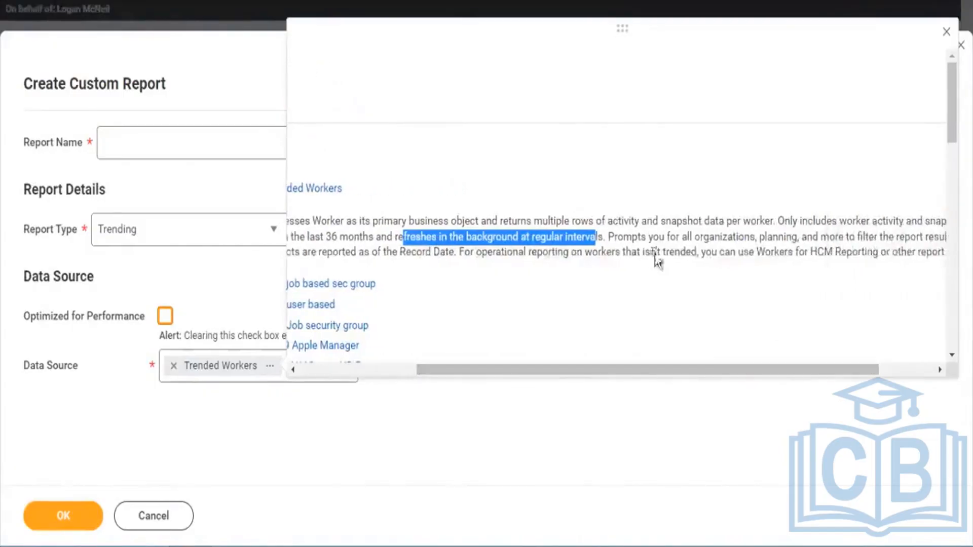
pyautogui.moveTo(617, 237); pyautogui.dragTo(882, 237)
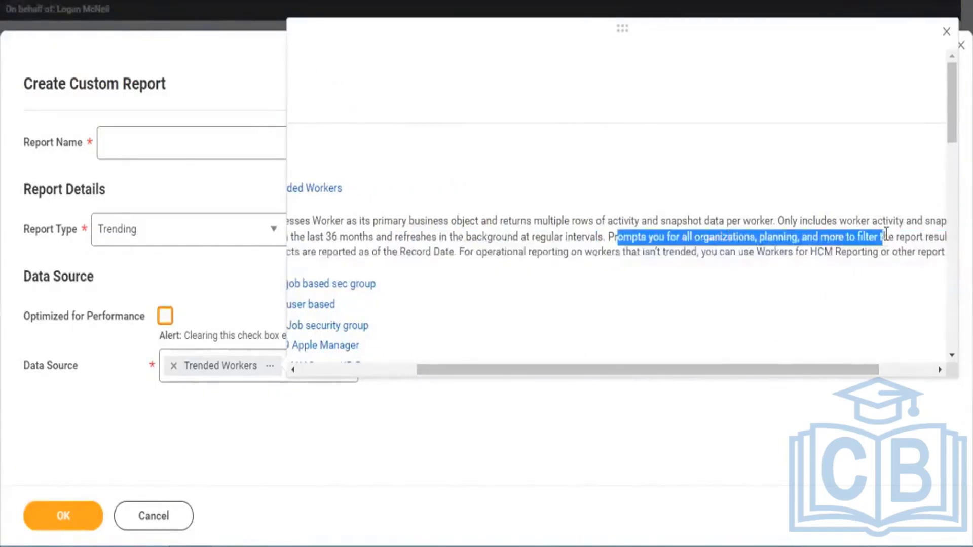
pyautogui.click(581, 363)
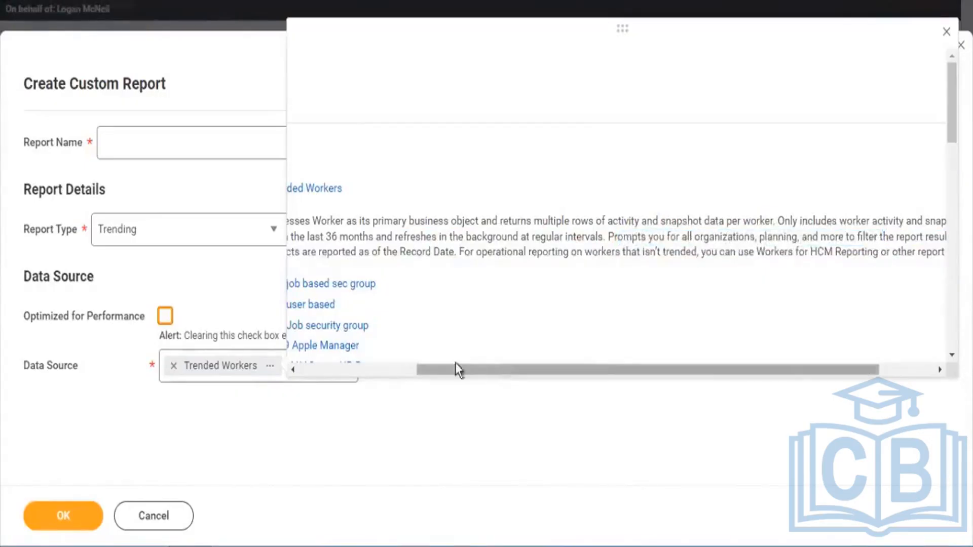
pyautogui.moveTo(455, 364); pyautogui.dragTo(734, 386)
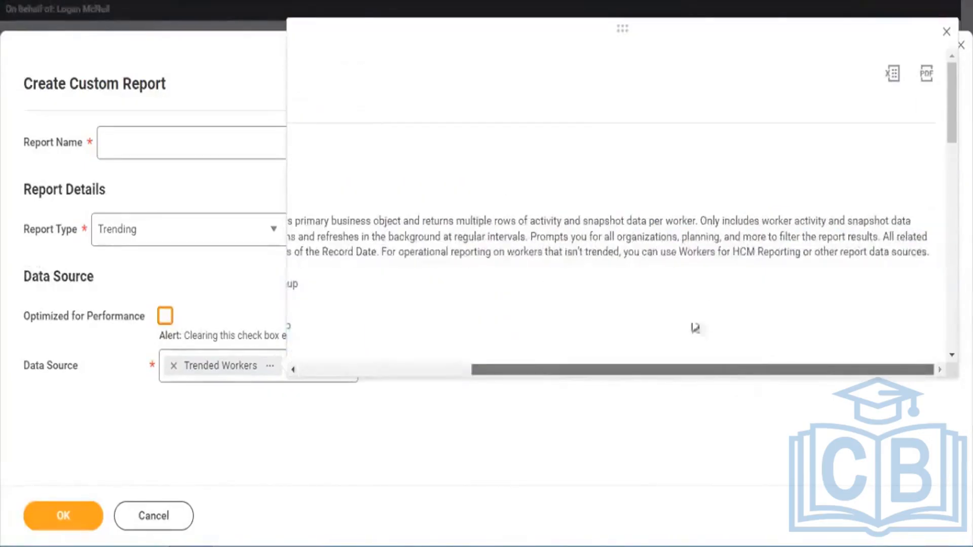
pyautogui.moveTo(869, 236); pyautogui.dragTo(561, 236)
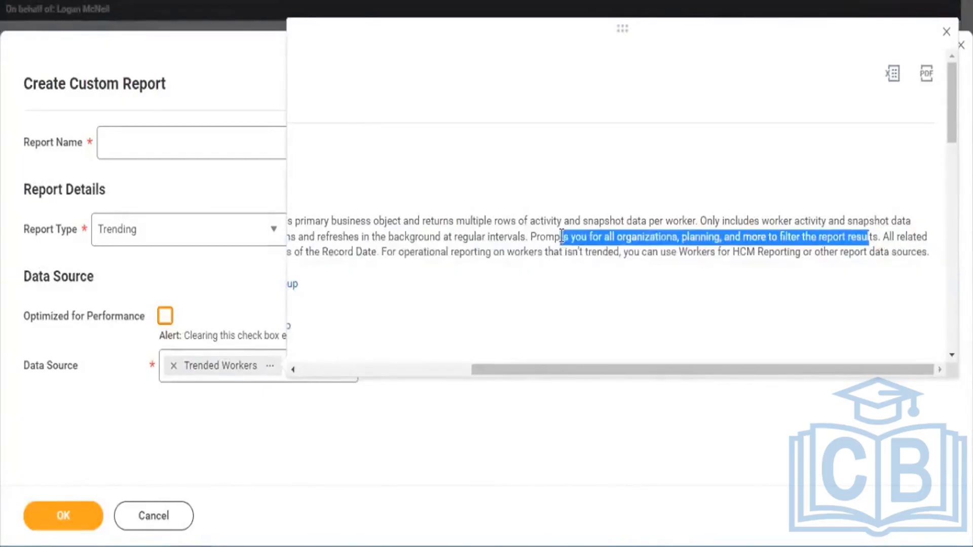
pyautogui.click(363, 369)
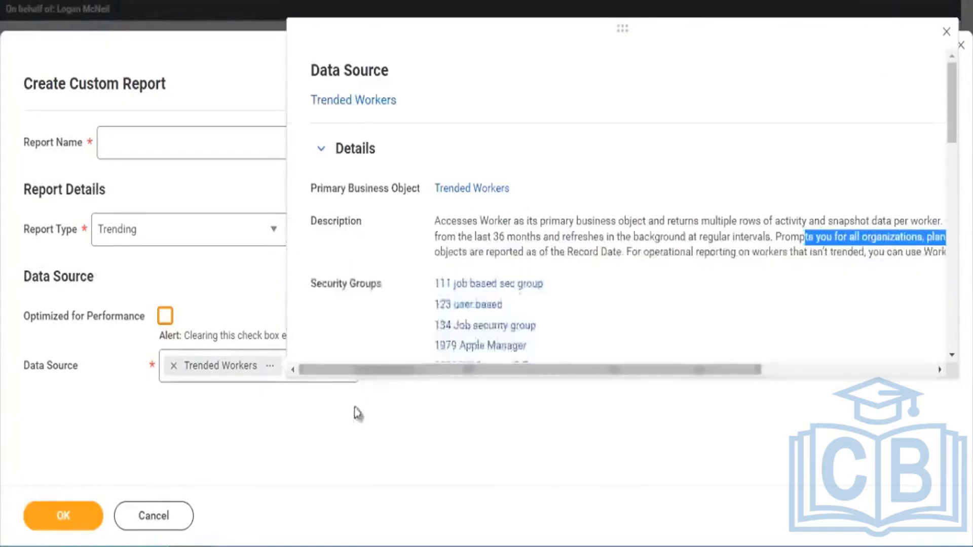
pyautogui.click(385, 421)
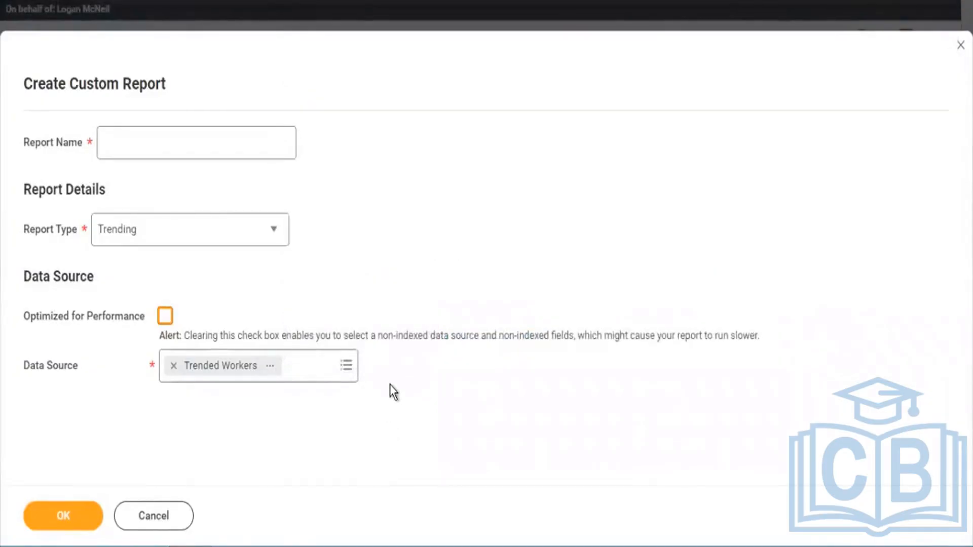
# Name the report "KPMG2 - Headcount Trend" and create its definition
pyautogui.click(212, 148)
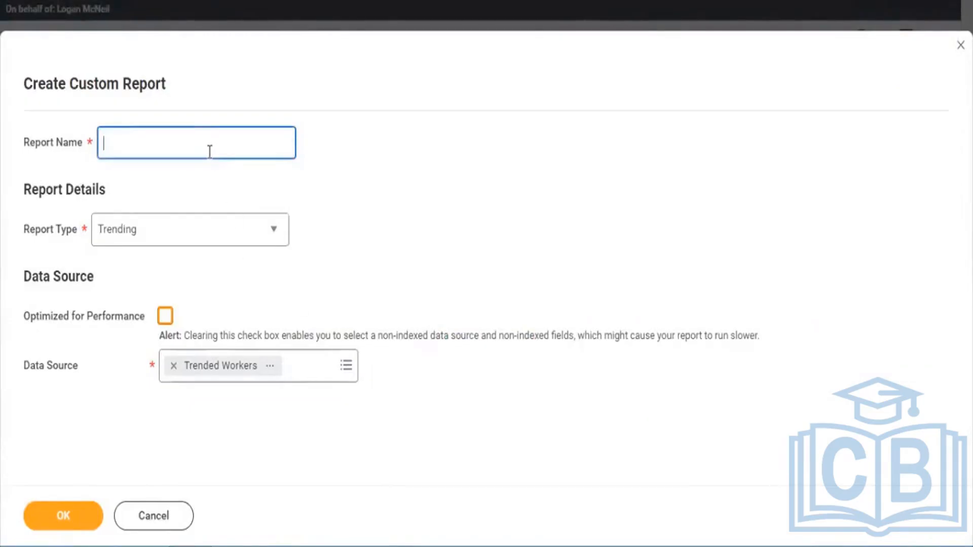
pyautogui.write('KPmg')
pyautogui.press('BackSpace')
pyautogui.press('BackSpace')
pyautogui.write('MG2 - Hea')
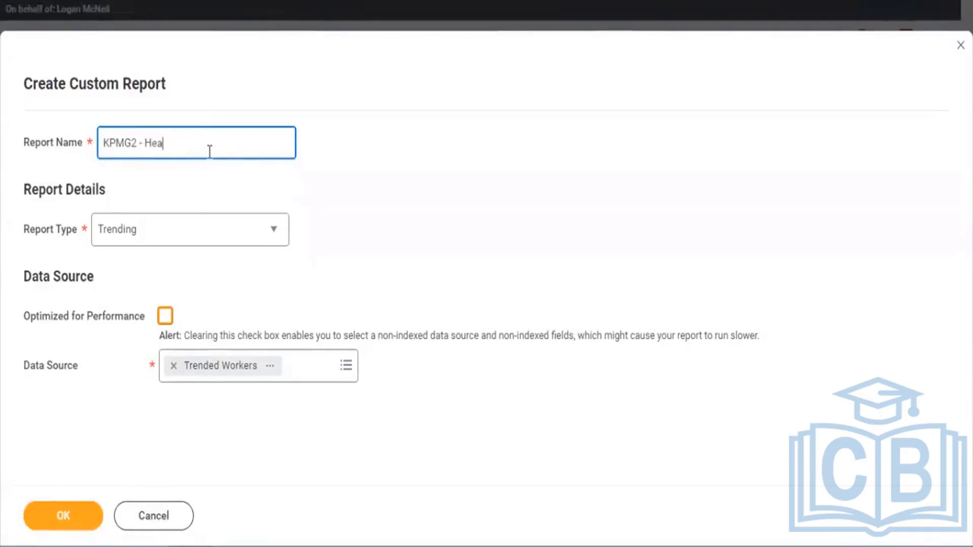
pyautogui.write('dcoun')
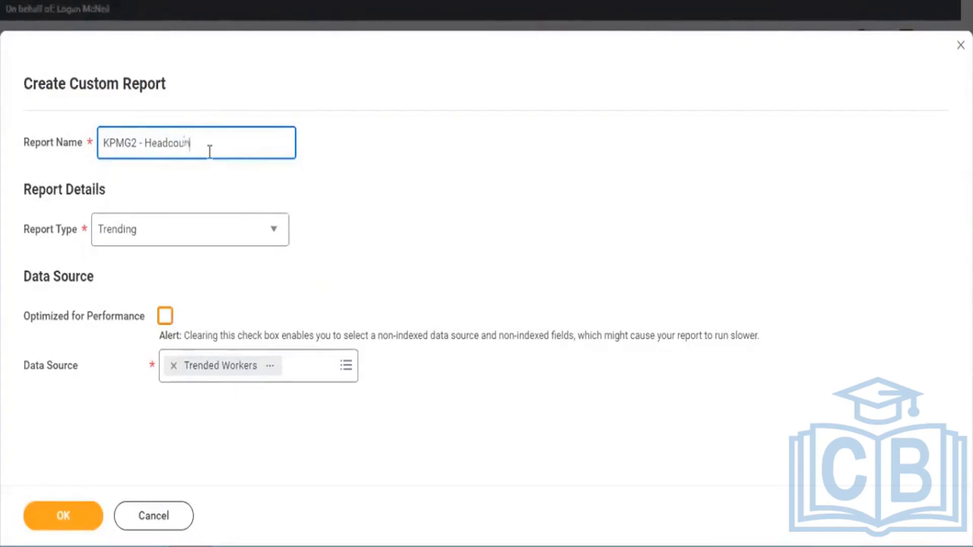
pyautogui.write('t Trend')
pyautogui.click(75, 510)
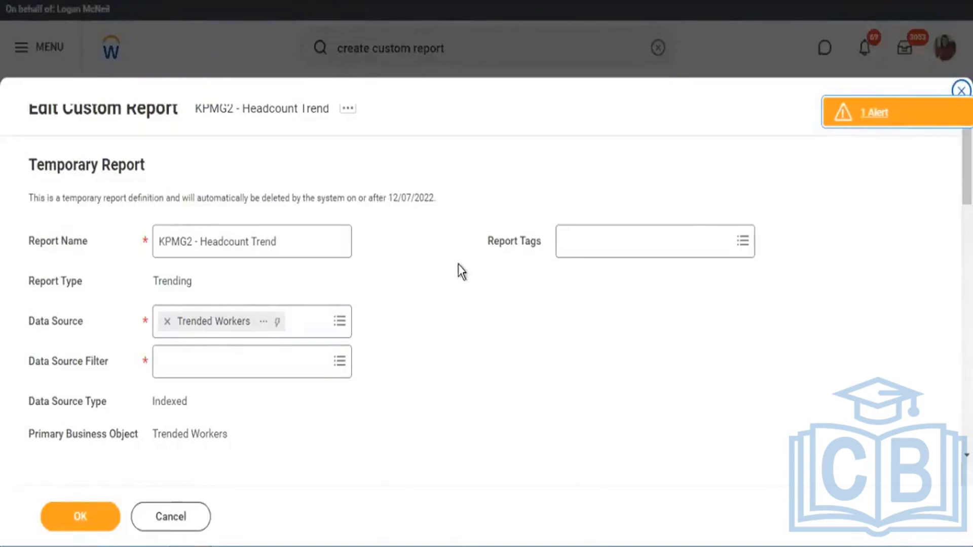
# Set the report's data source filter to Default Filter
pyautogui.click(338, 363)
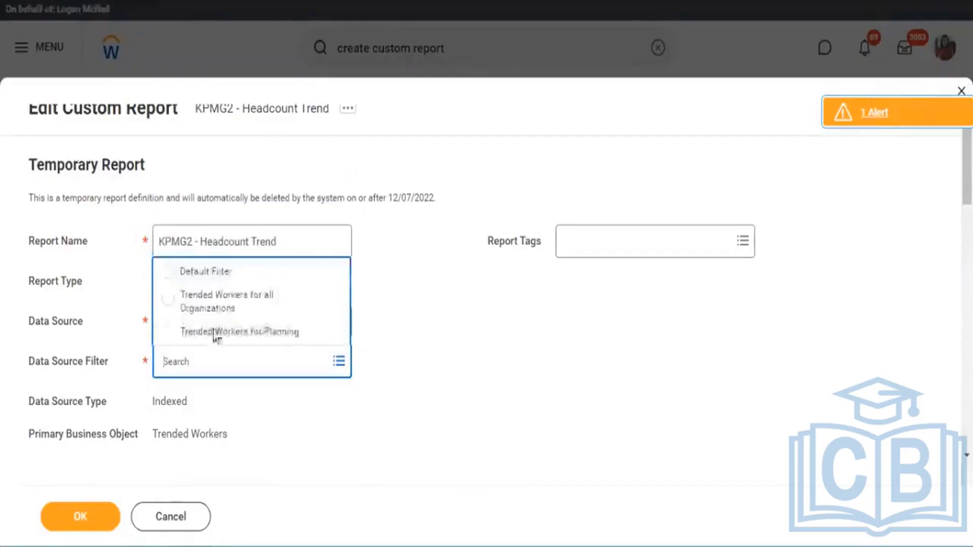
pyautogui.click(217, 274)
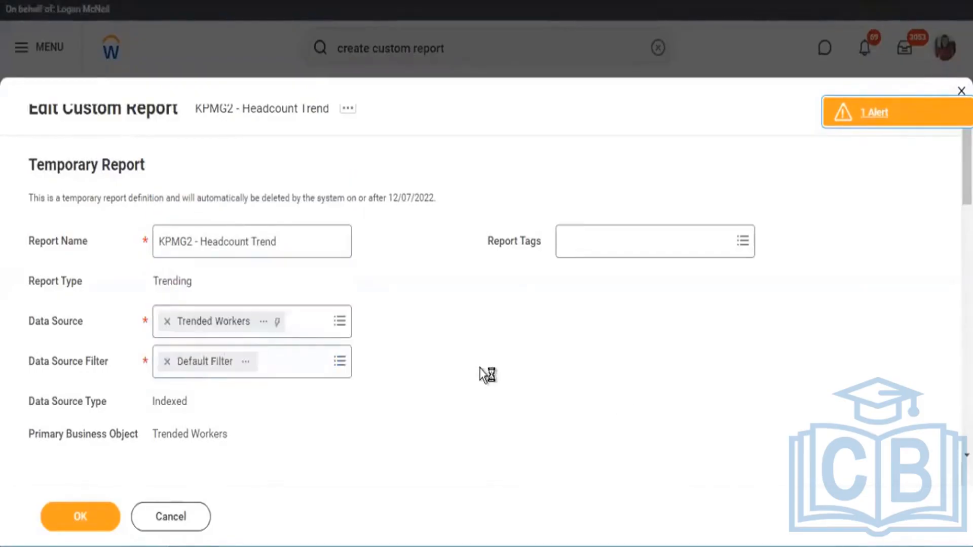
pyautogui.scroll(-5, 488, 354)
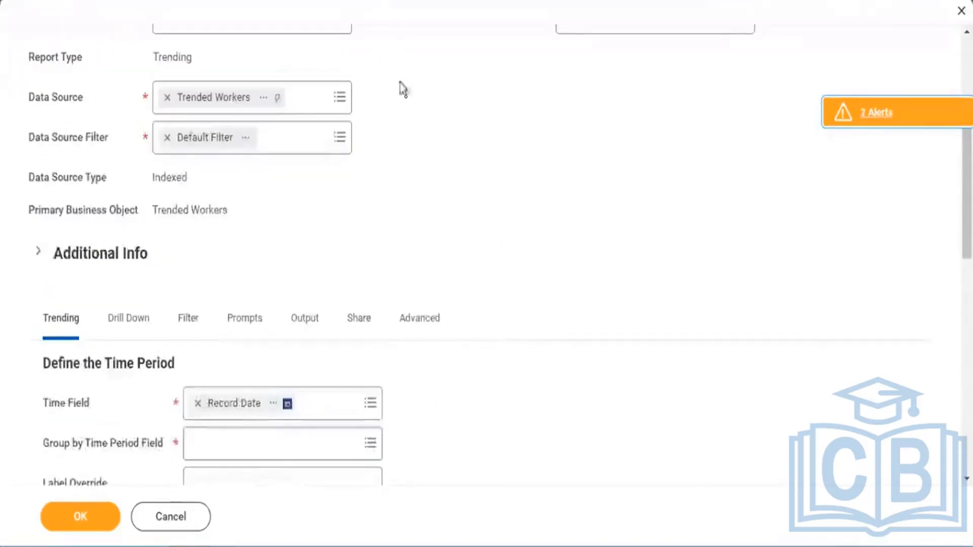
# Review the Column Grouping section and the summarization types available for the field to summarize
pyautogui.scroll(-10, 539, 300)
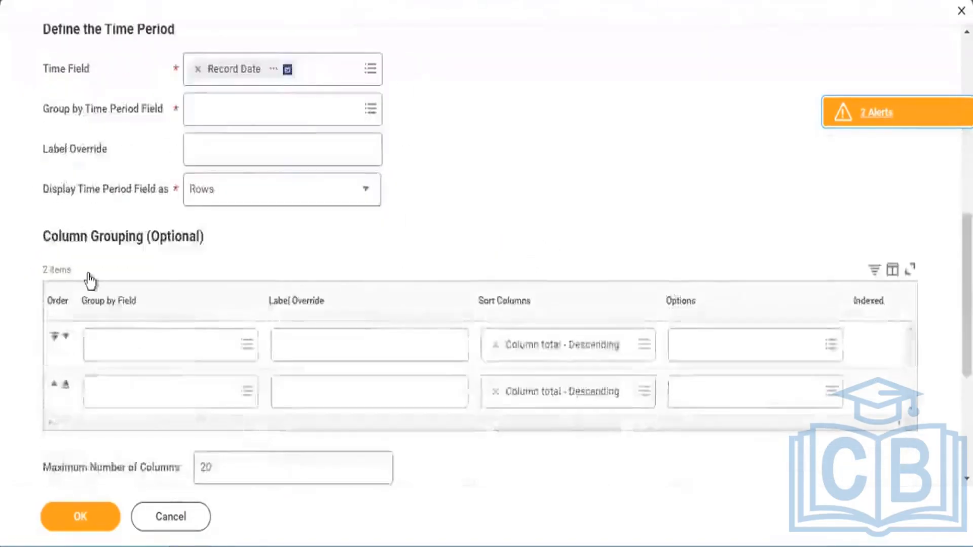
pyautogui.scroll(3, 56, 162)
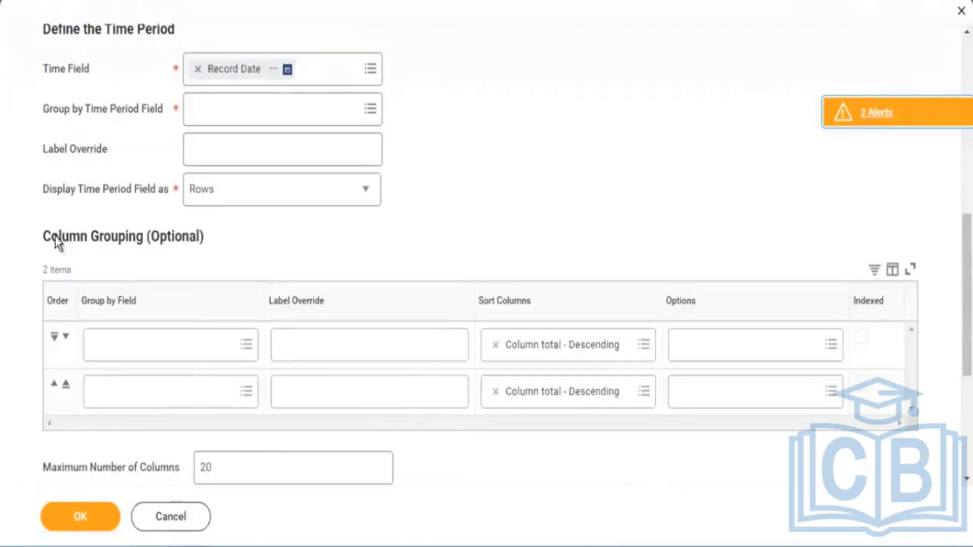
pyautogui.moveTo(50, 237); pyautogui.dragTo(208, 249)
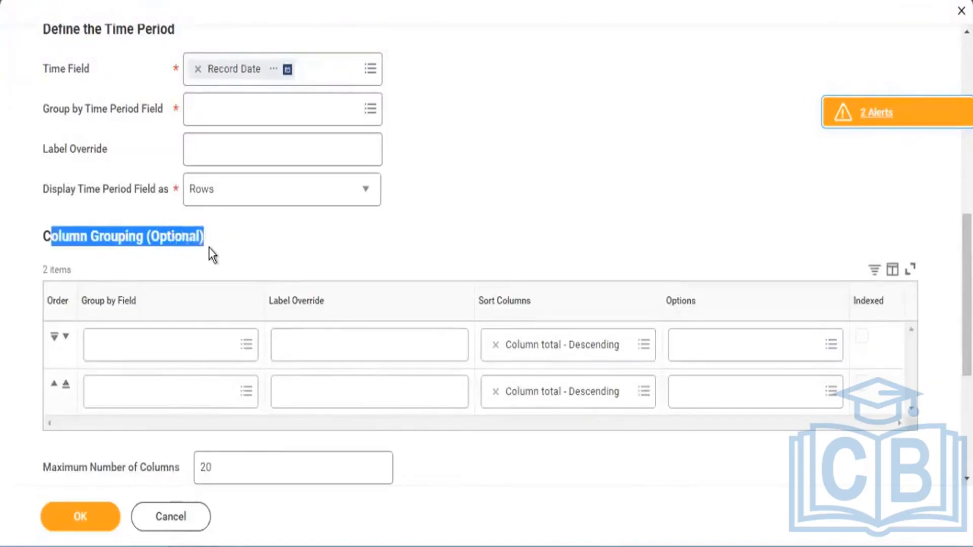
pyautogui.scroll(-5, 219, 236)
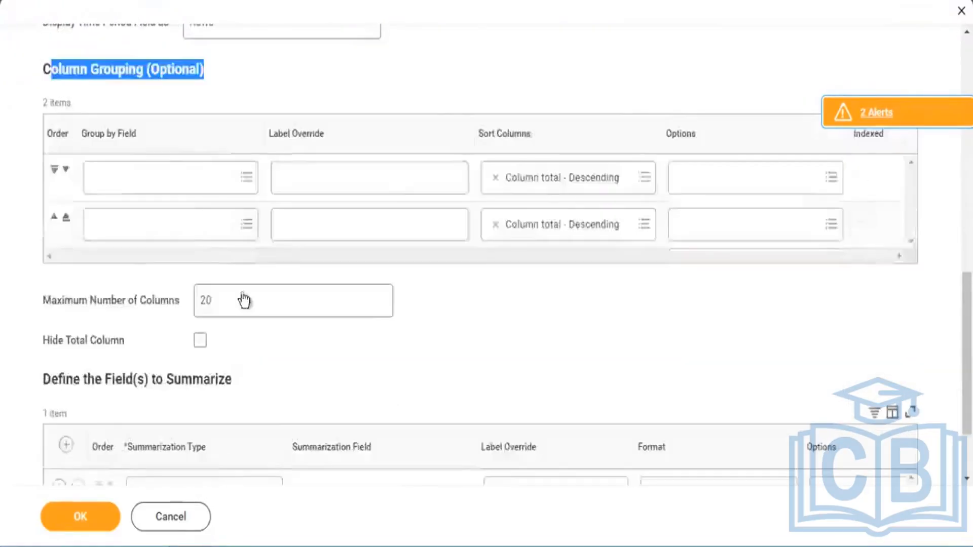
pyautogui.moveTo(126, 274); pyautogui.dragTo(226, 277)
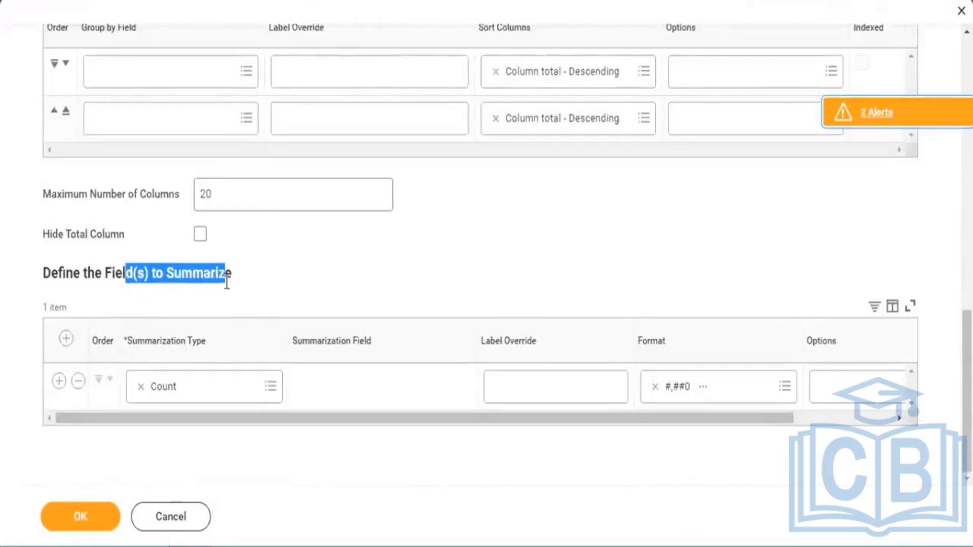
pyautogui.click(270, 395)
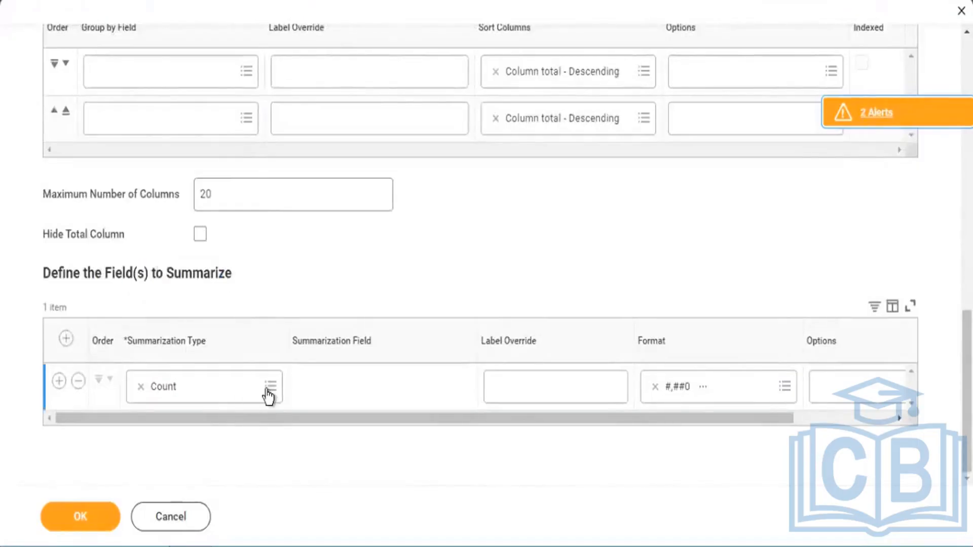
pyautogui.click(269, 382)
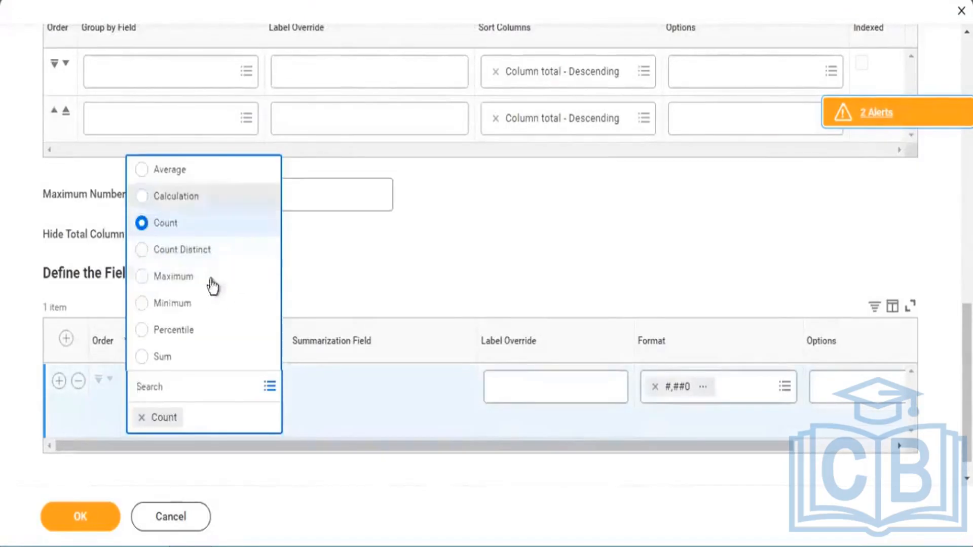
pyautogui.click(424, 283)
pyautogui.scroll(6, 282, 268)
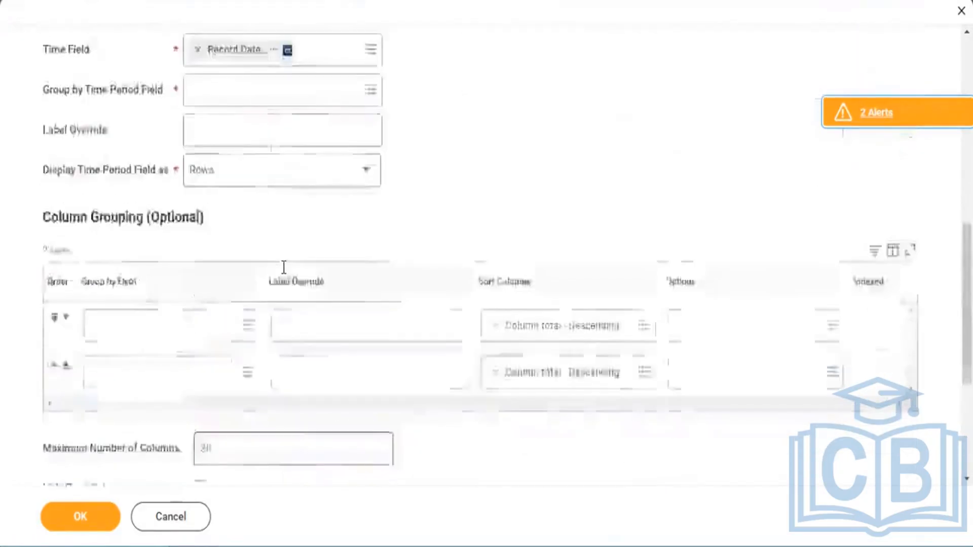
pyautogui.scroll(3, 284, 267)
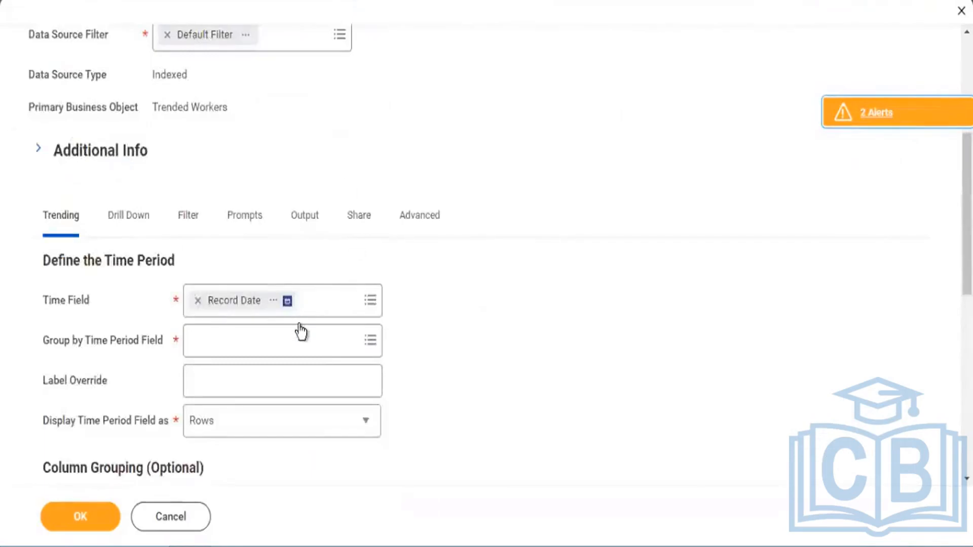
# Group the report's time period by the Year-Quarter field
pyautogui.scroll(-2, 60, 211)
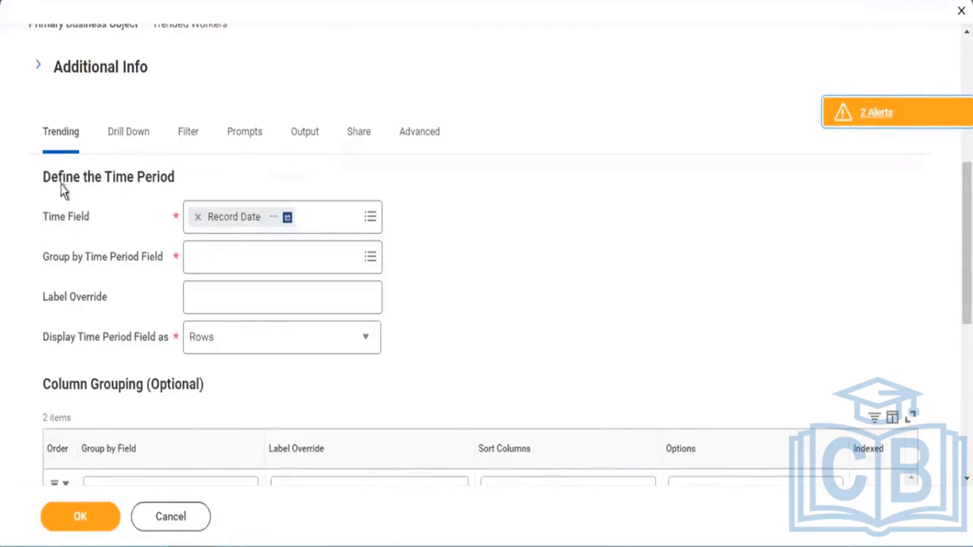
pyautogui.moveTo(81, 176); pyautogui.dragTo(176, 181)
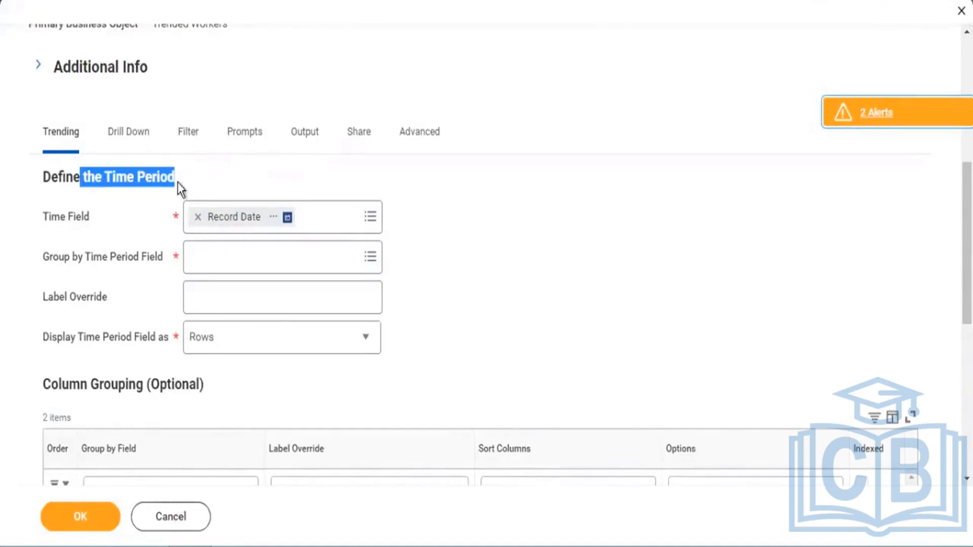
pyautogui.click(361, 261)
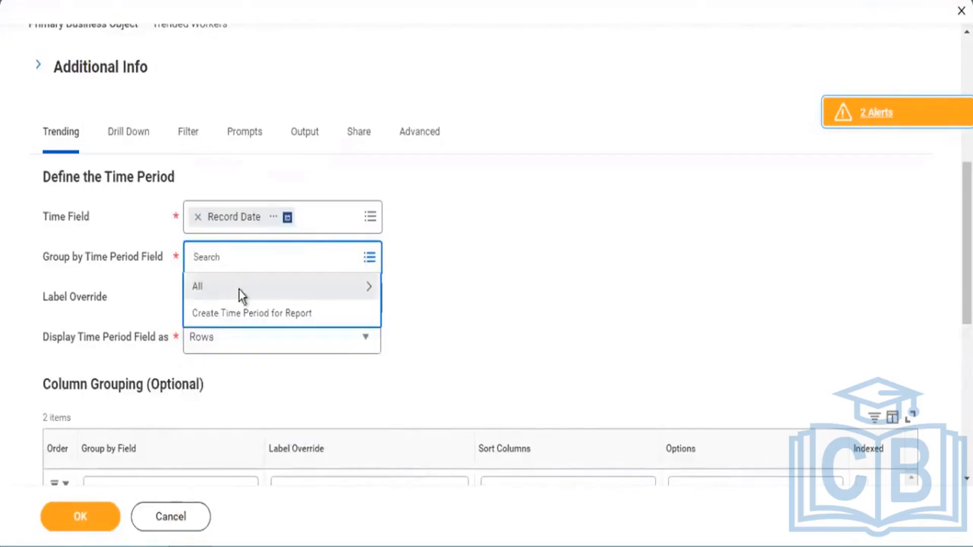
pyautogui.click(239, 289)
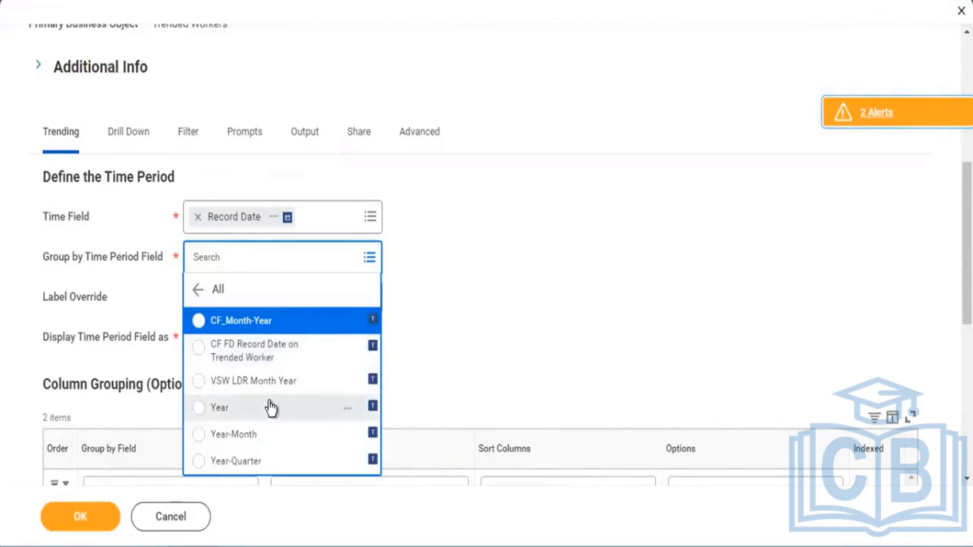
pyautogui.click(244, 461)
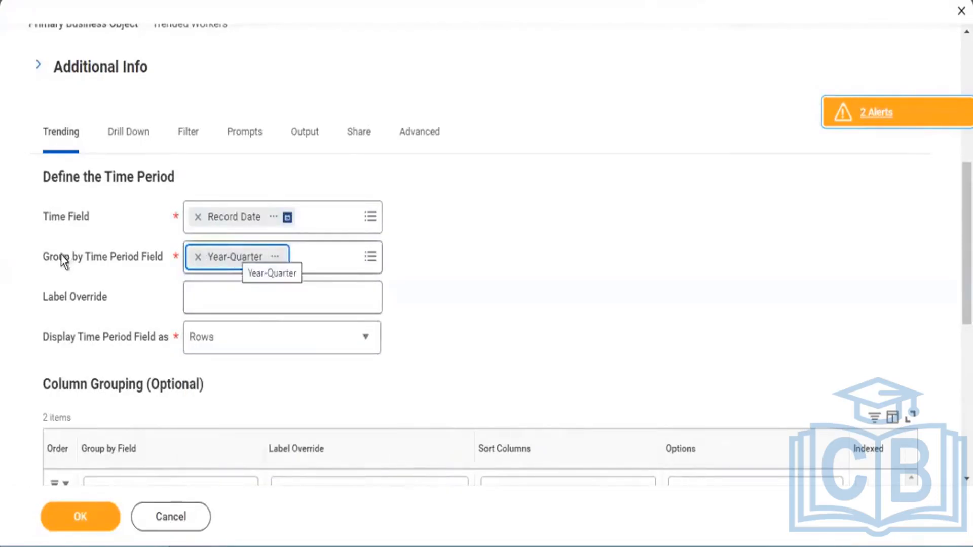
pyautogui.moveTo(71, 257); pyautogui.dragTo(144, 268)
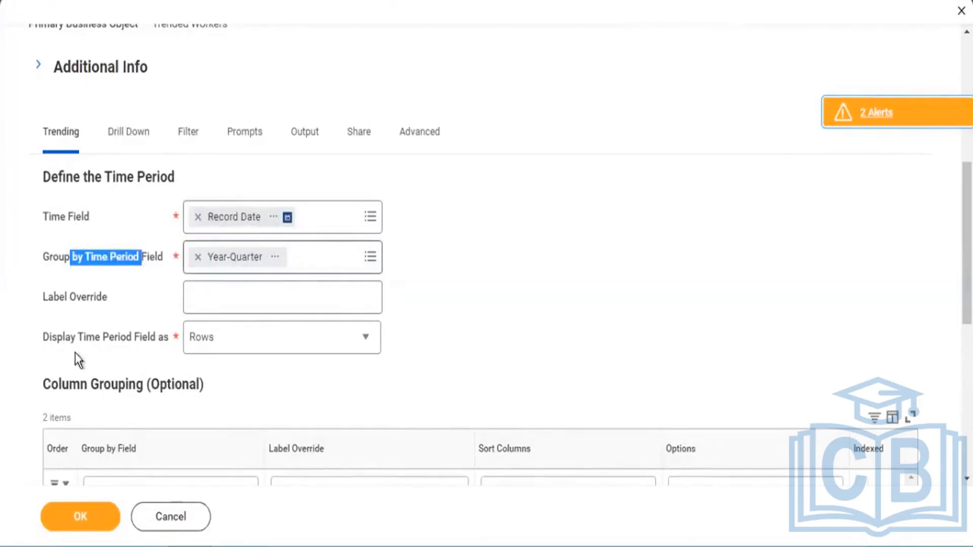
# Display the time period field as Columns and check which grouping section the definition offers for it
pyautogui.moveTo(71, 338); pyautogui.dragTo(145, 349)
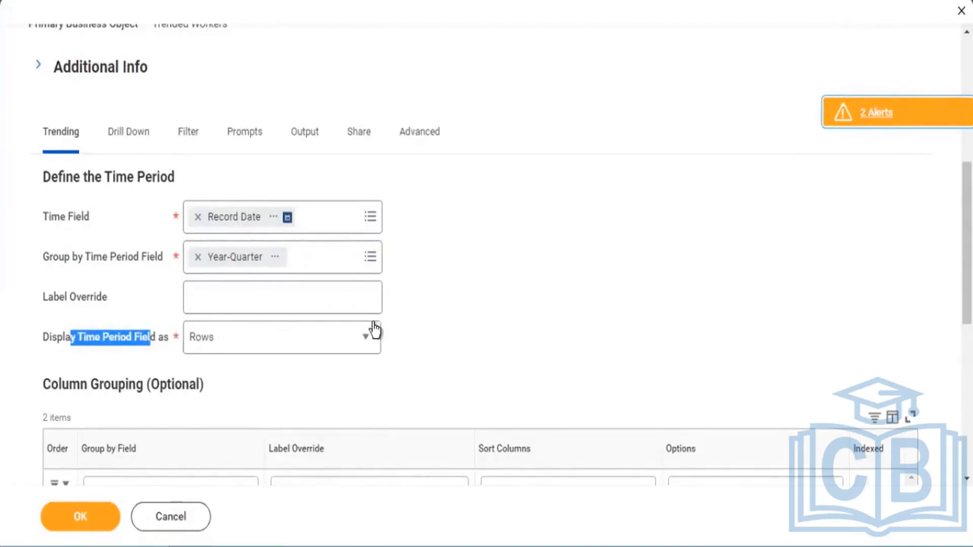
pyautogui.scroll(-2, 374, 330)
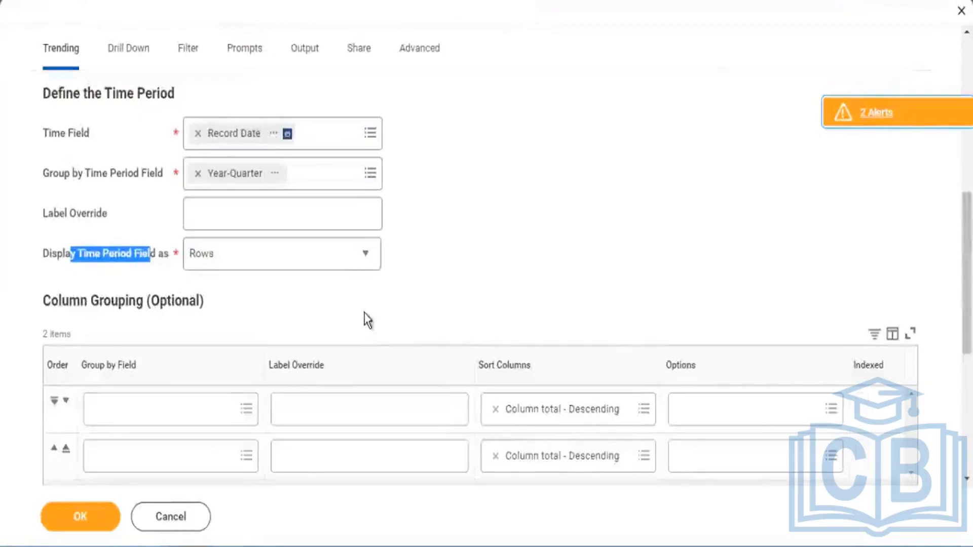
pyautogui.click(369, 261)
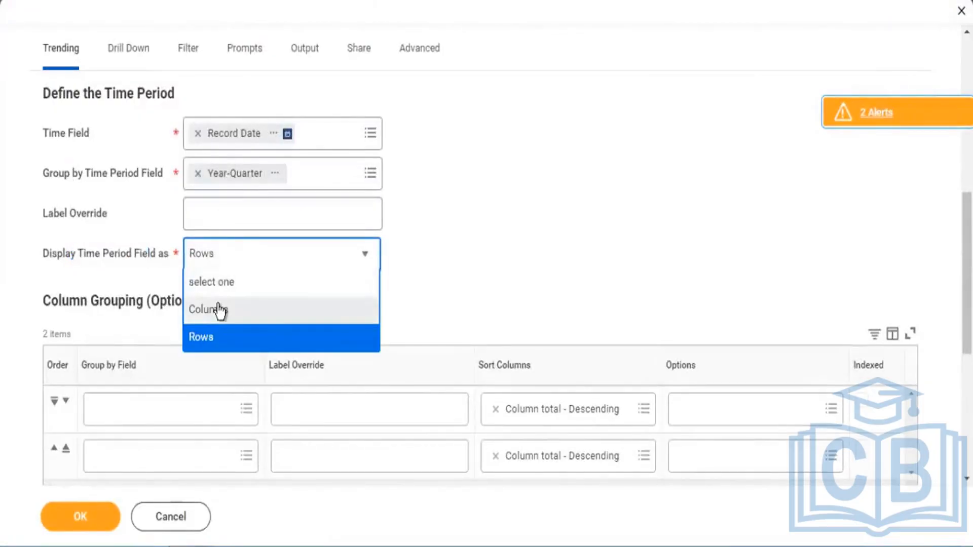
pyautogui.click(225, 309)
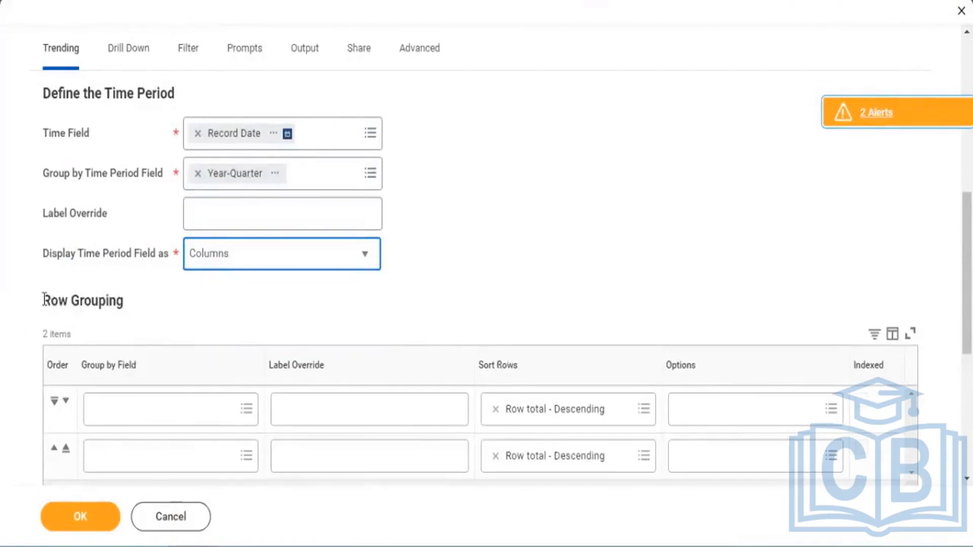
pyautogui.moveTo(44, 300); pyautogui.dragTo(126, 305)
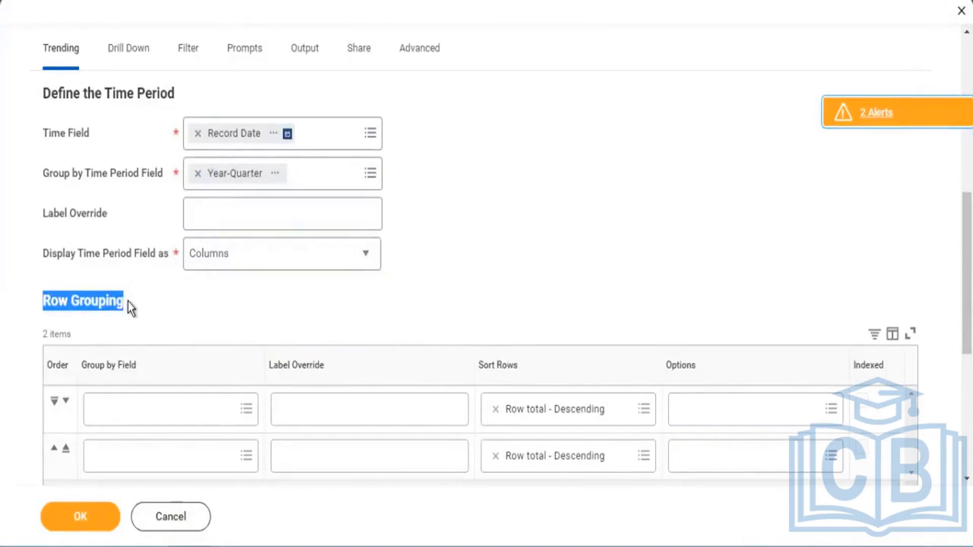
pyautogui.click(128, 308)
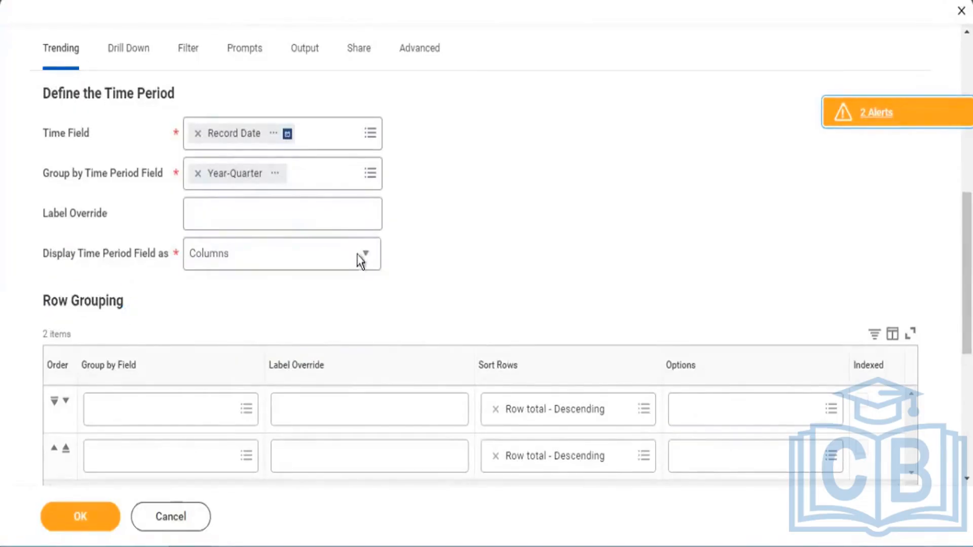
# Set the time period field's display back to Rows and check the grouping section and Label Override setting
pyautogui.click(269, 257)
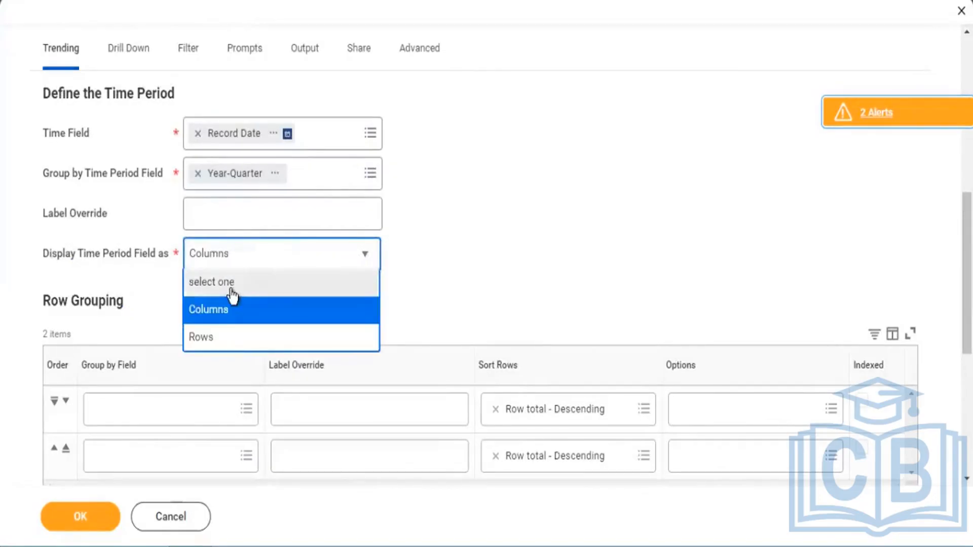
pyautogui.click(229, 334)
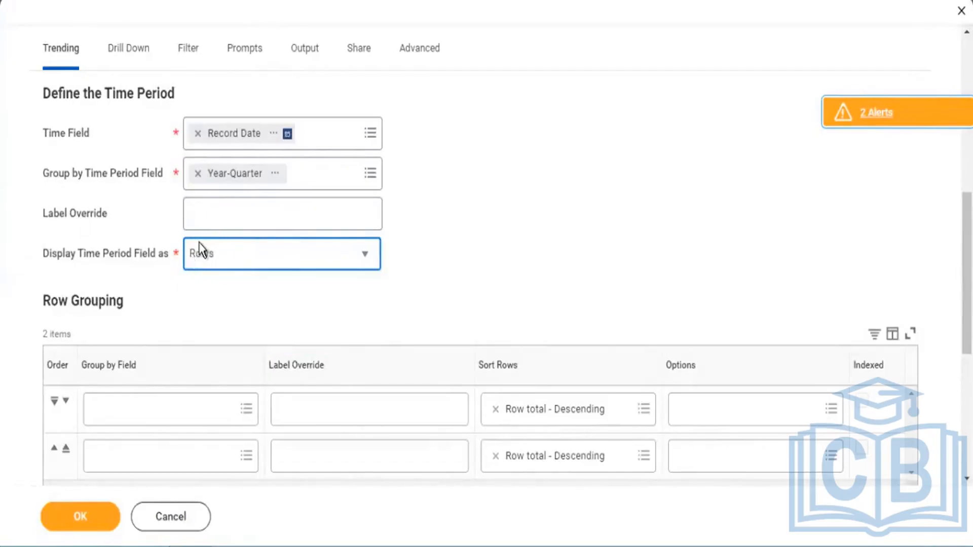
pyautogui.moveTo(68, 300); pyautogui.dragTo(183, 298)
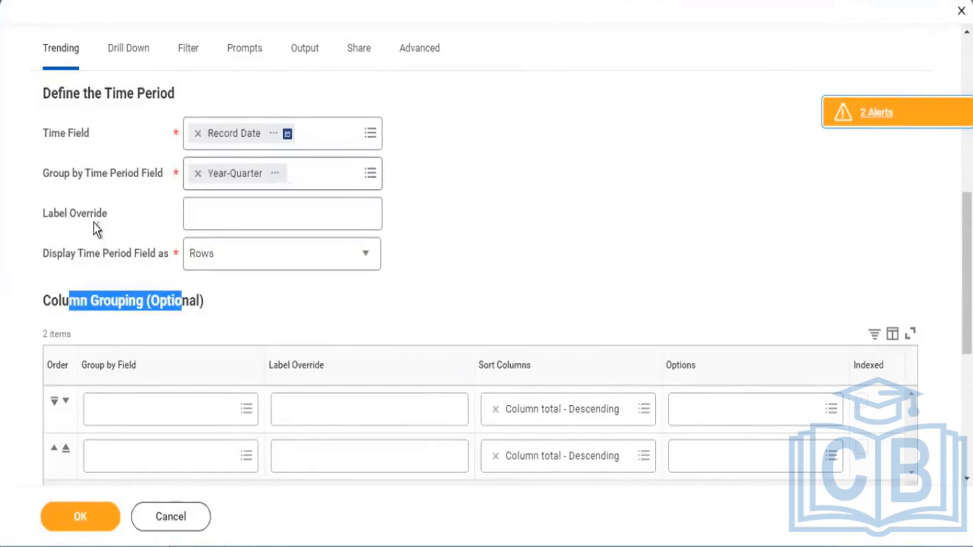
pyautogui.click(111, 226)
pyautogui.doubleClick(109, 221)
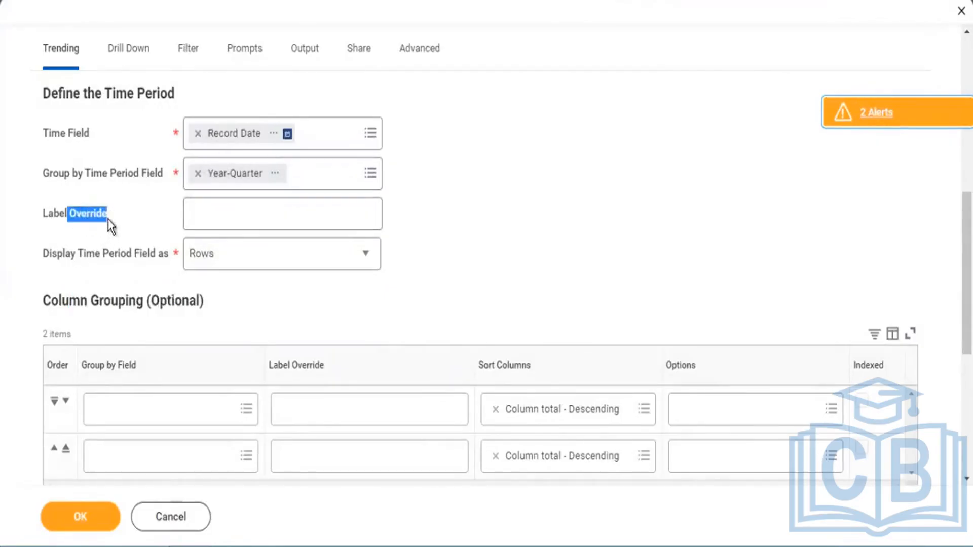
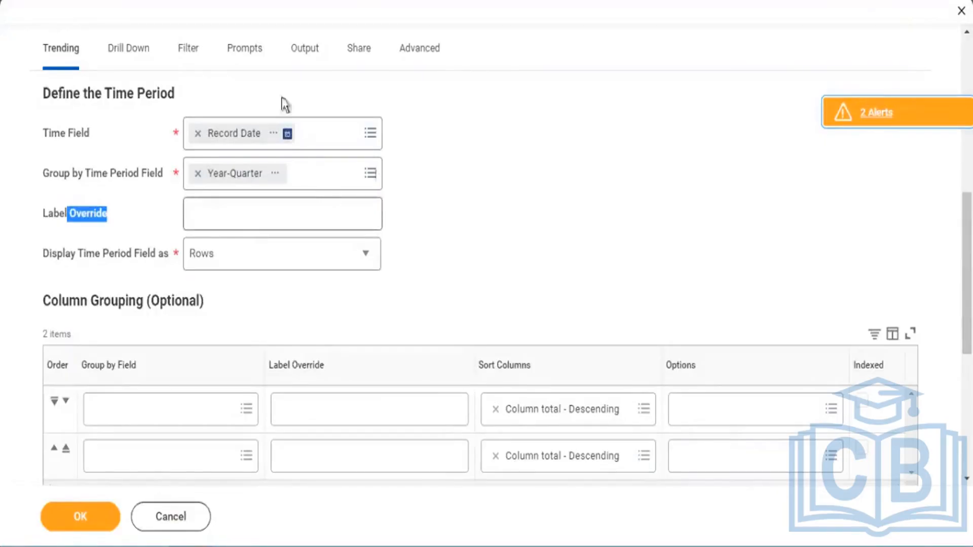
# Review the report definition from the report name through the time period settings to the summarization type of the field to summarize
pyautogui.scroll(2, 107, 103)
pyautogui.scroll(8, 107, 103)
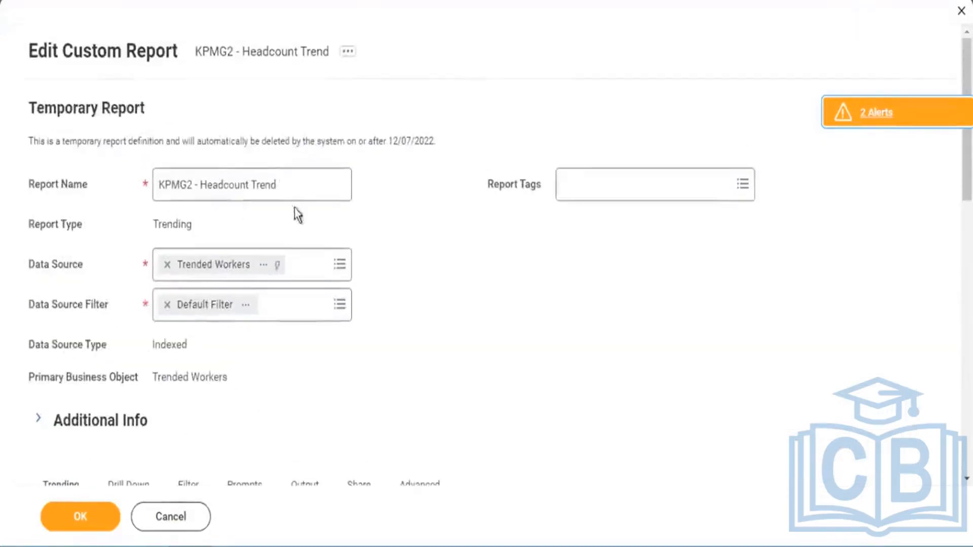
pyautogui.moveTo(303, 195); pyautogui.dragTo(168, 183)
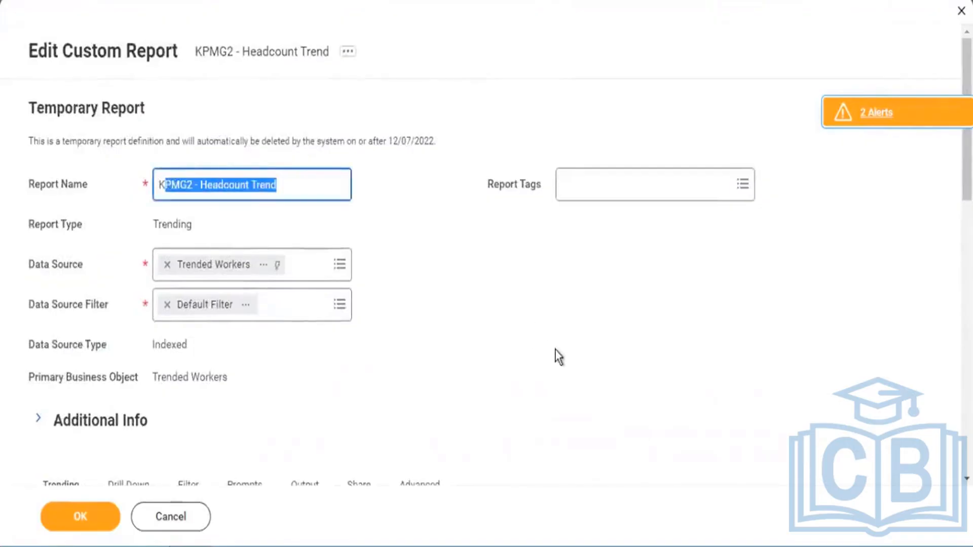
pyautogui.scroll(-12, 551, 351)
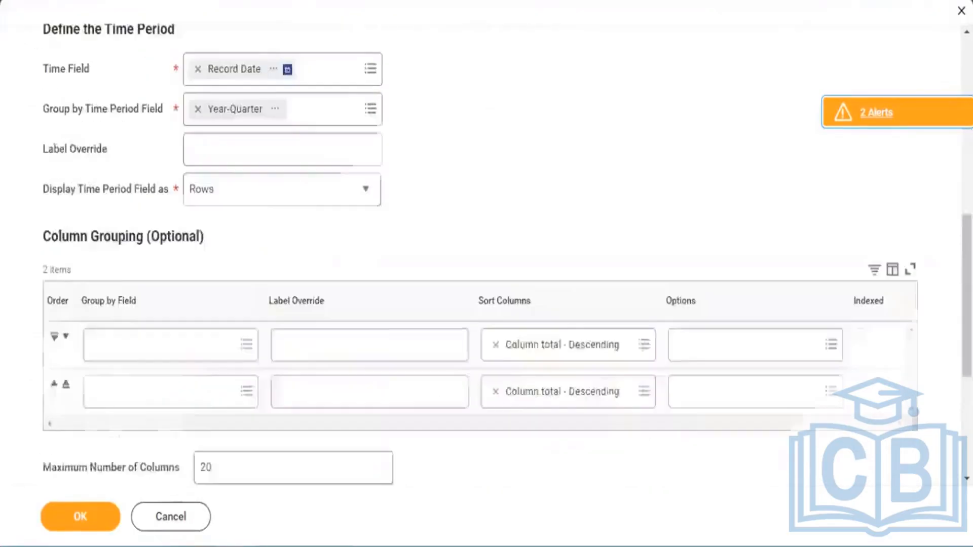
pyautogui.scroll(-4, 220, 158)
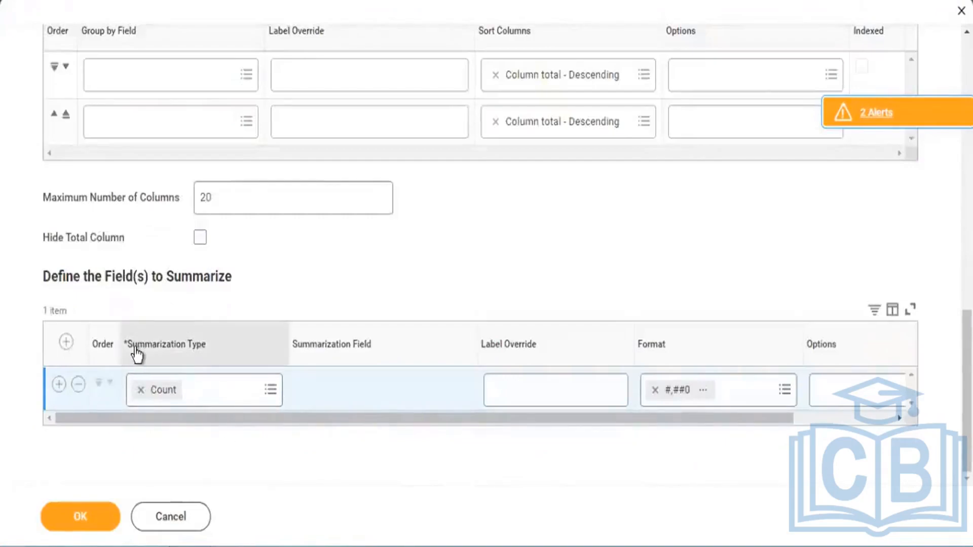
pyautogui.tripleClick(197, 360)
pyautogui.click(196, 345)
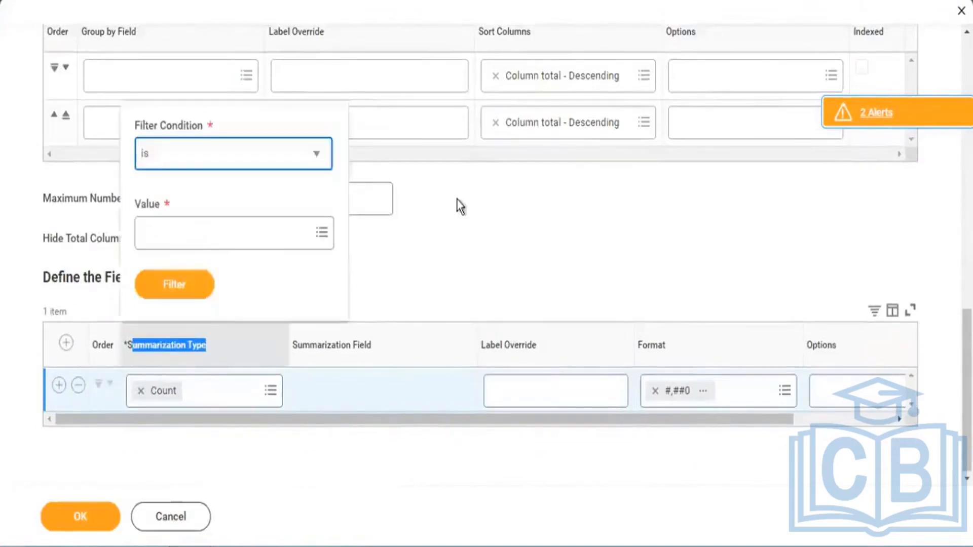
pyautogui.click(457, 209)
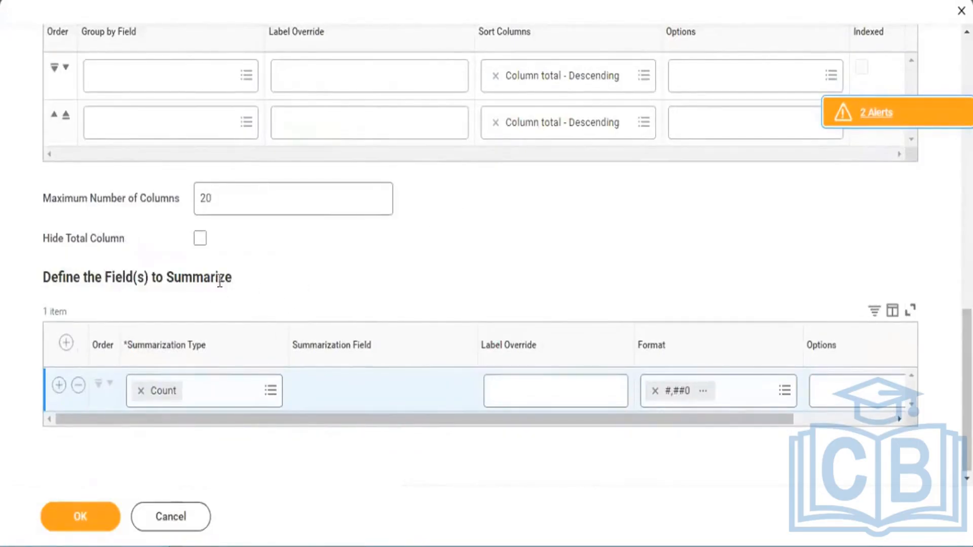
# Save the report definition and run the report with Time Series Start Date 01/01/2021 and Time Series End Date 11/30/2022
pyautogui.click(81, 516)
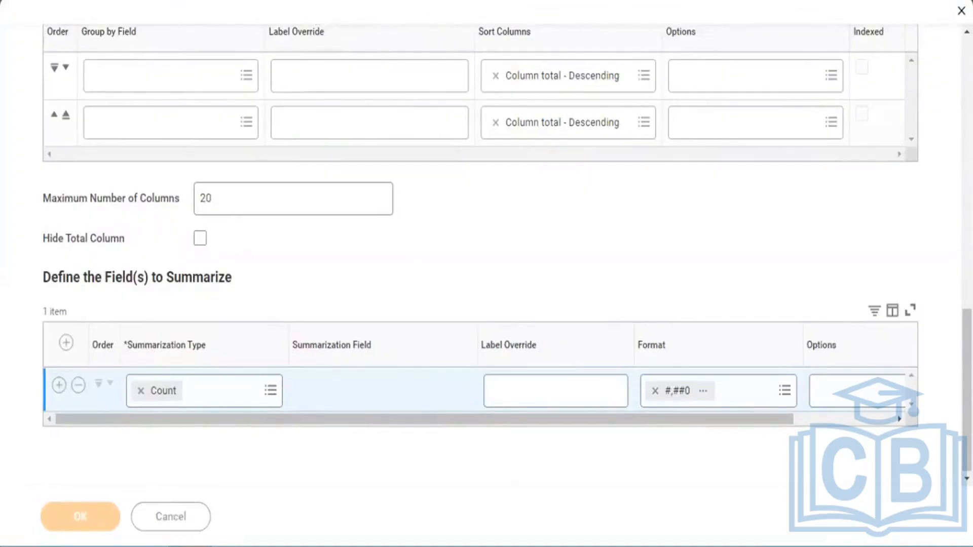
pyautogui.click(117, 518)
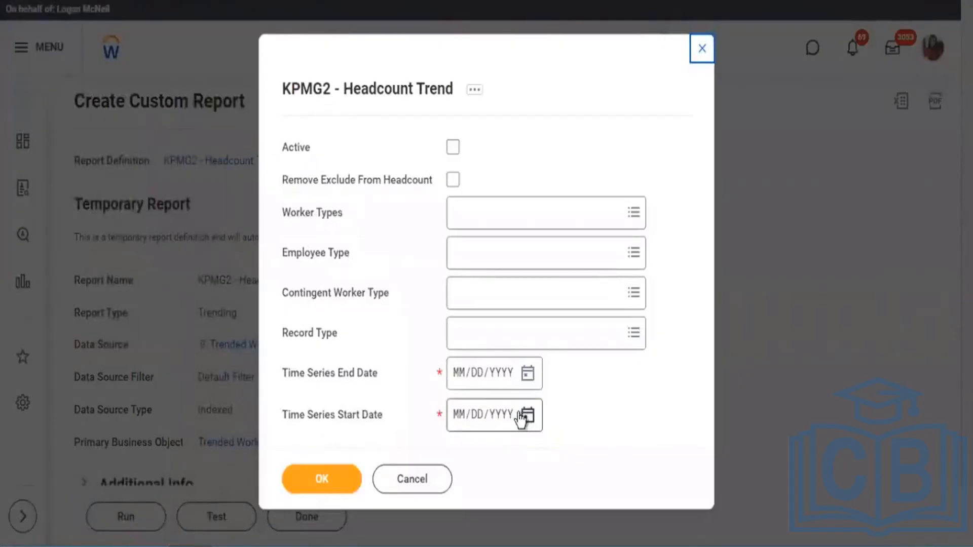
pyautogui.click(462, 423)
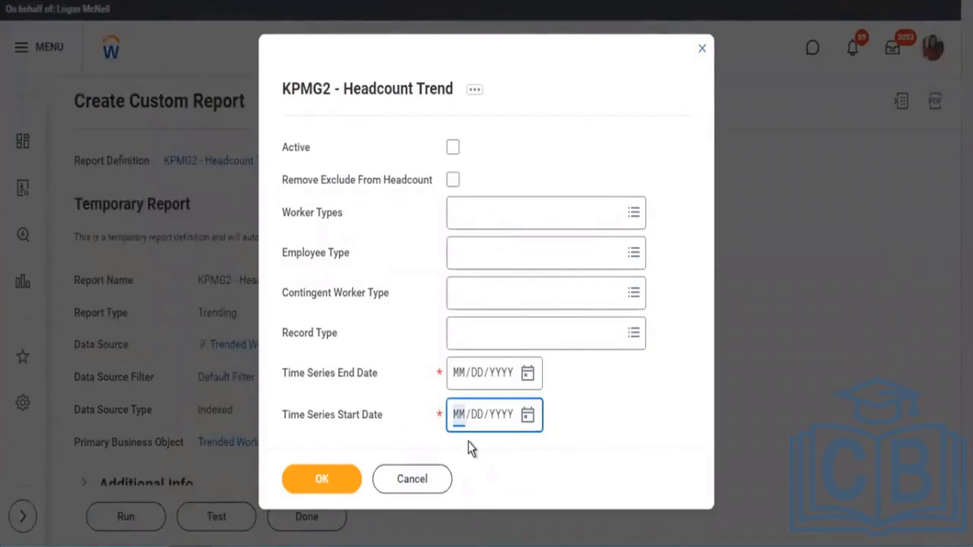
pyautogui.write('01/')
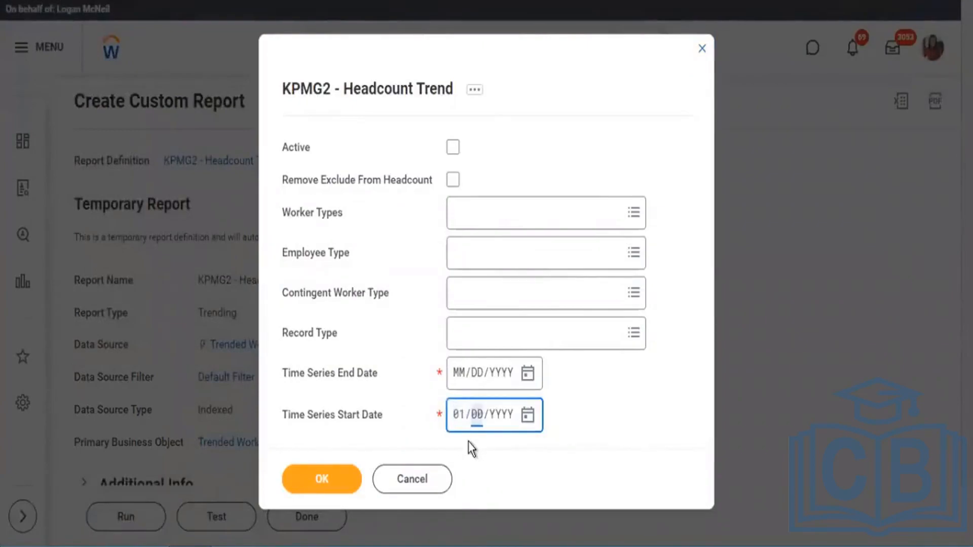
pyautogui.write('01/00021')
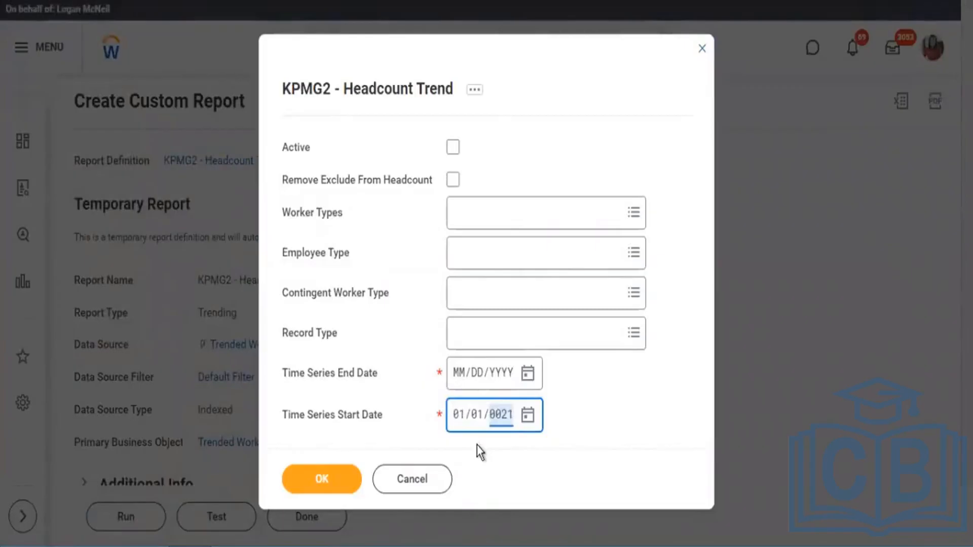
pyautogui.click(528, 417)
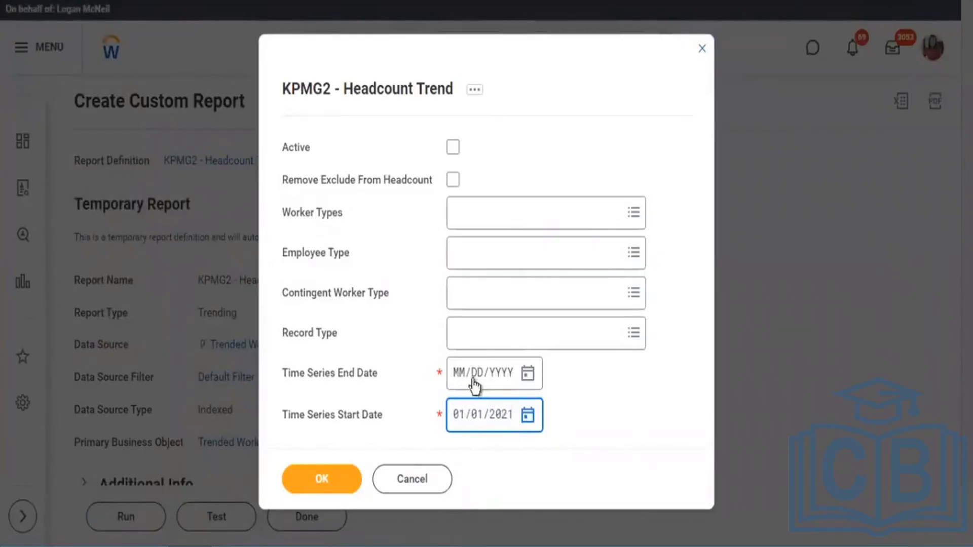
pyautogui.click(528, 373)
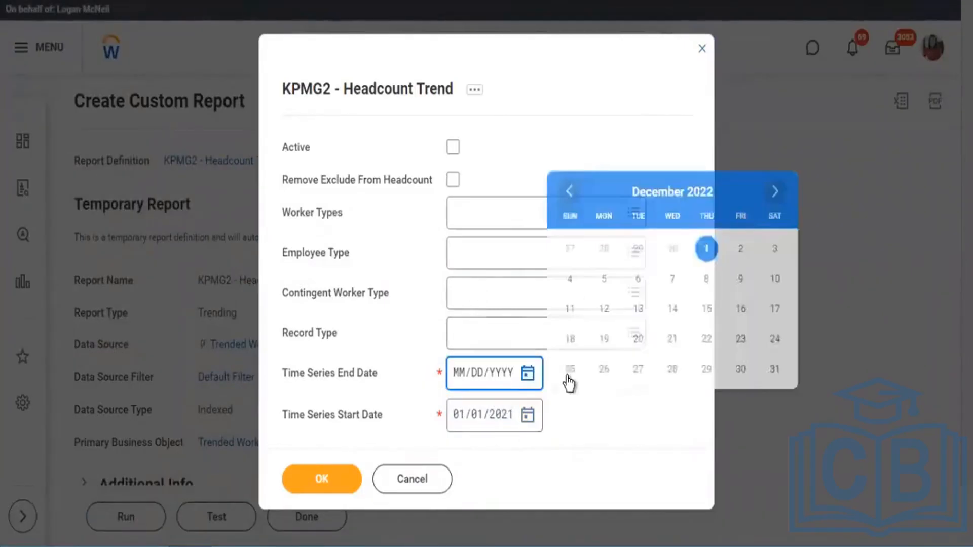
pyautogui.click(683, 253)
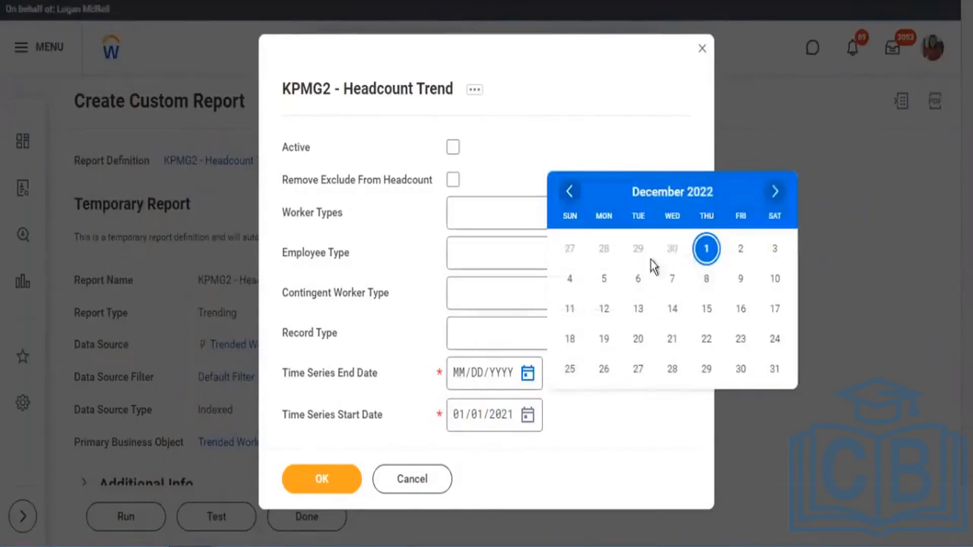
pyautogui.click(315, 477)
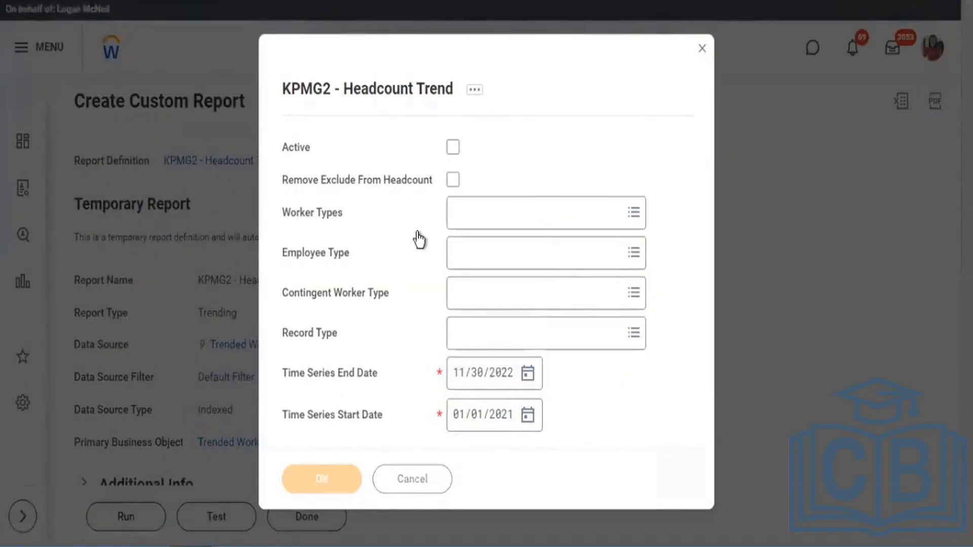
# Examine the headcount by Year-Quarter in the report results down to 2022-Q4 and the total row
pyautogui.scroll(-1, 686, 174)
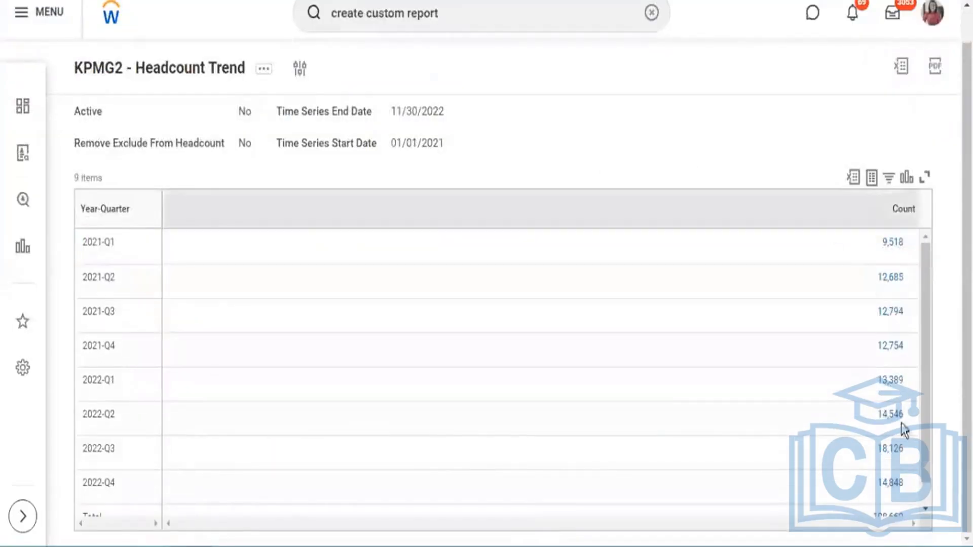
pyautogui.moveTo(925, 424); pyautogui.dragTo(928, 483)
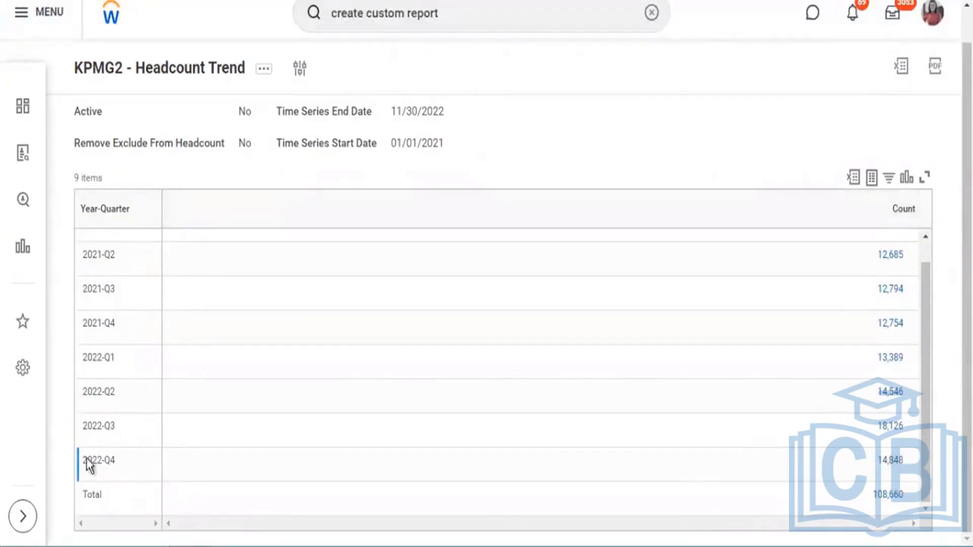
pyautogui.moveTo(87, 459); pyautogui.dragTo(115, 458)
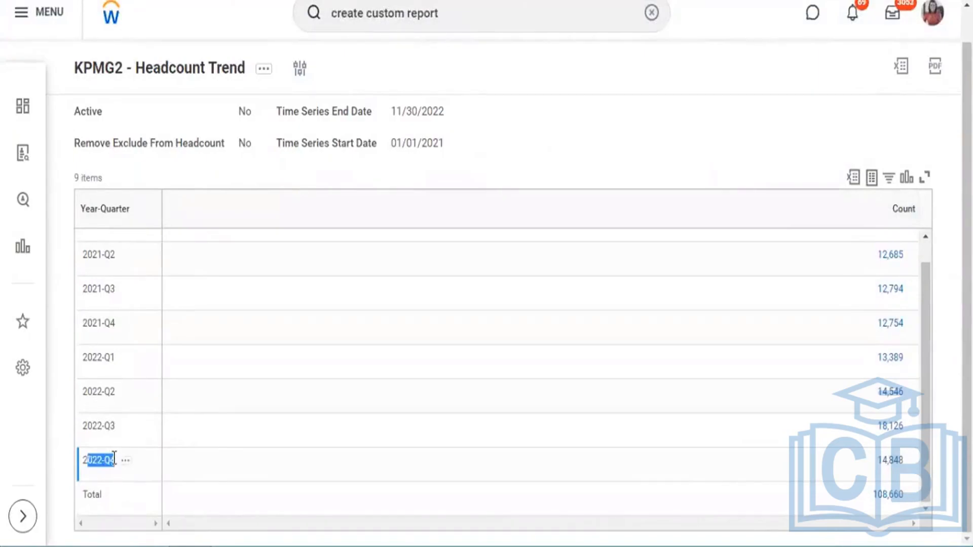
# View the KPMG2 - Headcount Trend definition and review its time period, row grouping and summarization settings
pyautogui.click(187, 73)
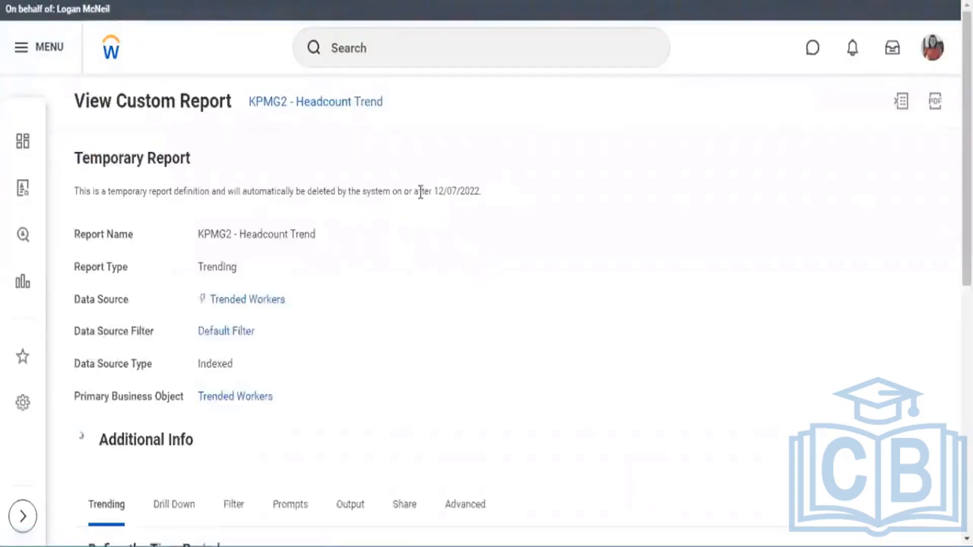
pyautogui.scroll(-6, 420, 192)
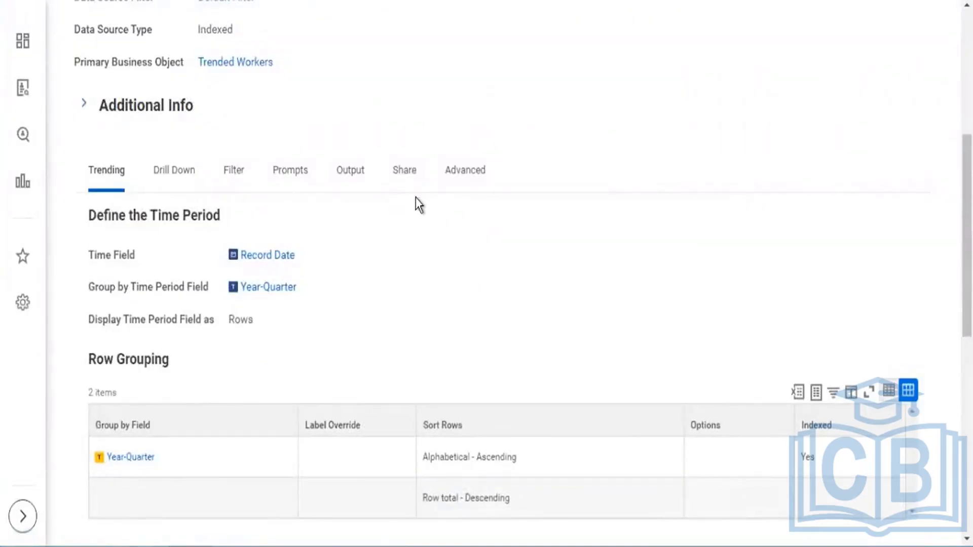
pyautogui.scroll(-10, 416, 199)
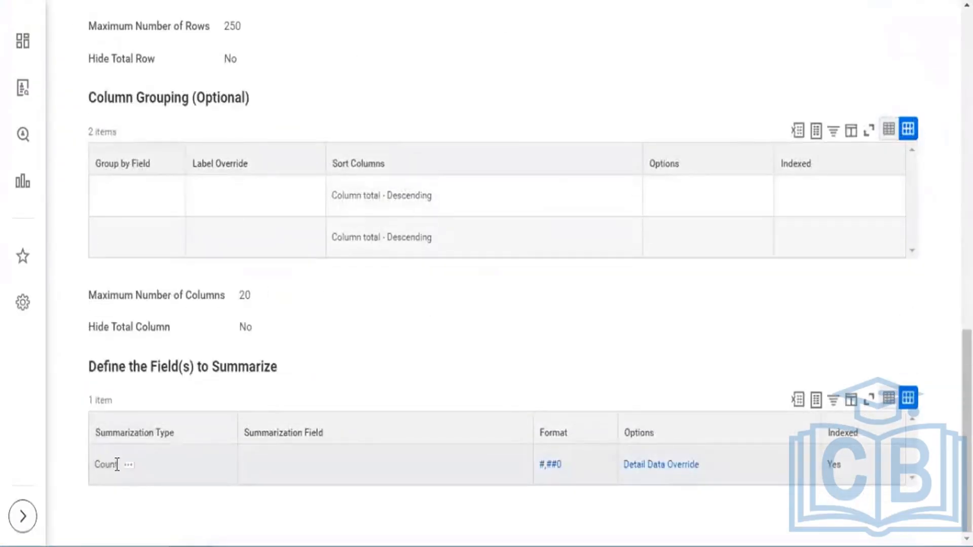
pyautogui.doubleClick(123, 449)
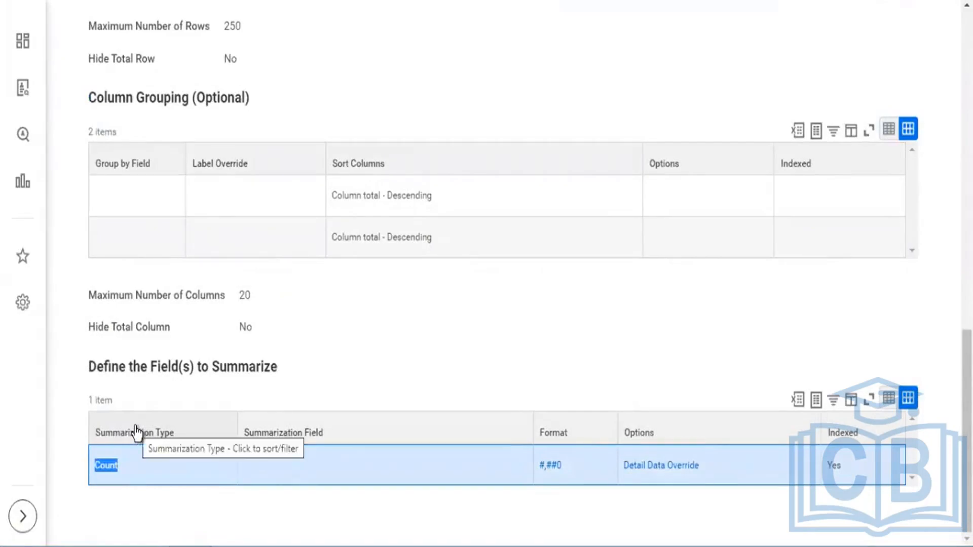
pyautogui.scroll(2, 327, 263)
pyautogui.scroll(15, 326, 264)
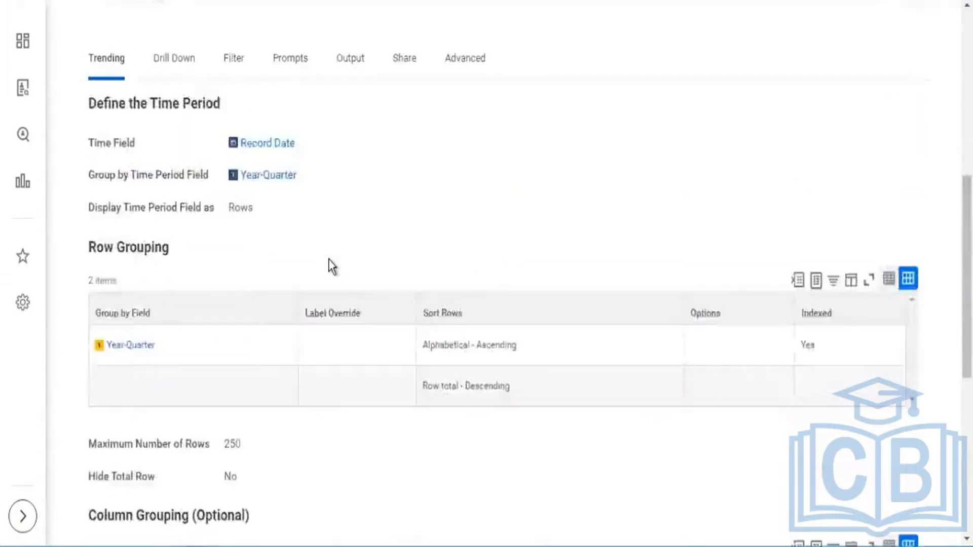
pyautogui.moveTo(302, 302); pyautogui.dragTo(181, 315)
pyautogui.click(322, 281)
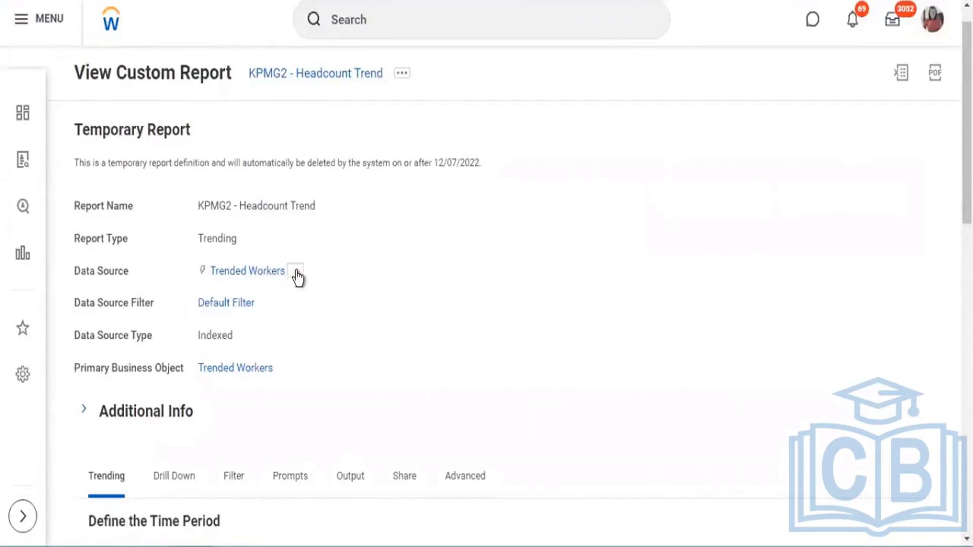
# Open the Trended Workers data source details and read the description of its activity and snapshot data, then return to the report results
pyautogui.click(296, 272)
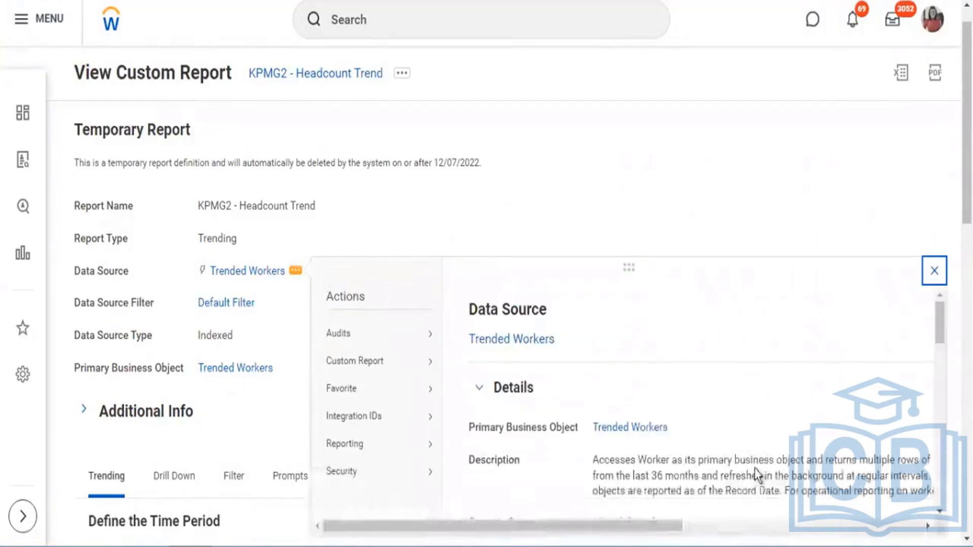
pyautogui.moveTo(651, 535); pyautogui.dragTo(749, 534)
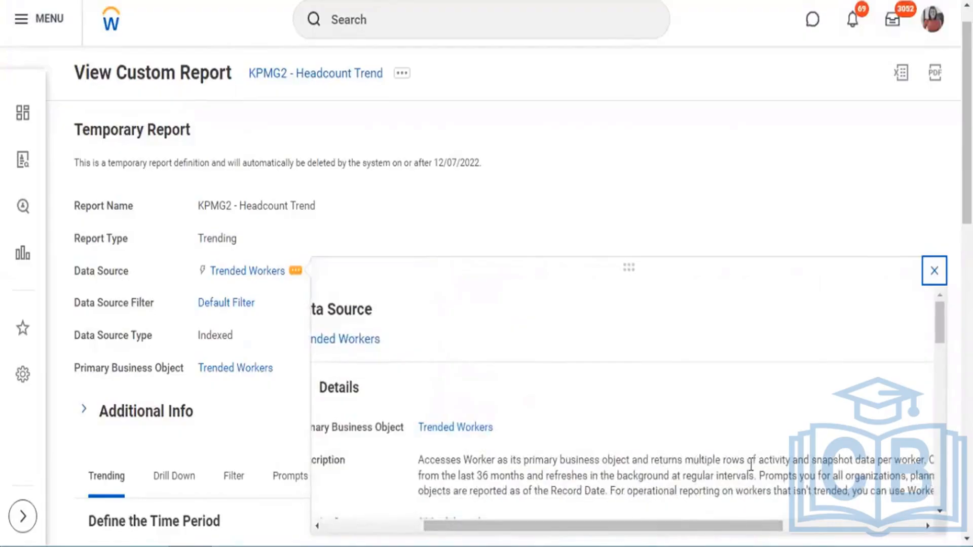
pyautogui.moveTo(693, 461); pyautogui.dragTo(751, 463)
pyautogui.moveTo(813, 461); pyautogui.dragTo(852, 474)
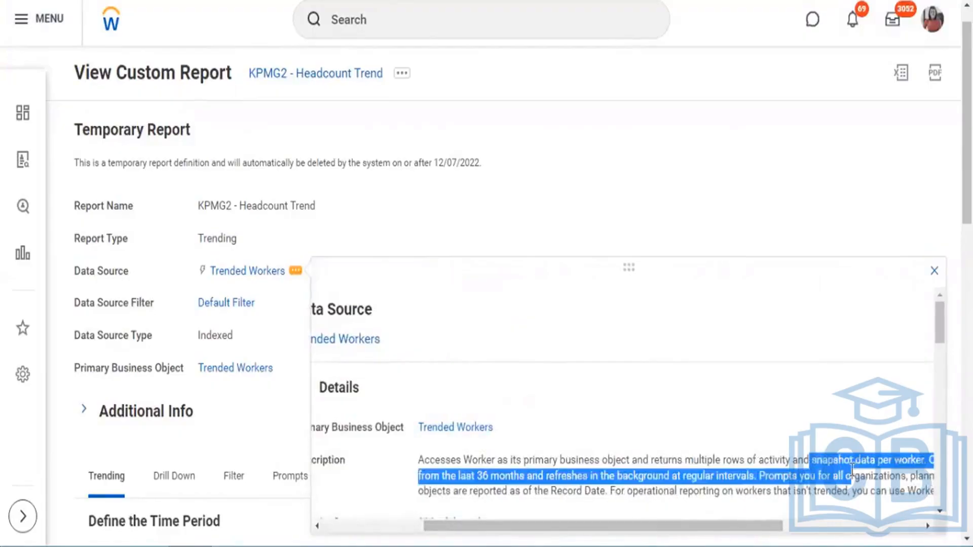
pyautogui.click(743, 452)
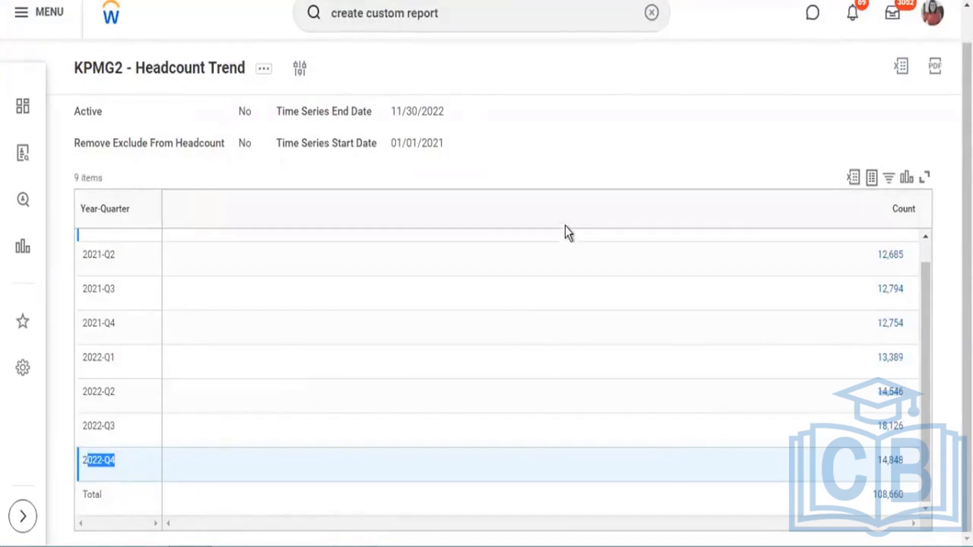
# Drill into the 2022-Q4 count, enlarge the detail window and examine the repeated Snapshot entries for each worker
pyautogui.click(893, 462)
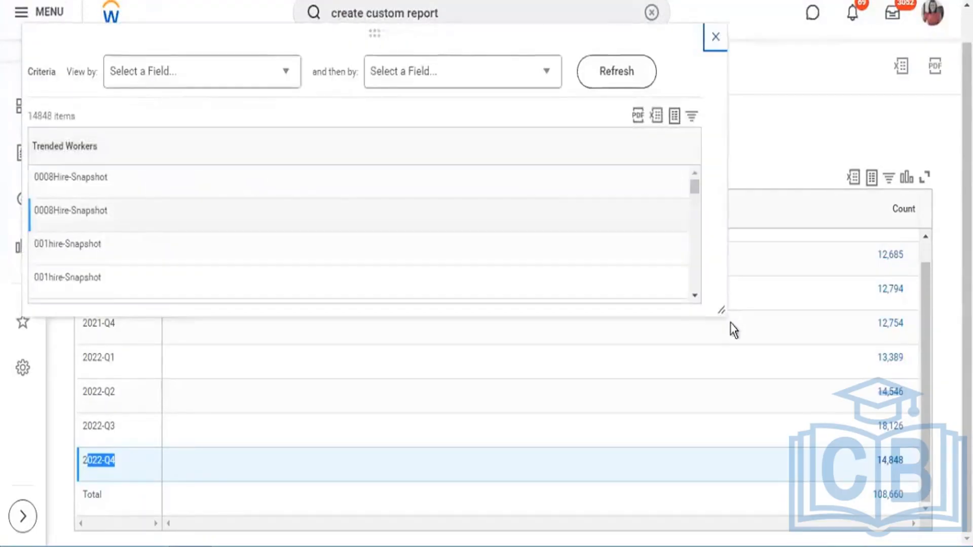
pyautogui.moveTo(722, 310); pyautogui.dragTo(779, 451)
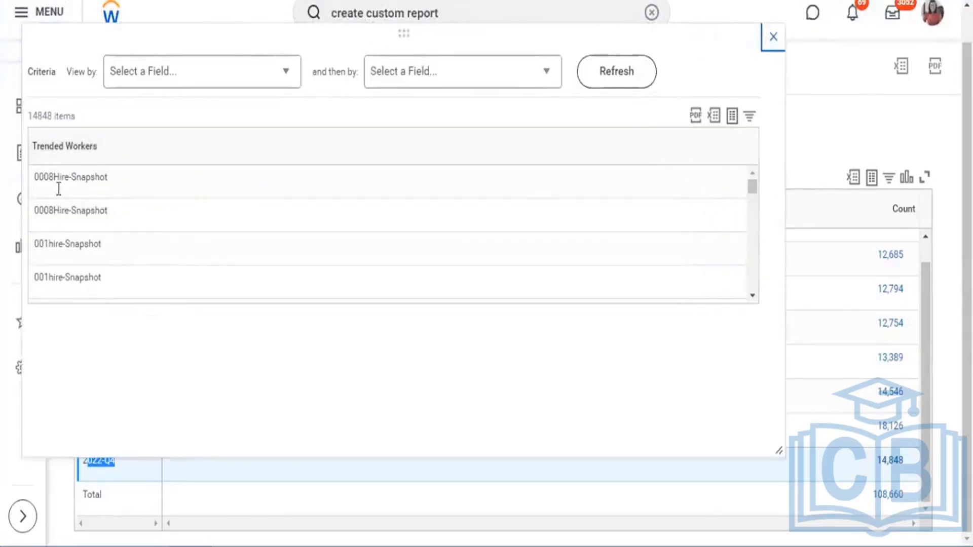
pyautogui.moveTo(56, 177); pyautogui.dragTo(94, 181)
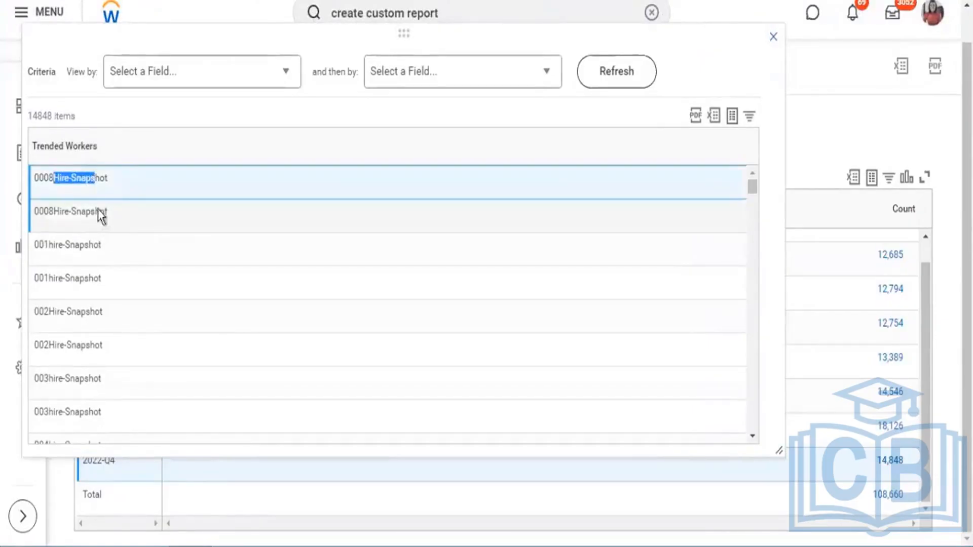
pyautogui.moveTo(109, 211); pyautogui.dragTo(33, 180)
pyautogui.click(89, 177)
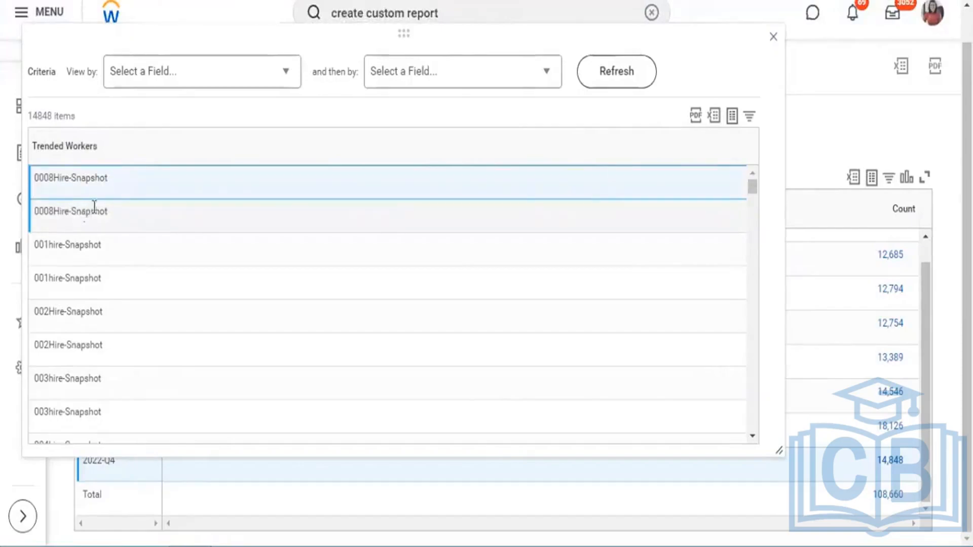
pyautogui.moveTo(39, 245); pyautogui.dragTo(104, 276)
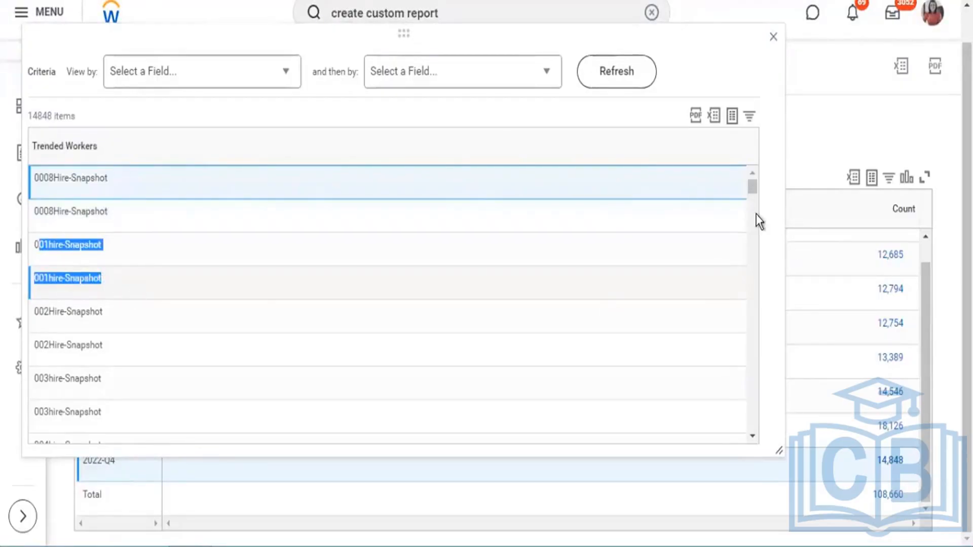
# Look through the 2022-Q4 worker list for Activity entries, including those of terminated workers, and close the detail window
pyautogui.scroll(-10, 754, 214)
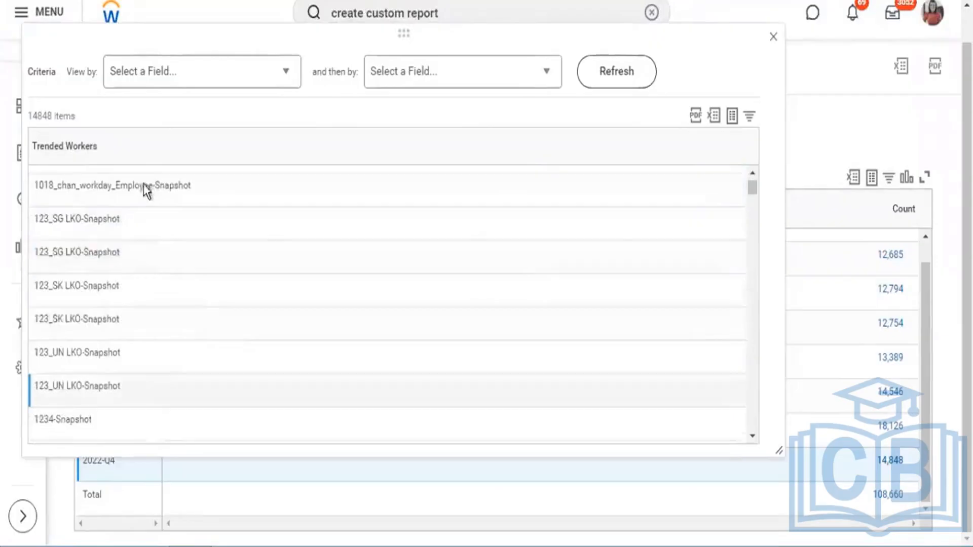
pyautogui.scroll(2, 145, 220)
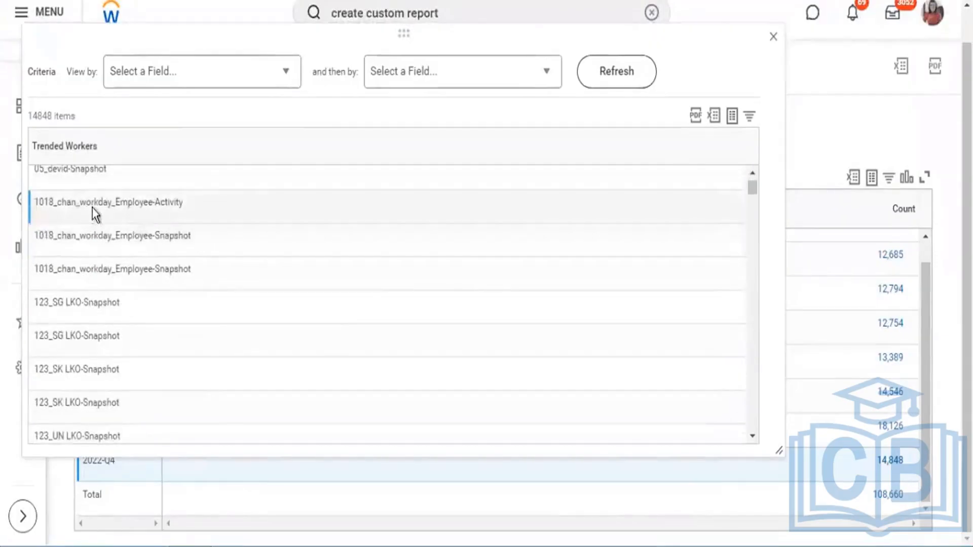
pyautogui.moveTo(116, 202); pyautogui.dragTo(165, 208)
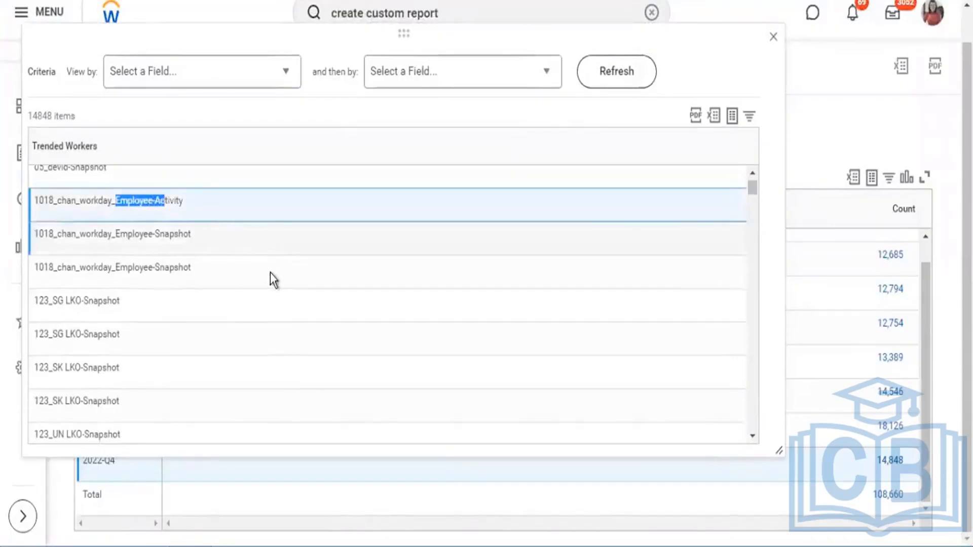
pyautogui.scroll(-5, 271, 269)
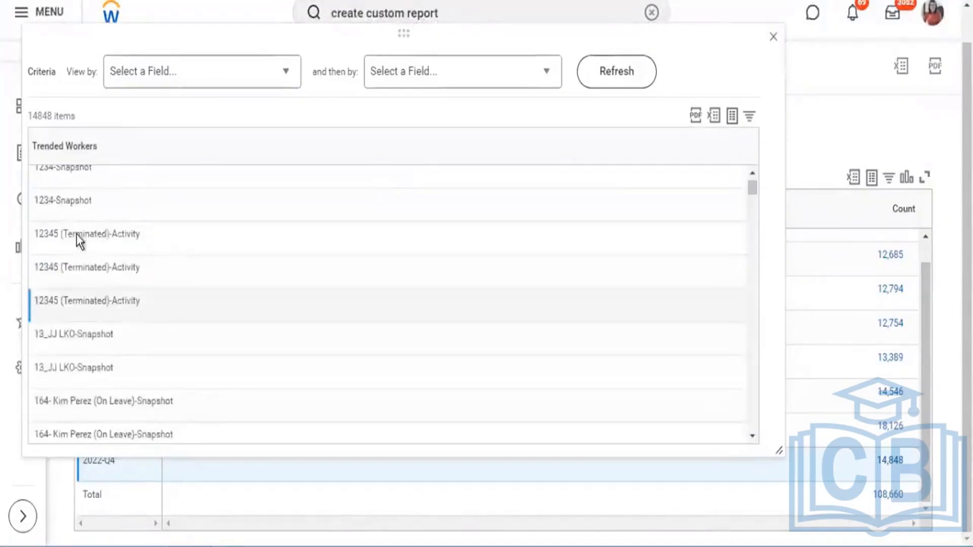
pyautogui.moveTo(72, 235); pyautogui.dragTo(122, 238)
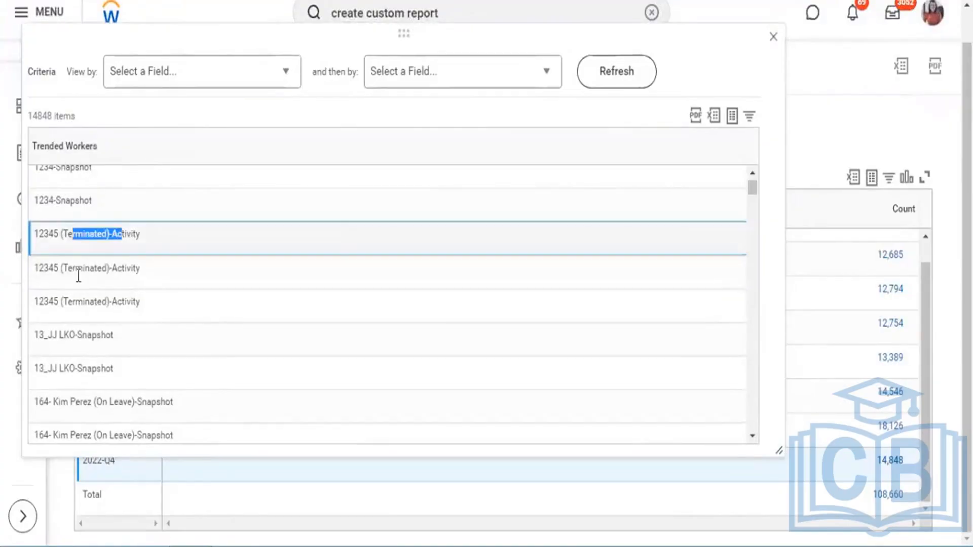
pyautogui.moveTo(68, 267); pyautogui.dragTo(114, 299)
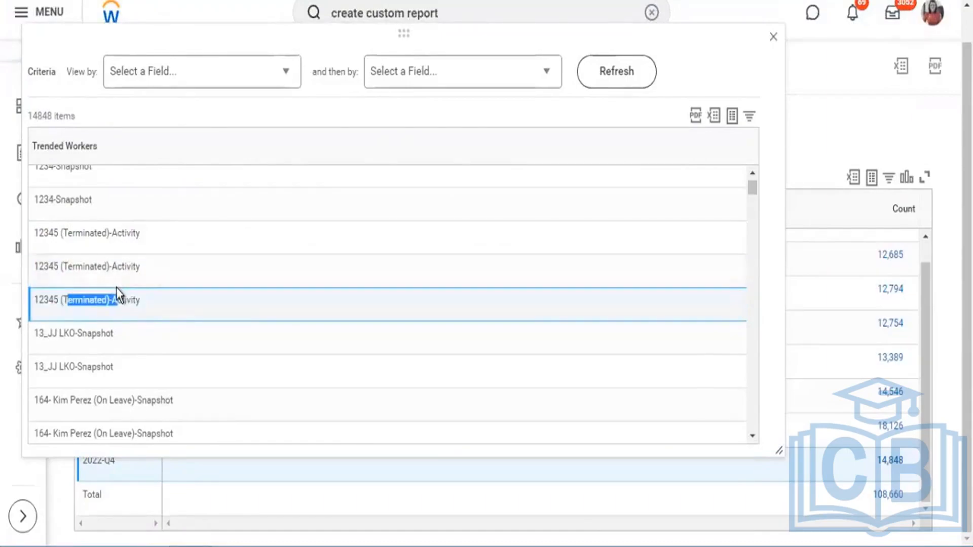
pyautogui.moveTo(116, 288); pyautogui.dragTo(111, 278)
pyautogui.click(775, 40)
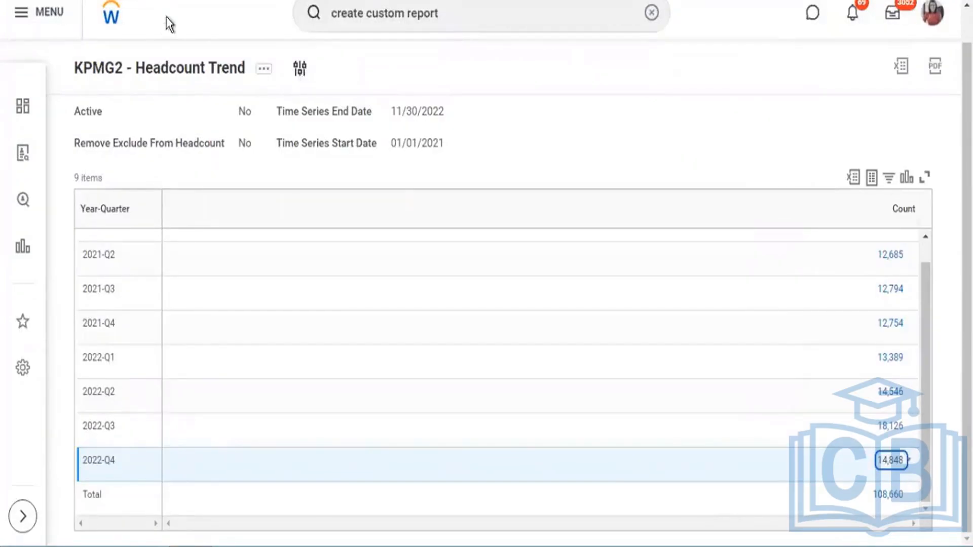
# Check the Record Type prompt of KPMG2 - Headcount Trend and open the report's definition for editing
pyautogui.press('Return')
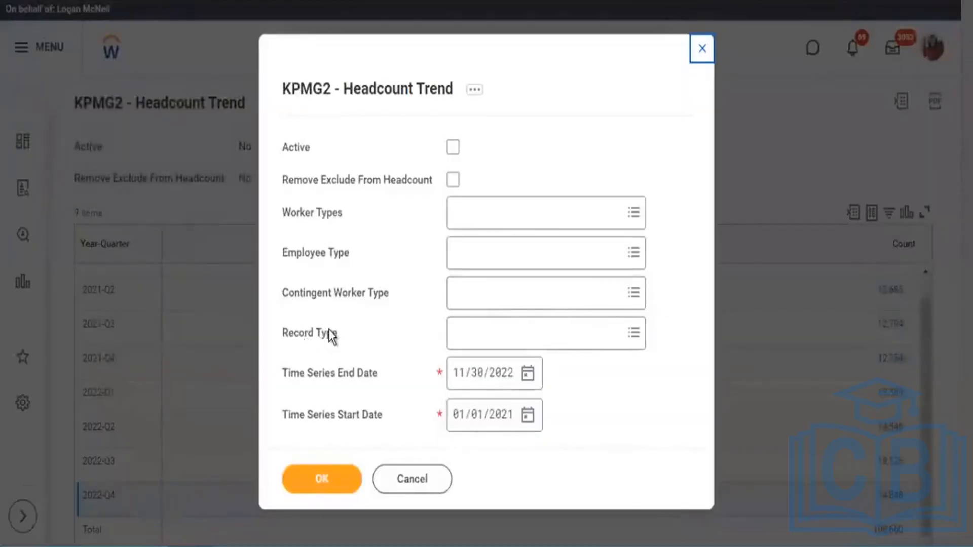
pyautogui.moveTo(328, 334); pyautogui.dragTo(294, 334)
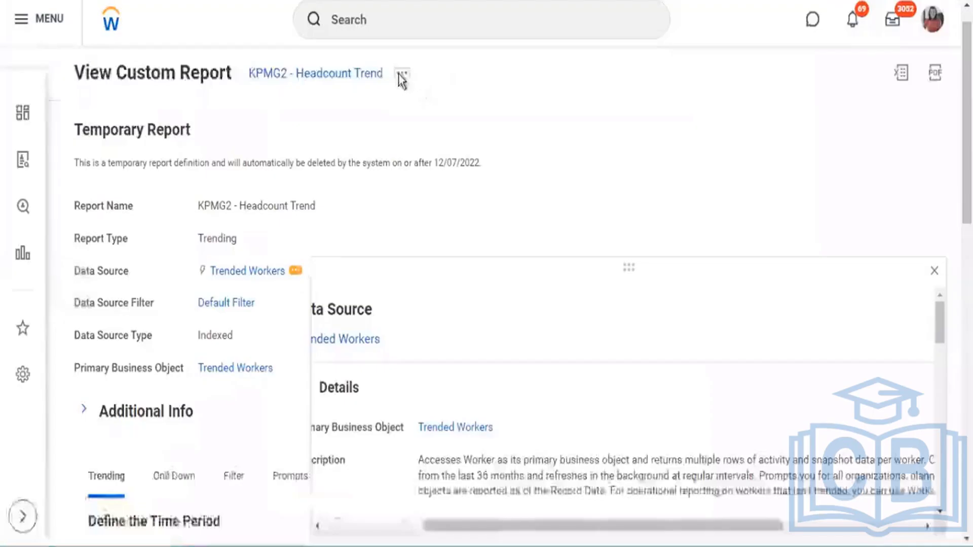
pyautogui.click(460, 84)
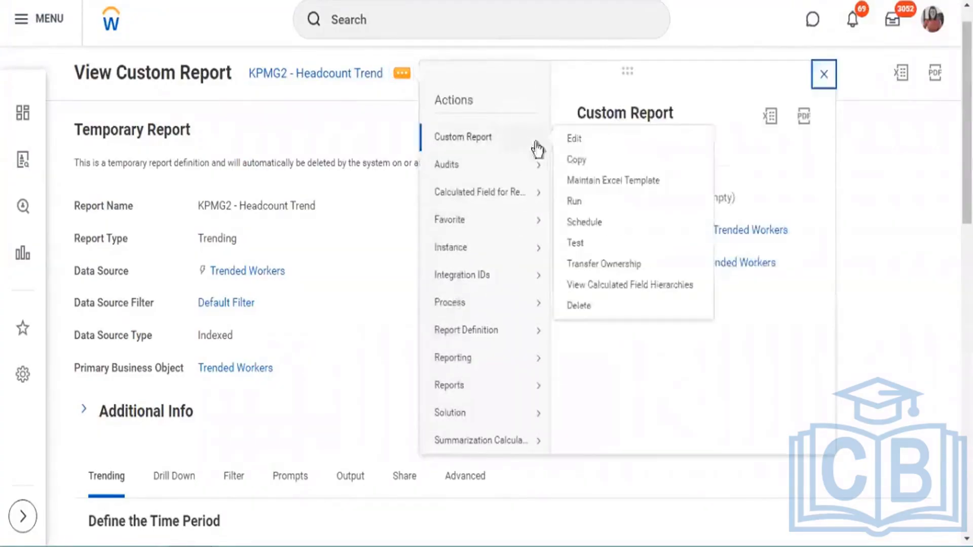
pyautogui.click(323, 302)
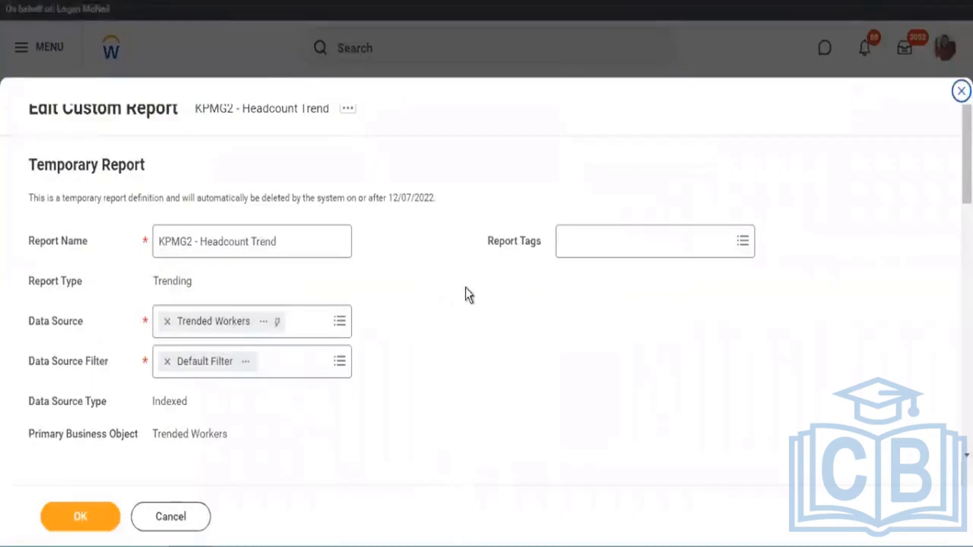
# Change the existing Count summarization row to a Sum of the Hire Count field
pyautogui.scroll(-15, 465, 293)
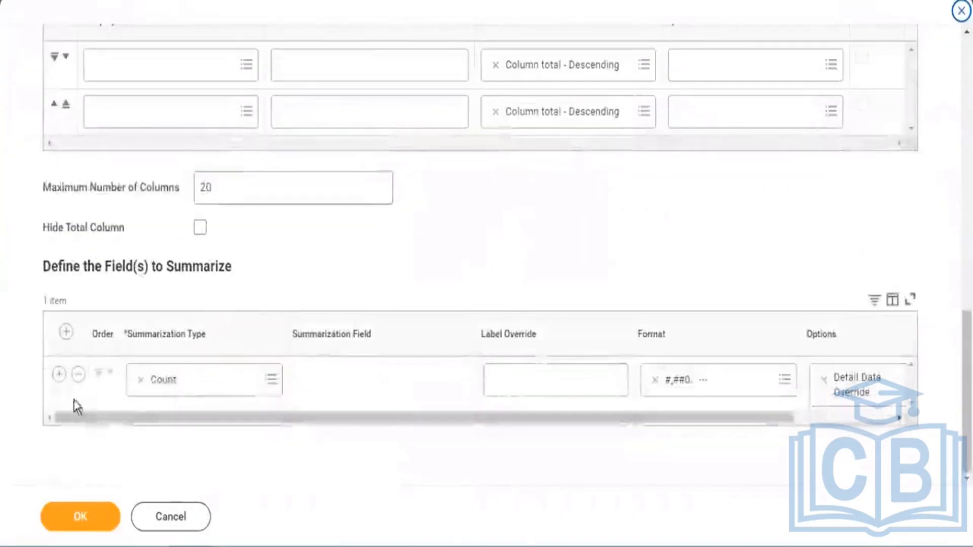
pyautogui.click(268, 373)
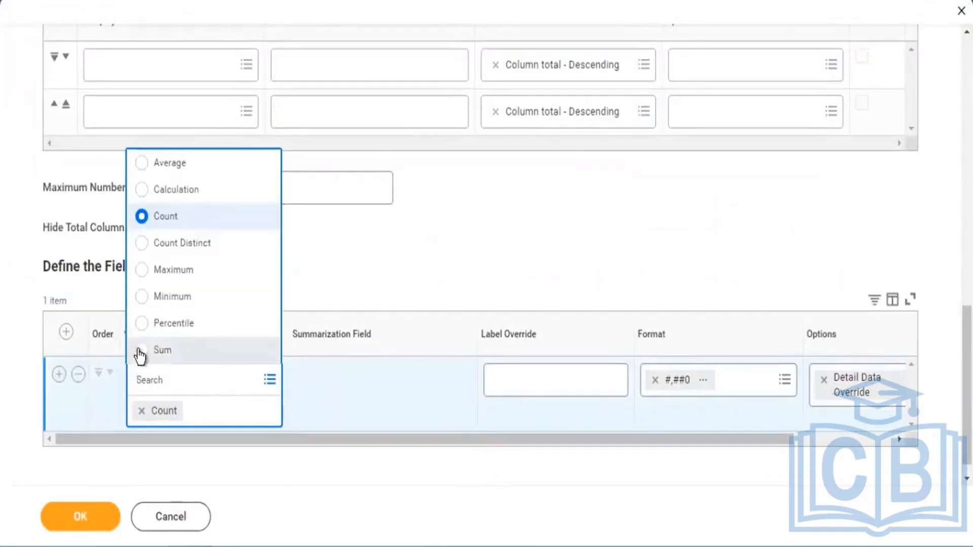
pyautogui.click(142, 349)
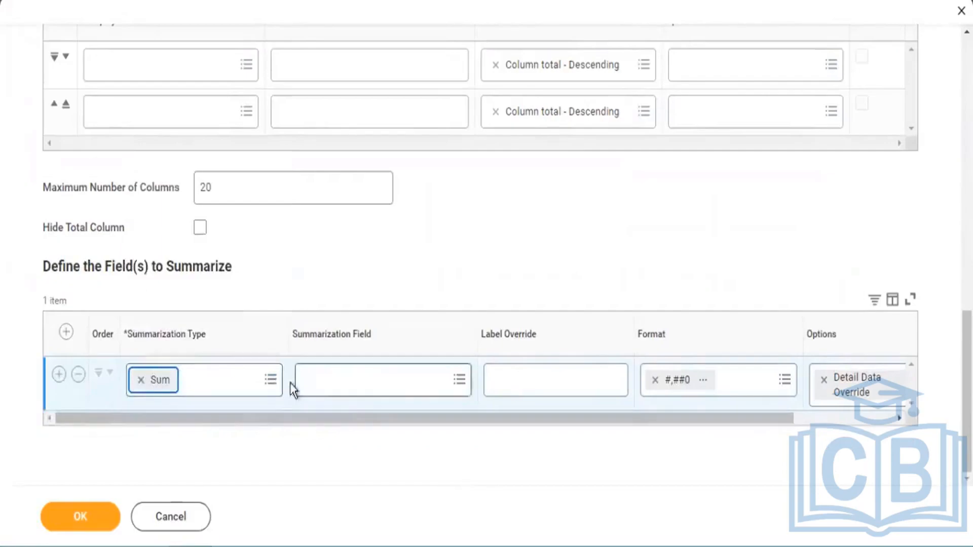
pyautogui.click(360, 390)
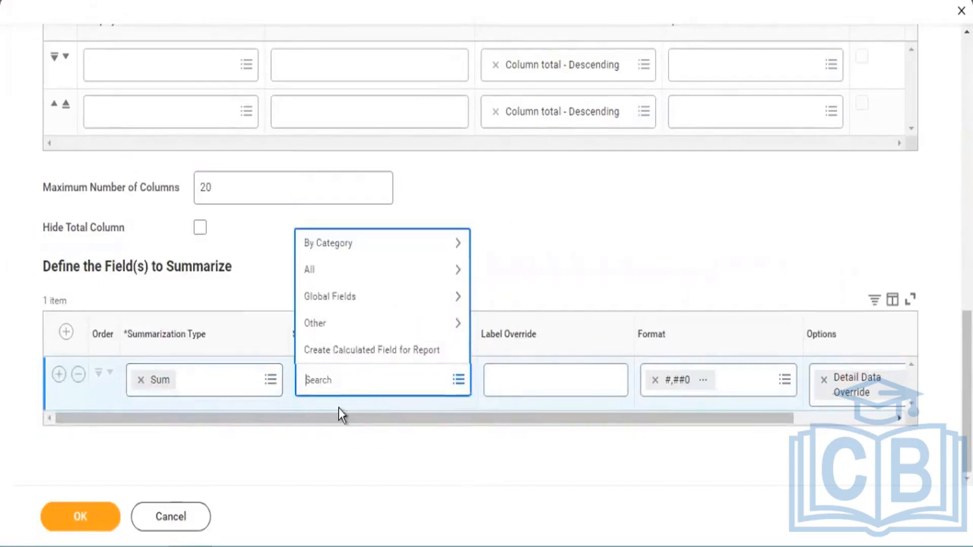
pyautogui.write('hire count')
pyautogui.press('Return')
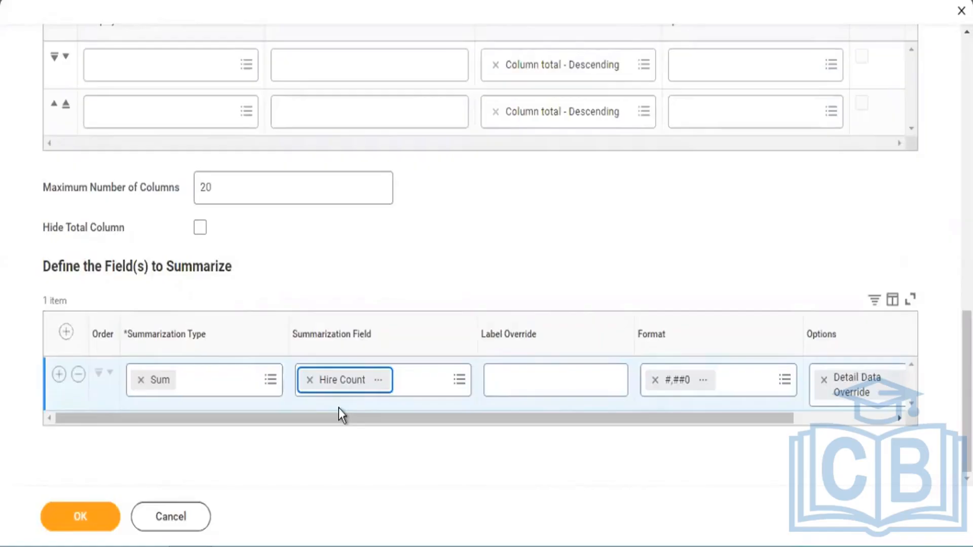
# Open the Hire Count field's details and examine its custom object, business object and description
pyautogui.click(381, 381)
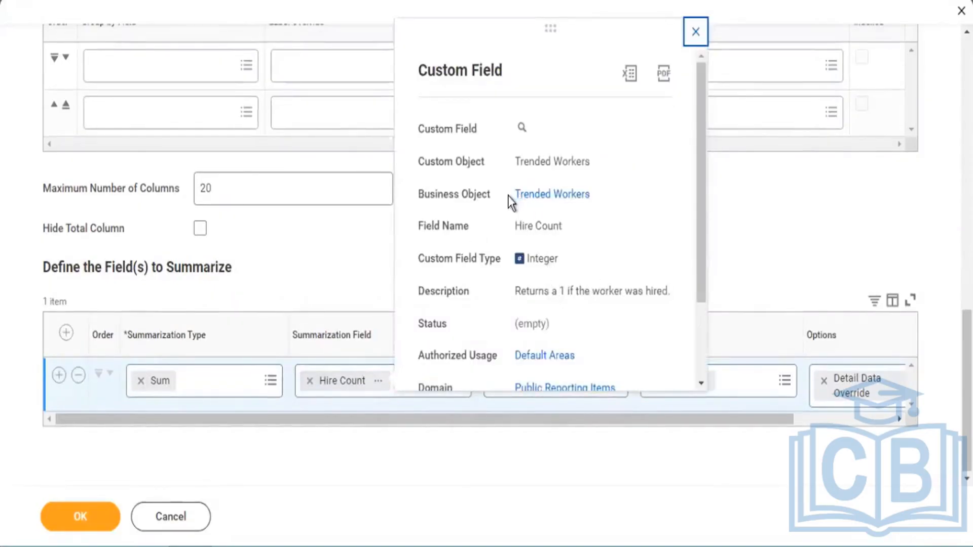
pyautogui.moveTo(592, 212); pyautogui.dragTo(599, 209)
pyautogui.moveTo(515, 169); pyautogui.dragTo(553, 181)
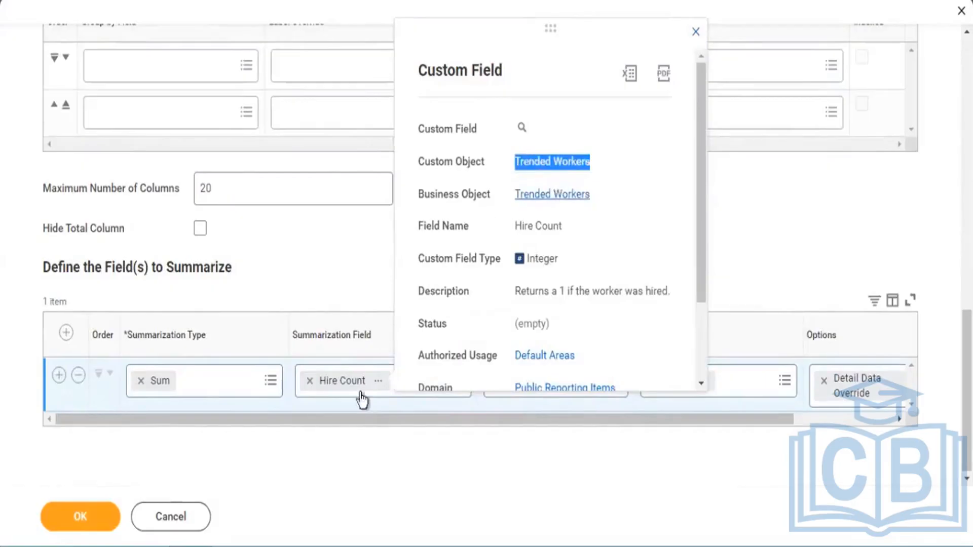
# Add a second summarization row that sums the Termination Count field
pyautogui.click(56, 376)
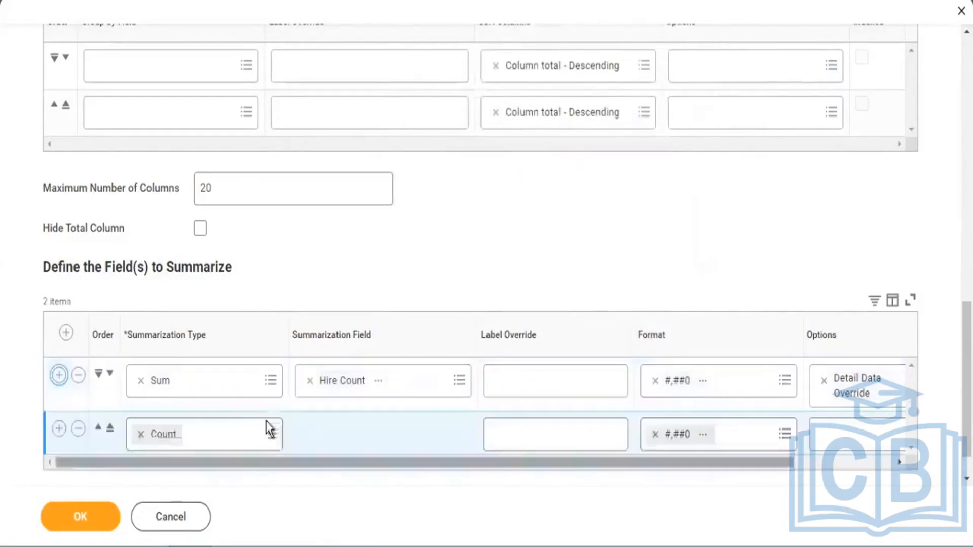
pyautogui.click(271, 435)
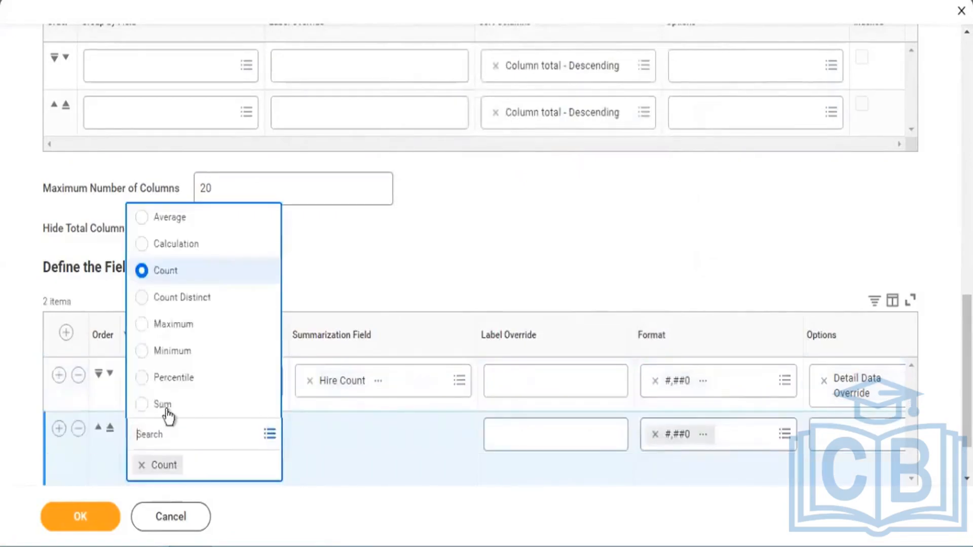
pyautogui.click(332, 435)
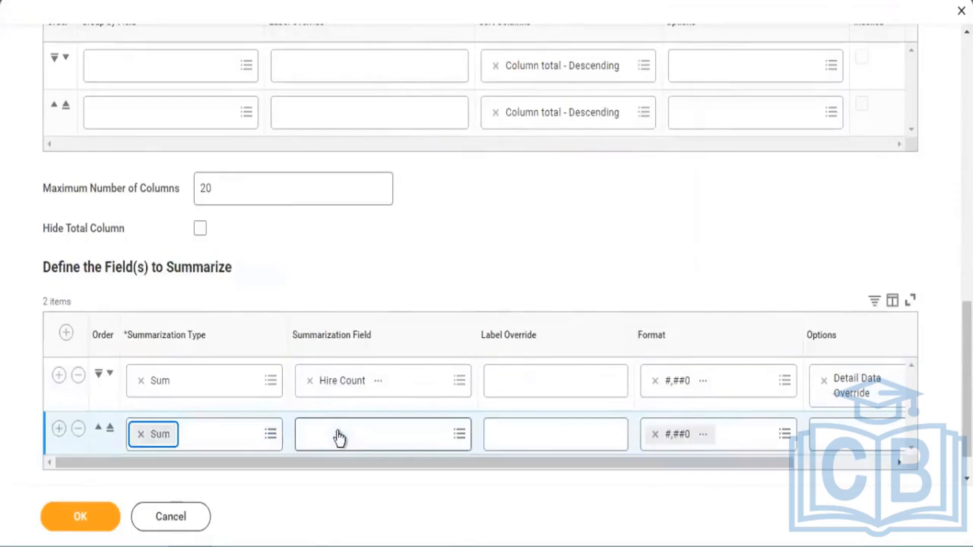
pyautogui.write('terminat')
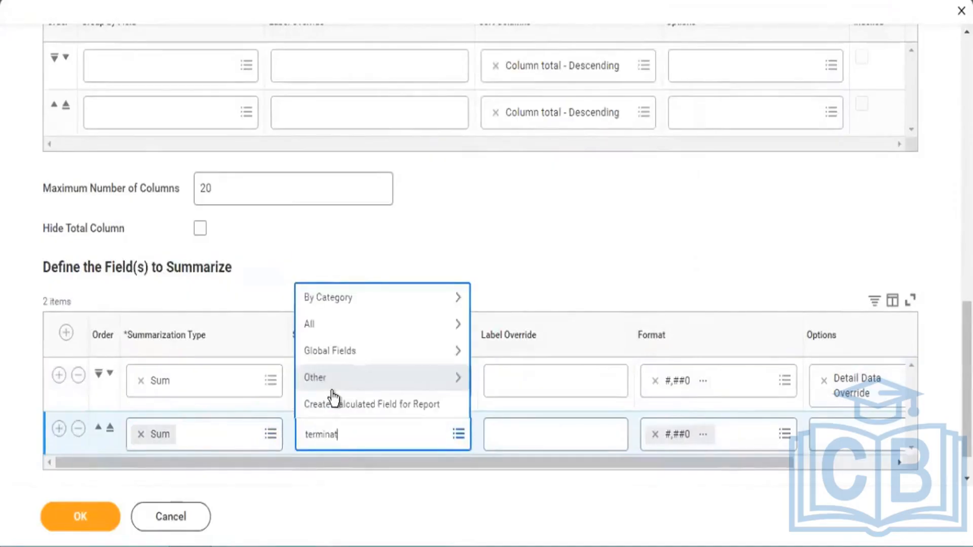
pyautogui.write('ion')
pyautogui.press('Return')
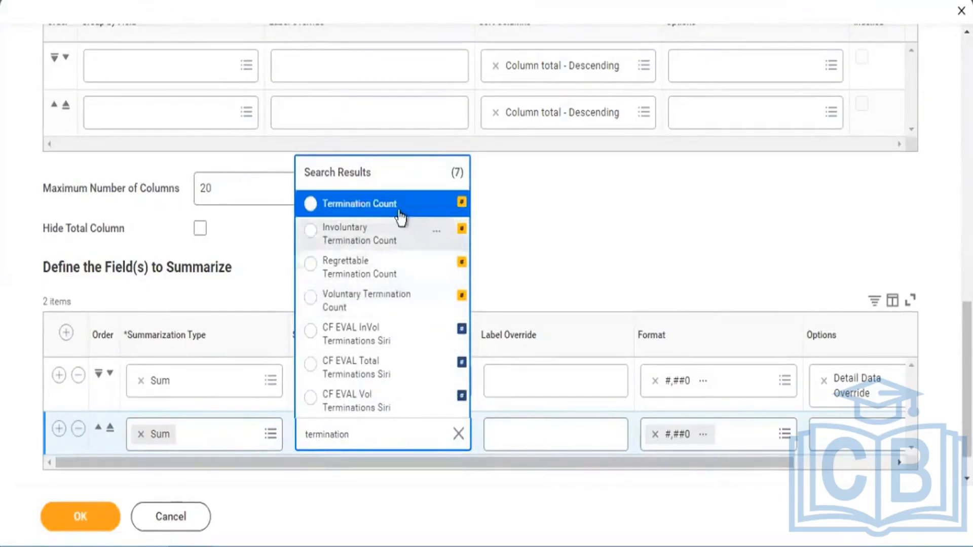
pyautogui.click(360, 205)
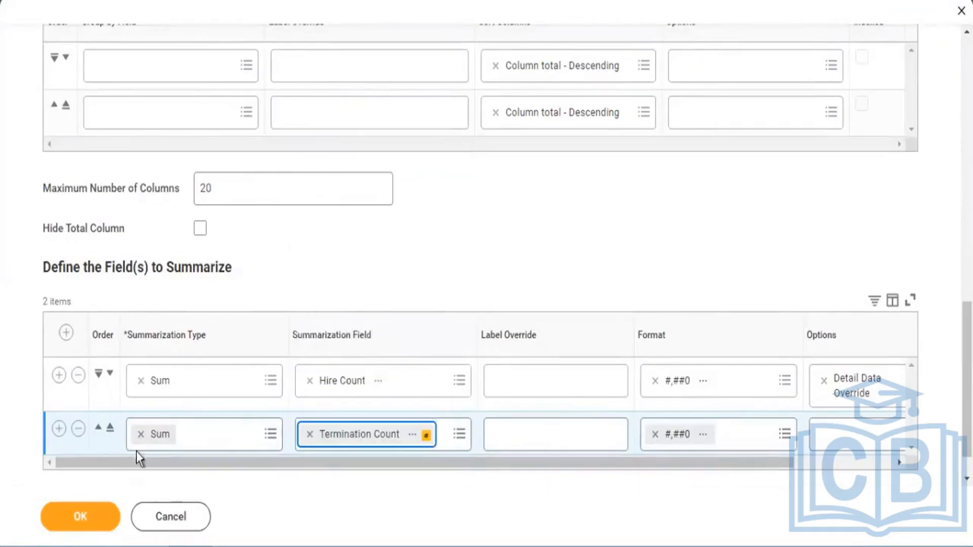
# Add a third summarization row that sums the Promotion Count field
pyautogui.click(59, 430)
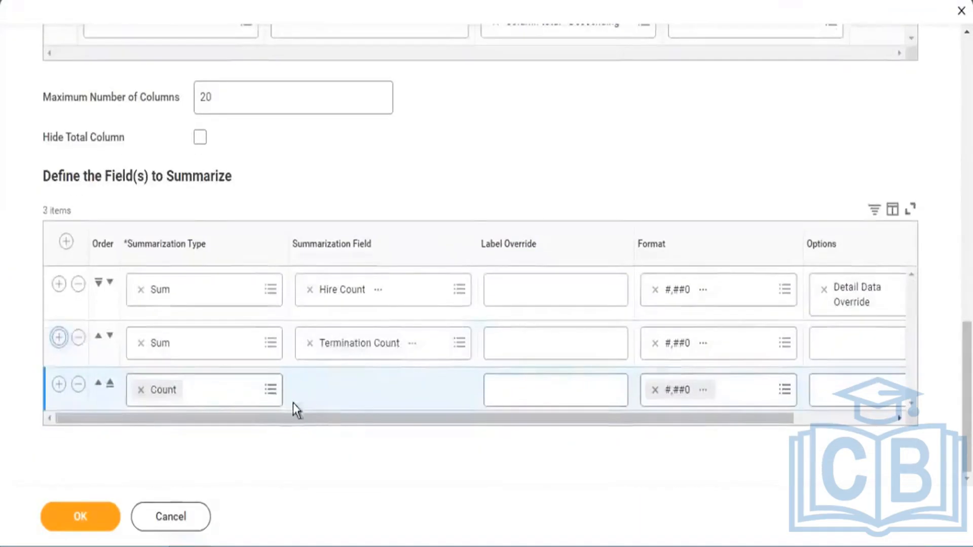
pyautogui.click(271, 393)
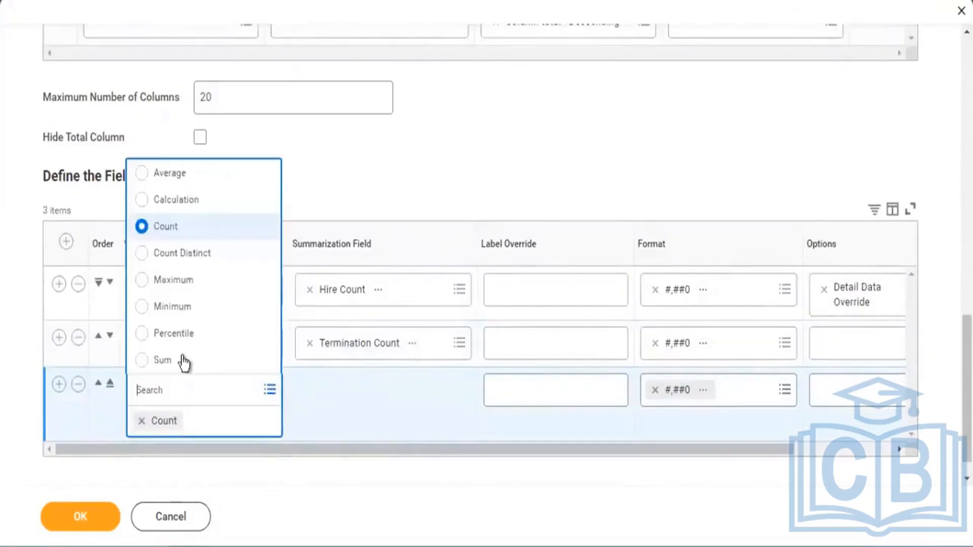
pyautogui.click(173, 361)
pyautogui.click(337, 394)
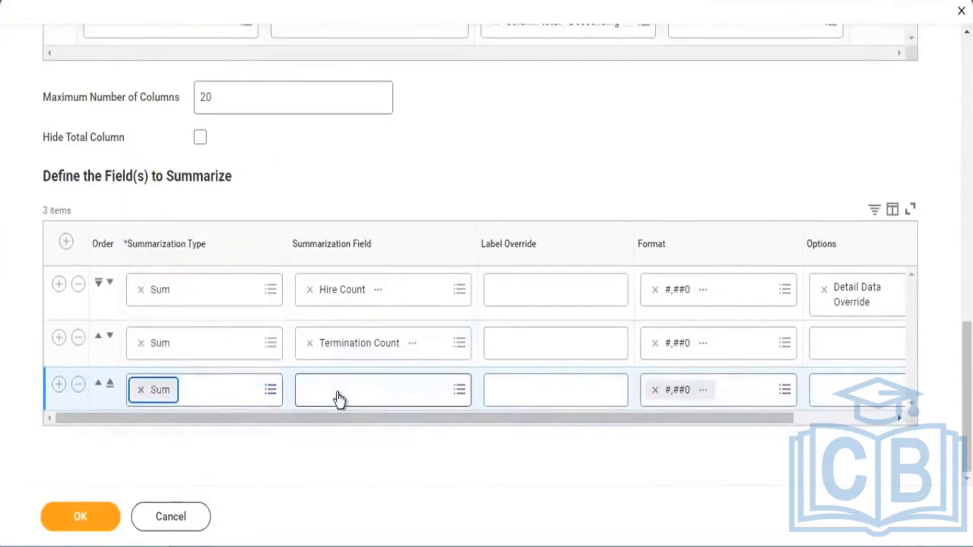
pyautogui.click(356, 399)
pyautogui.write('promotion')
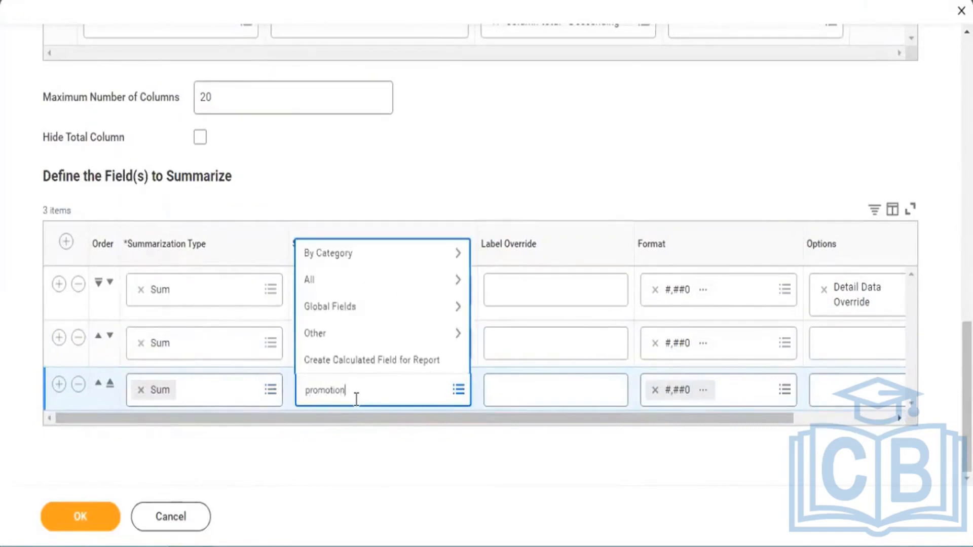
pyautogui.press('Return')
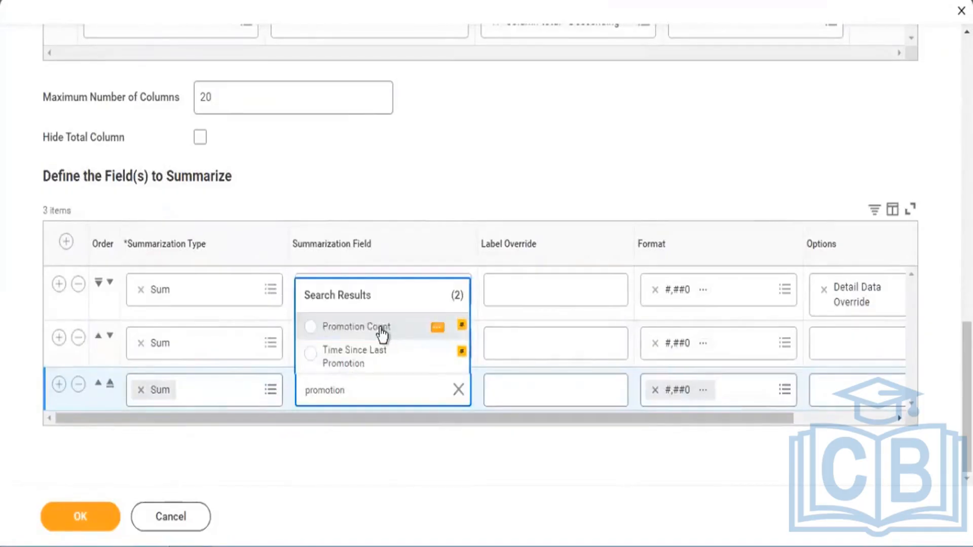
pyautogui.click(382, 334)
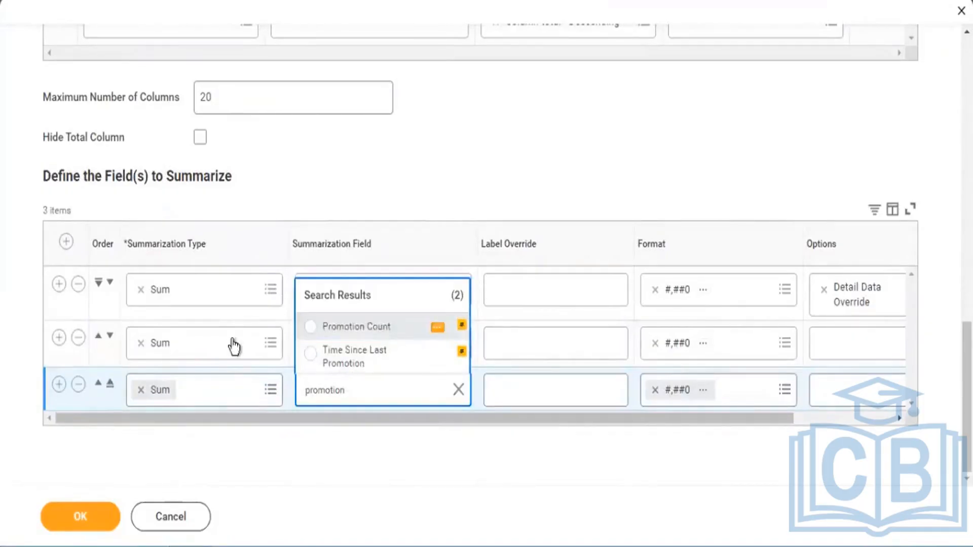
# Add a fourth summarization row that sums the Ending Headcount field
pyautogui.click(59, 385)
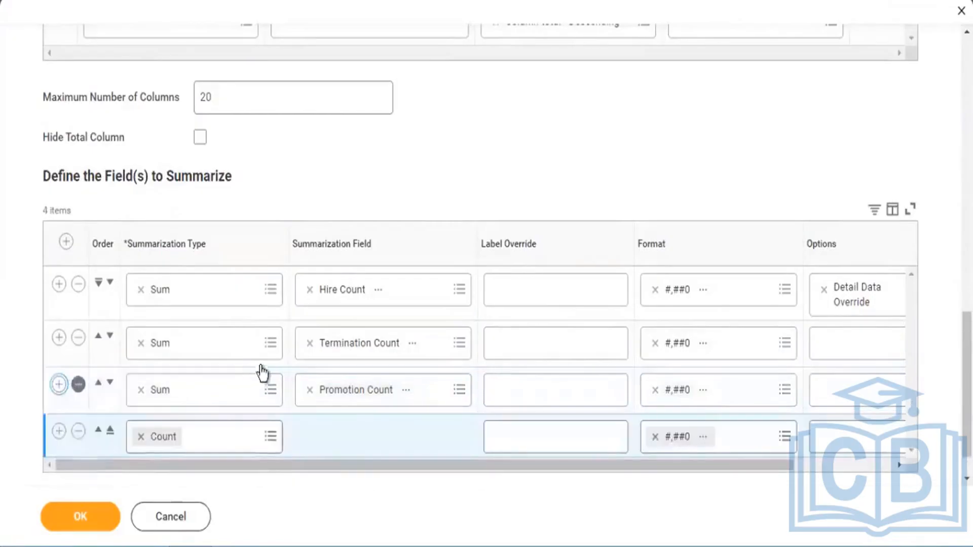
pyautogui.click(270, 437)
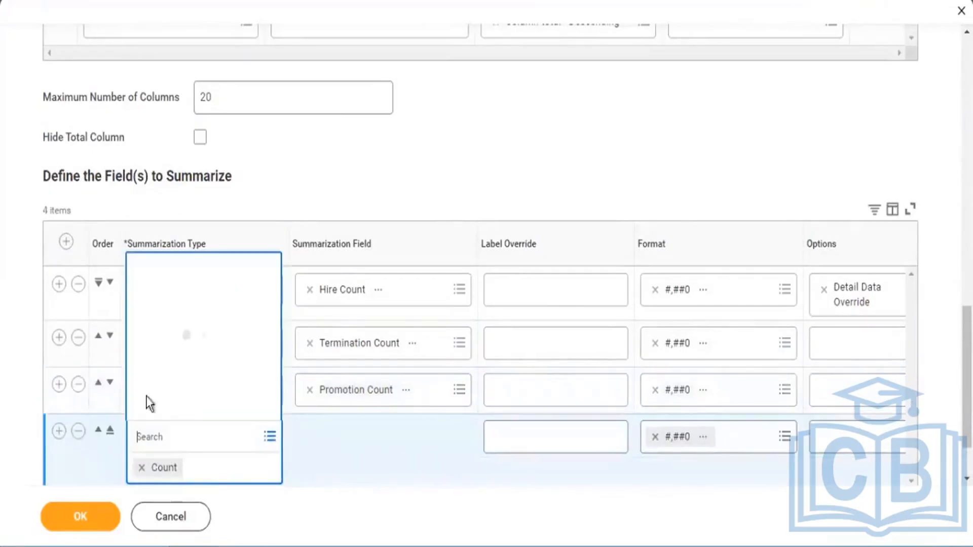
pyautogui.click(167, 405)
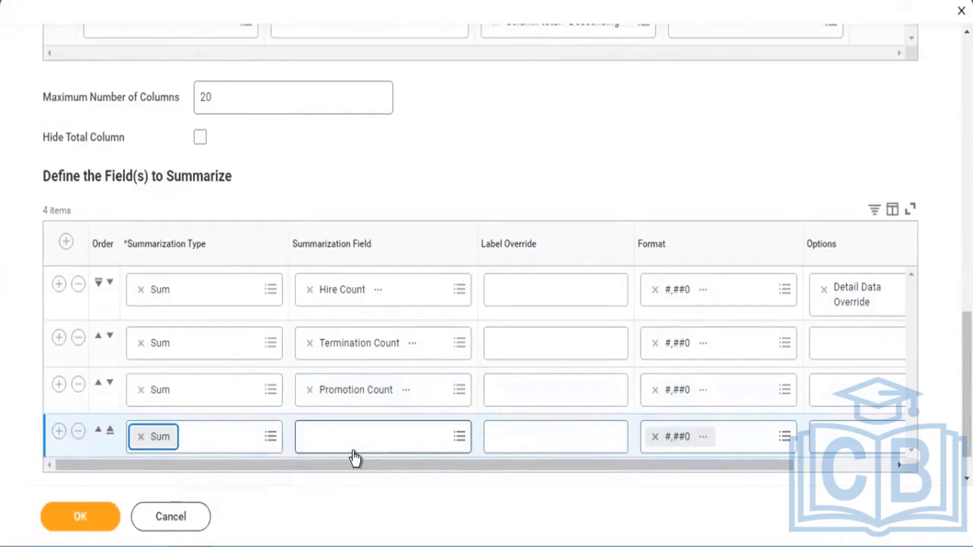
pyautogui.click(355, 451)
pyautogui.write('headcount')
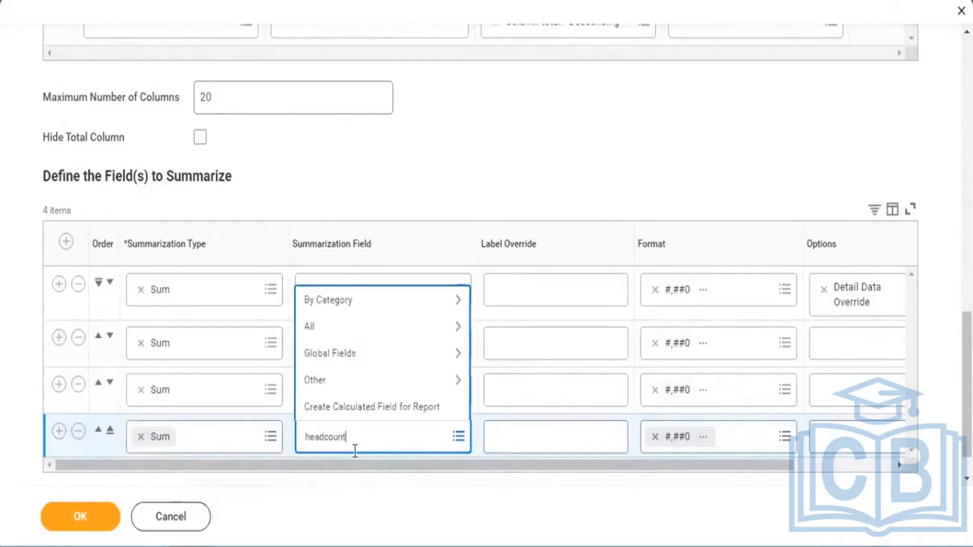
pyautogui.press('Return')
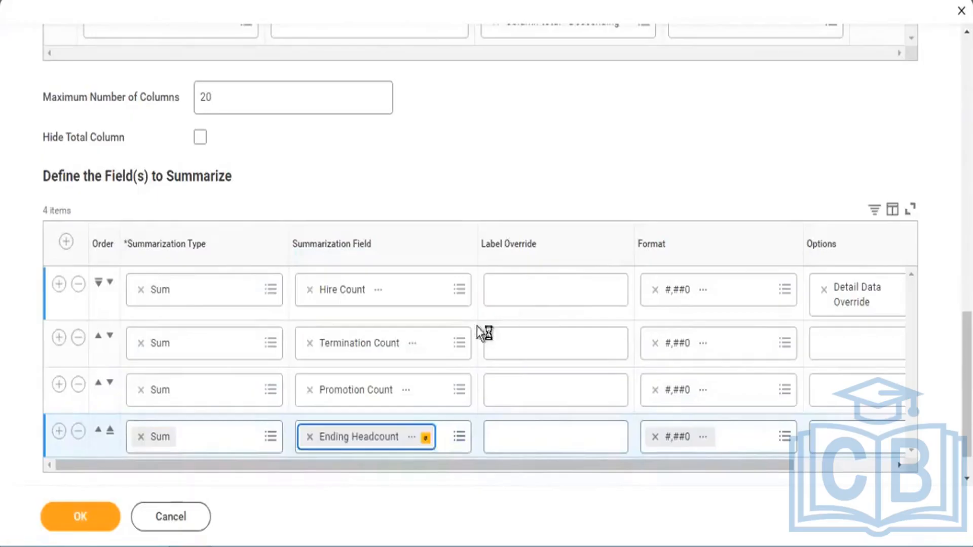
pyautogui.click(577, 154)
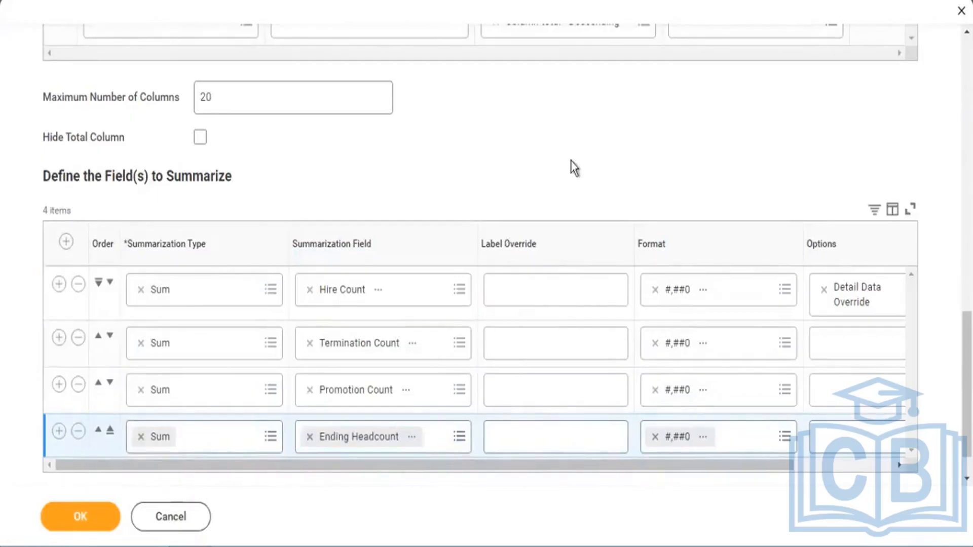
# Rerun the edited report for the time series from 01/01/2021 to 11/30/2022, with the other prompts left blank
pyautogui.scroll(3, 448, 217)
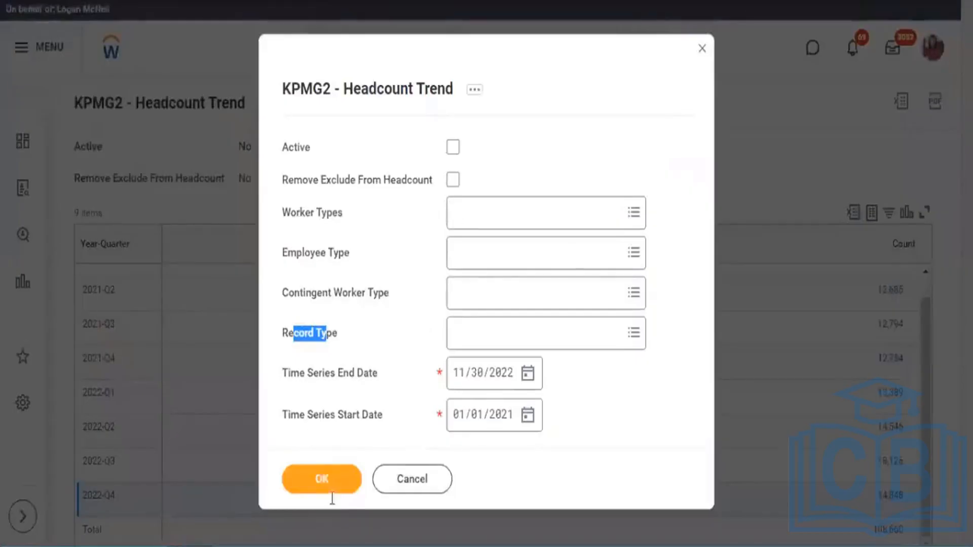
pyautogui.click(328, 477)
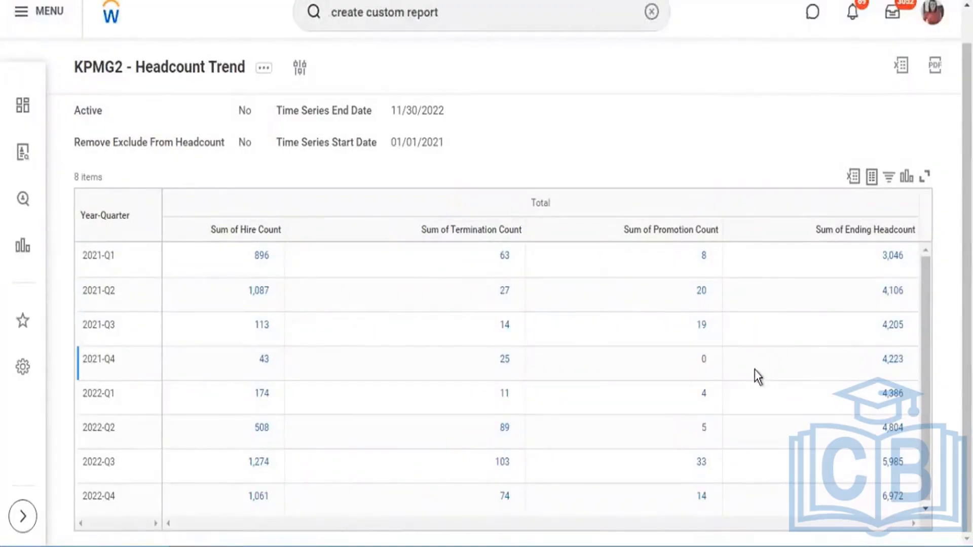
# Examine the Sum of Ending Headcount column and the 2021-Q1 row's hire, termination and promotion sums
pyautogui.moveTo(810, 235); pyautogui.dragTo(911, 238)
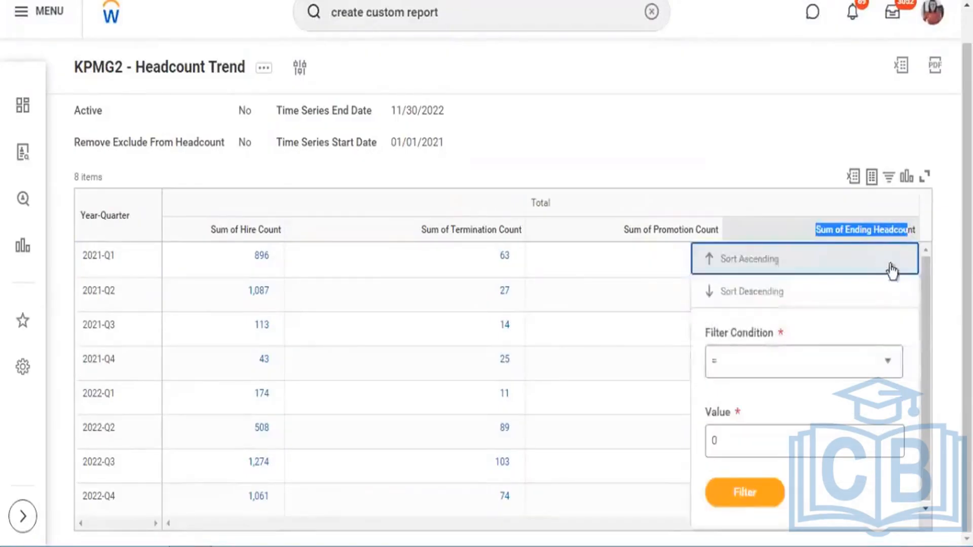
pyautogui.click(893, 256)
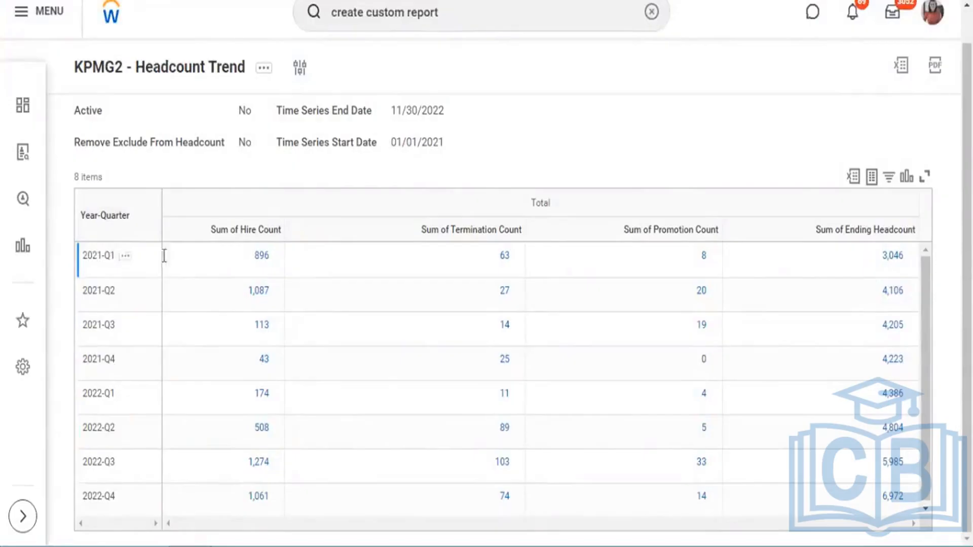
pyautogui.moveTo(88, 256); pyautogui.dragTo(366, 257)
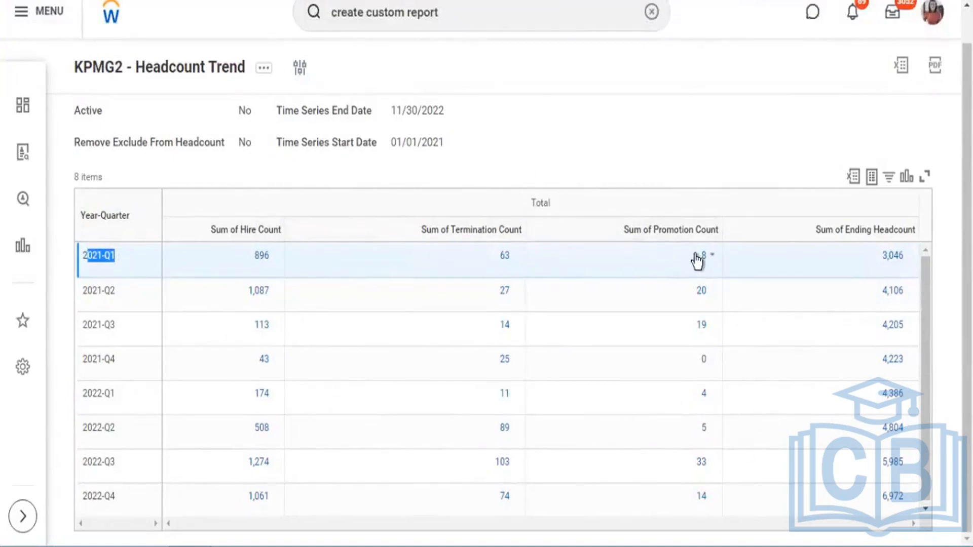
# Rerun the headcount trend report with Record Type set to Snapshot, keeping the 01/01/2021 to 11/30/2022 time series
pyautogui.click(300, 67)
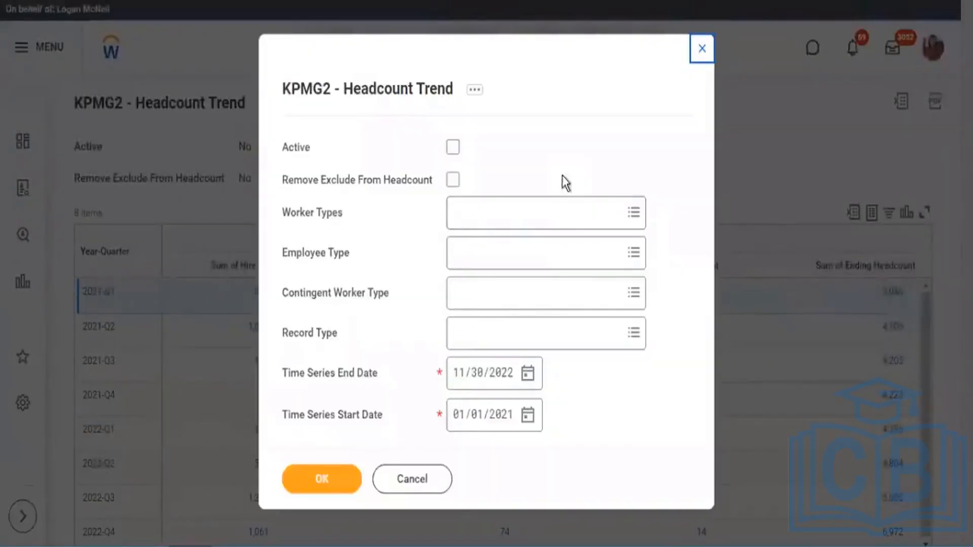
pyautogui.moveTo(289, 332); pyautogui.dragTo(322, 329)
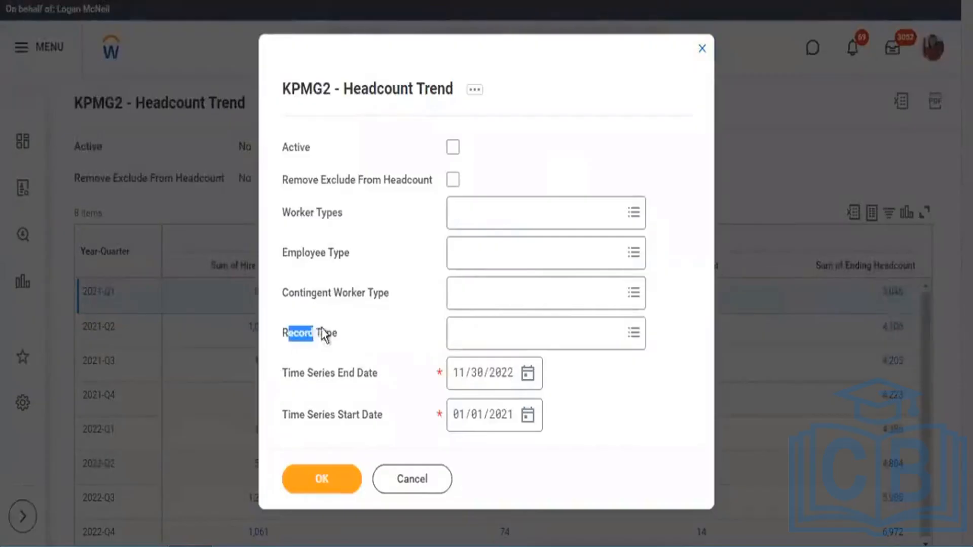
pyautogui.click(637, 336)
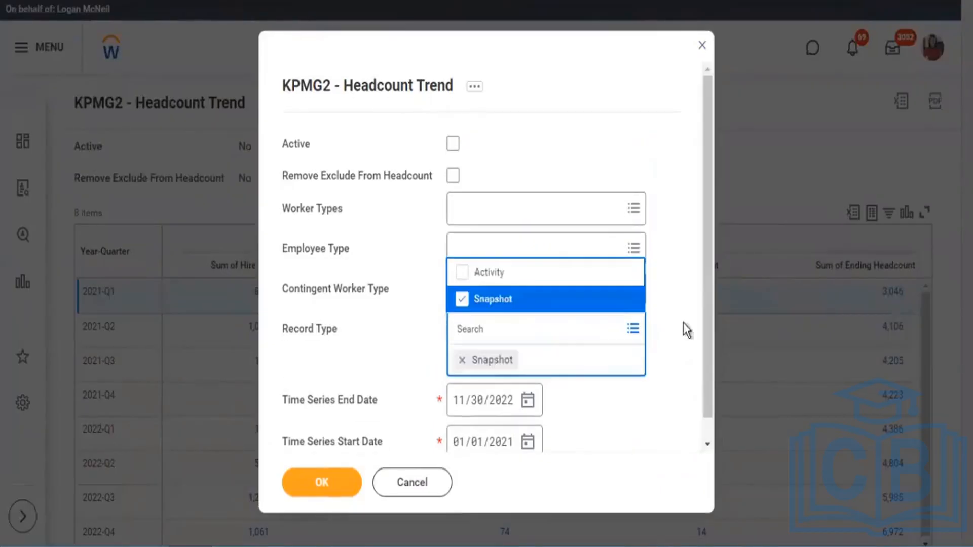
pyautogui.click(355, 406)
pyautogui.click(326, 476)
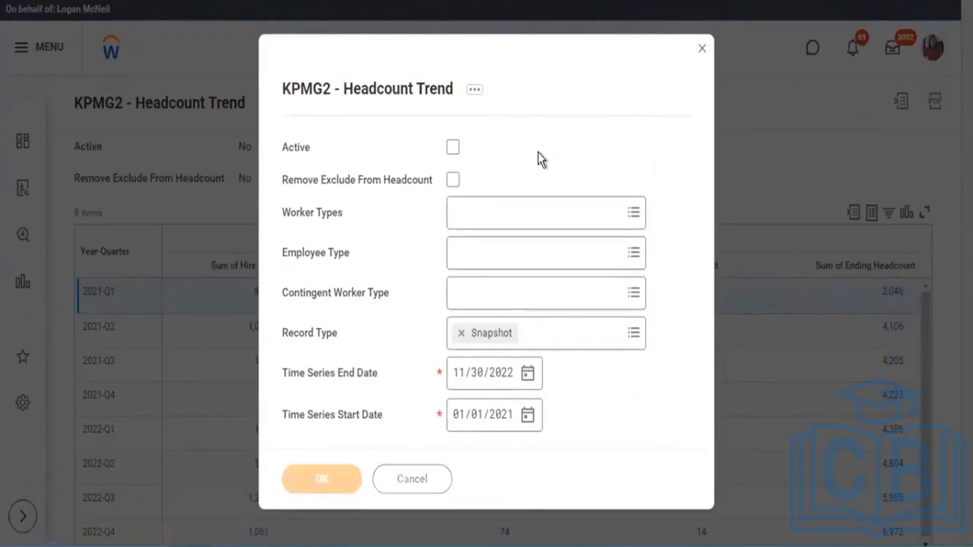
pyautogui.scroll(-1, 904, 368)
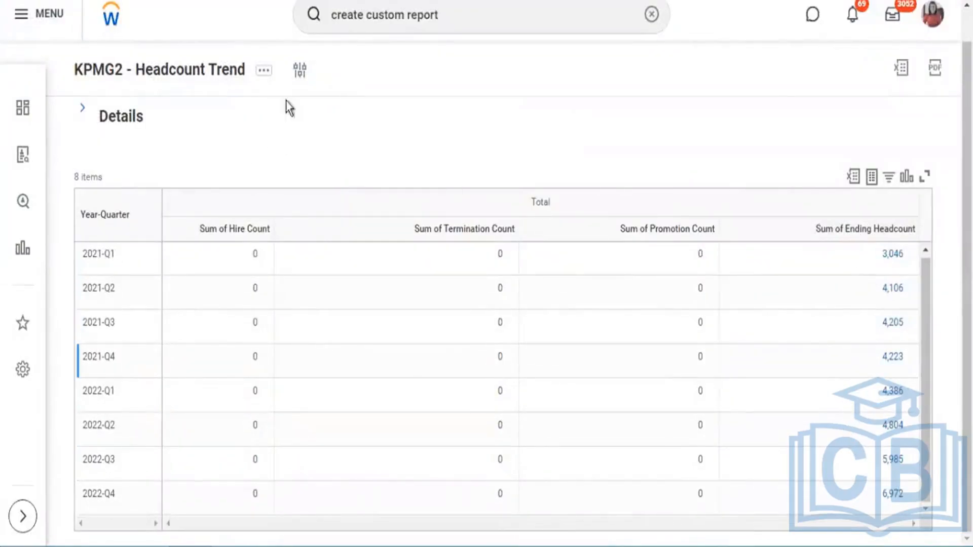
# Rerun the report with Record Type set to Activity instead of Snapshot, and look over the Year-Quarter column
pyautogui.click(301, 79)
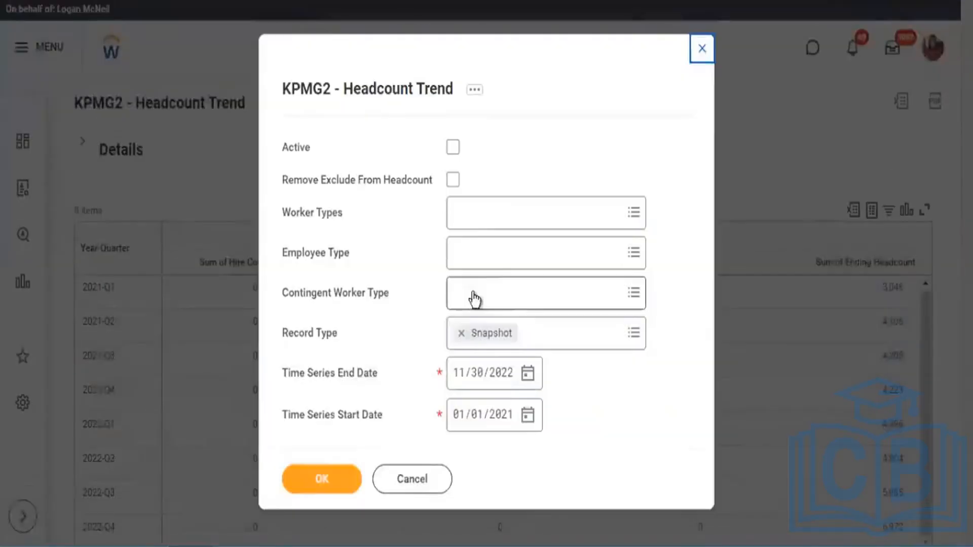
pyautogui.click(632, 334)
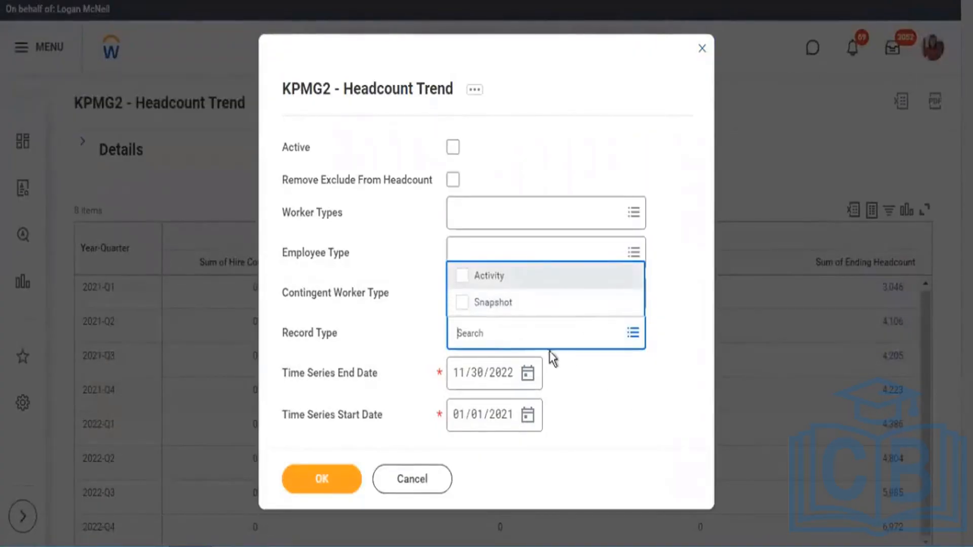
pyautogui.click(489, 276)
pyautogui.click(388, 451)
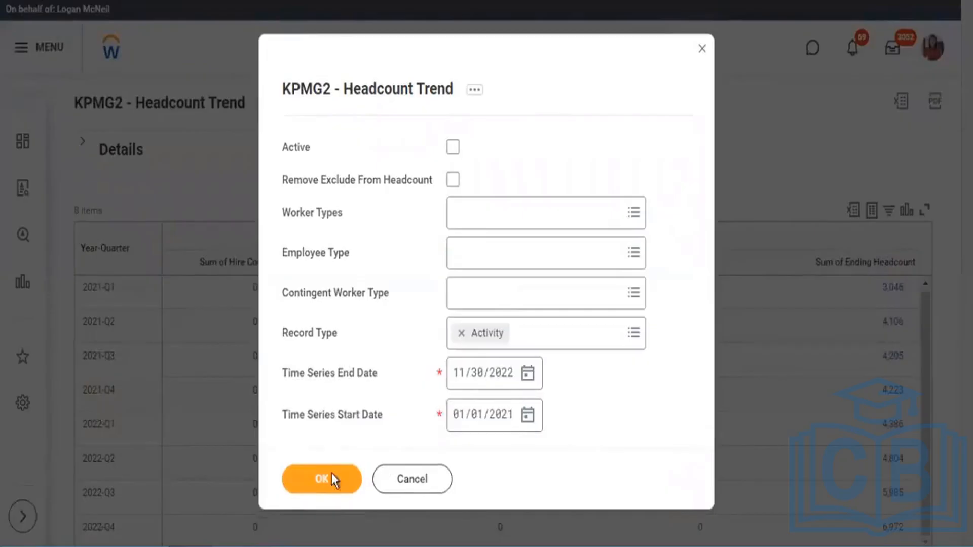
pyautogui.click(332, 472)
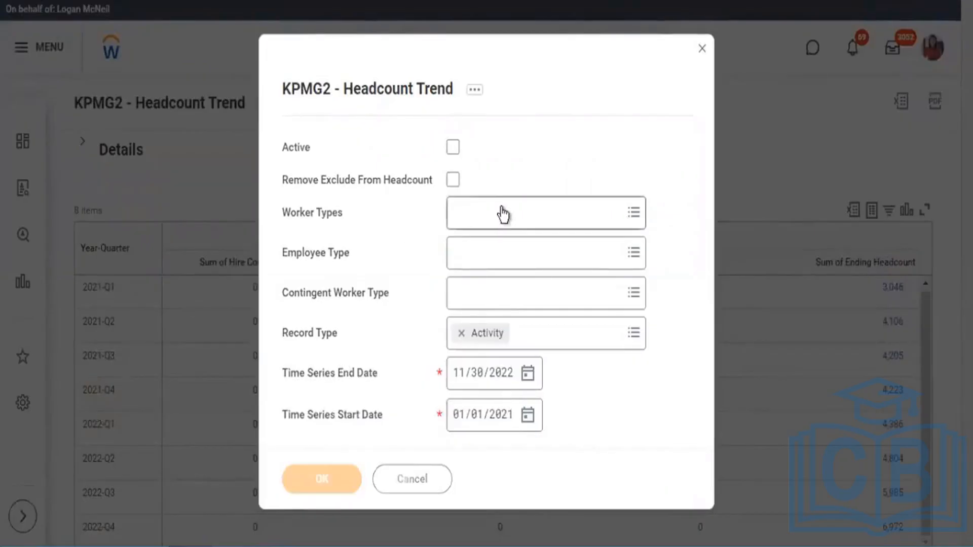
pyautogui.scroll(-1, 517, 206)
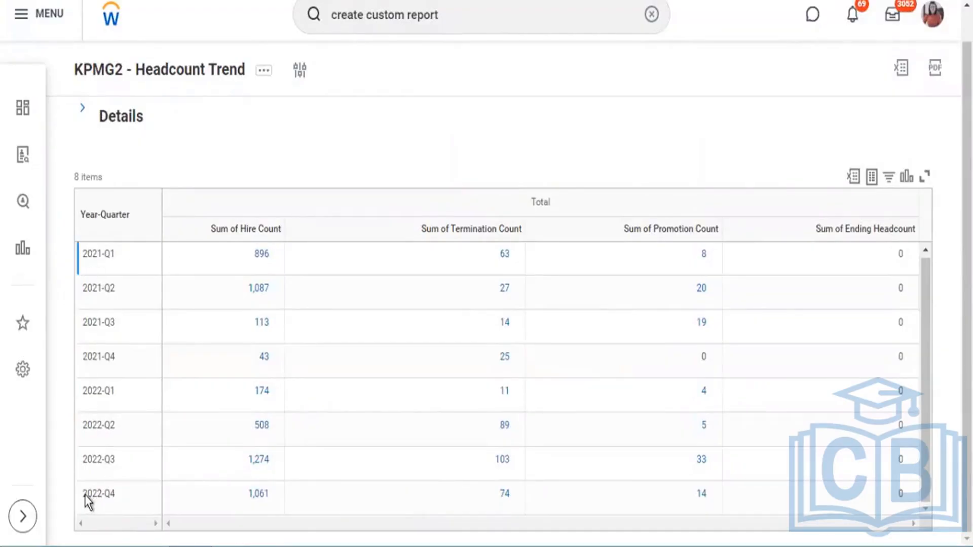
pyautogui.moveTo(85, 495); pyautogui.dragTo(104, 496)
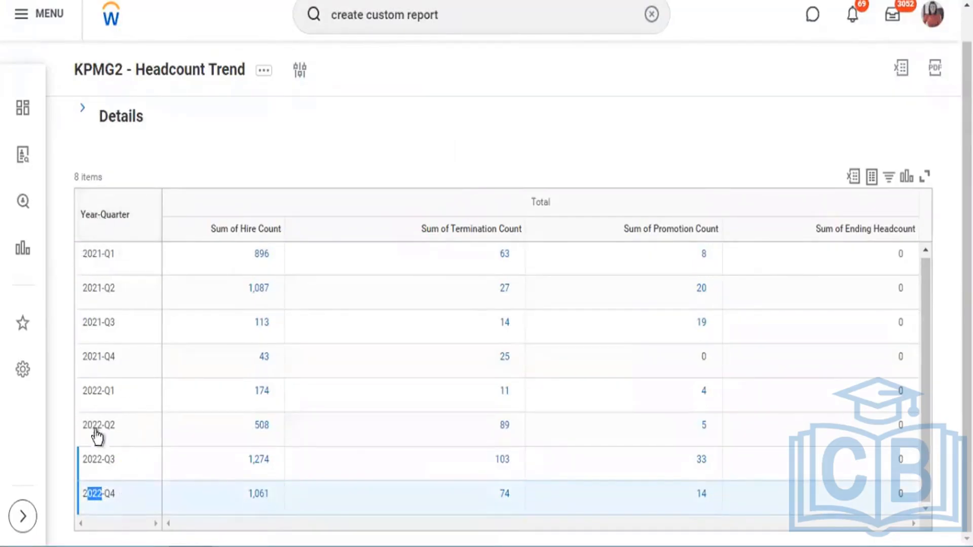
pyautogui.click(121, 226)
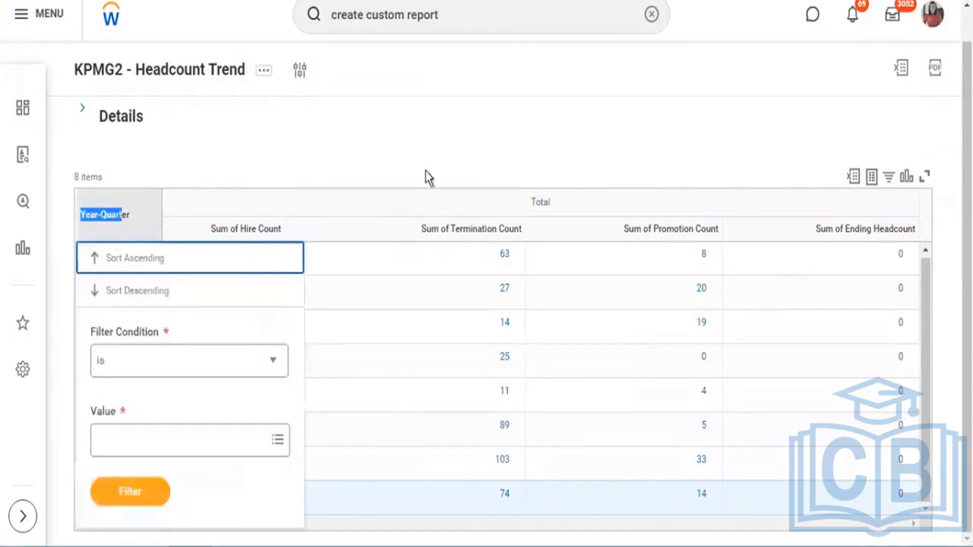